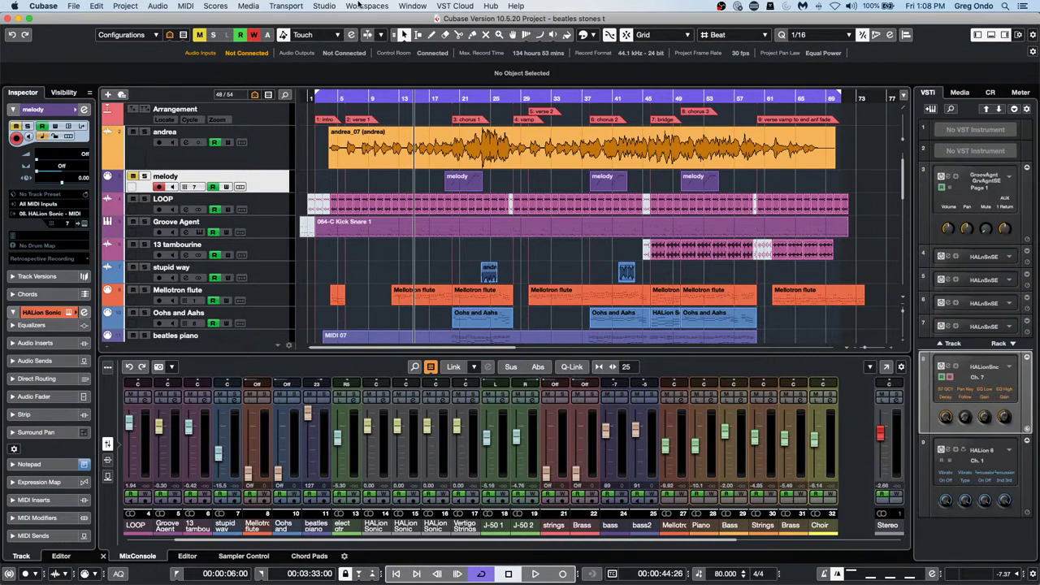
- Open the Audio Connections window and review its input and output buses
click(327, 7)
click(349, 19)
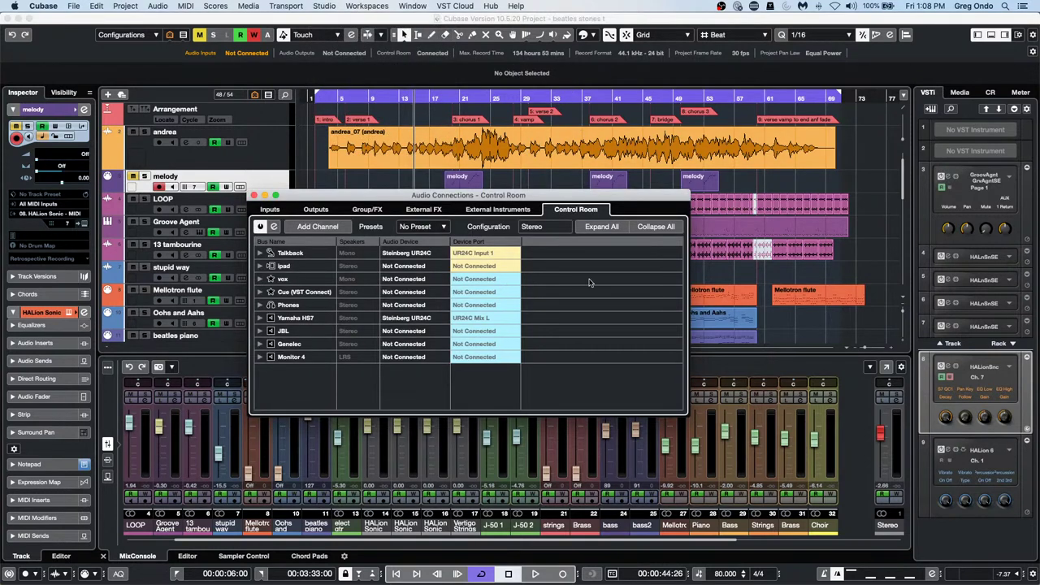
click(269, 210)
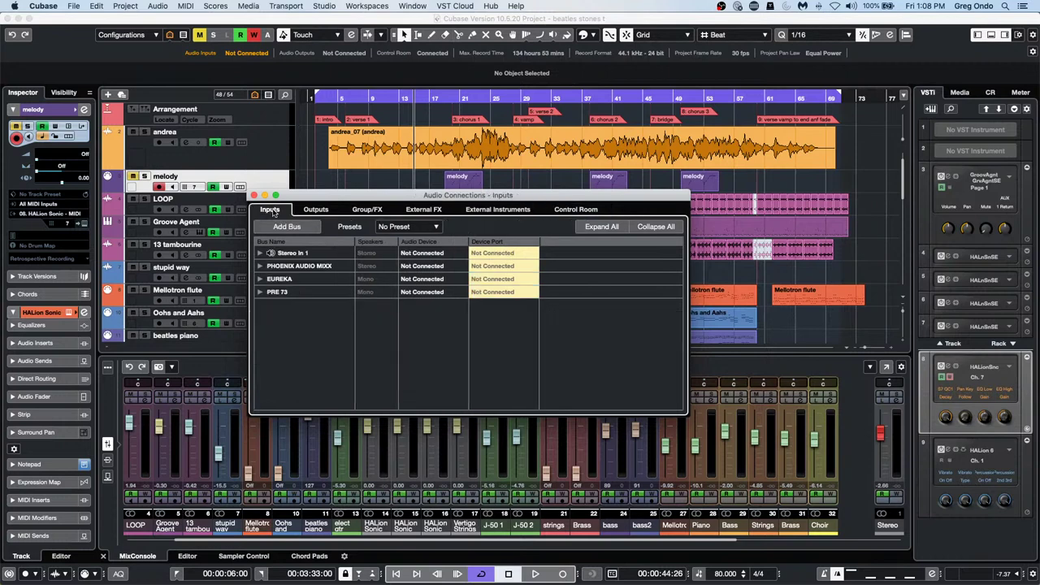
click(316, 209)
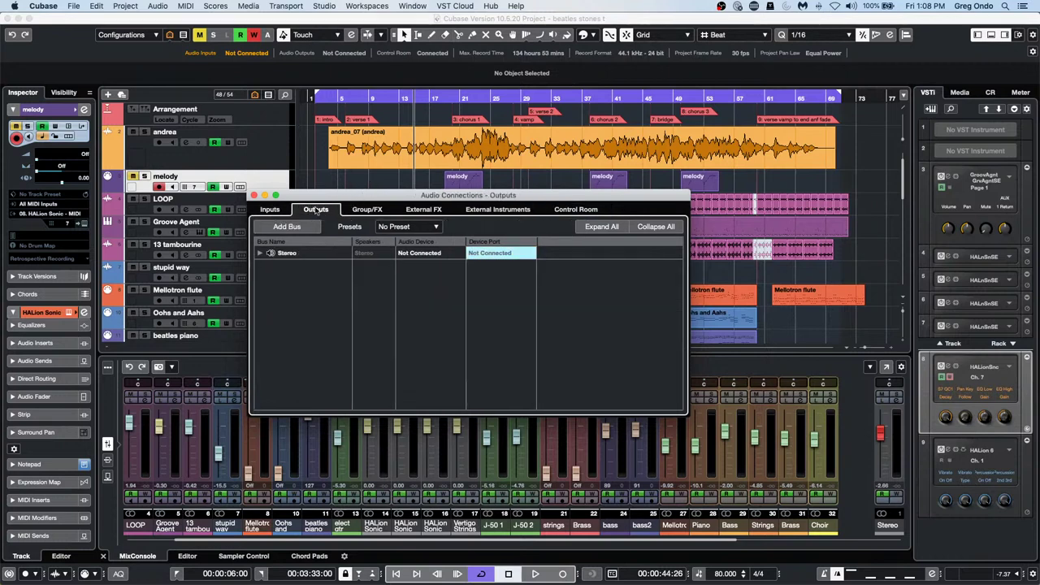
- Add a stereo group channel named Drums in the audio connections, with its output routed to Stereo
click(366, 210)
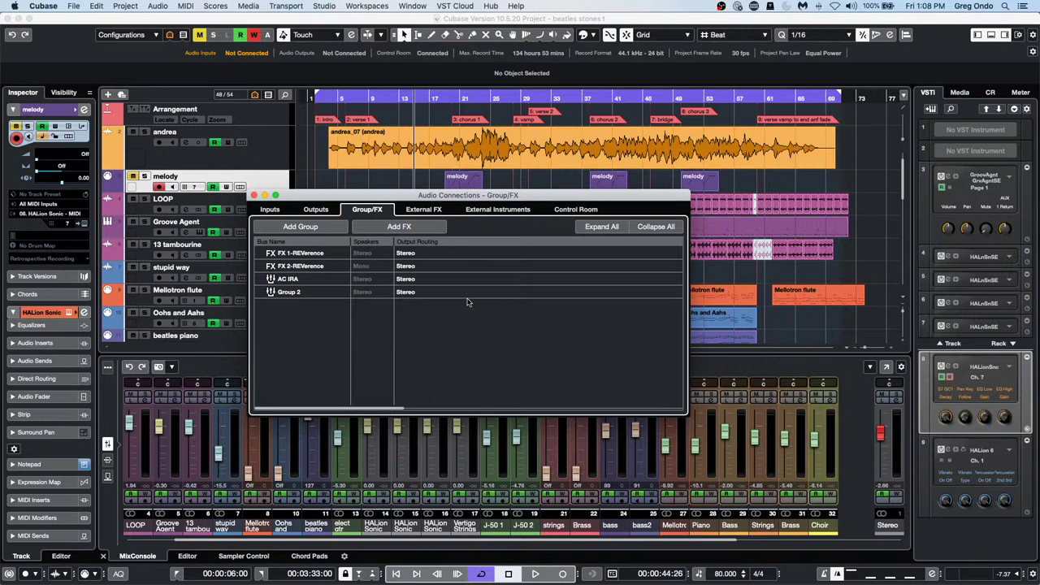
click(333, 227)
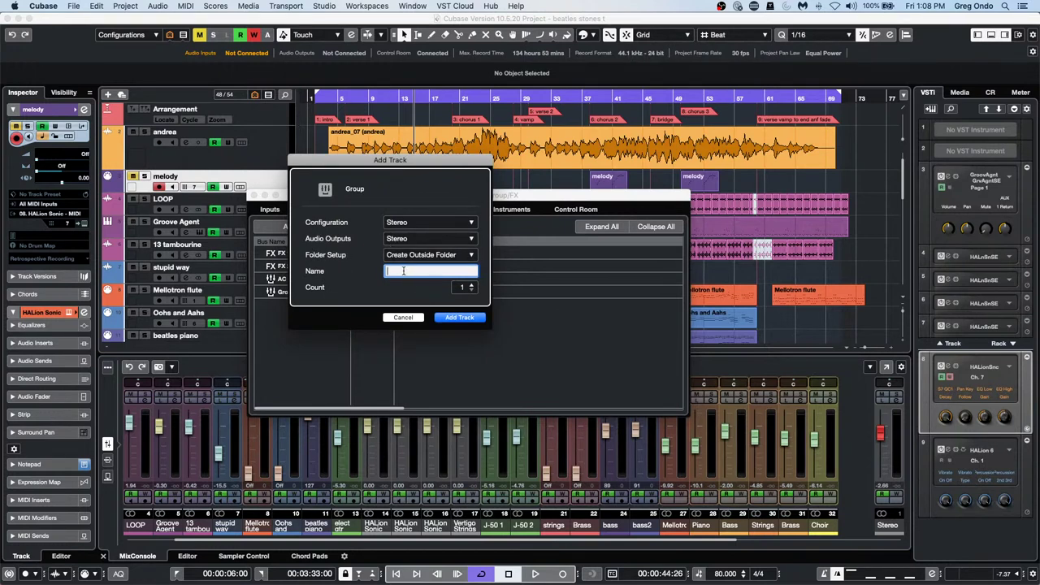
text(Drums)
key(Return)
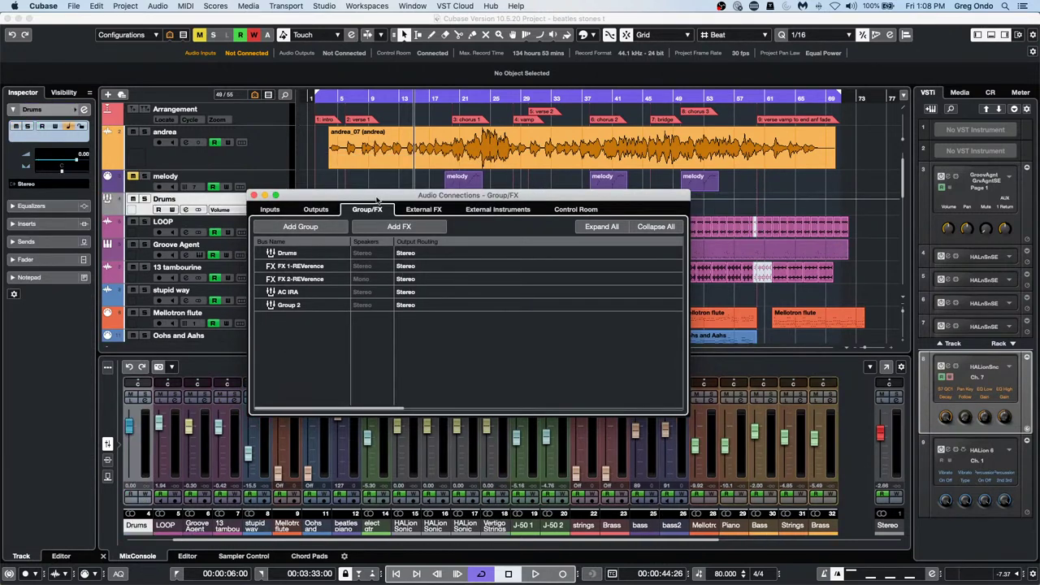
- Add a stereo FX channel with the REVerence reverb routed to Stereo, and close the plug-in's window
click(386, 226)
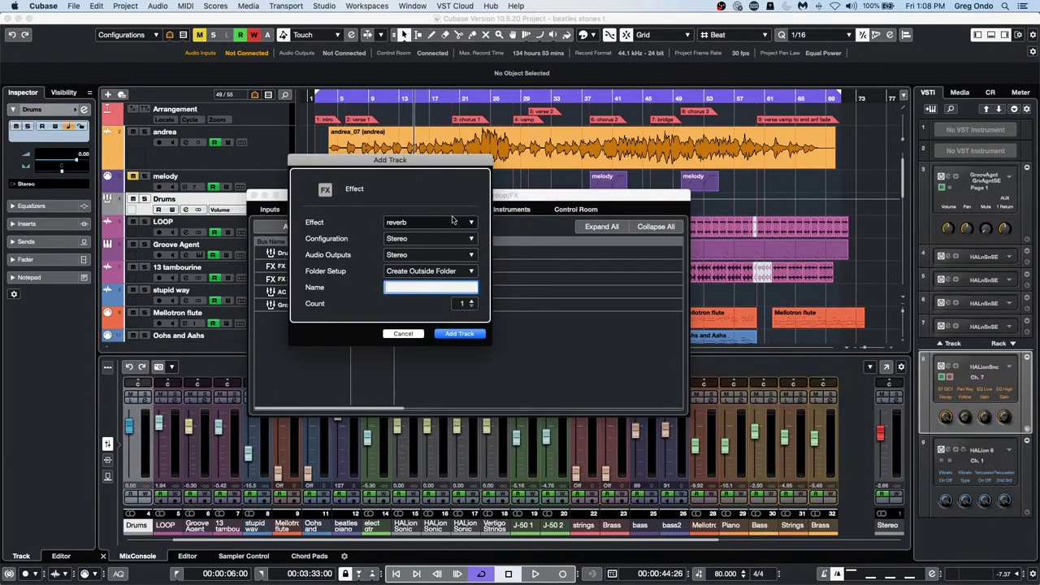
click(421, 223)
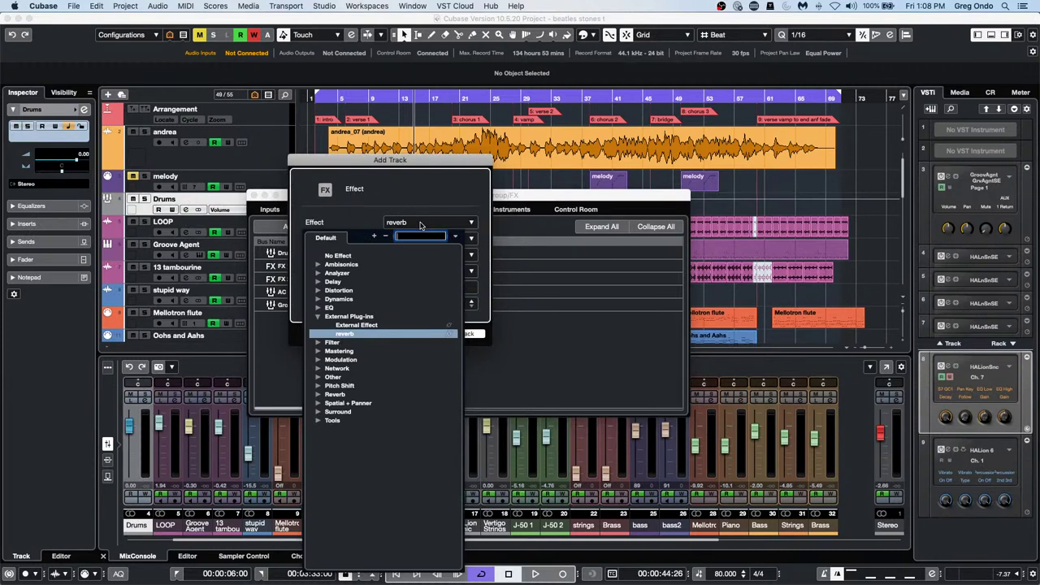
click(580, 349)
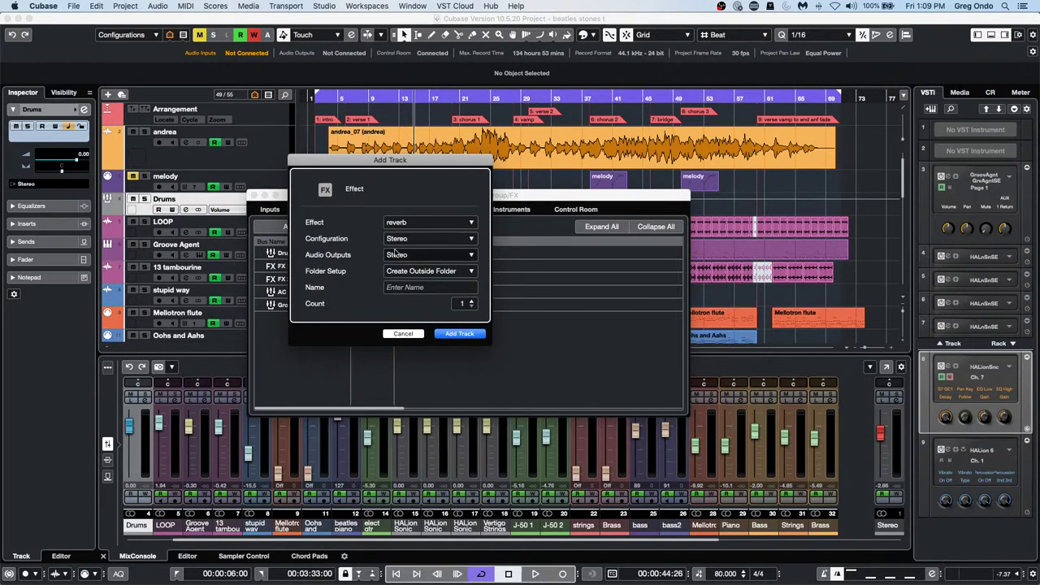
click(469, 222)
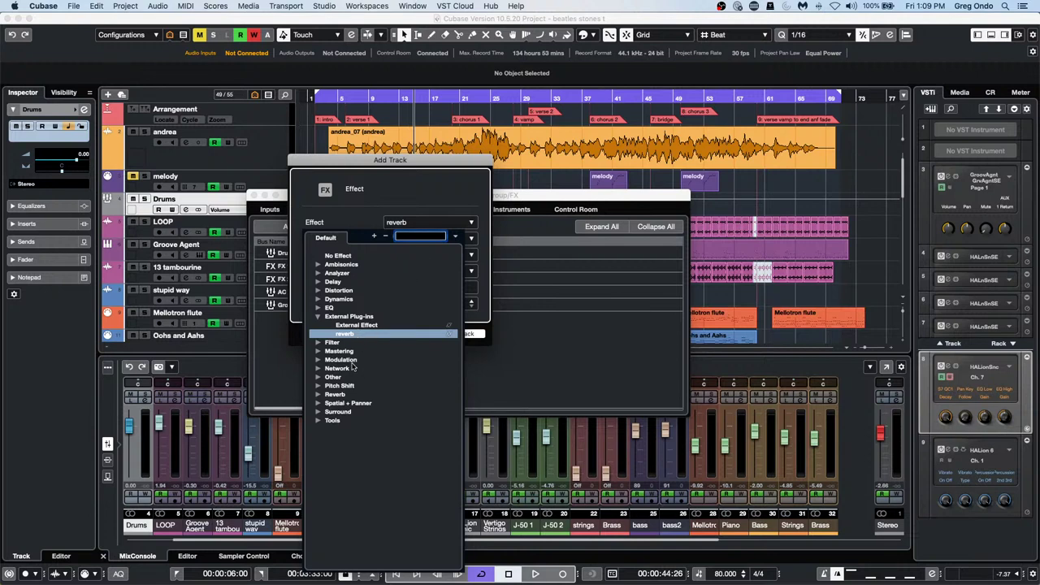
click(318, 395)
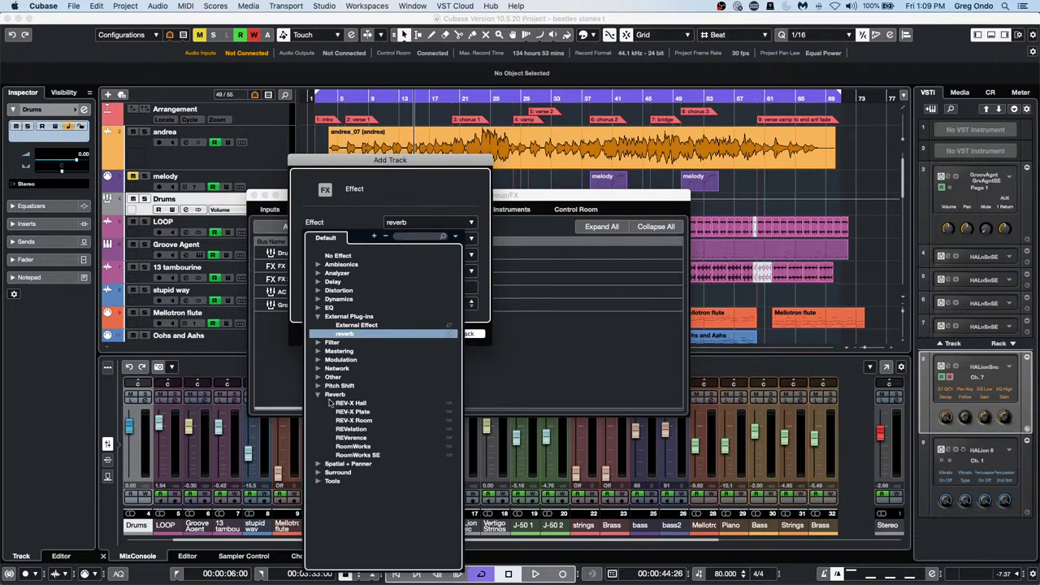
click(367, 439)
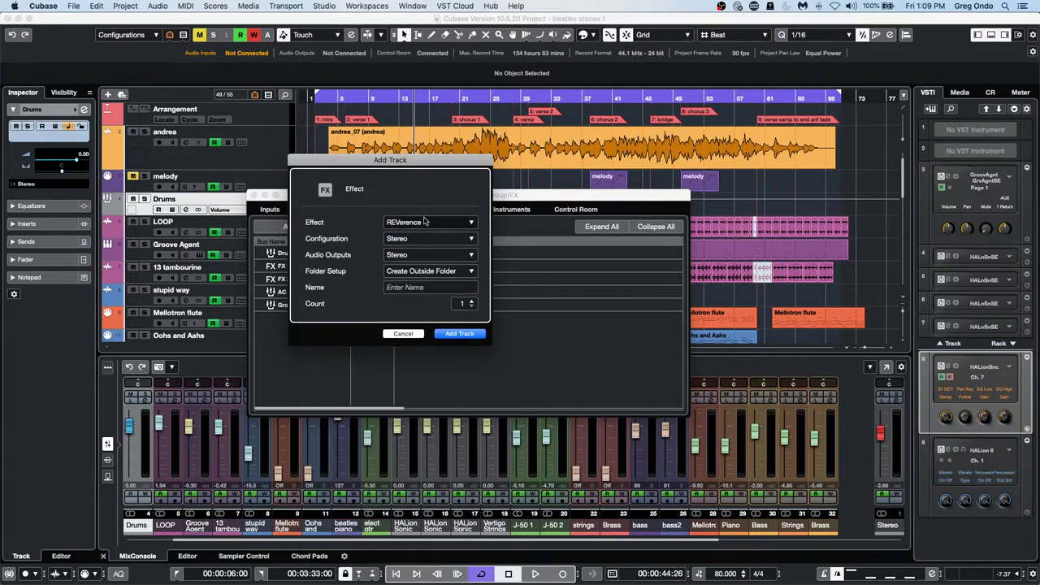
click(460, 333)
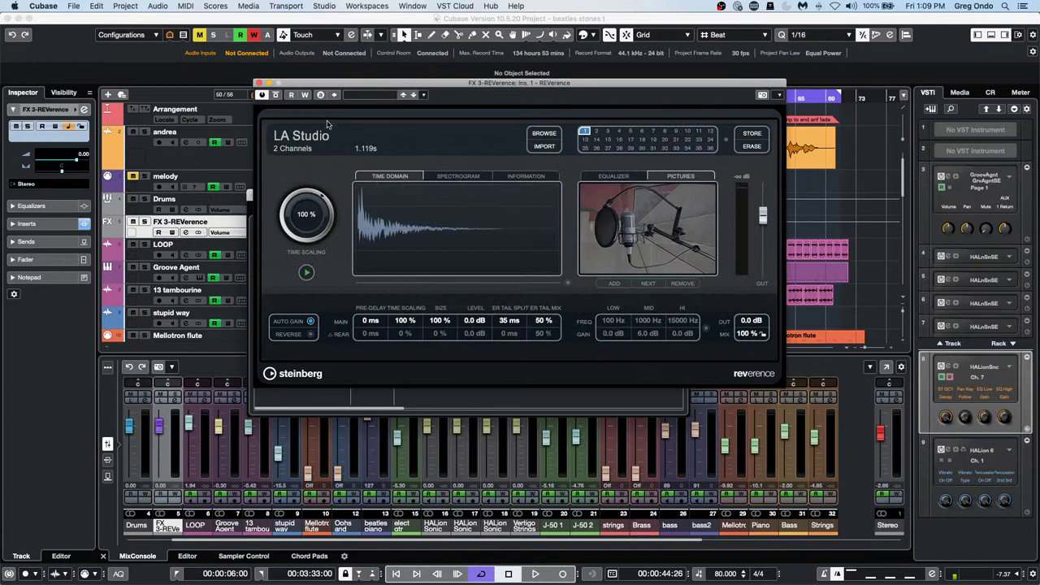
click(258, 83)
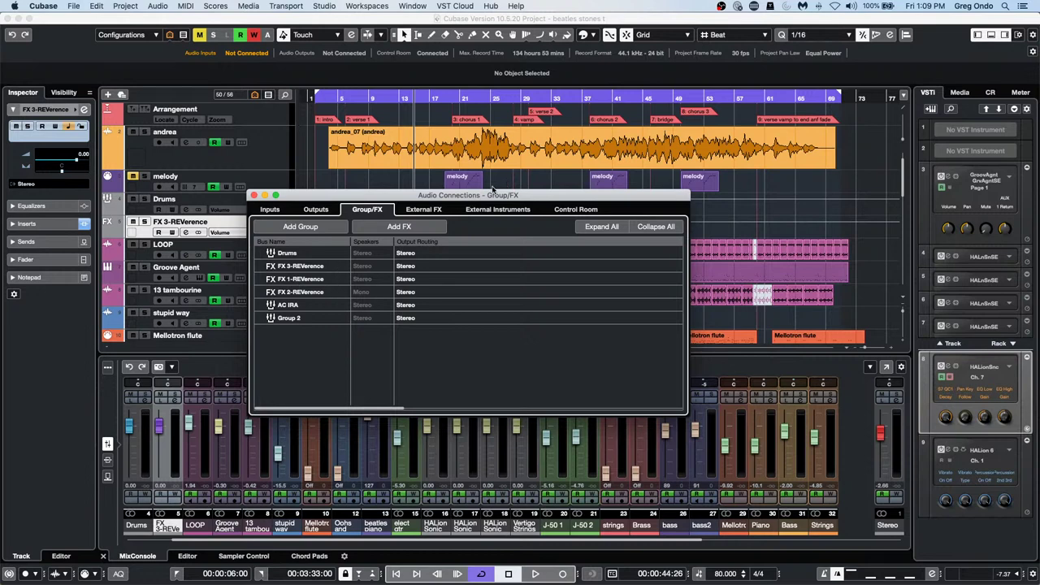
- Examine the output routing options of the Drums group without changing its destination
click(406, 254)
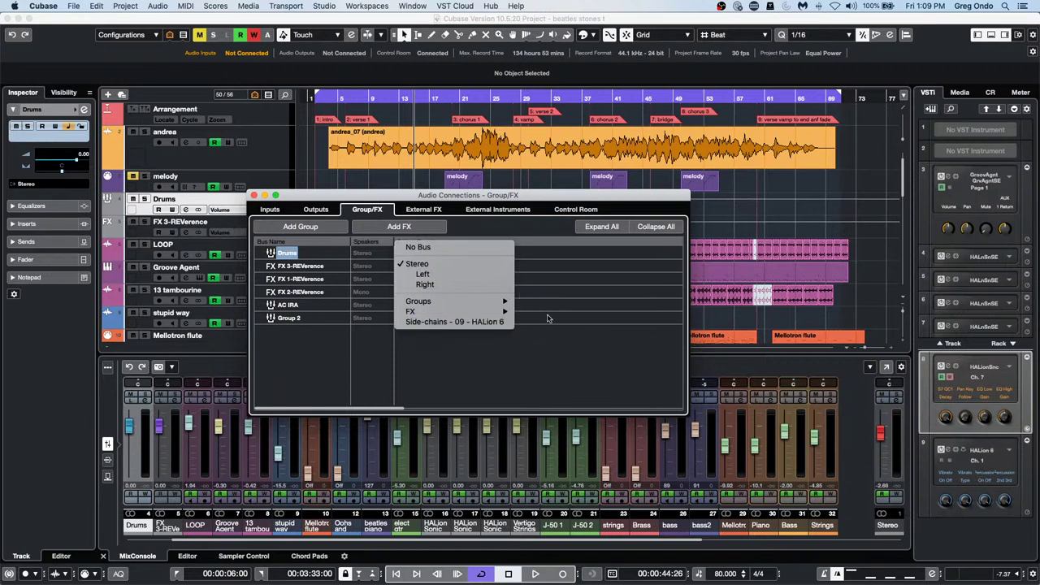
click(555, 351)
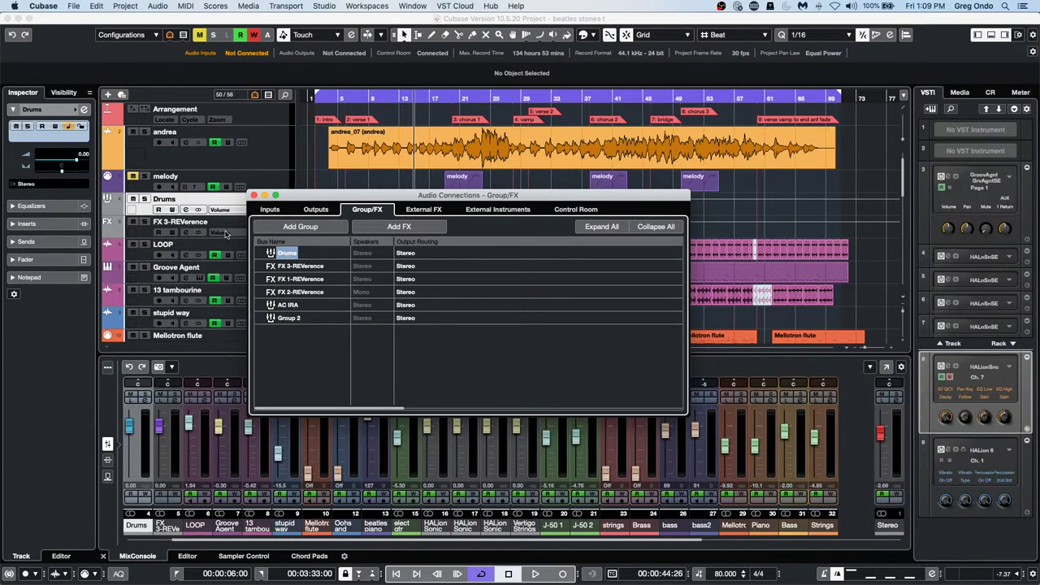
- Add a stereo effect track with ModMachine from the project's track list, and close the plug-in's window
right_click(143, 232)
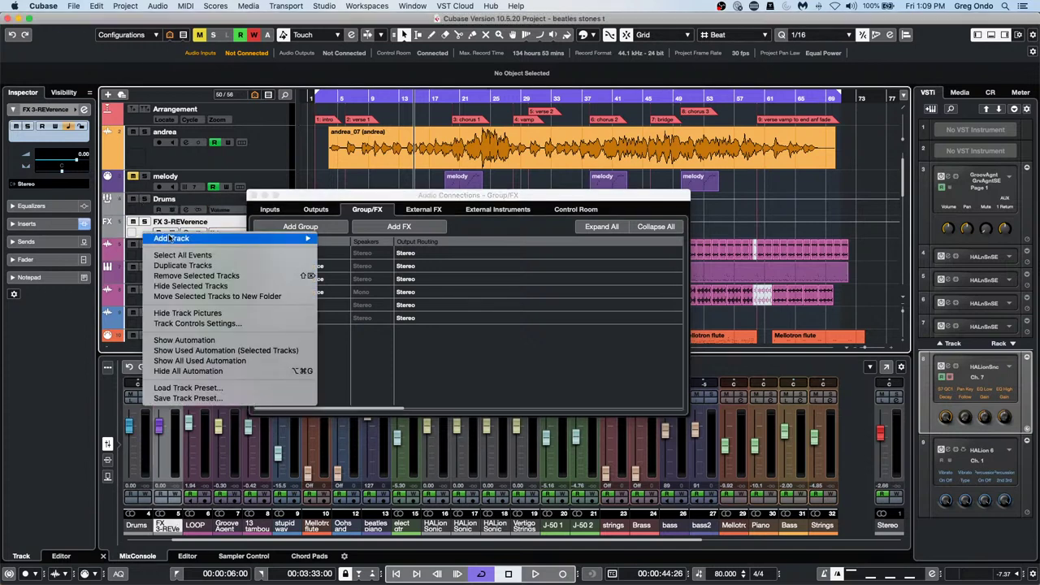
mouse_move(170, 238)
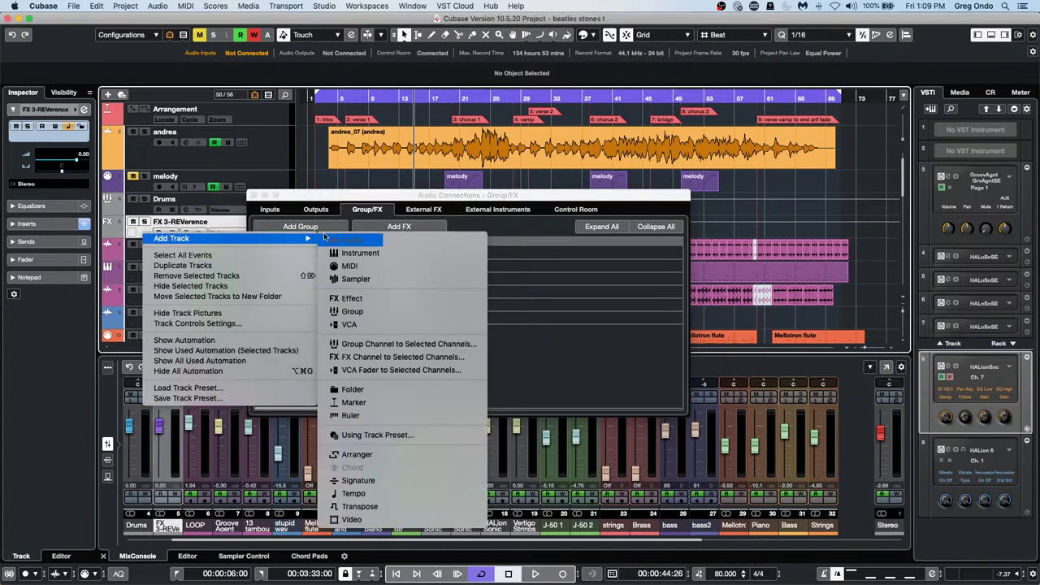
click(400, 303)
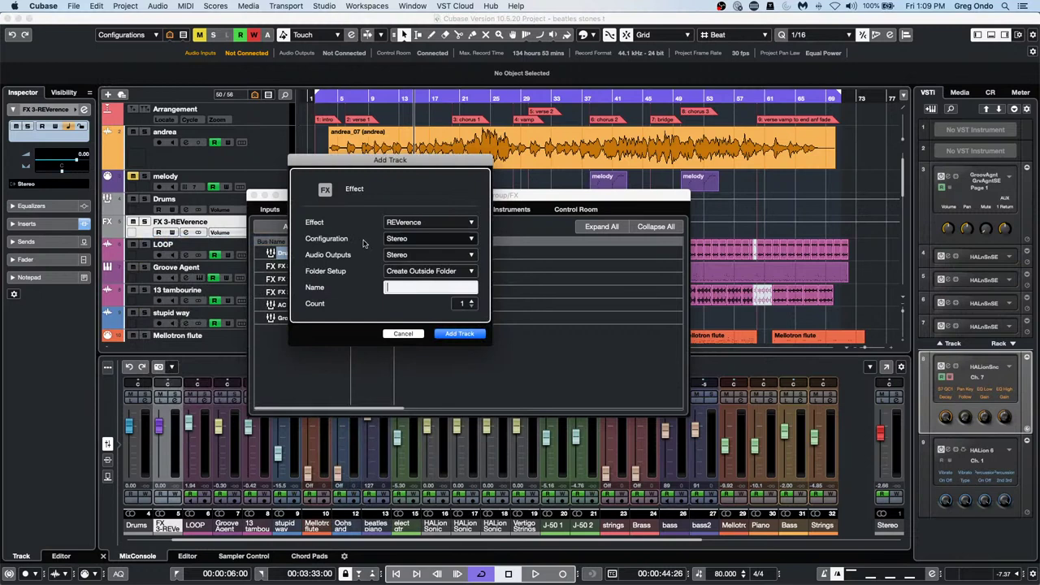
click(439, 222)
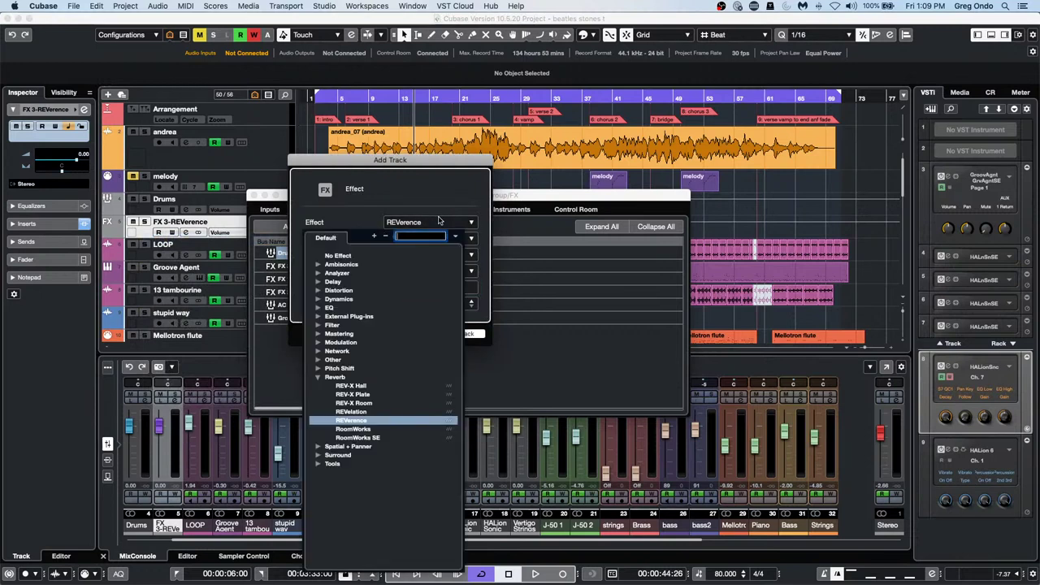
click(320, 281)
click(357, 308)
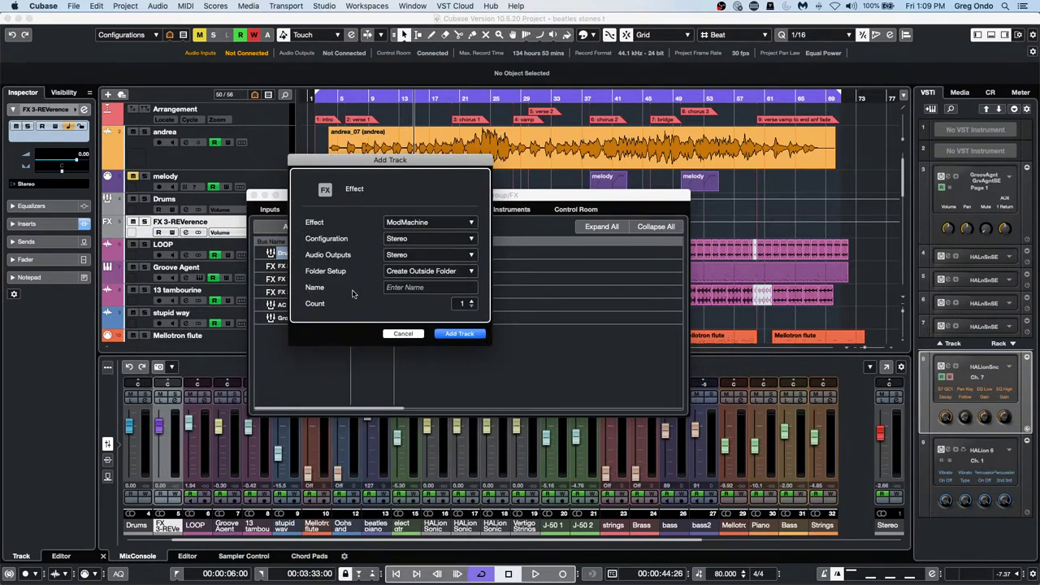
click(455, 337)
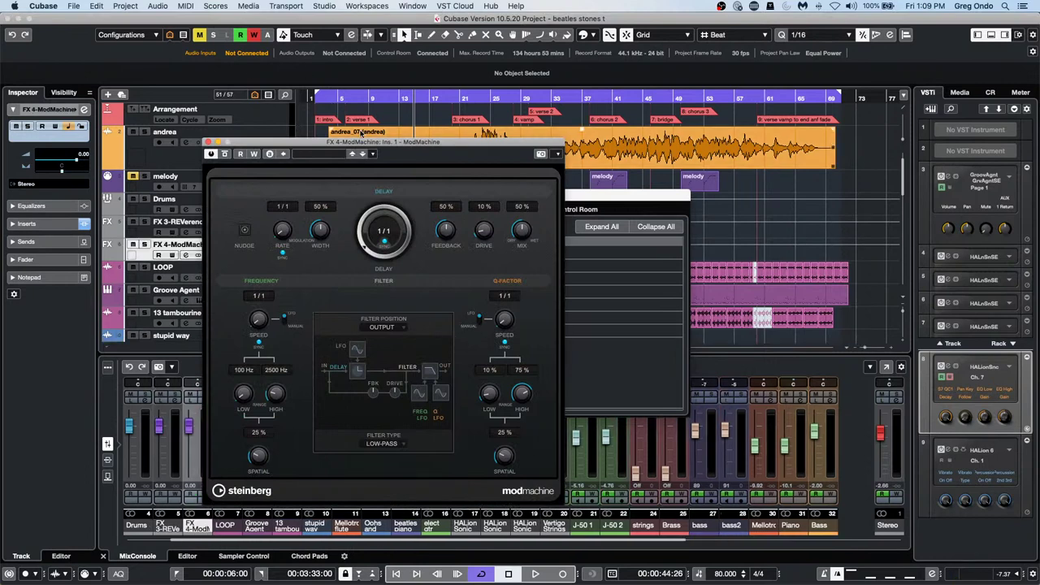
drag(362, 143, 680, 152)
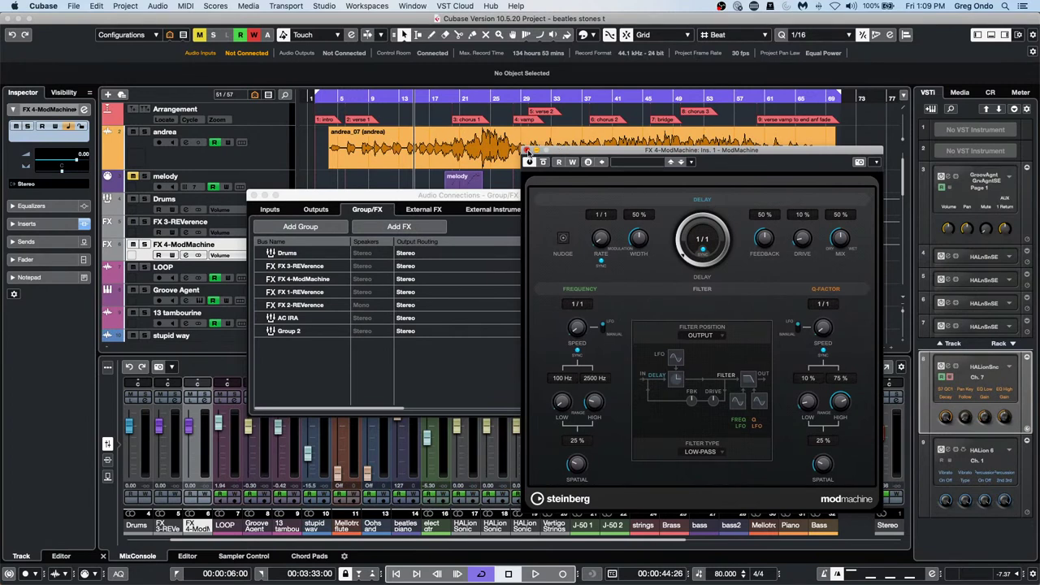
click(528, 152)
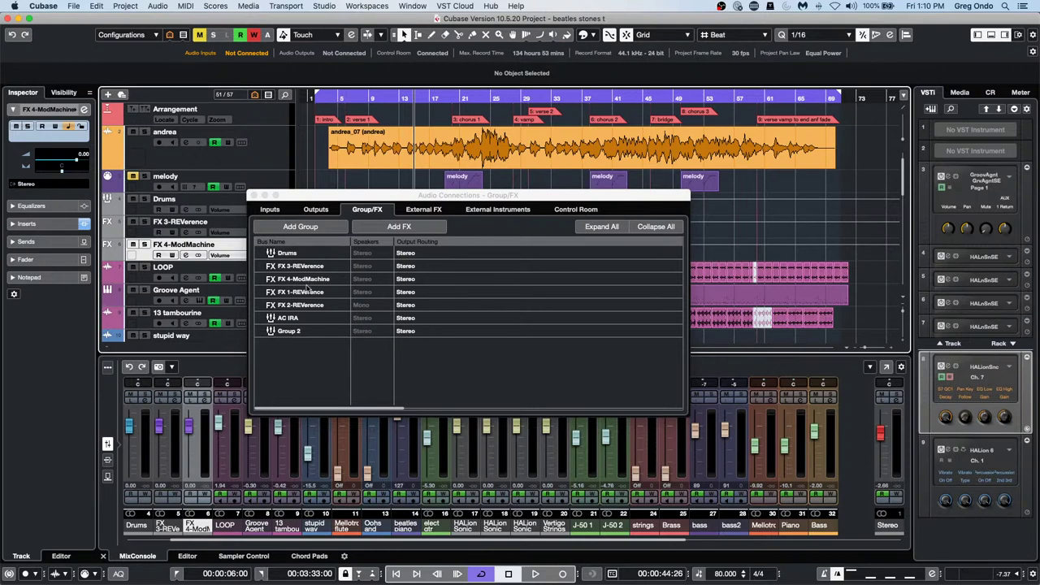
- Look at the settings for adding another group channel, cancel it and close the Audio Connections window
click(301, 227)
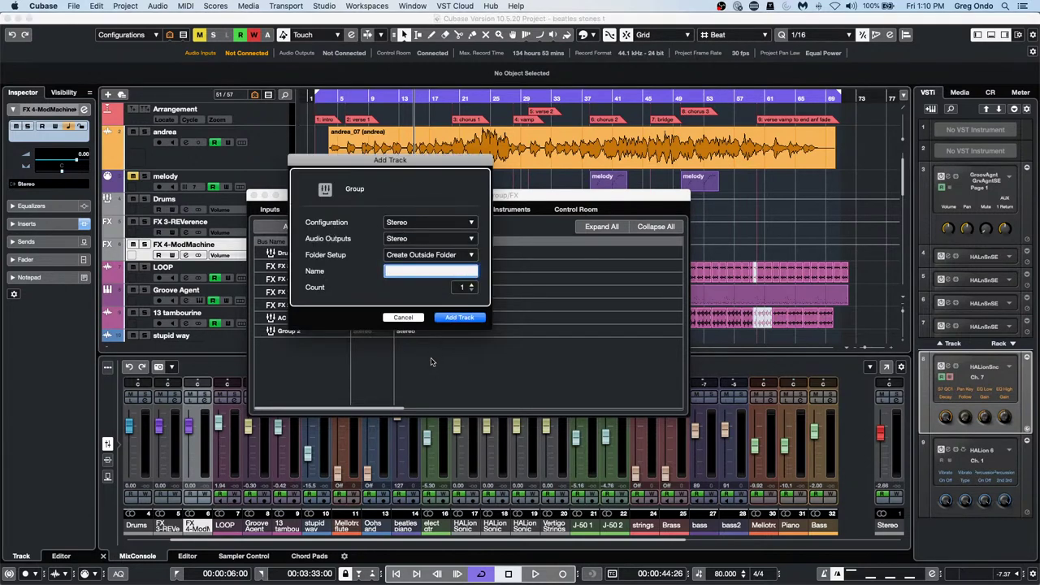
click(403, 317)
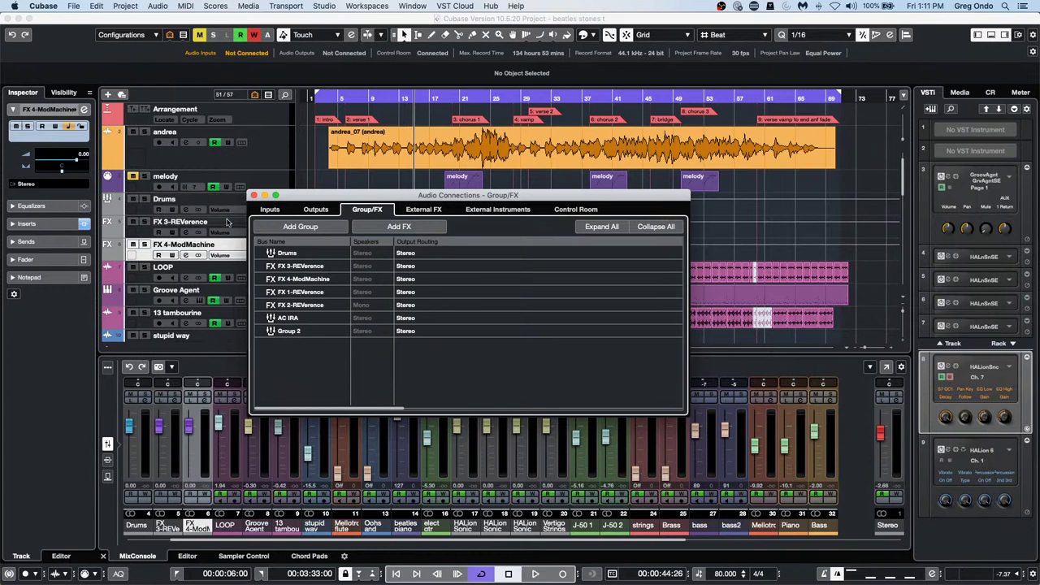
click(253, 197)
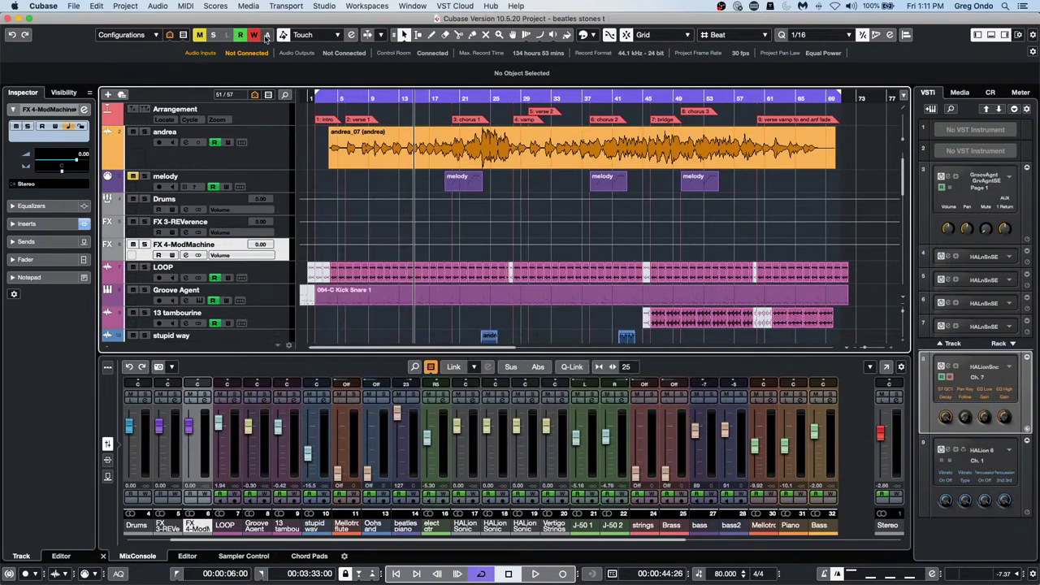
- Create a new empty project in the Hangouts folder inside Documents/Projects
click(72, 6)
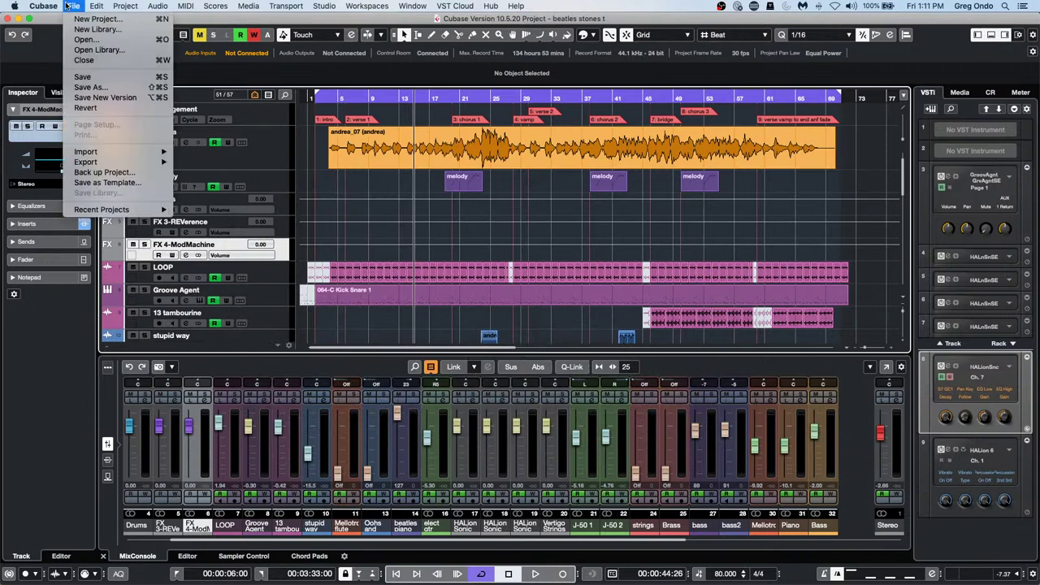
click(96, 18)
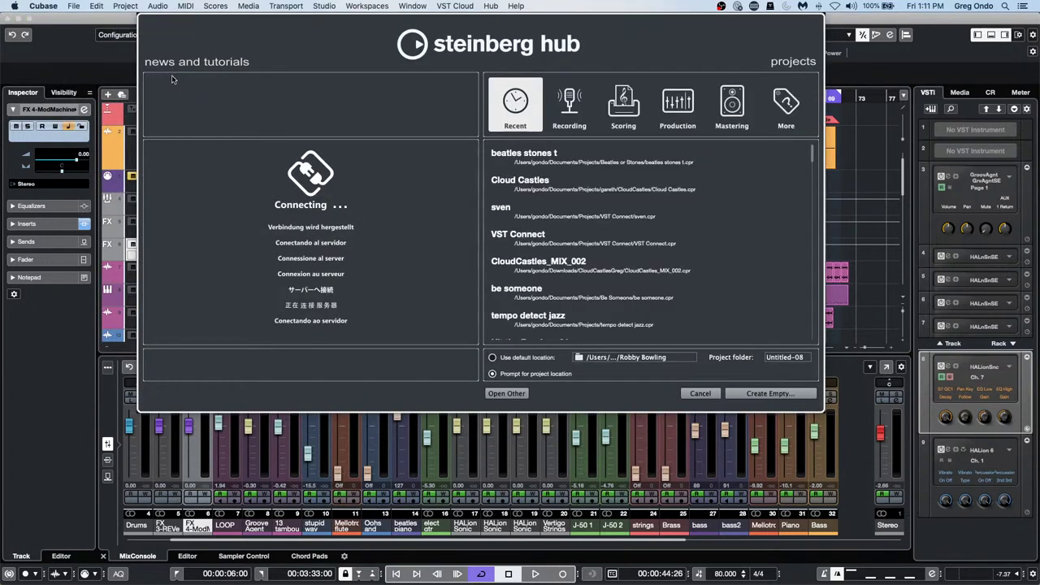
click(769, 395)
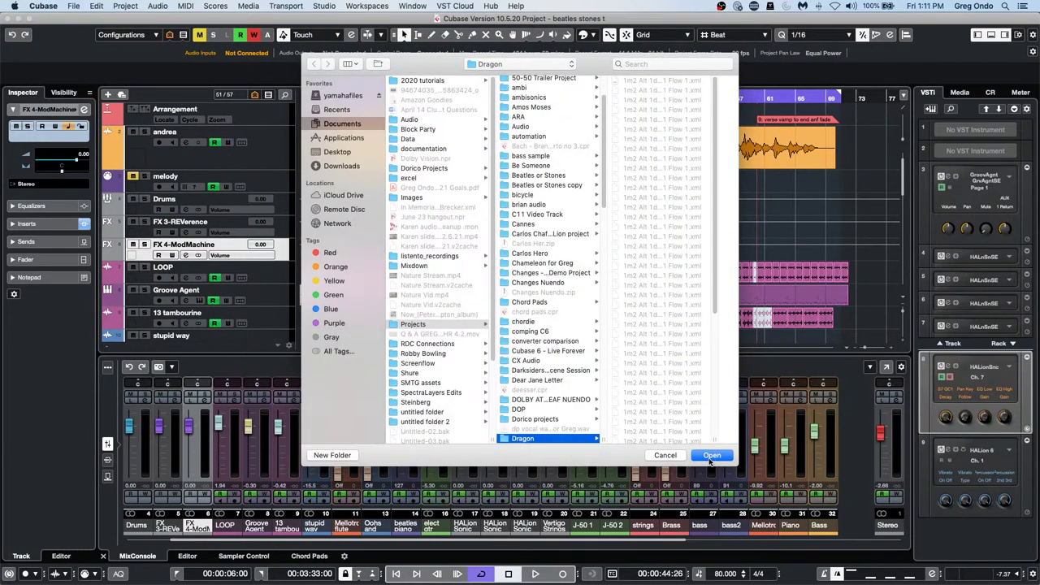
scroll(558, 333, down, 3)
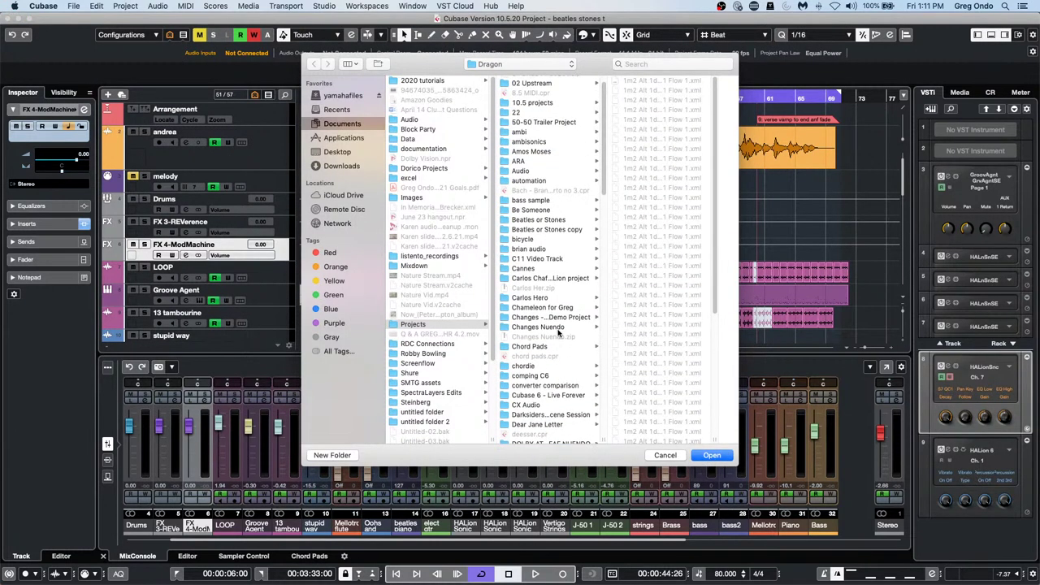
scroll(558, 333, down, 3)
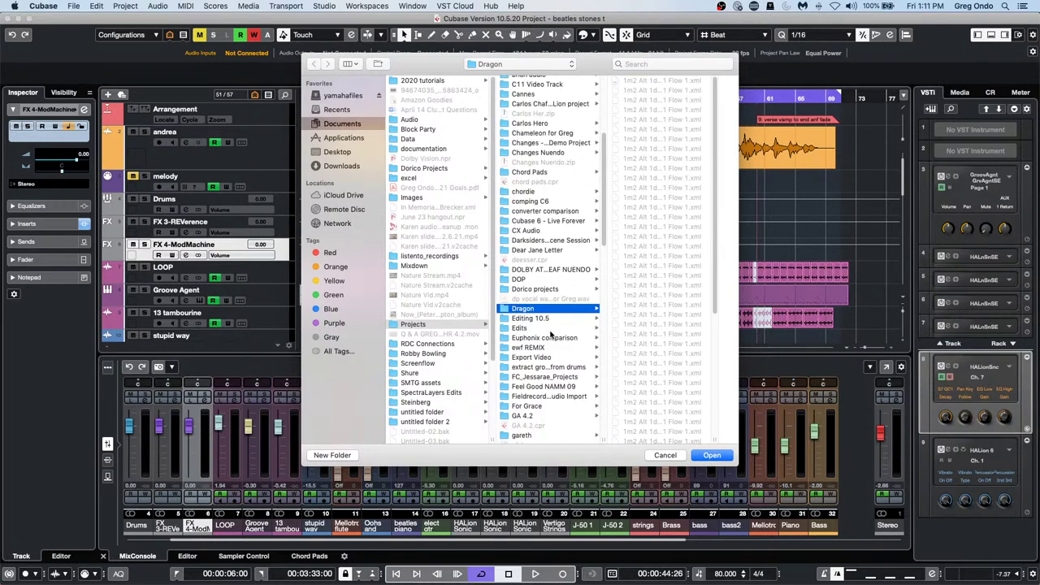
scroll(538, 375, down, 4)
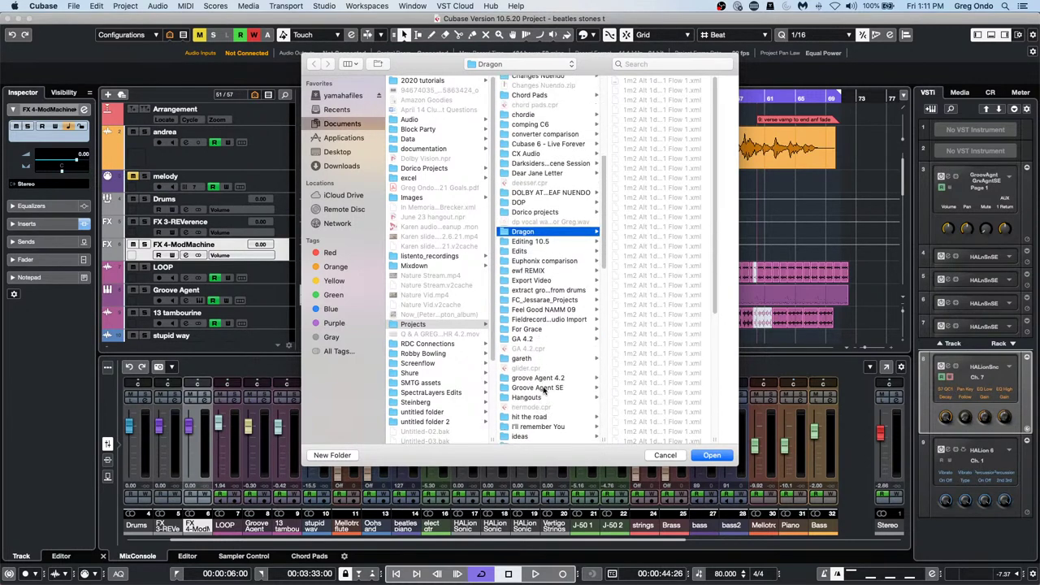
click(539, 396)
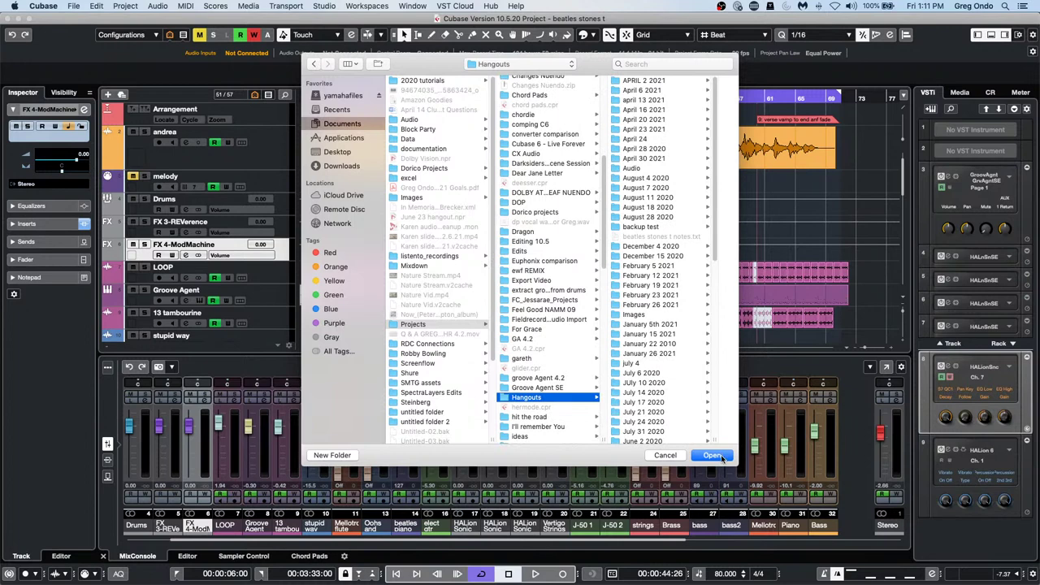
click(713, 456)
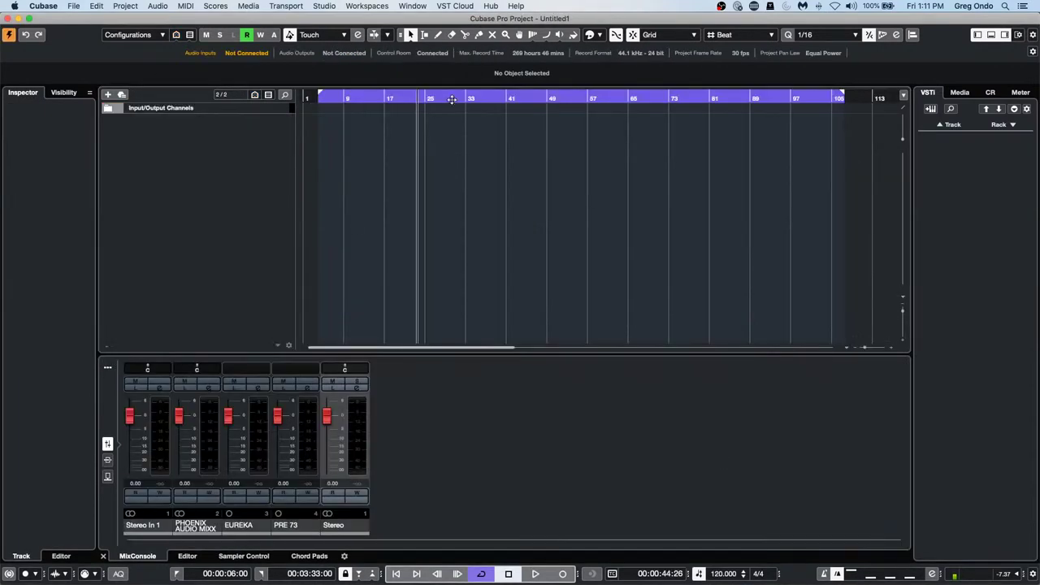
- Add a stereo instrument track with Retrologue to the project and reposition the plug-in's window
right_click(207, 154)
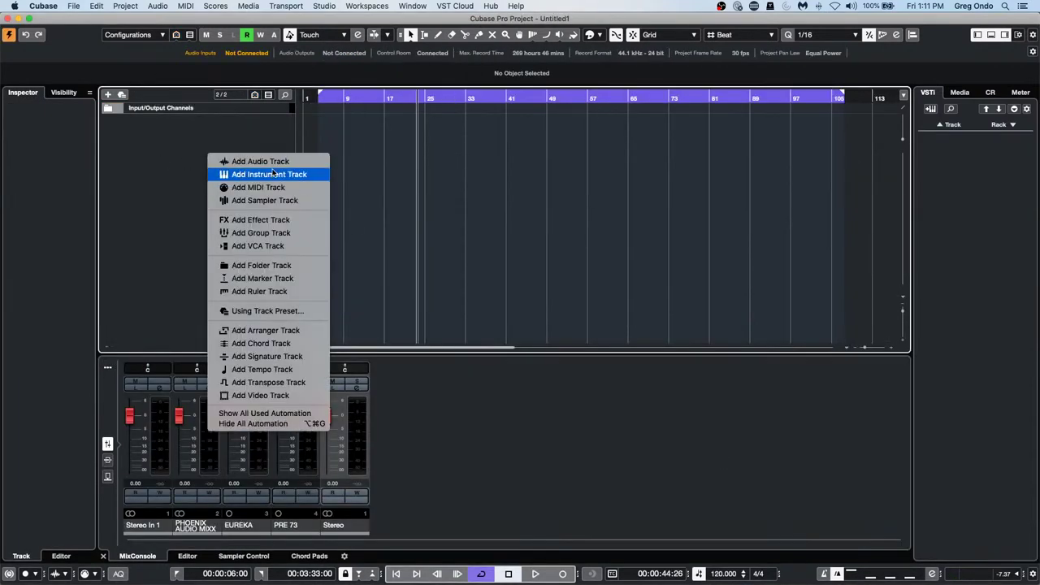
click(269, 174)
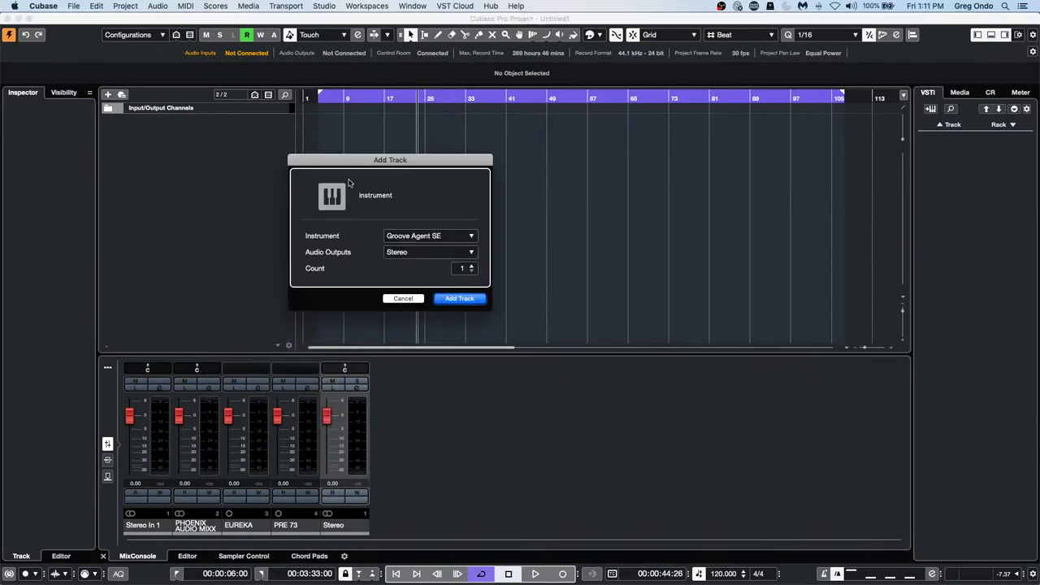
click(422, 237)
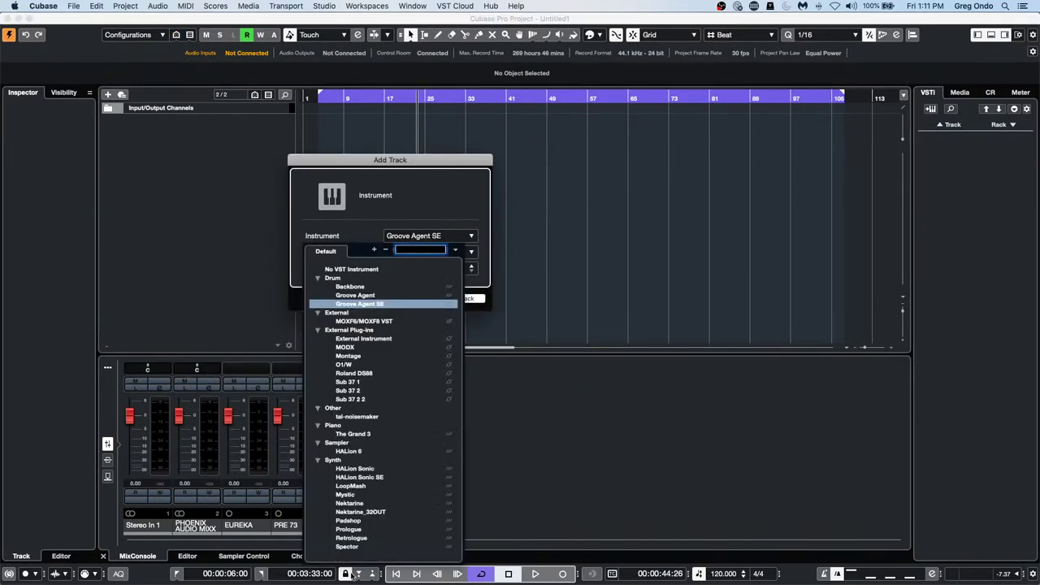
click(365, 537)
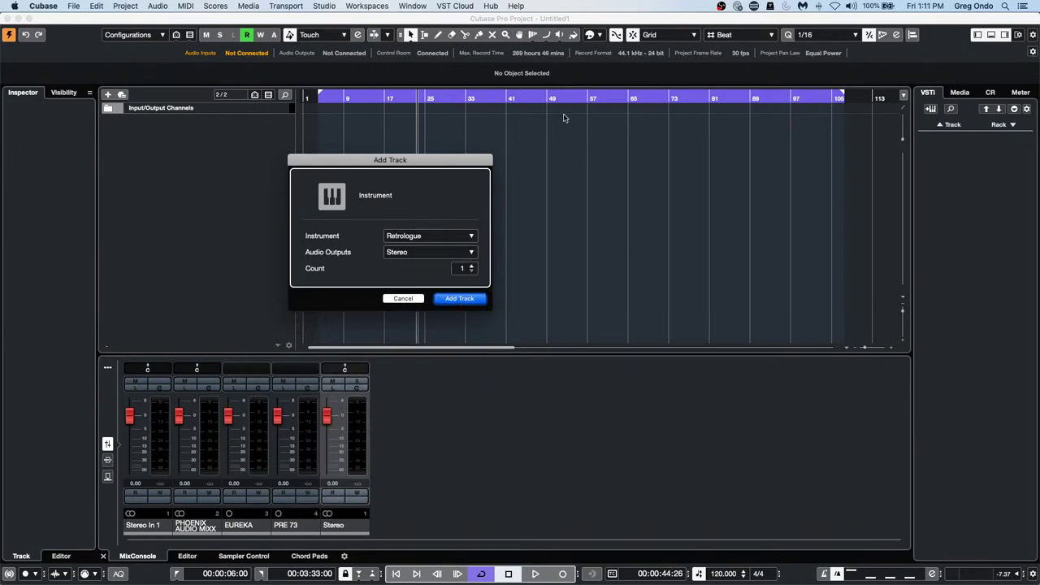
key(Return)
drag(619, 253, 438, 112)
- Filter Retrologue's presets to the Imaginear content set and Synth Comp category, and audition Stone Caster and Shaft Booster
click(445, 139)
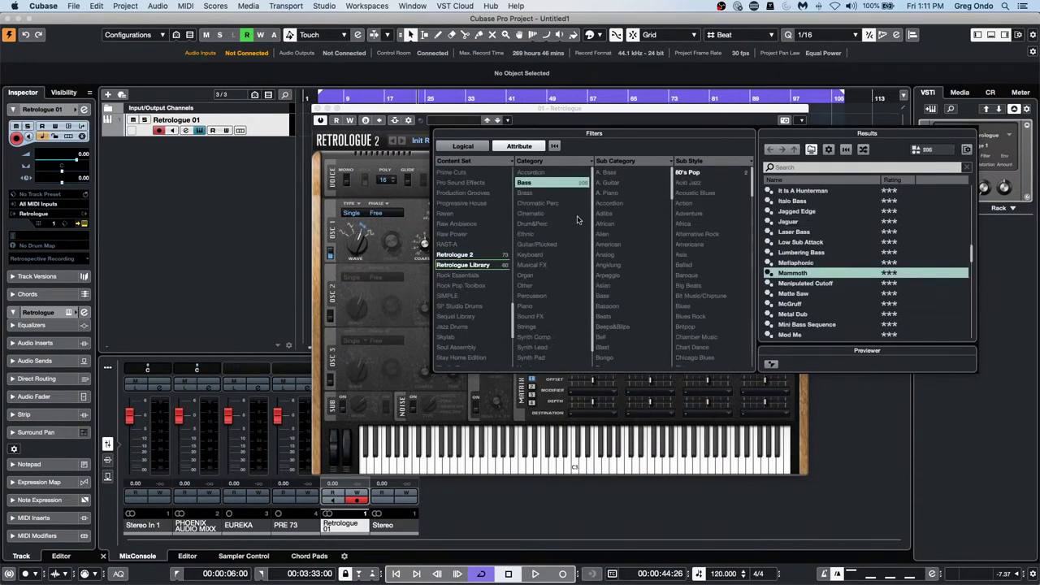
click(554, 184)
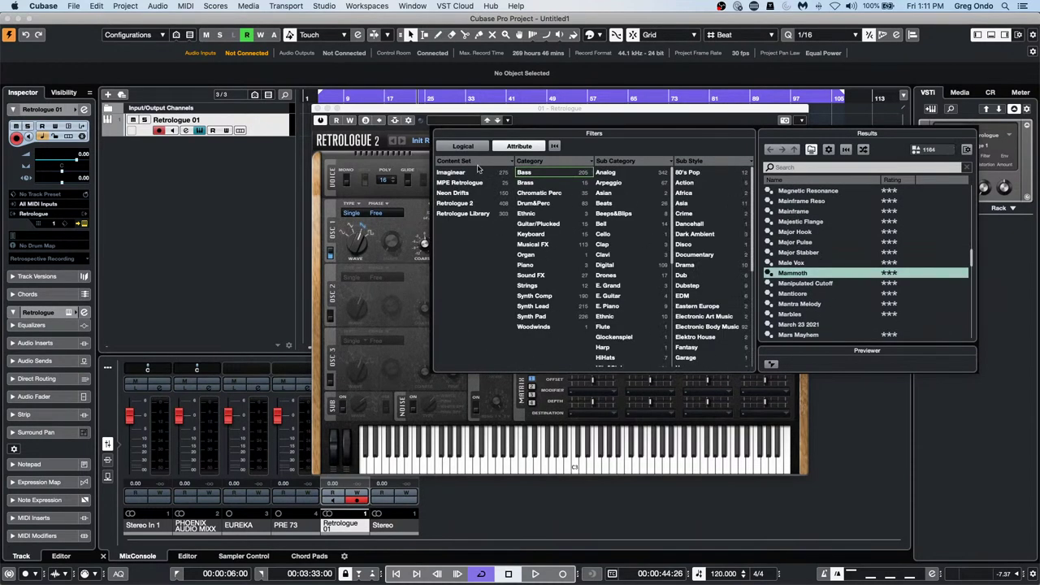
click(478, 171)
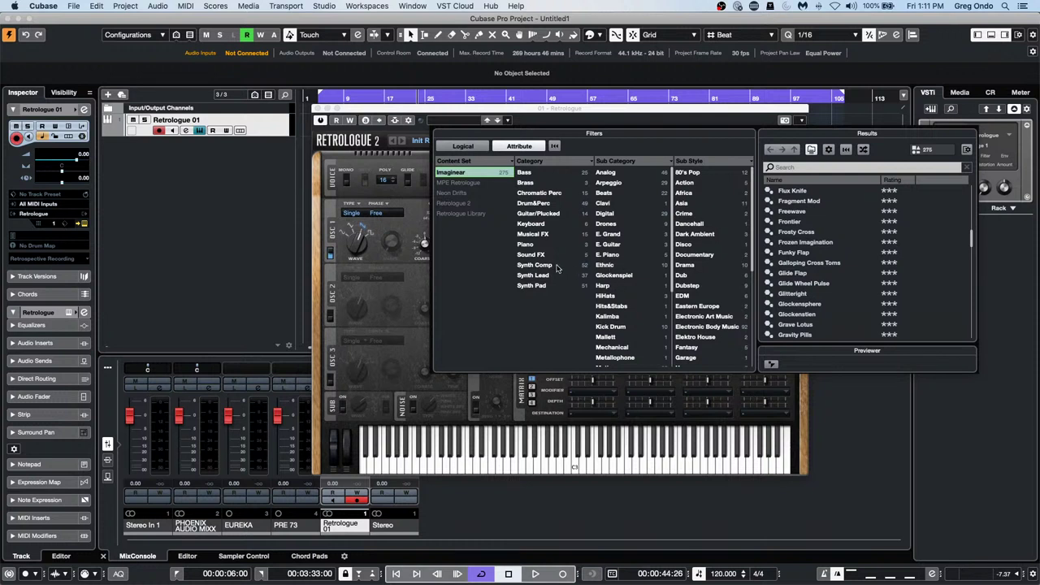
click(541, 266)
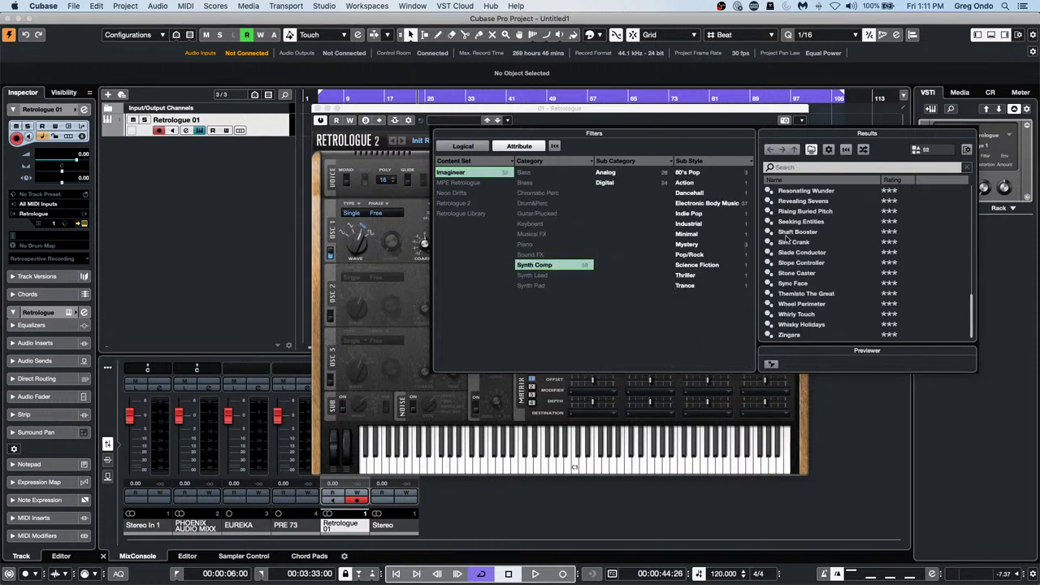
click(832, 276)
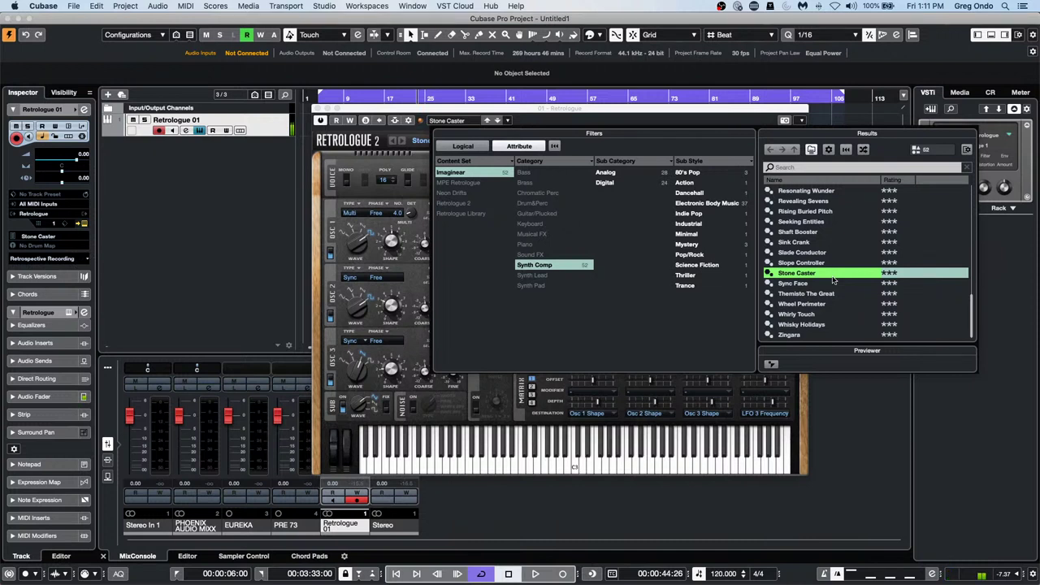
click(816, 231)
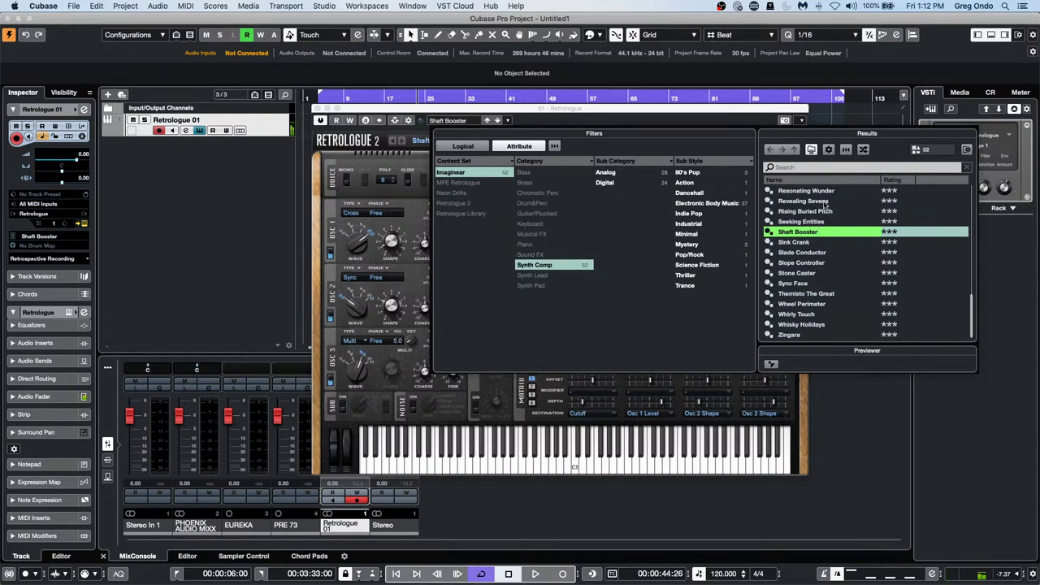
- Switch the Imaginear preset filter to the Brass category, audition Trumpet Ark and load Eastern Brass
click(536, 274)
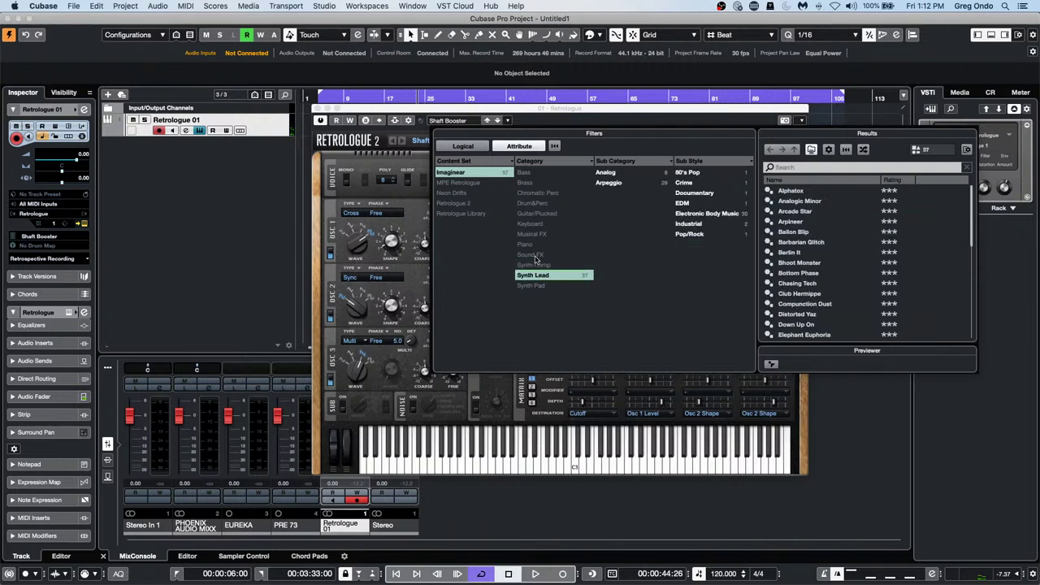
click(536, 183)
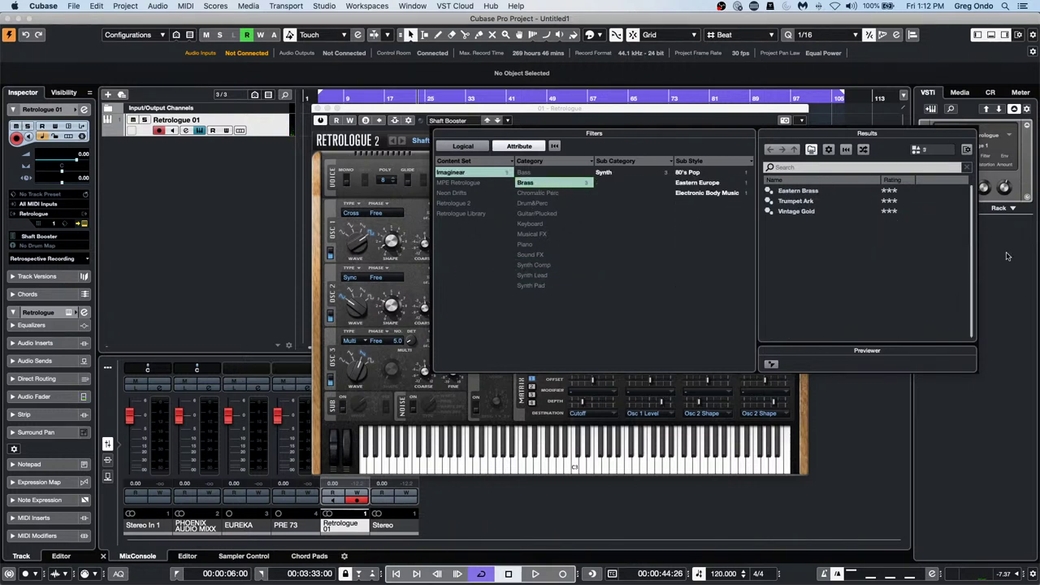
click(833, 200)
click(833, 195)
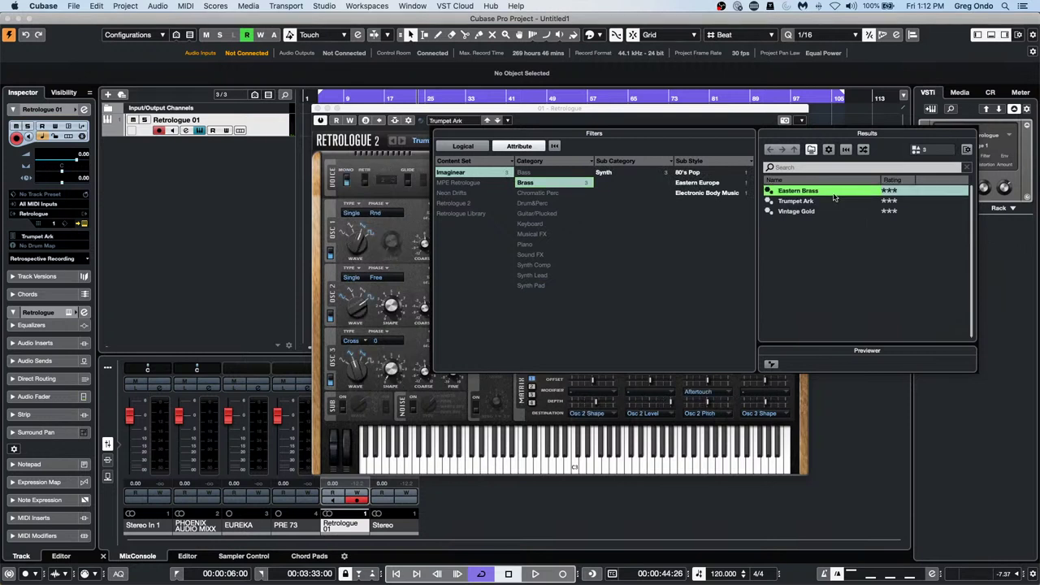
double_click(833, 195)
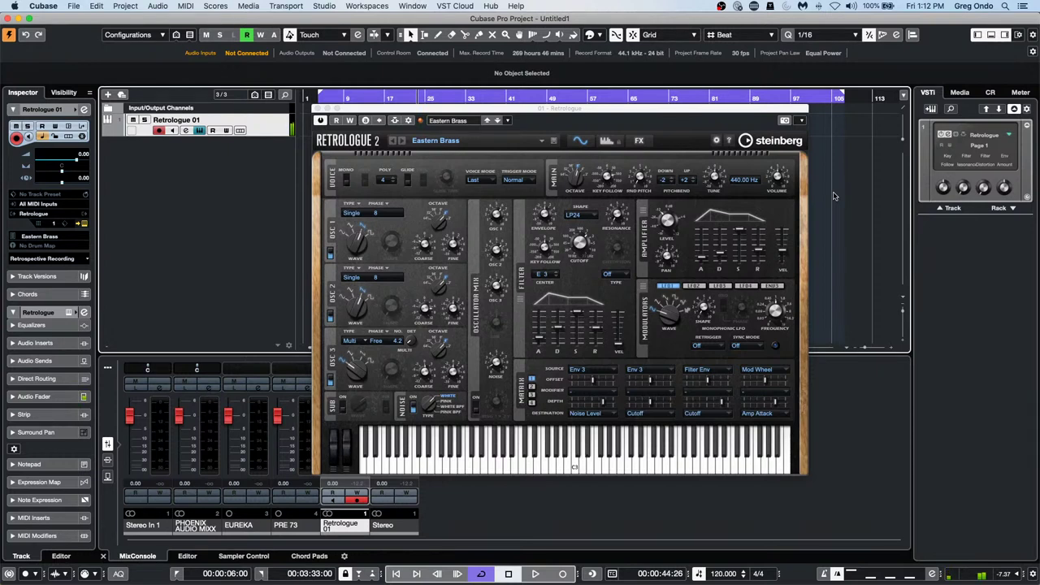
- Clear the Imaginear and Brass filters, show Retrologue's Synth Lead presets and load I Scream Lead
click(458, 121)
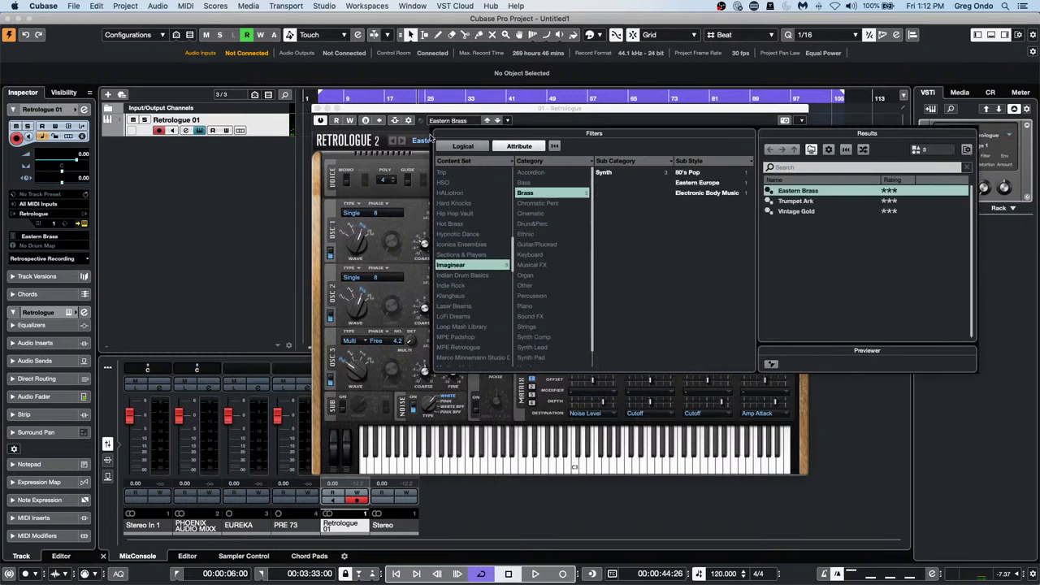
click(450, 122)
click(456, 122)
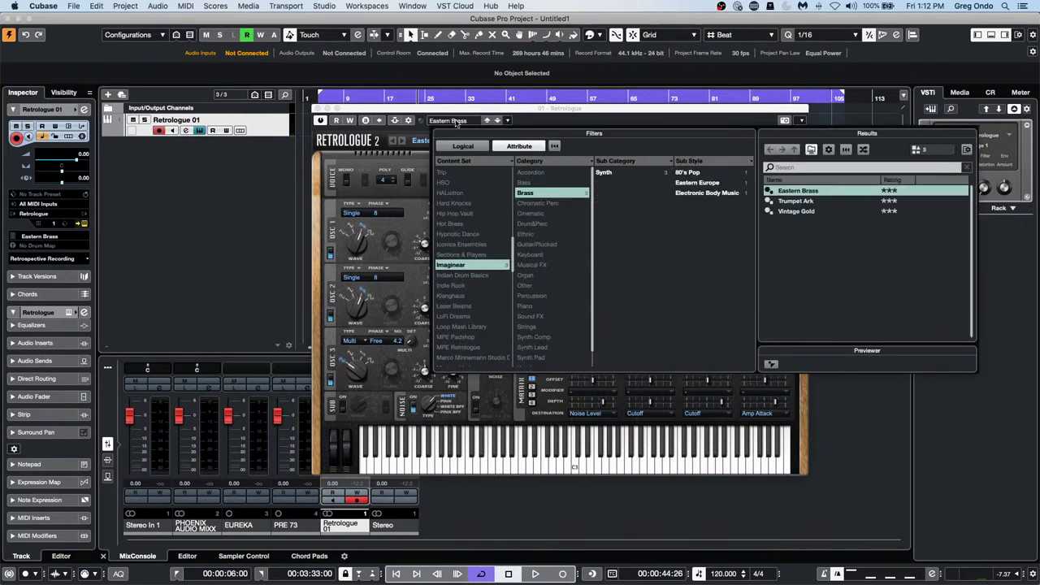
click(451, 265)
click(536, 195)
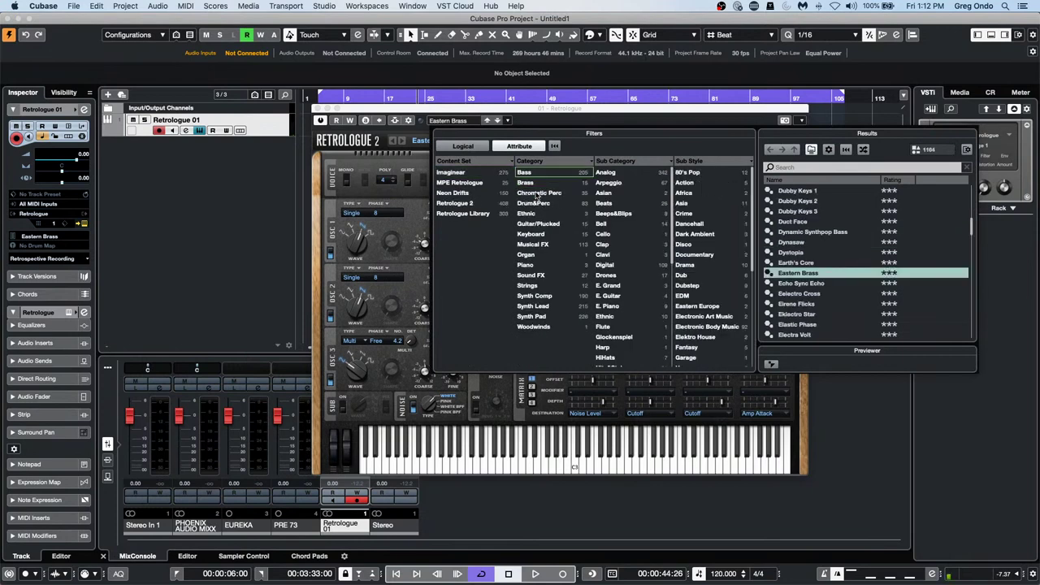
click(542, 307)
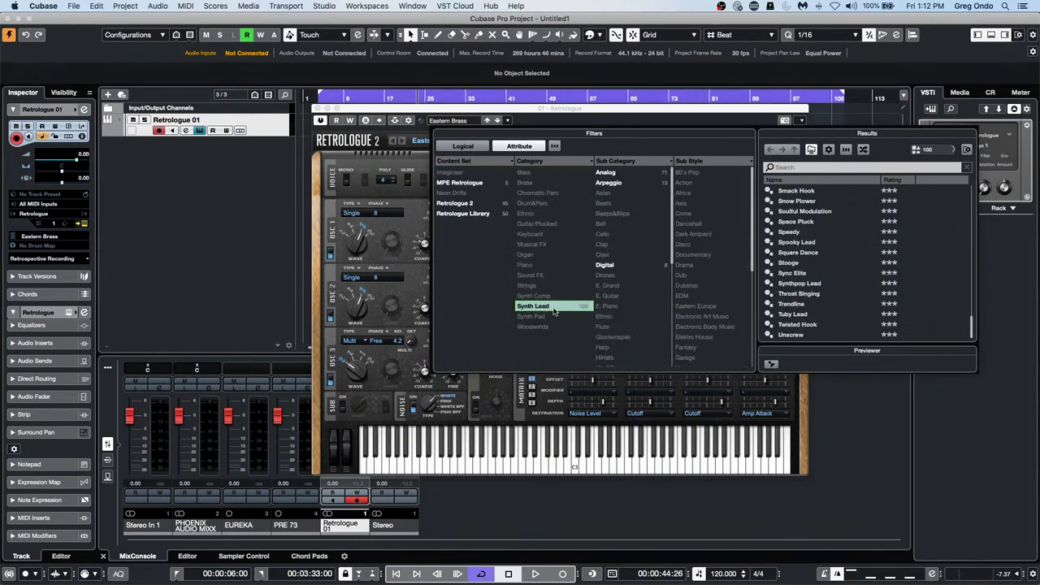
click(831, 203)
double_click(830, 203)
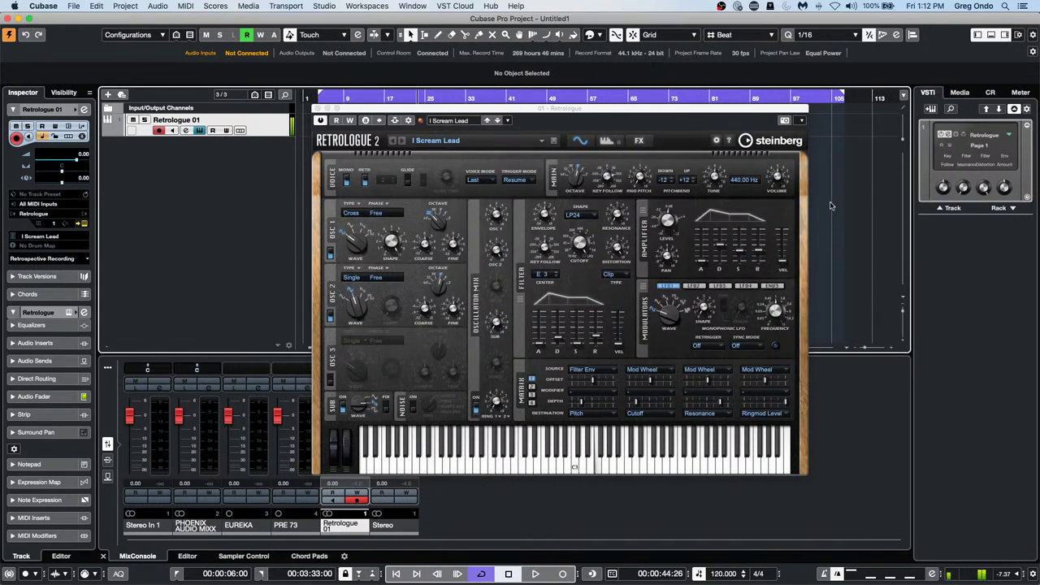
- Load the Keytar Kid preset in Retrologue, clear the Synth Lead filter and close the preset browser
click(455, 121)
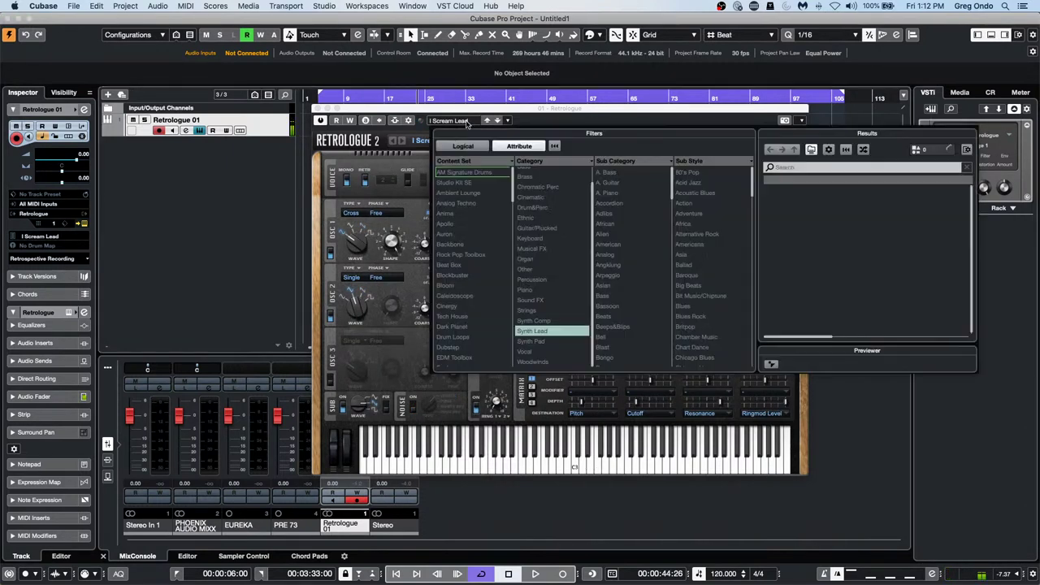
click(812, 335)
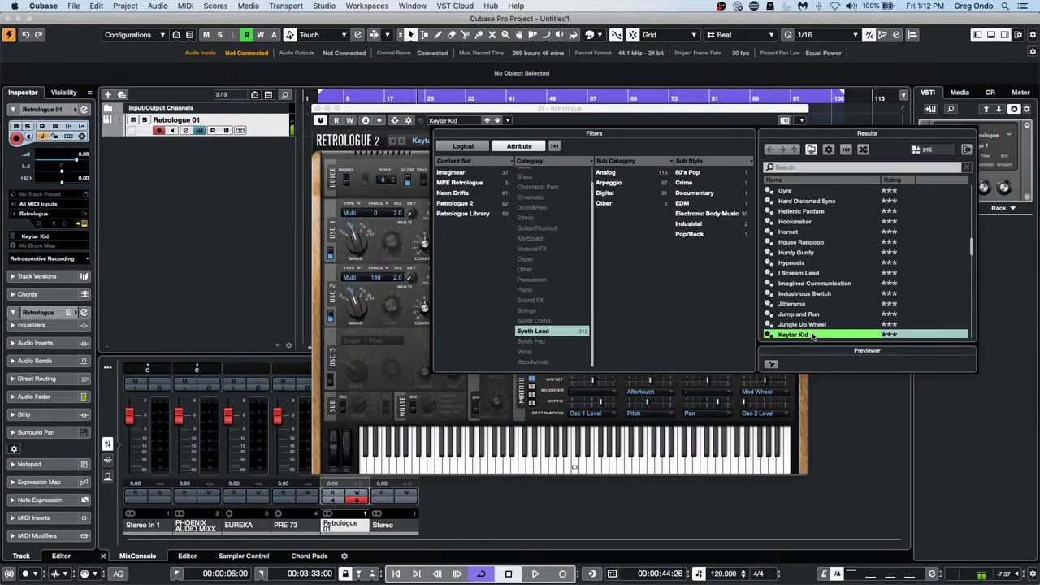
click(537, 333)
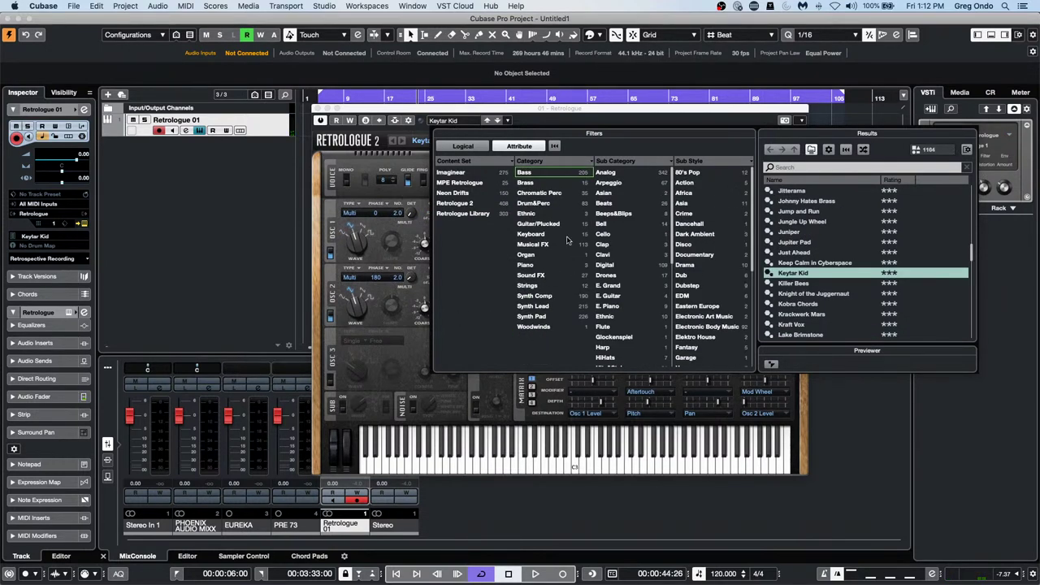
click(204, 158)
right_click(193, 152)
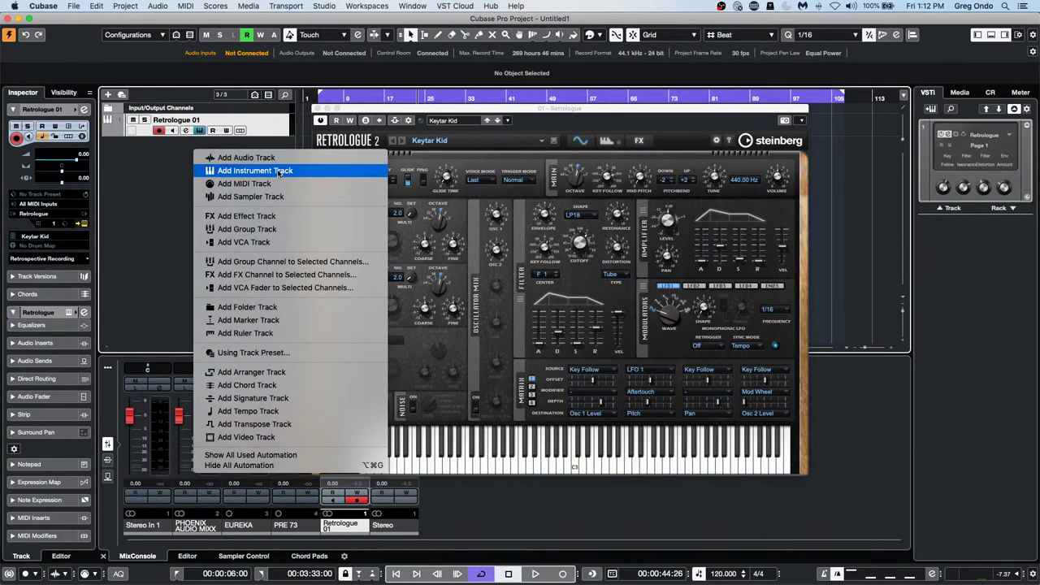
click(246, 158)
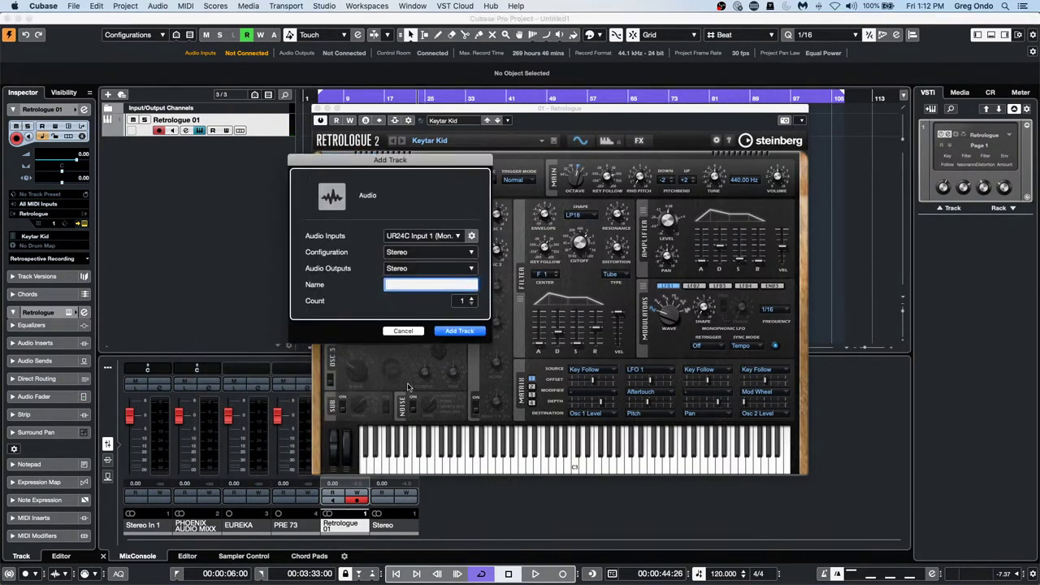
click(402, 331)
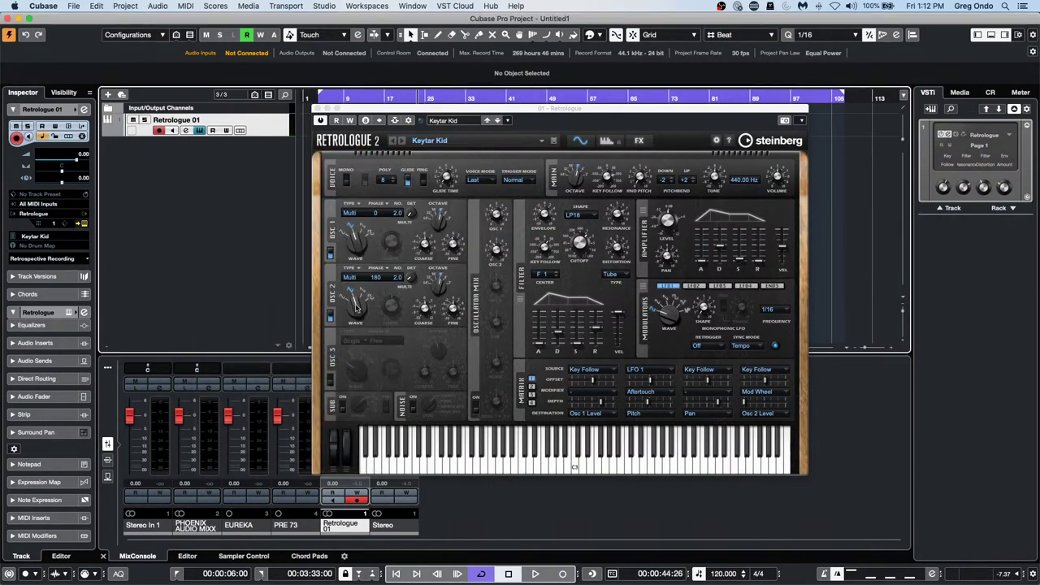
- Add a second instrument track using Padshop with a stereo output
right_click(217, 152)
click(407, 169)
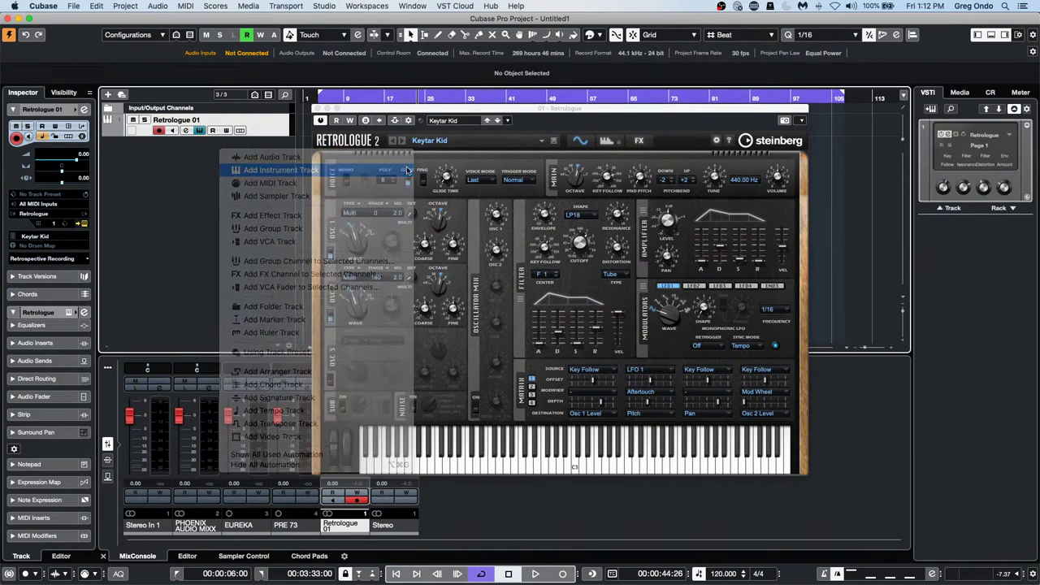
click(398, 238)
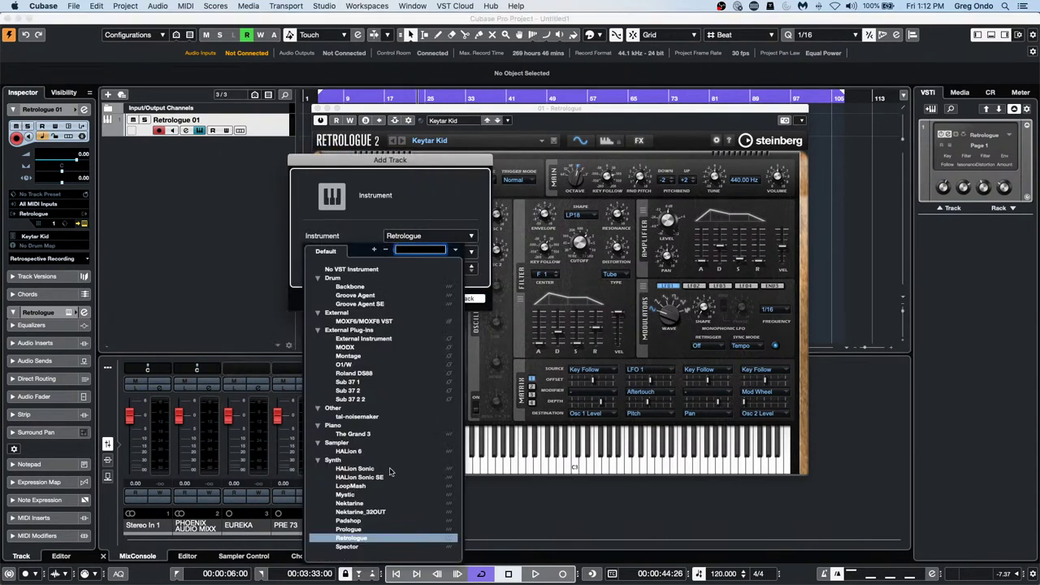
click(366, 521)
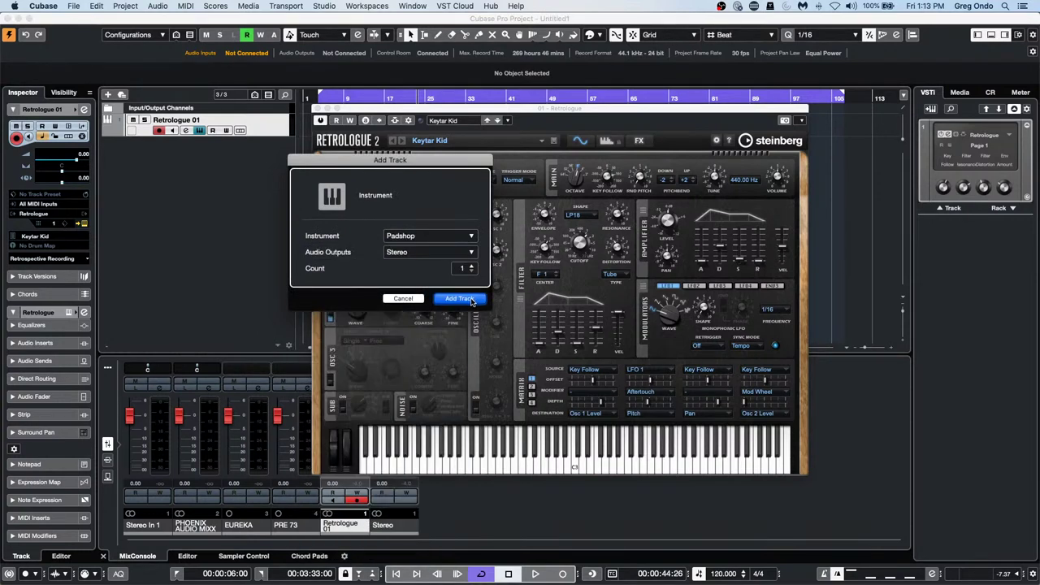
click(460, 298)
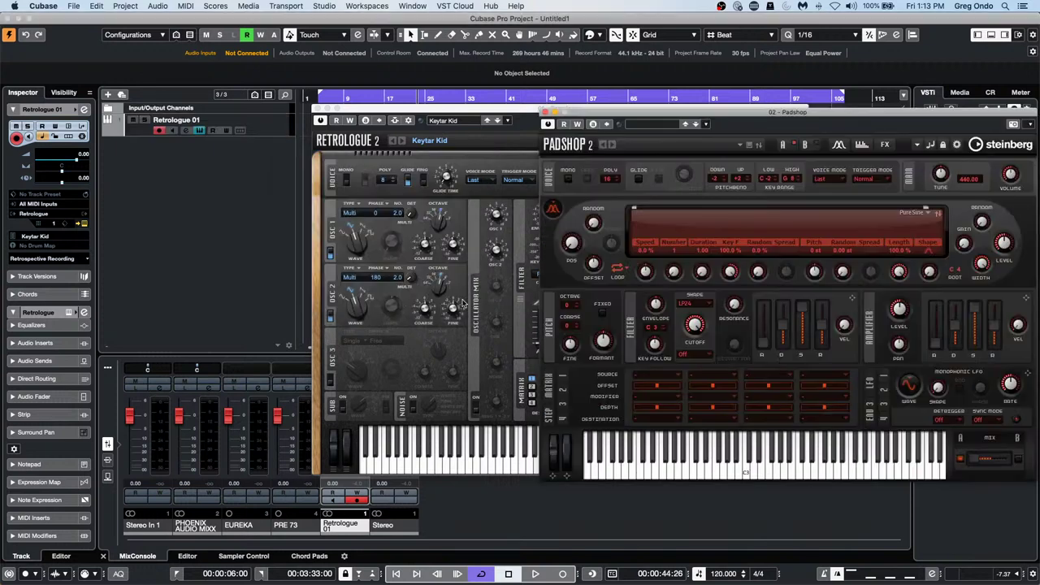
- Load the Stormy Monday preset in Padshop from its preset browser
click(664, 124)
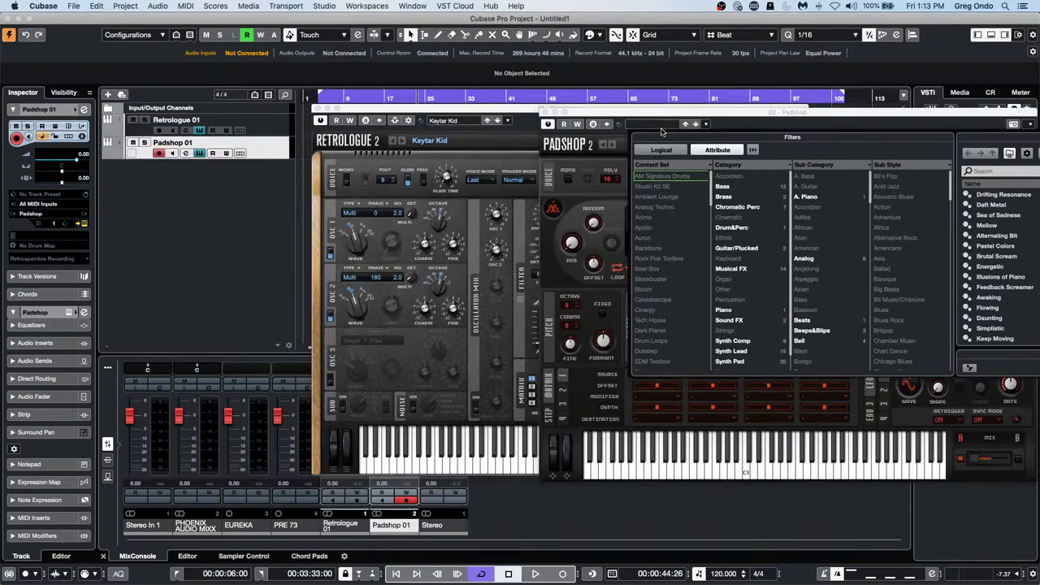
click(999, 308)
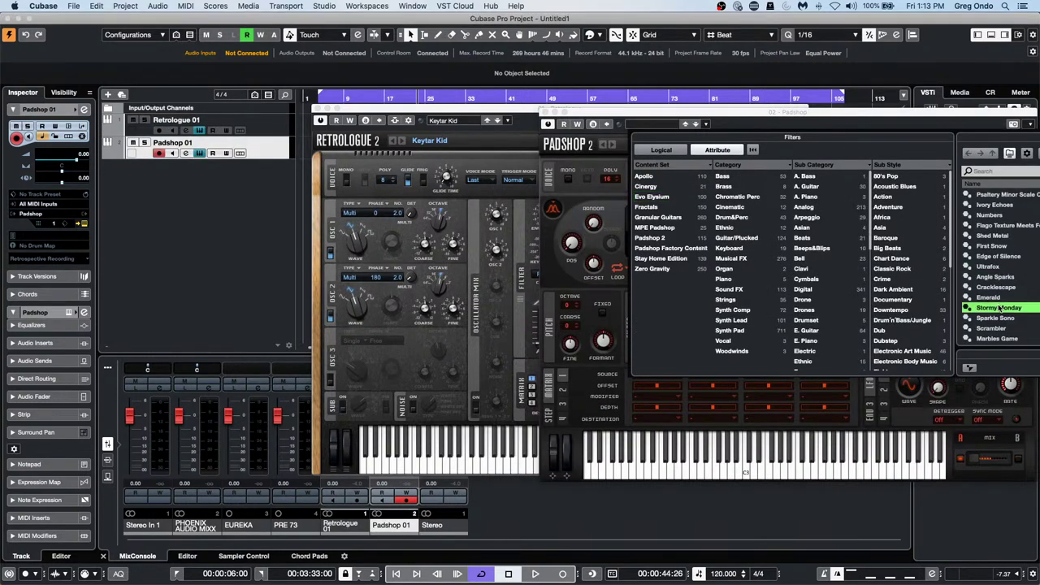
double_click(999, 308)
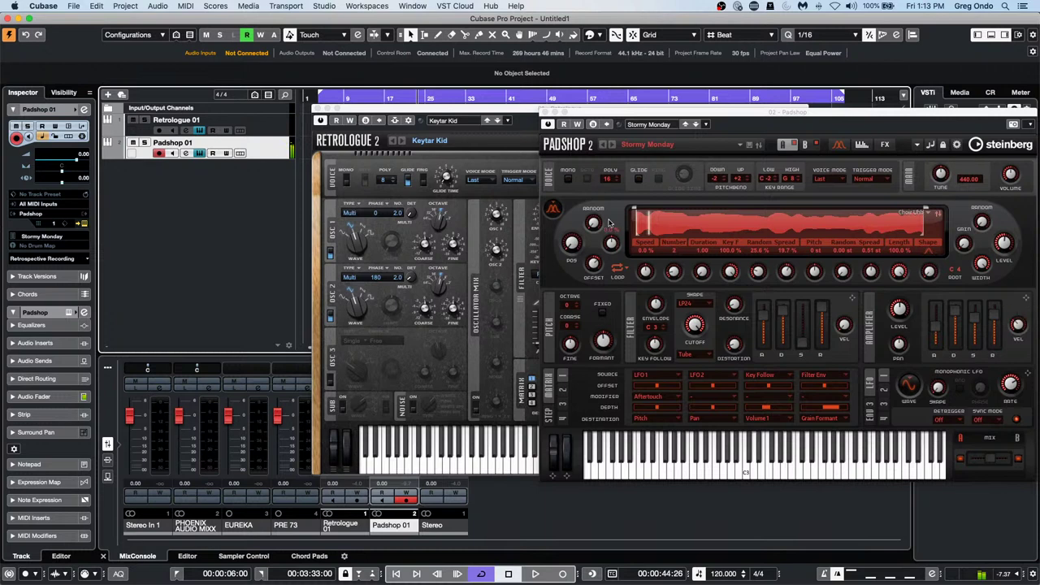
- Audition the Ticking Away preset in Padshop and switch to Ultrafox
click(648, 125)
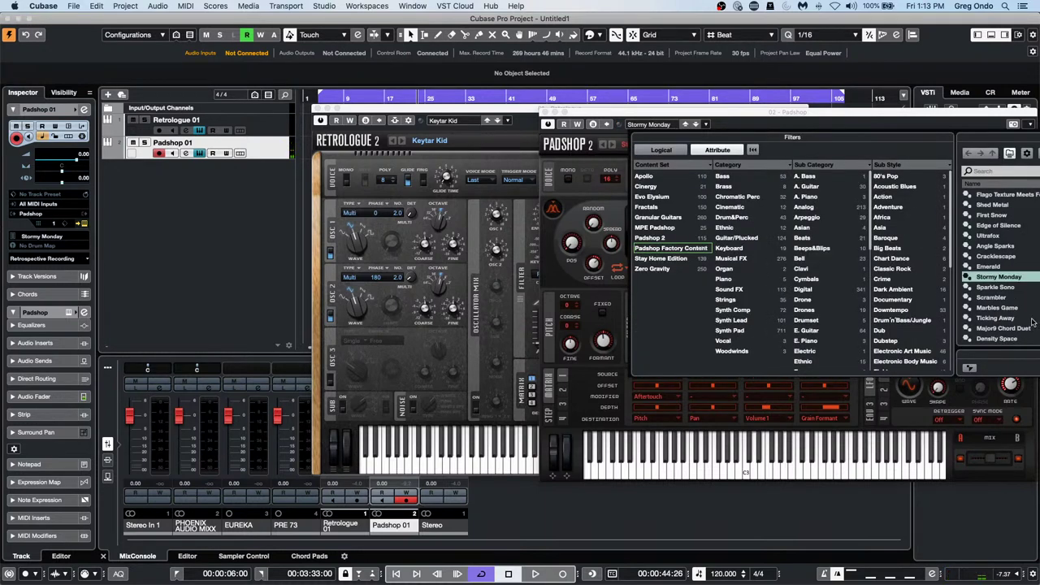
click(1018, 319)
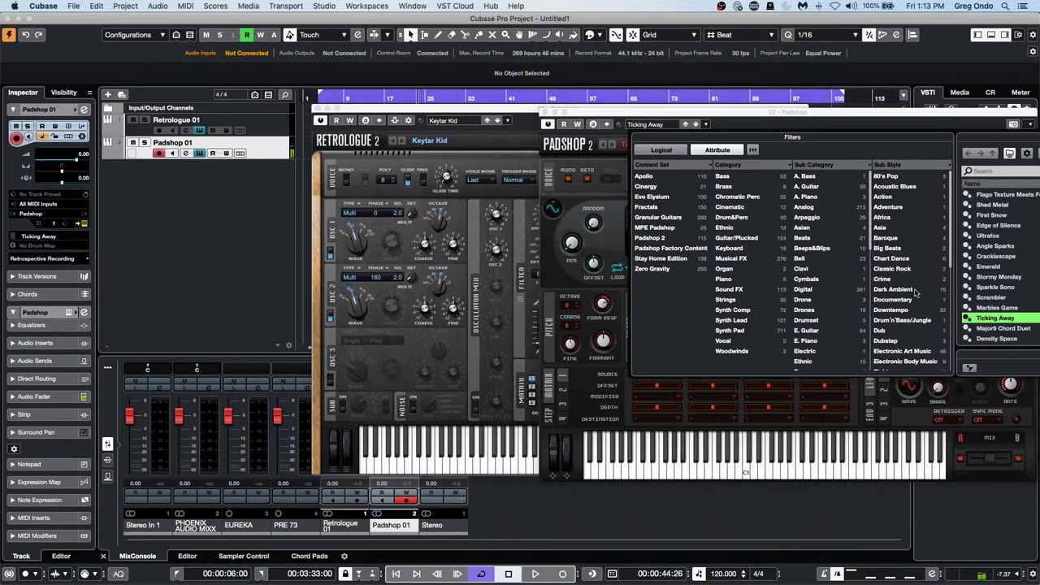
click(1004, 236)
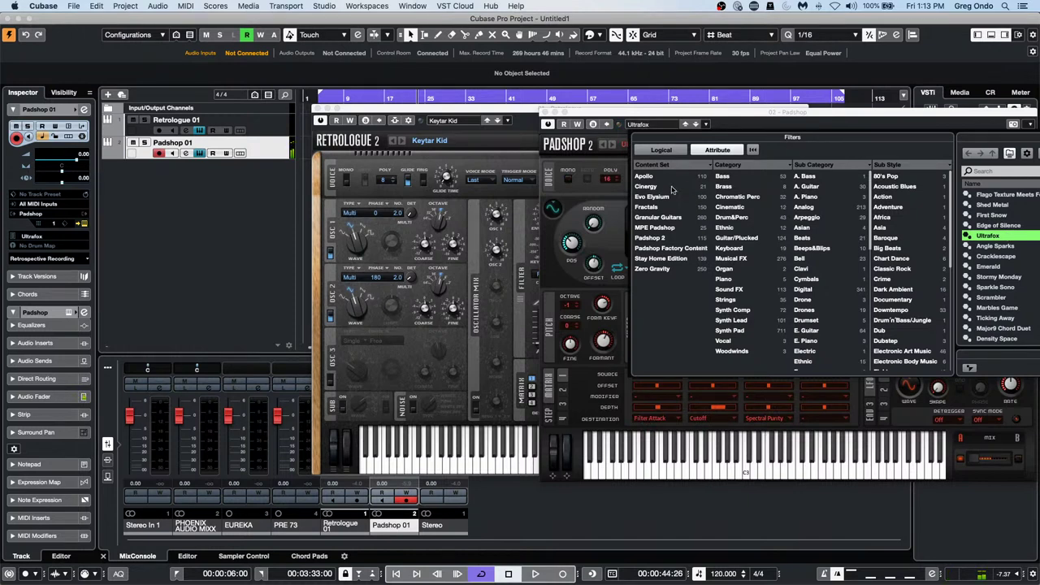
- Filter Padshop's presets to the Cinergy content set, audition 80's Film Intro and load Train Shaker
click(670, 187)
click(1007, 195)
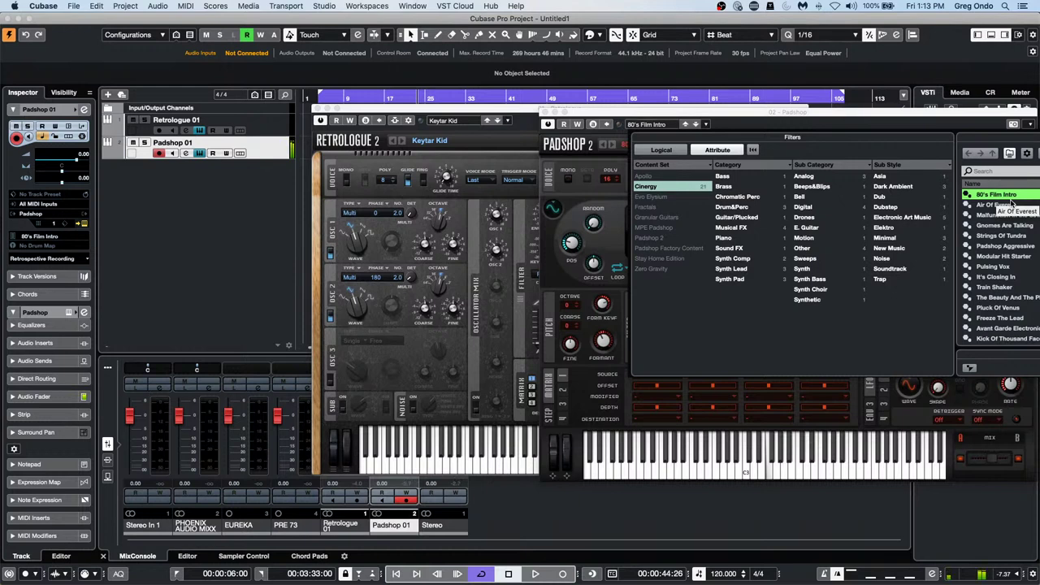
click(994, 288)
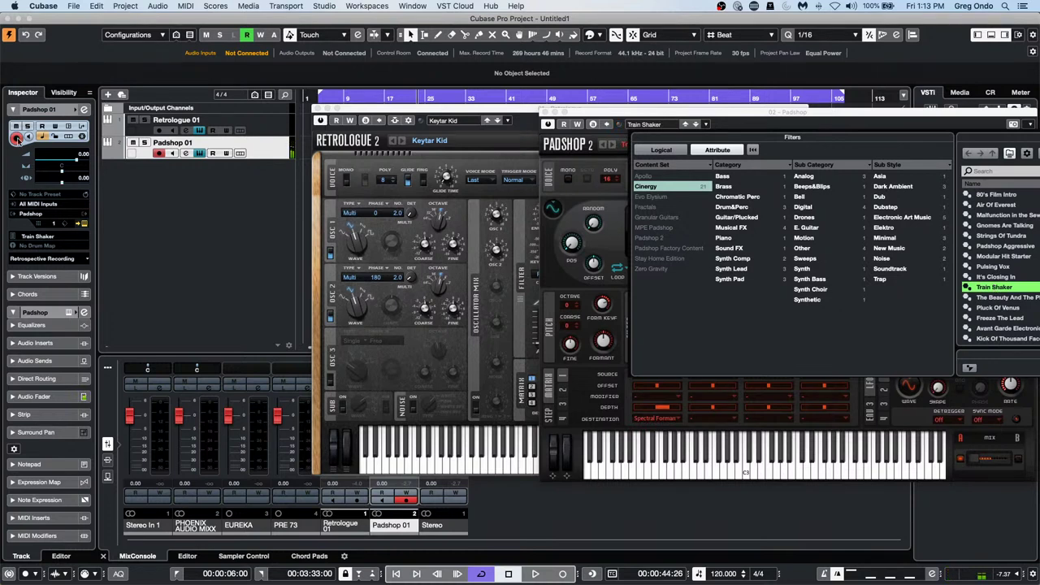
click(207, 182)
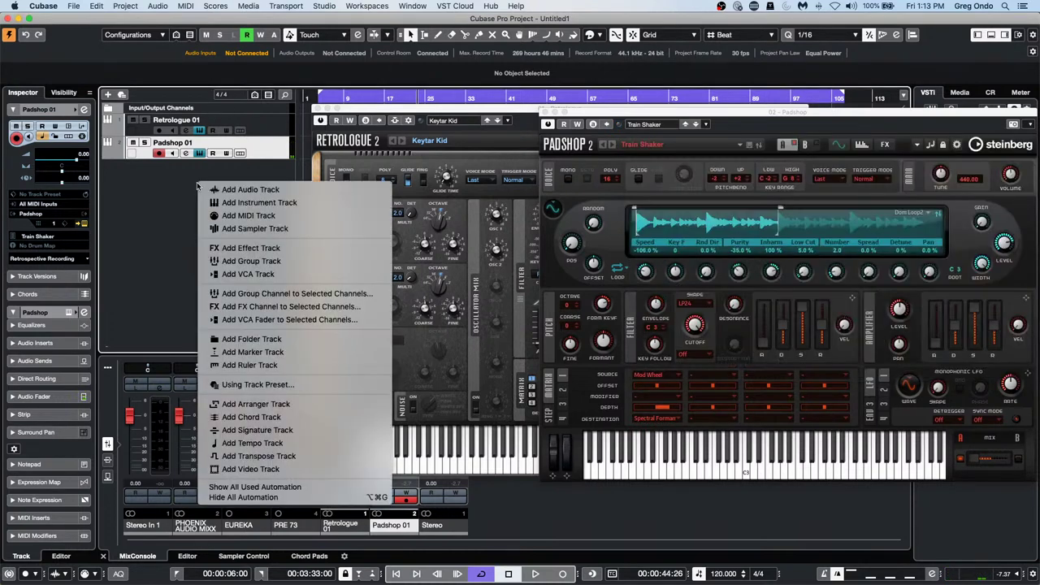
- Add an instrument track using HALion Sonic SE with a stereo output
right_click(200, 184)
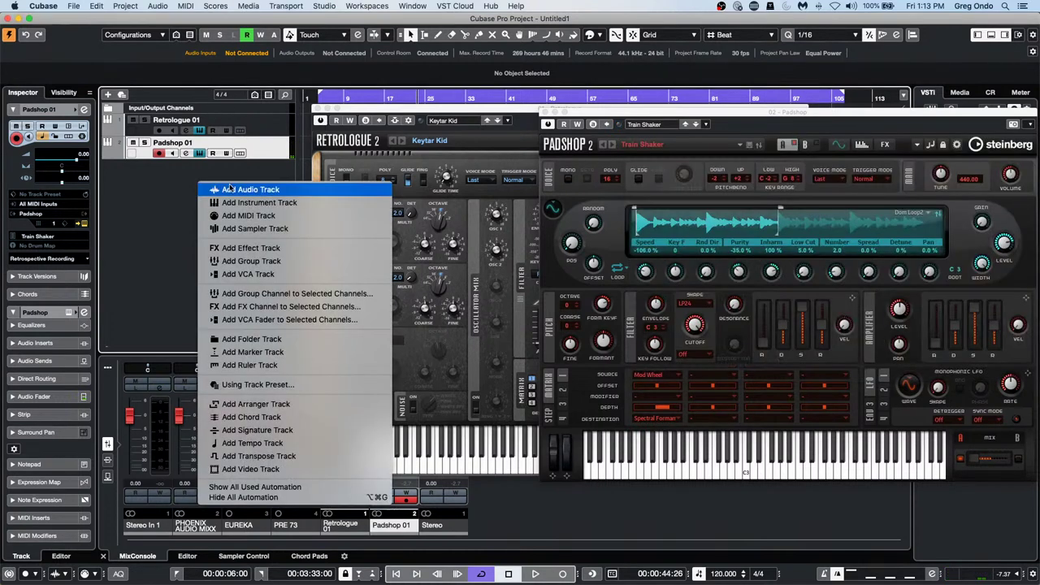
click(273, 208)
click(426, 239)
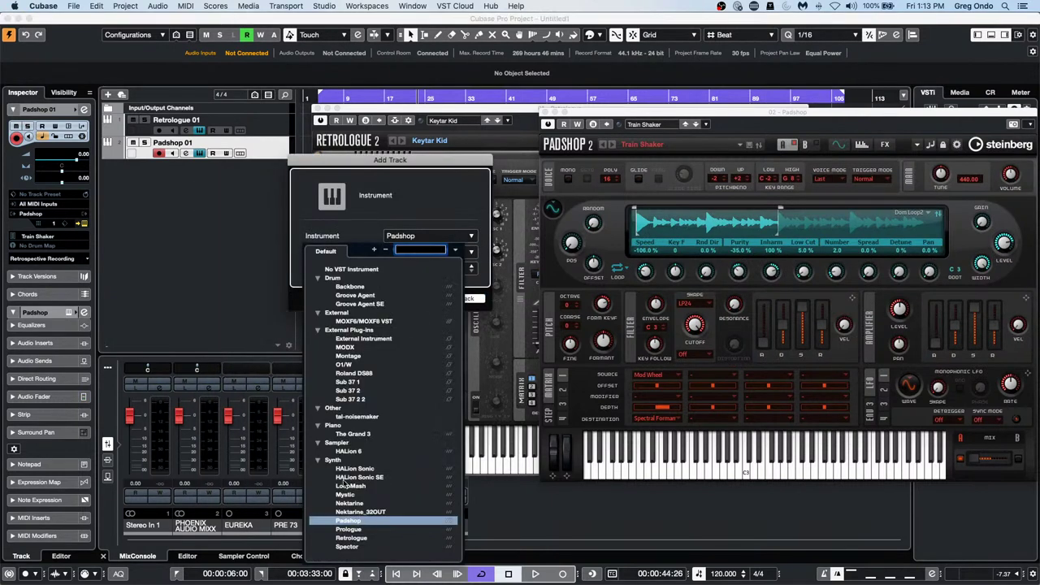
click(360, 477)
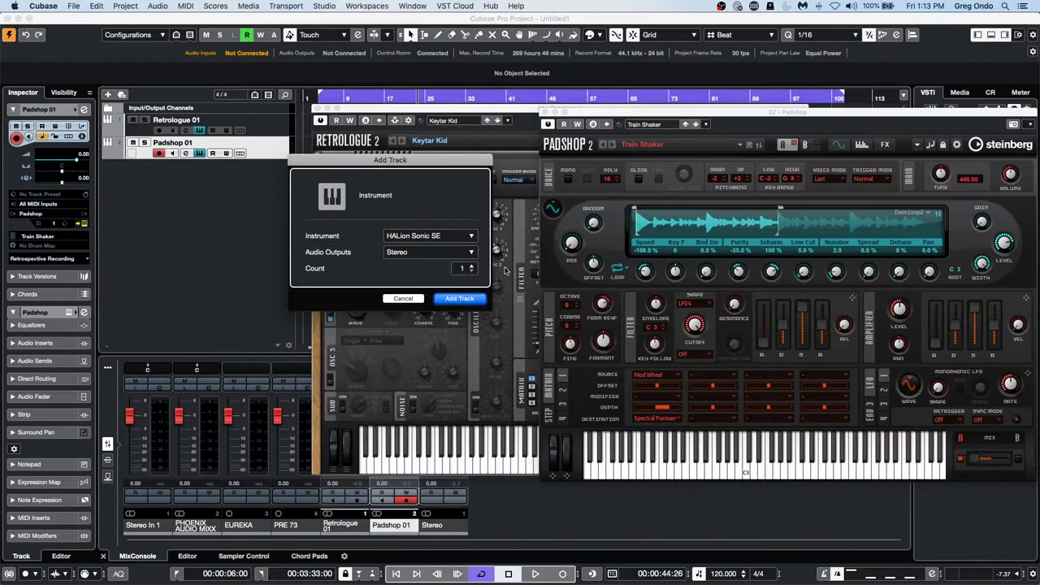
click(459, 299)
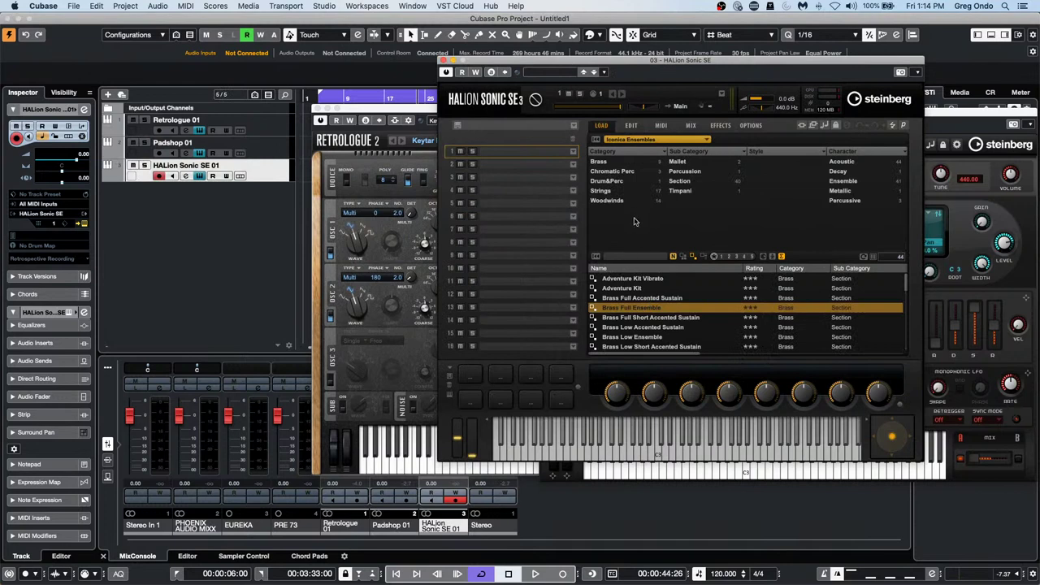
- Audition Brass Full Ensemble in HALion Sonic SE, and load Soaring Strings from the Strings category
double_click(666, 308)
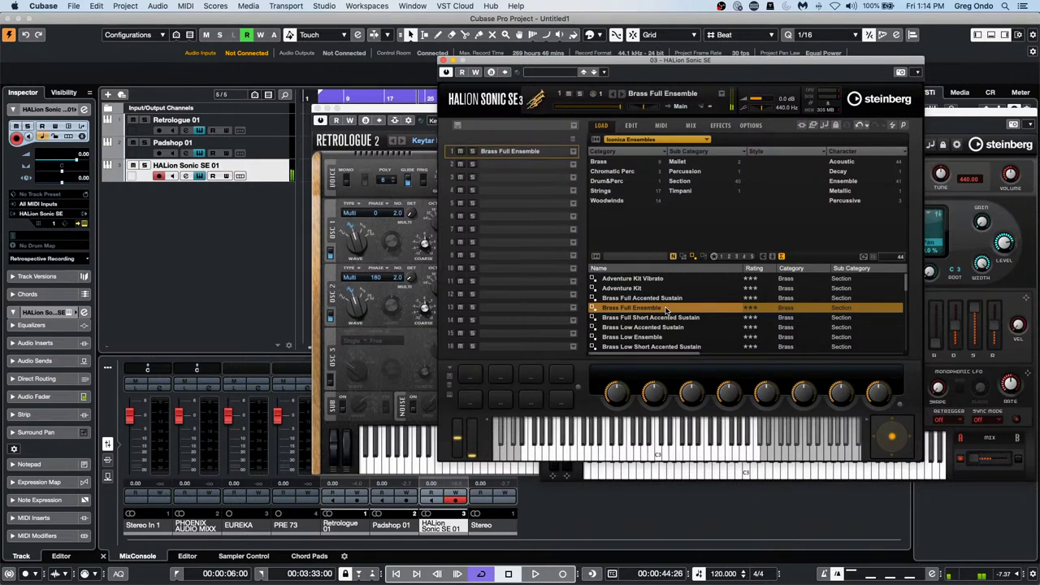
click(613, 191)
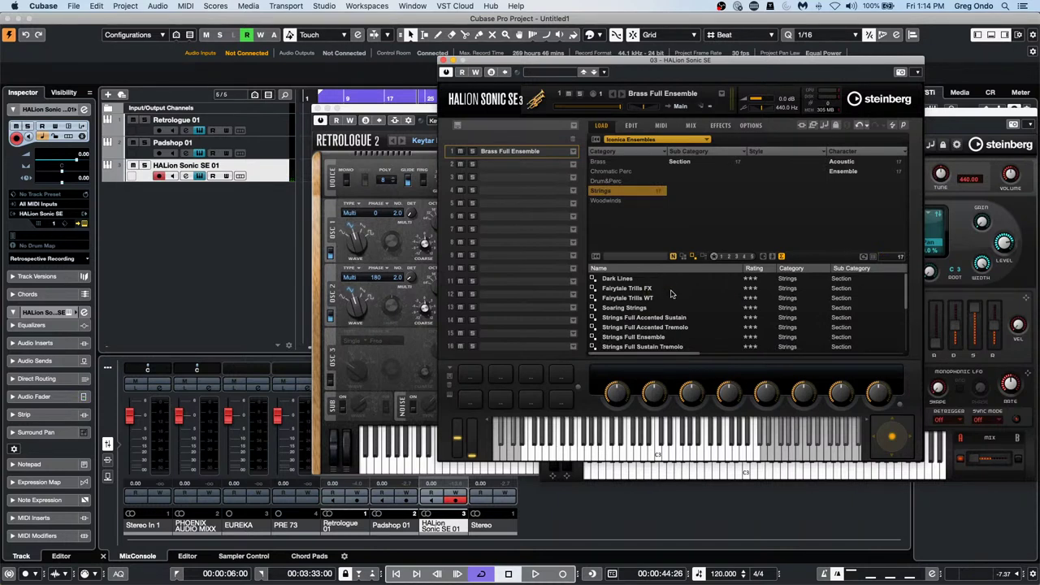
double_click(640, 308)
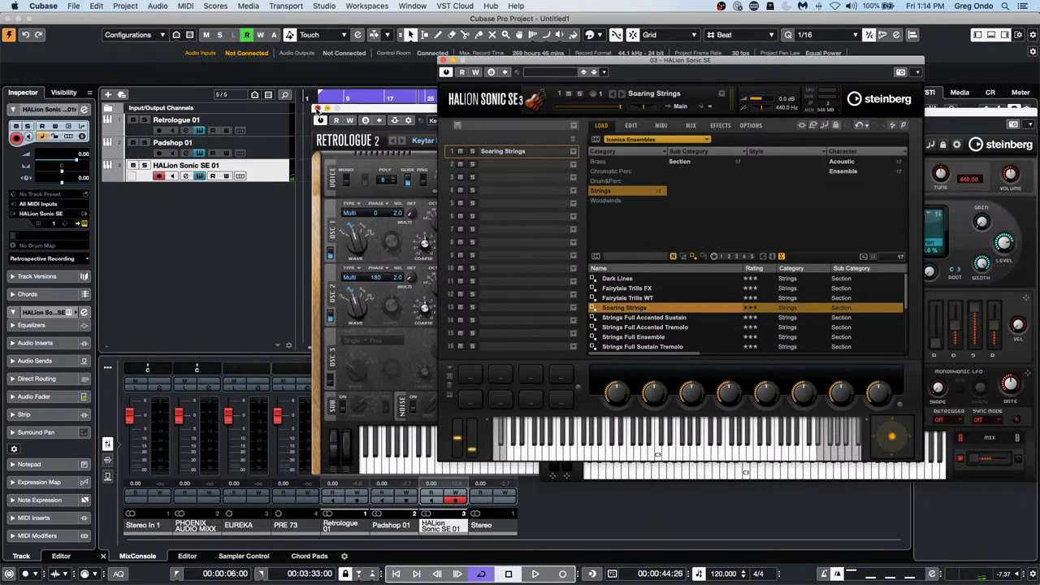
- Close the Retrologue and Padshop instrument windows, leaving HALion Sonic SE open
click(317, 108)
click(938, 114)
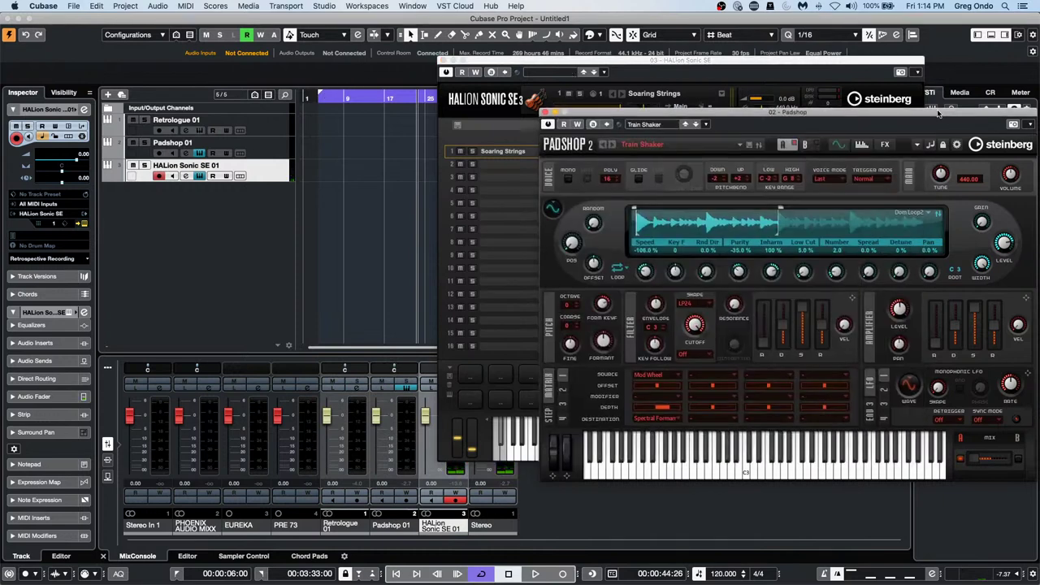
drag(939, 113, 931, 124)
click(537, 122)
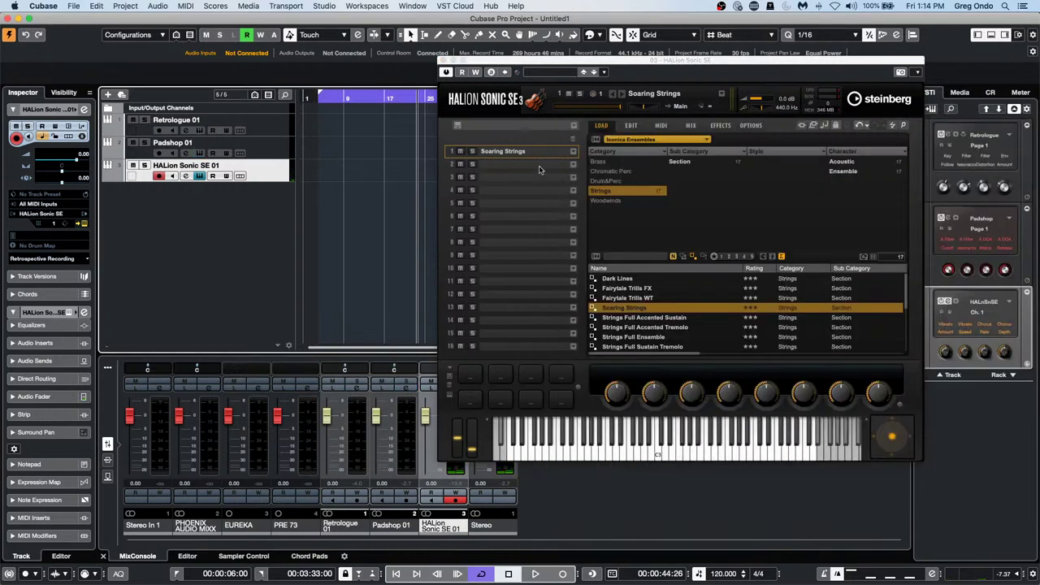
- Record a MIDI part on the HALion Sonic SE 01 track and open it in the Key Editor
click(562, 574)
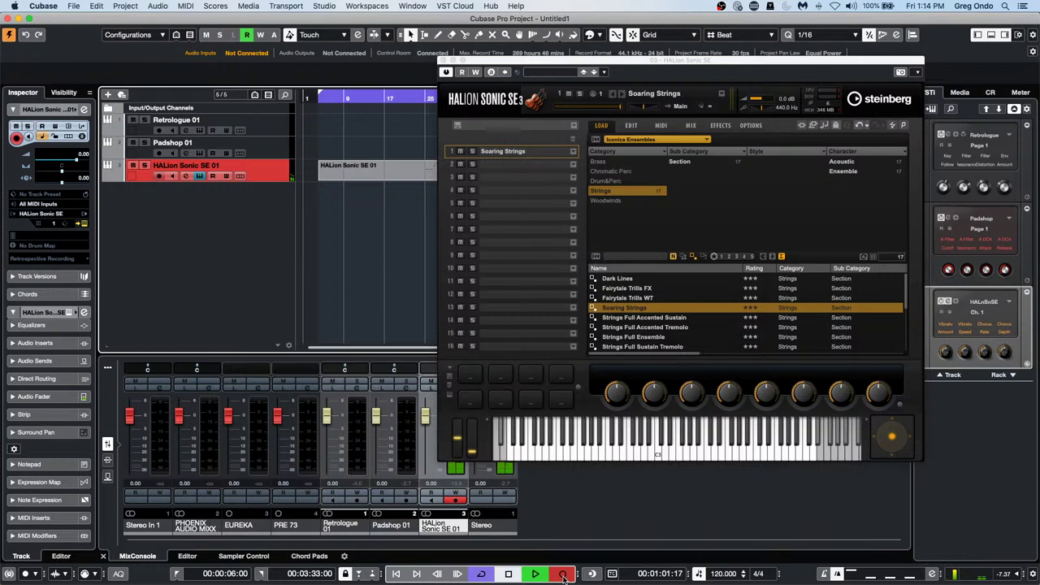
click(563, 574)
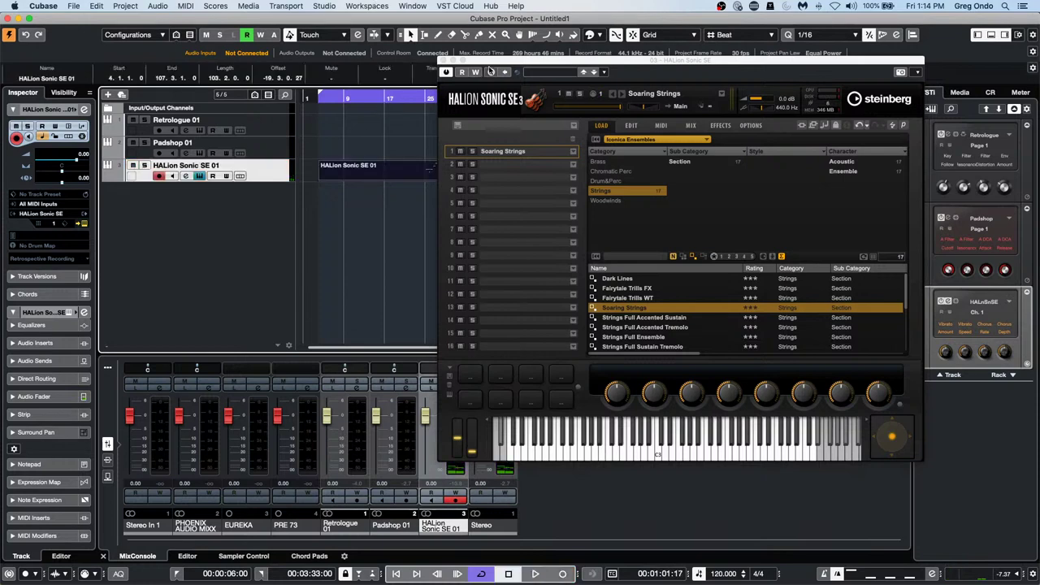
click(491, 63)
drag(491, 63, 555, 119)
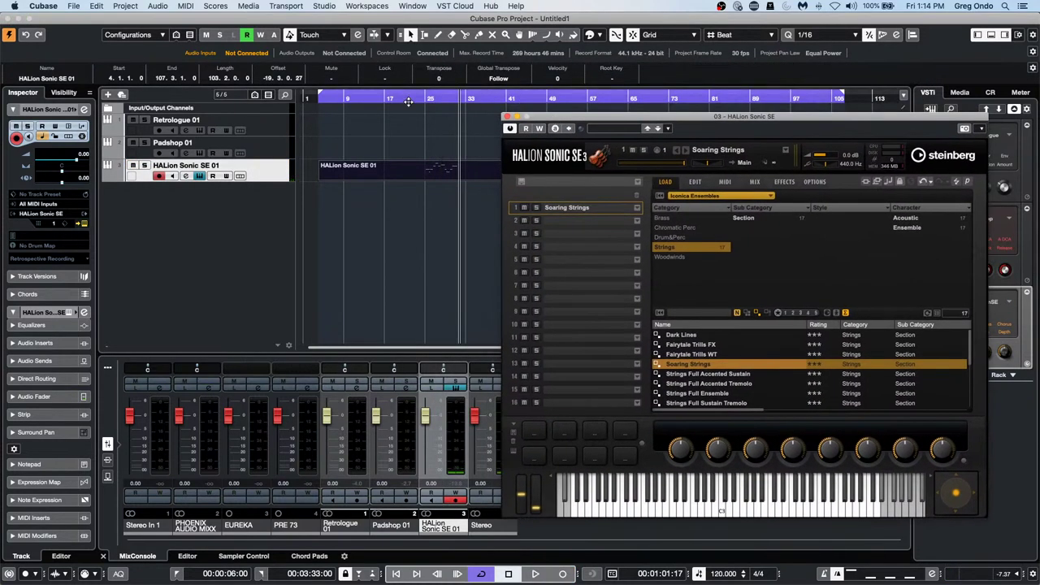
drag(445, 101, 428, 143)
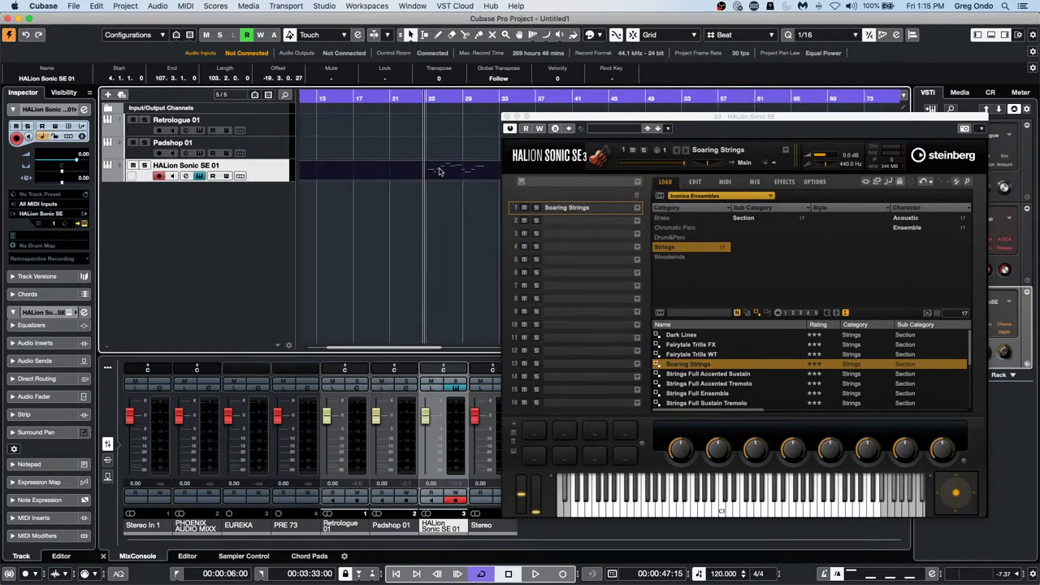
double_click(439, 170)
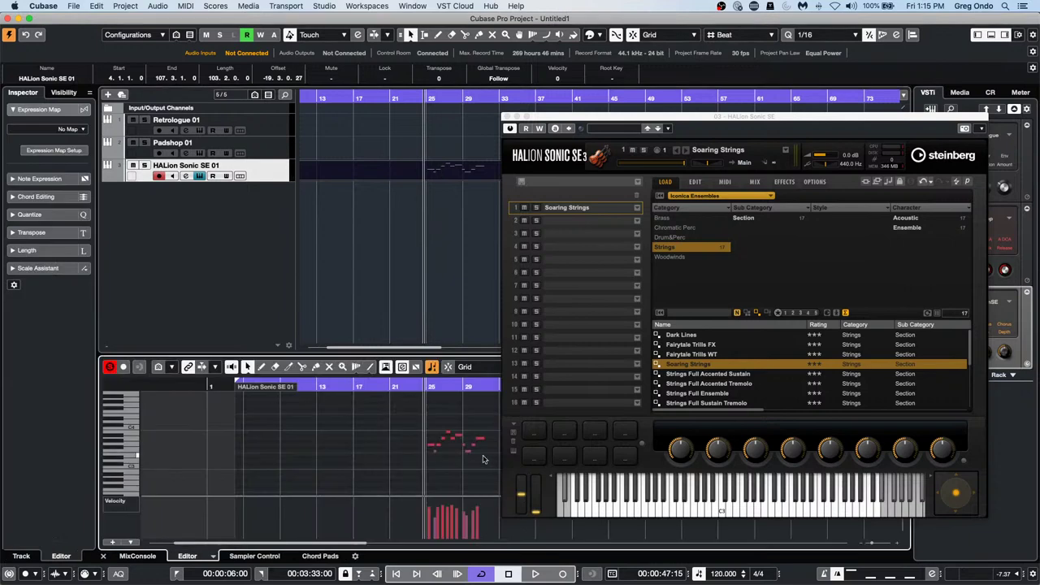
- Play the recorded part, close the HALion Sonic SE window and raise the Control Room's Main level to 1.63
key(space)
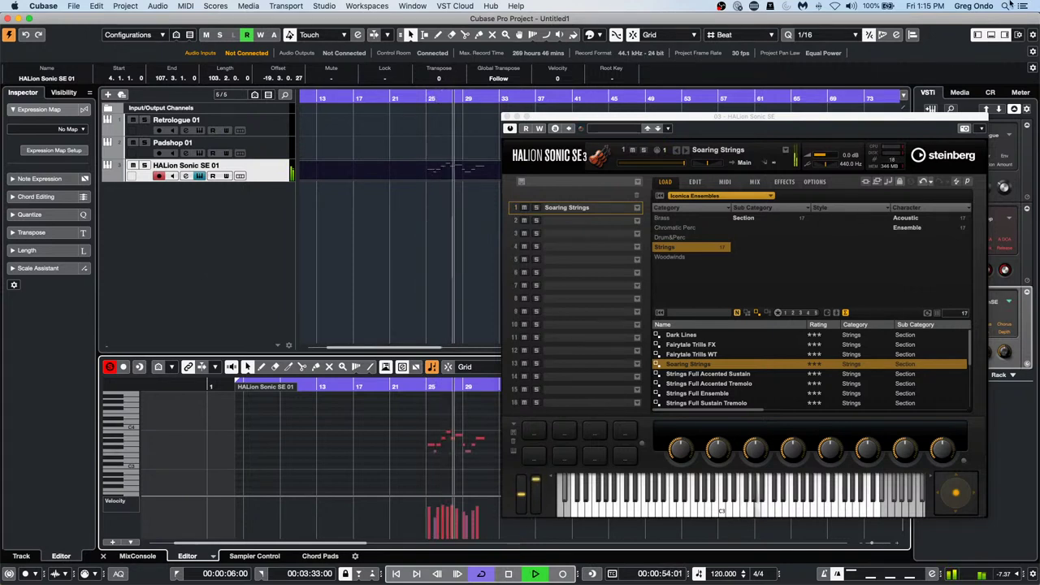
click(990, 92)
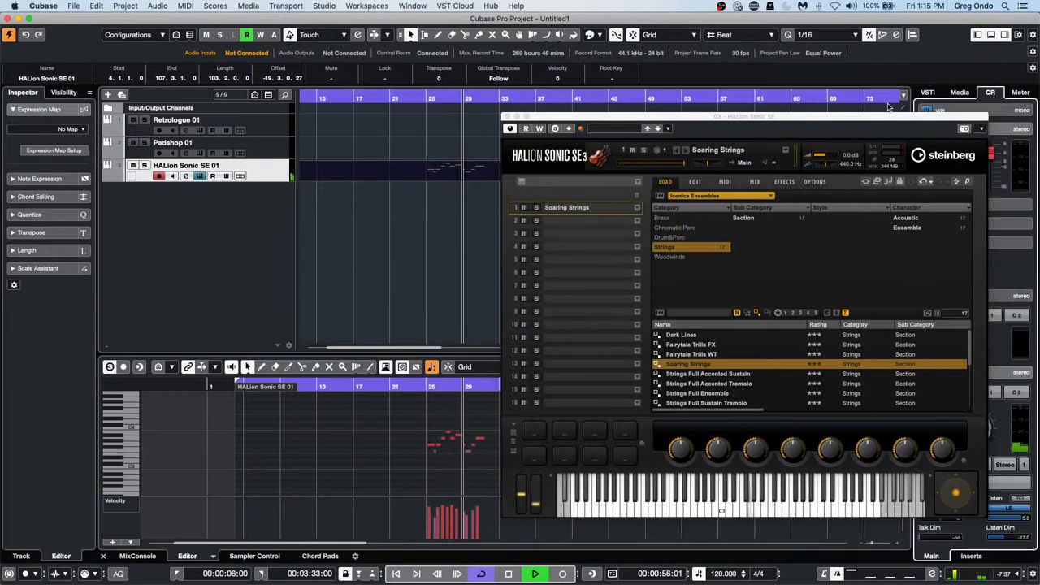
click(507, 117)
click(445, 102)
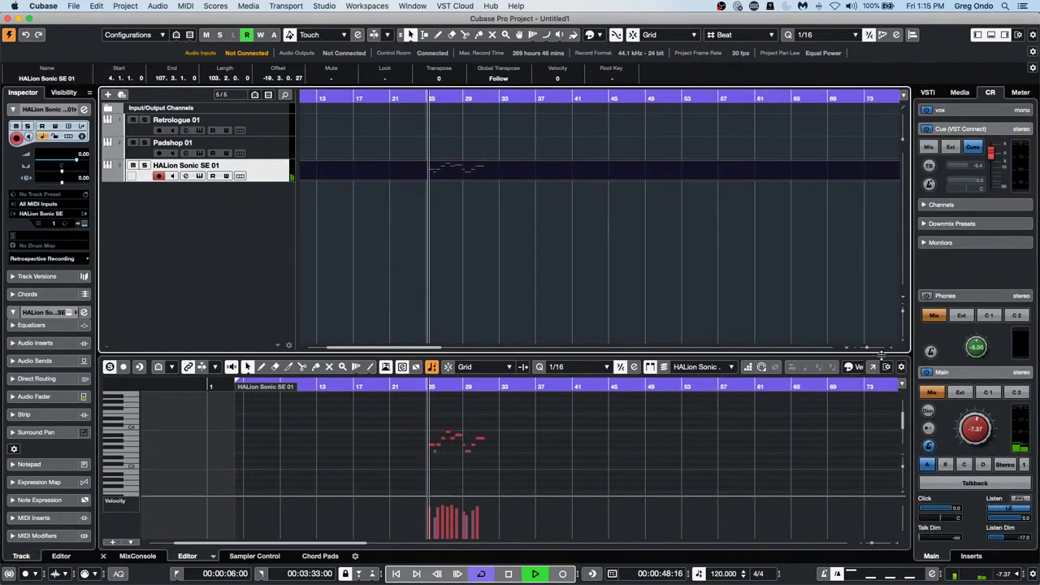
scroll(974, 432, up, 1)
drag(974, 431, 977, 406)
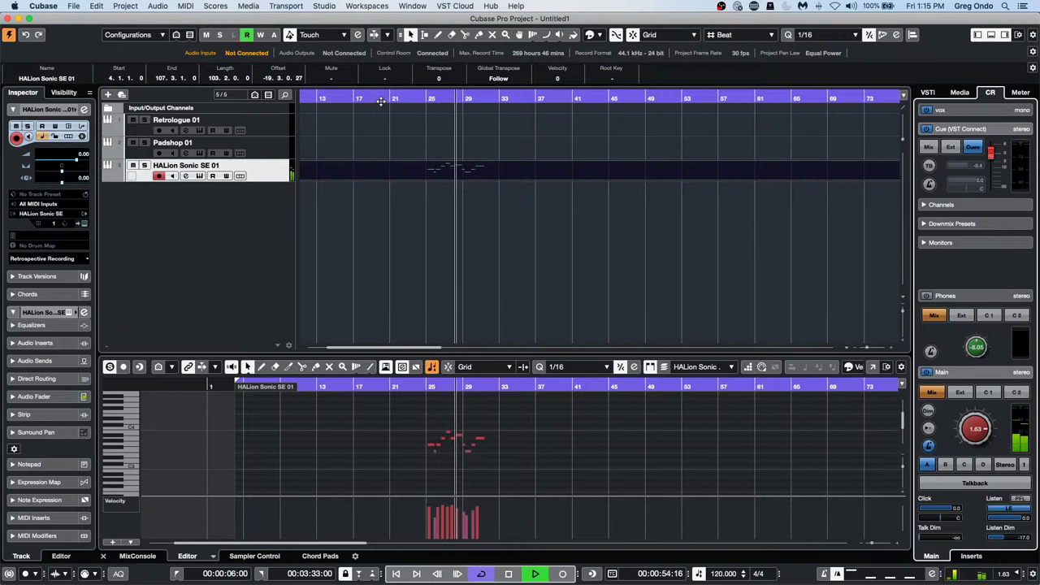
- Enable recording in the editor and overdub modulation onto the HALion Sonic SE 01 part from bar 25
click(431, 98)
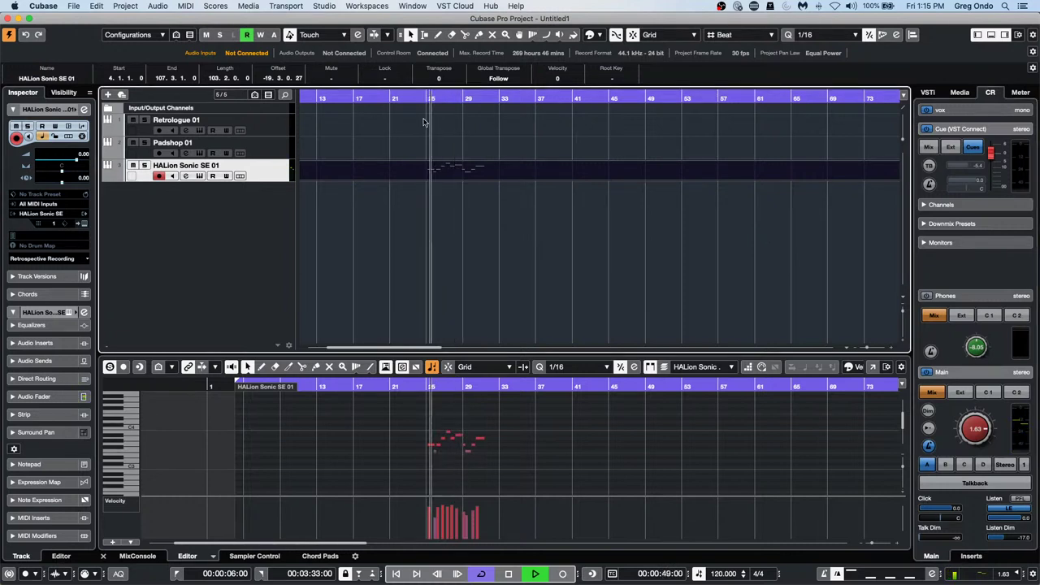
click(123, 367)
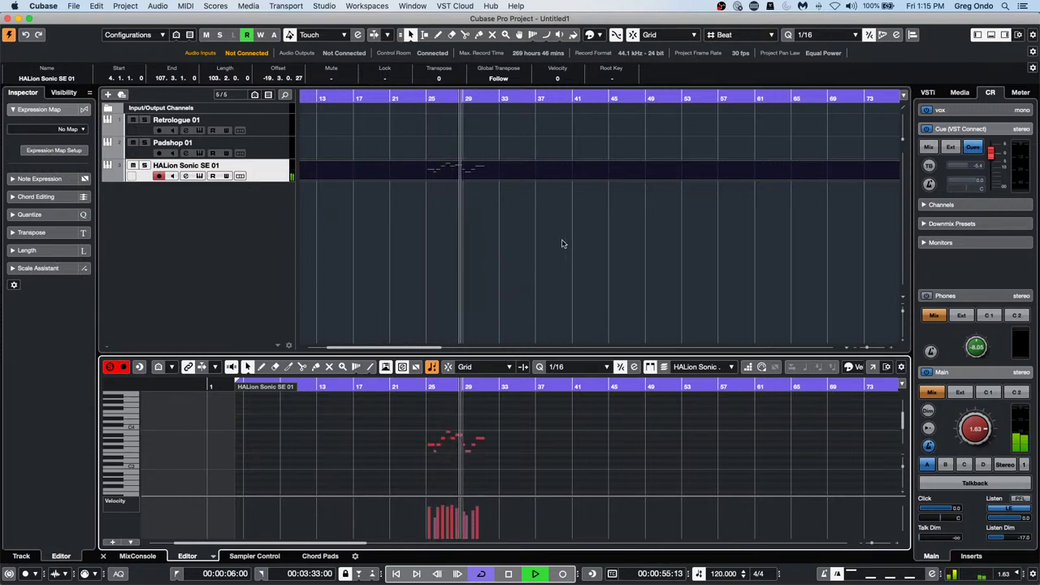
click(446, 98)
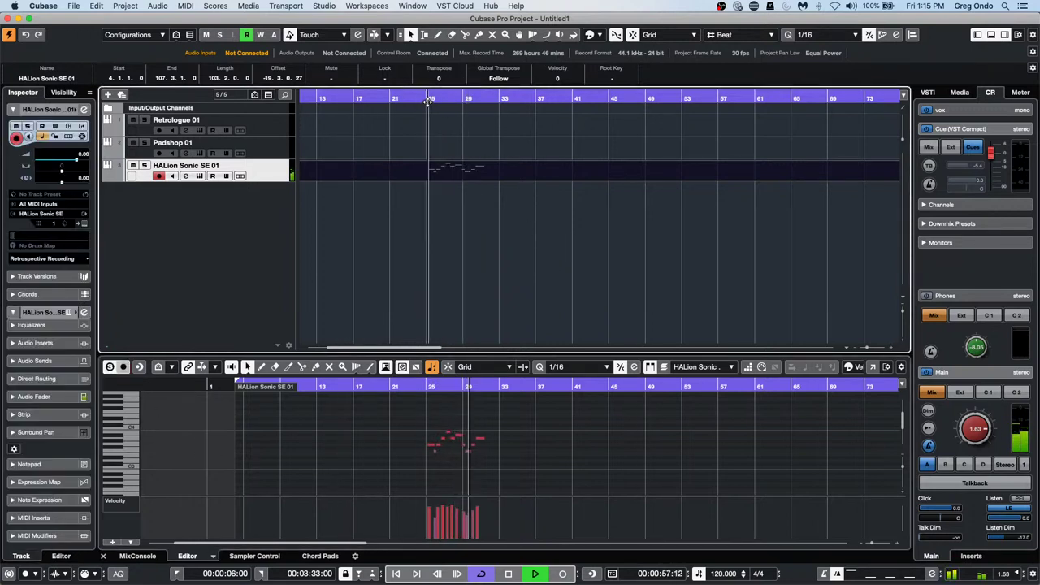
click(562, 573)
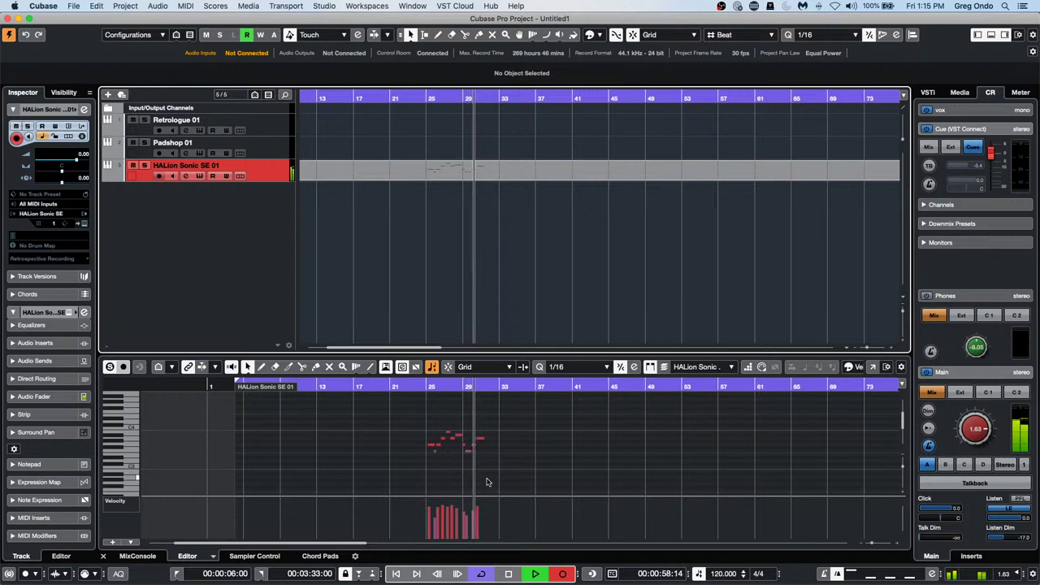
key(space)
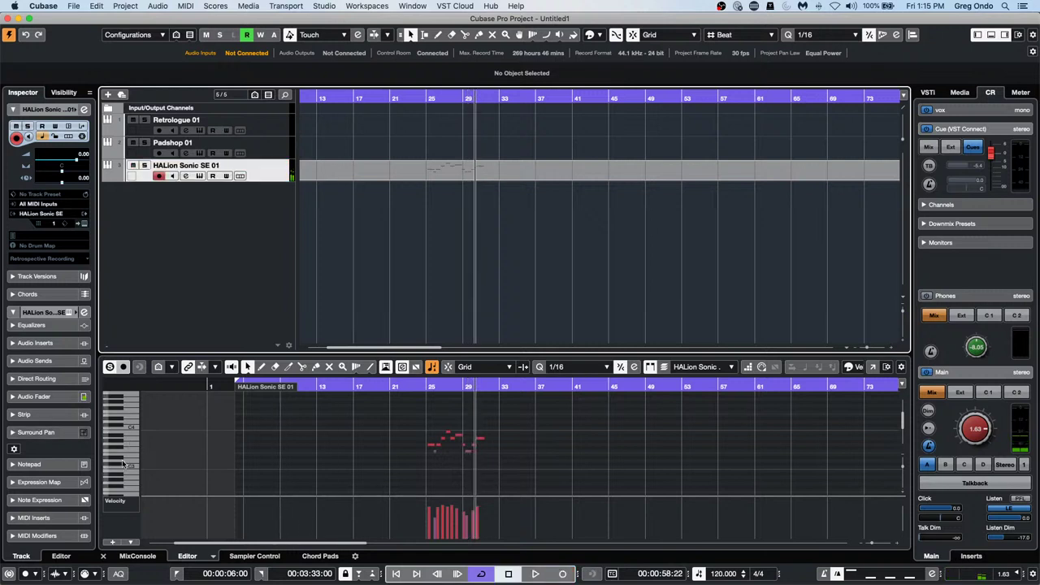
- Show the CC 1 (Modulation) controller lane in the Key Editor and play the part from around bar 25
click(132, 504)
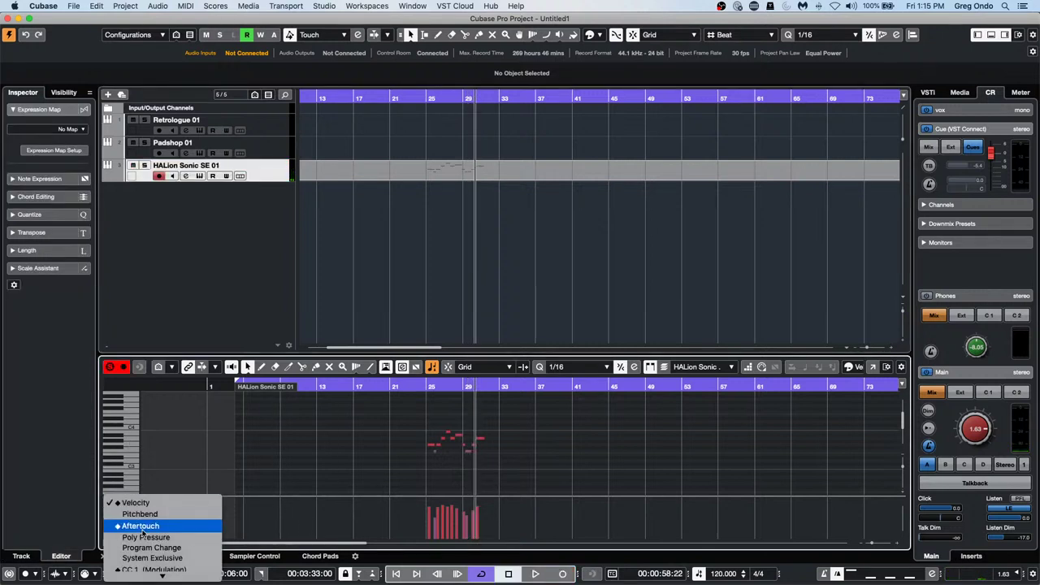
click(144, 569)
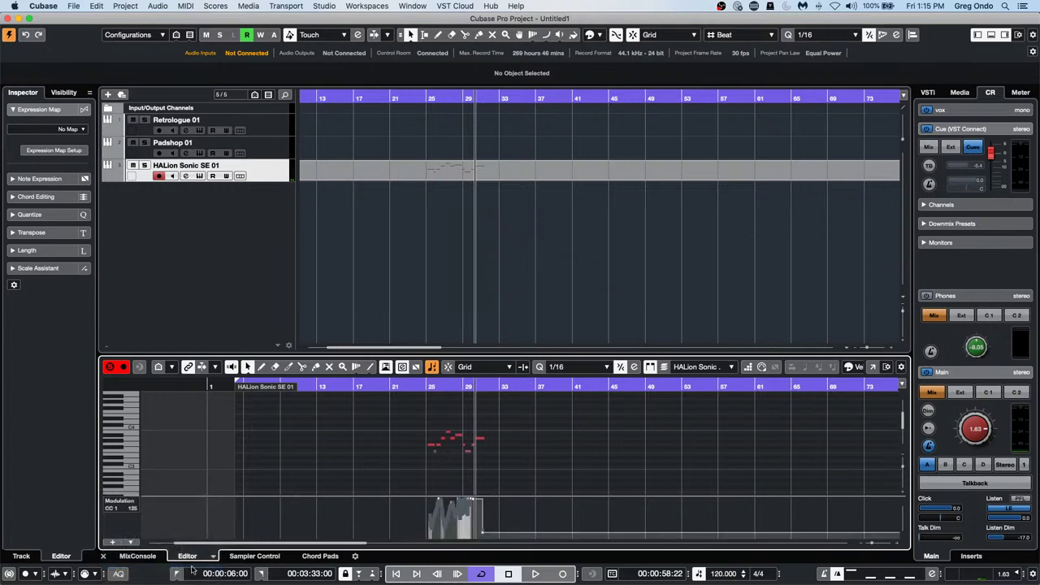
drag(450, 387, 340, 394)
key(shift+KP_Add)
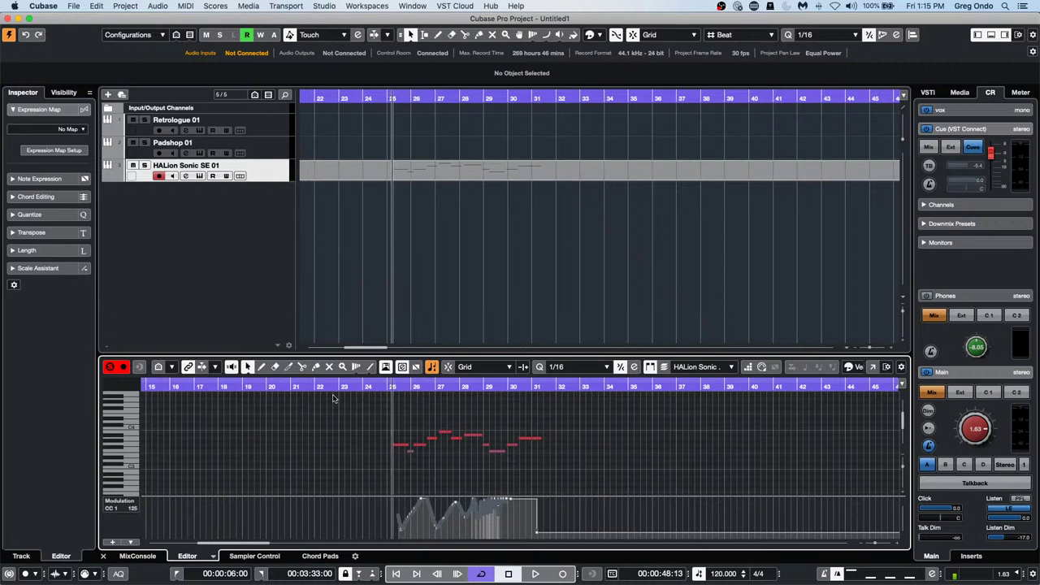
key(space)
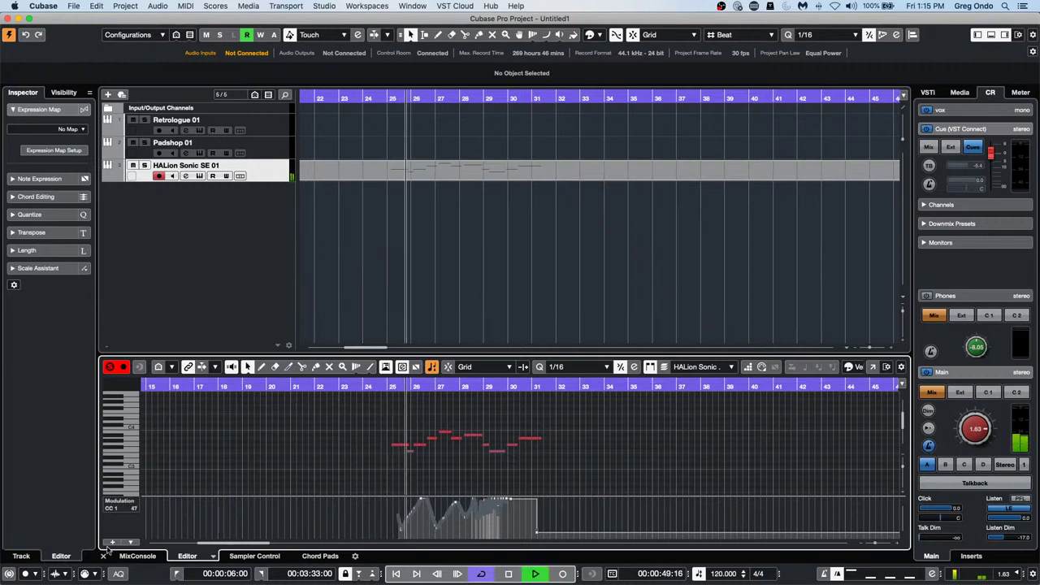
- Examine the MIDI Record Modes settings for linear and cycled recording, and stop playback
click(85, 574)
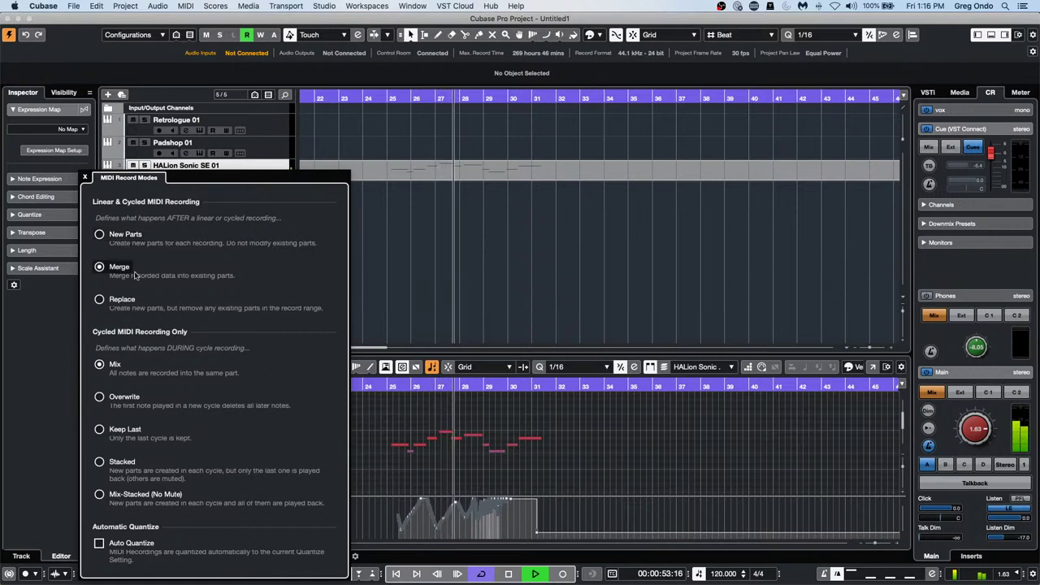
click(94, 574)
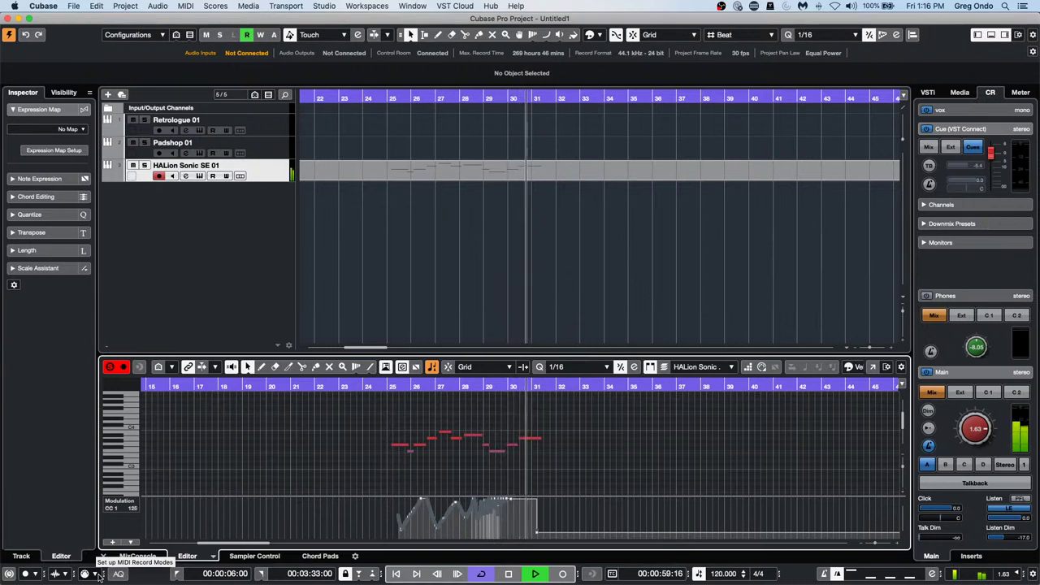
key(space)
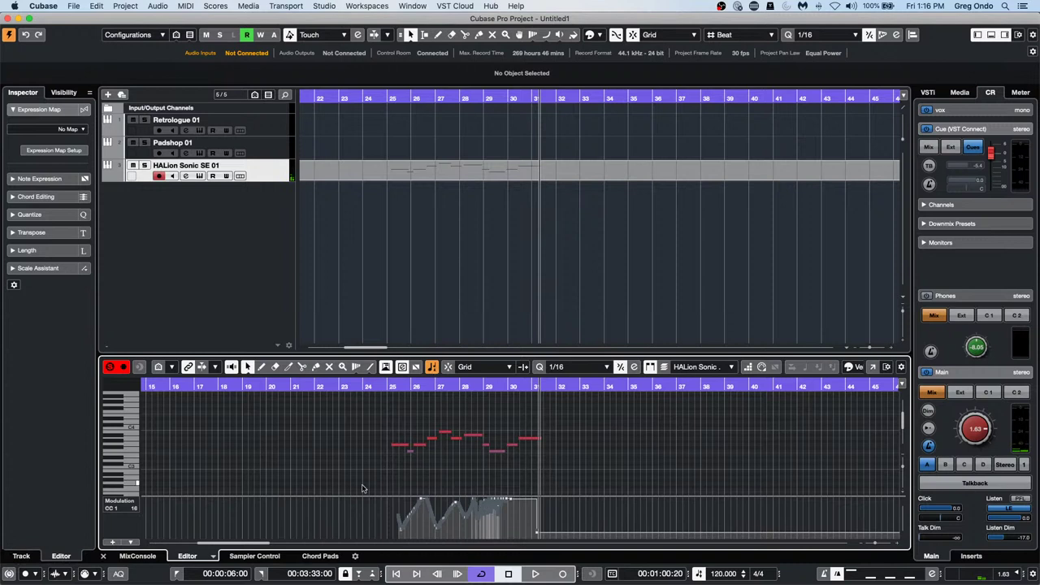
- Move the HALion Sonic SE 01 part about five bars forward along its track and undo the move
click(422, 171)
drag(422, 173, 550, 171)
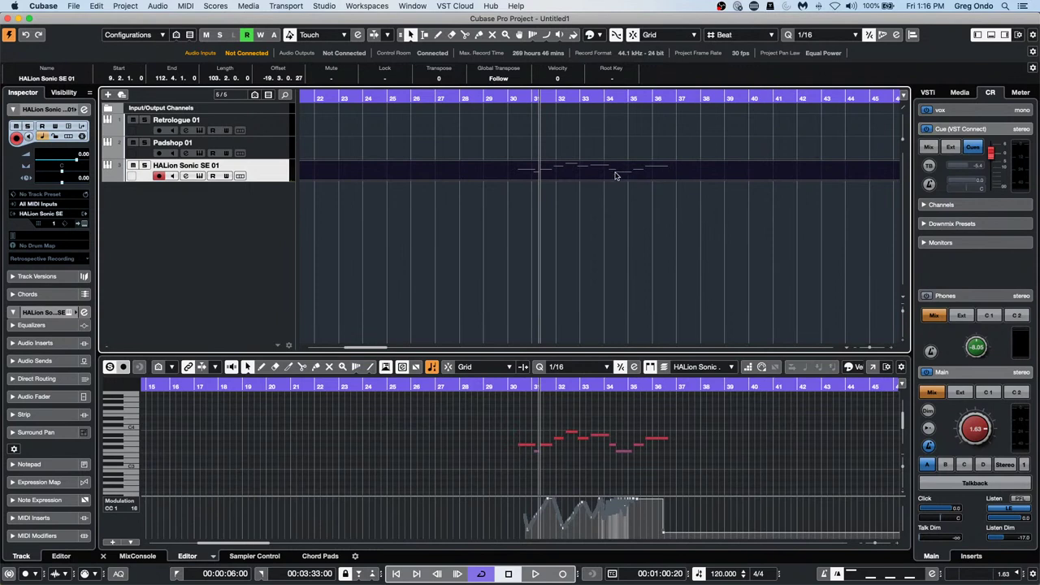
key(super+z)
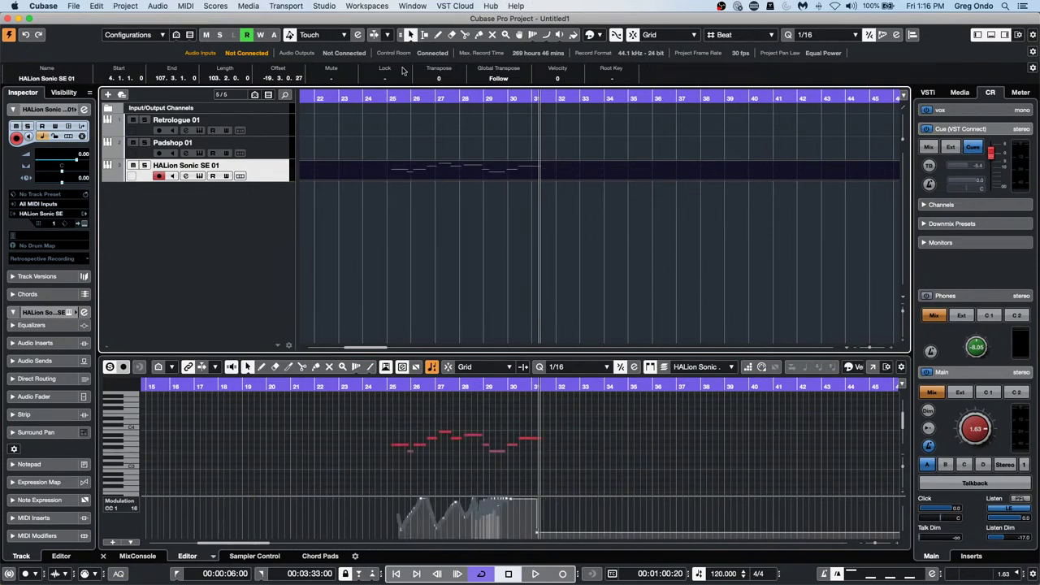
- Switch the Key Editor's controller lane for the HALion Sonic SE 01 part to Pitchbend
key(g)
key(g)
key(g)
key(g)
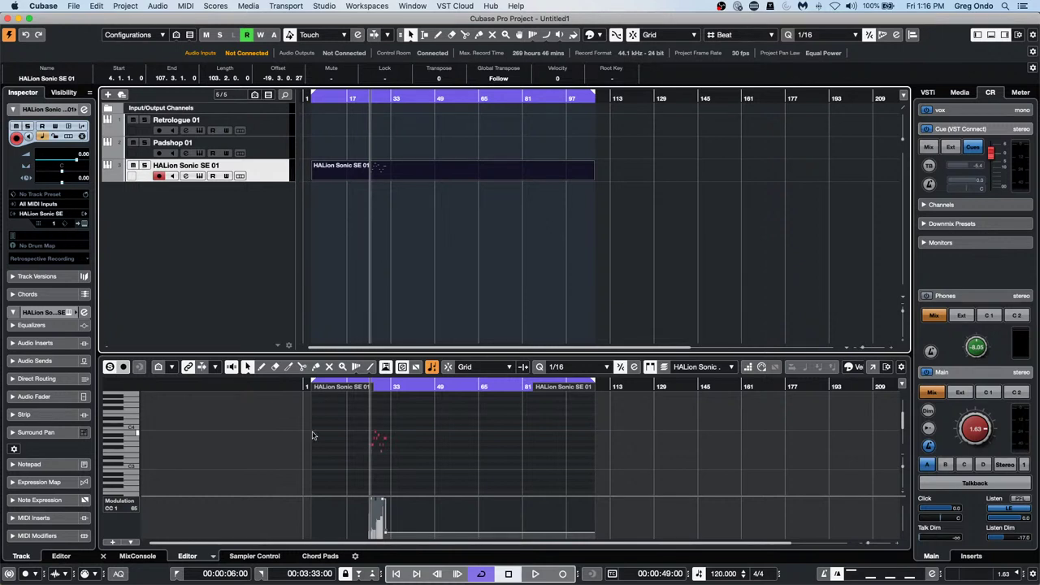
click(126, 502)
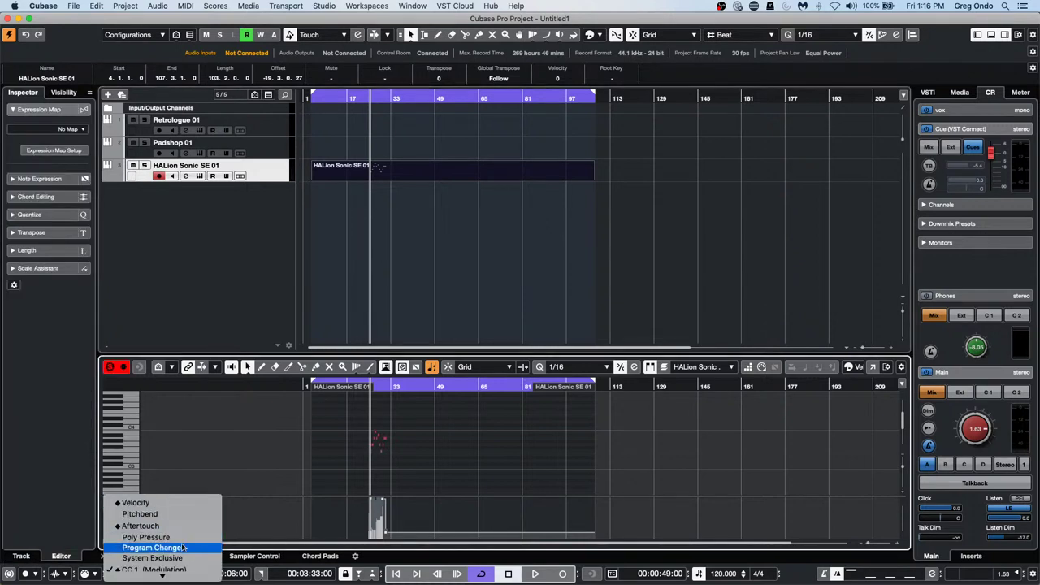
mouse_move(173, 577)
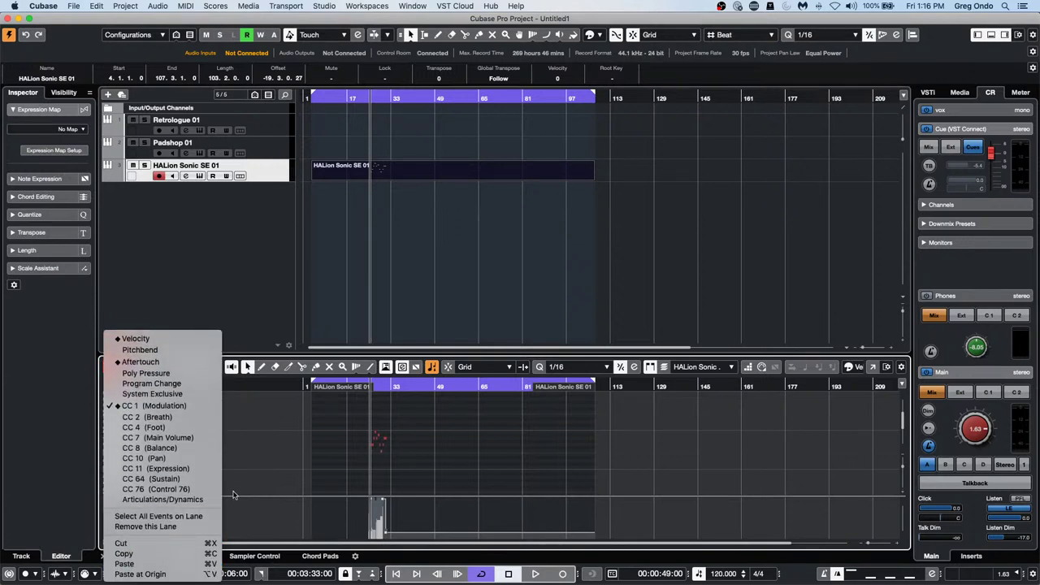
click(187, 348)
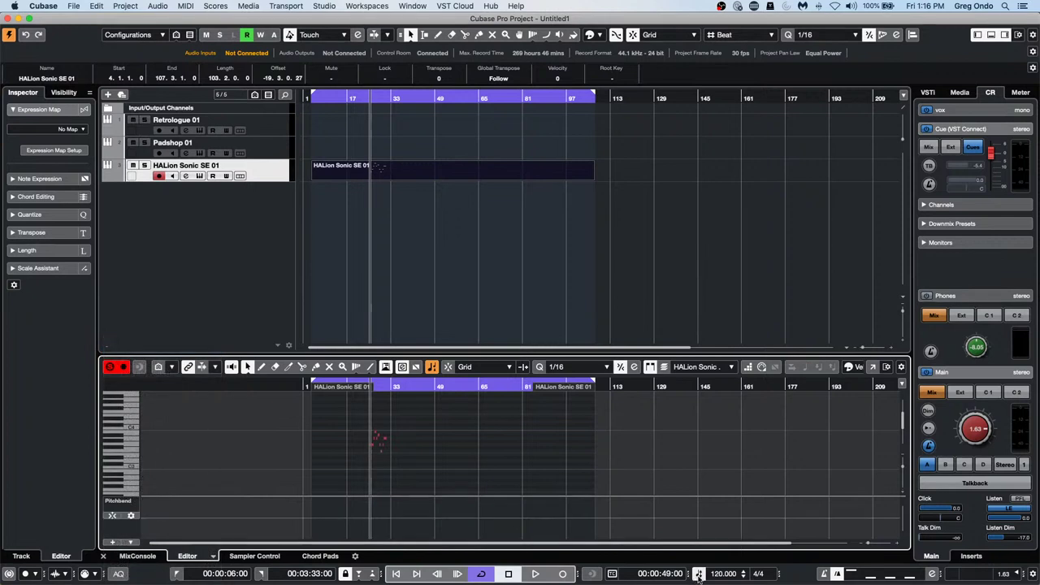
- Draw a pitchbend curve in the controller lane from about bar 27 to bar 41
right_click(391, 509)
click(405, 509)
drag(402, 512, 413, 504)
click(385, 95)
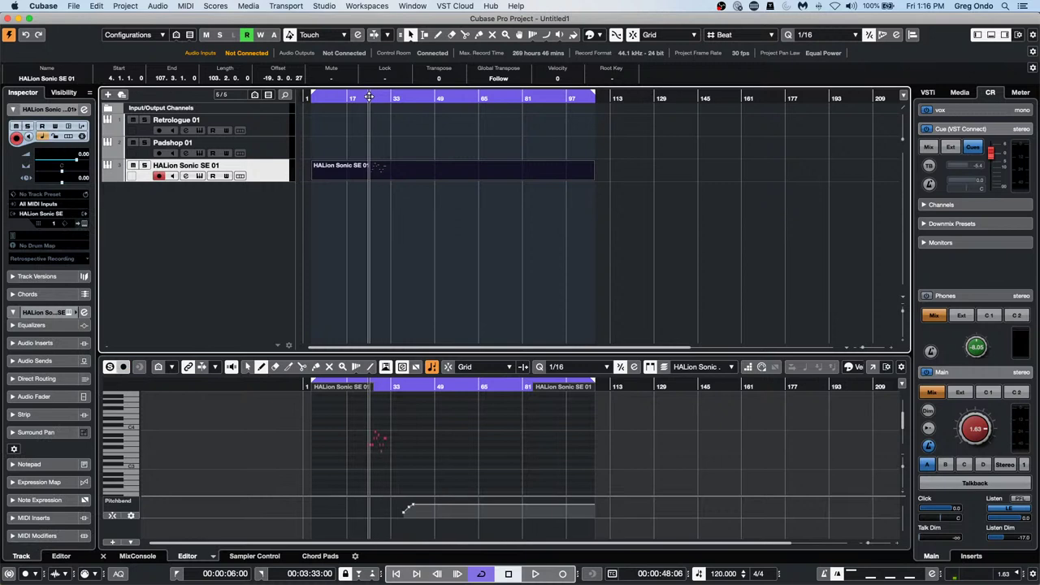
drag(385, 503, 375, 506)
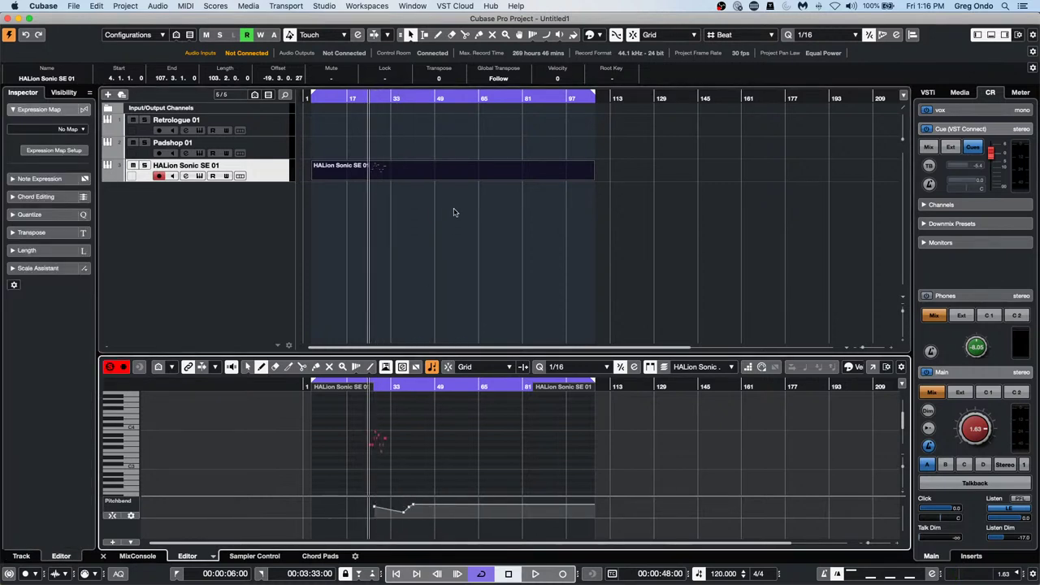
- Play the HALion Sonic SE 01 part from about bar 21 to hear the pitchbend, and stop playback
click(356, 96)
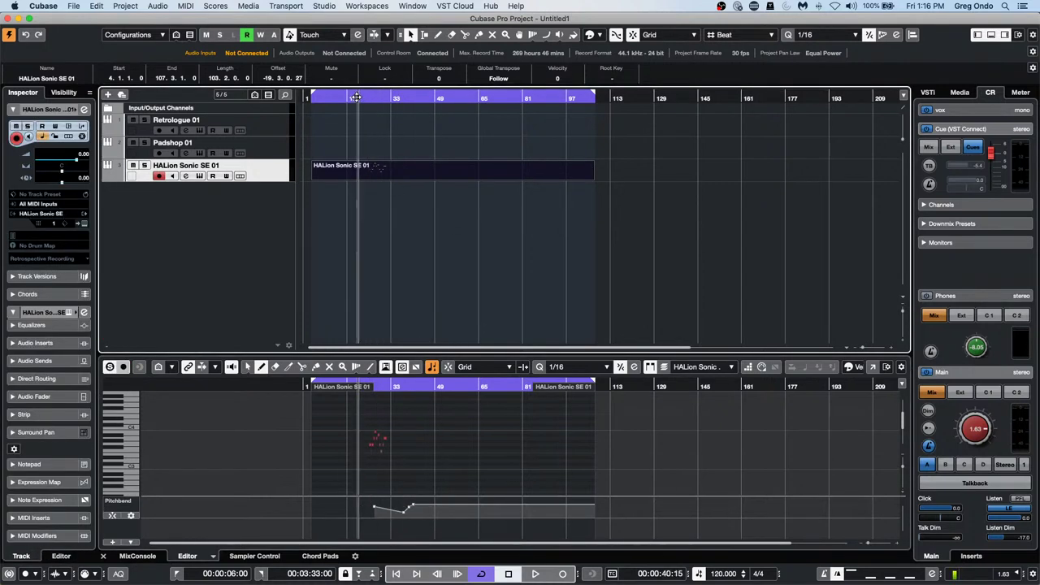
key(space)
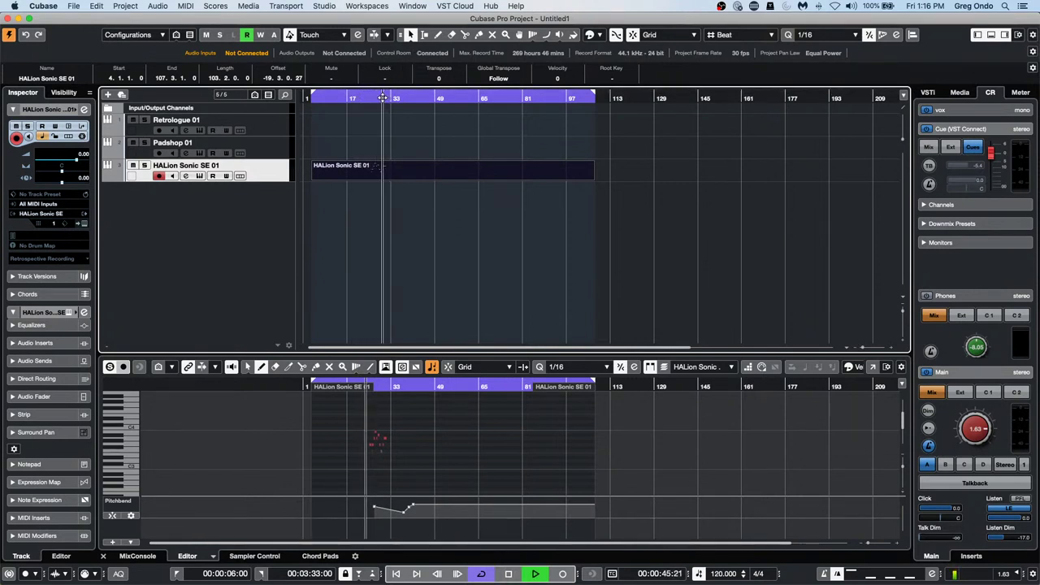
click(381, 98)
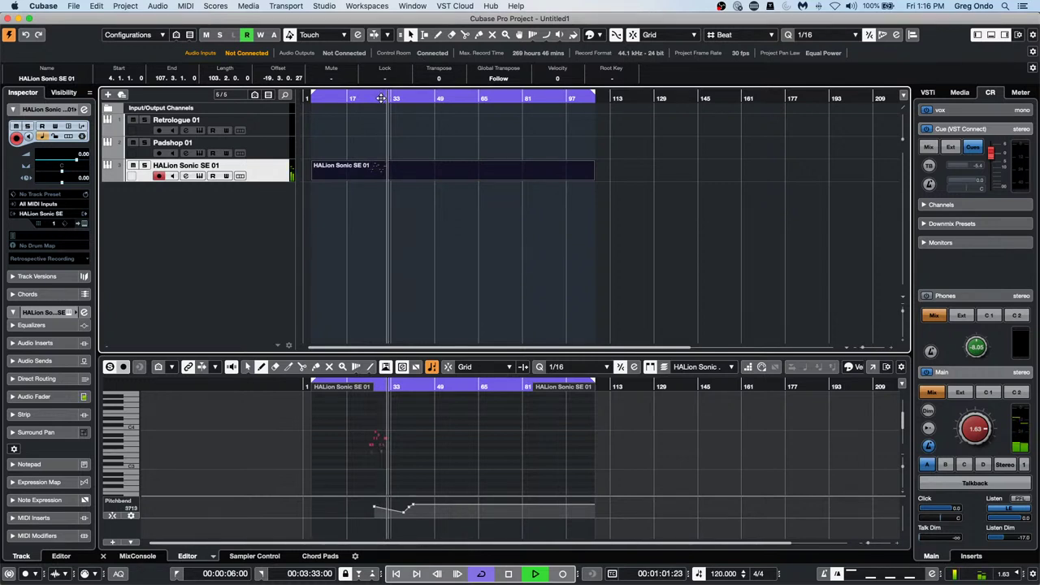
key(space)
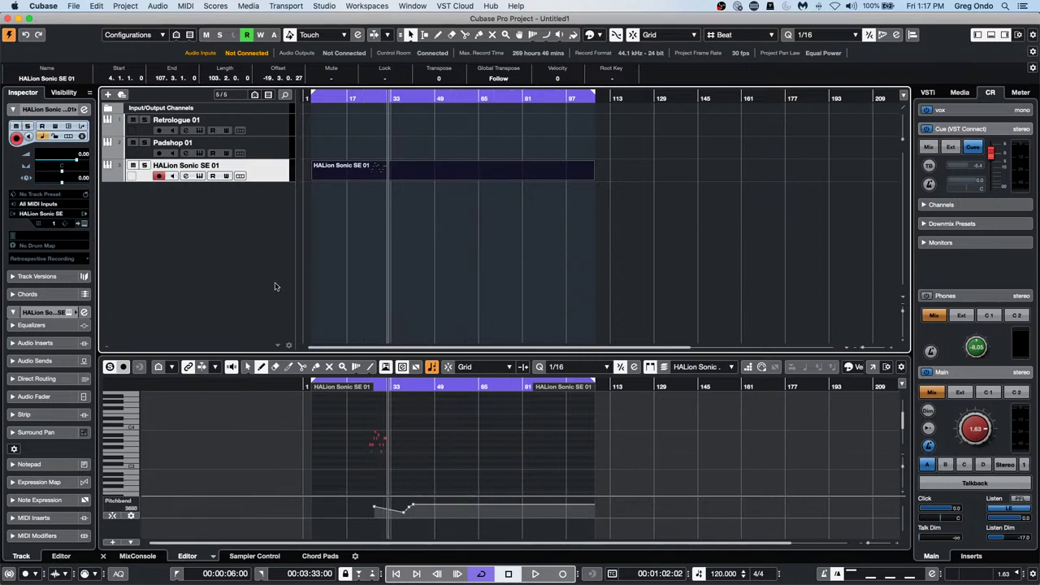
- Open the HALion Sonic SE 01 instrument, move its window clear, and show the Soaring Strings edit page
click(84, 223)
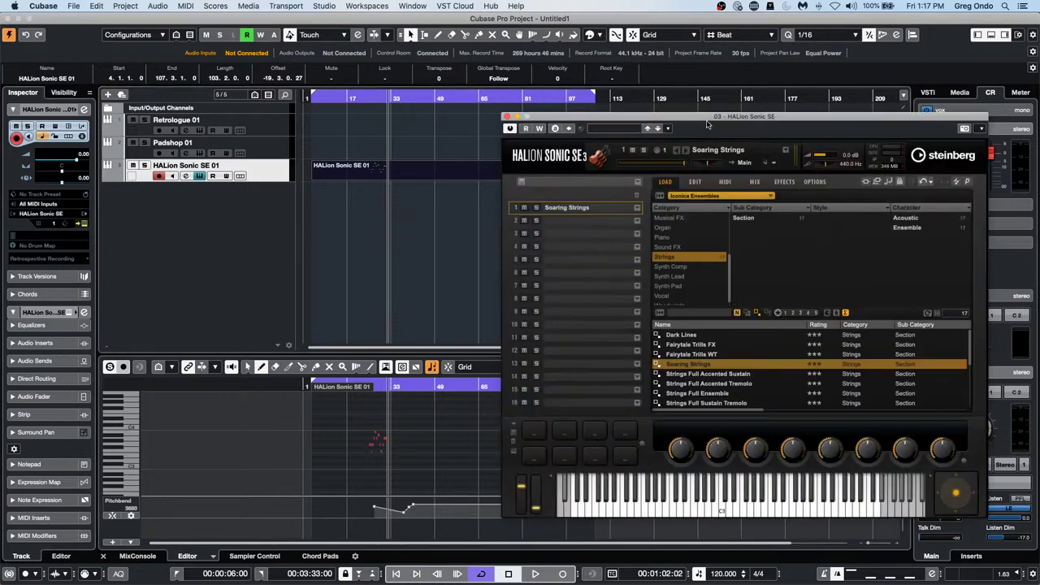
drag(707, 124, 582, 78)
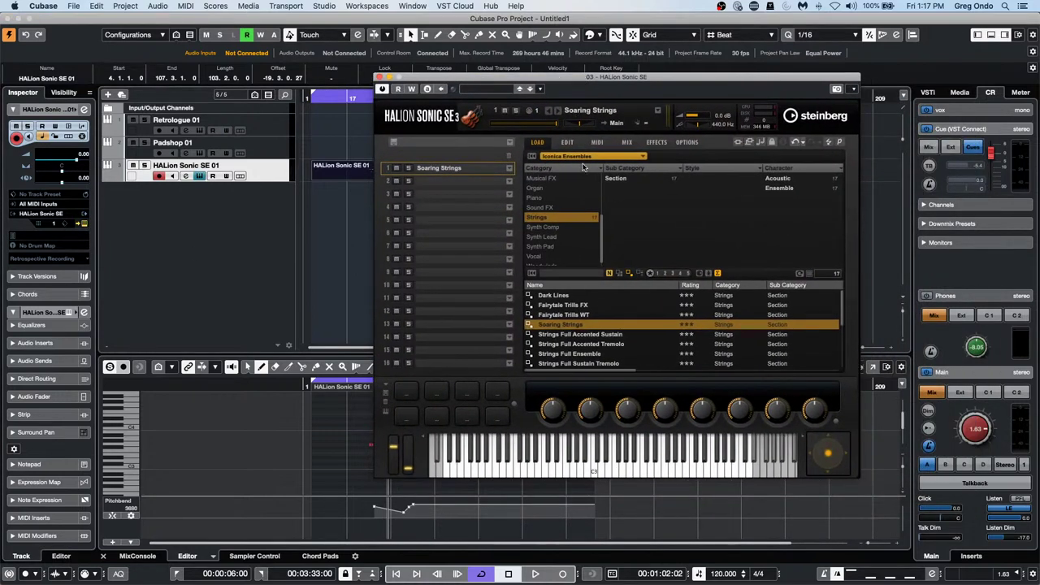
click(567, 142)
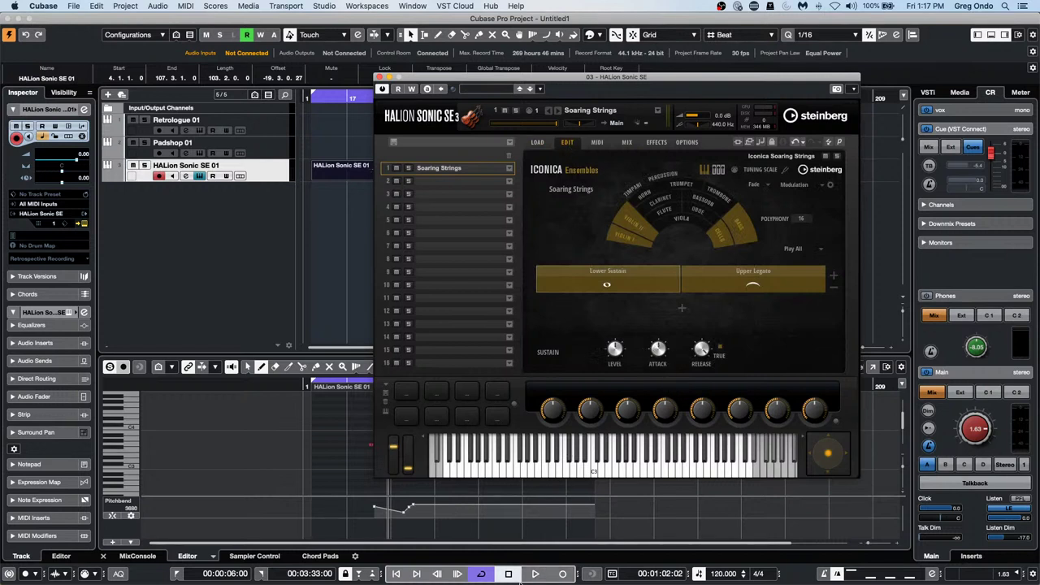
- Enable automation writing for HALion Sonic SE and record Attack and Release knob moves during playback
click(411, 90)
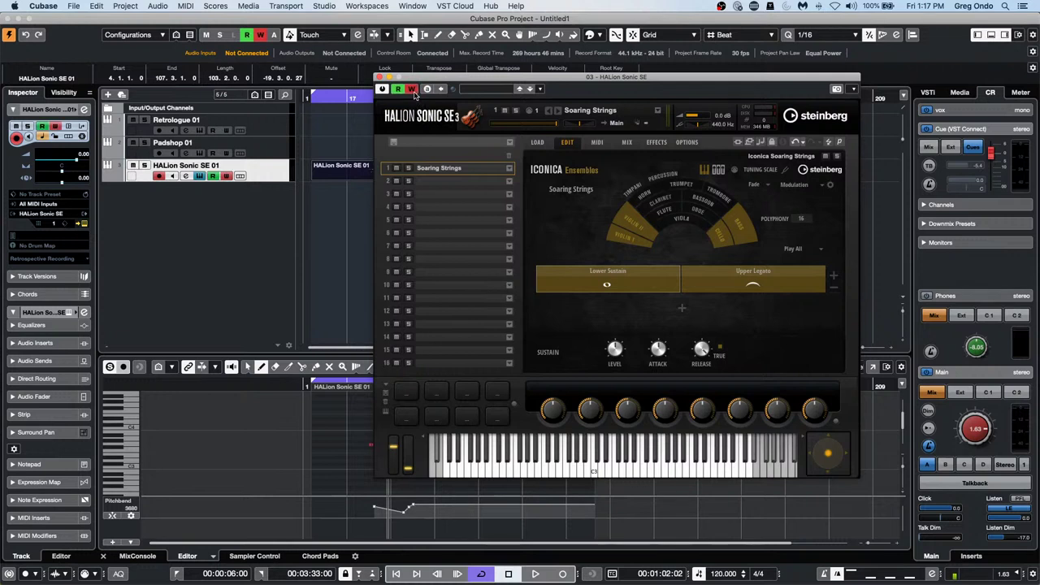
click(537, 574)
drag(658, 348, 712, 359)
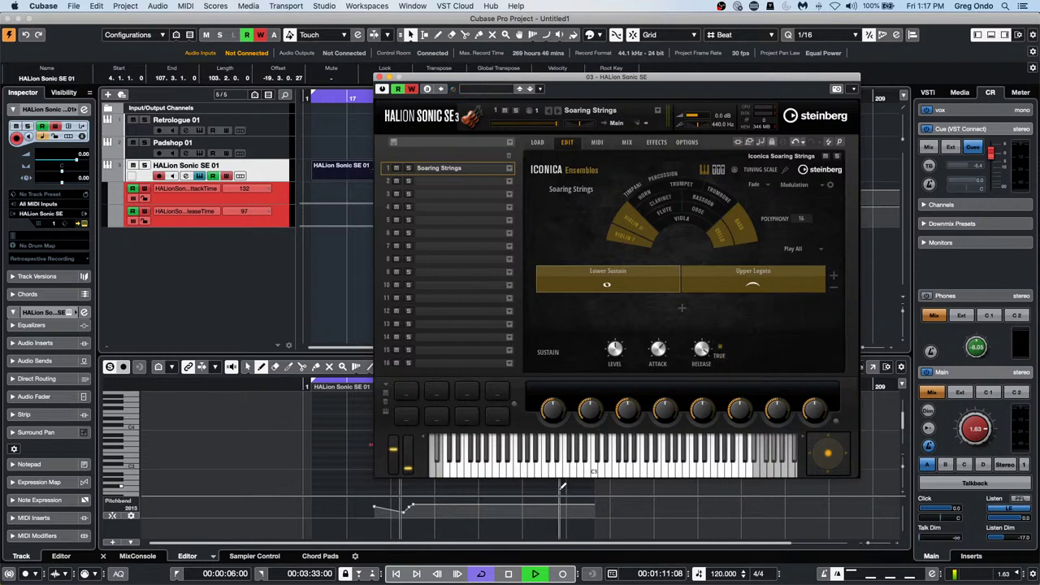
click(508, 573)
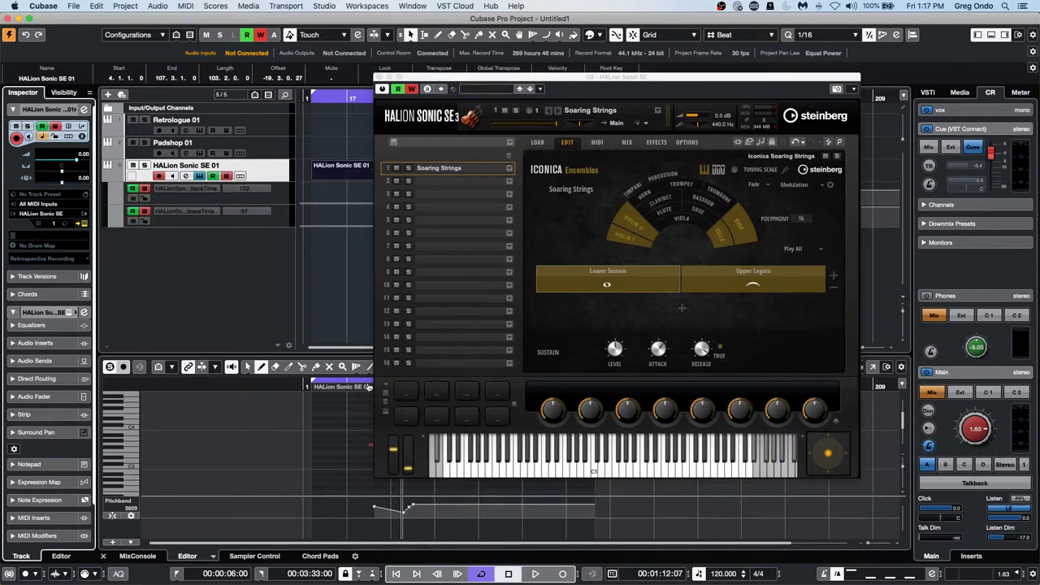
- Examine the automation and CC learn options of the Attack control, and close the instrument window
right_click(660, 350)
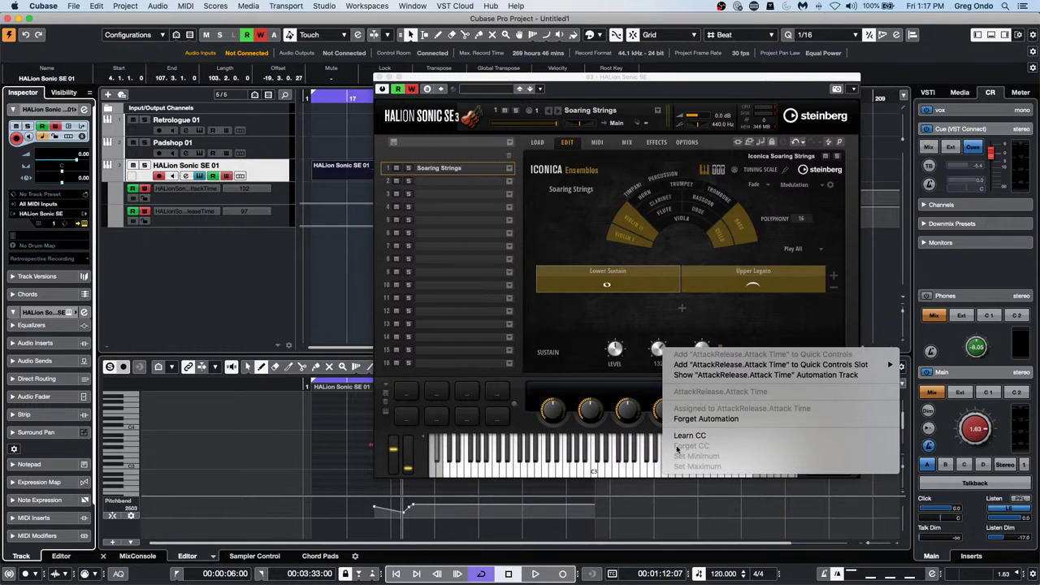
click(673, 336)
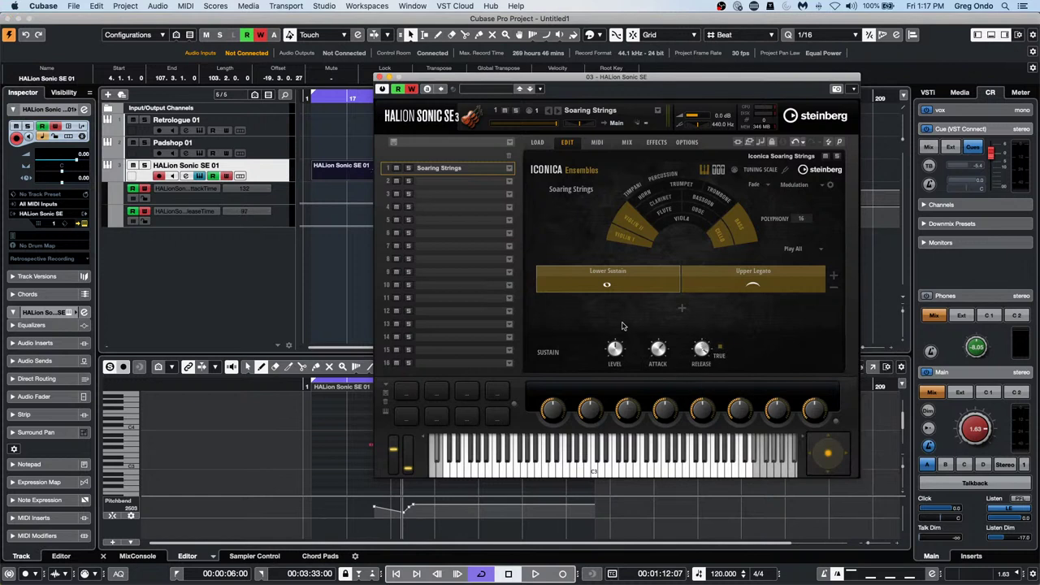
mouse_move(657, 353)
click(378, 78)
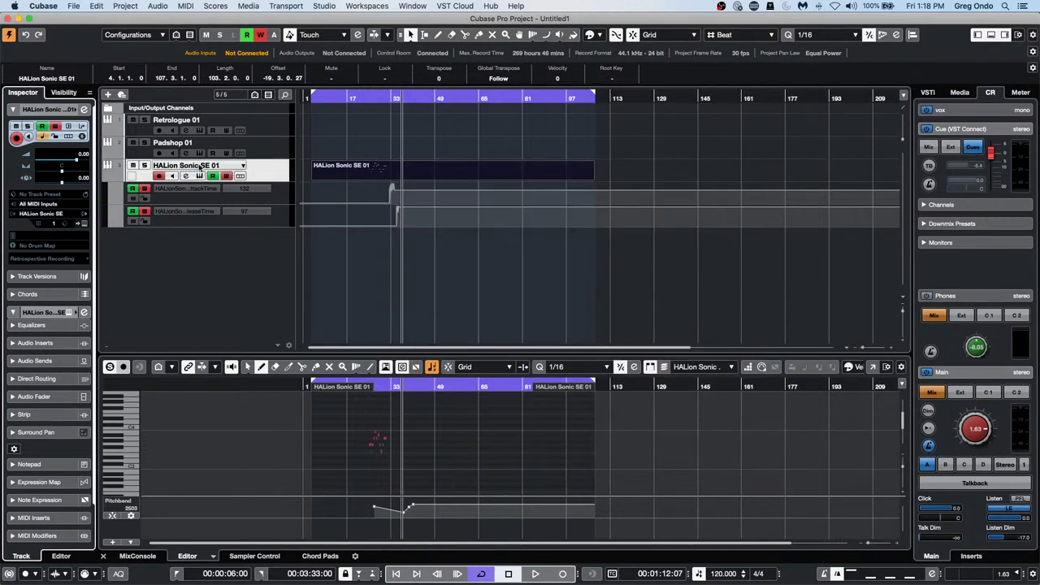
- Add eight stereo audio tracks below the HALion Sonic SE 01 track
right_click(205, 265)
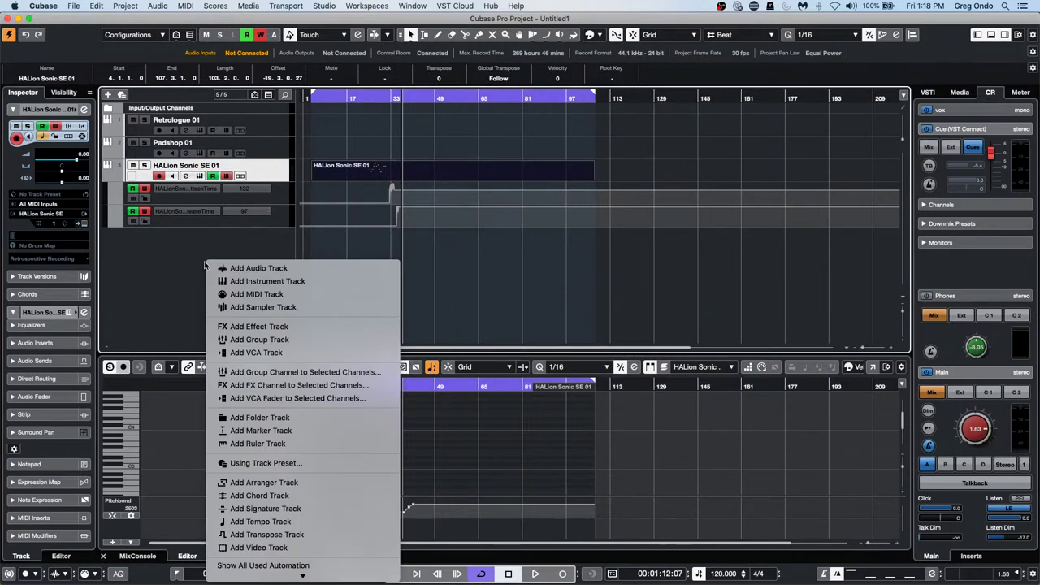
click(299, 269)
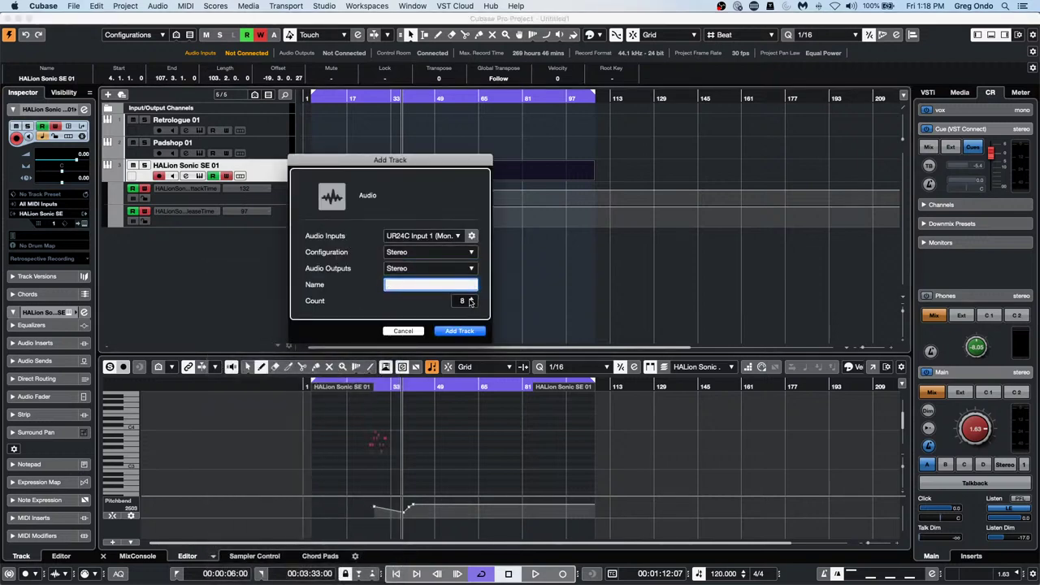
click(460, 331)
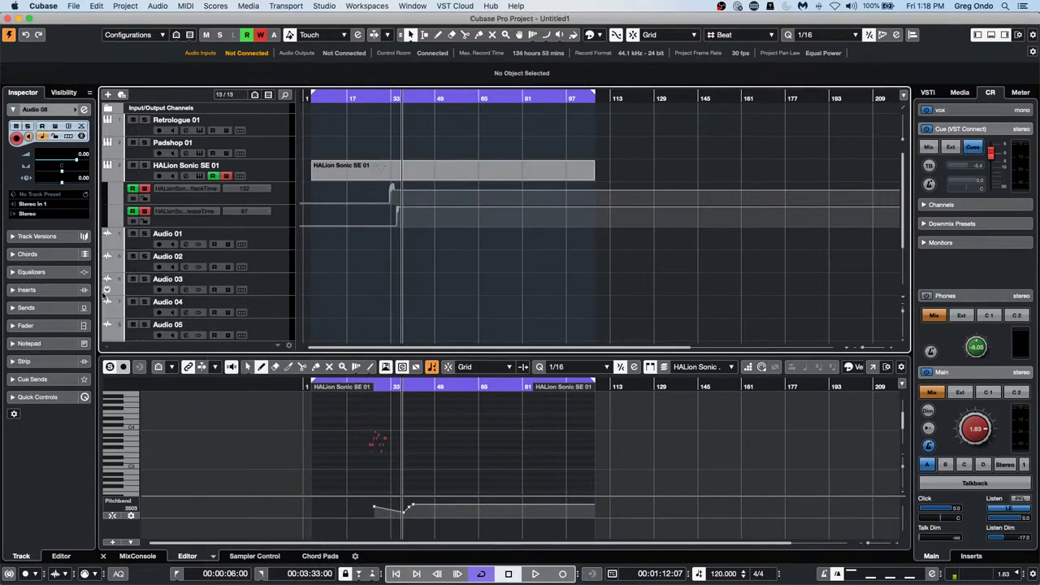
- Move the tracks Audio 01 through Audio 08 together into a new folder
click(272, 244)
scroll(260, 249, down, 3)
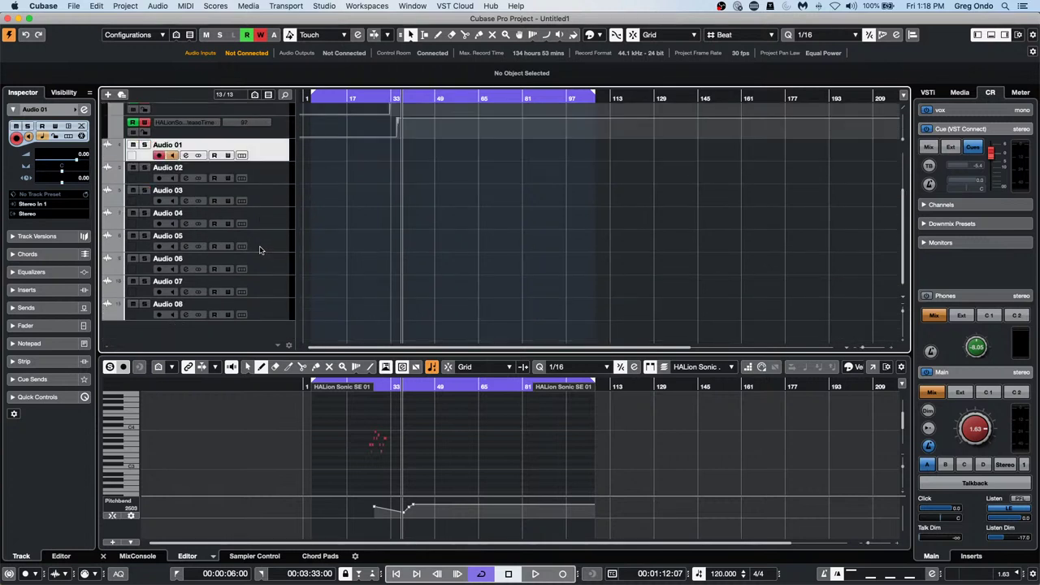
shift+click(274, 305)
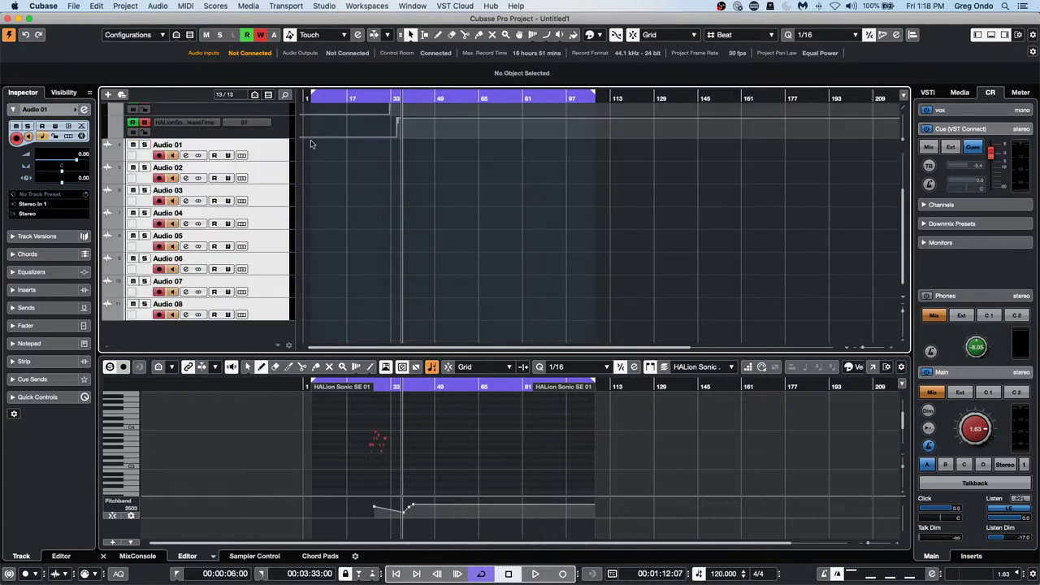
right_click(272, 157)
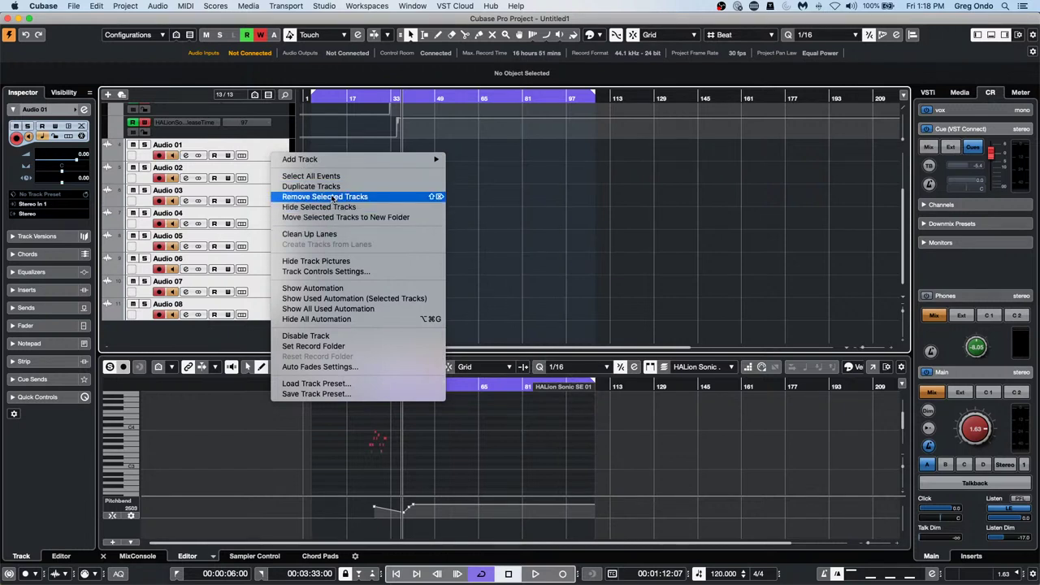
click(362, 218)
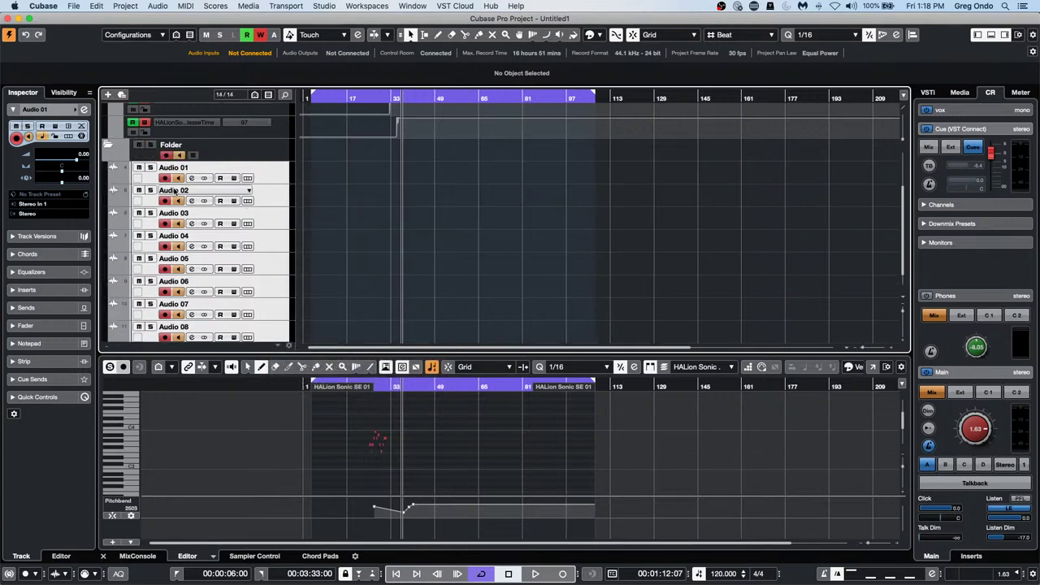
- Add a folder track named guitar below Audio 01, inside the existing folder
click(281, 181)
right_click(281, 181)
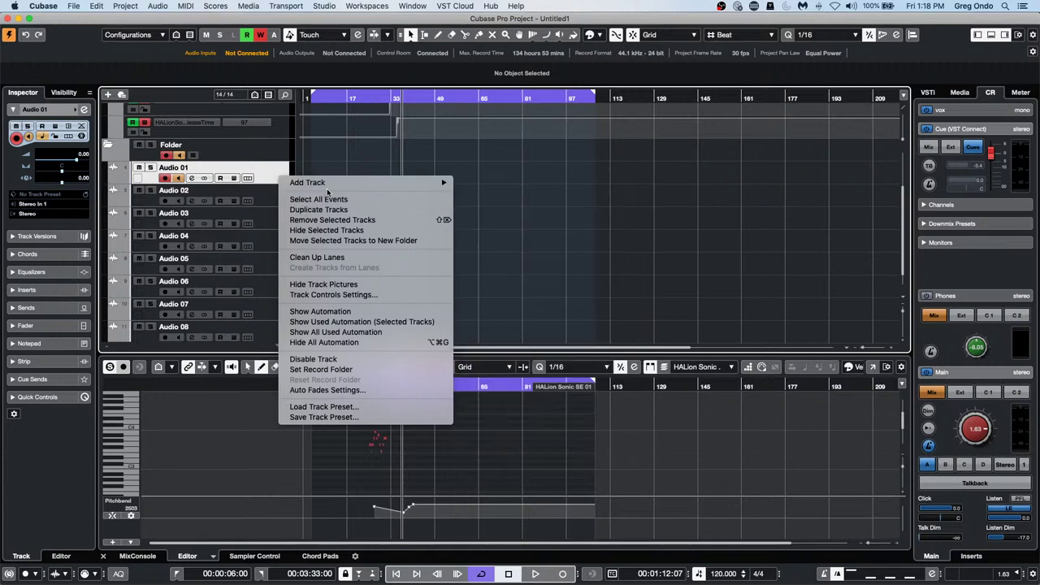
mouse_move(342, 186)
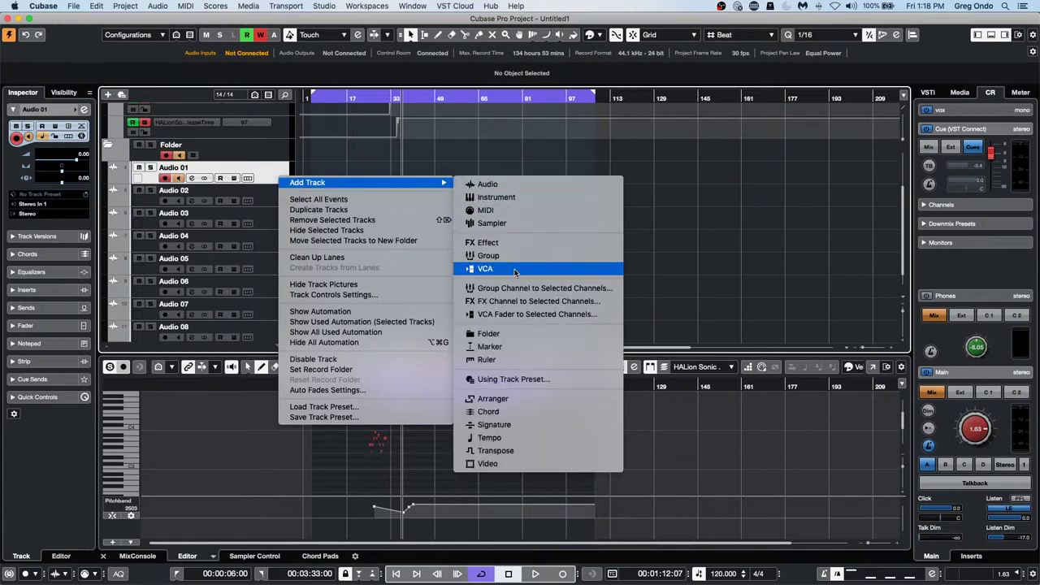
click(516, 334)
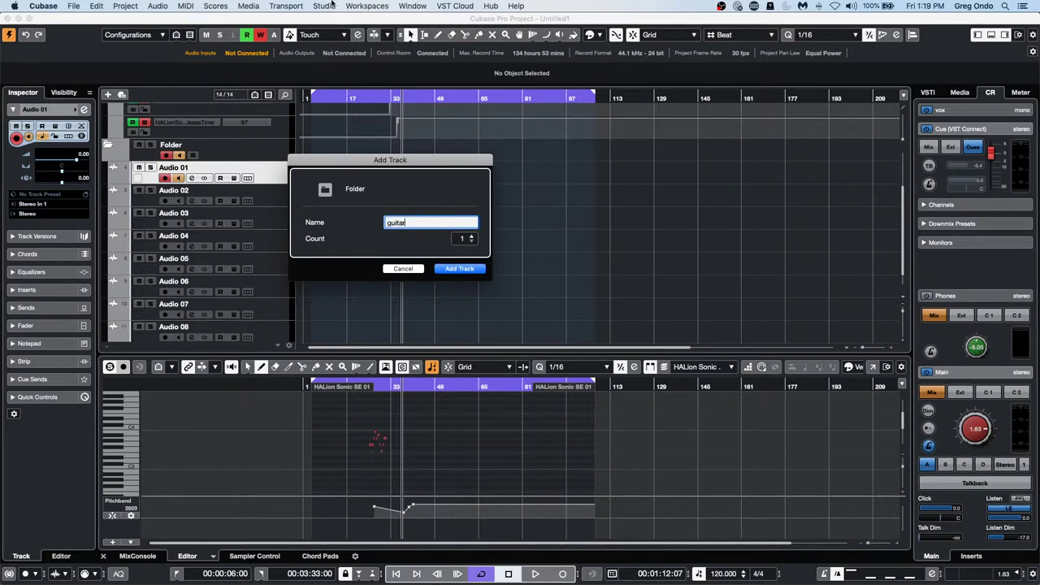
key(Return)
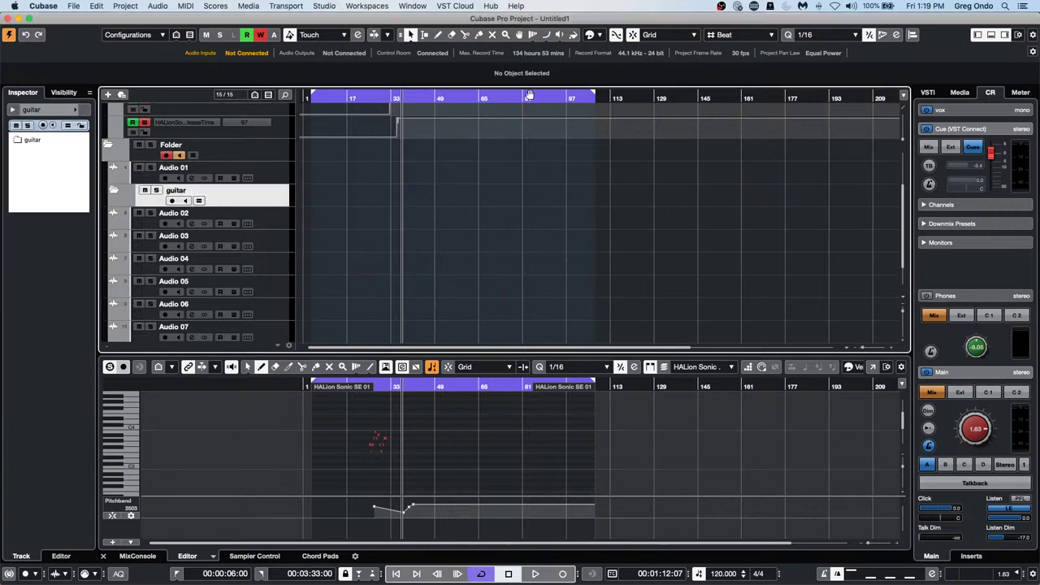
- Add 11 stereo audio tracks below the guitar folder track
right_click(251, 199)
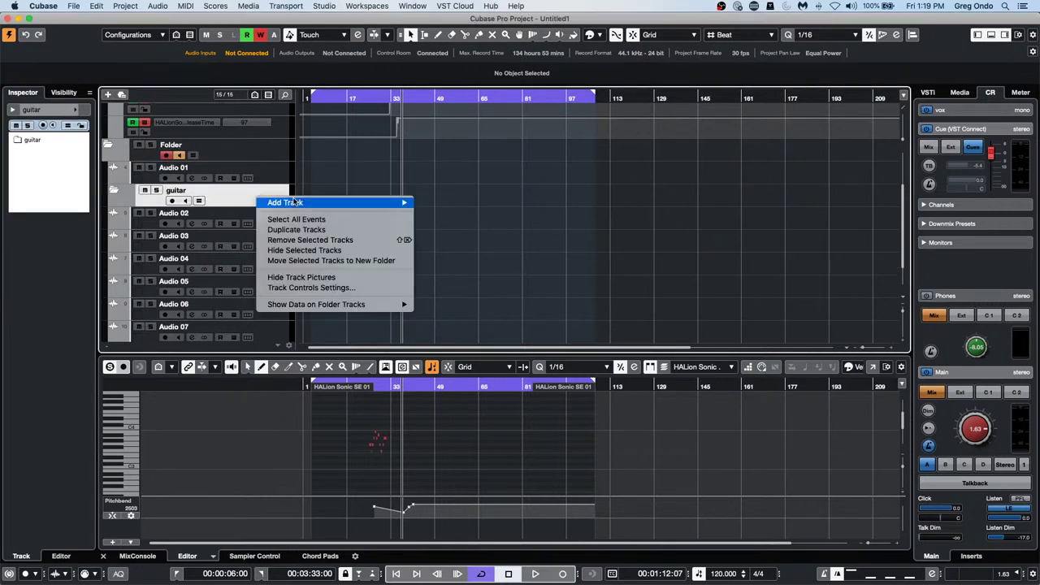
mouse_move(297, 201)
click(466, 203)
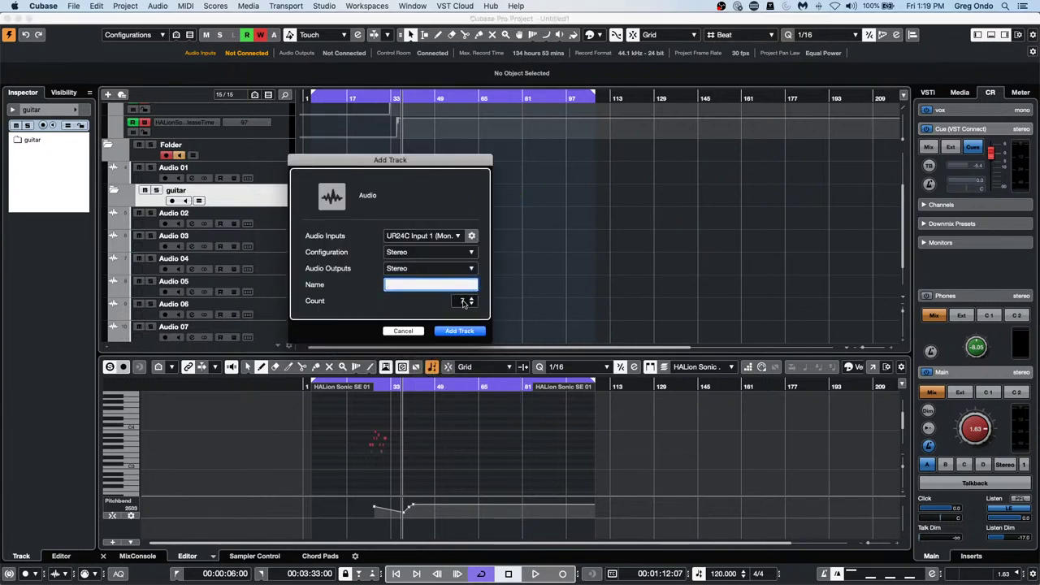
double_click(461, 300)
text(11)
key(Tab)
click(474, 333)
- Move the tracks Audio 02 through Audio 08 into the guitar folder
scroll(268, 229, down, 5)
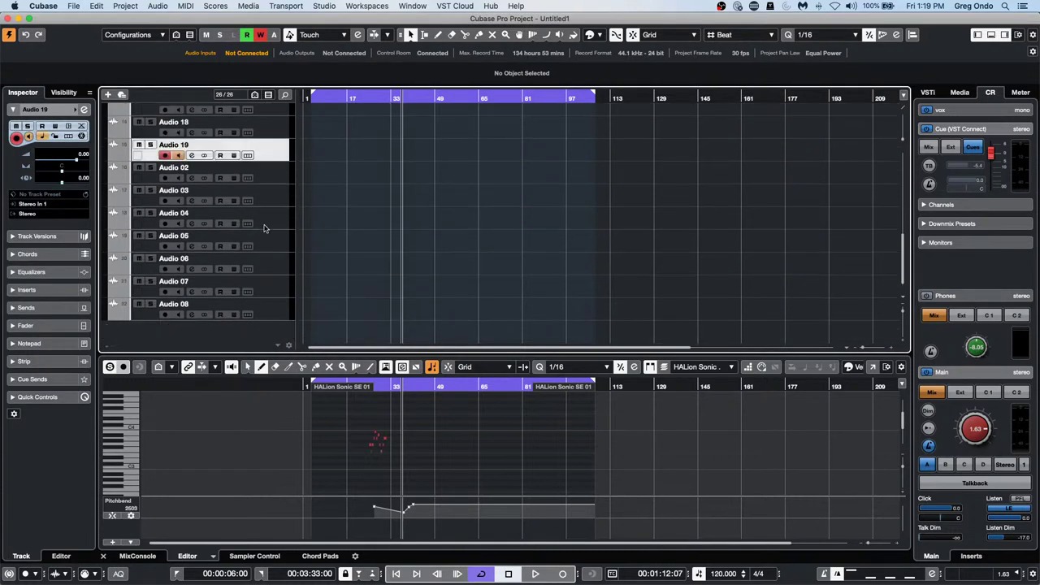
click(267, 316)
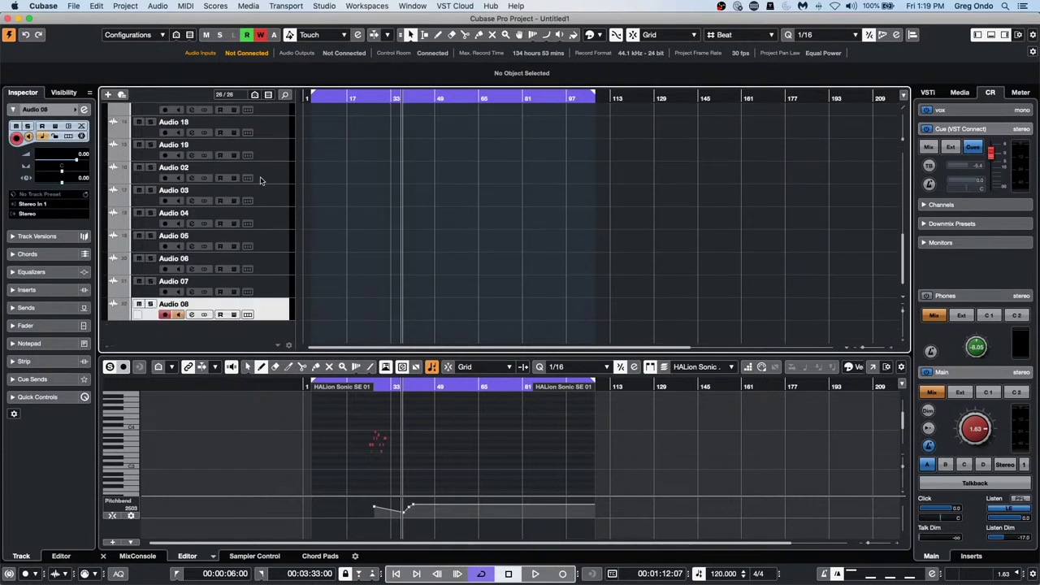
shift+click(265, 180)
drag(265, 178, 272, 136)
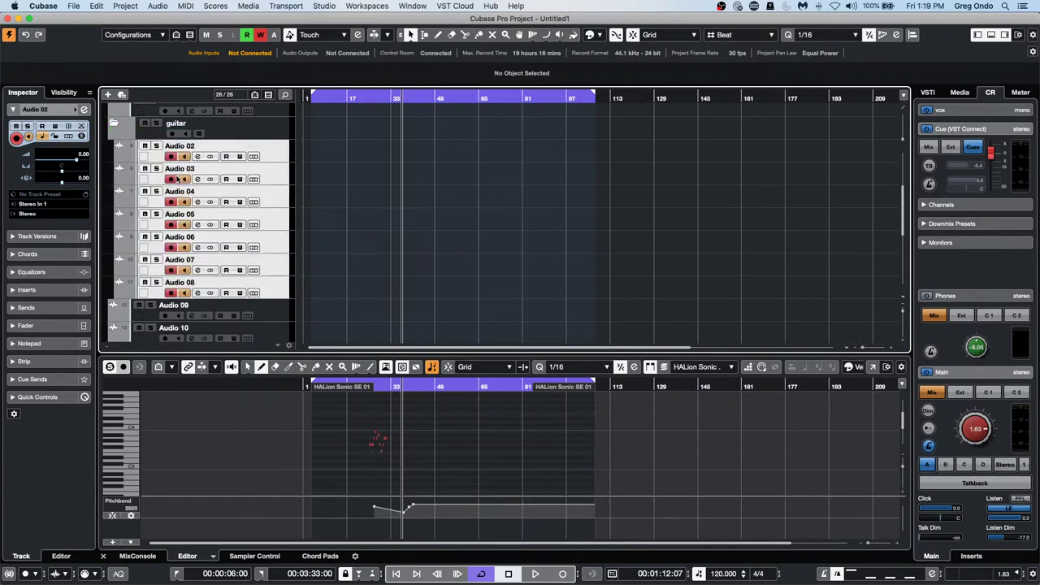
right_click(276, 201)
mouse_move(291, 205)
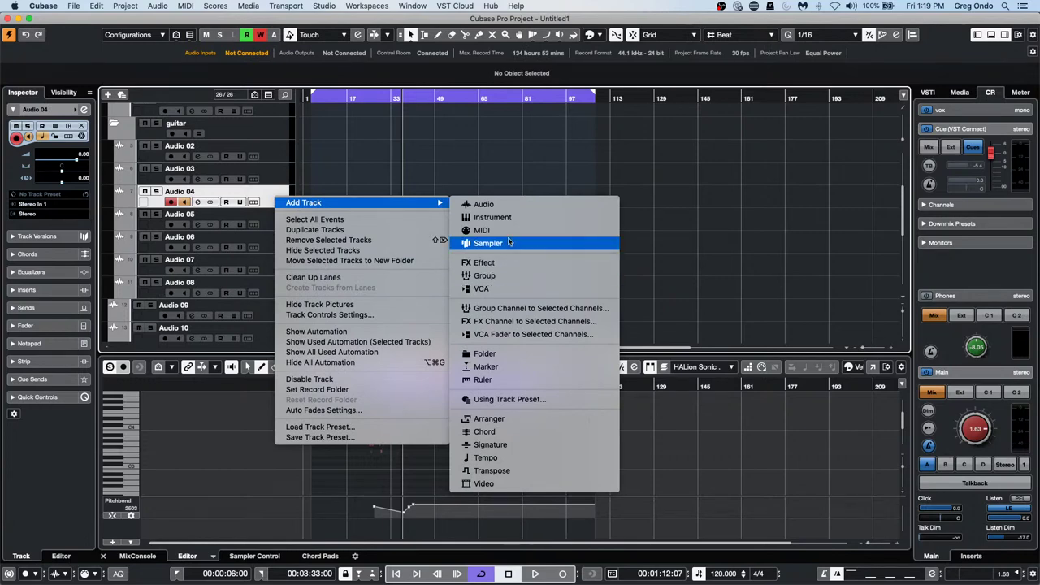
click(511, 354)
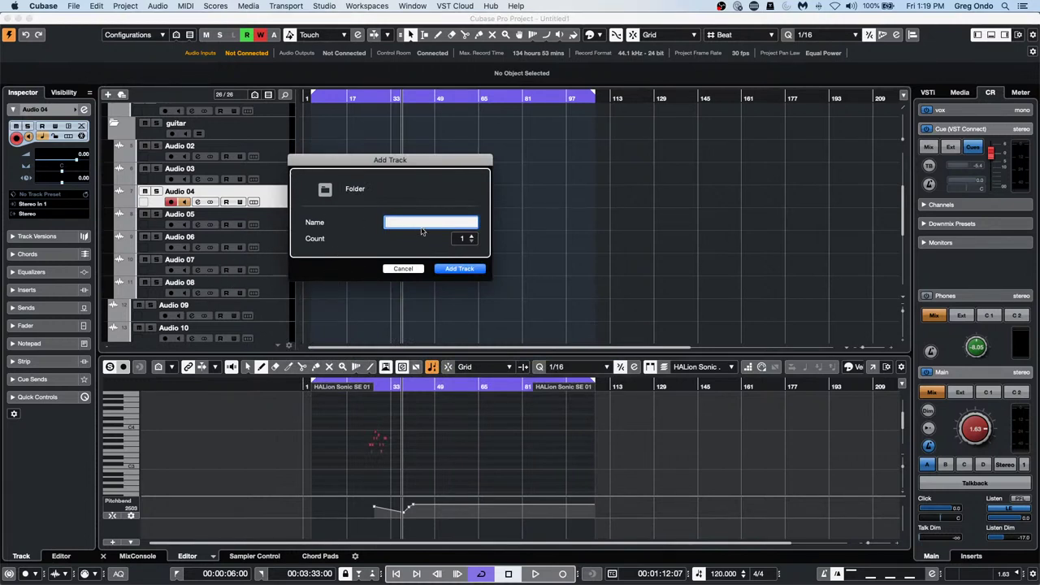
click(404, 269)
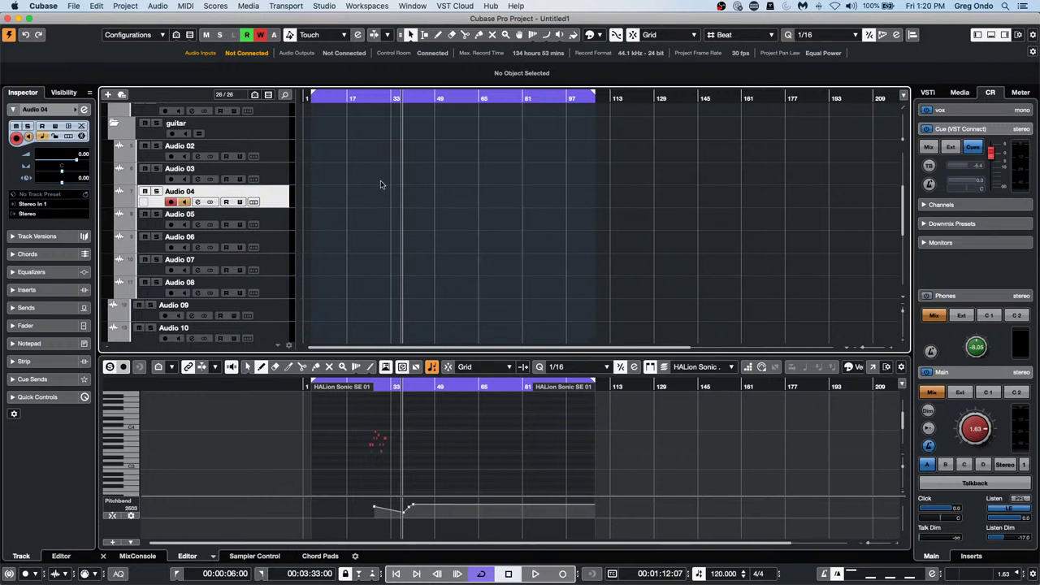
- Return the cursor to the project start and show CC 1 (Modulation) in the controller lane of the HALion Sonic SE 01 part
key(Home)
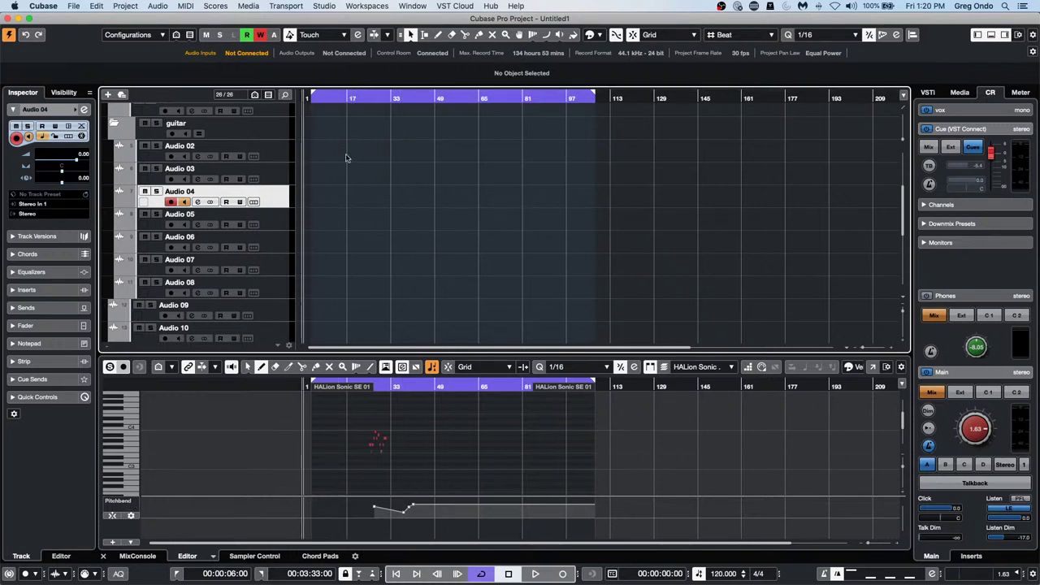
scroll(390, 195, up, 8)
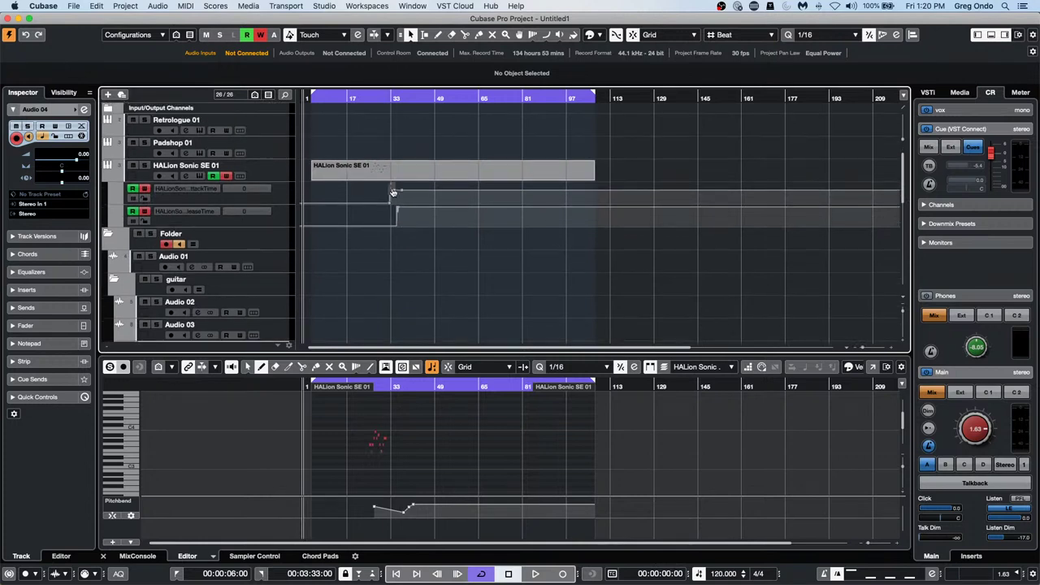
click(415, 166)
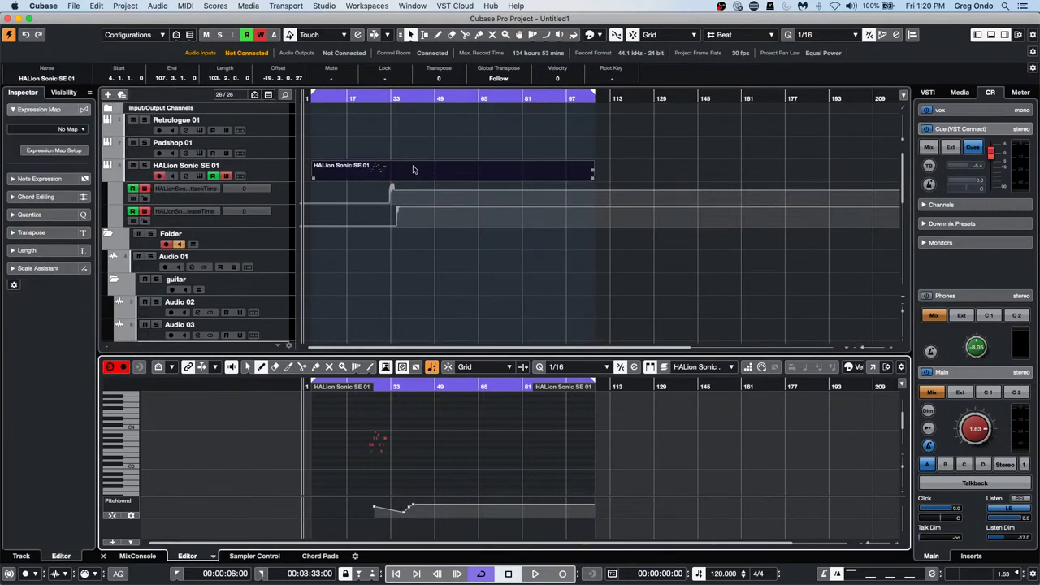
click(130, 503)
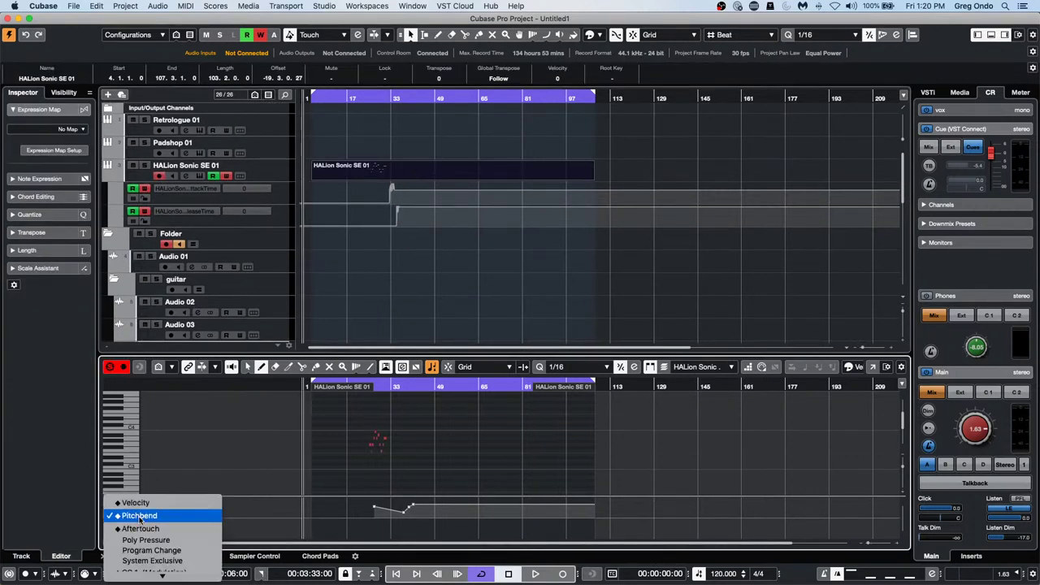
mouse_move(139, 569)
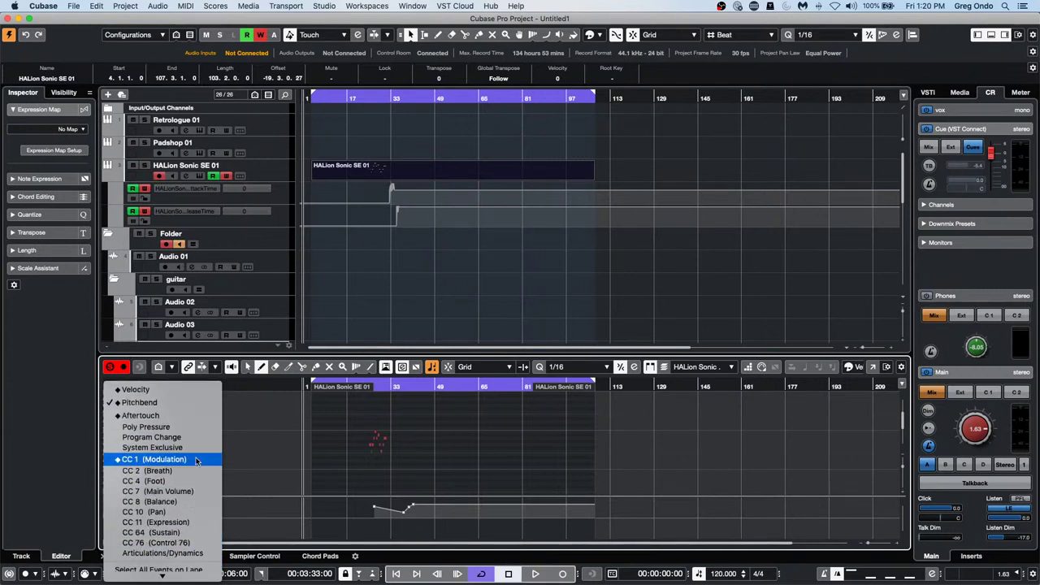
click(196, 460)
- Delete all CC 1 (Modulation) events from the controller lane of the HALion Sonic SE 01 part
drag(369, 503, 479, 524)
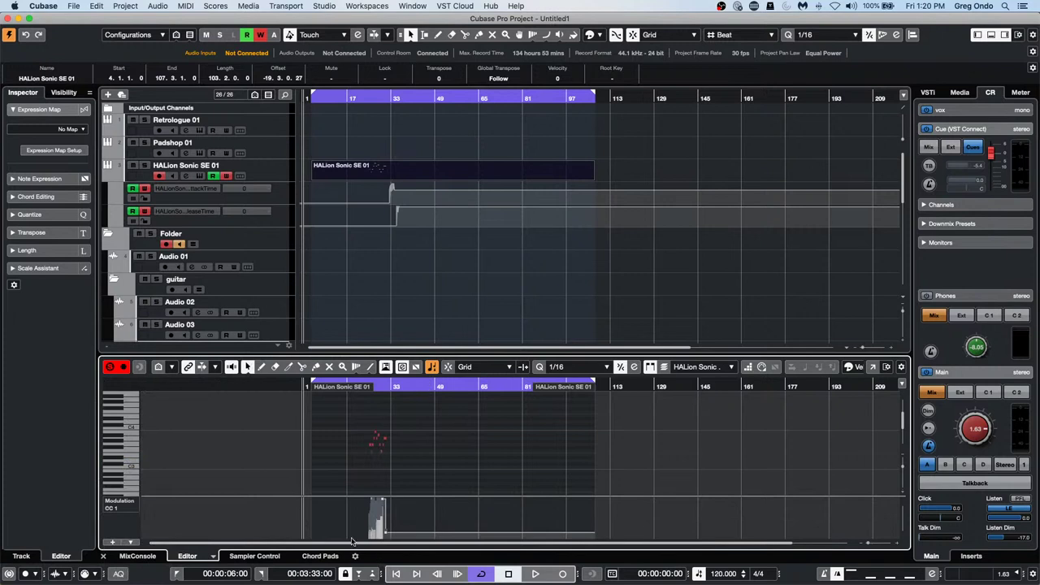
mouse_move(353, 501)
mouse_down()
mouse_move(452, 527)
mouse_move(432, 551)
mouse_up()
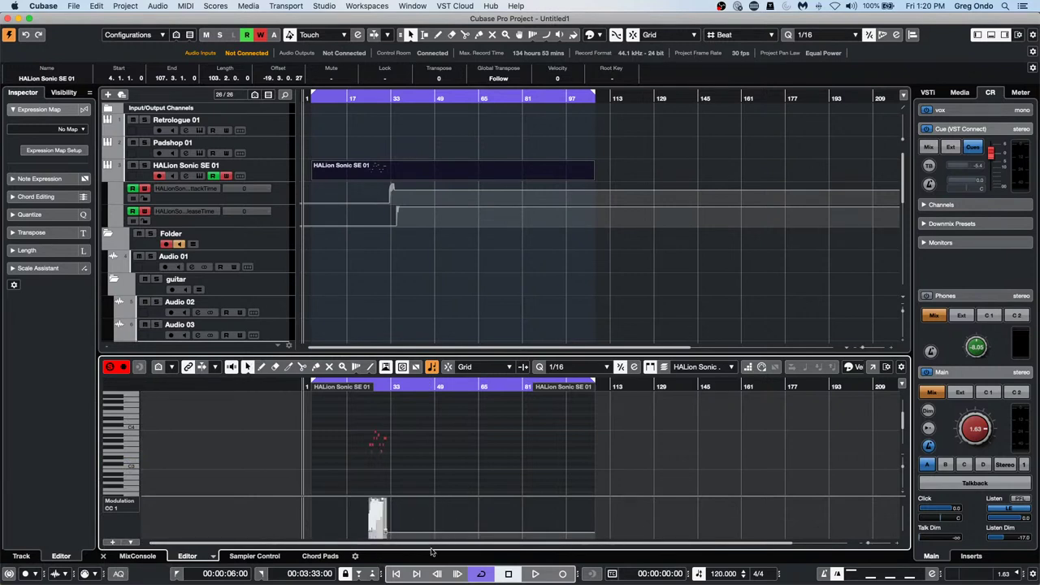
key(Delete)
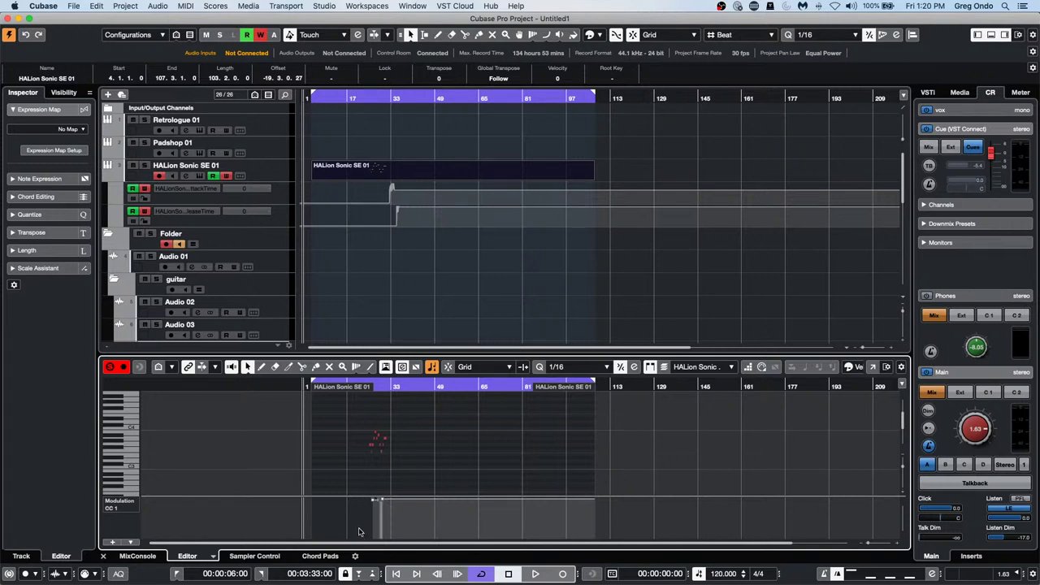
drag(359, 532, 406, 480)
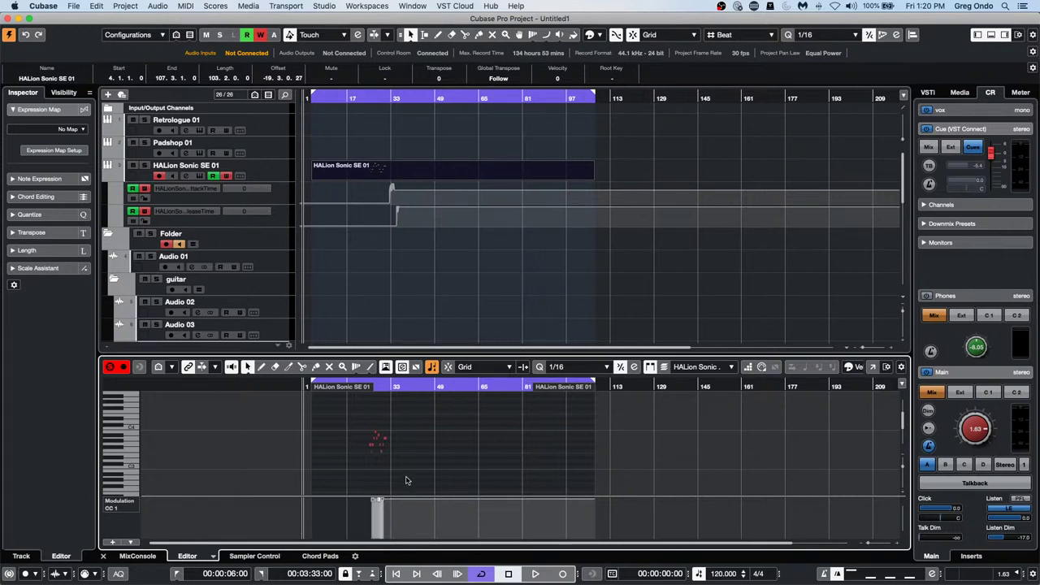
key(Delete)
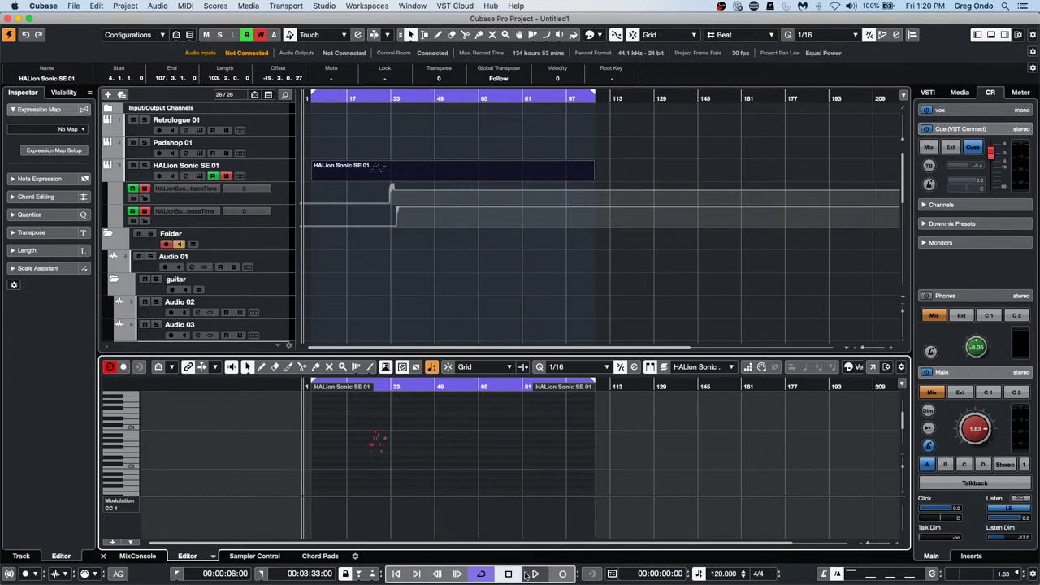
- Record a take about 4 bars long from the project start and stop the transport
click(535, 573)
click(561, 573)
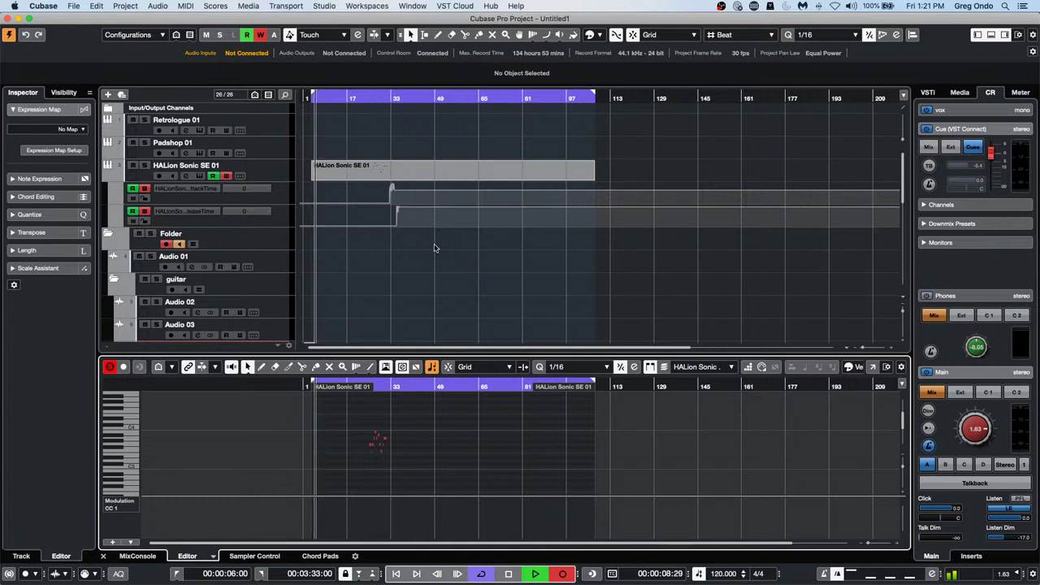
key(space)
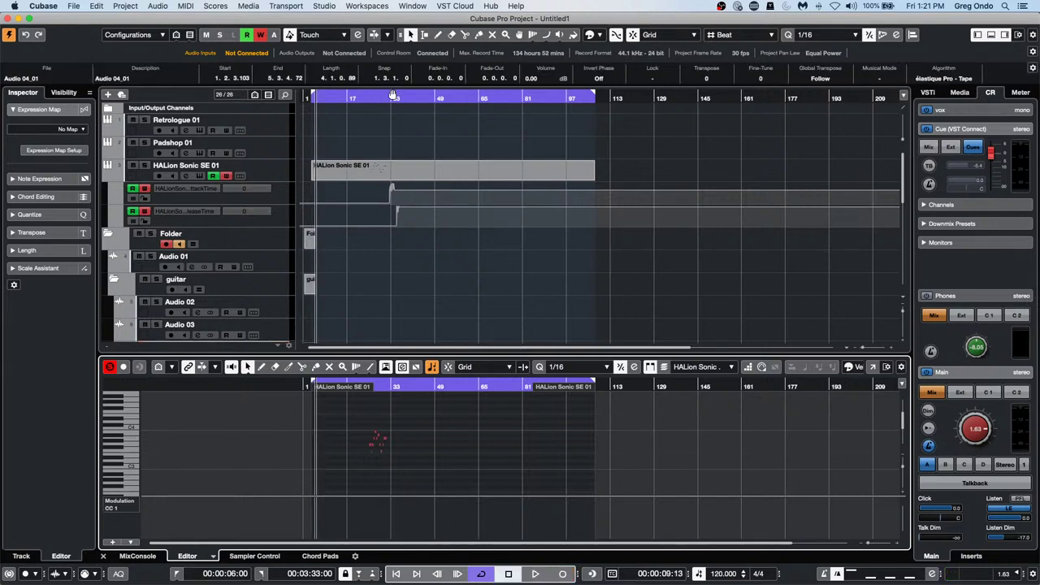
- Move the project cursor close to bar 31 and record a take about 3 bars long from there
drag(374, 100, 384, 98)
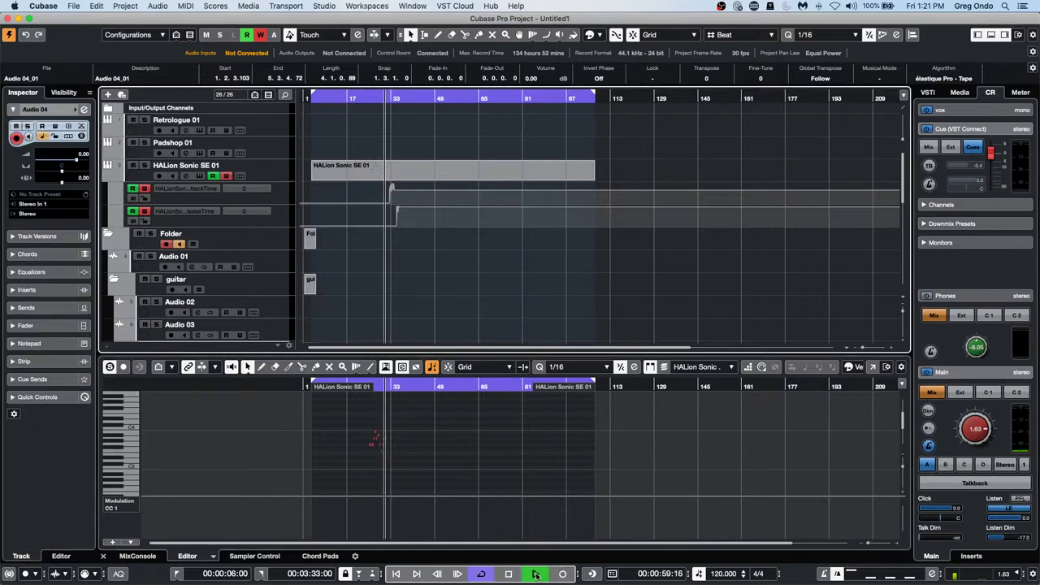
click(562, 573)
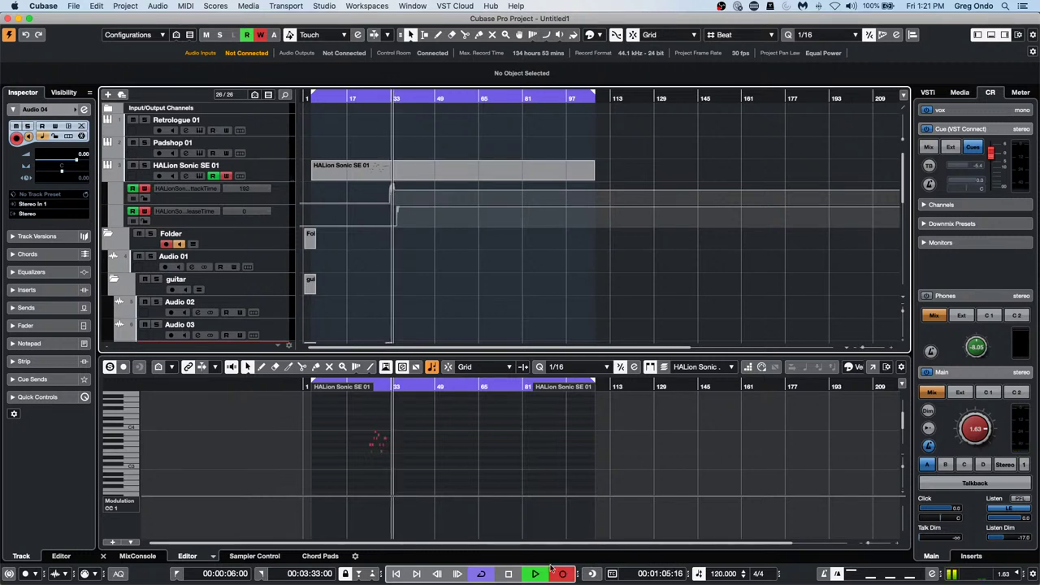
key(space)
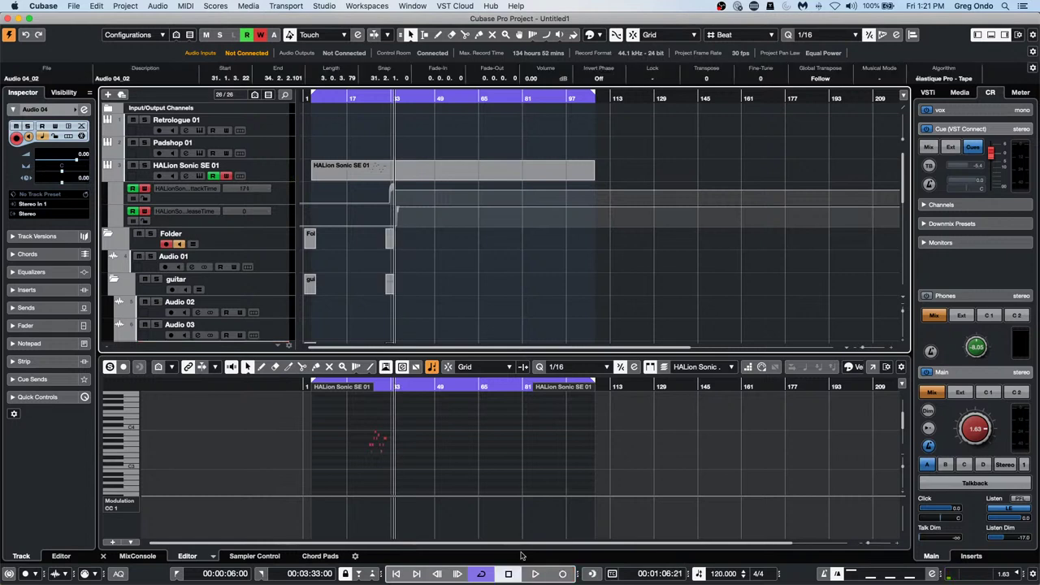
- Enable Record in Editor for the HALion Sonic SE 01 part and erase that part from its track with the Erase tool
double_click(397, 172)
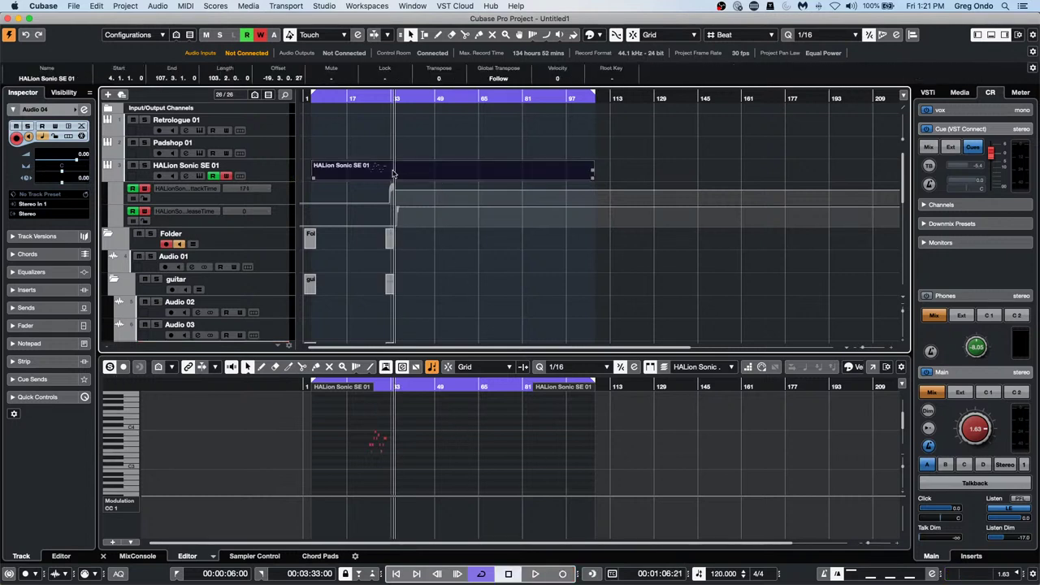
click(124, 366)
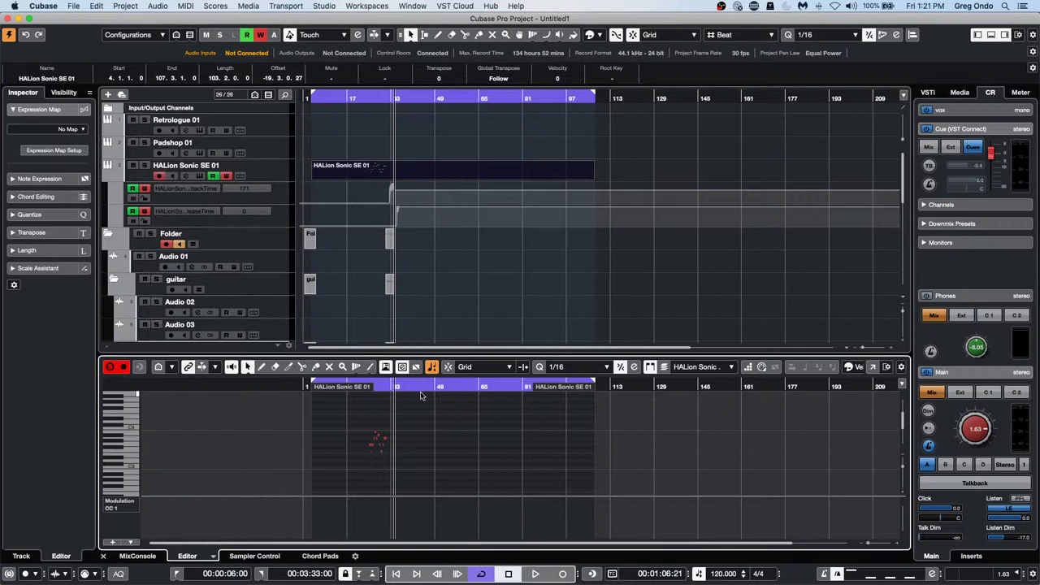
right_click(481, 208)
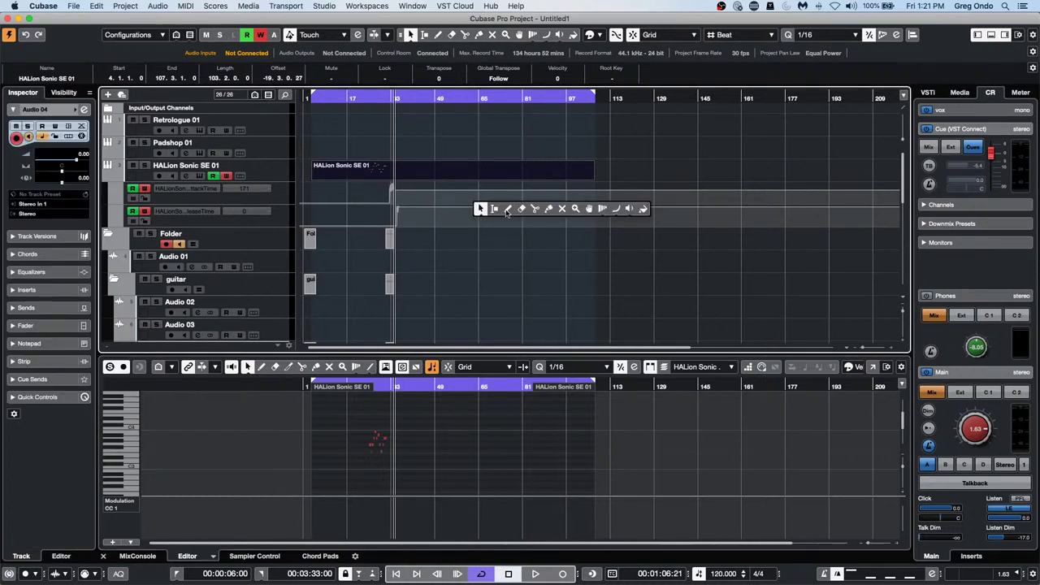
click(520, 209)
click(464, 168)
right_click(411, 184)
click(410, 184)
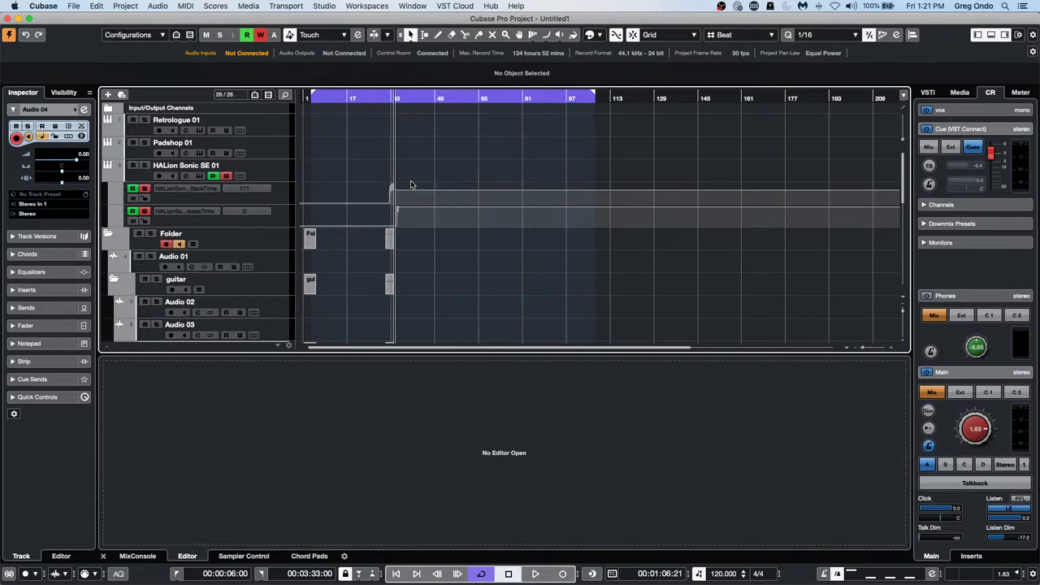
- Create an empty part between the locators on the HALion Sonic SE 01 track and record about 2 bars of modulation into it
double_click(419, 172)
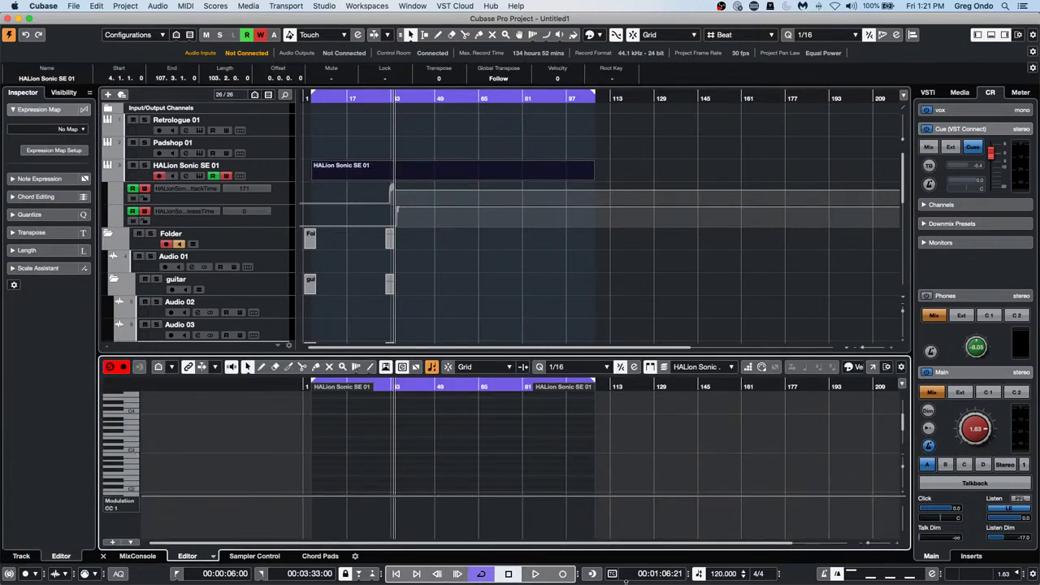
click(562, 574)
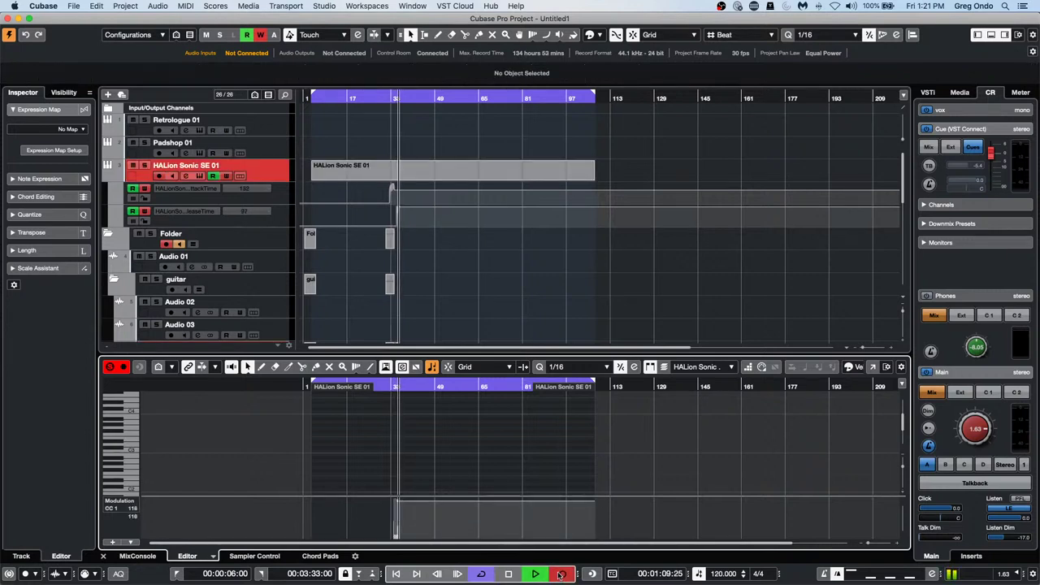
key(space)
- Turn off Record in Editor and undo the last recording, including its CC 1 modulation data
click(122, 368)
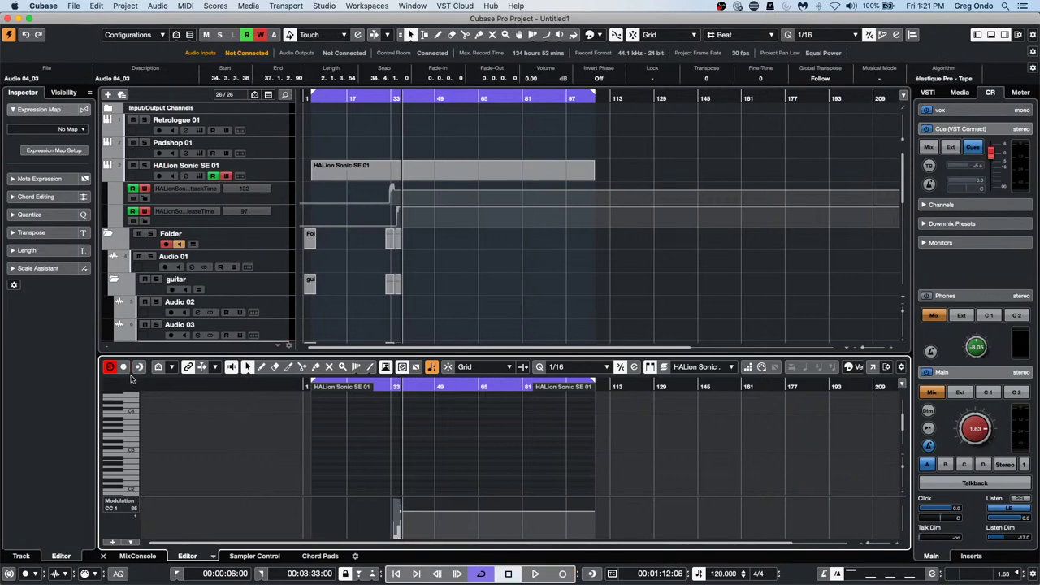
key(super+z)
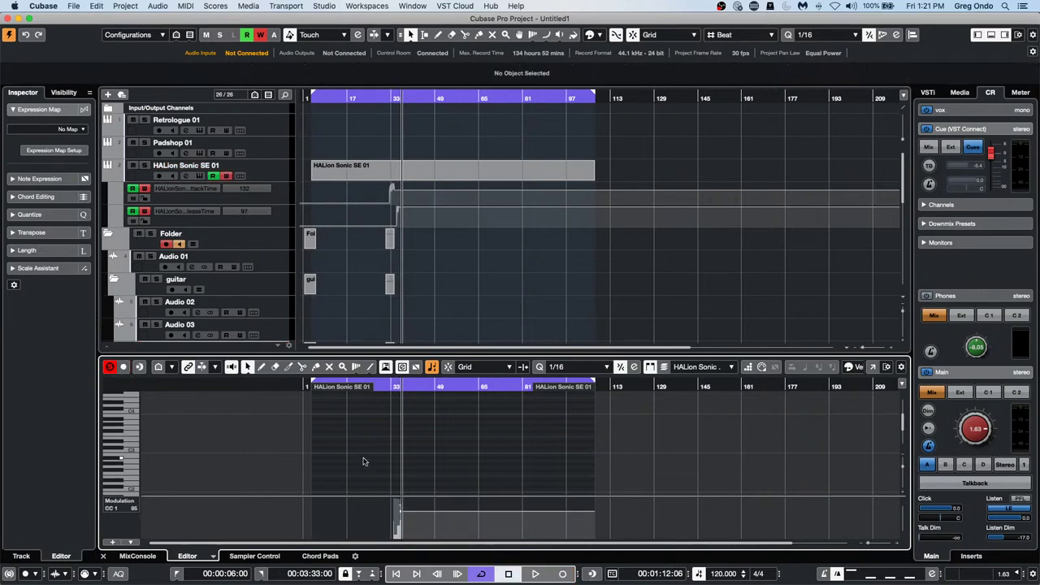
key(super+z)
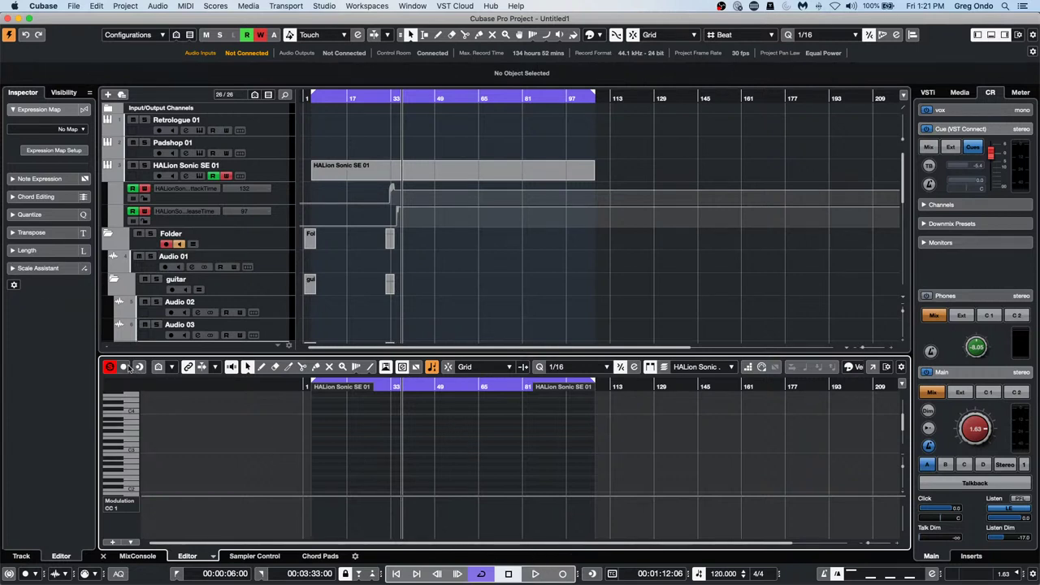
- Record a take about 2 bars long from bar 37 with Record in Editor turned off
click(537, 573)
click(559, 574)
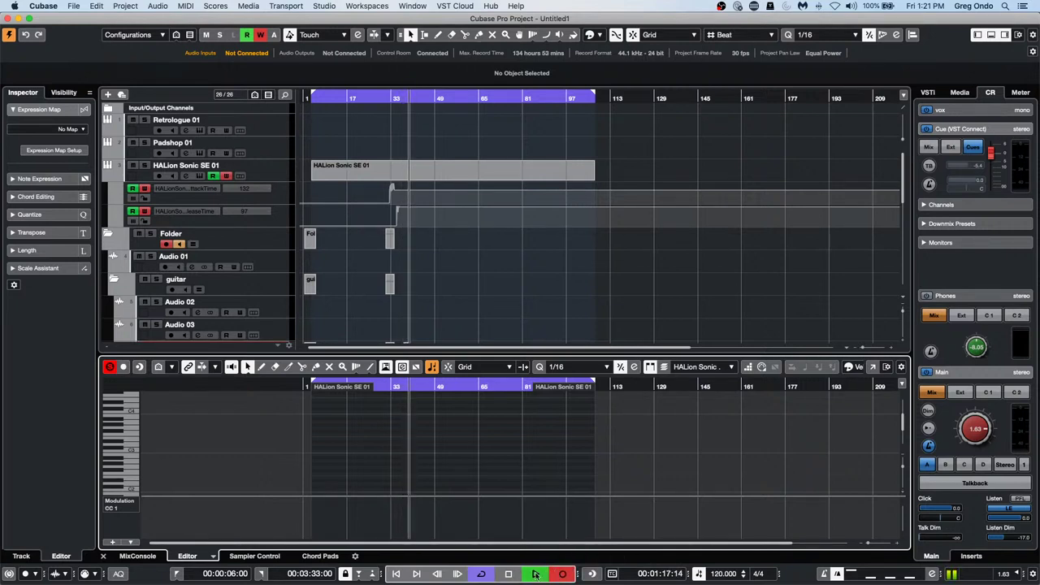
click(509, 573)
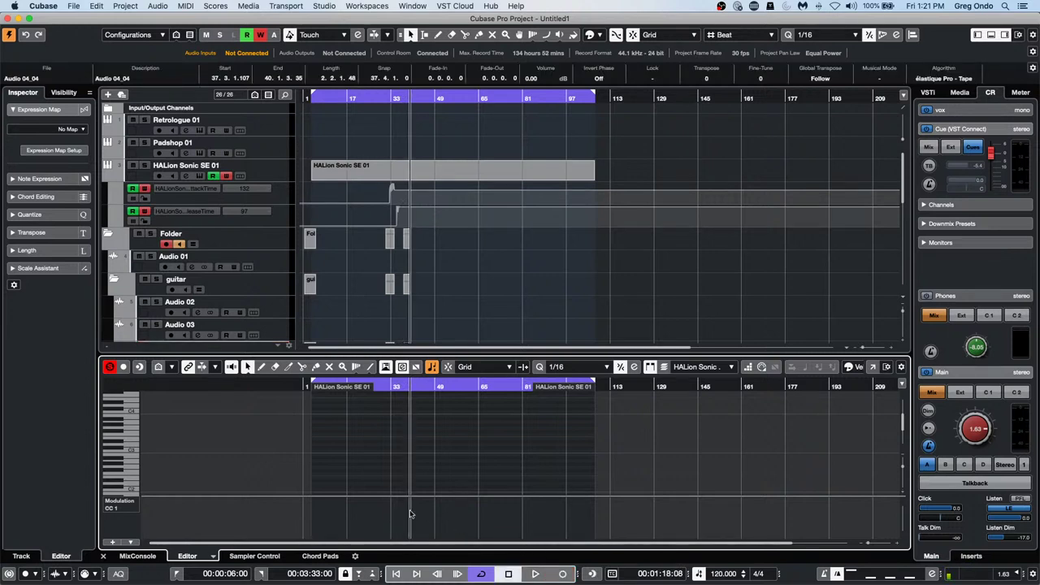
- Turn Record in Editor back on and record about 4 bars of CC 1 modulation into the HALion Sonic SE 01 part from bar 42
click(124, 367)
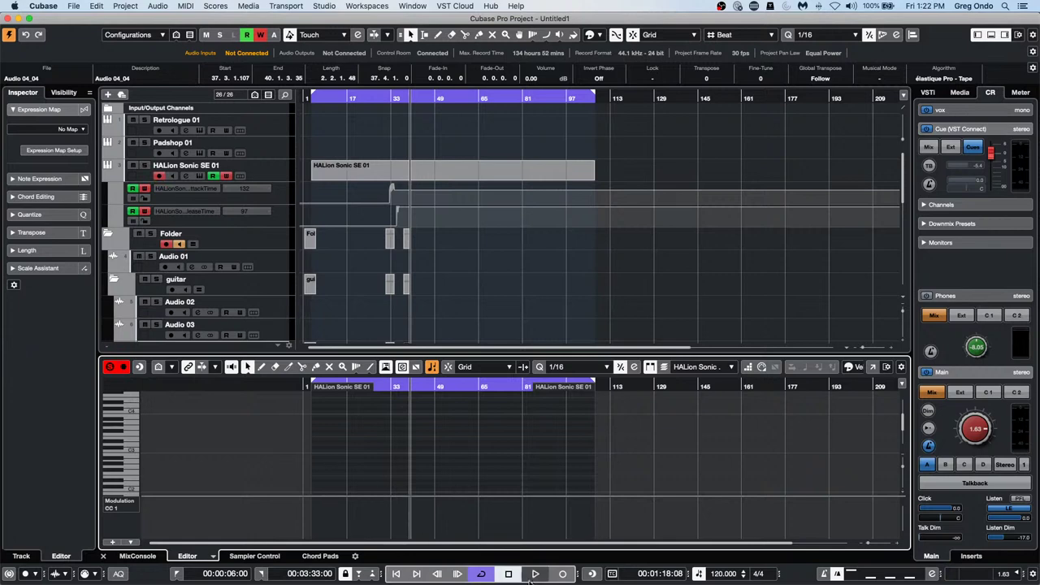
click(536, 573)
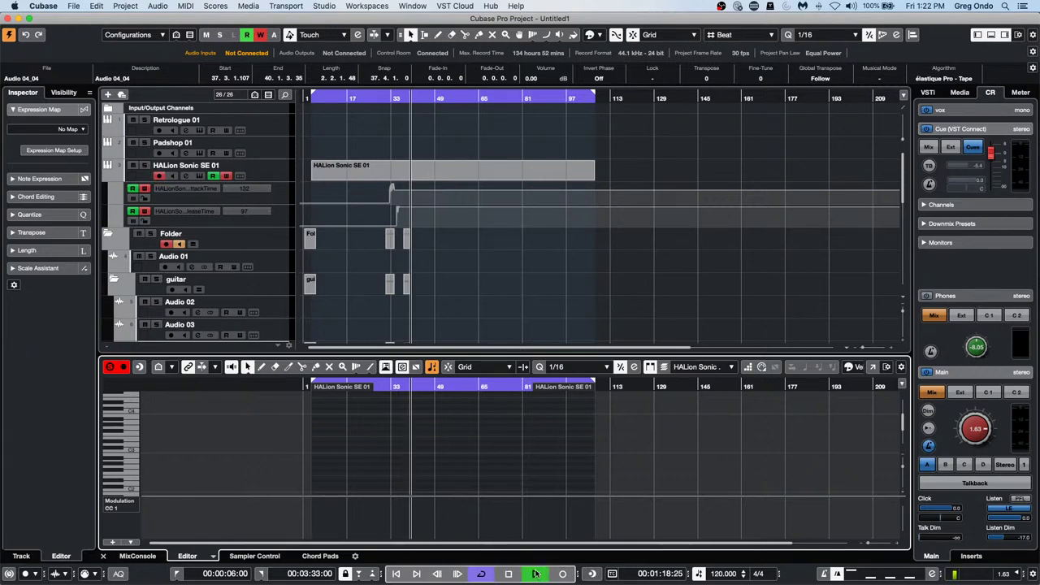
key(h)
key(h)
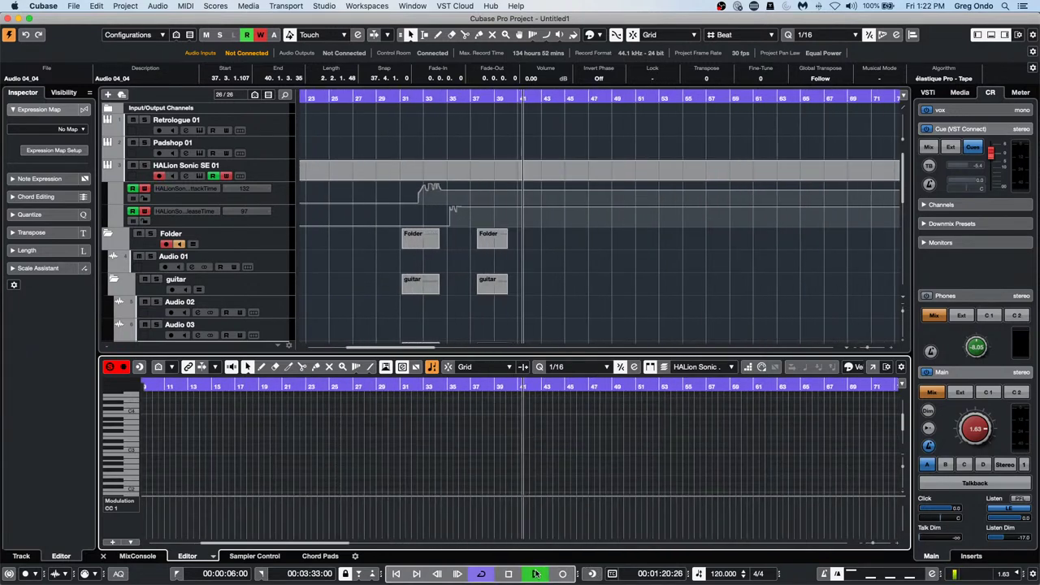
click(562, 574)
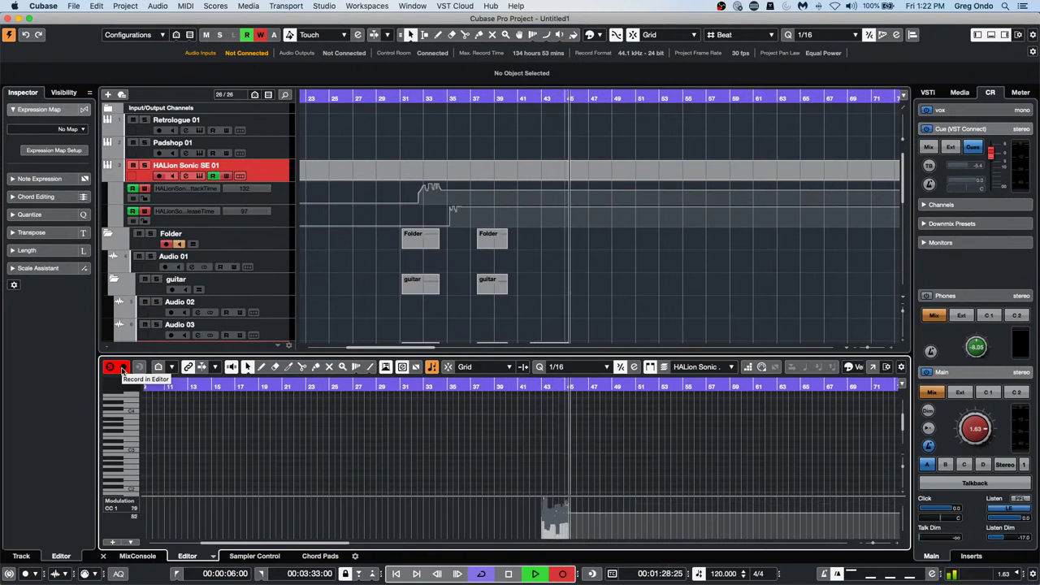
key(space)
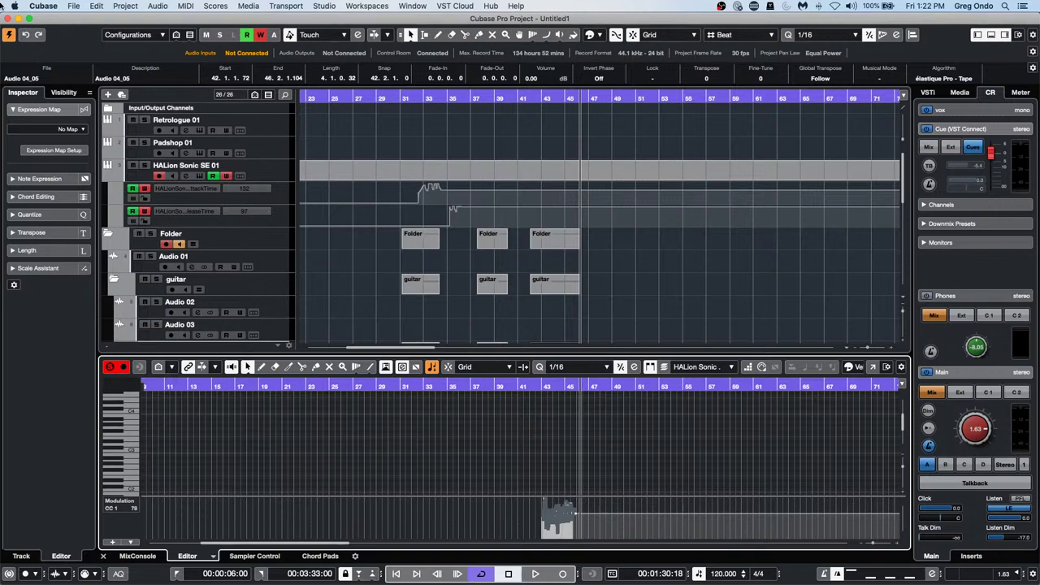
click(81, 7)
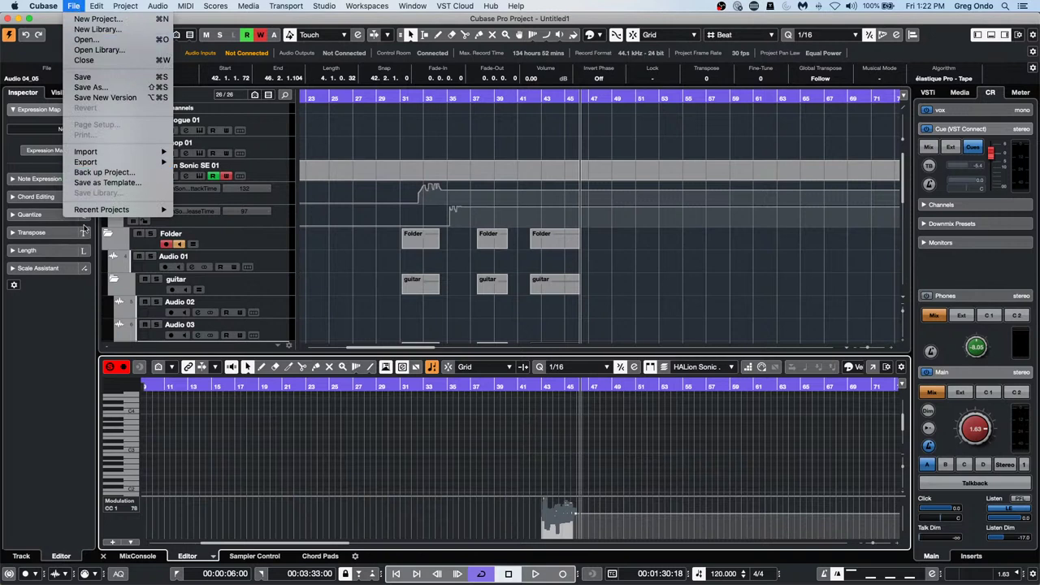
mouse_move(101, 213)
click(287, 195)
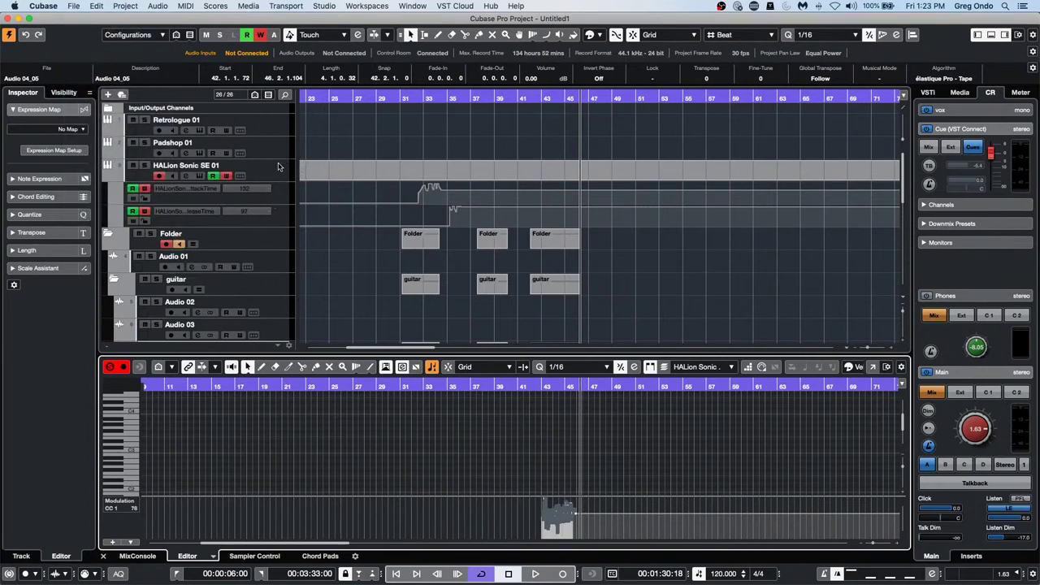
- Add one HALion 6 instrument track with stereo outputs below Audio 16 and reposition its plug-in window
scroll(278, 167, down, 10)
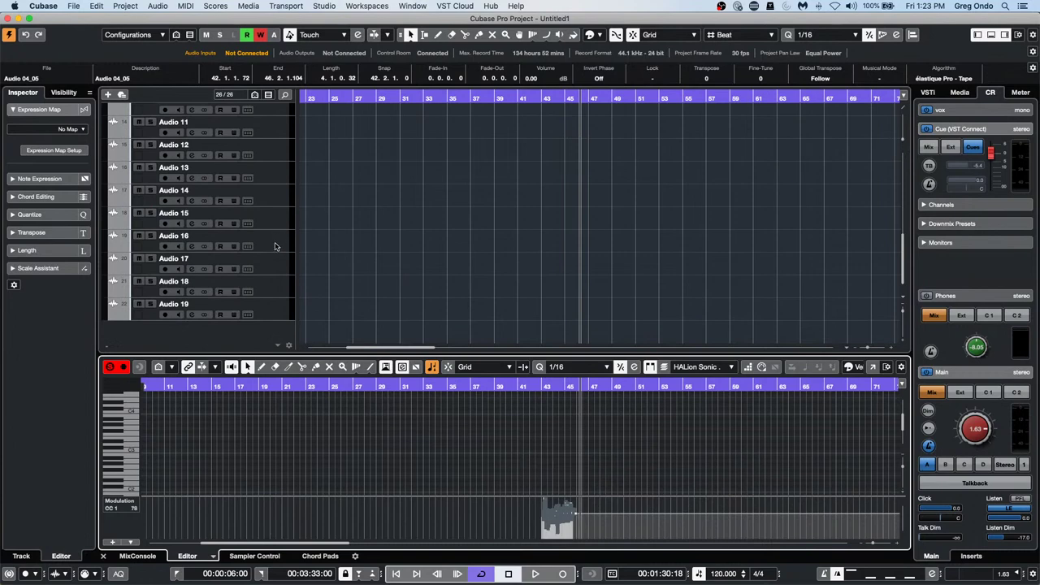
right_click(275, 246)
mouse_move(390, 248)
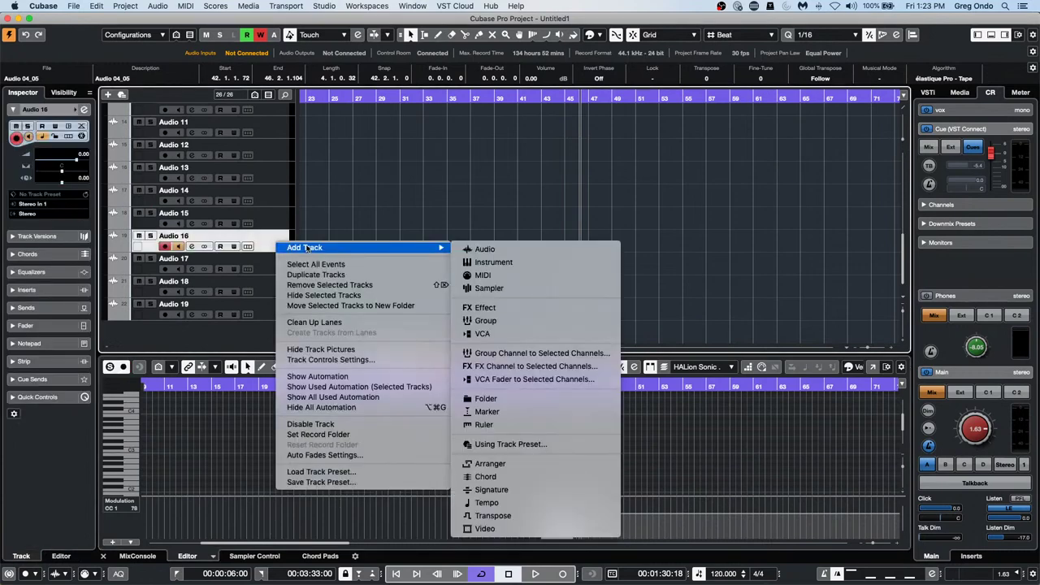
click(524, 261)
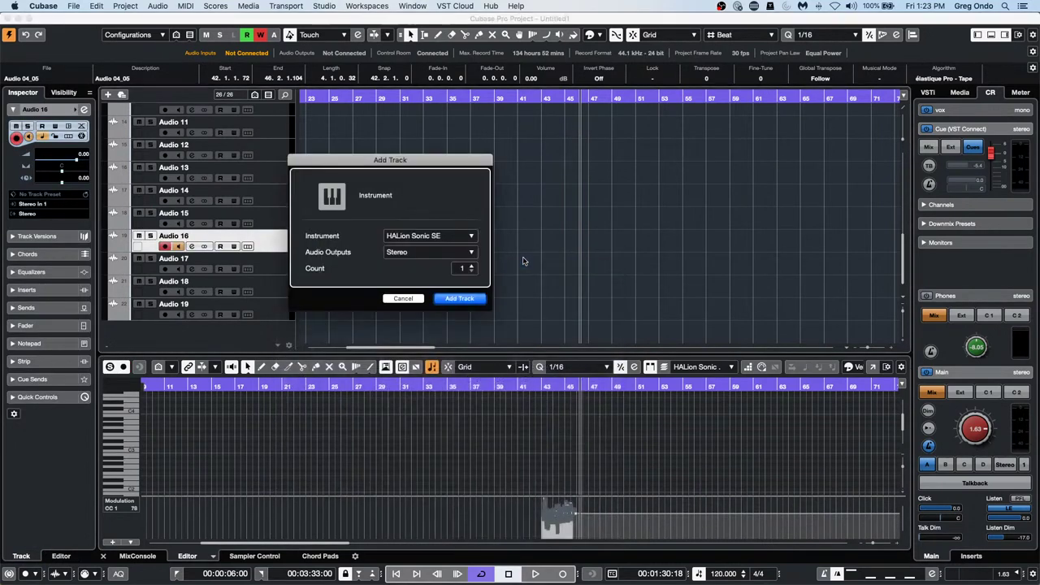
click(468, 237)
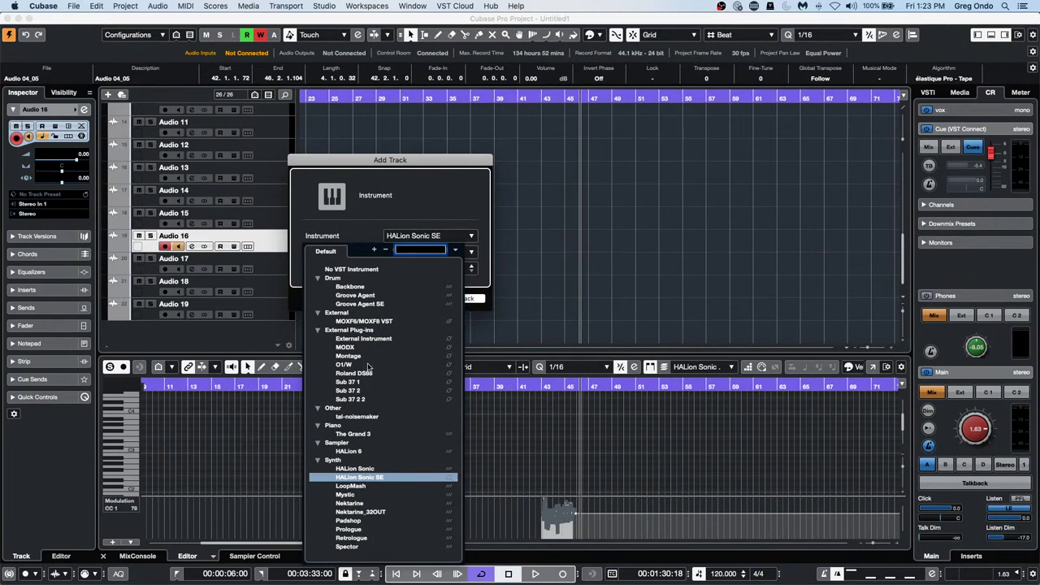
click(355, 453)
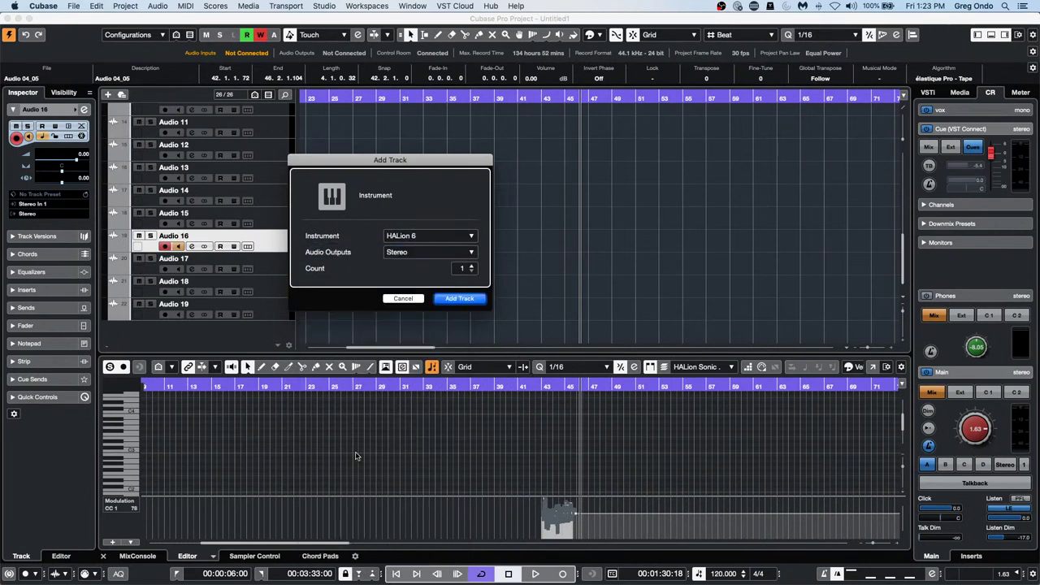
click(463, 299)
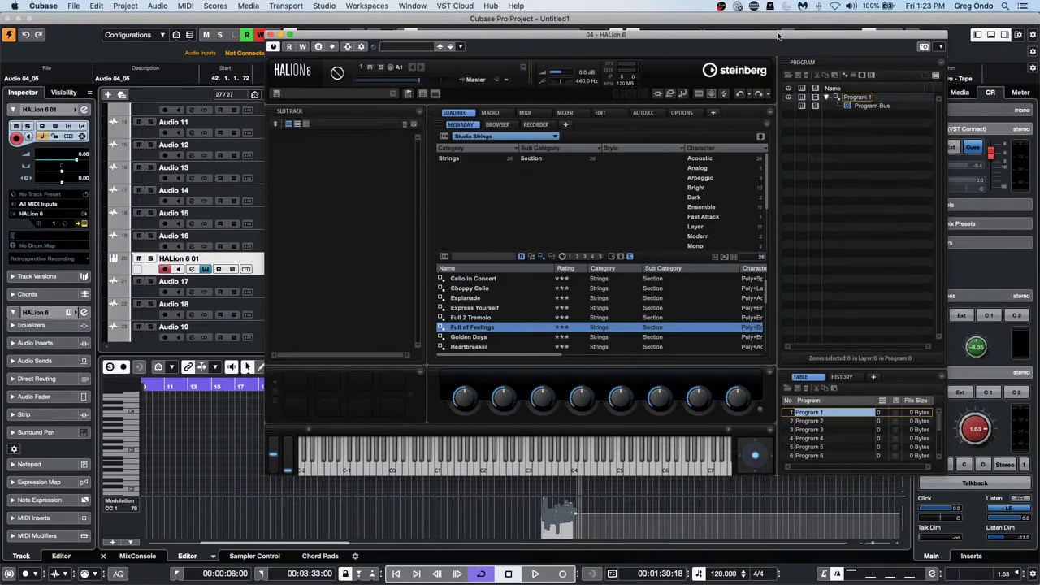
drag(779, 37, 675, 45)
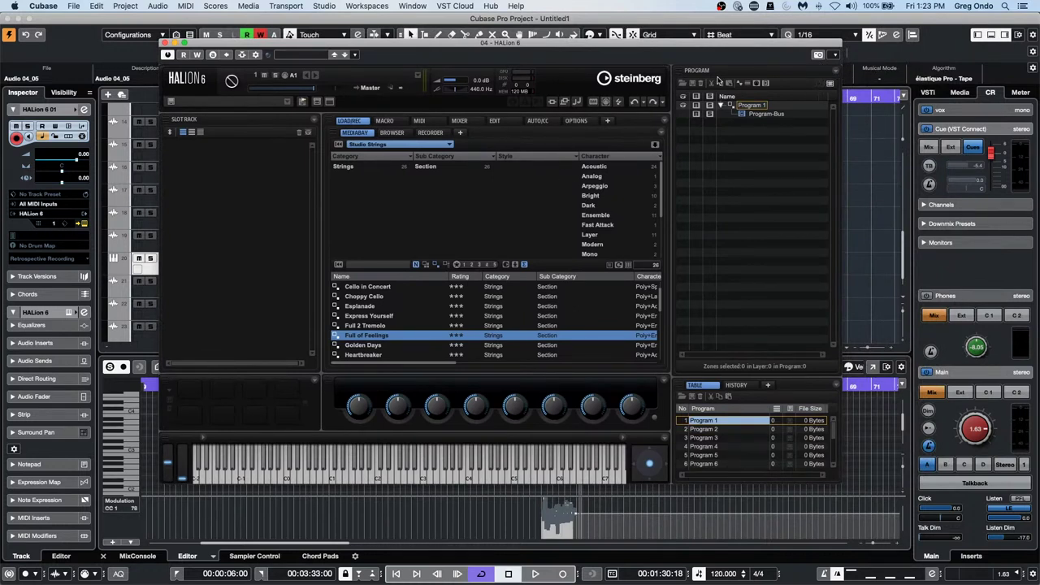
- Undock the Slot Rack and close its separate window, and view HALion 6's list of screen sets
right_click(315, 120)
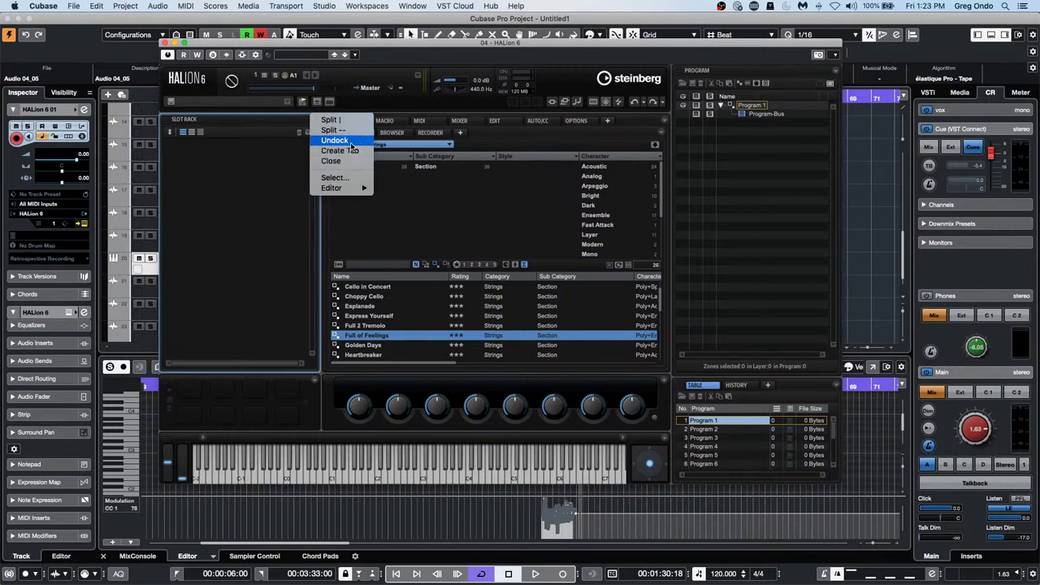
click(334, 139)
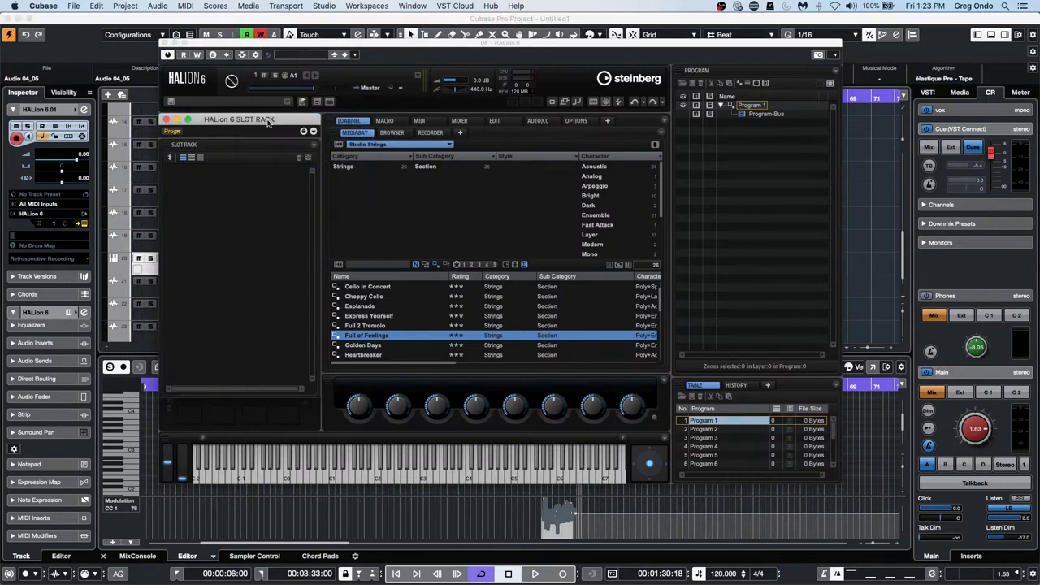
drag(306, 122, 1005, 128)
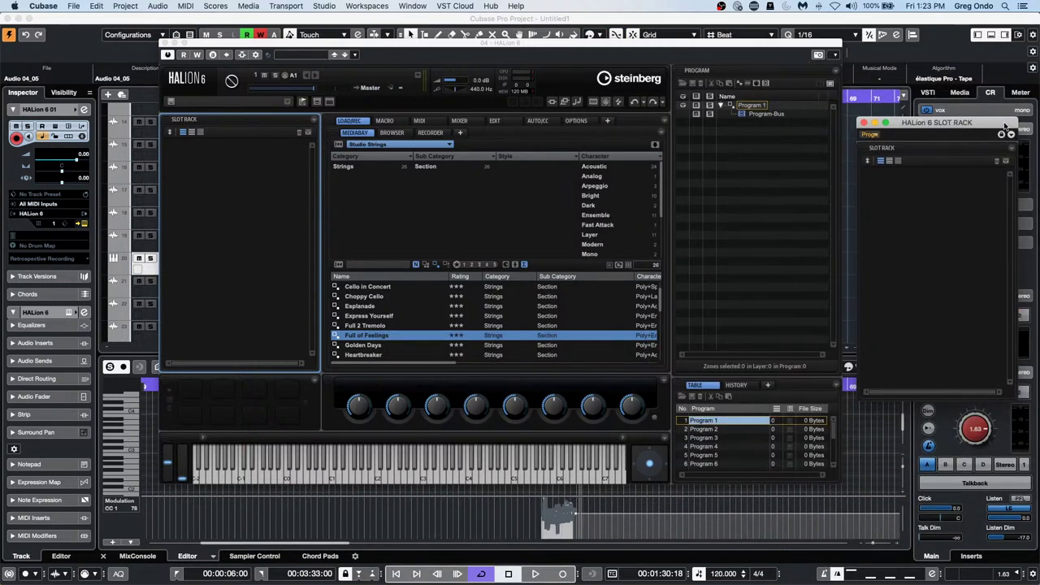
click(863, 123)
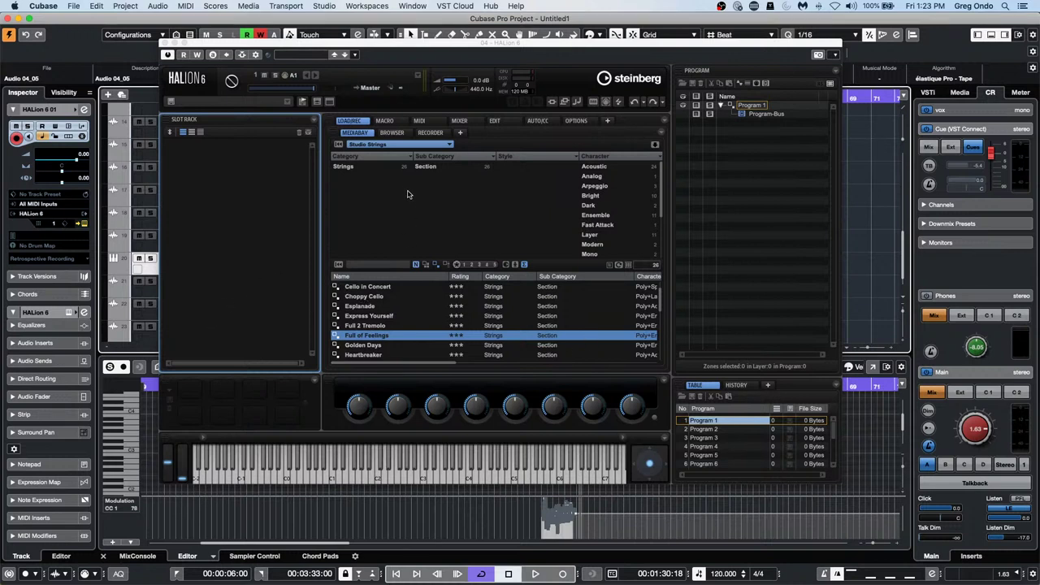
click(317, 103)
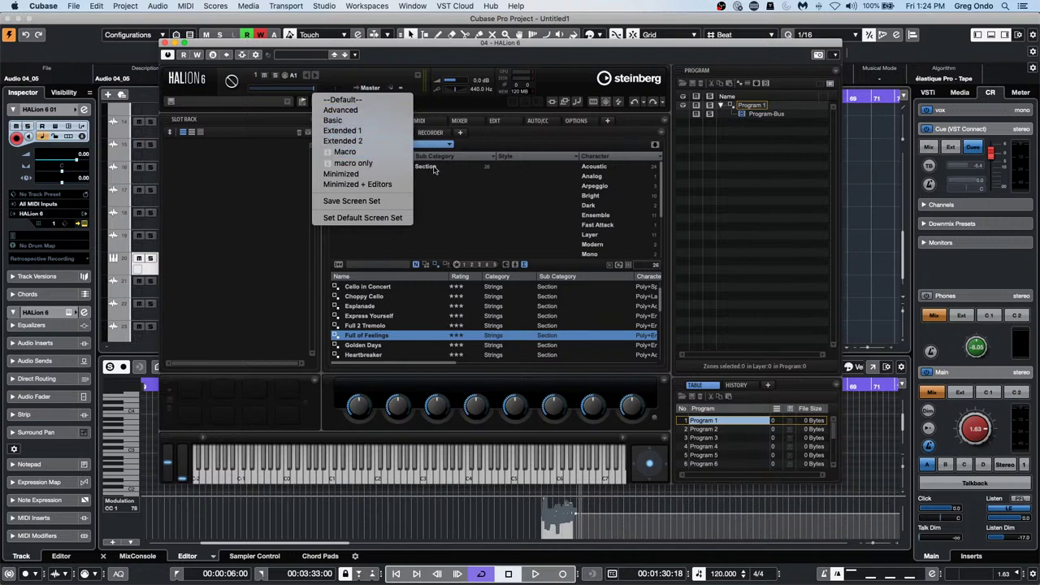
click(501, 172)
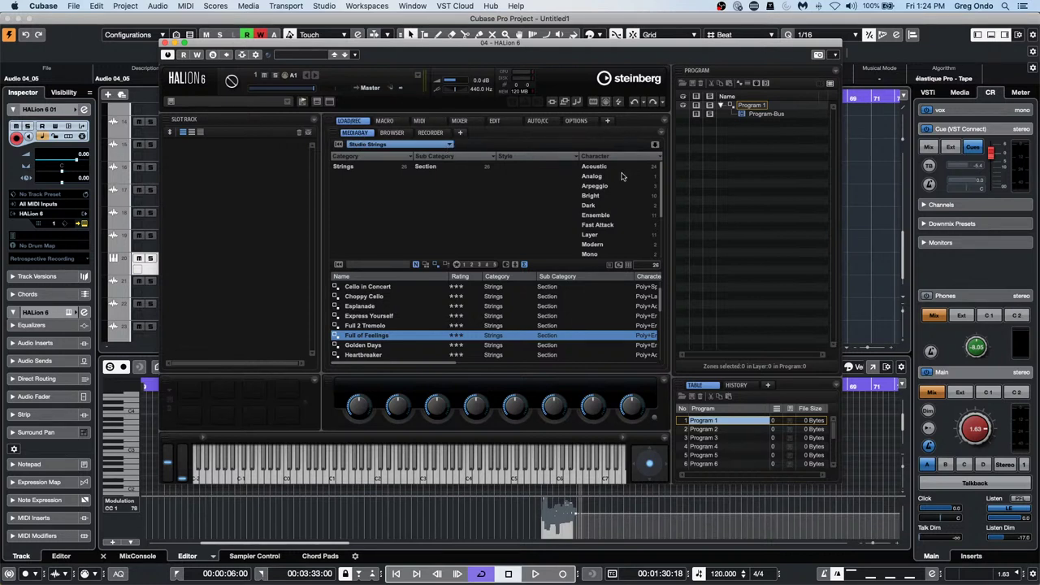
- Switch the HALion 6 MediaBay to the SIMPLE library and load the 7th Heaven program into the first slot
click(429, 144)
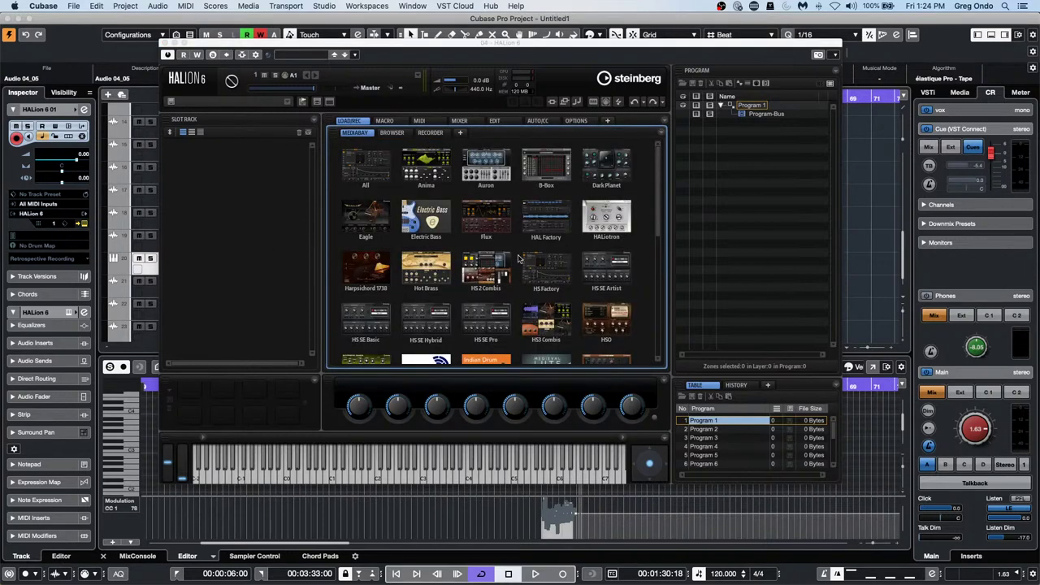
scroll(541, 292, down, 4)
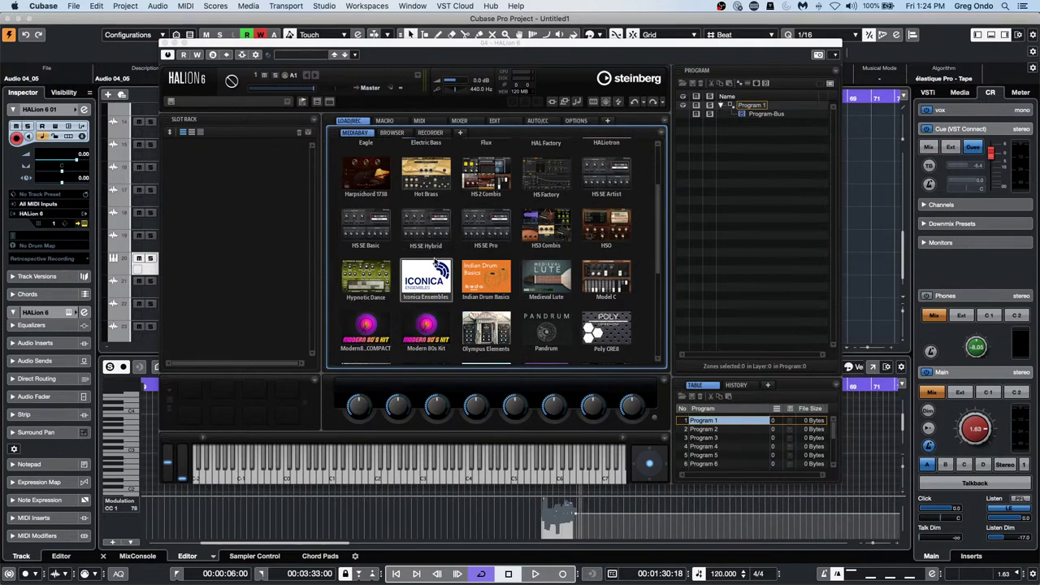
scroll(436, 292, down, 3)
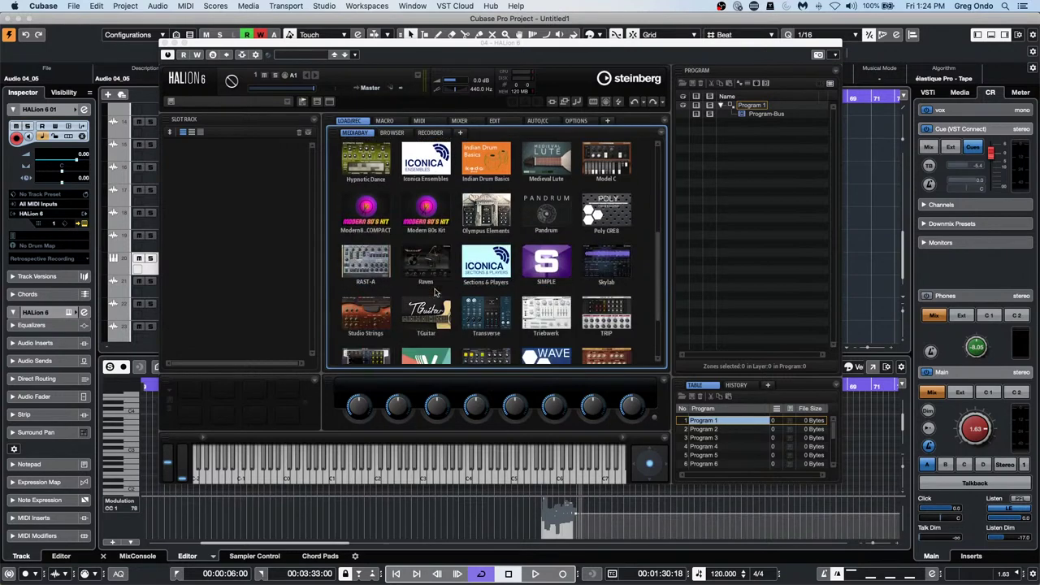
click(554, 259)
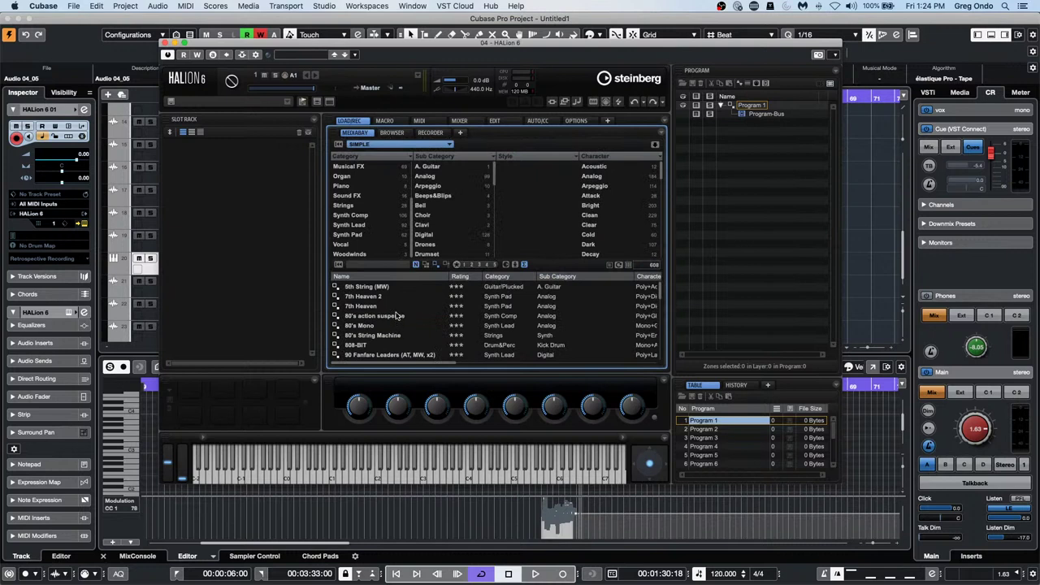
double_click(393, 306)
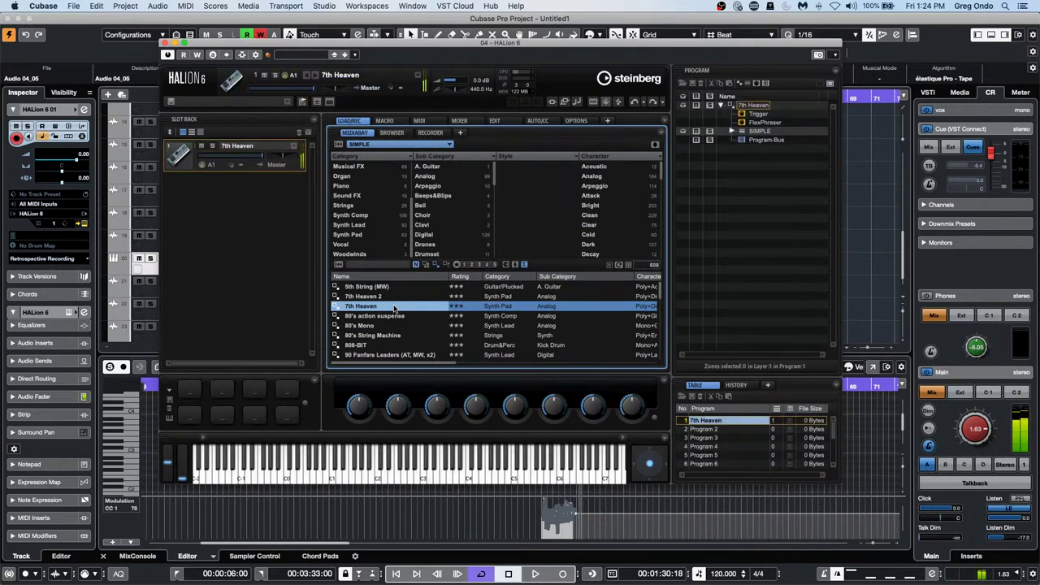
- Try the Acid 2 program from the SIMPLE library and replace it with 90's String Machine
click(398, 325)
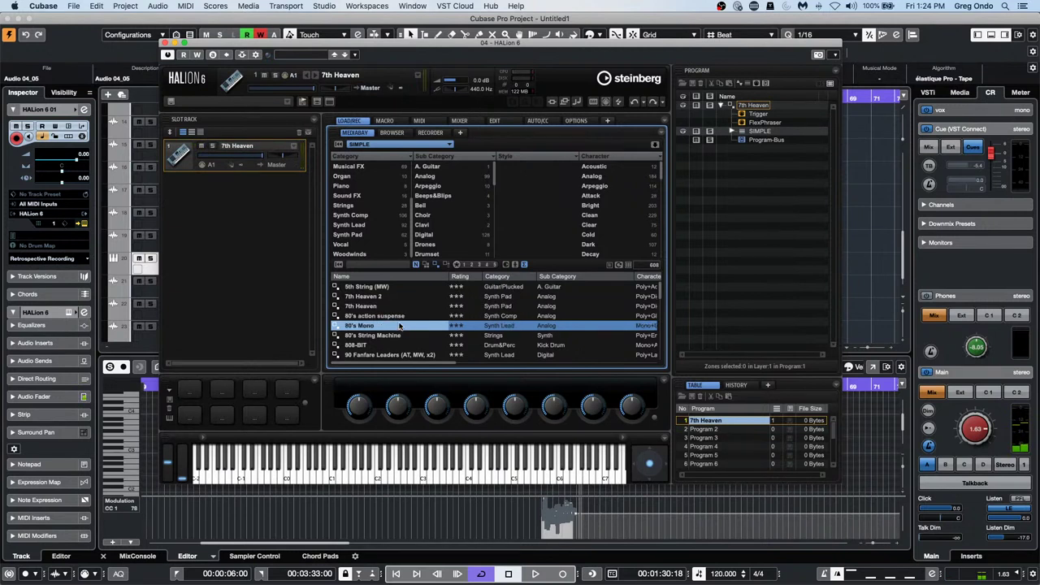
scroll(411, 338, down, 2)
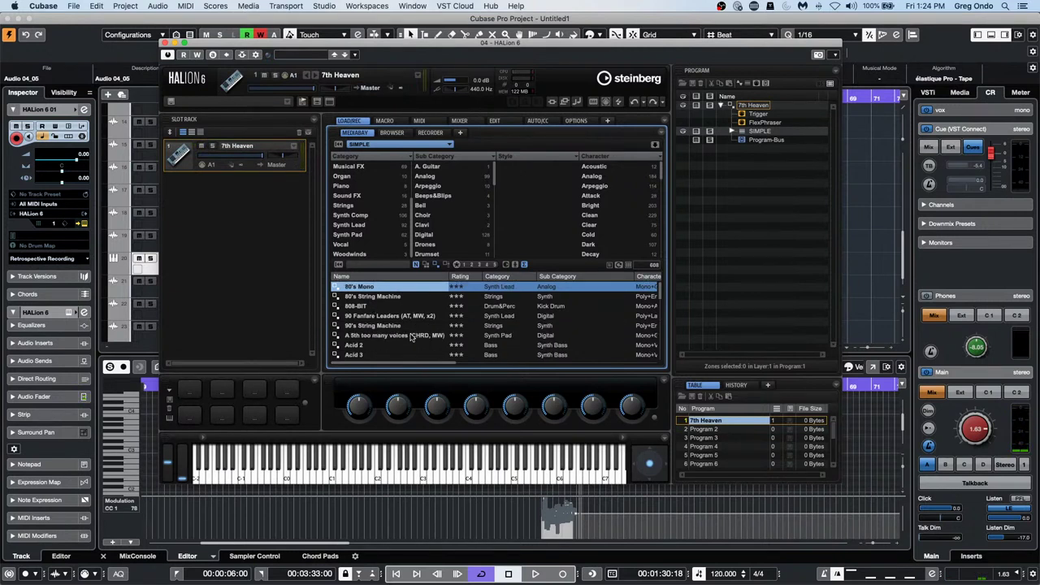
click(402, 345)
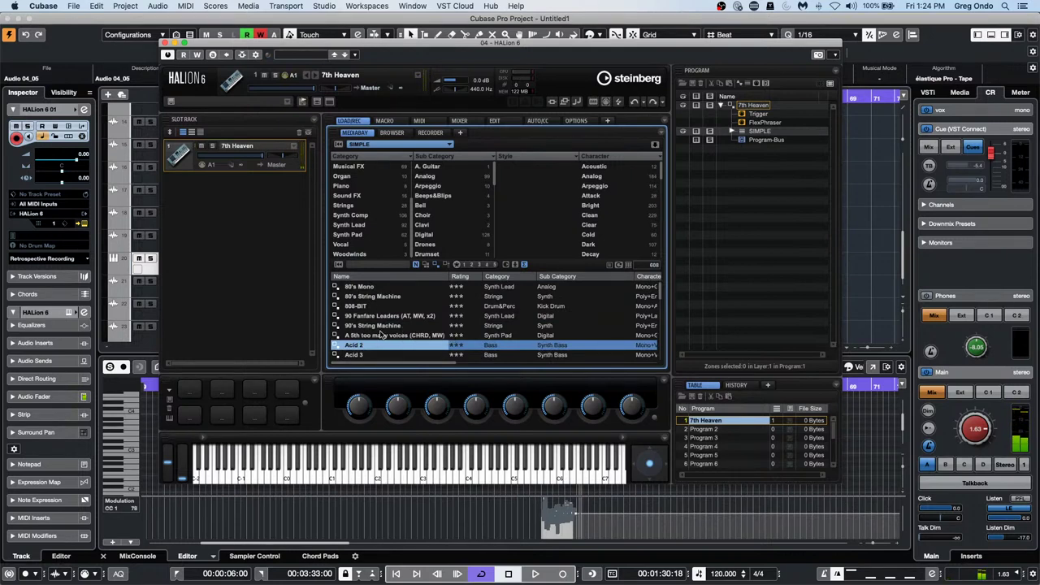
double_click(385, 343)
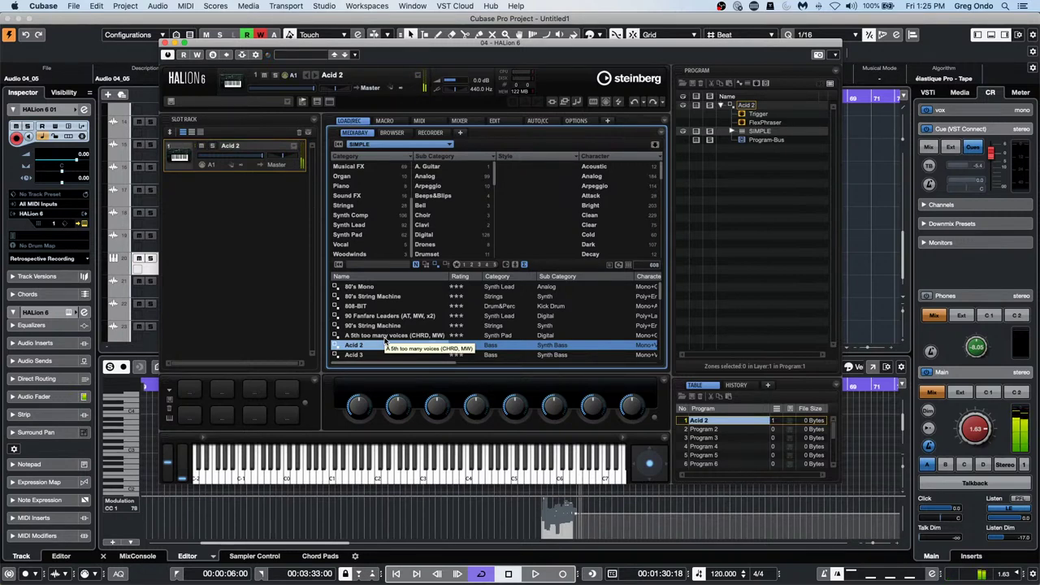
click(406, 325)
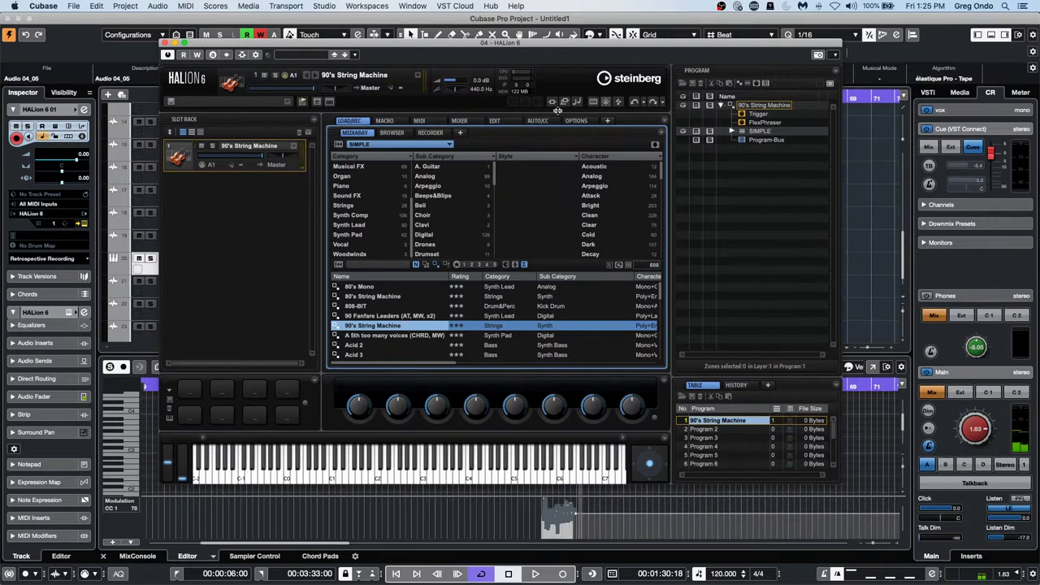
right_click(753, 131)
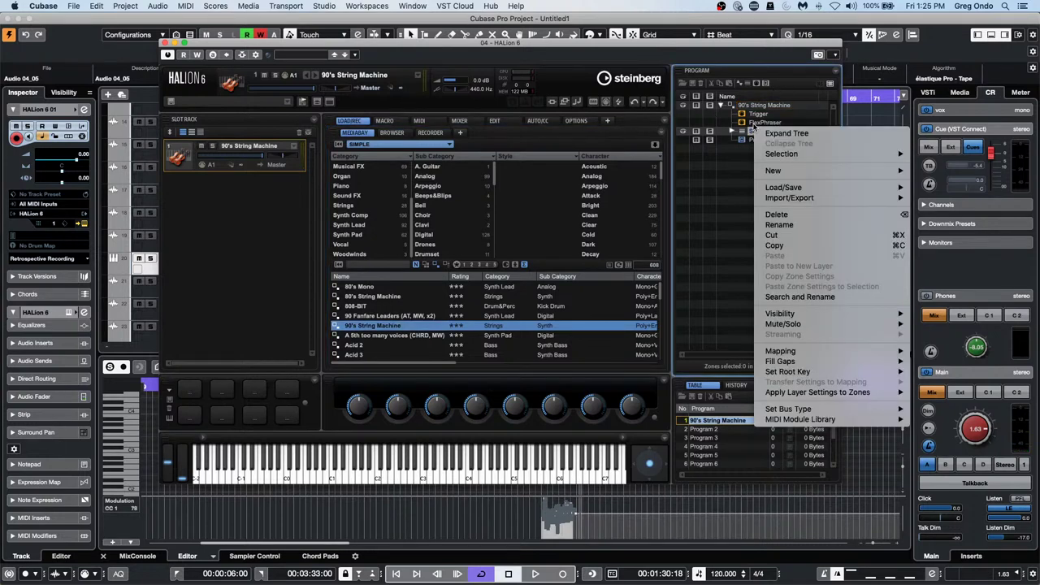
key(Escape)
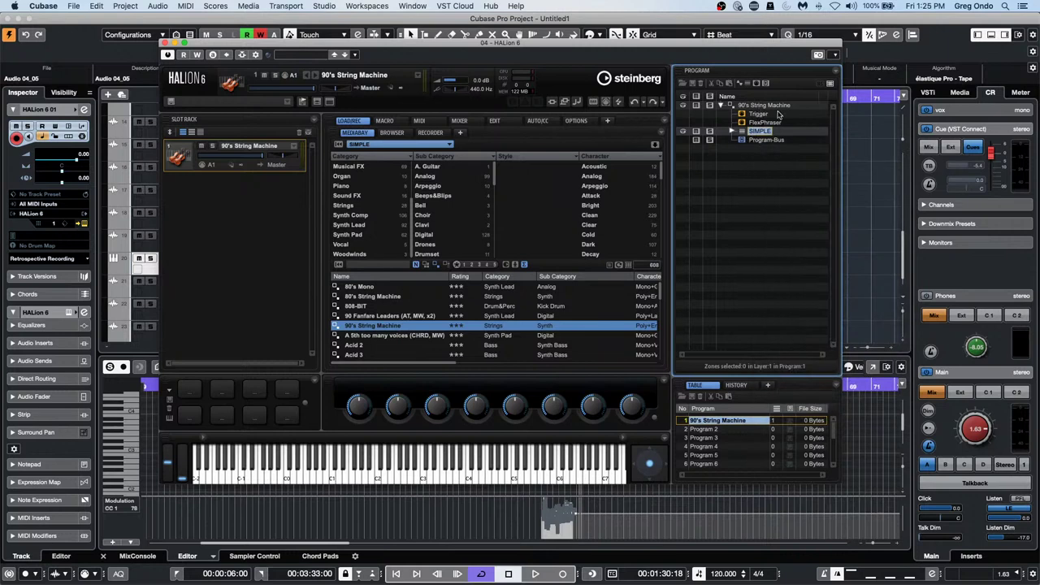
click(760, 123)
right_click(761, 124)
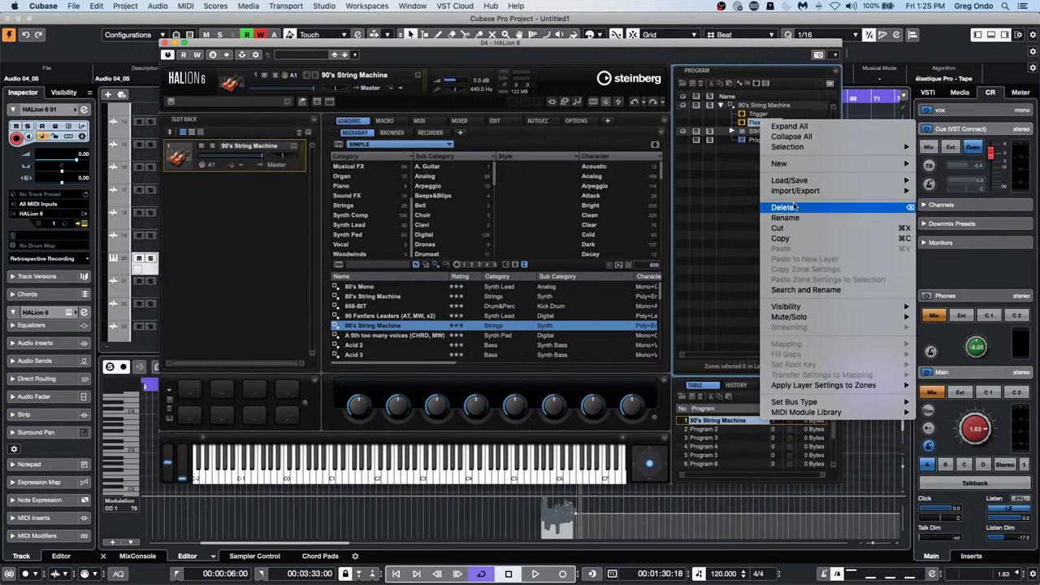
mouse_move(810, 180)
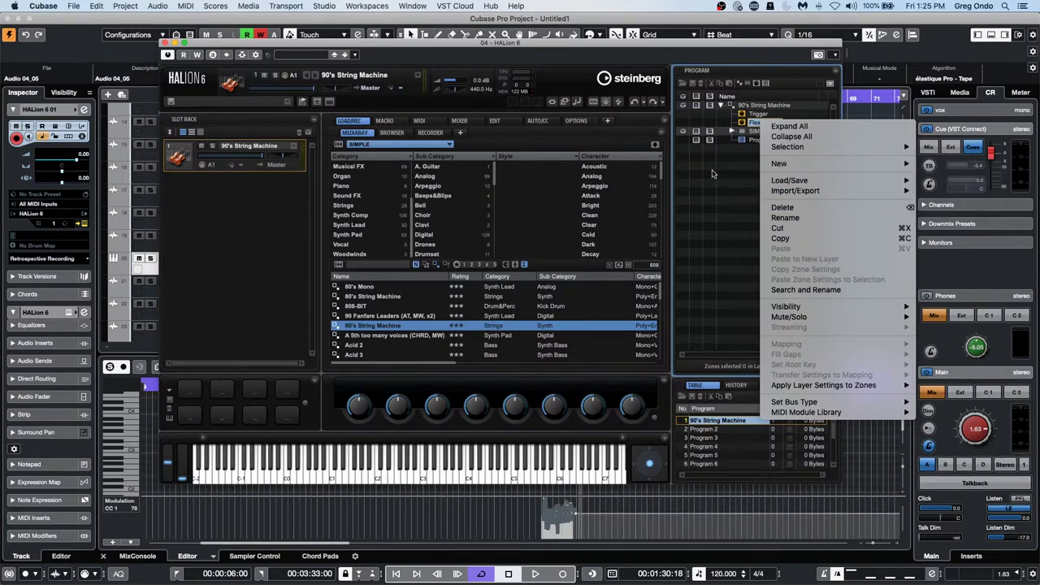
click(715, 172)
- Add a new FlexPhraser MIDI module to the 90's String Machine program and show its sound editing parameters
click(762, 105)
right_click(761, 106)
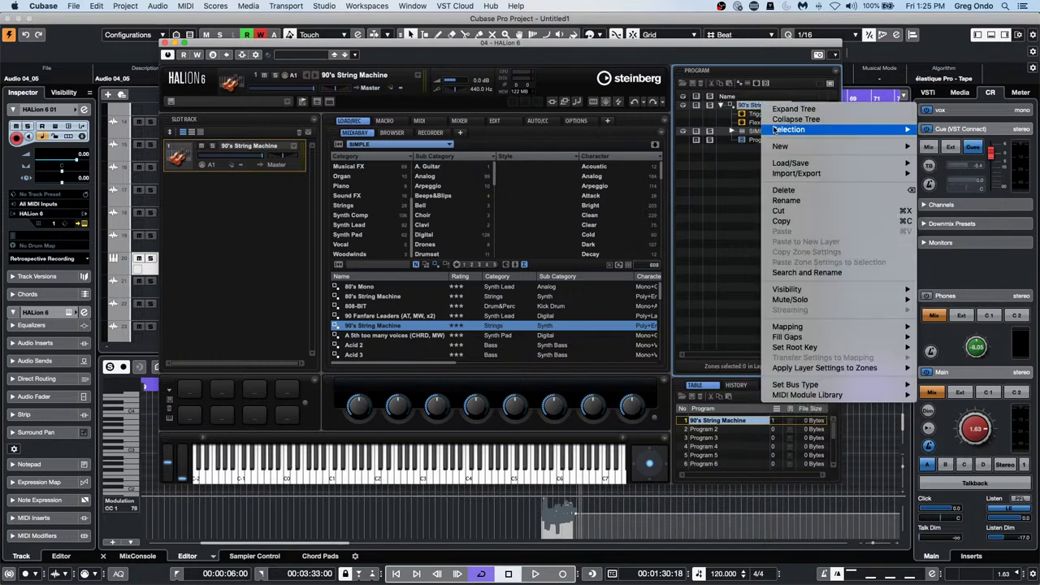
mouse_move(800, 146)
mouse_move(983, 166)
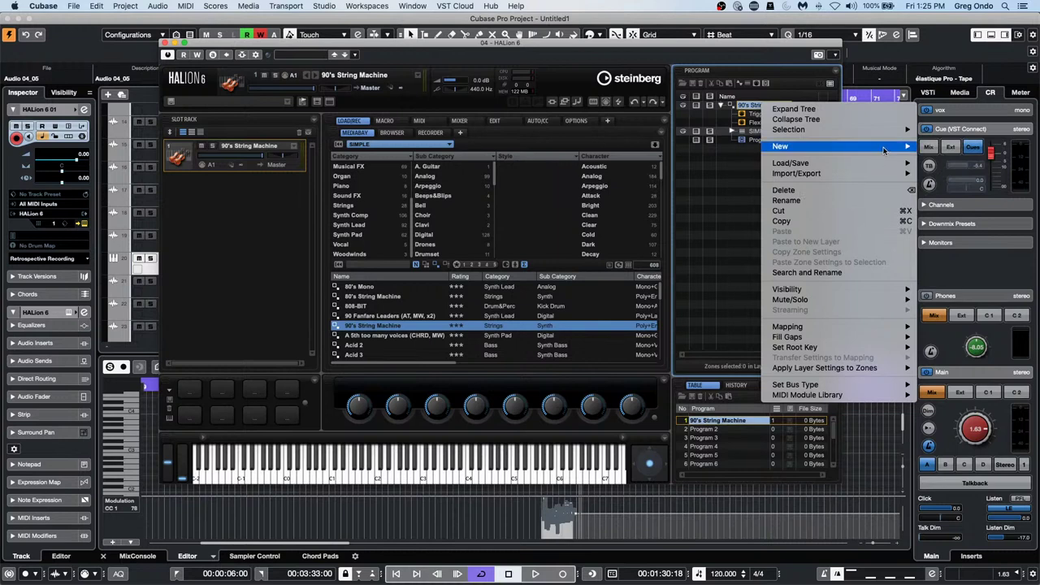
mouse_move(952, 158)
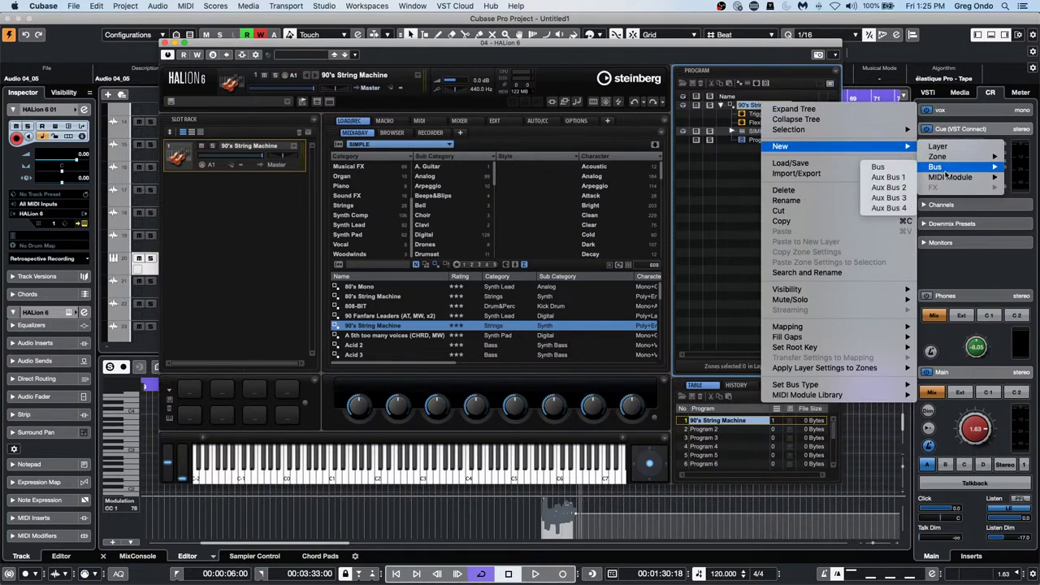
mouse_move(908, 180)
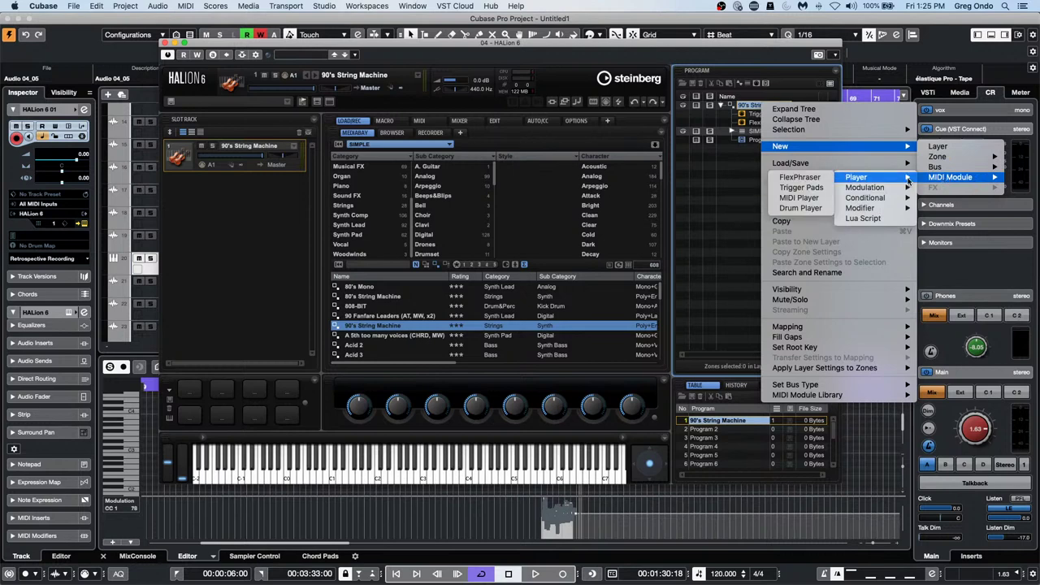
click(799, 177)
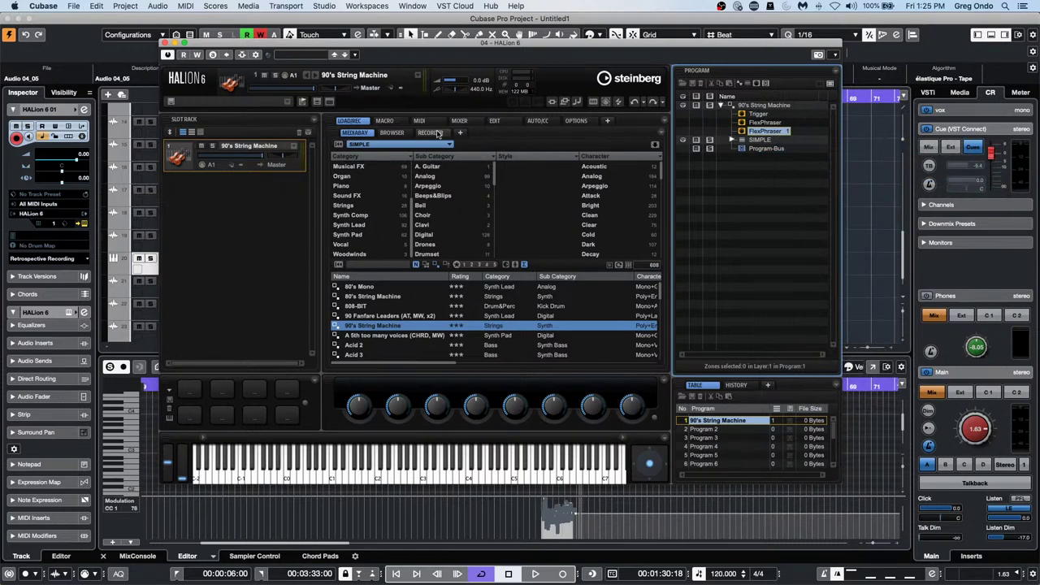
click(495, 121)
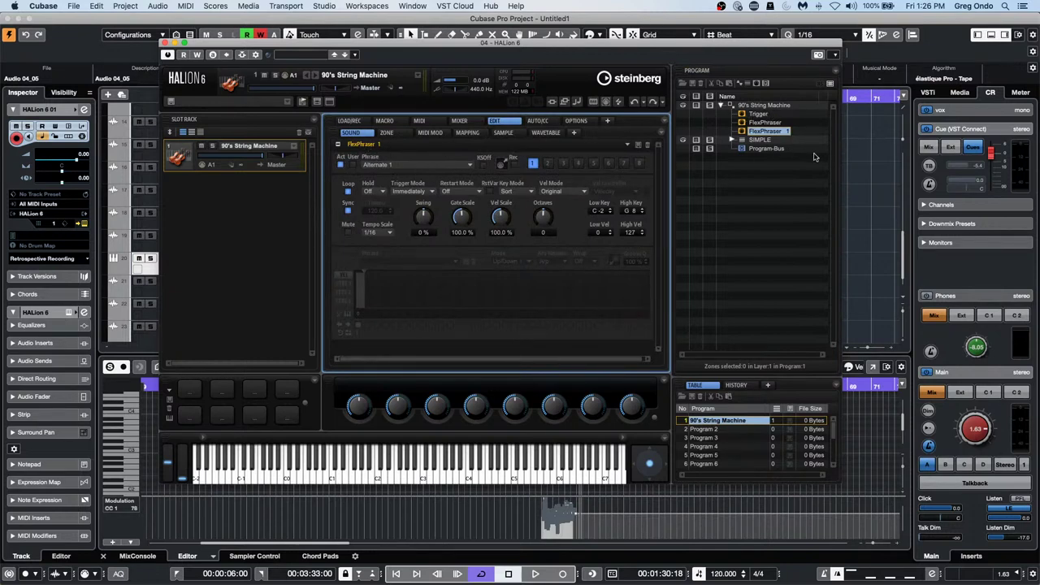
- Load the Cello 1 phrase from the General category of 08 Strings into FlexPhraser 1
click(434, 167)
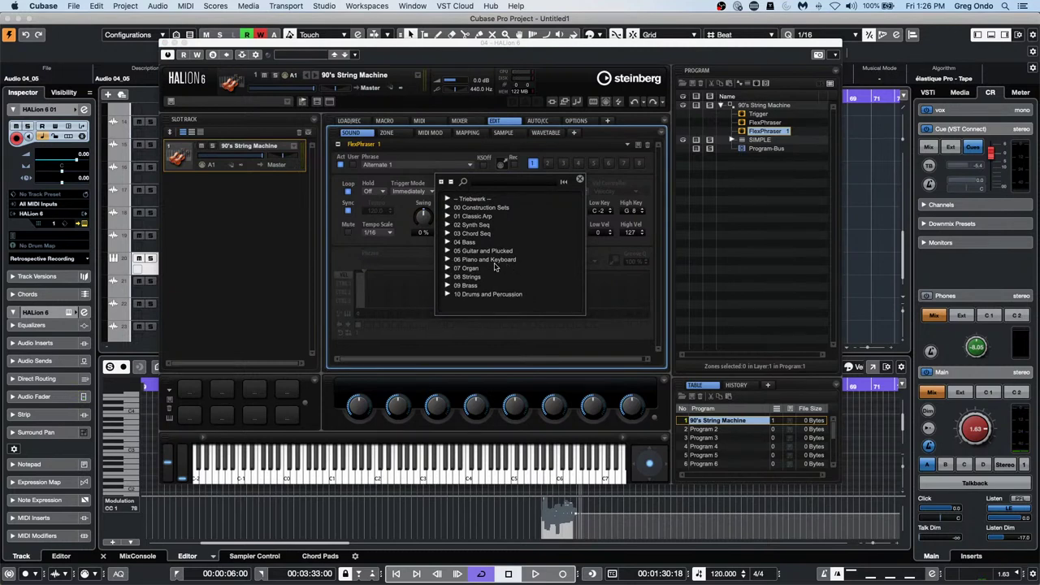
click(447, 277)
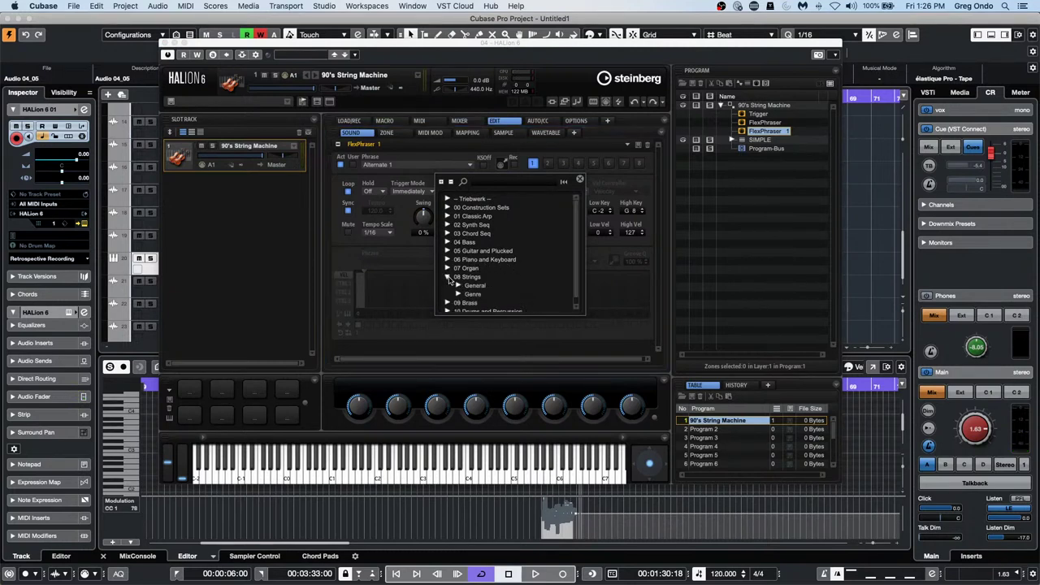
click(458, 286)
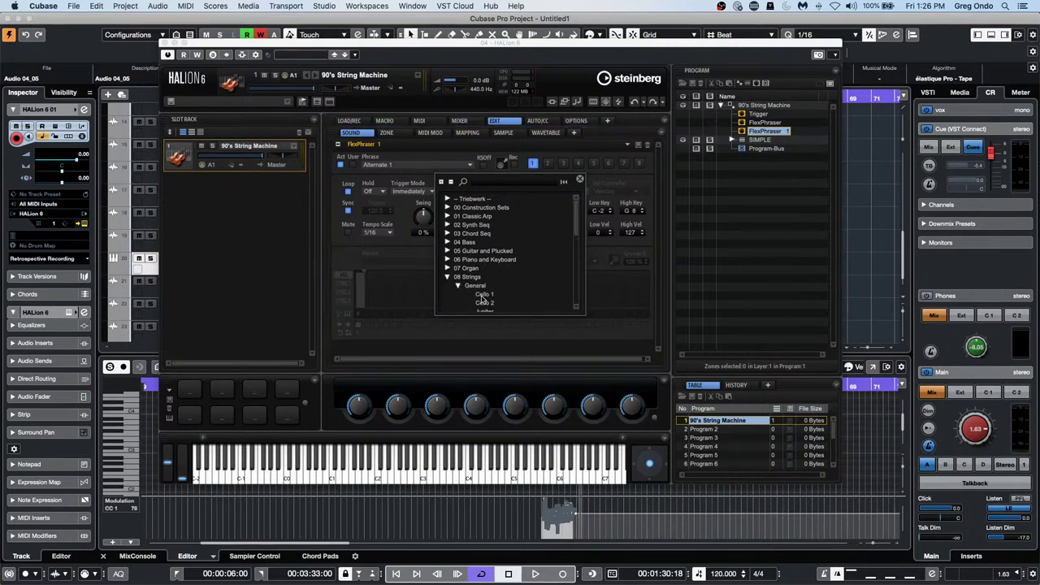
double_click(481, 295)
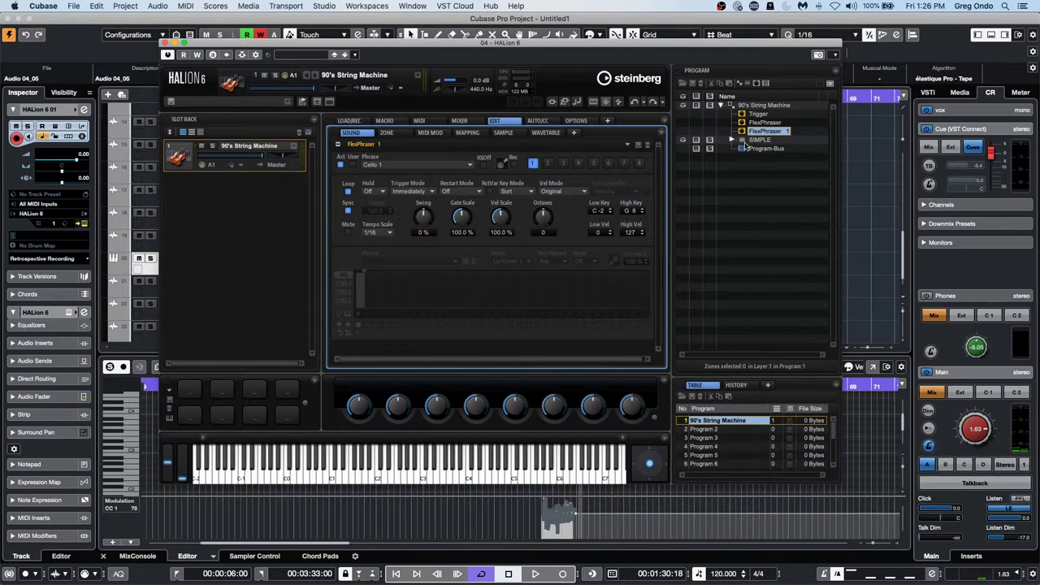
- Examine the Player, Modifier and Conditional MIDI modules that can be added to the 90's String Machine program
click(770, 106)
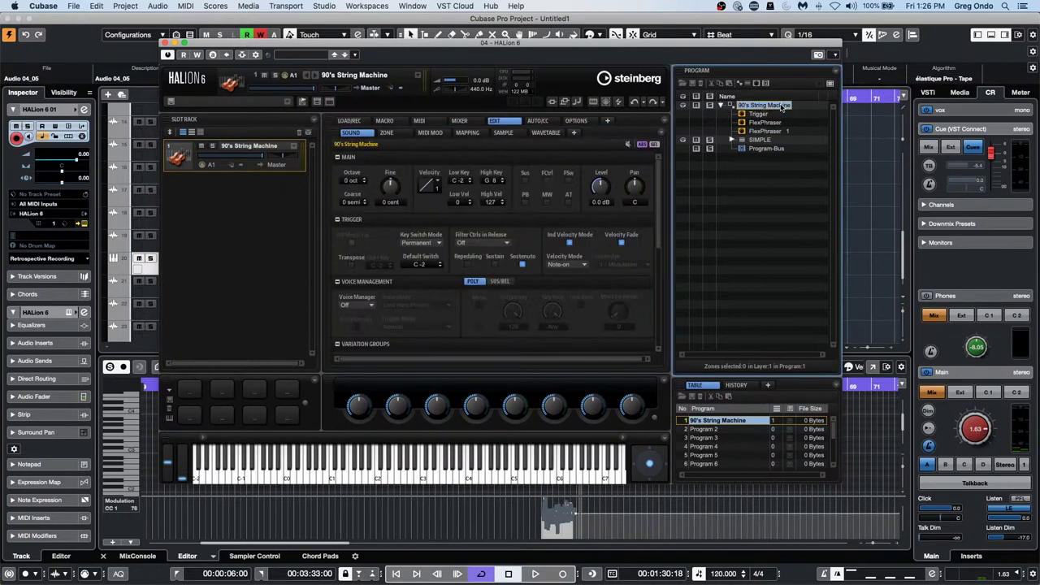
right_click(746, 107)
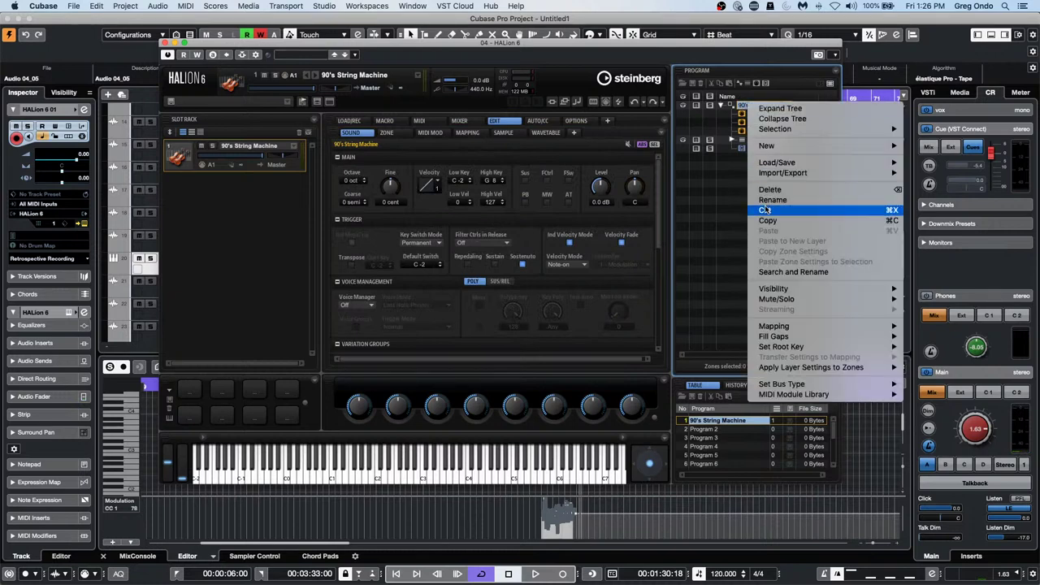
mouse_move(798, 149)
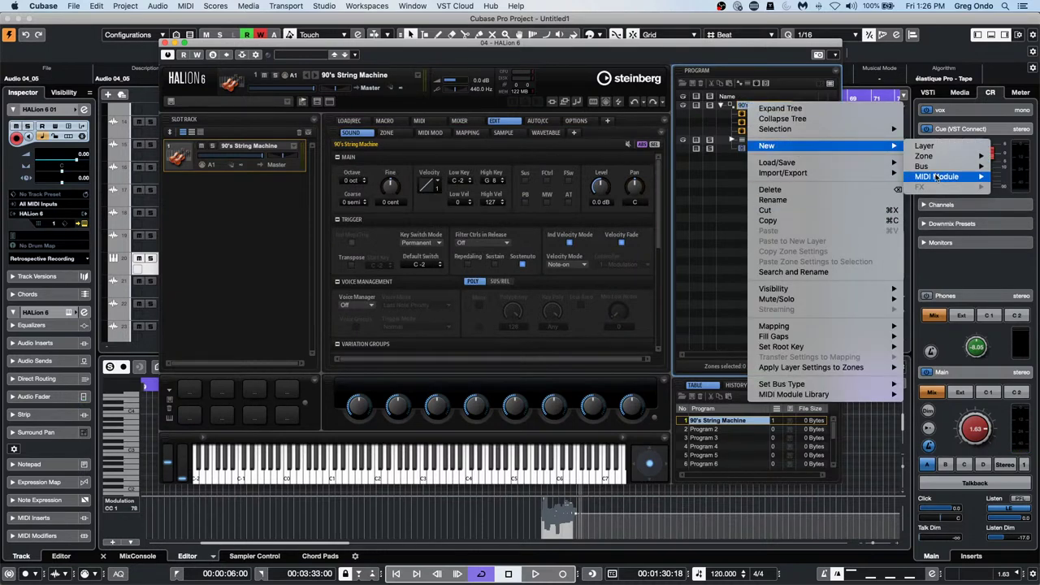
mouse_move(942, 176)
mouse_move(889, 179)
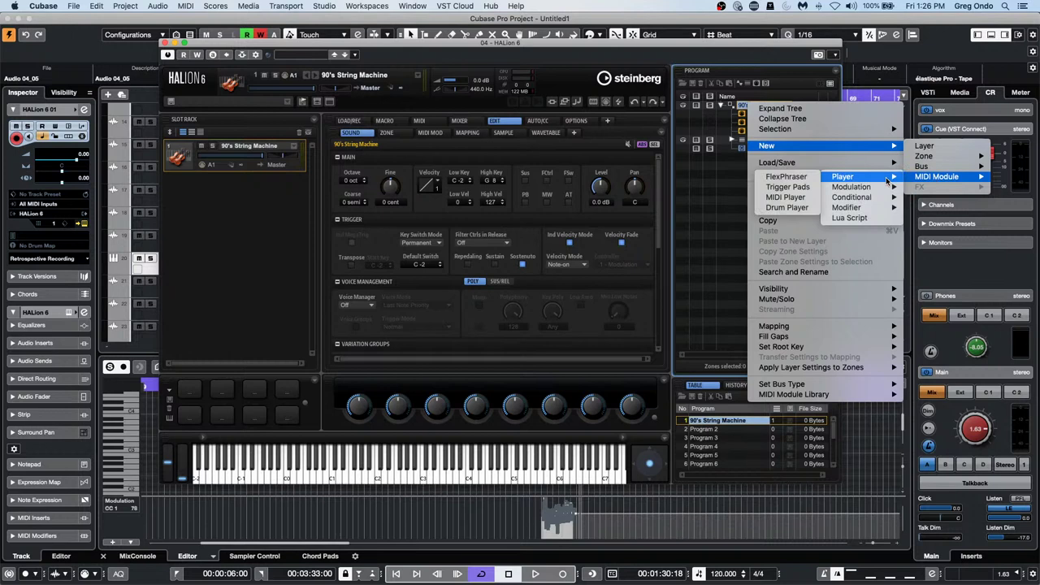
click(785, 176)
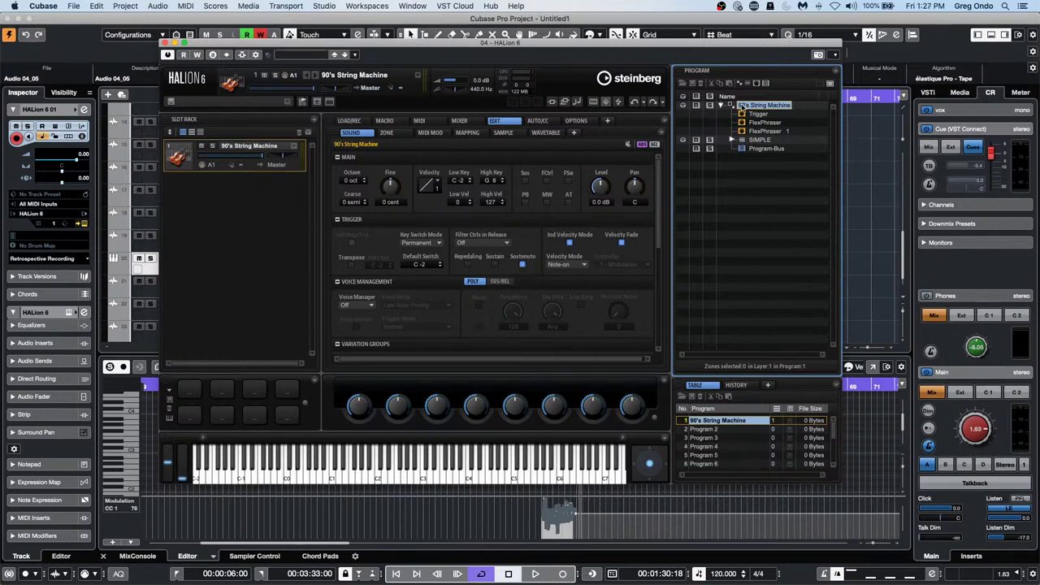
right_click(753, 106)
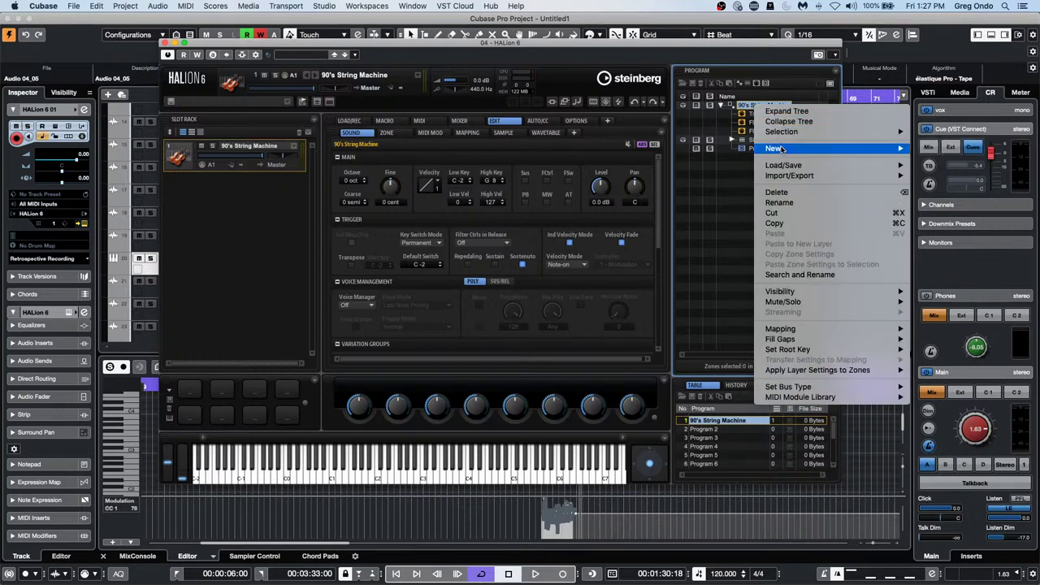
mouse_move(793, 152)
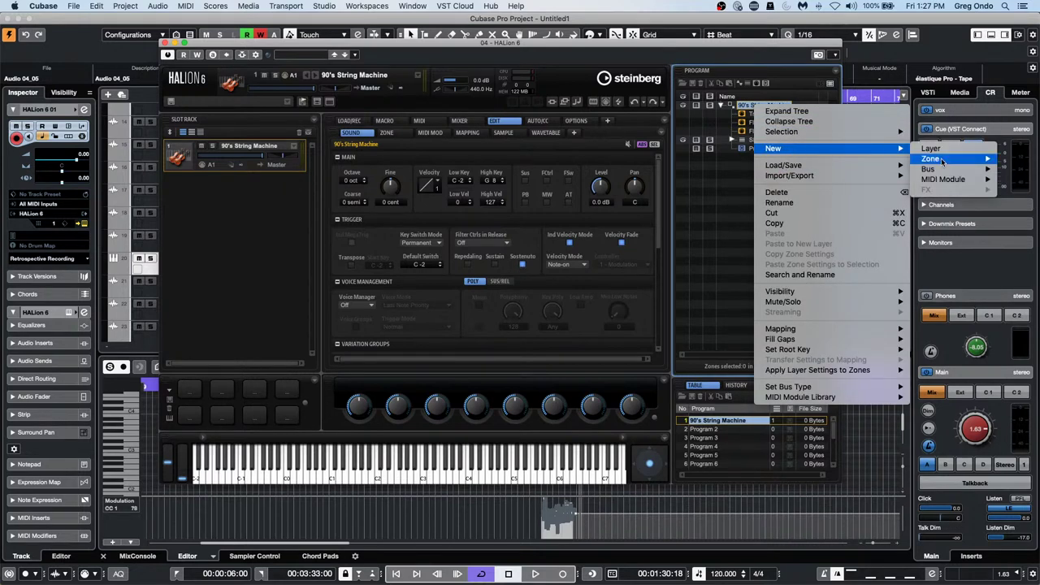
mouse_move(942, 179)
mouse_move(877, 180)
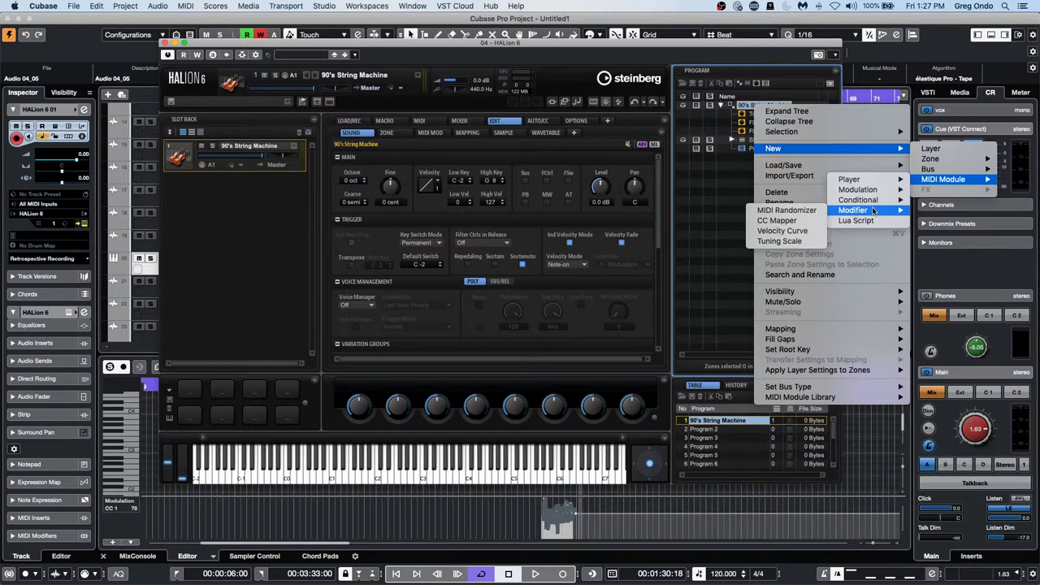
mouse_move(844, 203)
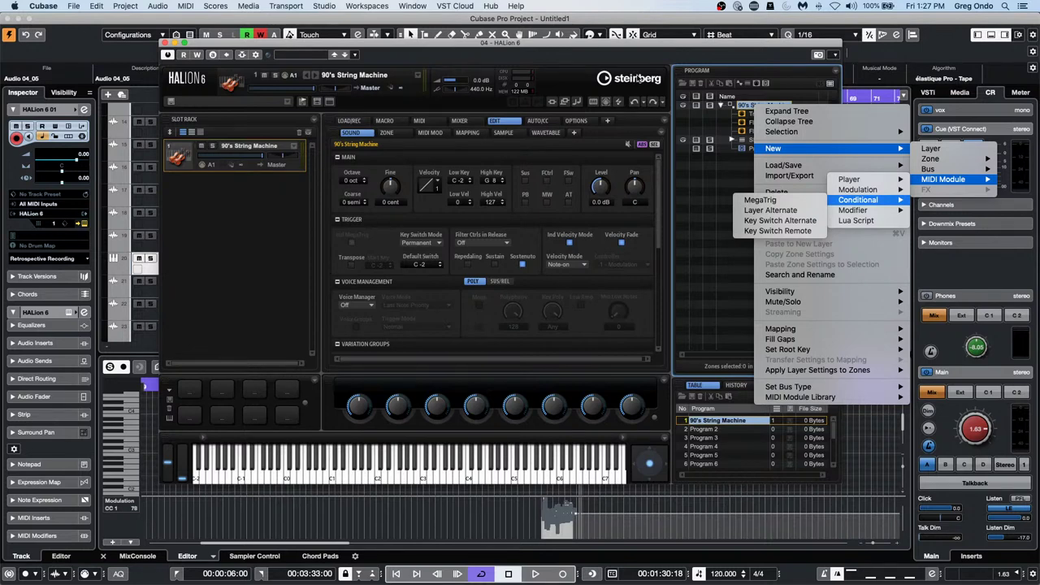
click(165, 47)
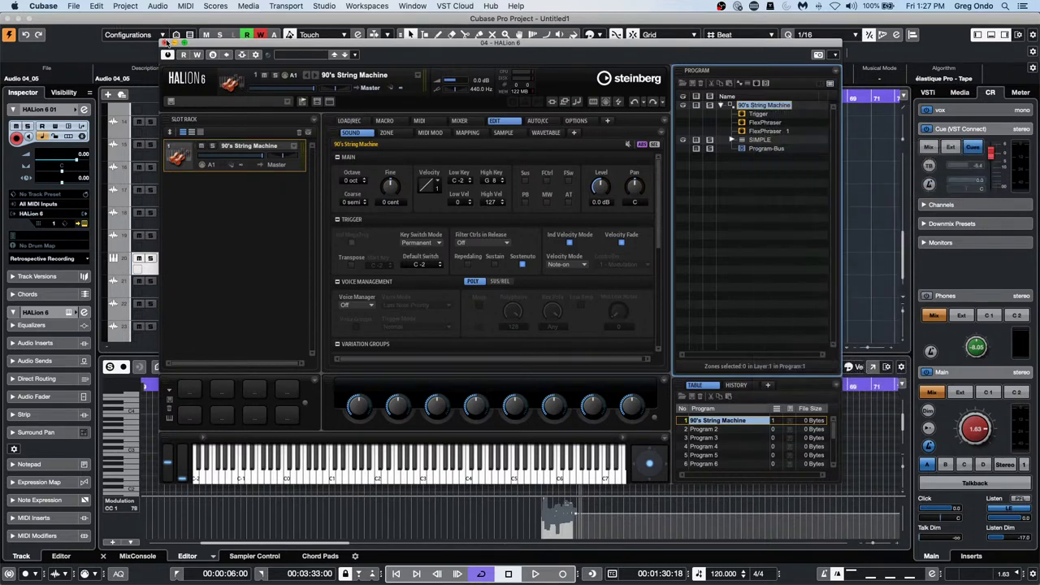
- Close the HALion 6 window, then open and activate the recent project Hit the Road go.cpr
click(165, 42)
click(58, 6)
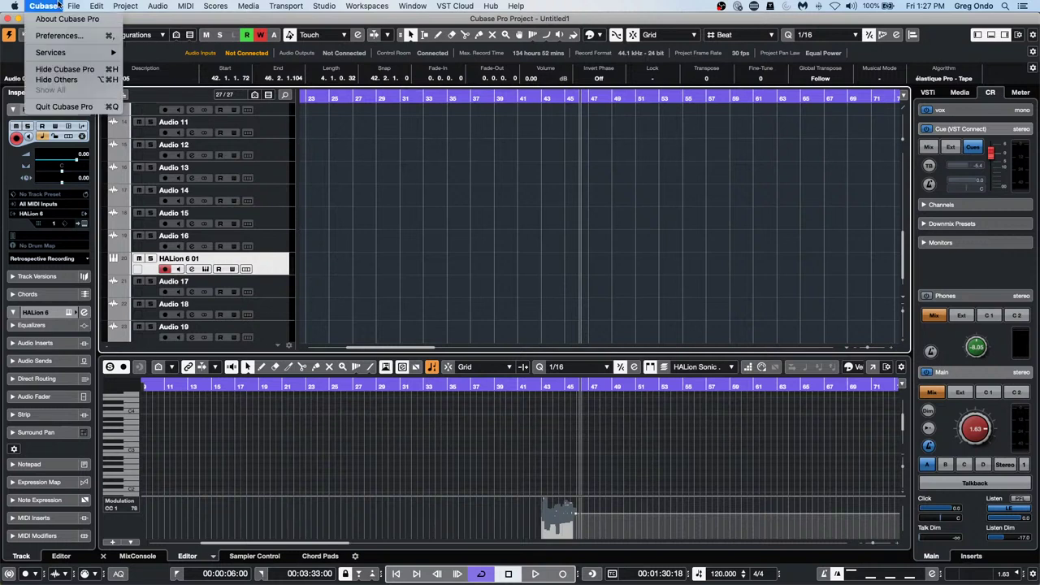
mouse_move(73, 6)
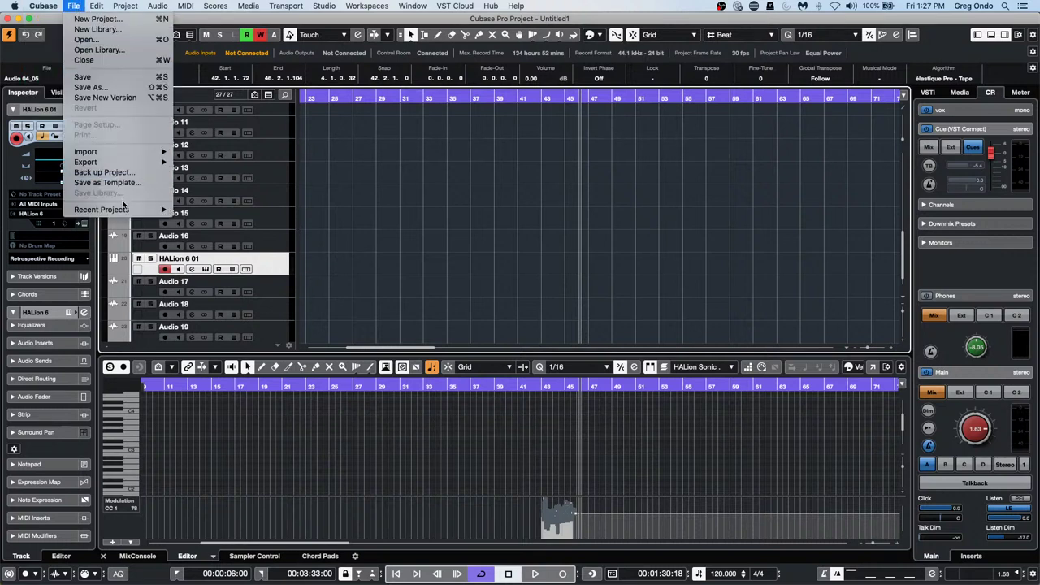
mouse_move(124, 210)
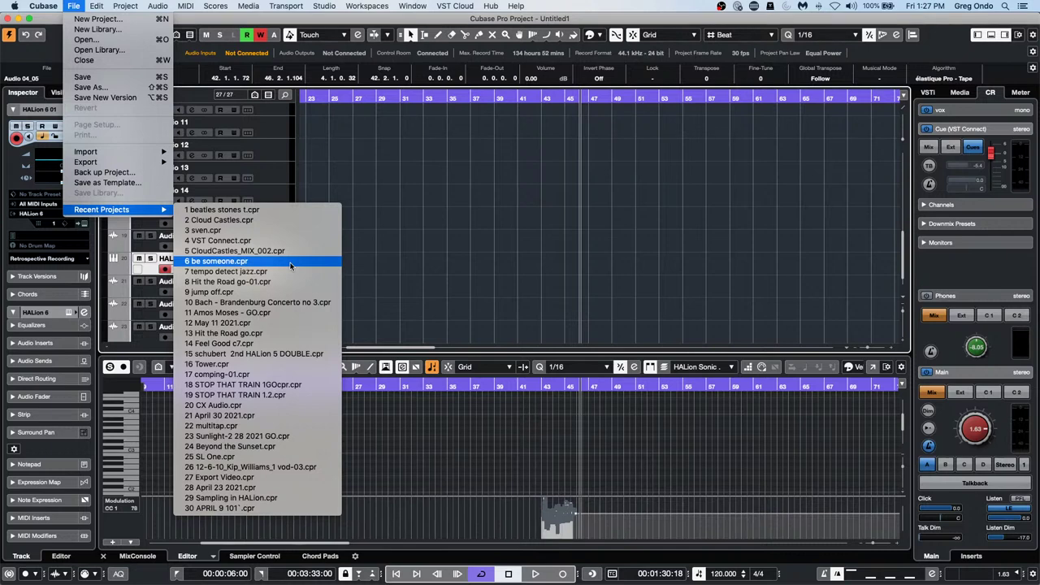
click(281, 333)
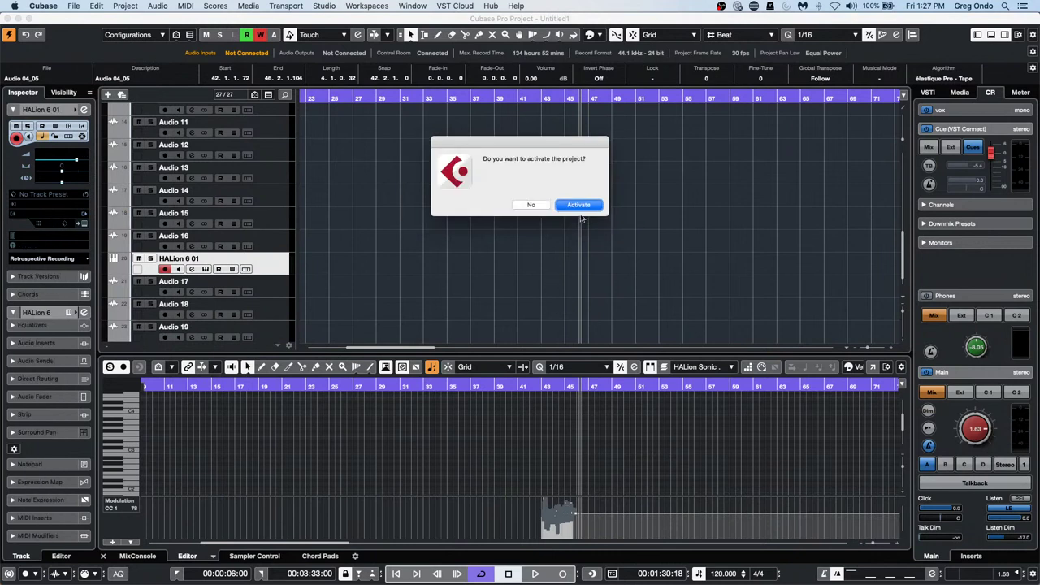
click(584, 205)
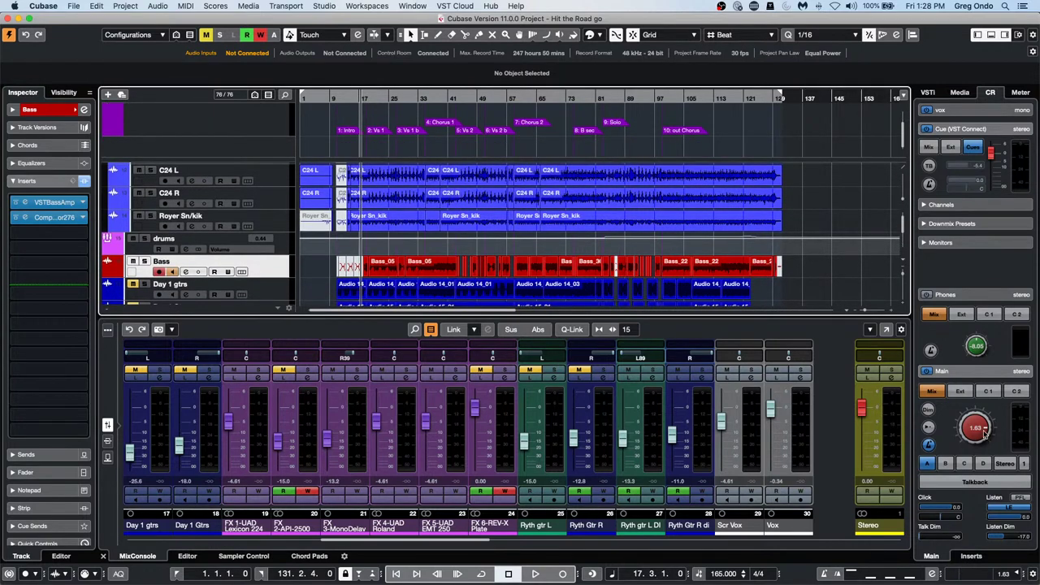
- Lower the Control Room main level to -3.69, start playback, and briefly solo the Bass channel
drag(984, 433, 977, 393)
key(space)
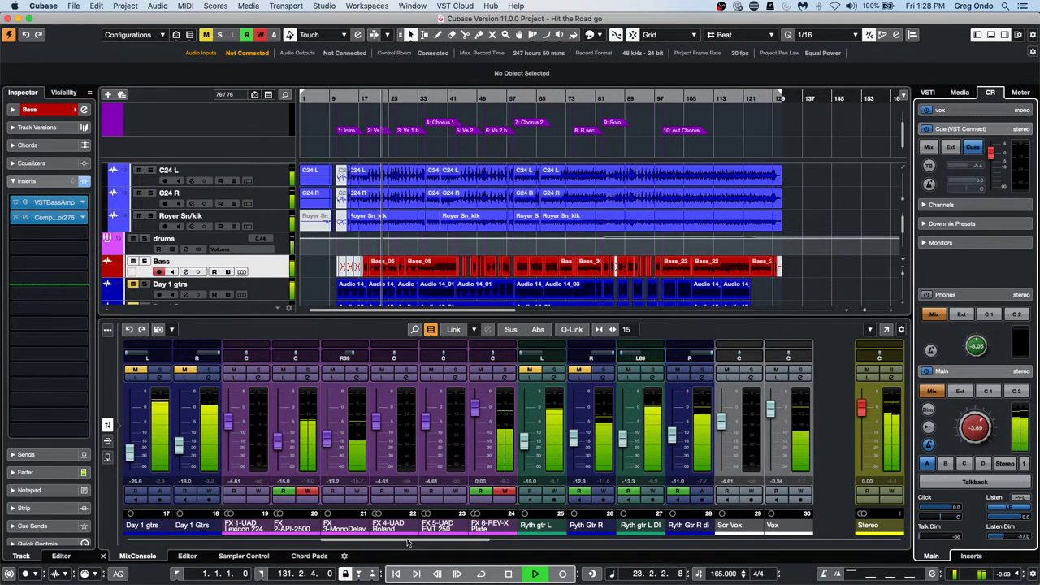
scroll(409, 542, left, 5)
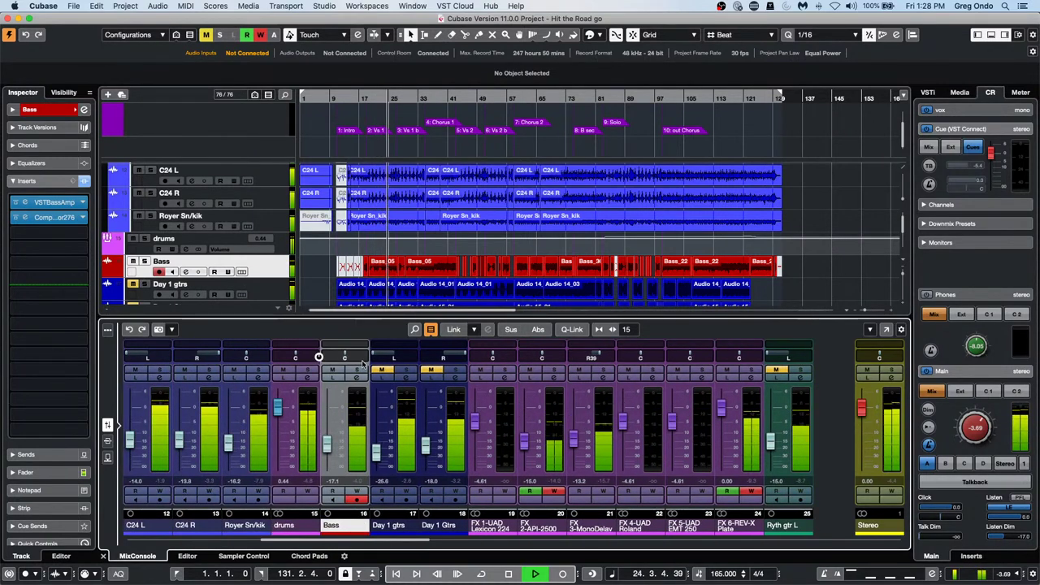
click(361, 370)
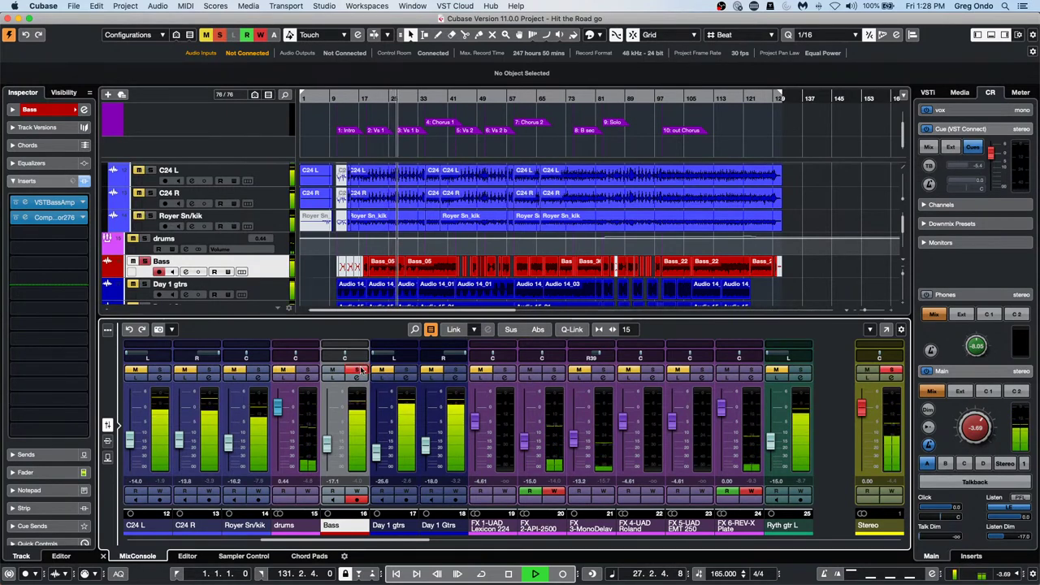
click(362, 369)
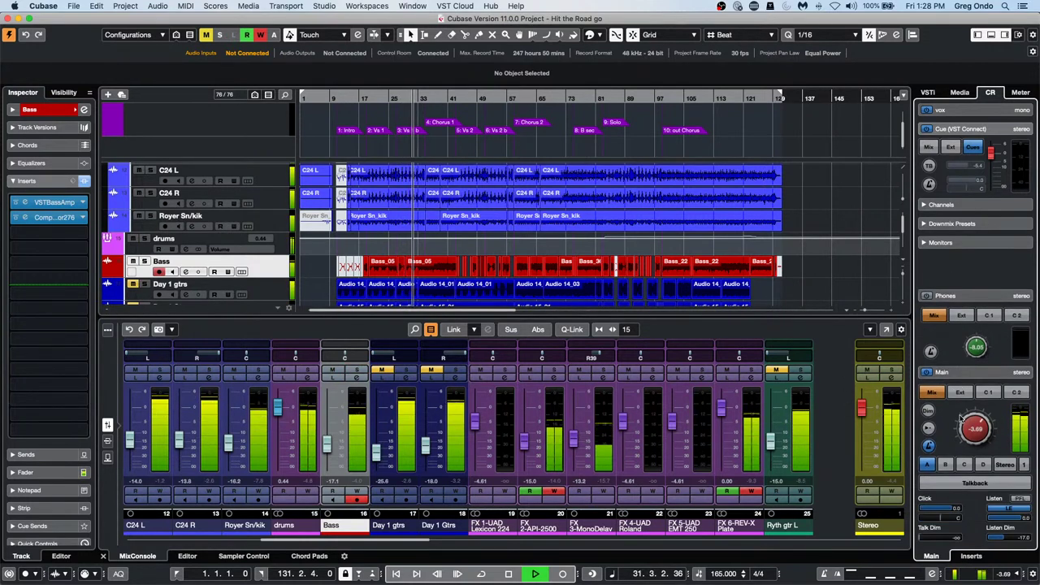
- Enable Listen on the Bass channel, lower Listen Dim to -26.8, raise it to about -9, and release Listen
click(332, 377)
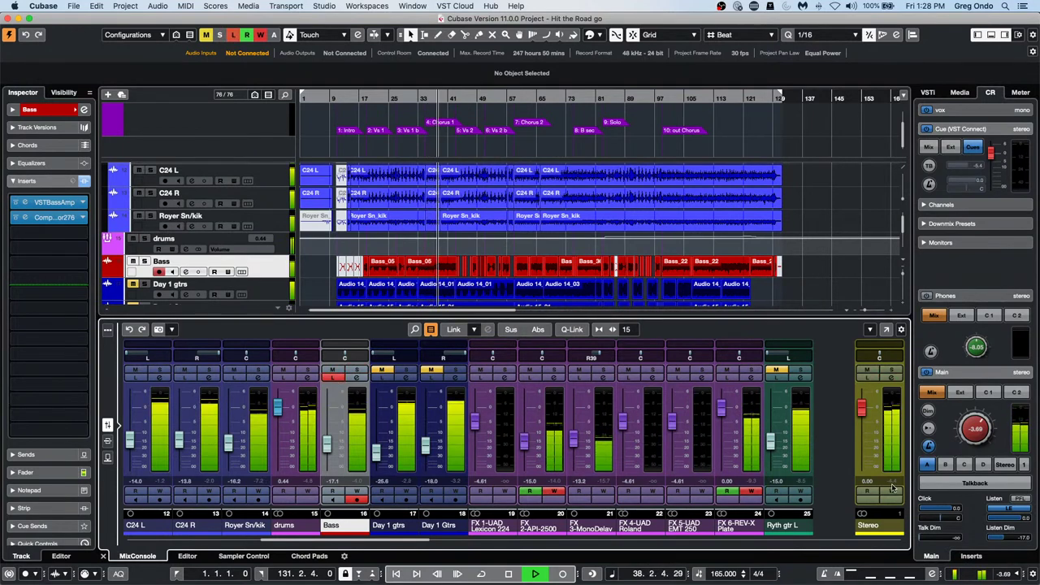
click(1020, 511)
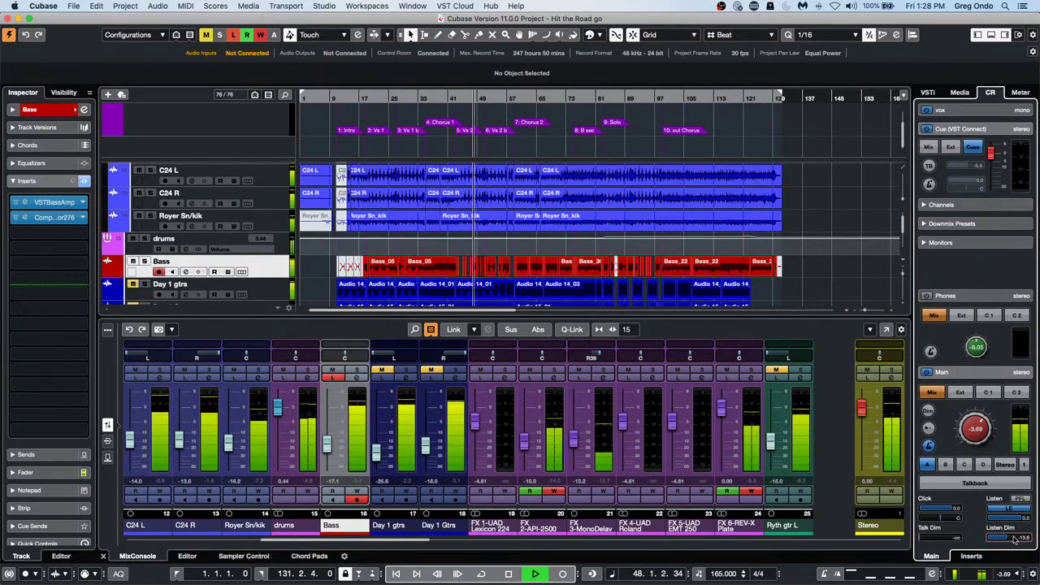
drag(1014, 540, 987, 542)
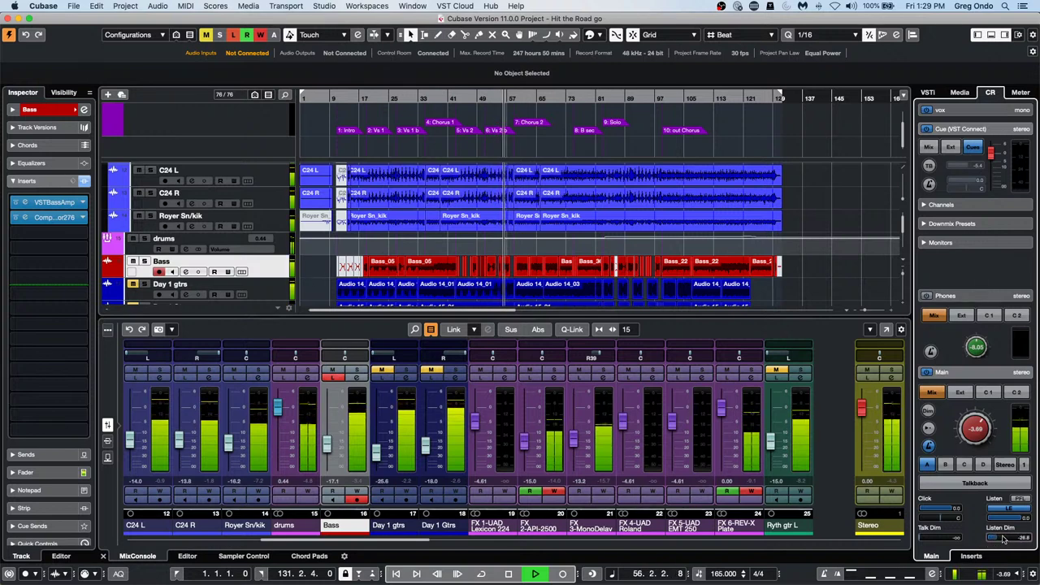
drag(1004, 539, 1027, 538)
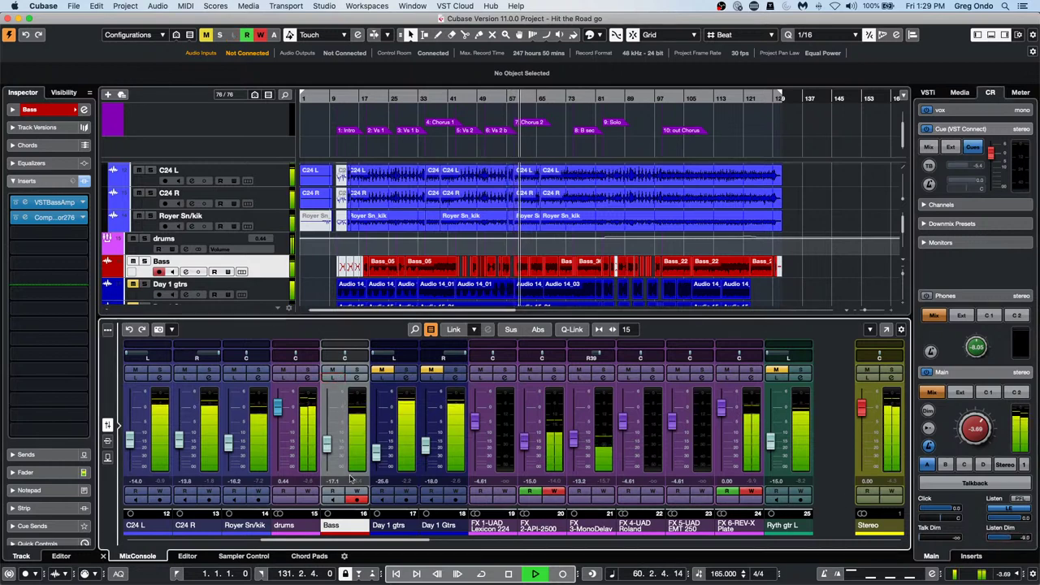
- Switch the Listen mode from PFL to AFL and toggle Listen on the Ryth Gtr R di and Ryth gtr L DI channels
drag(355, 542, 423, 542)
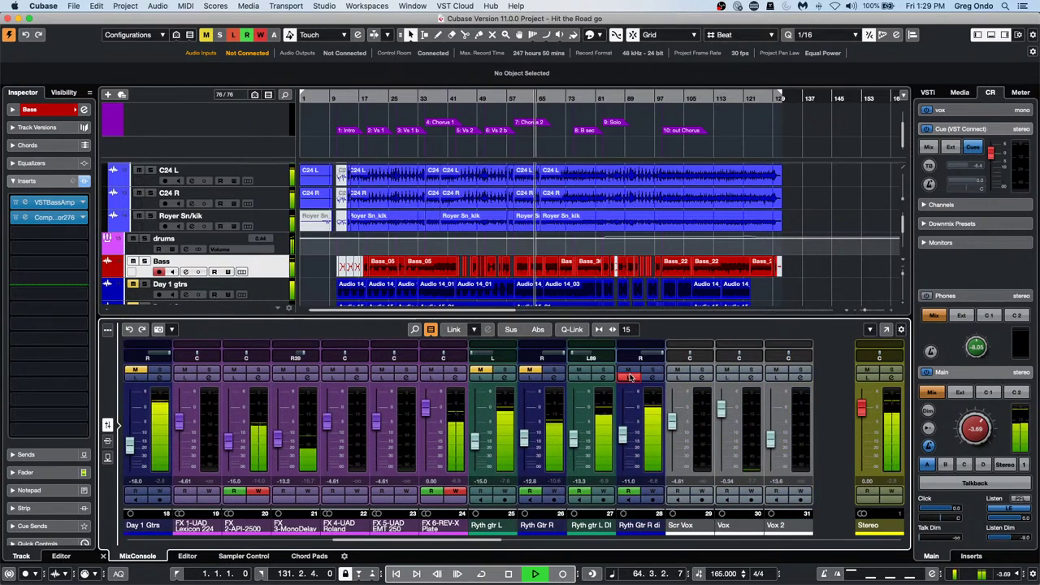
click(629, 376)
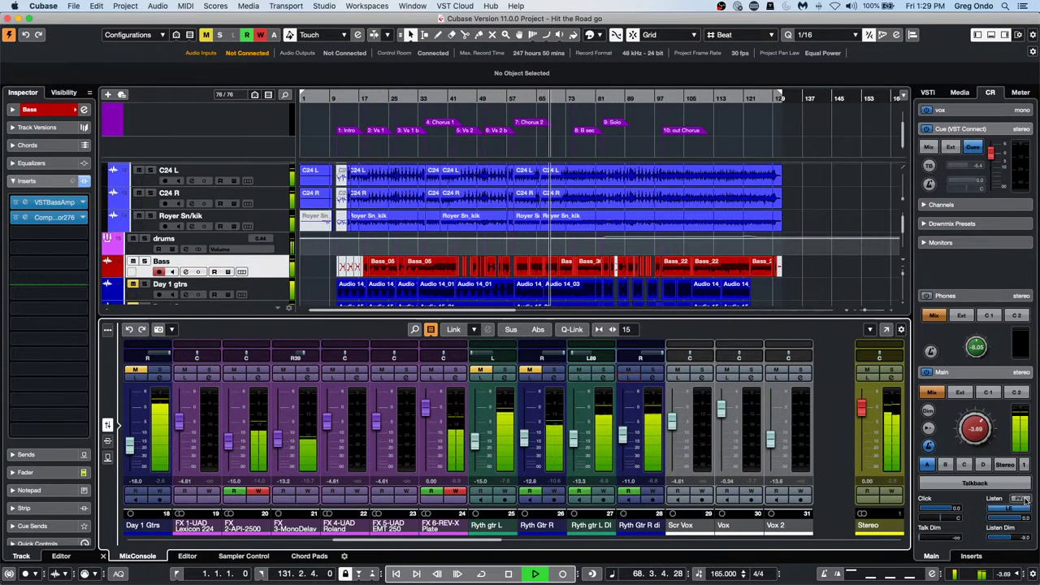
click(630, 376)
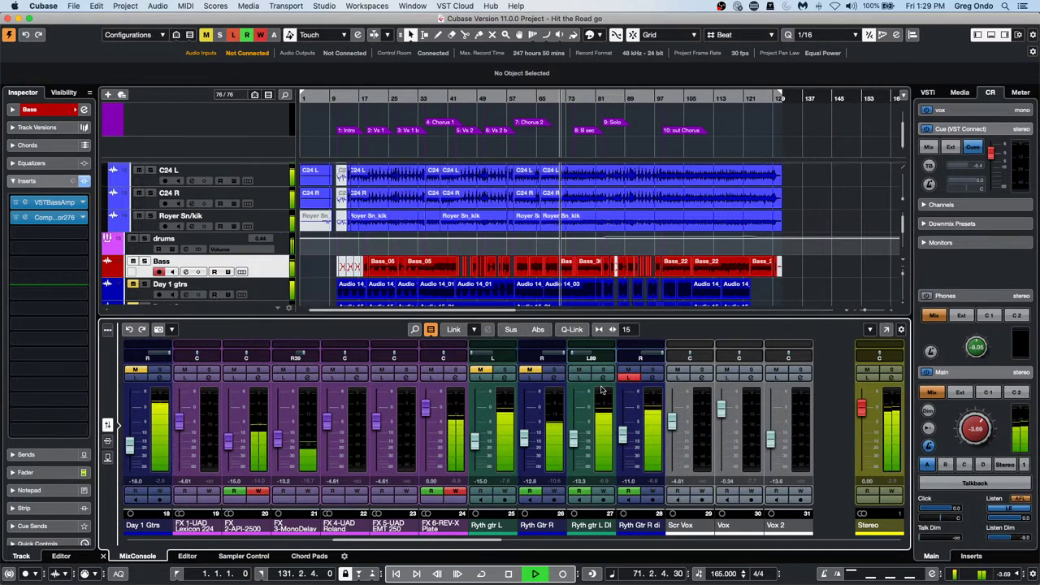
click(587, 379)
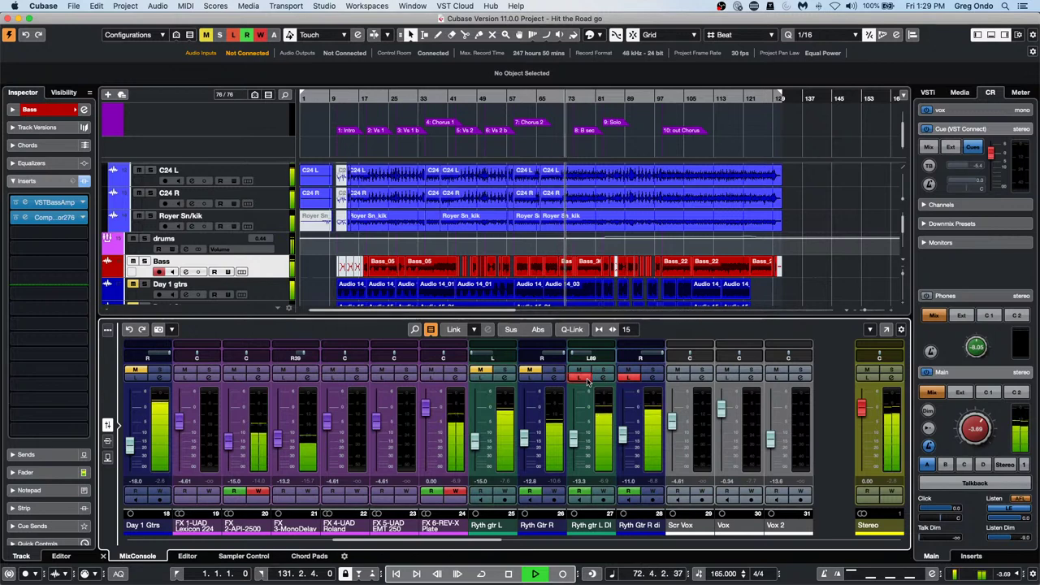
click(625, 378)
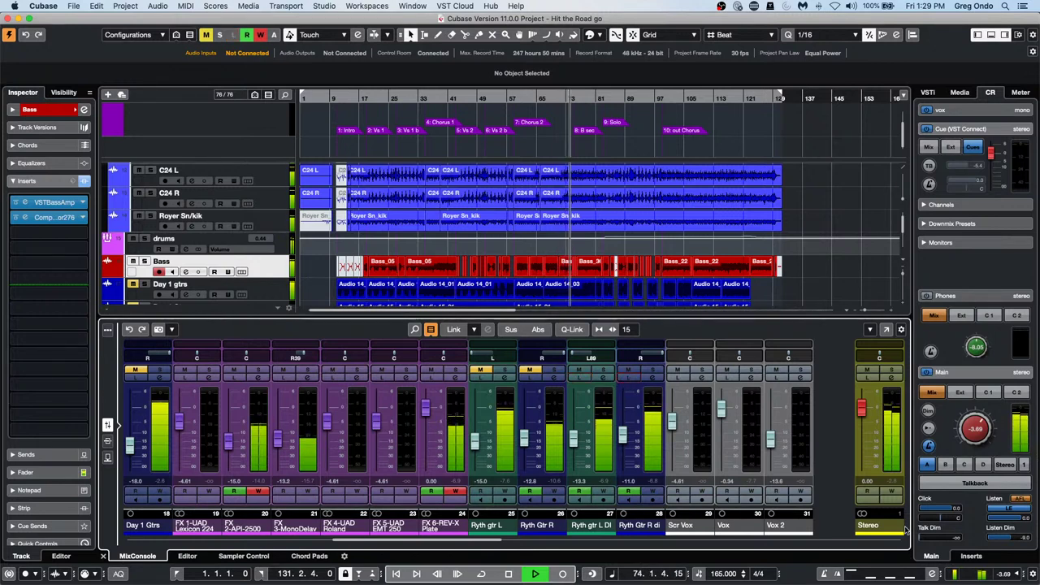
- Briefly solo Ryth Gtr R di, set Listen Dim to its minimum, and enable Listen on Ryth gtr L DI
click(655, 370)
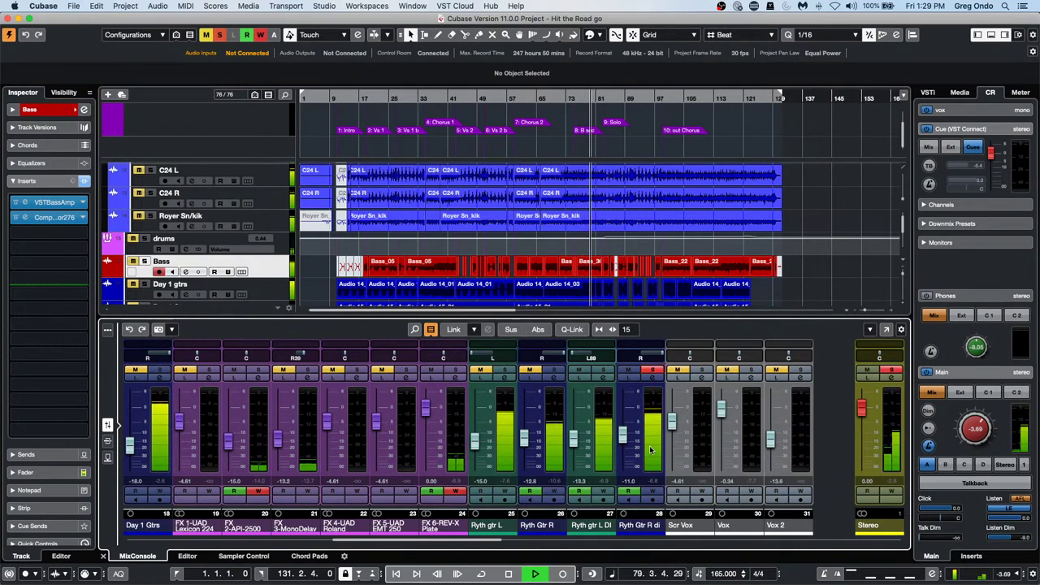
click(652, 371)
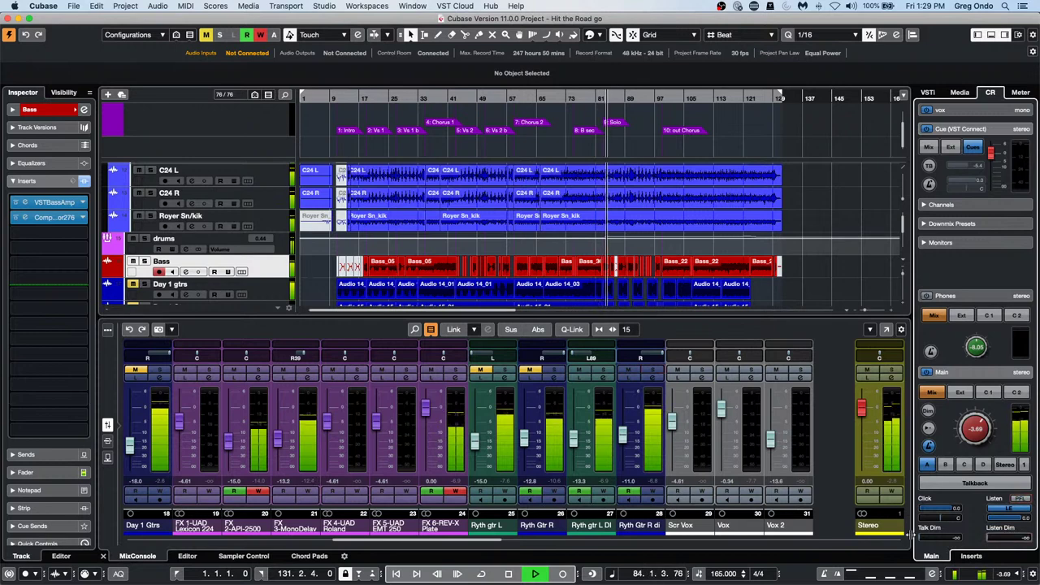
click(577, 376)
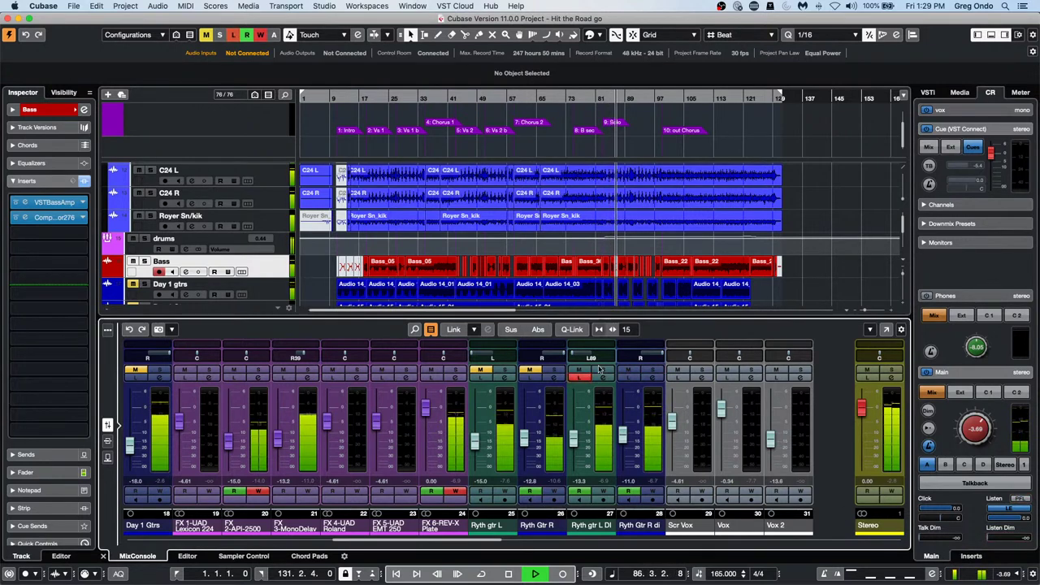
- Set the Control Room Listen mode to AFL, enable Listen on Ryth Gtr R di, and raise Listen Dim to -19.9
click(1021, 499)
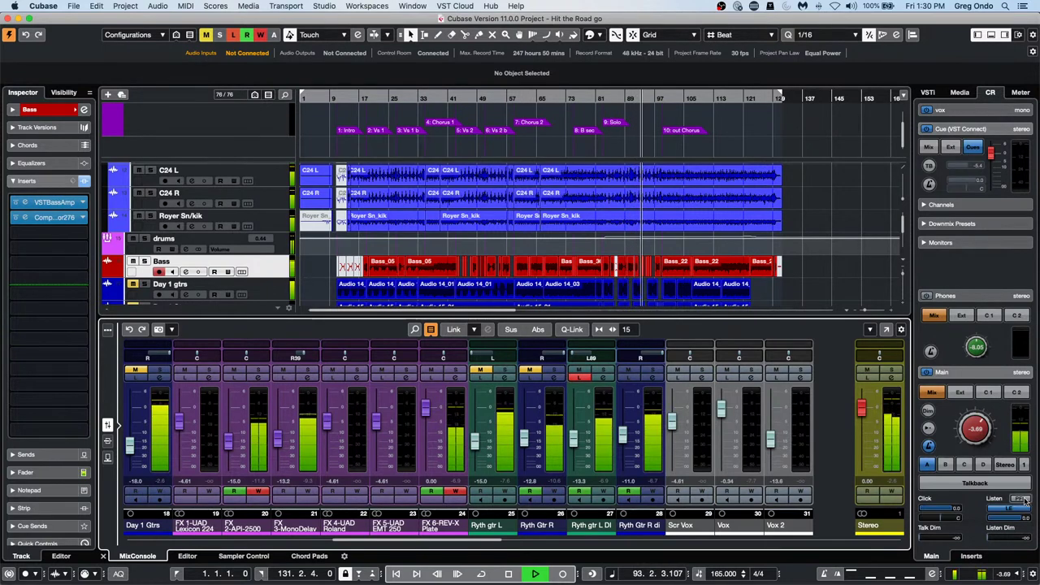
click(636, 380)
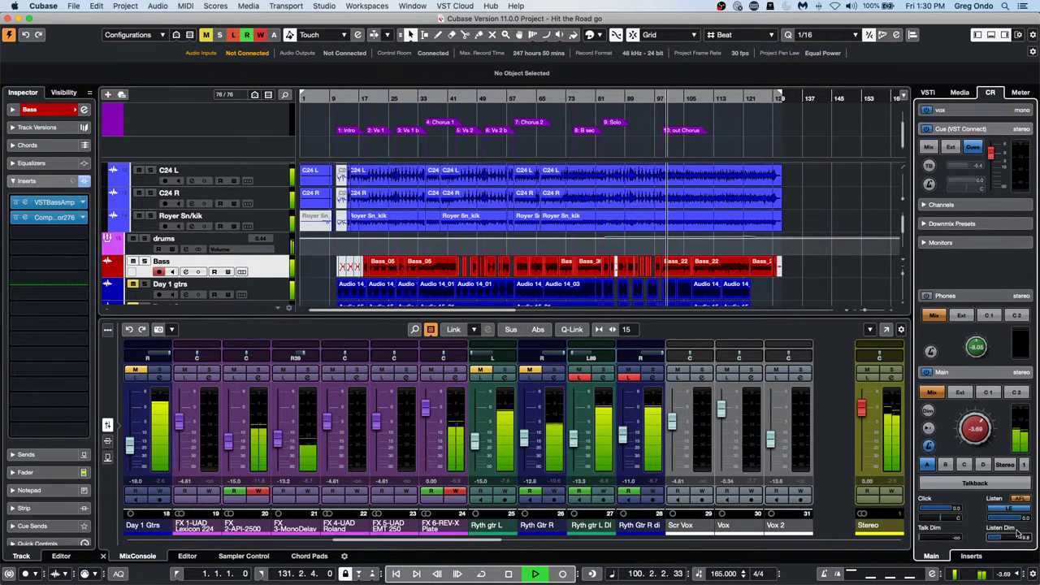
click(1020, 501)
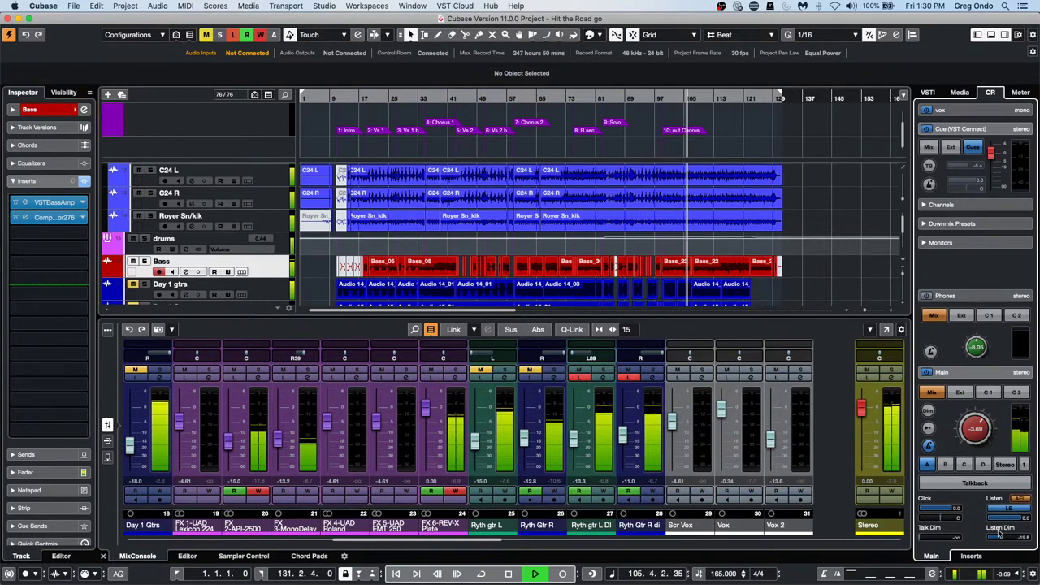
- Release Listen on the rhythm guitar DI channels and briefly solo Ryth Gtr R di for comparison
click(629, 378)
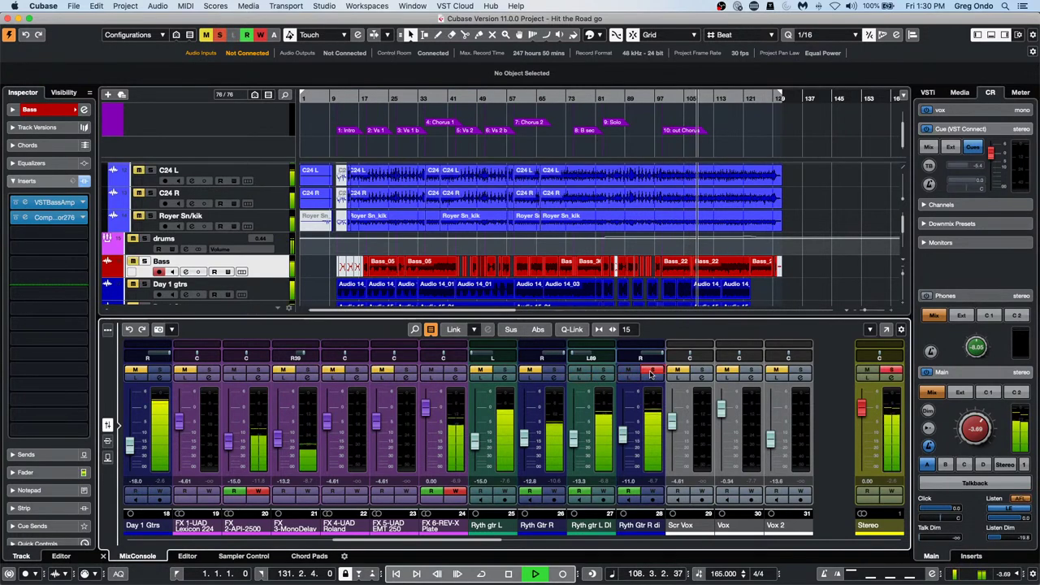
click(605, 371)
click(605, 371)
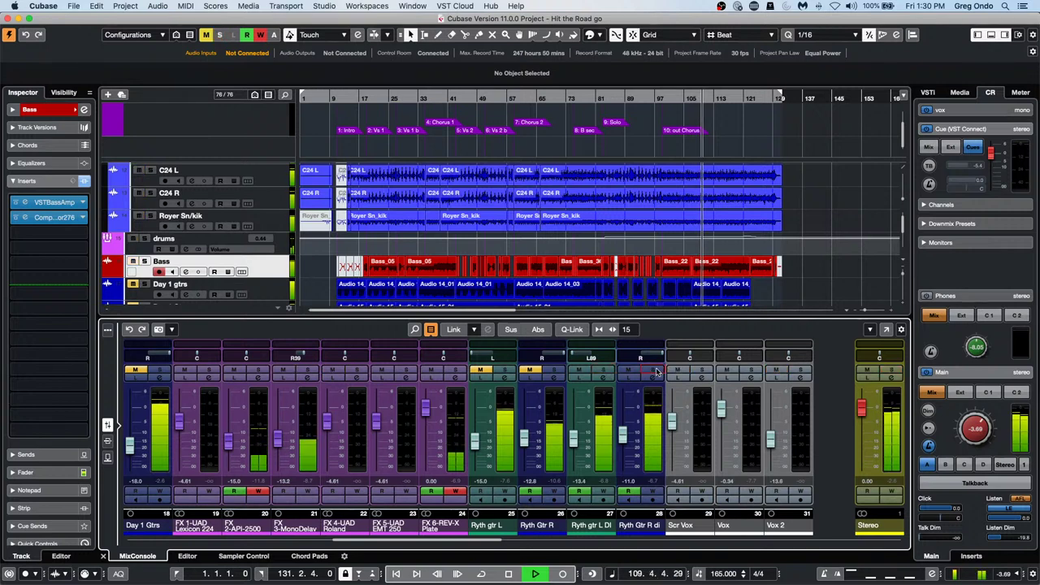
- Enable Listen on both rhythm guitar DI channels, lower Listen Dim to -25.8, raise it to -12.4, and release Listen
click(581, 378)
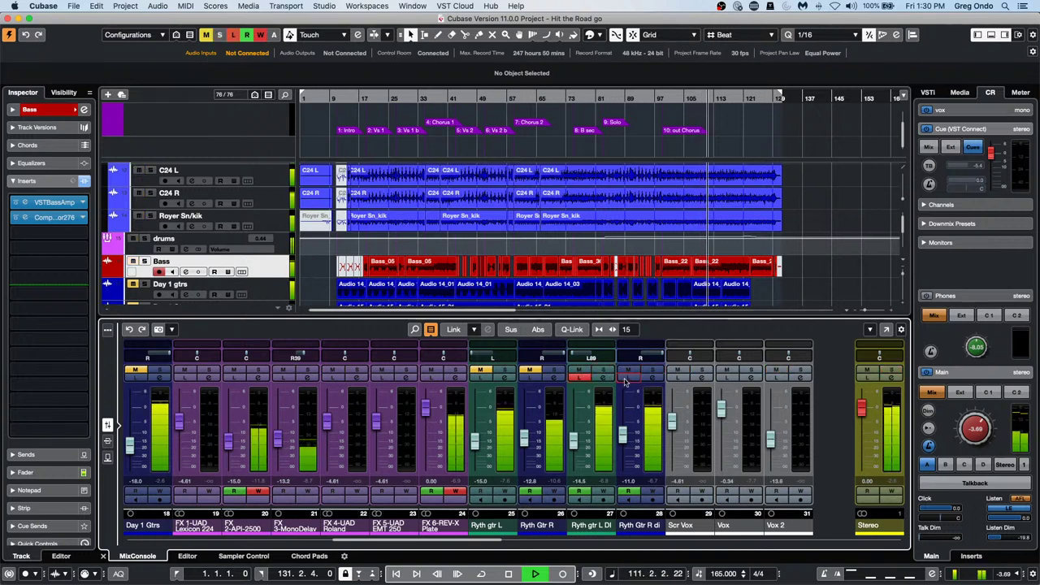
drag(1024, 538, 993, 541)
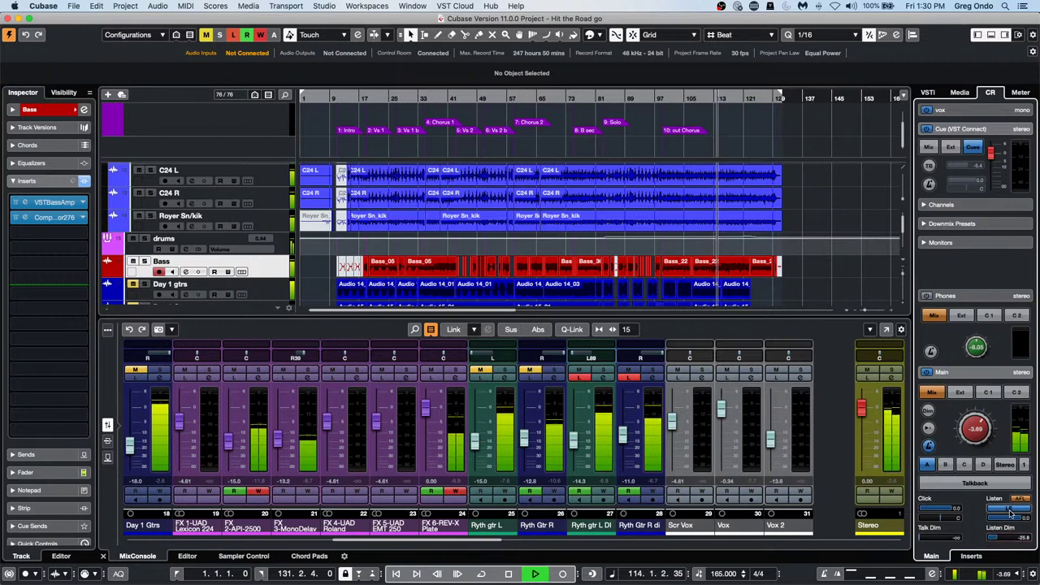
click(996, 539)
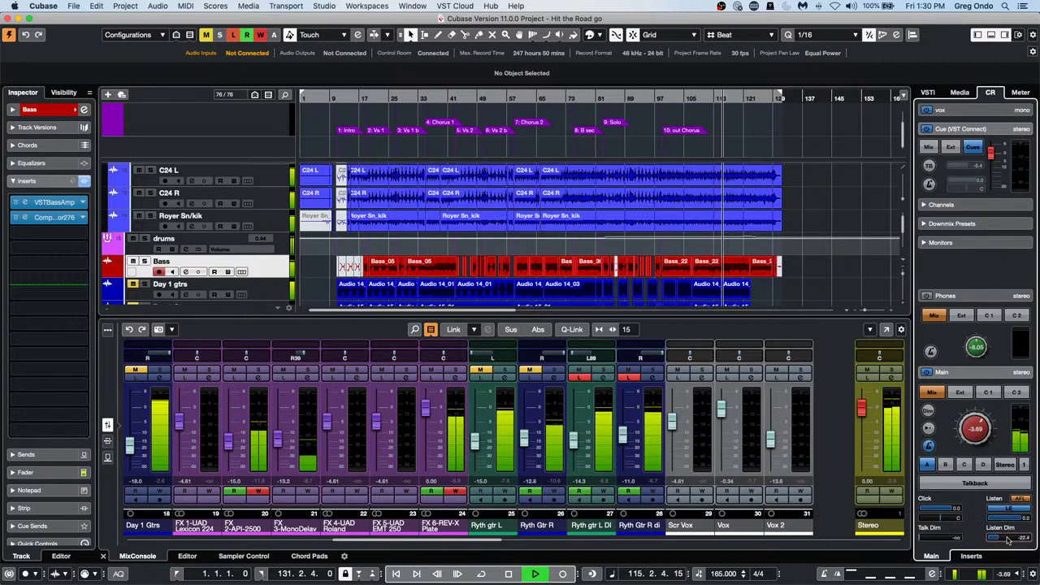
click(1022, 499)
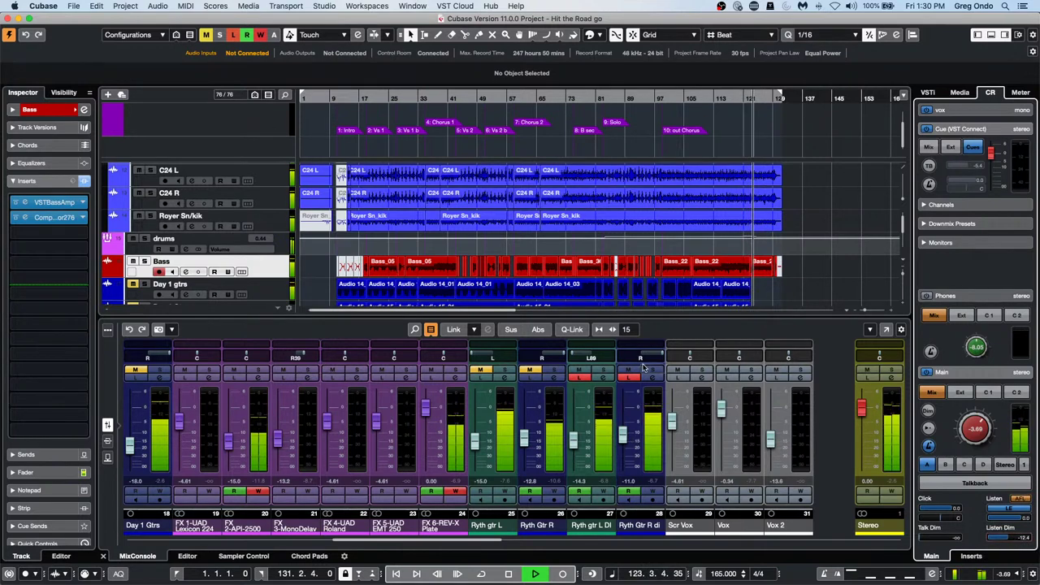
click(629, 378)
click(579, 379)
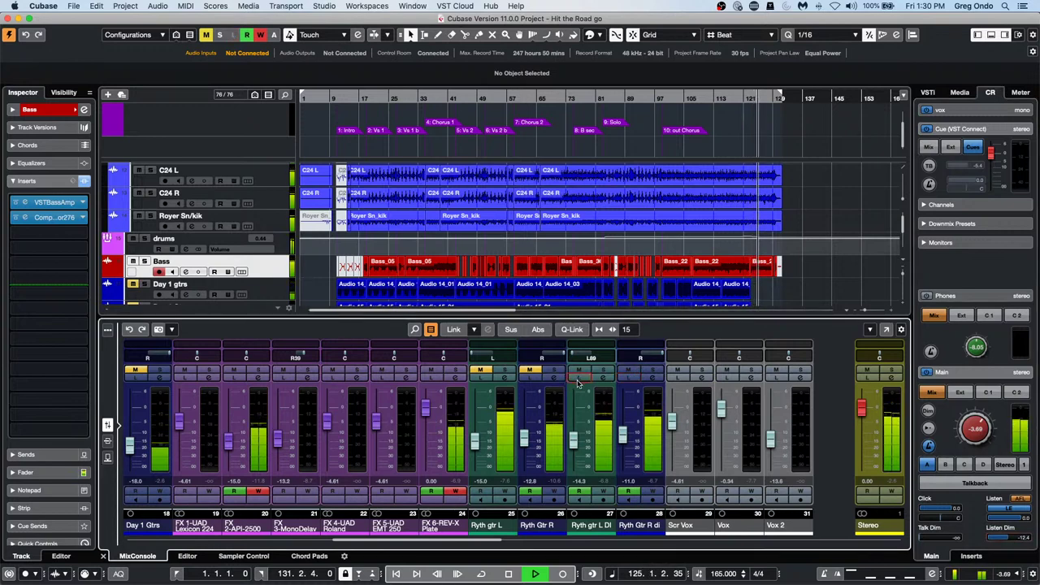
- Move playback back to near the last chorus and enable Listen on the two linked Bgv channels 41 and 42
drag(460, 541, 596, 549)
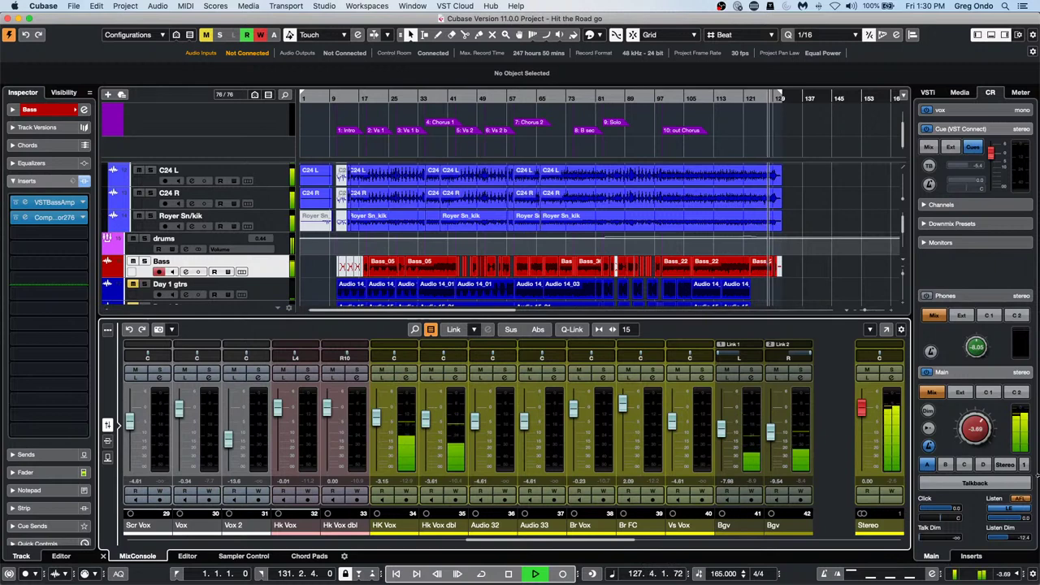
click(722, 97)
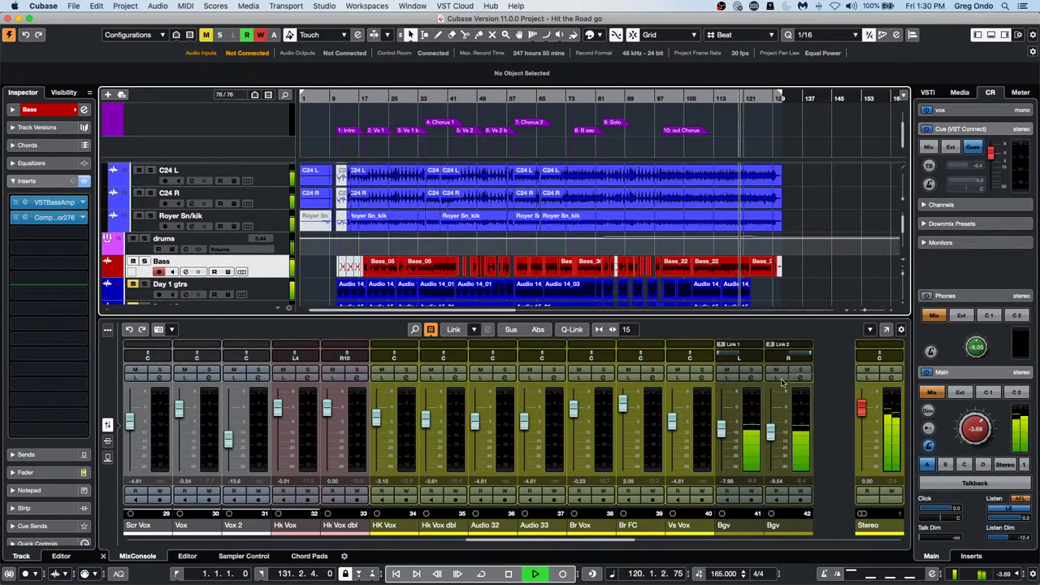
click(726, 376)
click(776, 378)
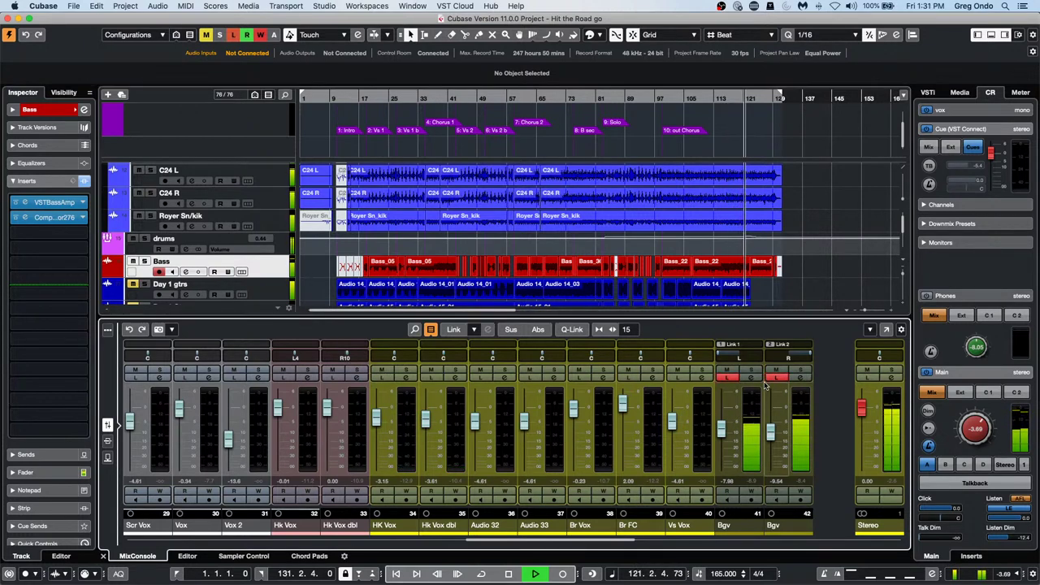
- Set Listen Dim to -21.0 and the Control Room main level to 4.51, release Listen on both Bgv channels, and stop playback
click(990, 539)
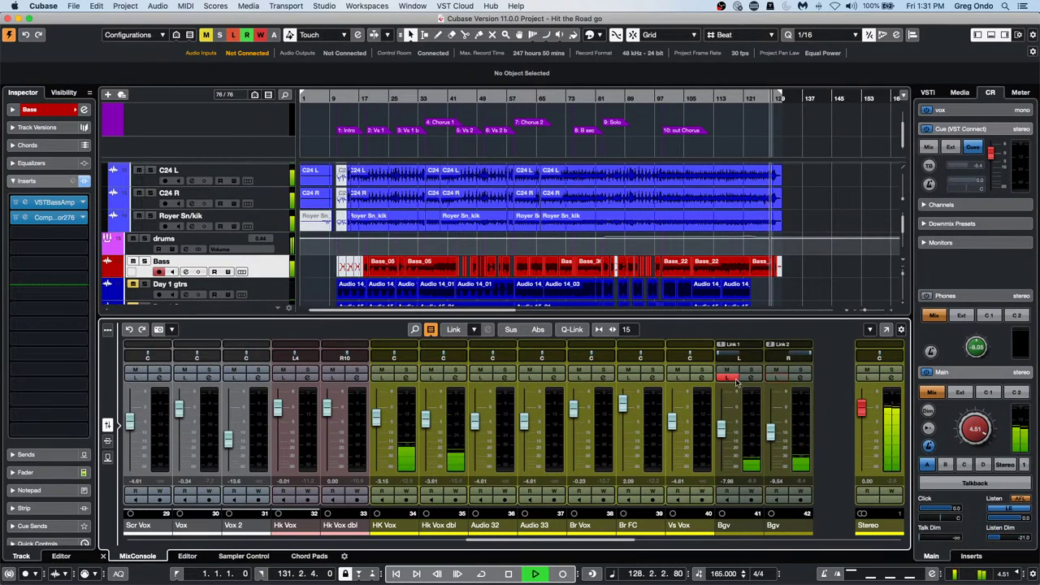
click(776, 377)
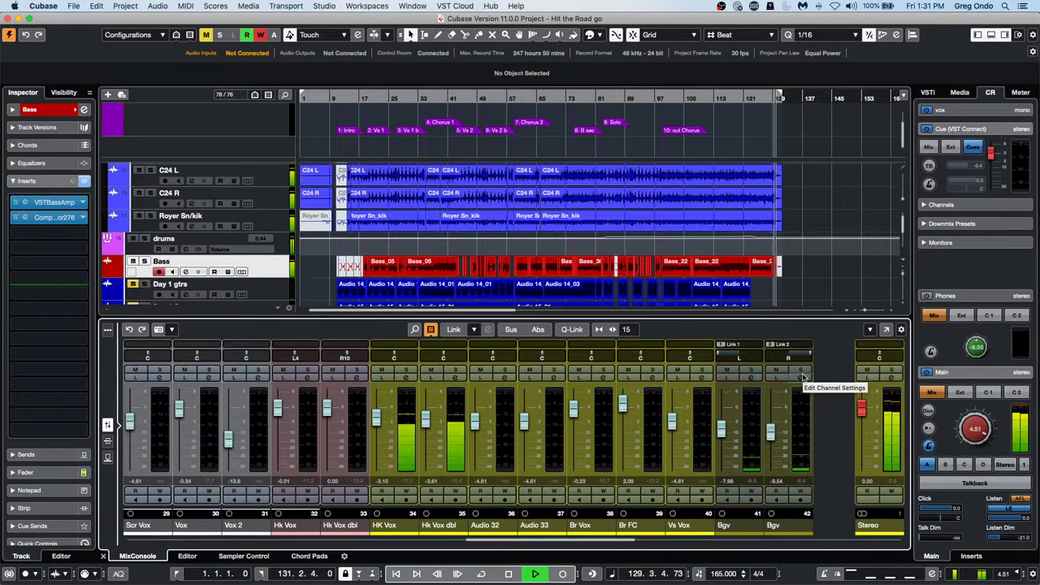
key(space)
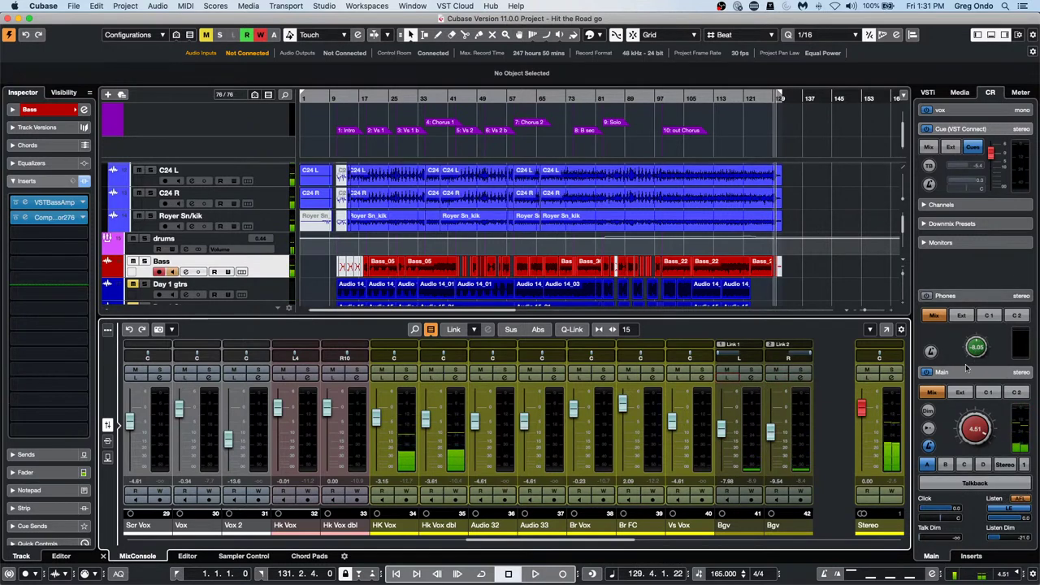
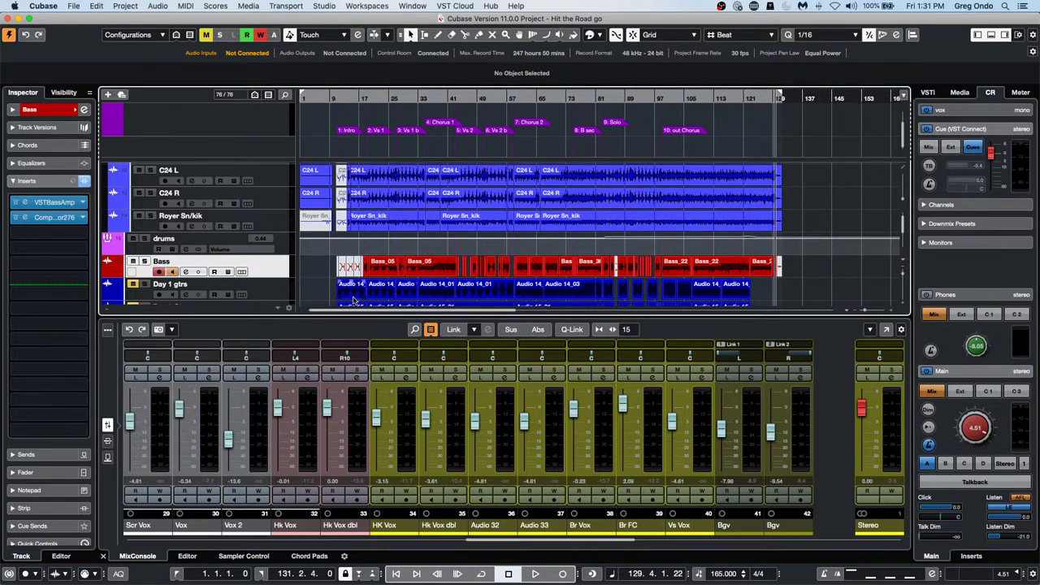
- Add a single unnamed MIDI track from the empty area at the end of the track list
scroll(362, 234, down, 15)
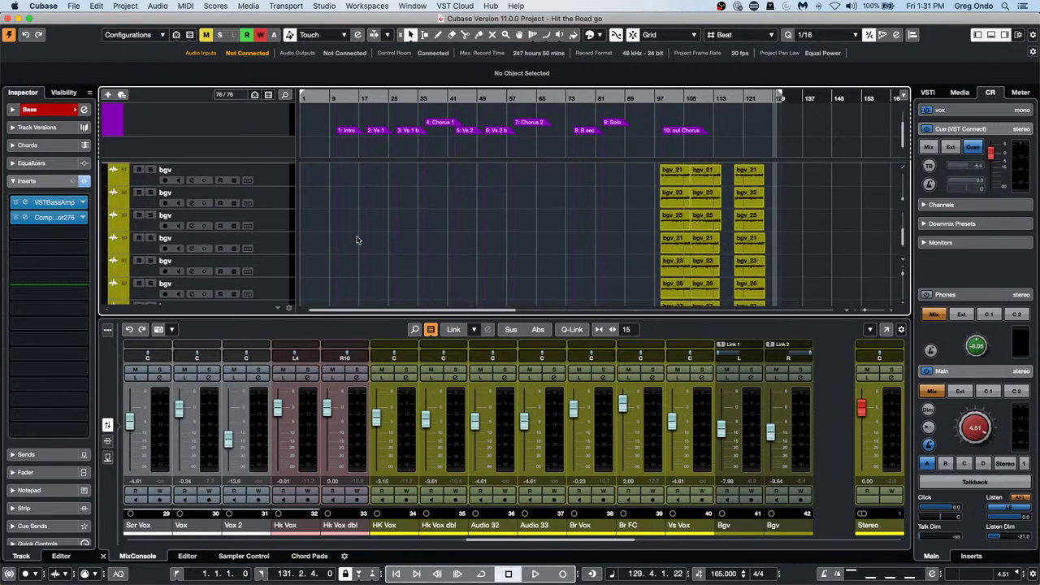
scroll(357, 241, down, 5)
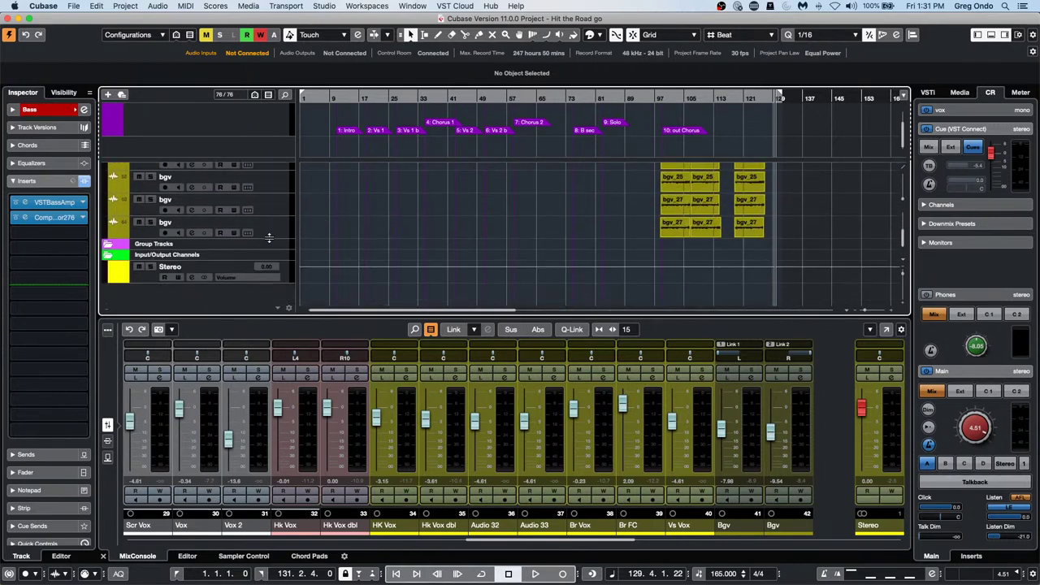
right_click(263, 298)
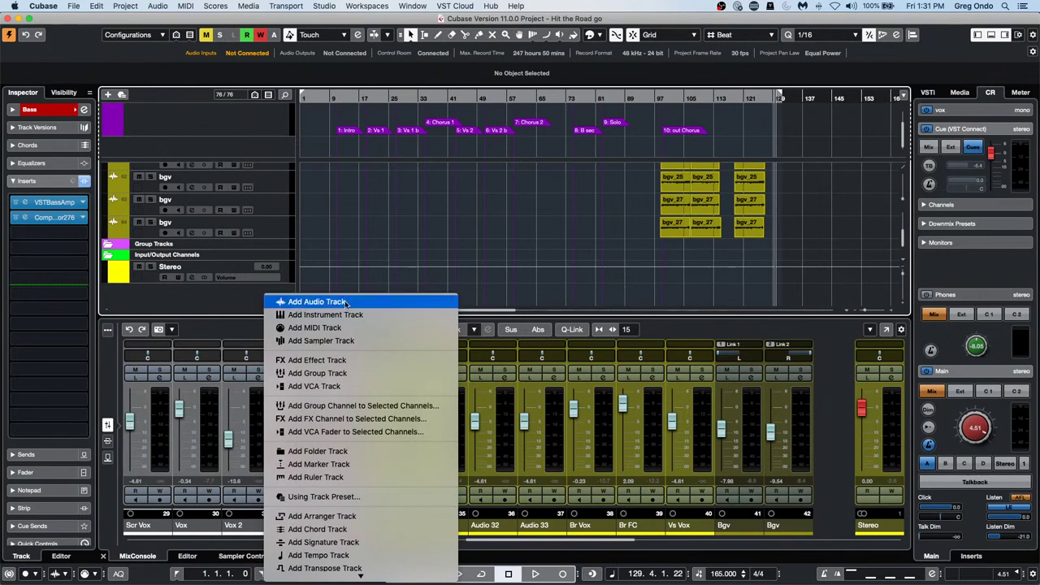
click(341, 328)
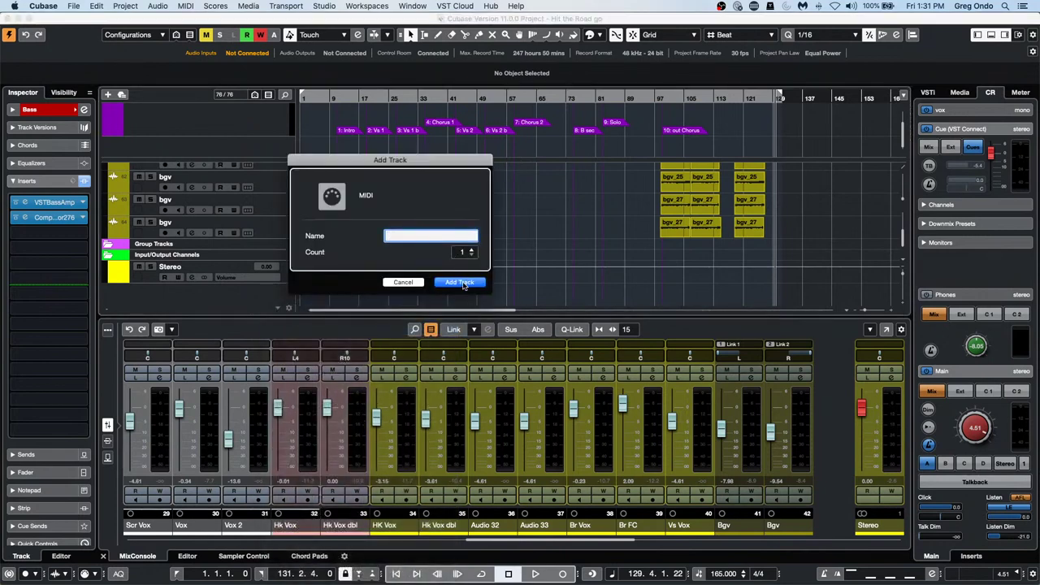
click(460, 283)
- Add another unnamed MIDI track directly below the bgv track that holds the bgv_15 events
scroll(406, 215, down, 1)
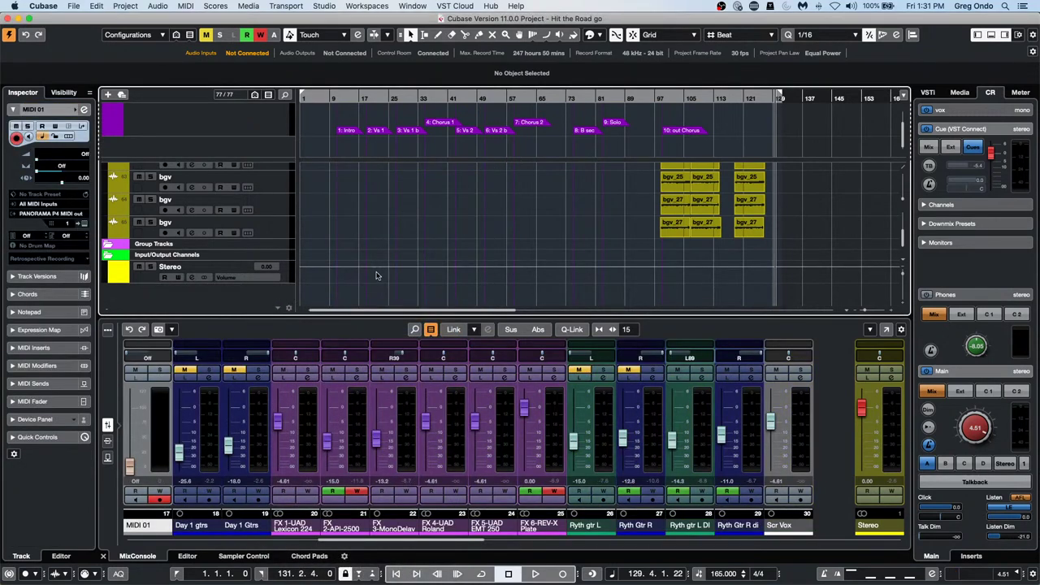
scroll(385, 236, up, 4)
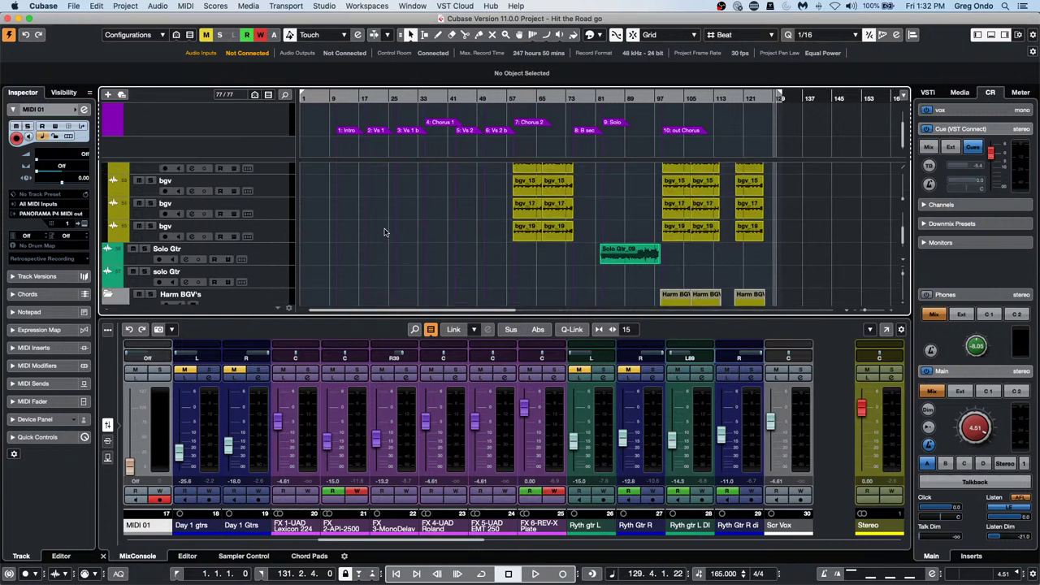
right_click(264, 184)
mouse_move(294, 194)
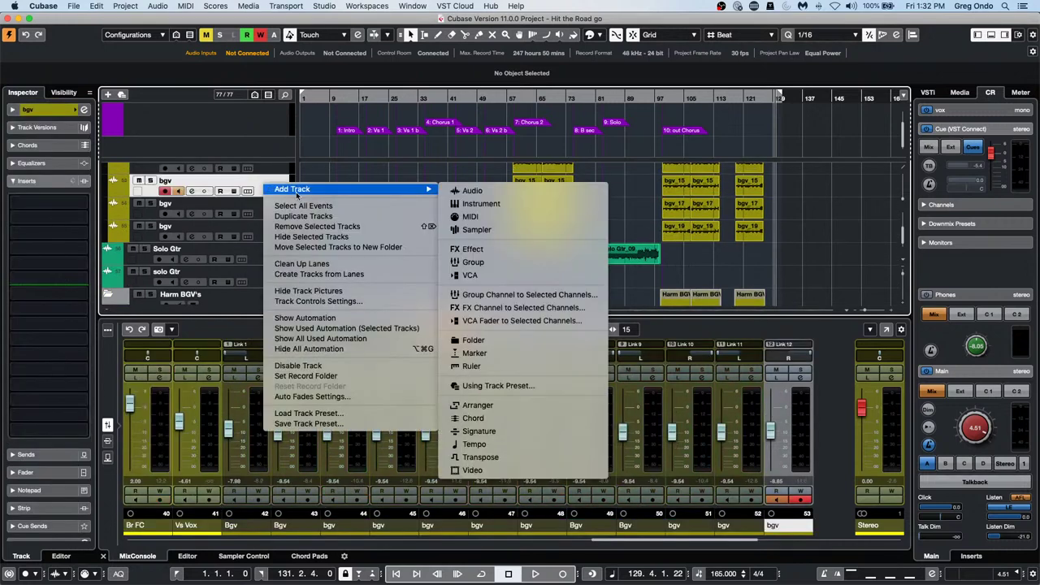
click(544, 218)
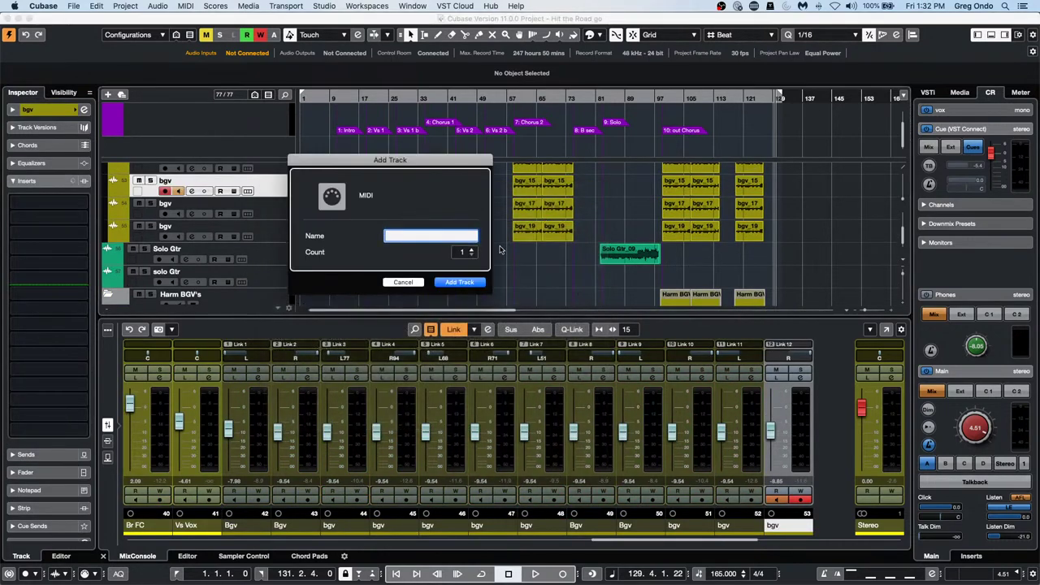
click(467, 282)
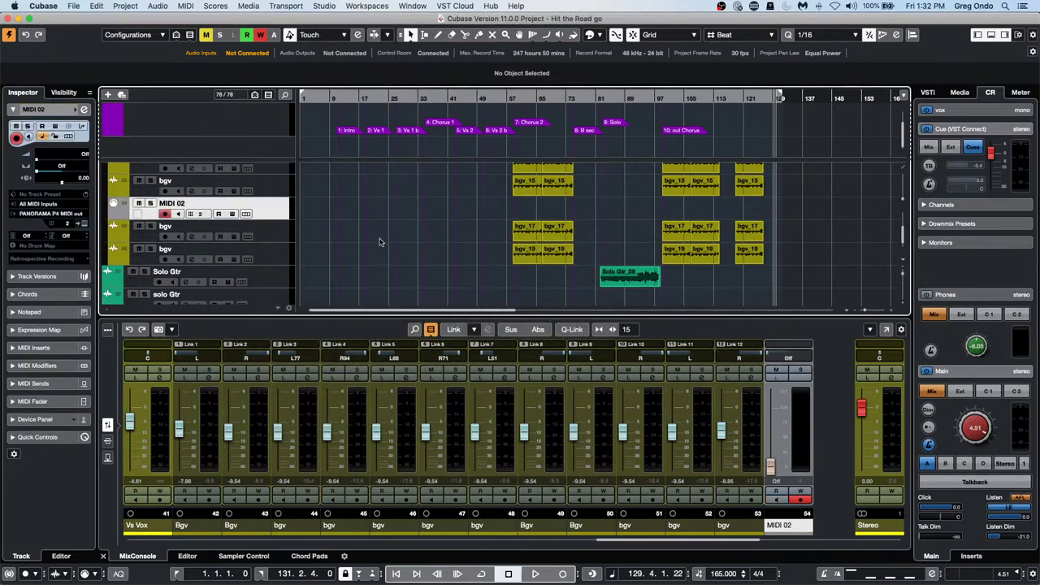
- Draw an empty part on the MIDI 02 track from bar 21 to about bar 56 and return to the selection tool
right_click(344, 215)
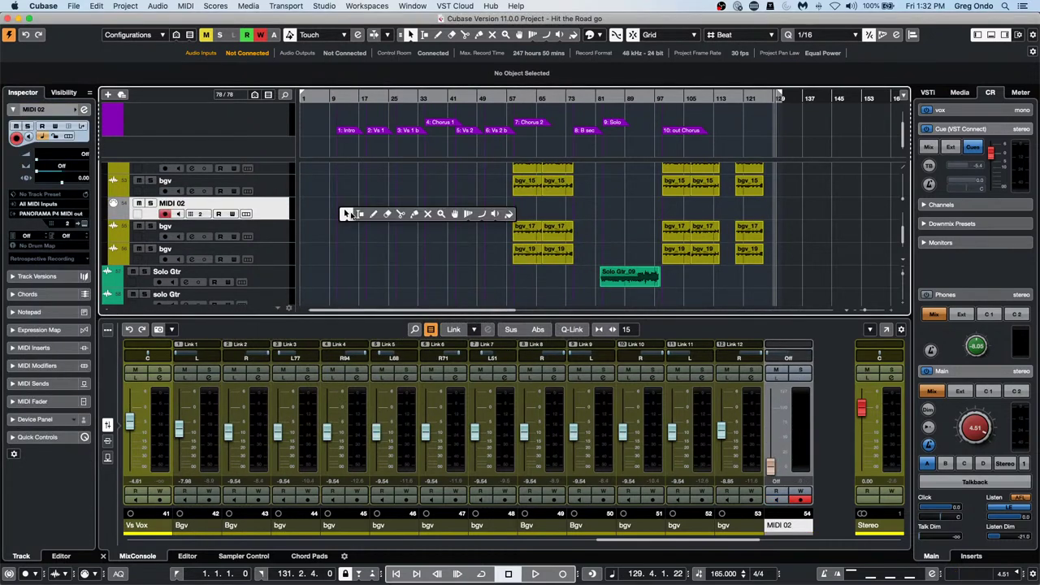
click(372, 214)
click(398, 192)
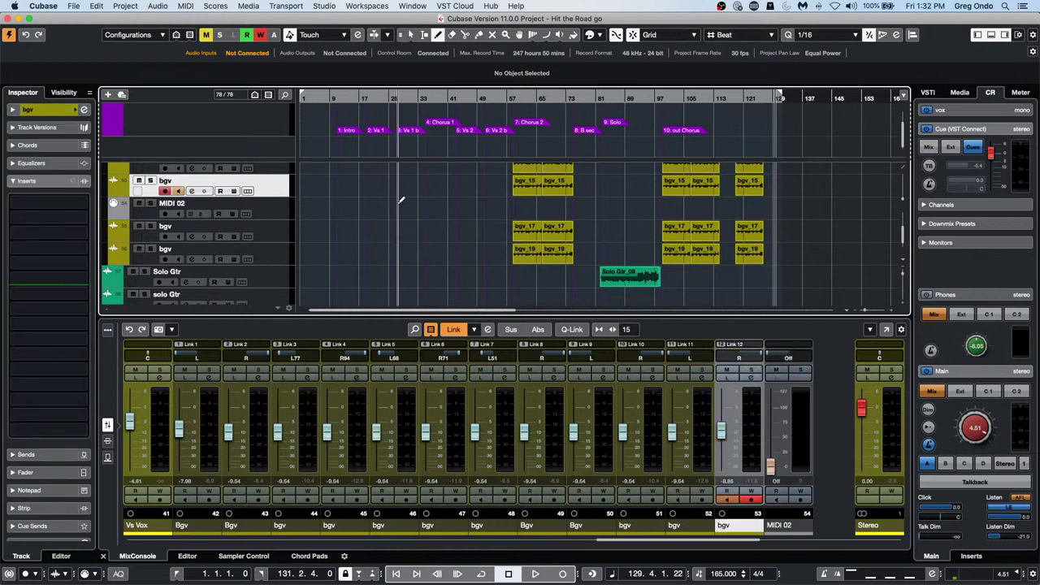
drag(375, 207, 504, 208)
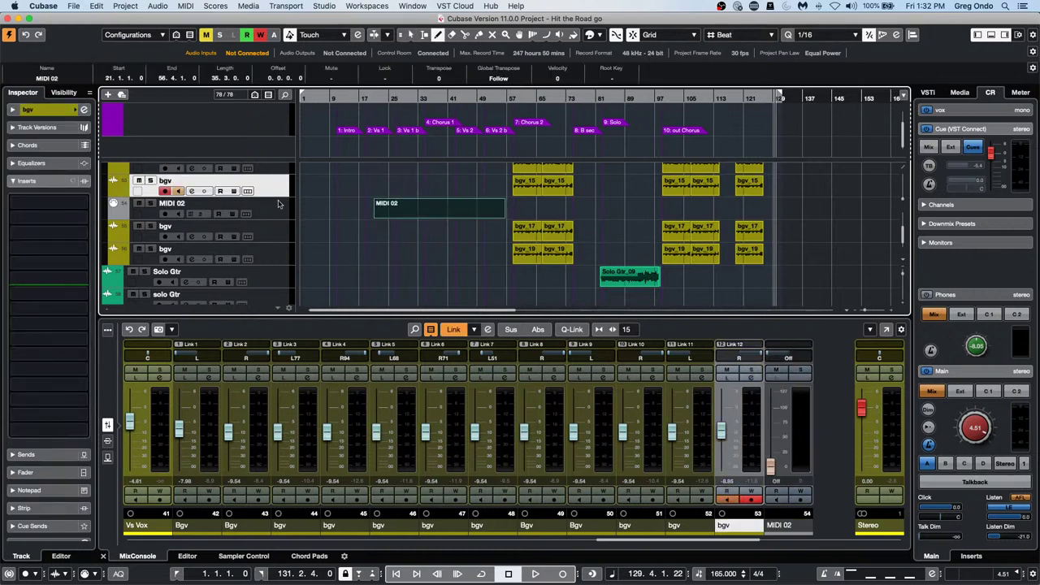
key(1)
- Open the MIDI 02 part in the lower-zone editor and draw an F3 note about 21 bars long and a G2 note about 4 bars long
double_click(416, 214)
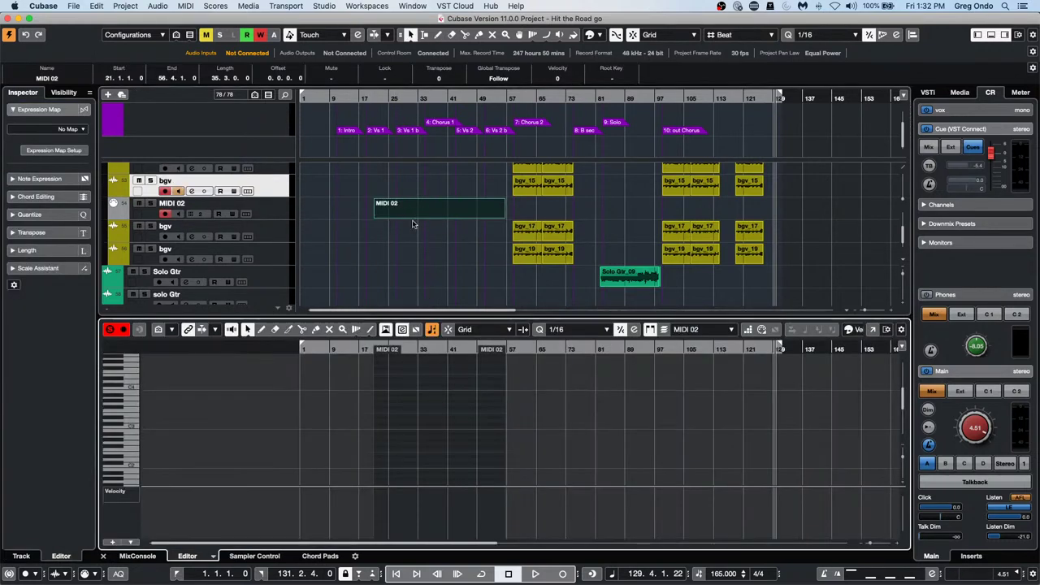
right_click(412, 437)
click(424, 433)
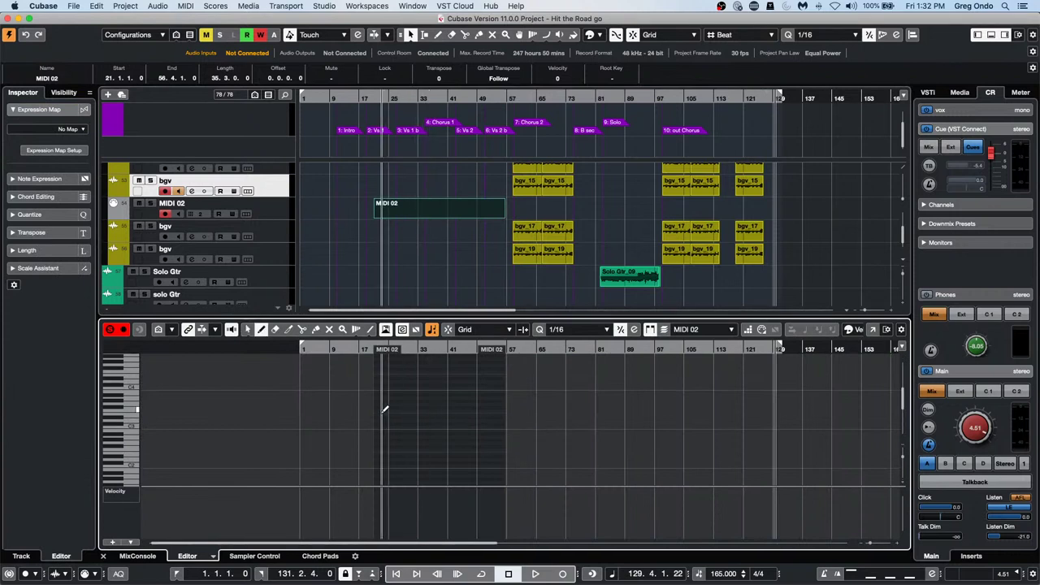
drag(383, 411, 459, 411)
drag(411, 444, 428, 444)
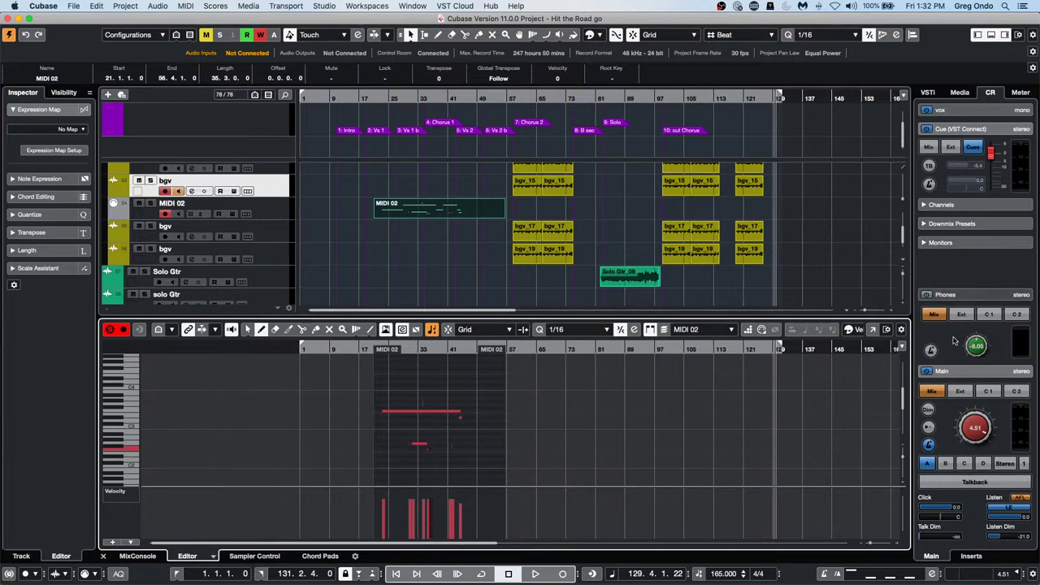
- Open the MIDI 02 part's Key Editor in its own window and open the same part in the Drum Editor
click(874, 329)
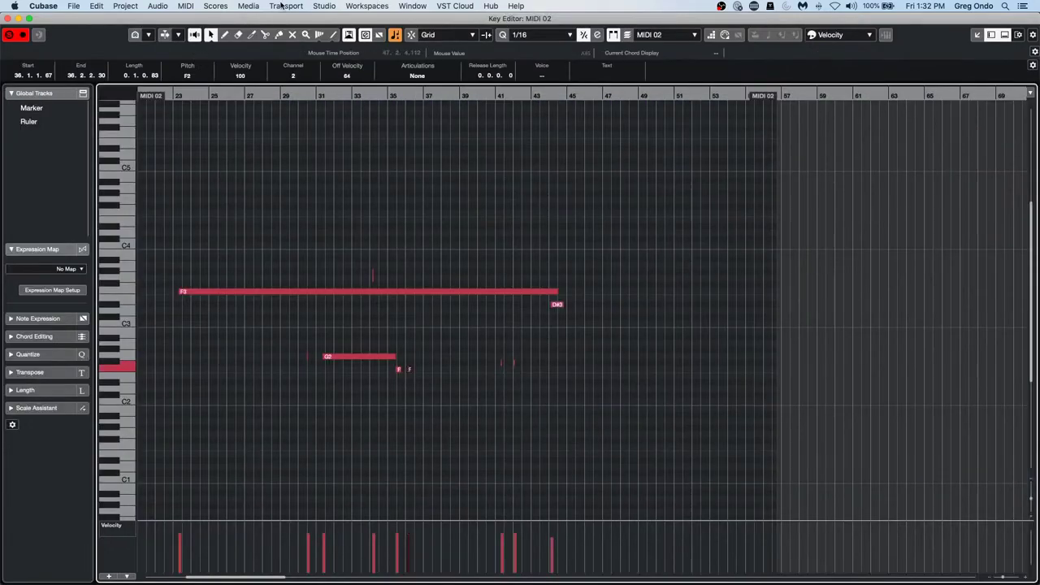
click(185, 5)
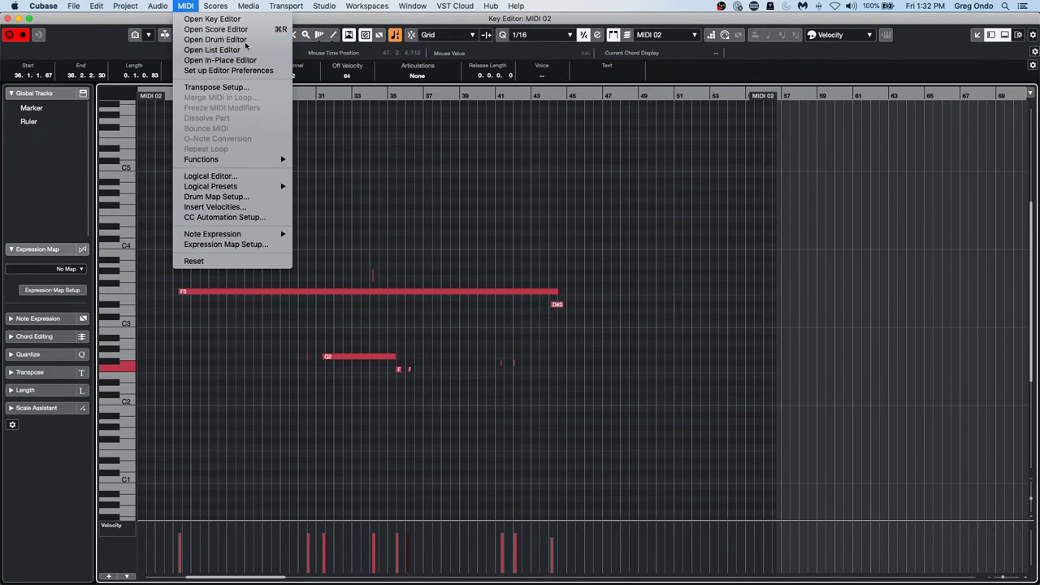
click(215, 39)
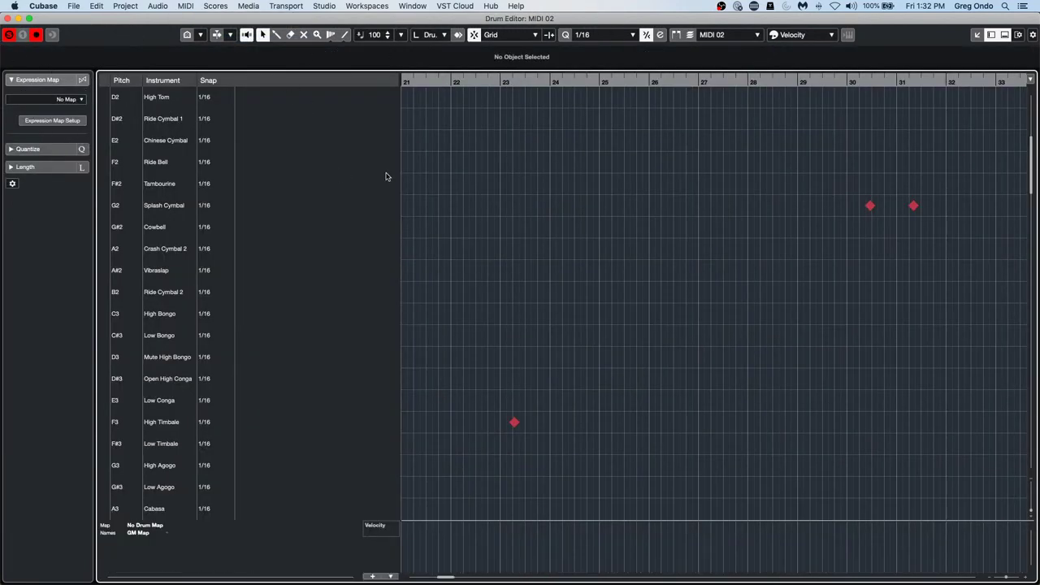
- Open the MIDI 02 part in the Key Editor window and briefly show its Marker and Ruler global tracks before hiding them
click(218, 5)
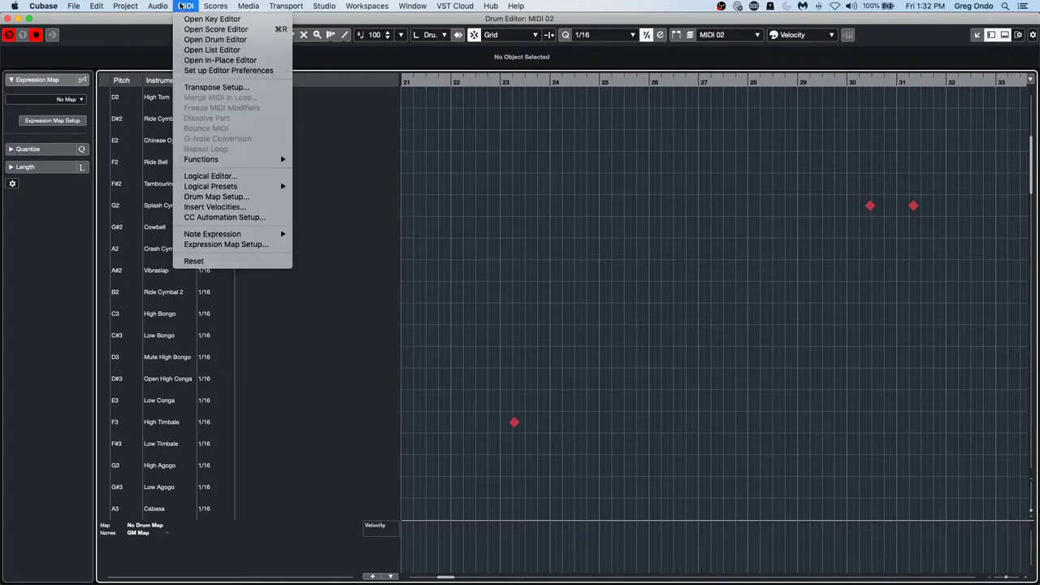
click(206, 19)
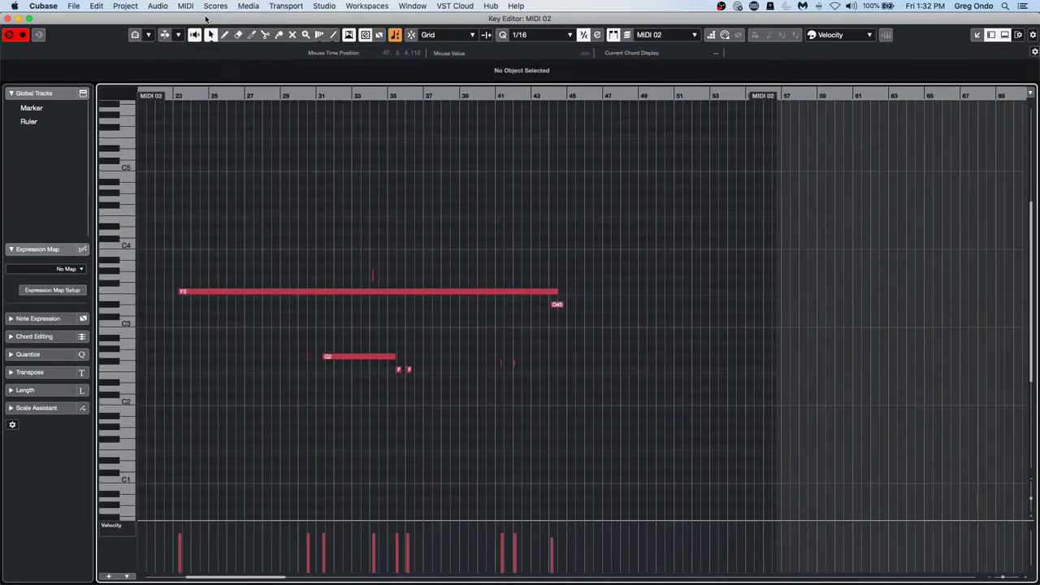
click(12, 108)
click(12, 121)
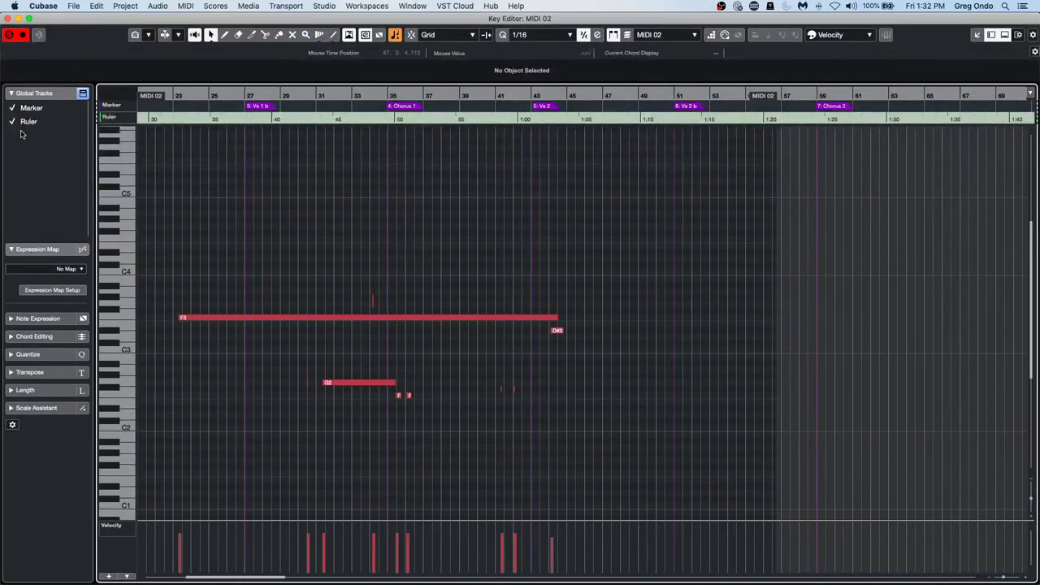
click(12, 121)
click(13, 108)
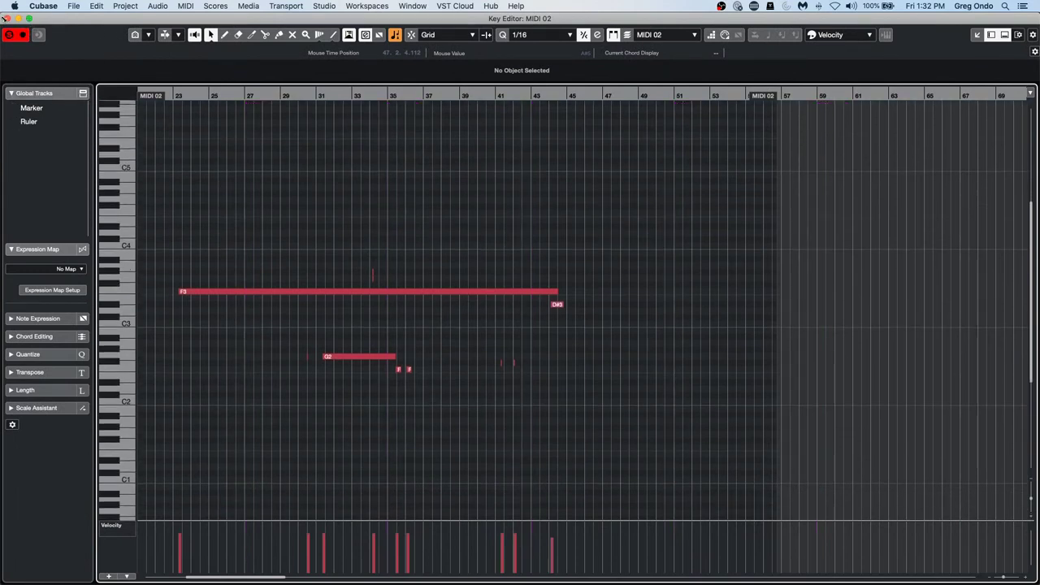
- Close the separate Key Editor and Drum Editor windows of the MIDI 02 part to return to the project
click(9, 34)
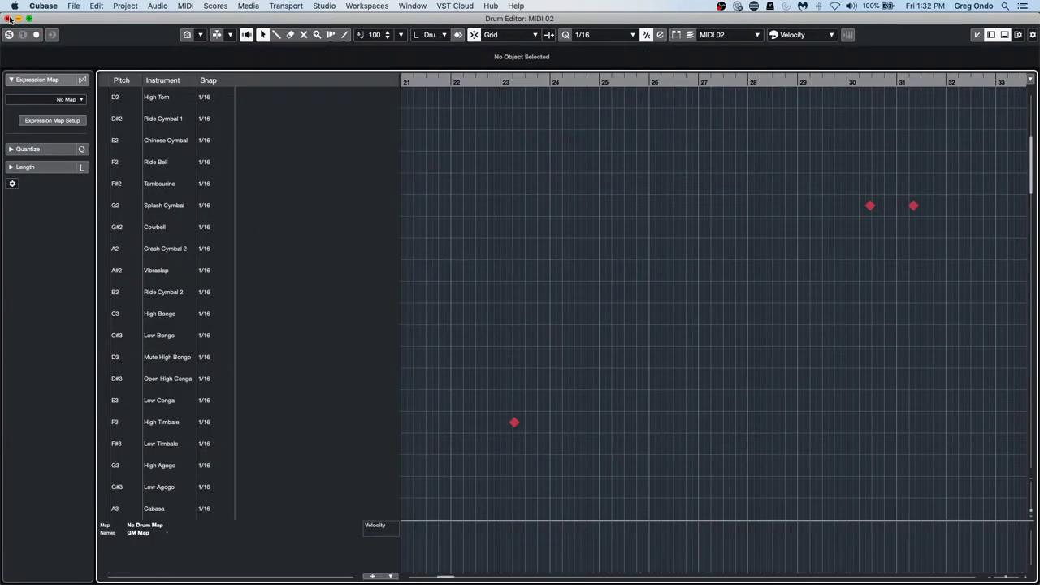
click(9, 18)
drag(89, 18, 111, 32)
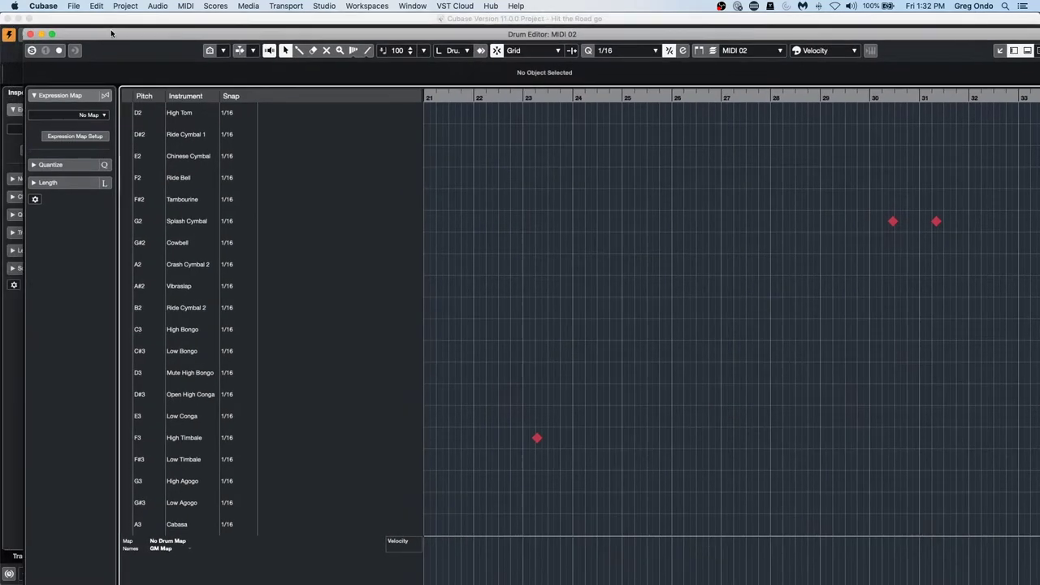
click(27, 34)
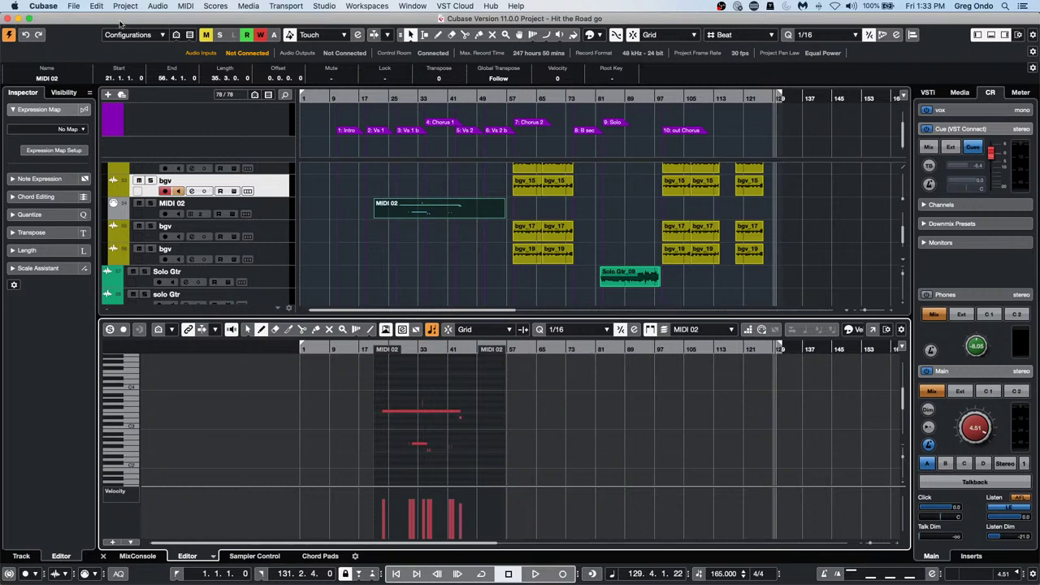
- Draw several more notes of different pitches and lengths into the MIDI 02 part in the lower-zone editor
click(422, 200)
click(381, 257)
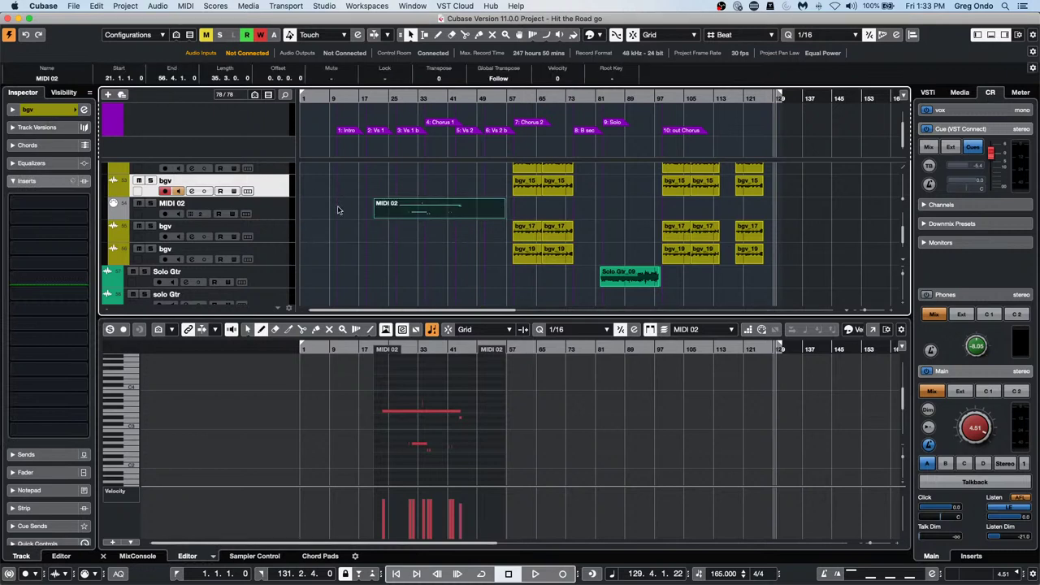
click(390, 439)
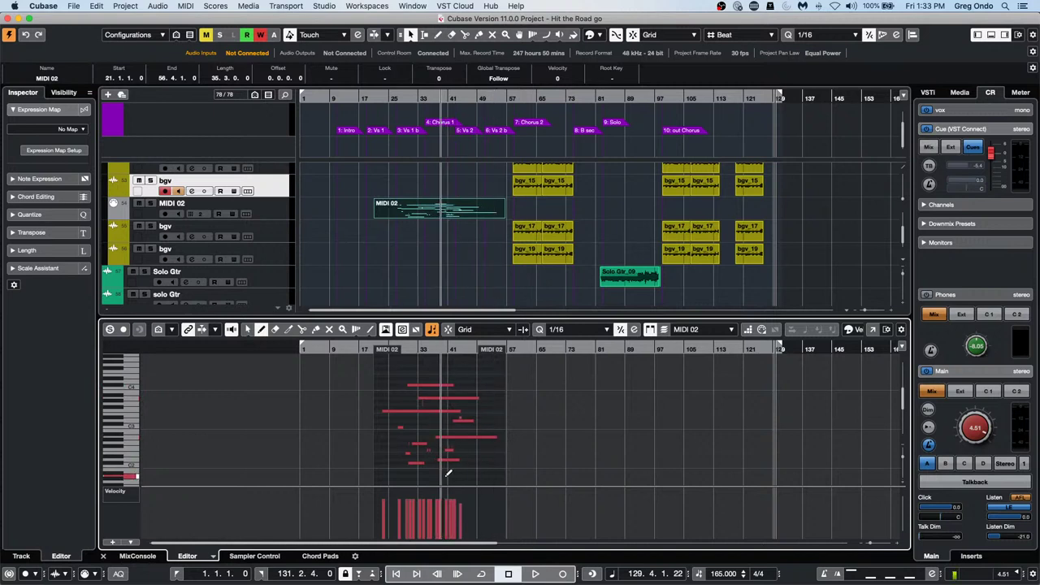
- Move the MIDI 02 part to start at bar 55 and unlink the lower-zone editor from the project window
click(387, 242)
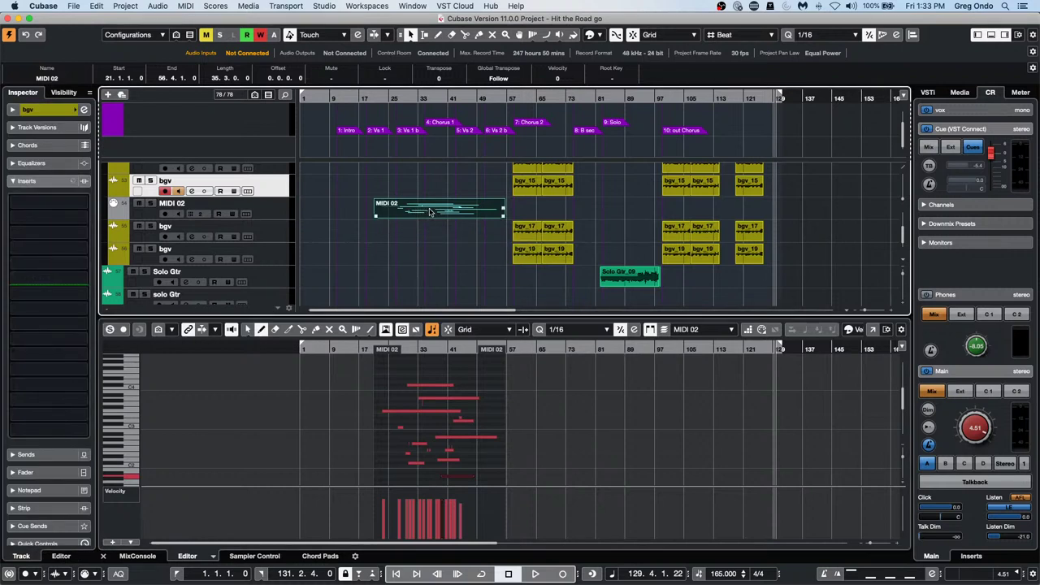
drag(431, 212, 580, 214)
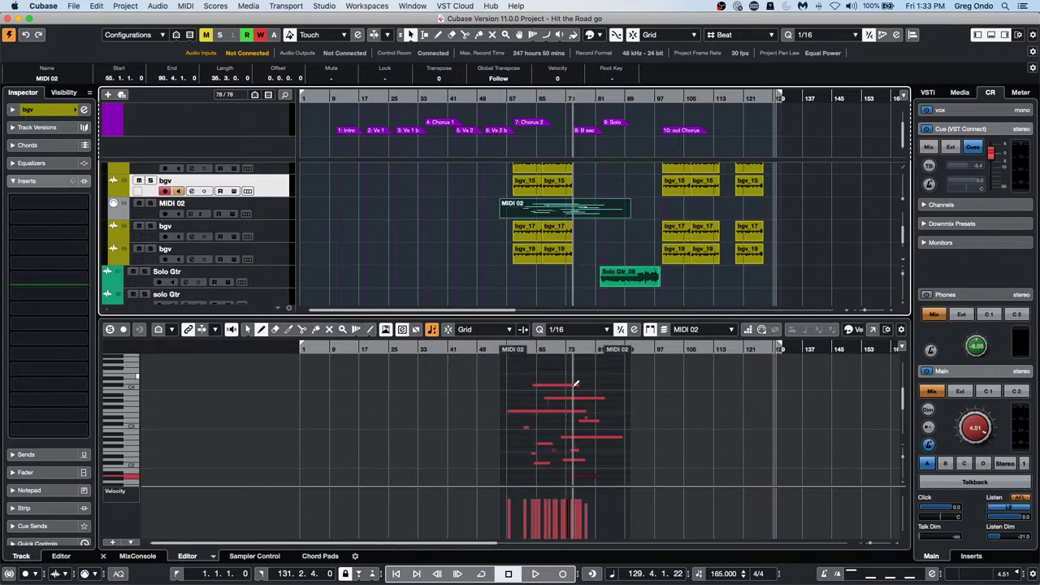
click(195, 340)
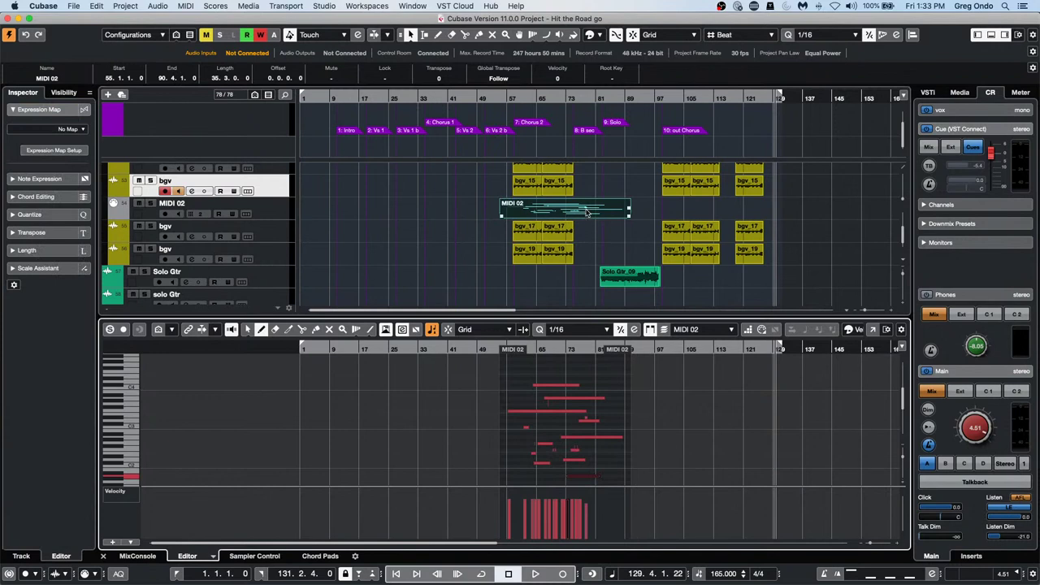
- Move the MIDI 02 part back and forth along its track, leaving its start at 16.4.1.0
drag(587, 212, 494, 212)
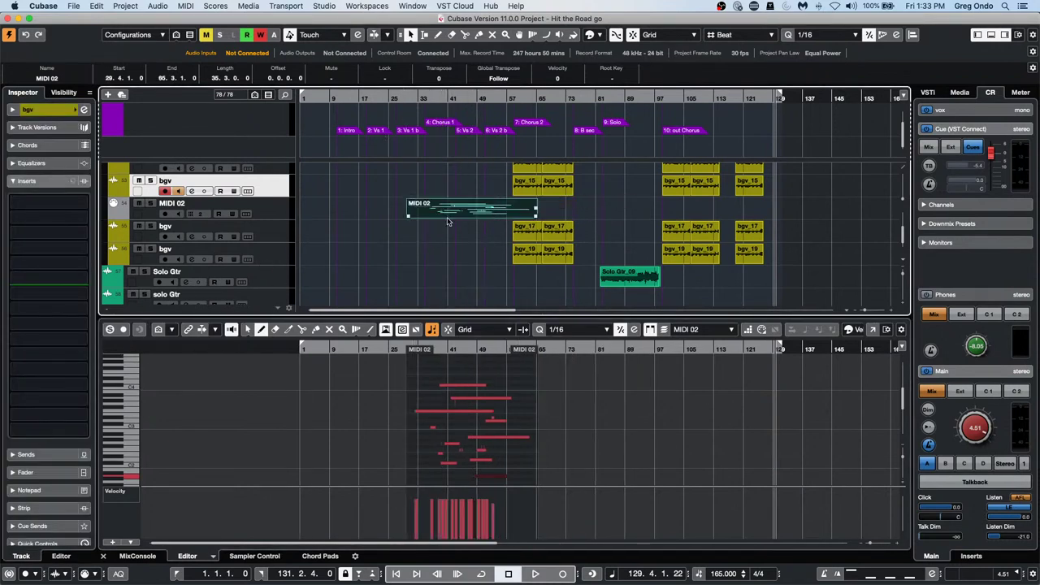
drag(468, 209, 497, 211)
click(444, 244)
click(529, 208)
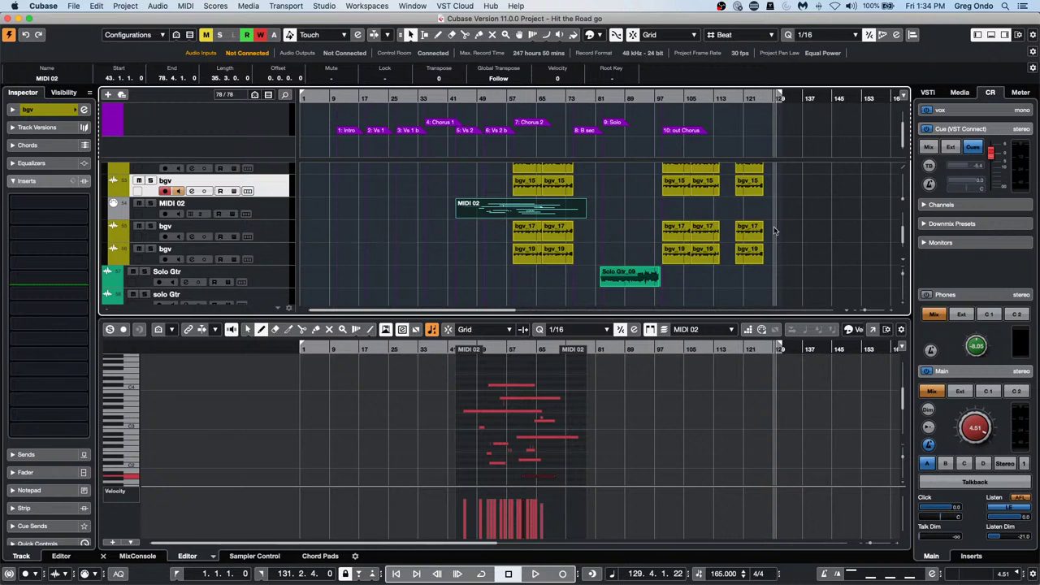
drag(490, 212, 575, 212)
drag(509, 233, 508, 233)
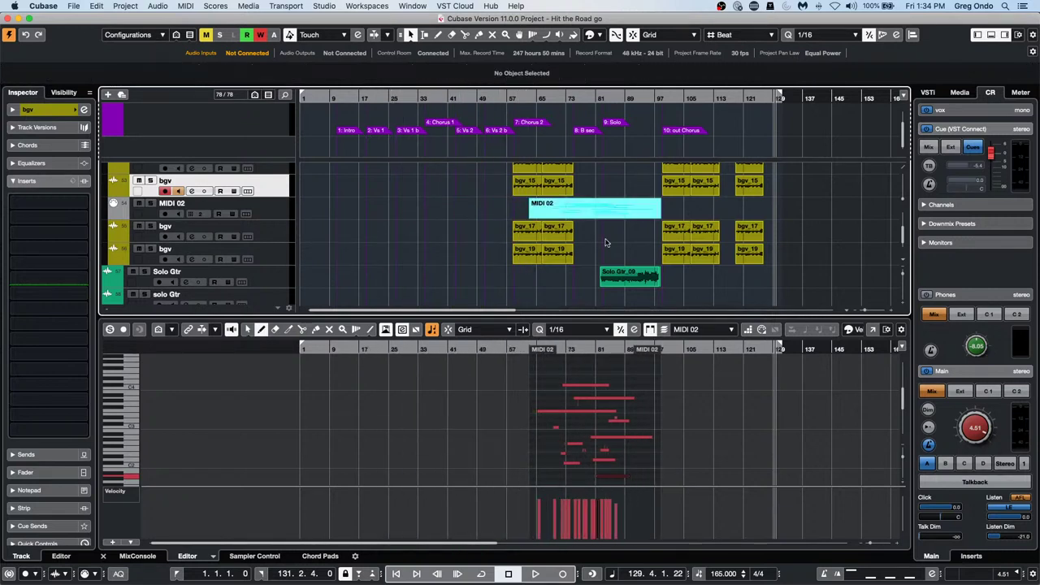
drag(609, 208, 518, 209)
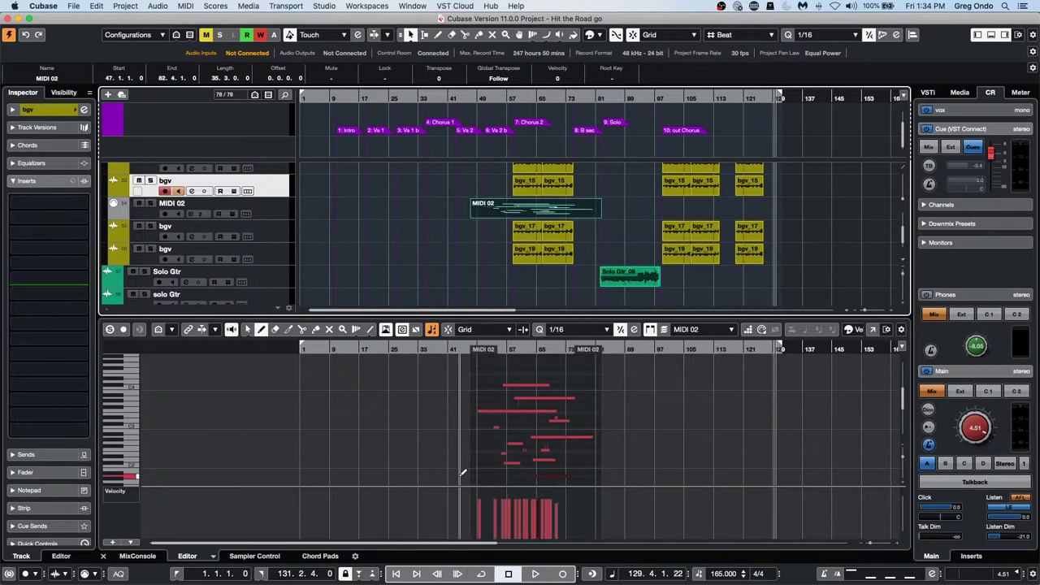
mouse_move(527, 204)
mouse_down()
mouse_move(438, 210)
mouse_move(614, 214)
mouse_move(531, 206)
mouse_up()
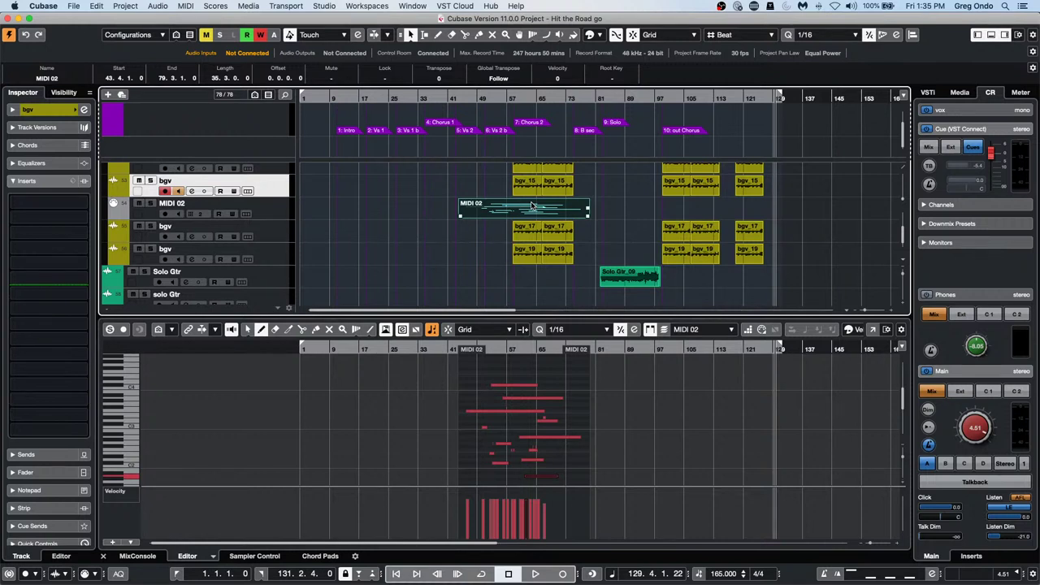
drag(532, 206, 446, 213)
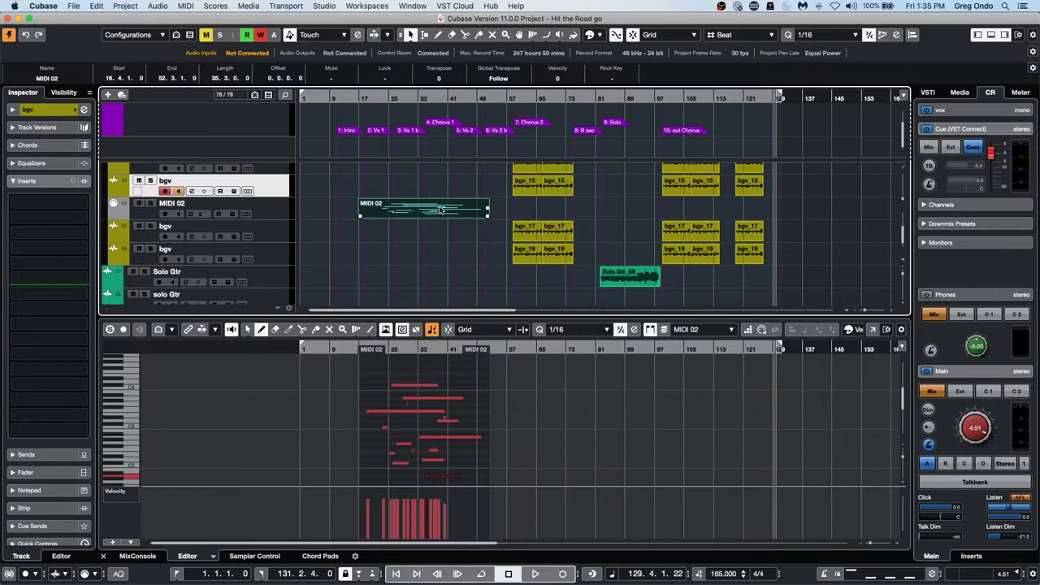
click(857, 224)
scroll(633, 263, up, 8)
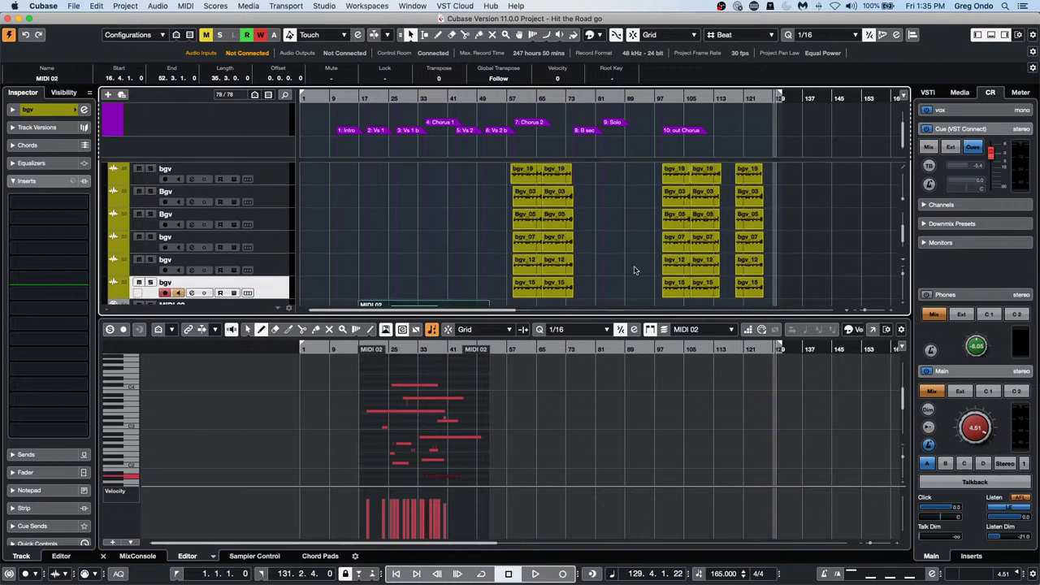
scroll(633, 268, up, 3)
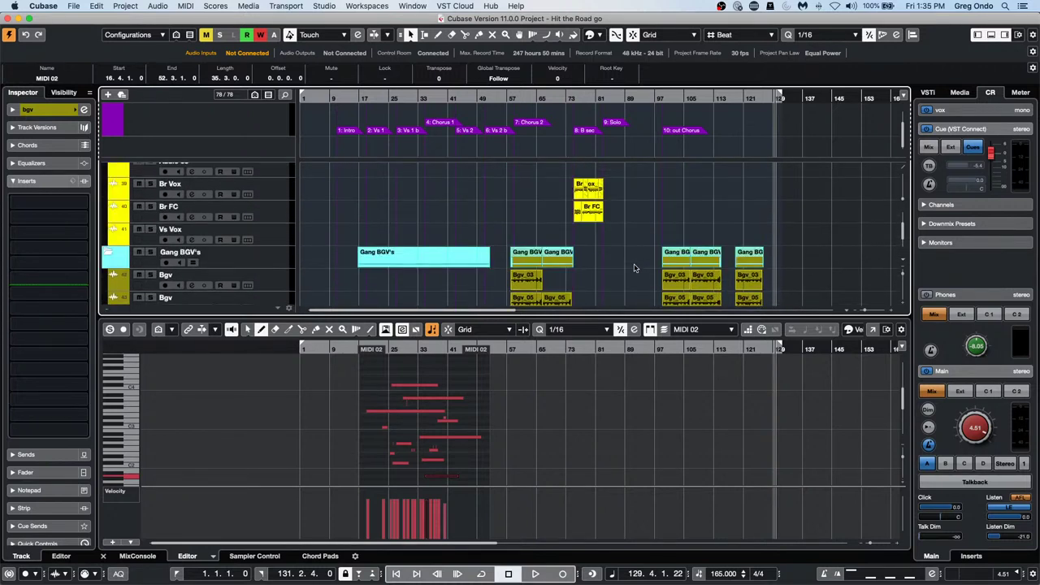
scroll(635, 268, down, 3)
scroll(634, 268, up, 2)
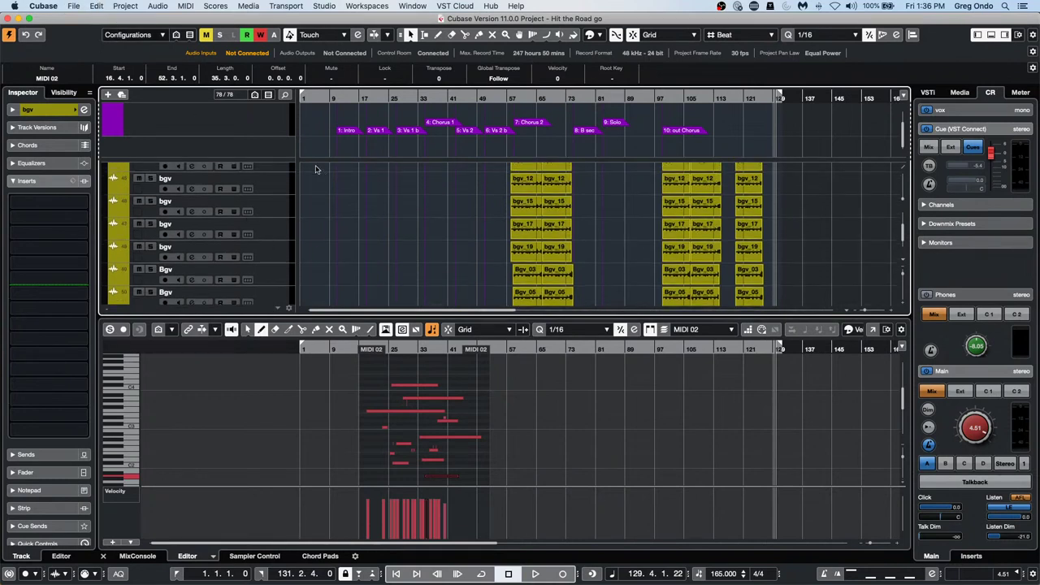
- Open the Export Audio Mixdown dialog to look at its export range options
click(78, 6)
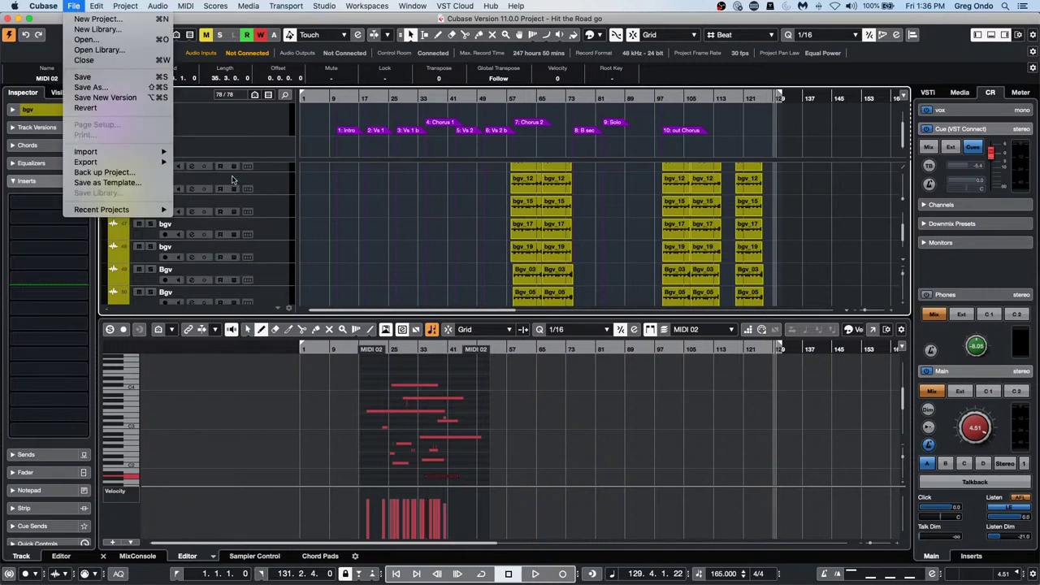
mouse_move(125, 160)
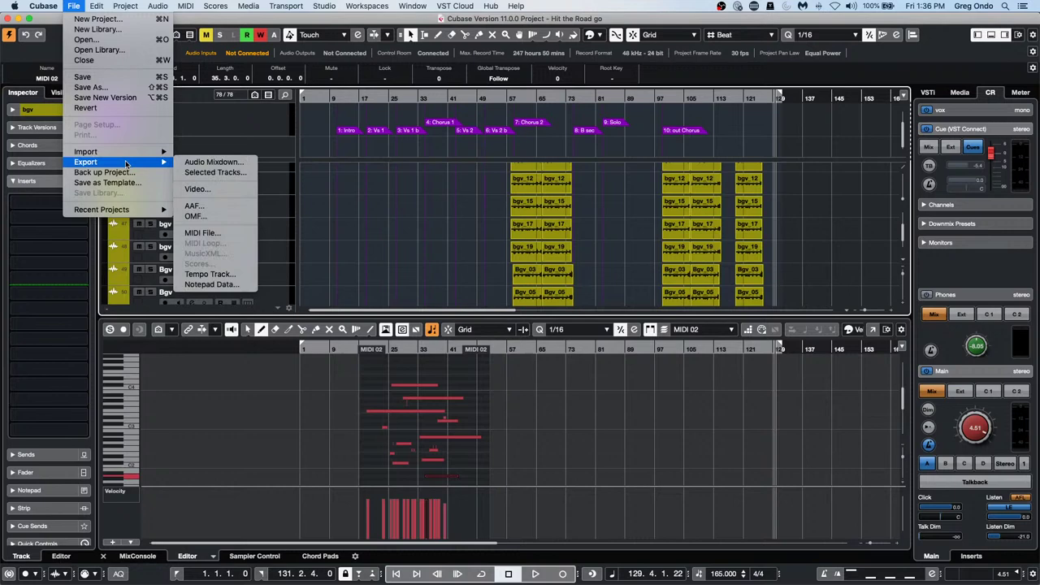
click(213, 161)
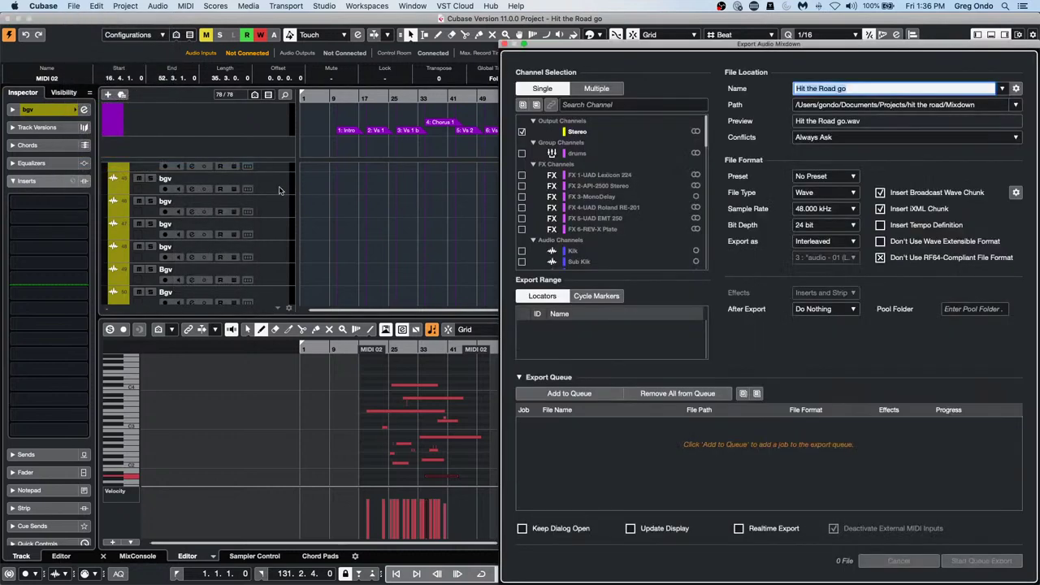
- Set the locators to the Gang BGV's folder part spanning 16.4.1.0 to 52.3.1.0 and close the Export Audio Mixdown dialog
scroll(352, 218, up, 2)
scroll(352, 218, up, 5)
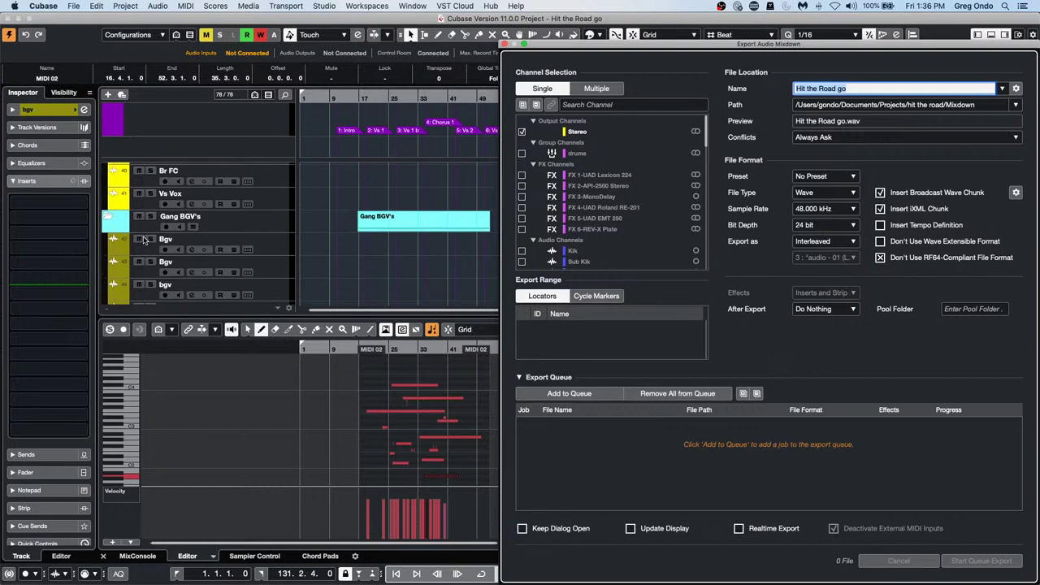
click(433, 223)
click(432, 222)
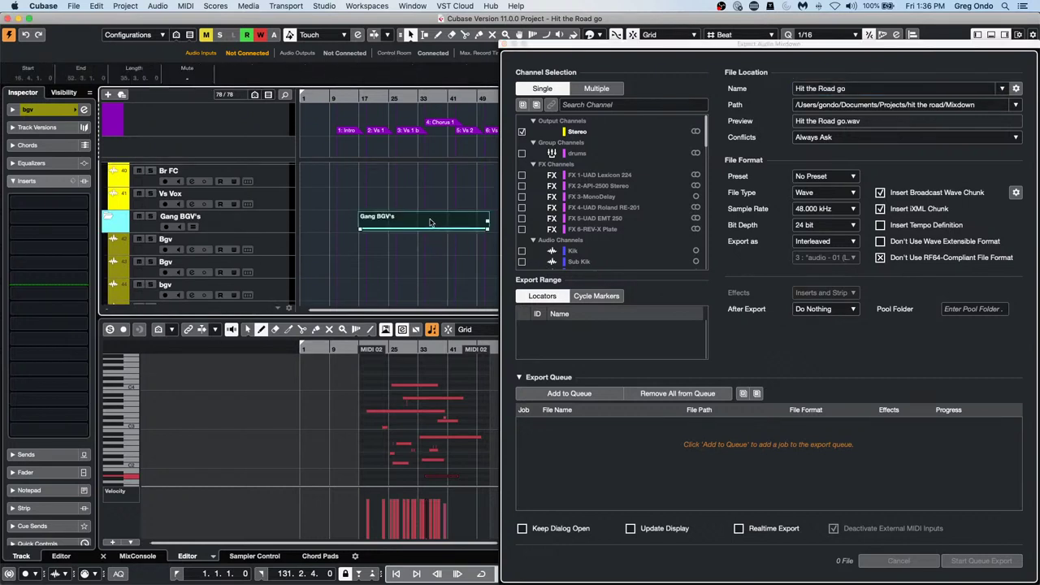
key(p)
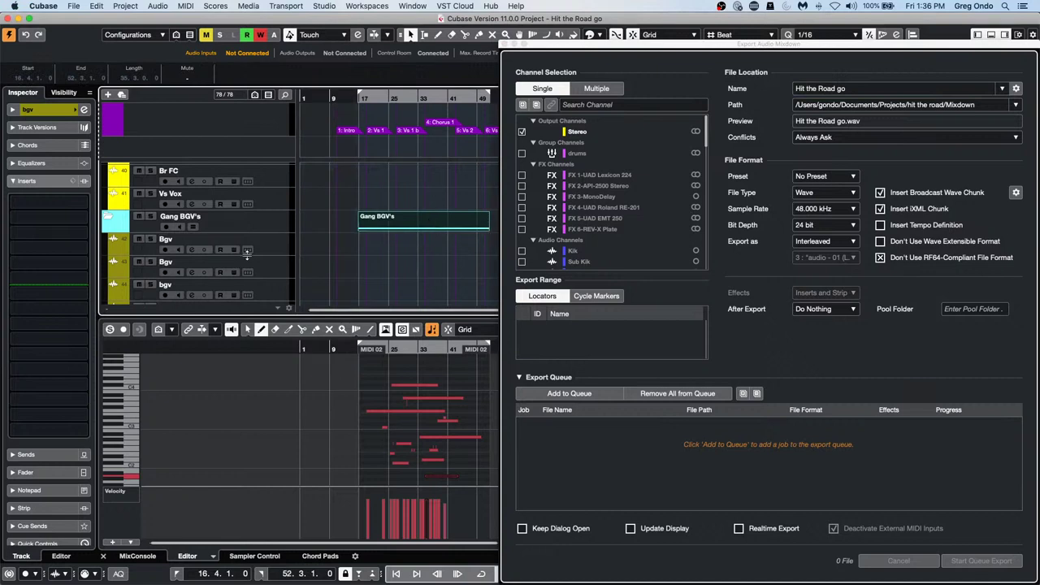
scroll(374, 273, down, 3)
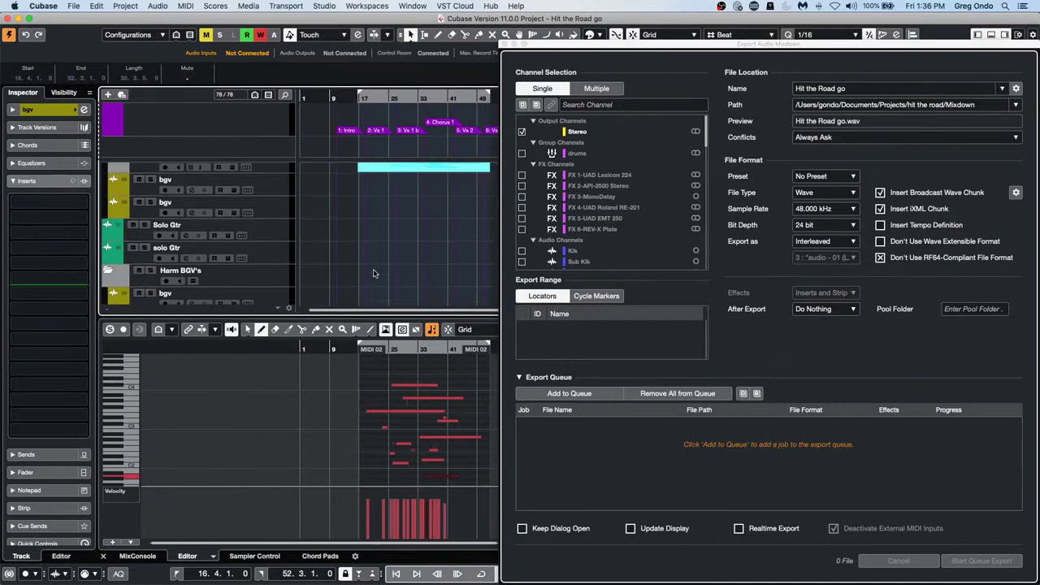
scroll(373, 273, up, 1)
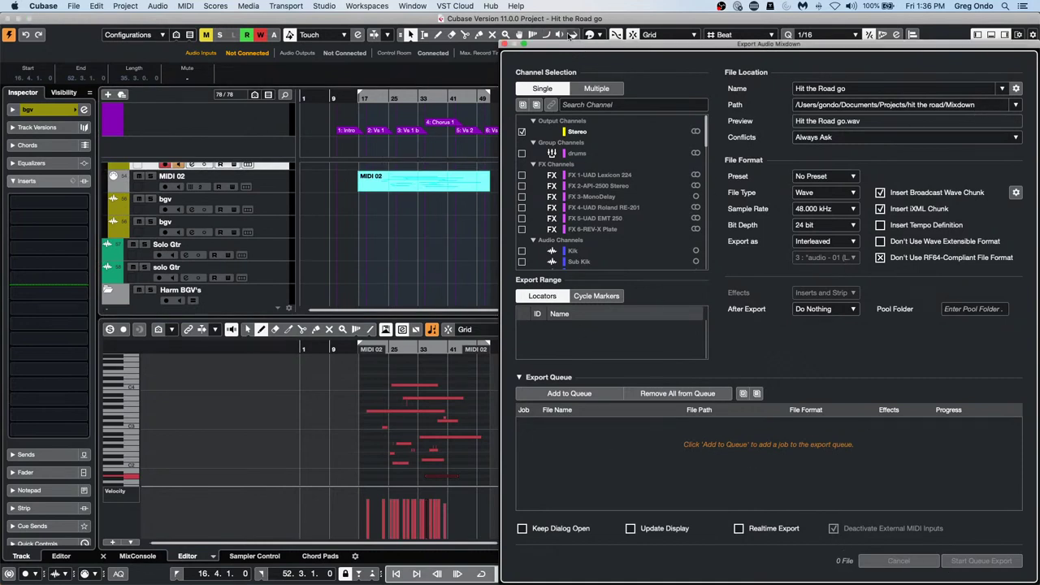
click(506, 44)
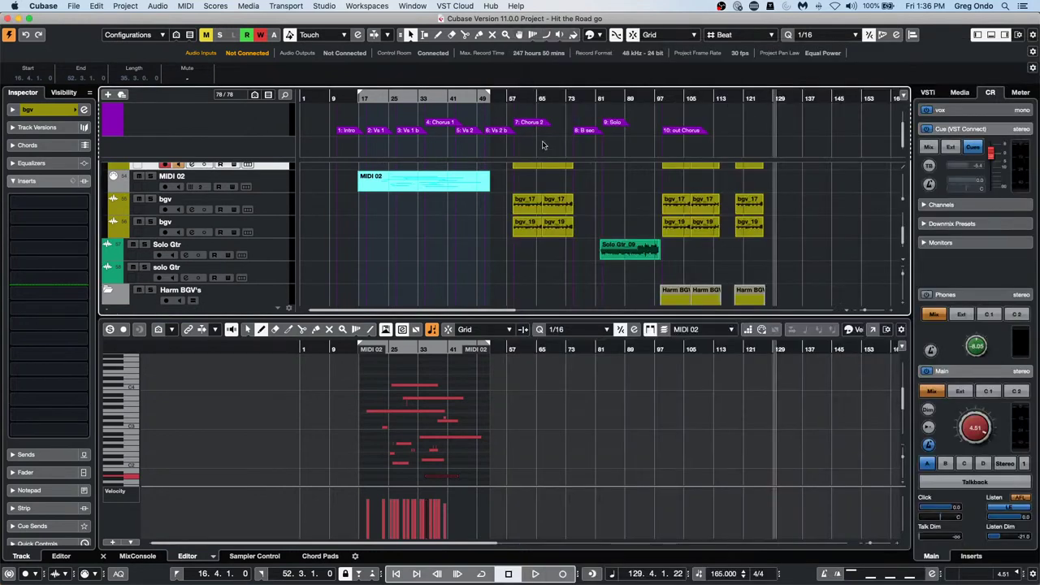
- Set the locators to the two bgv_19 events under the Chorus 2 marker and clear the event selection
click(567, 228)
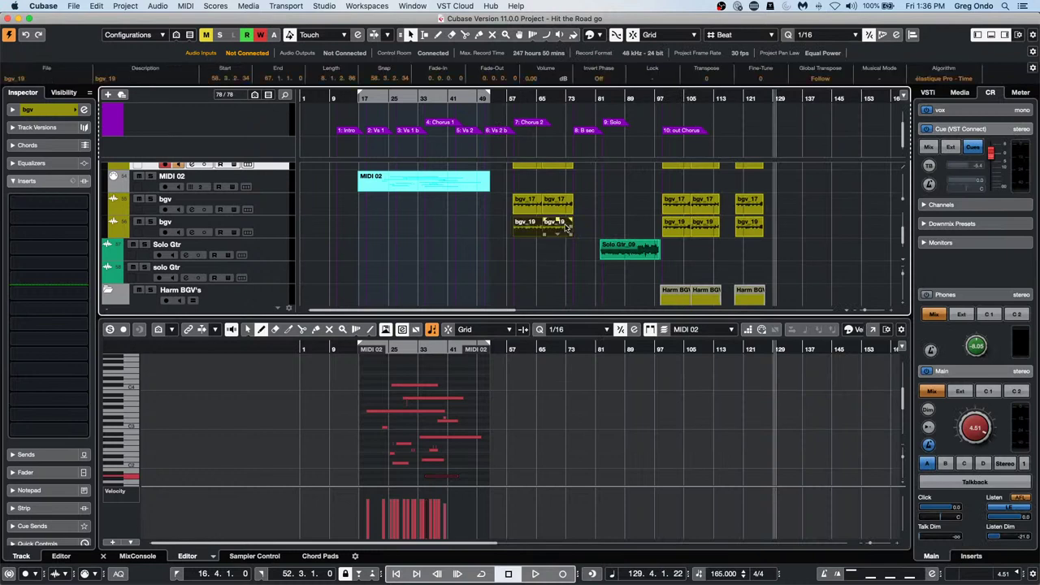
key(p)
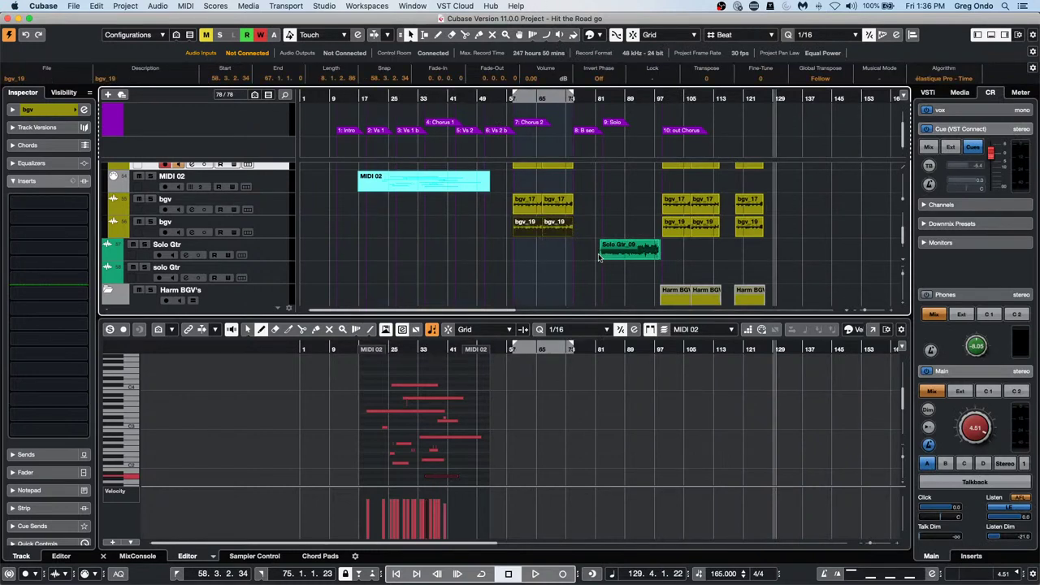
scroll(560, 243, up, 2)
scroll(557, 258, down, 6)
scroll(557, 259, down, 3)
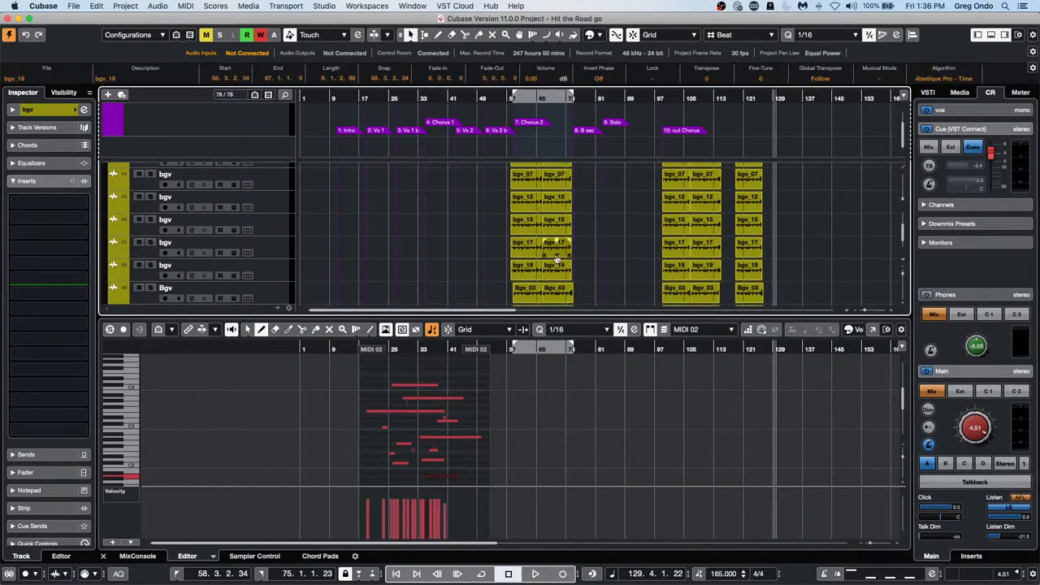
scroll(557, 258, down, 3)
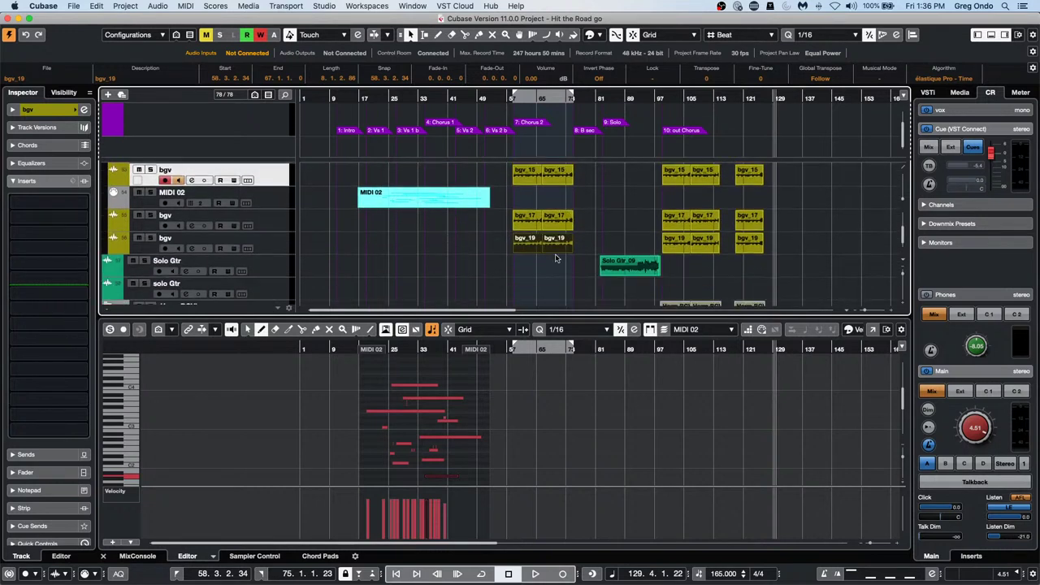
click(513, 266)
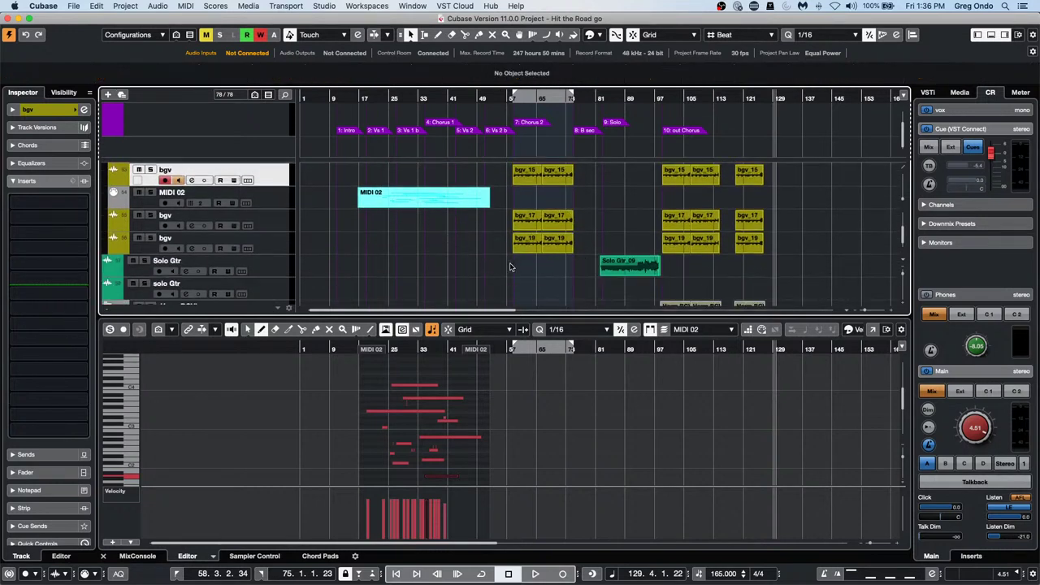
- Solo the lower bgv tracks of the Gang BGV's folder, leaving the MIDI 02 track unsoloed
click(151, 238)
click(150, 215)
click(150, 192)
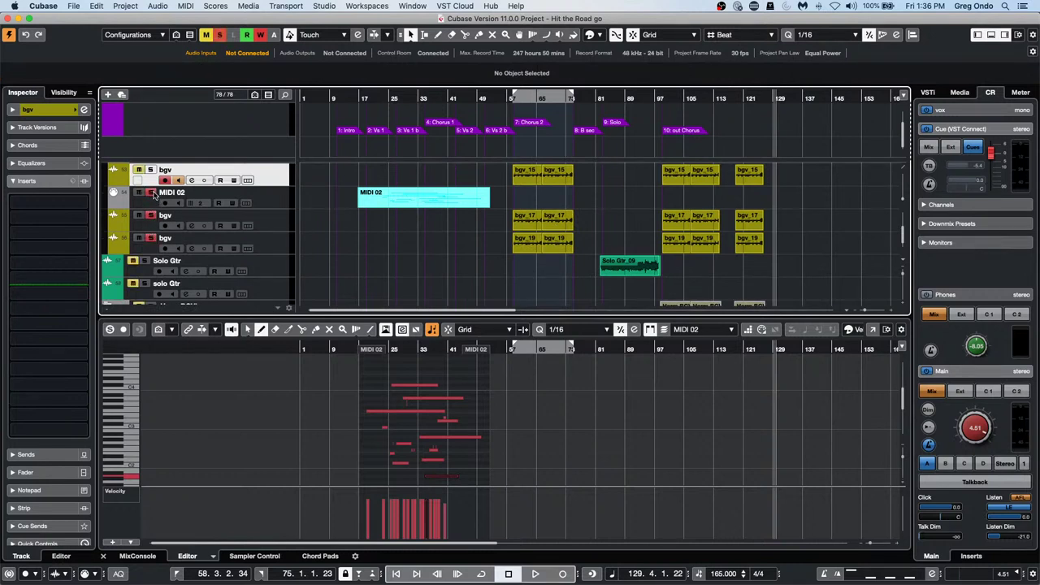
scroll(349, 244, up, 3)
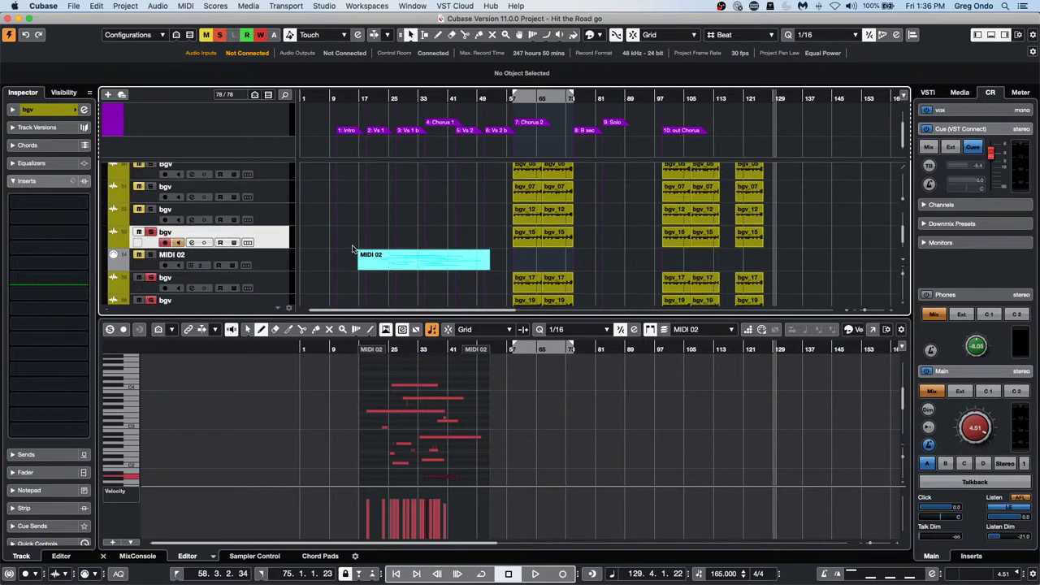
click(151, 183)
scroll(351, 216, up, 5)
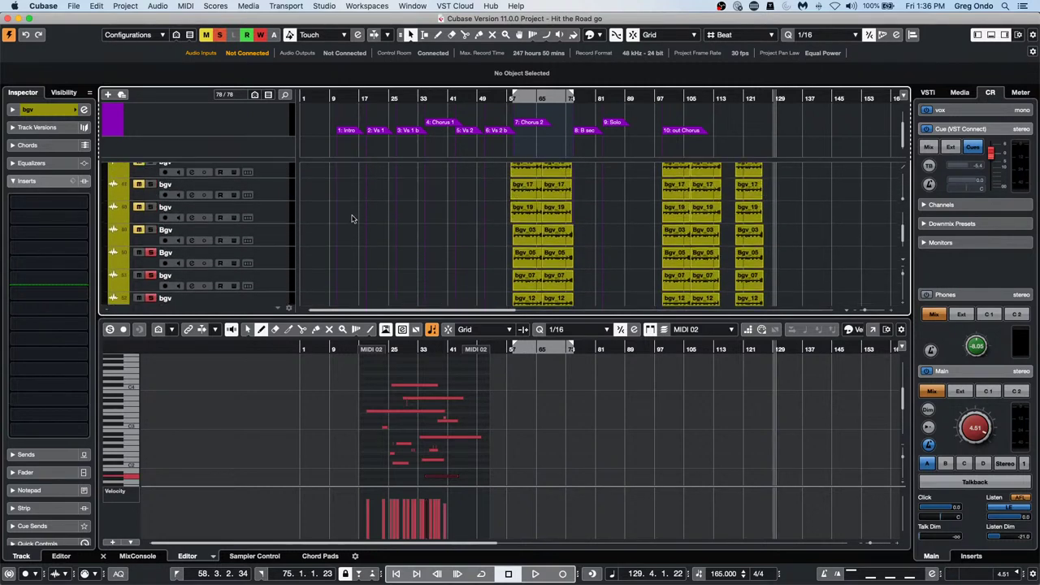
- Solo the remaining Bgv tracks in the upper part of the Gang BGV's folder
scroll(352, 219, down, 3)
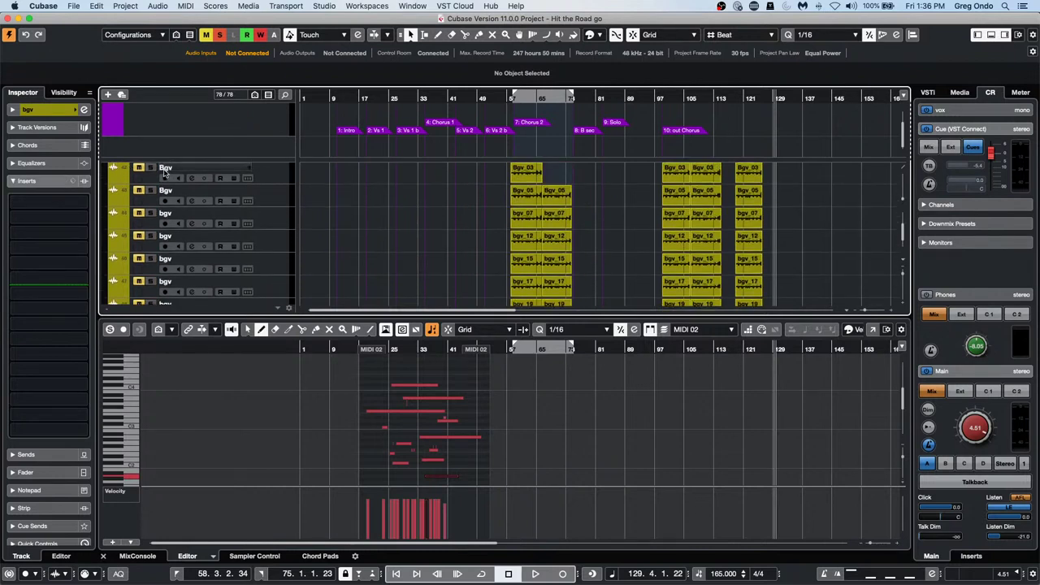
click(151, 167)
click(152, 190)
click(151, 213)
click(151, 235)
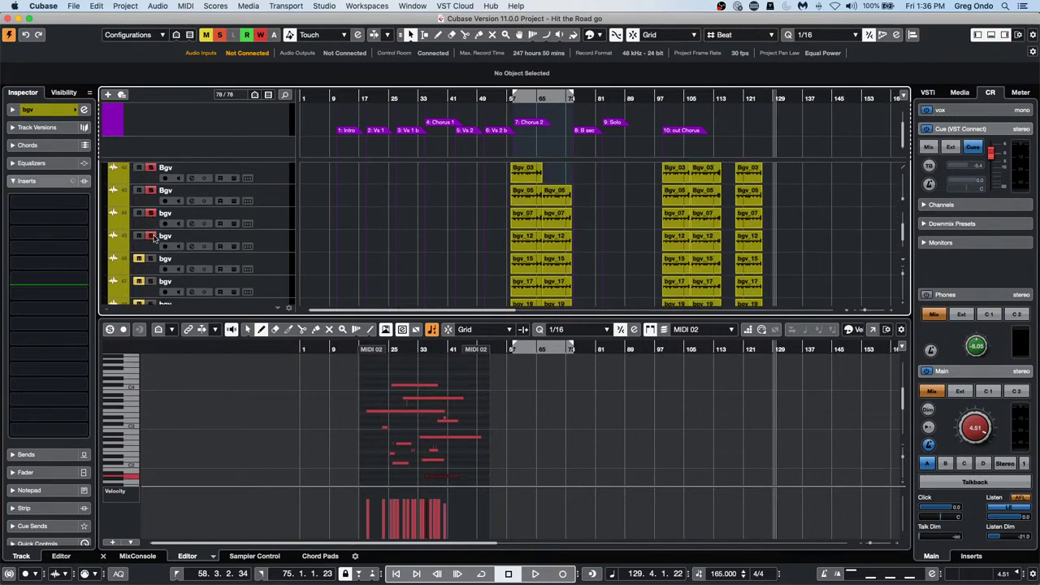
click(151, 259)
click(151, 281)
right_click(152, 305)
click(372, 244)
scroll(373, 243, down, 1)
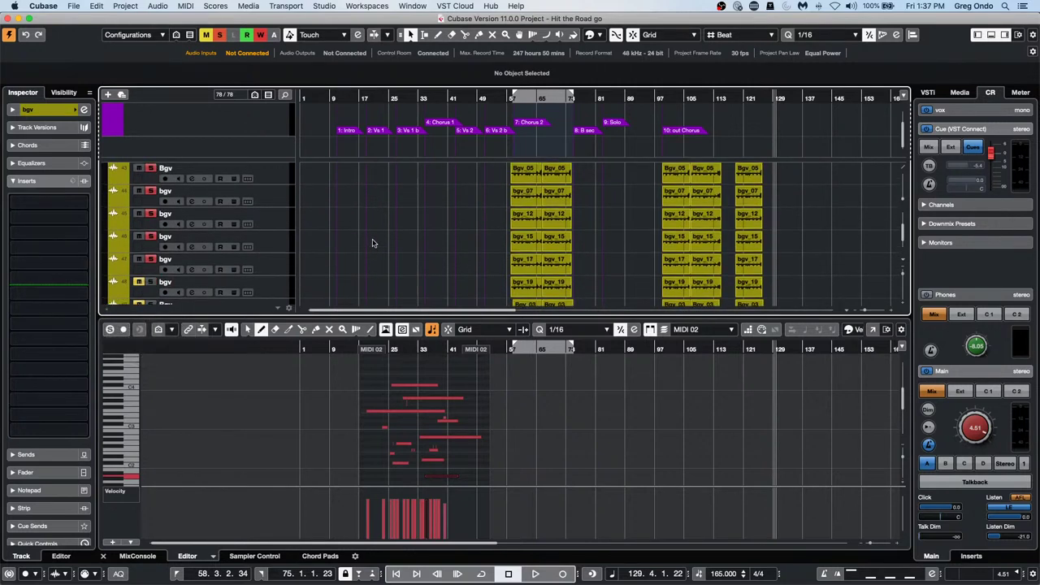
scroll(373, 243, down, 2)
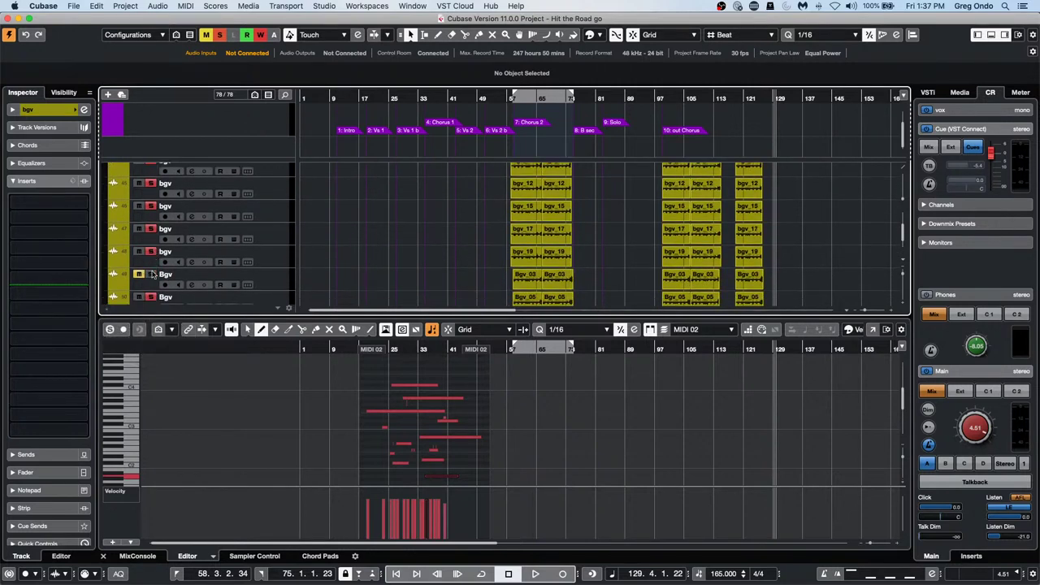
- Export the locator range as a stereo mixdown named gang vox through the export queue, with Create Audio Track set as the after-export action
click(73, 5)
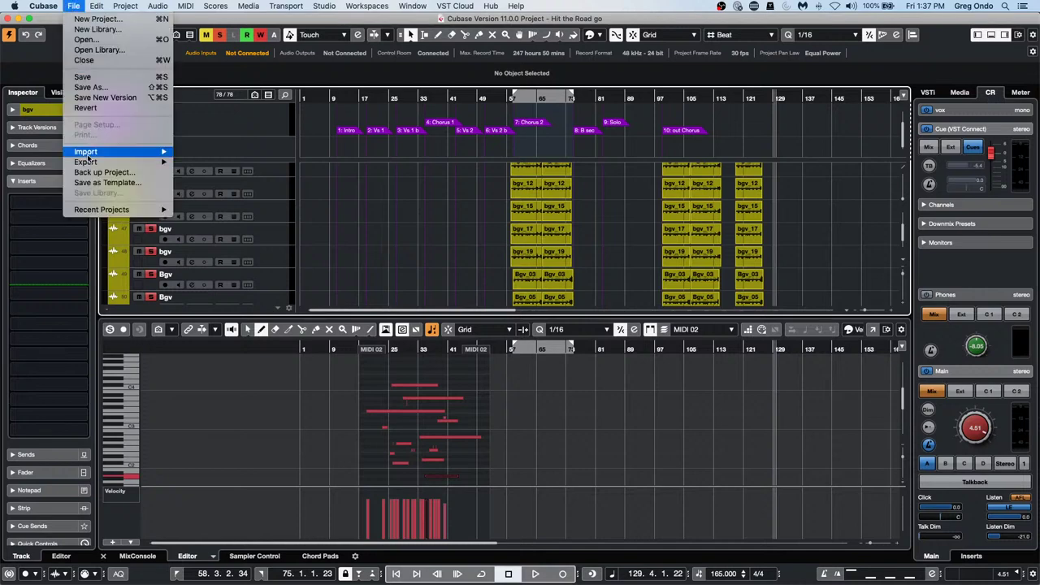
mouse_move(87, 162)
click(207, 162)
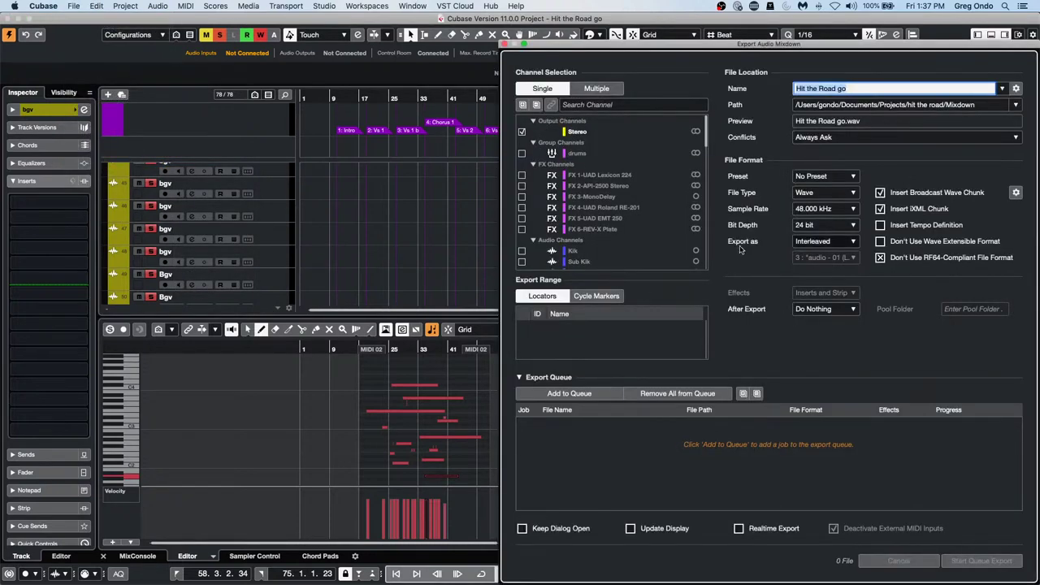
drag(840, 49, 655, 24)
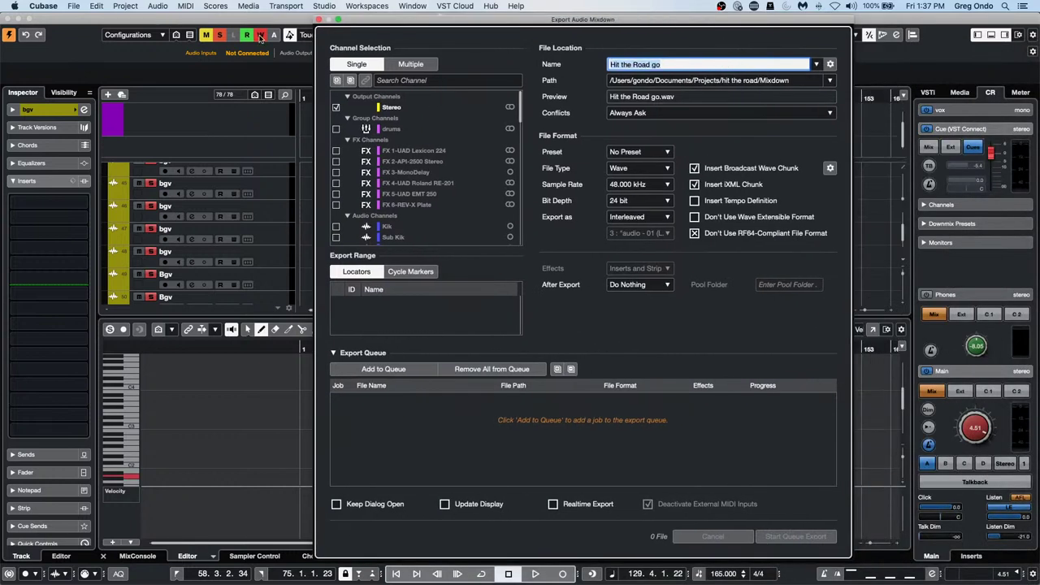
text(gang vox)
click(651, 288)
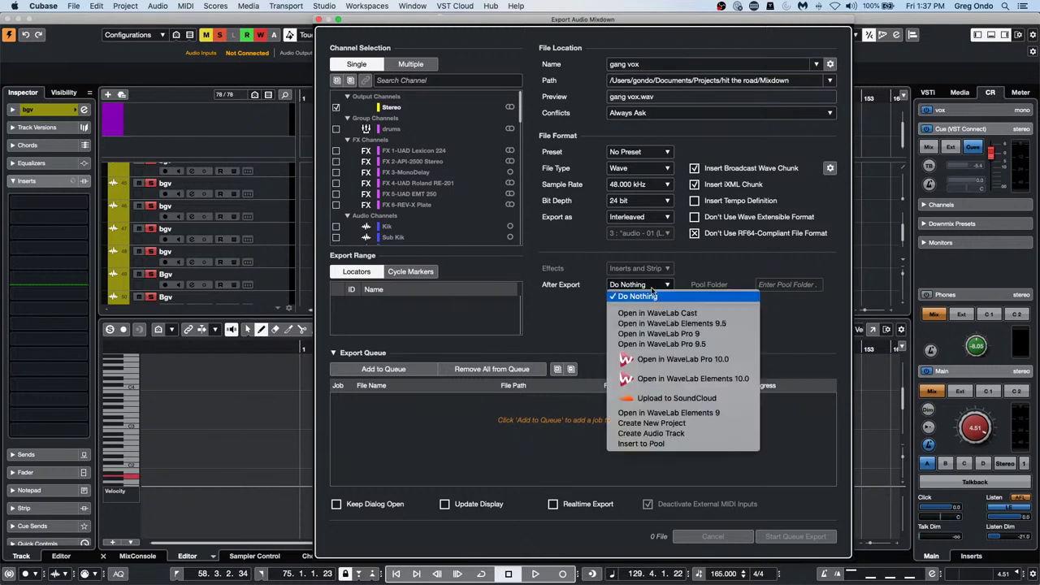
click(651, 433)
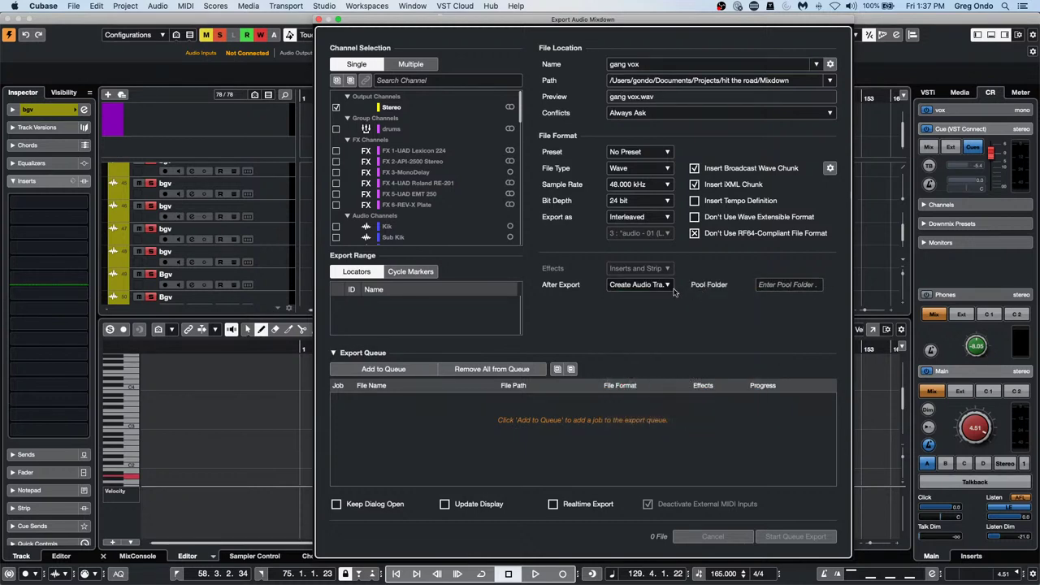
click(394, 370)
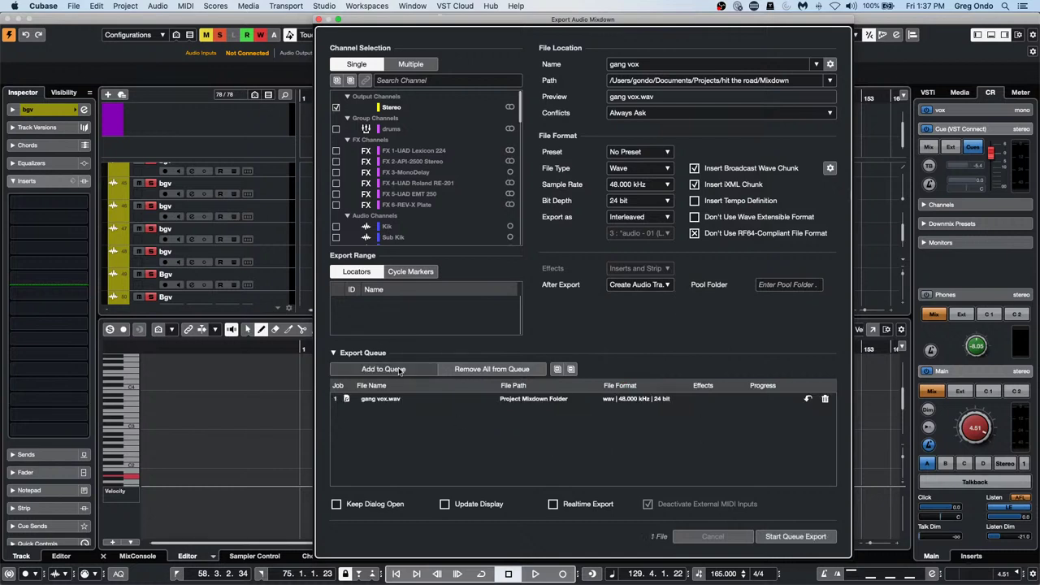
click(763, 539)
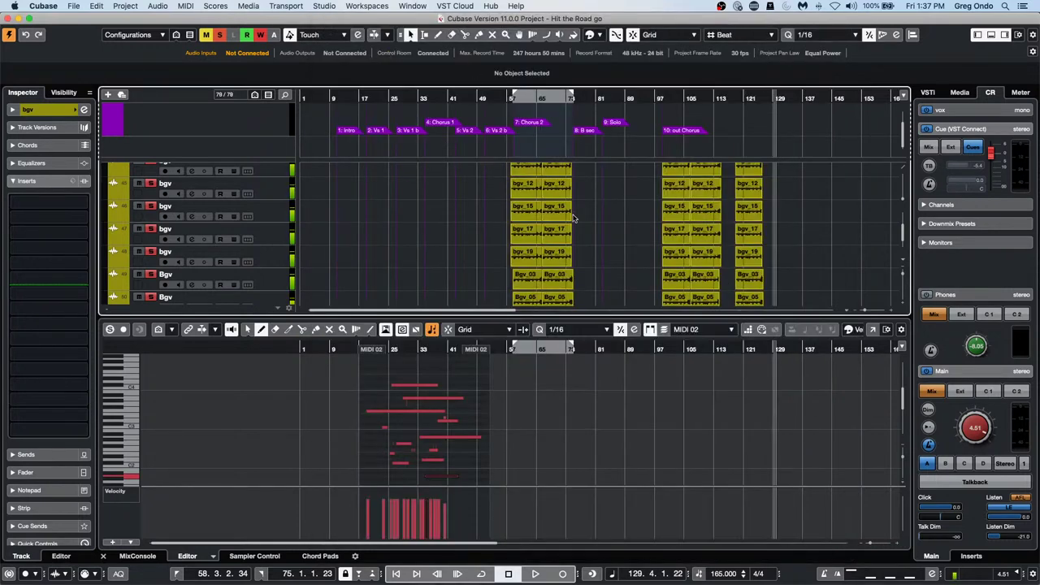
- Audition the exported gang vox event under the Chorus 2 marker with the Play tool
scroll(567, 232, down, 3)
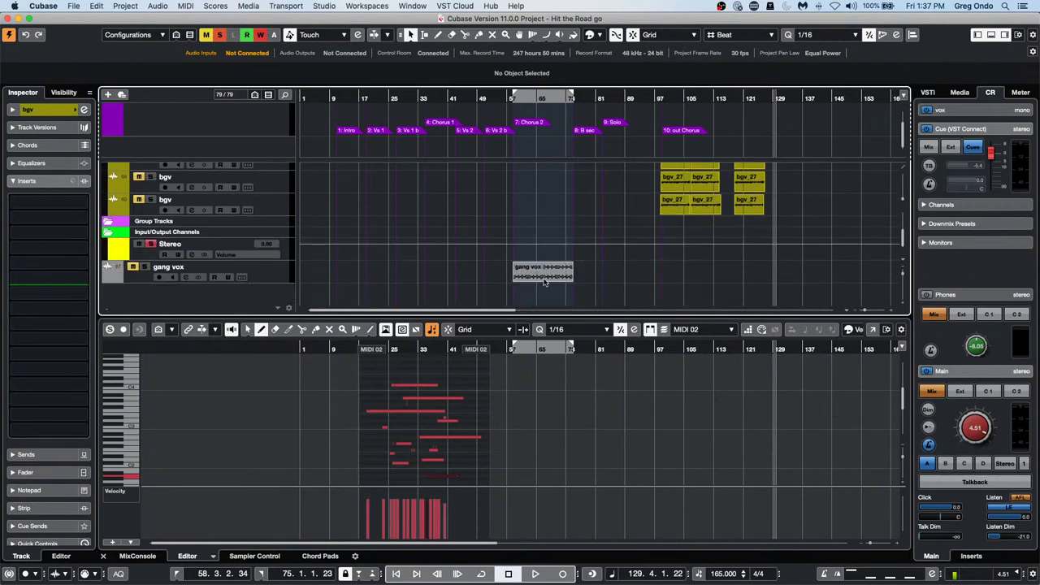
right_click(557, 279)
click(696, 278)
click(520, 273)
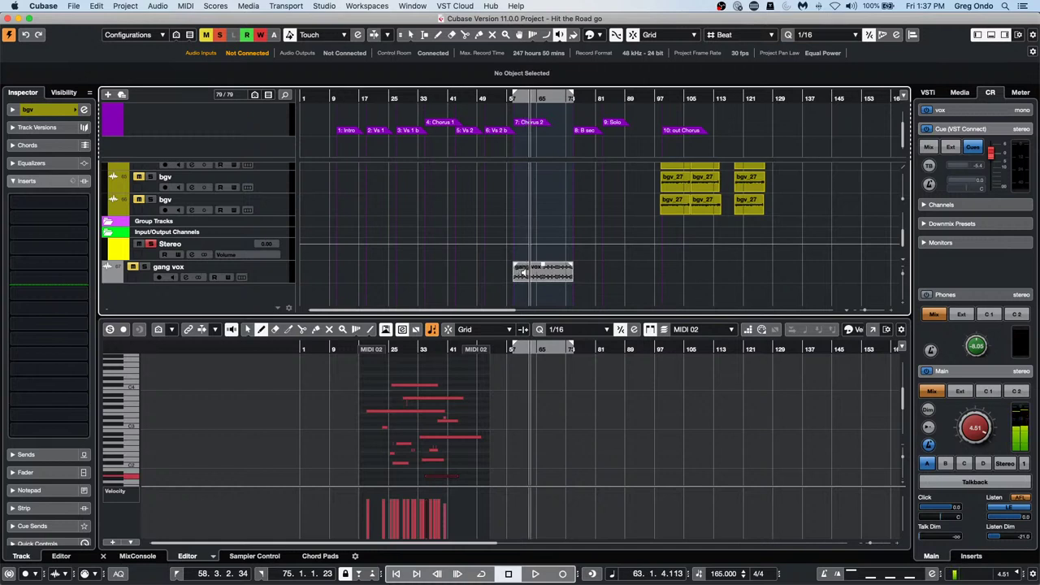
- Return to the Object Selection tool and select all Gang BGV's audio events under the Chorus 2 marker
scroll(710, 274, up, 6)
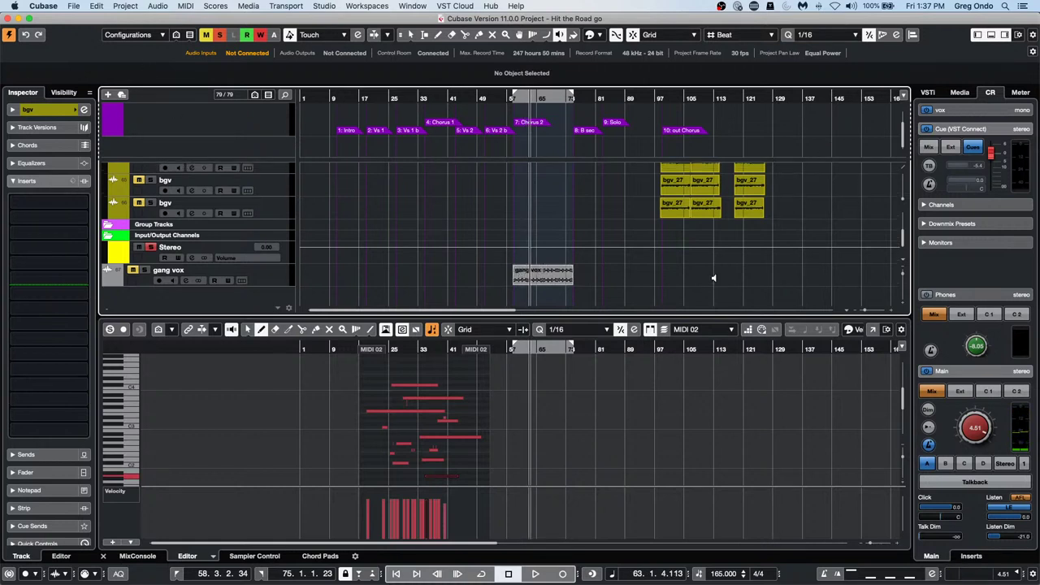
scroll(646, 254, down, 5)
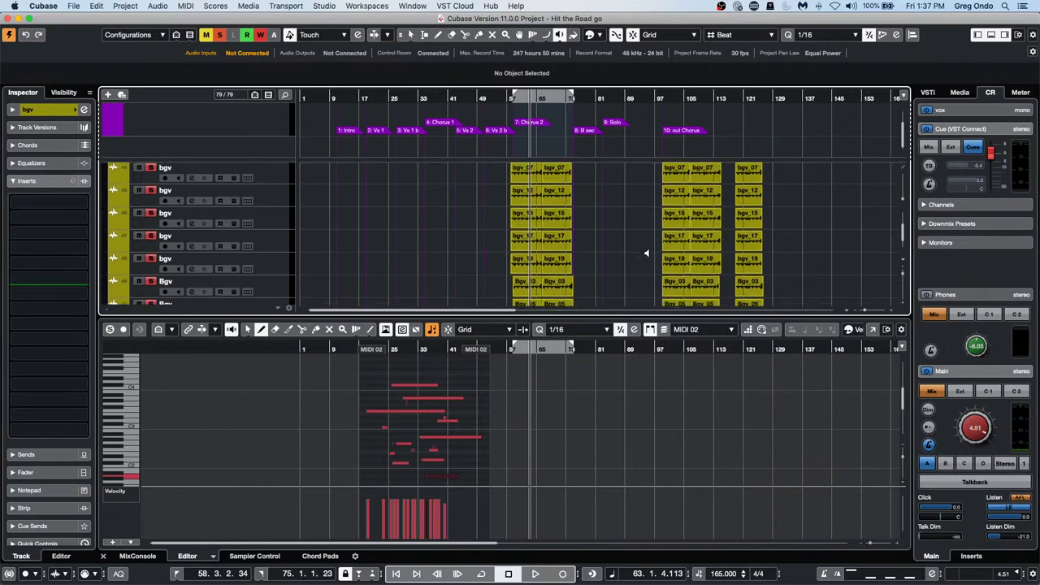
scroll(646, 252, up, 6)
scroll(646, 250, down, 2)
key(1)
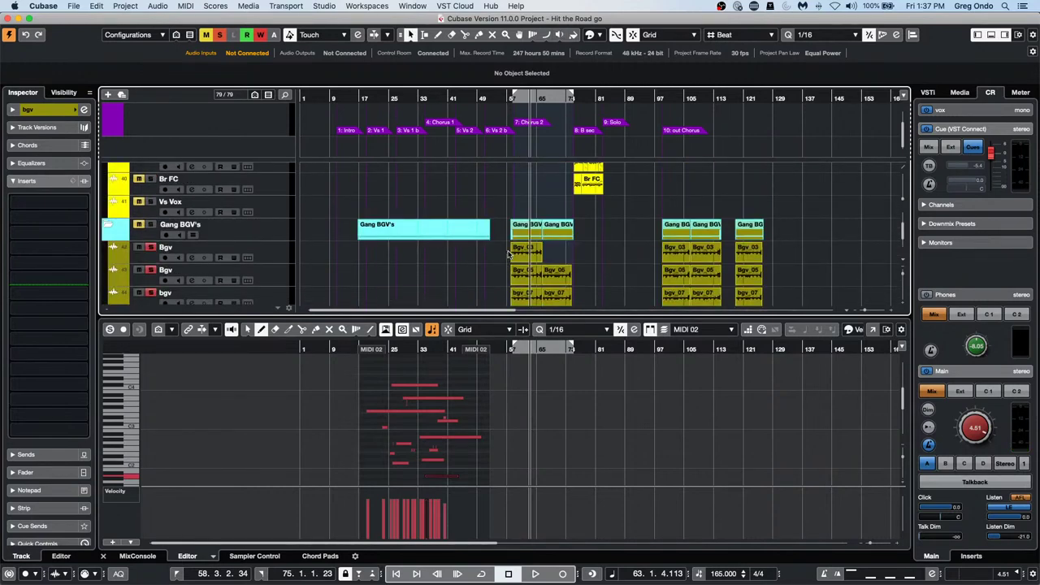
scroll(505, 260, down, 5)
scroll(581, 244, down, 5)
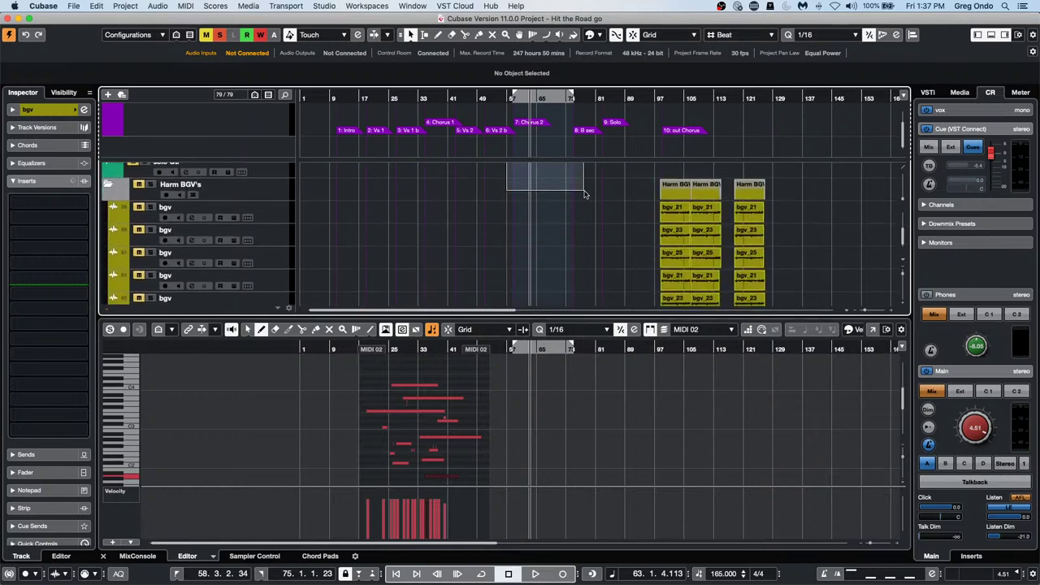
click(561, 186)
scroll(523, 228, down, 4)
scroll(524, 227, up, 6)
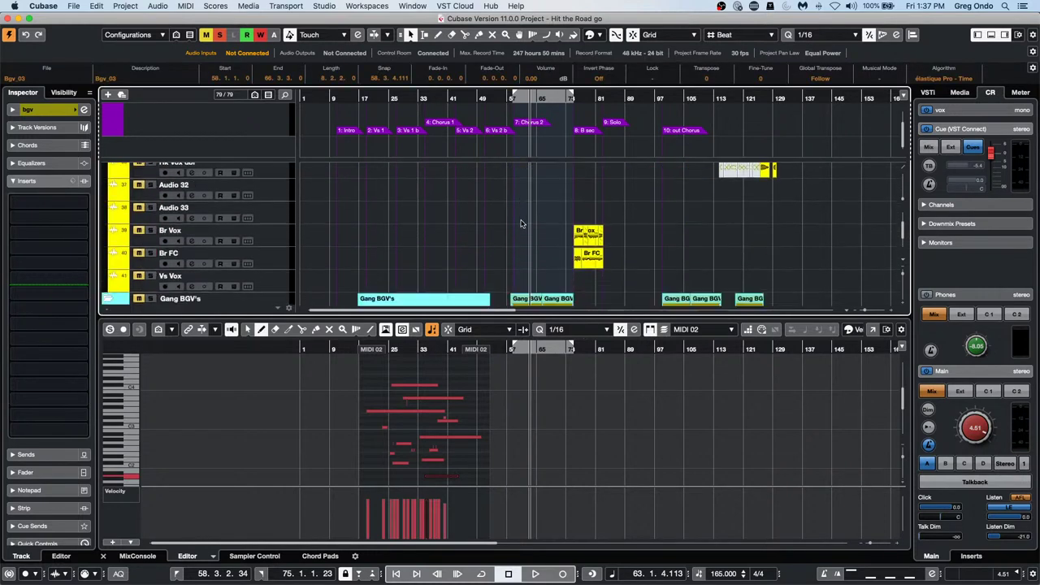
- Open the Render in Place settings and enable mixing down to one audio file named vox gang
click(96, 5)
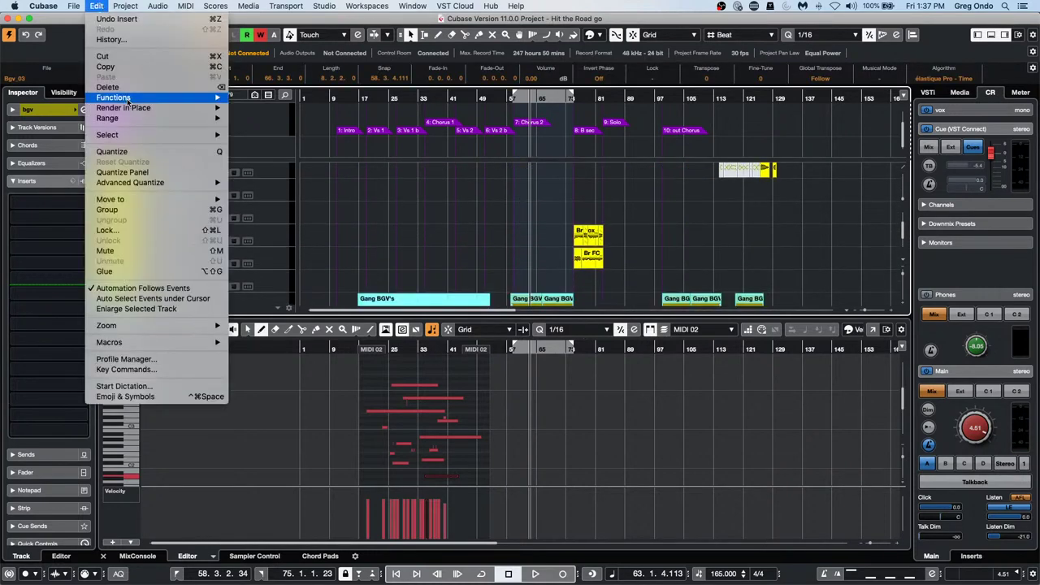
mouse_move(132, 109)
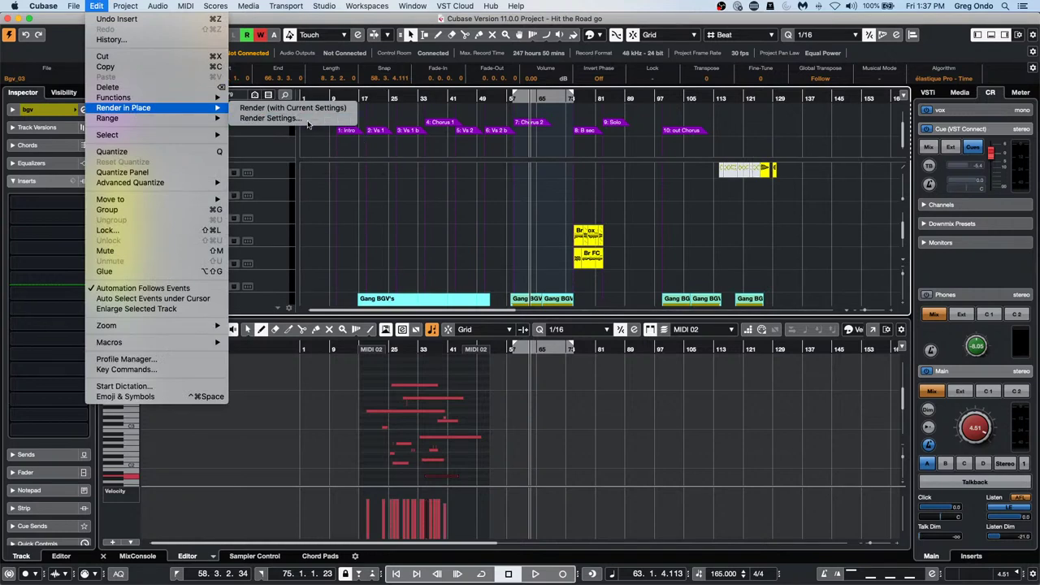
click(284, 95)
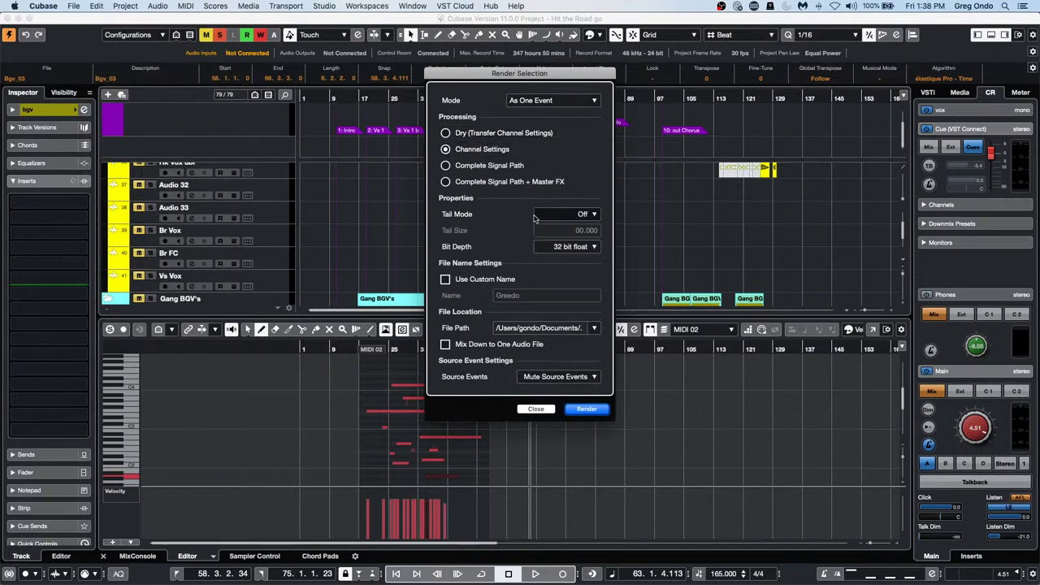
click(445, 345)
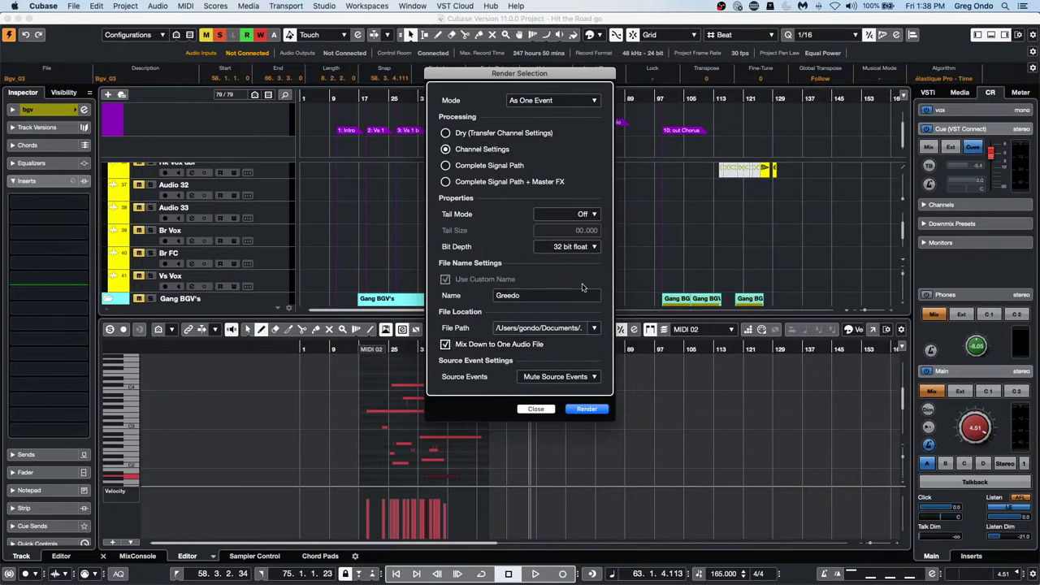
double_click(536, 295)
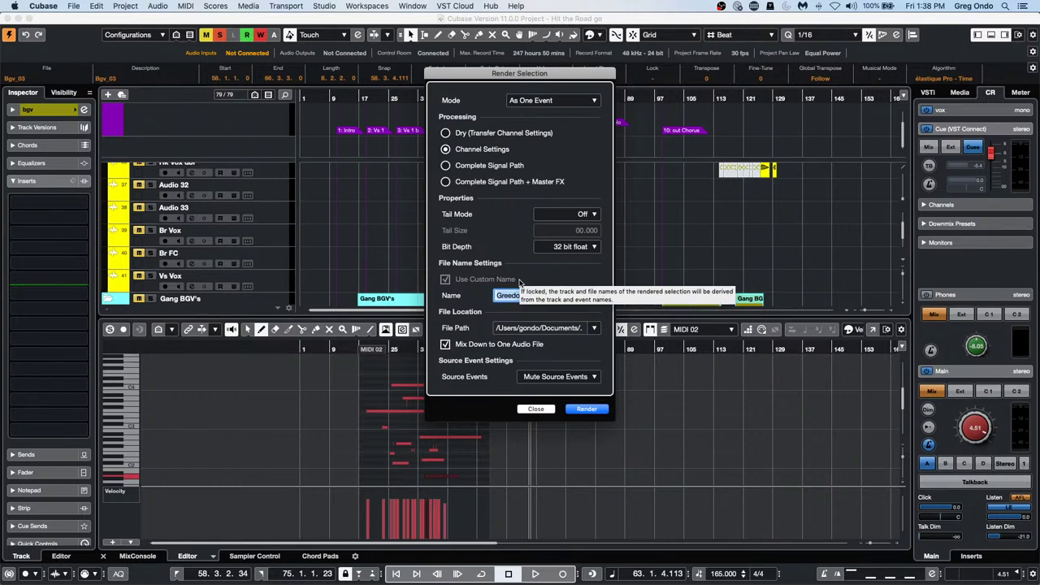
text(vox gang)
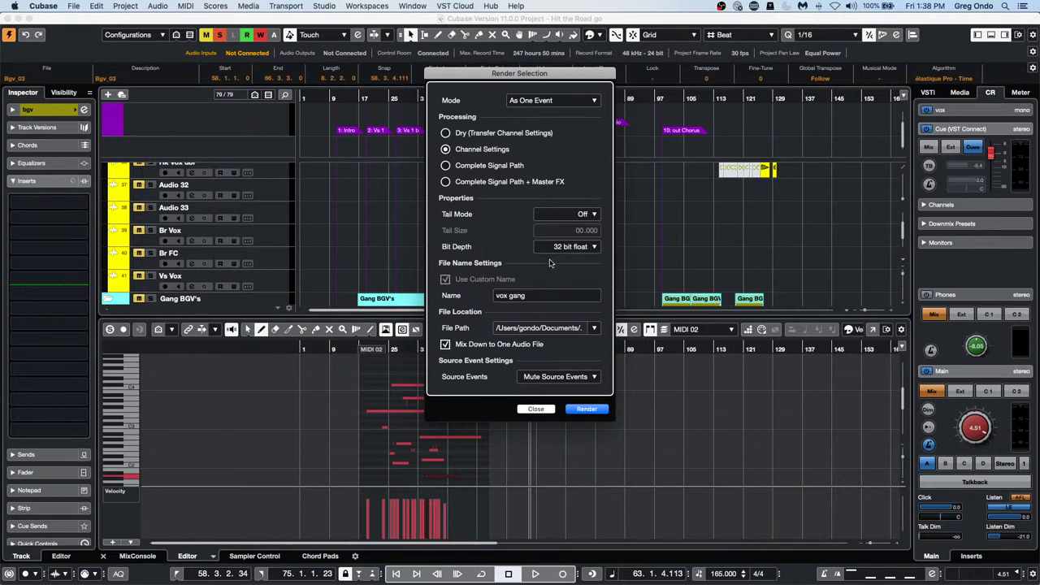
- Render the selected events as one event with channel settings, using the Mute Source Events option
click(566, 377)
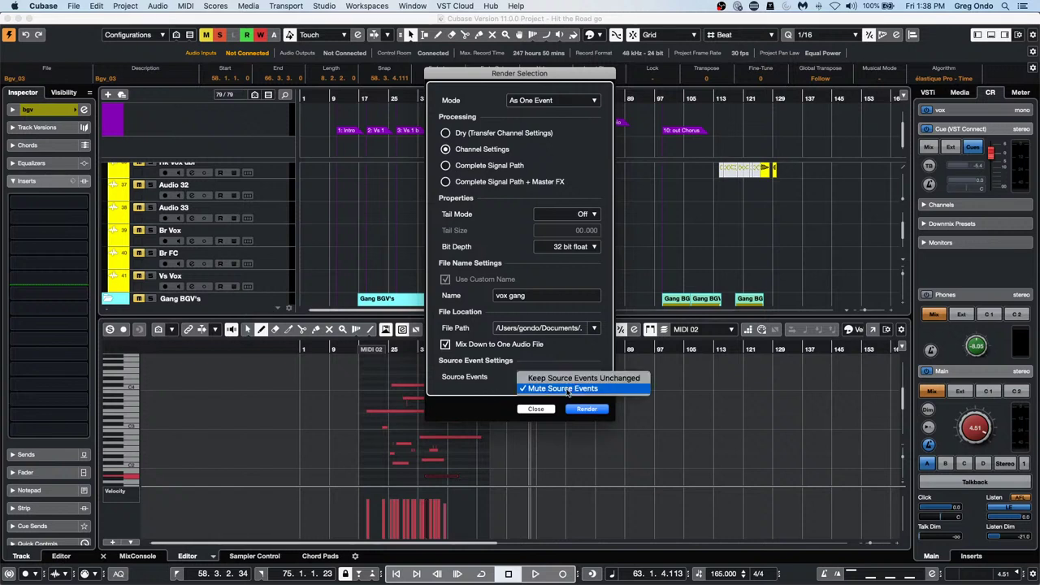
click(579, 379)
click(589, 410)
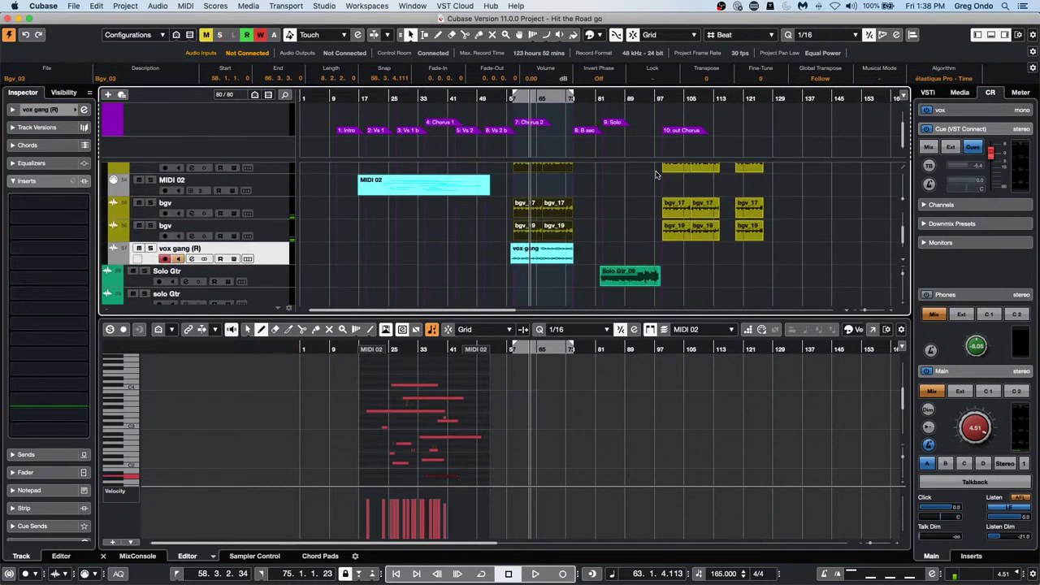
- Audition the rendered vox gang event with the Play tool
right_click(529, 257)
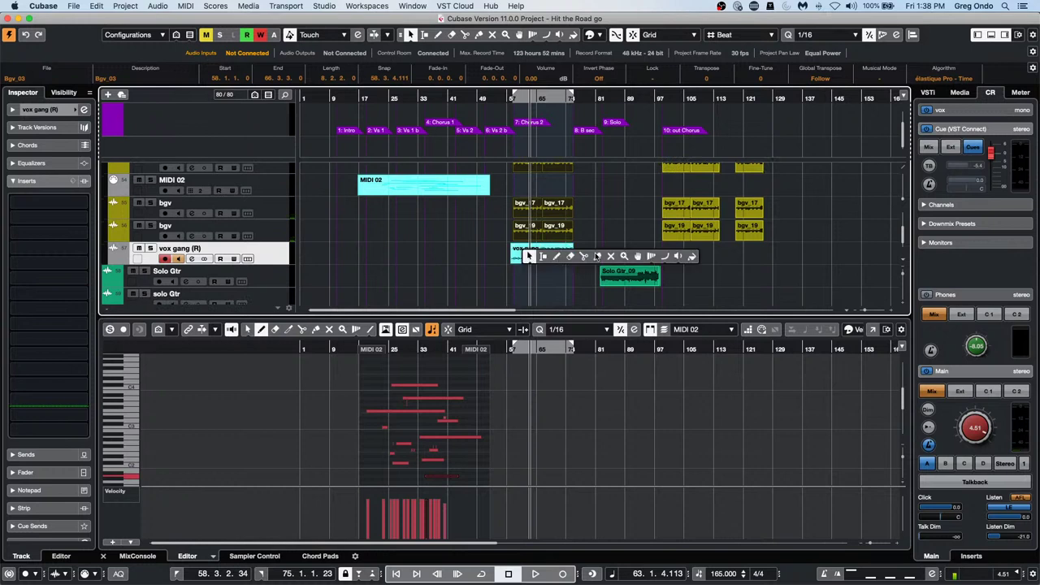
click(677, 257)
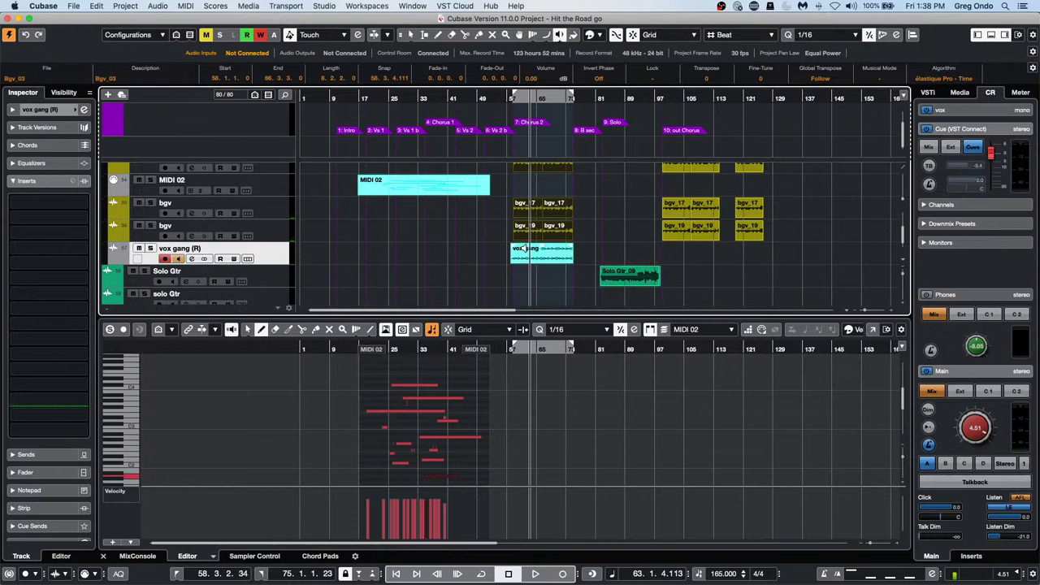
drag(524, 247, 527, 244)
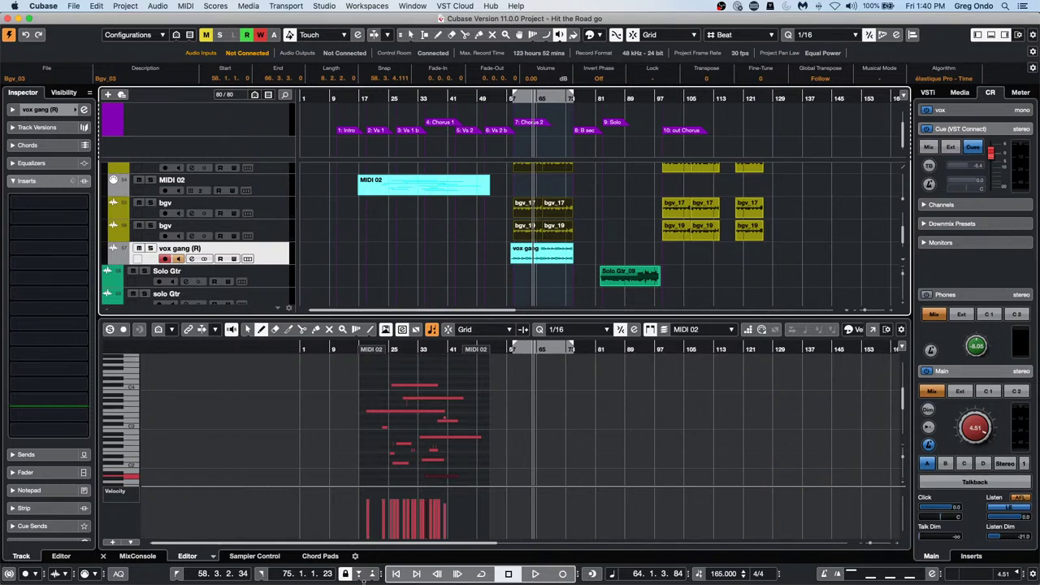
- Show the MixConsole in the lower zone and lower the Control Room's Main level to 3.04
click(137, 556)
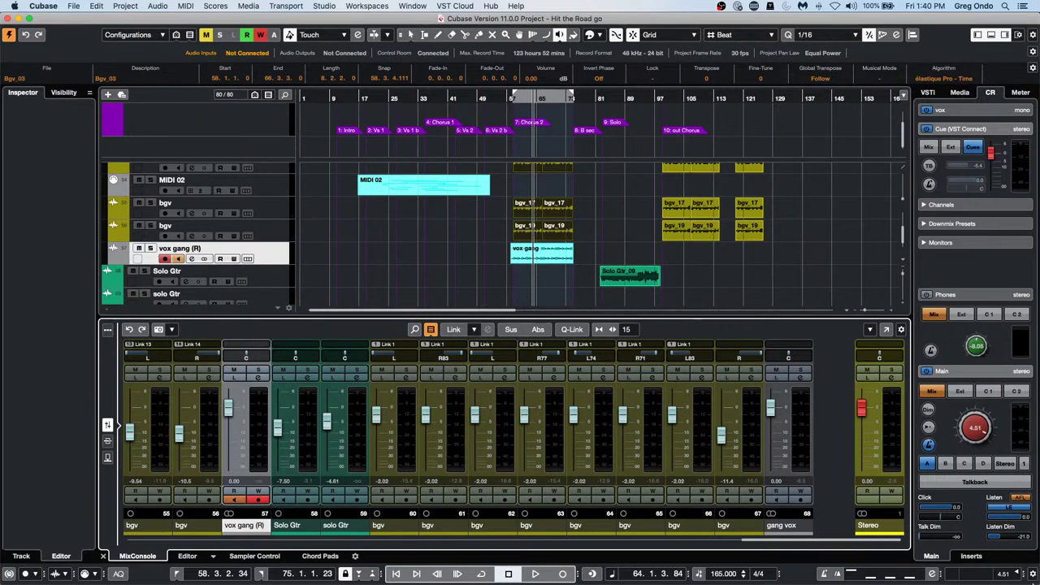
click(1010, 510)
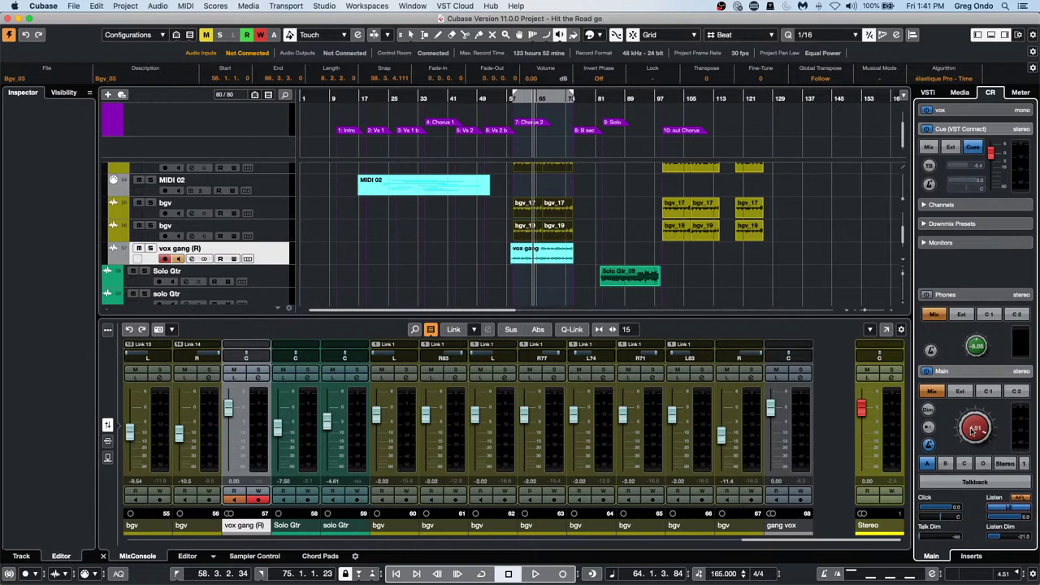
drag(973, 431, 963, 437)
click(284, 257)
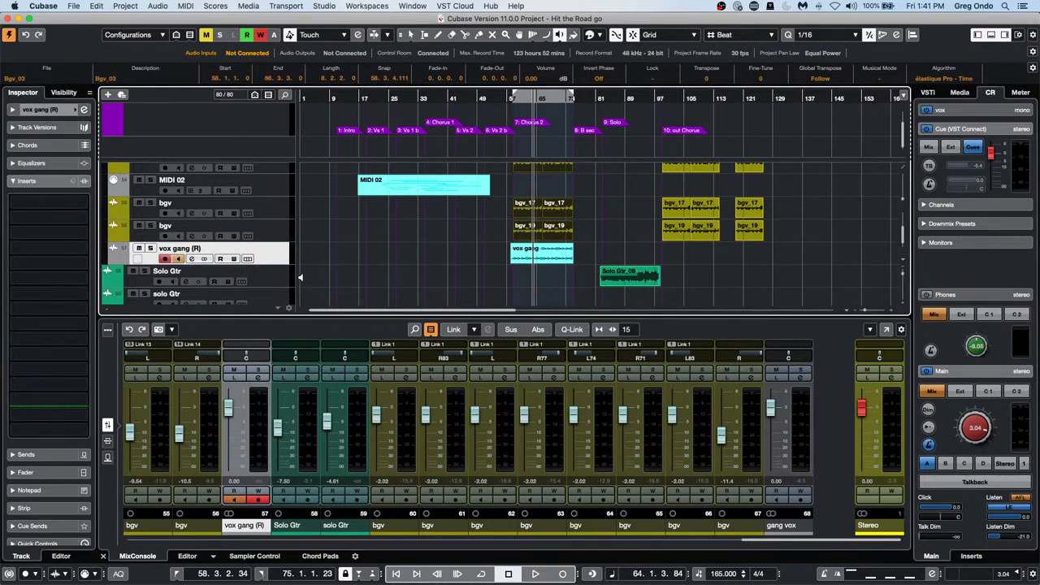
- Select the upper Solo Gtr audio track and expand its Quick Controls section
click(280, 286)
scroll(33, 503, down, 1)
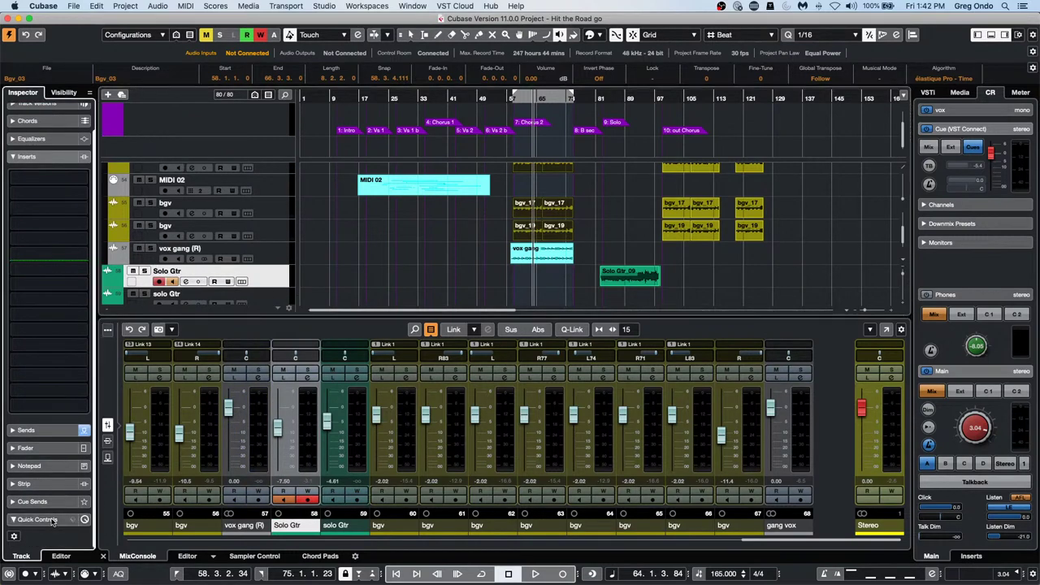
click(40, 519)
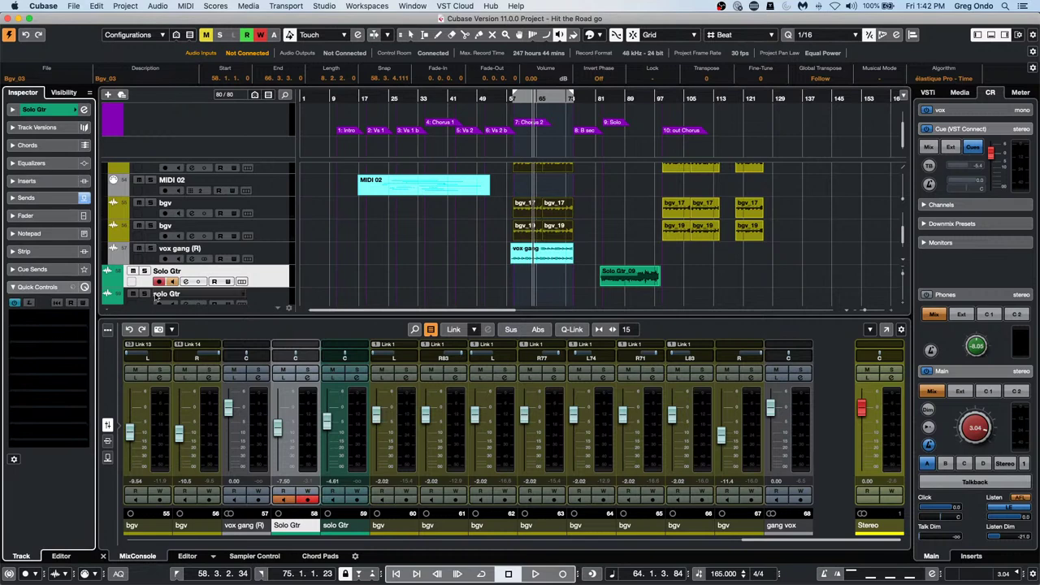
- Add one Retrologue instrument track with stereo output below the Solo Gtr track
right_click(269, 278)
mouse_move(433, 279)
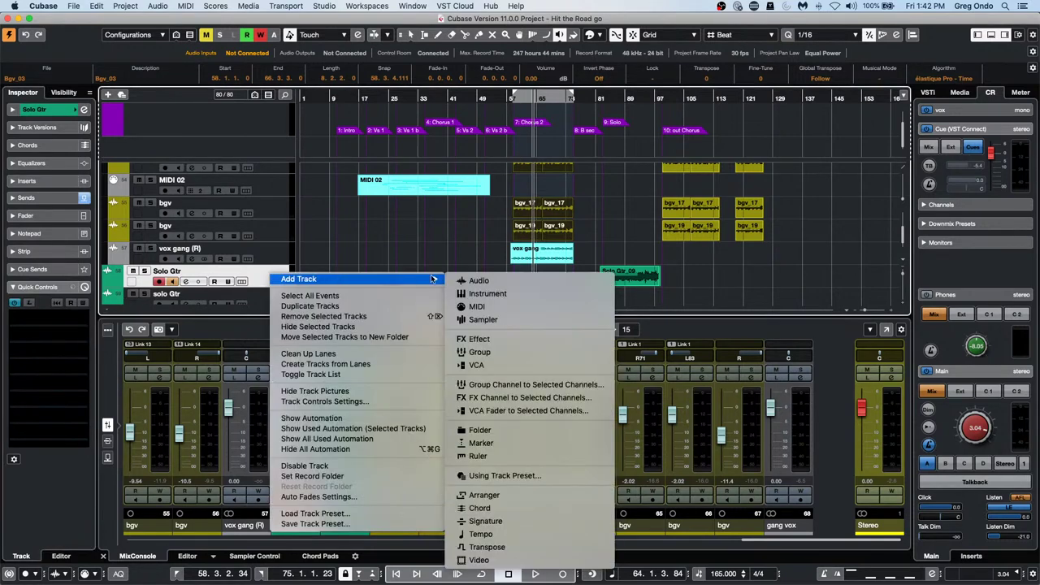
click(516, 300)
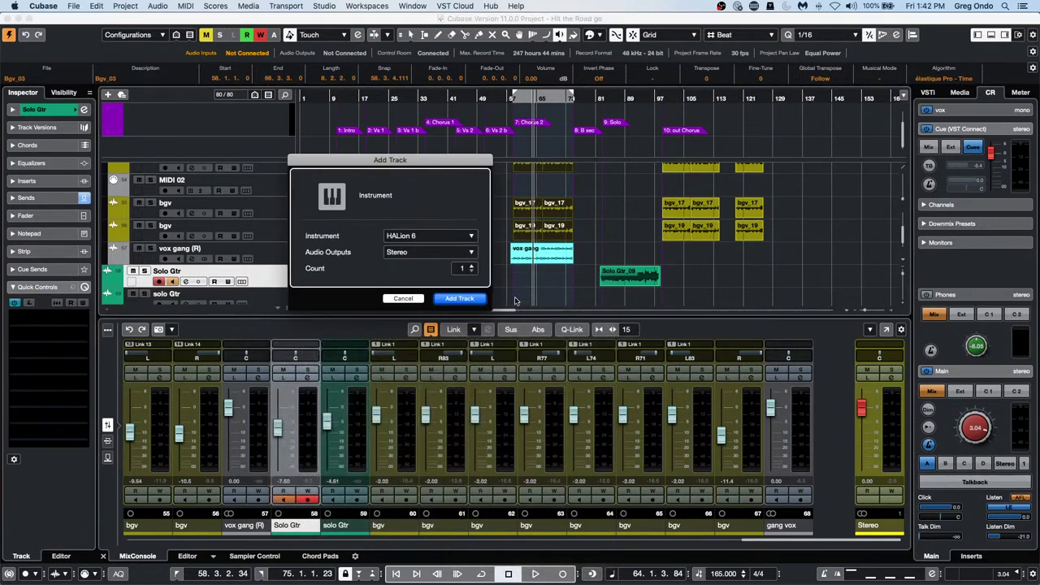
click(433, 237)
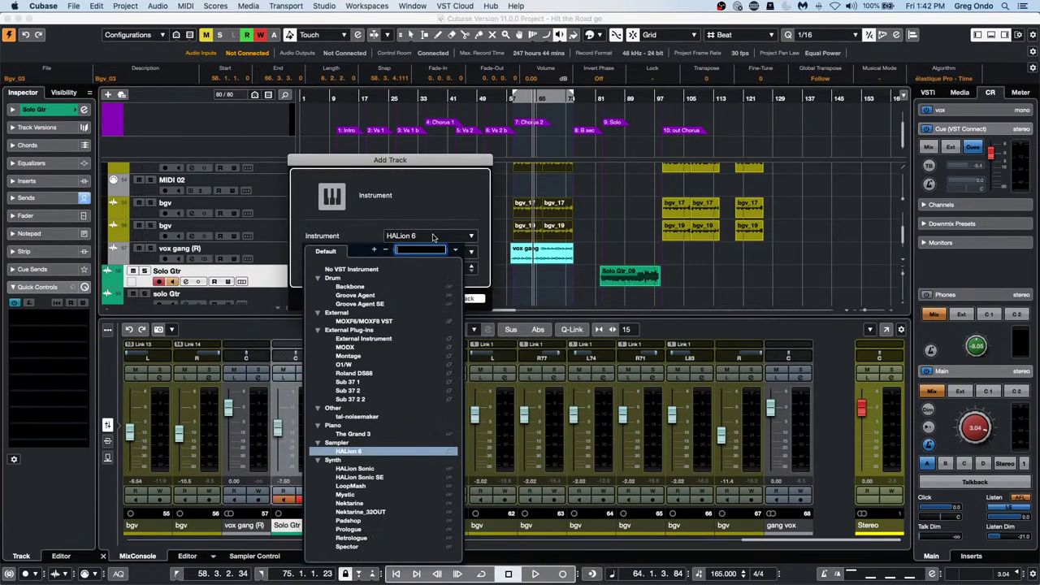
click(353, 538)
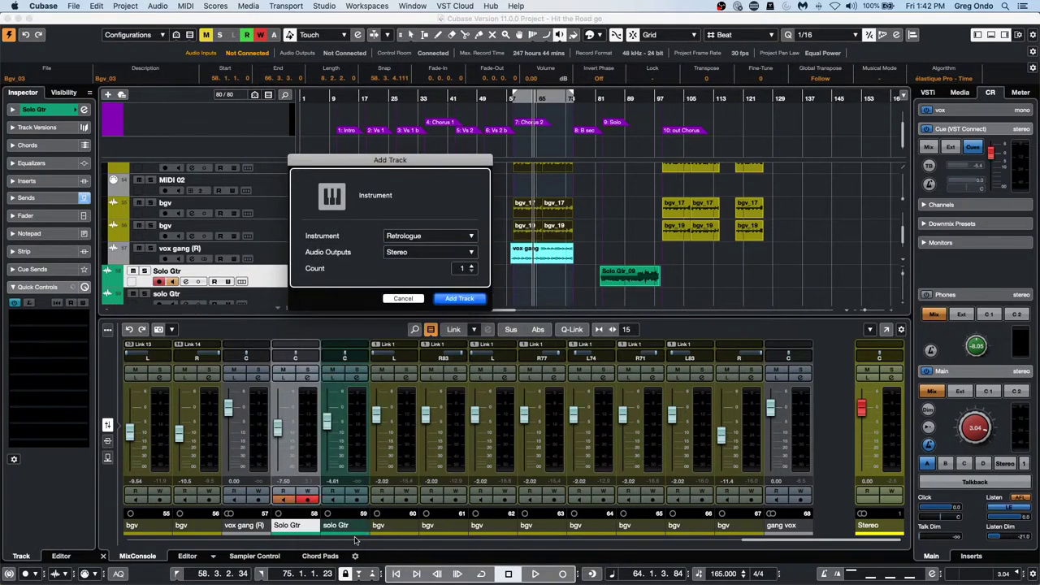
click(458, 299)
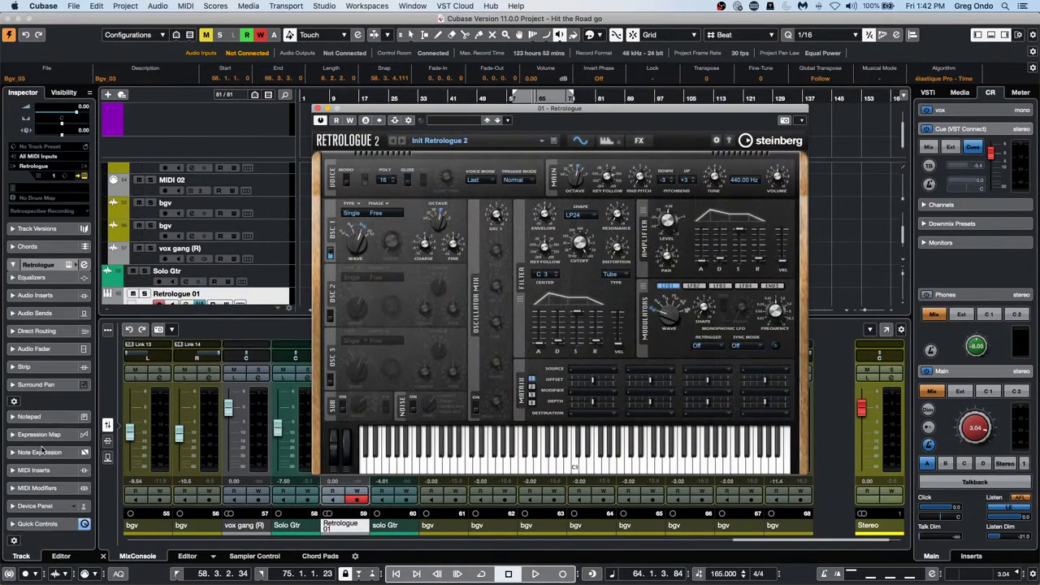
- Show the Retrologue track's Quick Controls and load the Volume/Pan/Pre-Filter/Sends preset for them
click(37, 523)
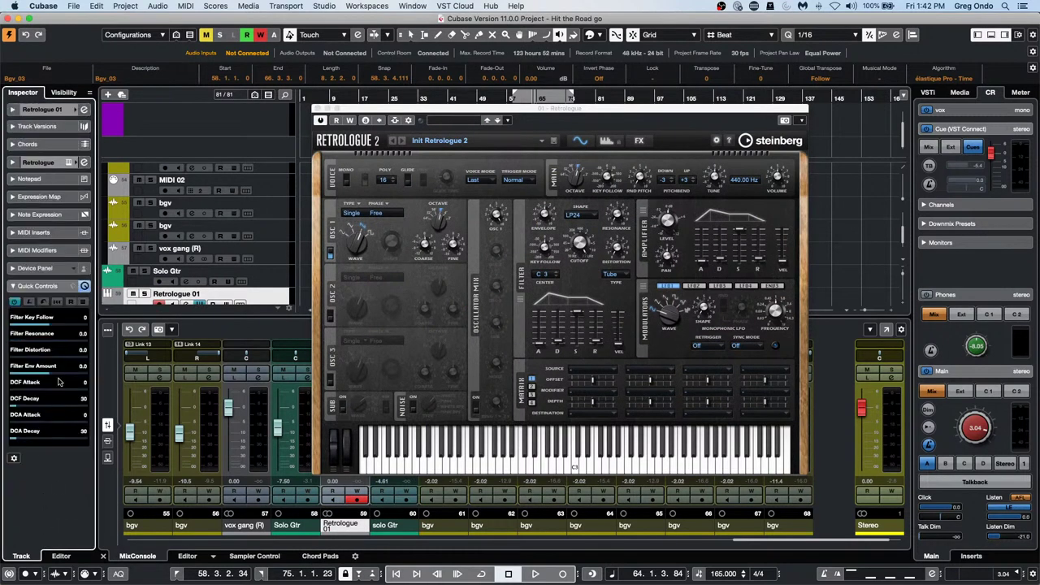
click(75, 285)
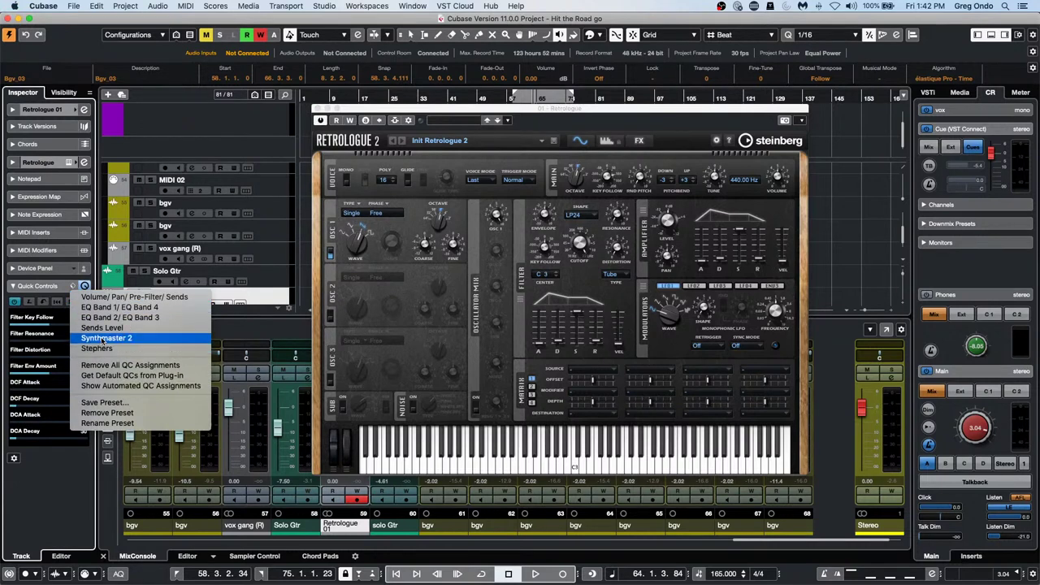
click(121, 298)
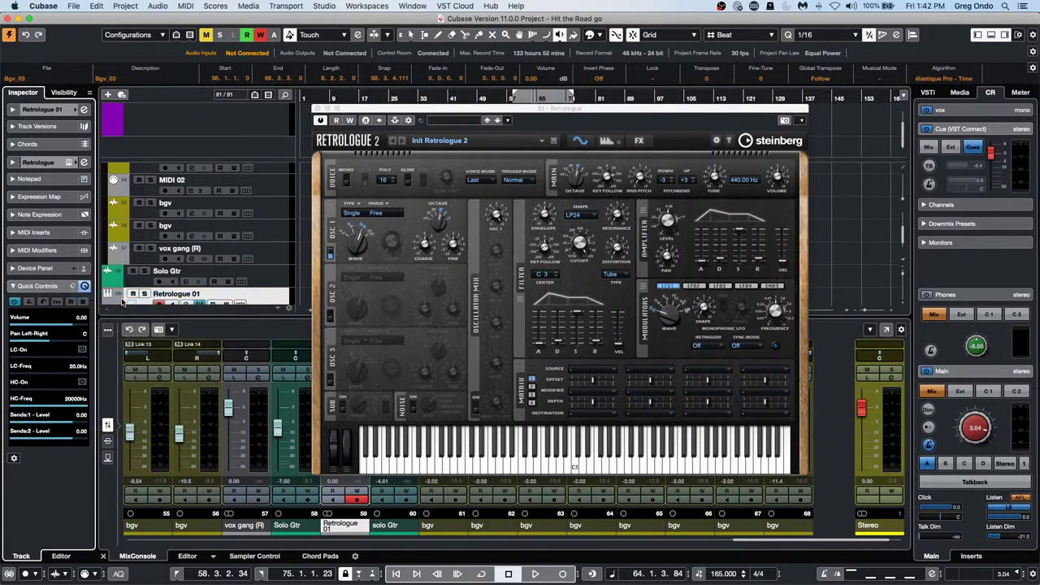
- Check the quick control presets available for the Retrologue 01 track and close the Retrologue instrument window
click(72, 286)
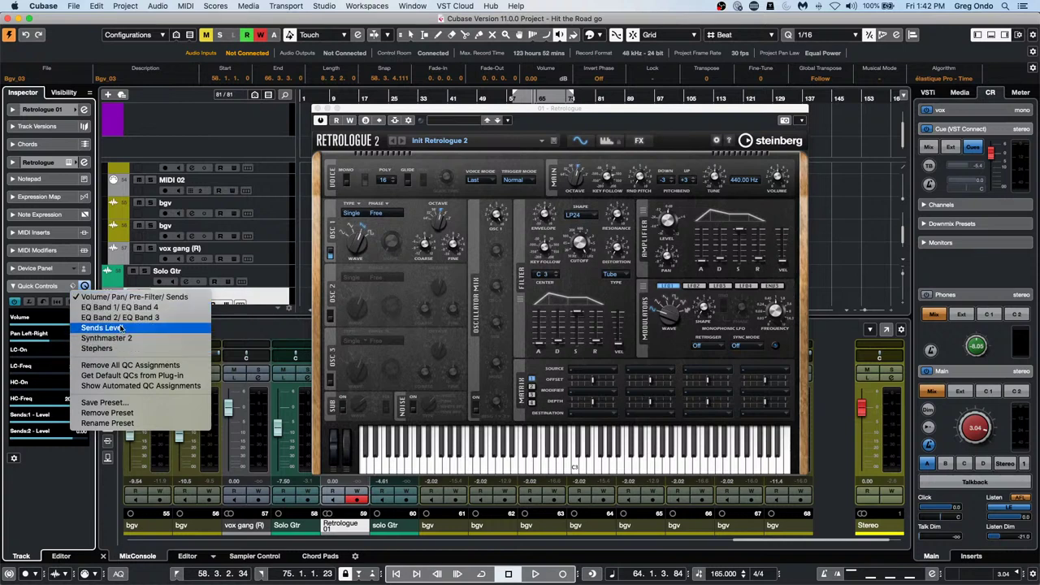
click(51, 502)
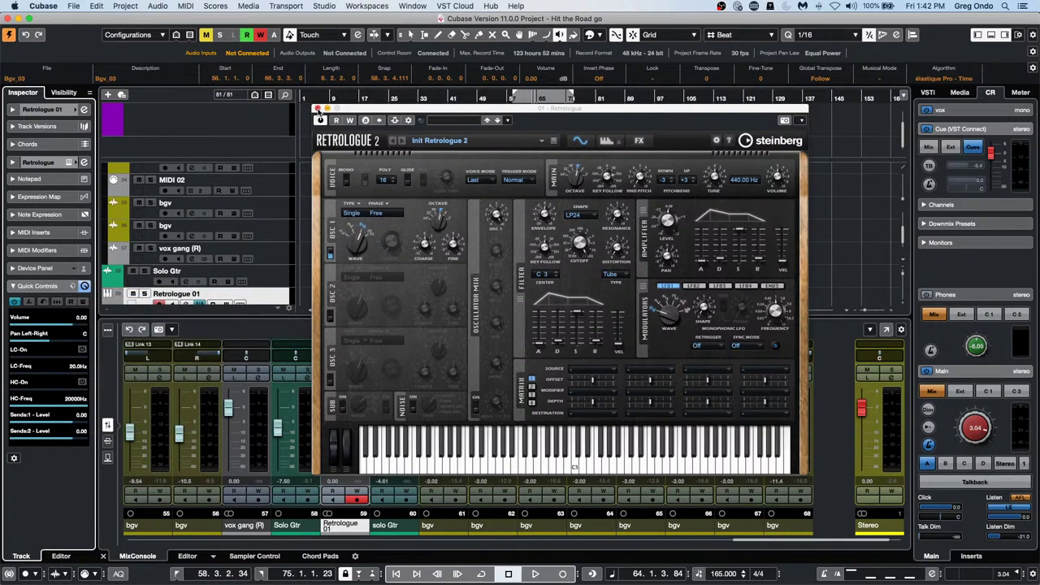
click(318, 108)
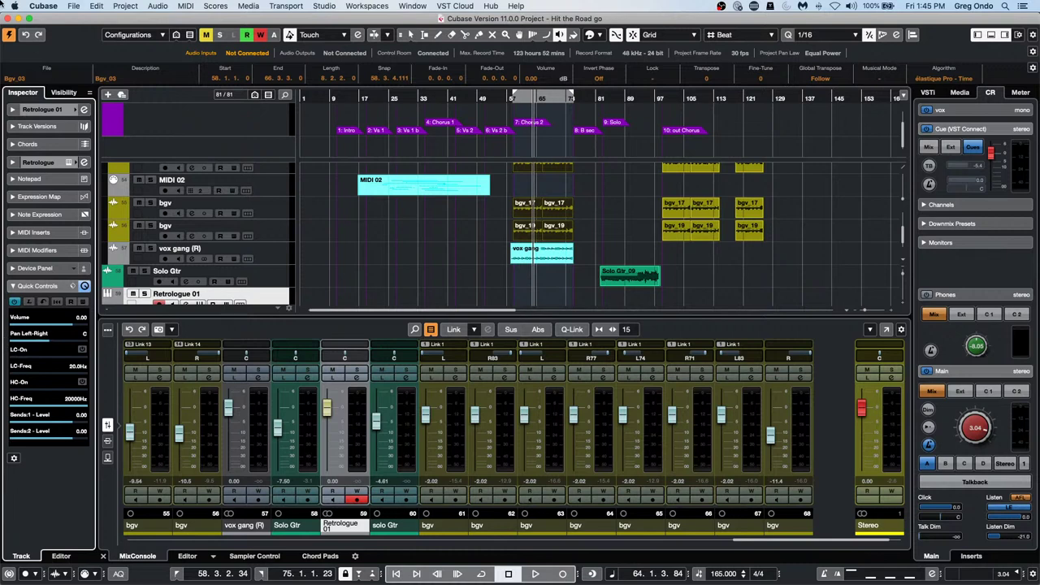
- Open the Editing-Audio preferences and try the Split Channels option for importing audio files
click(43, 6)
click(63, 36)
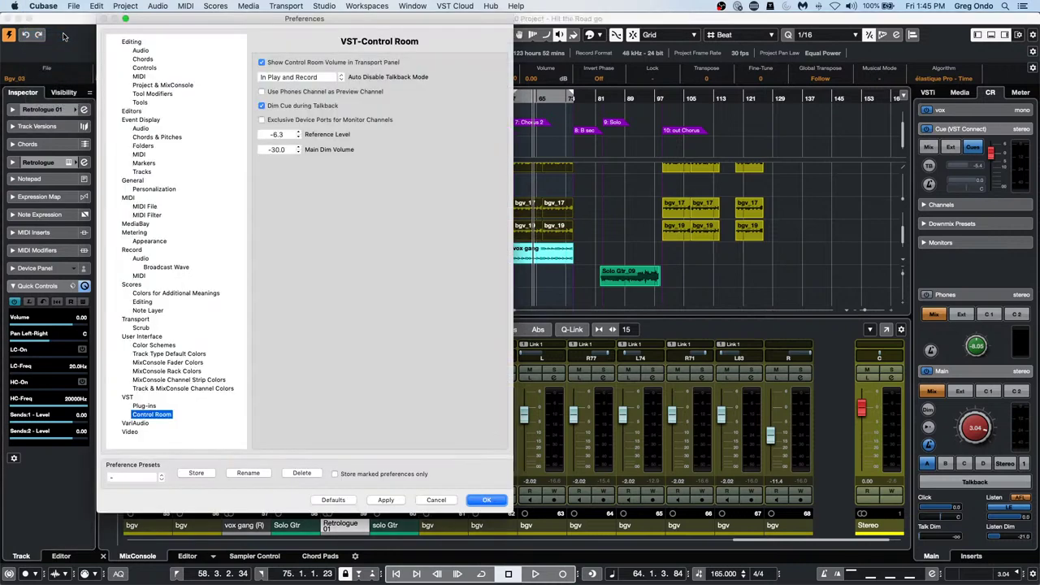
click(145, 50)
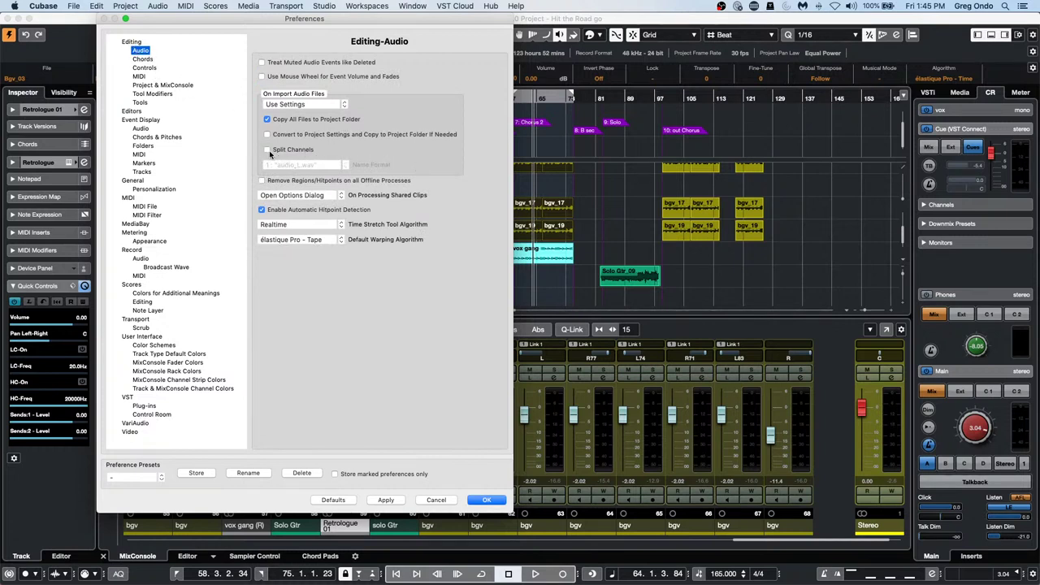
click(267, 150)
click(266, 150)
- Try Open Options Dialog as the audio import behavior, return it to Use Settings, and cancel the preferences
click(317, 105)
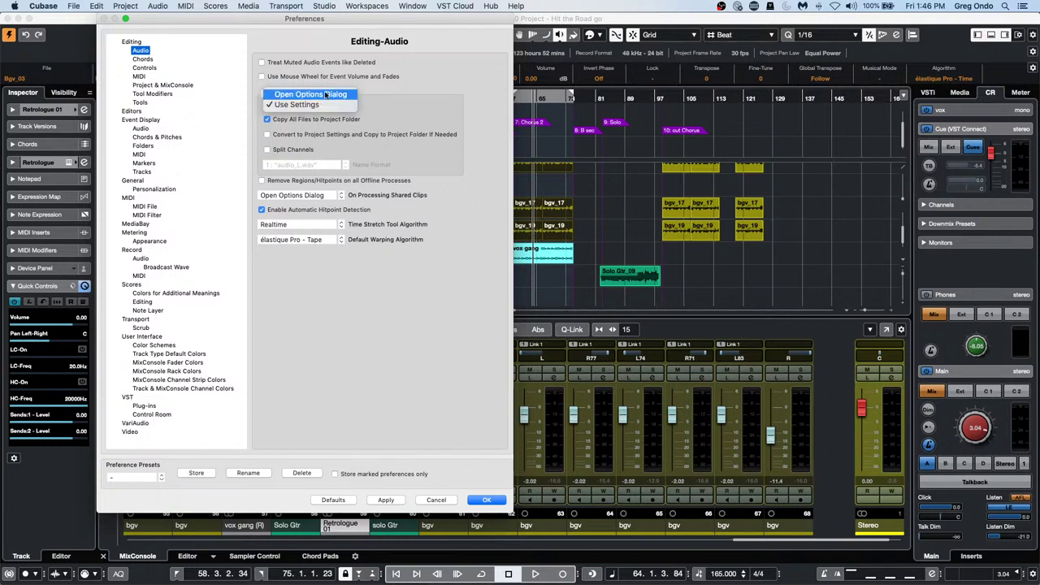
click(313, 94)
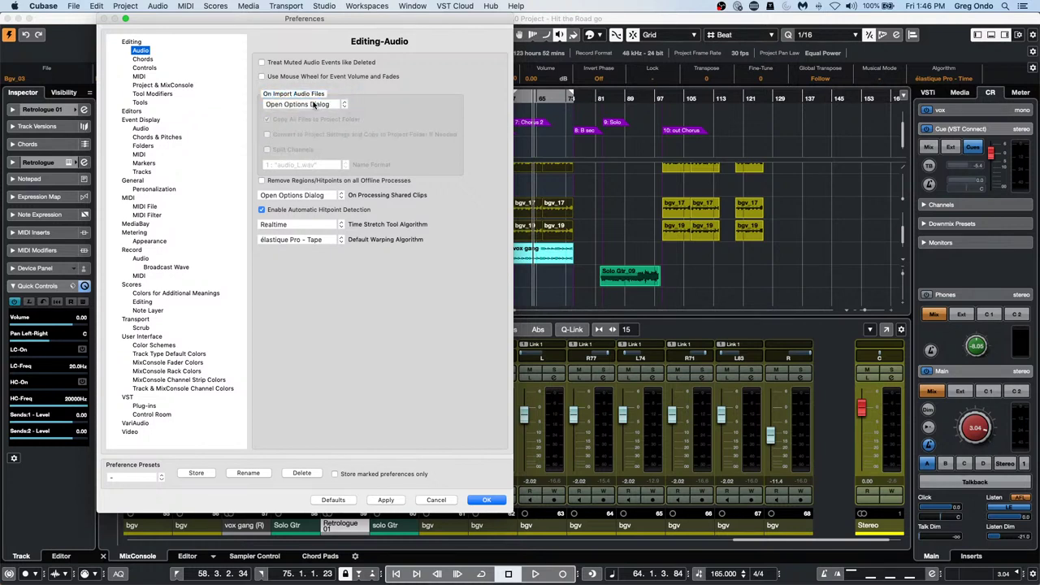
click(317, 105)
click(314, 115)
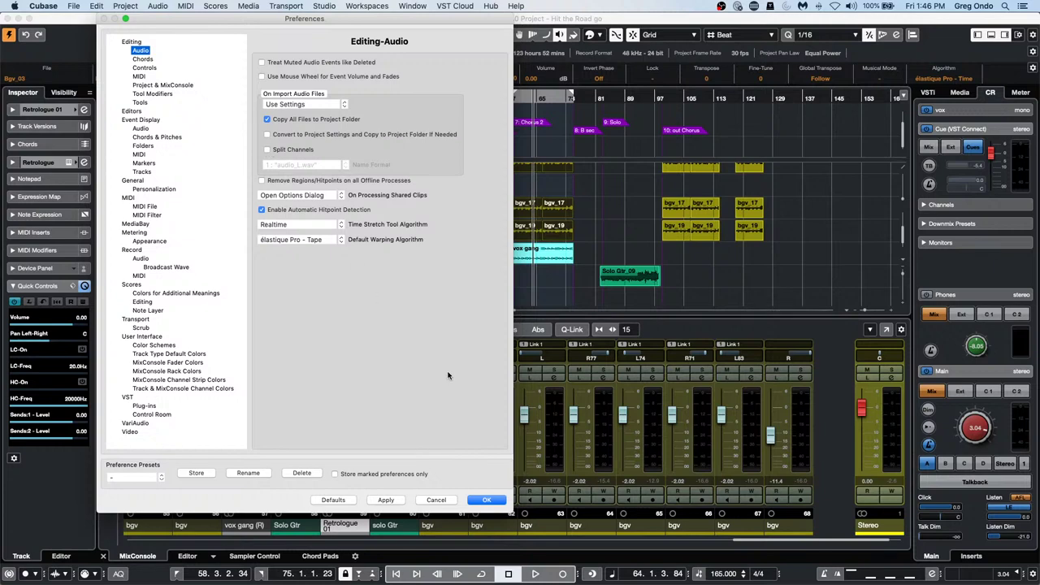
click(433, 501)
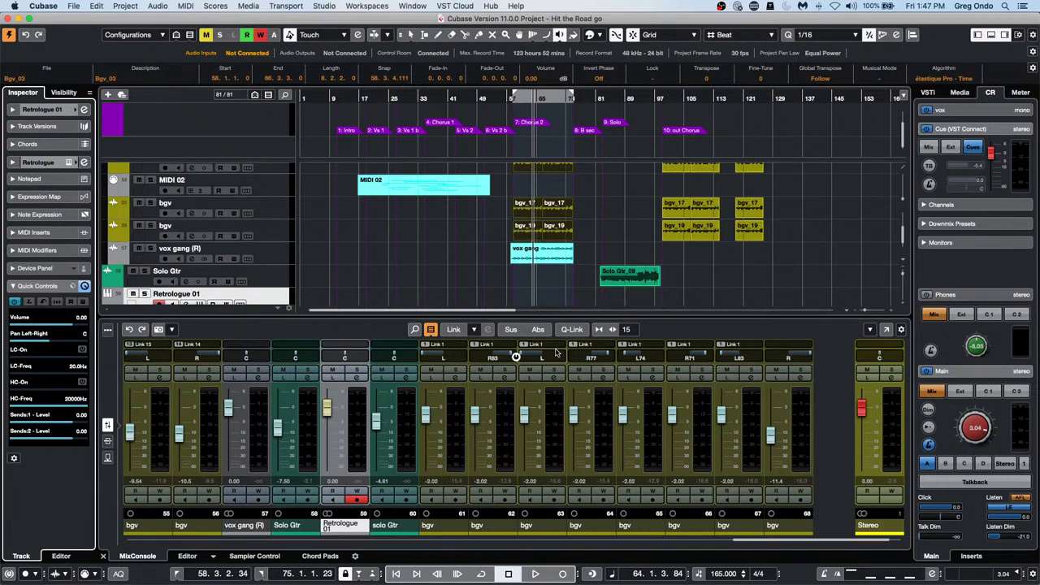
- Remove Read/Write-Enable from the visible audio track controls in the bgv track's Track Controls Settings and apply the change
click(275, 210)
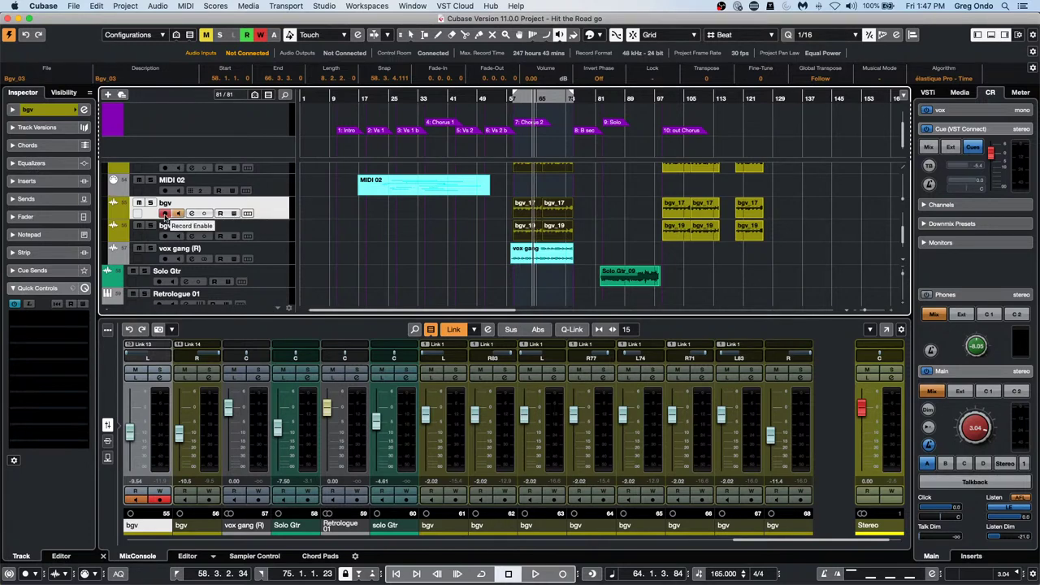
right_click(263, 210)
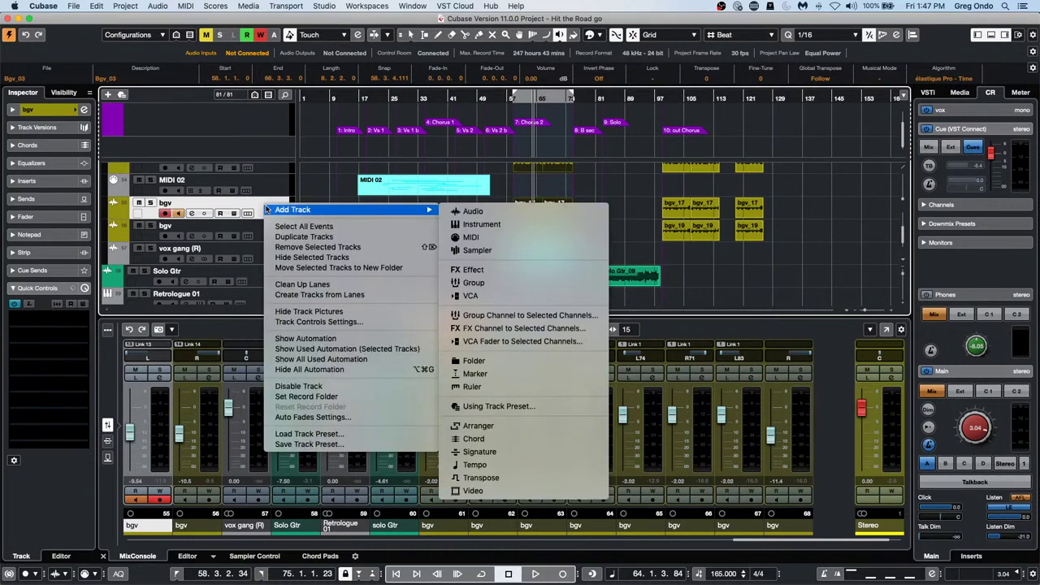
click(317, 322)
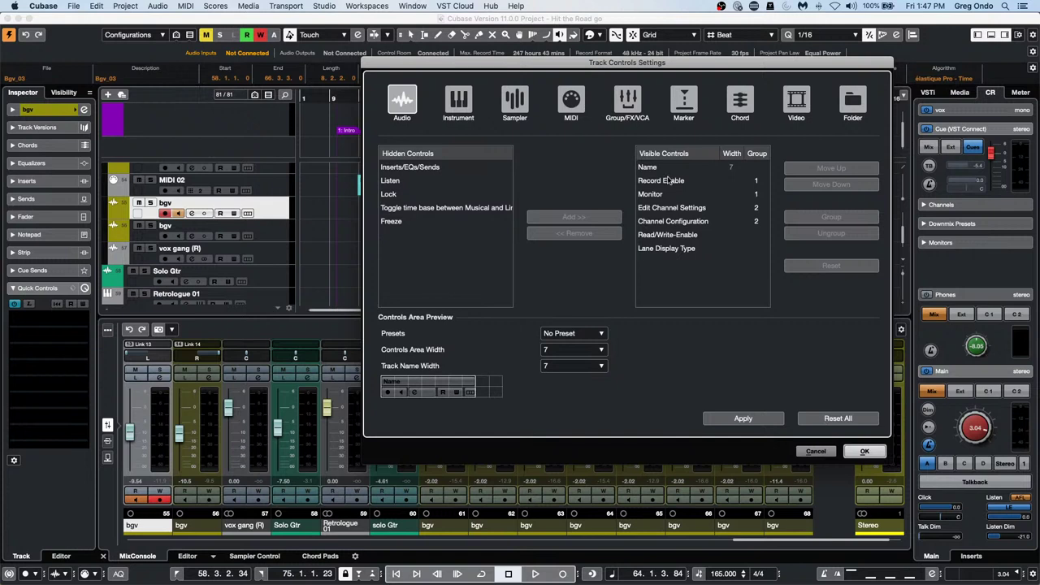
click(659, 235)
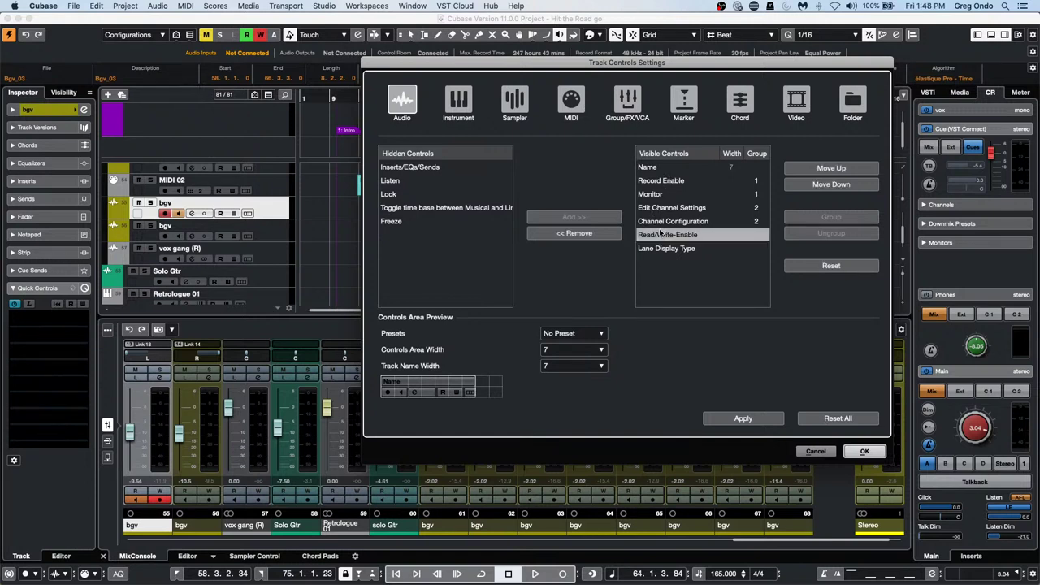
click(591, 235)
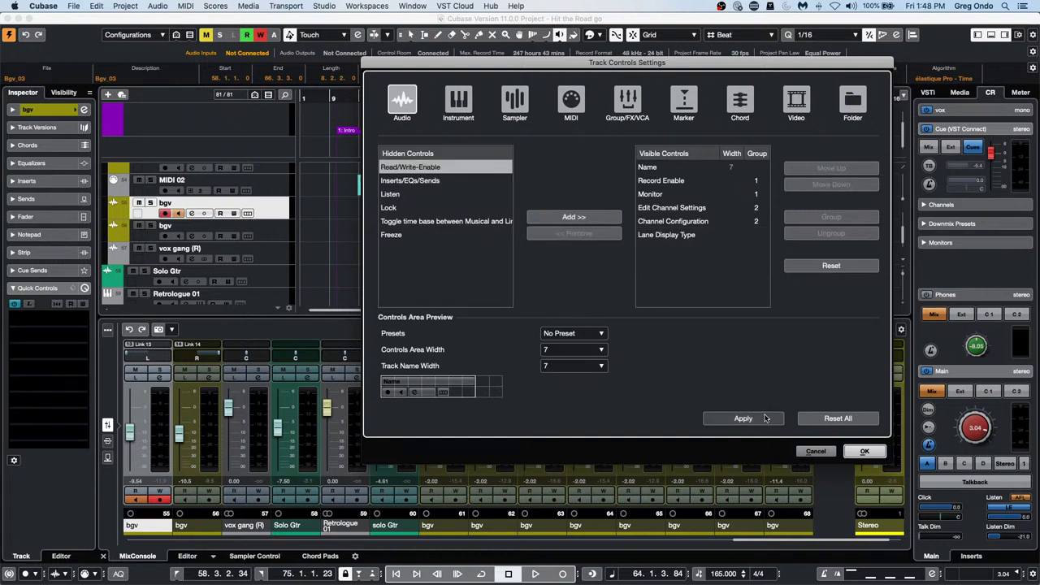
click(764, 417)
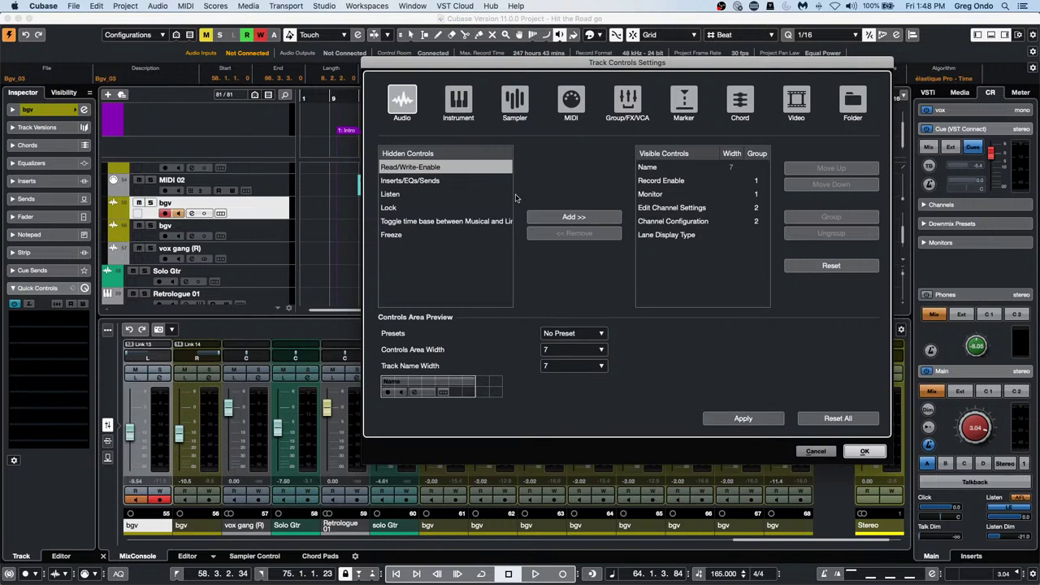
- Add Inserts/EQs/Sends to the visible audio track controls and apply the change
click(414, 178)
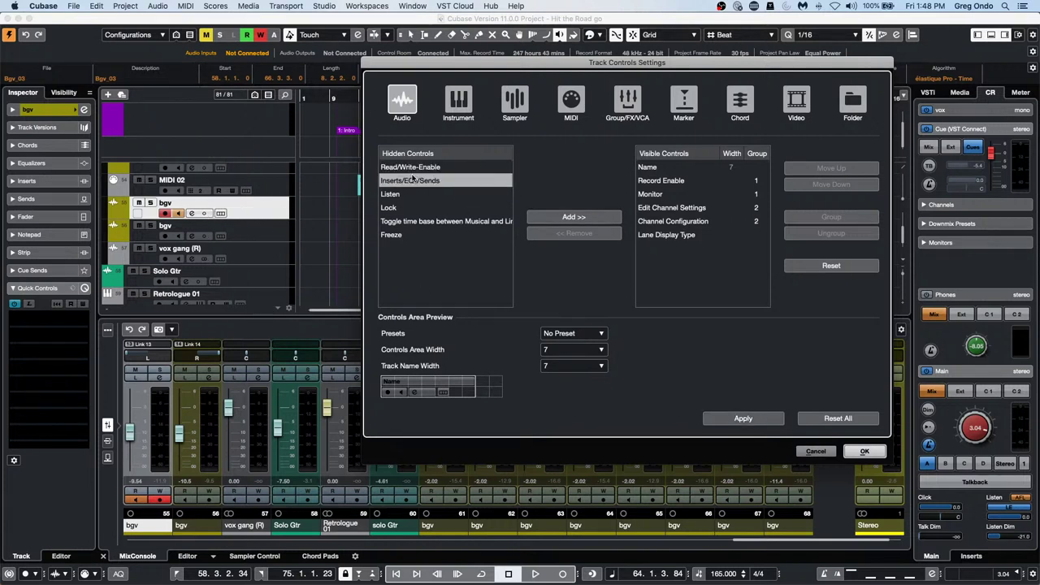
click(589, 220)
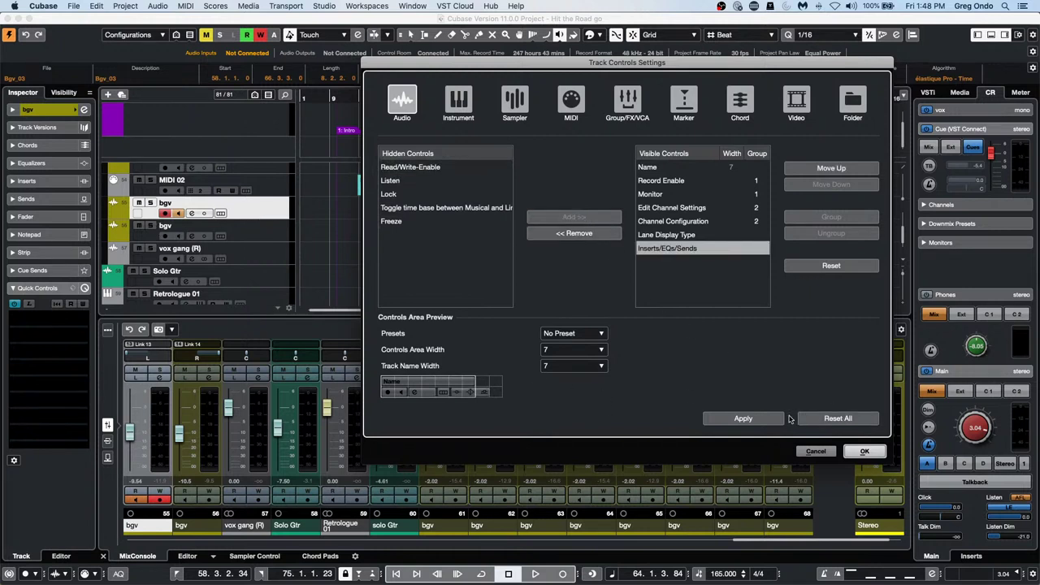
click(742, 418)
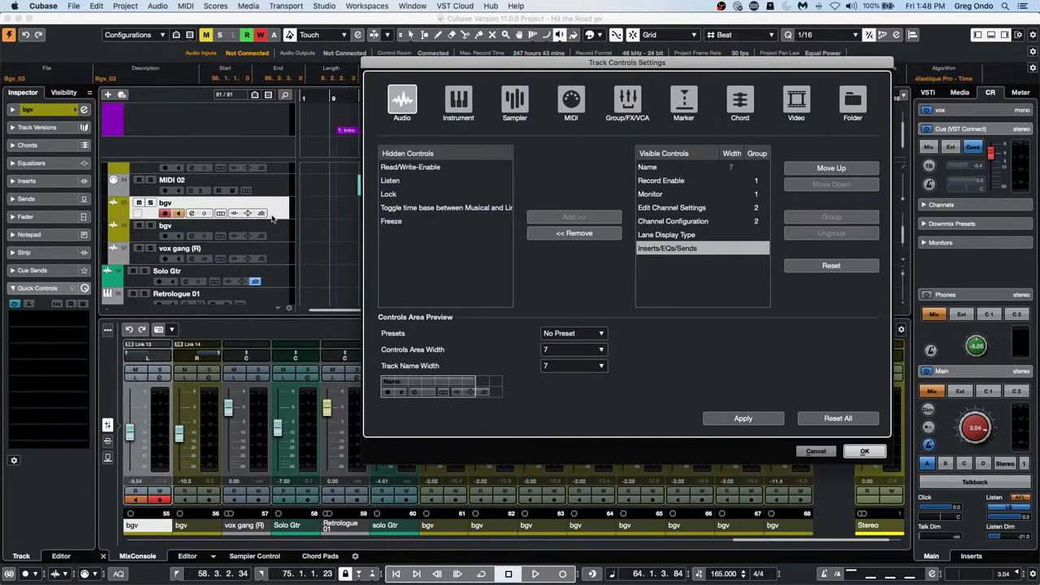
- Hide the Inserts/EQs/Sends control again, restore Read/Write-Enable to the visible audio track controls, and confirm the settings
click(579, 234)
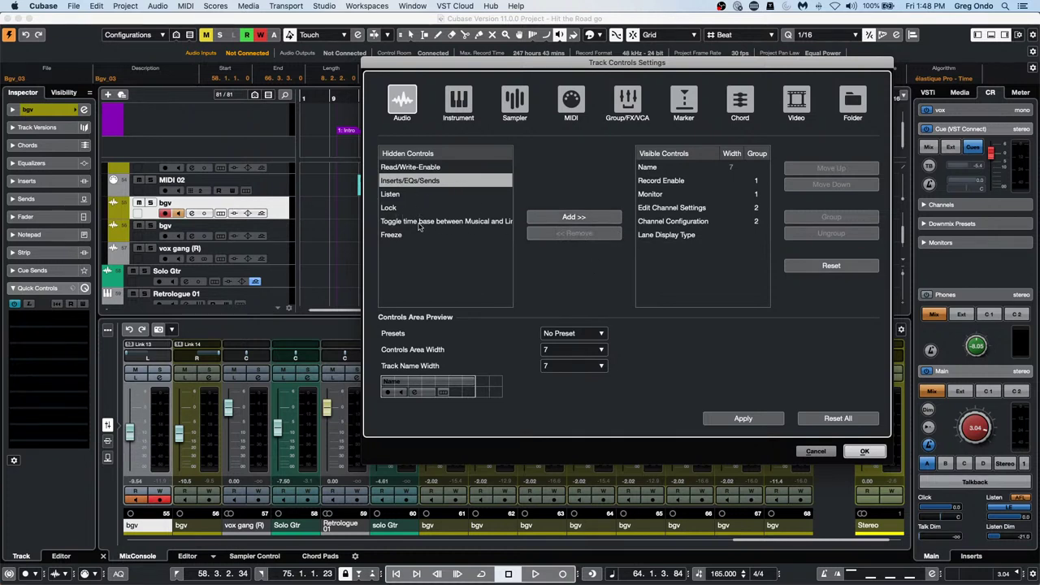
click(435, 167)
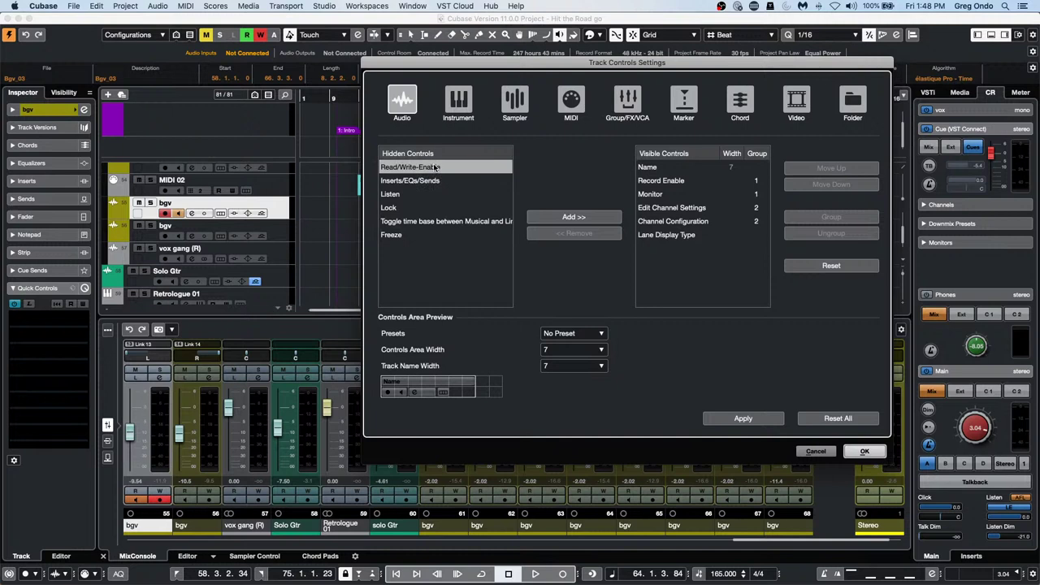
click(574, 218)
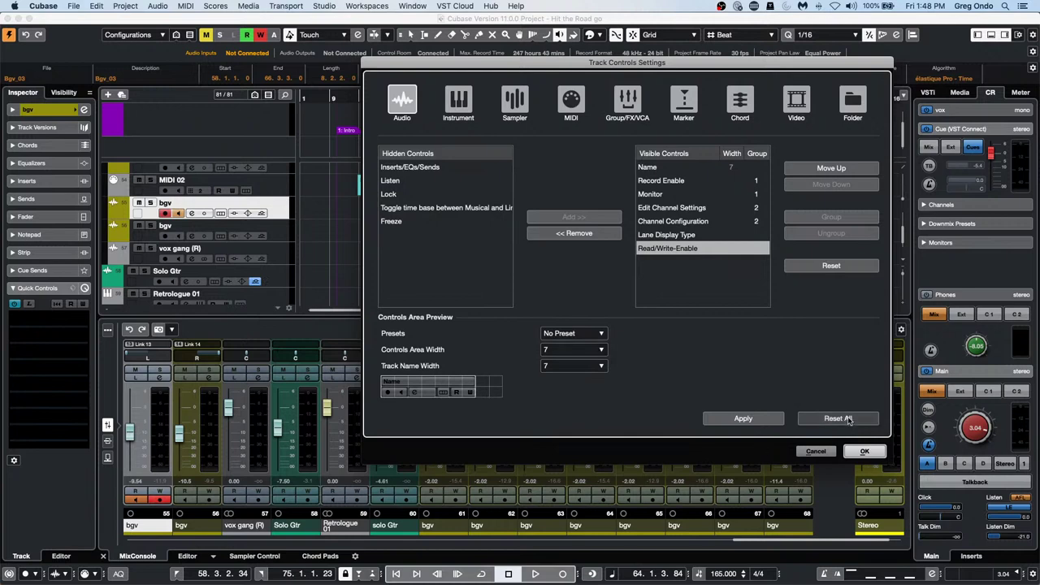
click(742, 418)
click(863, 450)
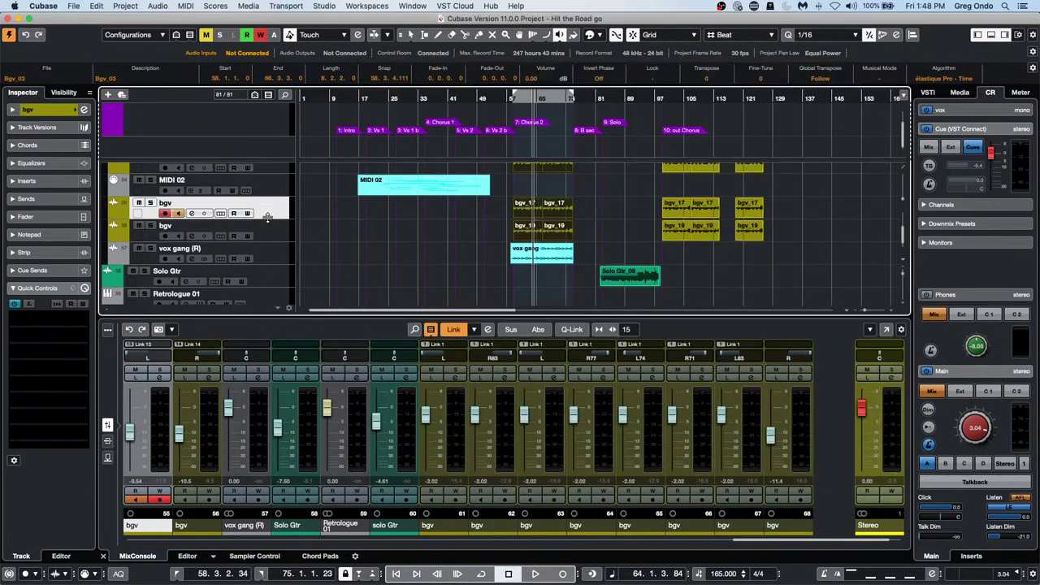
- Review the hidden and visible audio controls in the bgv track's Track Controls Settings
mouse_move(267, 216)
mouse_down()
mouse_move(266, 232)
mouse_move(271, 217)
mouse_up()
right_click(268, 211)
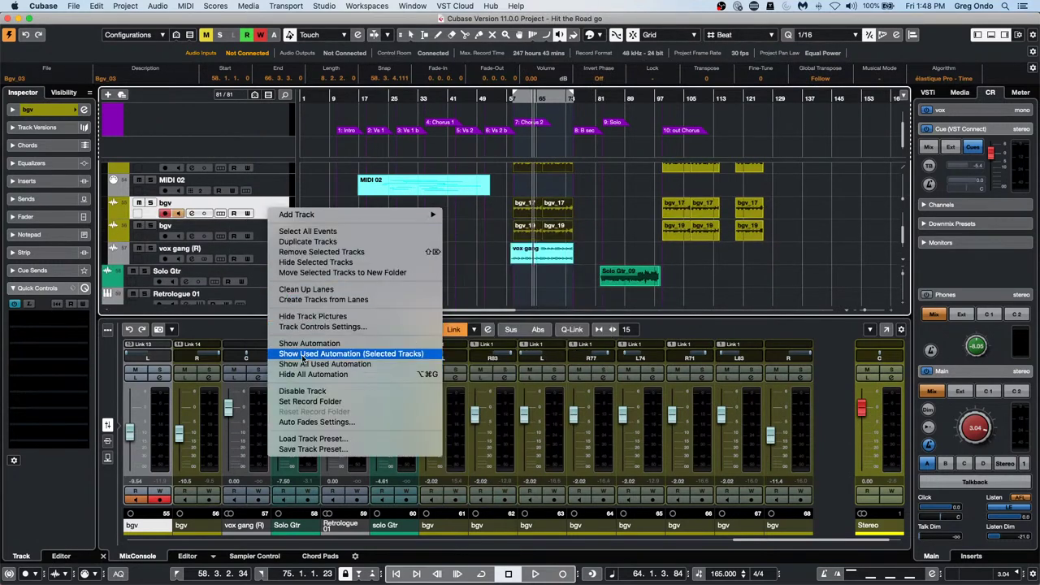
click(325, 327)
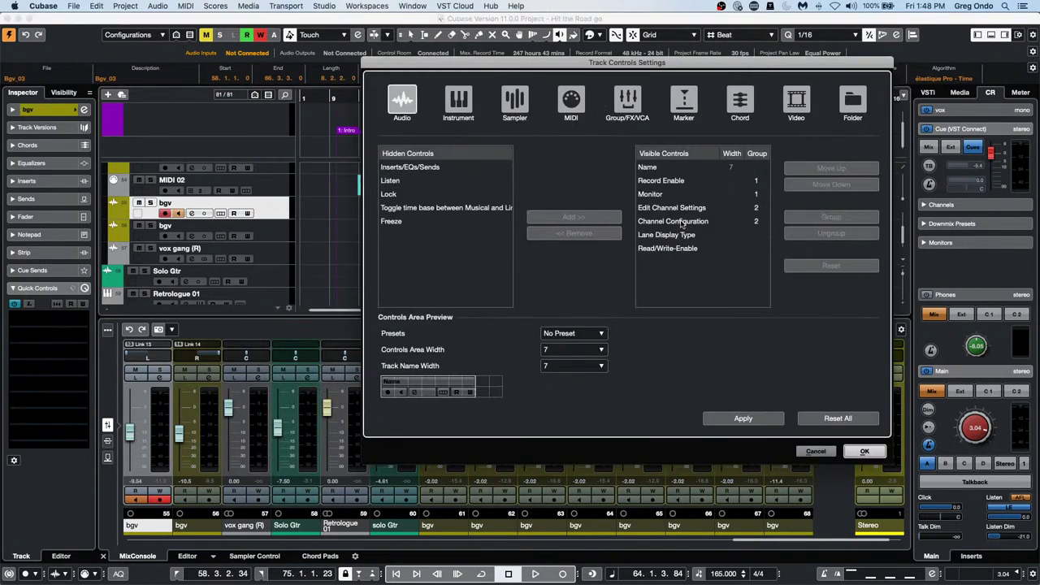
click(863, 451)
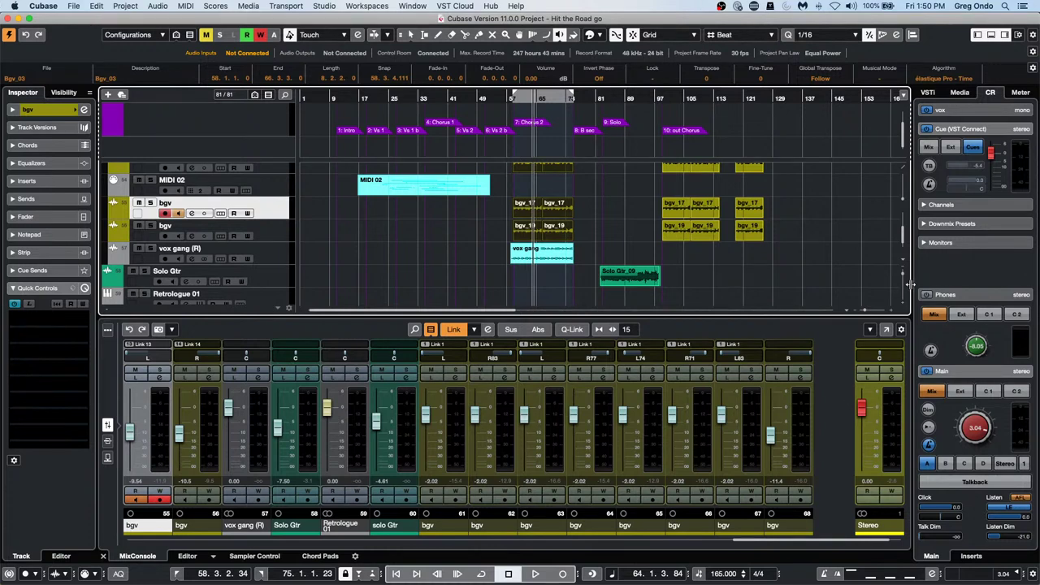
- Add one instrument track below the selected bgv track using Groove Agent SE with stereo output
right_click(276, 203)
mouse_move(280, 206)
click(514, 223)
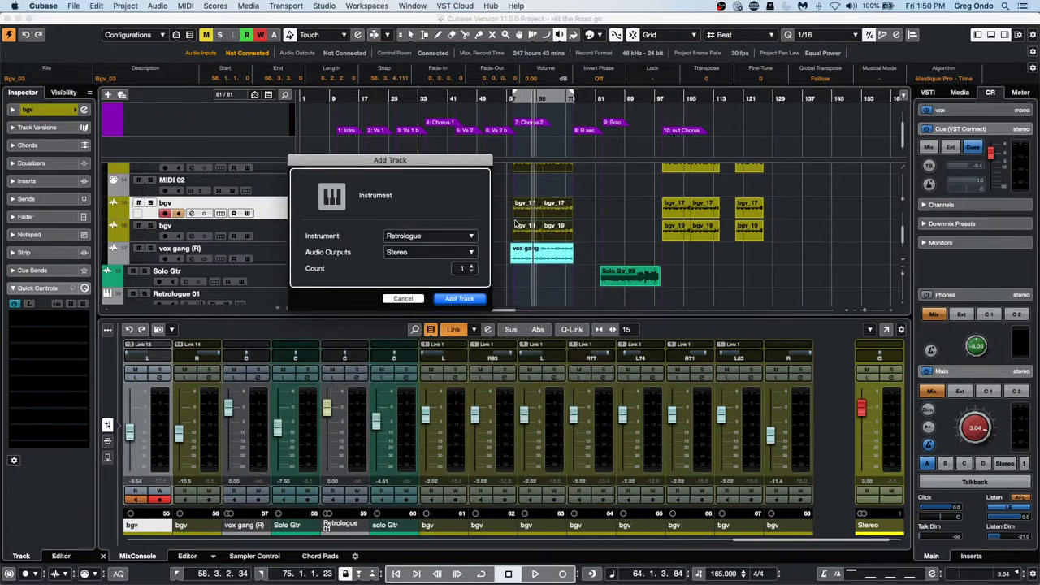
click(419, 236)
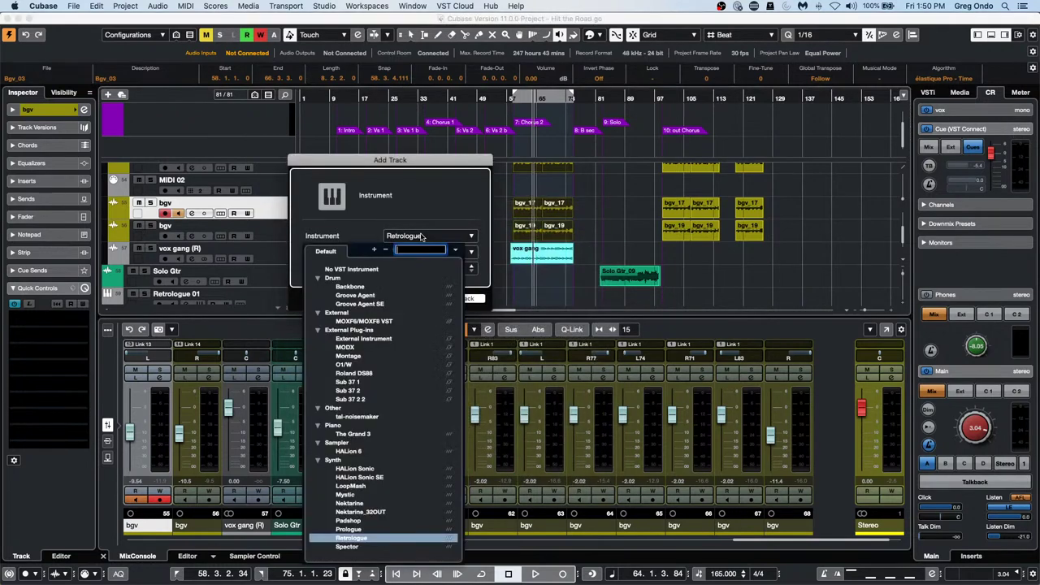
click(376, 304)
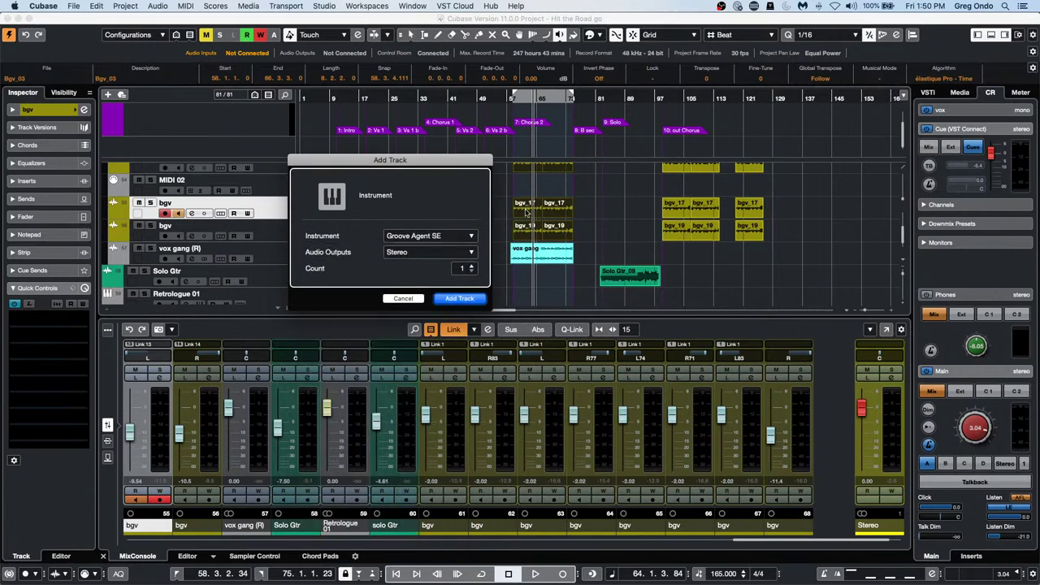
click(469, 297)
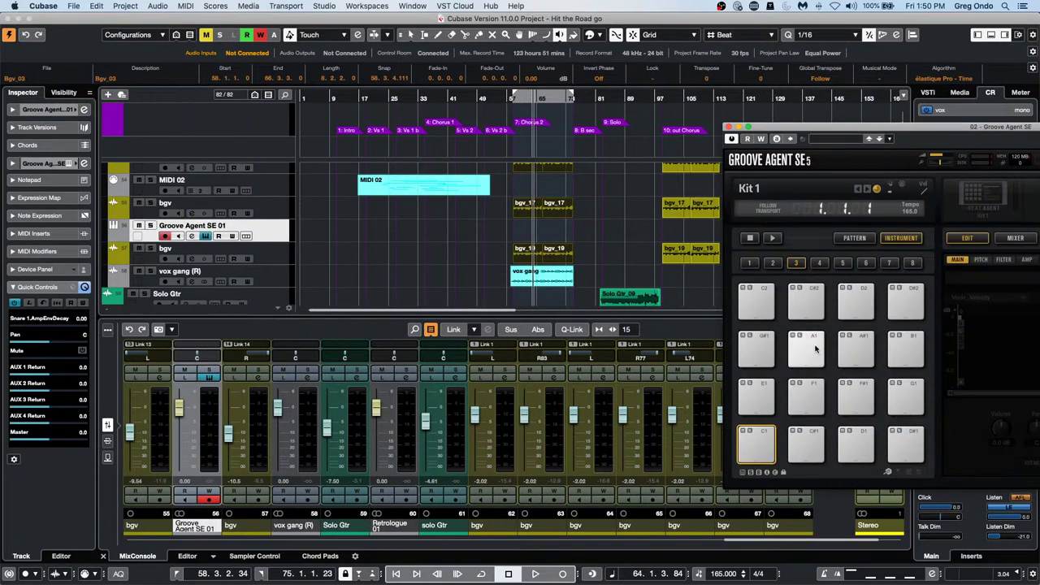
- Load the vox gang audio event onto Groove Agent SE's C1 pad with the Object Selection tool and audition it
right_click(542, 292)
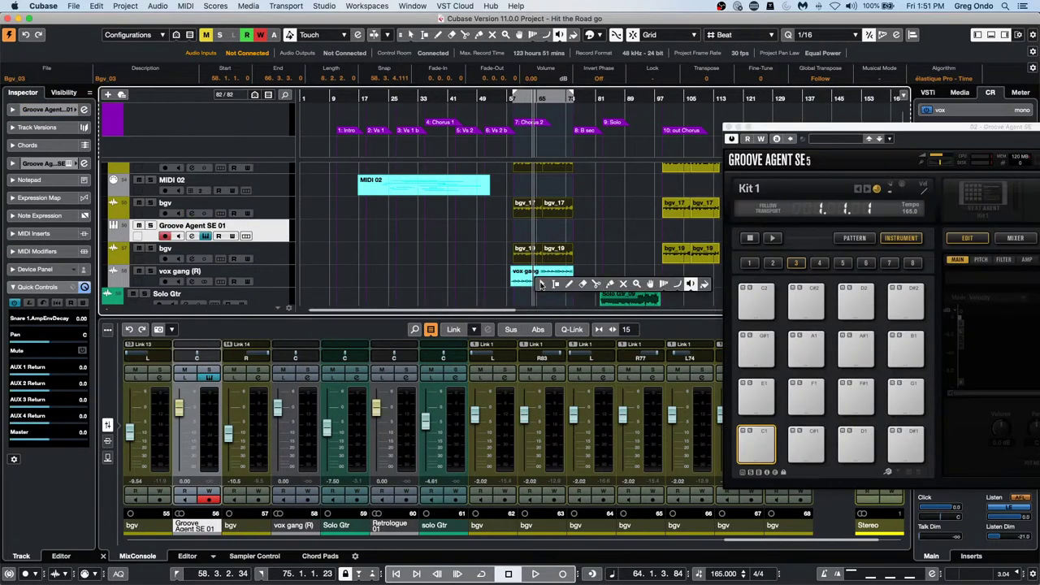
click(541, 284)
drag(542, 280, 763, 441)
click(764, 441)
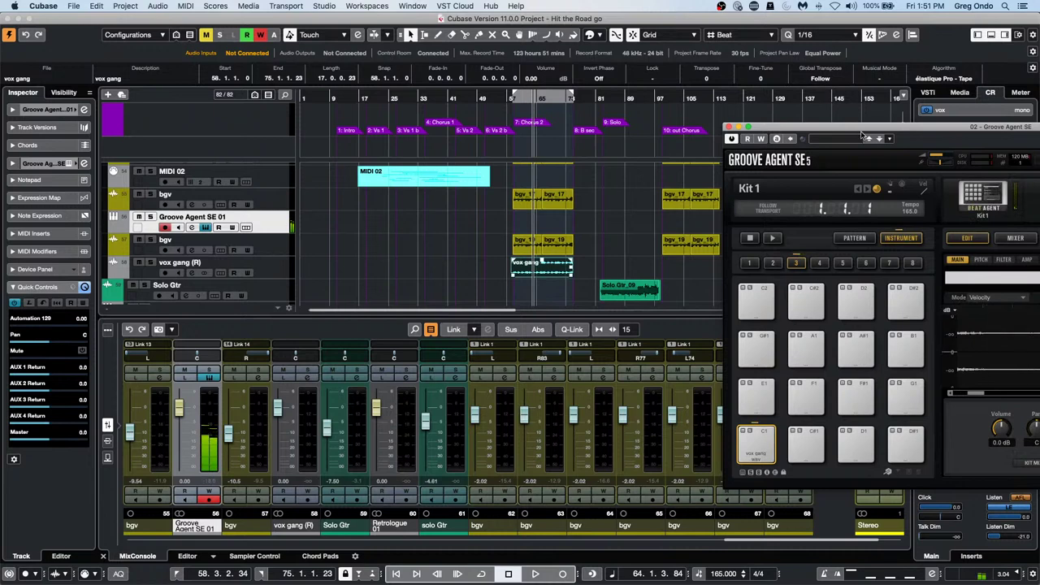
- Bring the whole Groove Agent SE window into view and set the vox gang sample's loop mode to Continuous
drag(864, 128, 527, 4)
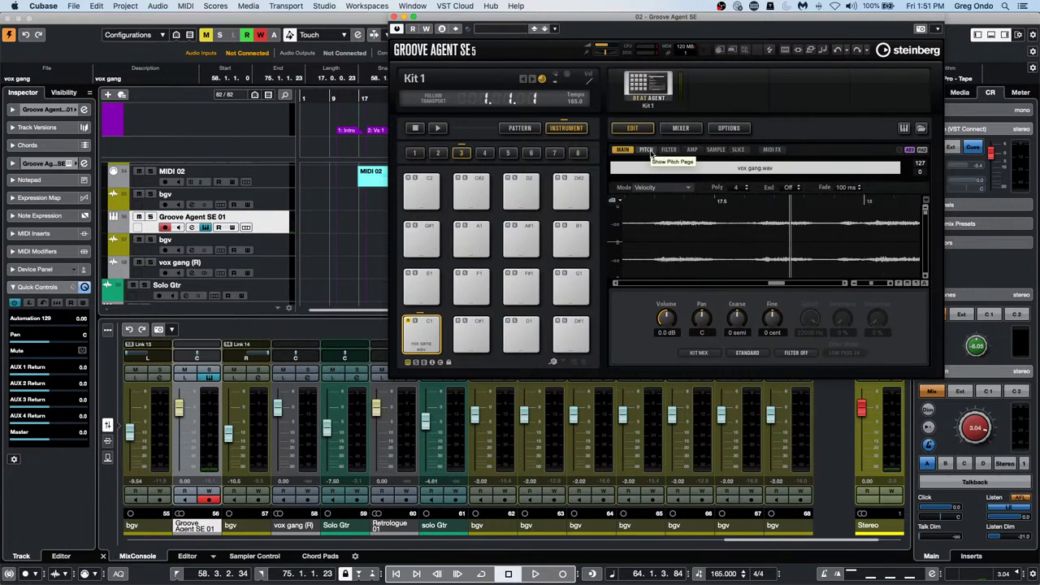
click(715, 149)
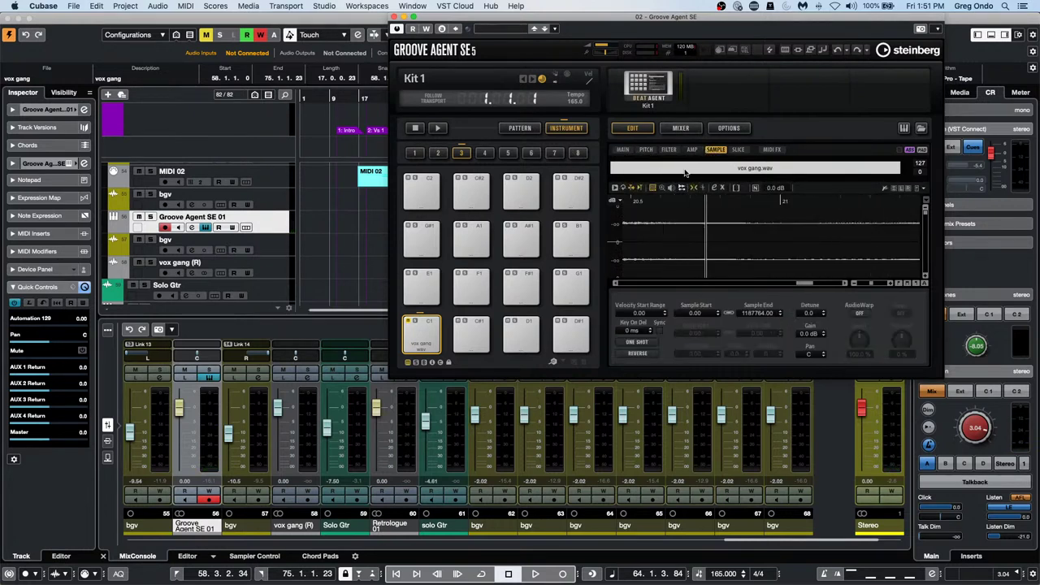
click(647, 342)
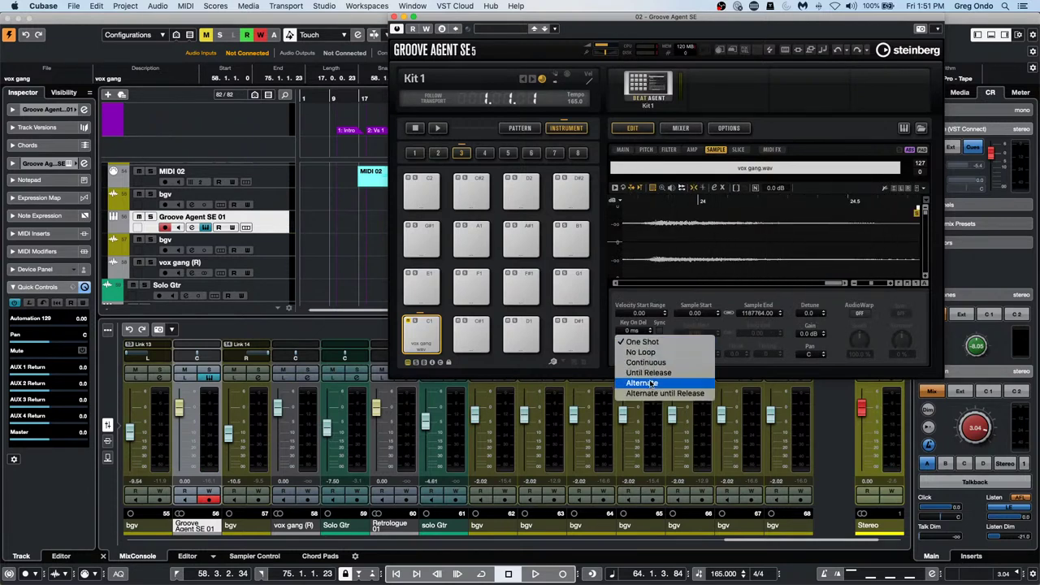
click(662, 362)
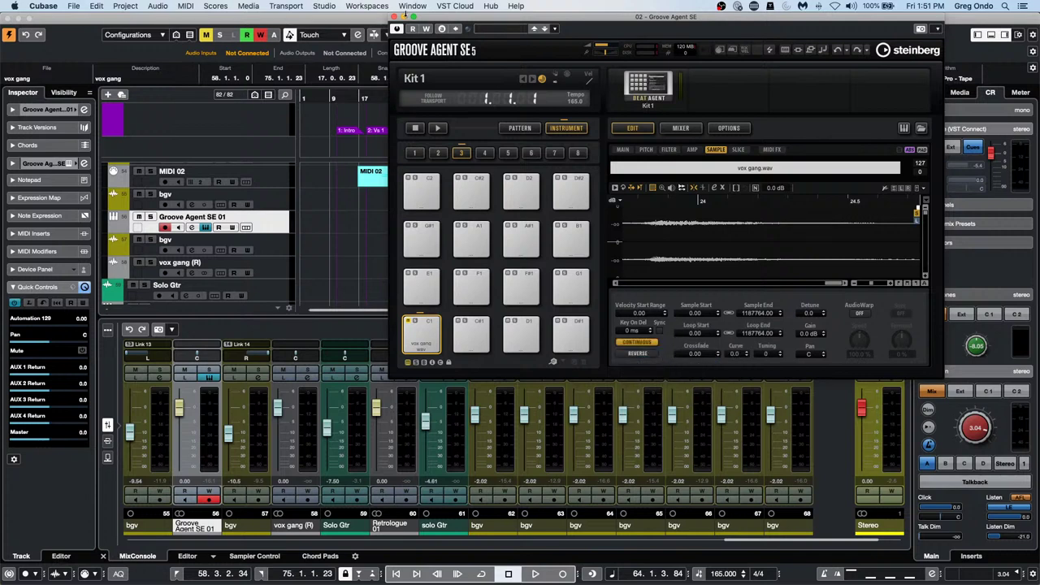
- Reopen the Groove Agent SE instrument window from its track, move it clear of the media browser area, and close the channel settings
click(396, 17)
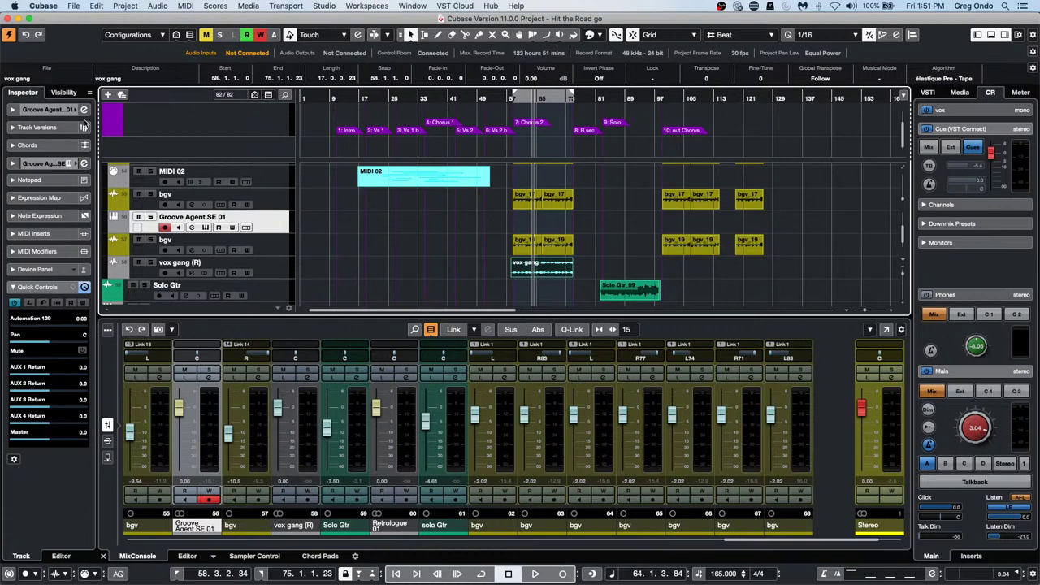
click(245, 226)
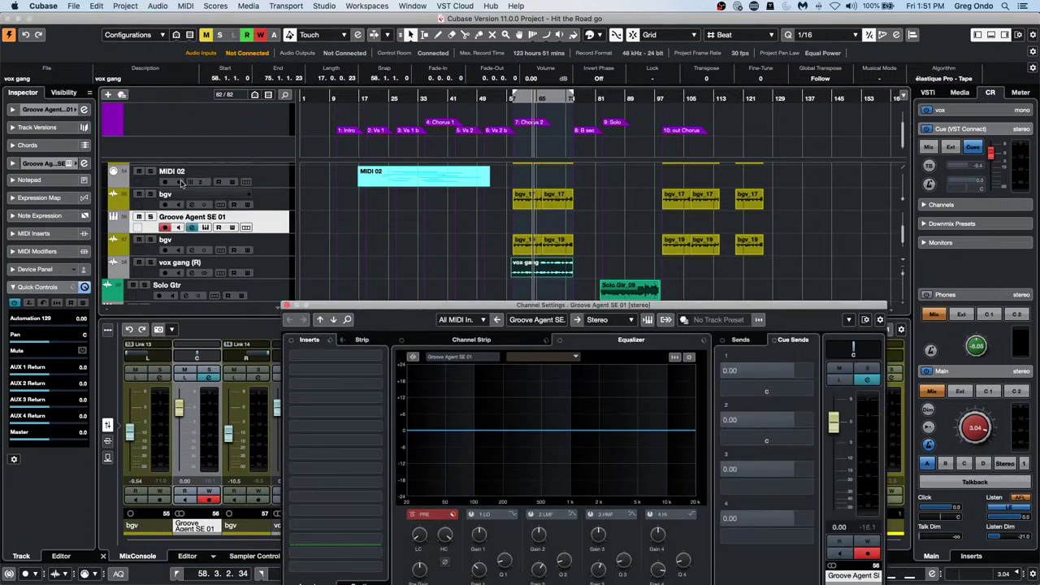
click(51, 109)
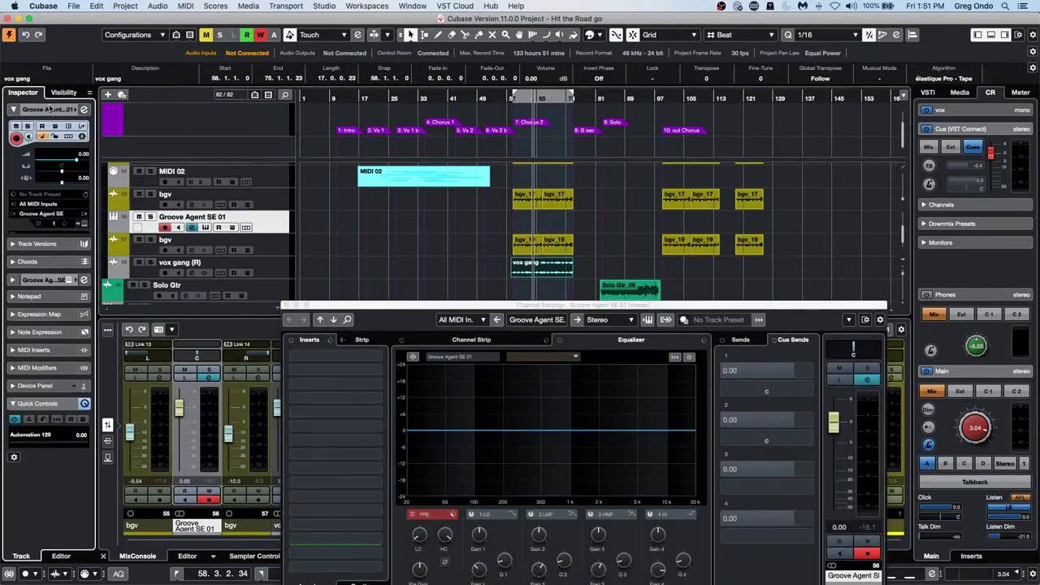
click(84, 224)
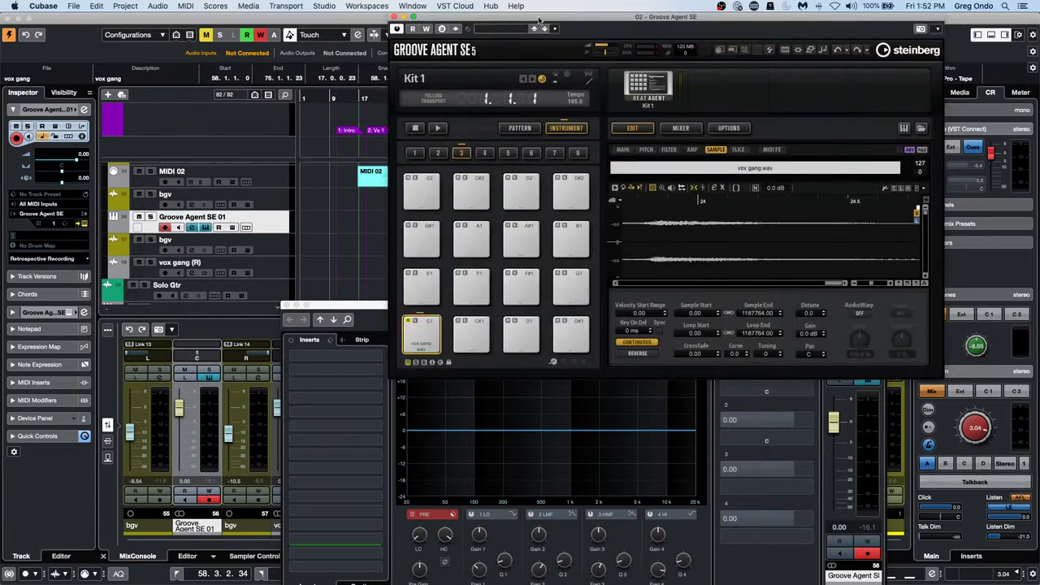
drag(666, 16, 531, 16)
click(835, 307)
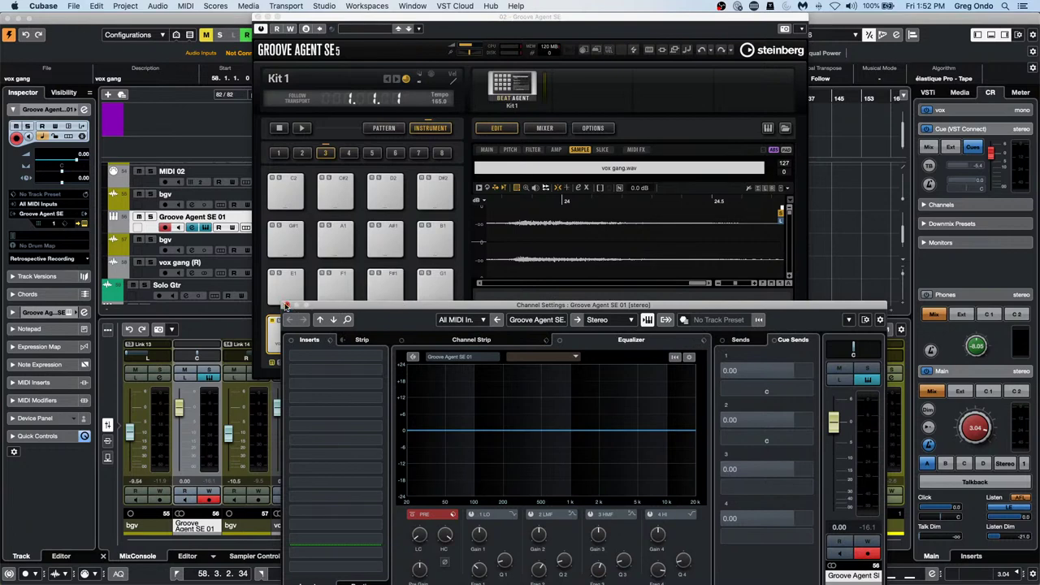
click(286, 306)
- Load Tech_House_Bass_Loop_16 from the Tech House set in Loops & Samples onto Groove Agent SE's C1 pad
click(956, 92)
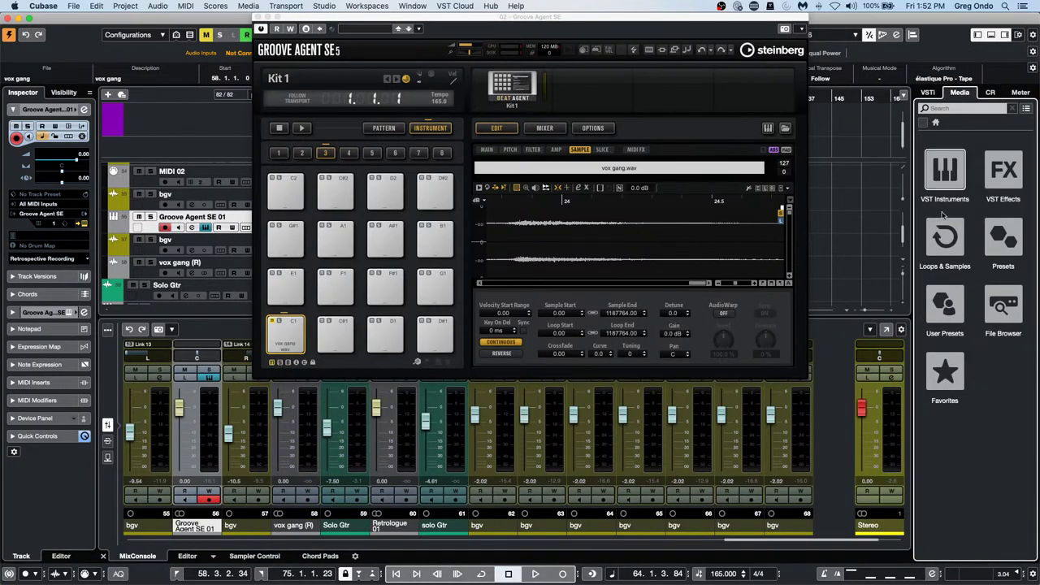
click(955, 235)
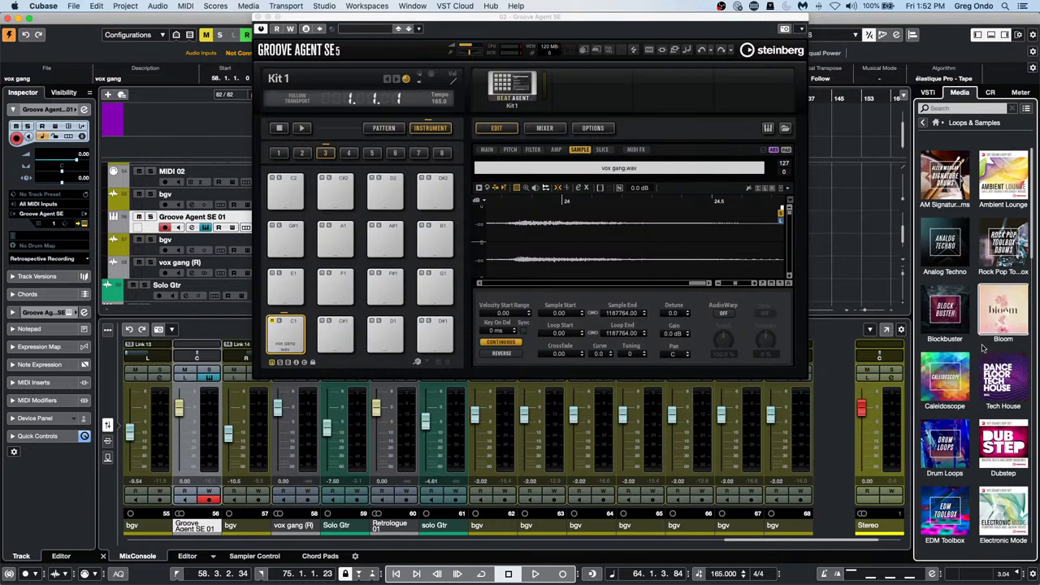
click(994, 371)
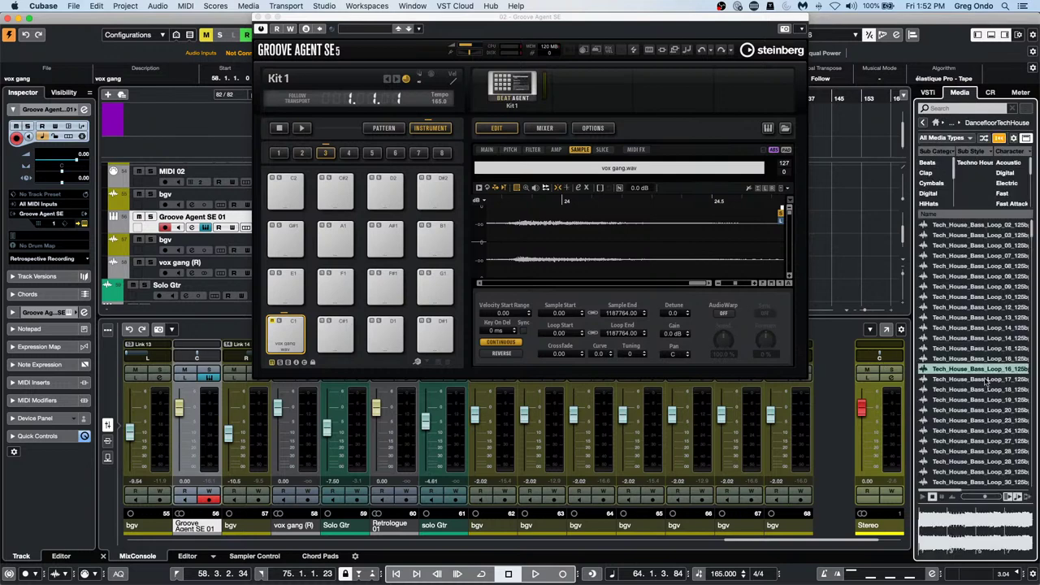
drag(984, 369, 279, 337)
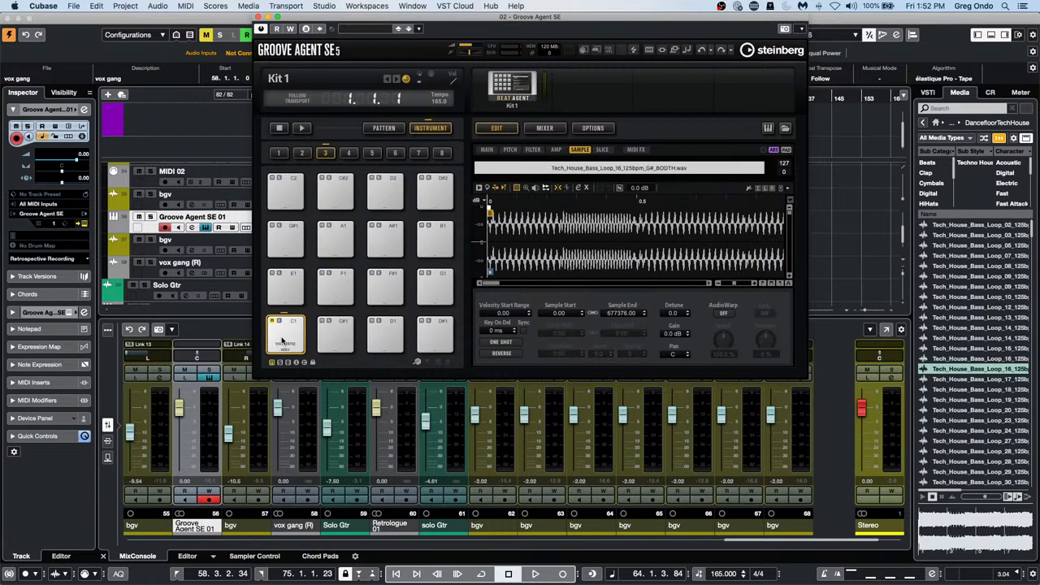
- Reset the C1 pad, load Tech_House_Bass_Loop_16 onto it again and audition it
right_click(281, 340)
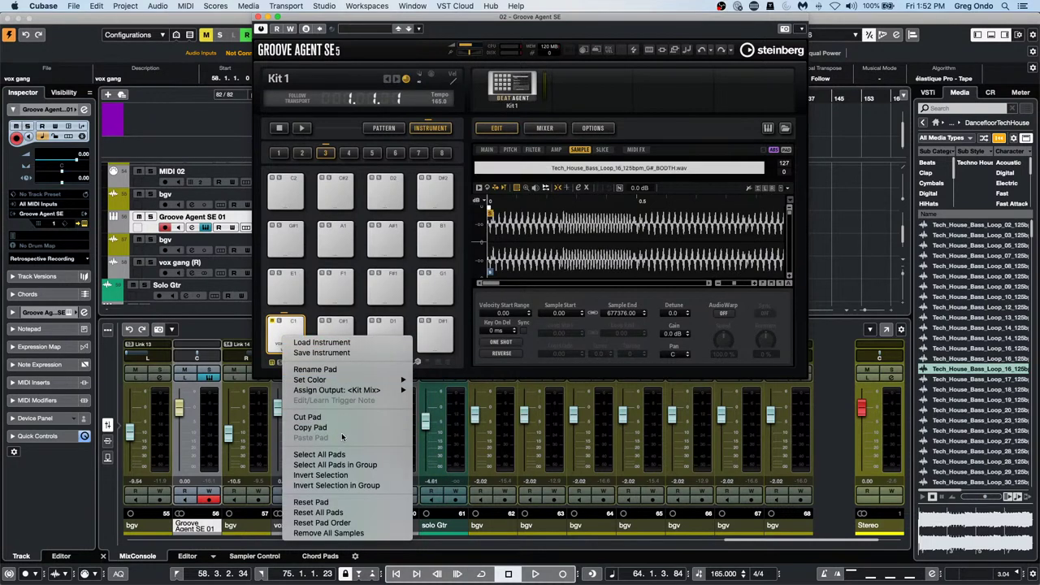
click(358, 502)
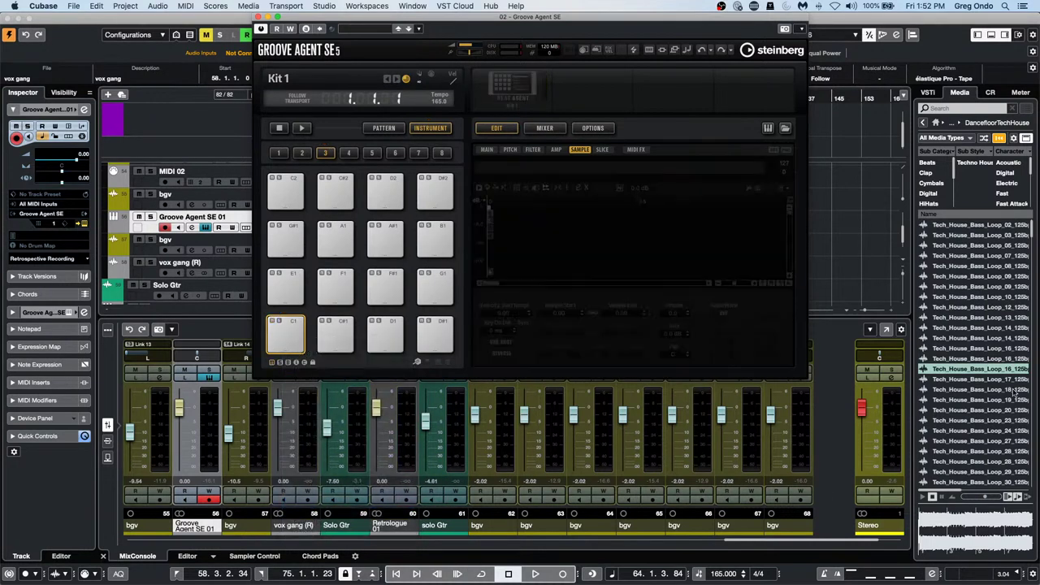
drag(936, 367, 277, 334)
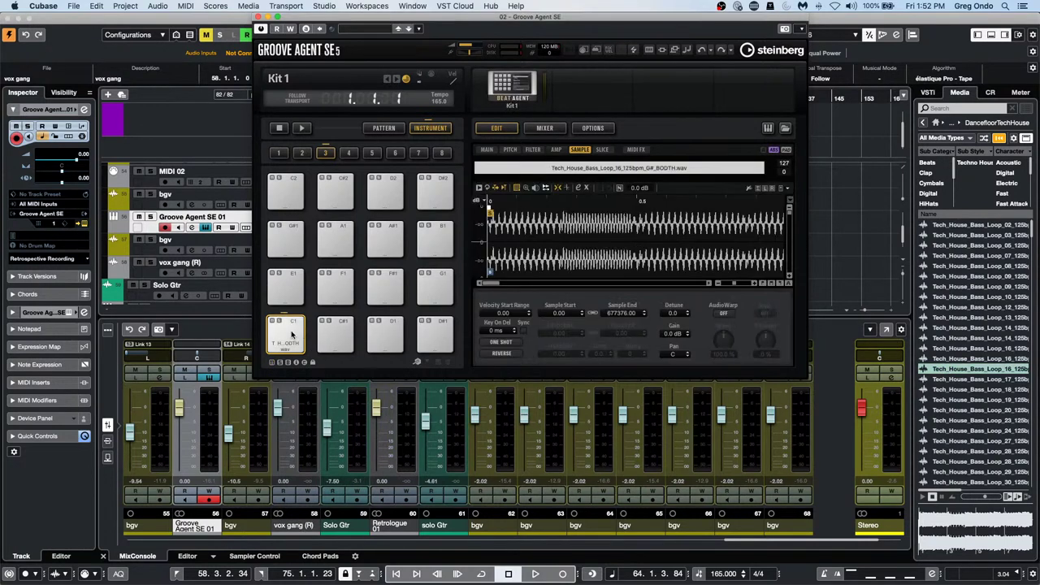
click(291, 333)
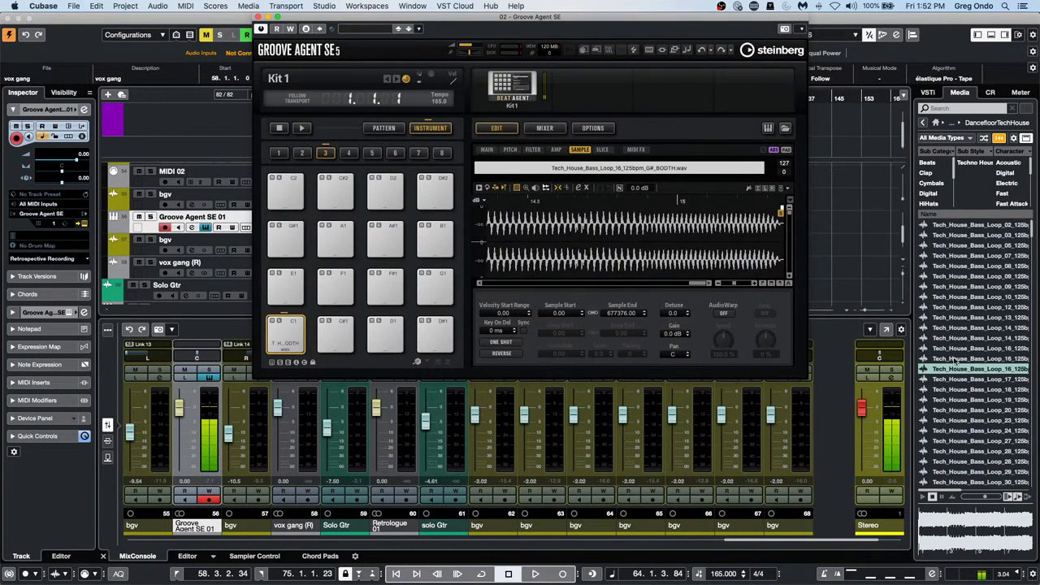
- Clear the C1 pad, filter the Tech House loops by Beats and select Tech_House_Drum_Loop_23
scroll(954, 359, down, 3)
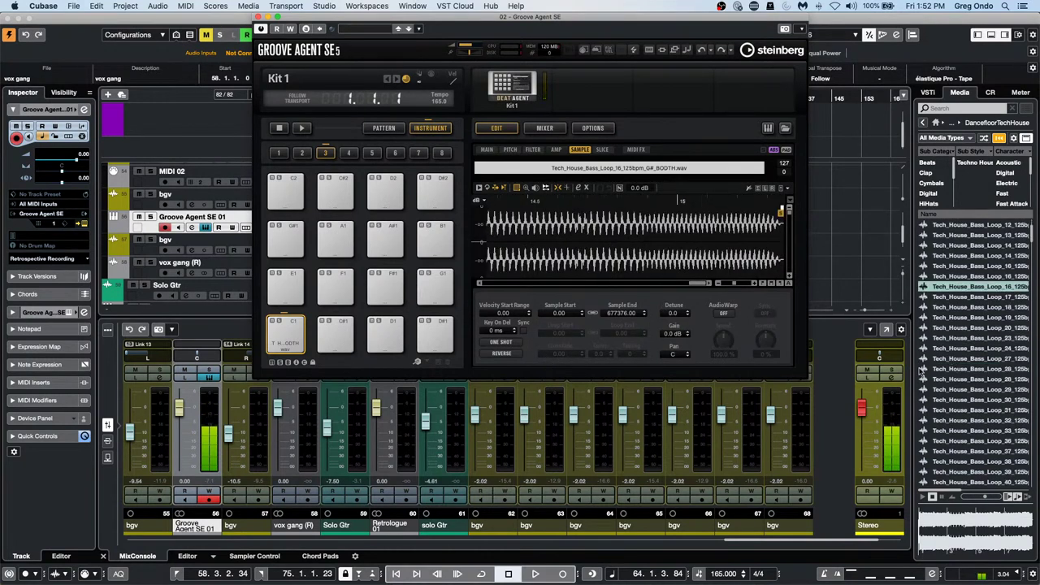
click(413, 197)
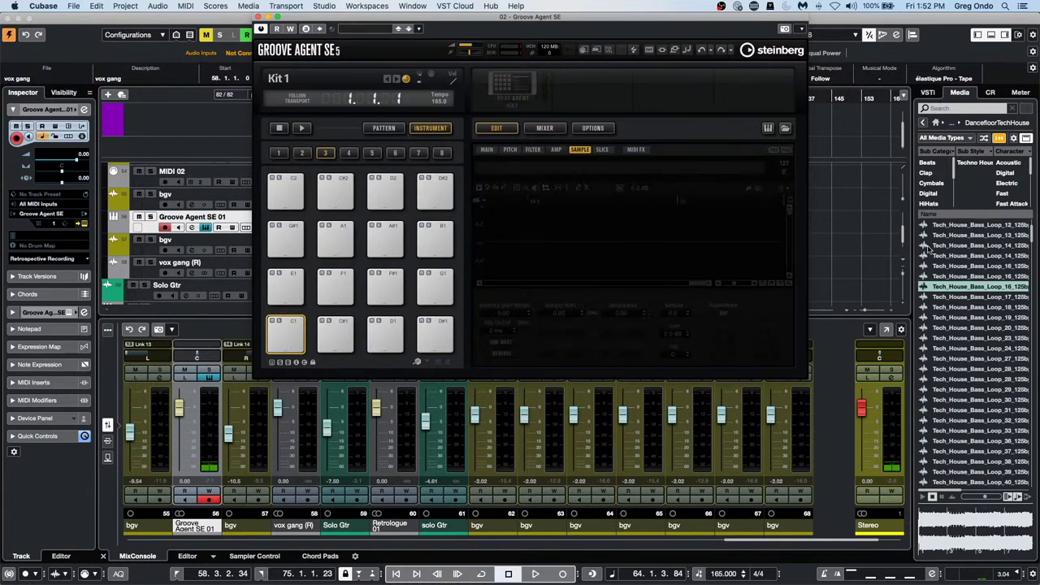
scroll(1025, 293, up, 3)
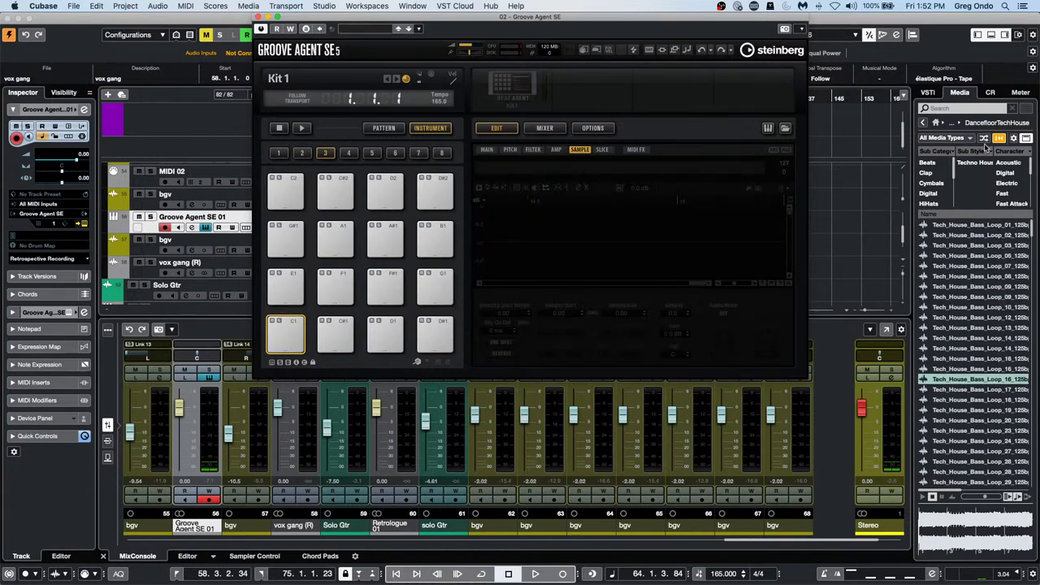
click(931, 164)
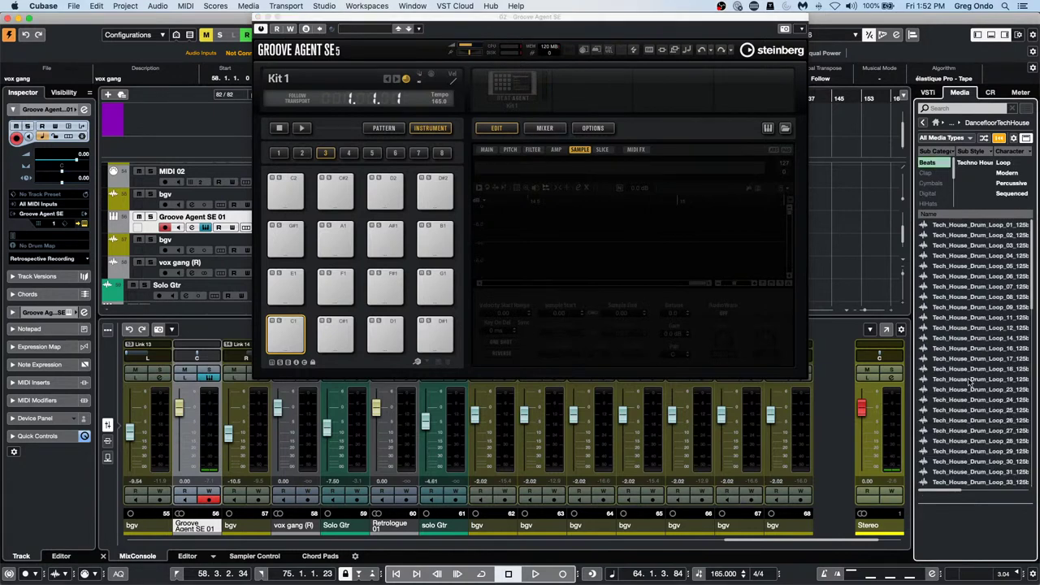
click(971, 389)
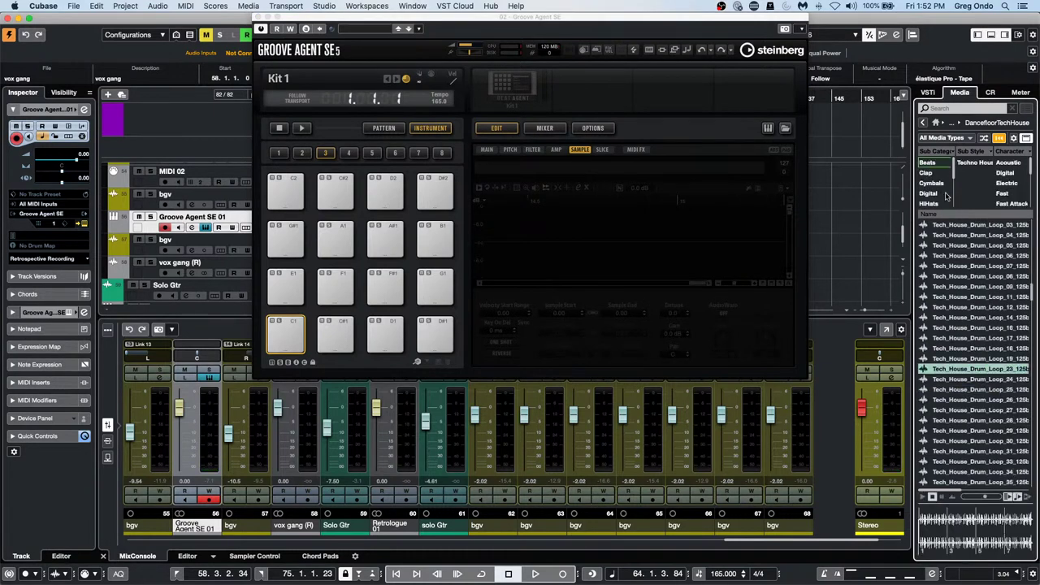
- Preview Apes Of Base_Beat 1 from the Dubstep loop set and load it onto the C1 pad
click(924, 124)
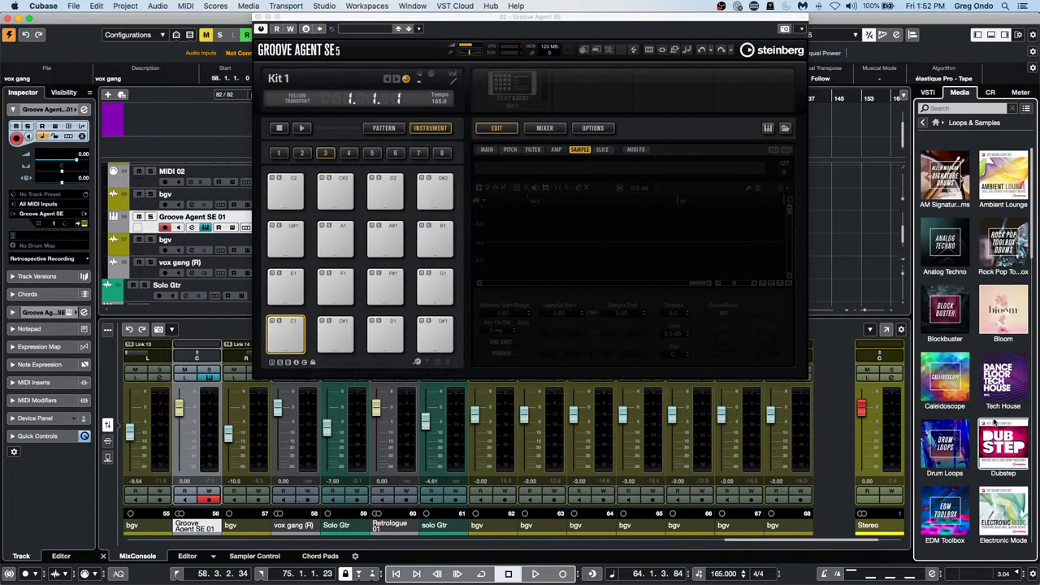
click(1016, 445)
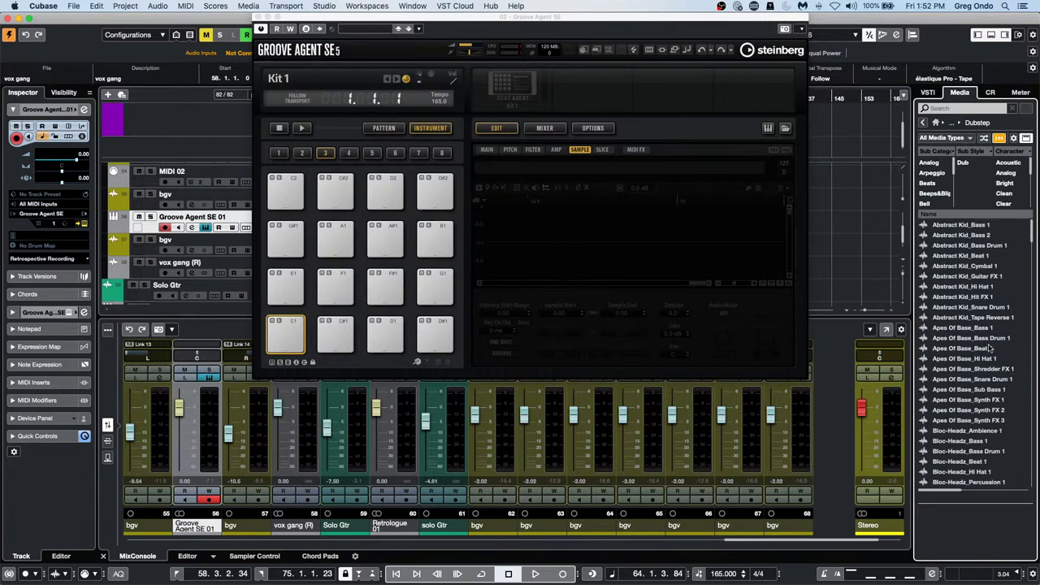
click(981, 351)
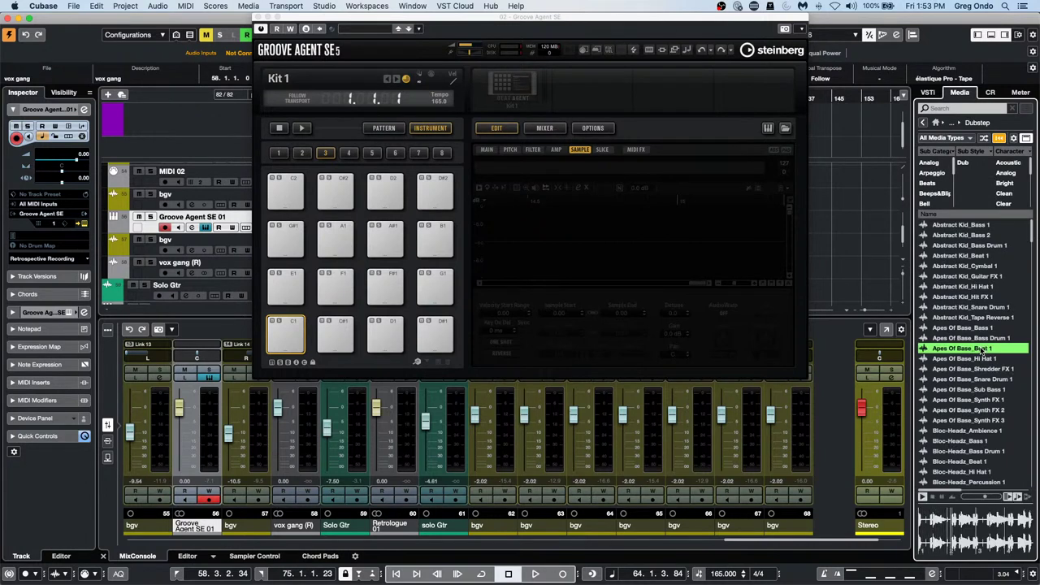
drag(983, 350, 282, 338)
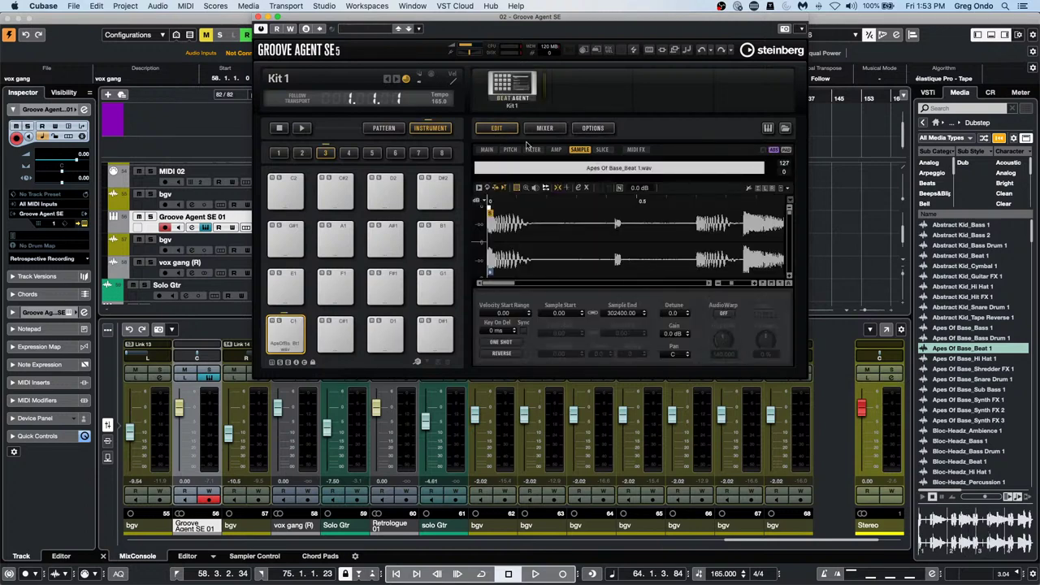
- Set the Apes Of Base_Beat 1 sample's loop mode to No Loop and audition it
click(502, 342)
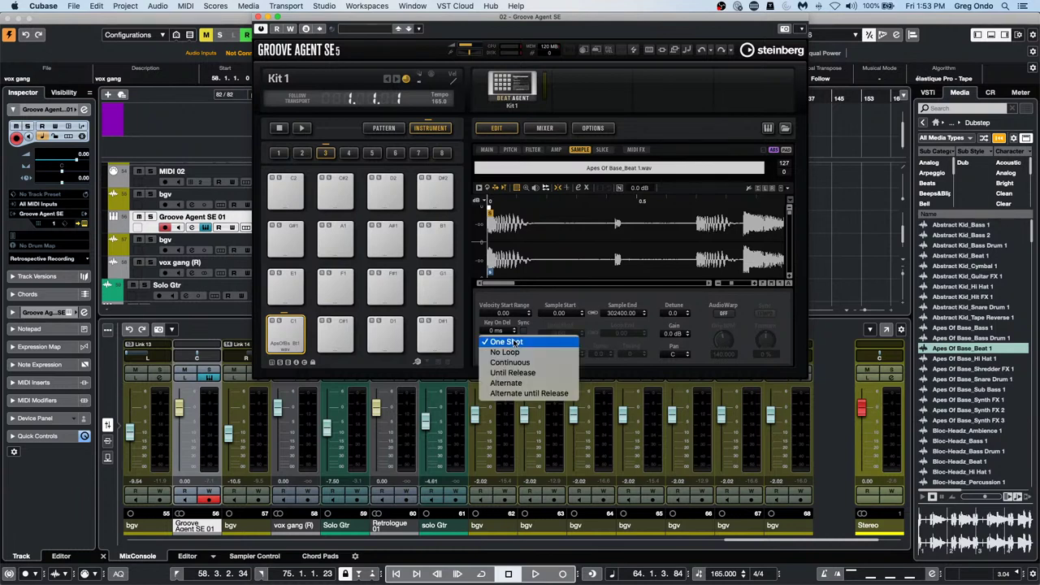
click(537, 327)
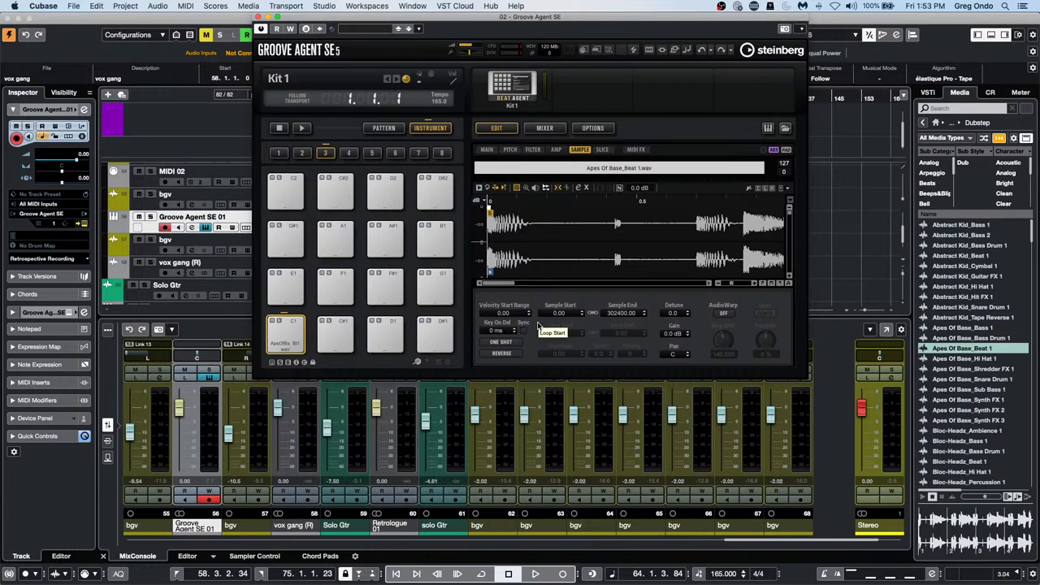
click(501, 340)
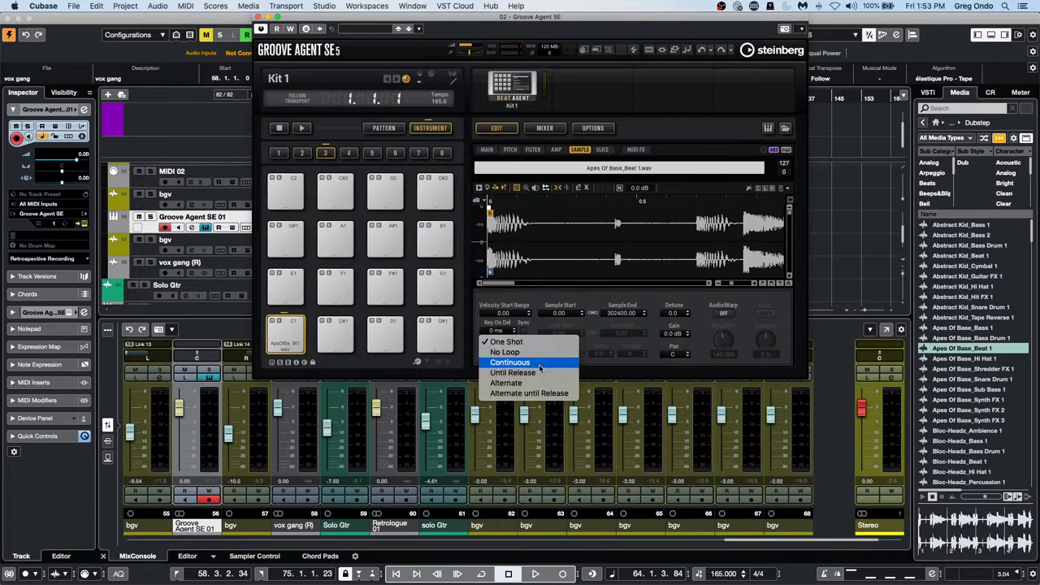
click(543, 353)
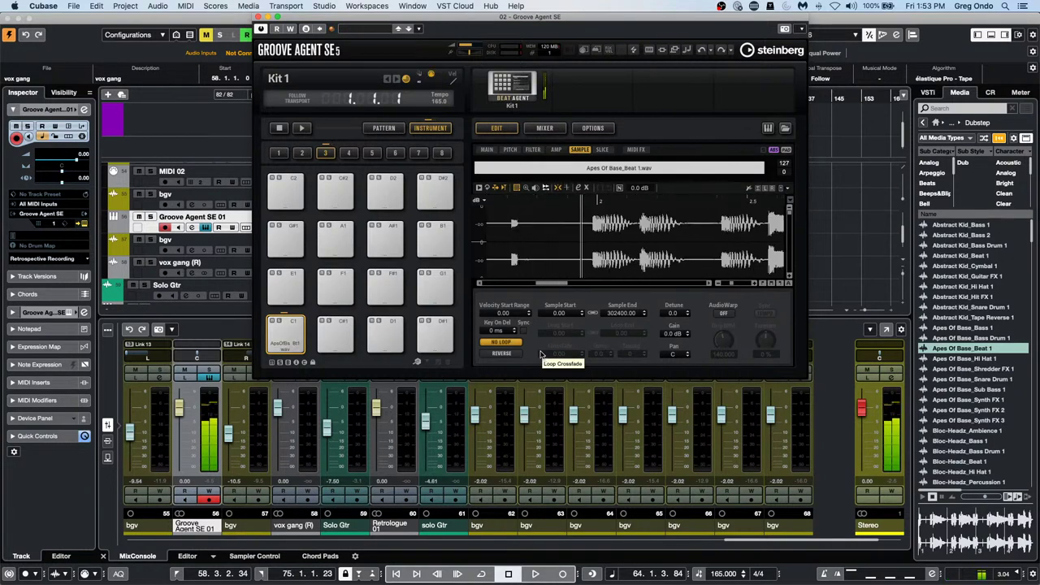
- Set the beat sample's loop mode to Continuous and lower the Control Room's main level to -11.8 while it plays
click(502, 342)
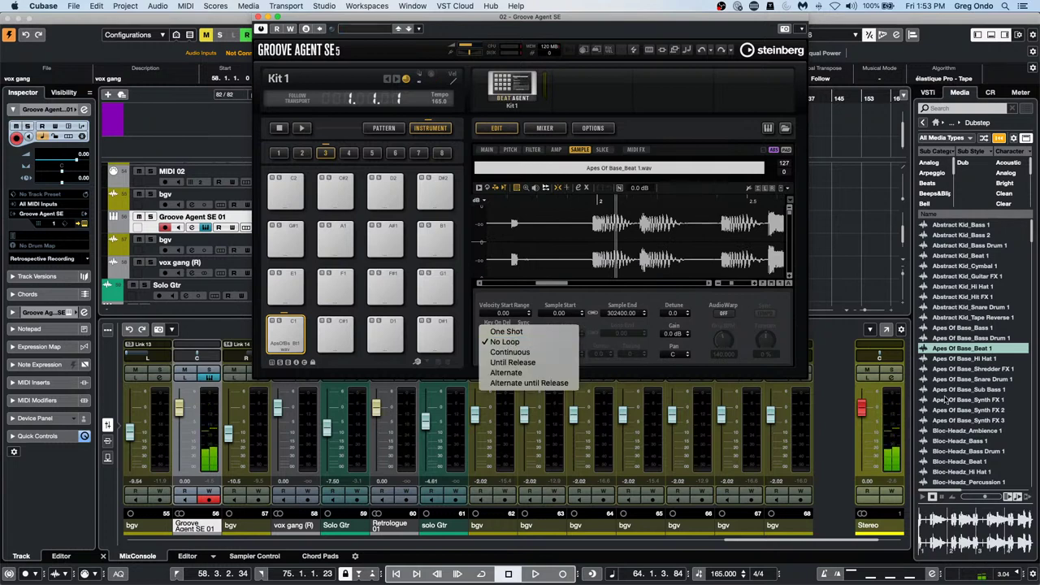
click(989, 92)
click(990, 92)
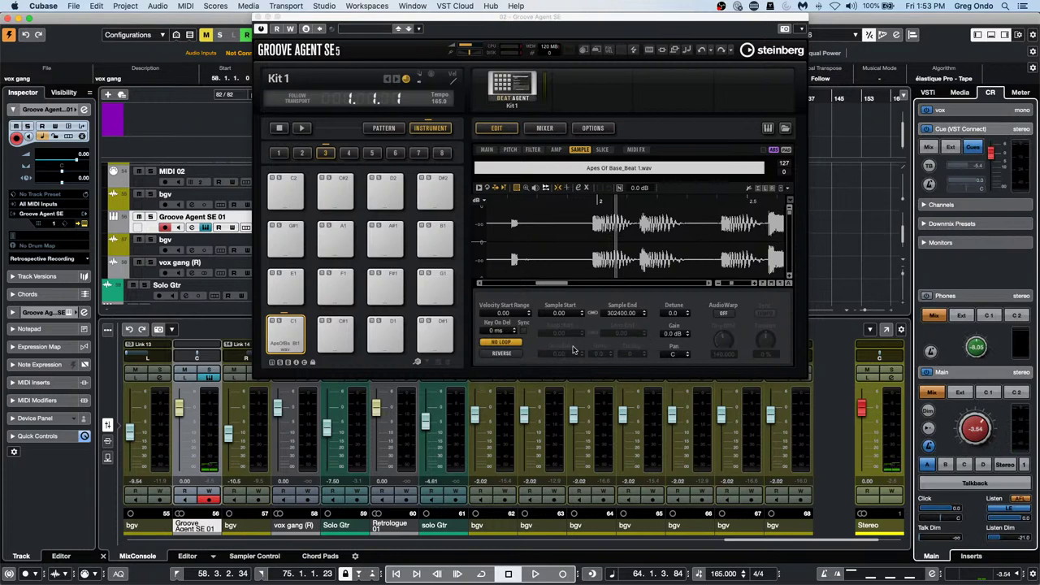
click(503, 342)
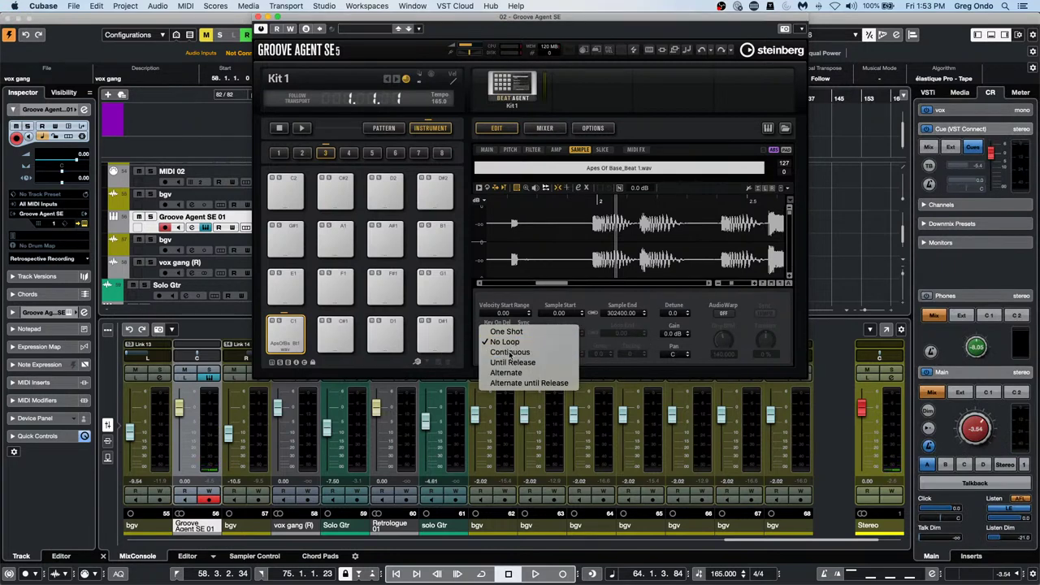
click(510, 352)
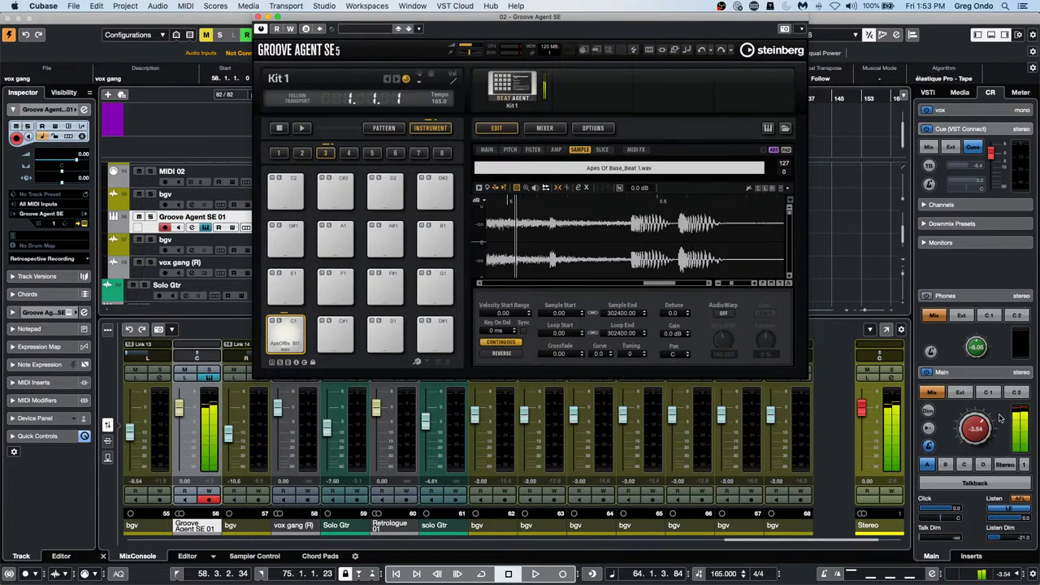
scroll(975, 439, down, 5)
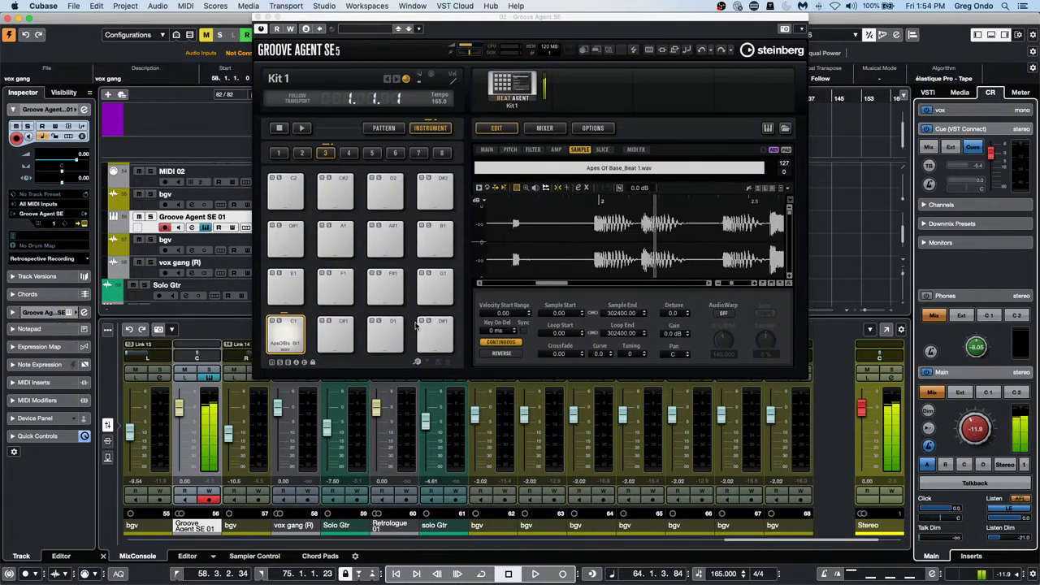
- Try the Until Release loop mode on the beat sample, and switch it to Alternate
click(502, 342)
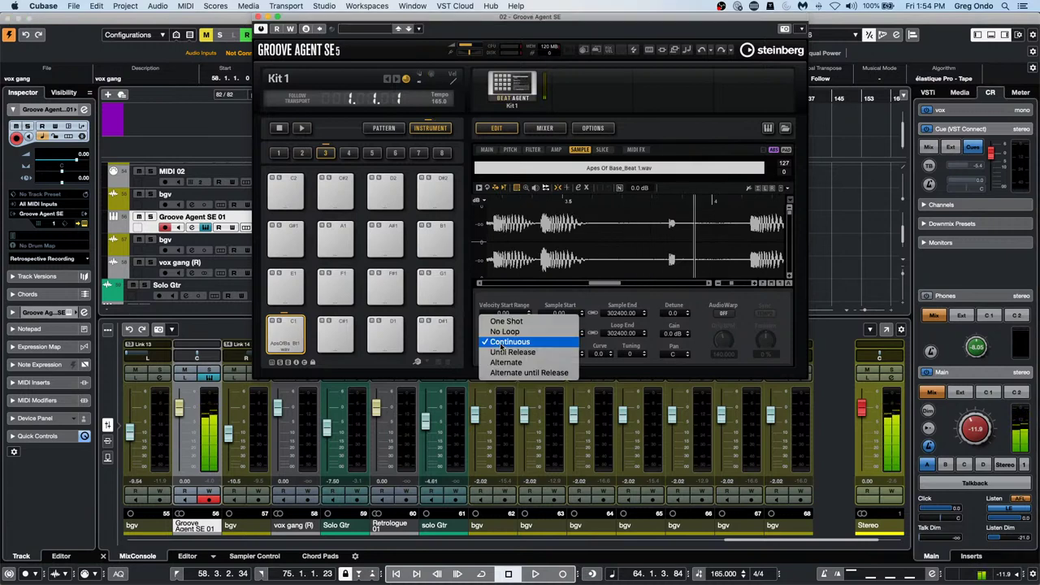
click(511, 352)
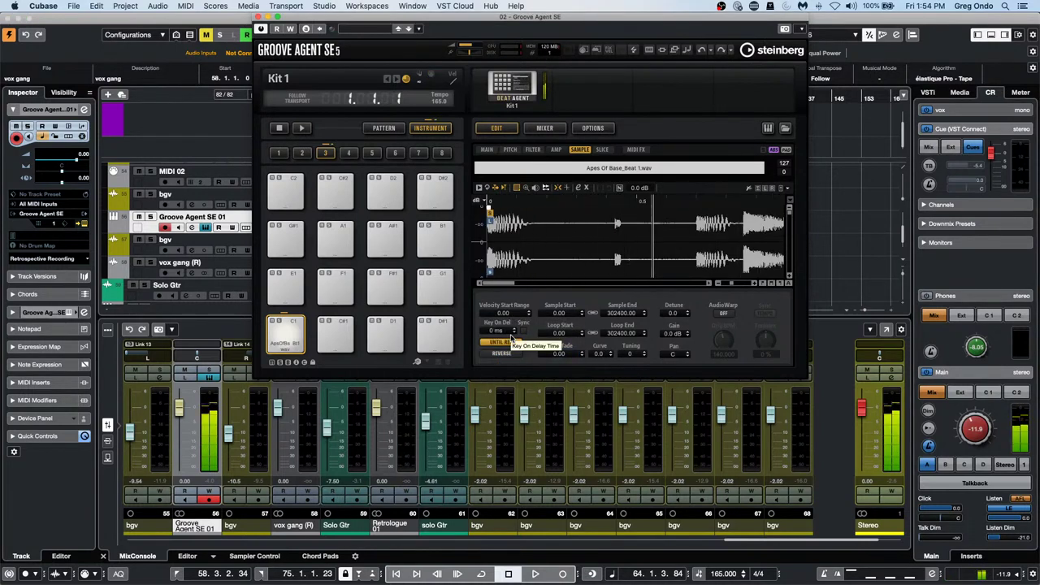
click(503, 342)
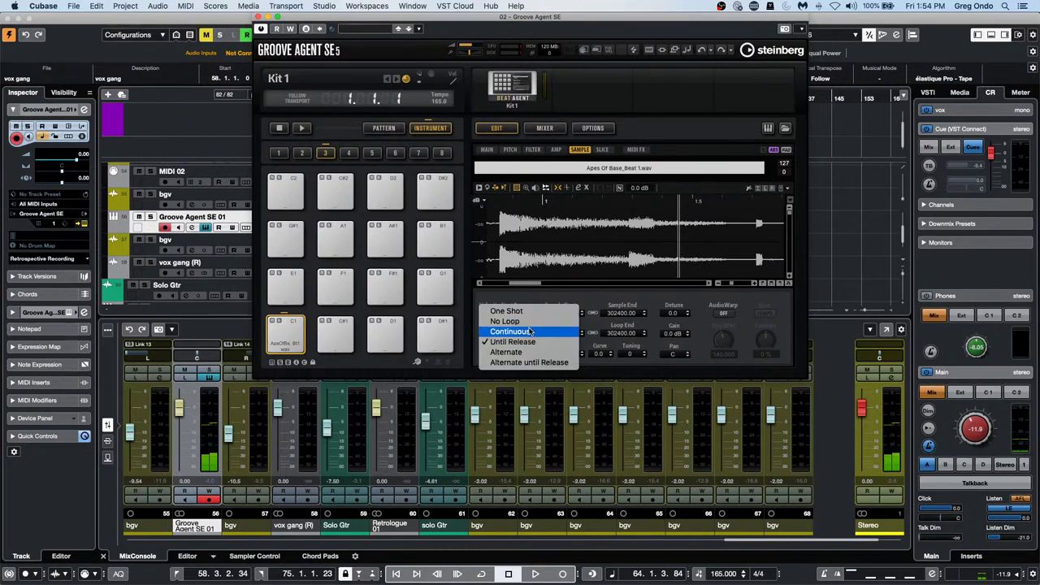
click(529, 354)
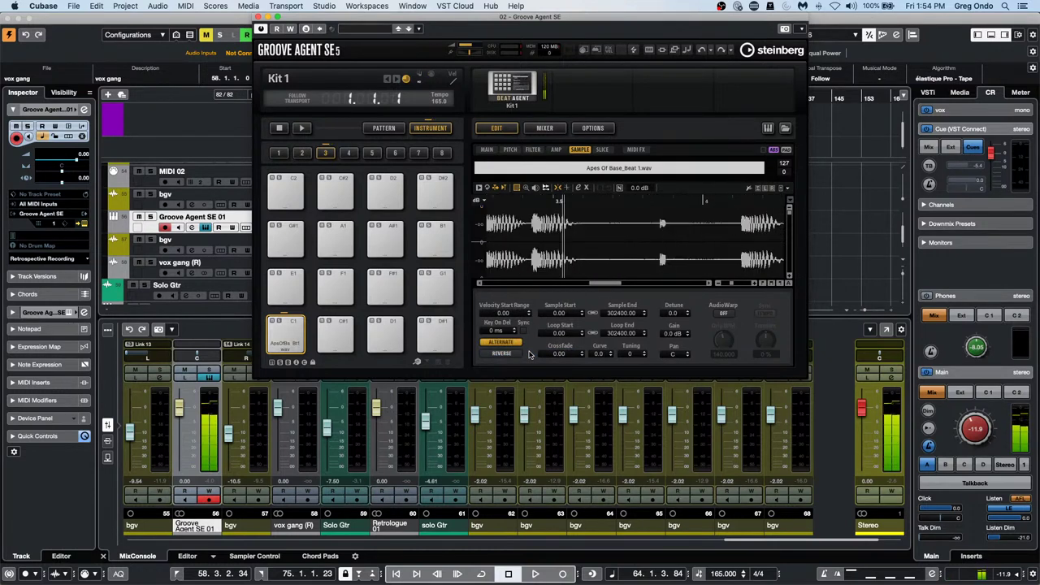
- Audition the beat sample in One Shot mode and lower the Control Room's main level to -25.8 while it plays
click(508, 342)
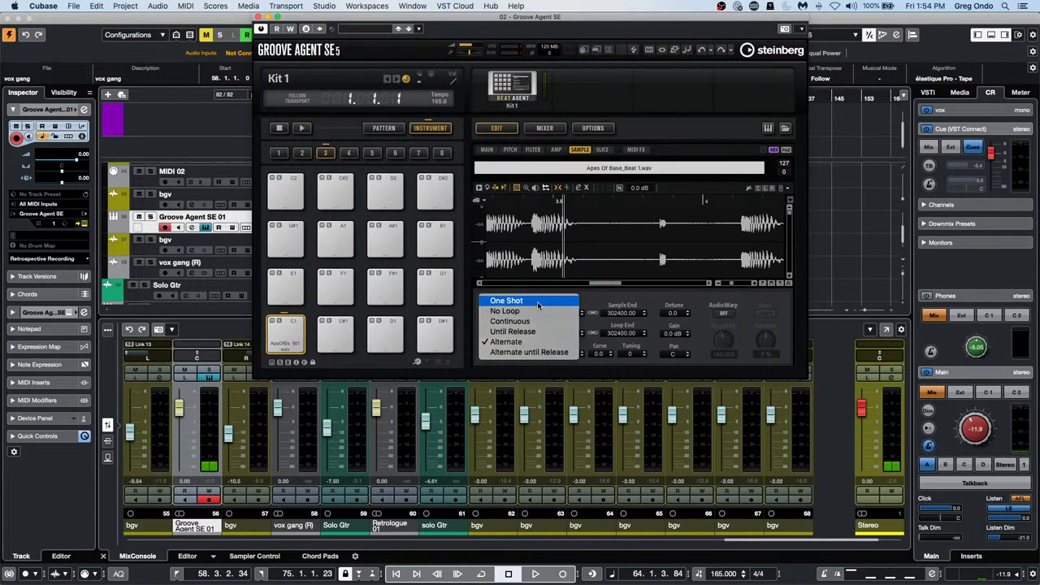
click(537, 305)
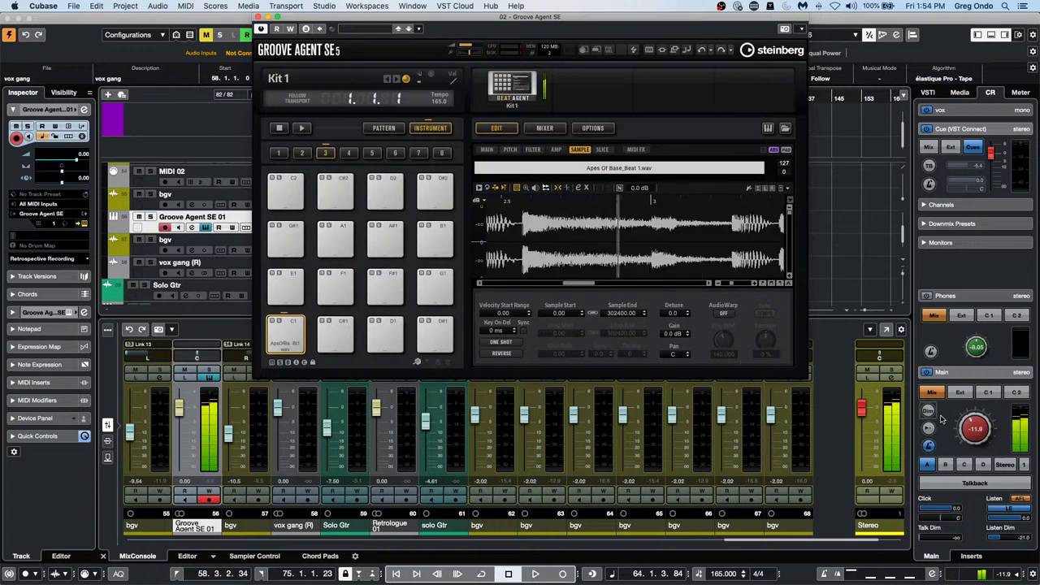
drag(964, 426, 958, 447)
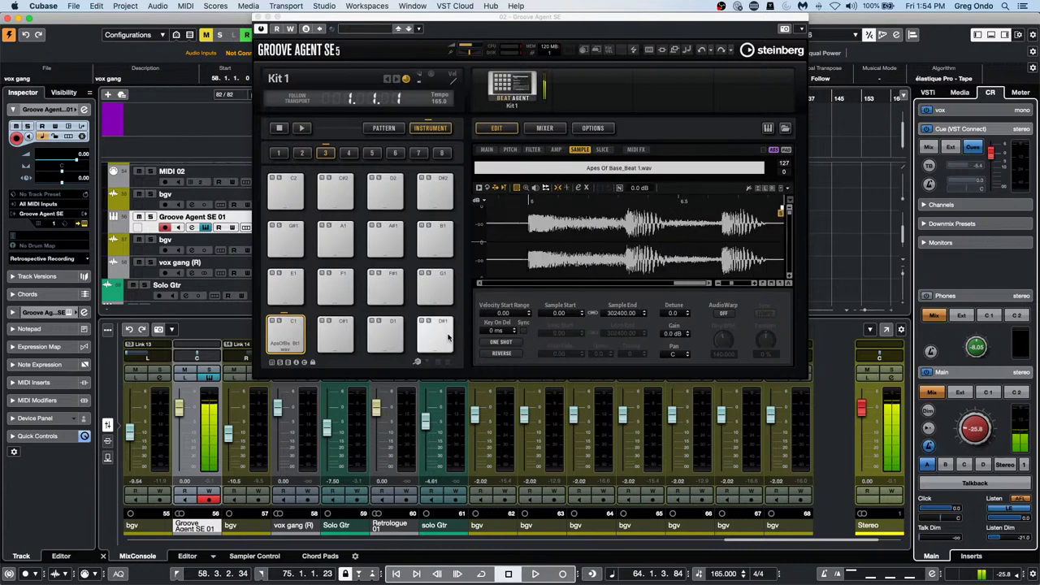
- Set the beat sample's loop mode to No Loop and raise the Control Room's main level to -13.2 during playback
click(500, 341)
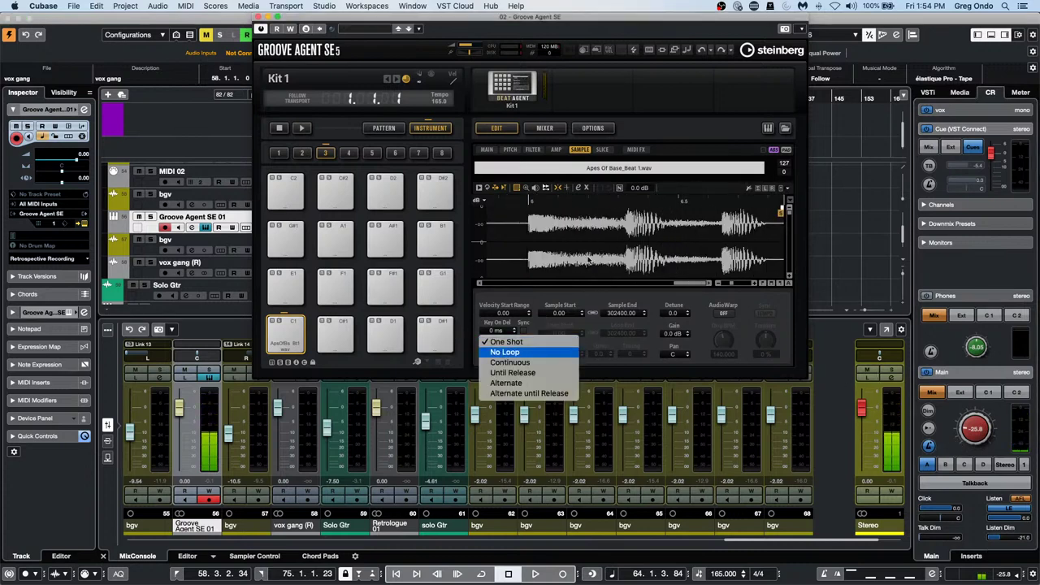
click(504, 352)
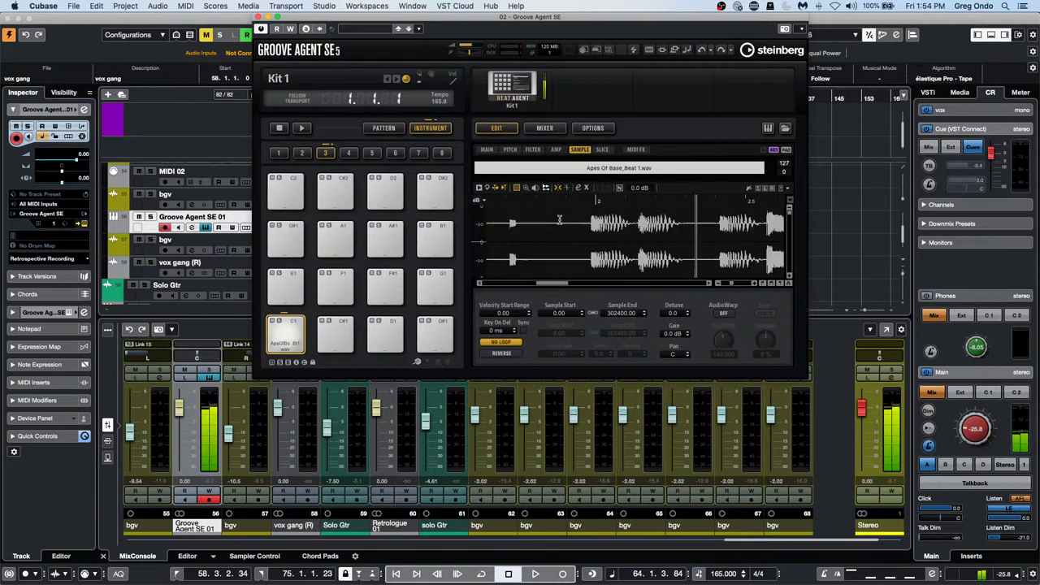
scroll(975, 428, up, 5)
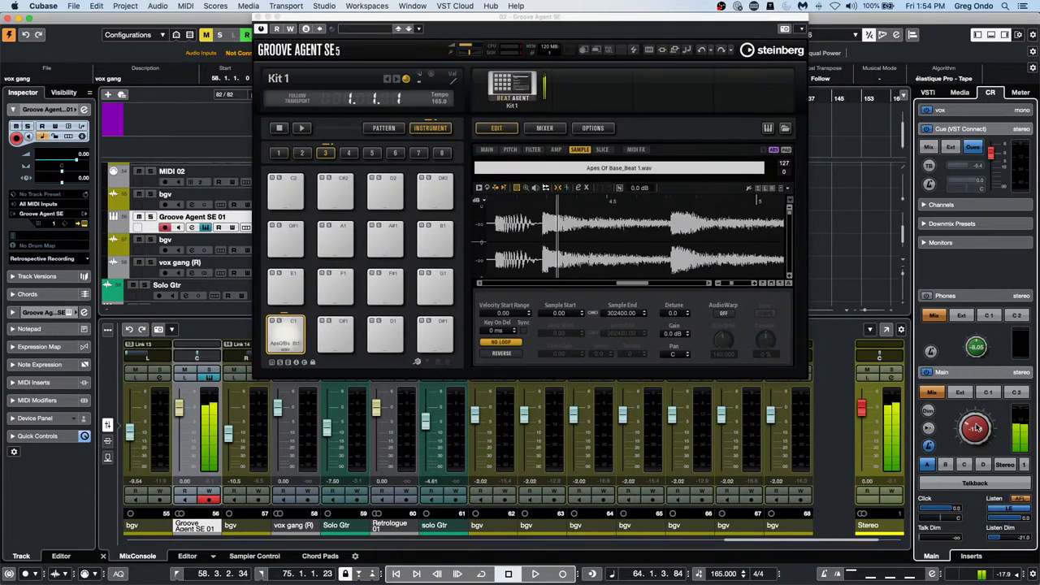
scroll(976, 427, up, 3)
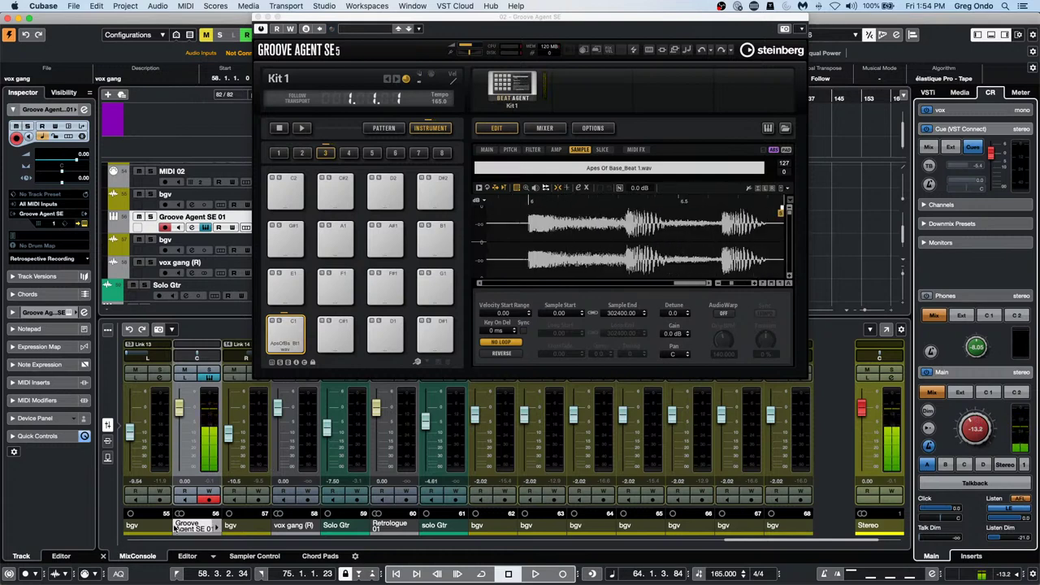
- Audition the beat sample in Continuous loop mode, and try it in Until Release mode
click(500, 344)
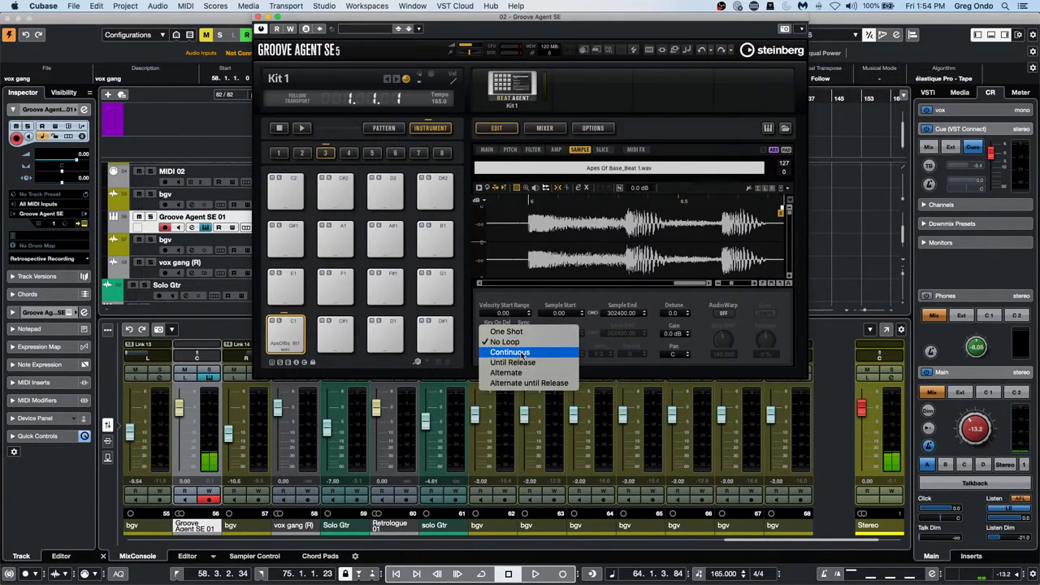
click(513, 352)
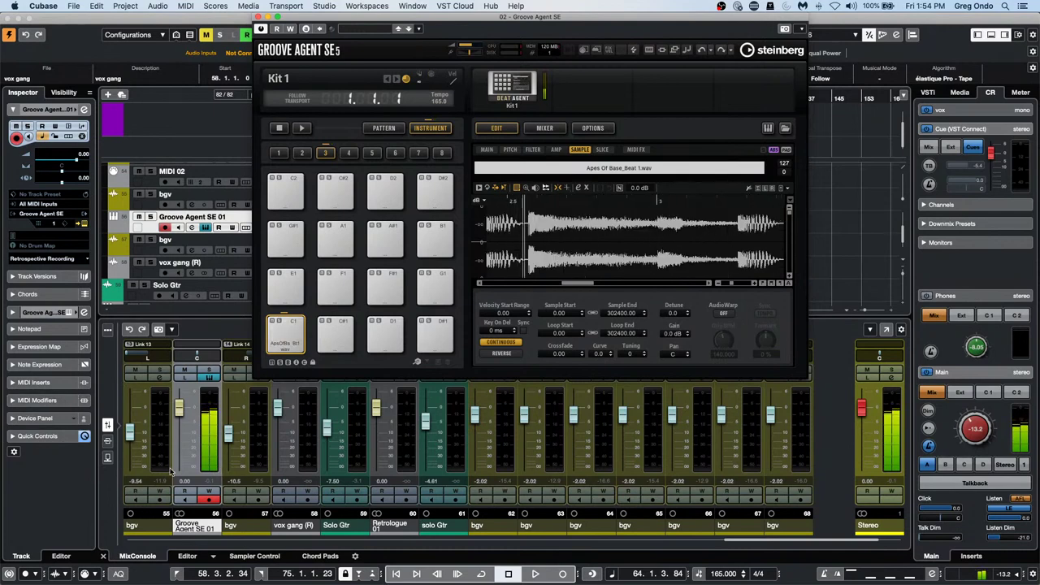
click(501, 342)
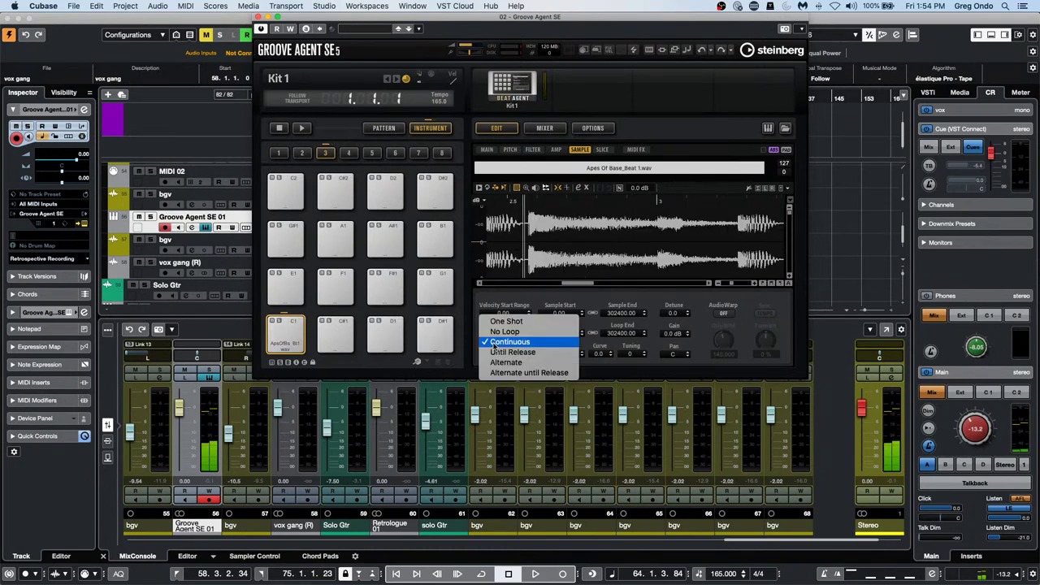
click(501, 352)
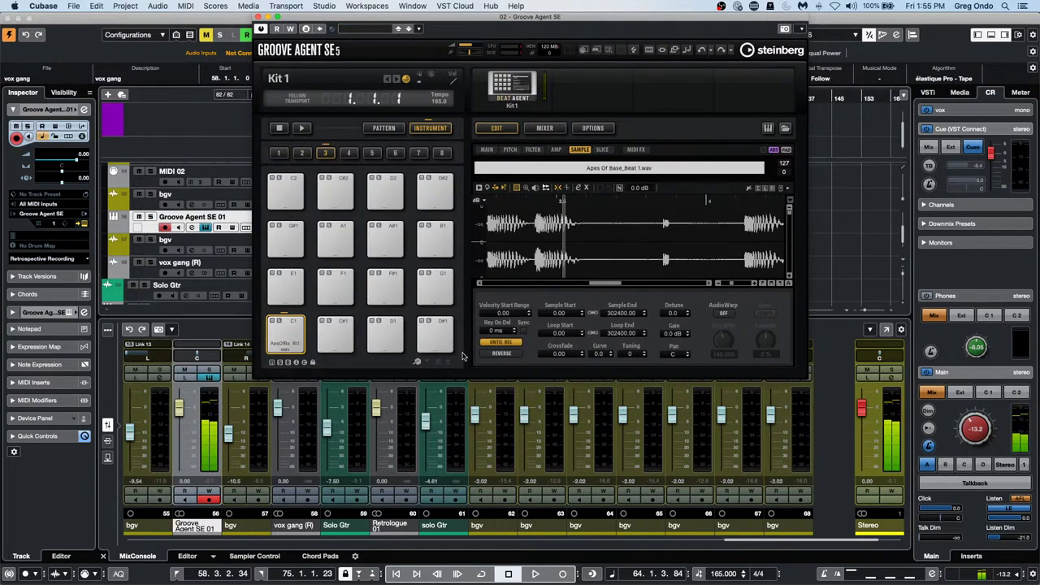
- Set the beat sample's loop mode back to Alternate and audition it, keeping that mode
click(494, 345)
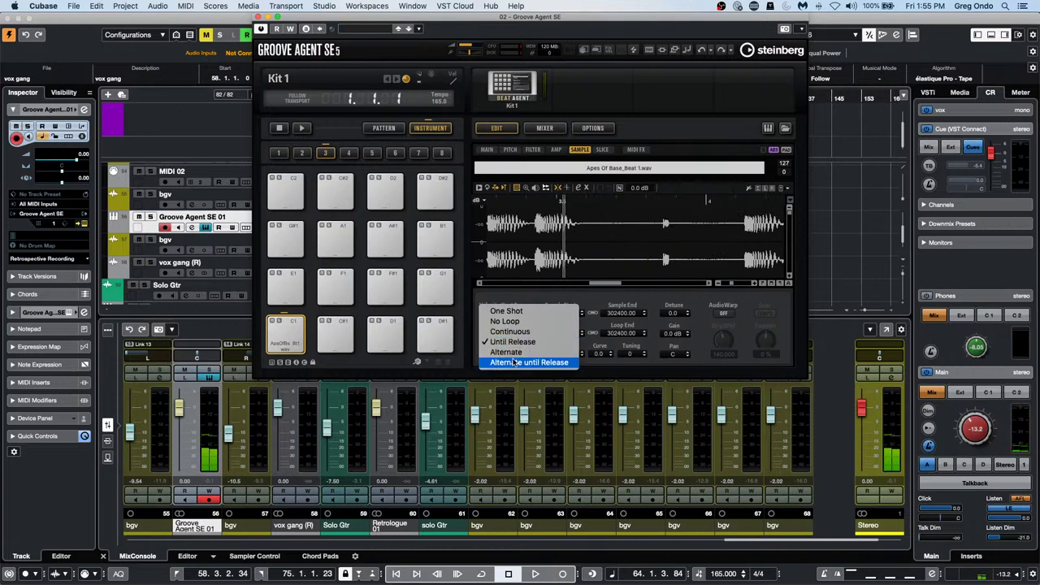
click(517, 351)
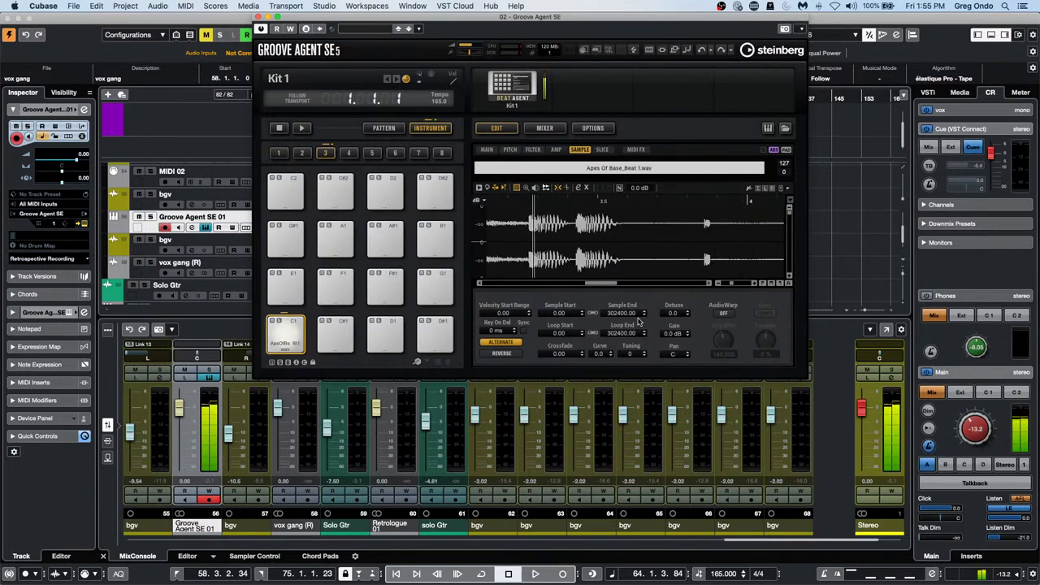
click(502, 342)
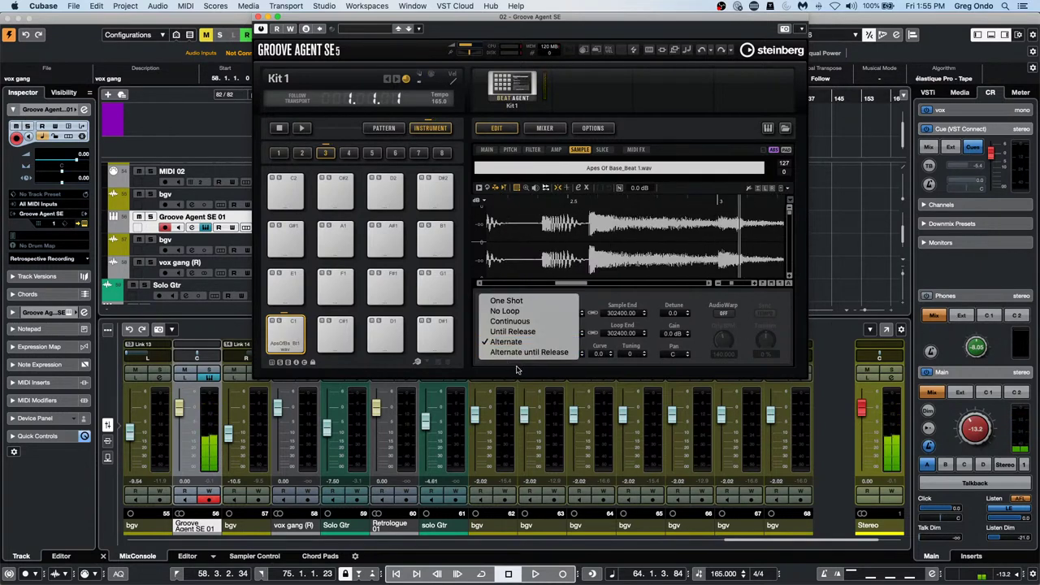
click(516, 369)
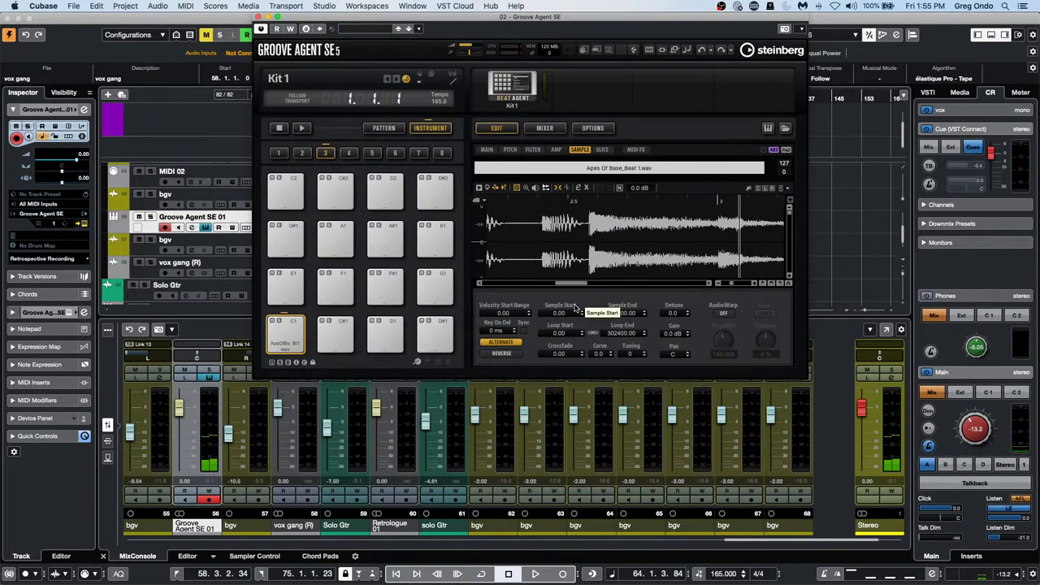
- Try reversing the beat sample, turn the reversal off again, and check the loop mode choices without changing them
click(503, 354)
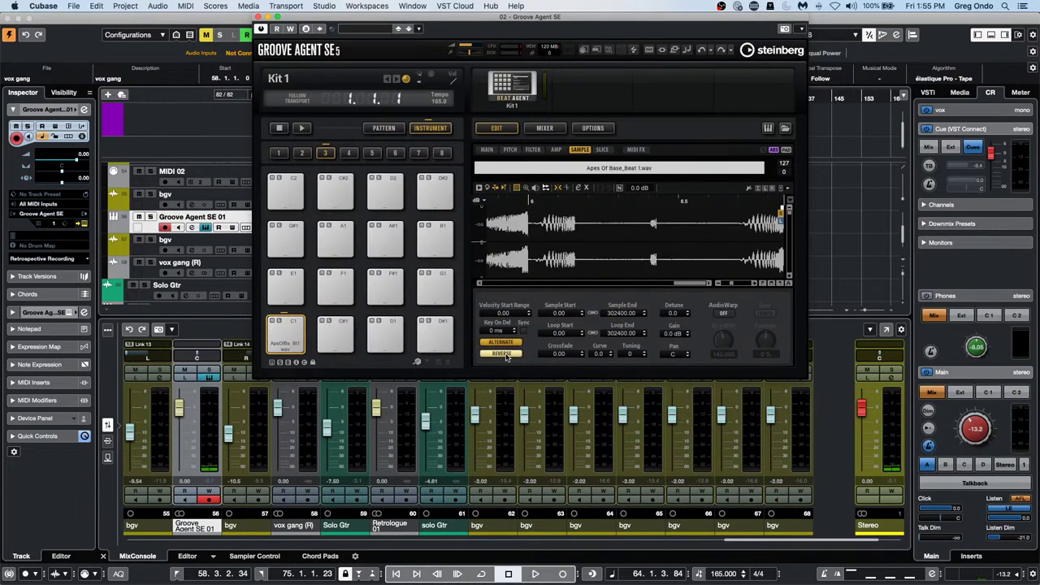
click(503, 355)
click(516, 344)
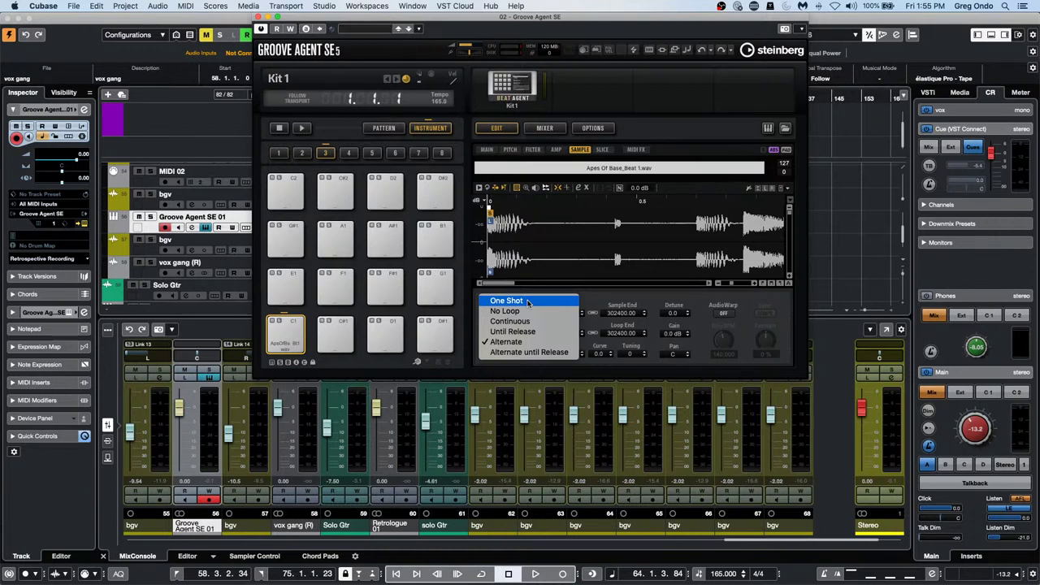
click(275, 333)
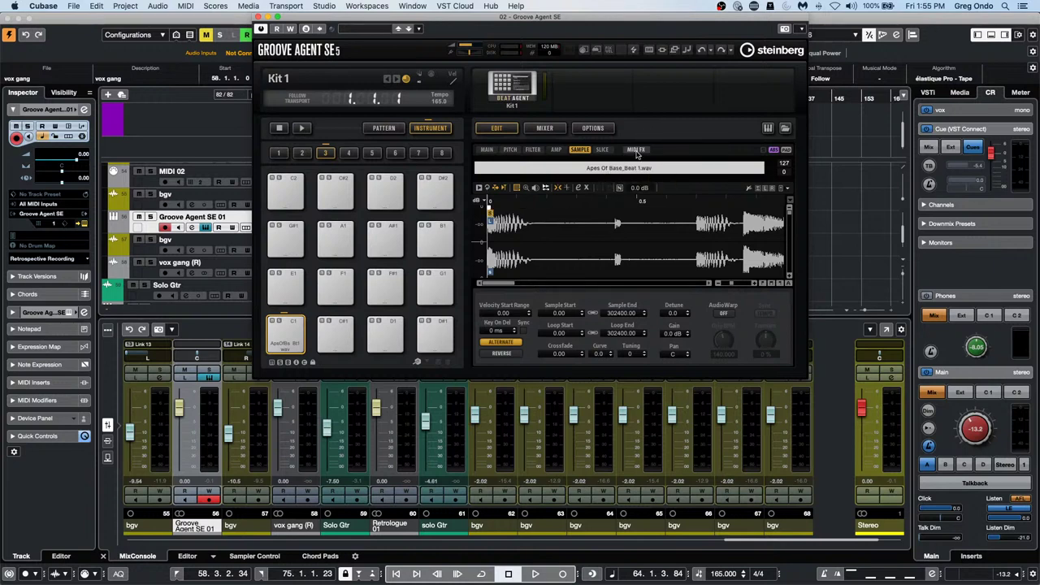
- Examine the C1 pad's options and its Amp, Main, Pitch and Filter settings, and return to the sample settings
click(557, 150)
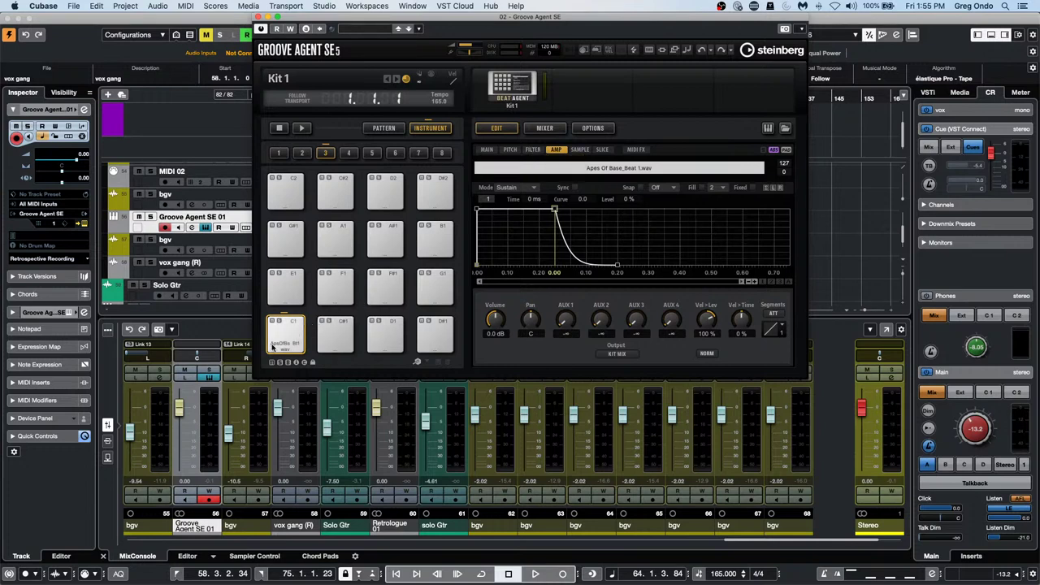
right_click(297, 331)
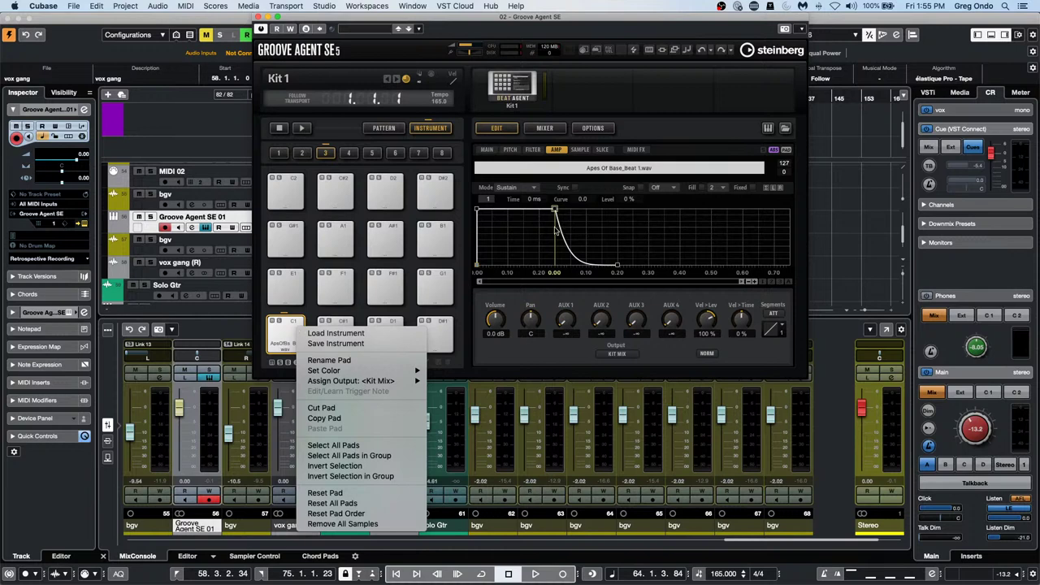
click(631, 242)
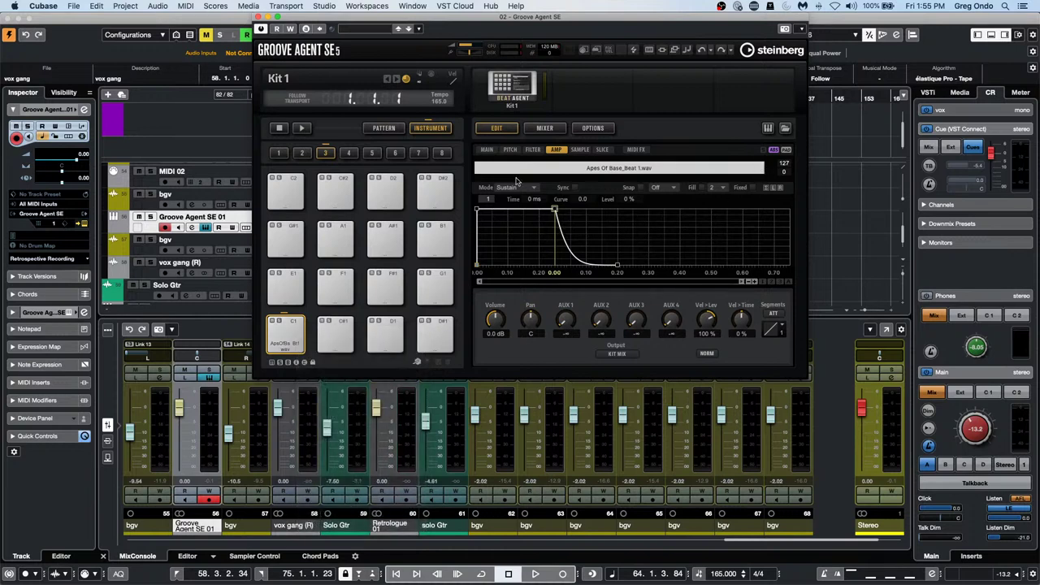
click(487, 150)
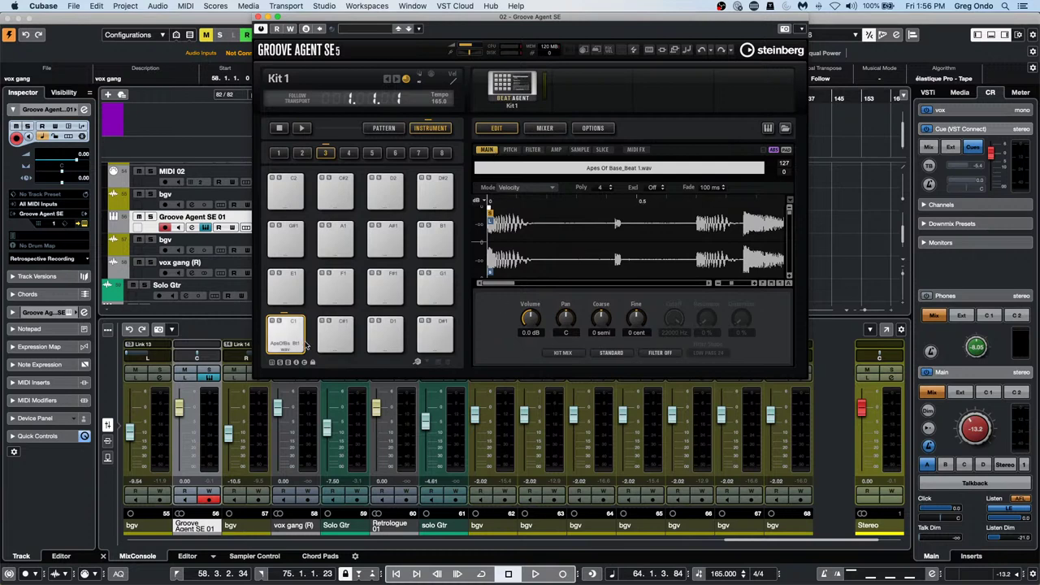
click(510, 150)
click(534, 150)
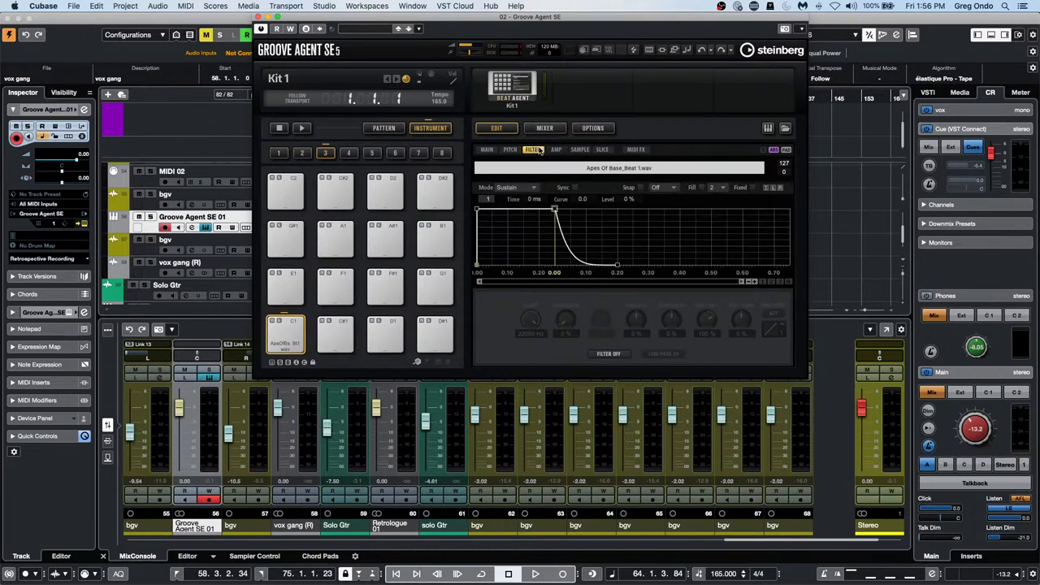
click(556, 150)
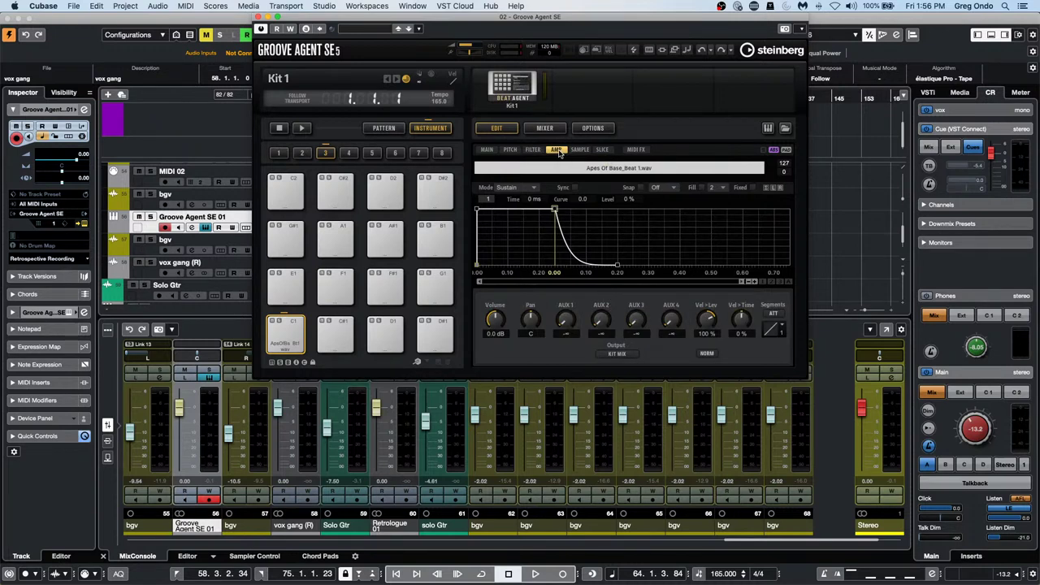
click(579, 150)
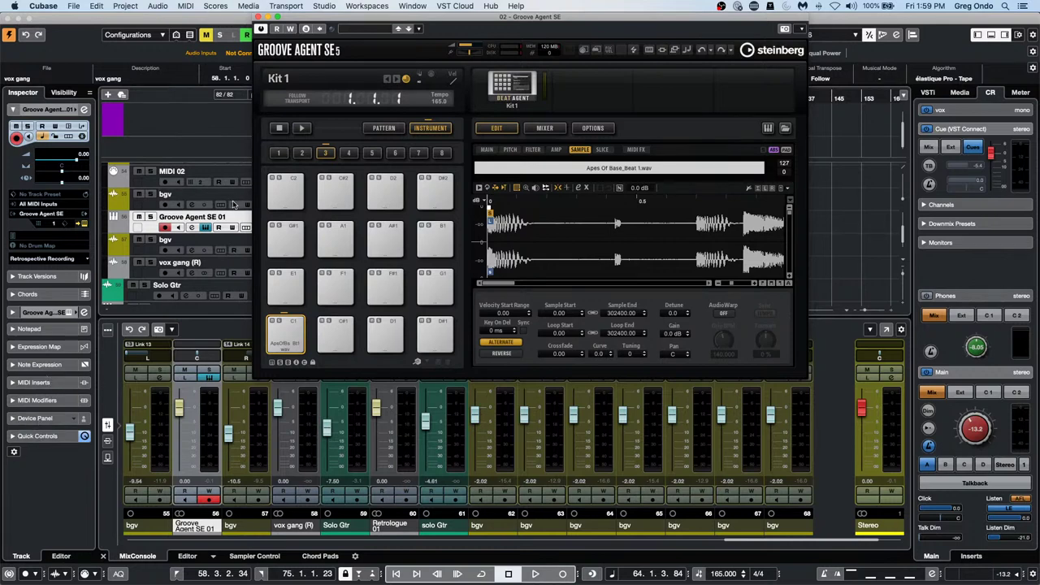
- Add one unnamed MIDI track below the bgv track that sits above Groove Agent SE 01
right_click(236, 202)
mouse_move(277, 206)
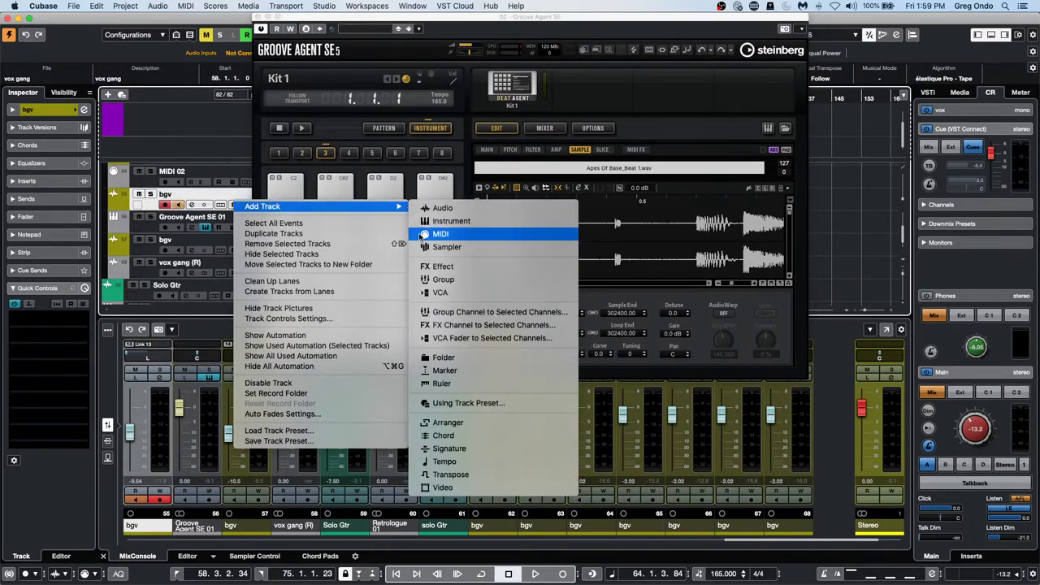
click(421, 236)
click(460, 282)
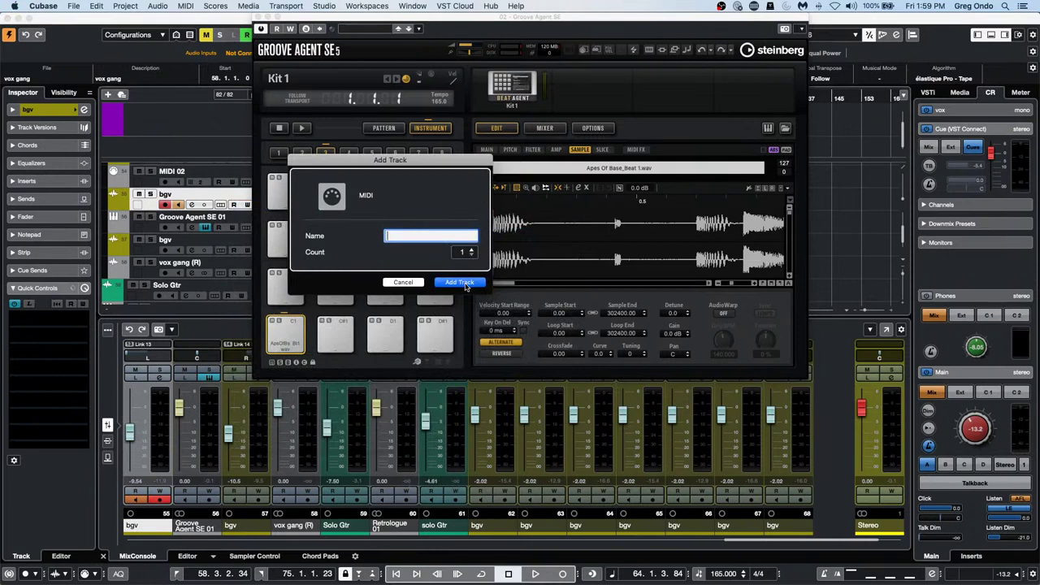
click(52, 438)
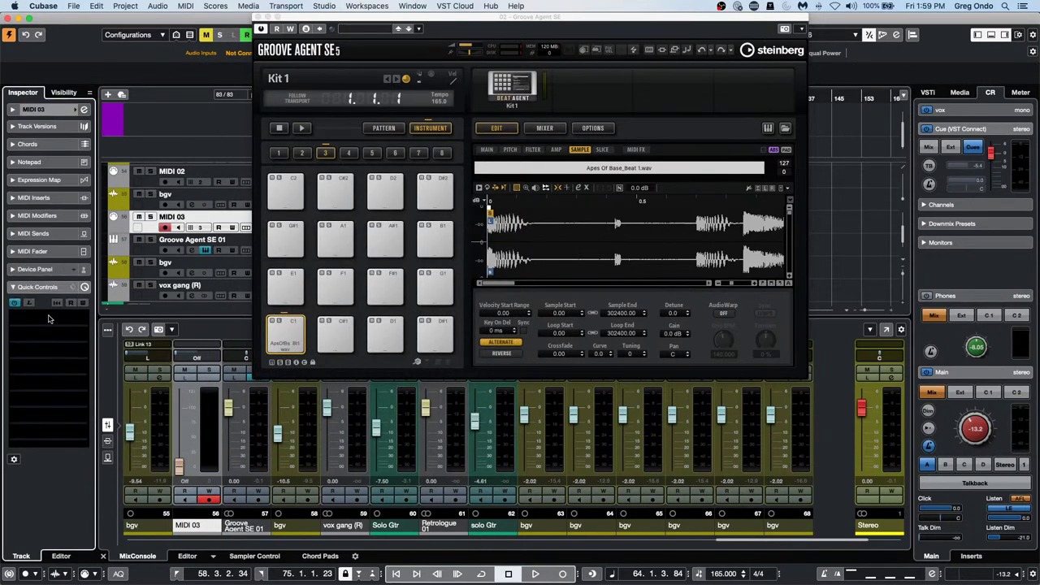
right_click(53, 321)
click(47, 320)
click(47, 316)
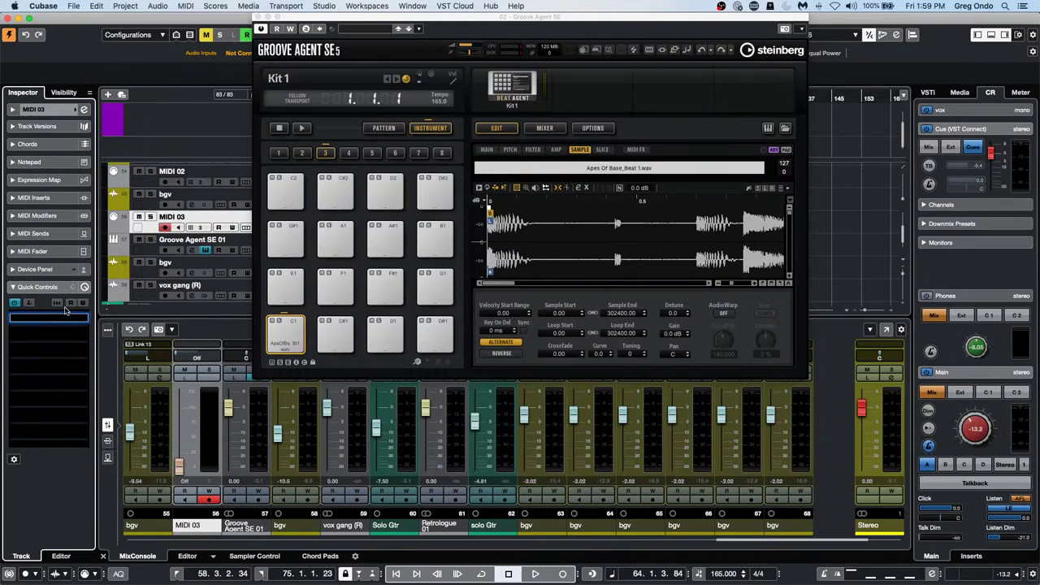
click(13, 303)
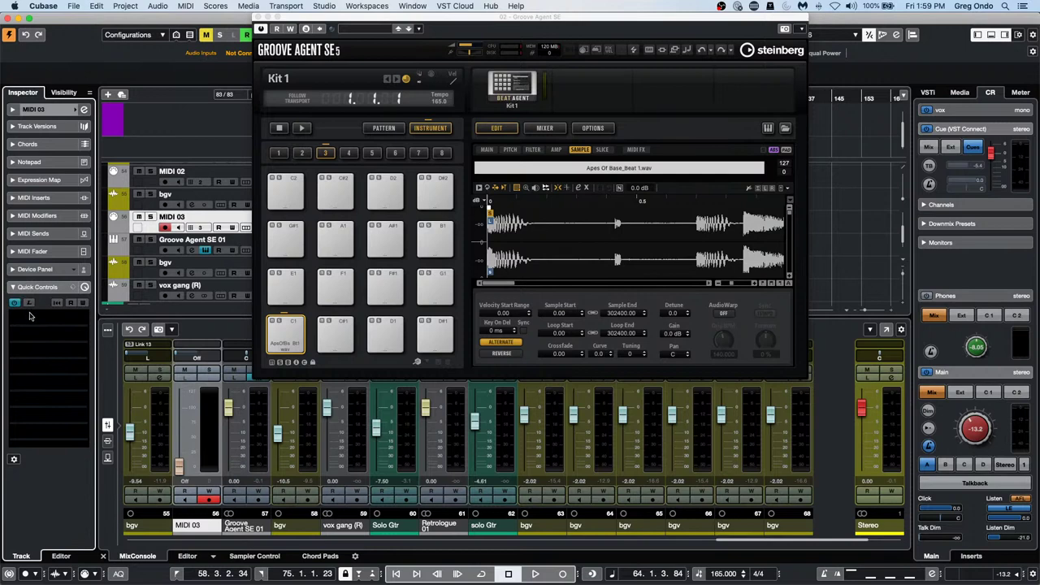
- Assign CC 52 (Control 52) to the MIDI 03 track's first quick control slot
click(29, 316)
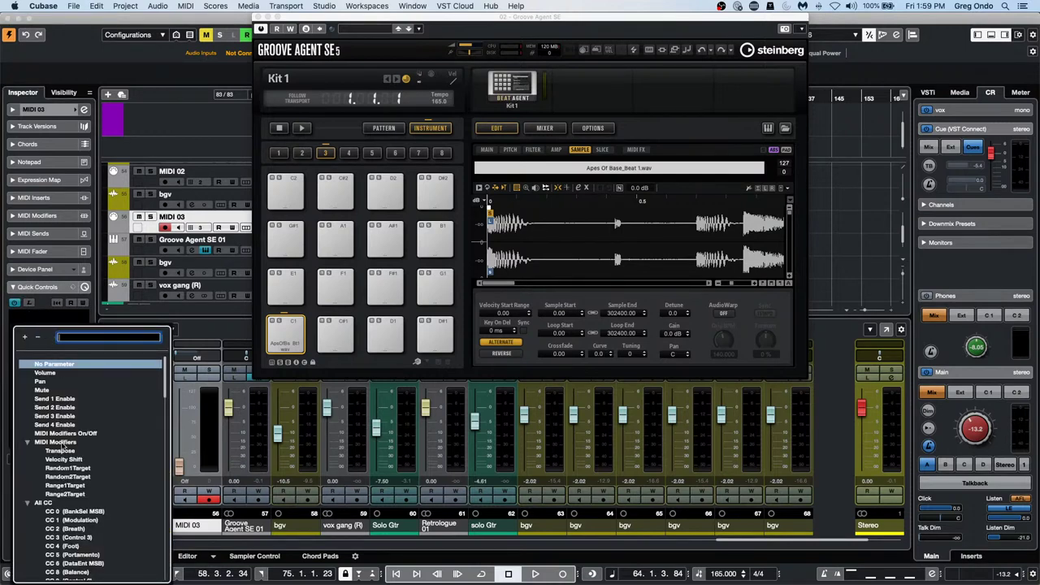
scroll(142, 540, down, 4)
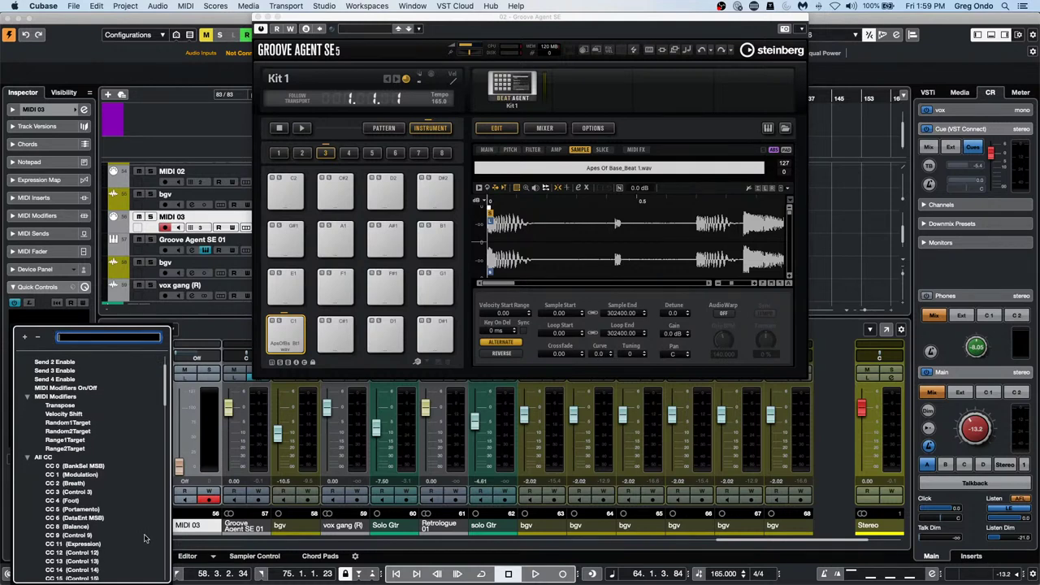
scroll(145, 538, down, 10)
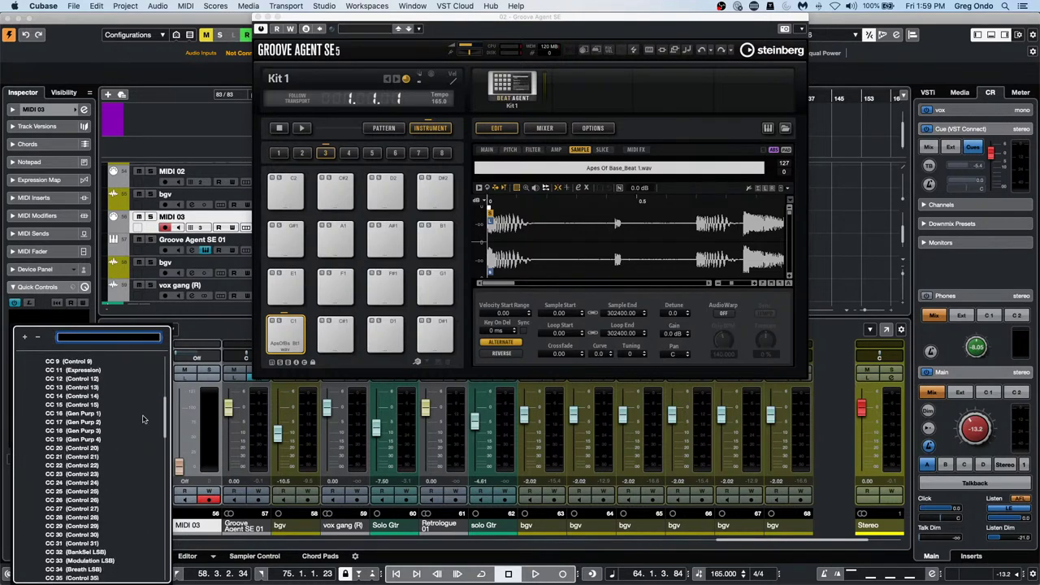
scroll(142, 419, down, 4)
scroll(142, 436, down, 15)
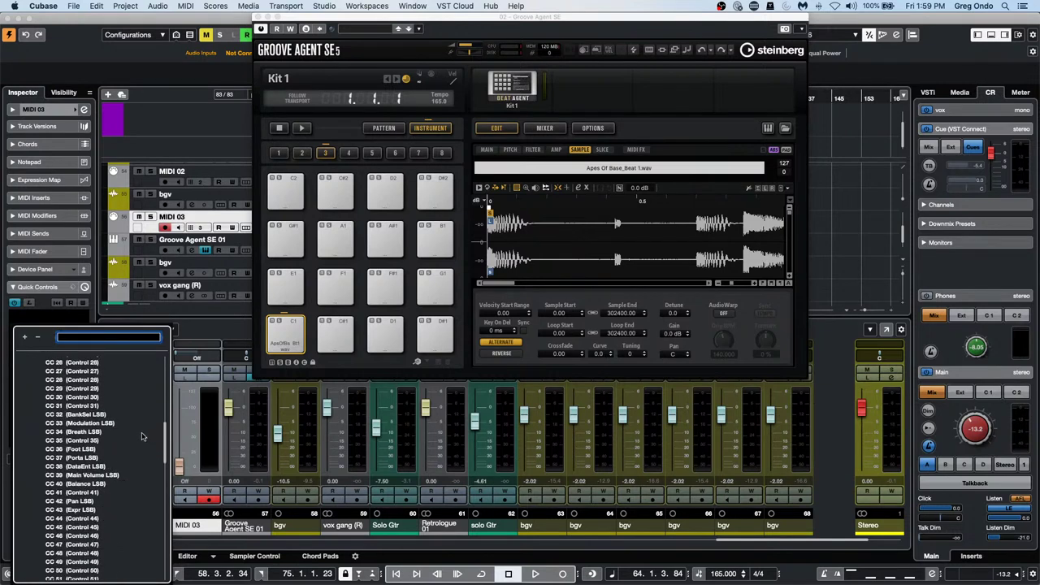
scroll(131, 437, down, 6)
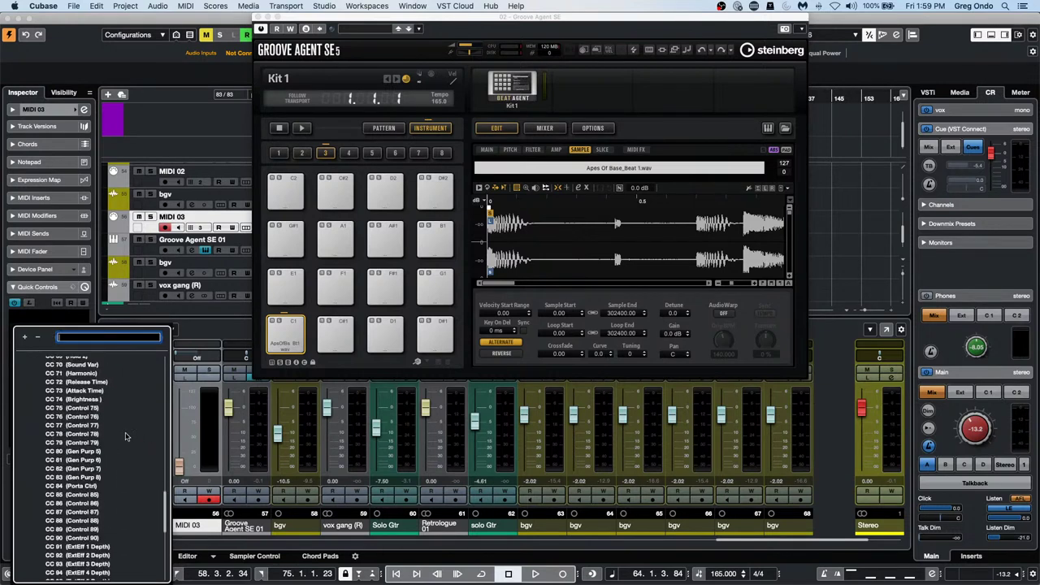
scroll(111, 438, down, 2)
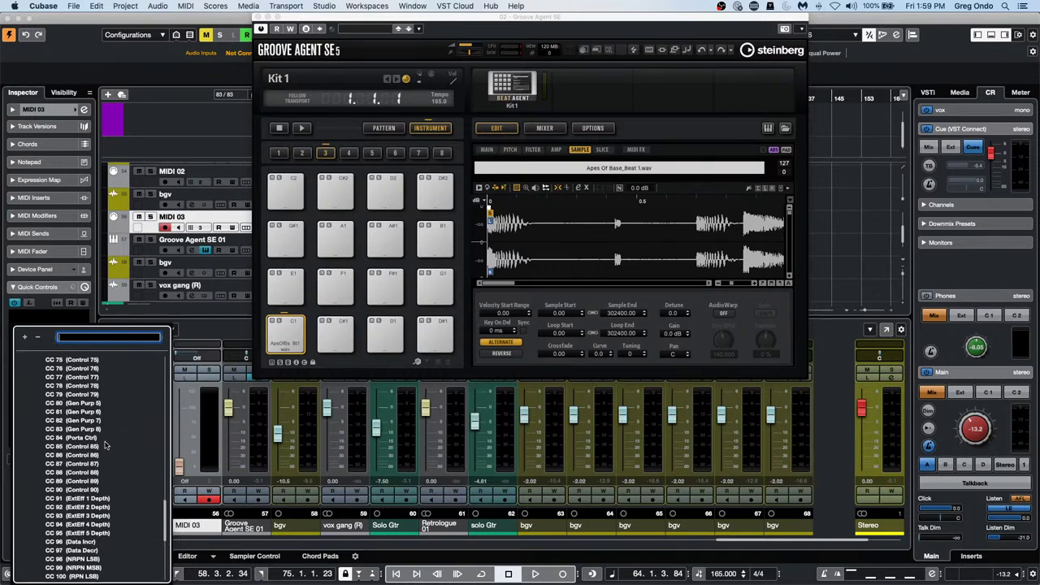
scroll(68, 402, up, 10)
click(82, 385)
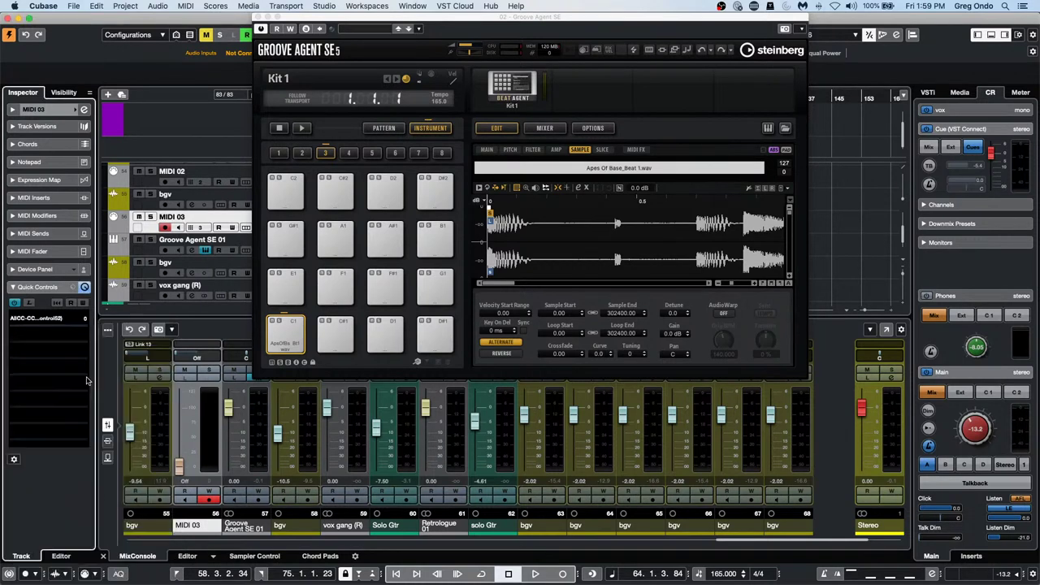
- Assign CC 31 (Control 31) to the second quick control slot of the MIDI 03 track
click(62, 333)
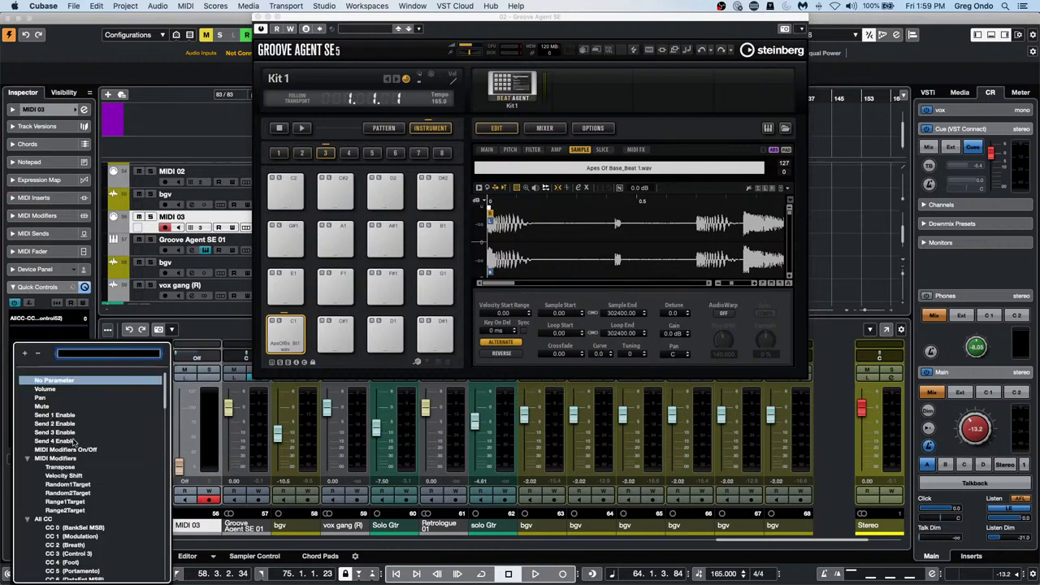
scroll(76, 441, down, 15)
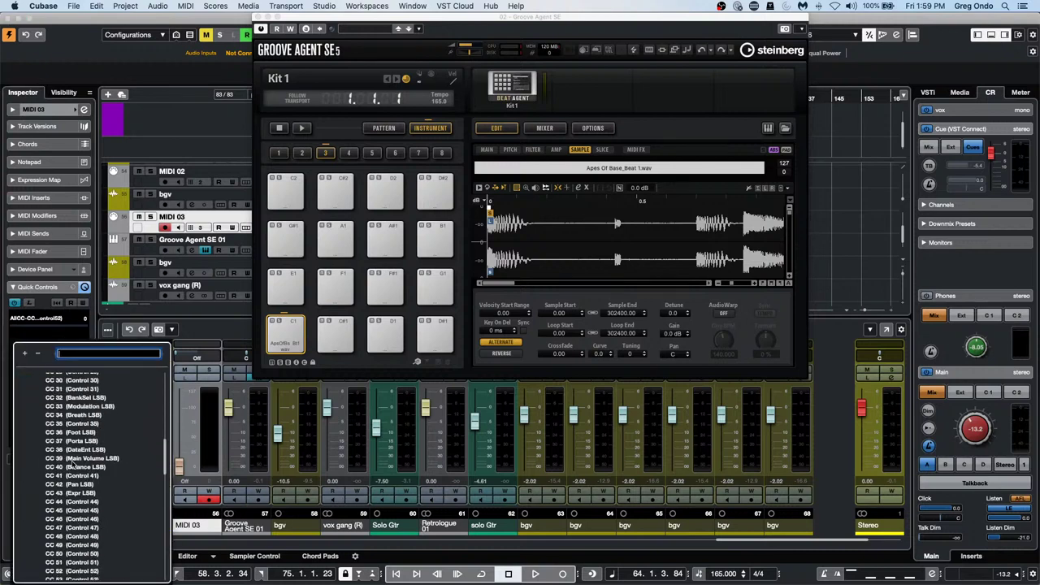
scroll(73, 463, up, 2)
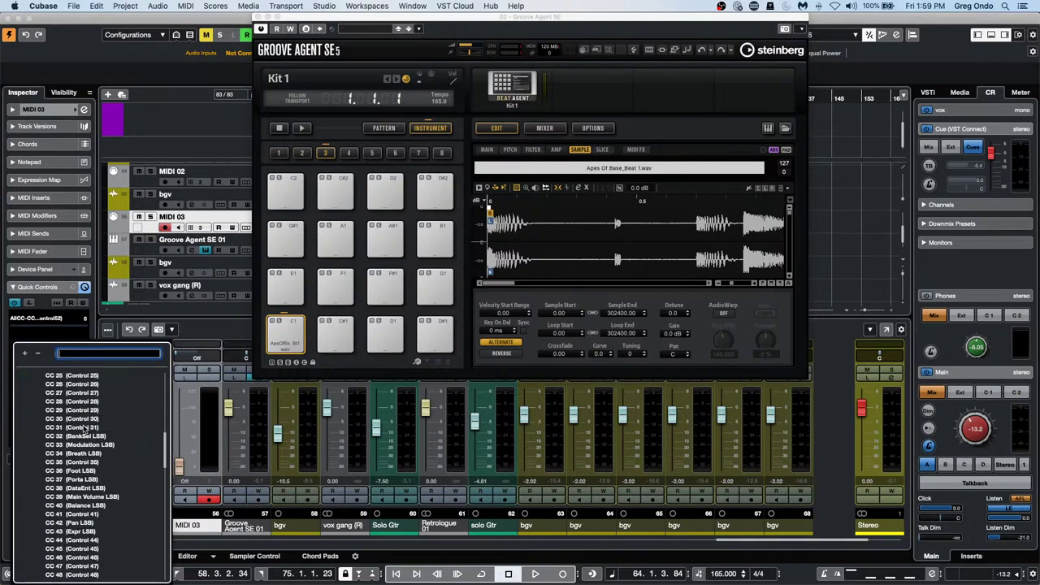
click(90, 427)
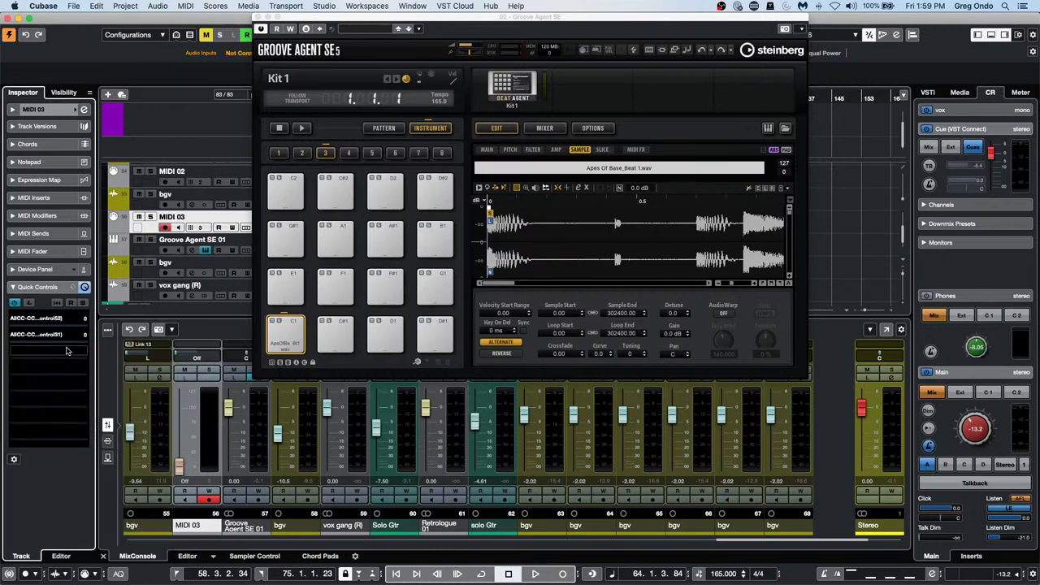
- Examine the MIDI controller parameters offered for the next empty quick control slots of MIDI 03, without assigning any
click(69, 350)
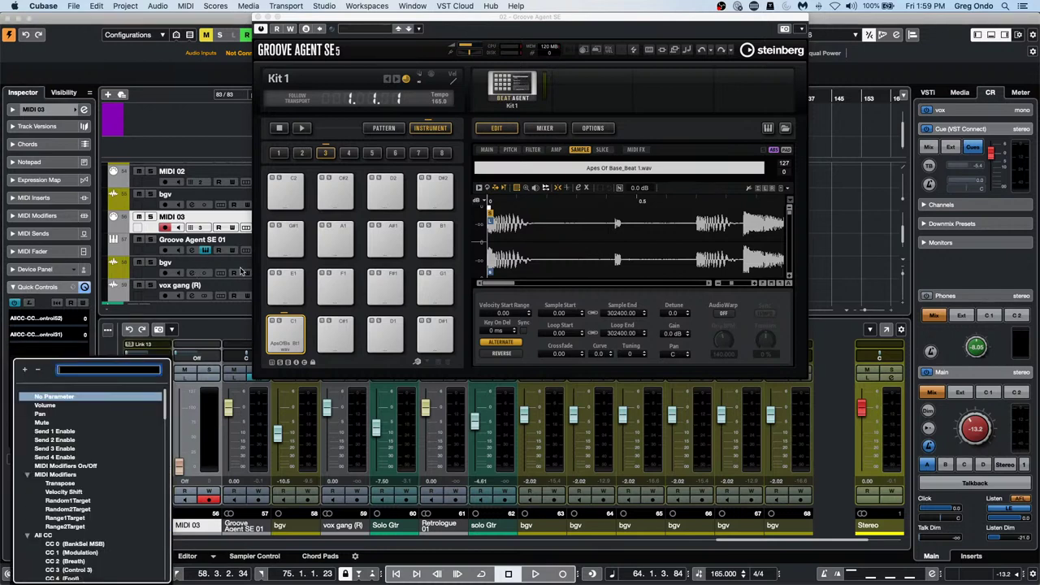
scroll(69, 430, down, 12)
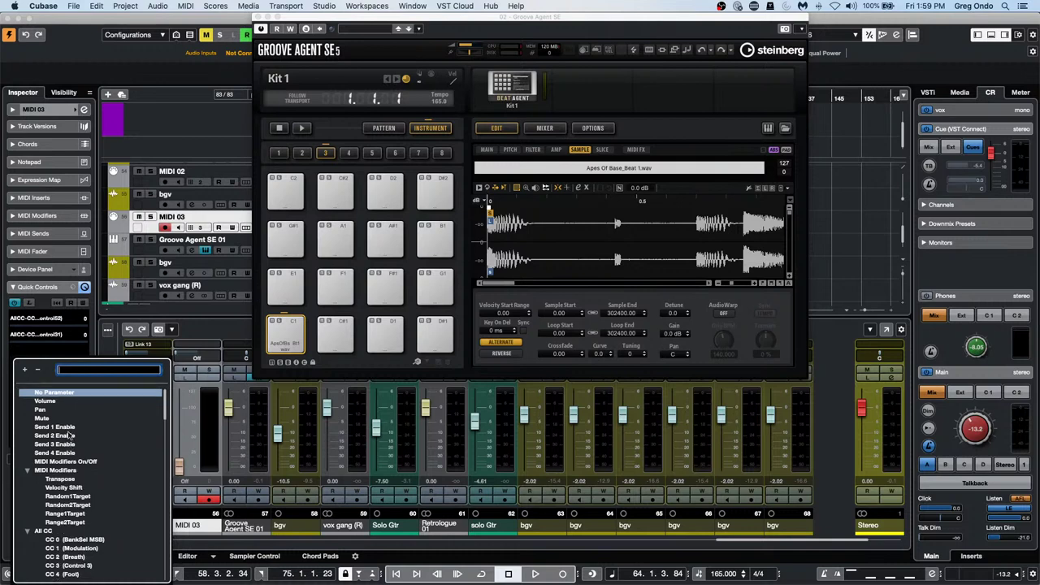
scroll(72, 436, down, 20)
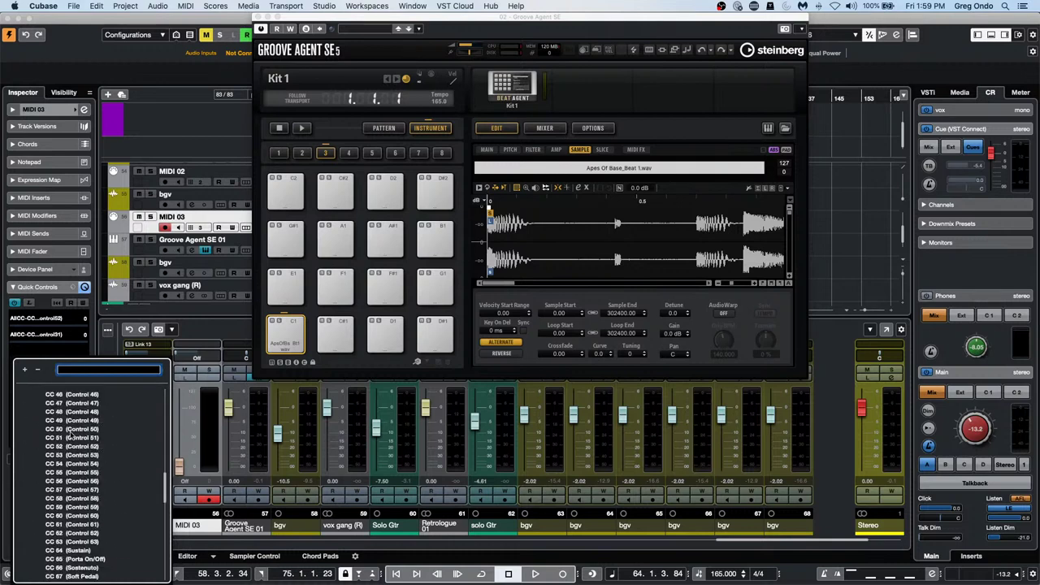
scroll(71, 436, down, 6)
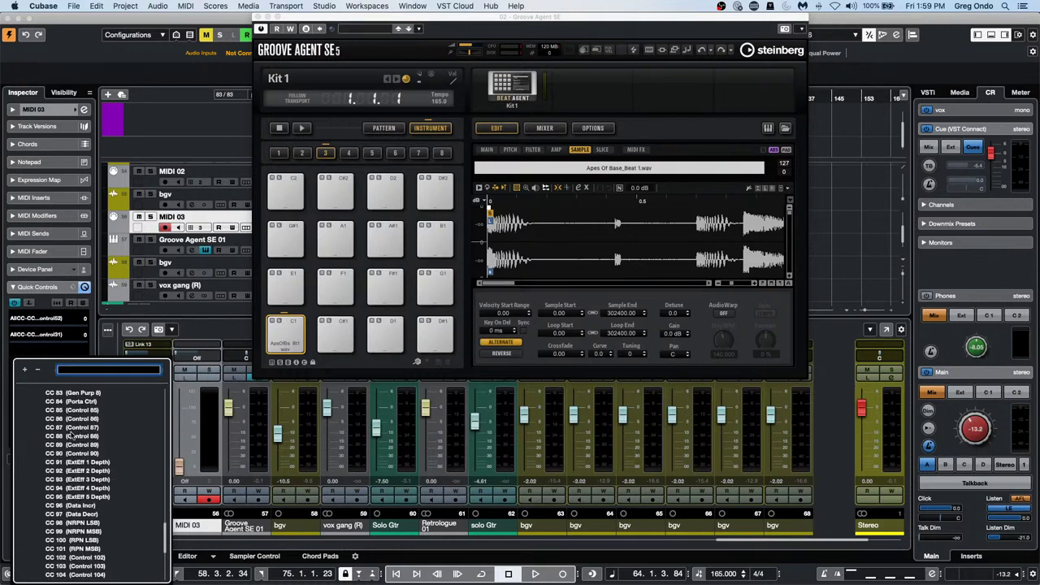
scroll(71, 437, down, 2)
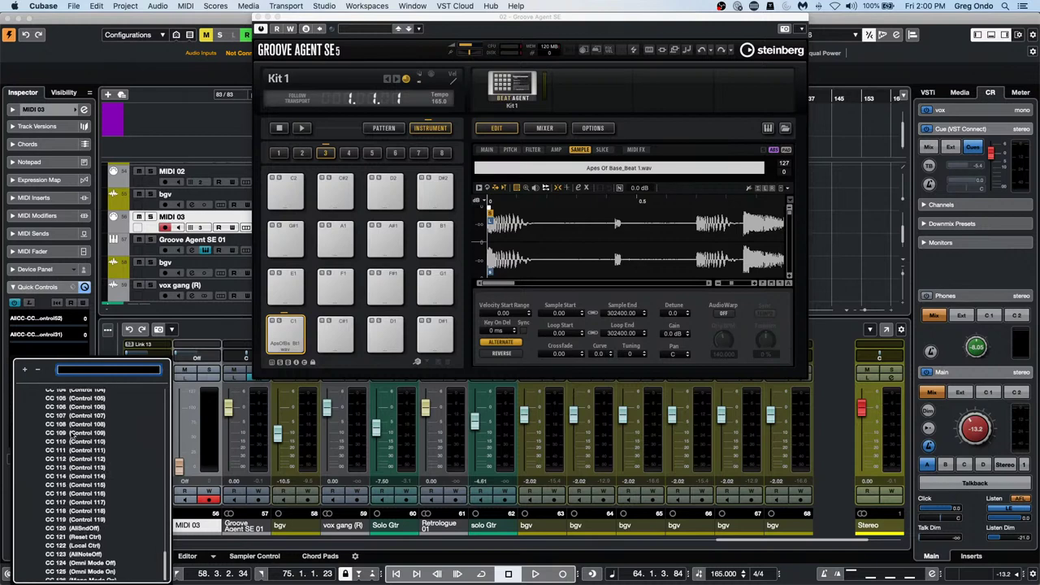
scroll(72, 435, up, 5)
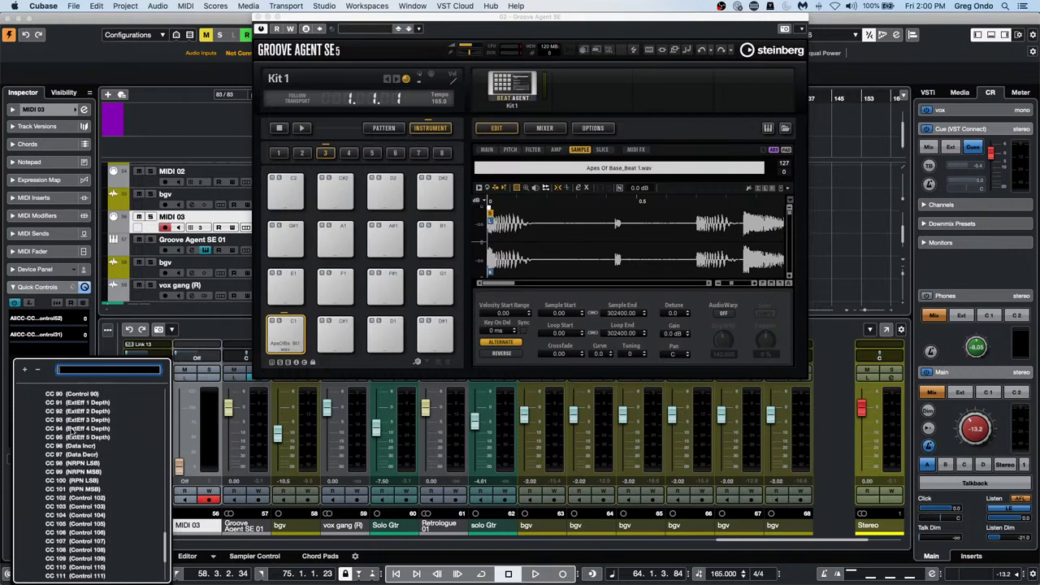
click(48, 343)
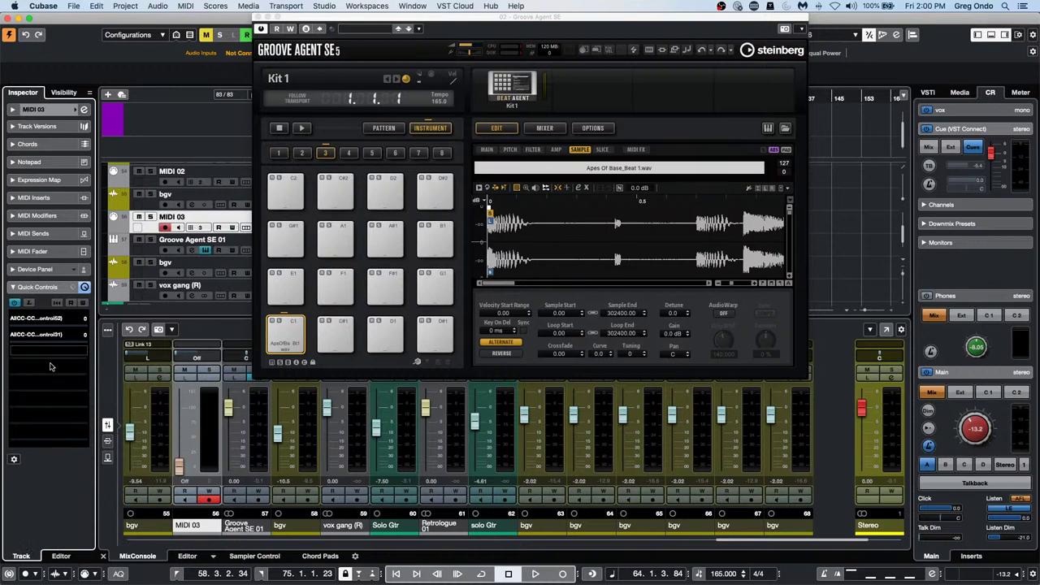
click(57, 350)
scroll(80, 444, down, 20)
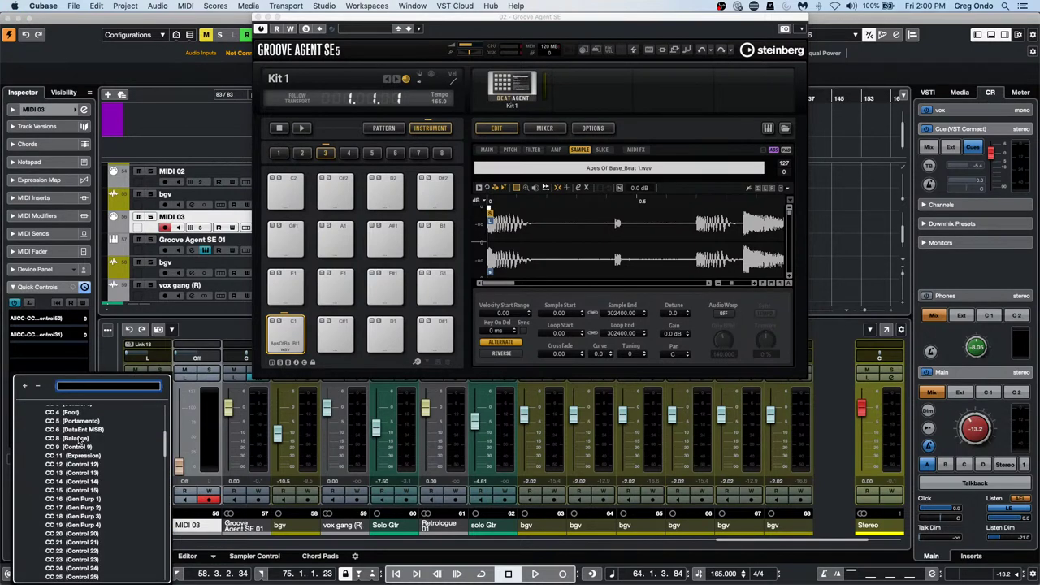
scroll(81, 442, up, 10)
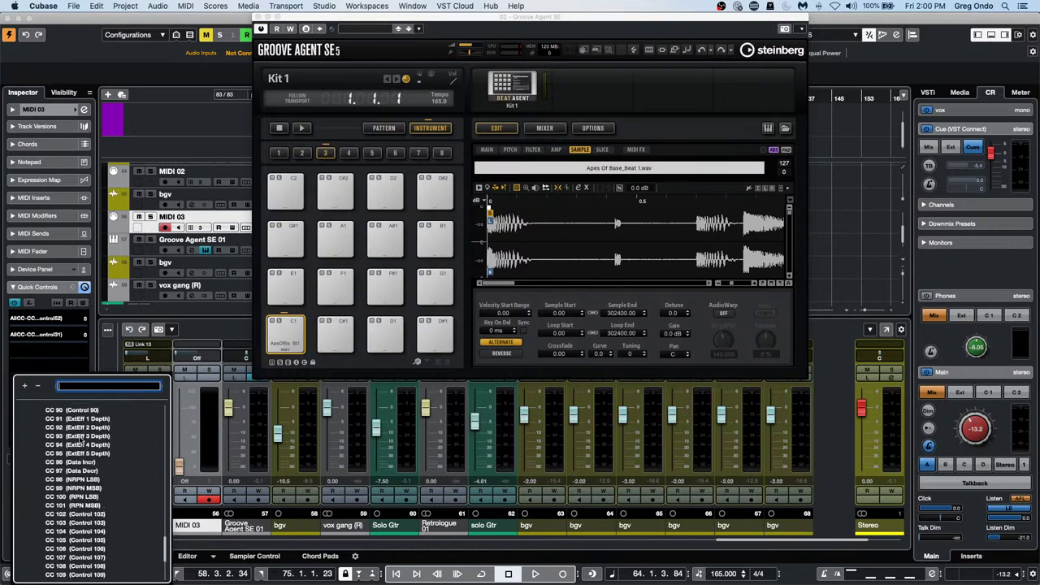
scroll(82, 443, down, 1)
- Adjust MIDI 03's first quick control to about 64 and the second to about 27, and close the Groove Agent SE window
click(36, 325)
mouse_move(36, 325)
mouse_down()
mouse_move(71, 325)
mouse_move(41, 326)
mouse_up()
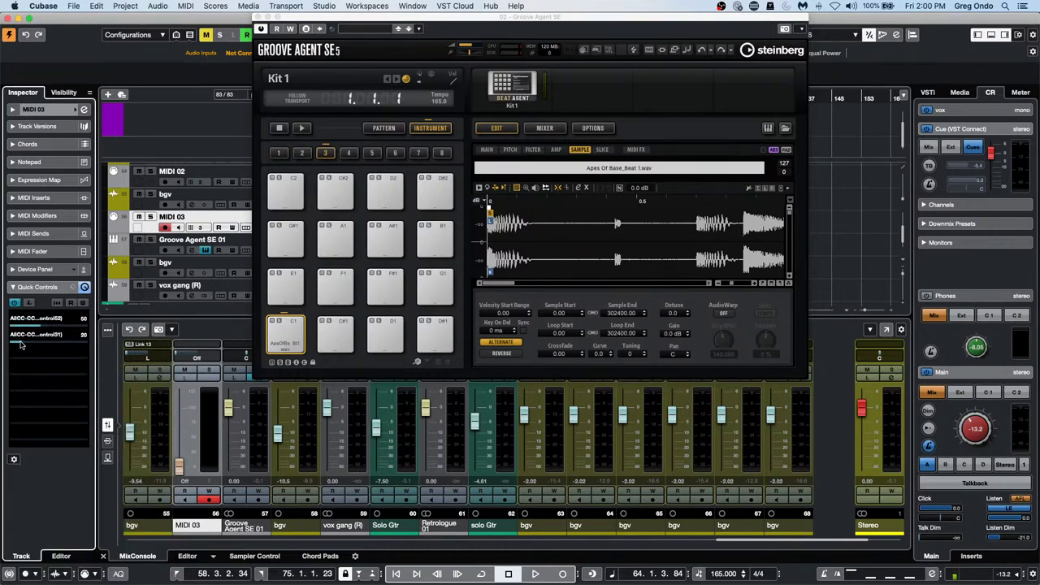
click(45, 344)
mouse_move(44, 345)
mouse_down()
mouse_move(30, 344)
mouse_move(54, 325)
mouse_move(24, 345)
mouse_up()
click(258, 17)
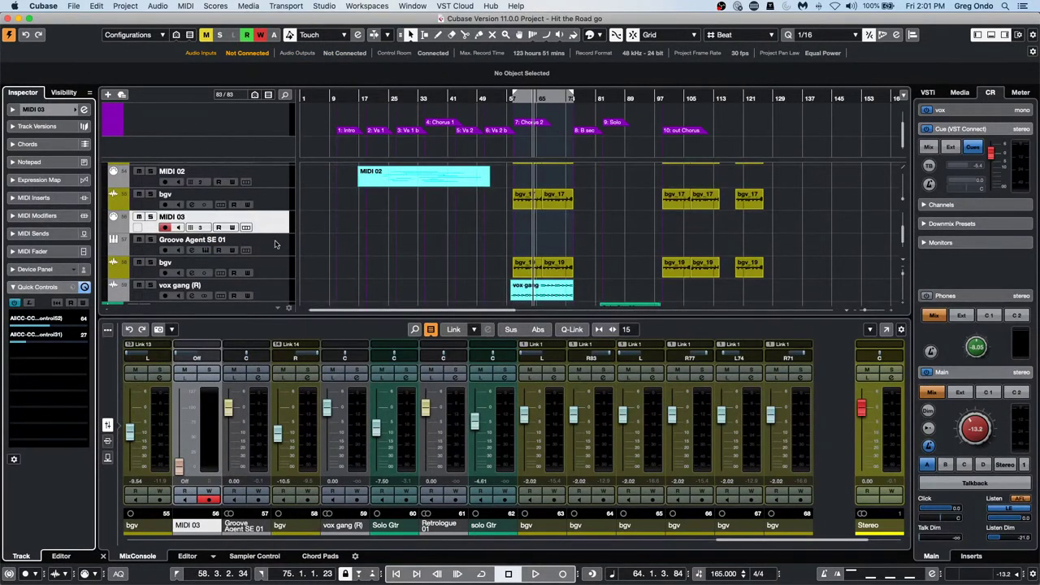
- Add one HALion Sonic SE instrument track with stereo output below the Groove Agent SE 01 track
right_click(263, 247)
mouse_move(302, 248)
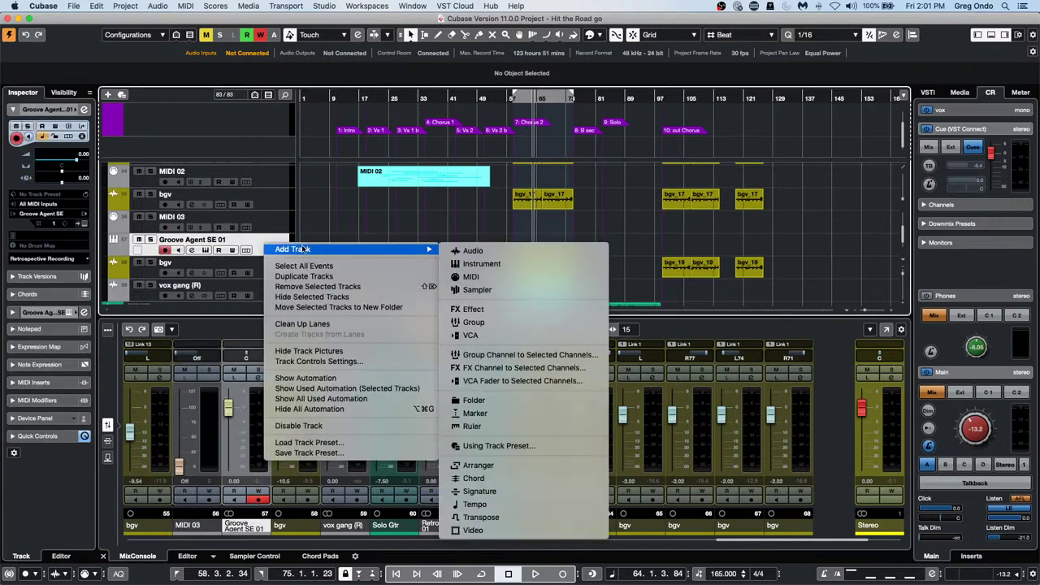
click(481, 263)
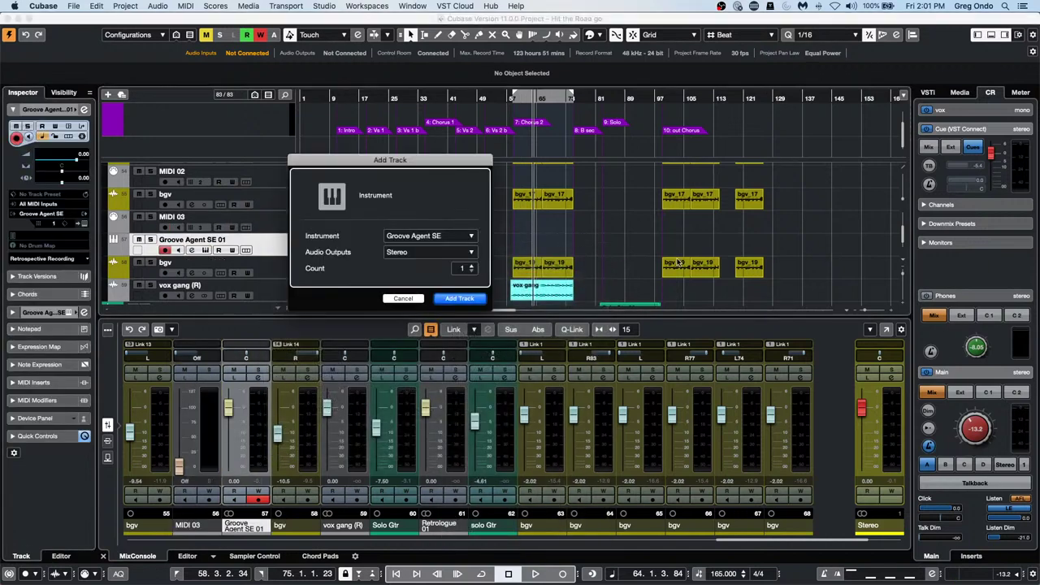
click(446, 236)
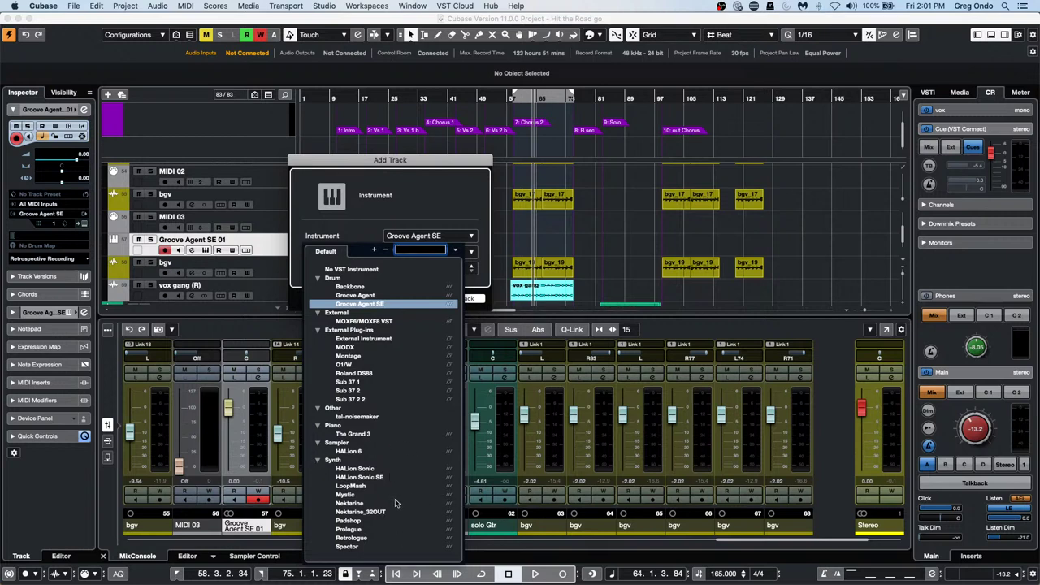
click(379, 477)
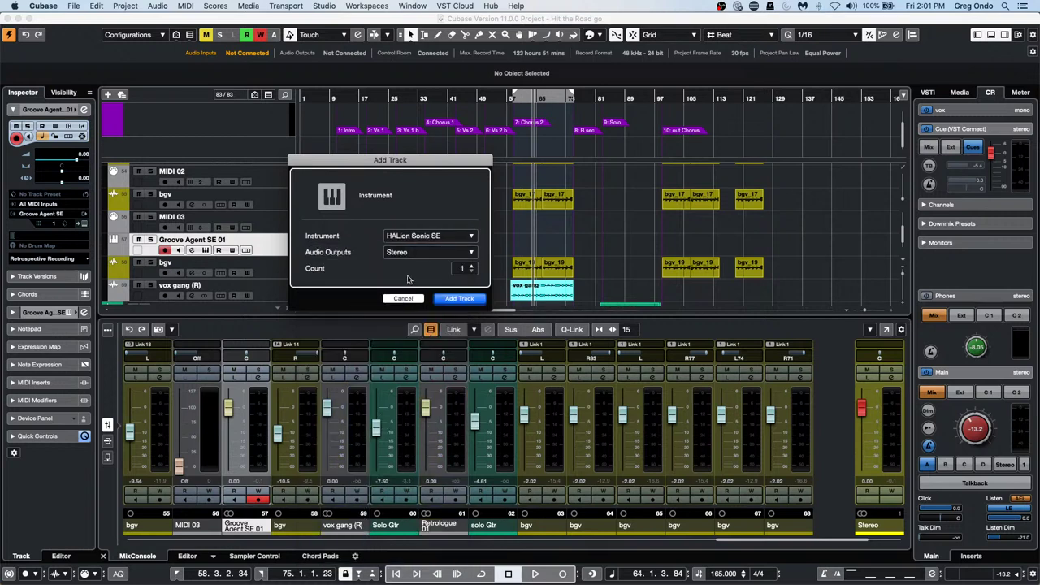
click(469, 301)
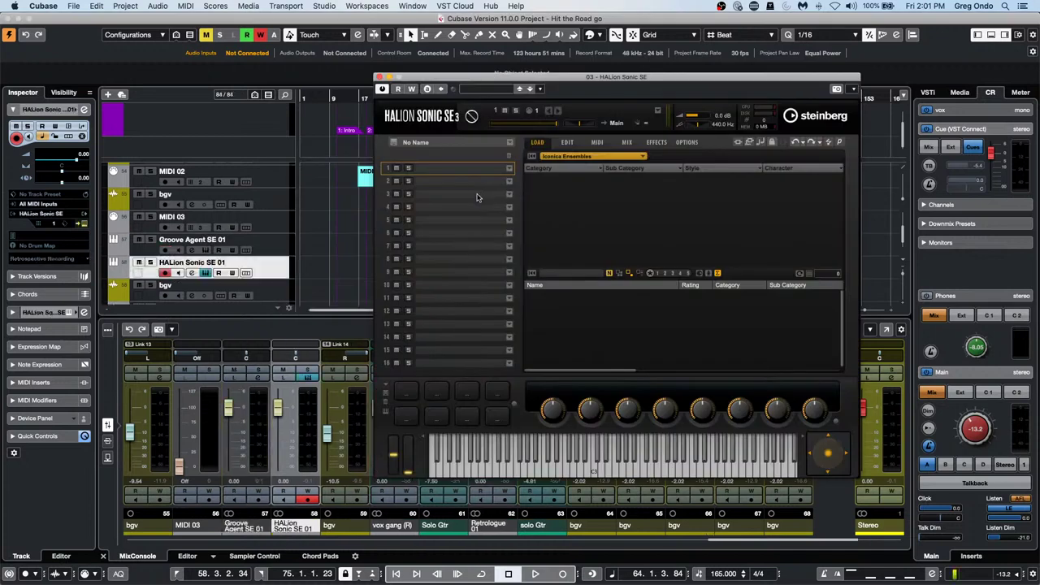
- Search all instrument sets for "s90", load YAMAHA S90ES Piano into HALion Sonic SE's first slot, and close the instrument window
click(549, 160)
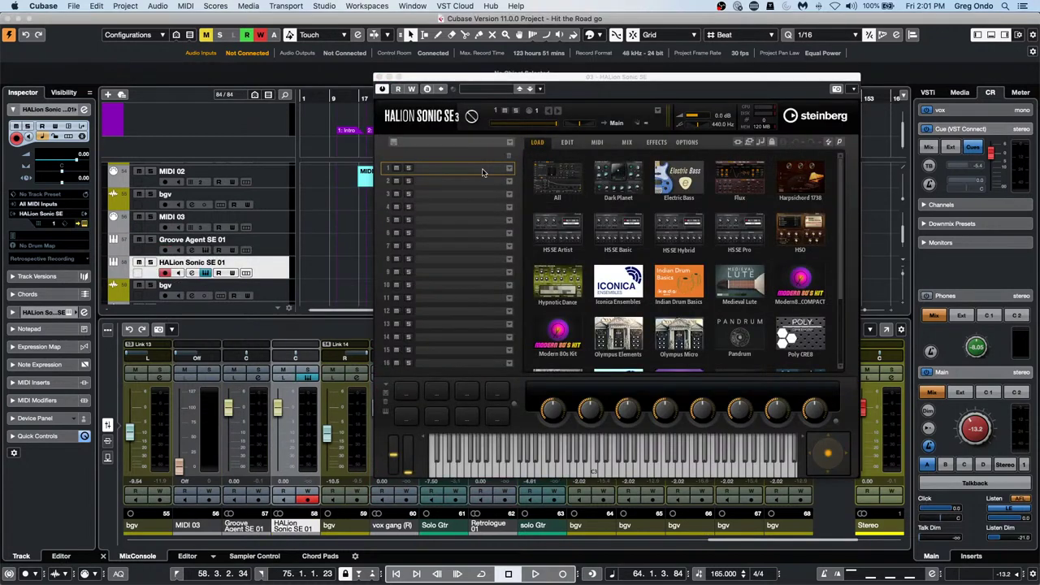
click(481, 172)
click(569, 273)
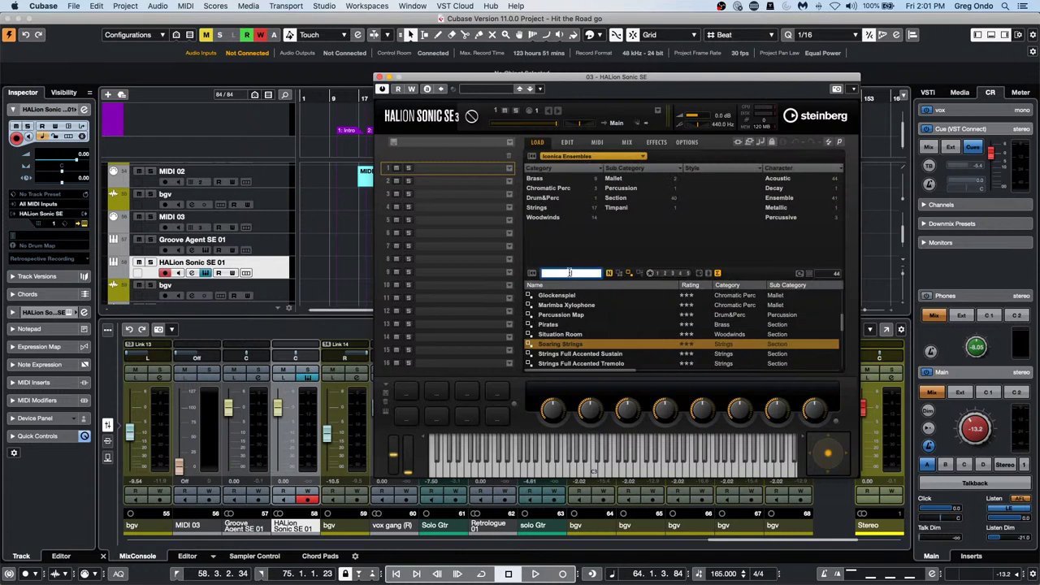
click(585, 156)
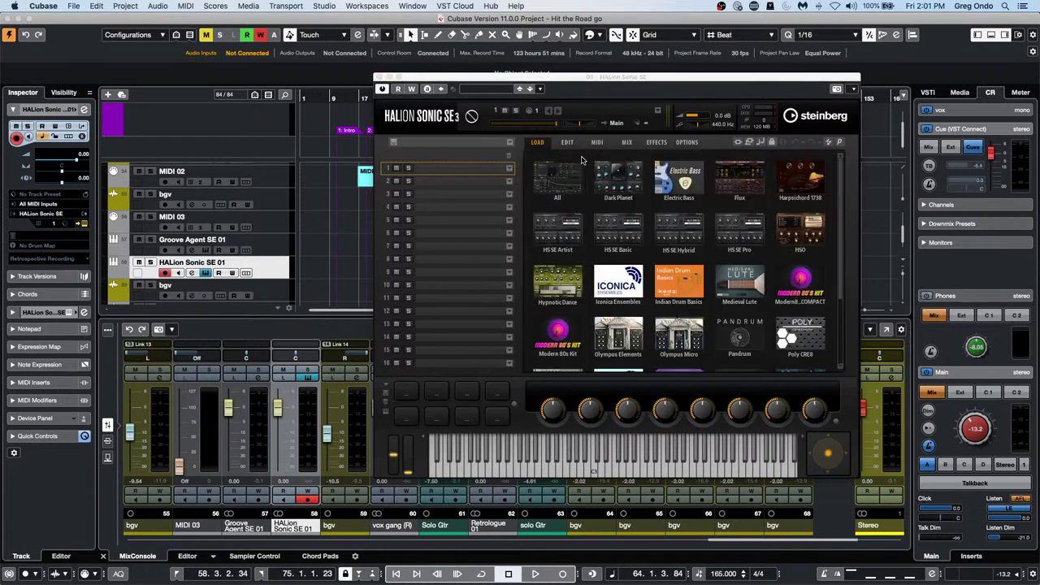
click(569, 182)
click(541, 273)
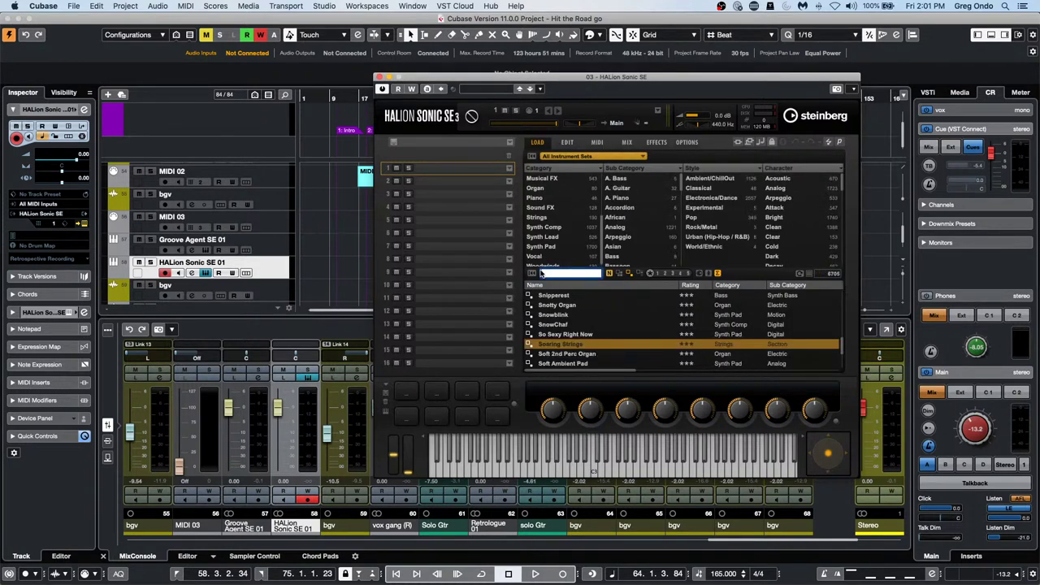
text(s90)
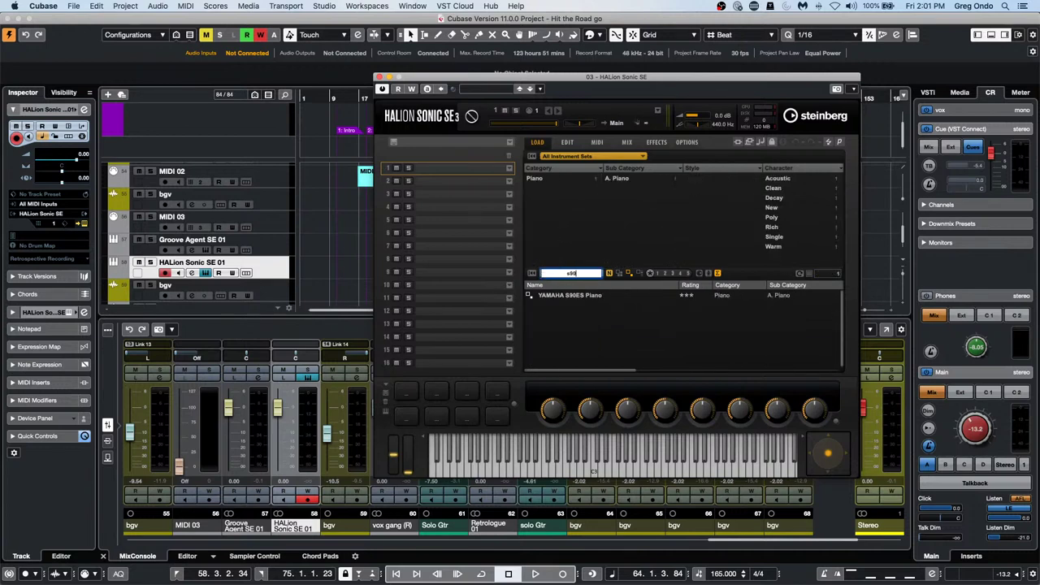
double_click(614, 295)
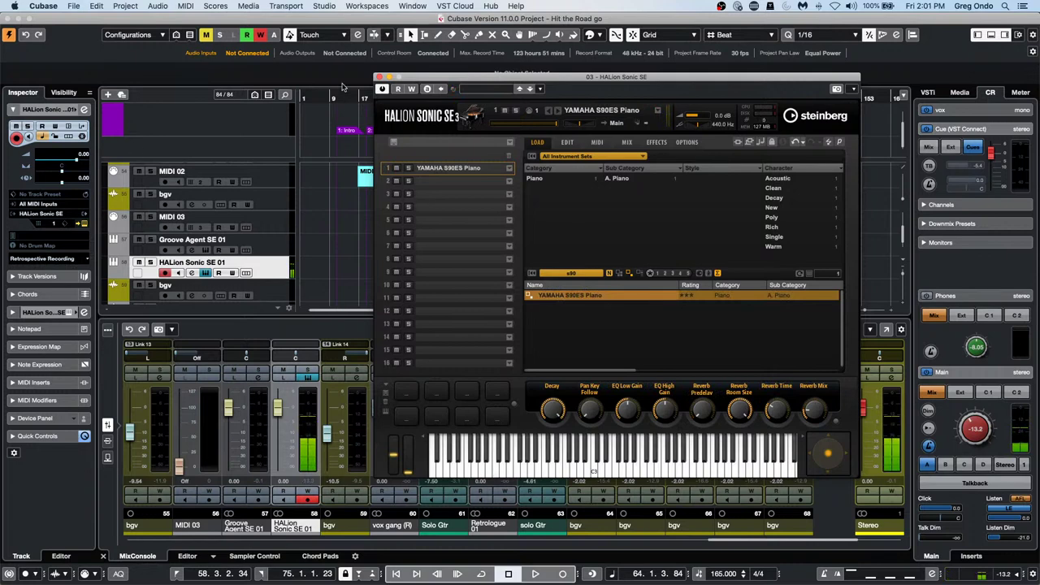
click(204, 273)
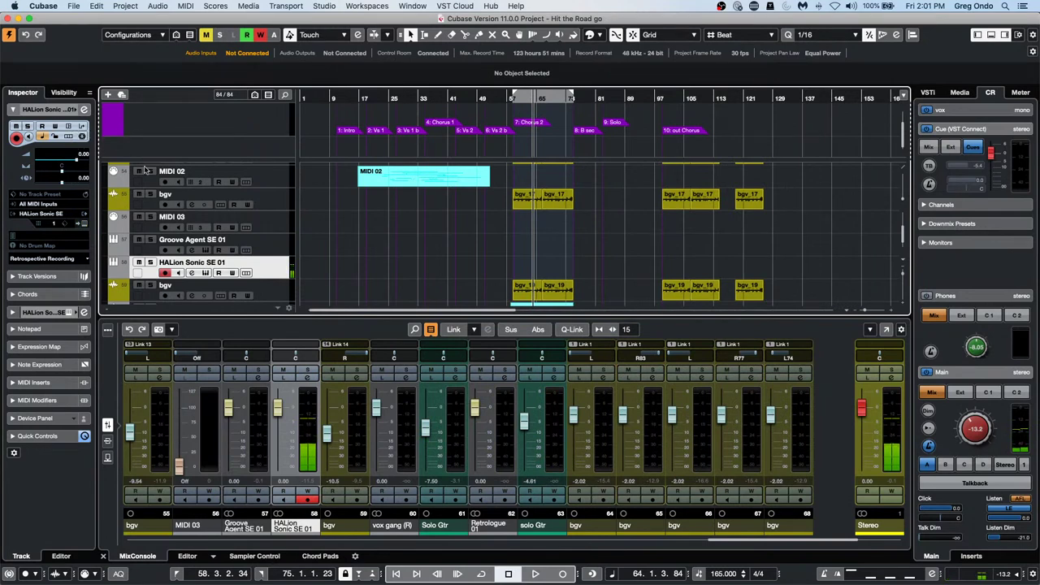
- Set the HALion Sonic SE 01 track's input transformer to Local, activate Module 1, and add the filter Type Is Equal Note
click(81, 127)
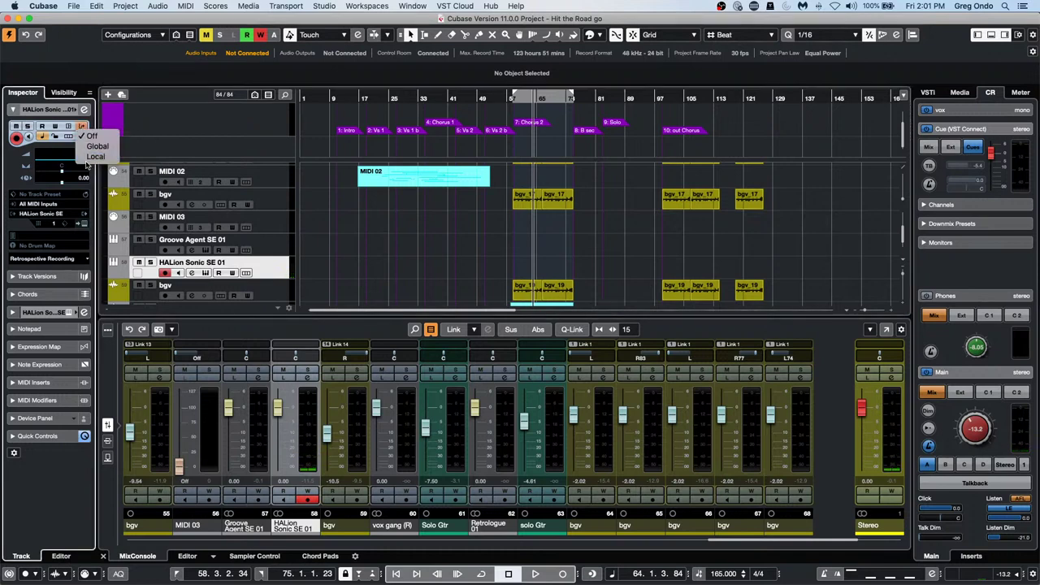
click(95, 156)
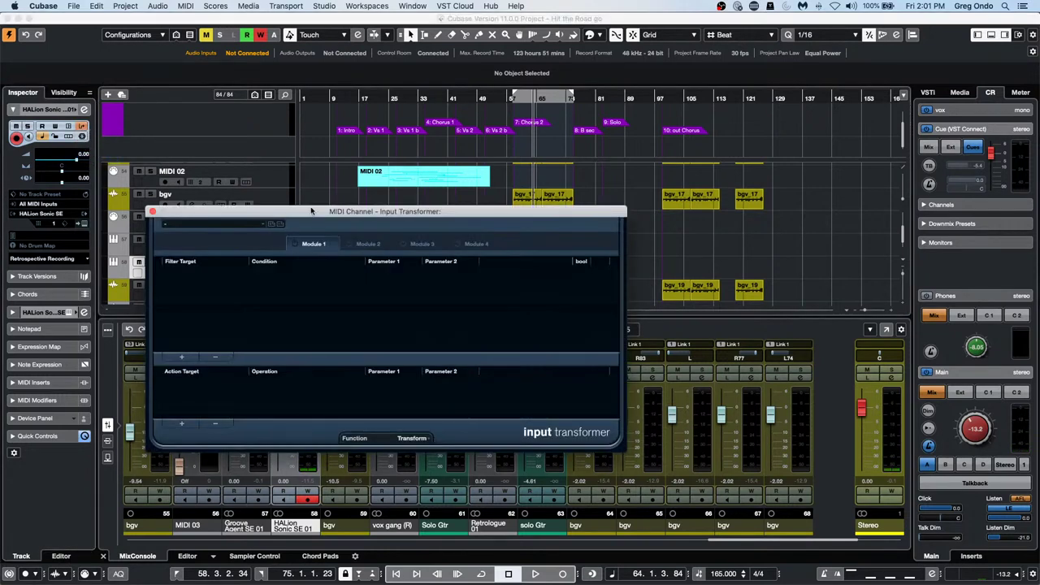
drag(311, 211, 504, 116)
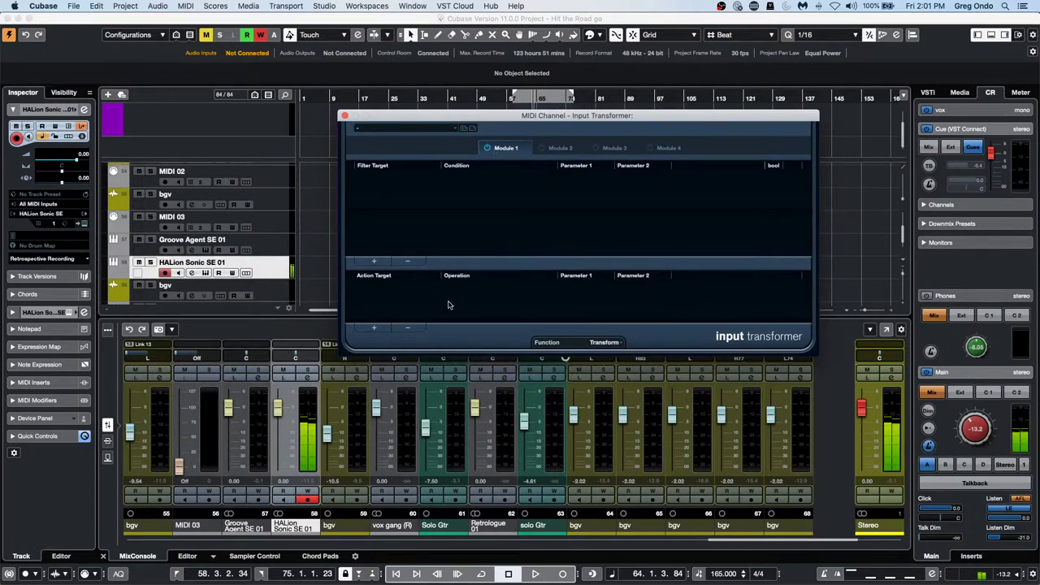
click(373, 261)
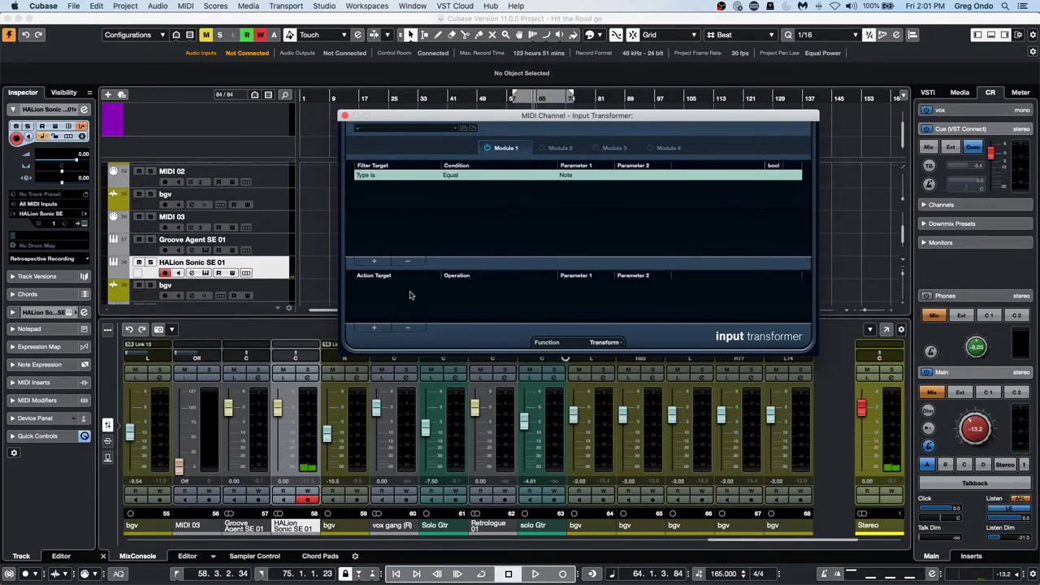
- Add an action to the Input Transformer's Module 1 that subtracts 1 from Value 1
click(374, 328)
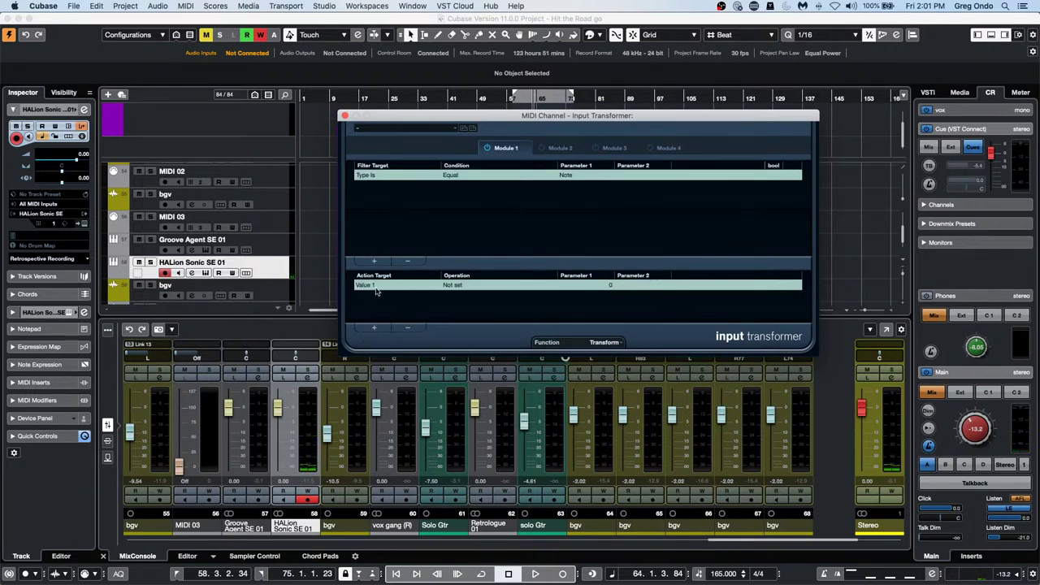
click(376, 286)
click(378, 295)
click(452, 285)
click(469, 305)
click(601, 286)
text(1)
key(Return)
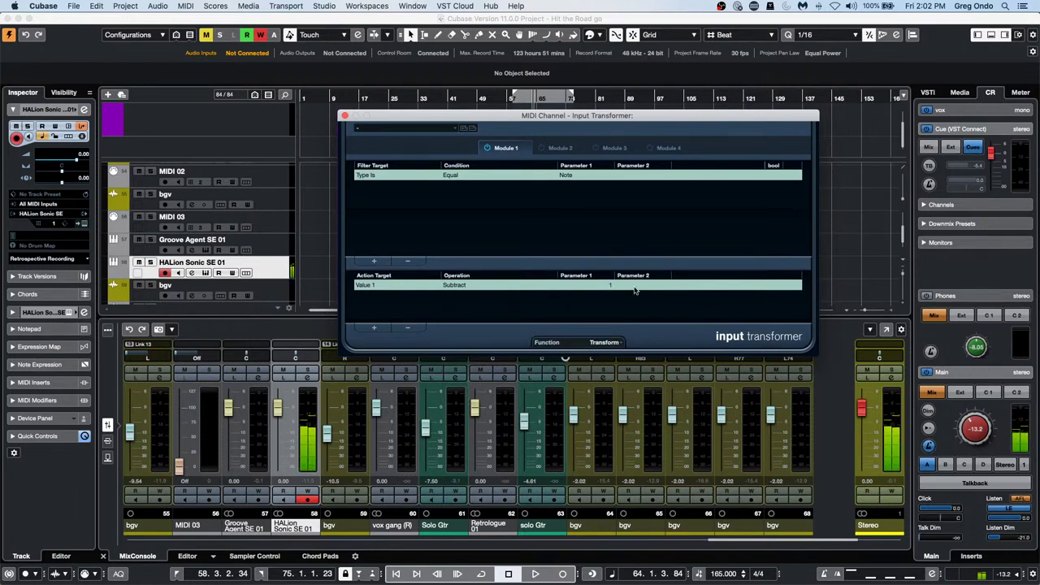
- Set the Subtract action's Parameter 1 to 4 and deactivate Module 1
click(487, 148)
double_click(613, 286)
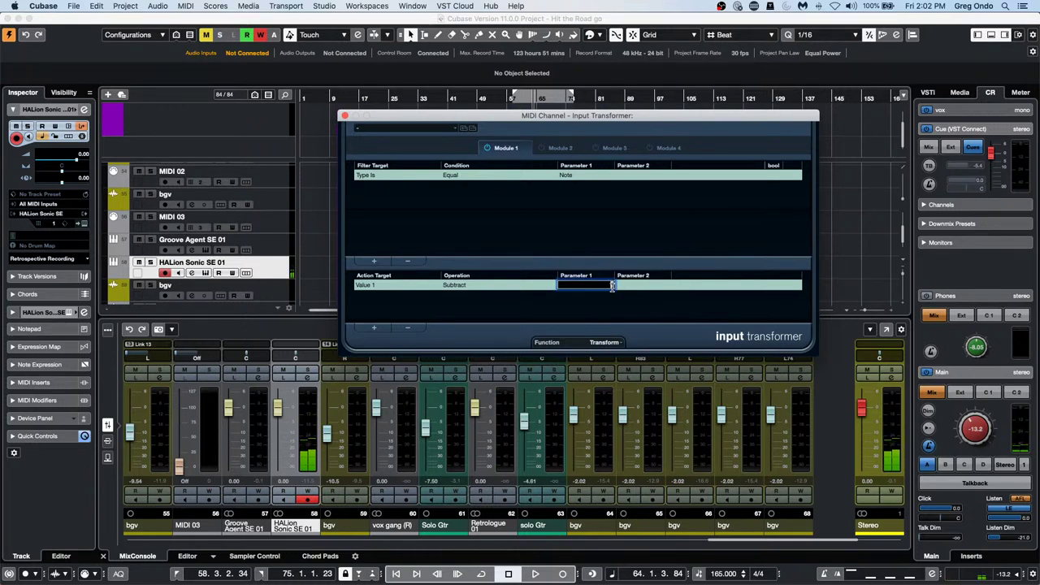
text(4)
key(Return)
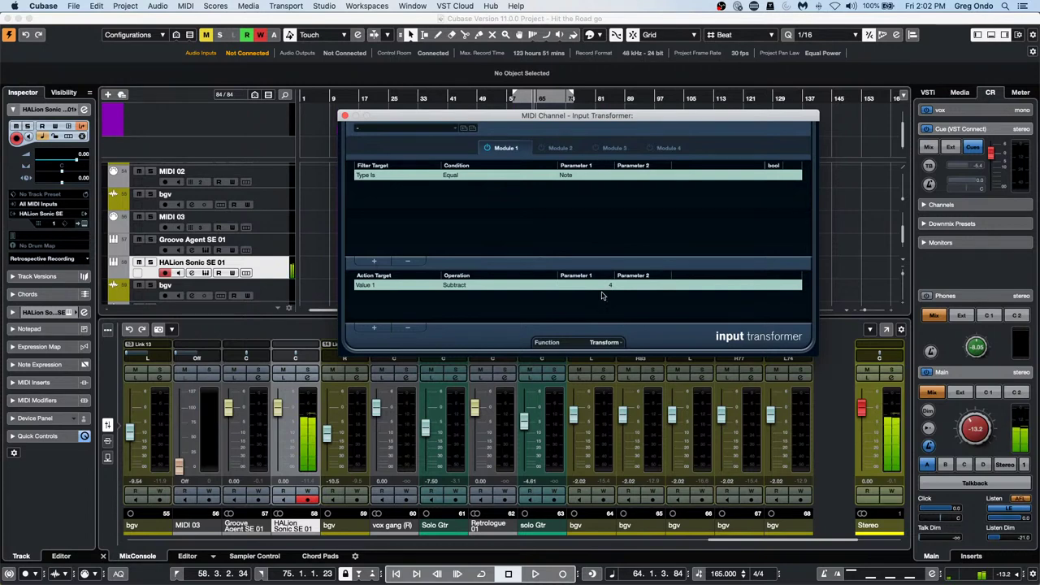
click(487, 149)
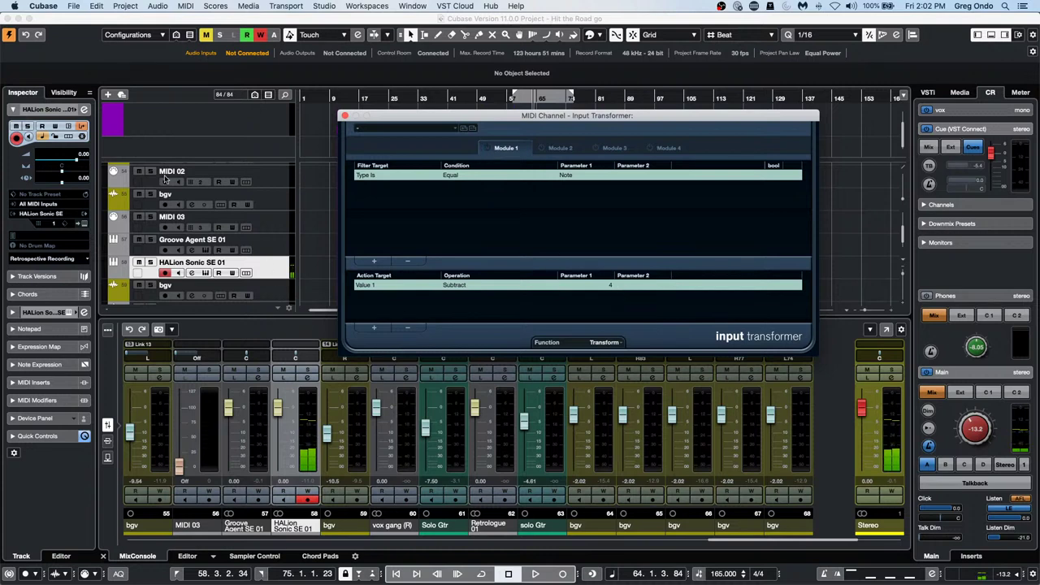
- Review the Local and Global input transformer options, close the transformer window, and switch the track's input transformer off
click(81, 128)
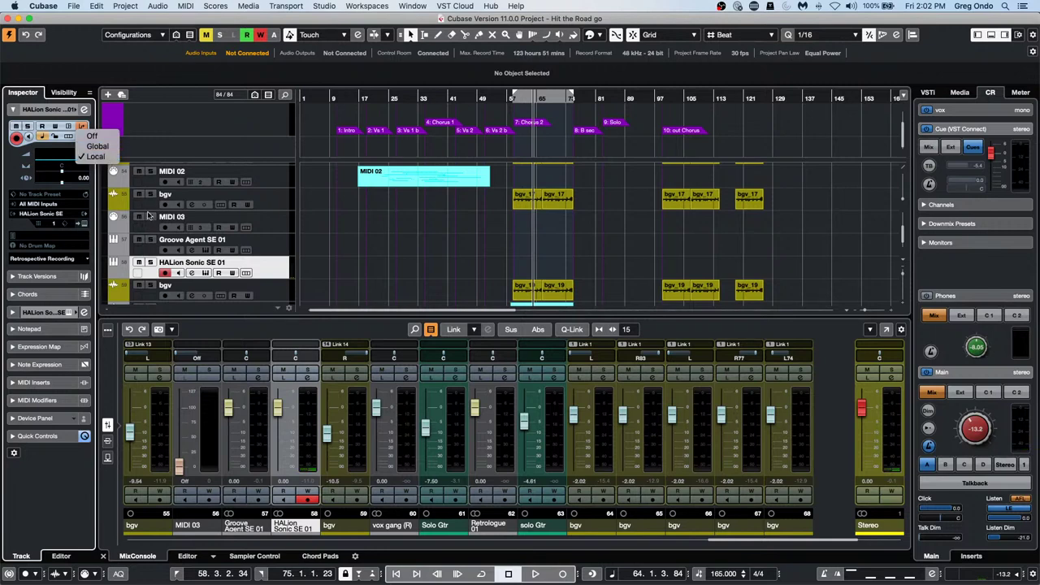
click(97, 148)
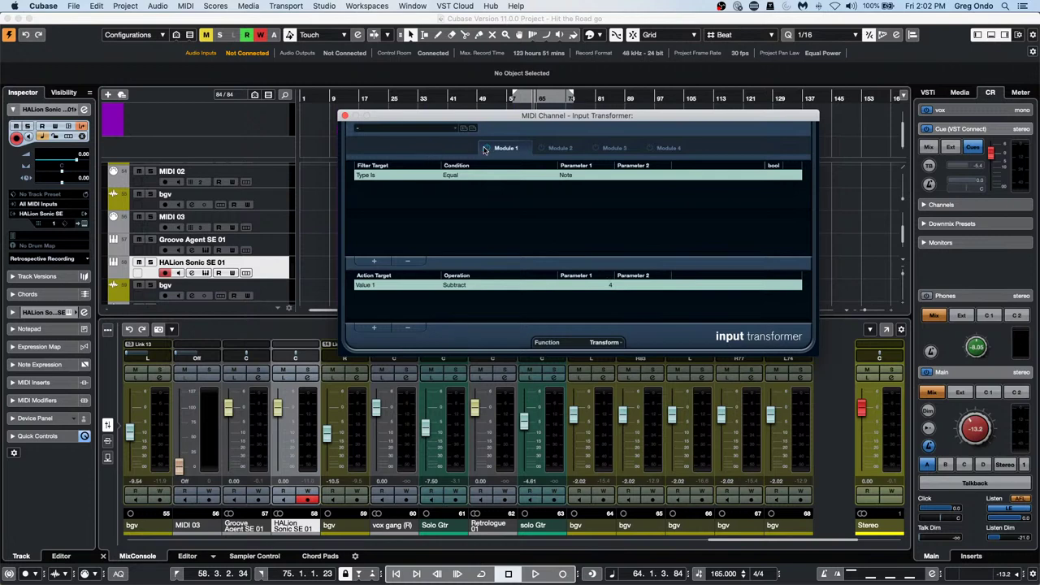
click(82, 128)
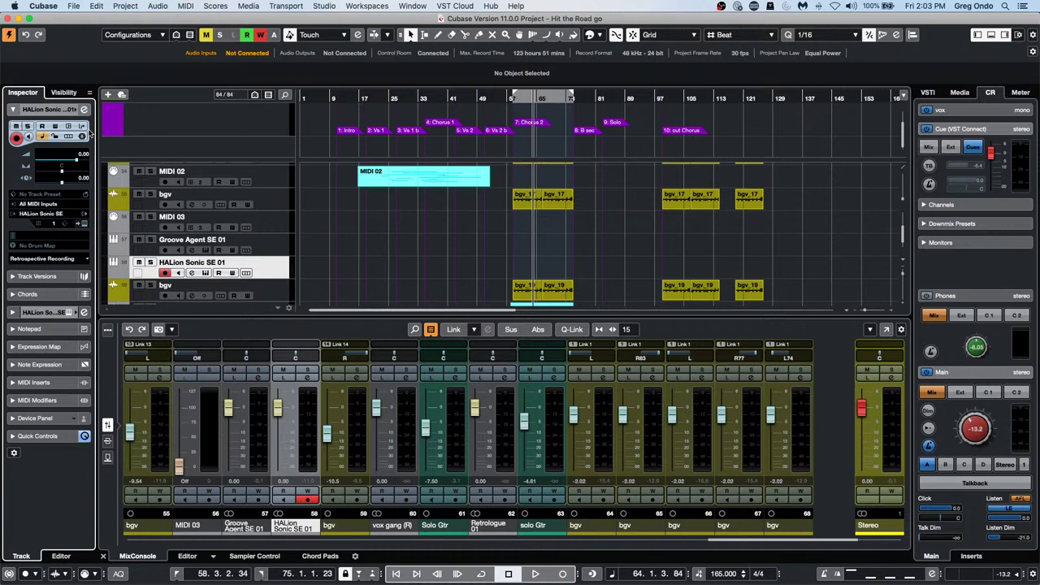
- Open the recent project beatles stones t.cpr
click(75, 7)
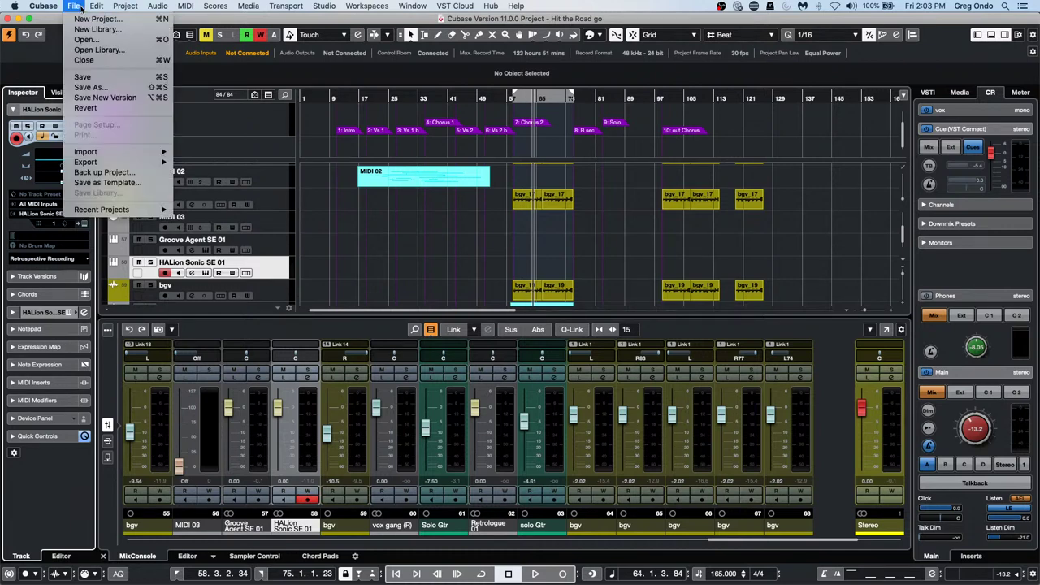
mouse_move(105, 210)
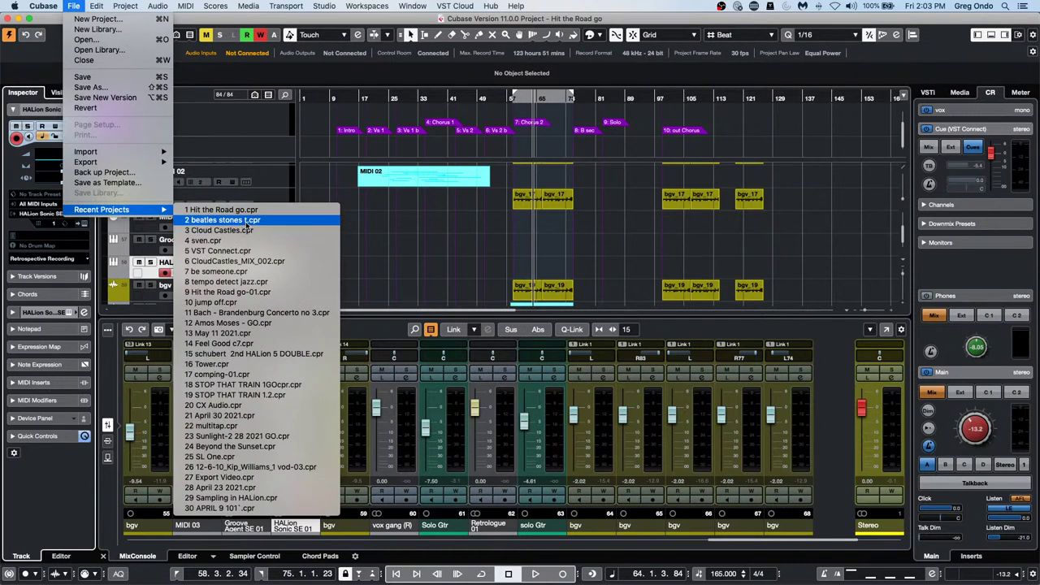
click(236, 220)
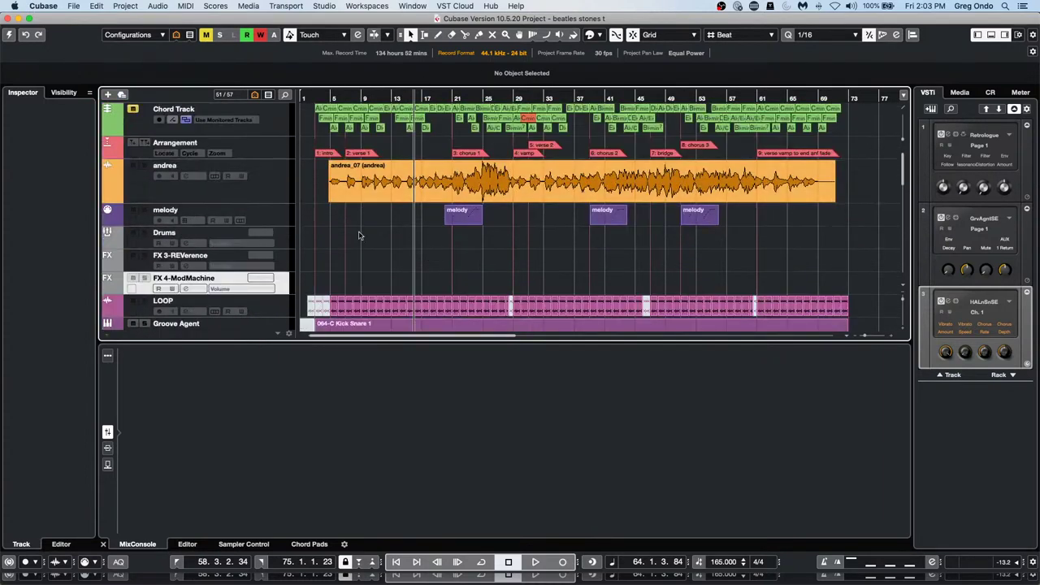
- Open the Groove Agent track's 064-C Kick Snare 1 part in the editor and try brief playback from about bar 5
scroll(411, 239, down, 2)
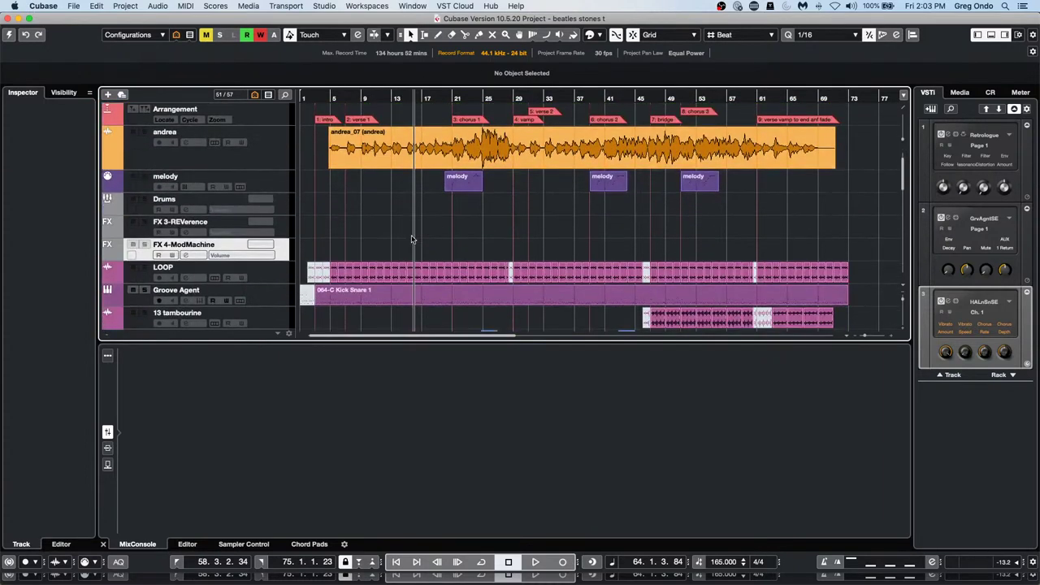
double_click(502, 293)
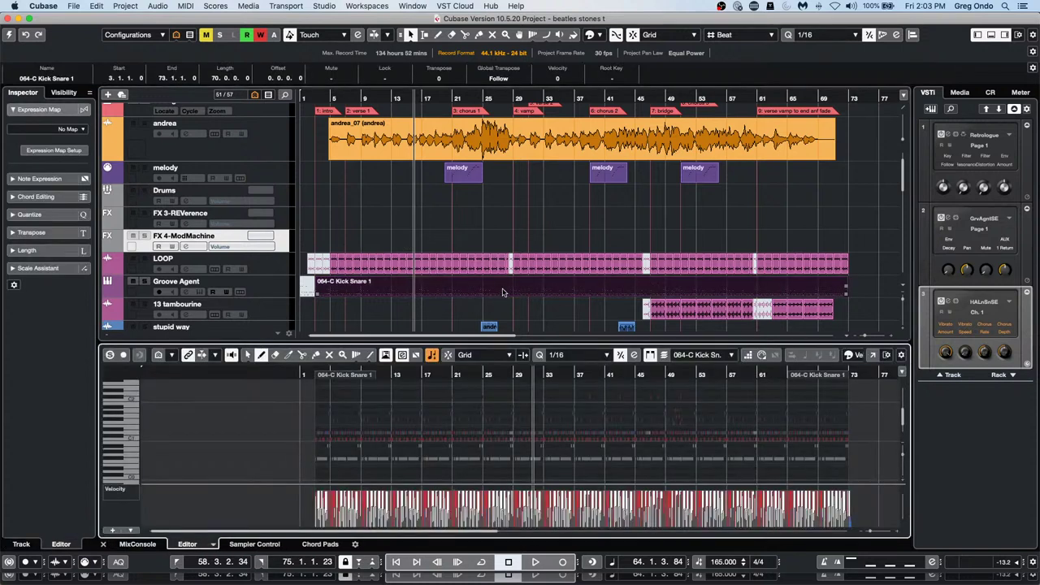
click(333, 99)
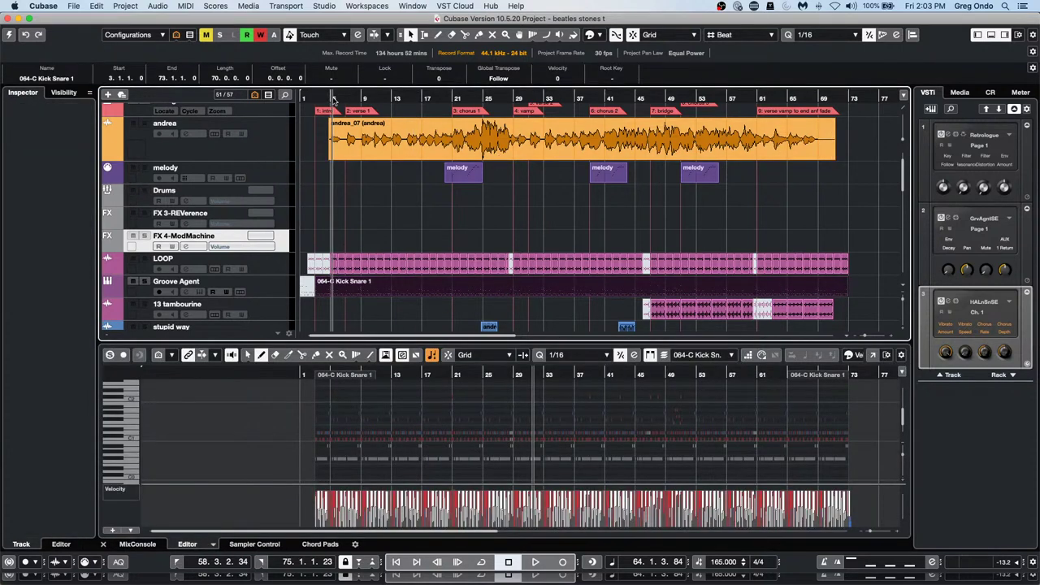
key(space)
key(space)
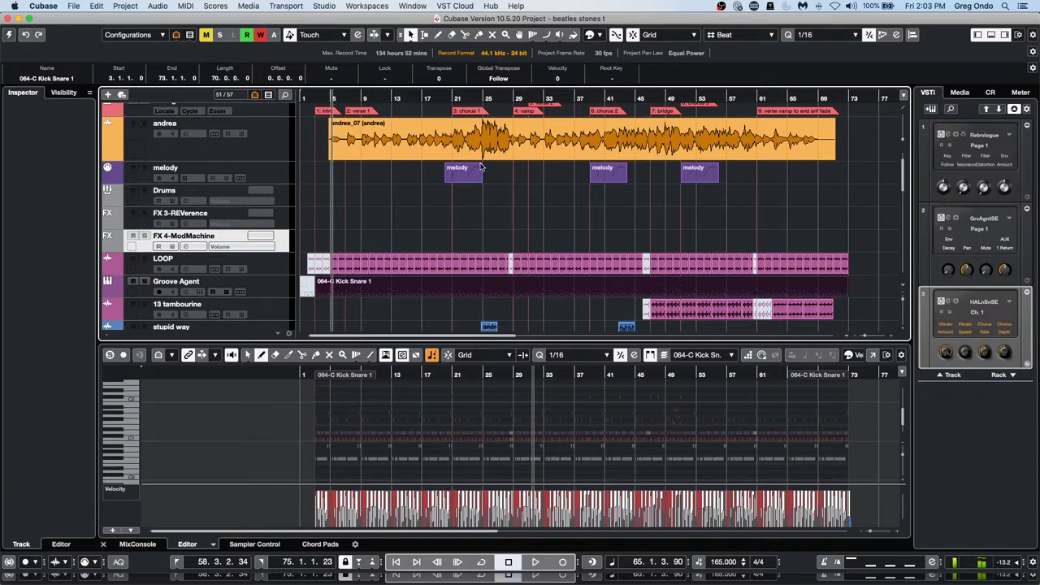
- Activate the beatles stones t project with the MixConsole shown, select the Groove Agent track, and start playback
key(F3)
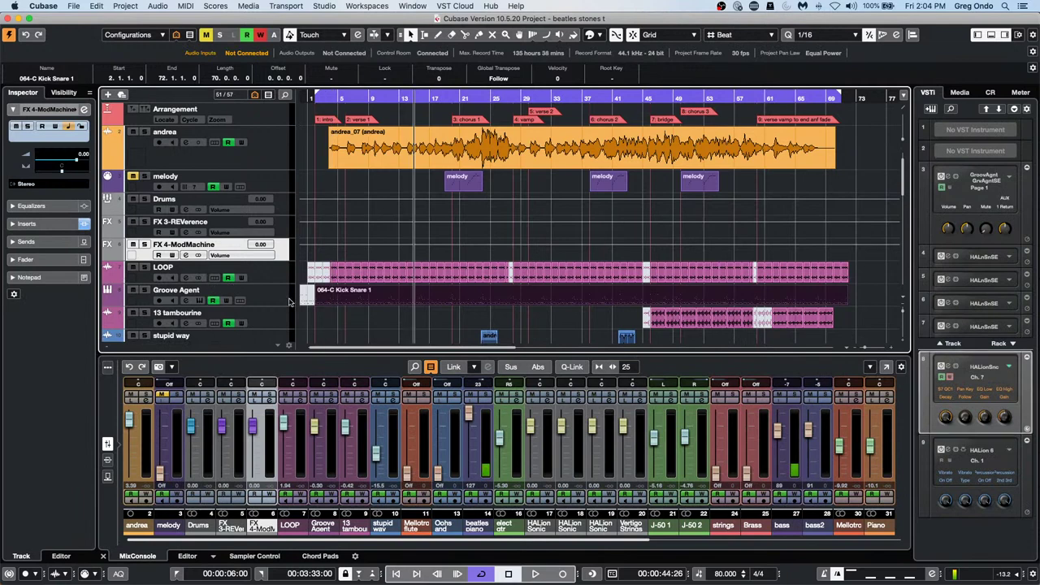
click(270, 299)
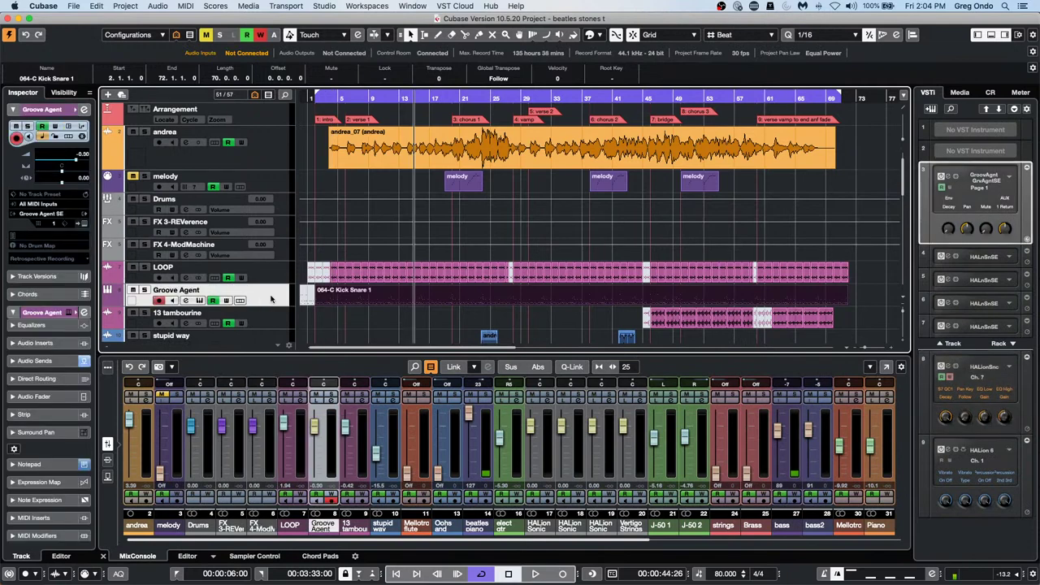
key(space)
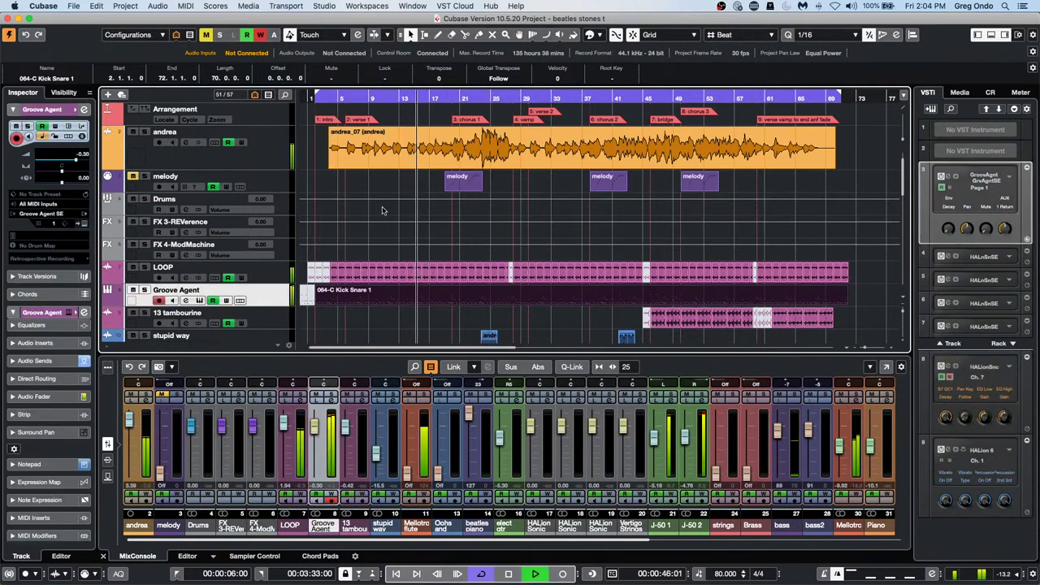
- Solo the Groove Agent track and raise the Control Room's main level to 0.92
click(145, 291)
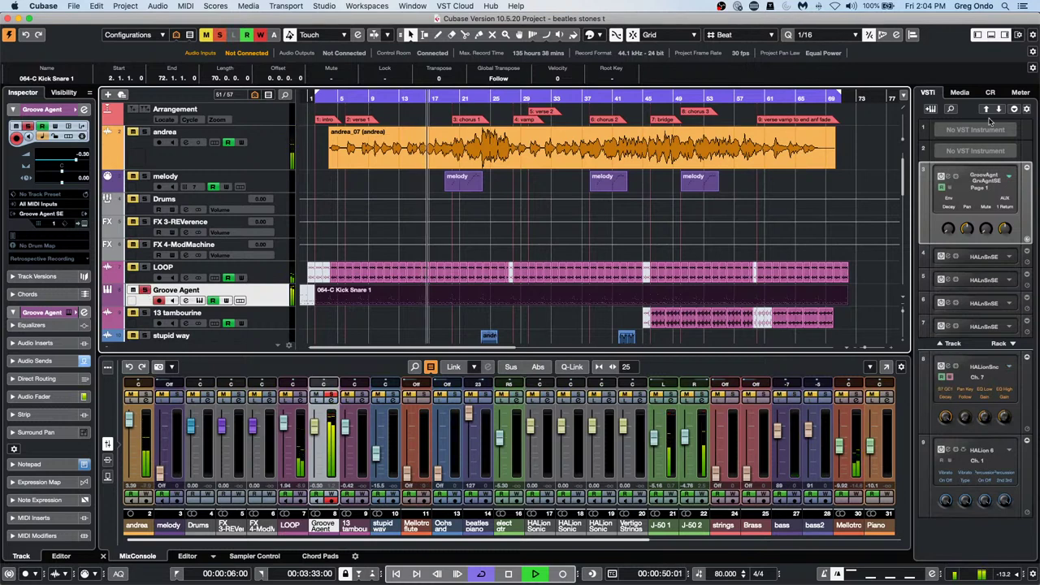
click(960, 91)
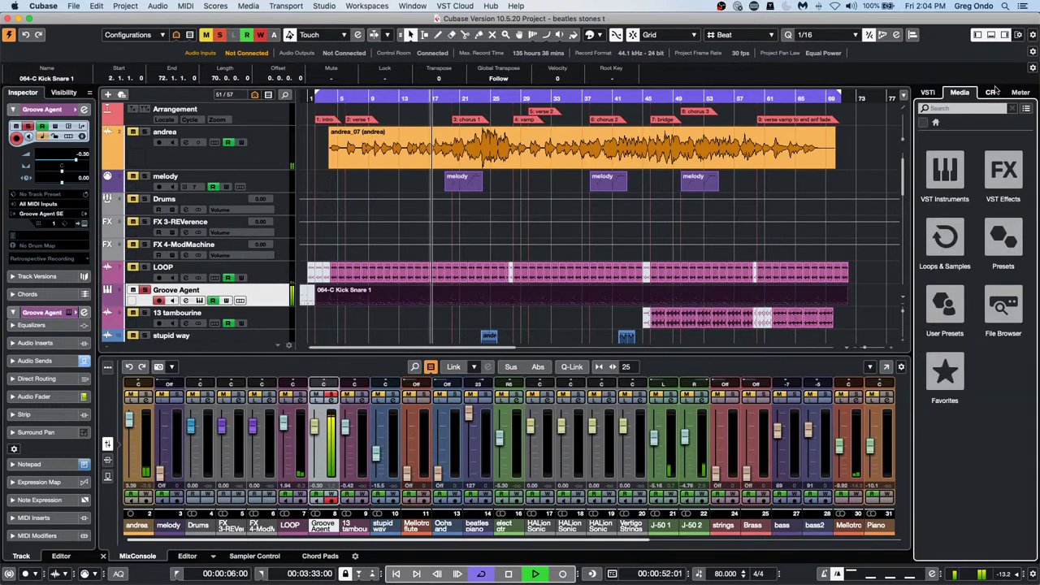
click(992, 91)
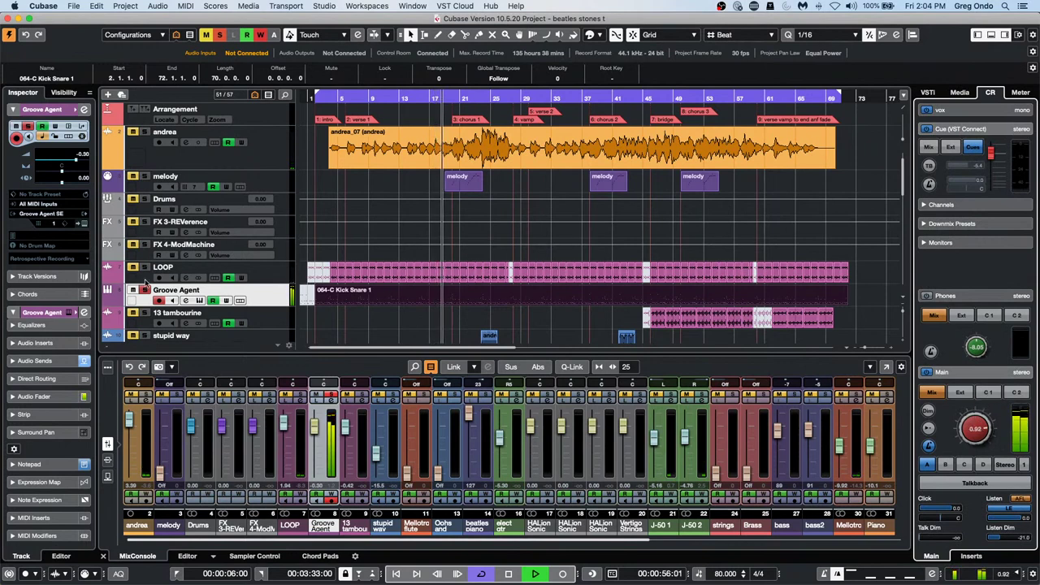
- Open the Groove Agent track's instrument and its Load Kit browser, and list the kits from all instrument sets
click(85, 222)
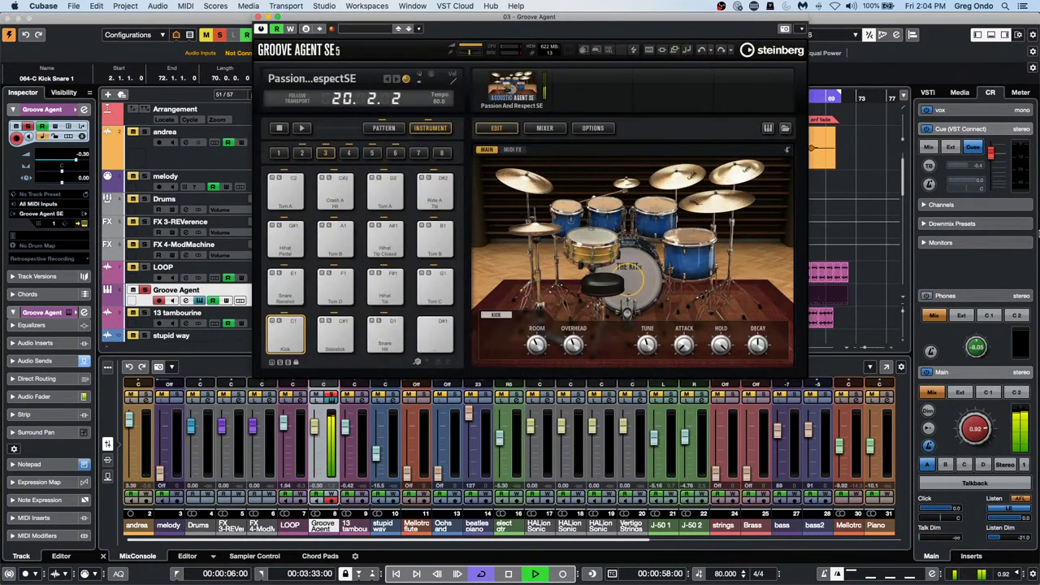
right_click(544, 98)
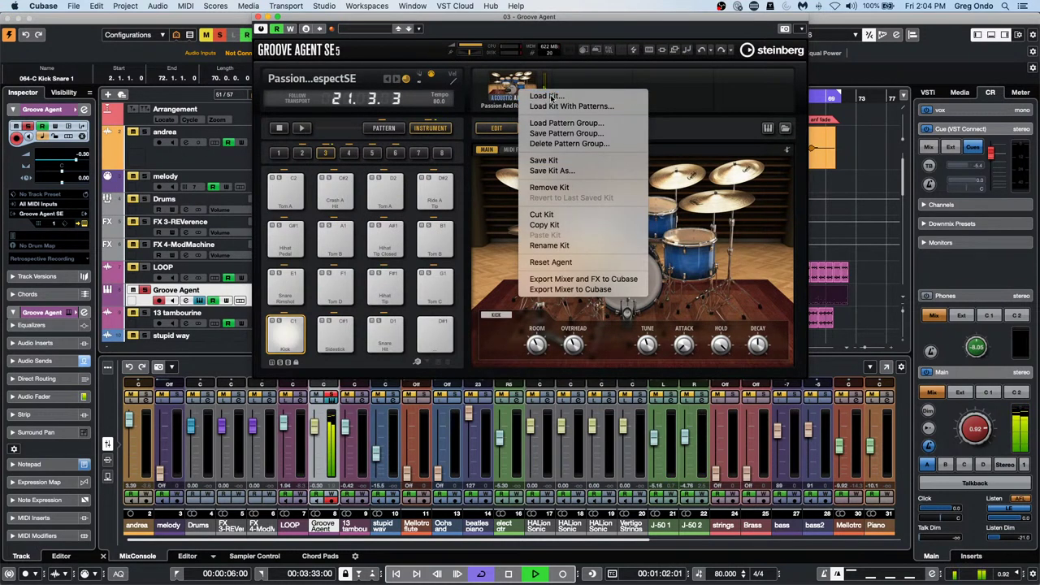
click(544, 96)
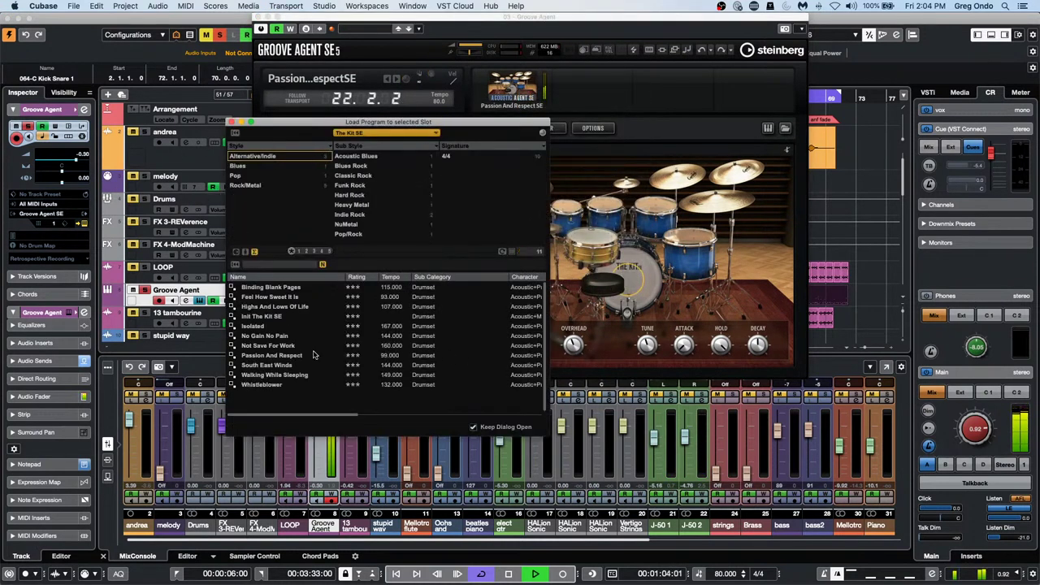
click(408, 131)
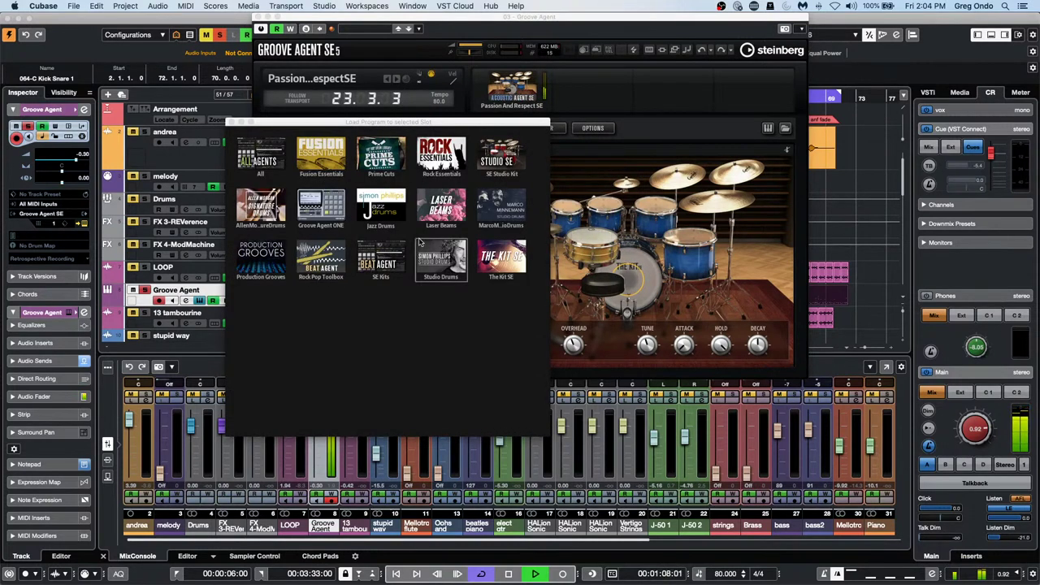
click(260, 161)
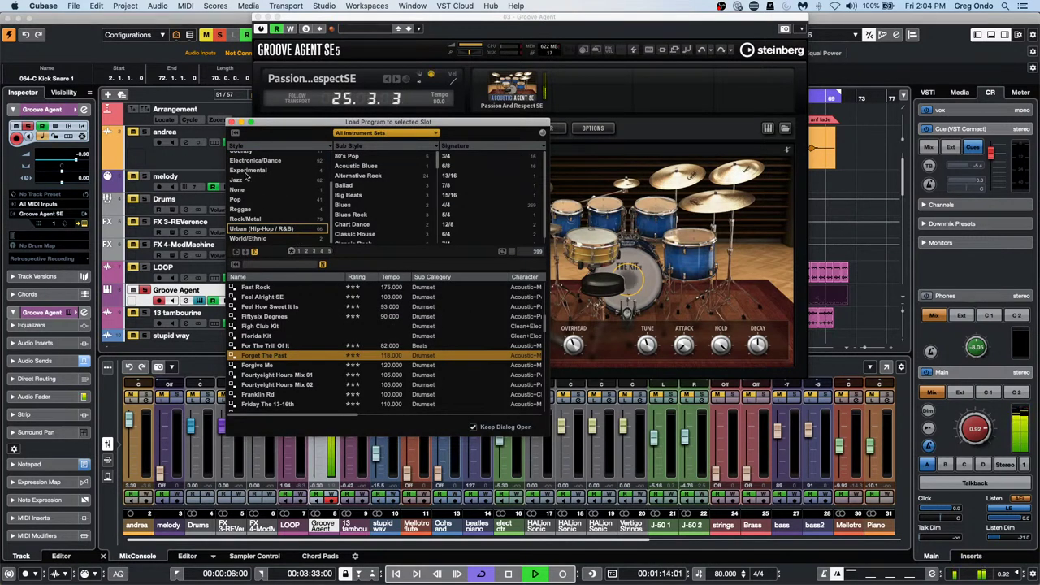
- Filter the kits by the Jazz style and load Up Swing Brush, followed by Vintage Funky
click(247, 179)
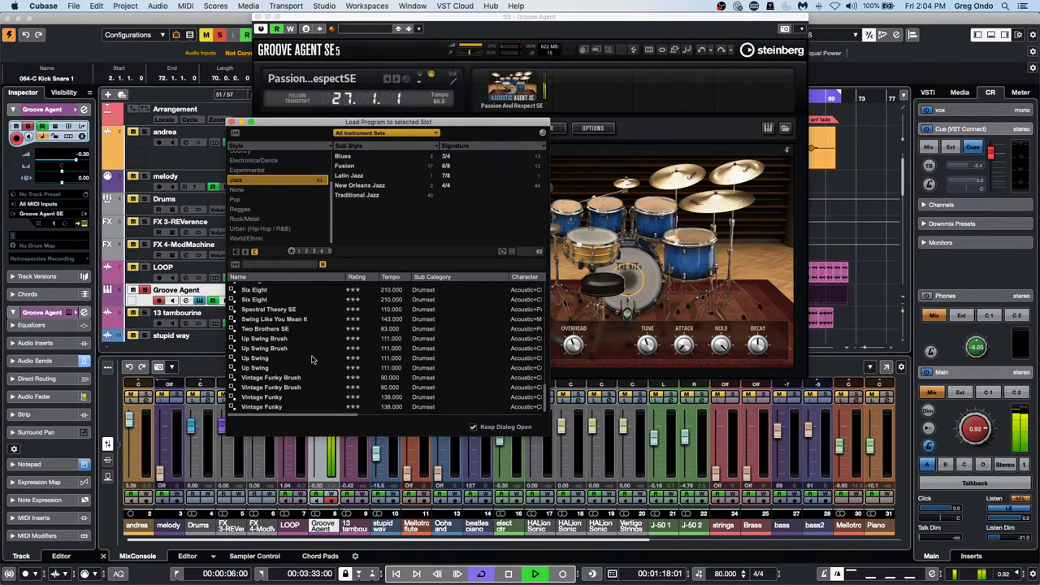
double_click(284, 349)
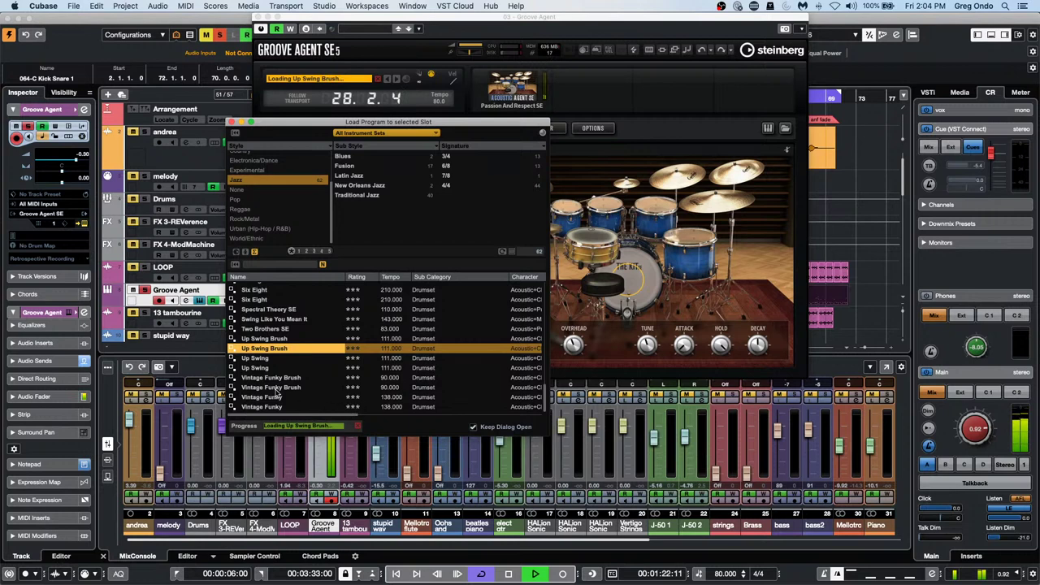
double_click(286, 397)
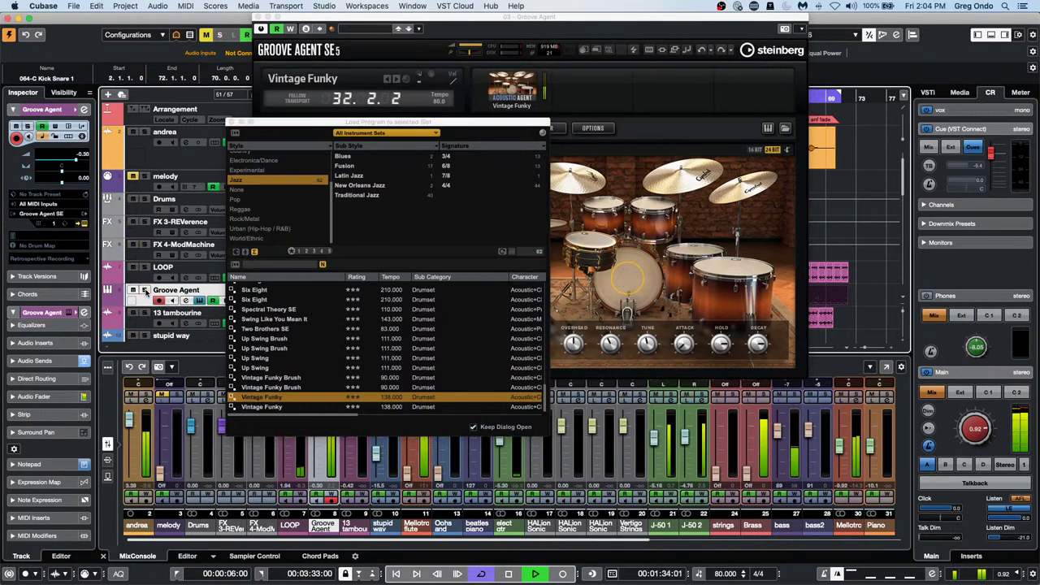
- Change the kit style filter from Jazz to Country and load the Bro Country kit
scroll(280, 325, up, 5)
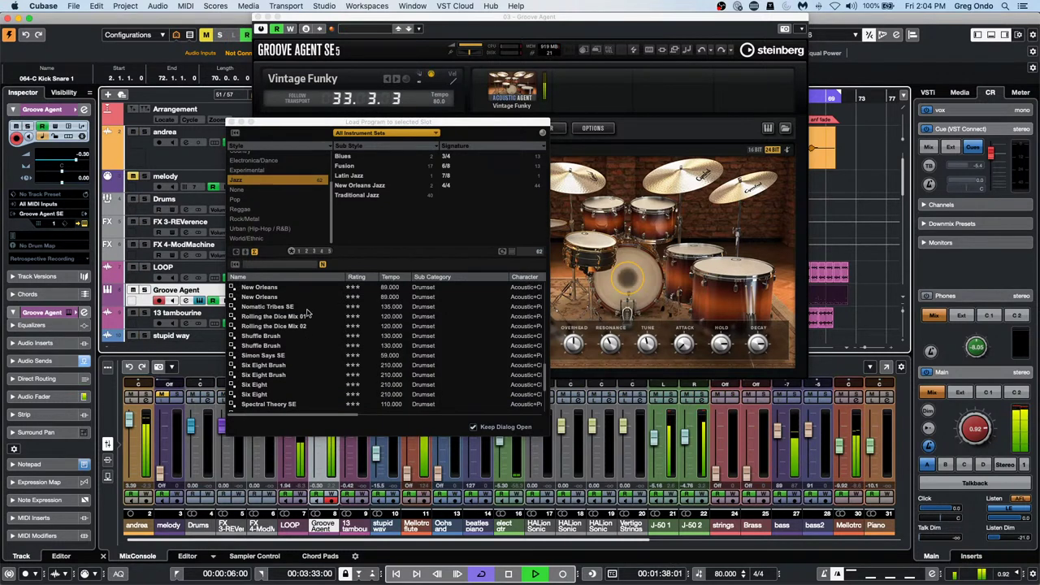
click(274, 183)
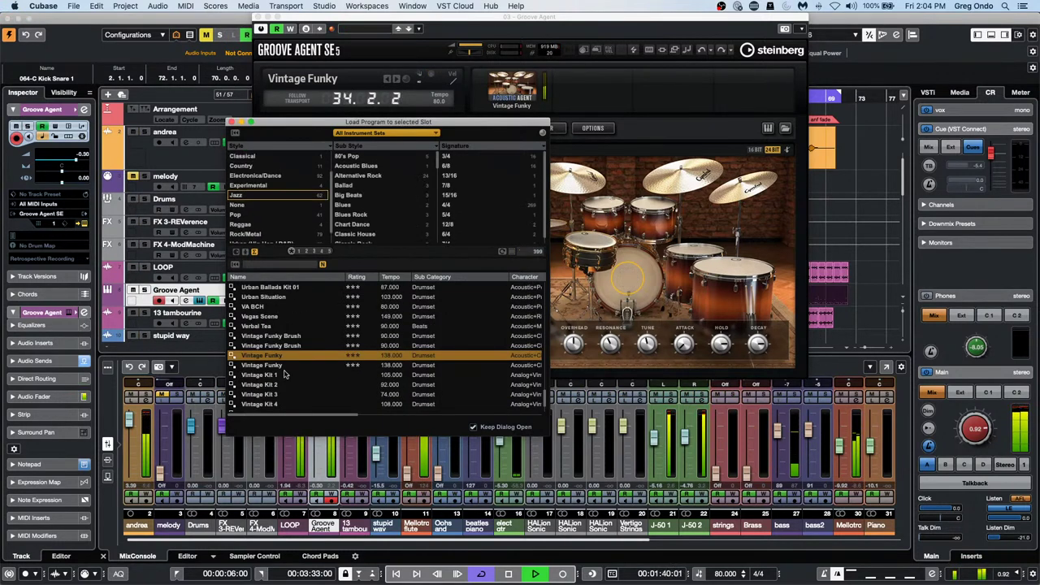
scroll(284, 357, up, 3)
scroll(290, 336, up, 4)
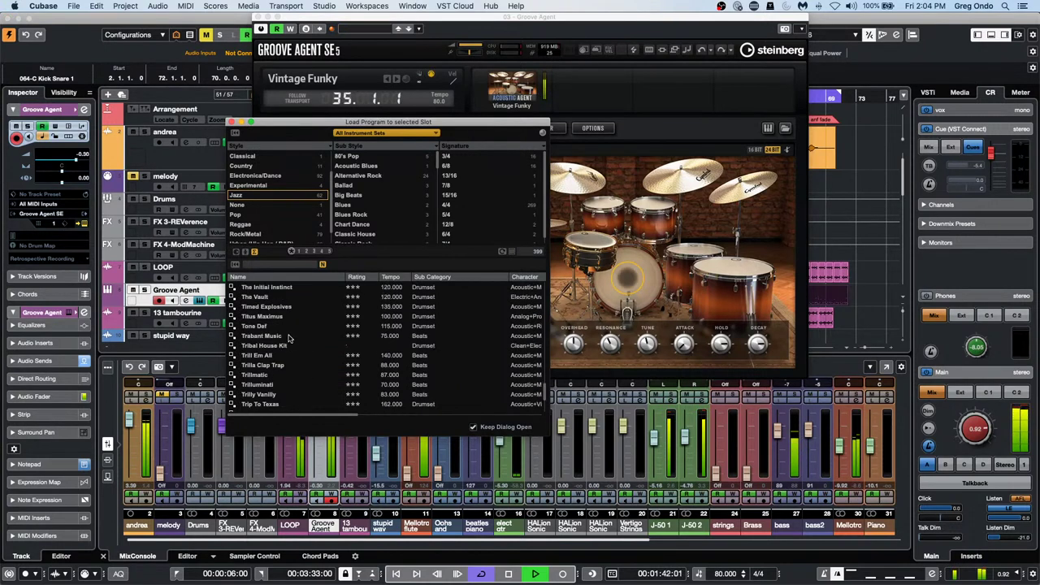
click(242, 166)
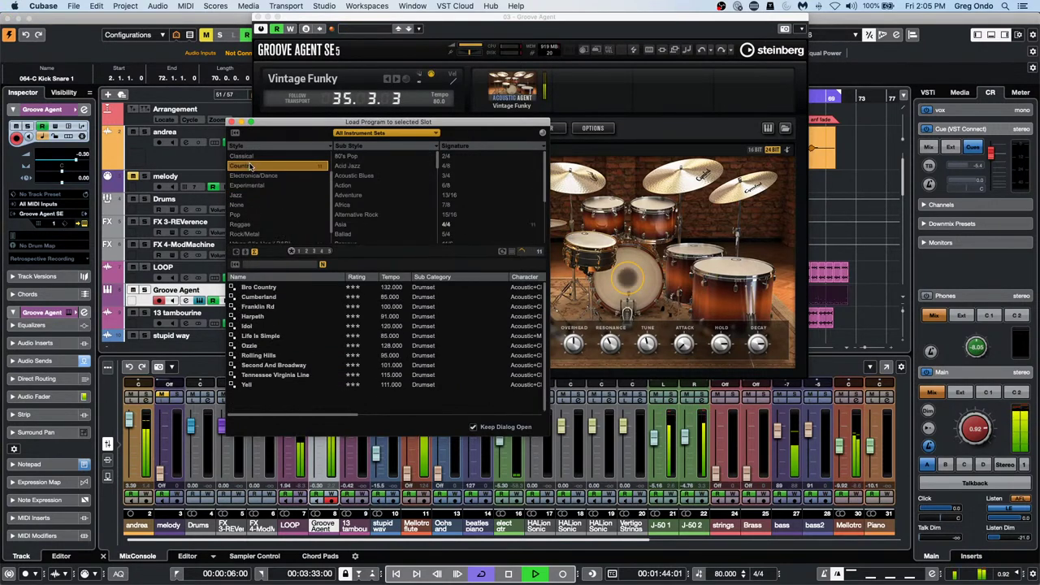
double_click(284, 289)
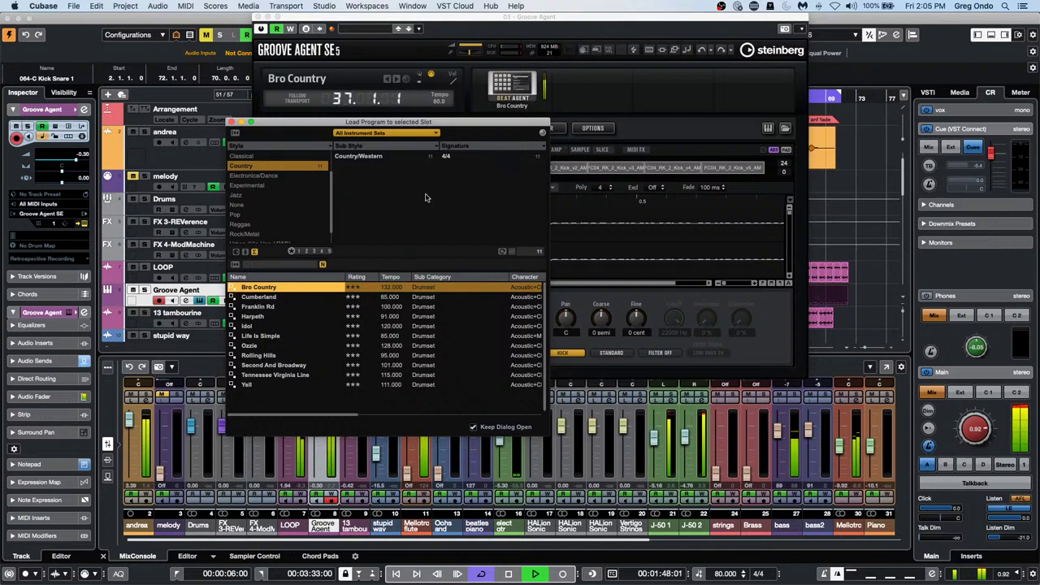
- Move the kit browser clear of the drum pads and try the Franklin Rd, Rolling Hills and Tennessee Virginia Line kits
drag(468, 134, 762, 187)
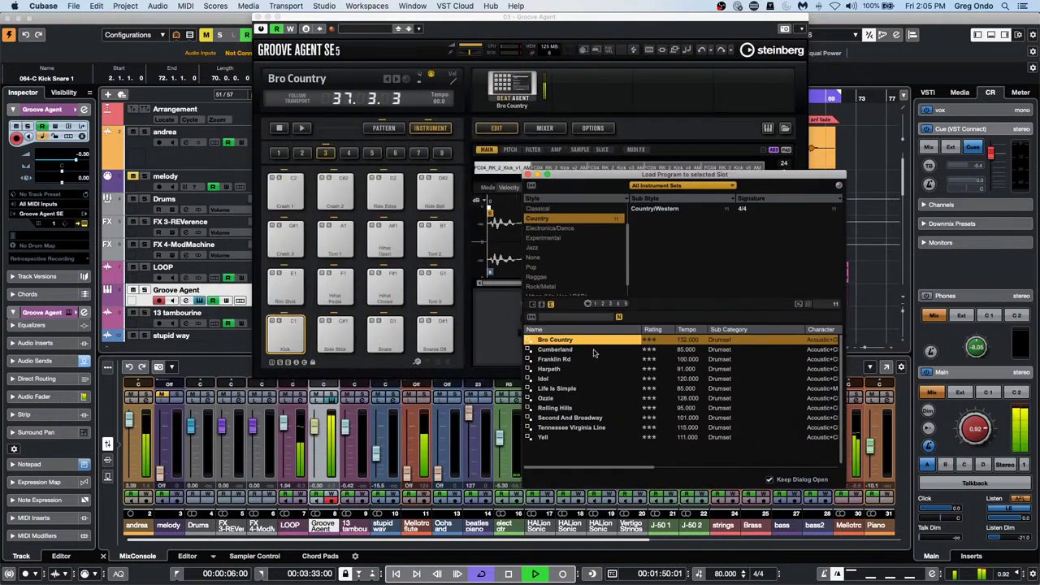
double_click(554, 359)
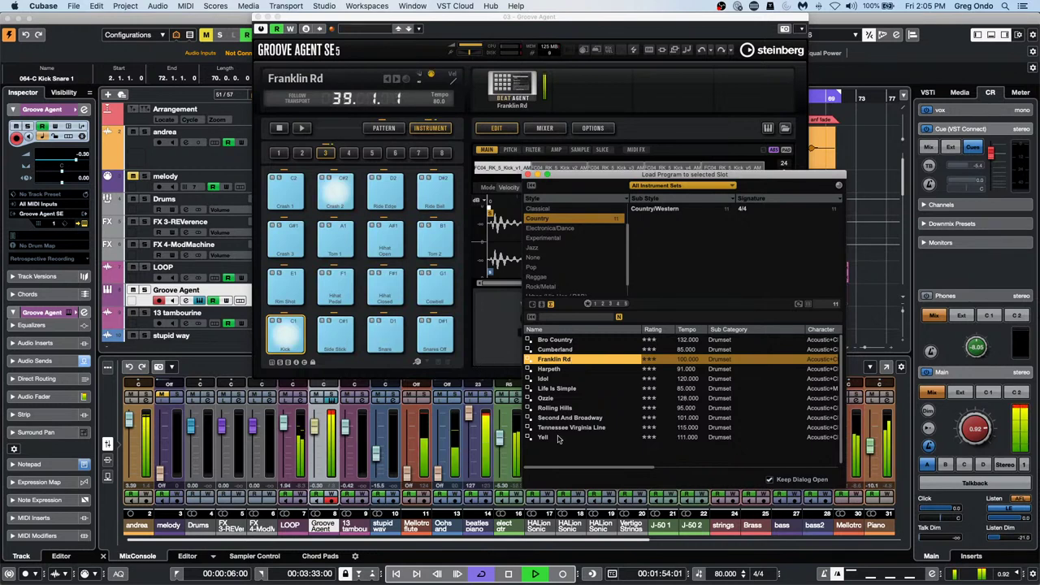
double_click(577, 408)
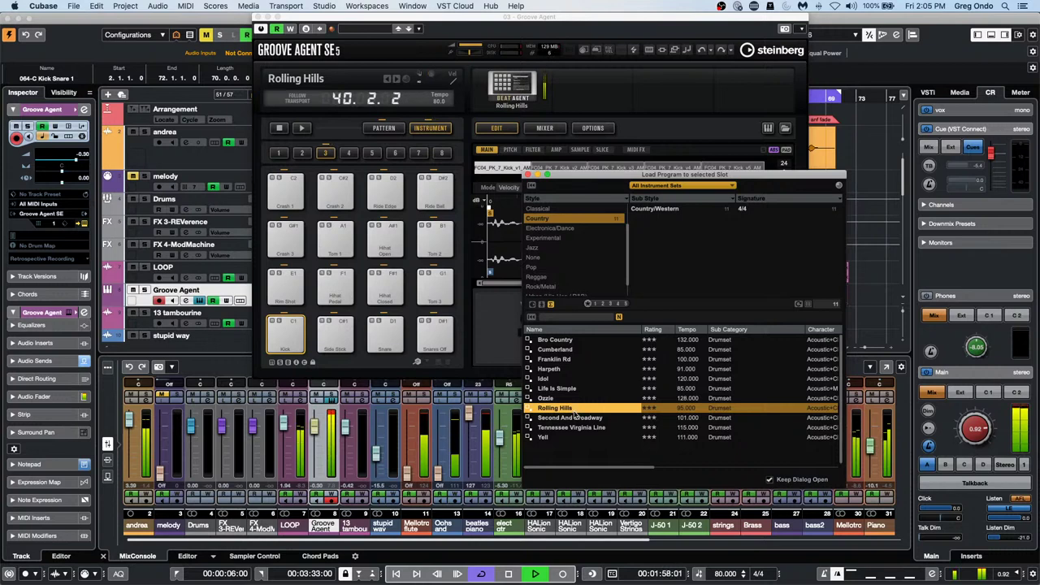
double_click(577, 427)
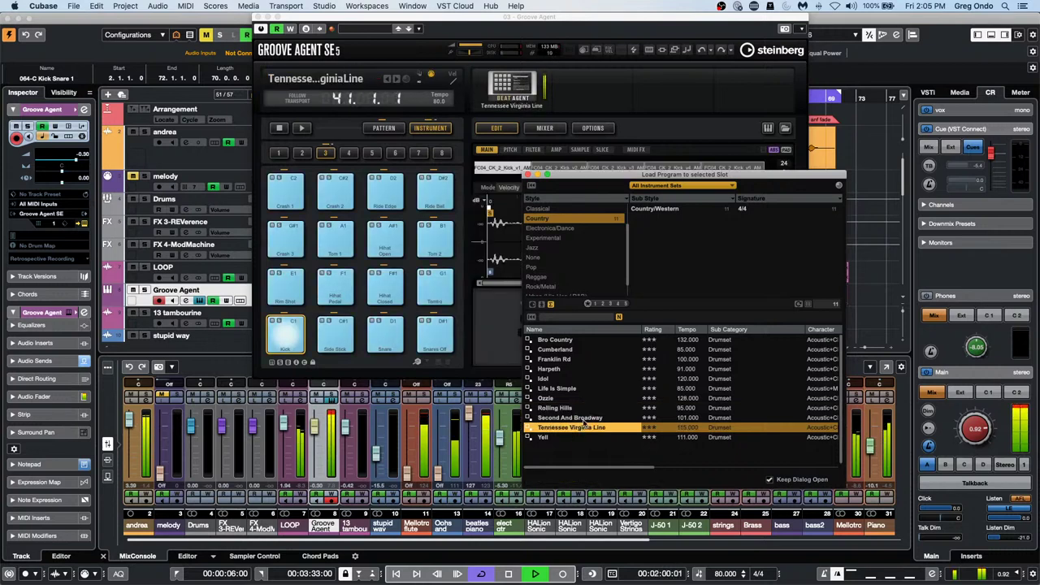
- Change the kit style filter to Electronica/Dance and load the Big Beat kit
click(538, 218)
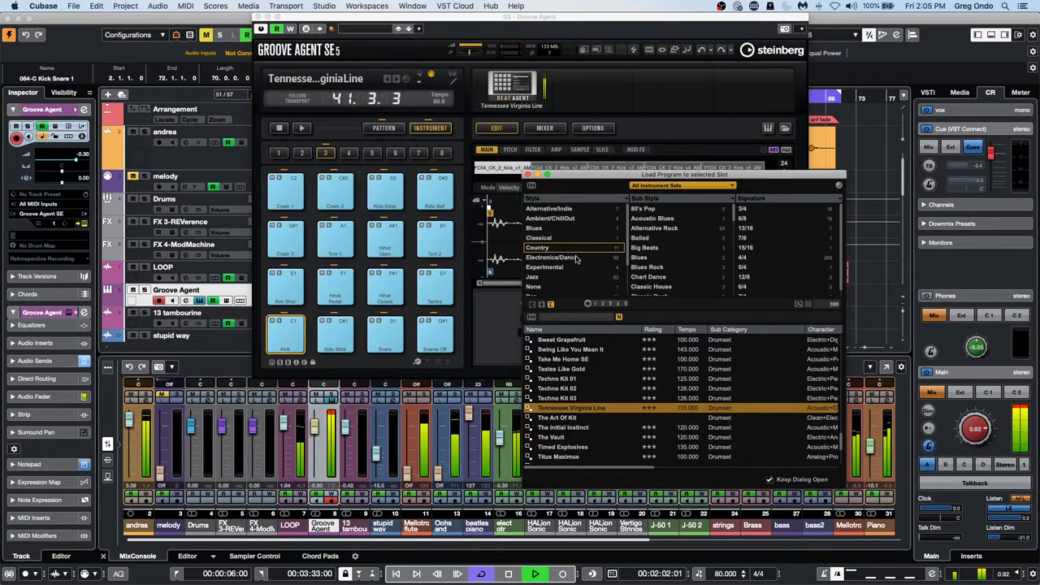
scroll(575, 263, down, 2)
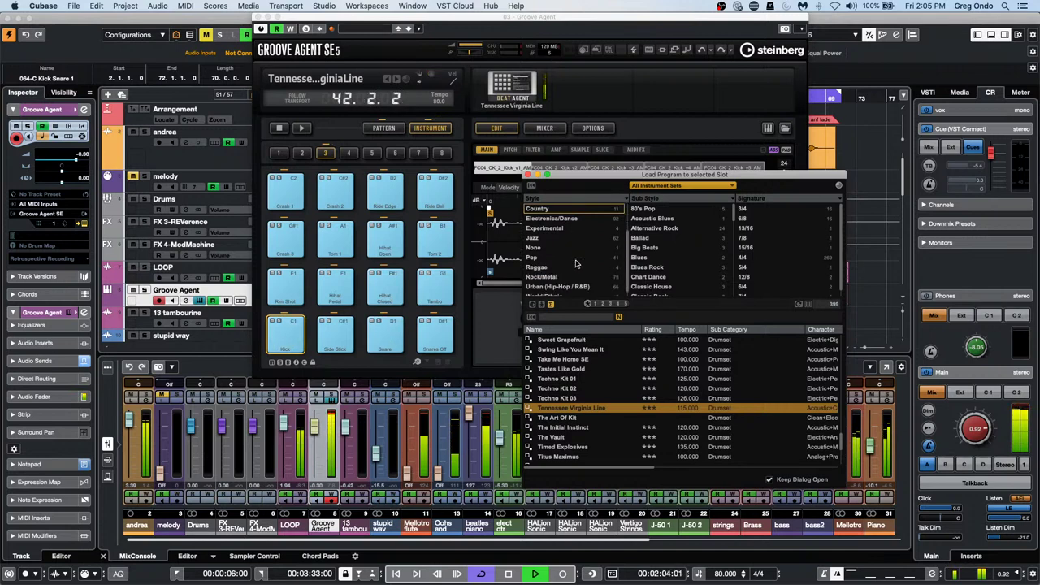
click(561, 218)
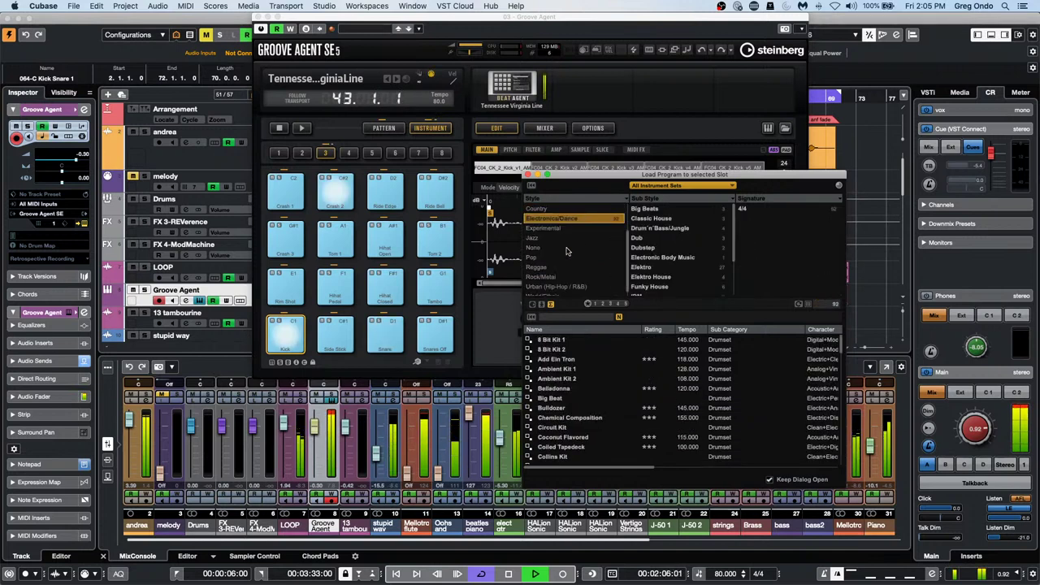
click(568, 399)
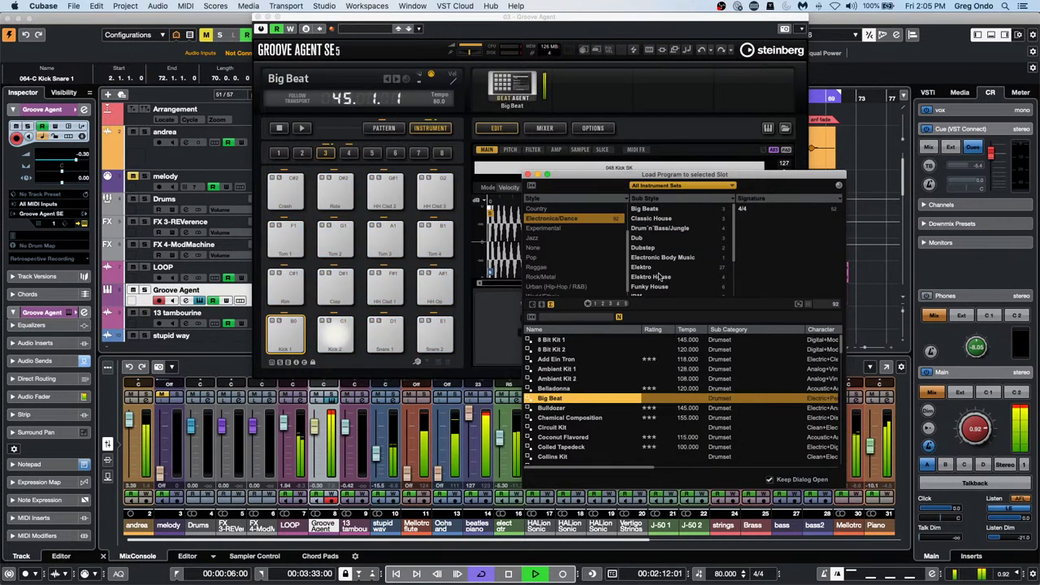
- Lower the Control Room's main level to -9.29 and load the Farmhouse Kit into Groove Agent
drag(965, 419, 965, 438)
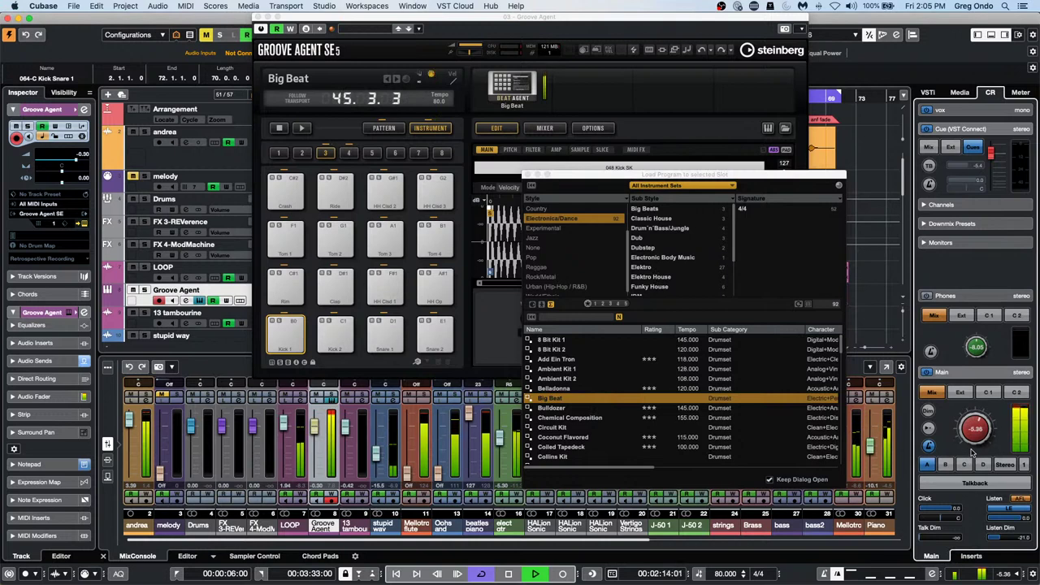
click(574, 428)
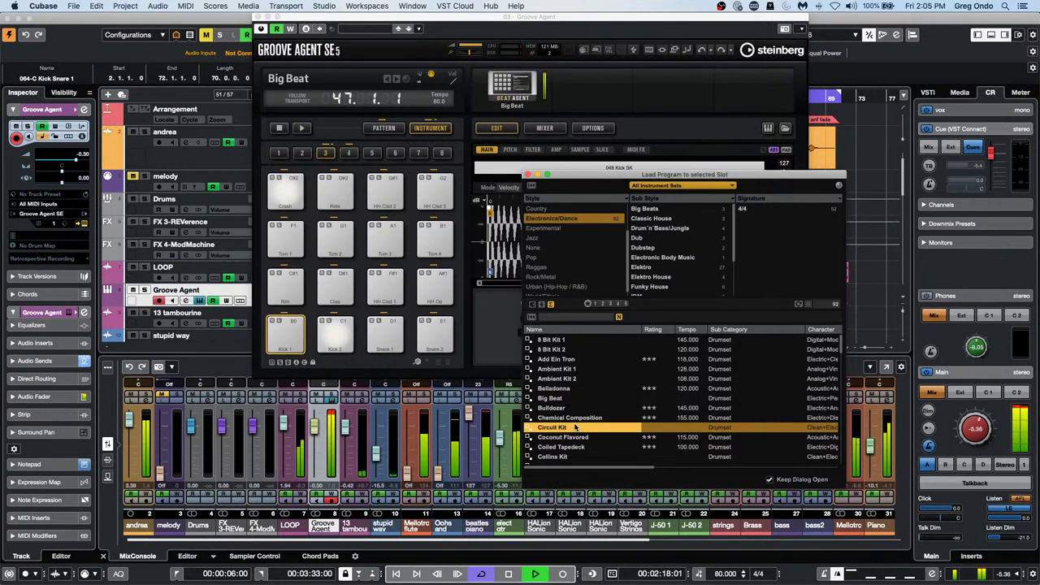
drag(969, 423, 967, 438)
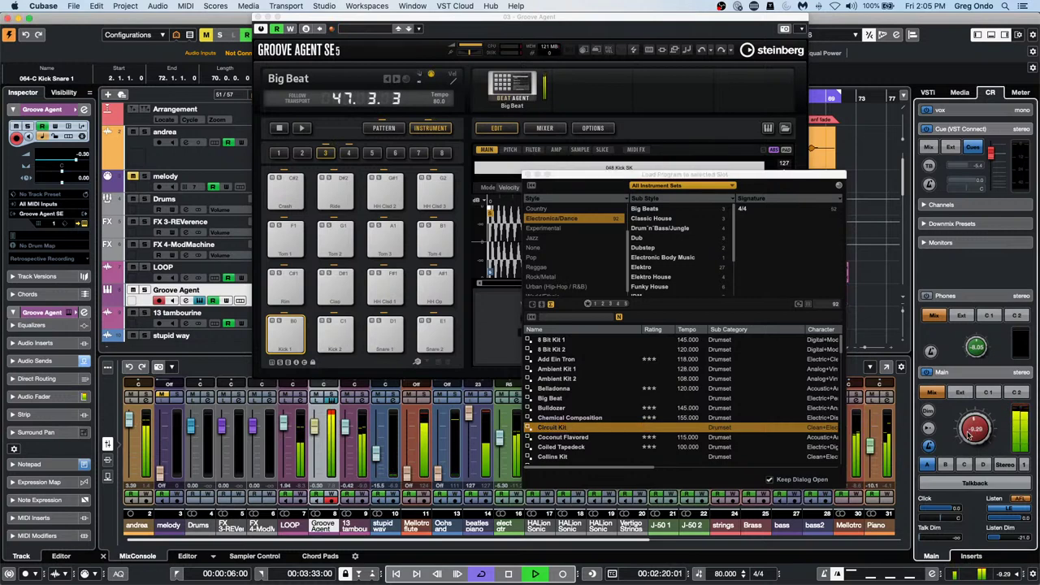
scroll(580, 399, down, 5)
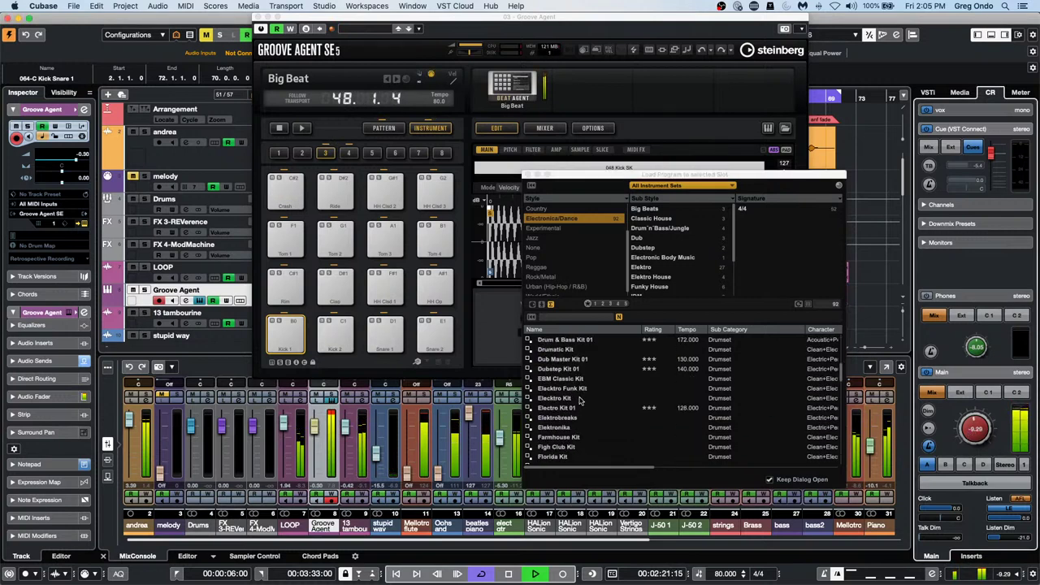
click(559, 437)
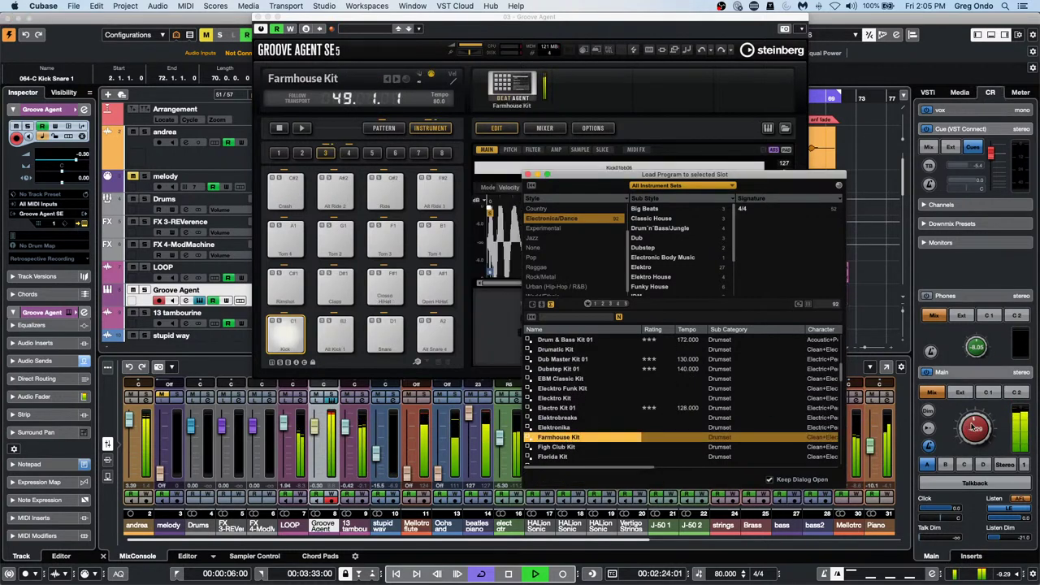
- Stop playback and open the recent project Amos Moses - GO.cpr
key(space)
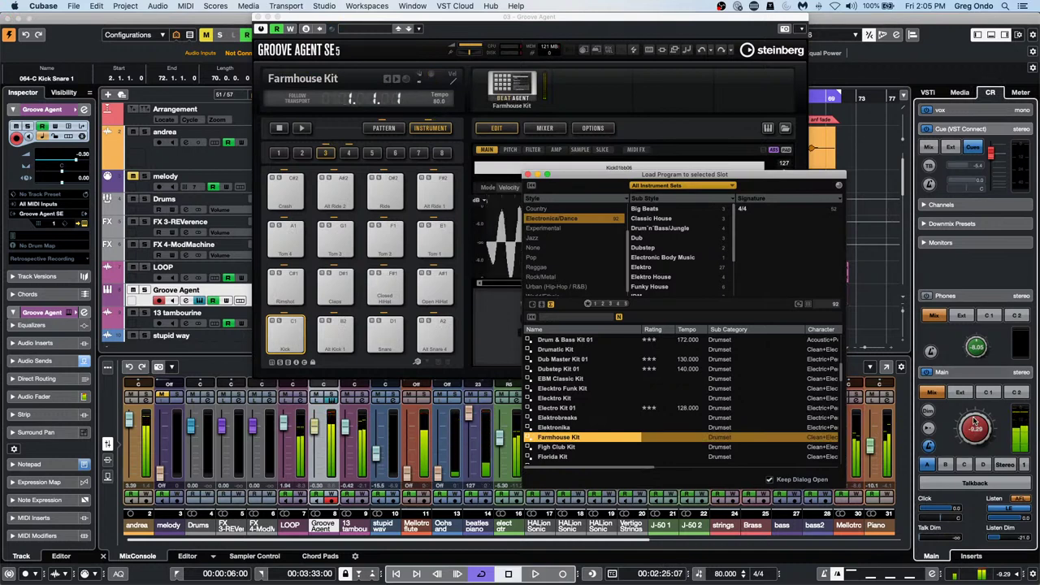
click(78, 6)
mouse_move(114, 210)
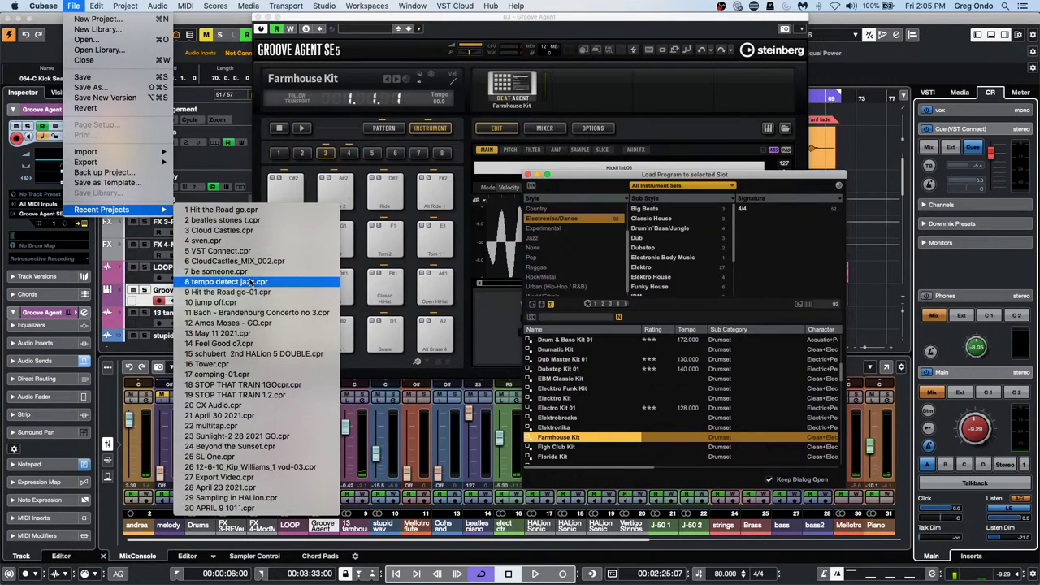
click(236, 323)
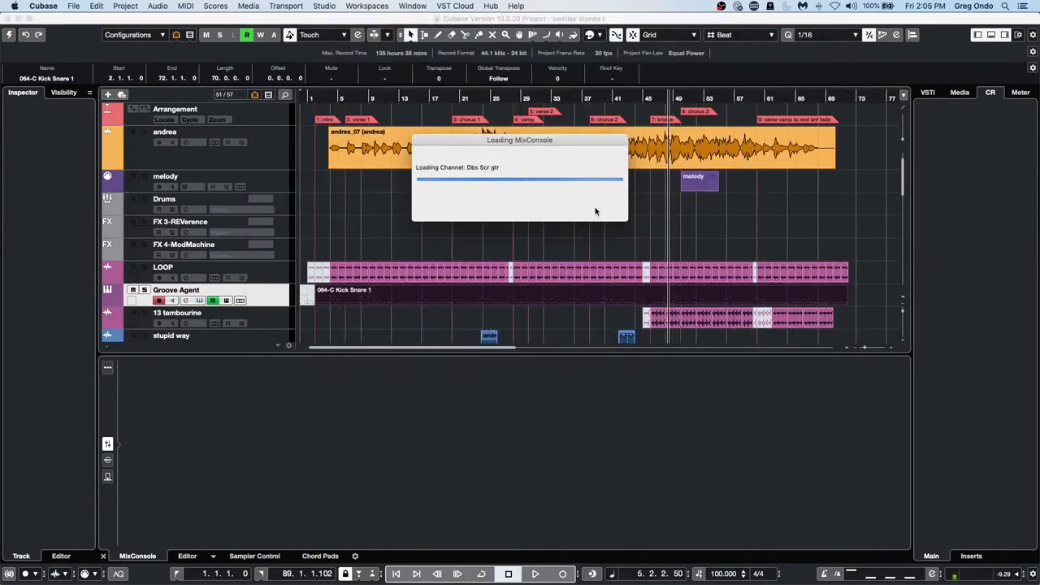
click(630, 274)
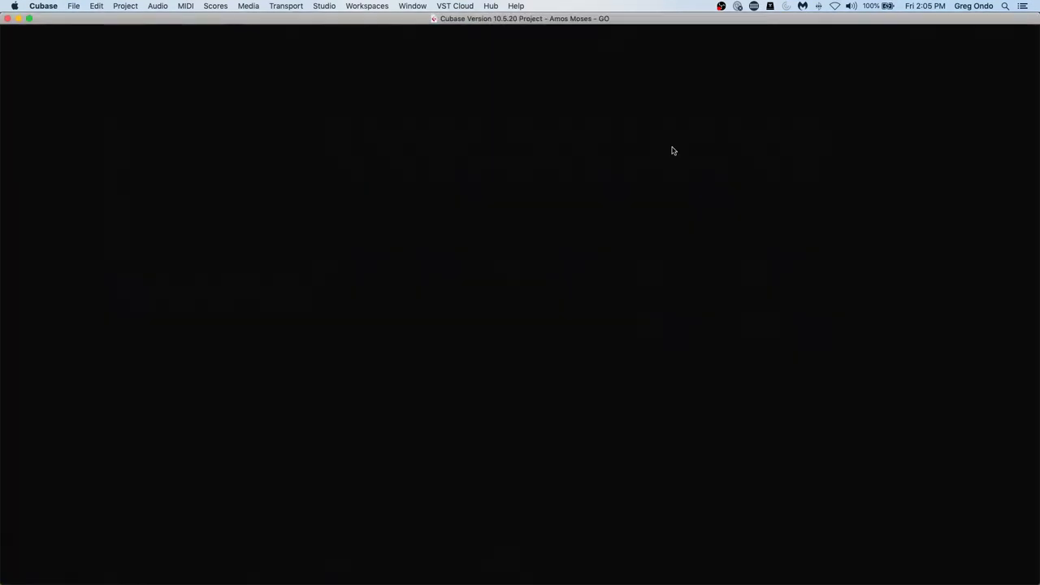
- Play the project from about bar 7 and raise the Control Room's main level to -1.55
click(342, 86)
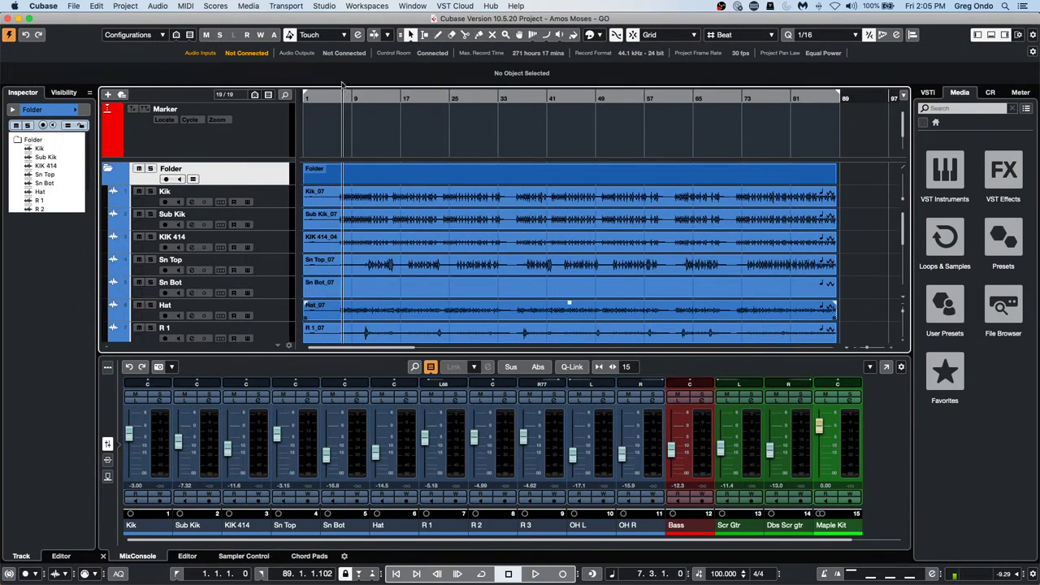
key(space)
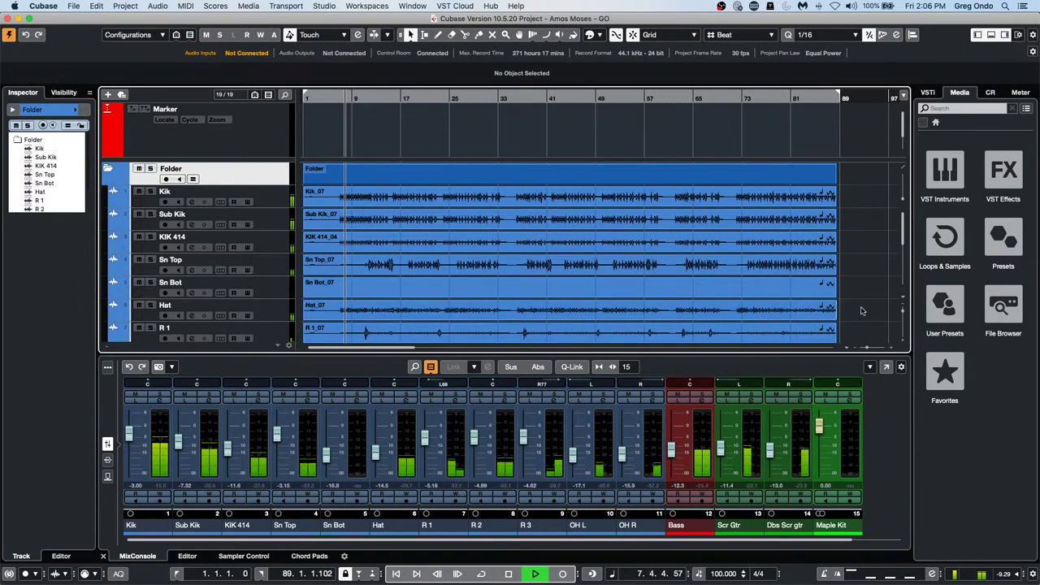
click(988, 93)
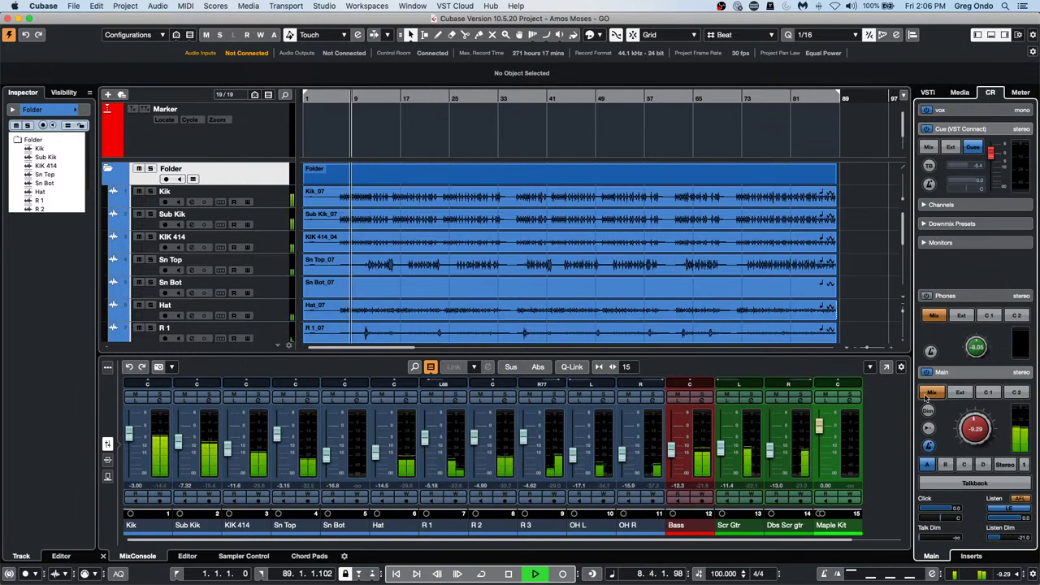
drag(978, 417, 979, 398)
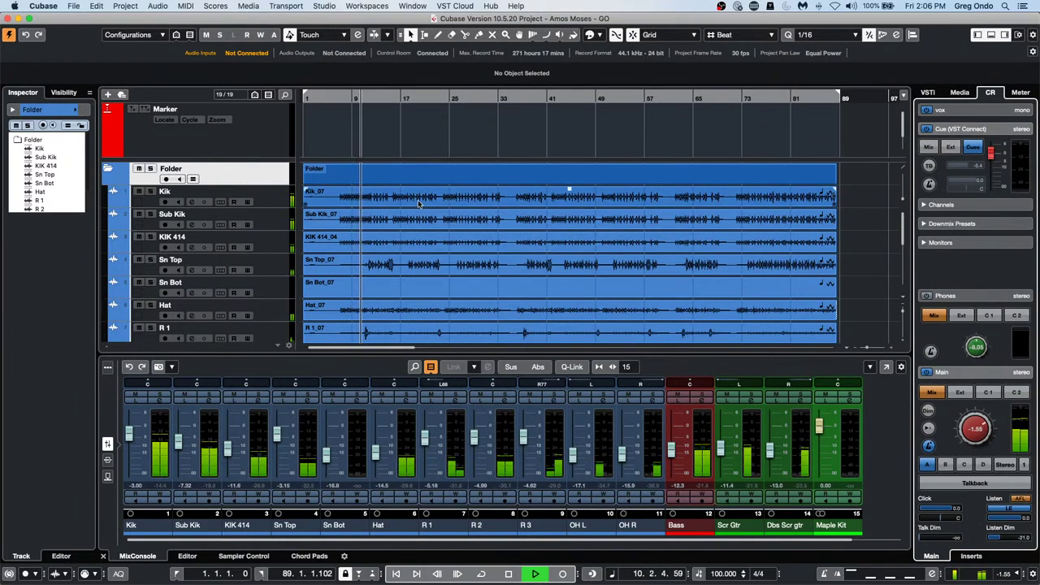
scroll(406, 201, down, 5)
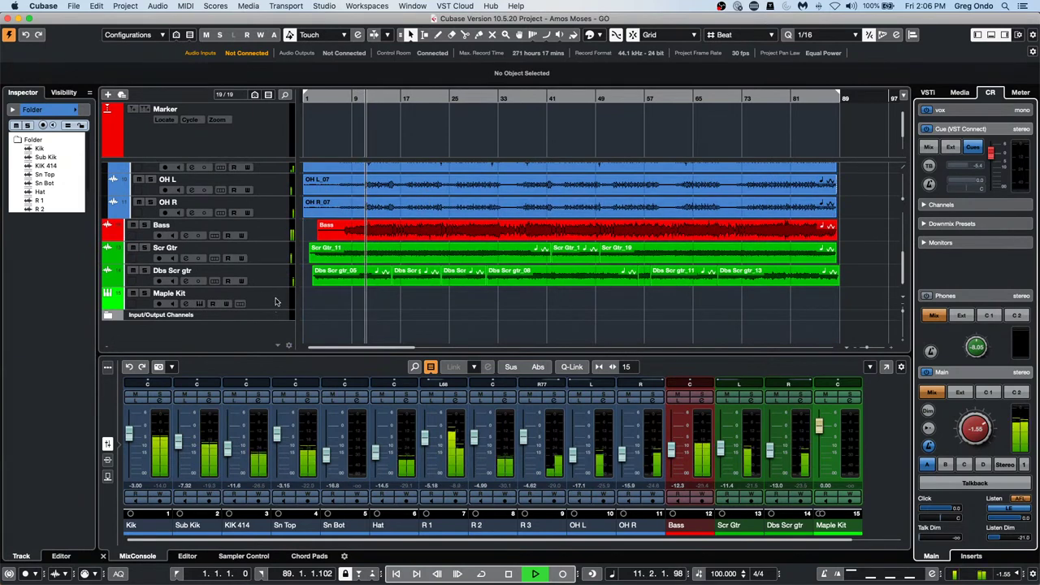
- Open the Maple Kit track's Groove Agent SE, audition the Kick 2 and Snare 2 pads, and close the instrument window
click(211, 297)
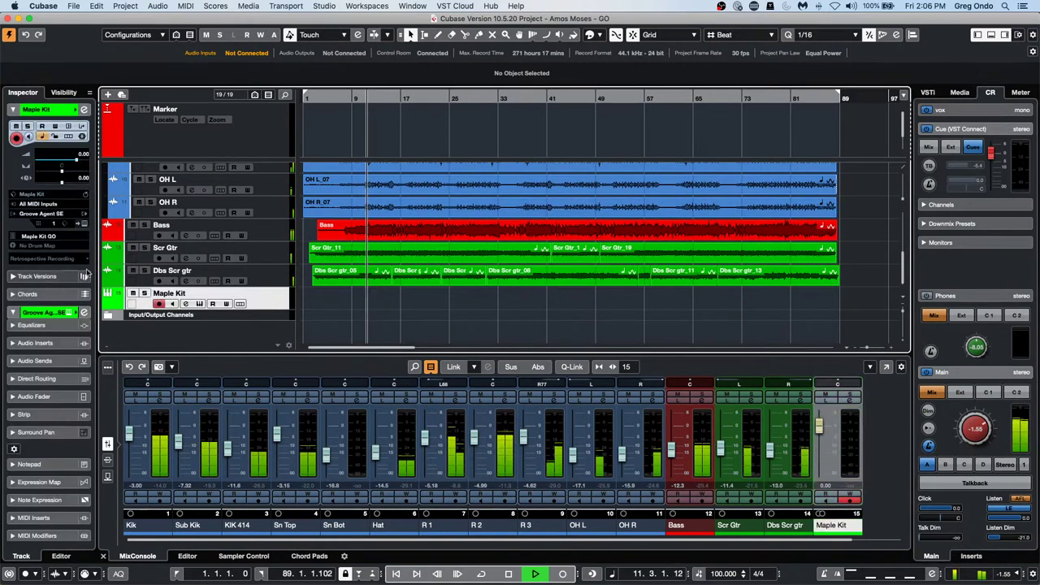
click(83, 109)
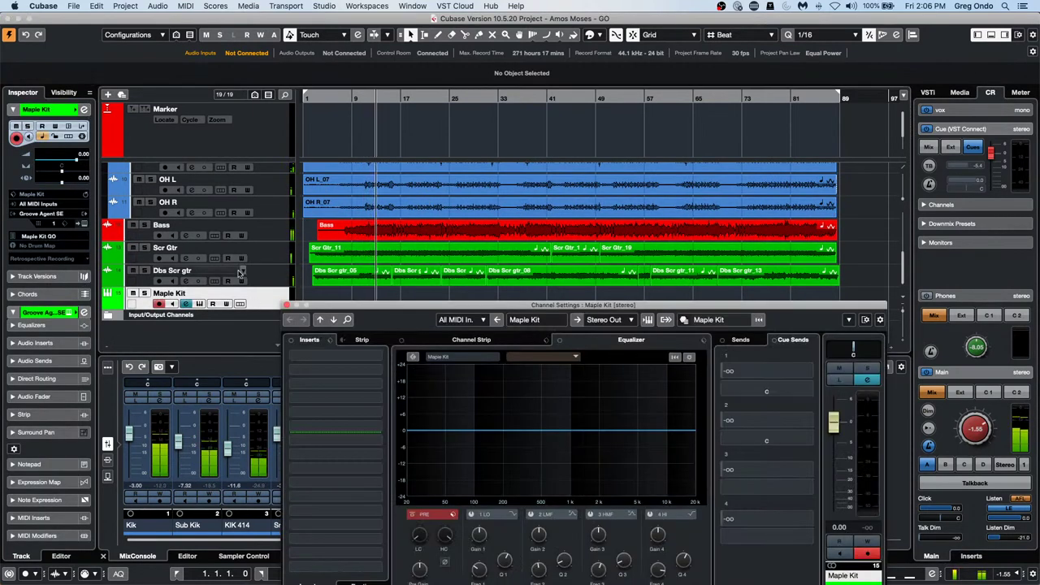
click(85, 228)
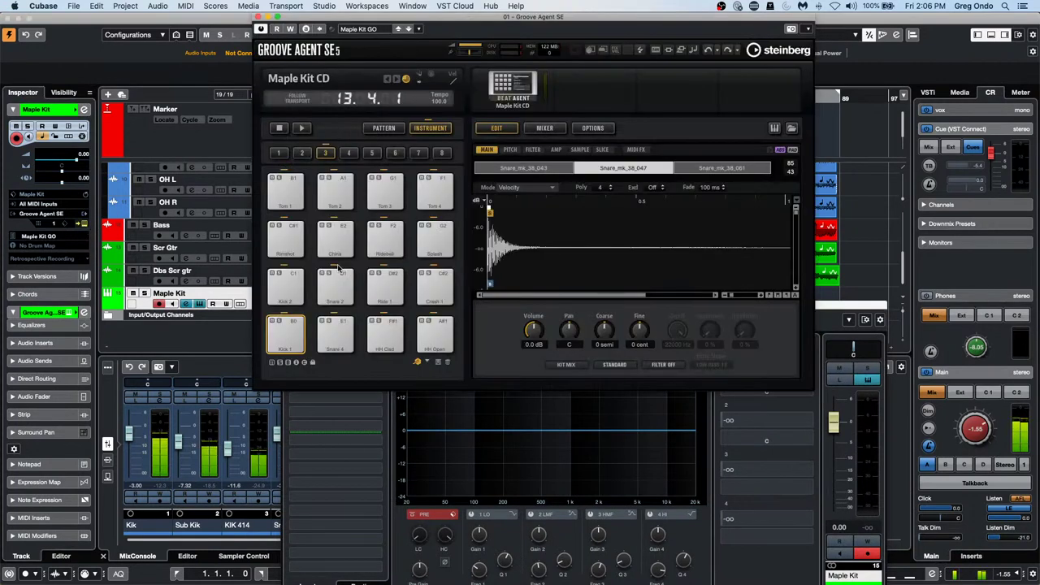
click(290, 285)
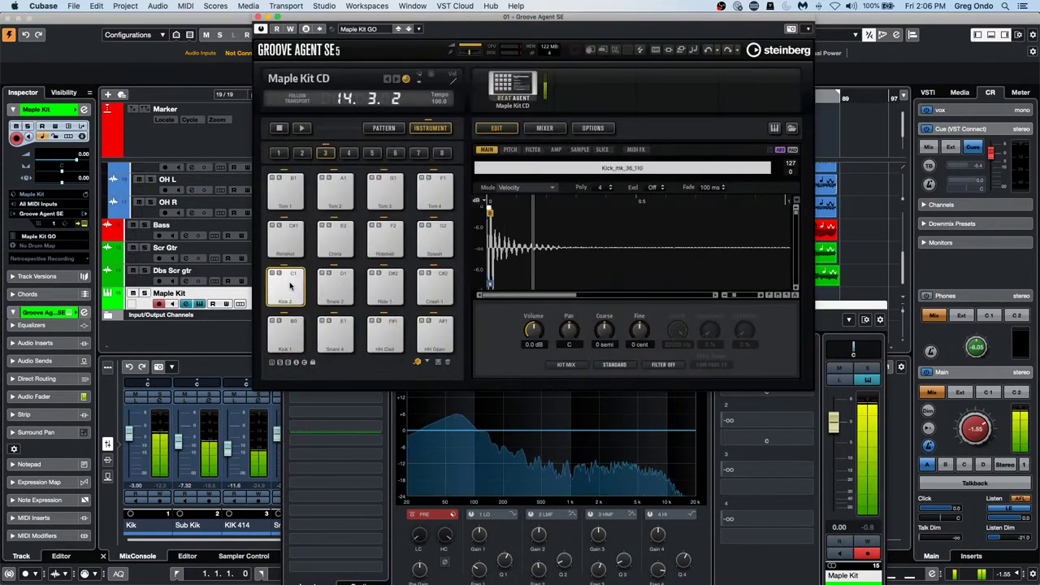
click(335, 286)
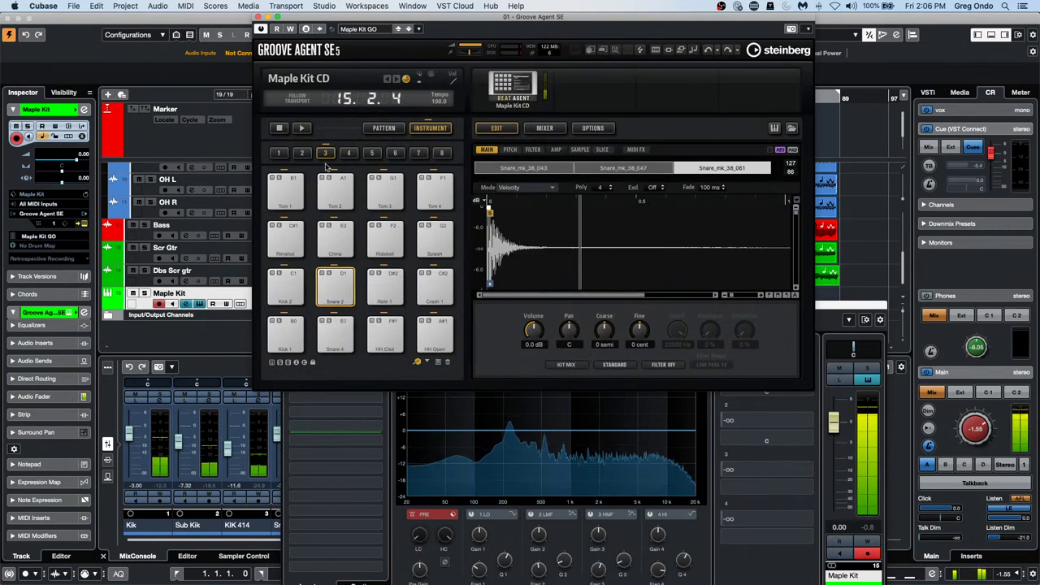
click(369, 122)
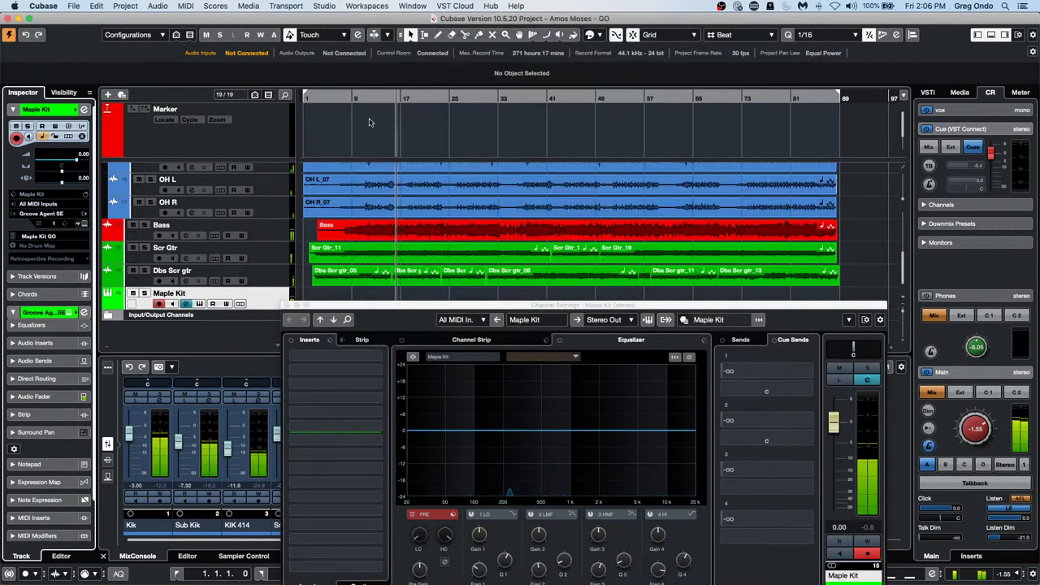
- Open the Kik_07 audio event in the sample editor and activate hitpoint editing
scroll(389, 209, up, 5)
click(422, 195)
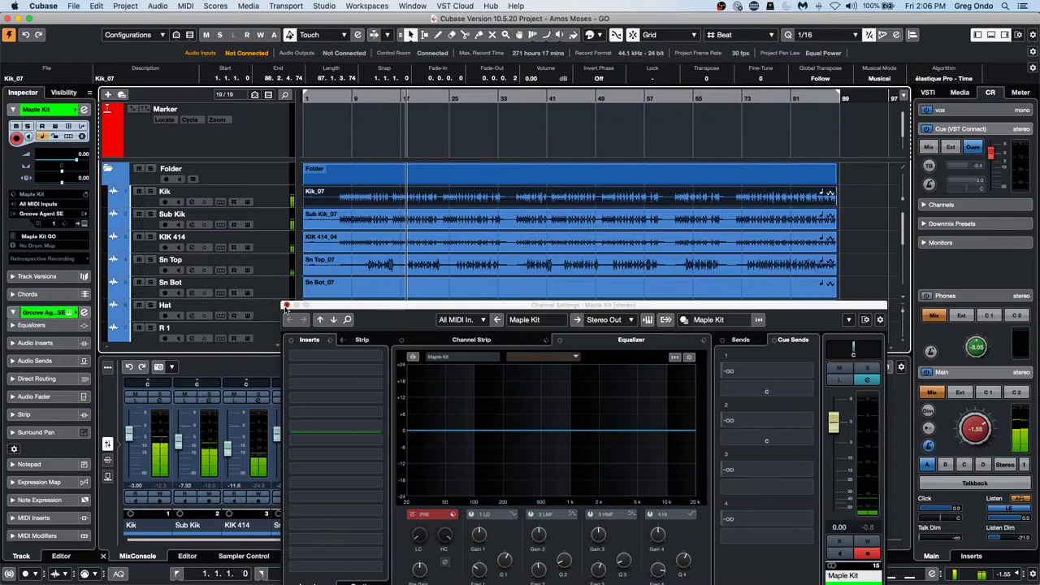
click(286, 305)
key(super+e)
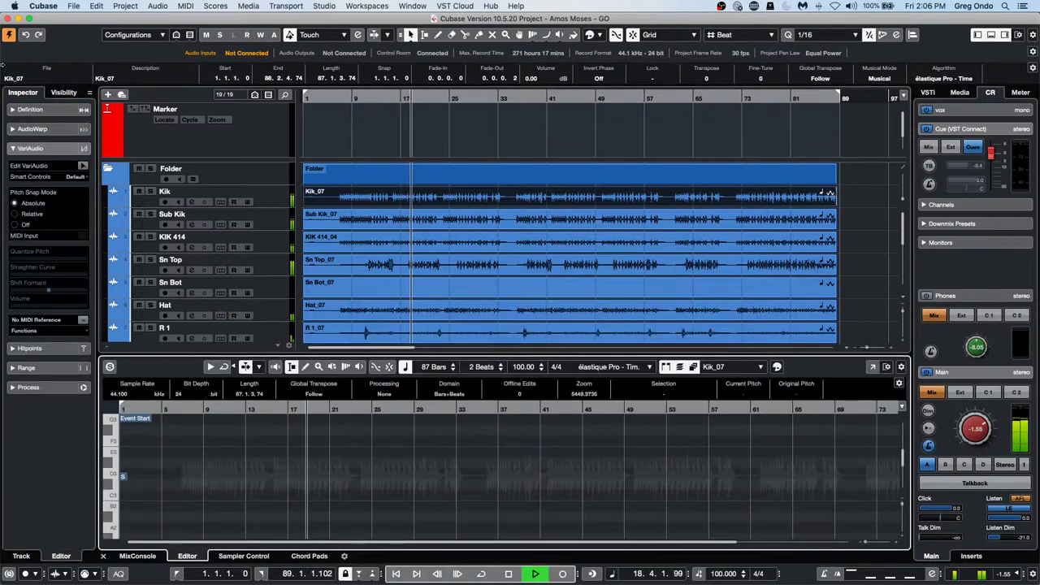
click(29, 348)
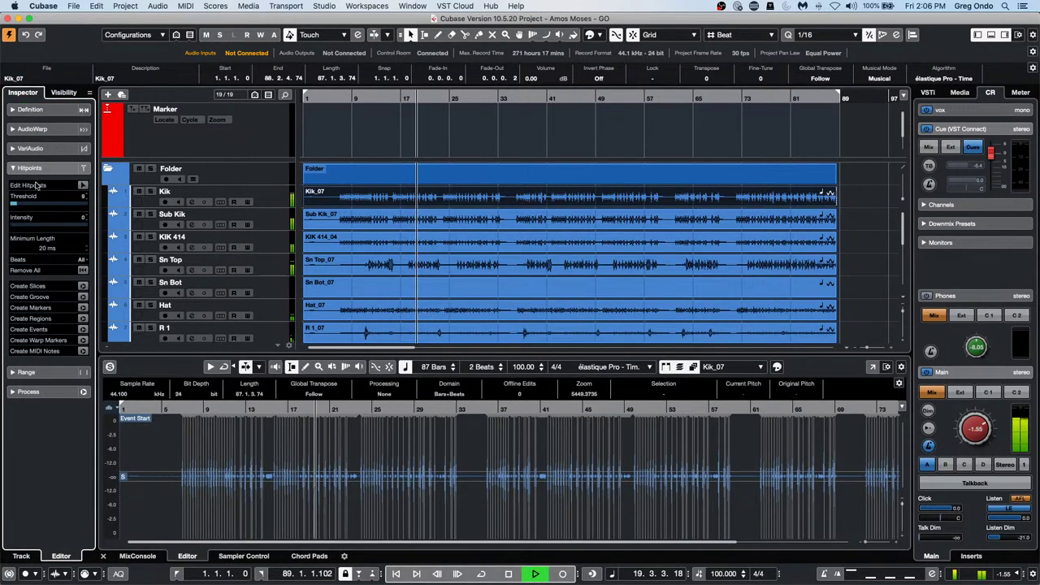
click(82, 185)
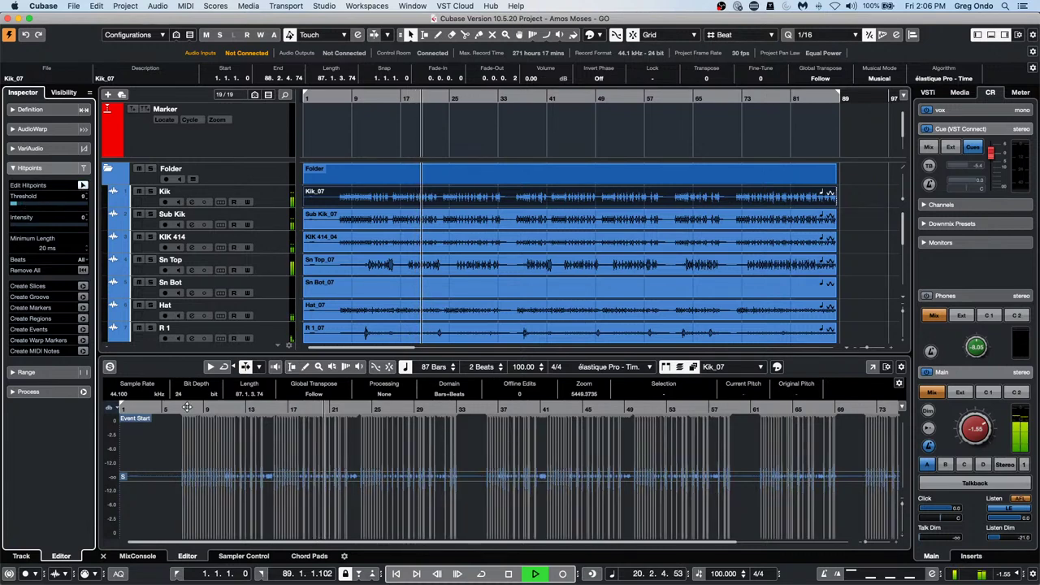
- Set the hitpoint detection threshold for Kik_07 to 13
drag(187, 407, 192, 416)
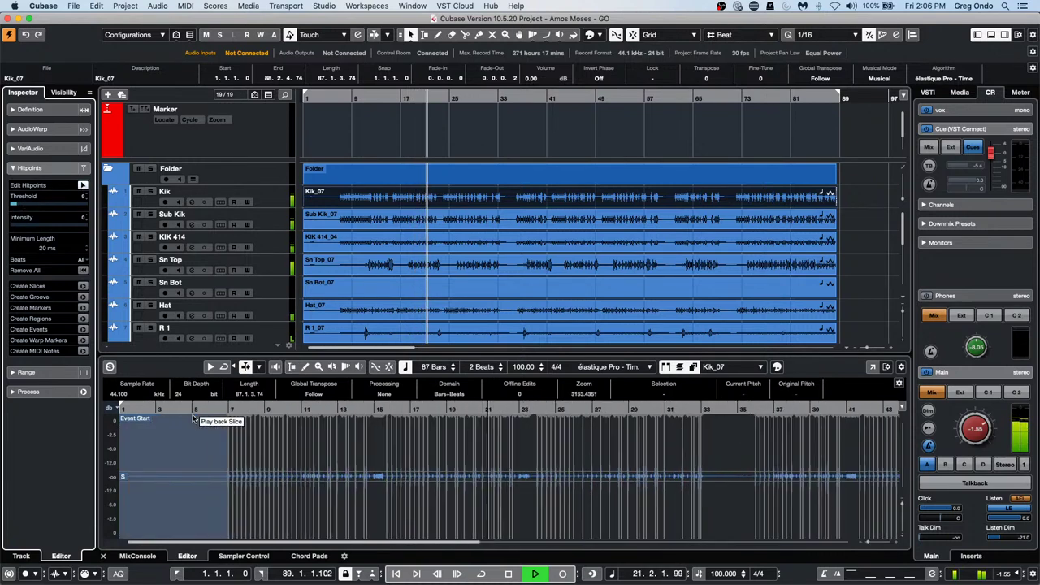
key(h)
key(h)
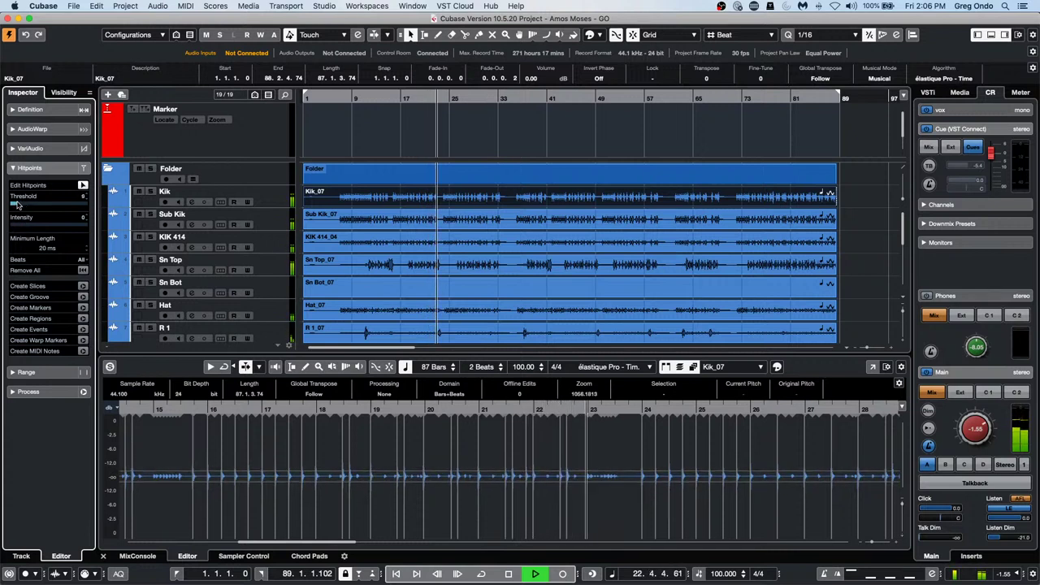
drag(18, 206, 21, 205)
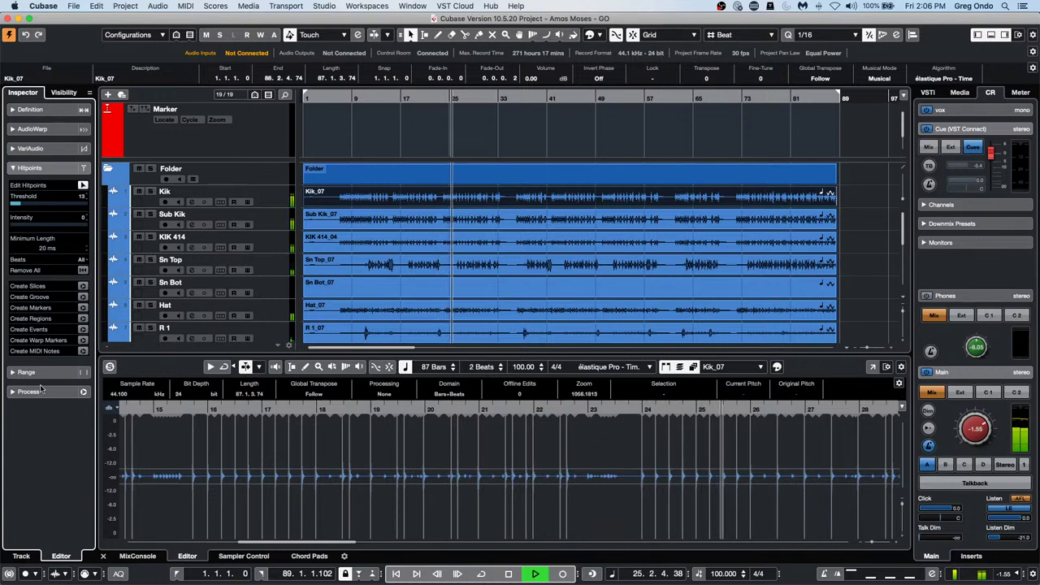
- Convert the Kik_07 hitpoints to MIDI notes on the selected Maple Kit track with dynamic velocity, pitch C1 and length 1/8
scroll(252, 254, down, 5)
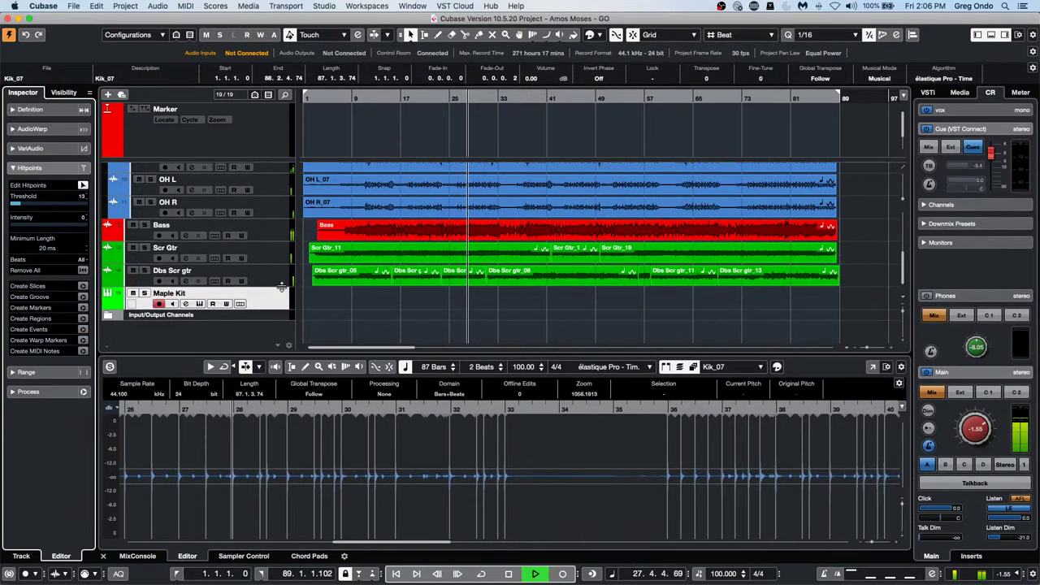
click(83, 351)
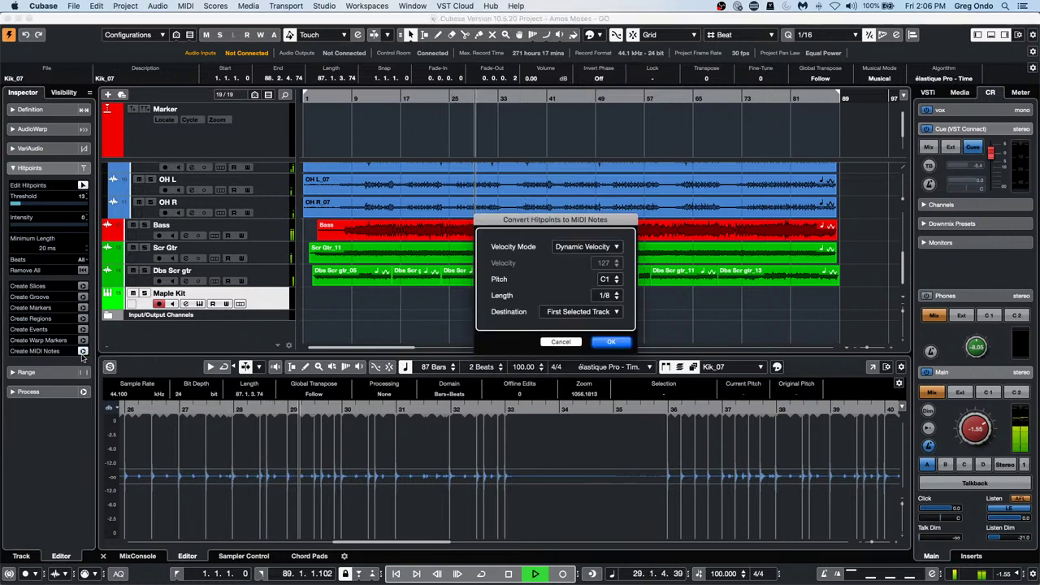
click(604, 248)
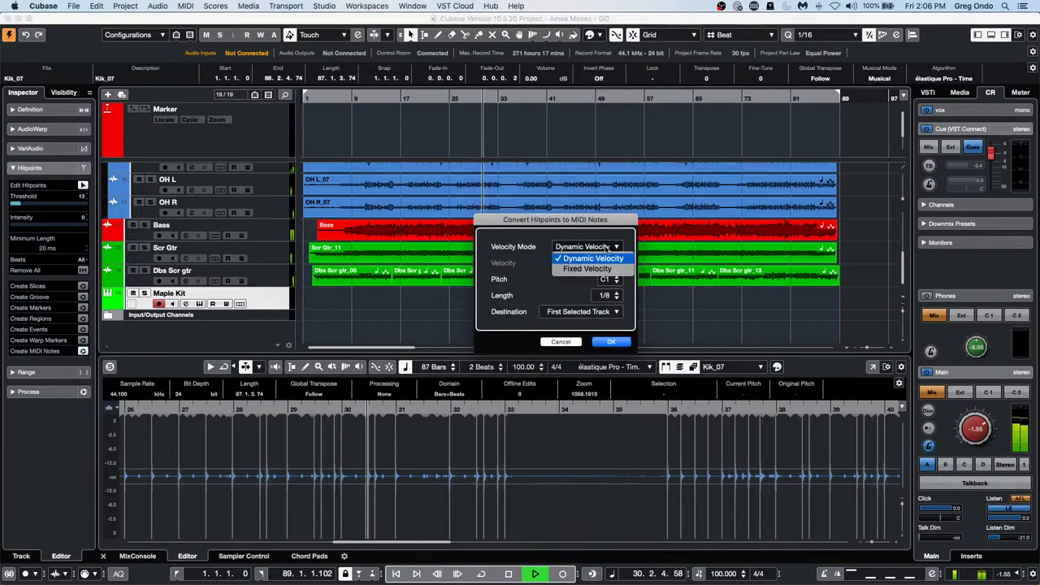
click(593, 259)
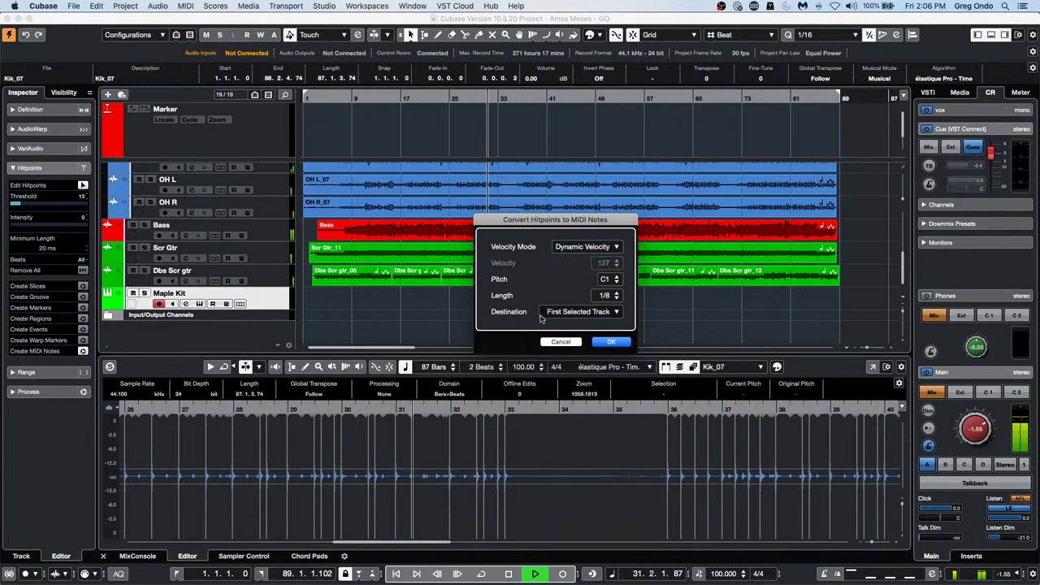
click(593, 313)
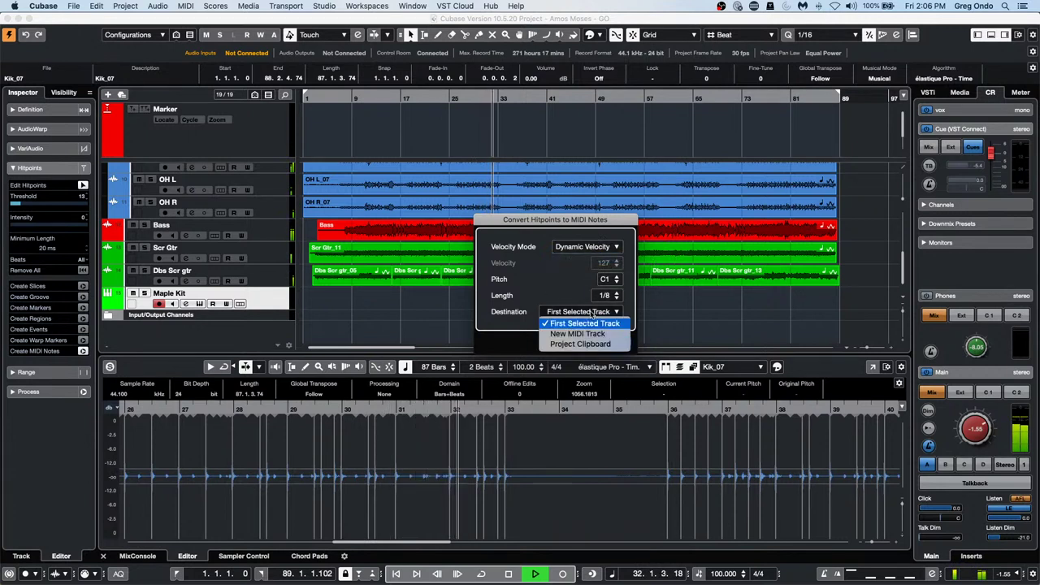
click(597, 323)
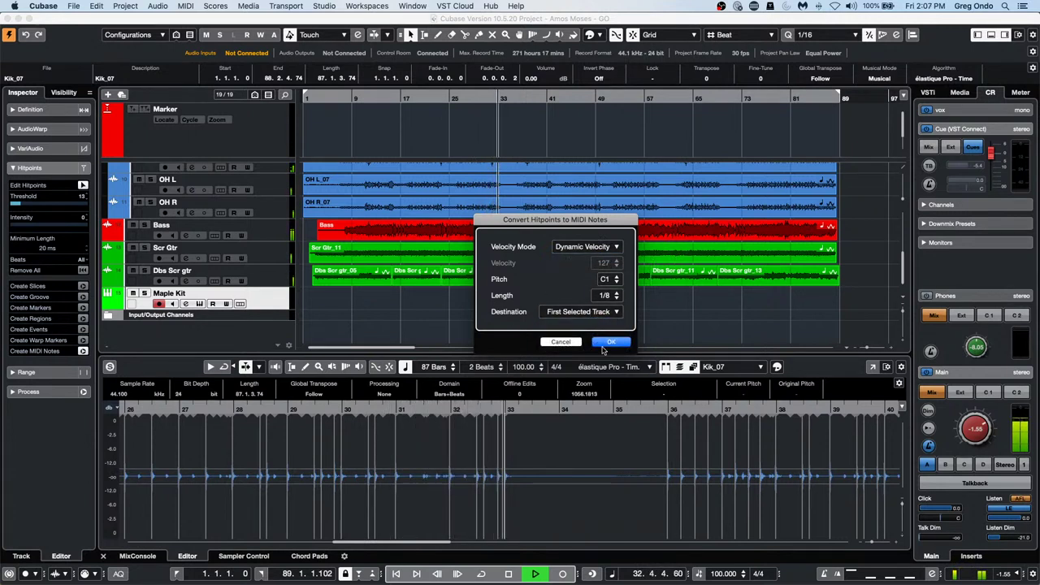
click(611, 342)
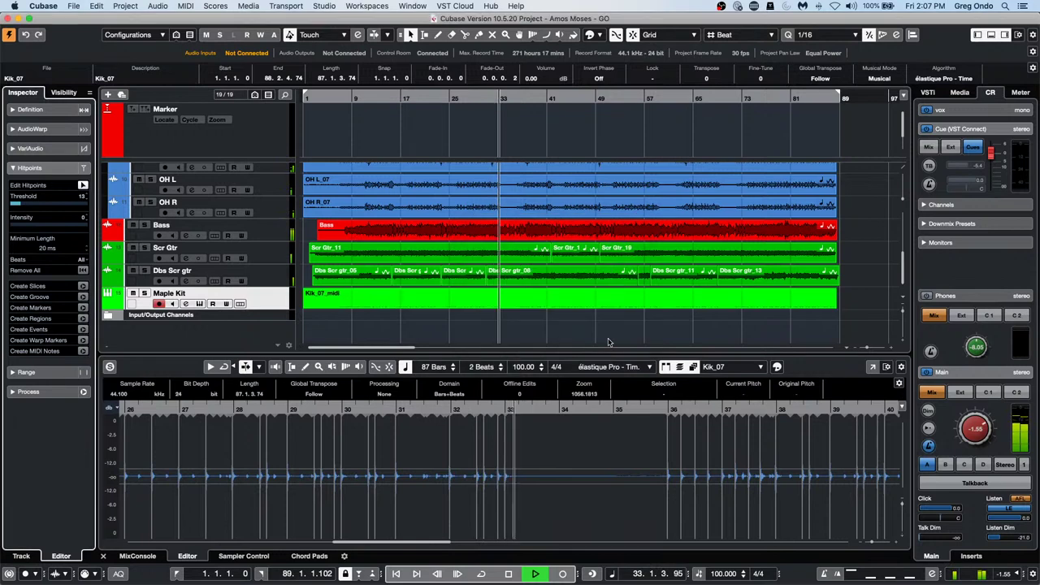
- Select the Kik_07_midi part on the Maple Kit track and examine its notes and velocities
click(514, 302)
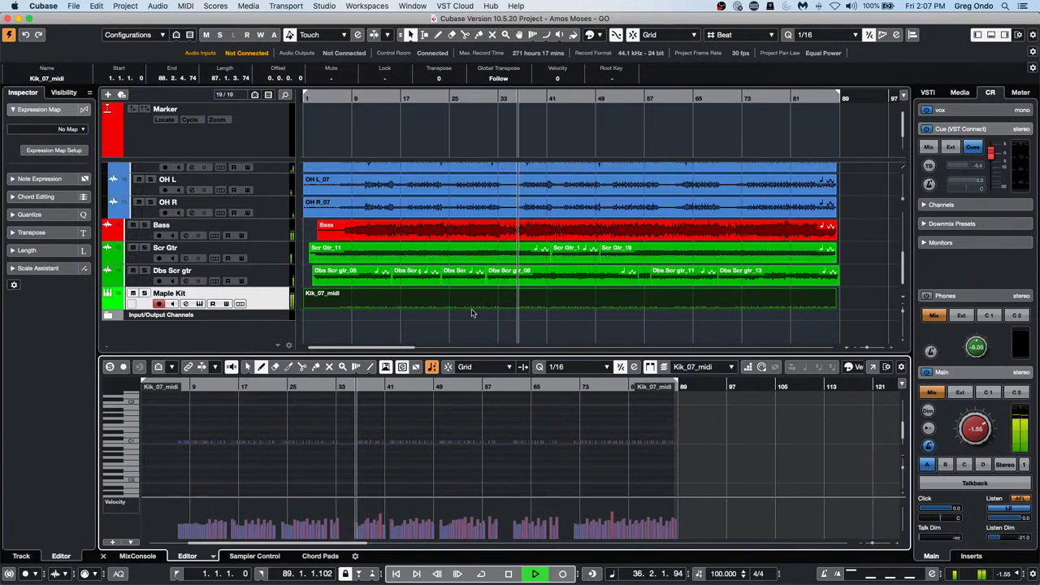
scroll(268, 259, up, 4)
scroll(267, 259, down, 1)
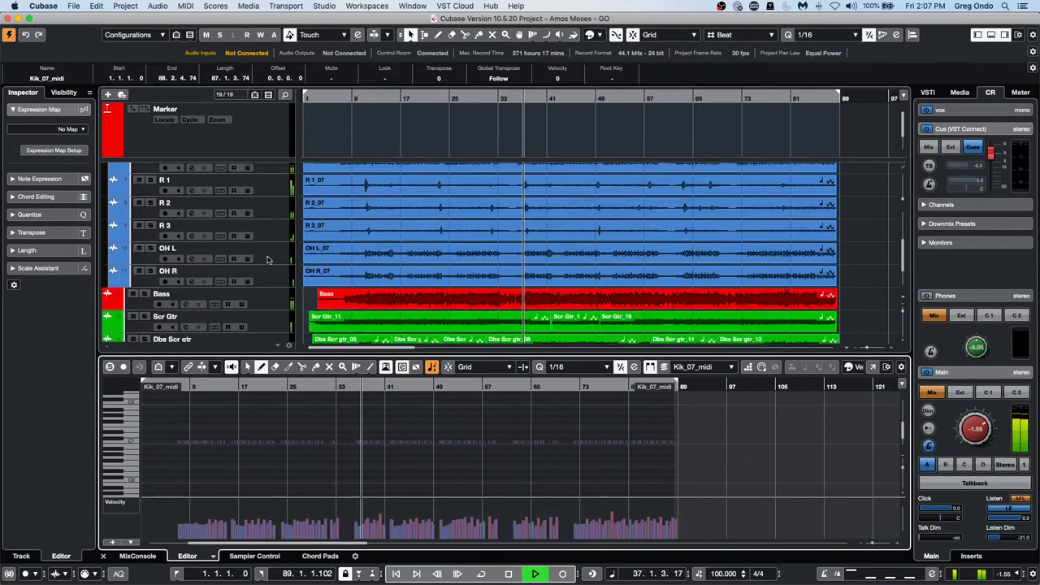
scroll(267, 259, down, 3)
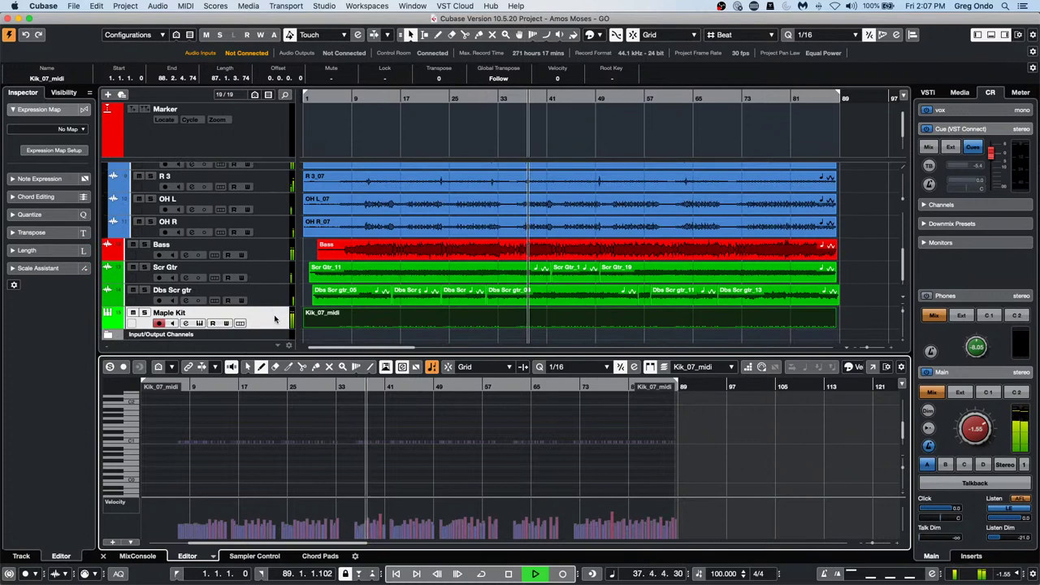
- Reopen the Maple Kit track's Groove Agent SE and move its window clear of the track list
click(274, 319)
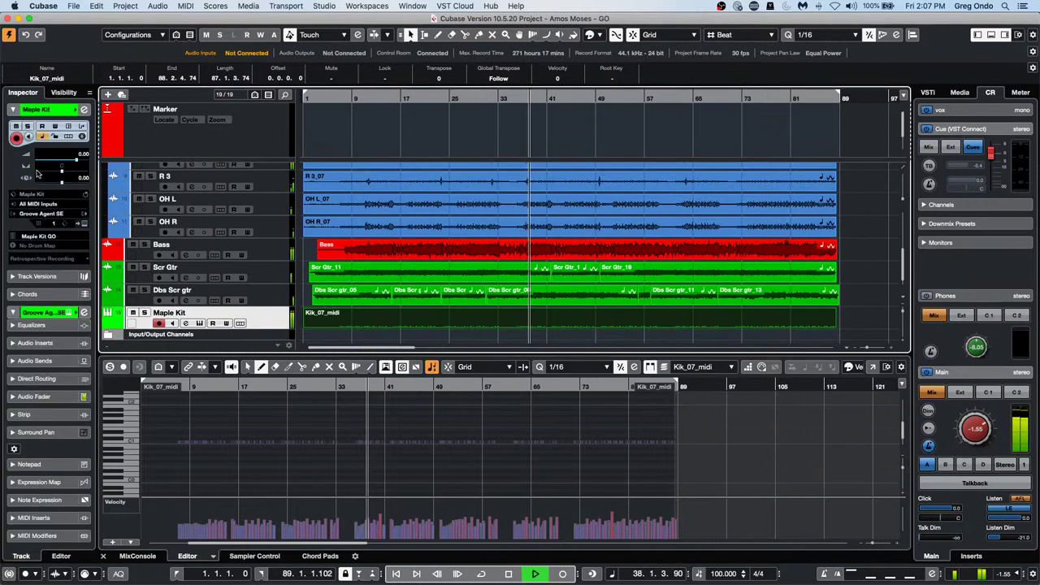
click(84, 213)
click(343, 302)
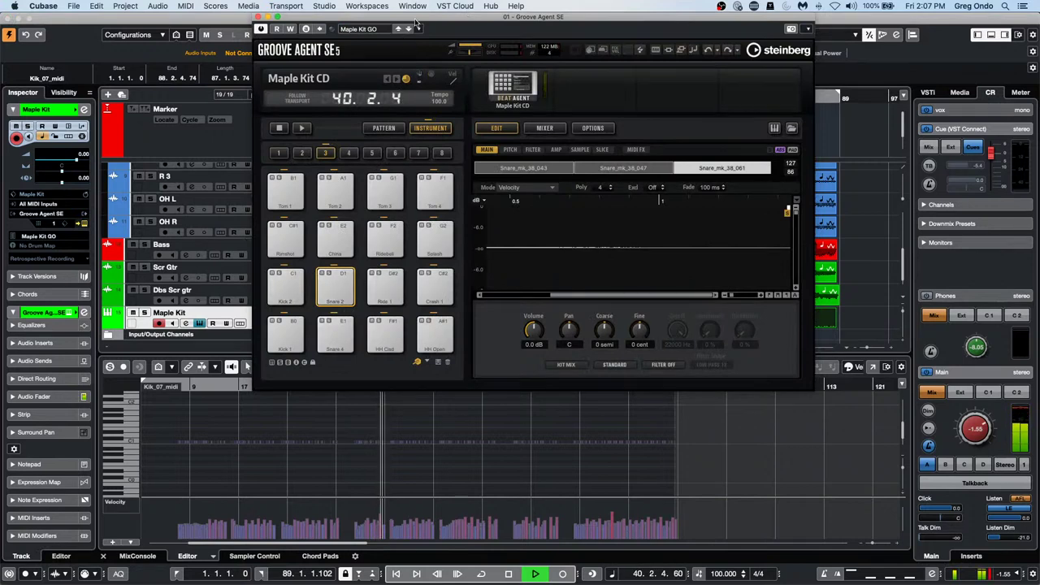
drag(415, 22, 541, 108)
- Mute the original Kik, Sub Kik and KIK 414 audio tracks
scroll(126, 227, up, 3)
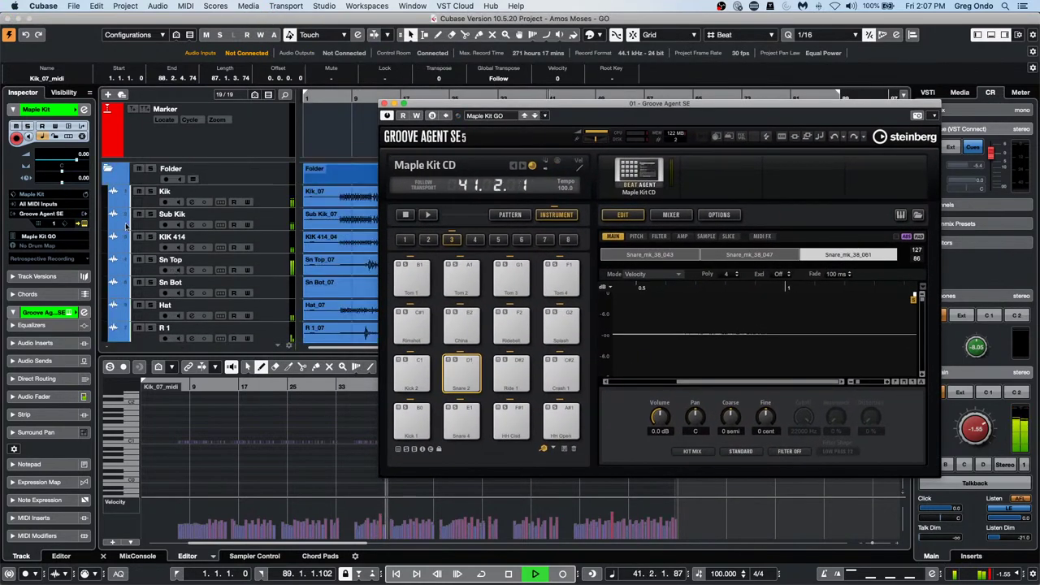
click(139, 192)
click(139, 214)
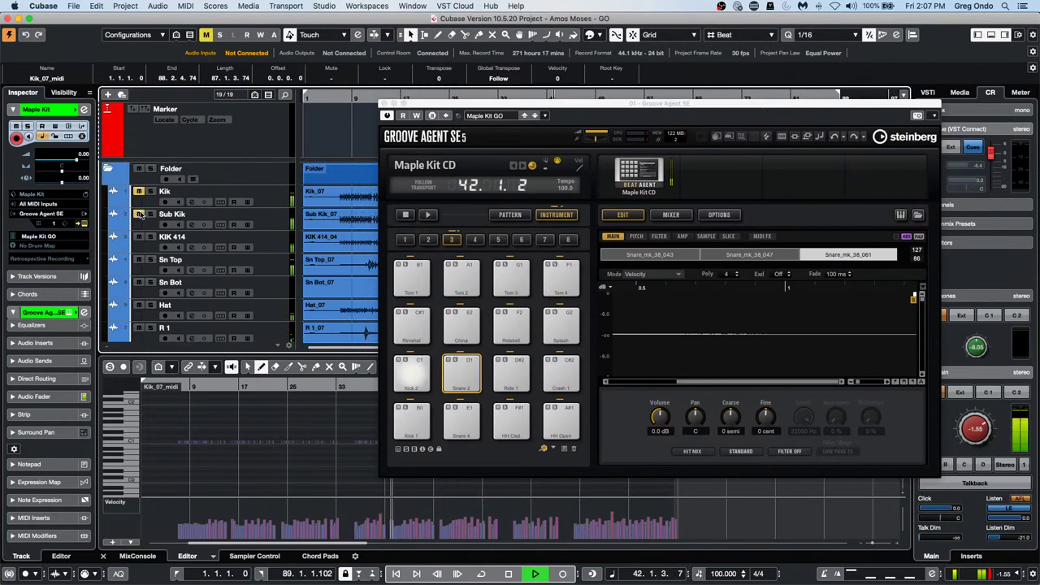
click(140, 237)
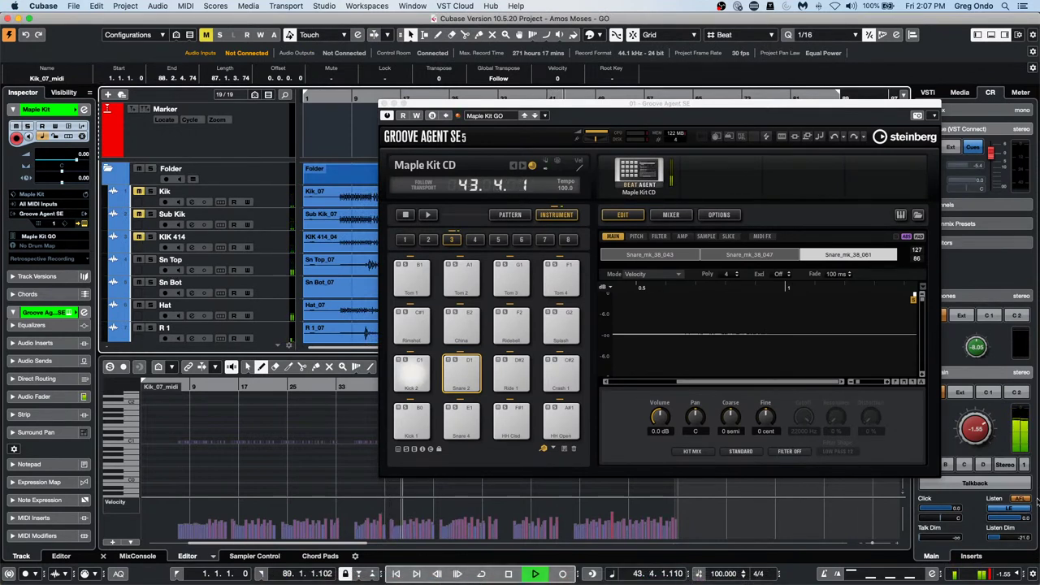
- Set the Kick 2 pad's volume to 7.9 dB and its coarse tuning to -2 semitones
click(411, 372)
drag(659, 415, 663, 389)
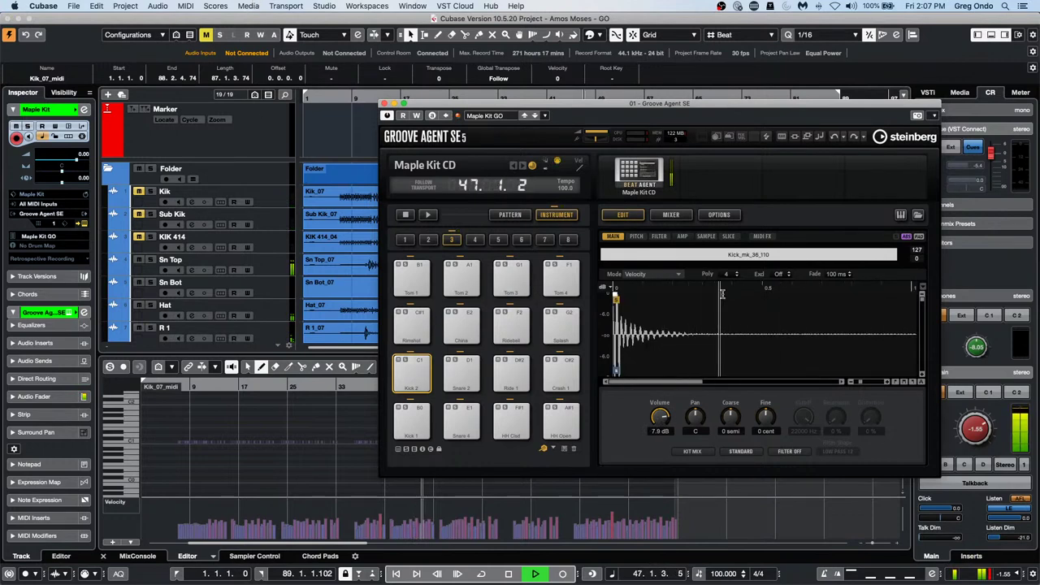
drag(729, 416, 727, 445)
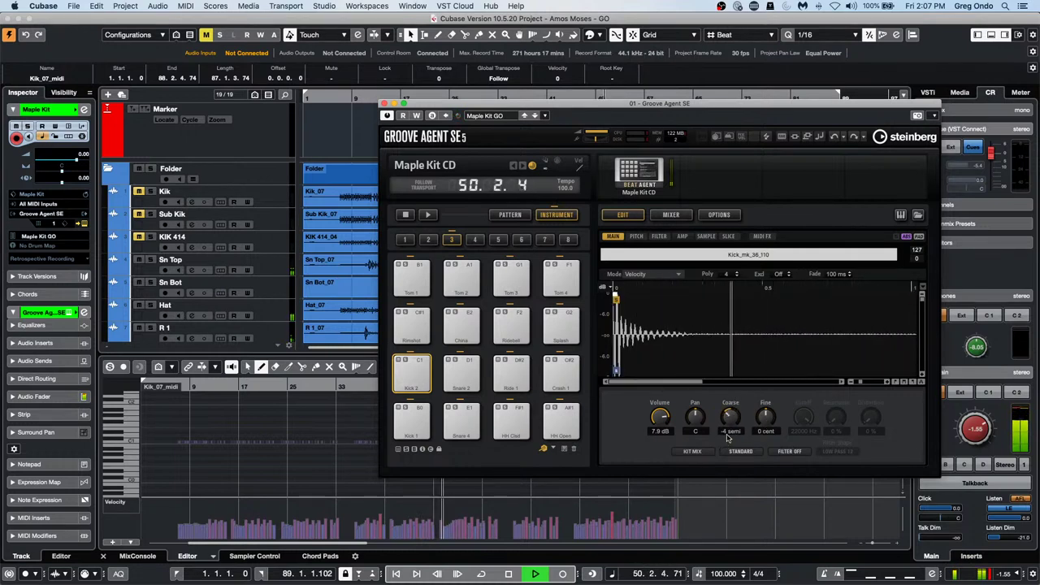
drag(727, 445, 730, 432)
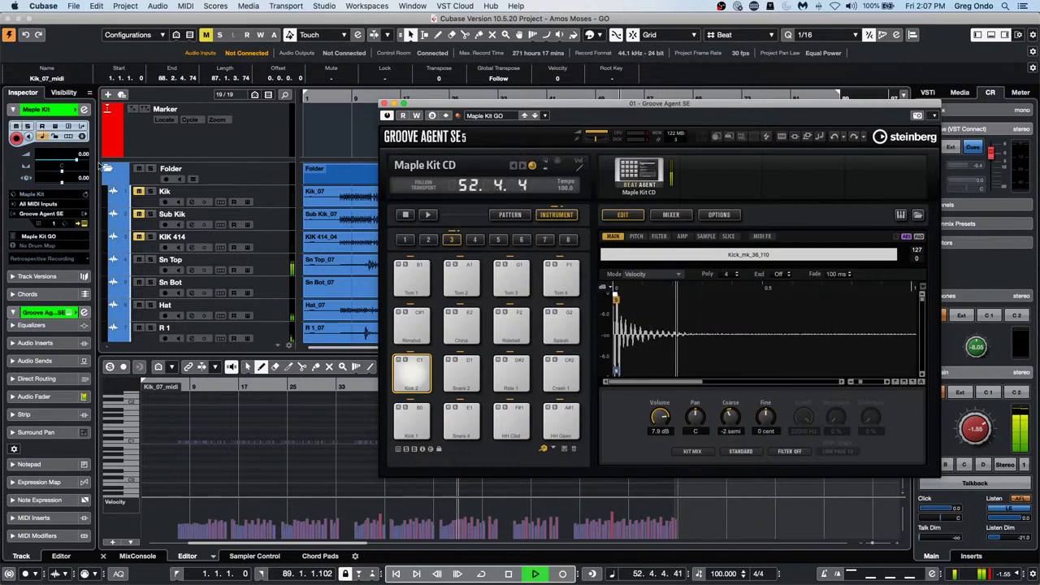
- Unmute the Kik, Sub Kik and KIK 414 tracks and set the Kick 2 pad's volume to 5.9 dB
click(140, 228)
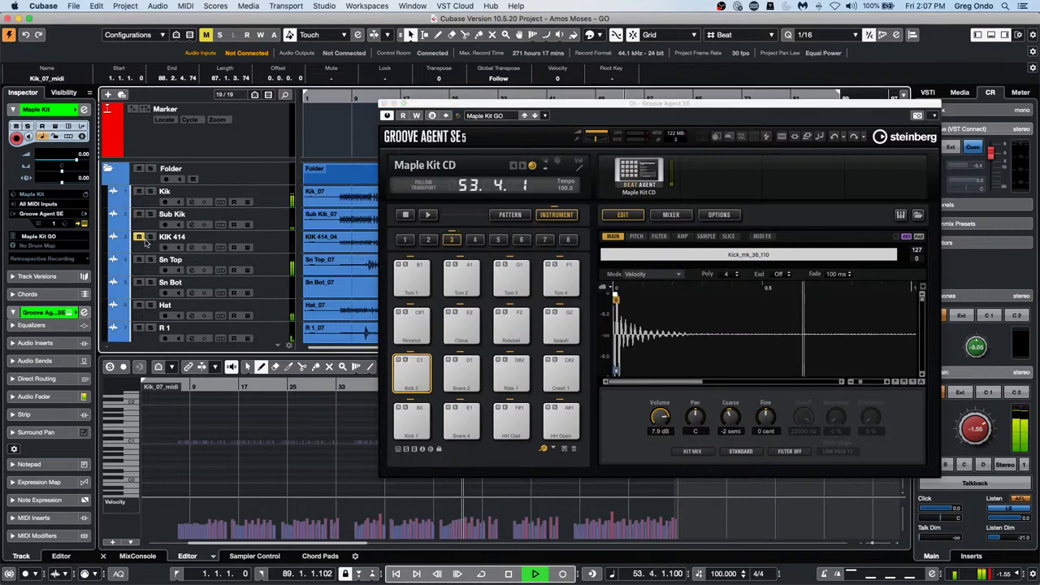
click(662, 418)
scroll(662, 417, down, 3)
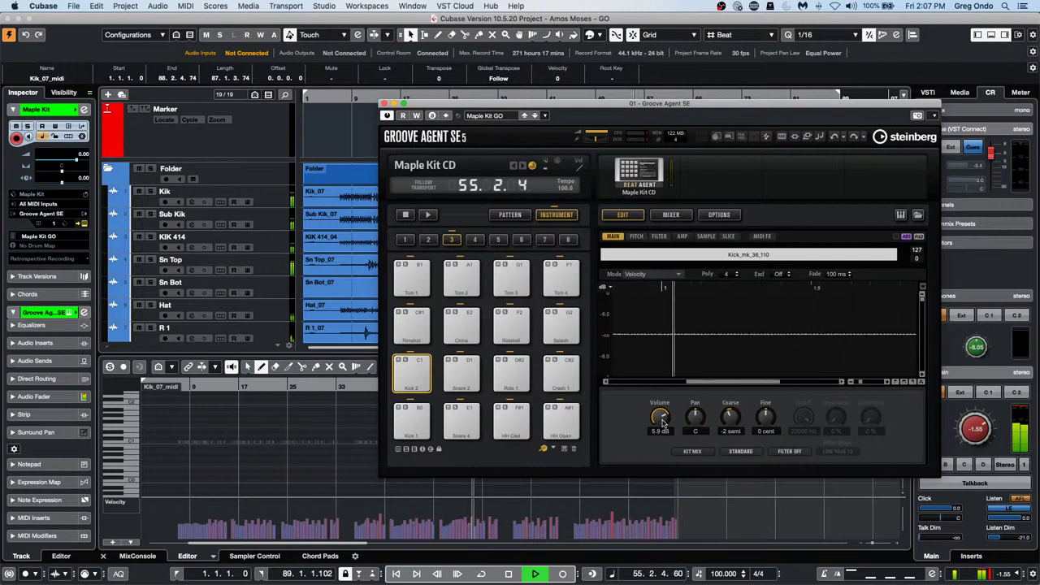
- Stop playback and close the Groove Agent SE window
key(space)
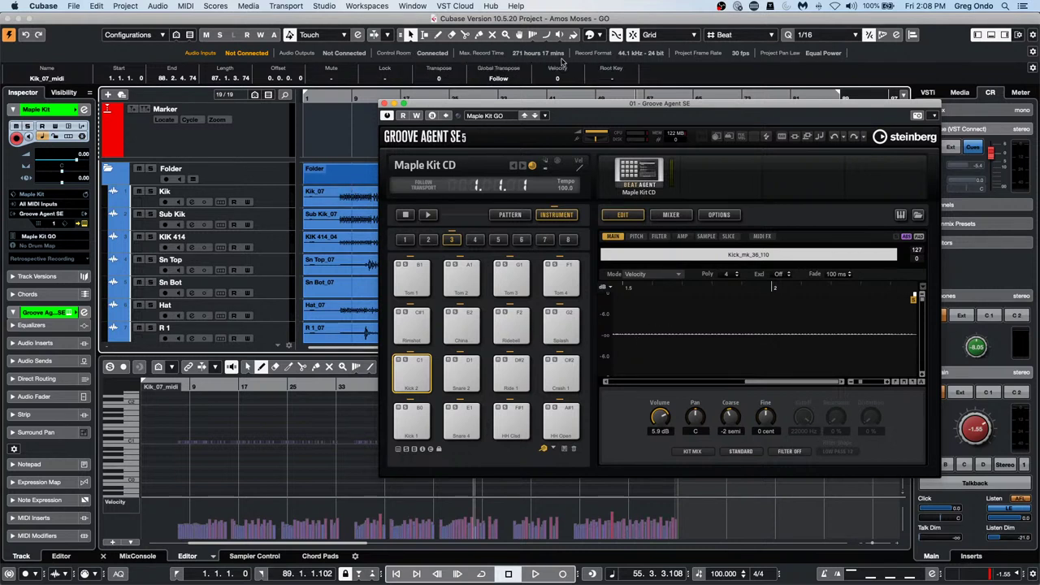
click(385, 104)
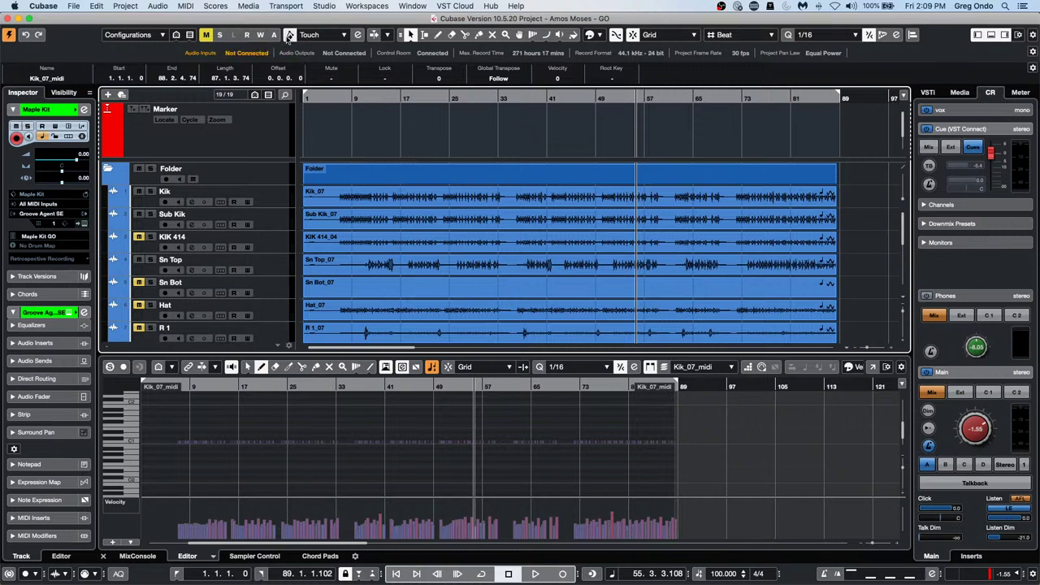
- Mute the Kik_07 event with the Mute tool and unmute it again
click(491, 35)
click(529, 186)
click(531, 186)
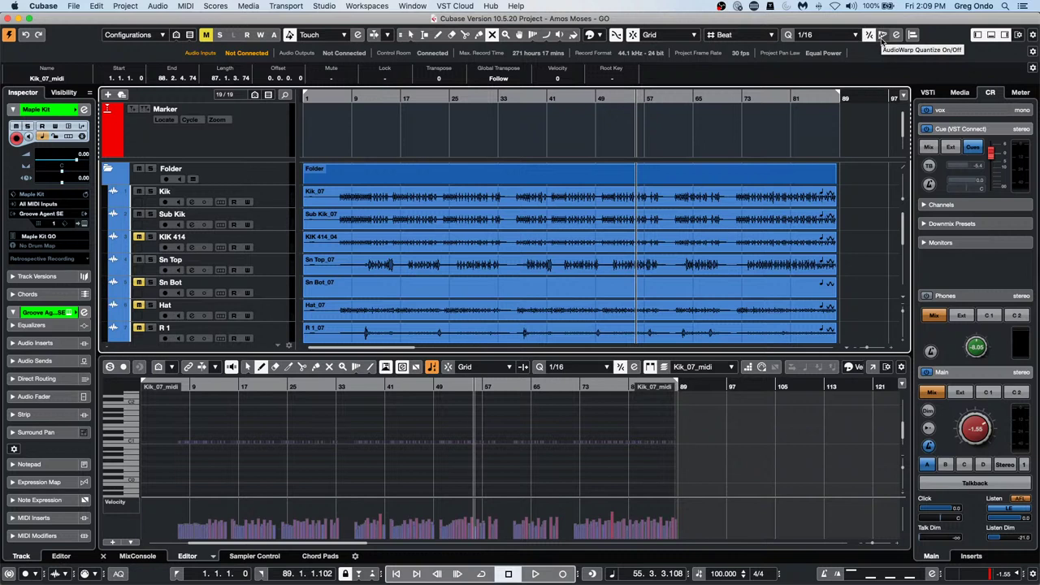
- Hide the State Buttons from the project toolbar and show them again
right_click(1035, 39)
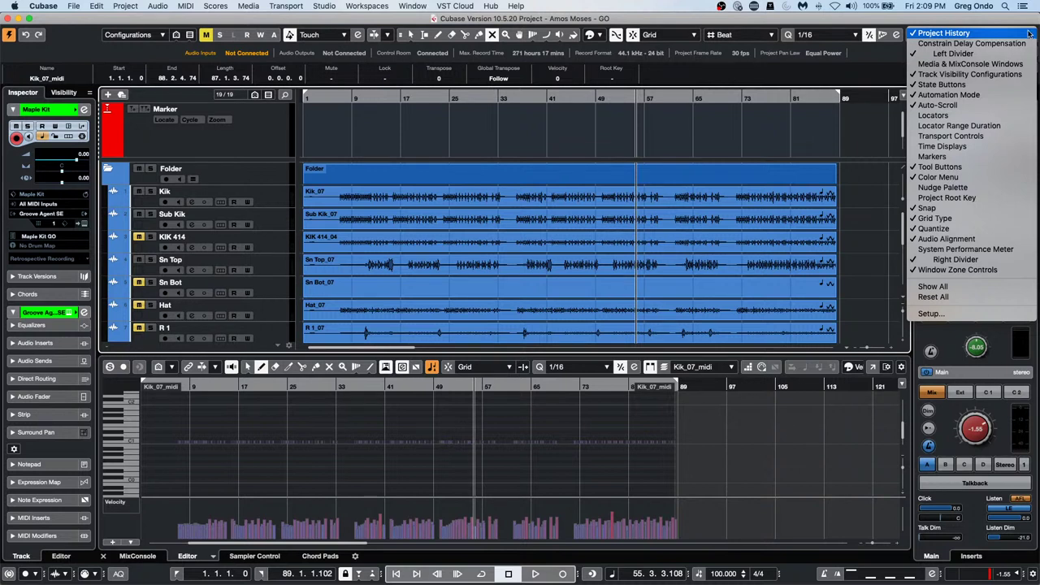
click(823, 127)
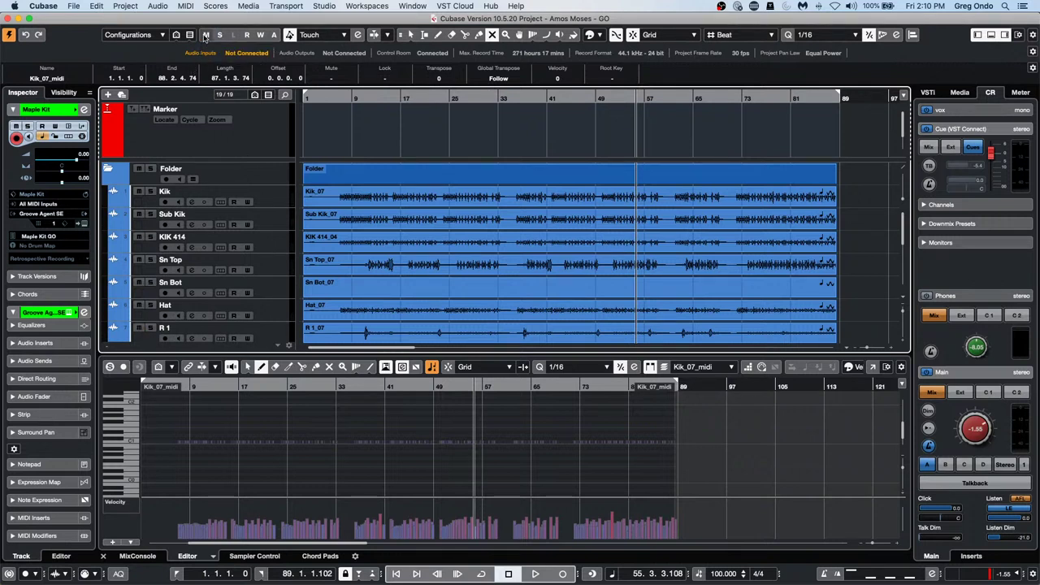
click(800, 218)
click(1032, 41)
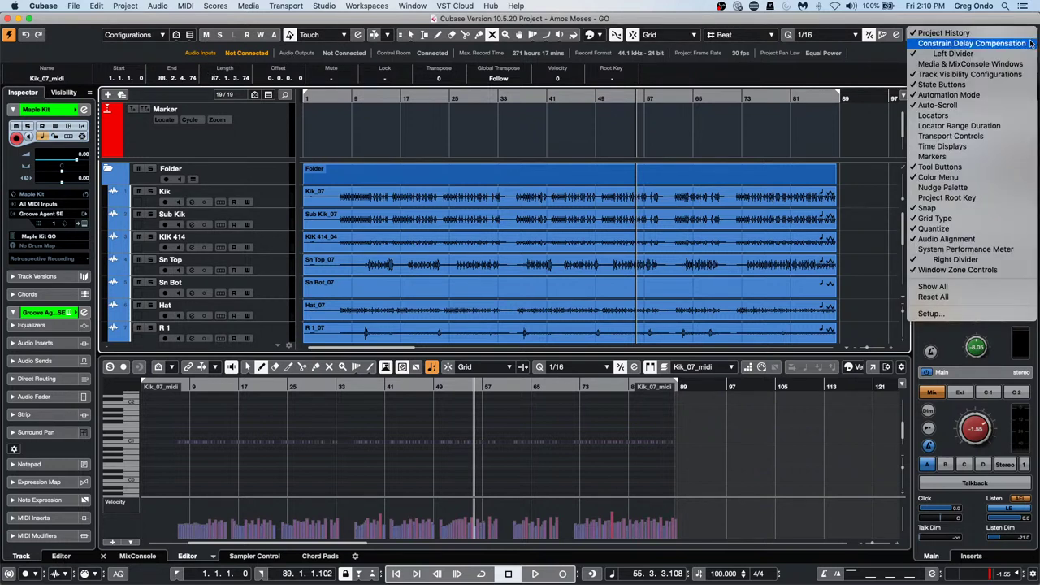
click(1030, 84)
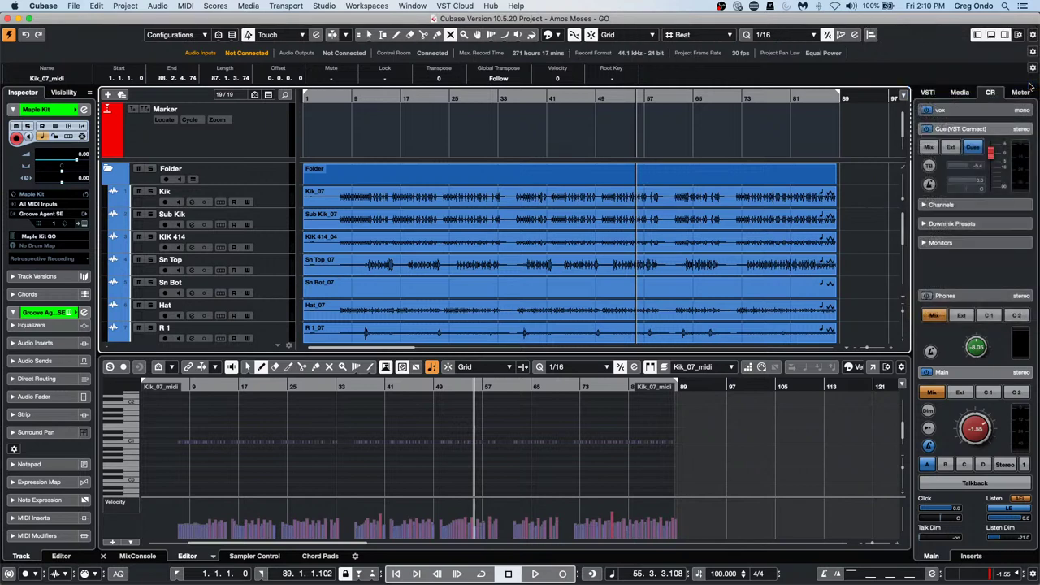
click(1033, 36)
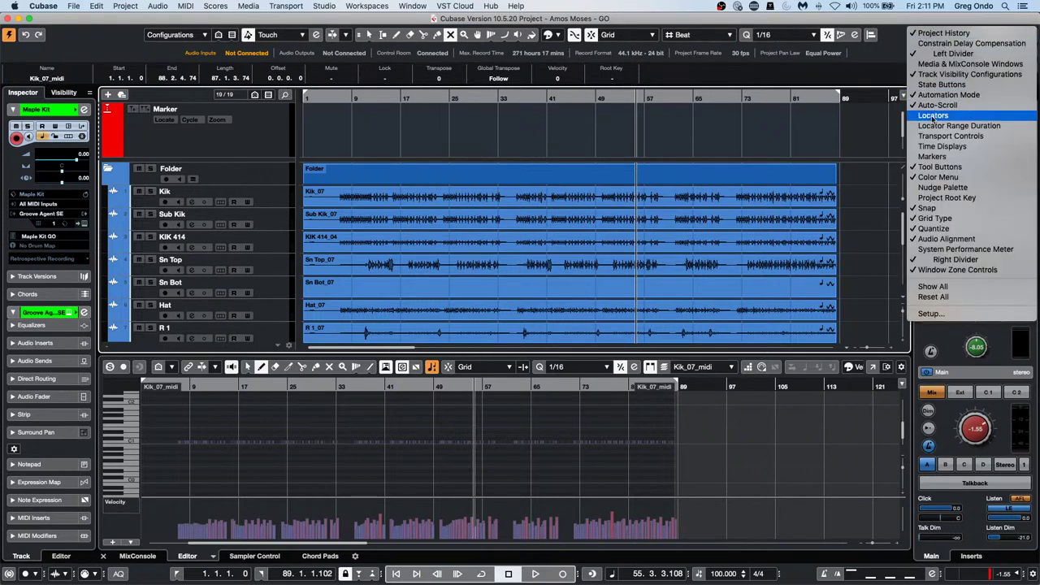
click(1004, 86)
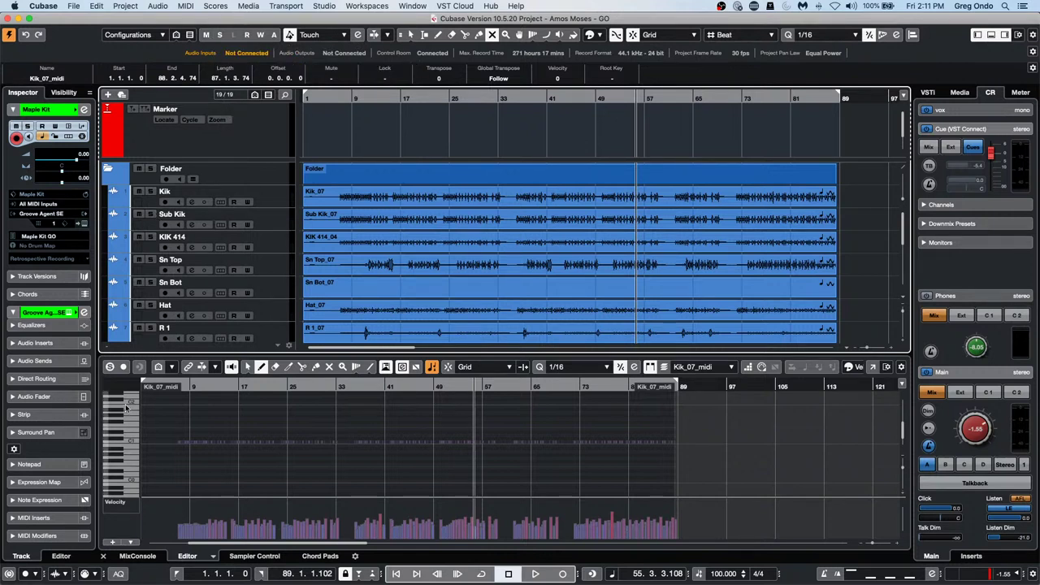
- Show the MixConsole in the lower zone and view its snapshot options and the project toolbar's list of elements
click(133, 556)
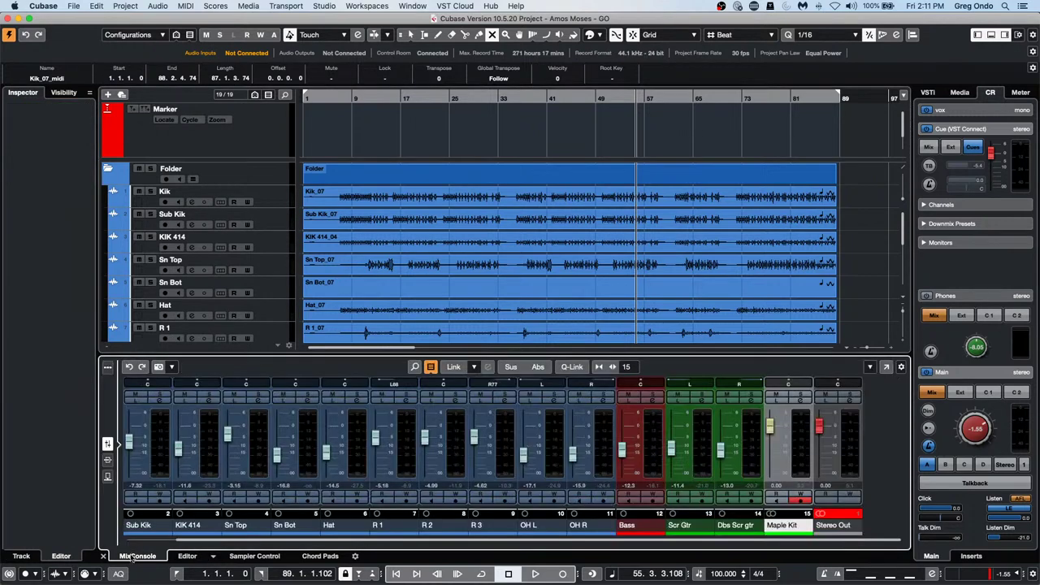
click(171, 367)
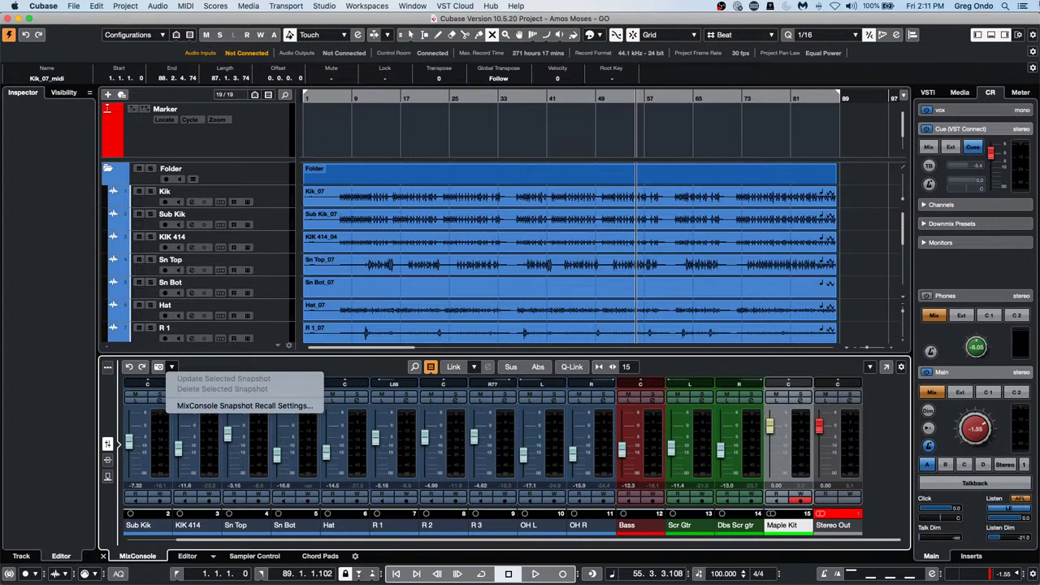
click(1033, 34)
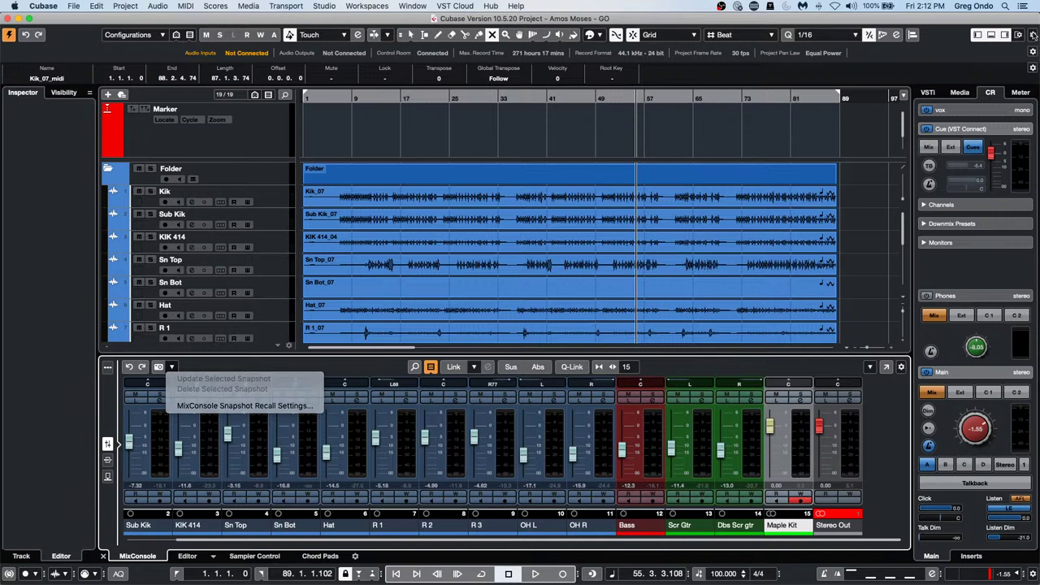
click(1033, 34)
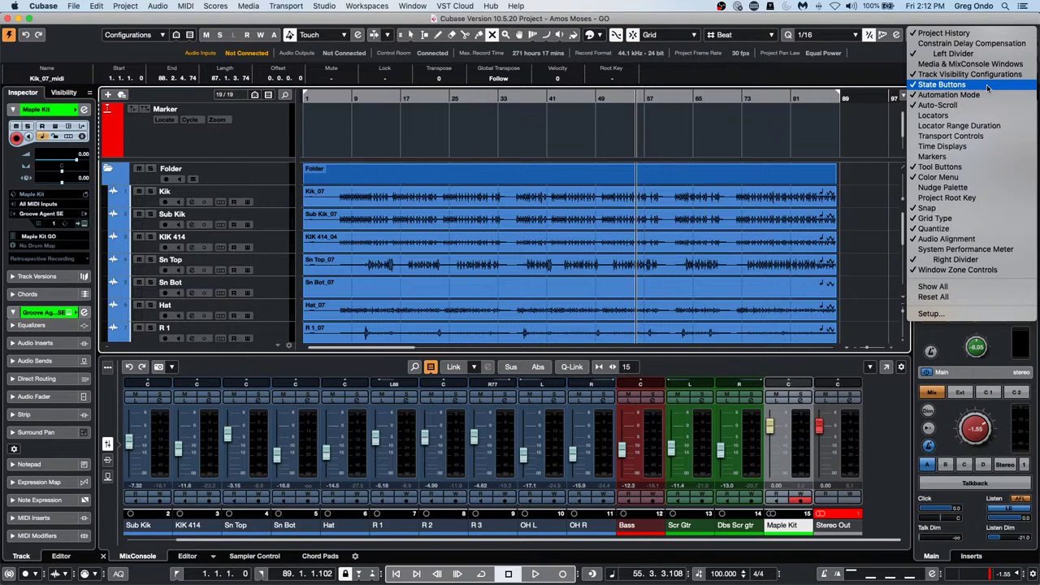
click(457, 106)
- Render the Kik_07_midi part on the Maple Kit track in place as one event with Channel Settings, muting the source events
click(455, 104)
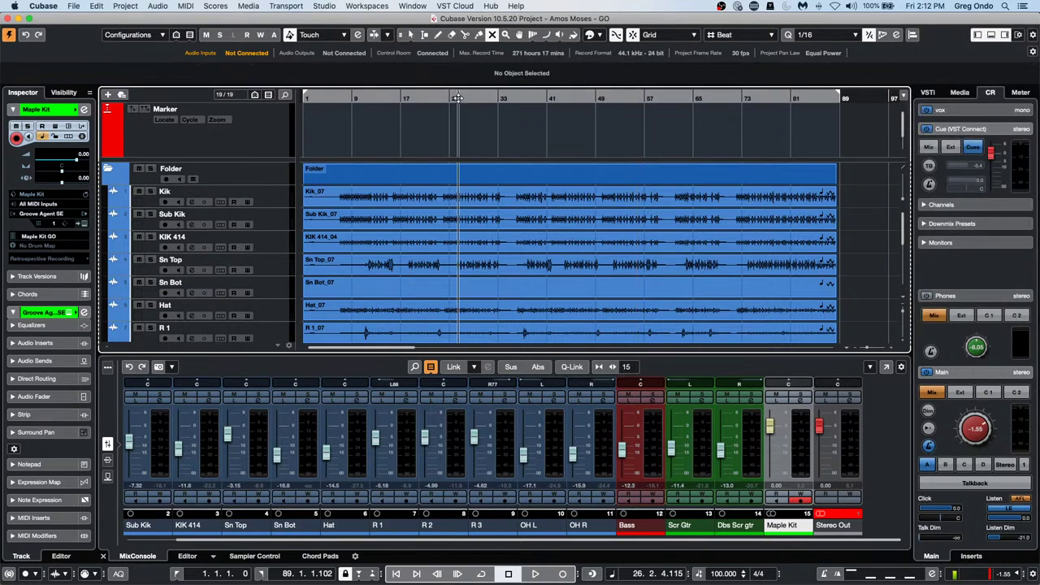
key(g)
key(g)
key(g)
key(g)
scroll(373, 210, down, 5)
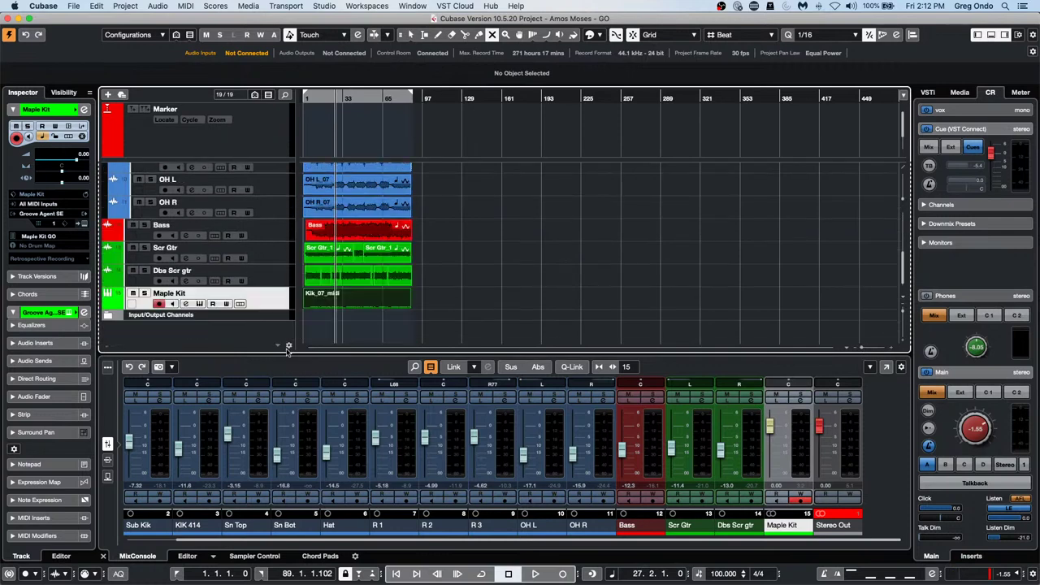
click(362, 299)
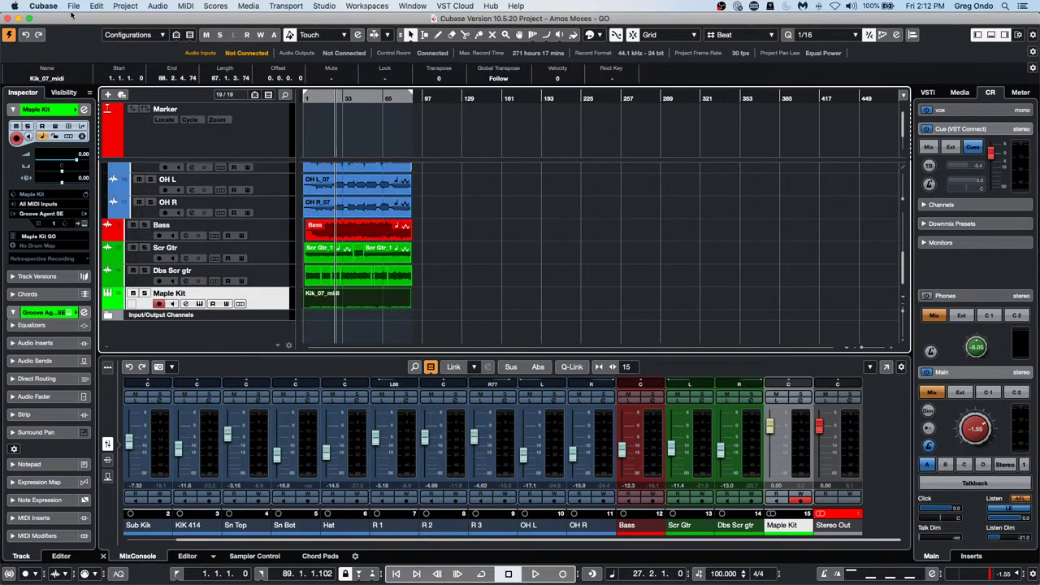
click(96, 6)
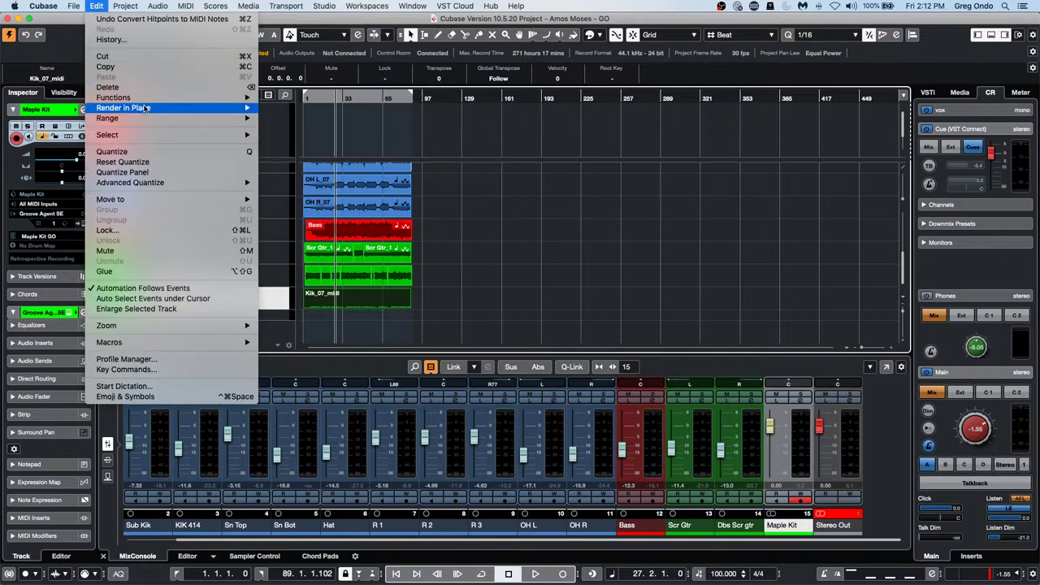
mouse_move(146, 109)
click(297, 117)
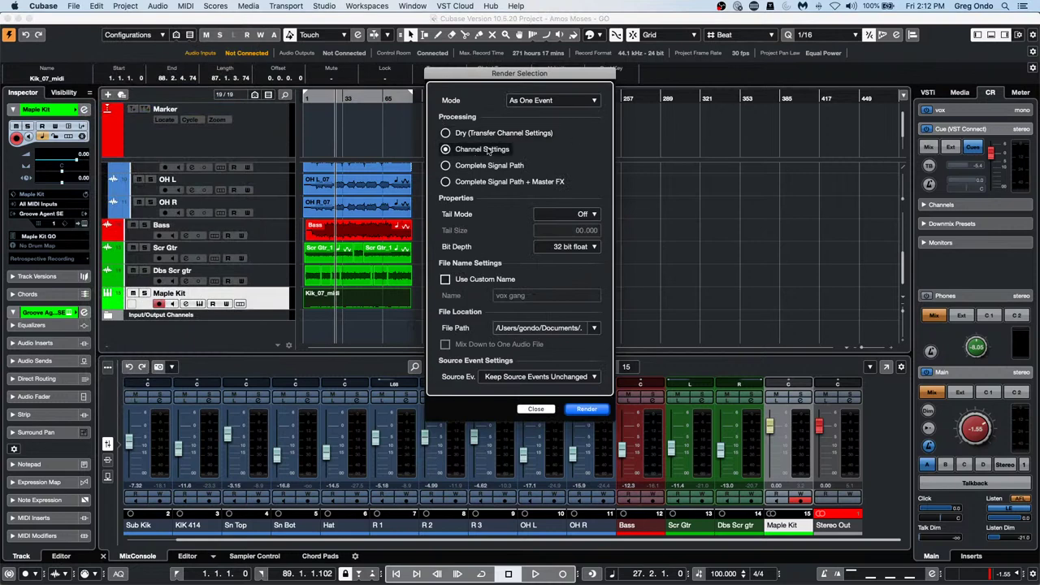
click(586, 377)
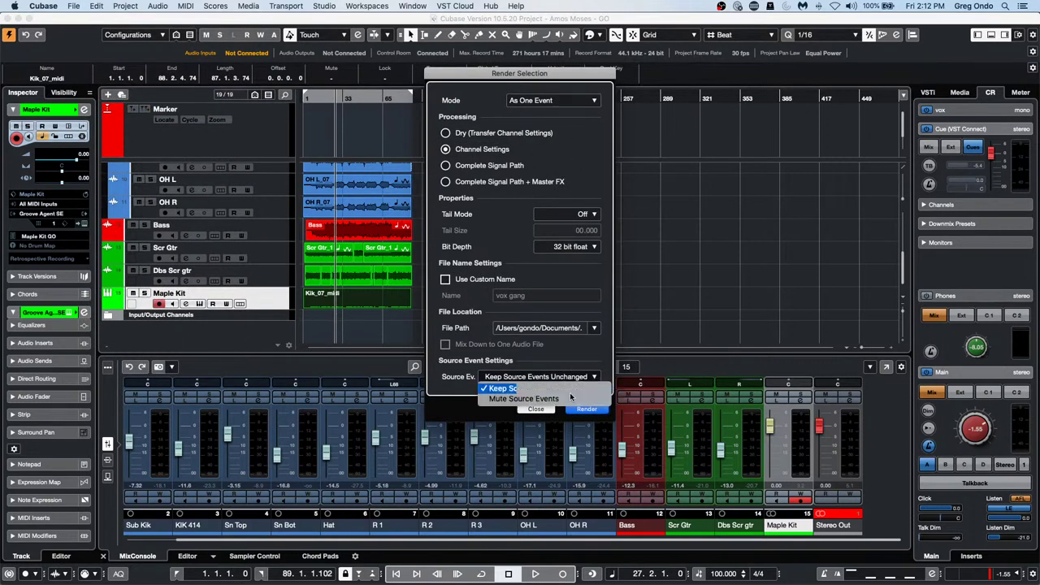
click(572, 399)
click(586, 410)
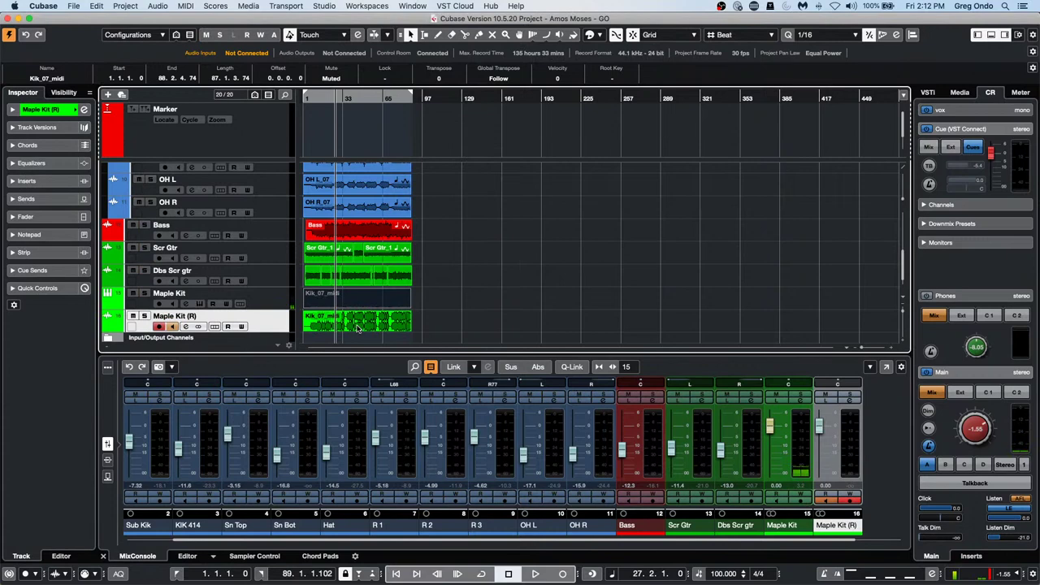
- Audition the rendered event on the Maple Kit (R) track with the Play tool and return to the selection tool
click(331, 98)
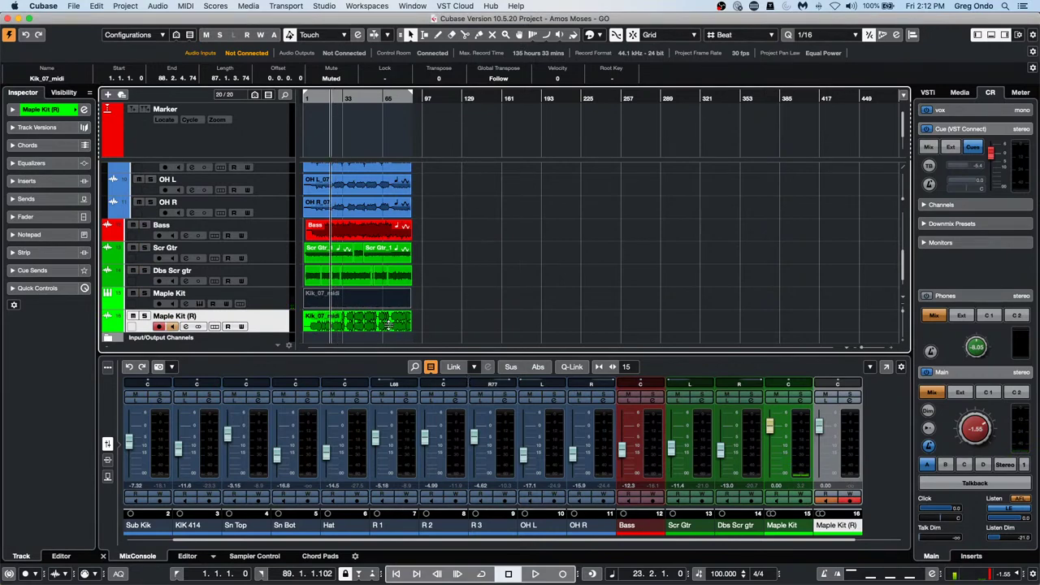
key(9)
click(372, 323)
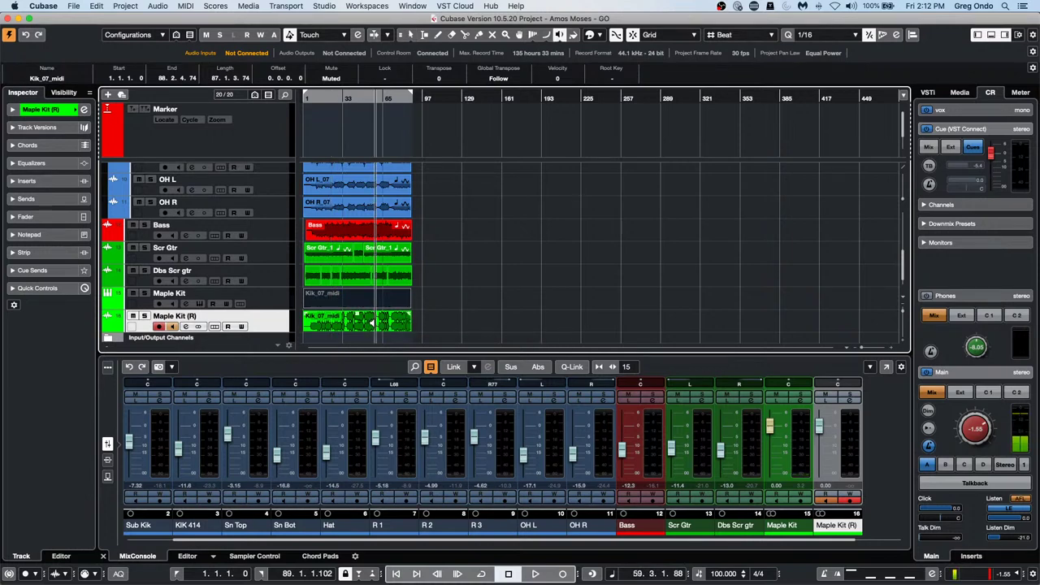
key(1)
click(462, 305)
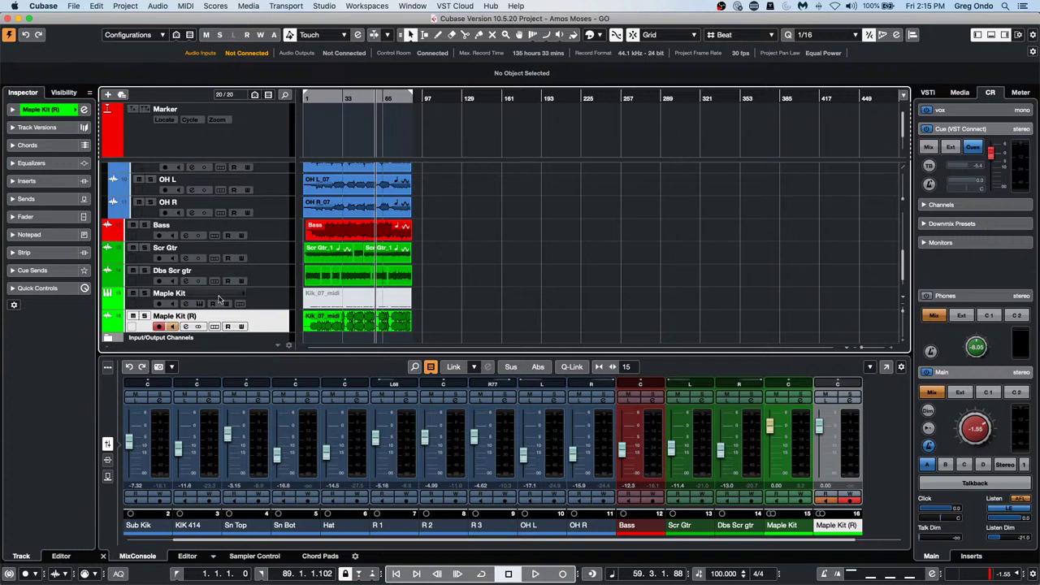
- Add one MIDI track below the Maple Kit track, leaving its name blank
click(259, 307)
right_click(260, 291)
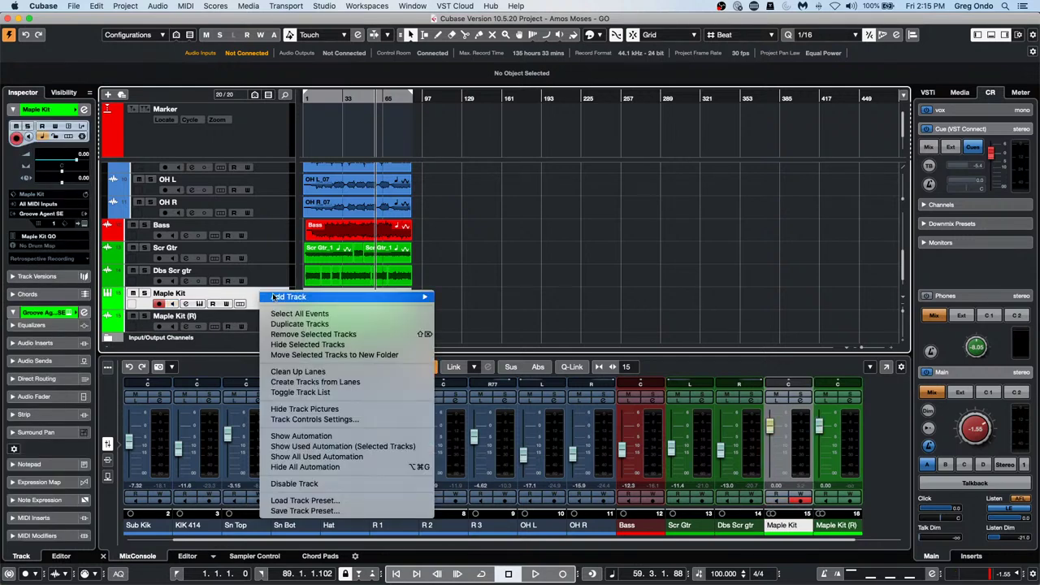
mouse_move(276, 298)
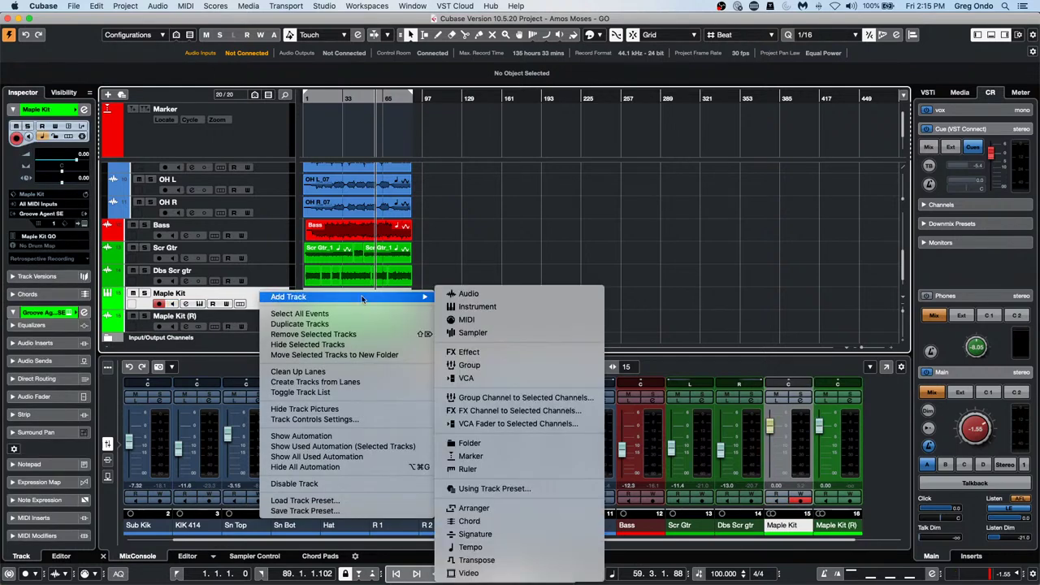
click(516, 319)
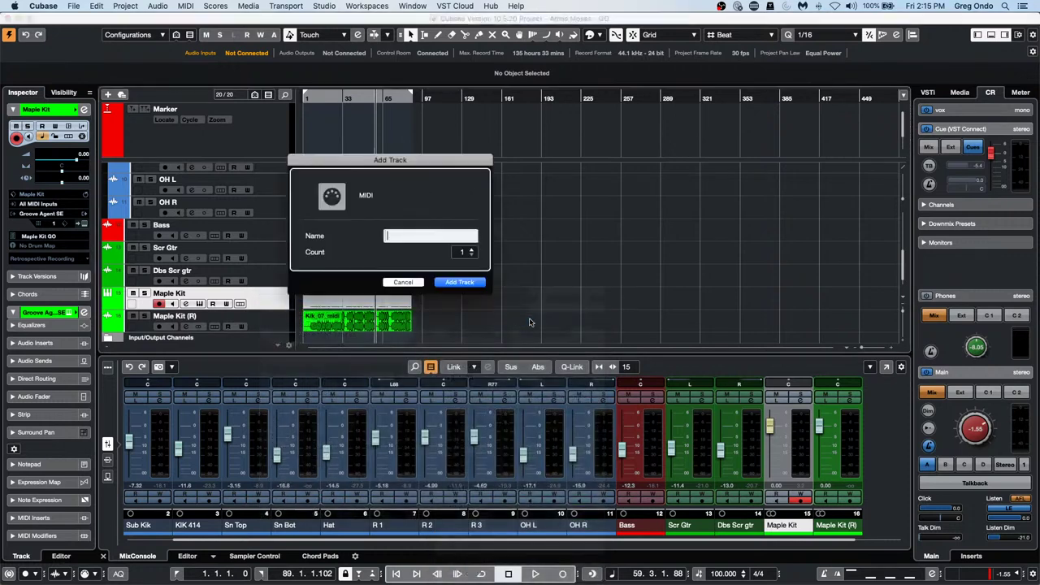
click(465, 283)
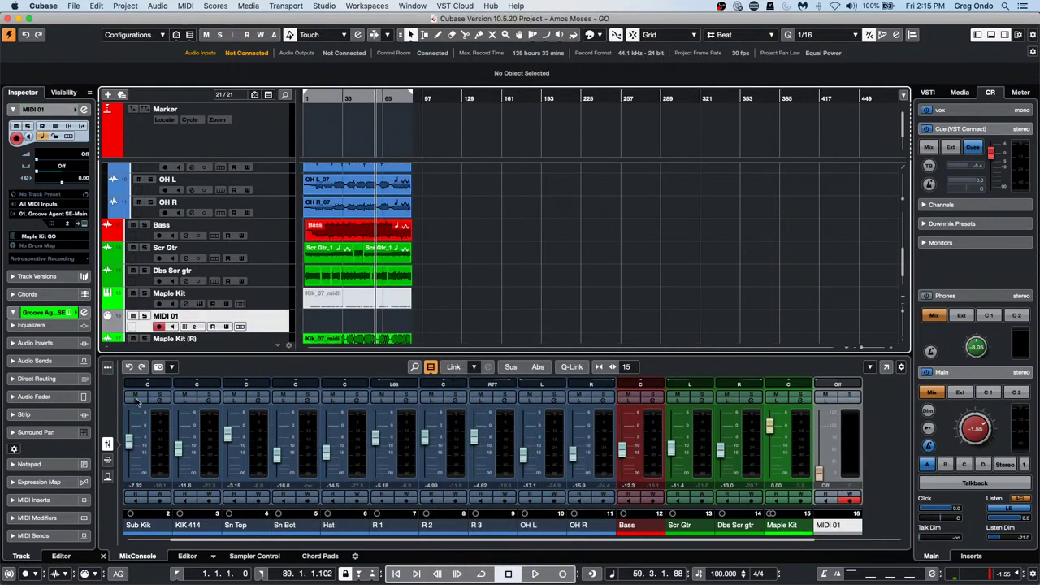
- Load the MIDI Control effect into the first MIDI insert slot of the MIDI 01 track
scroll(86, 422, down, 3)
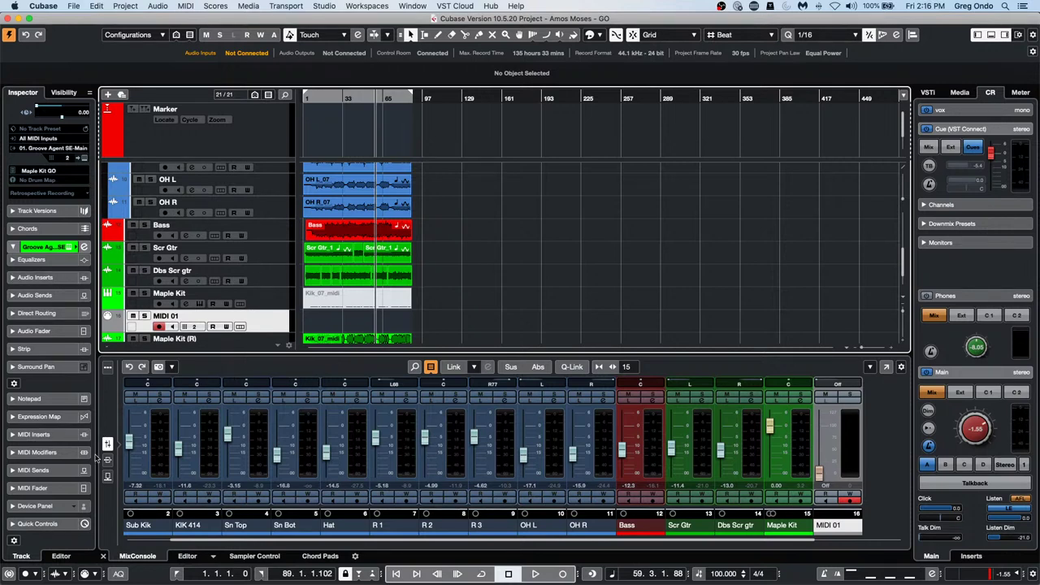
click(57, 437)
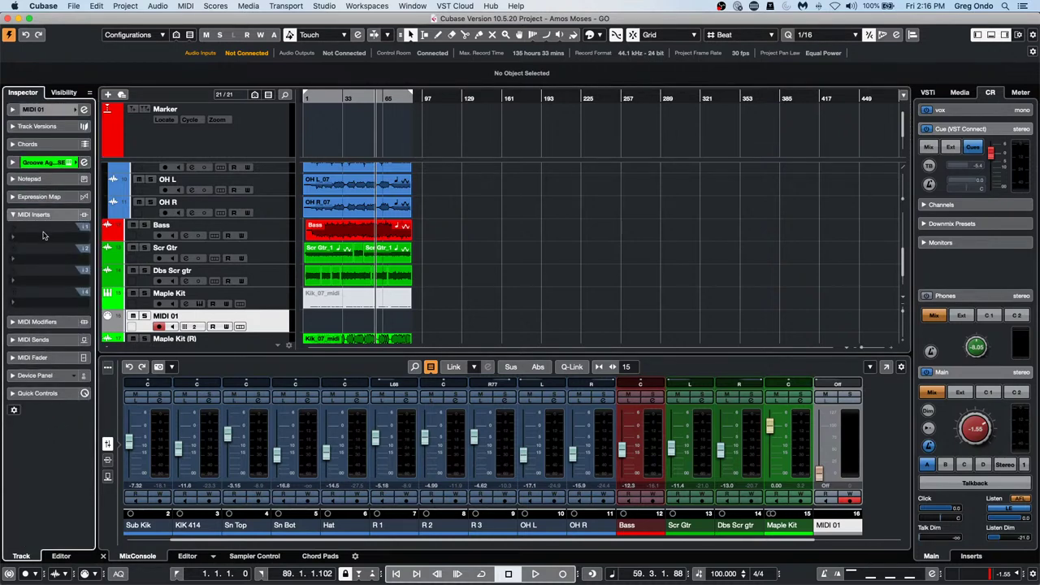
click(50, 238)
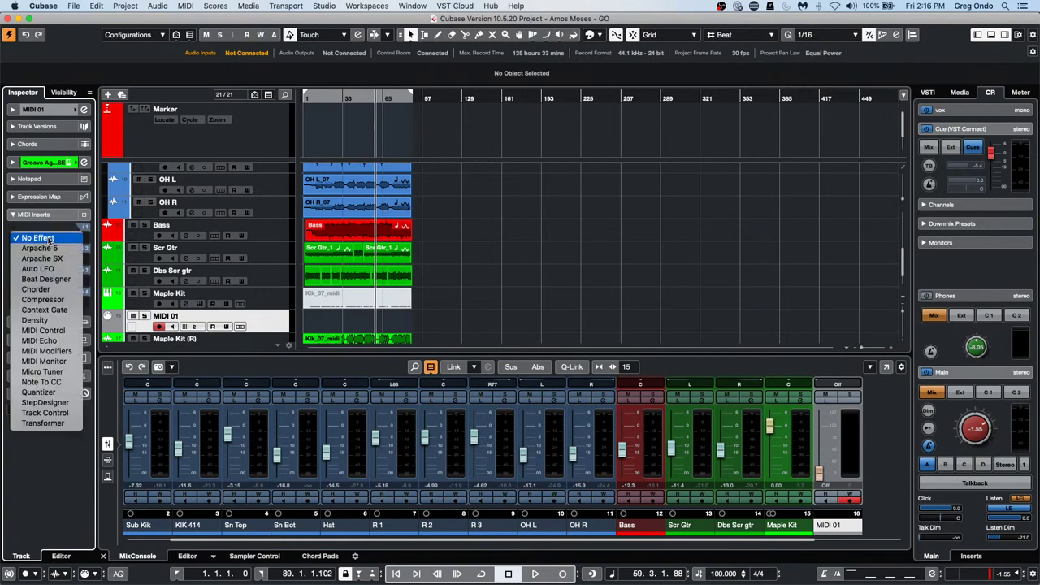
click(57, 340)
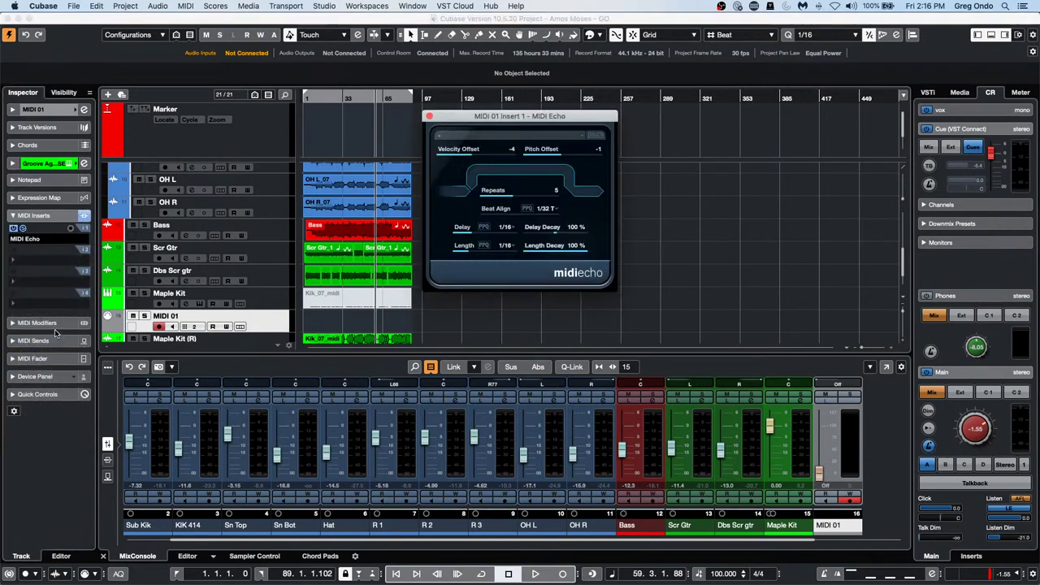
click(49, 238)
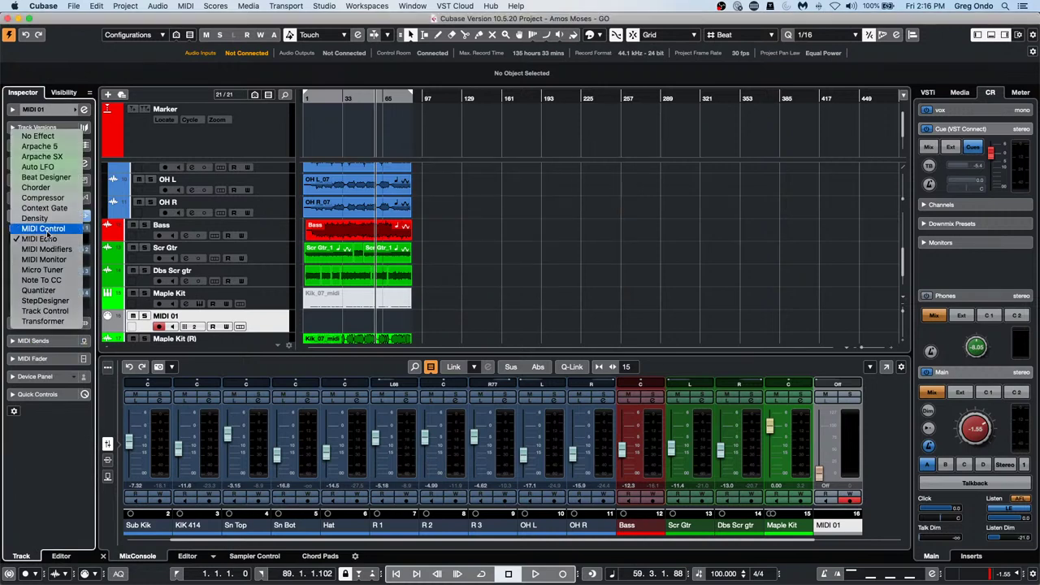
click(46, 231)
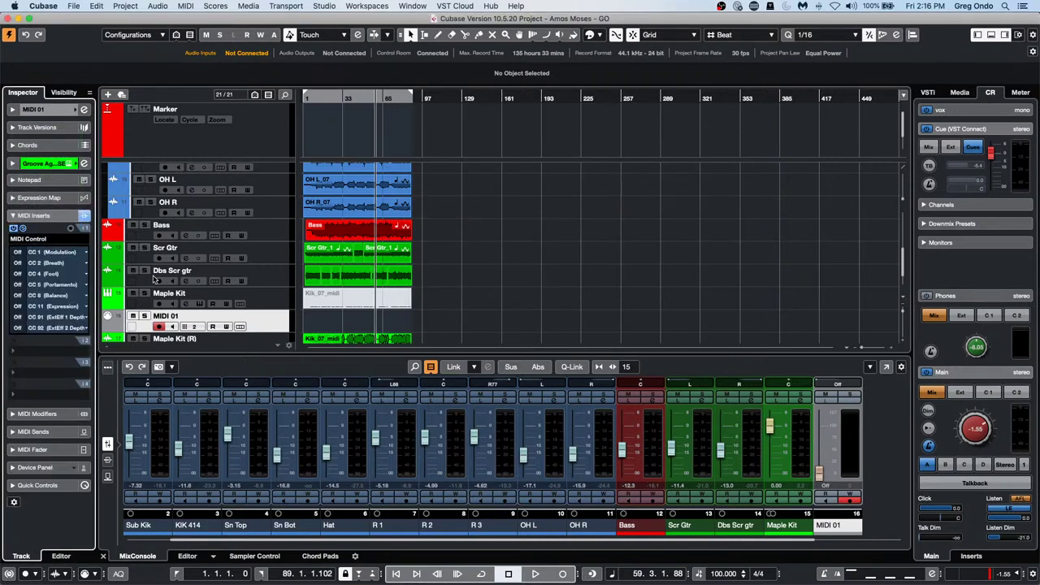
- Set CC 1 (Modulation) to 100 in MIDI Control and assign the second controller slot to CC 1 (Modulation)
click(18, 252)
text(100)
key(Return)
click(60, 263)
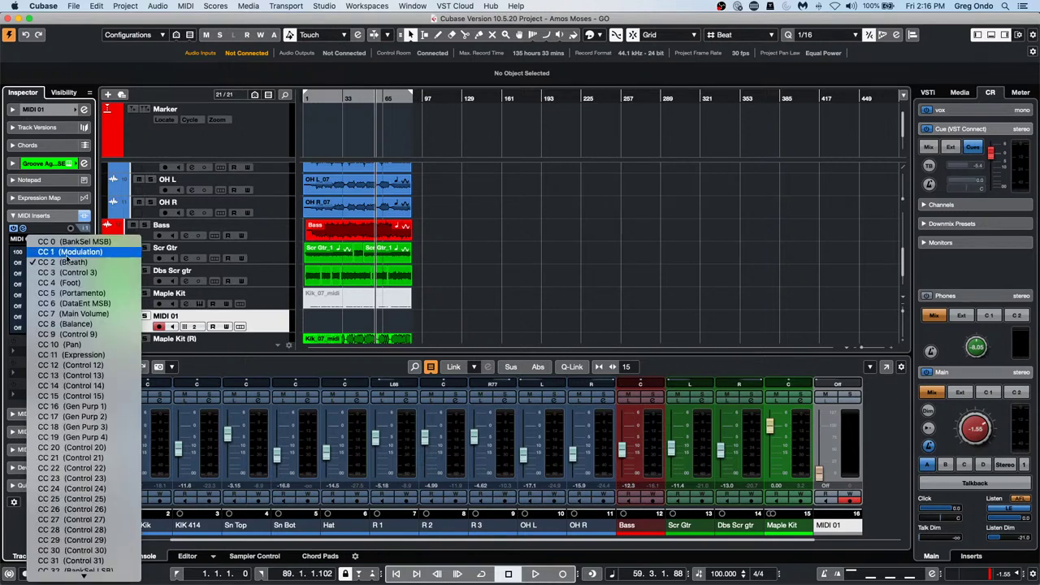
click(69, 253)
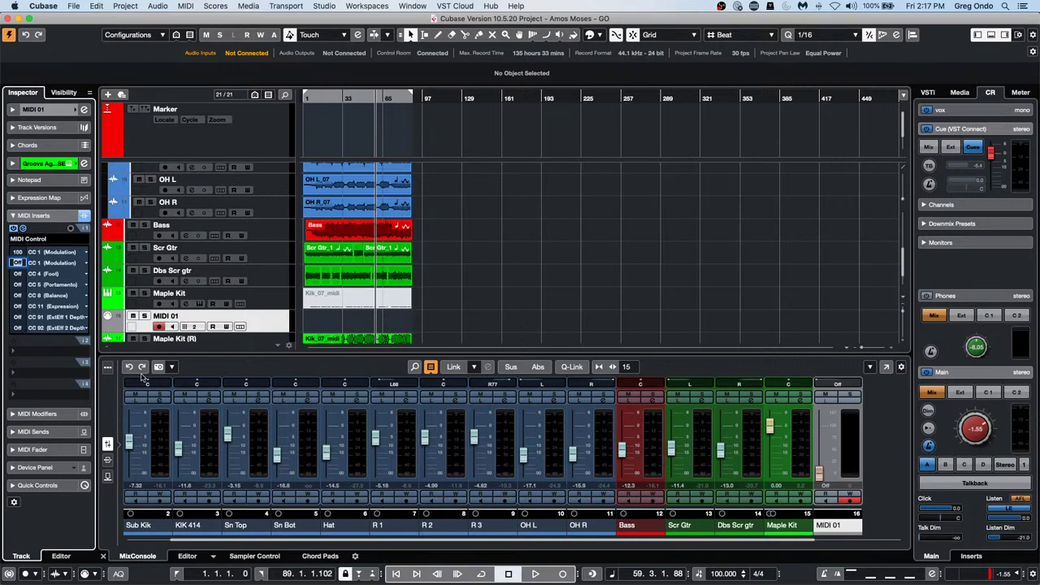
- Draw an empty MIDI part on the MIDI 01 track from about bar 9 to bar 110
right_click(355, 324)
click(381, 322)
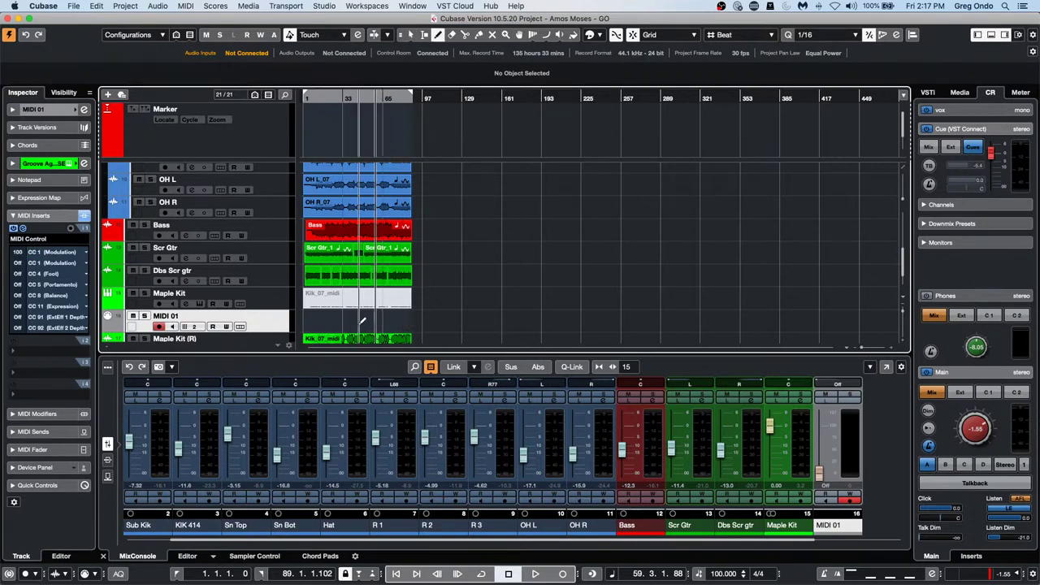
drag(313, 320, 437, 320)
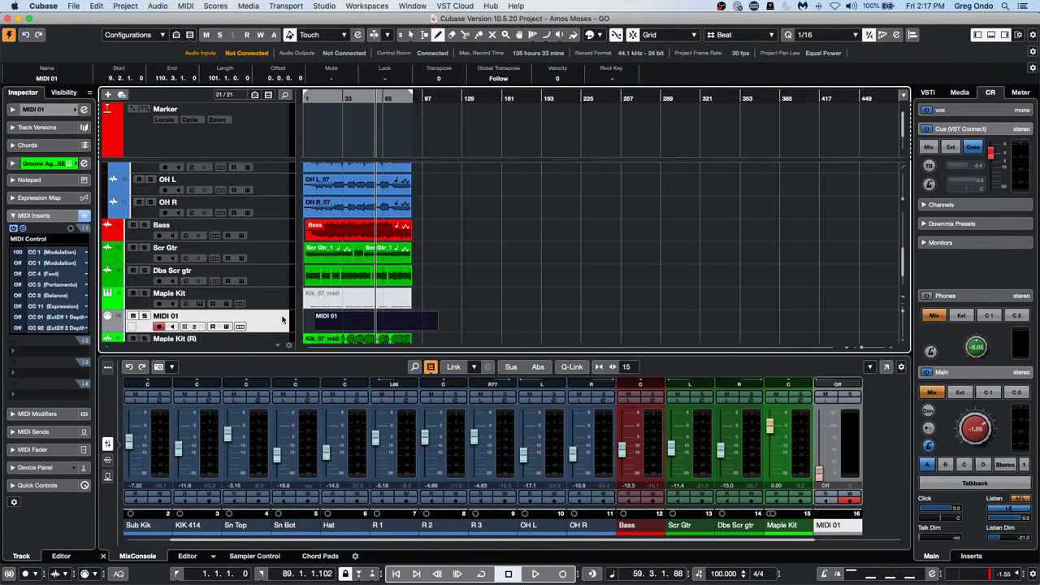
- Open the MIDI 01 part in the Key Editor and draw scattered notes around C3 between about bars 50 and 79
right_click(387, 325)
click(387, 329)
double_click(386, 329)
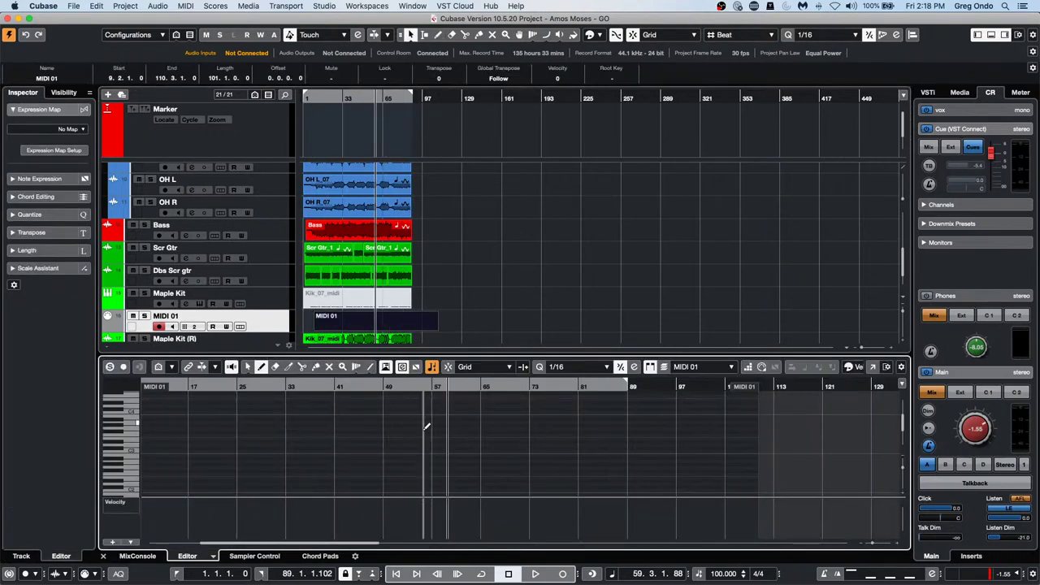
click(393, 438)
click(406, 444)
click(418, 433)
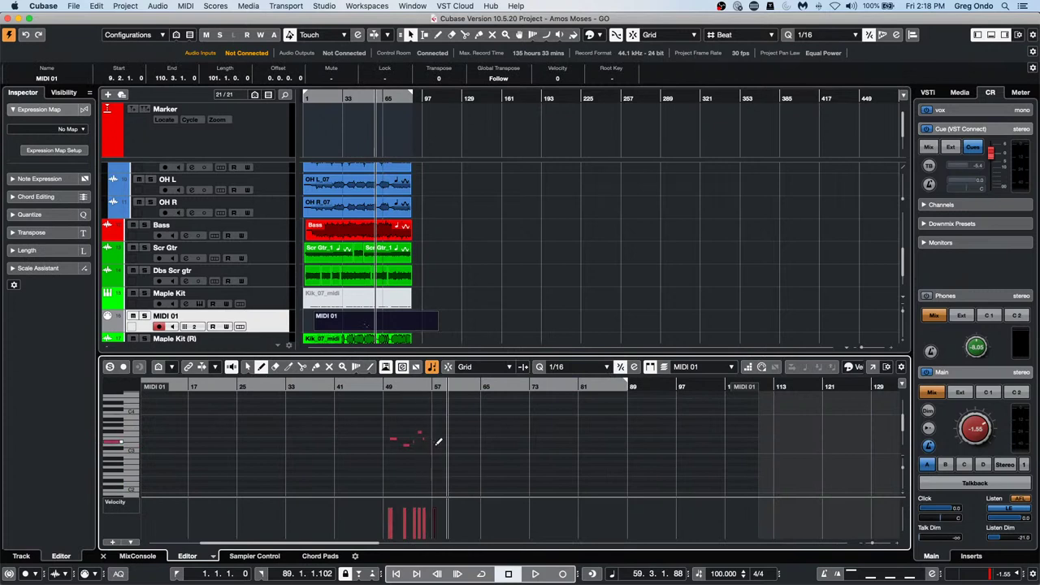
click(441, 444)
click(453, 433)
mouse_move(455, 444)
mouse_down()
mouse_move(511, 434)
mouse_move(515, 449)
mouse_move(542, 437)
mouse_up()
click(508, 432)
click(511, 445)
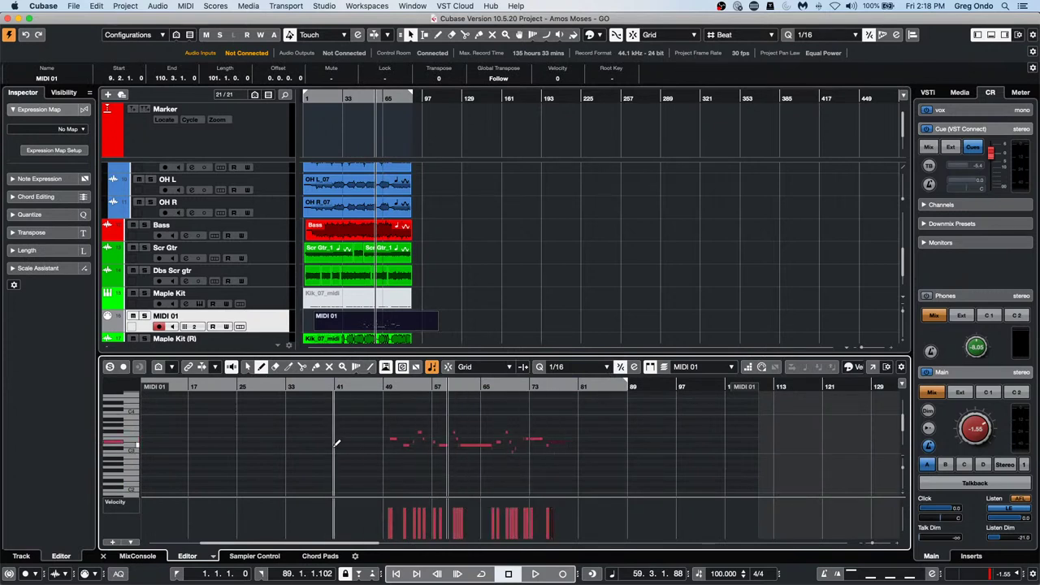
- Draw more scattered notes around C3 from about bar 41 to 56, plus a D4 note at bar 67
drag(335, 444, 351, 444)
click(358, 445)
click(367, 449)
click(379, 429)
click(413, 468)
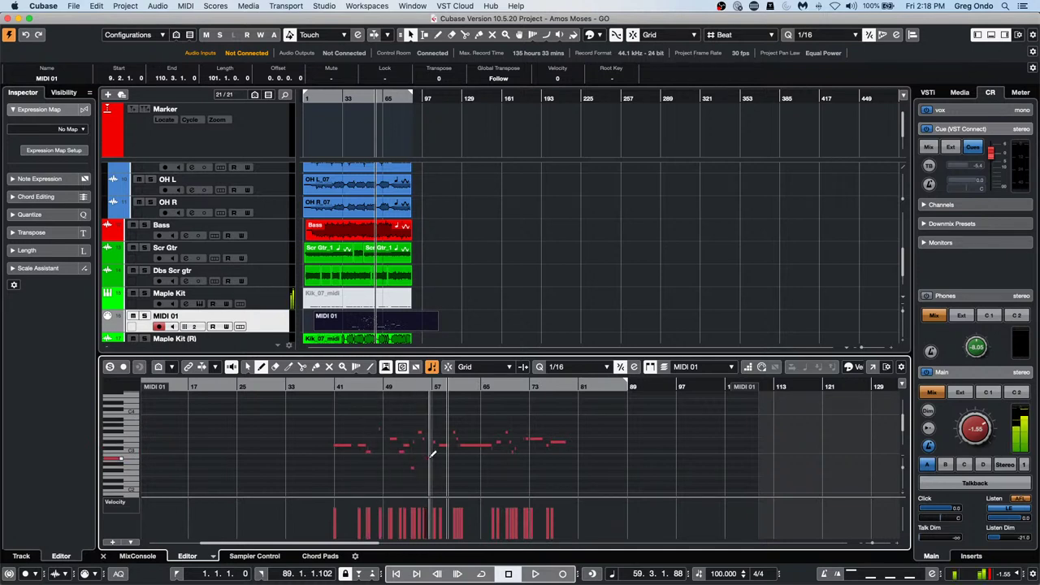
click(497, 406)
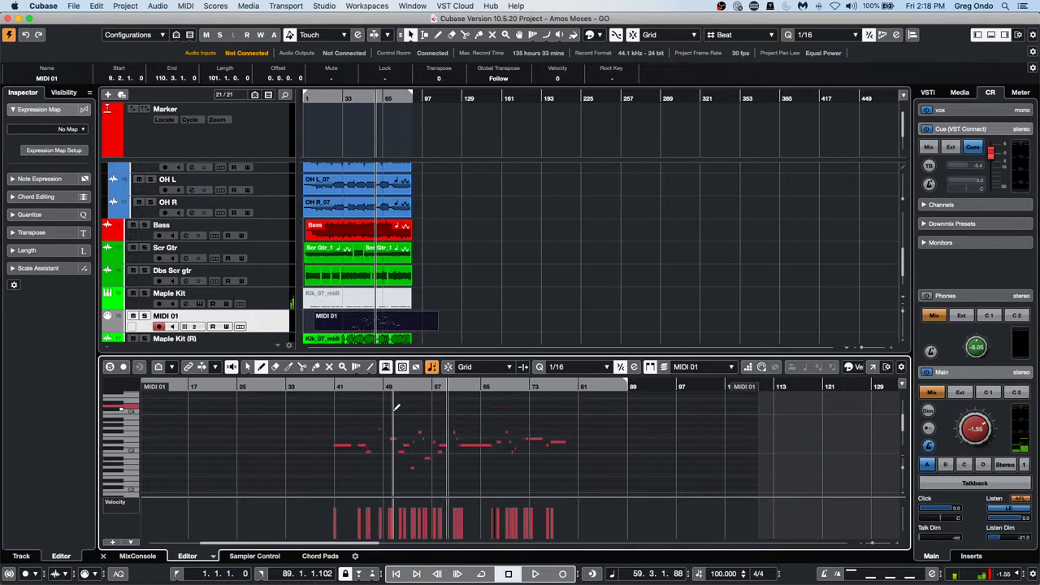
key(1)
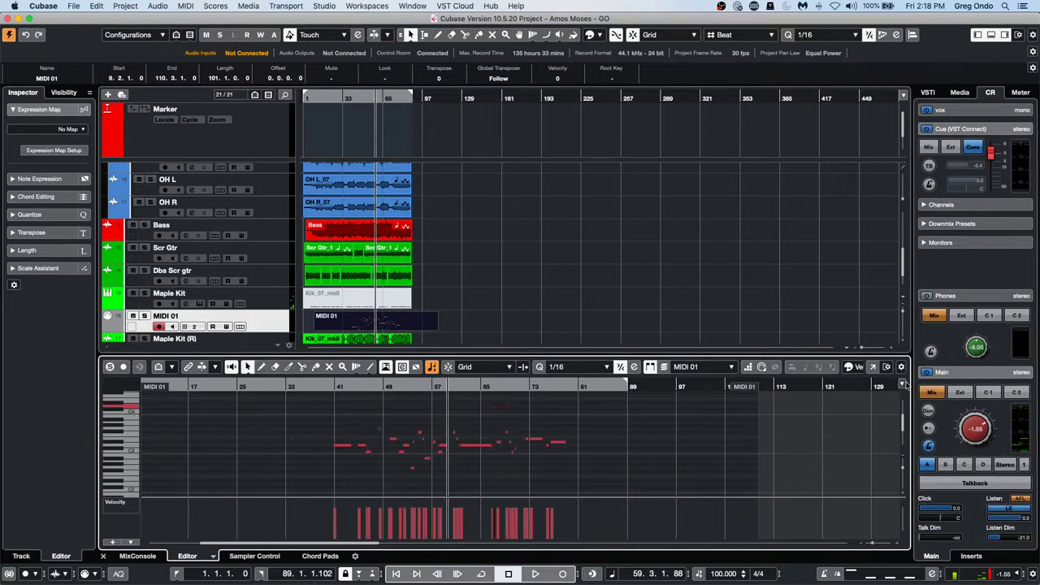
- Open the Key Editor in its own window, select all notes and transpose them through the info line's pitch value to B2
click(875, 367)
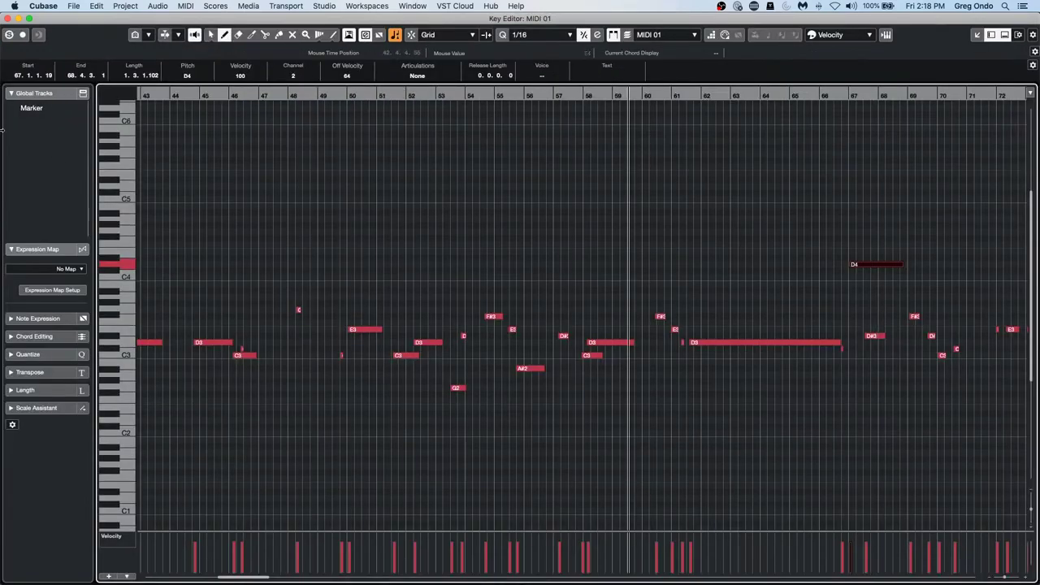
key(super+a)
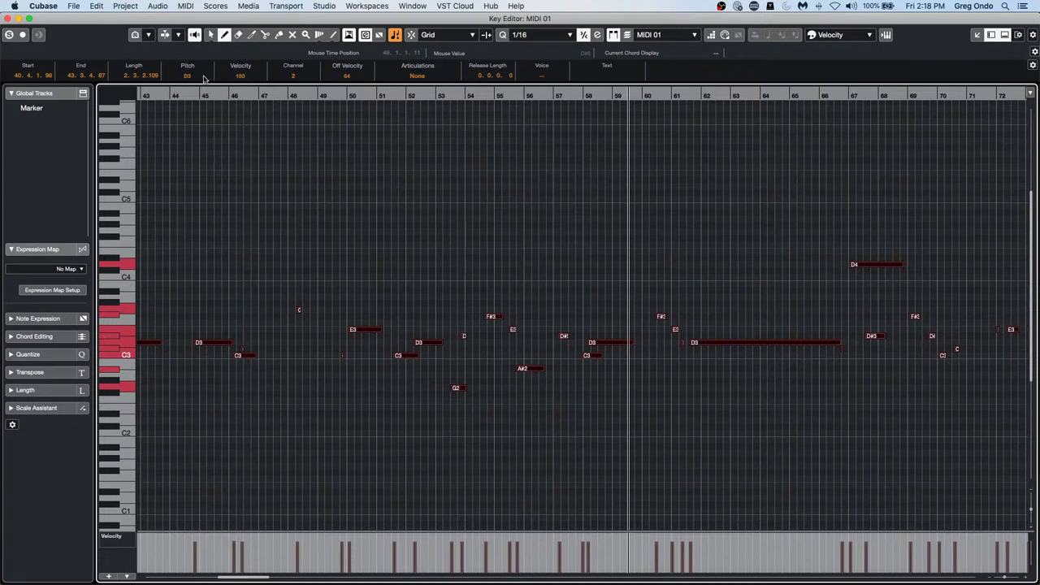
scroll(204, 78, down, 3)
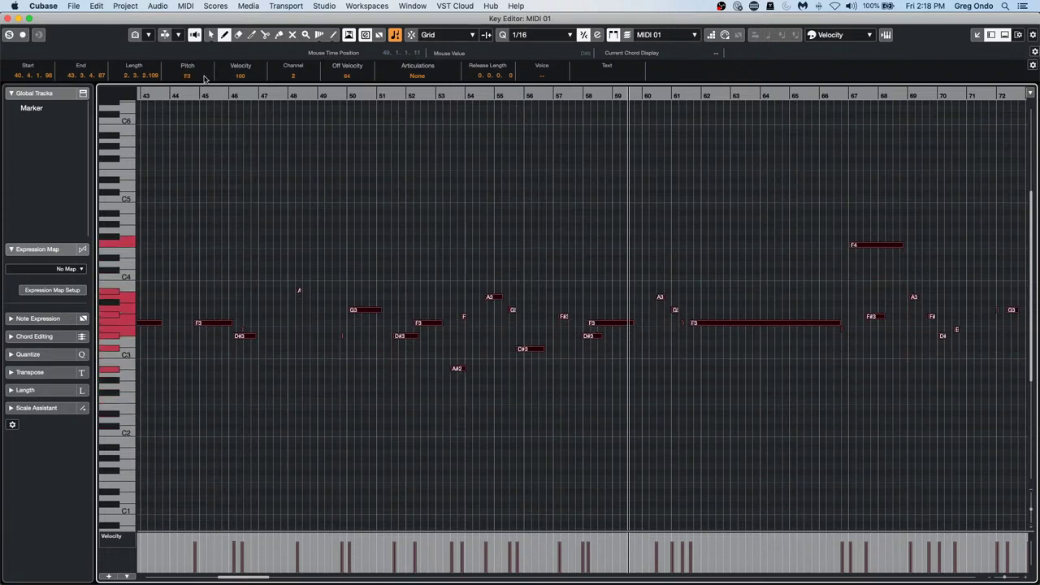
scroll(204, 78, up, 4)
scroll(204, 78, down, 6)
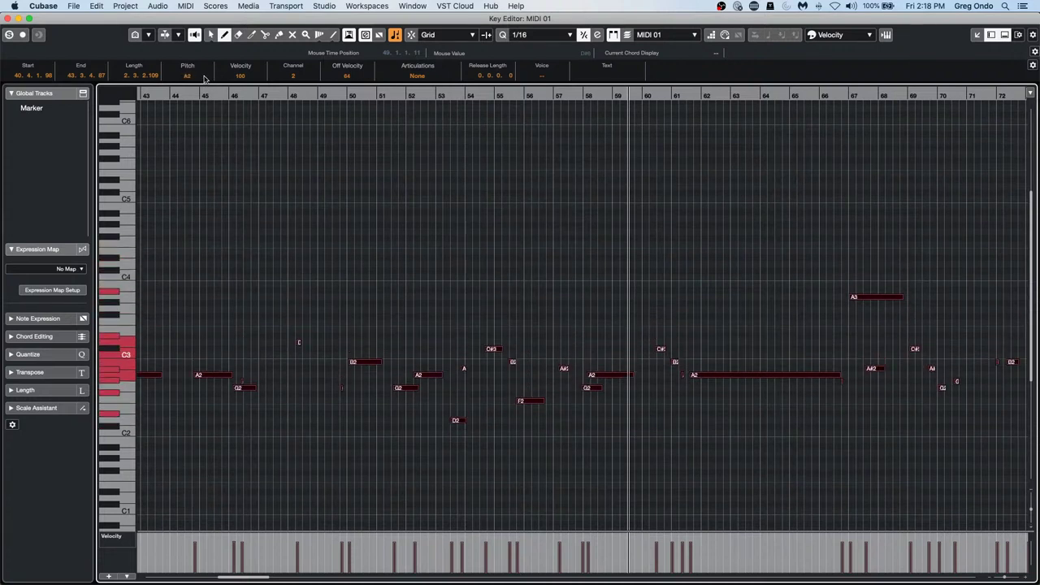
scroll(204, 78, up, 1)
scroll(204, 78, up, 4)
scroll(204, 78, down, 3)
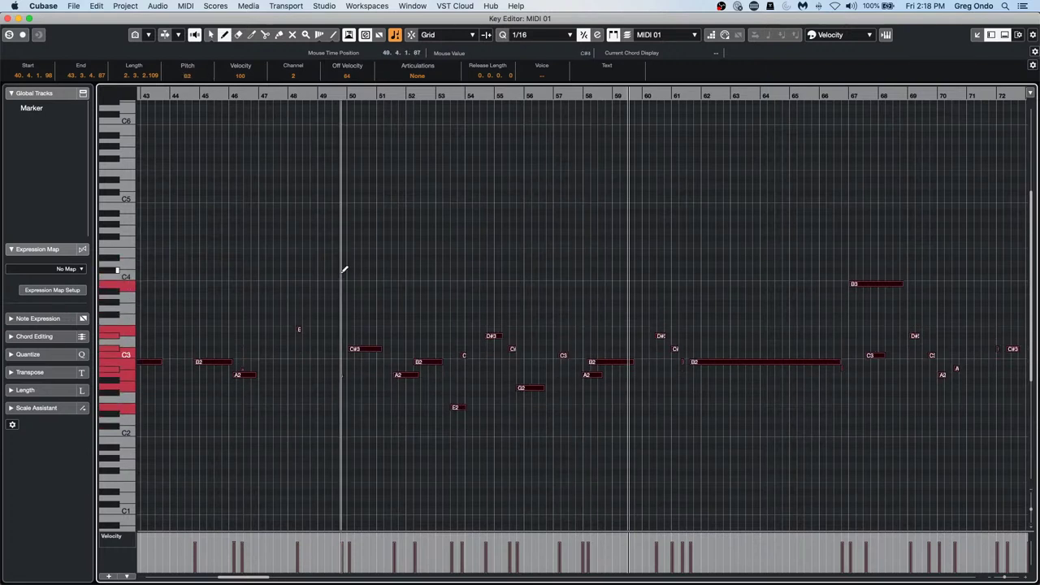
- Switch to object selection and transpose all selected notes up and down in semitone steps, ending at an info line pitch of E4
right_click(500, 280)
click(500, 281)
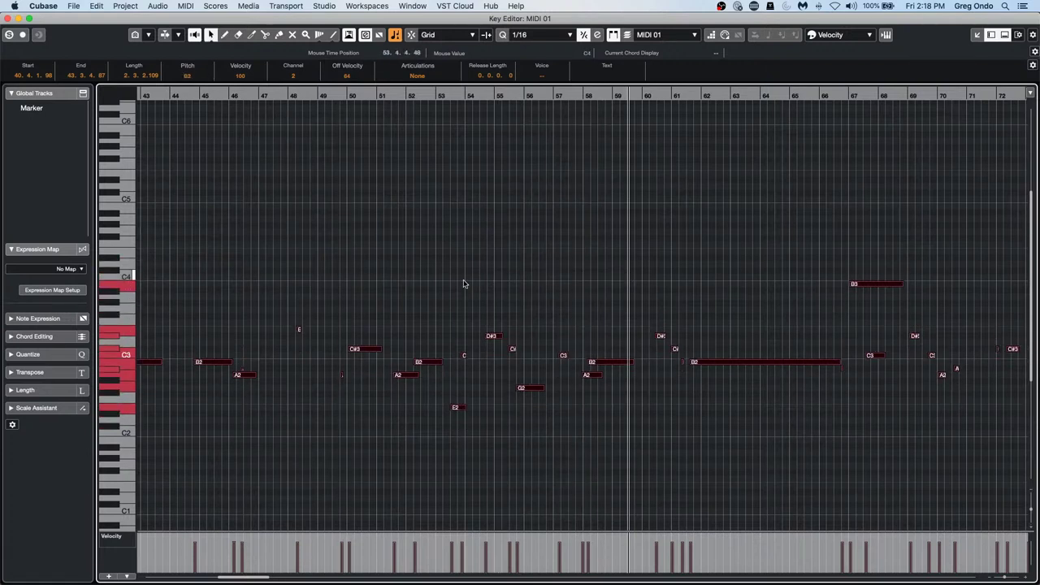
key(Up)
key(Up)
key(Up)
key(Up)
key(Up)
key(Up)
key(Up)
key(Up)
key(Up)
key(Up)
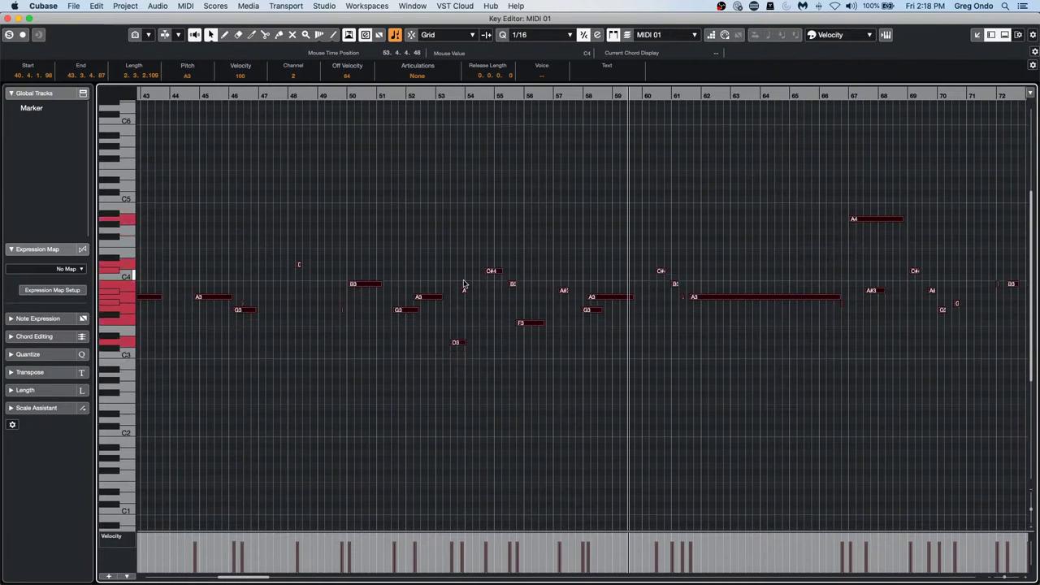
key(Down)
key(Down)
key(Down)
key(Down)
key(Down)
key(Down)
key(Down)
key(Down)
key(Down)
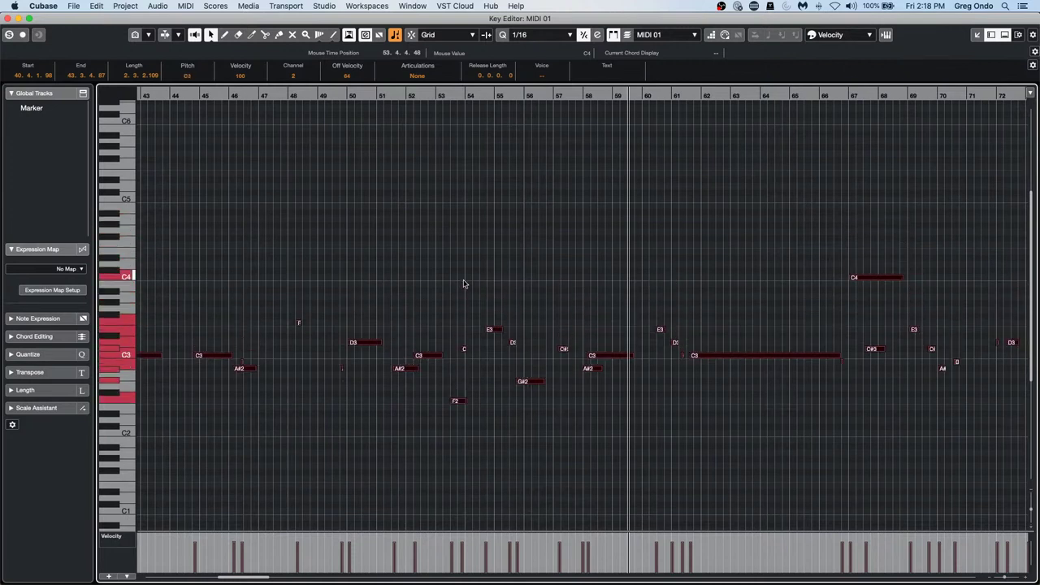
key(Up)
key(Up)
key(Up)
key(Up)
key(Up)
key(Up)
key(Up)
key(Up)
key(Up)
key(Up)
key(Up)
key(Up)
key(Up)
key(Up)
key(Up)
key(Up)
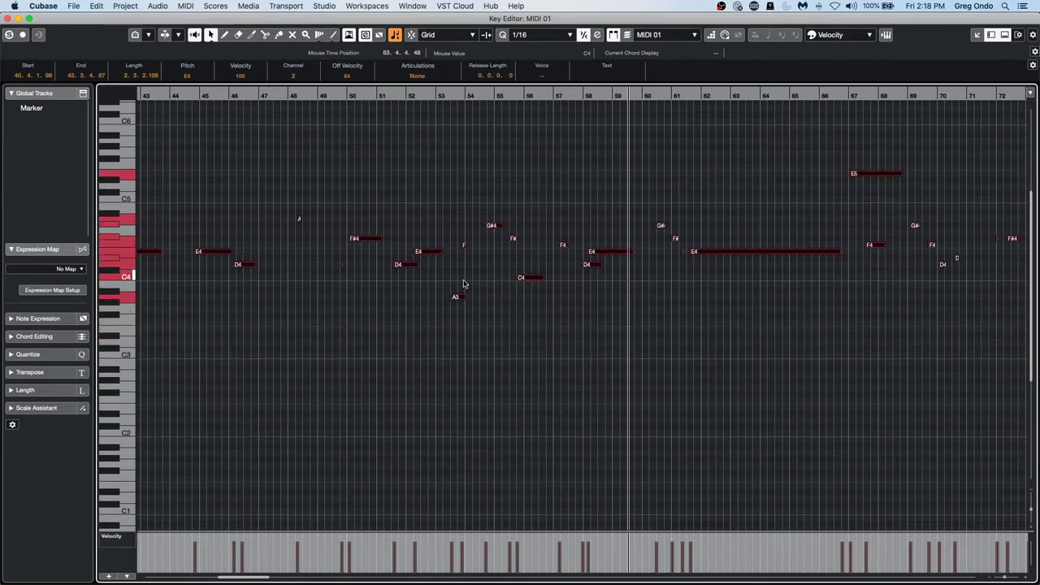
- Shift the selected notes down by two octaves and back up again
key(shift+Down)
key(shift+Down)
key(shift+Up)
key(shift+Up)
- Transpose the selected notes up 3 semitones with Transpose Setup
click(186, 7)
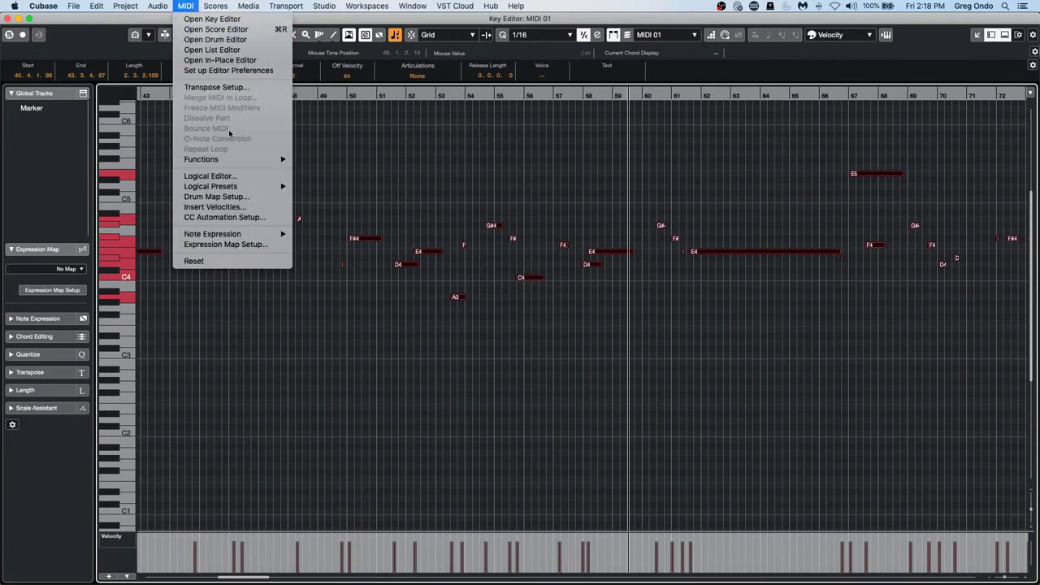
click(243, 88)
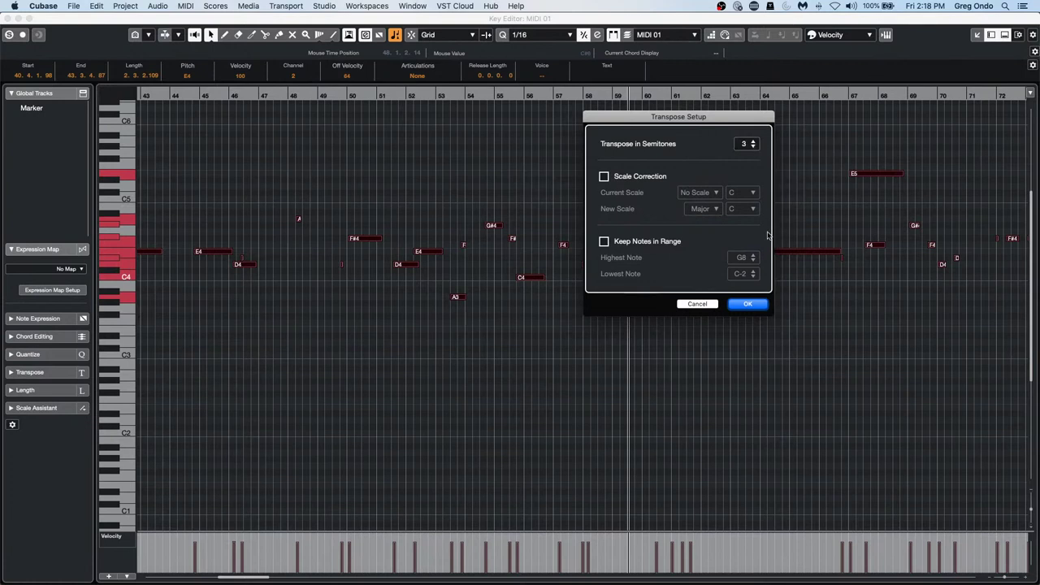
click(751, 305)
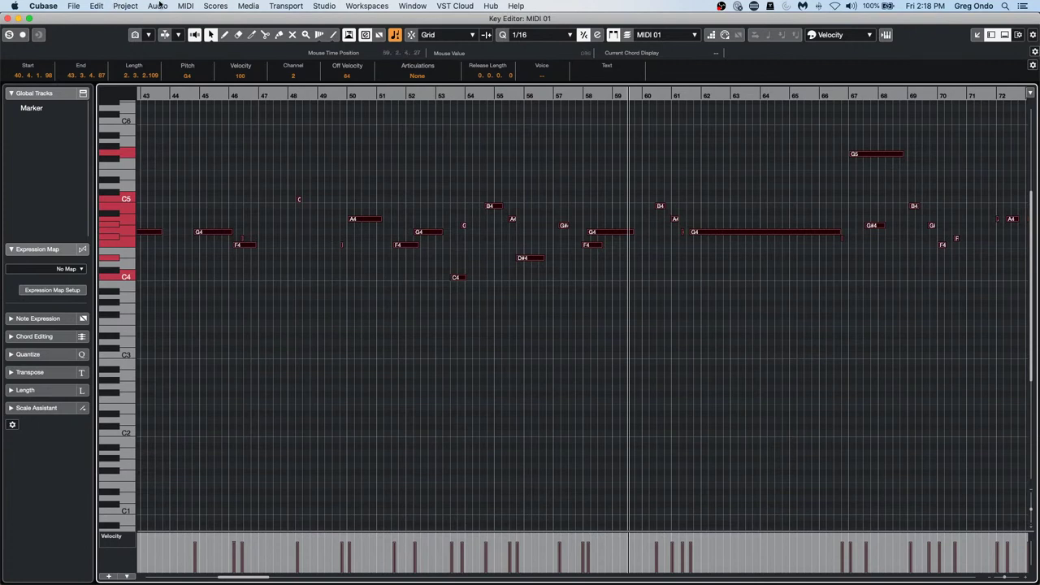
- Transpose the notes another 3 semitones with Keep Notes in Range and scale correction from C Major to C Phrygian
click(185, 6)
click(193, 87)
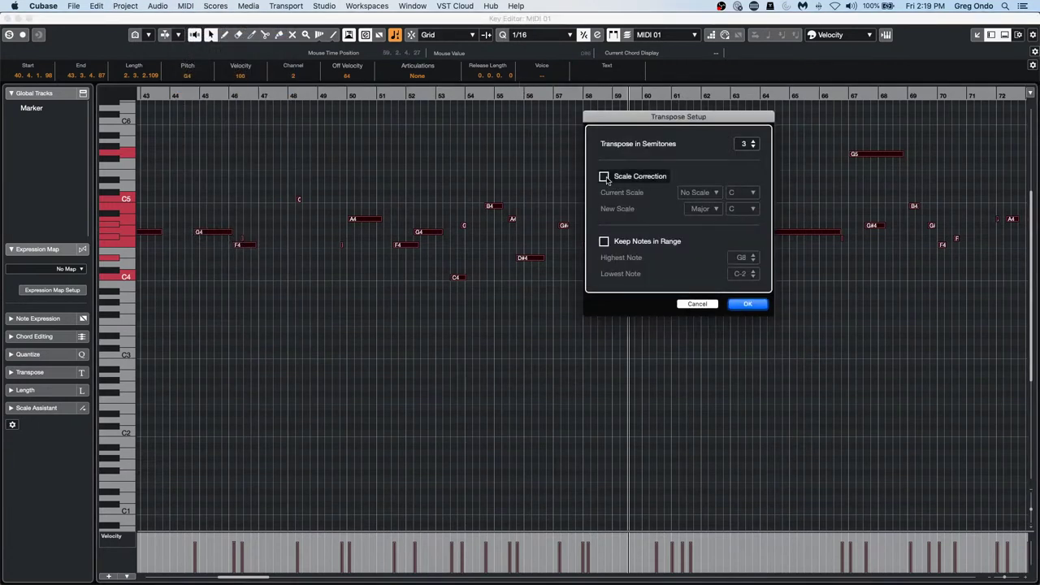
click(603, 241)
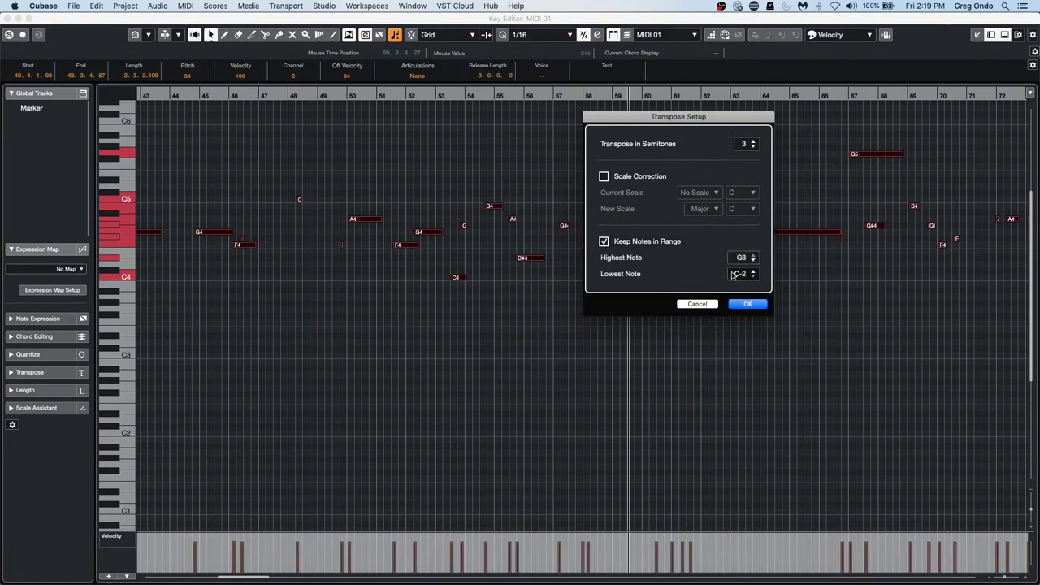
click(604, 176)
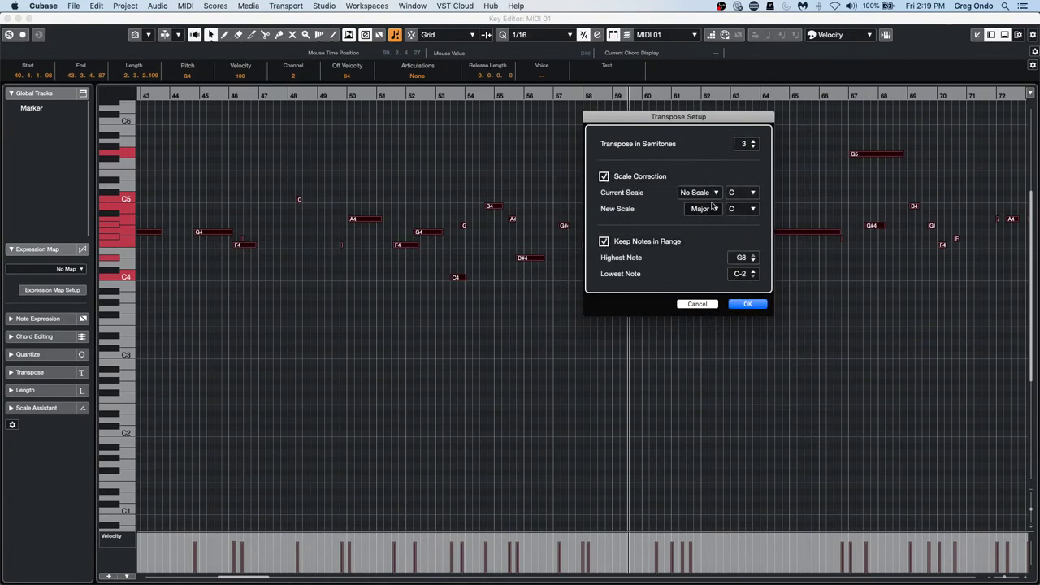
click(714, 194)
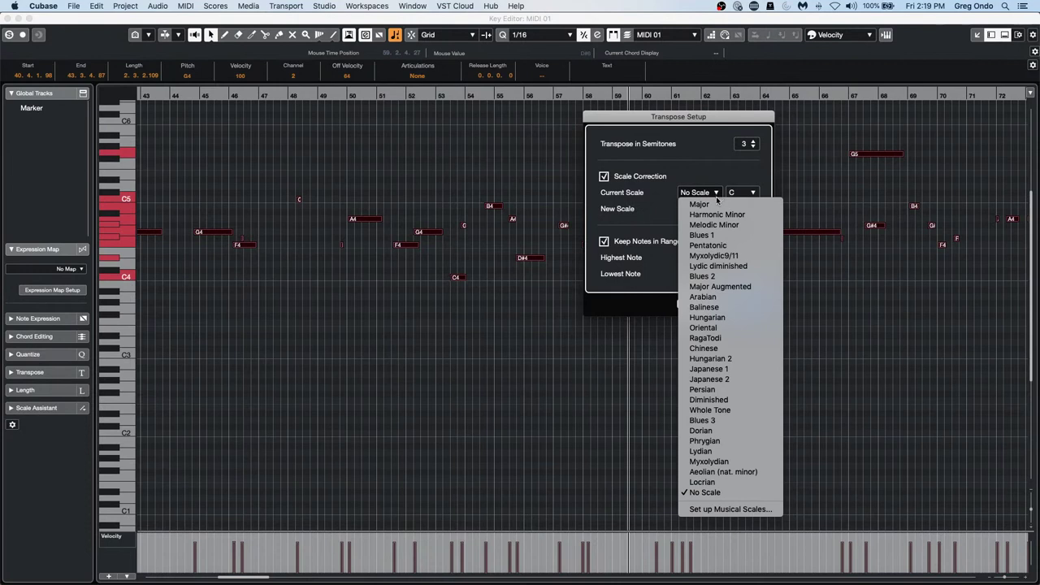
click(703, 204)
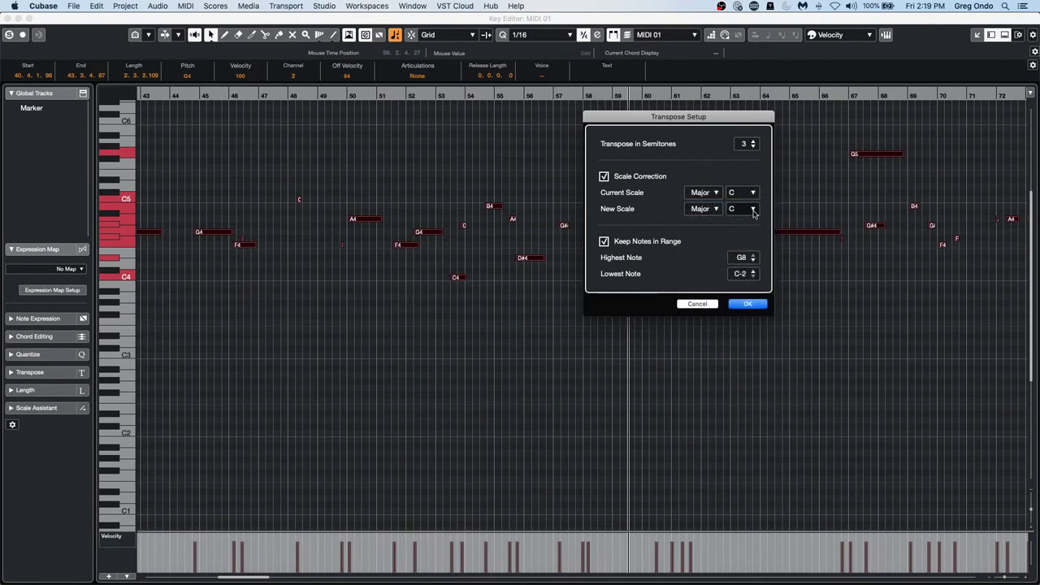
click(754, 209)
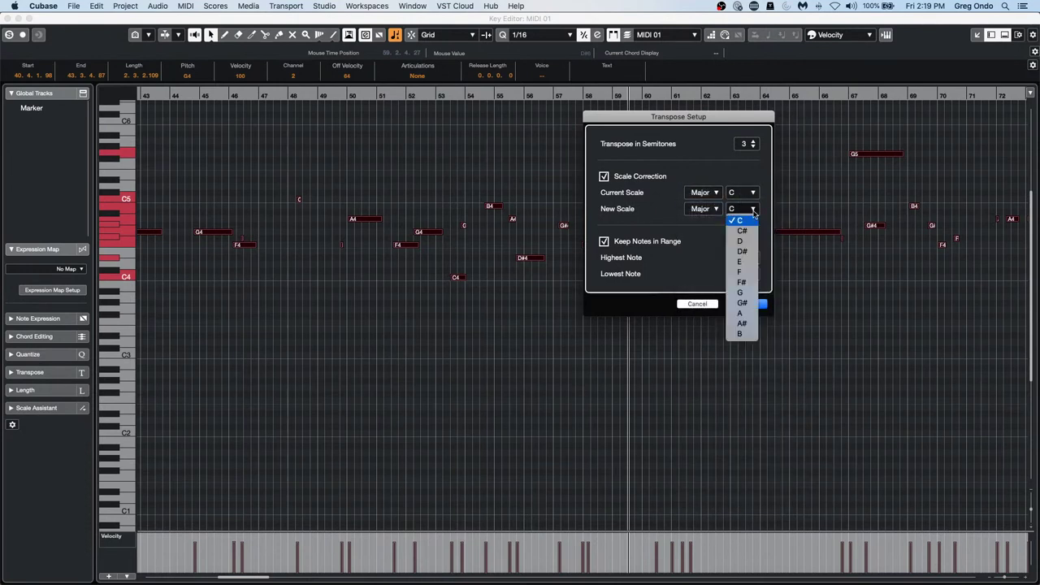
click(703, 210)
click(703, 210)
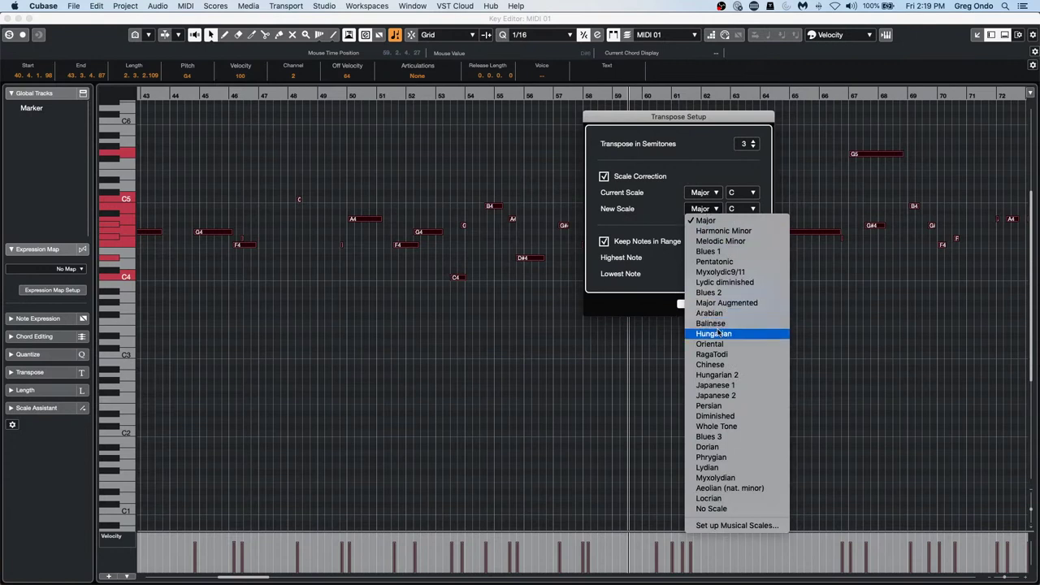
click(722, 457)
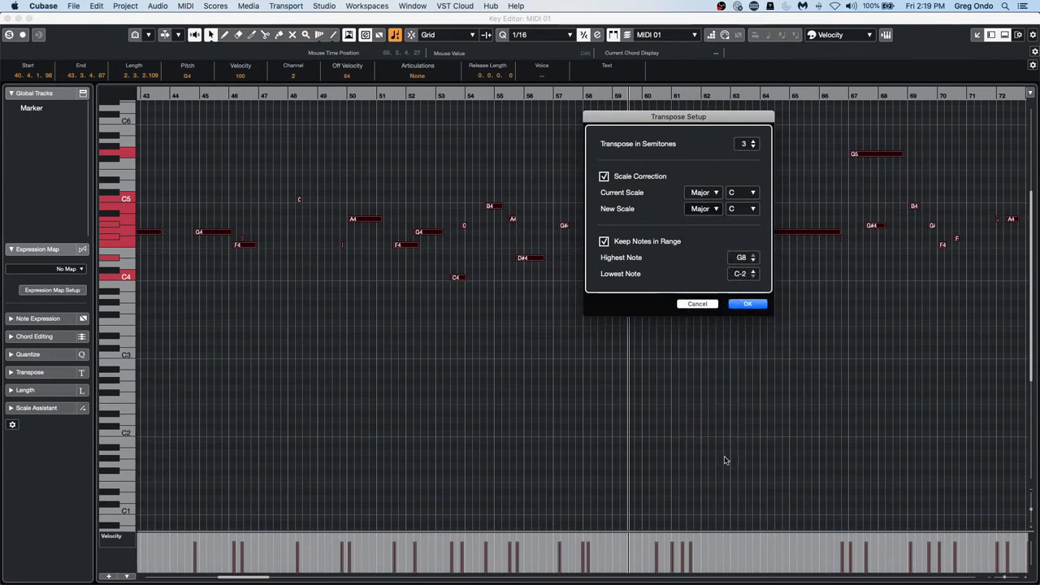
click(762, 306)
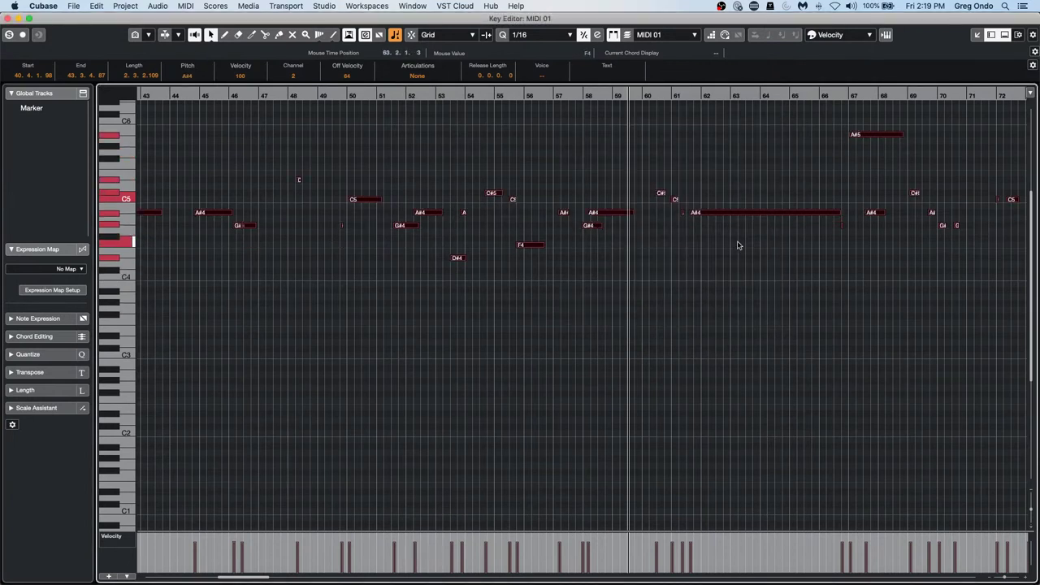
- Transpose the scale-corrected notes down and up in semitone steps, ending at an info line pitch of B3
key(Down)
key(Down)
key(Down)
key(Down)
key(Down)
key(Down)
key(Down)
key(Down)
key(Down)
key(Down)
key(Down)
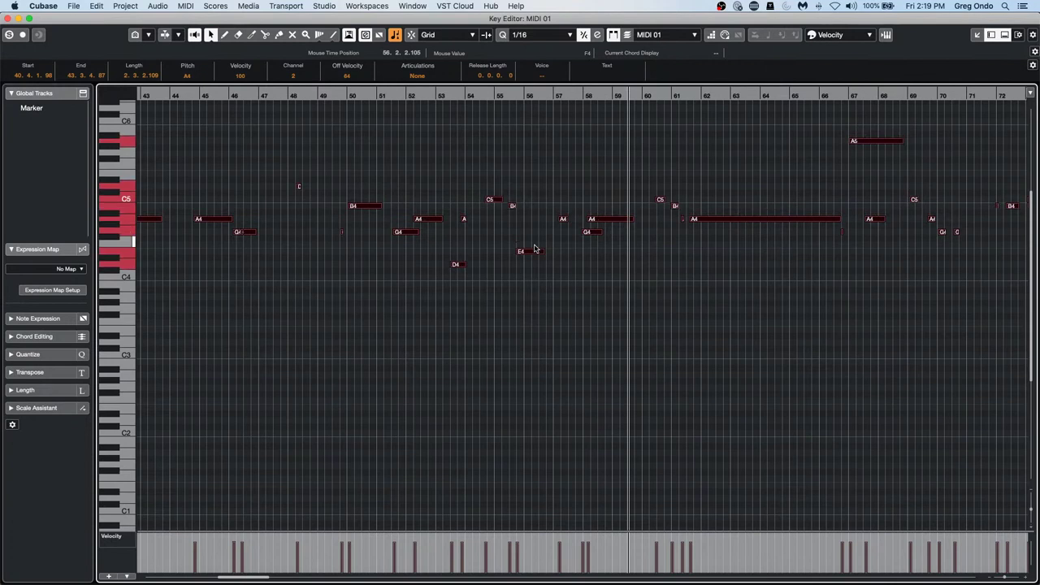
key(Up)
key(Up)
key(Up)
key(Up)
key(Up)
key(Up)
key(Up)
key(Up)
key(Up)
key(Up)
key(Up)
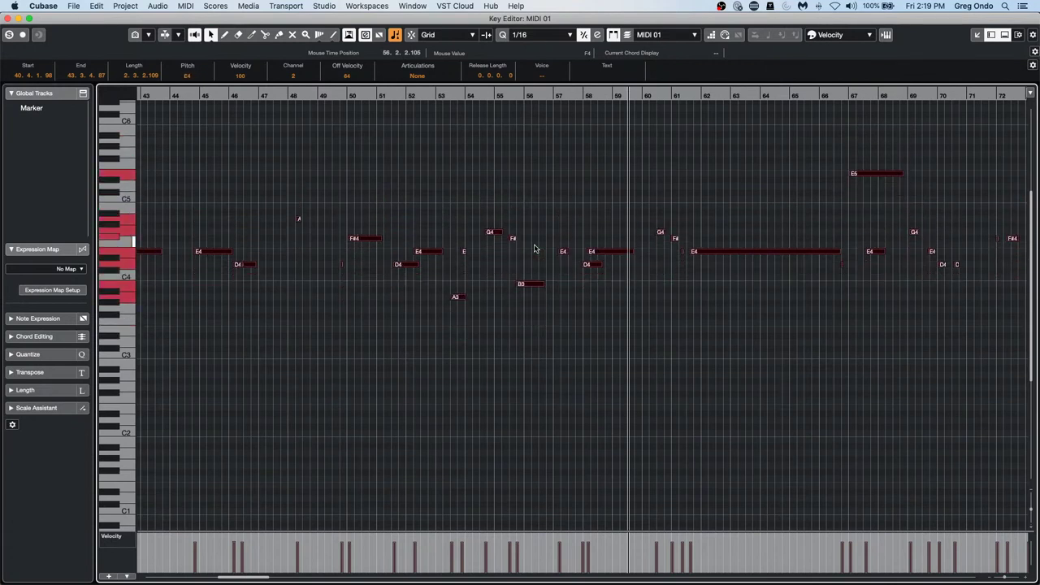
key(Down)
key(Down)
key(Down)
key(Down)
key(Down)
key(Down)
key(Down)
key(Down)
key(Down)
key(Down)
key(Down)
- Shift the selected notes up and down repeatedly by whole octaves, finishing at an info line pitch of B3
key(shift+Down)
key(shift+Up)
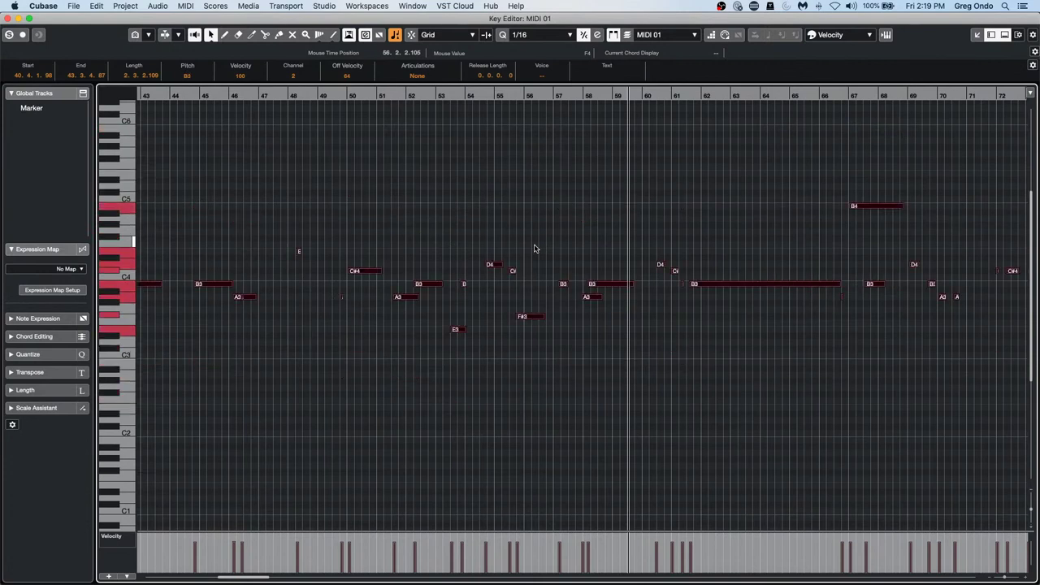
key(shift+Up)
key(shift+Down)
key(shift+Down)
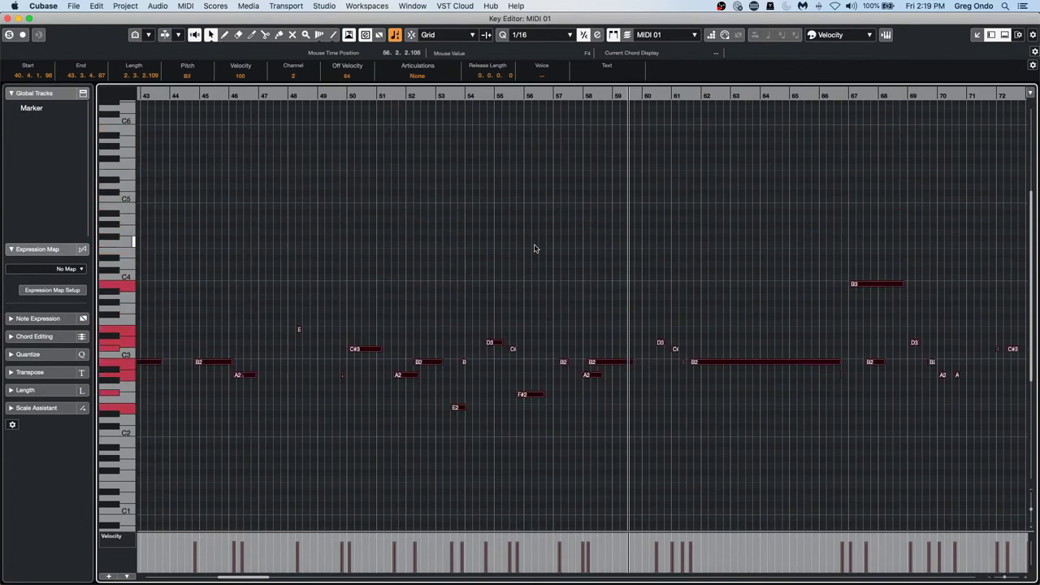
key(shift+Up)
key(shift+Up)
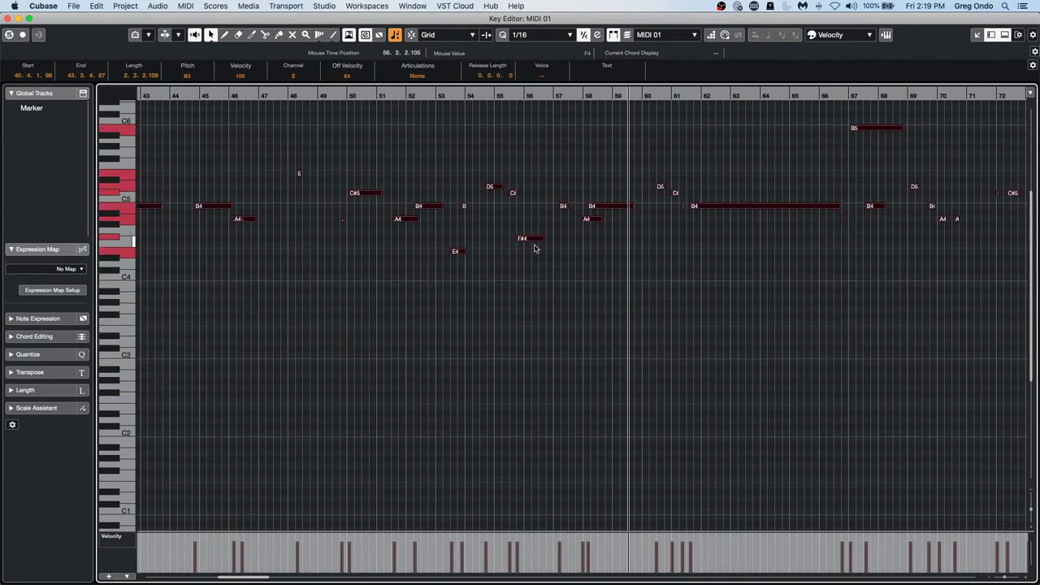
key(shift+Down)
key(shift+Down)
key(shift+Up)
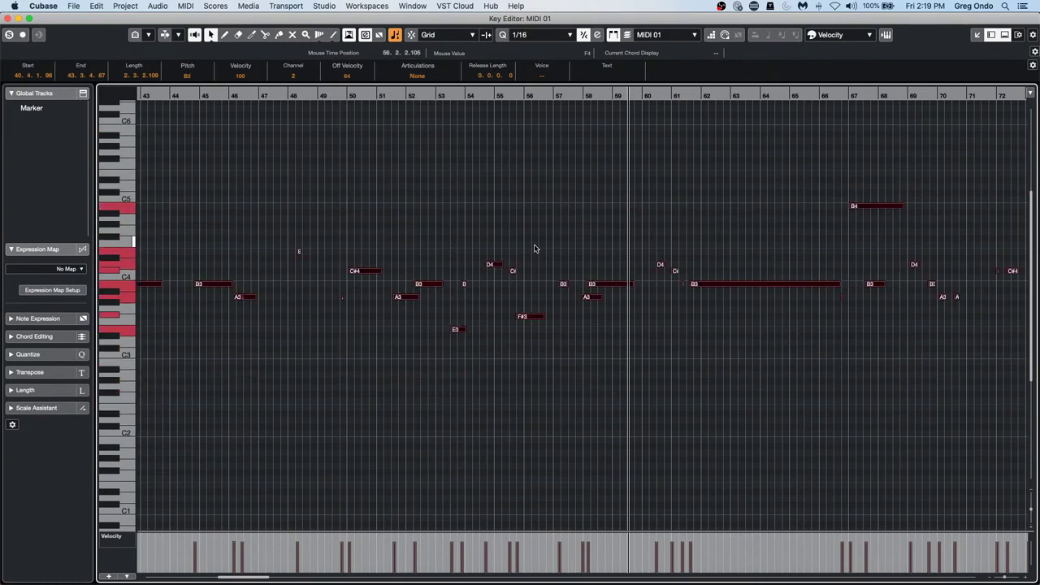
key(shift+Down)
key(shift+Up)
key(shift+Up)
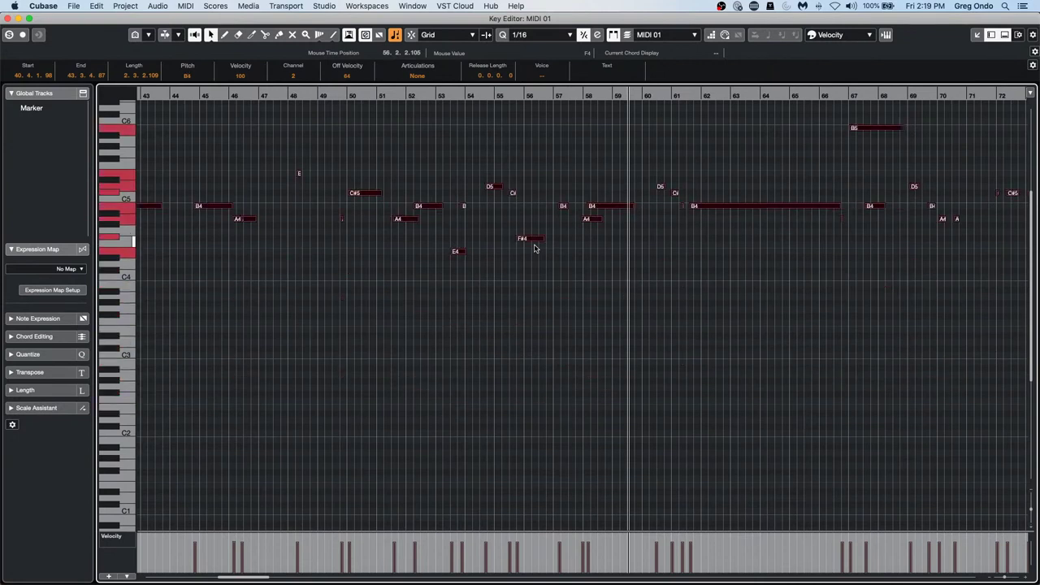
key(shift+Down)
key(shift+Down)
key(shift+Up)
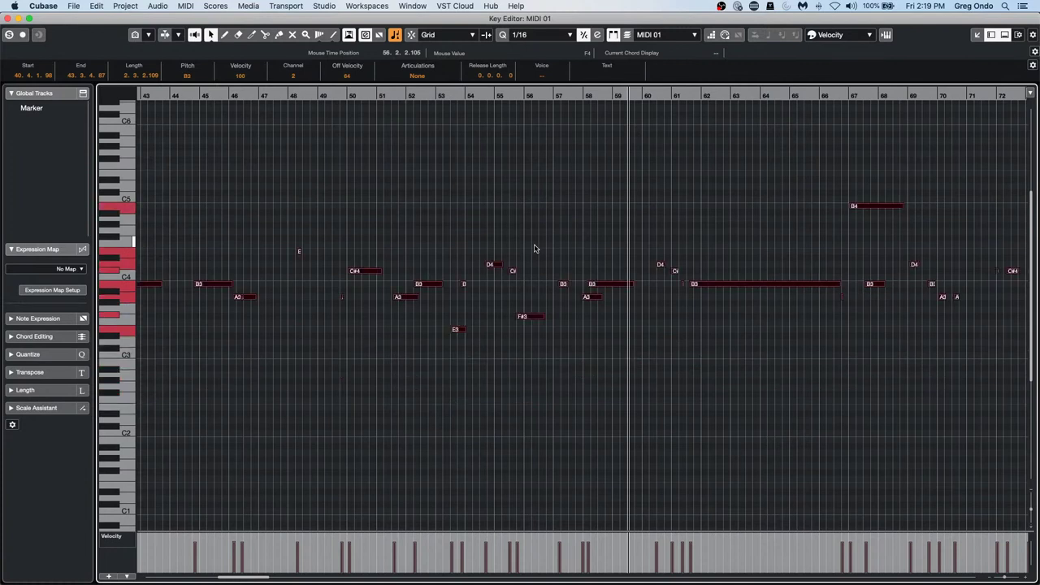
- Transpose the selected notes up and down by octaves plus one semitone, ending at an info line pitch of C3, and close the Key Editor
key(shift+Up)
key(shift+Up)
key(Up)
key(shift+Down)
key(shift+Down)
key(shift+Down)
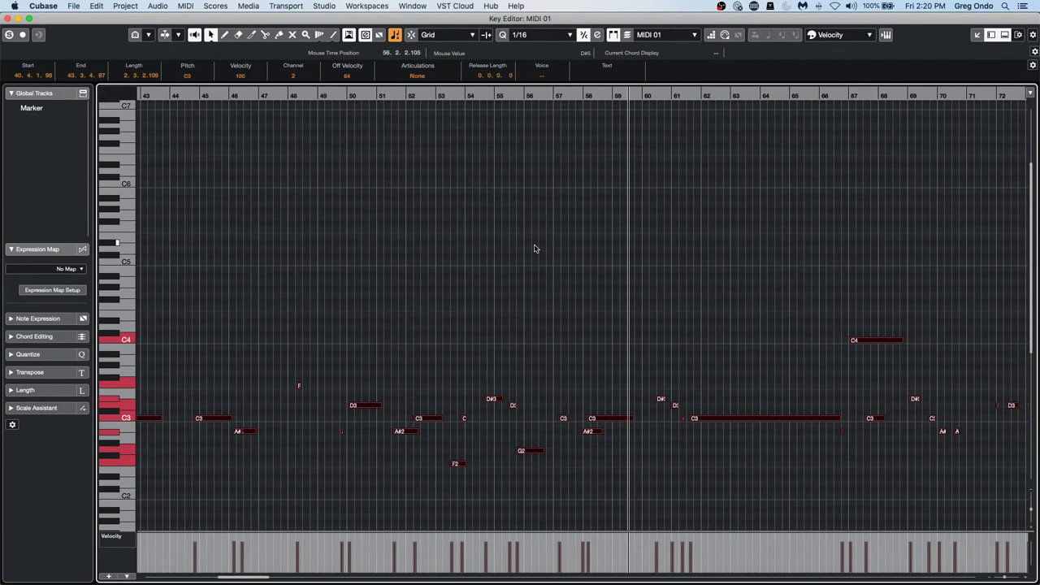
click(8, 18)
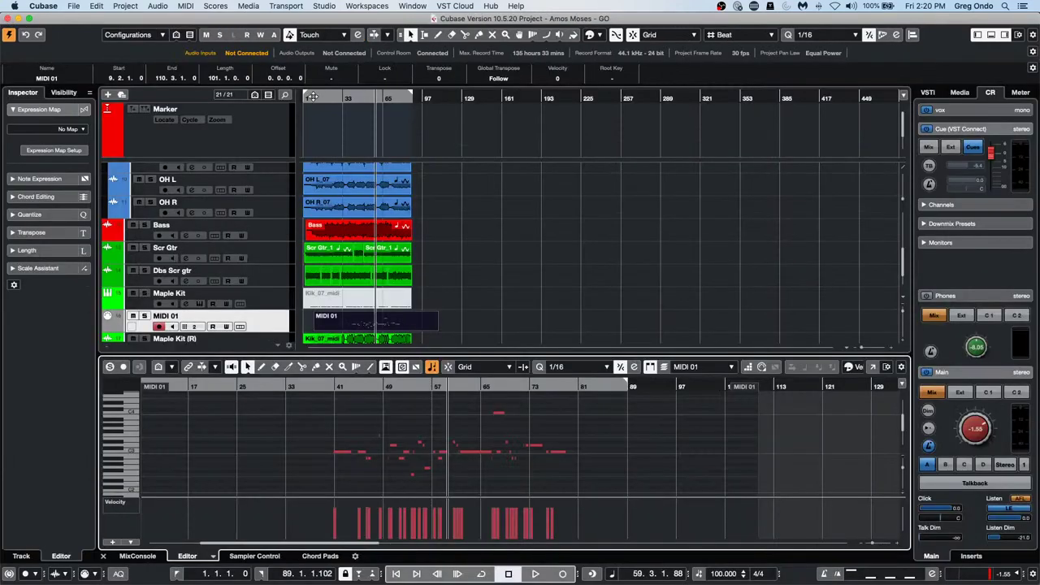
- Revert the project to its previously saved version, skipping the missing file and deleting the newly created files
click(73, 7)
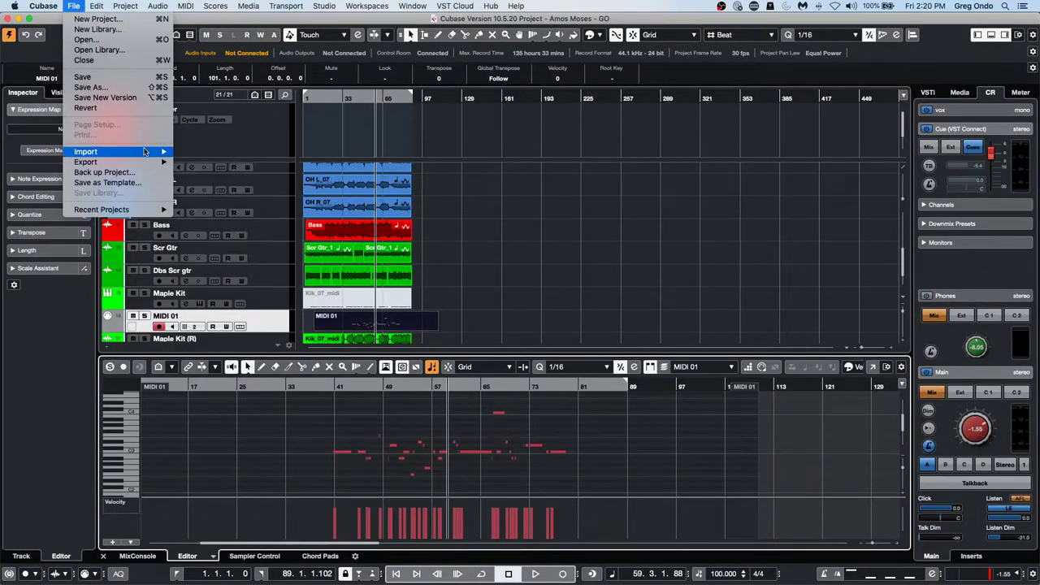
click(85, 107)
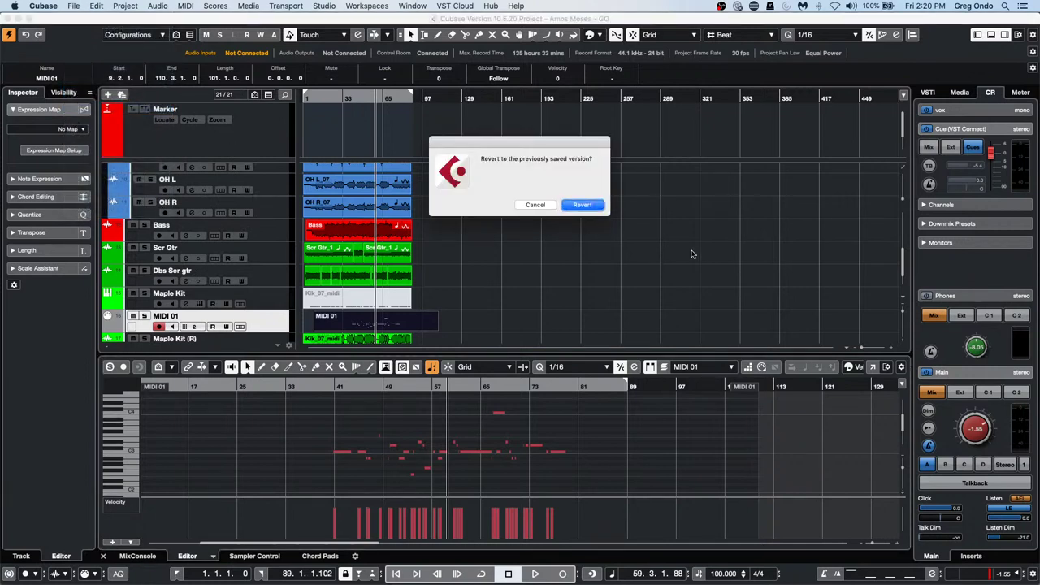
click(590, 209)
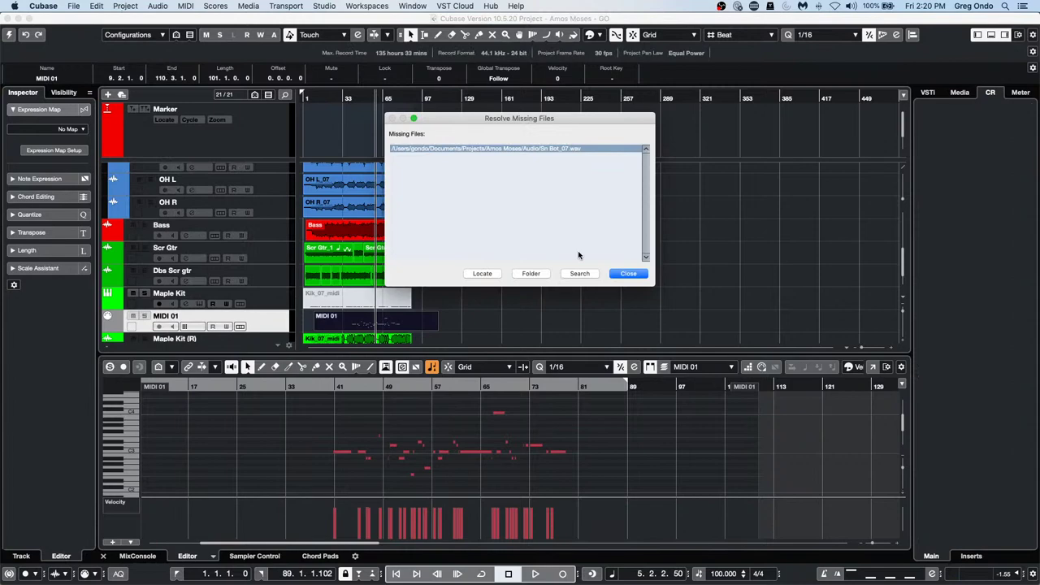
key(Return)
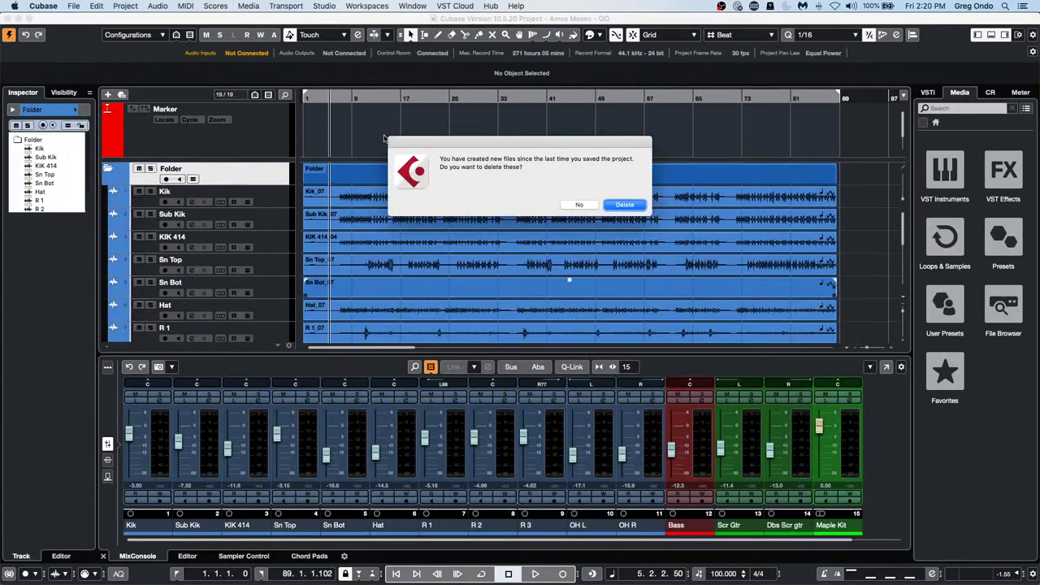
key(Return)
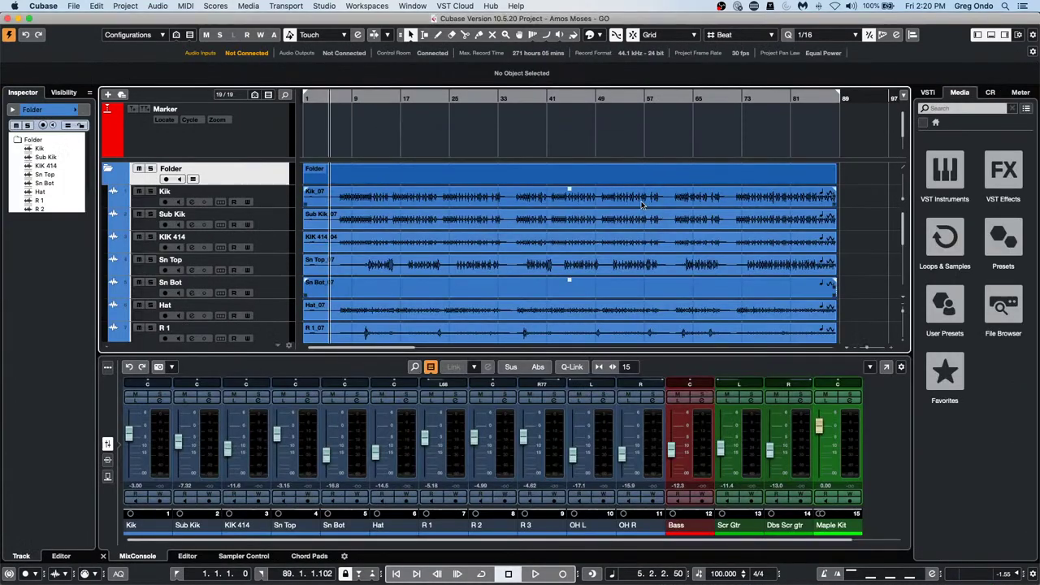
- Create a new empty project in the Hangouts folder and activate it
click(71, 5)
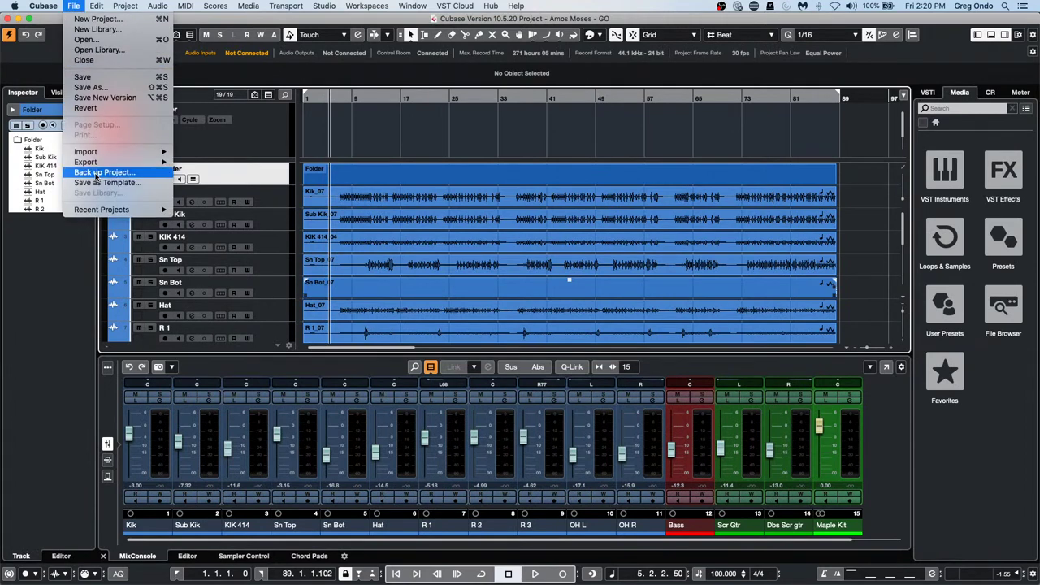
mouse_move(106, 155)
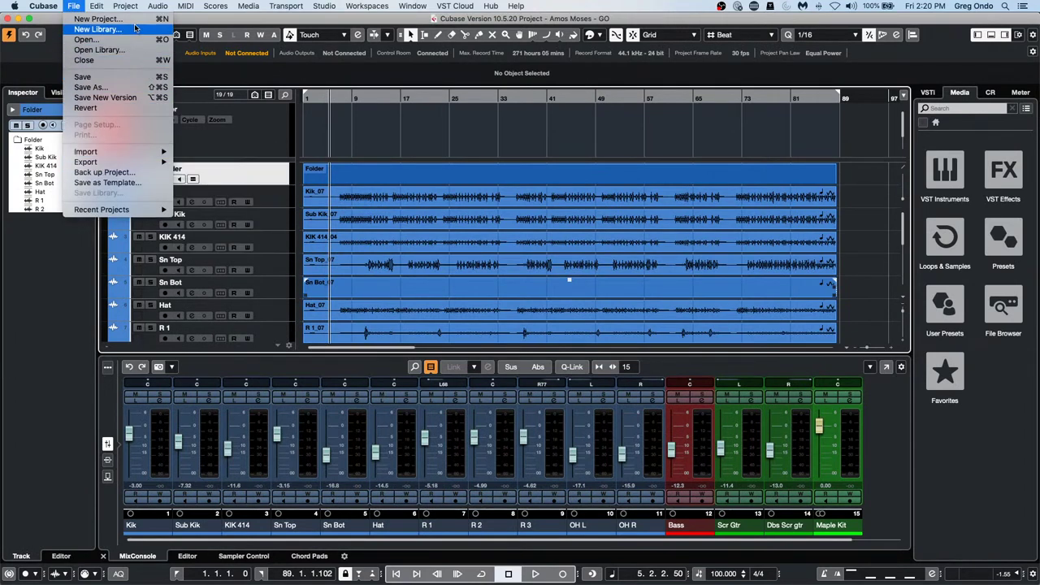
click(96, 19)
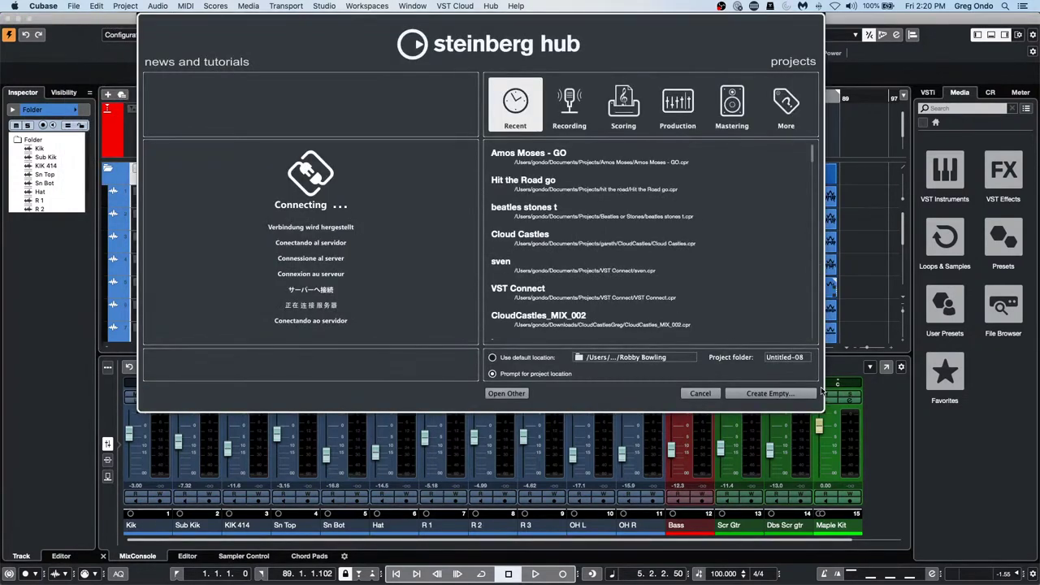
click(771, 392)
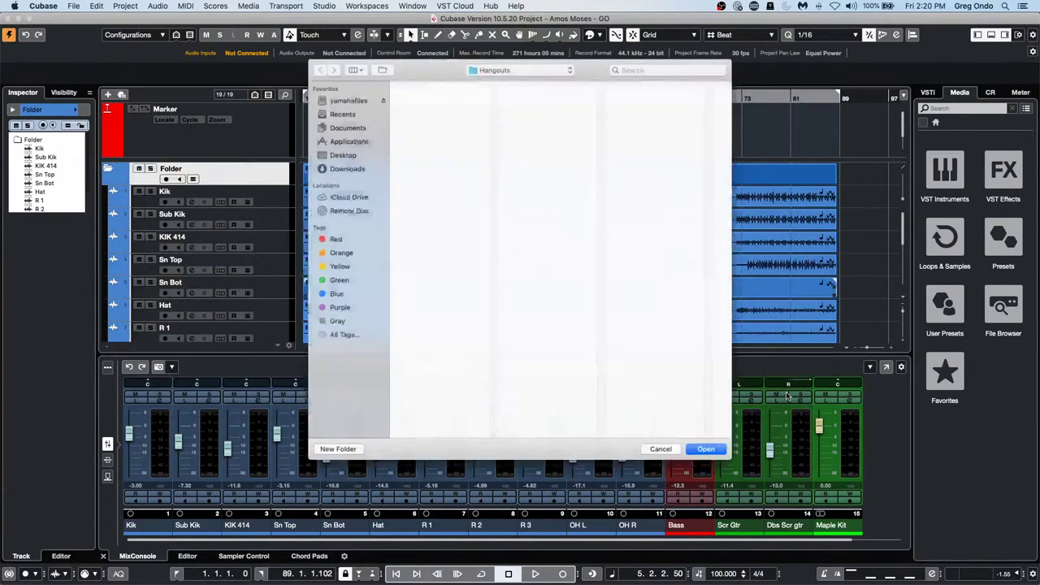
key(Return)
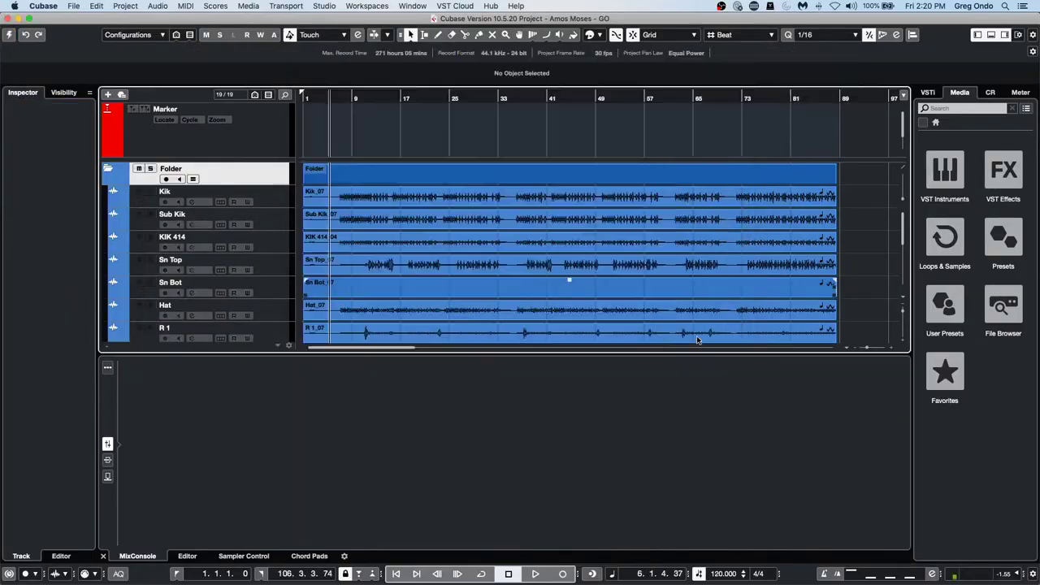
- Add one HALion Sonic SE instrument track routed to Stereo Out
right_click(273, 170)
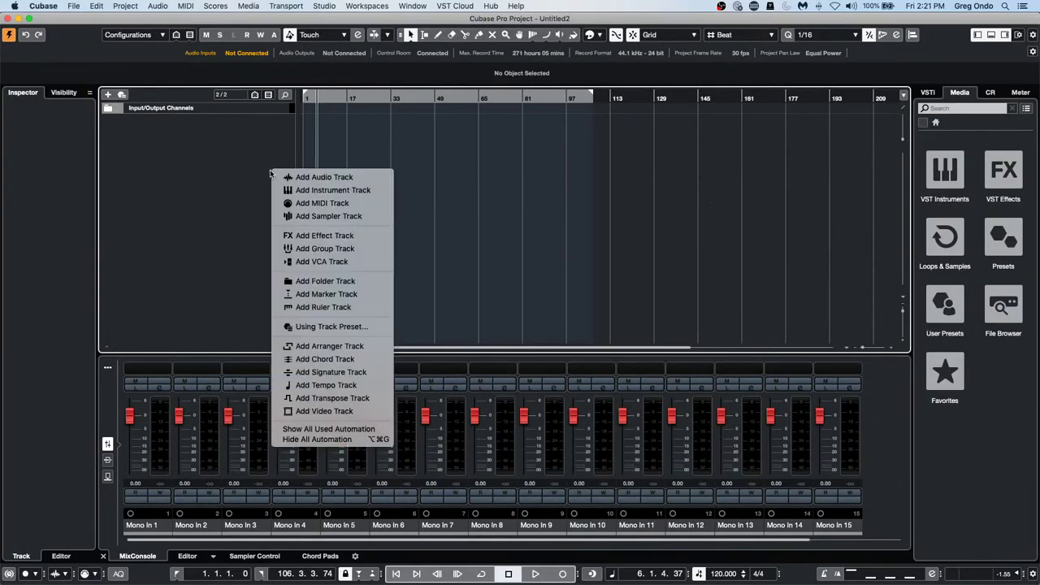
click(291, 189)
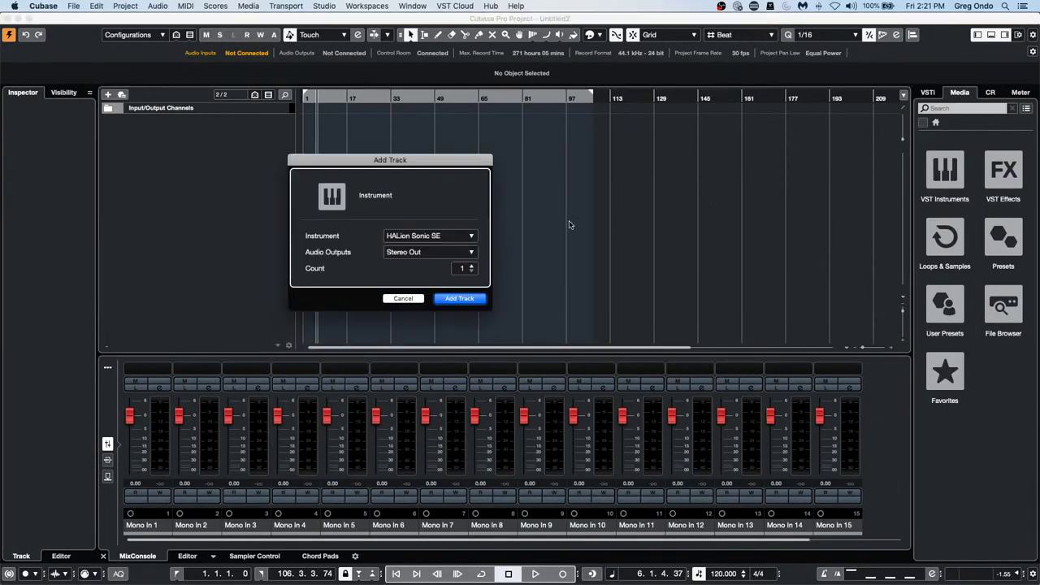
click(457, 299)
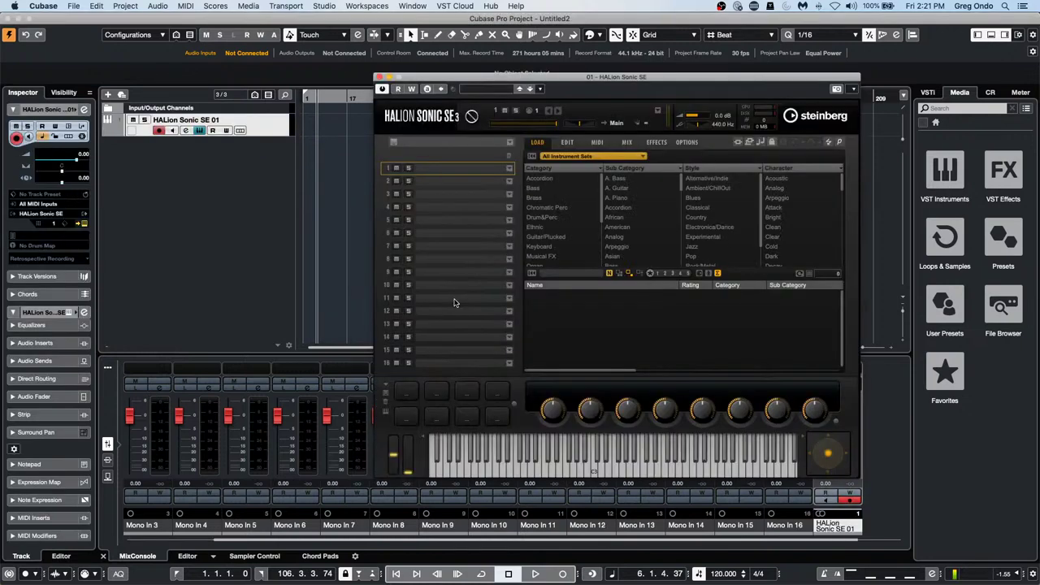
- Search the HALion Sonic SE sounds for "s90", load YAMAHA S90ES Piano and close the instrument window
click(581, 274)
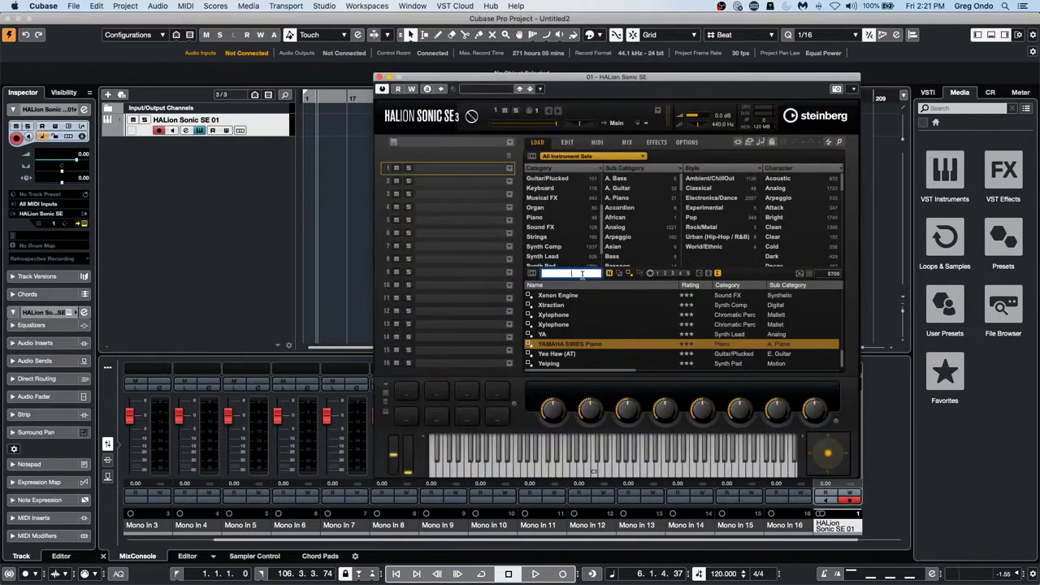
text(s90)
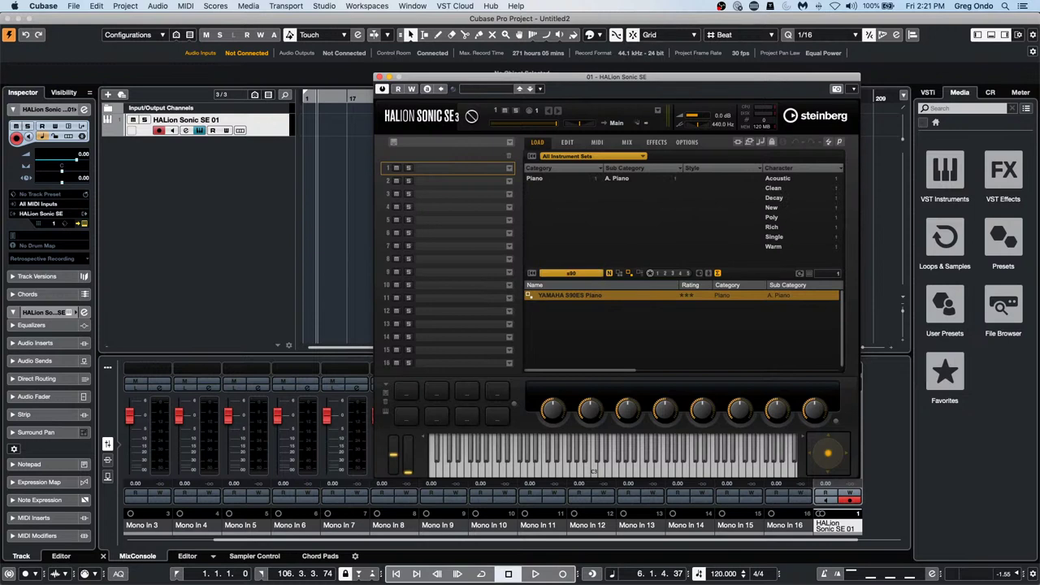
double_click(579, 298)
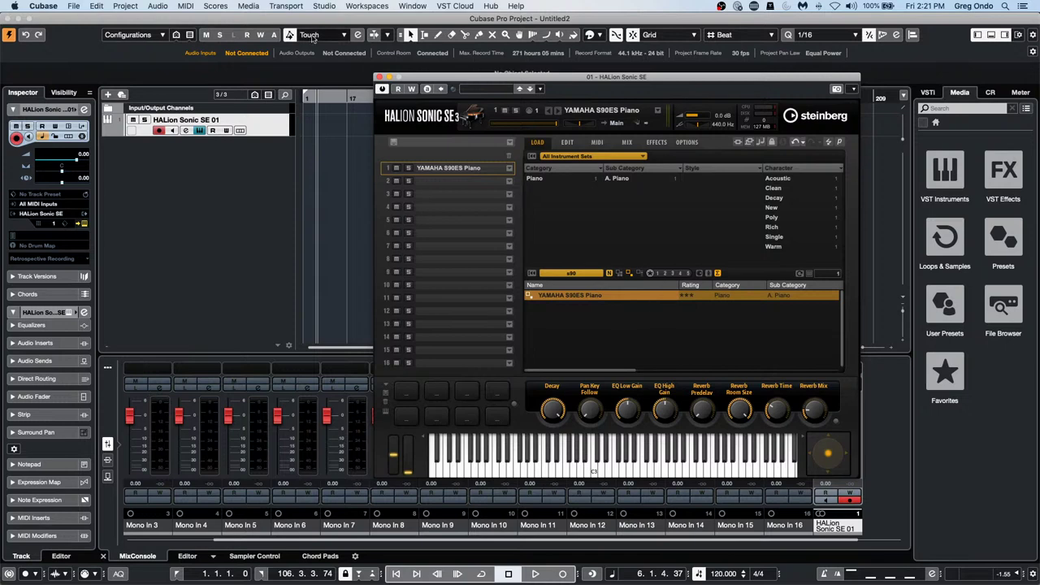
click(379, 78)
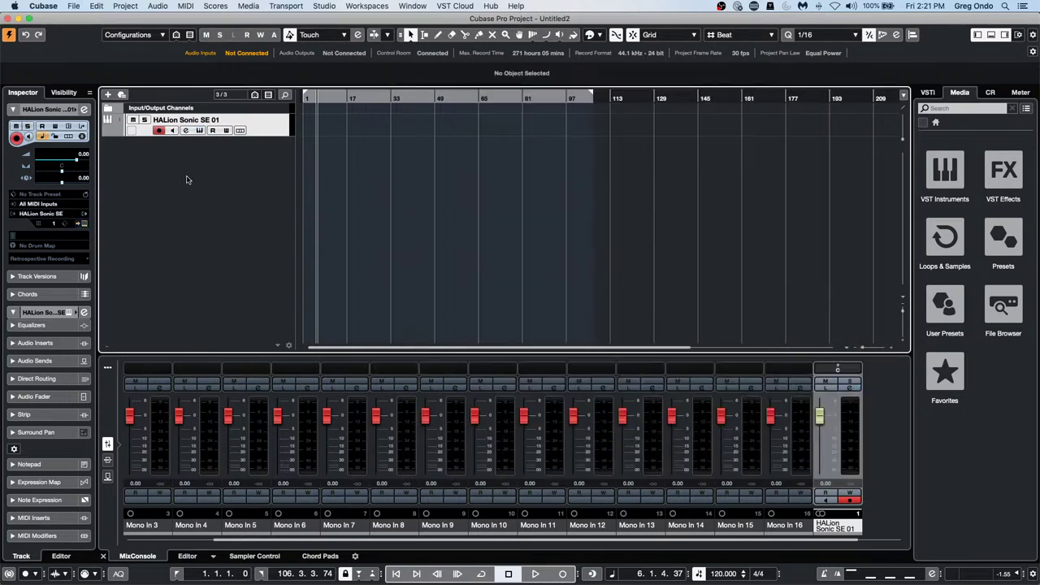
- Duplicate the HALion Sonic SE 01 track twice so that three piano tracks exist
right_click(206, 170)
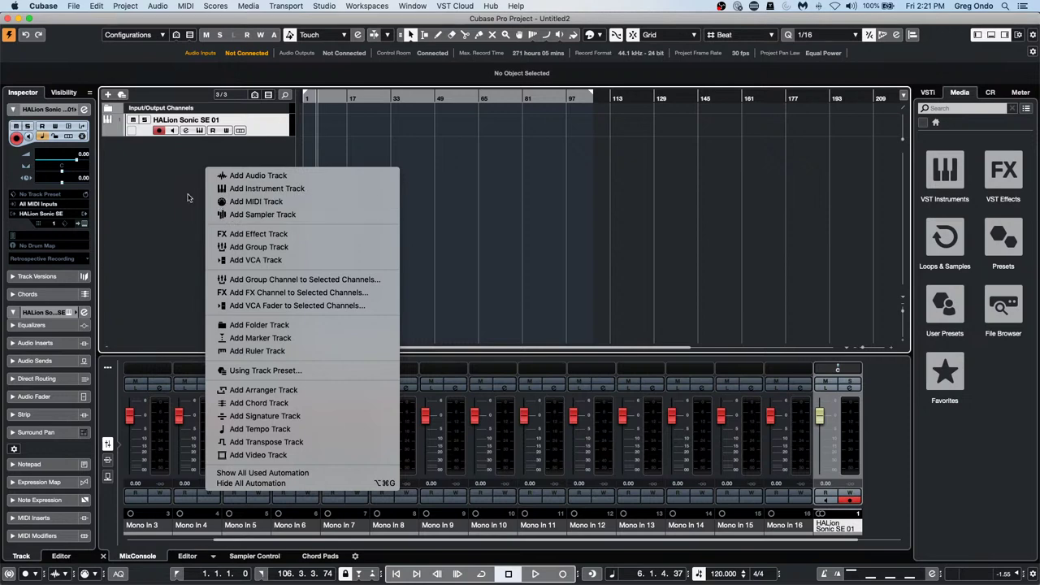
click(263, 152)
right_click(265, 134)
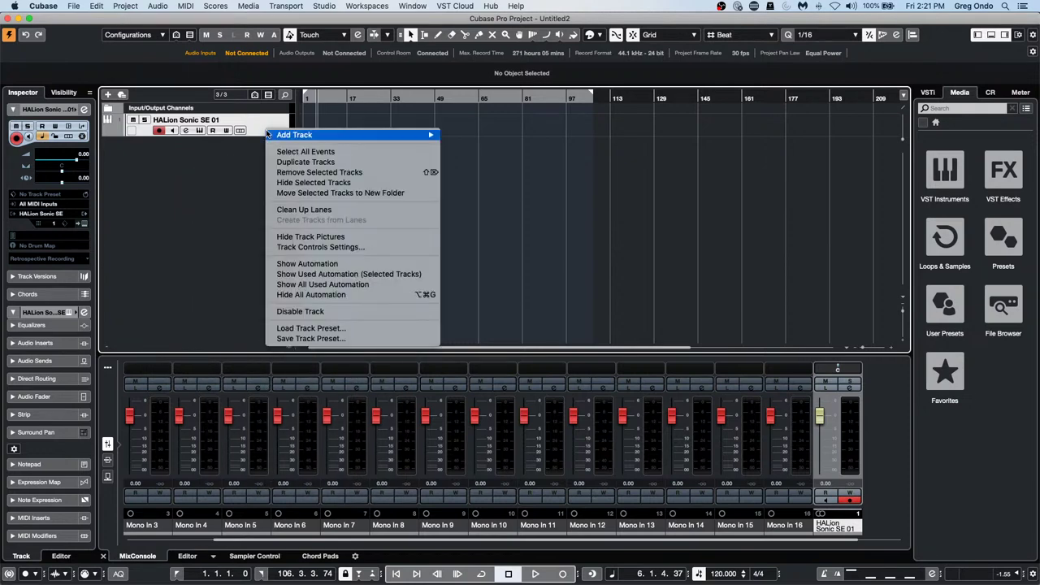
click(318, 166)
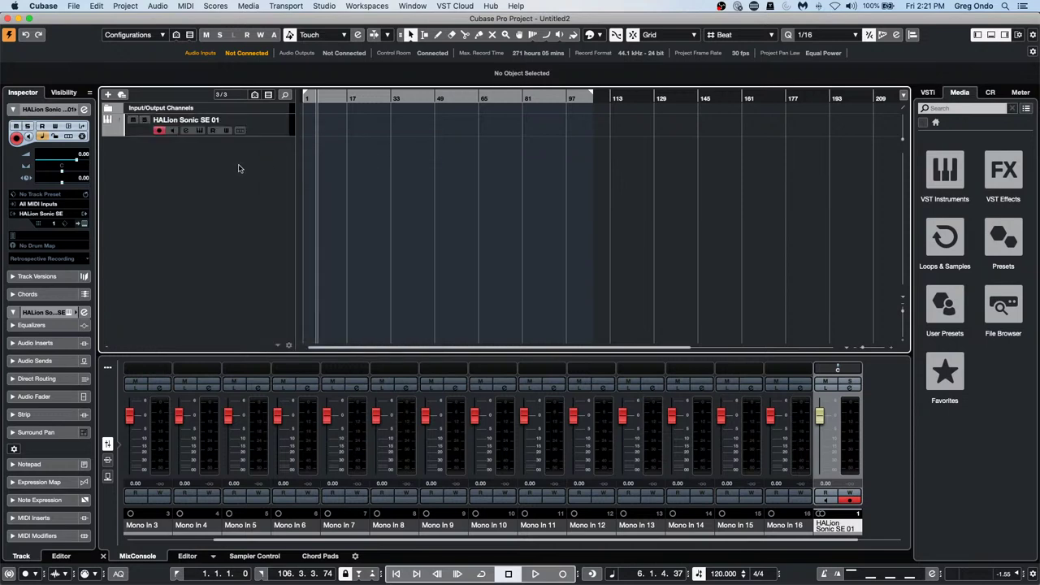
right_click(271, 153)
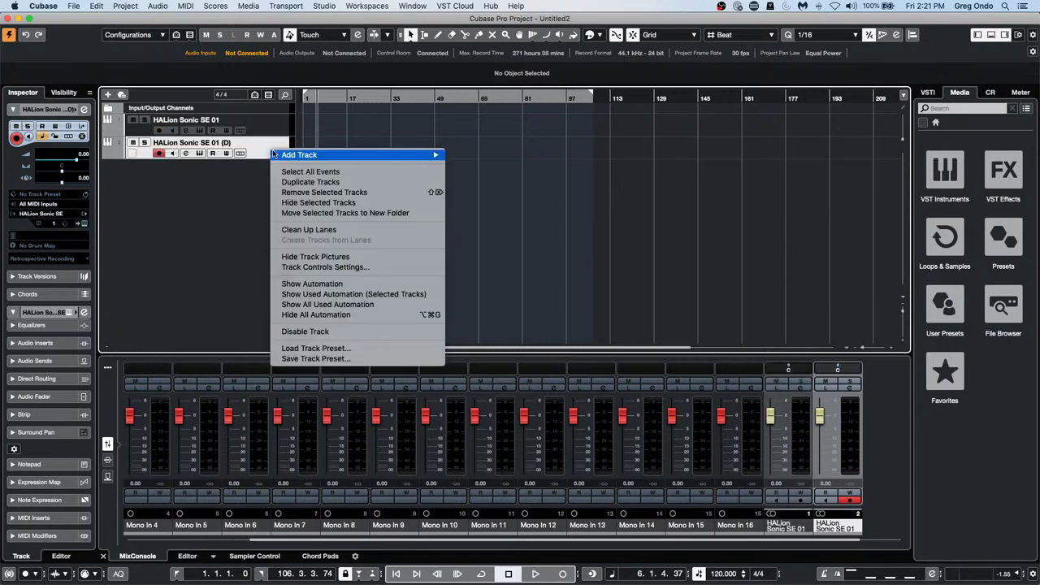
click(316, 182)
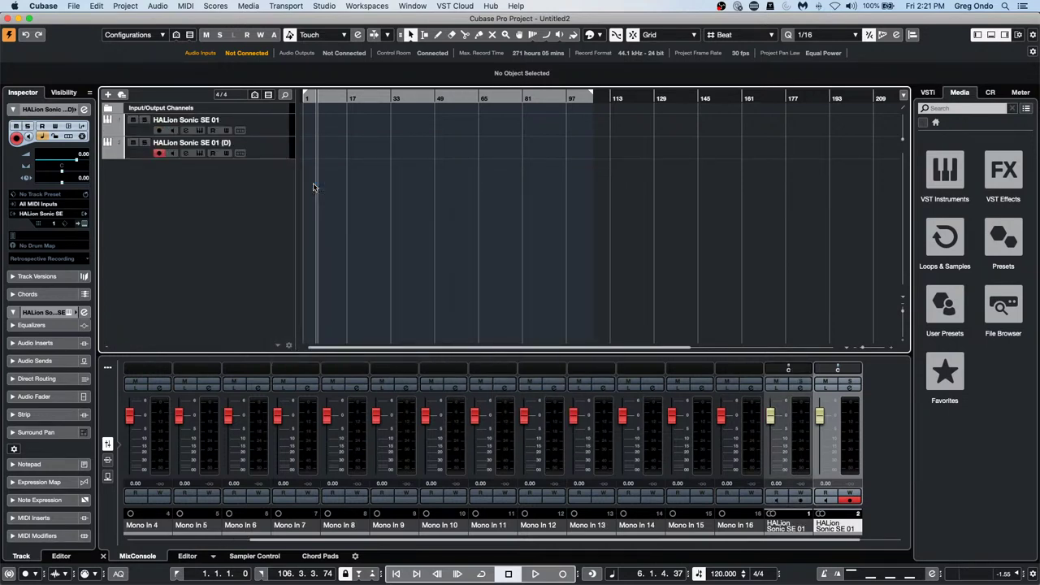
- Record a piano part about five bars long from bar 1 on the first HALion track with the metronome on
click(260, 127)
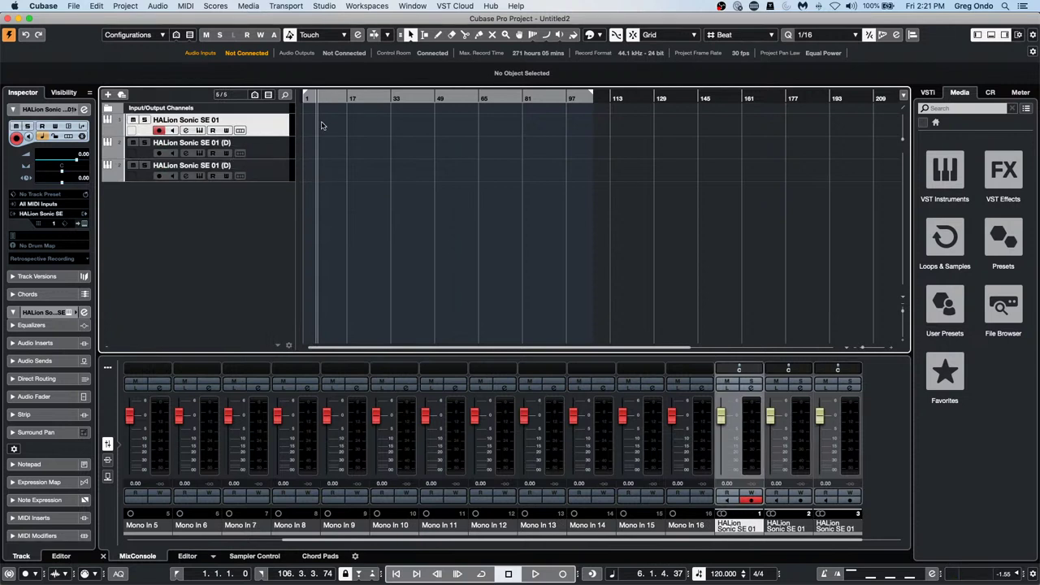
click(562, 573)
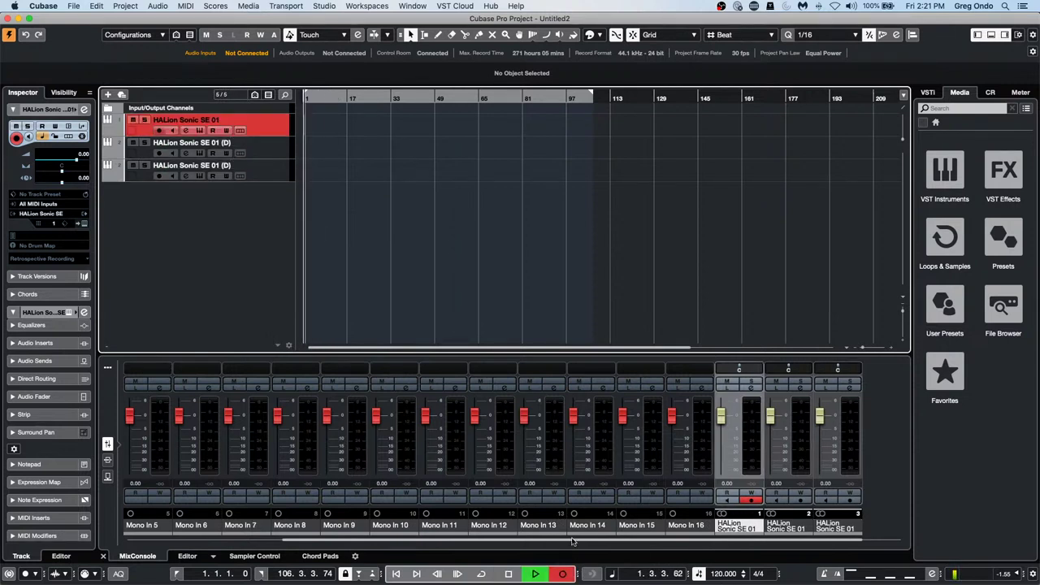
key(space)
key(Home)
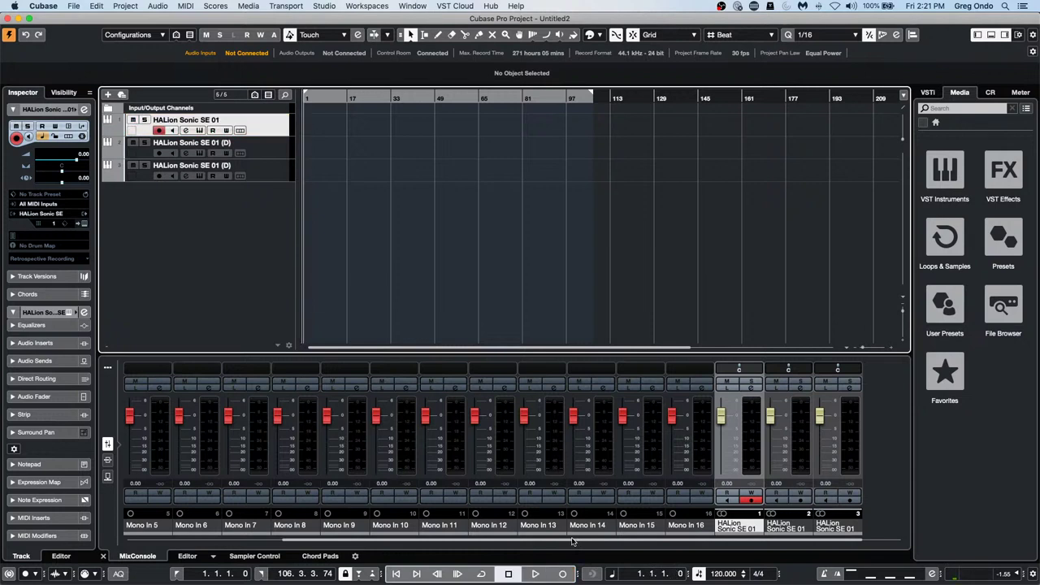
key(c)
key(KP_Multiply)
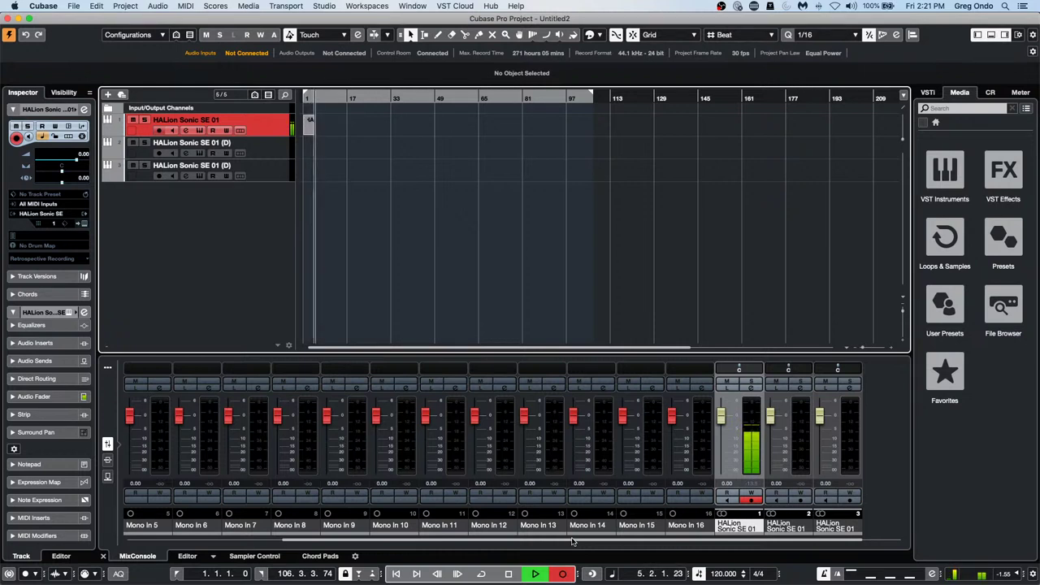
key(space)
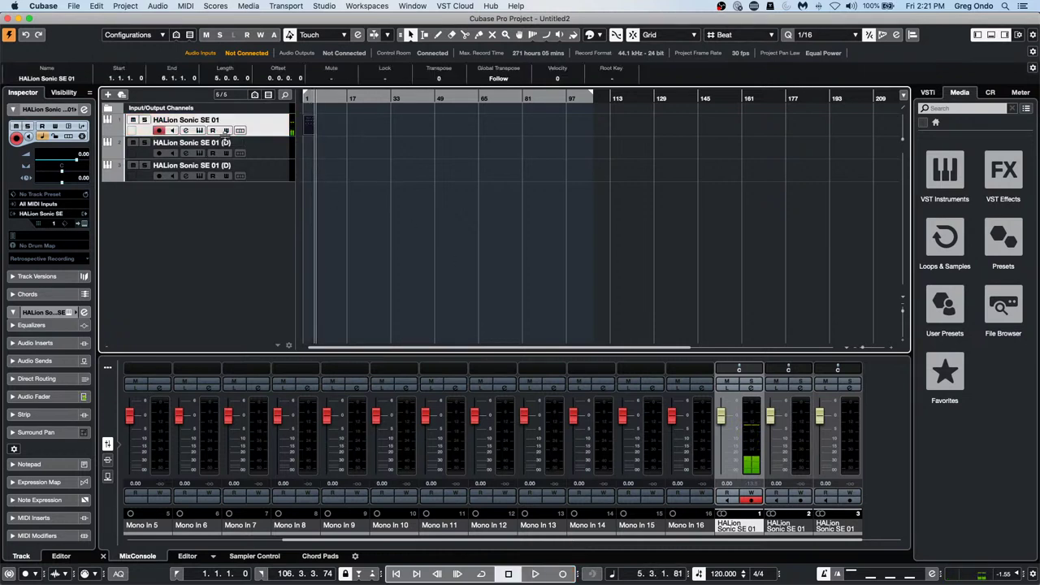
- Record a second piano part about six bars long from bar 1 on the first duplicated HALion track
drag(307, 99, 292, 145)
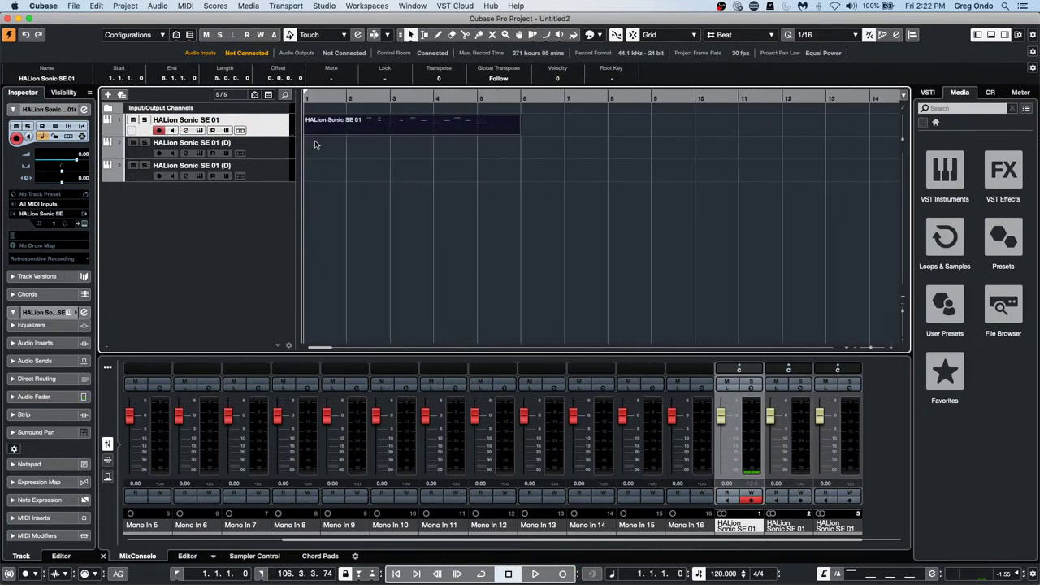
click(268, 156)
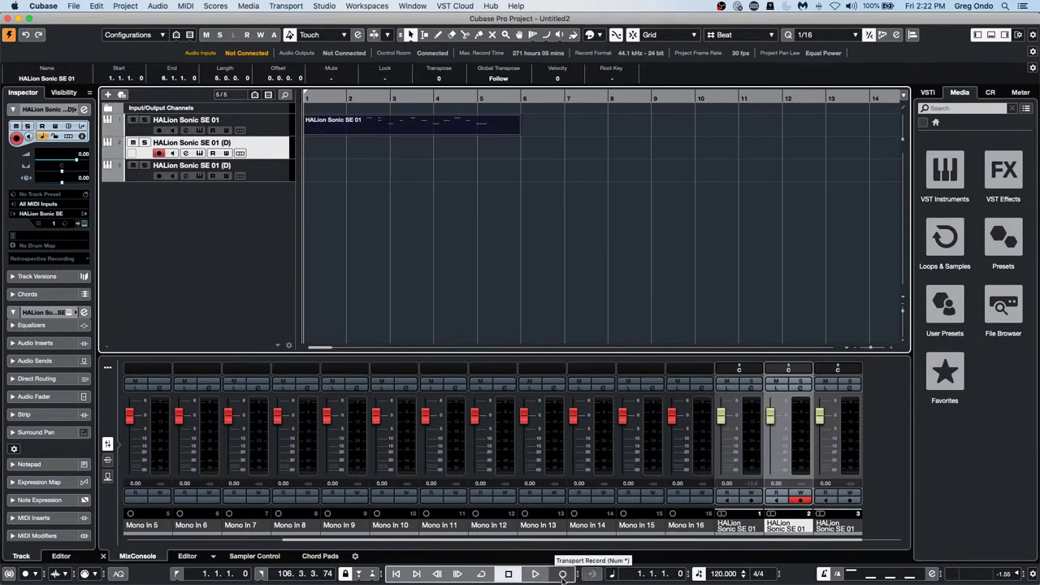
click(562, 574)
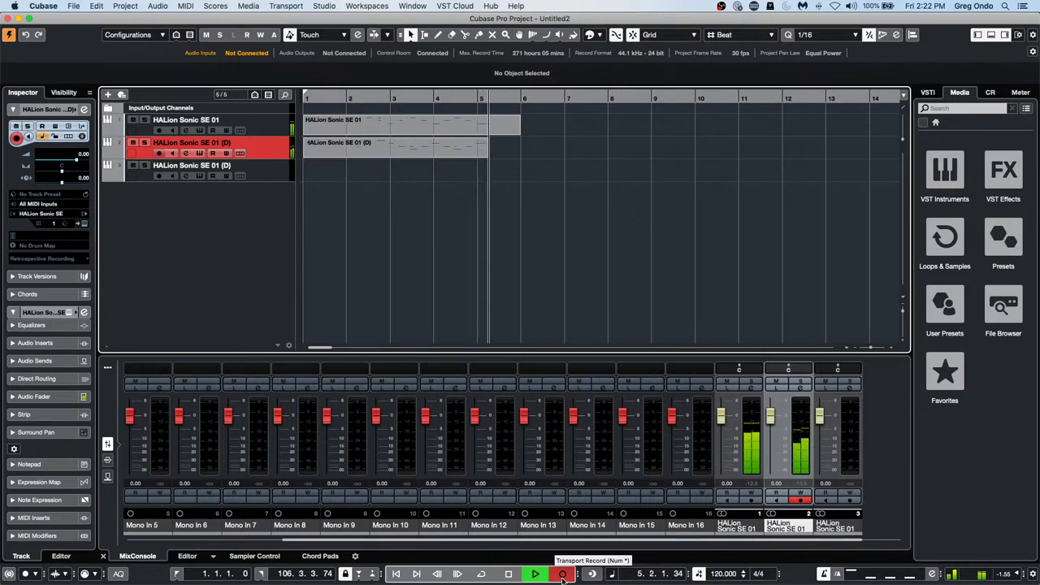
key(space)
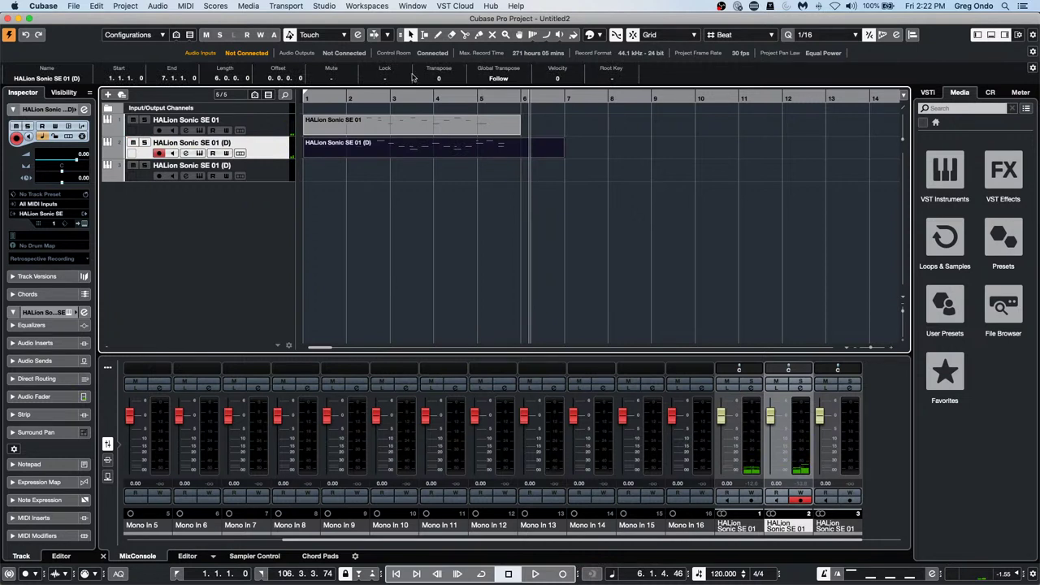
key(Home)
key(h)
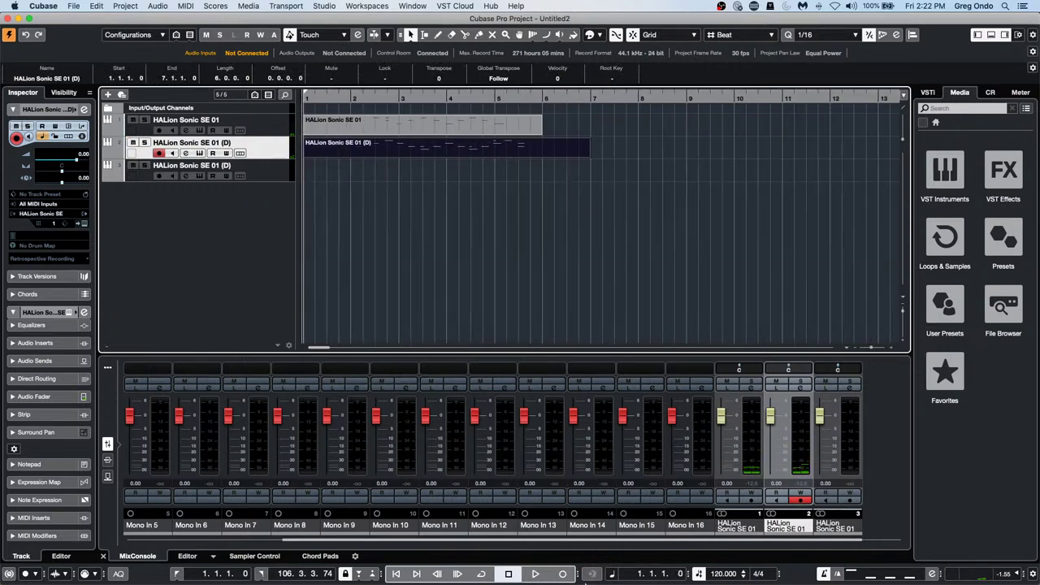
click(564, 574)
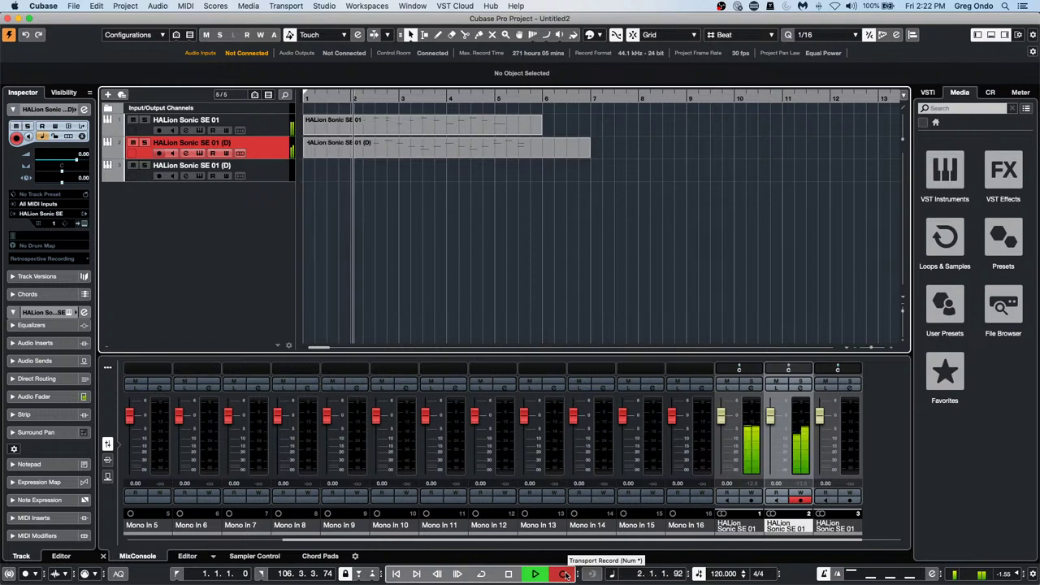
key(space)
key(super+z)
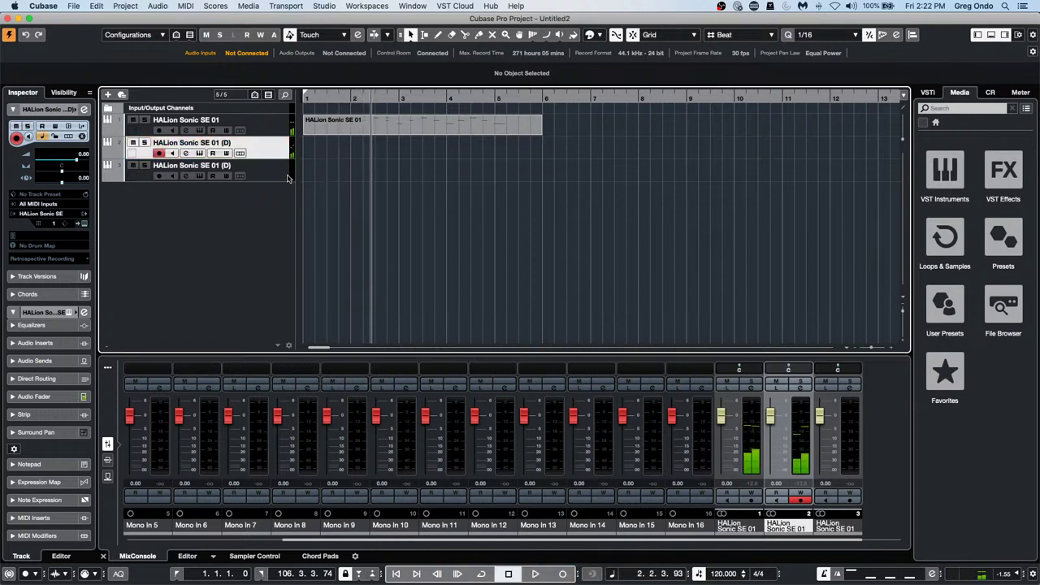
key(super+z)
key(super+shift+z)
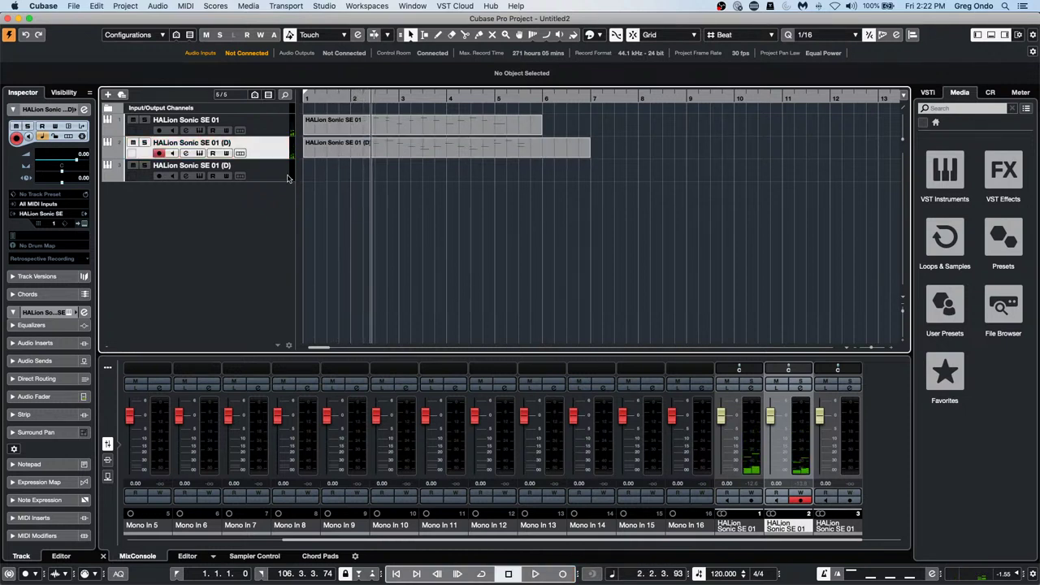
- Record a third piano part about five bars long from bar 1 on the second duplicated HALion track
click(287, 178)
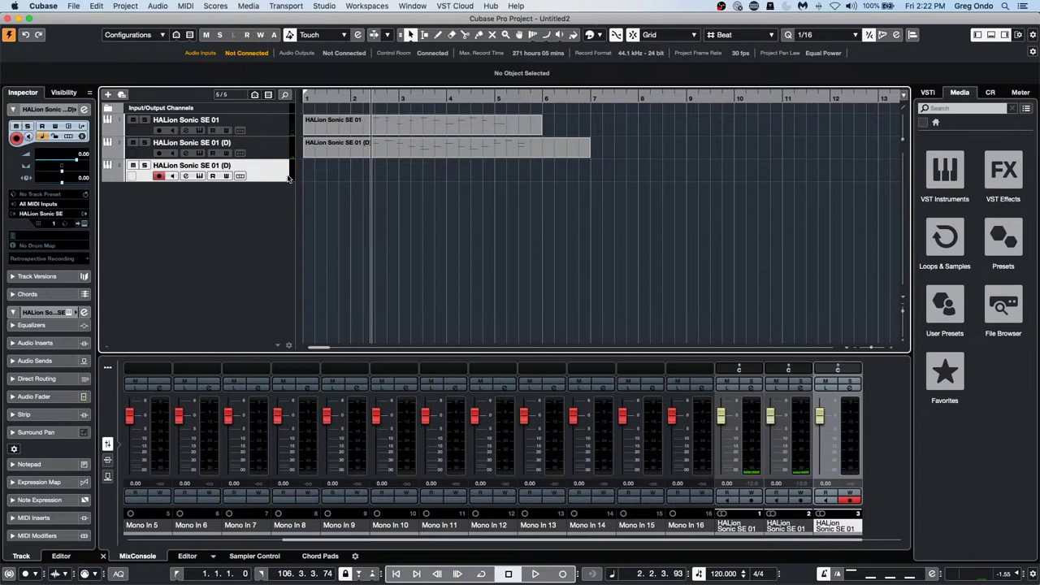
key(Home)
key(KP_Multiply)
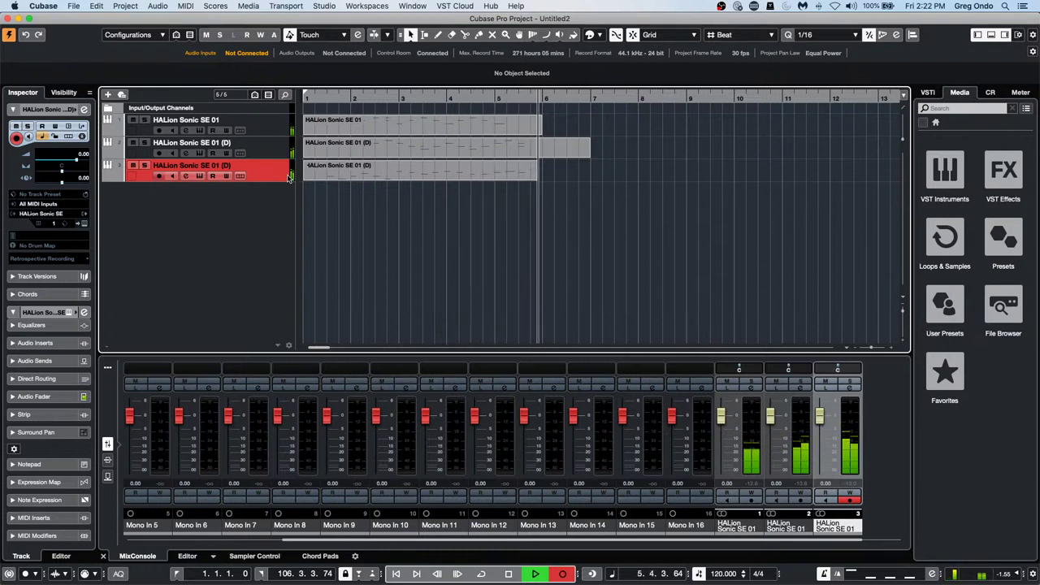
key(space)
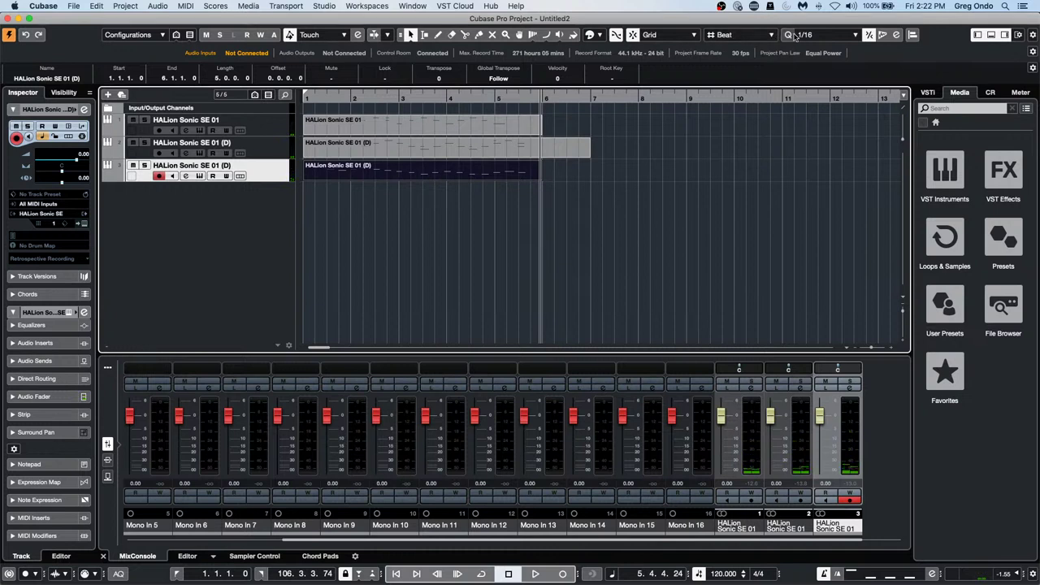
- Set the quantize value to 1/4 and select all three recorded piano parts
click(824, 34)
click(812, 24)
click(824, 34)
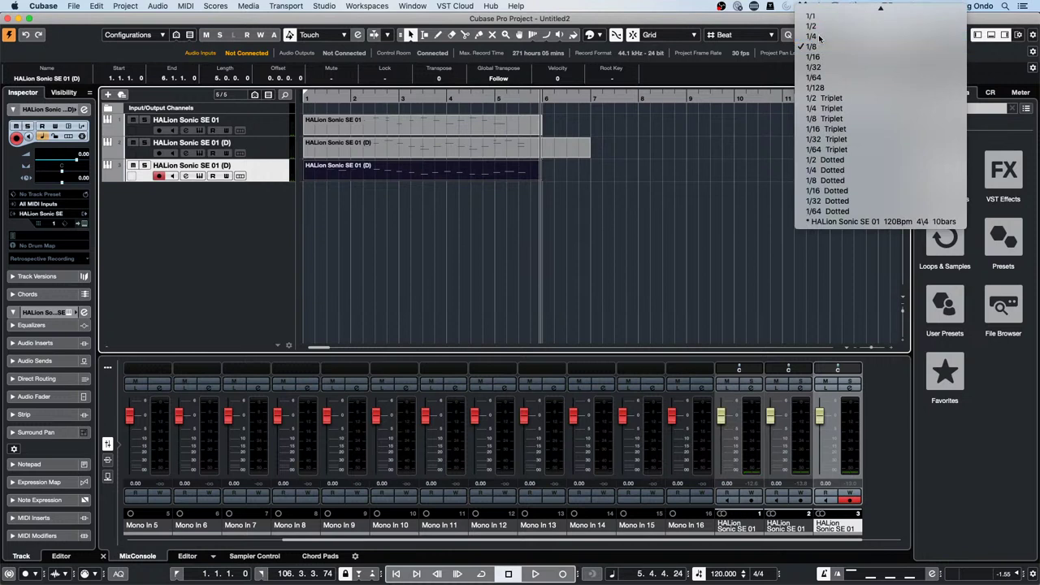
click(812, 36)
drag(585, 128, 335, 192)
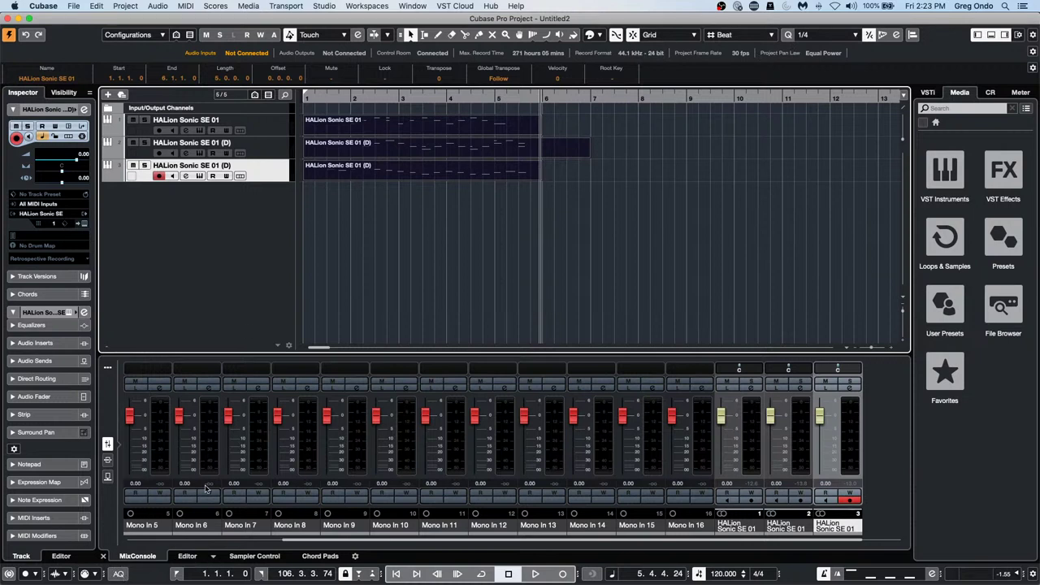
- Turn on Auto Quantize for recording with a 1/8 quantize value, placing the playhead at 7.4.1
click(626, 100)
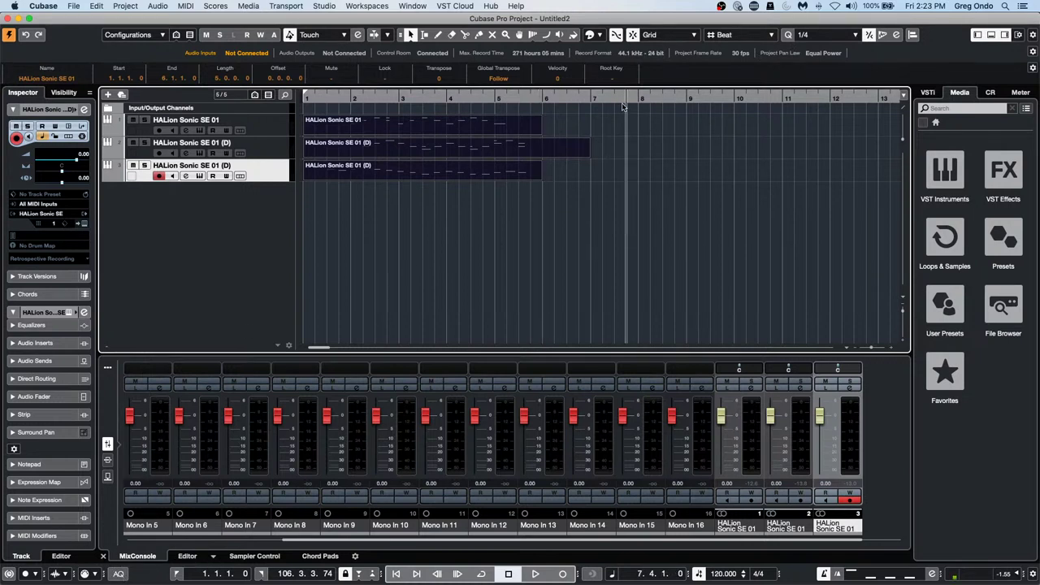
click(118, 573)
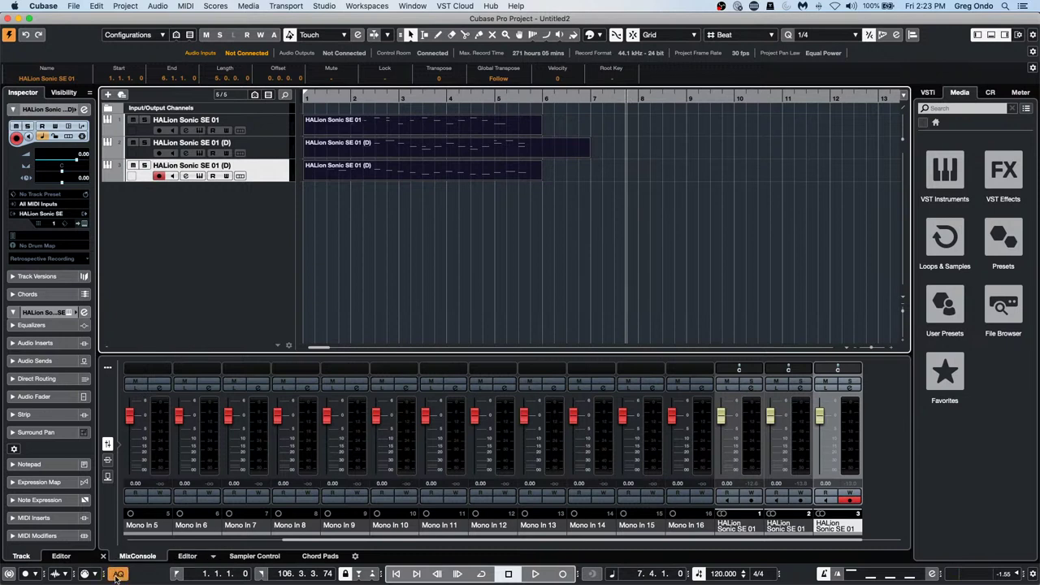
click(815, 36)
click(814, 57)
- Record another piano part about six bars long from bar 8 on the third HALion track
click(536, 574)
click(562, 574)
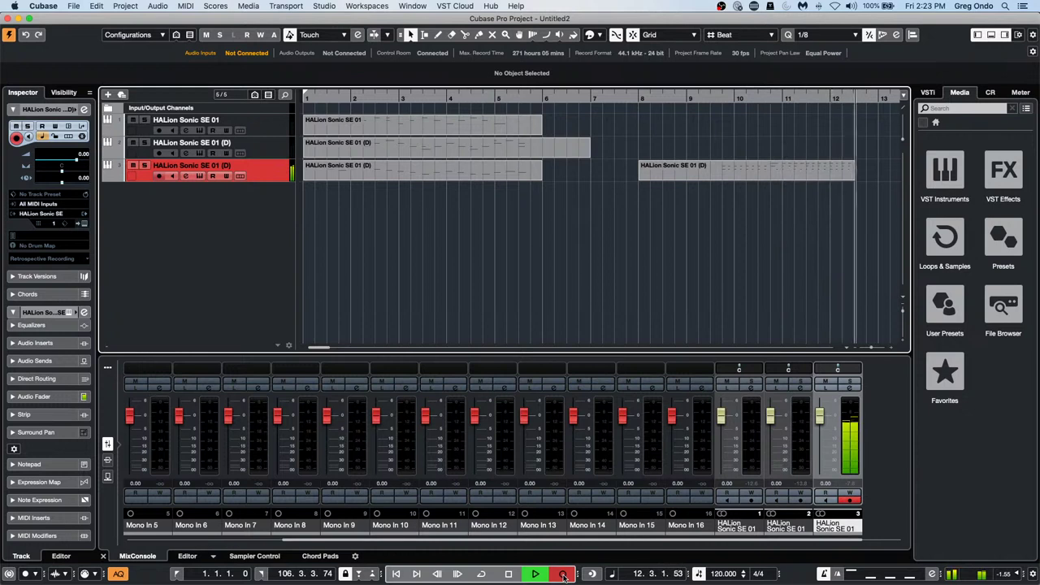
click(563, 574)
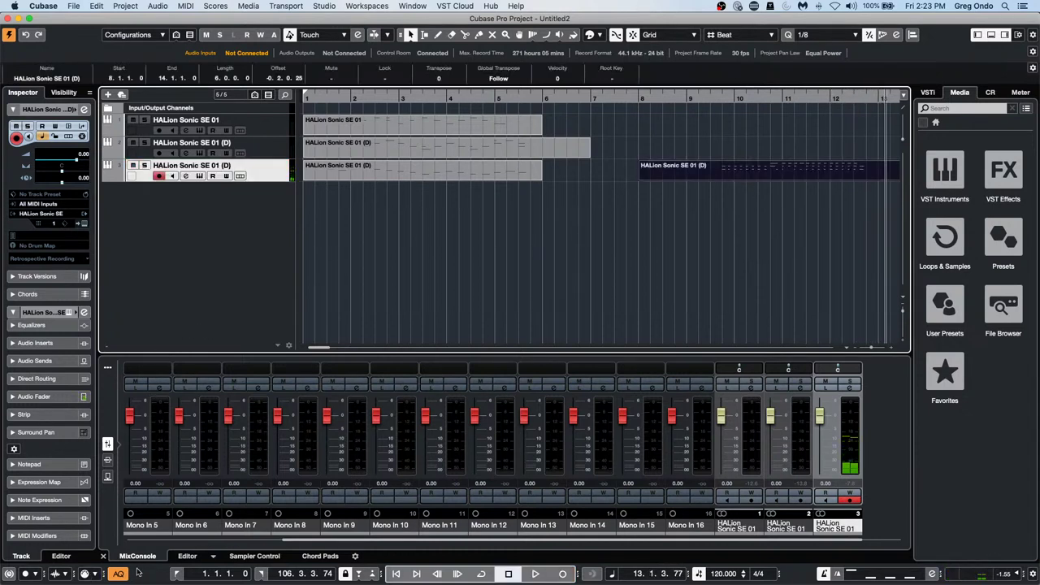
- Play back the part recorded at bar 8, starting from bar 9, to hear its automatic quantizing
click(686, 97)
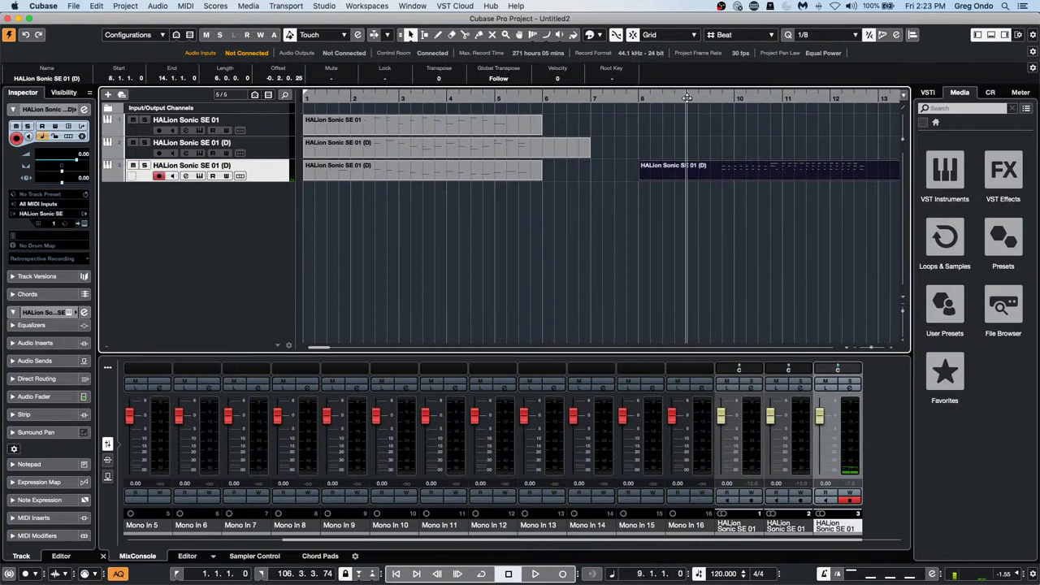
key(space)
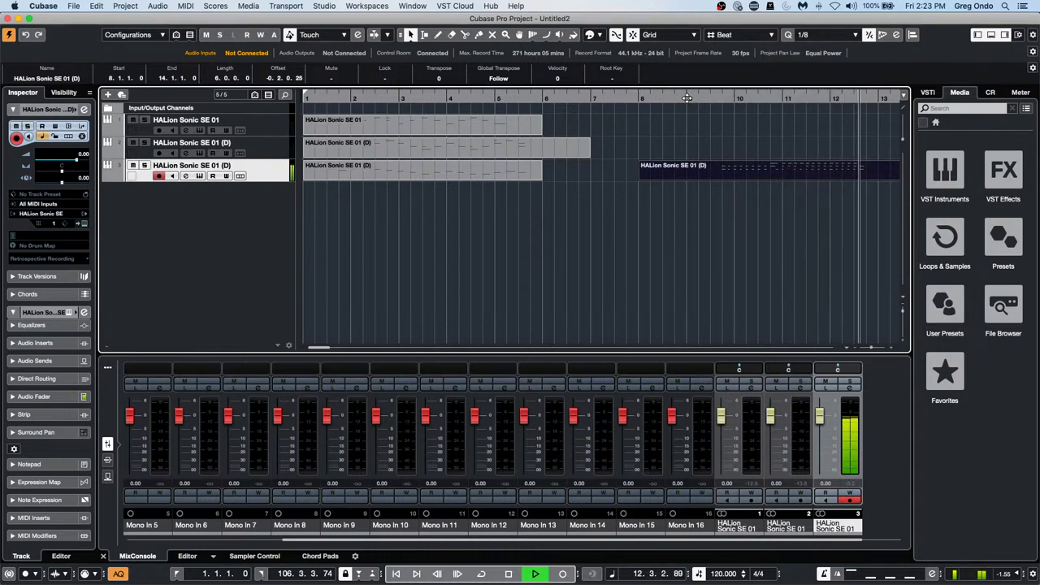
key(space)
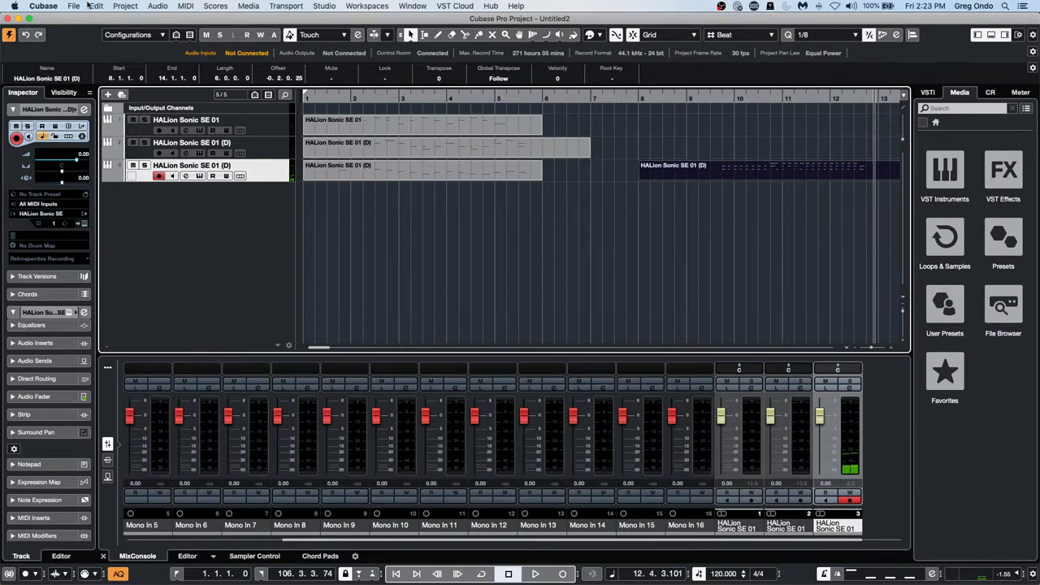
- Open the part at bar 8 in the Key Editor and reset its quantize to restore the original timing
double_click(805, 173)
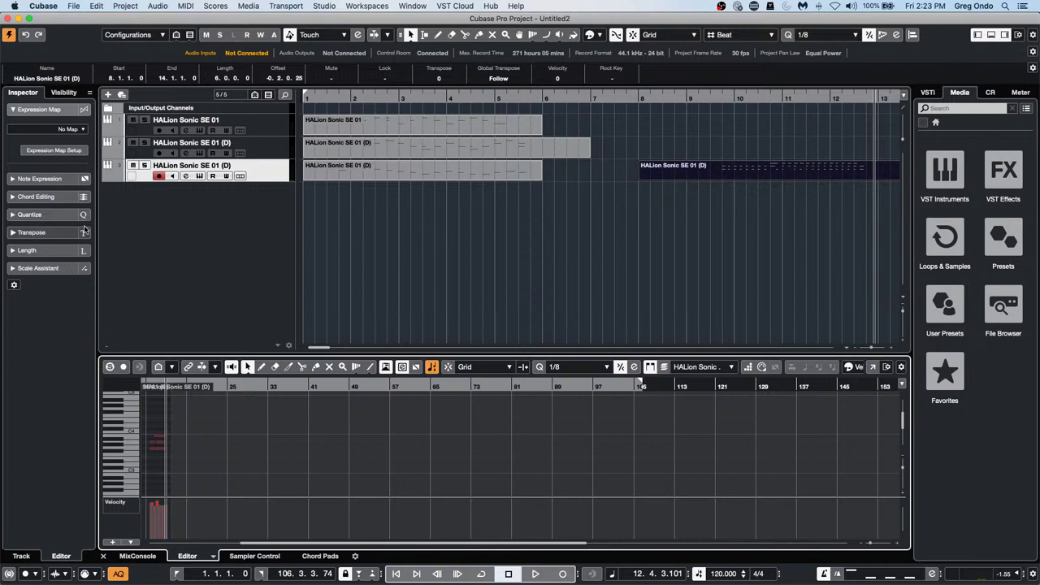
click(59, 215)
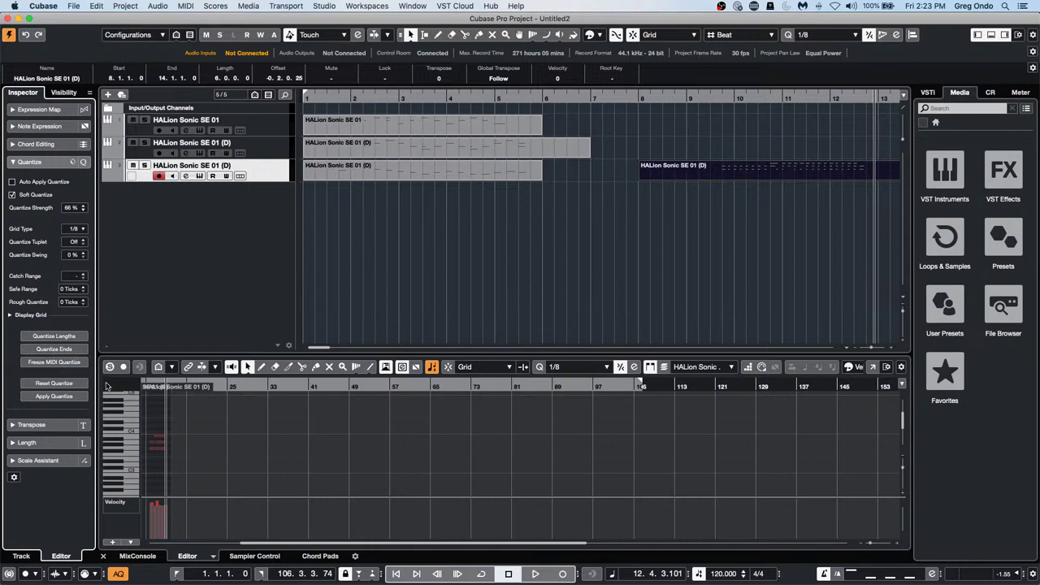
click(57, 383)
- Play back the part at bar 8 from position 9.4.1 to hear its unquantized timing
click(723, 95)
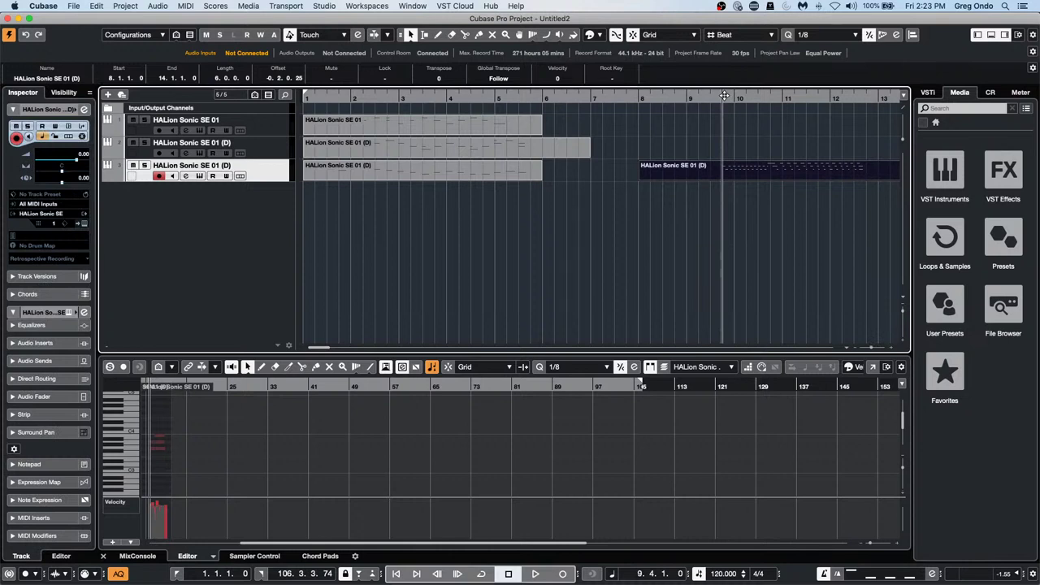
key(space)
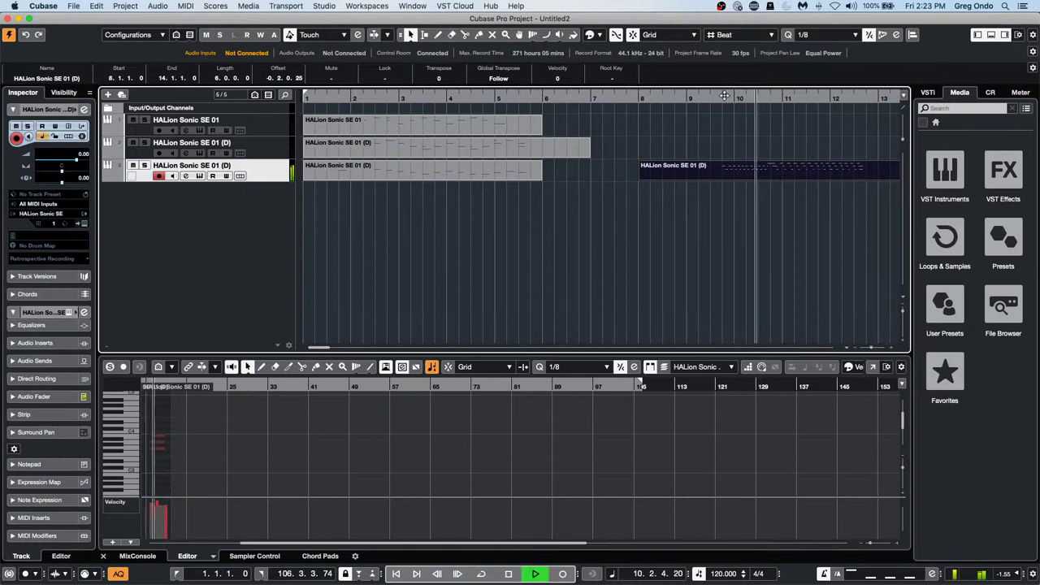
key(space)
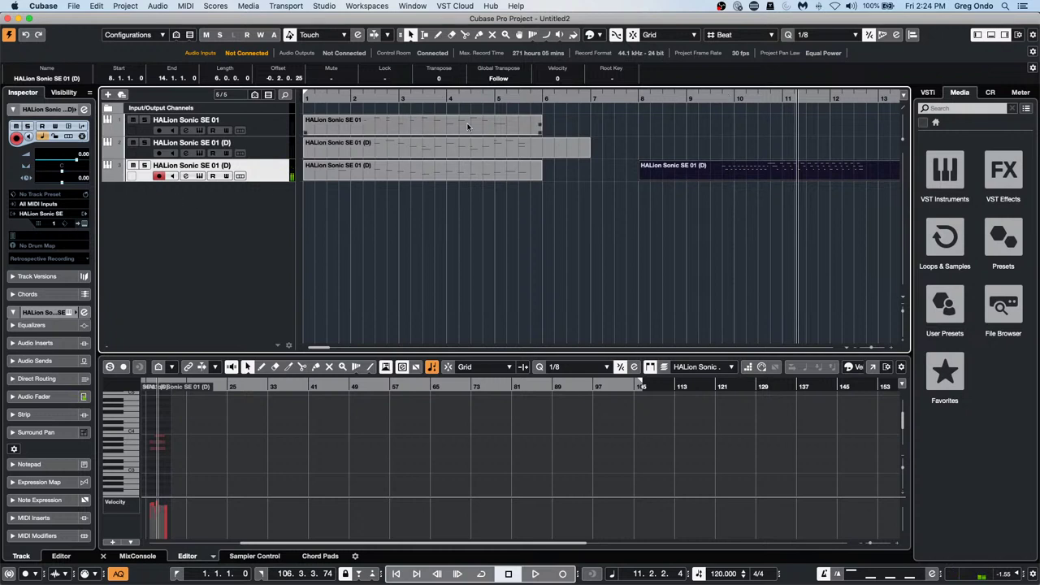
- Select the three piano parts that start at bar 1 and examine their note timing up close through to their ends
drag(560, 118, 374, 201)
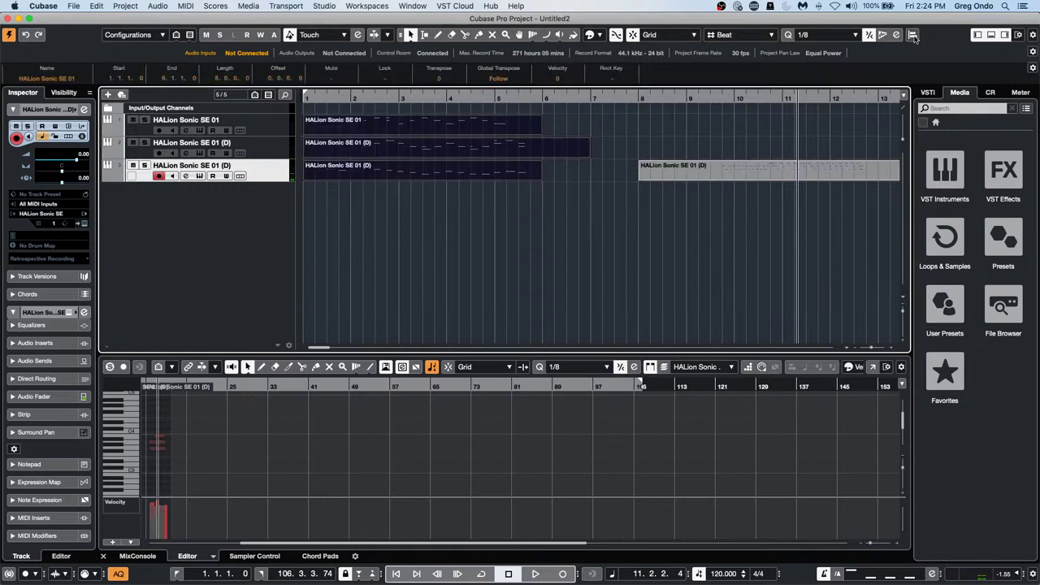
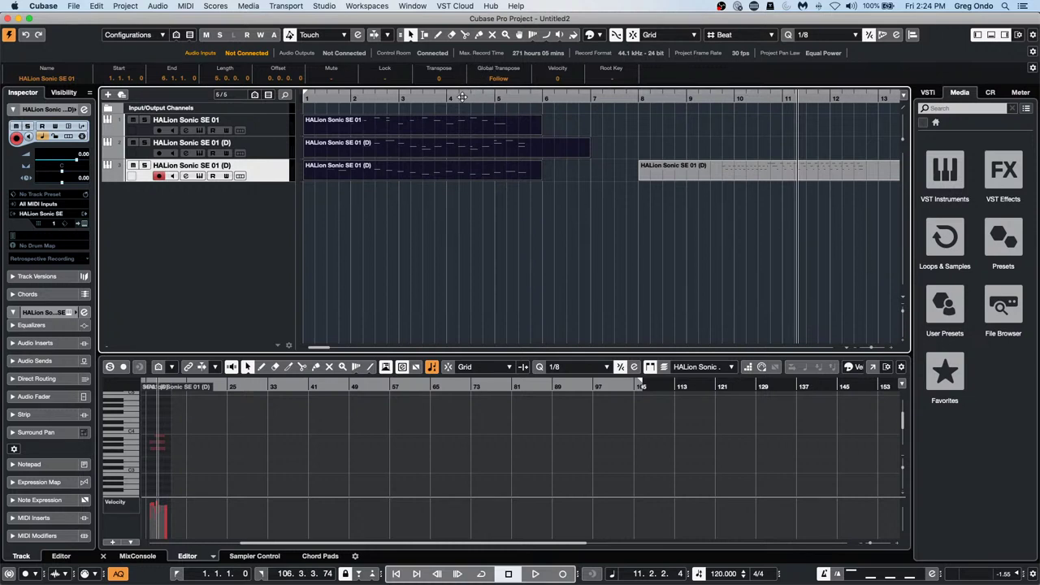
key(Home)
key(space)
key(h)
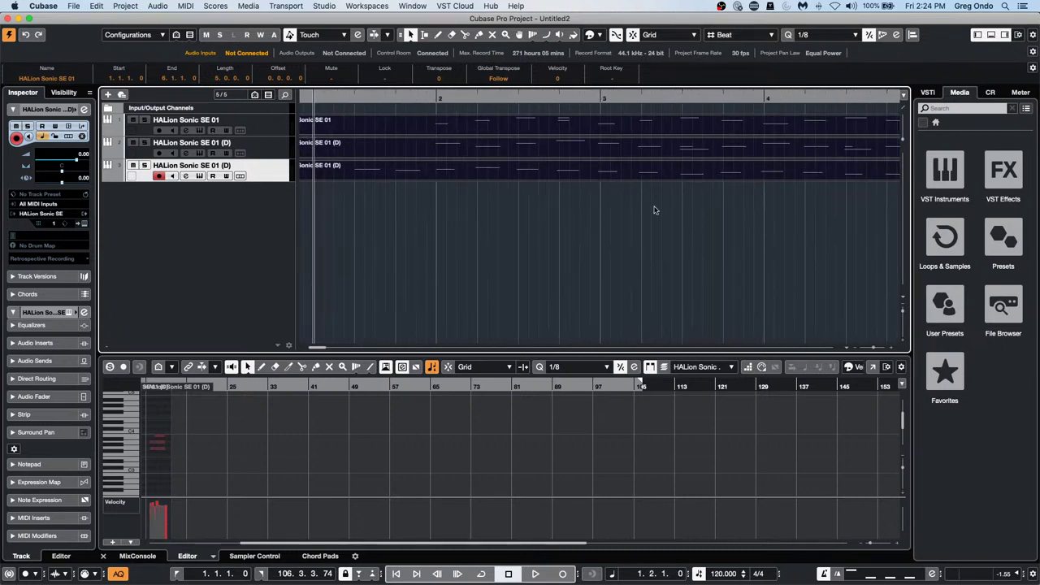
key(h)
scroll(590, 206, right, 5)
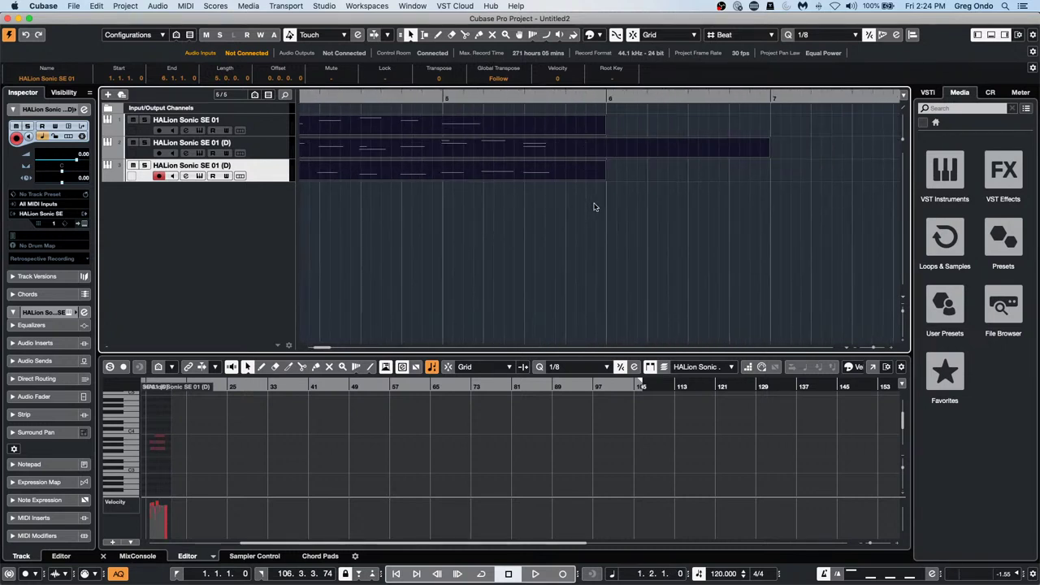
scroll(593, 206, right, 2)
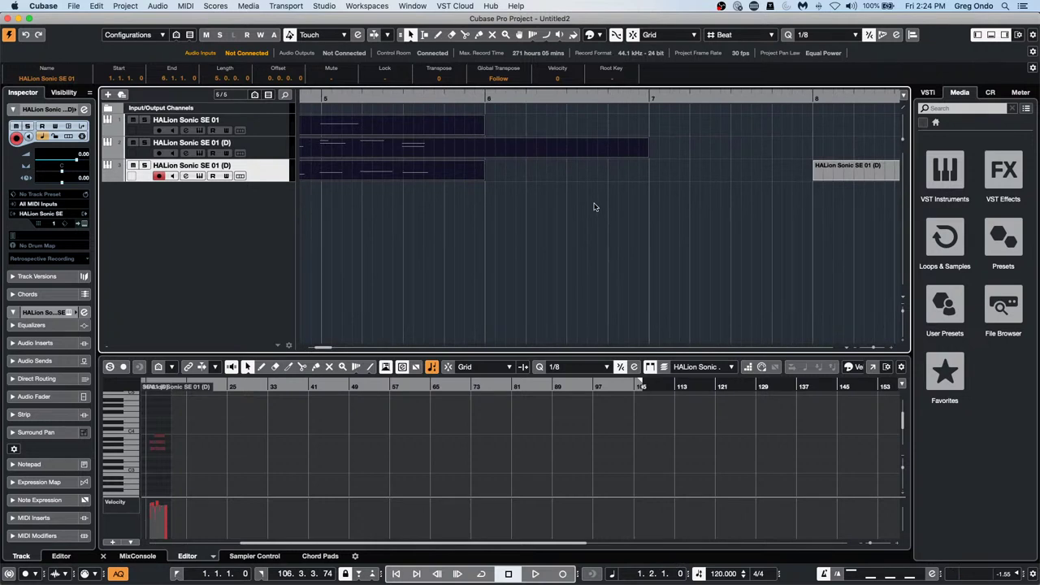
- Copy the three parts at the start of the timeline to bar 15, beat 3, keeping each on its own track
scroll(594, 206, left, 4)
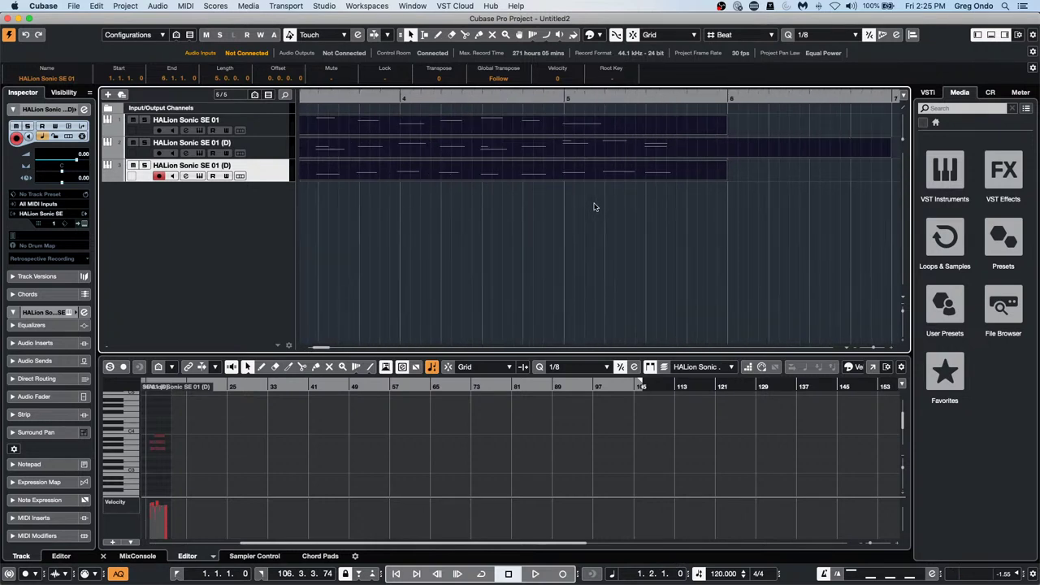
scroll(593, 206, left, 6)
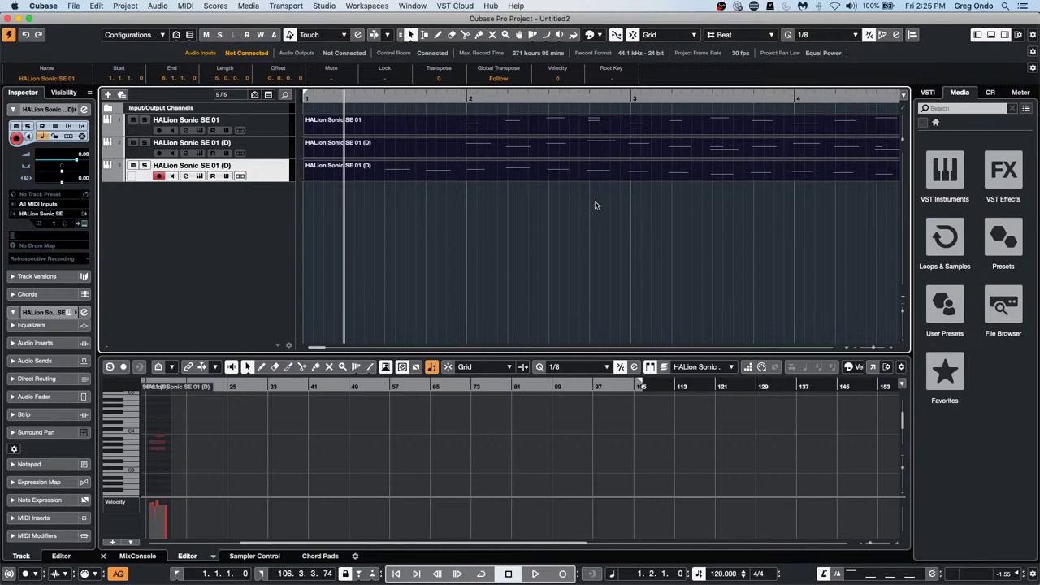
scroll(595, 206, right, 15)
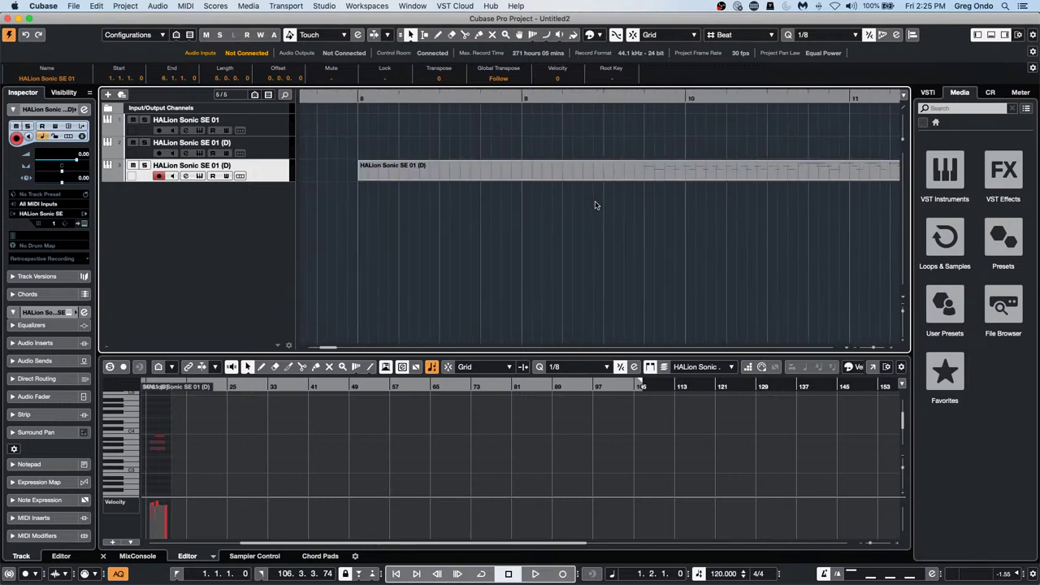
scroll(596, 206, left, 15)
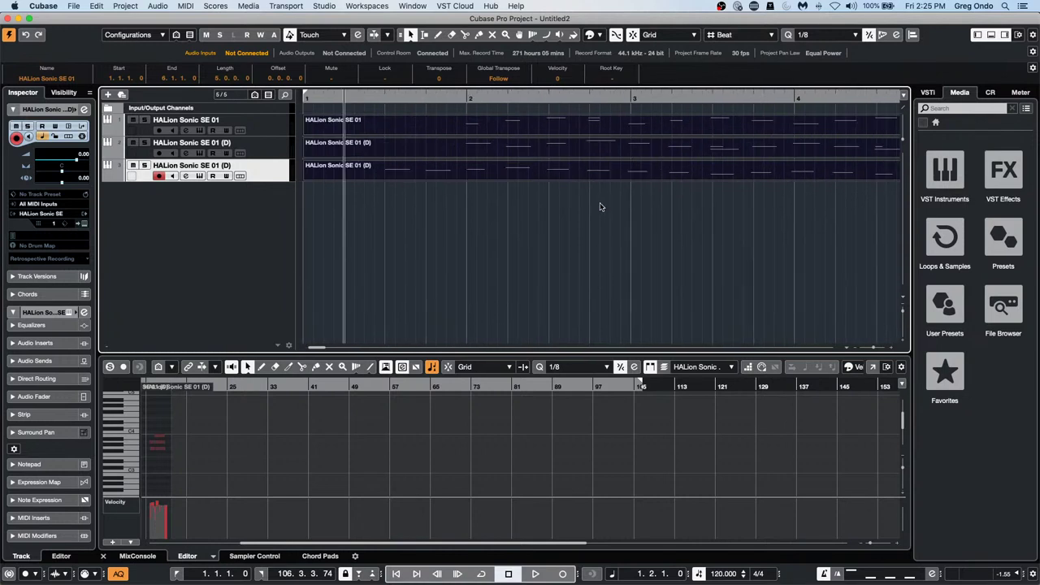
click(610, 97)
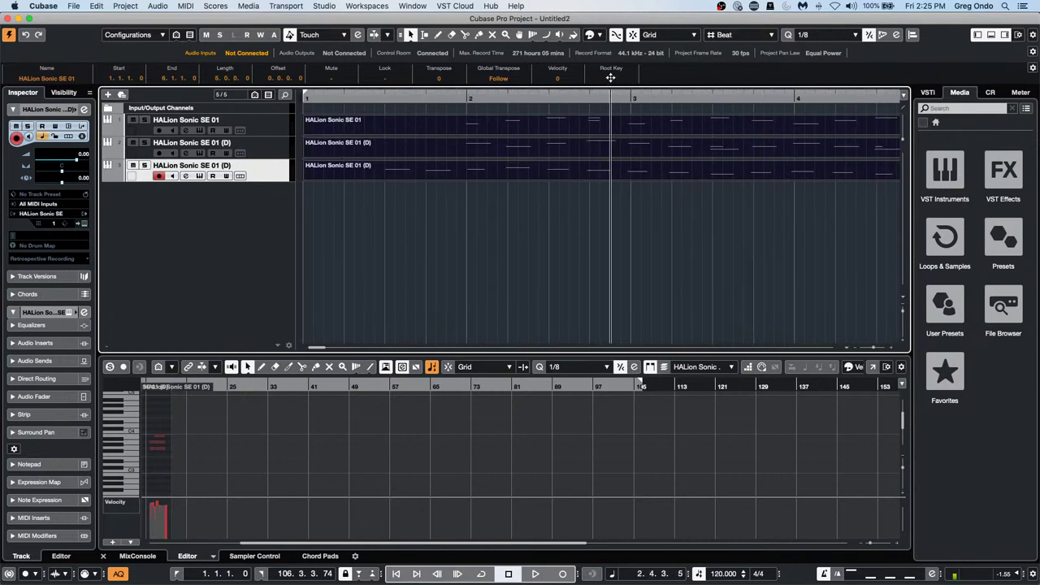
drag(610, 78, 610, 41)
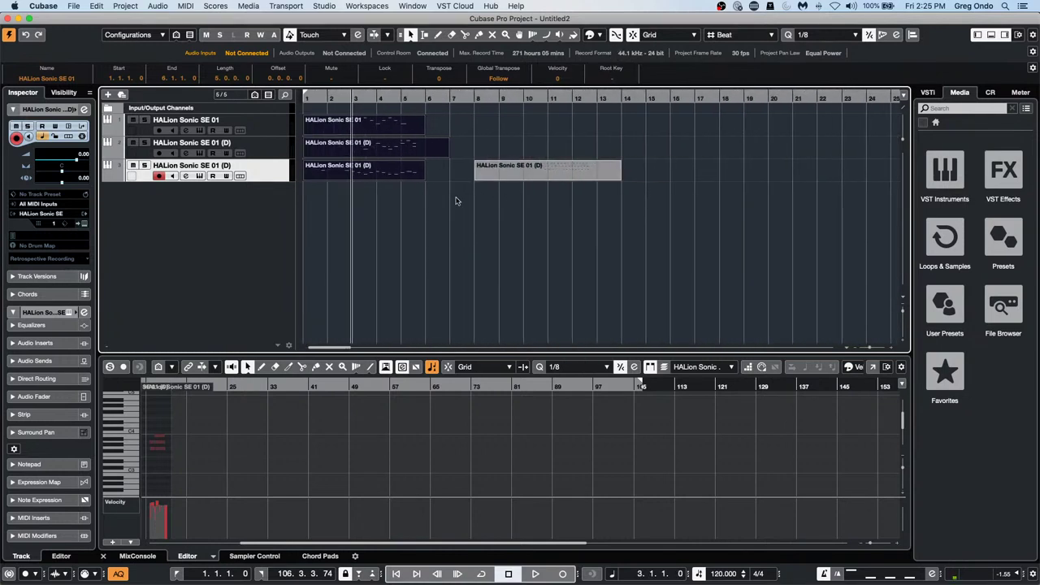
click(365, 202)
drag(366, 202, 678, 132)
click(704, 131)
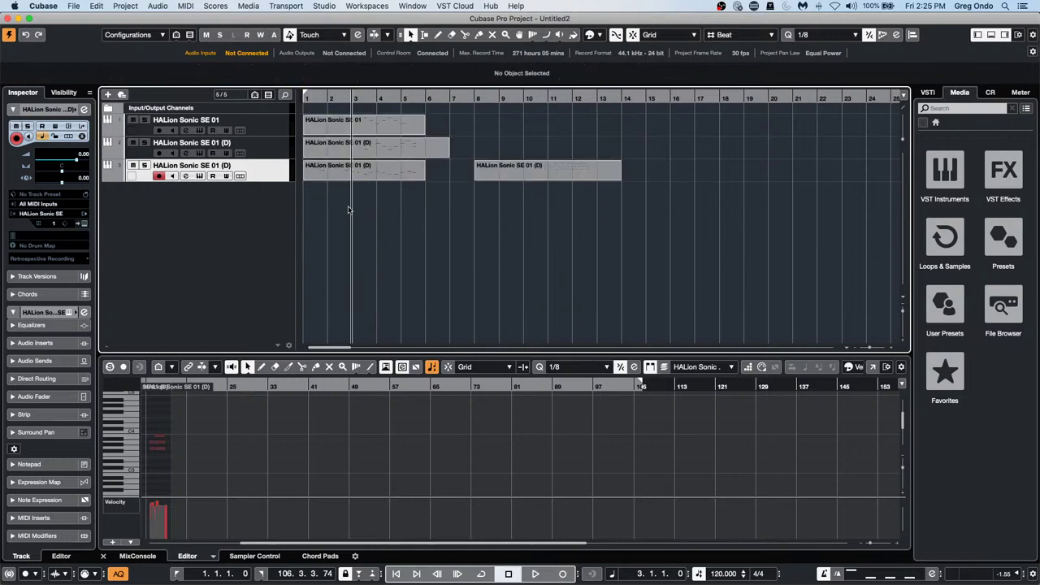
drag(347, 210, 468, 104)
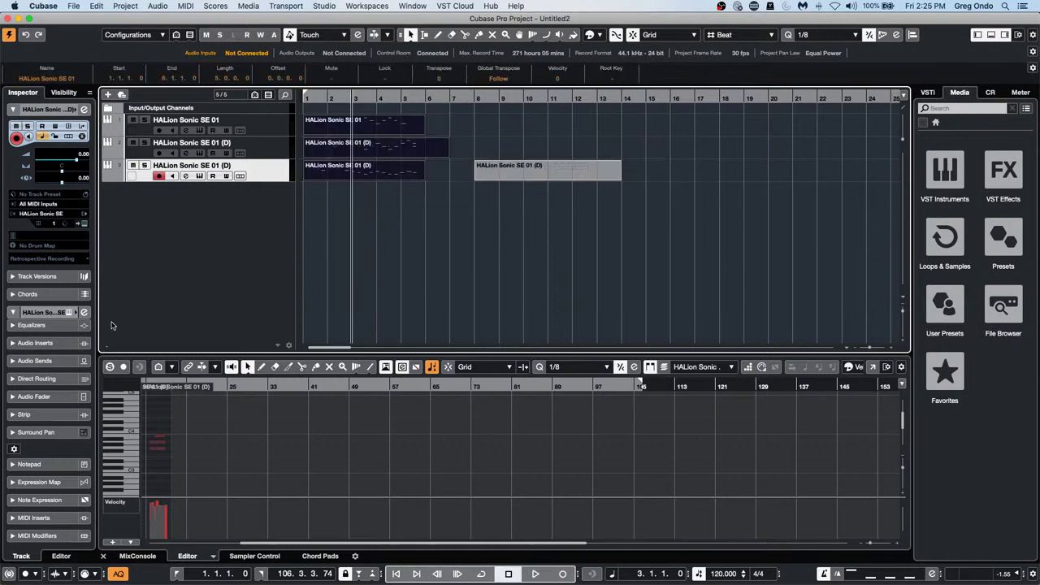
drag(358, 124, 716, 128)
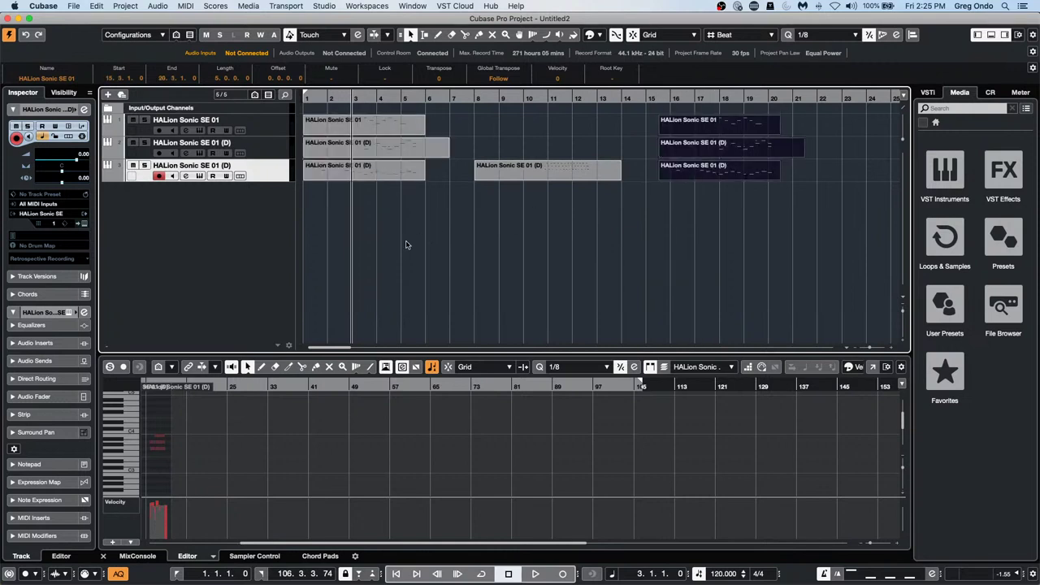
- Duplicate all parts on the three tracks twice, one set after another, and return the cursor to the project start
mouse_move(373, 219)
mouse_down()
mouse_move(841, 129)
mouse_move(827, 129)
mouse_up()
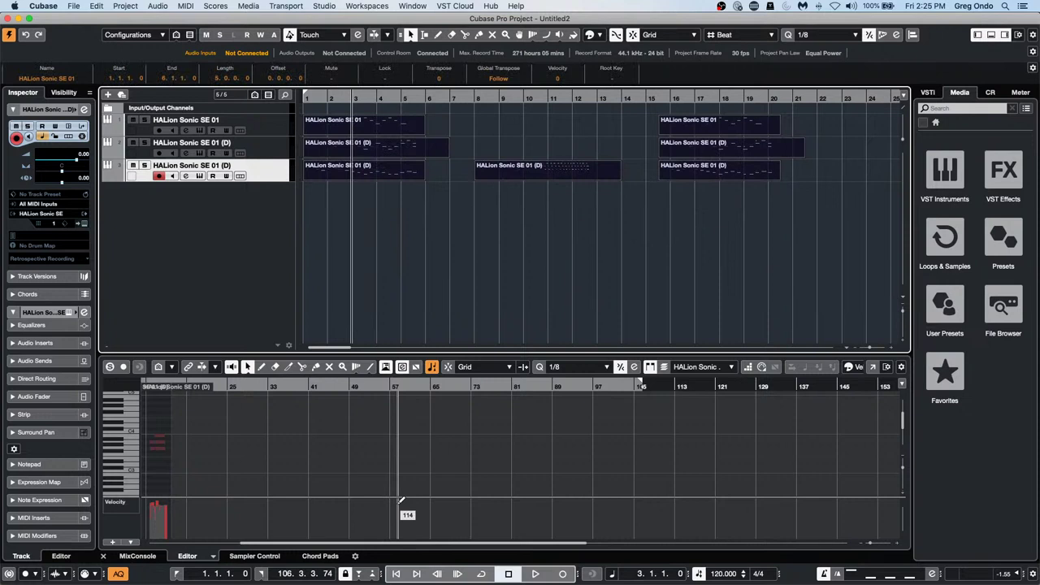
key(super+d)
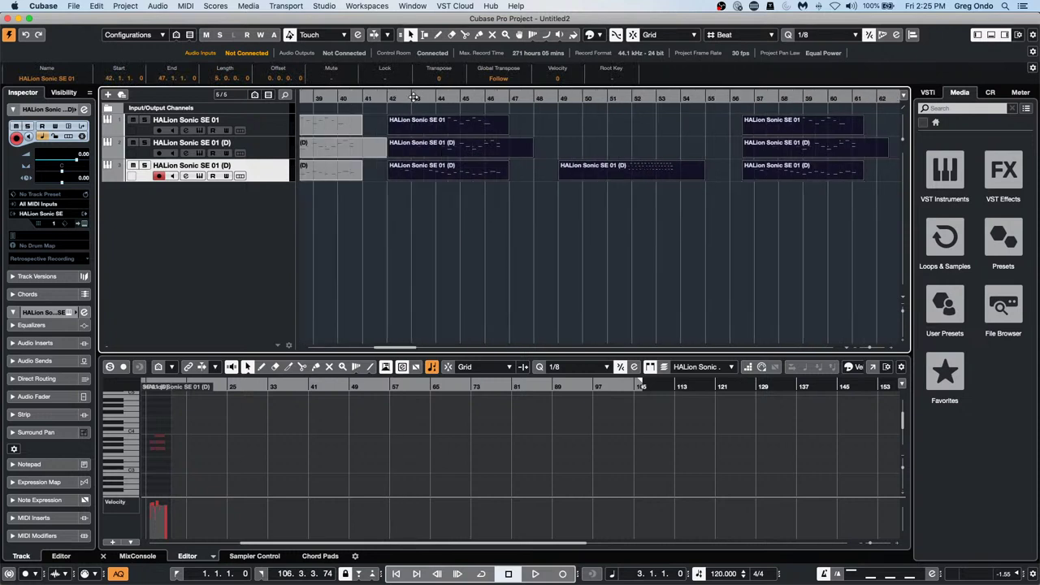
key(Home)
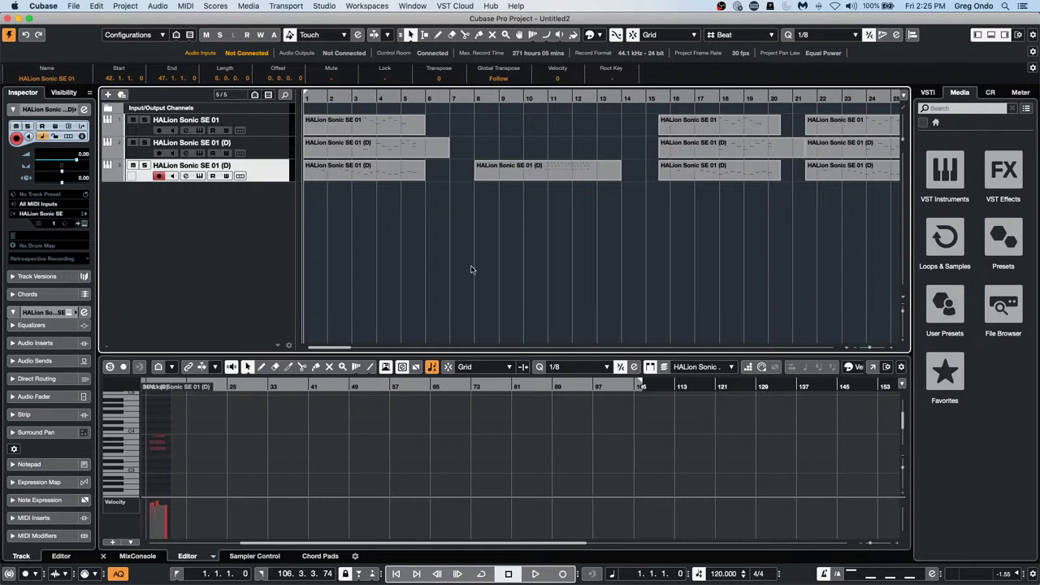
- Examine the duplicated parts along the whole timeline, beyond the last one and back to bar 1
scroll(469, 268, right, 10)
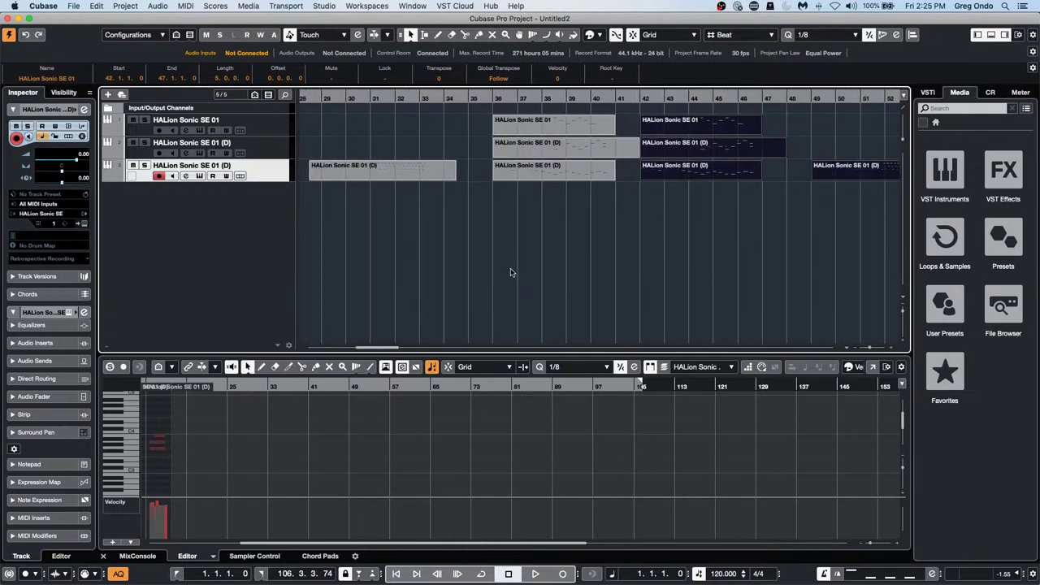
scroll(511, 272, right, 10)
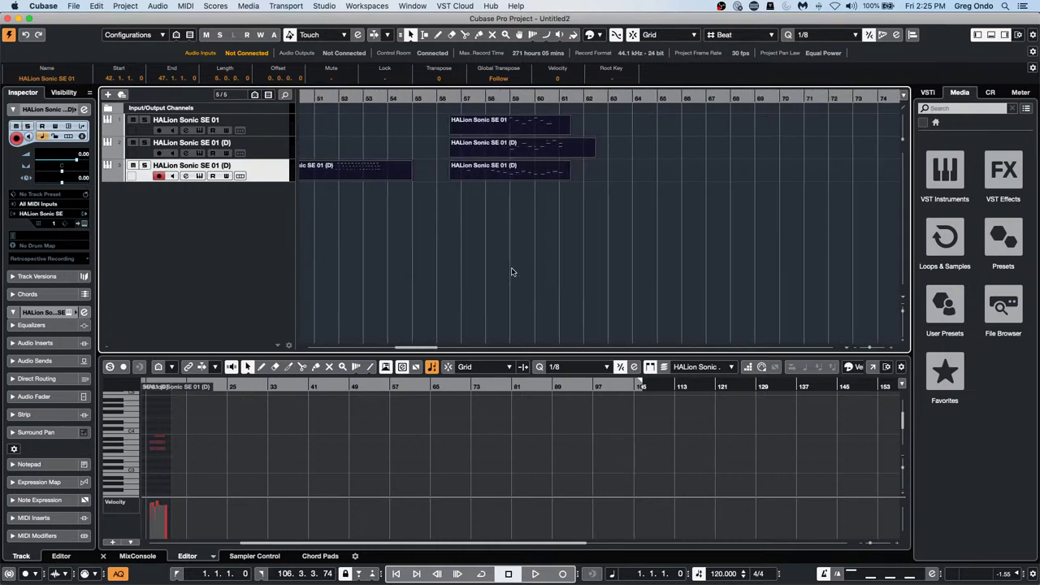
scroll(510, 272, right, 5)
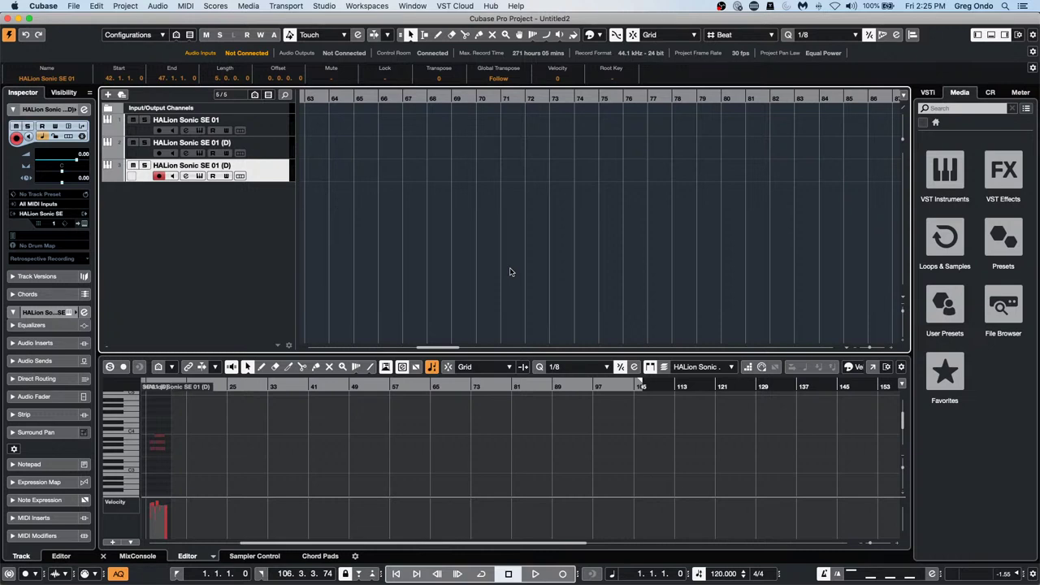
scroll(510, 272, left, 15)
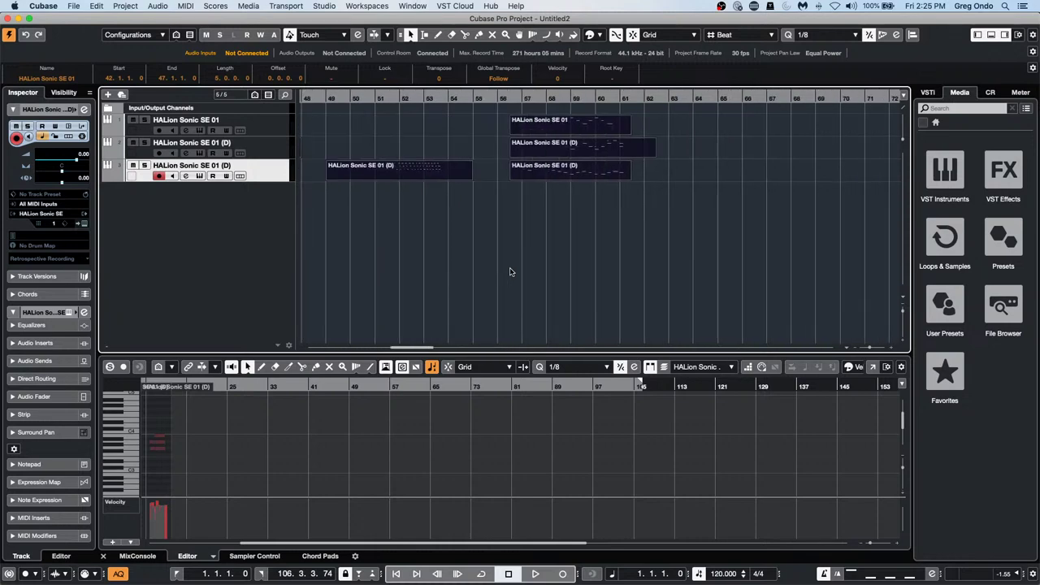
scroll(511, 274, right, 15)
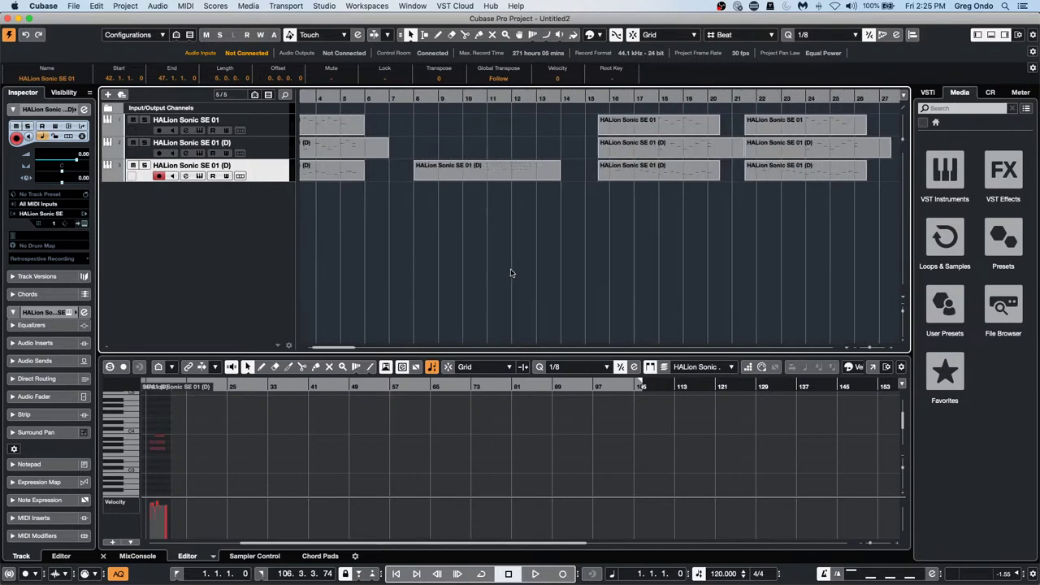
scroll(511, 274, left, 15)
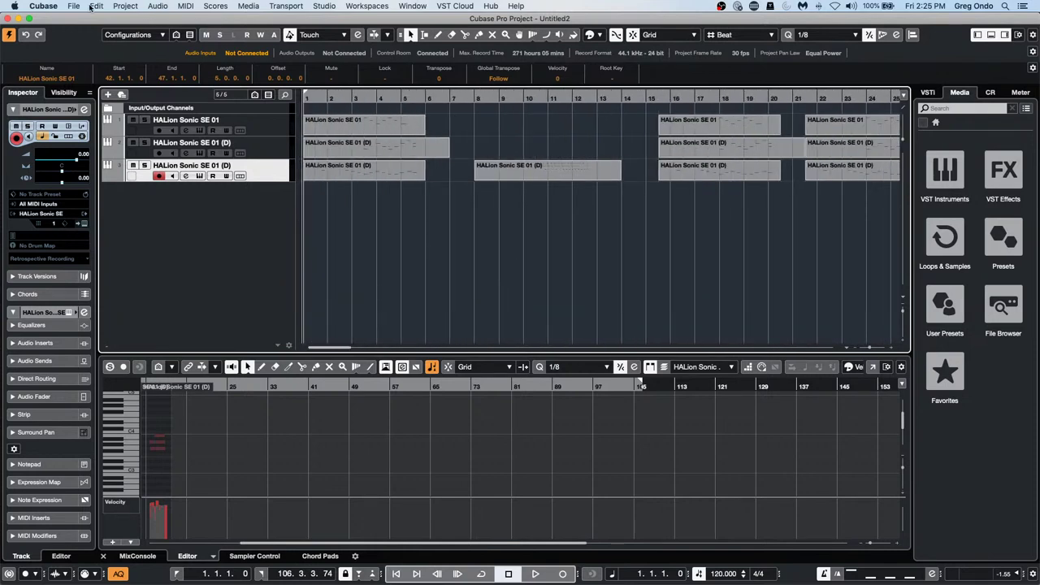
- Check the scroll direction and scrolling speed in the Mouse settings of System Preferences, closing the window when done
click(16, 6)
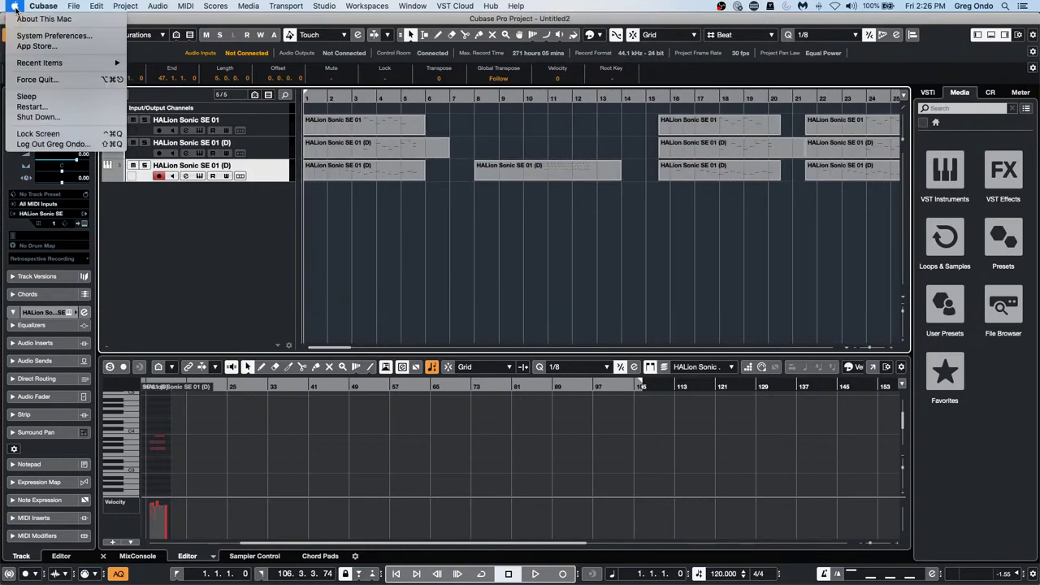
mouse_move(70, 65)
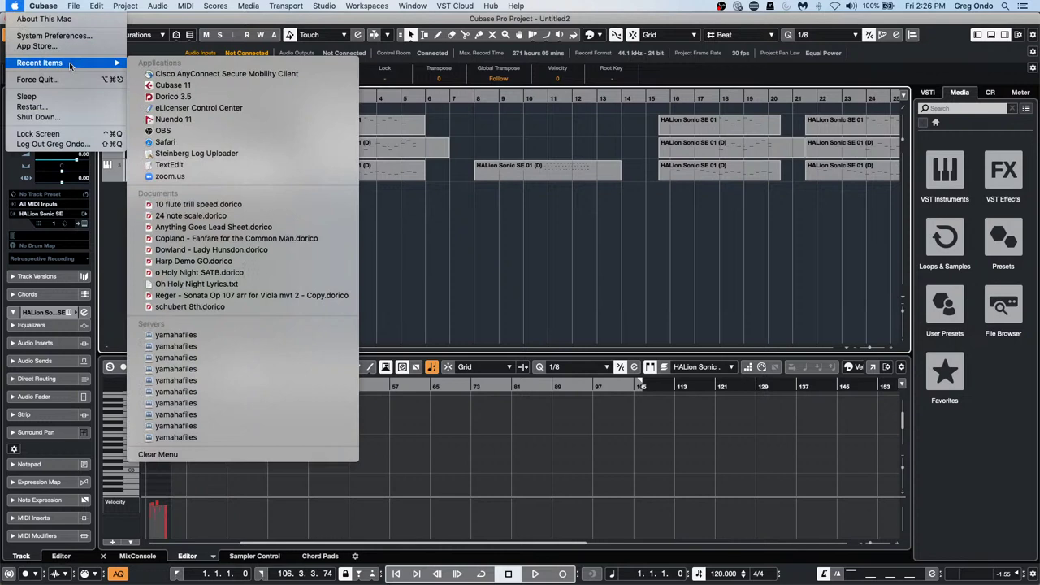
click(79, 35)
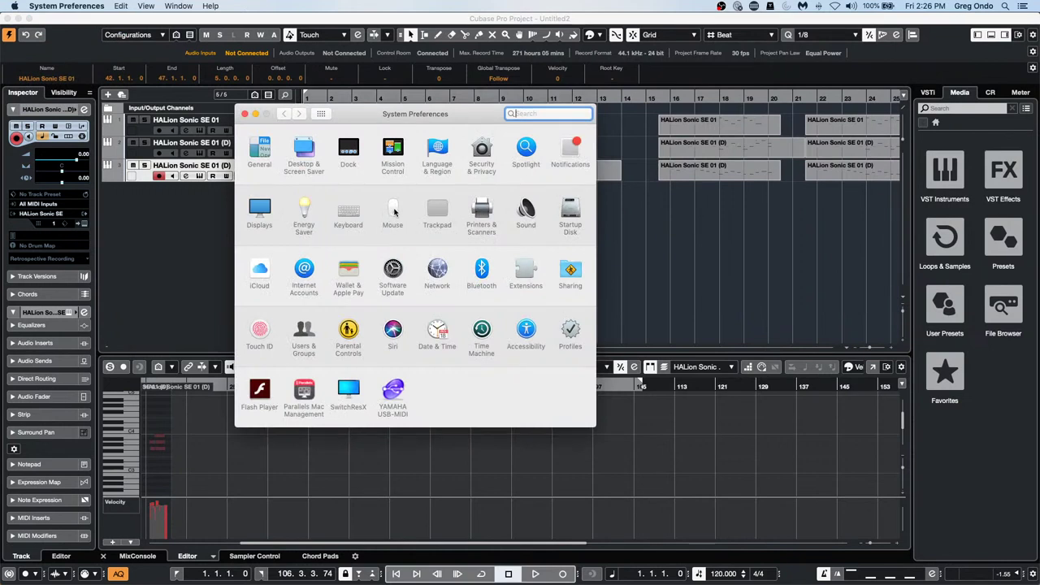
click(392, 213)
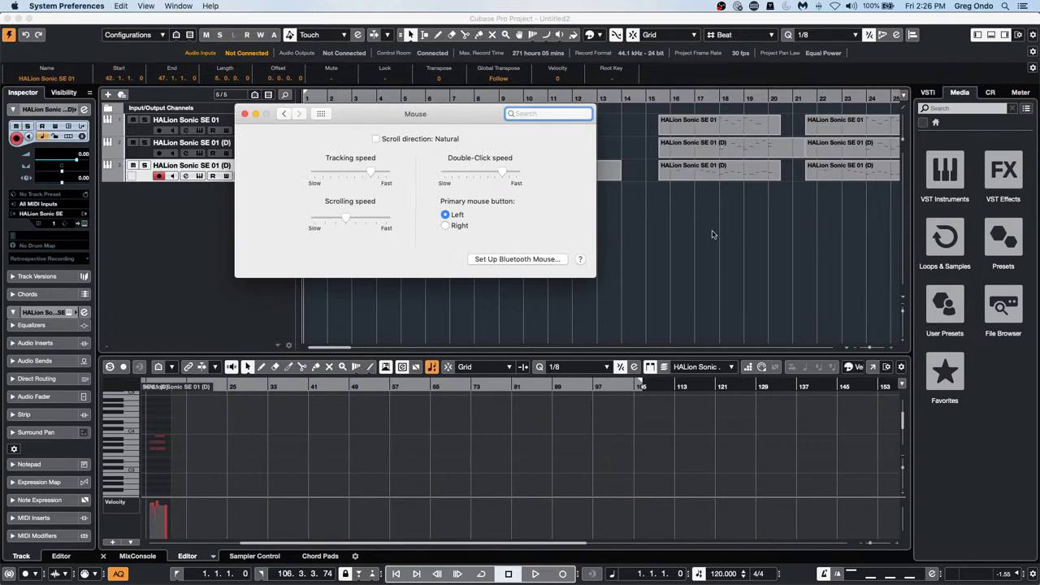
click(246, 115)
- Test horizontal scrolling in the project by moving past the last parts and returning to bar 1
scroll(548, 257, right, 15)
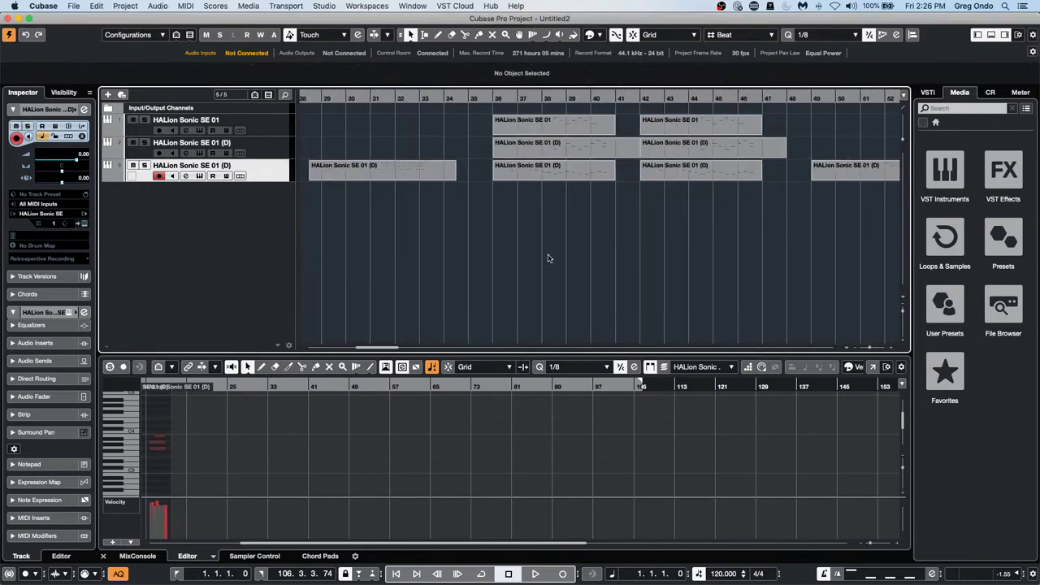
scroll(552, 257, left, 15)
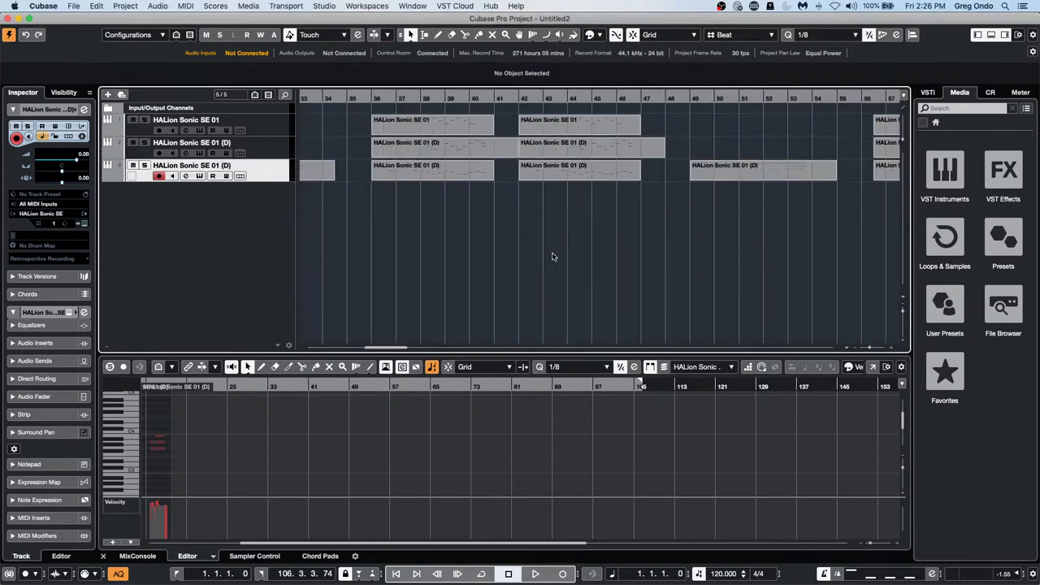
scroll(552, 256, right, 15)
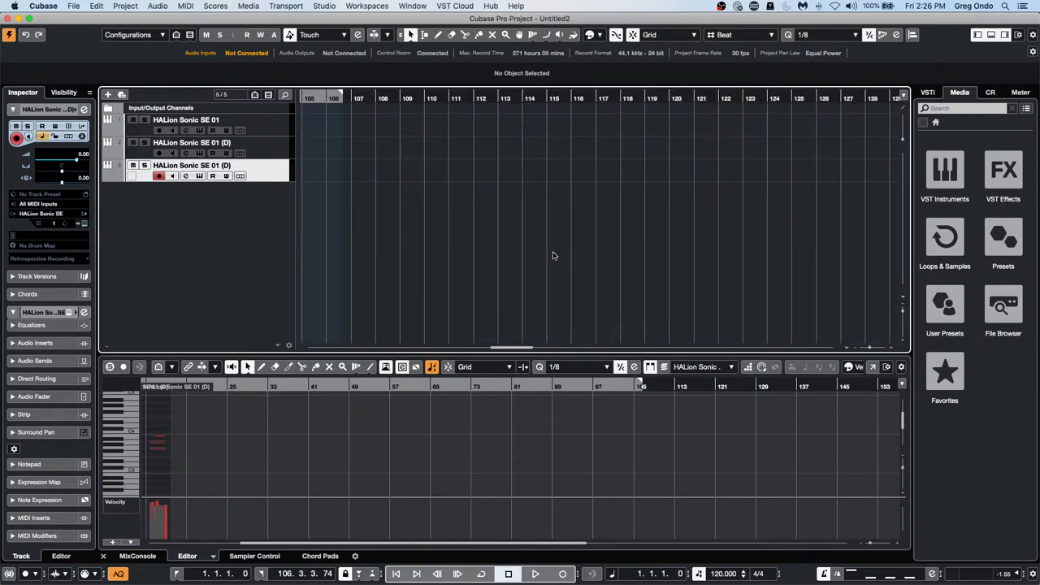
scroll(552, 256, left, 15)
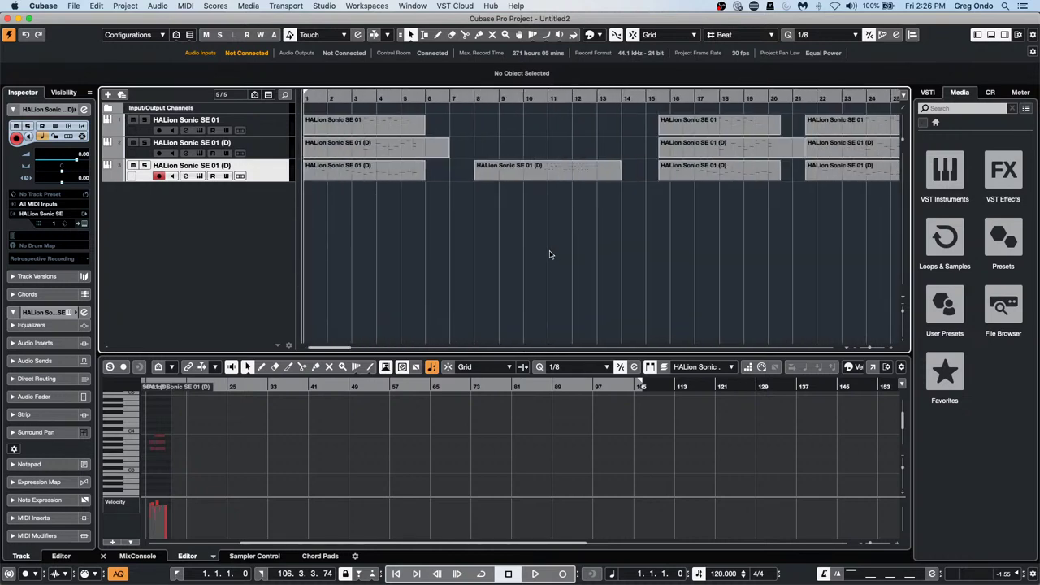
- Review the natural scroll direction option in the Mouse settings of System Preferences and try scrolling the project timeline both ways
click(15, 5)
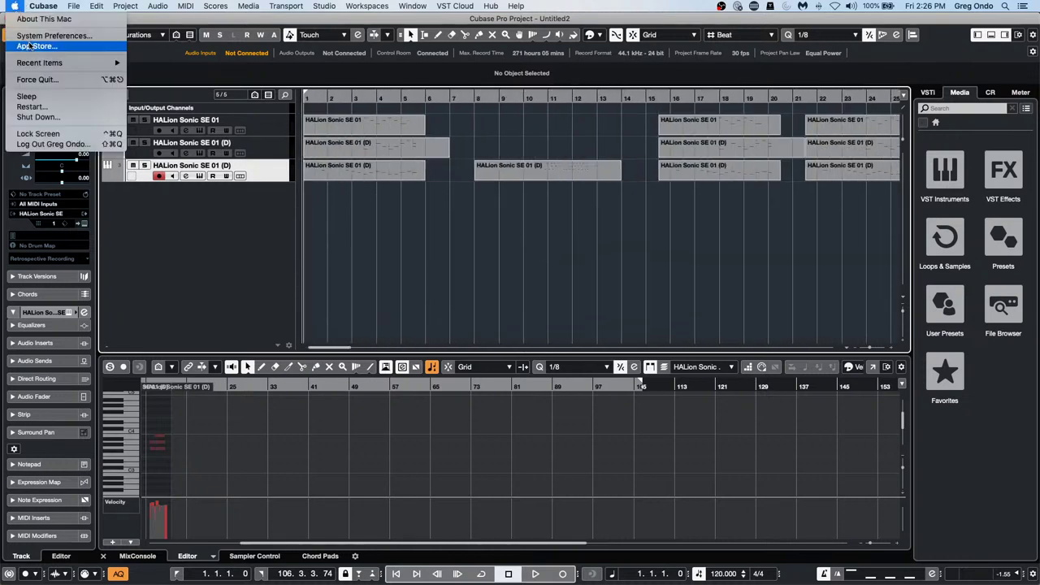
click(420, 144)
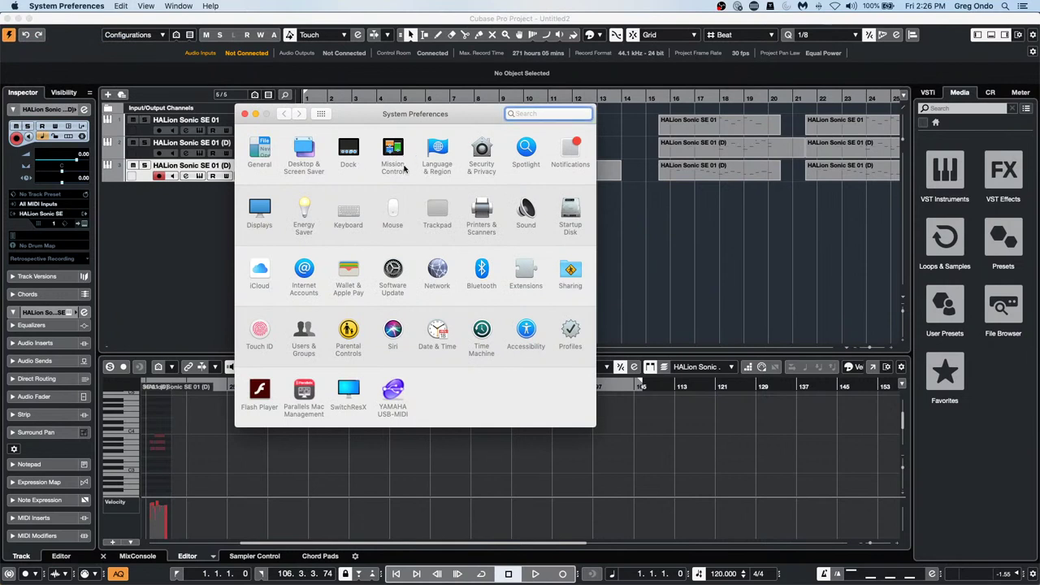
click(394, 210)
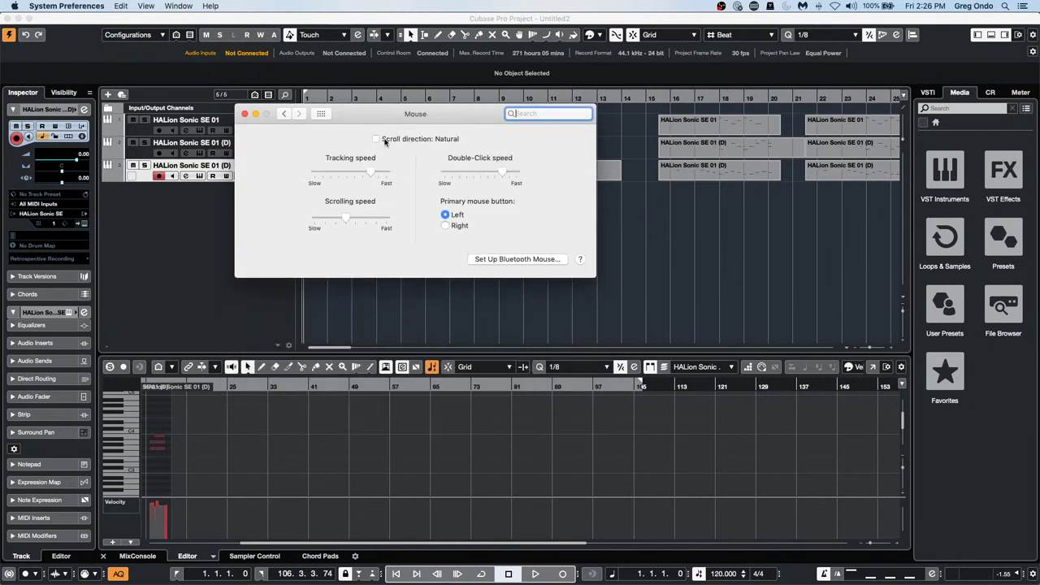
click(662, 203)
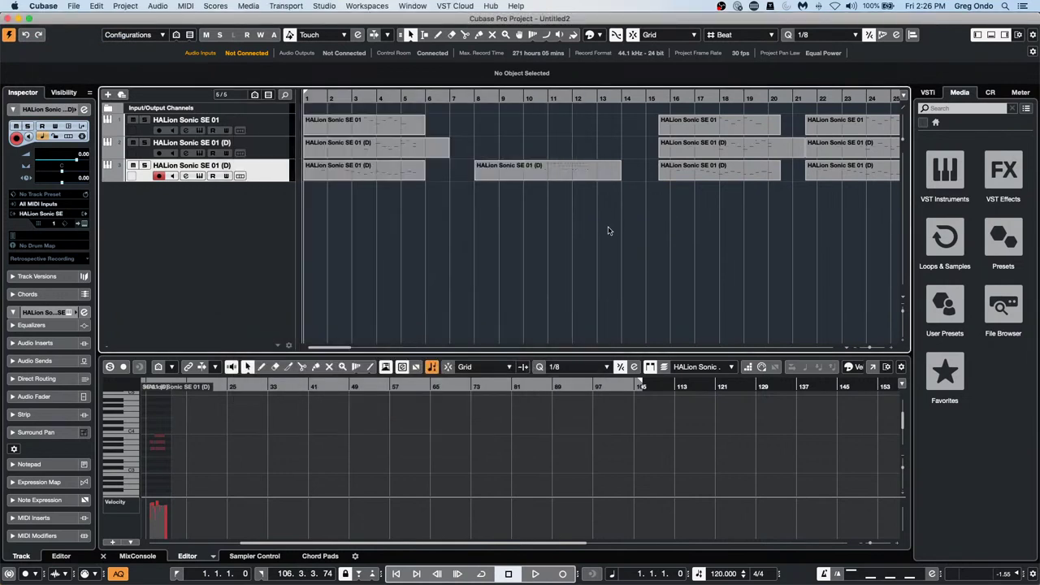
scroll(572, 226, right, 10)
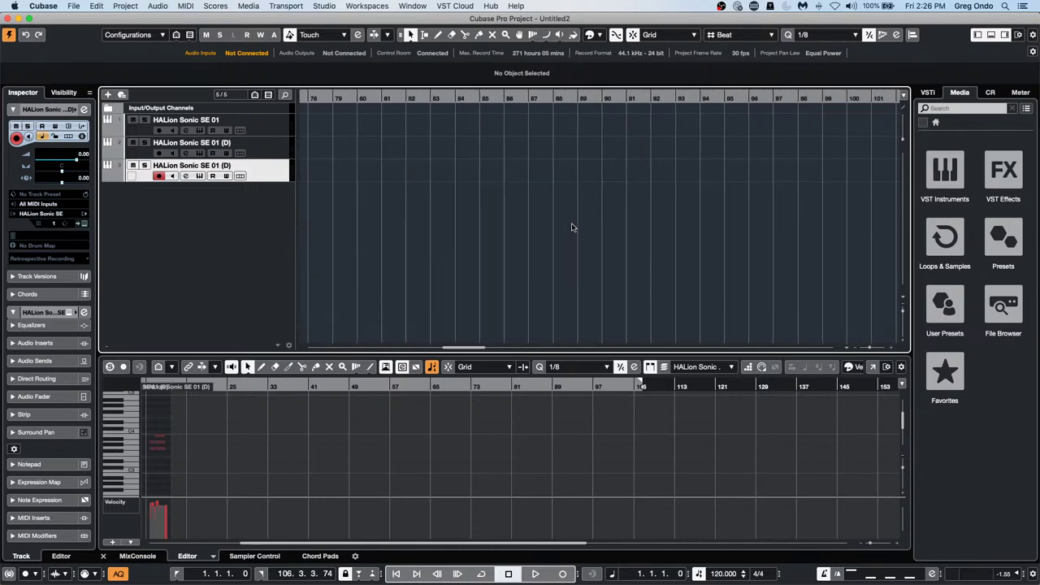
scroll(571, 228, left, 10)
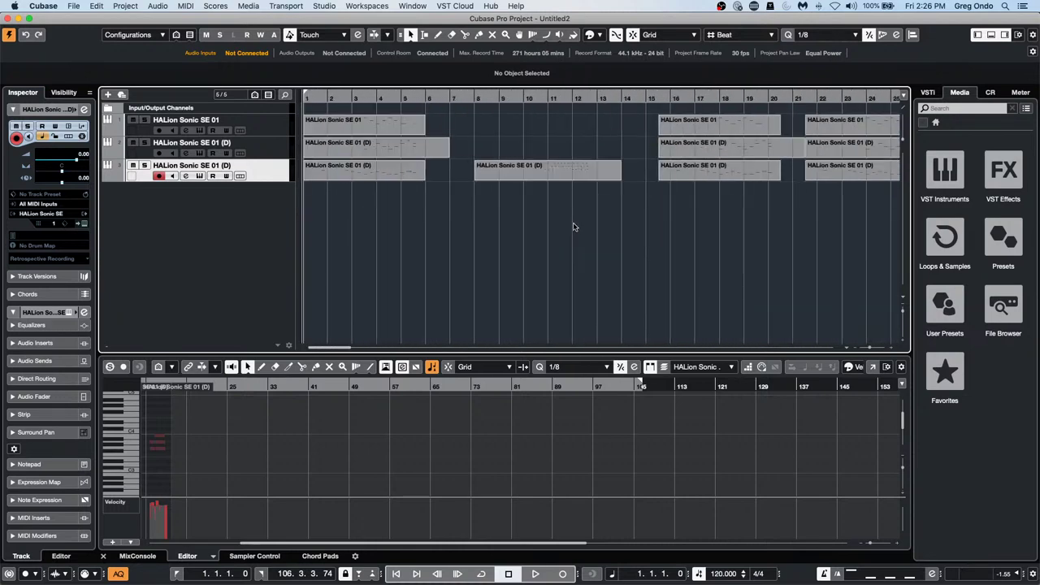
click(17, 7)
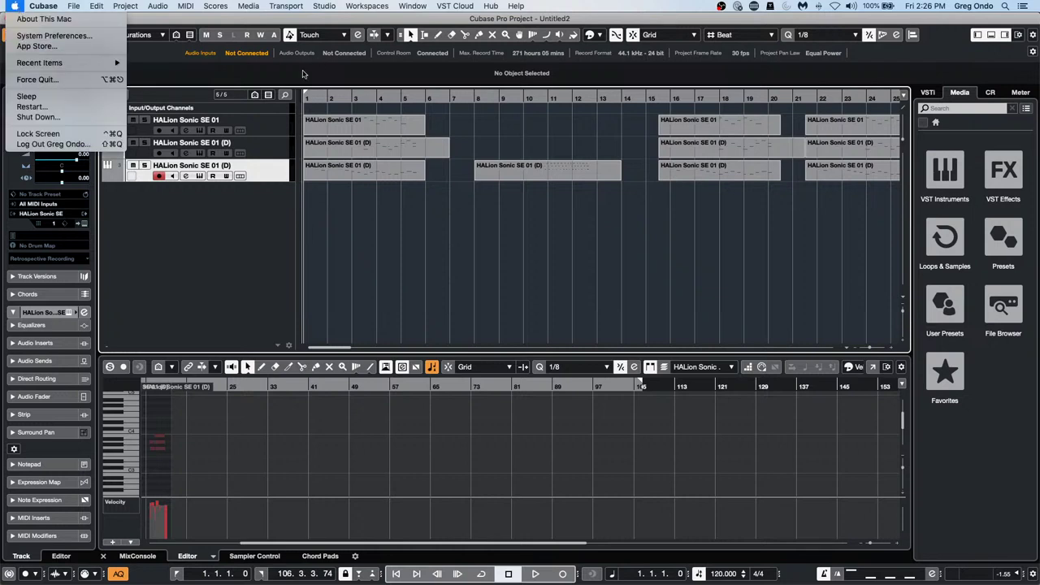
click(520, 232)
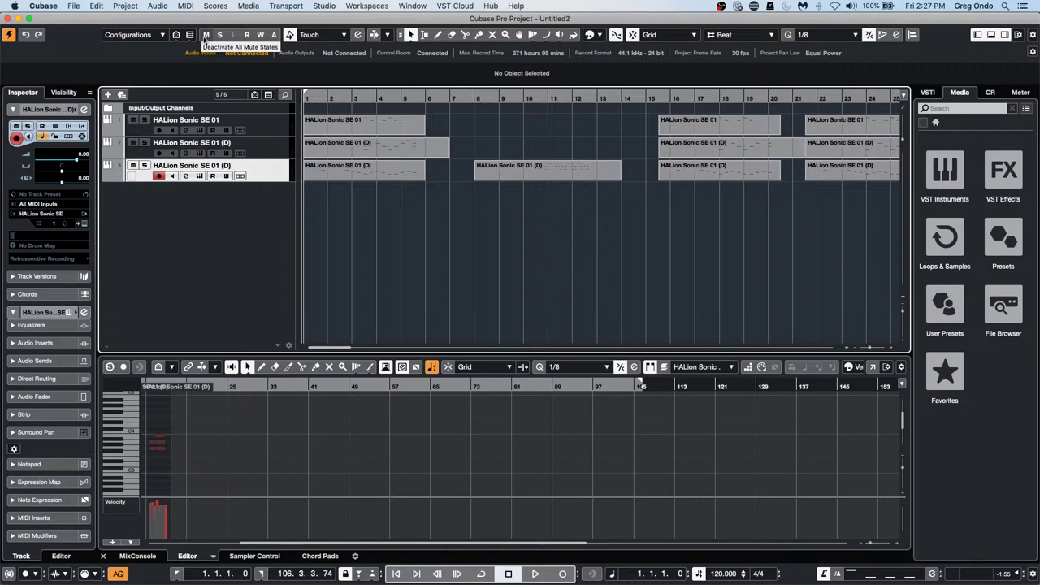
click(73, 5)
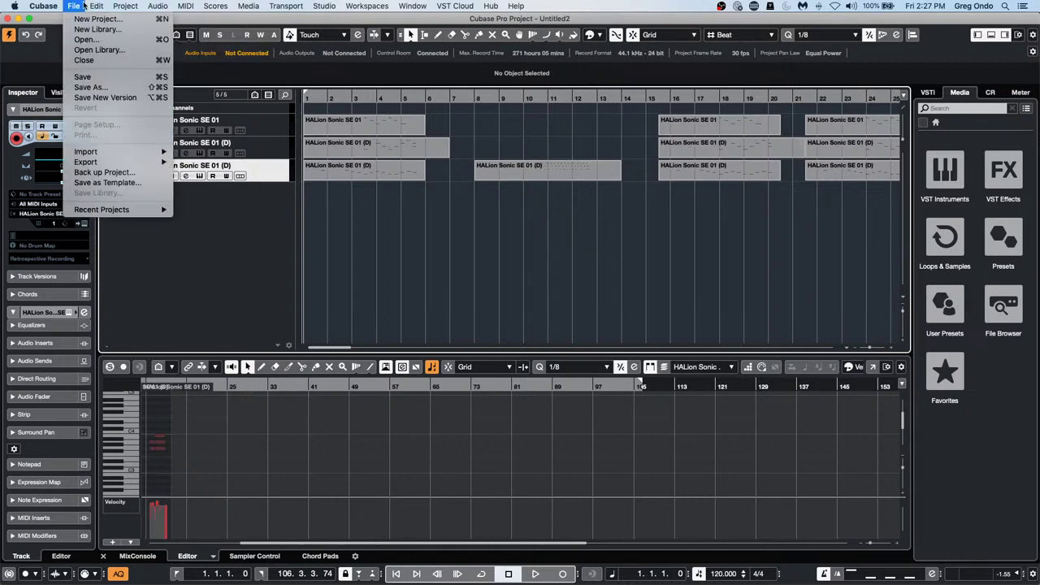
- Open the recent project "be someone.cpr"
mouse_move(149, 213)
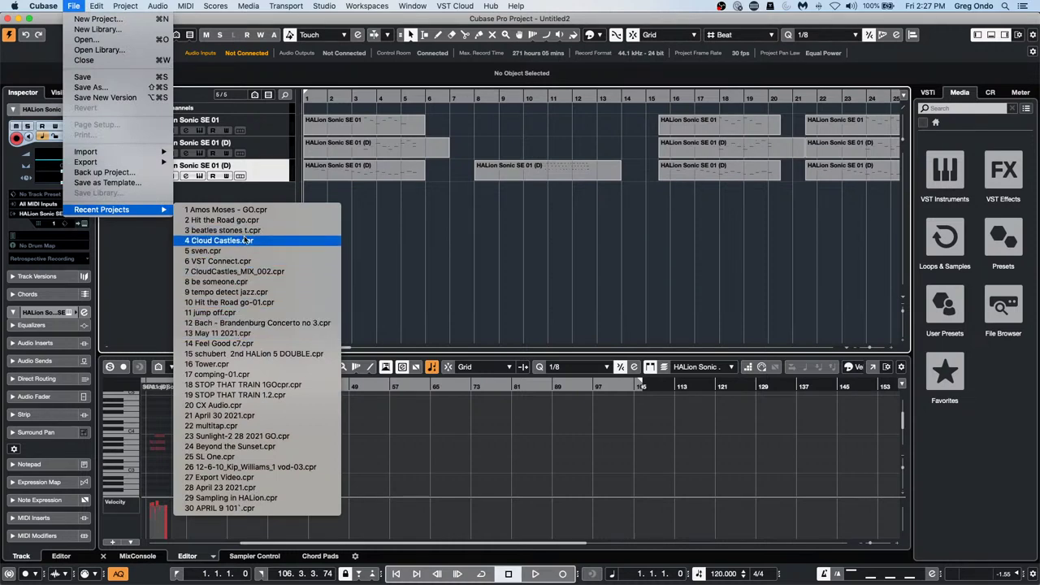
click(240, 272)
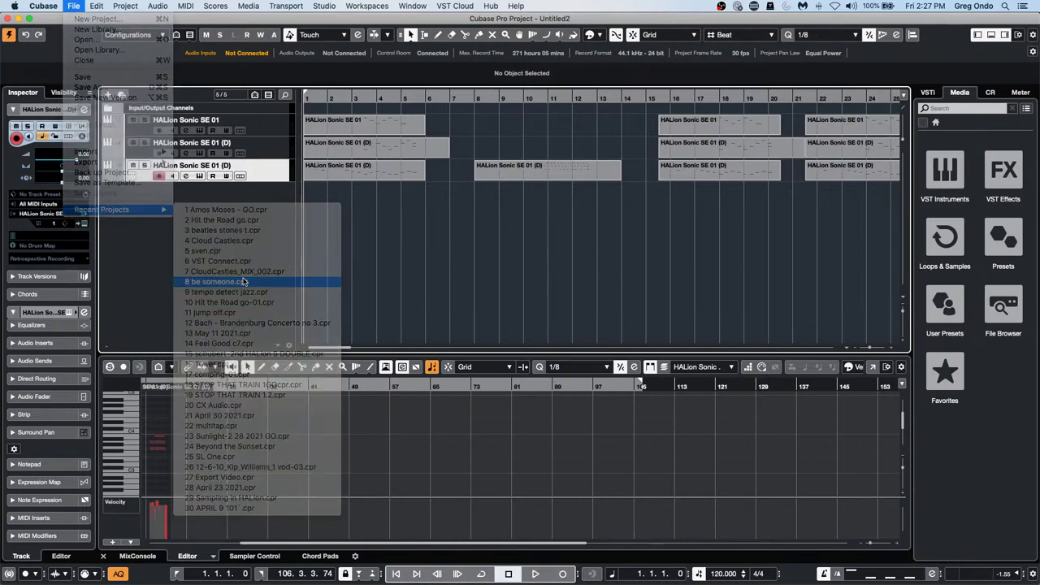
click(577, 205)
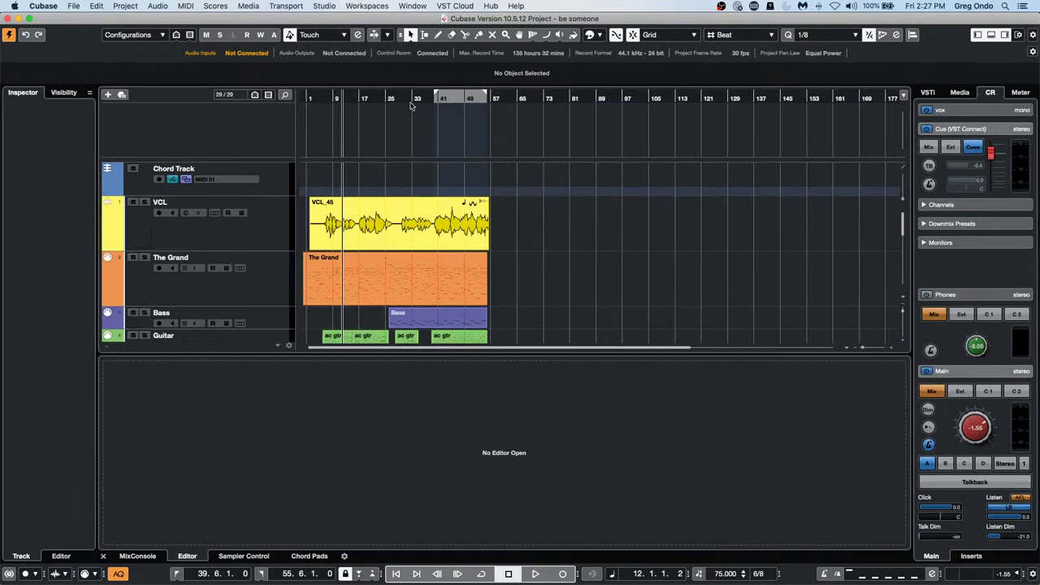
- Solo the VCL and The Grand tracks and play the project from bar 1 with the timeline zoomed in
click(309, 98)
key(h)
key(h)
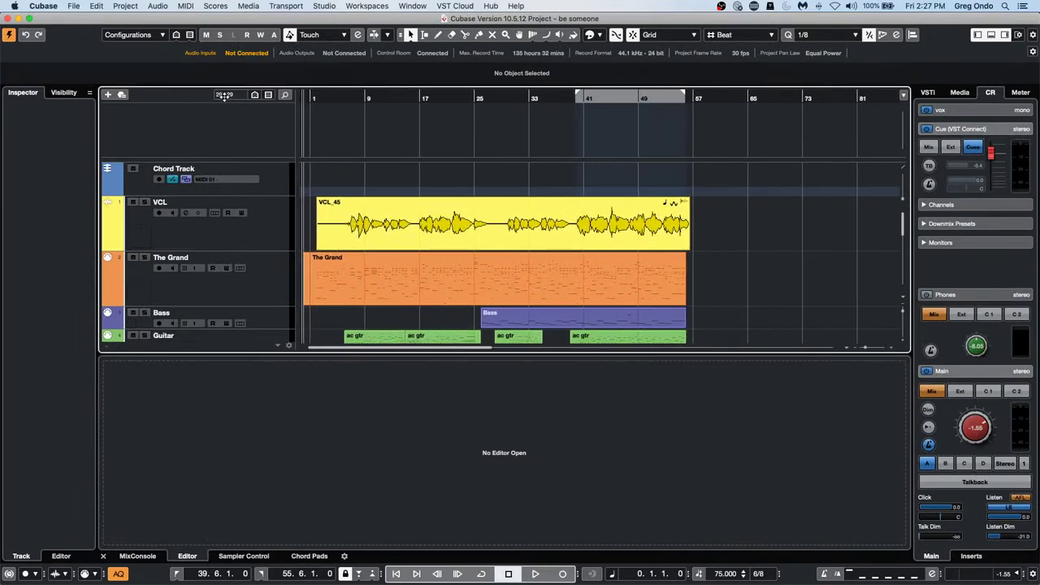
key(h)
click(144, 202)
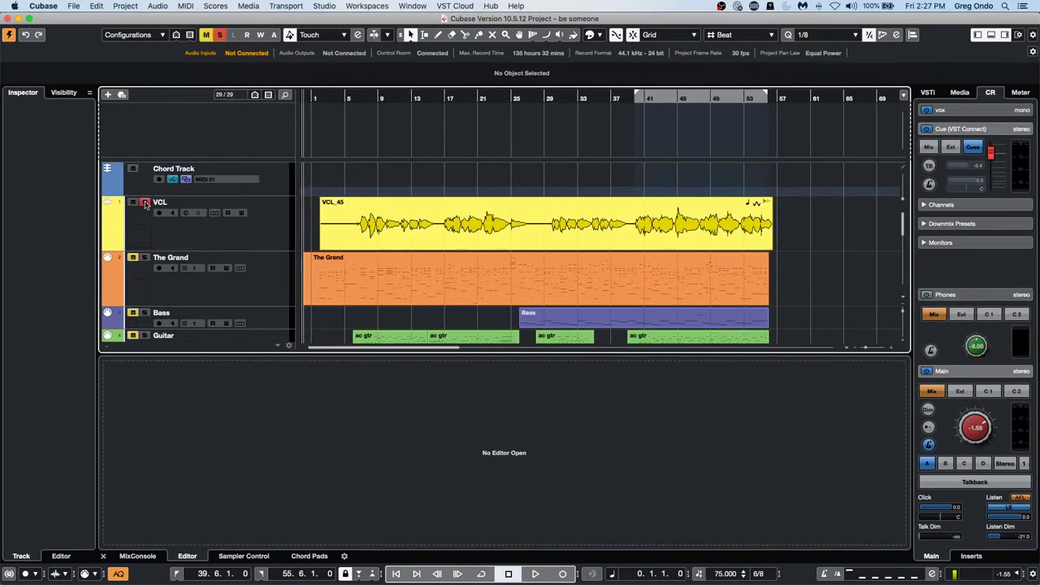
click(144, 258)
key(space)
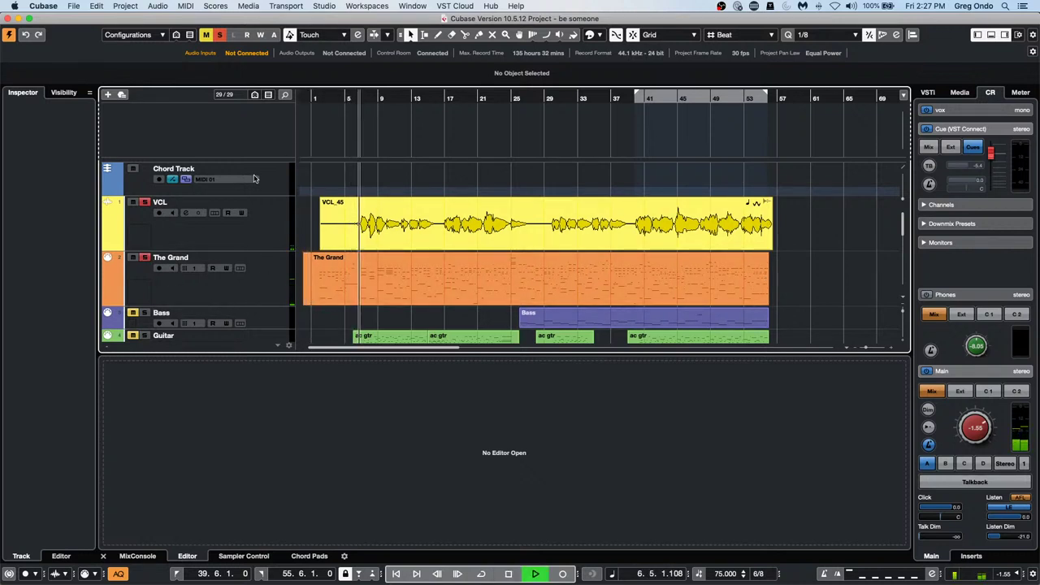
- Open the audio channel settings of The Grand's instrument output, TG3 Front, closing the track's MIDI channel settings
click(268, 286)
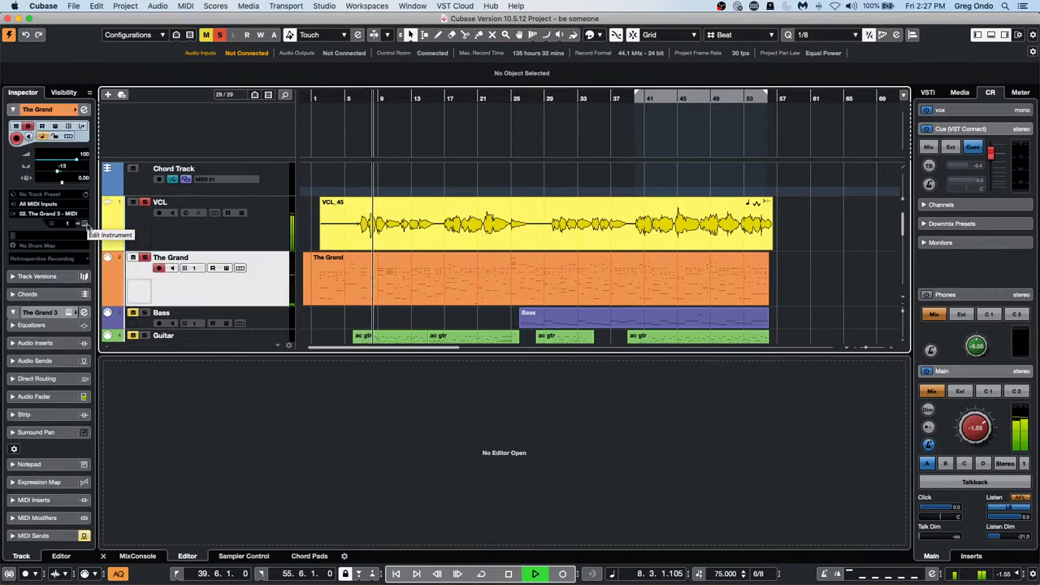
click(87, 228)
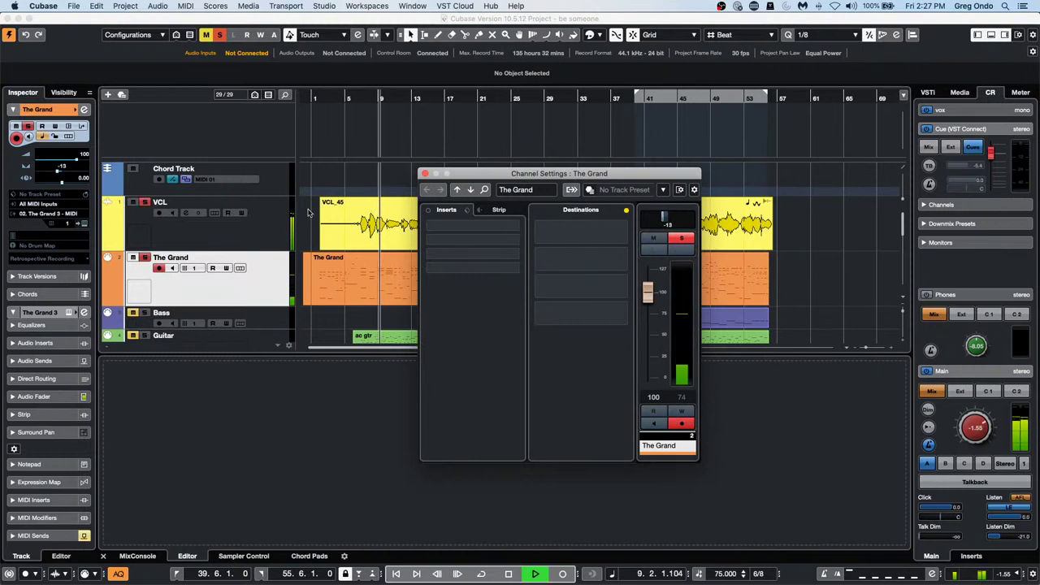
click(424, 173)
scroll(38, 273, down, 3)
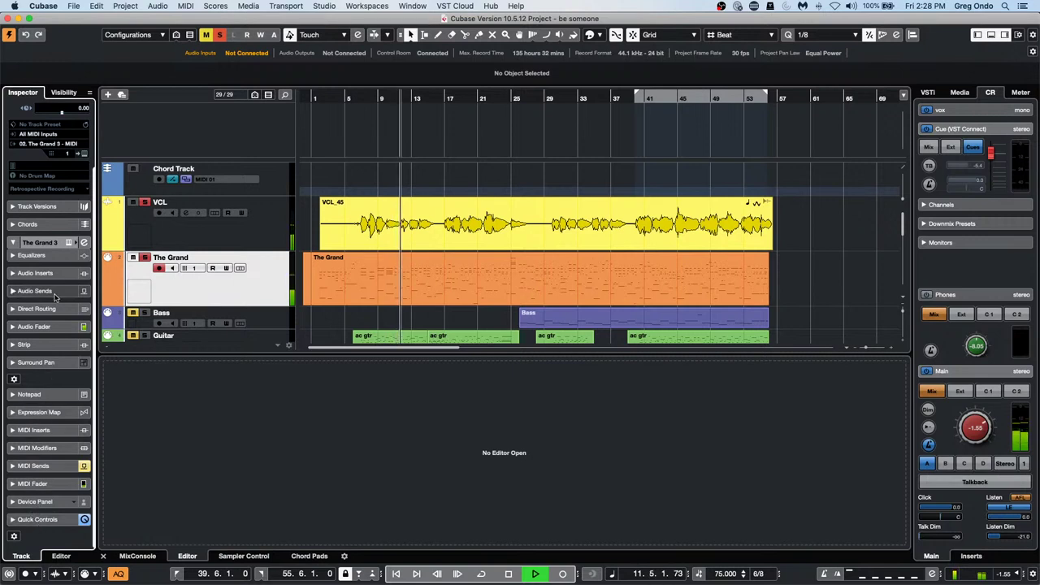
click(83, 243)
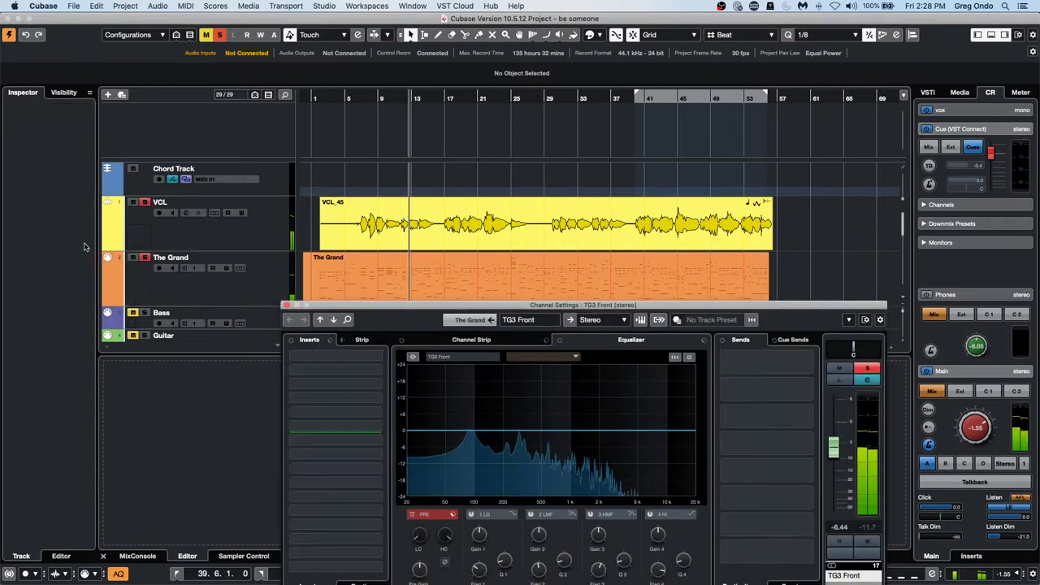
- Add and activate a send to FX 2-REVerence on the TG3 Front channel, listen to it and stop playback
click(793, 365)
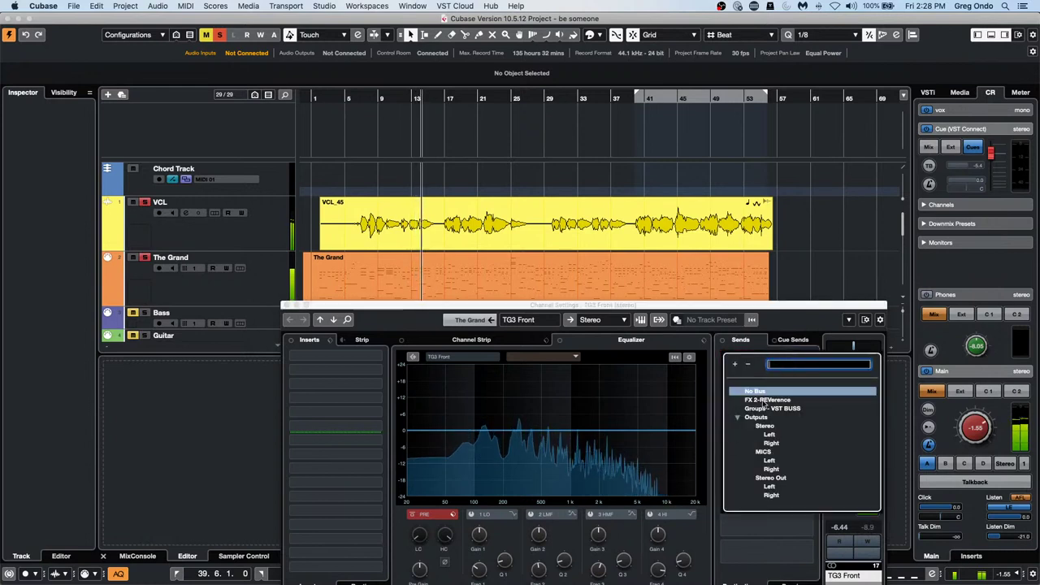
click(767, 399)
click(724, 357)
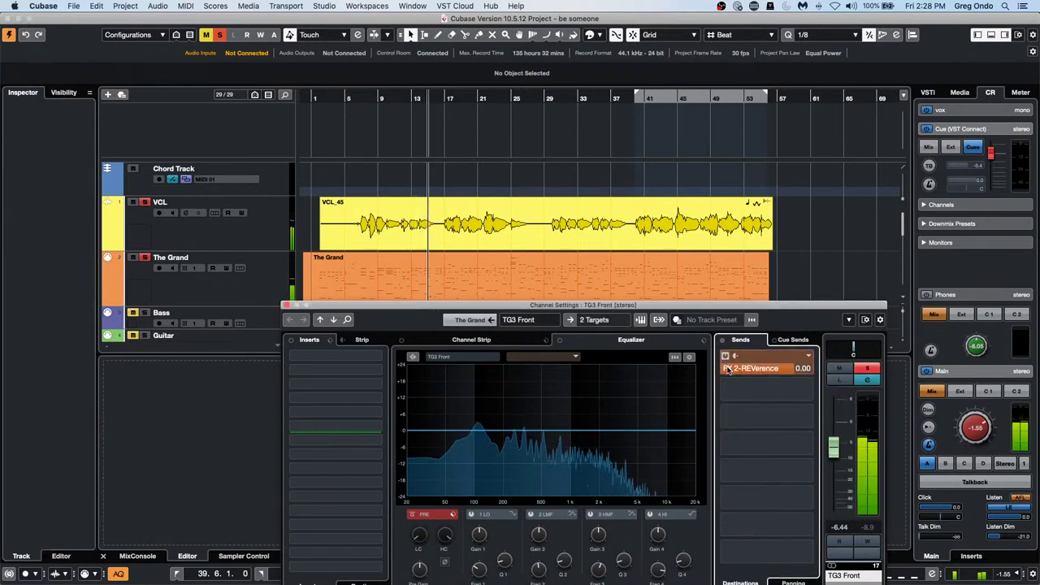
click(726, 339)
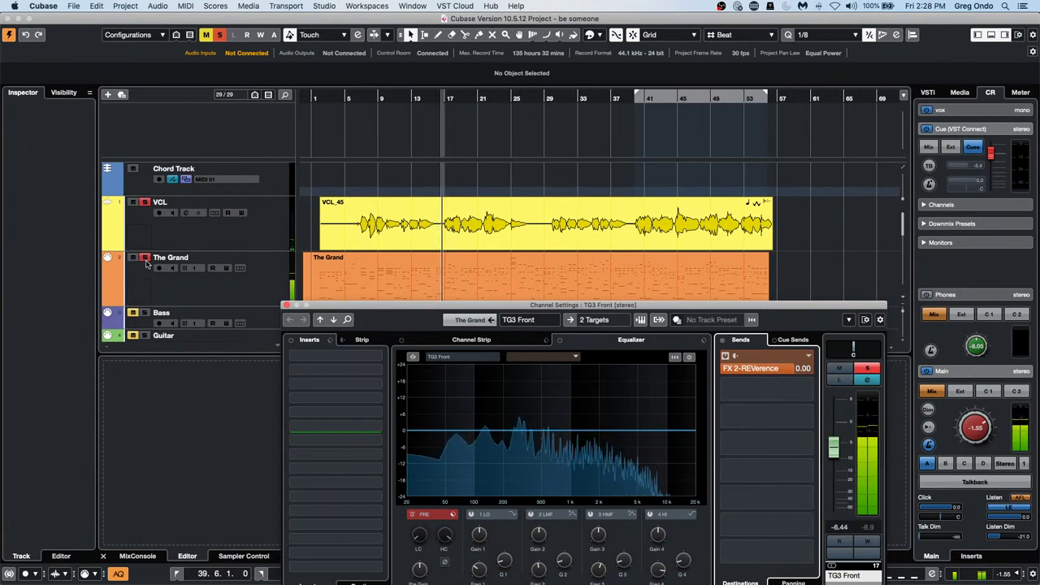
click(120, 281)
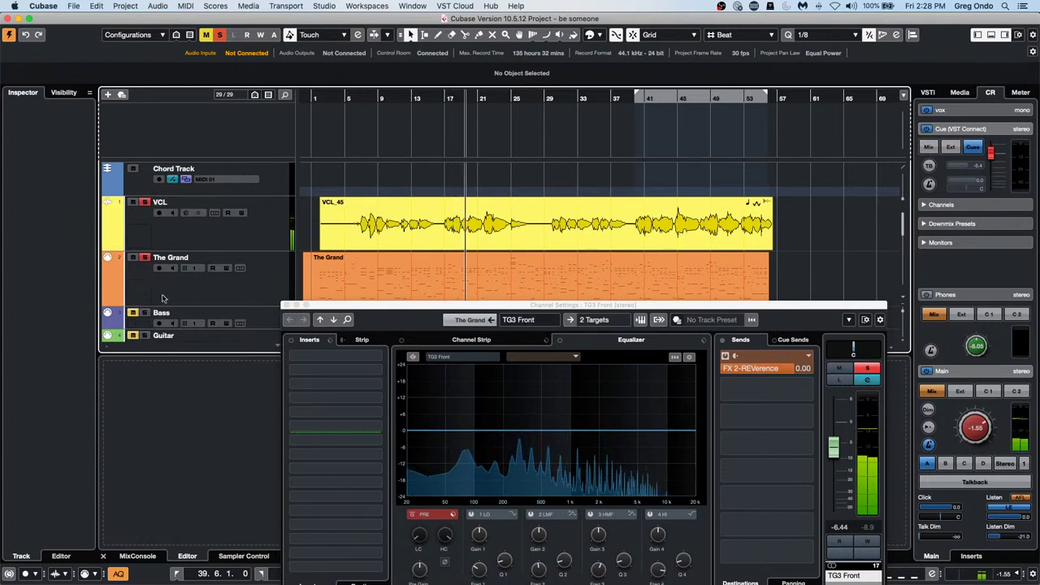
key(space)
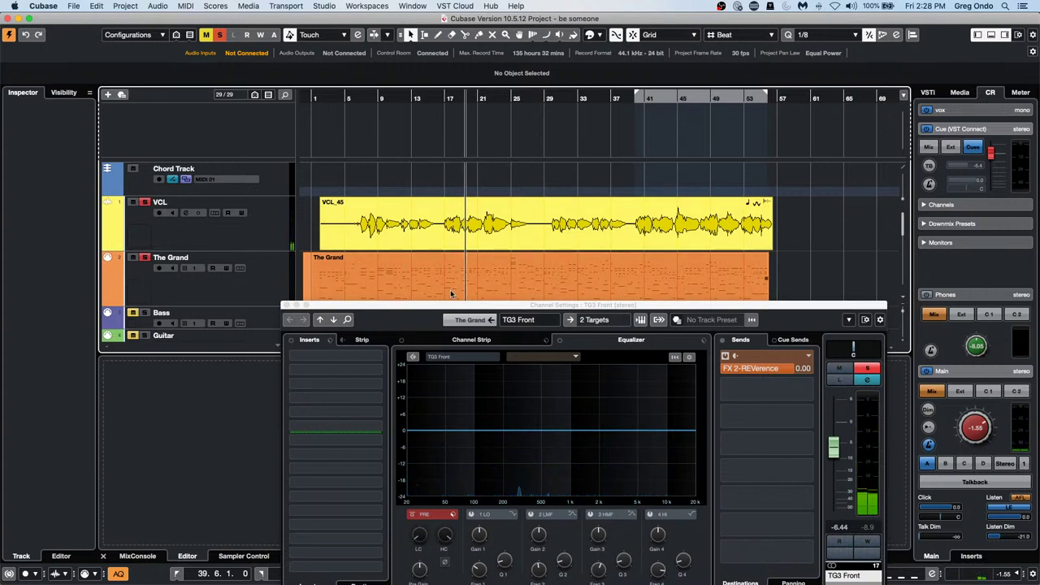
- Pick the English Chapel A (SR) preset for the REVerence plug-in on the FX channel and close its editor
click(784, 368)
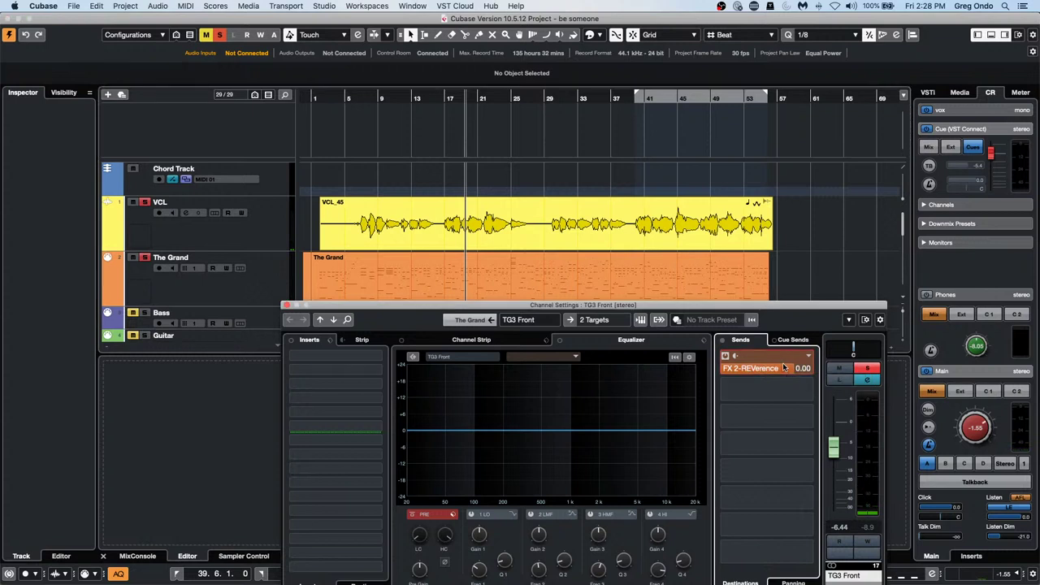
alt+click(782, 370)
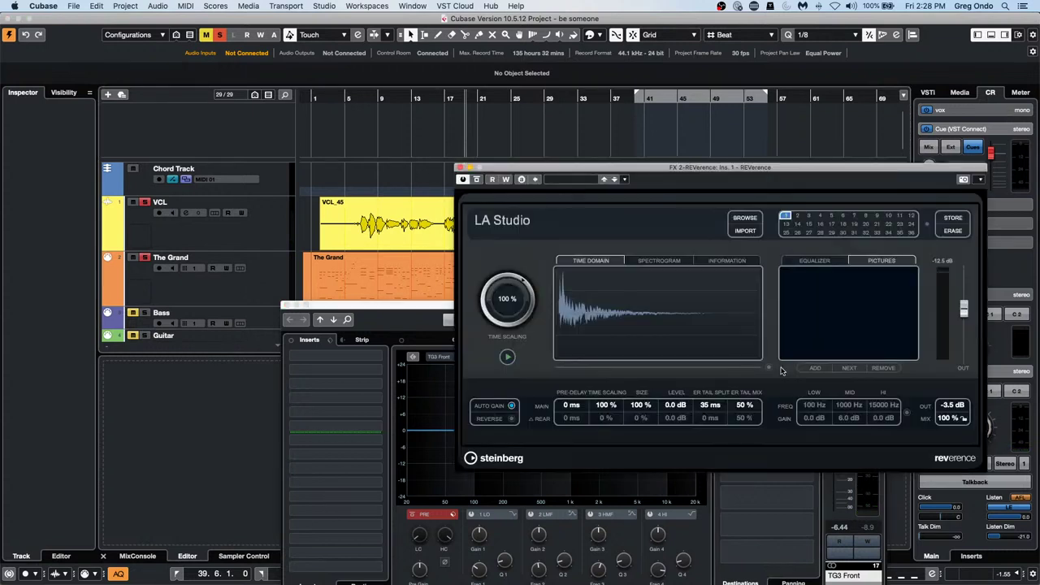
click(742, 217)
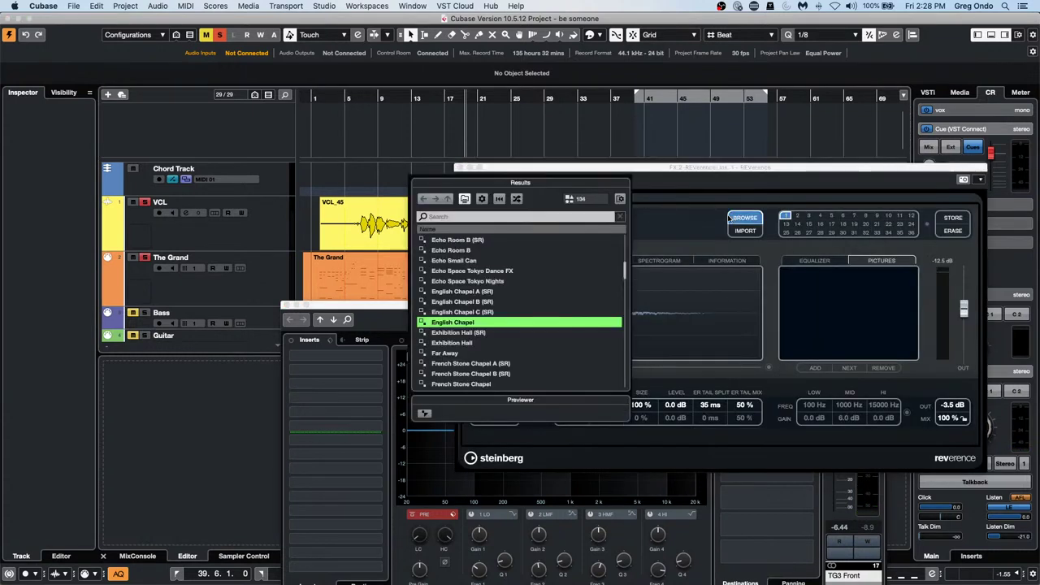
click(492, 293)
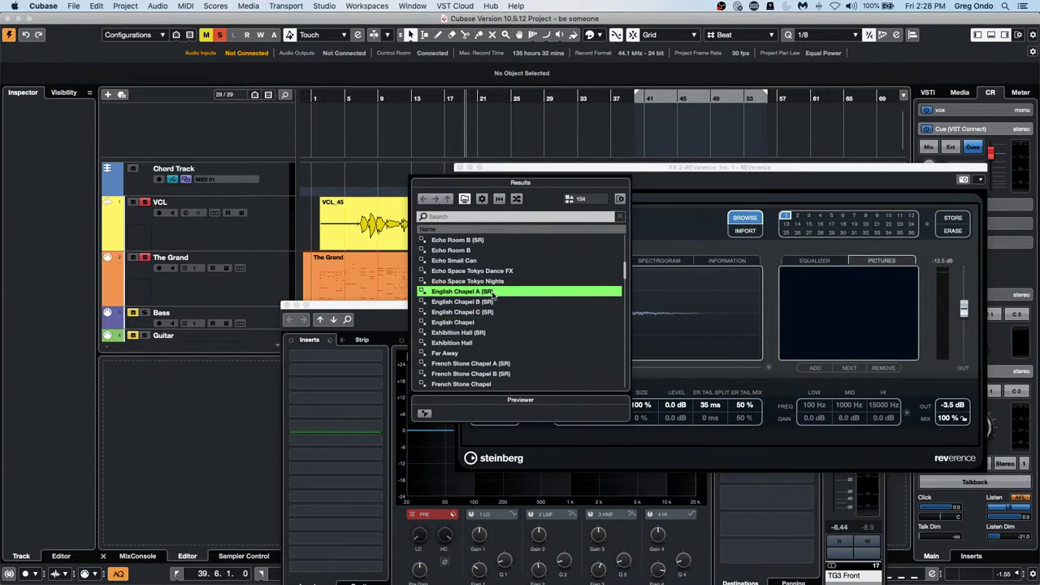
click(460, 167)
- Listen to the piano reverb with and without the VCL track, replay from bar 5, and clear all solos
key(space)
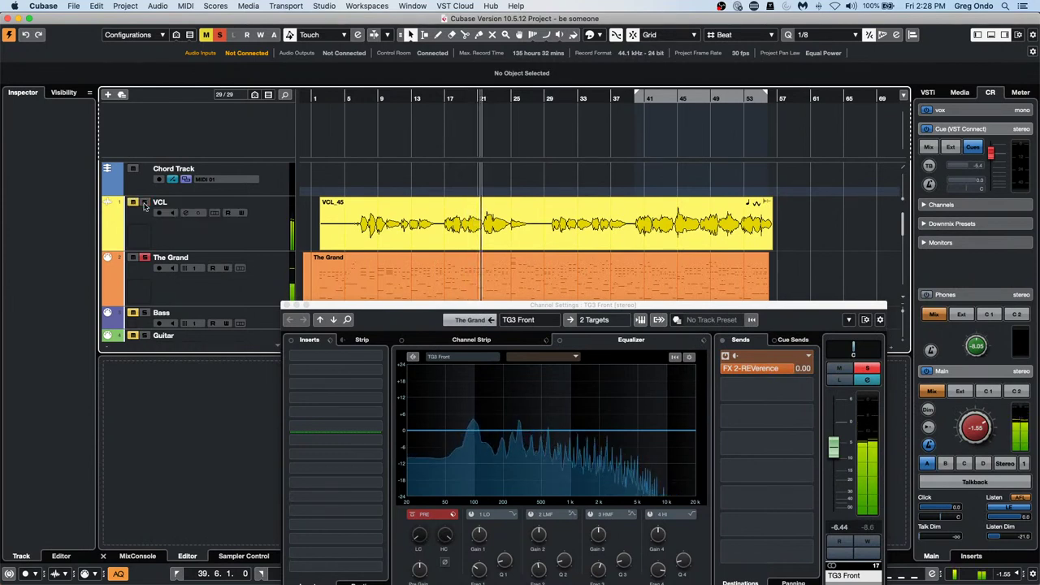
click(145, 202)
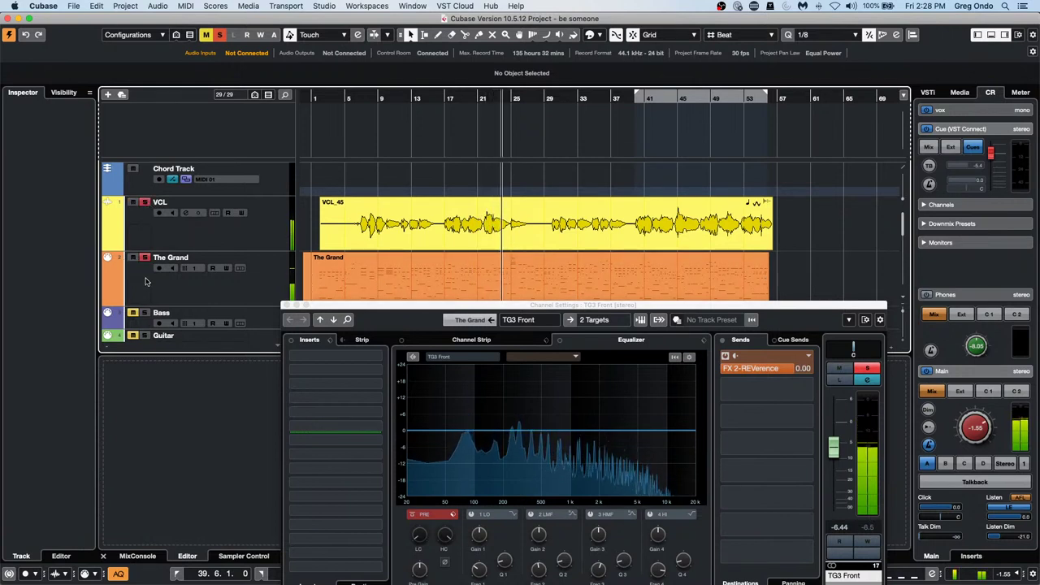
click(345, 97)
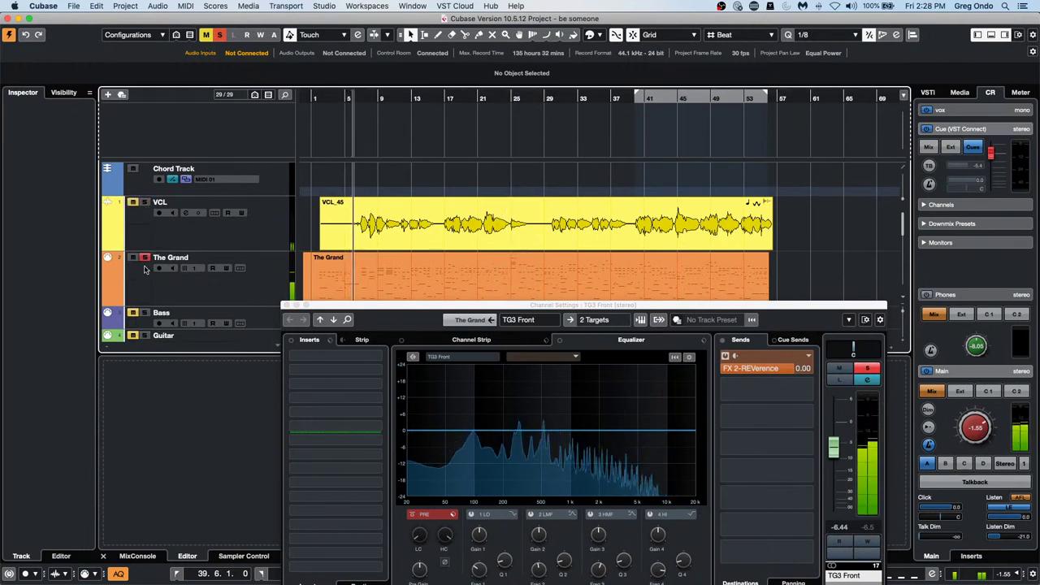
key(s)
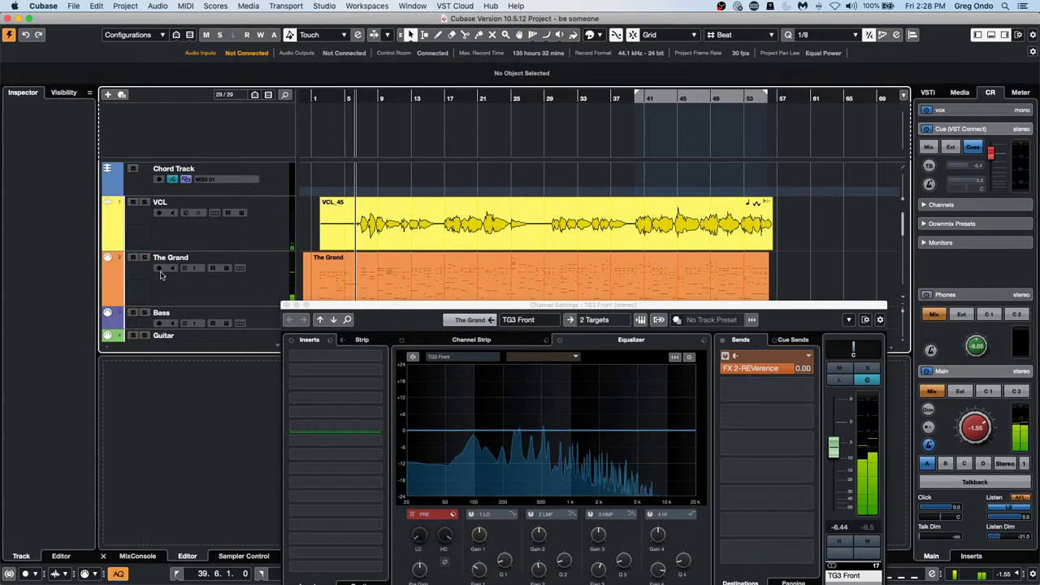
- Compare the VCL and The Grand tracks by soloing and unsoloing each one in turn
click(145, 203)
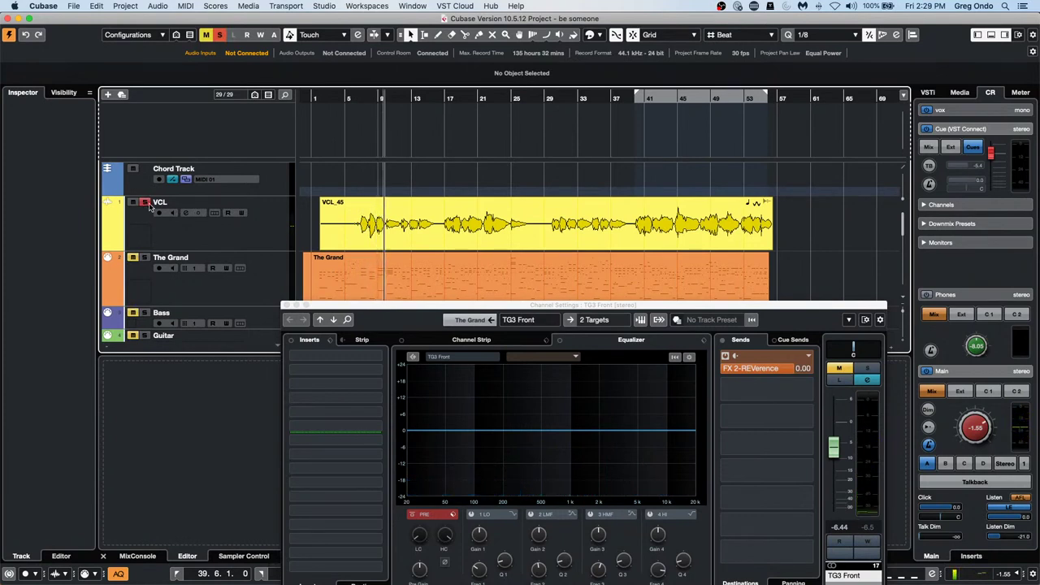
click(147, 203)
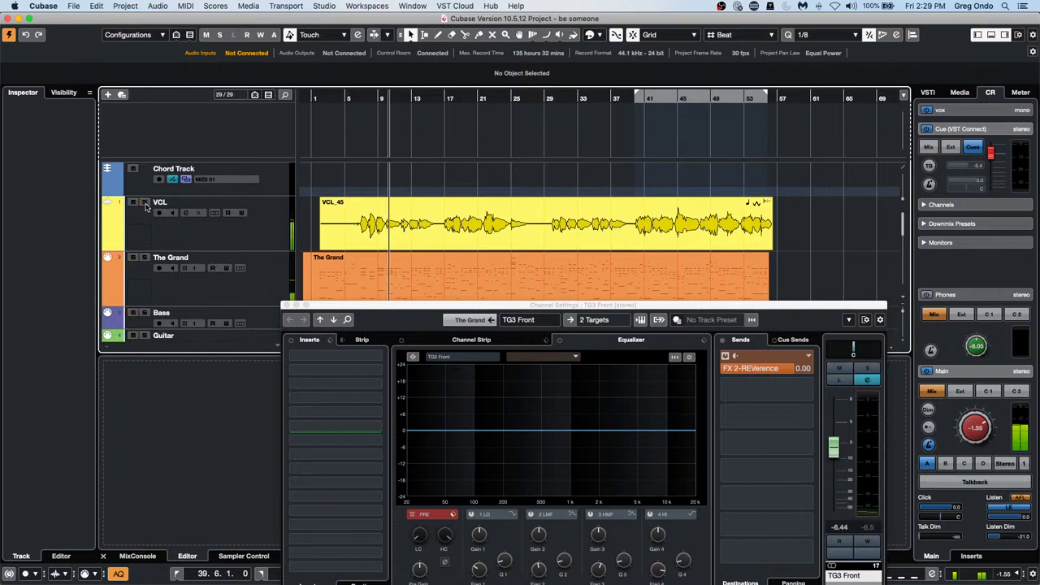
click(147, 257)
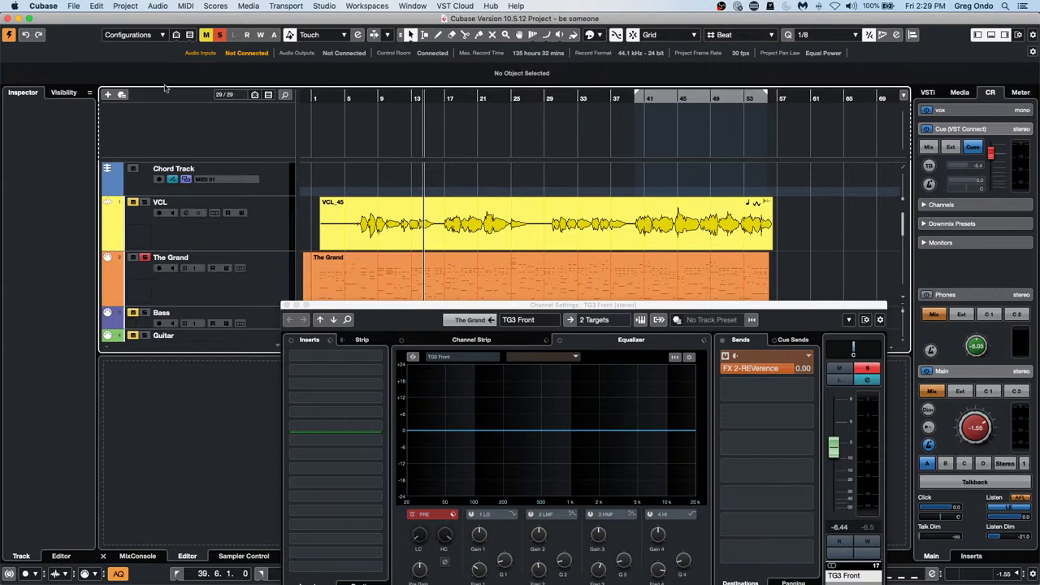
click(146, 257)
- Play from about bar 7 and listen to VCL and The Grand alone in turn, then together with the other tracks
click(366, 108)
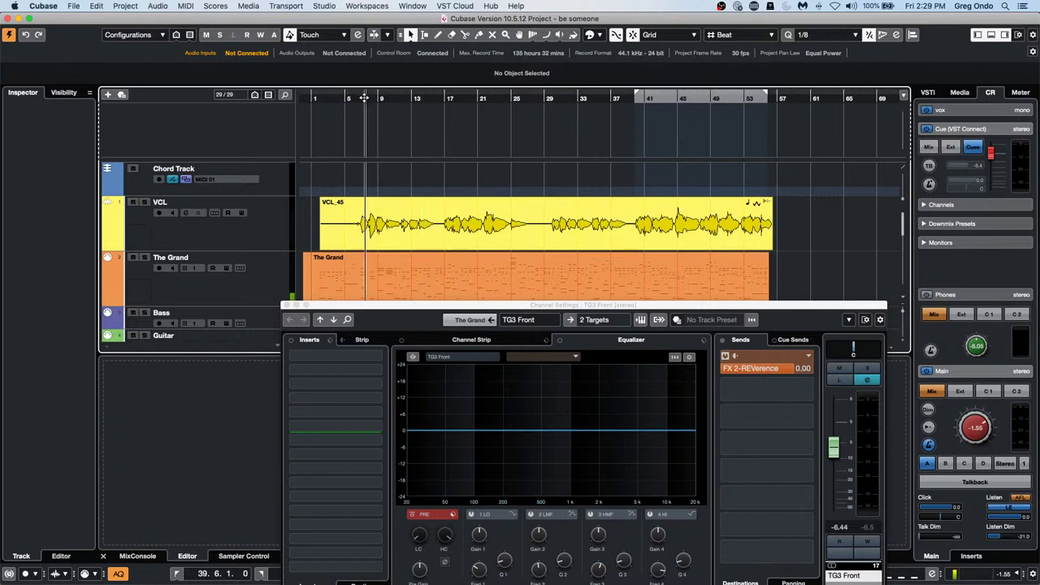
key(space)
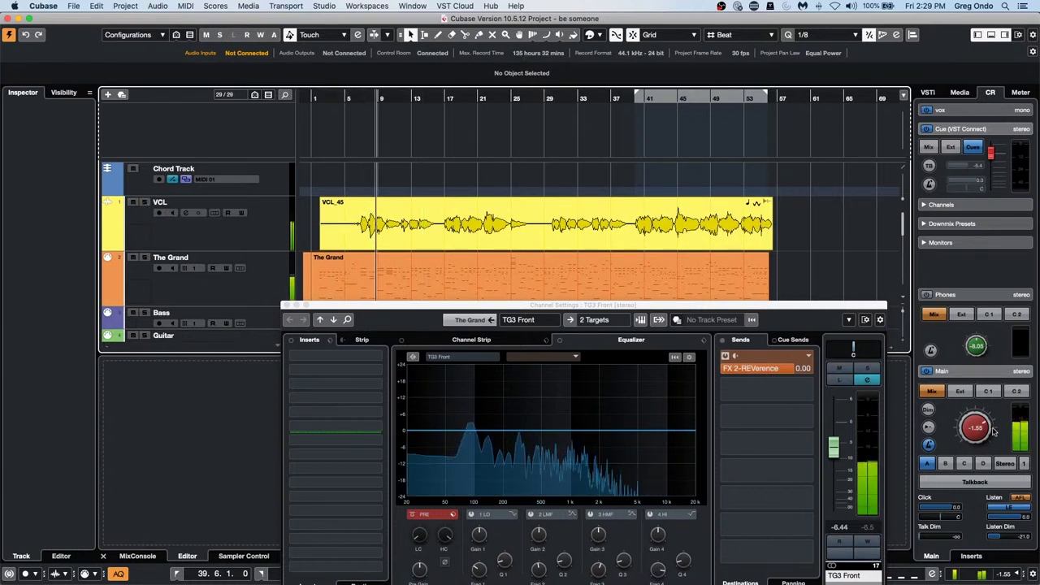
click(144, 202)
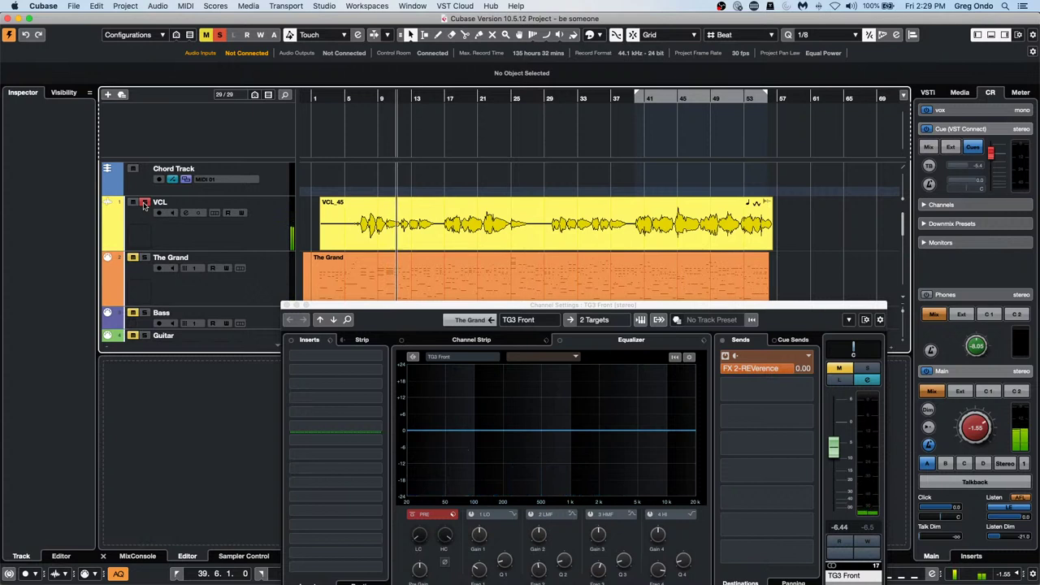
click(144, 203)
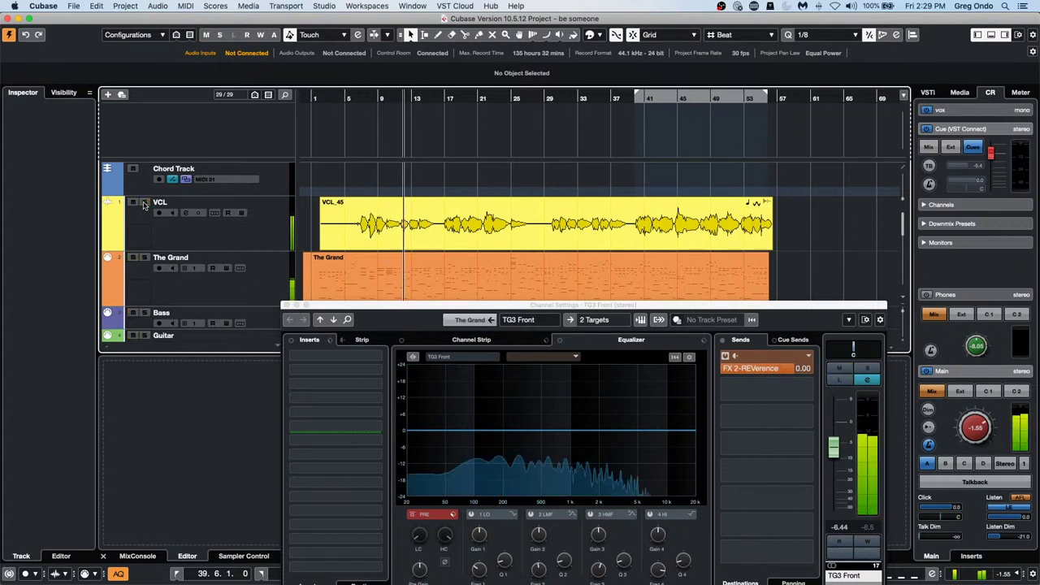
click(145, 257)
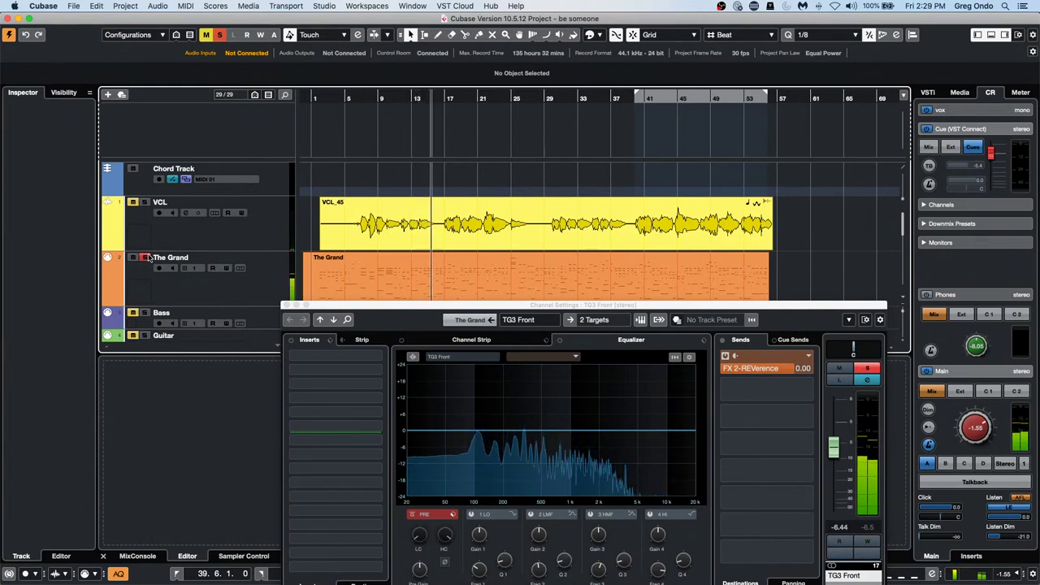
click(146, 257)
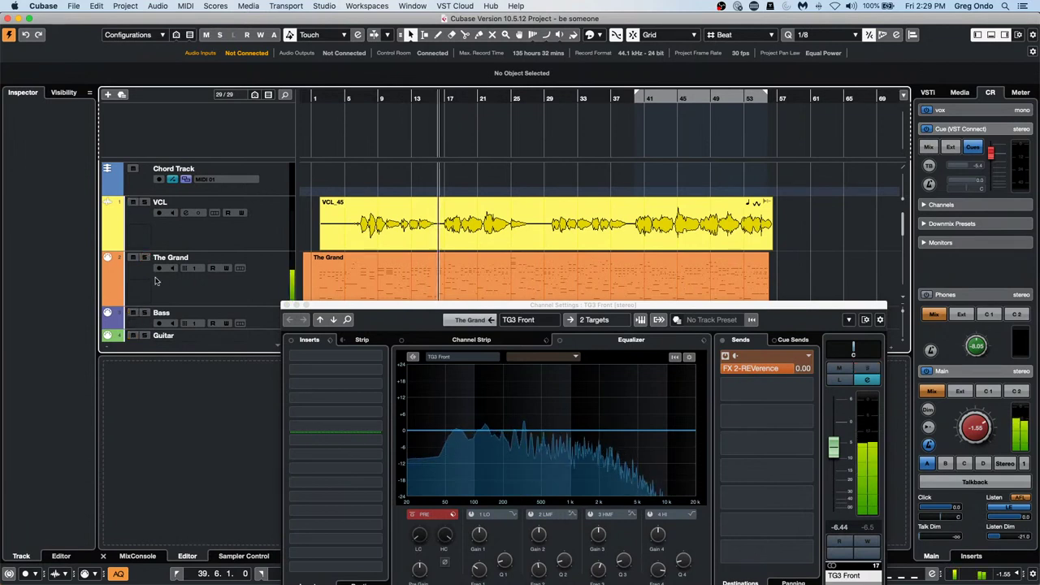
- Close the TG3 Front channel settings and examine the channel inserts in the MixConsole, back to the first channels
click(289, 304)
click(137, 555)
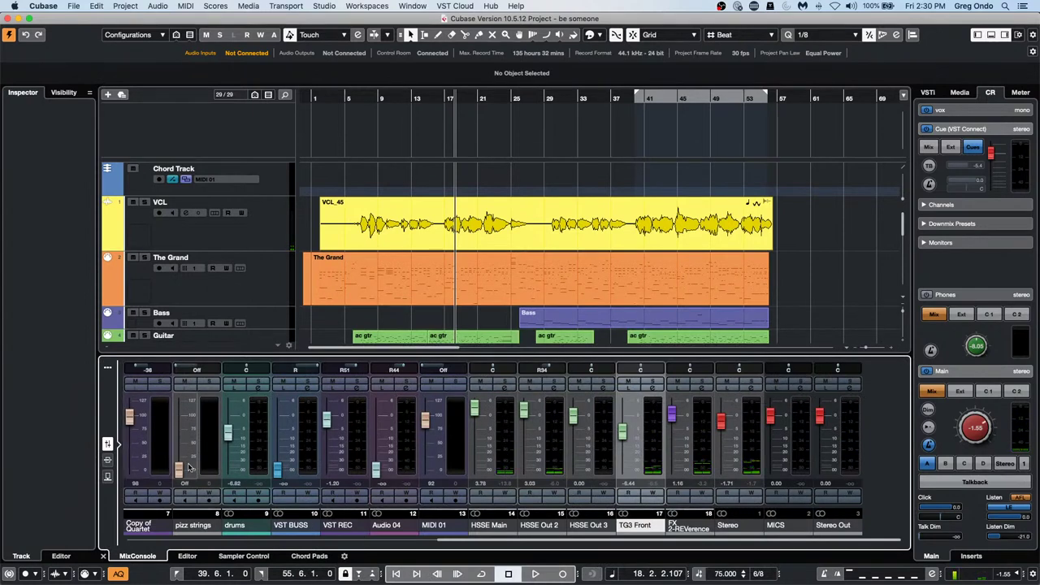
click(109, 460)
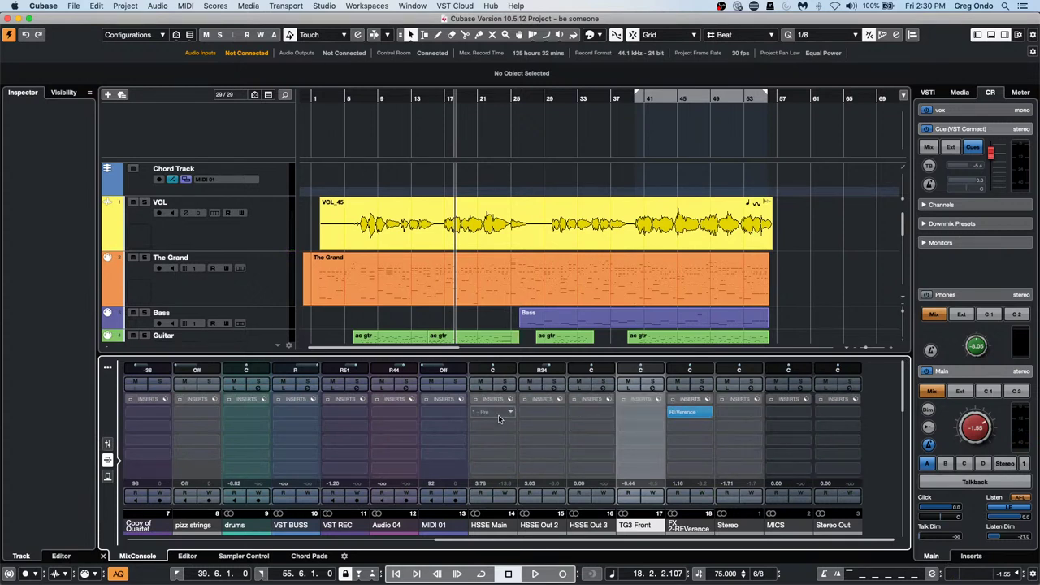
drag(528, 540, 210, 528)
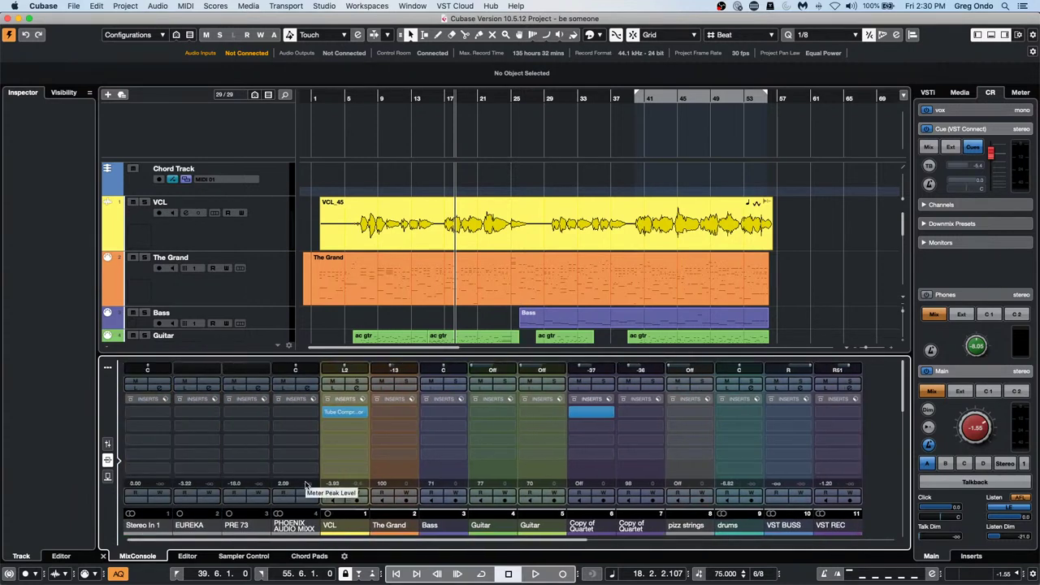
- Show the channel sends in the MixConsole and toggle the pre/post-fader setting of VCL's FX 2-REVerence send
right_click(364, 412)
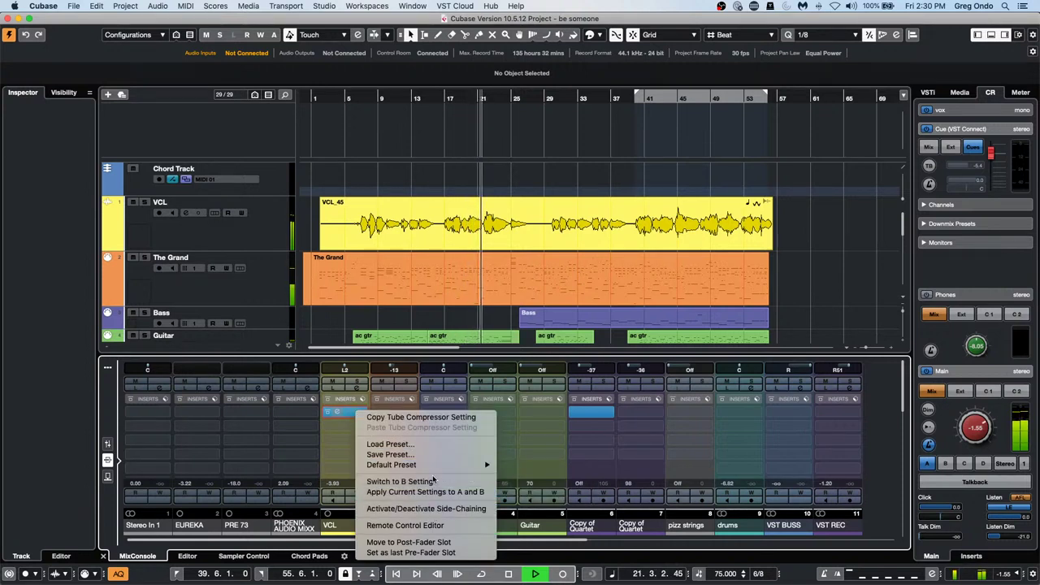
click(107, 477)
scroll(342, 469, right, 5)
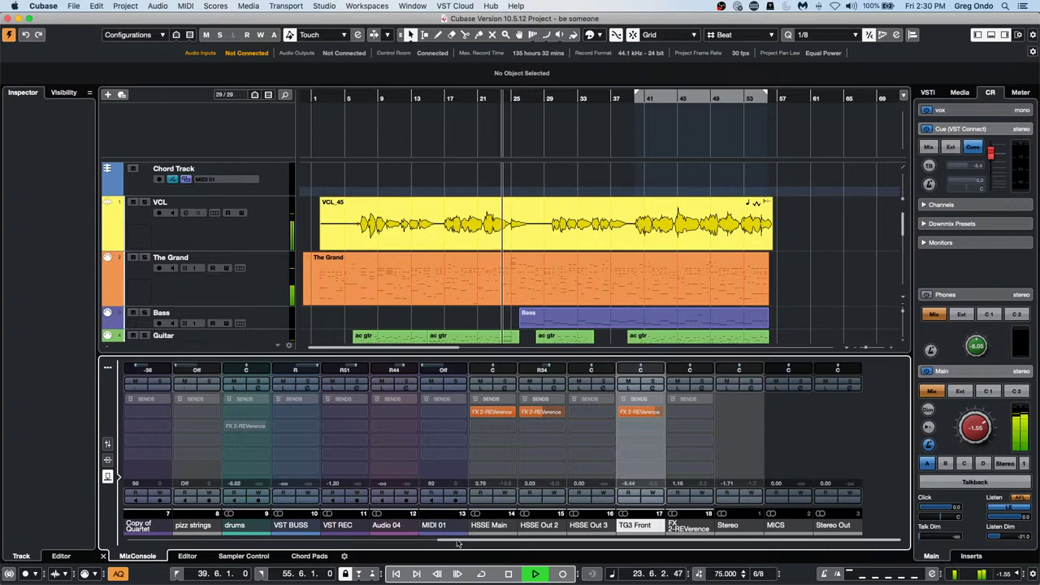
scroll(447, 542, left, 5)
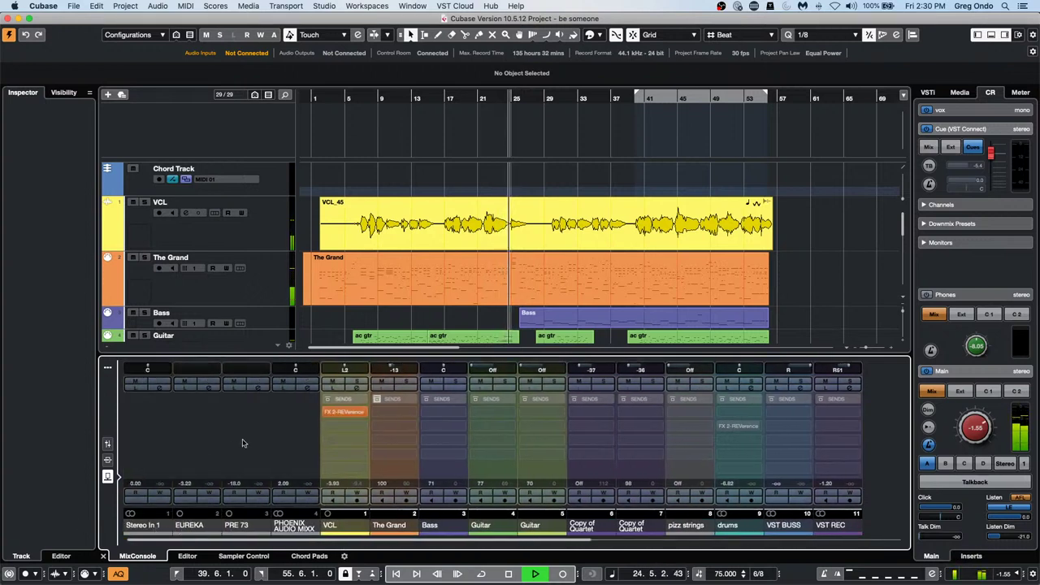
right_click(349, 412)
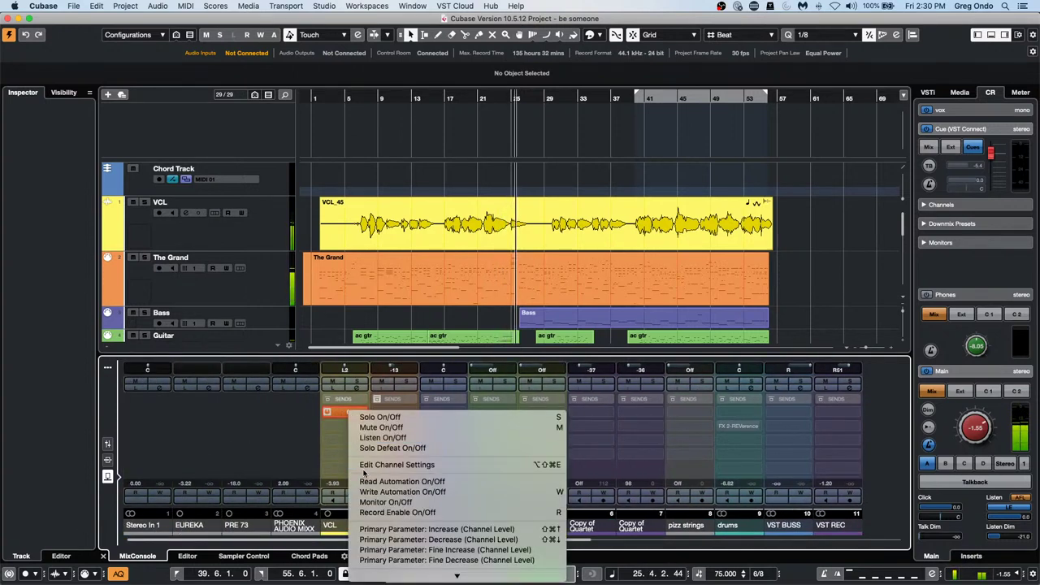
click(382, 449)
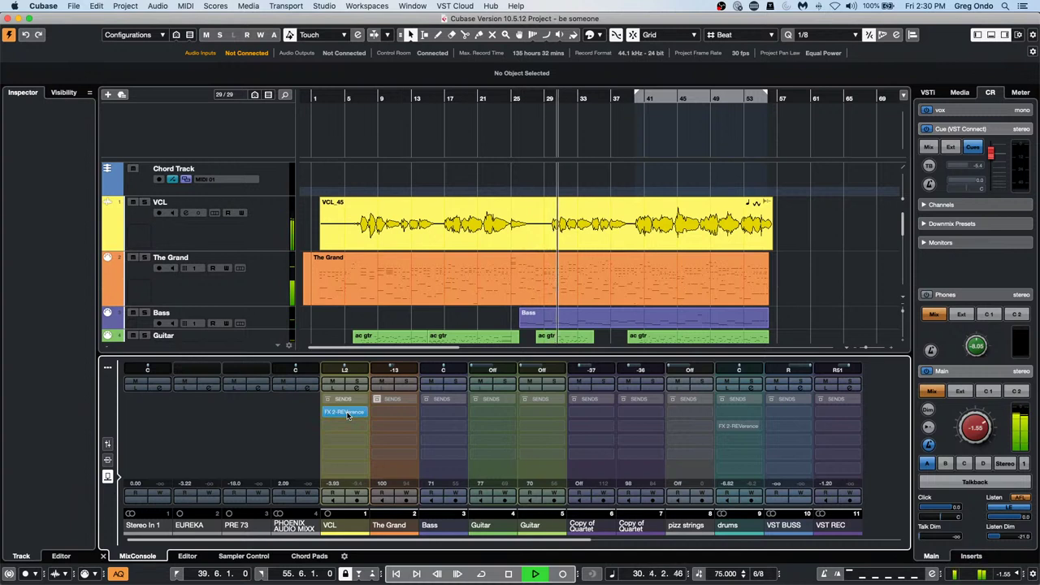
- Listen to VCL soloed with its reverb send, unsolo it, and stop playback
click(145, 202)
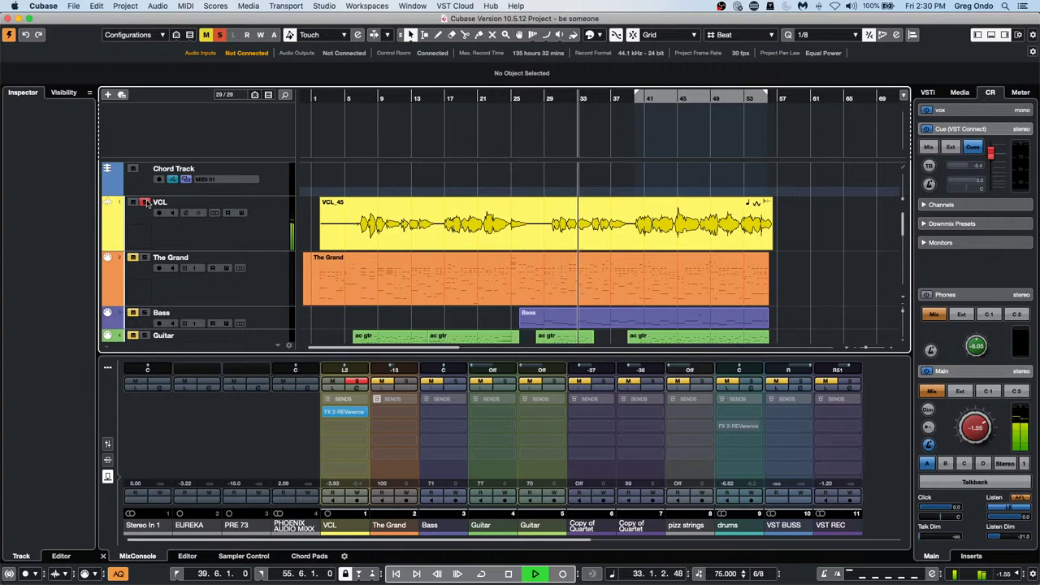
click(145, 202)
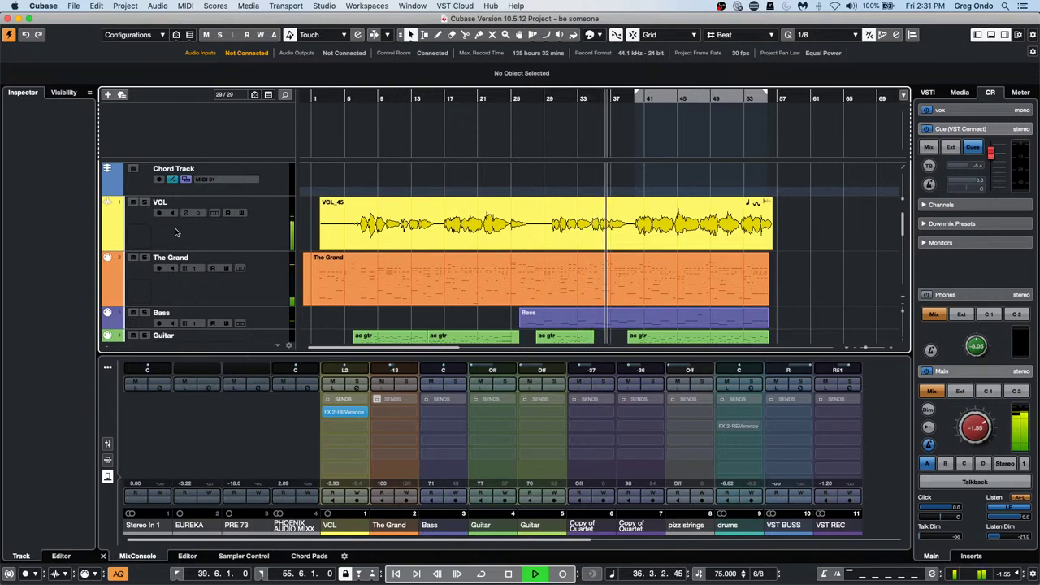
key(space)
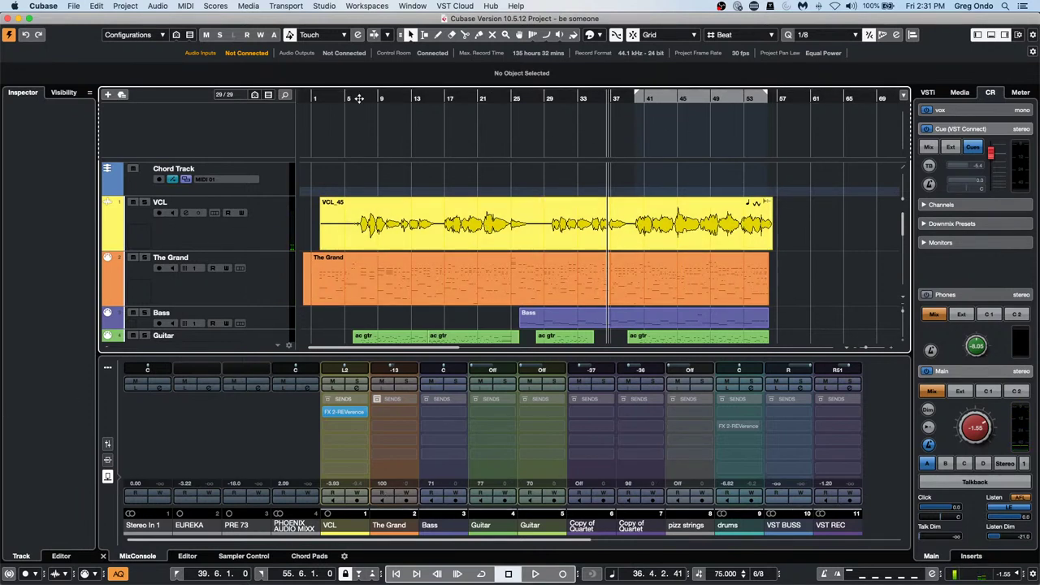
- Play from bar 5 with the faders shown, soloing and unsoloing the FX 2-REVerence channel, and stop playback
drag(358, 98, 349, 98)
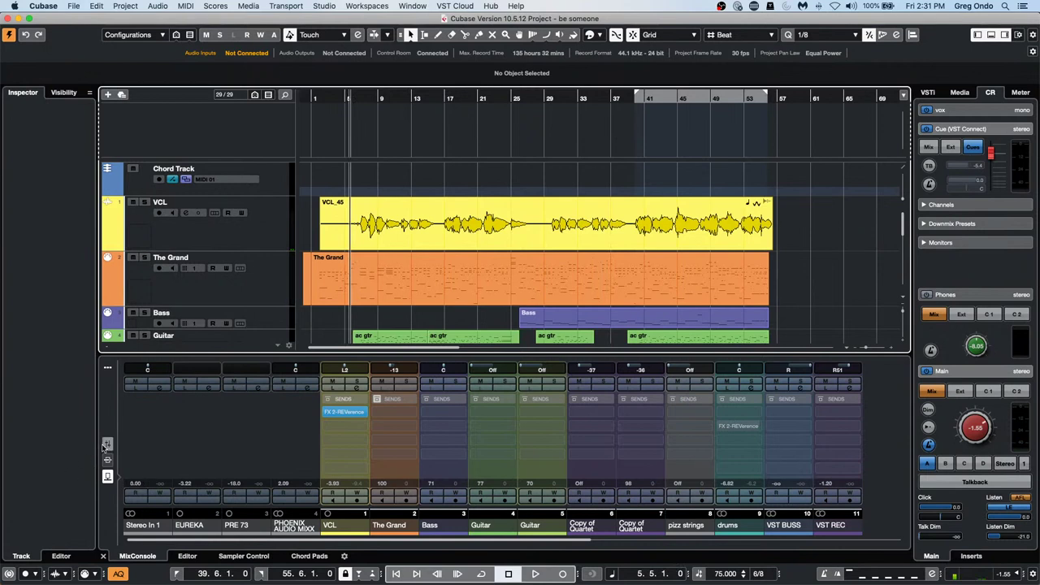
click(106, 444)
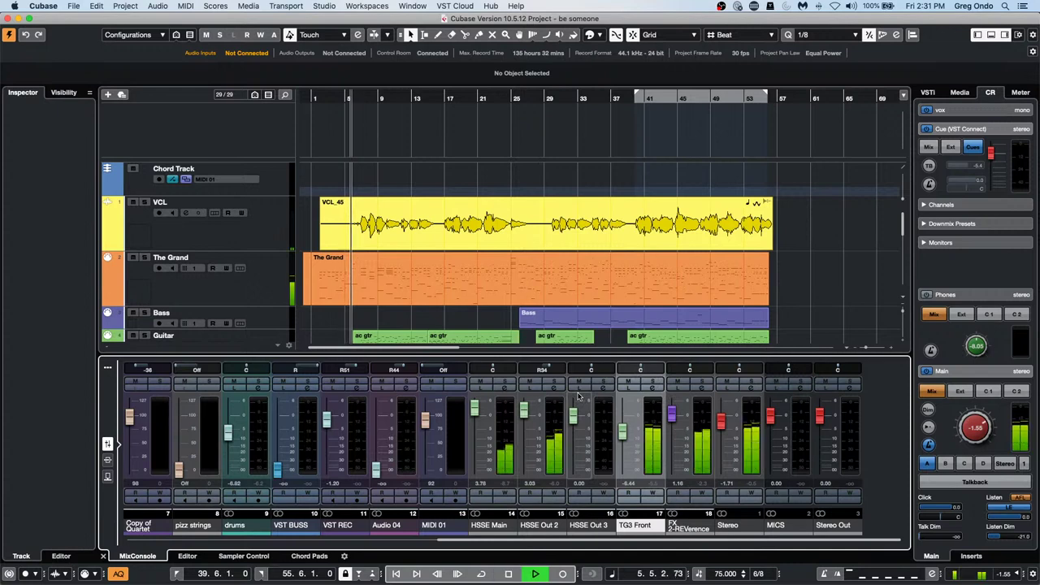
click(703, 382)
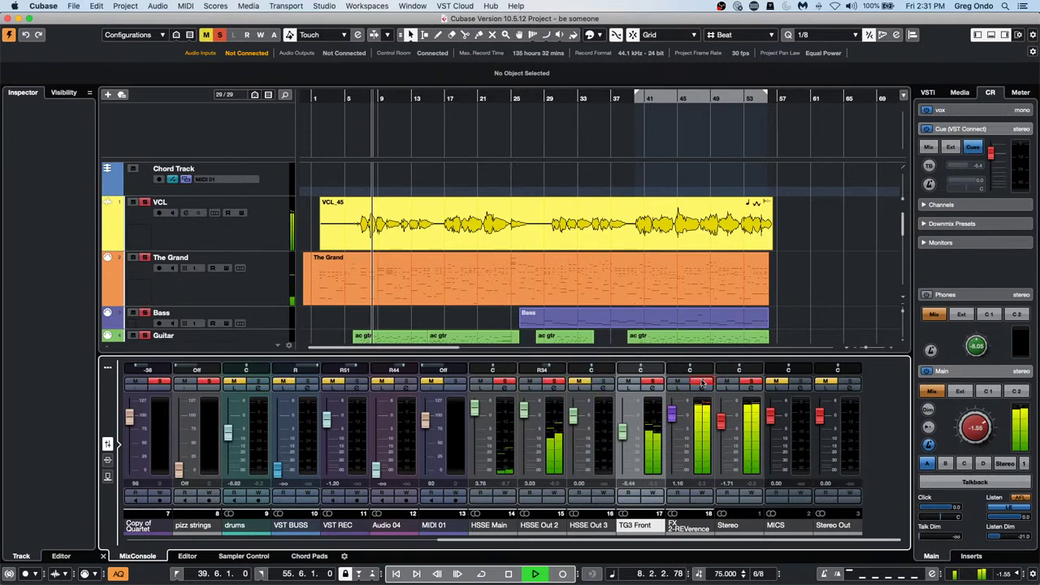
click(703, 383)
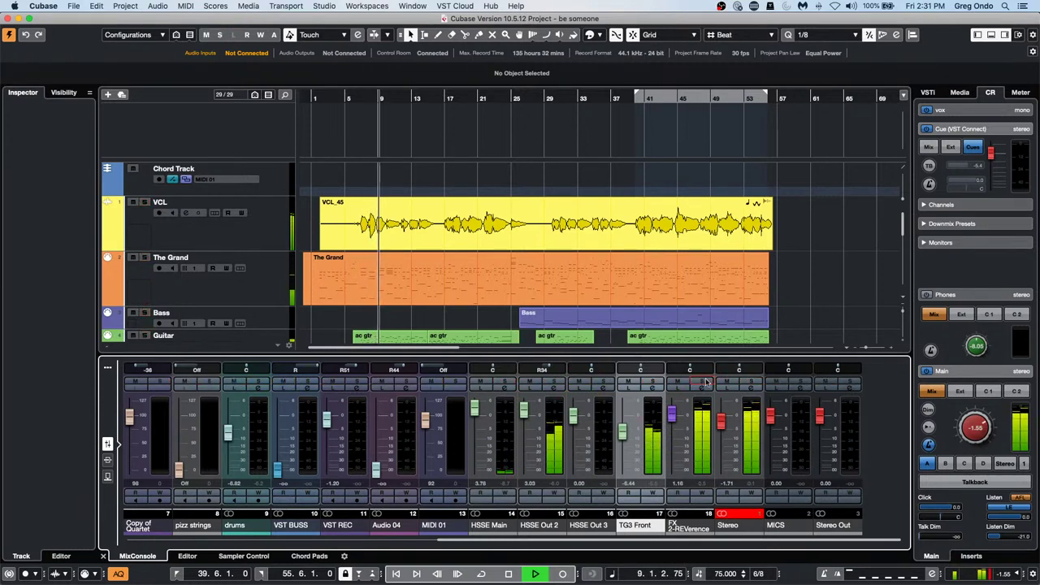
key(space)
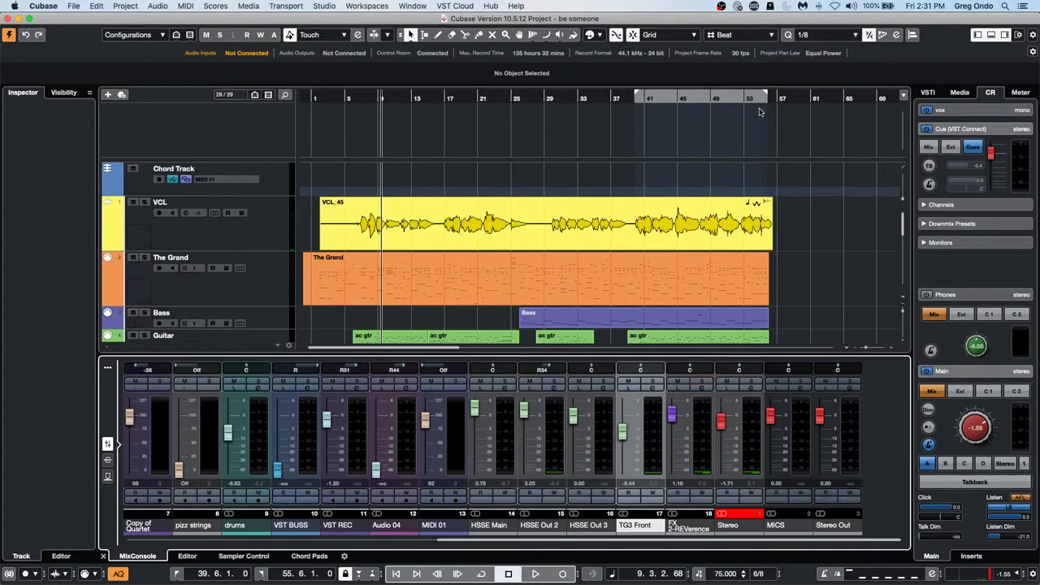
- Solo the FX 2-REVerence channel during playback and remove TG3 Front from the soloed channels
click(704, 382)
click(704, 383)
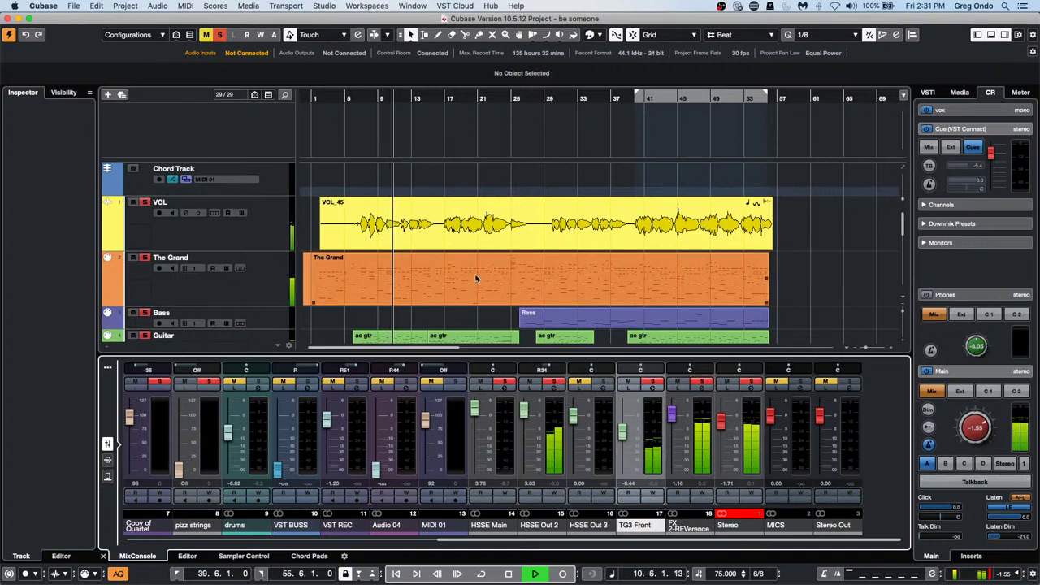
click(656, 382)
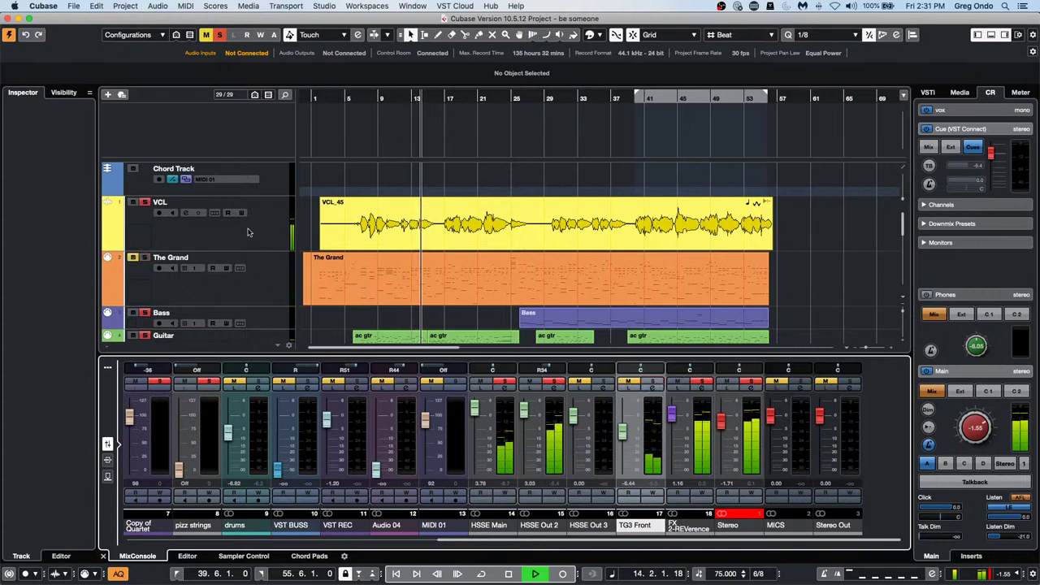
- Clear all mutes and solos, monitor TG3 Front with Listen in PFL mode, and stop playback
click(209, 40)
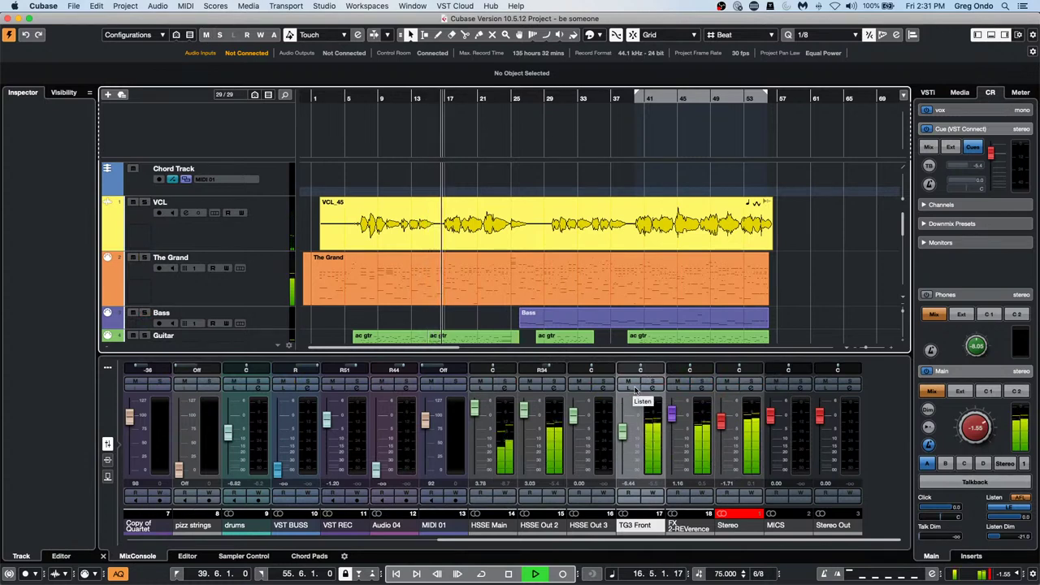
click(637, 390)
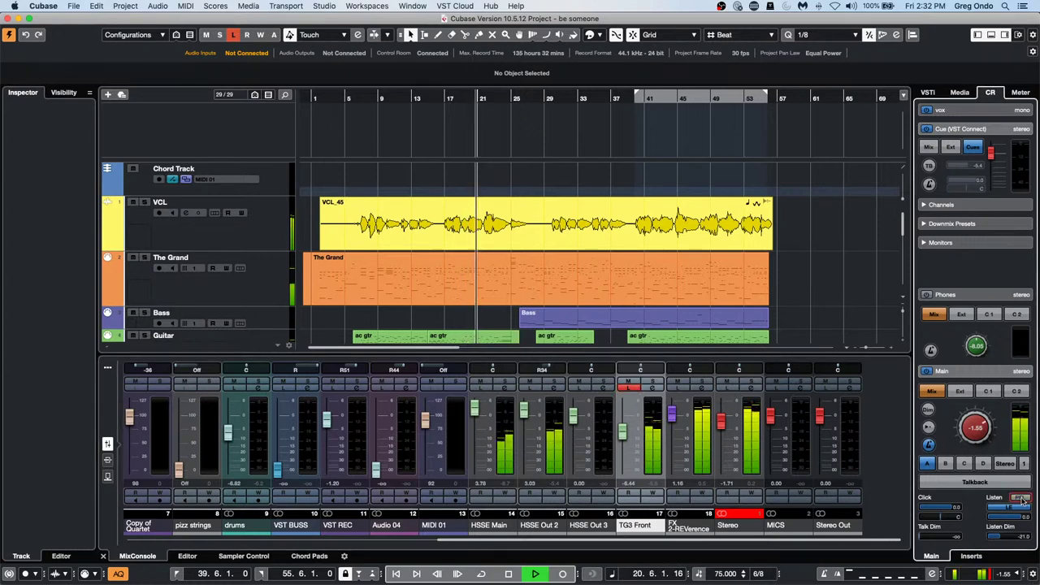
key(space)
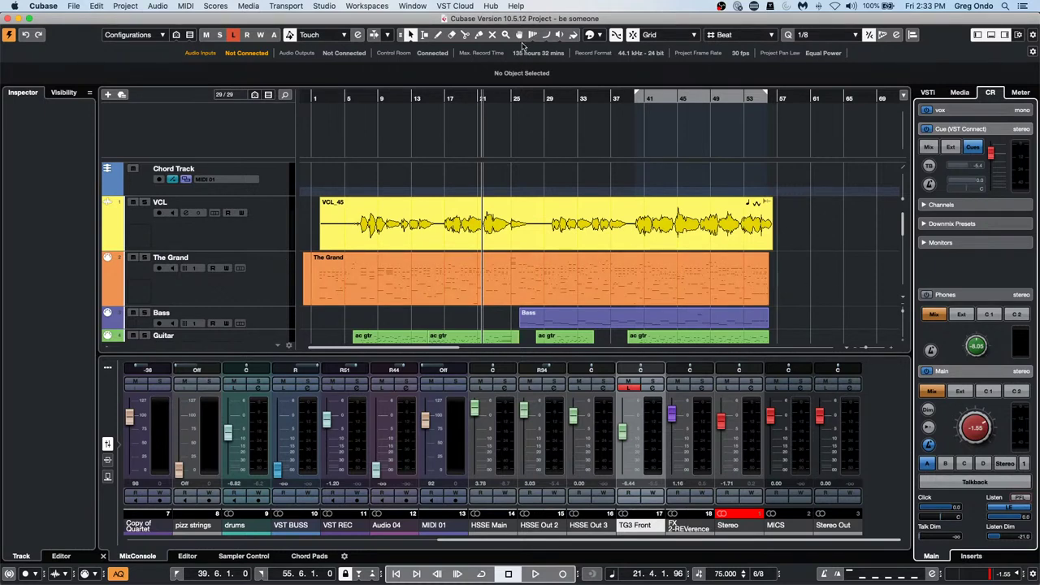
- Examine the Group/FX, External FX and External Instruments audio connections and the options for the reverb bus, and close the window
click(325, 5)
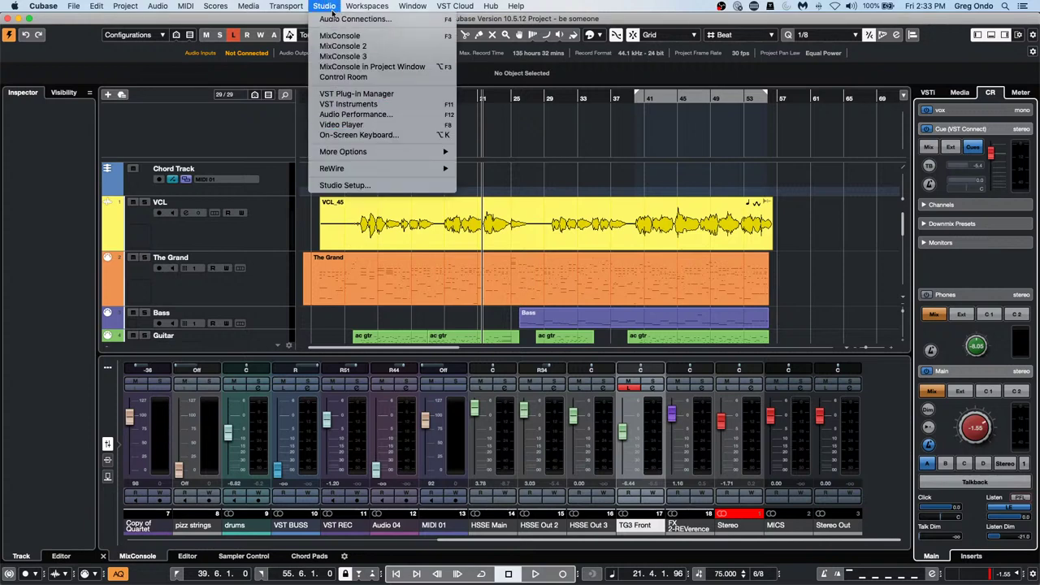
click(335, 18)
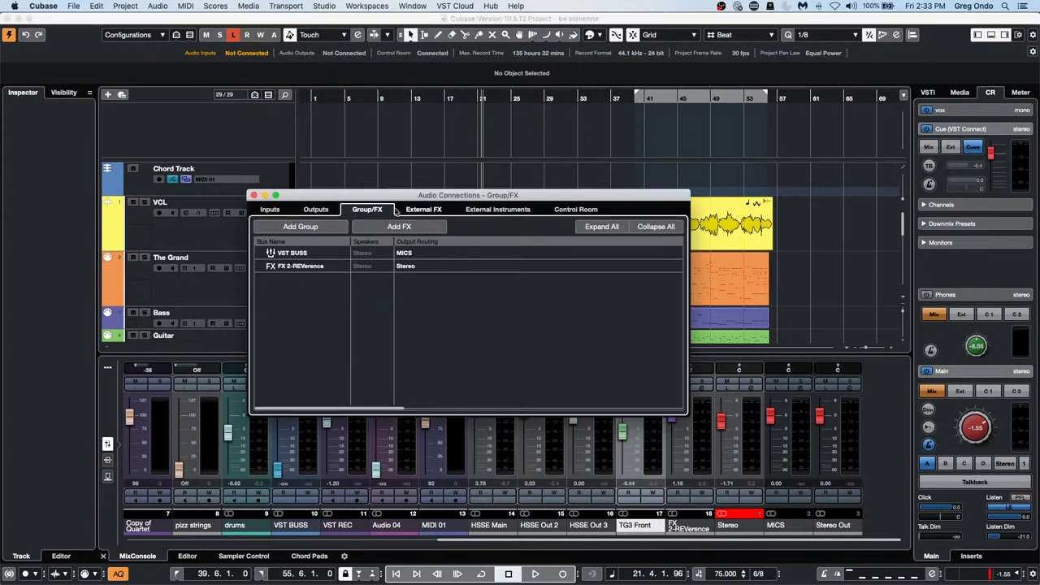
click(433, 210)
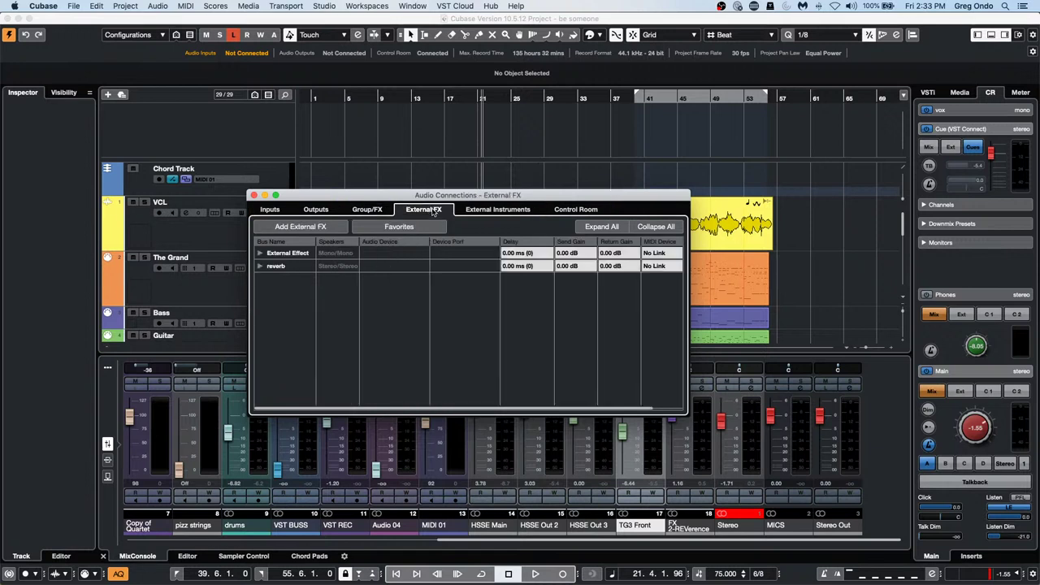
click(511, 214)
click(423, 210)
double_click(275, 267)
right_click(275, 266)
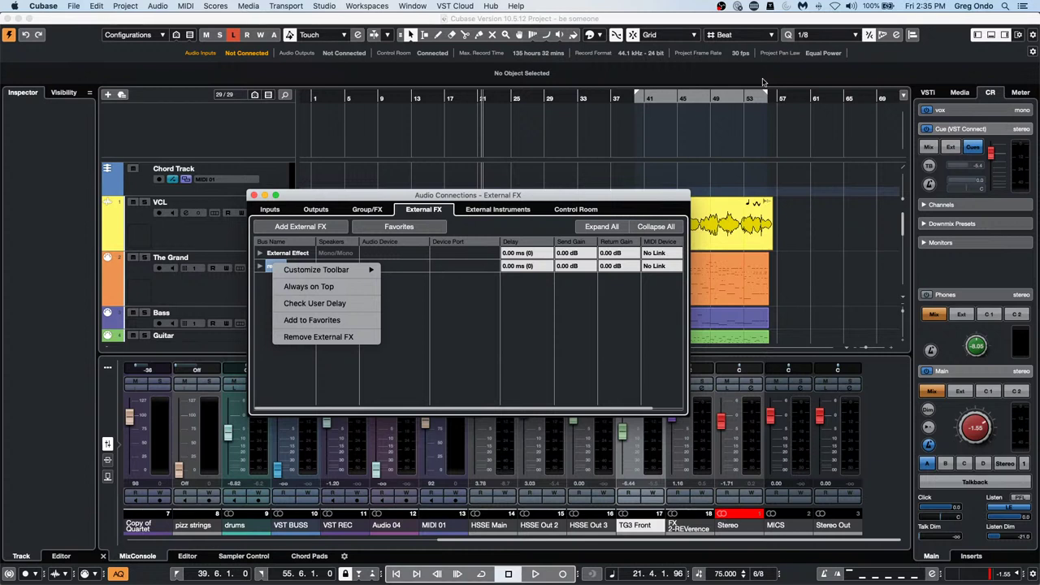
click(253, 196)
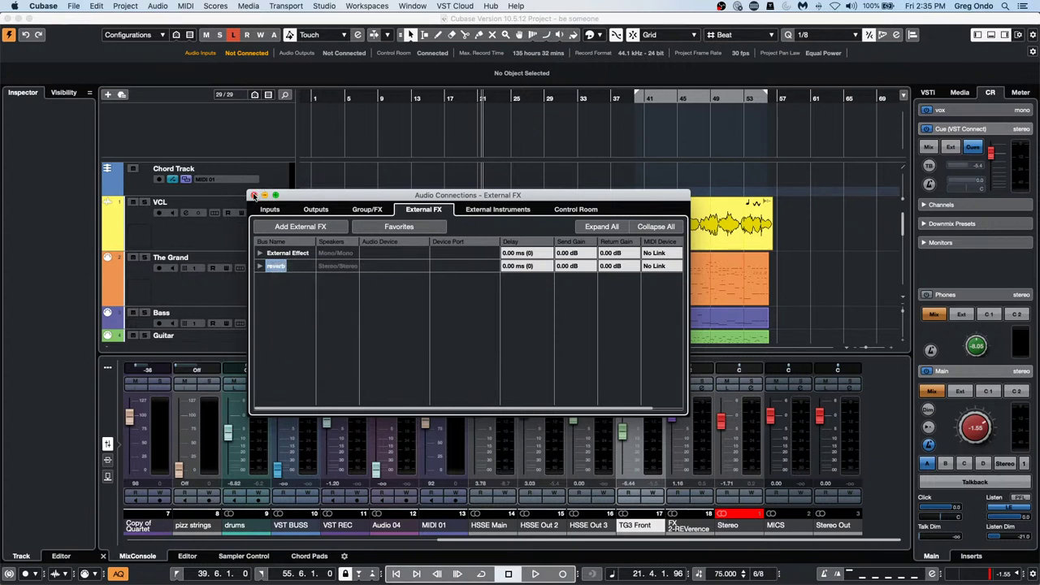
click(253, 196)
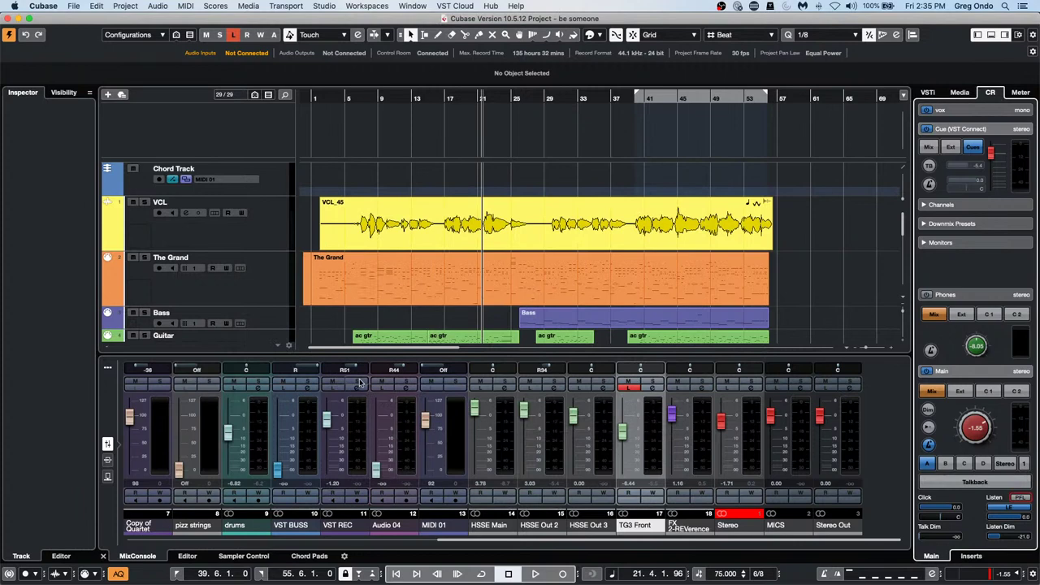
- Solo the Audio 04 channel, and view the REVerence insert of the FX 2-REVerence channel
click(410, 381)
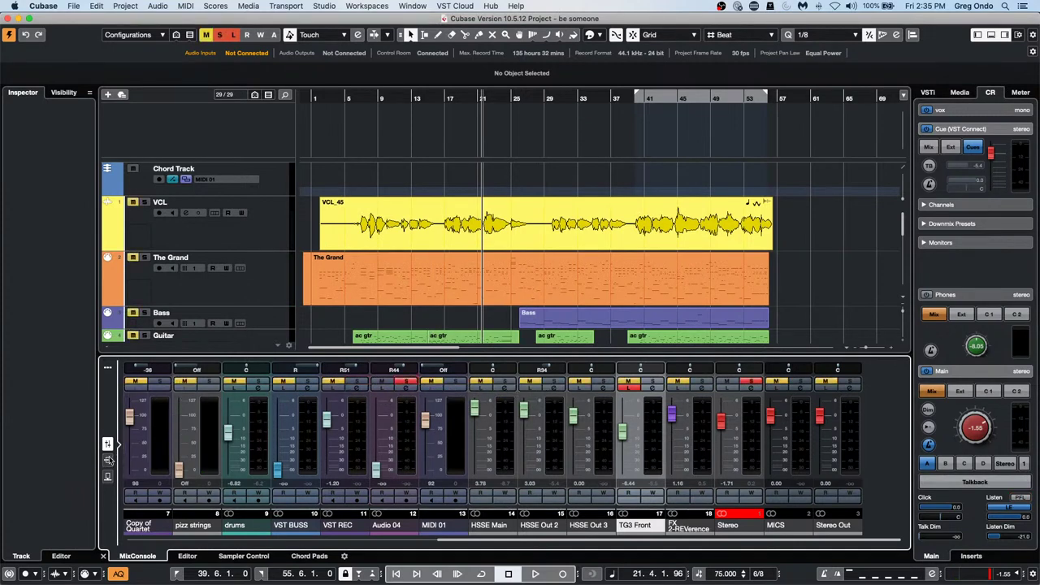
click(109, 460)
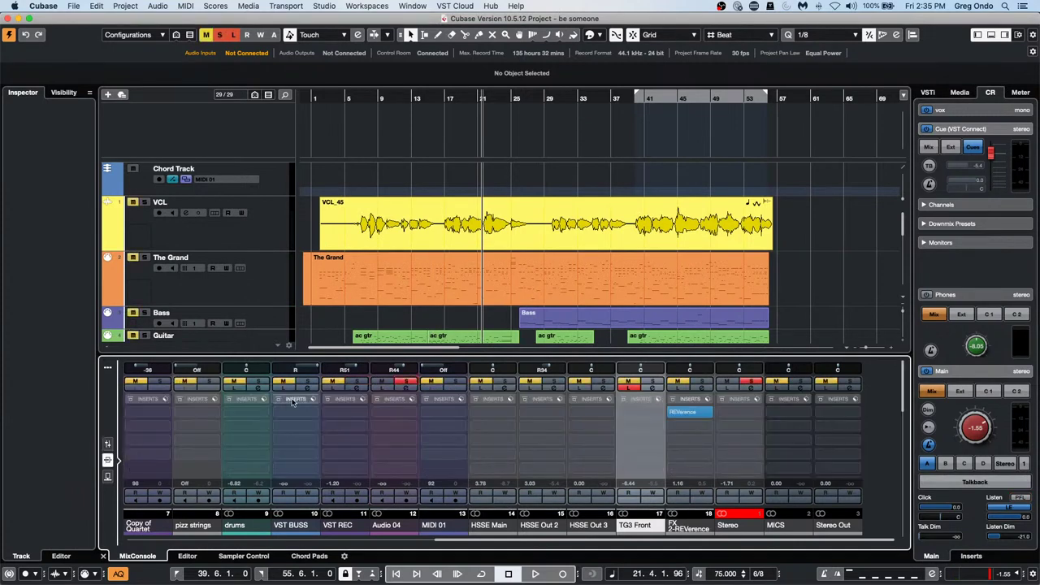
click(700, 414)
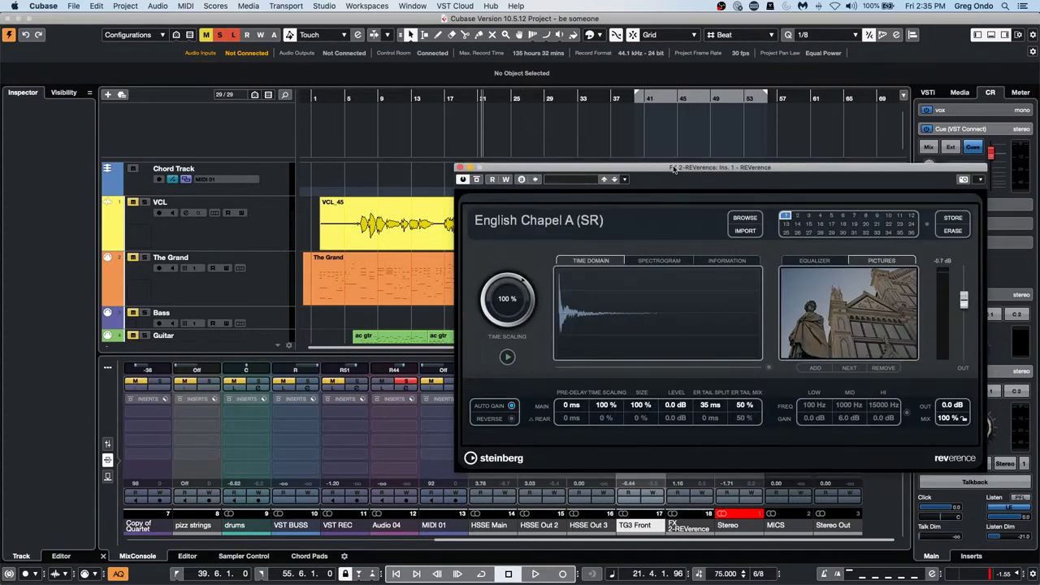
drag(672, 168, 622, 187)
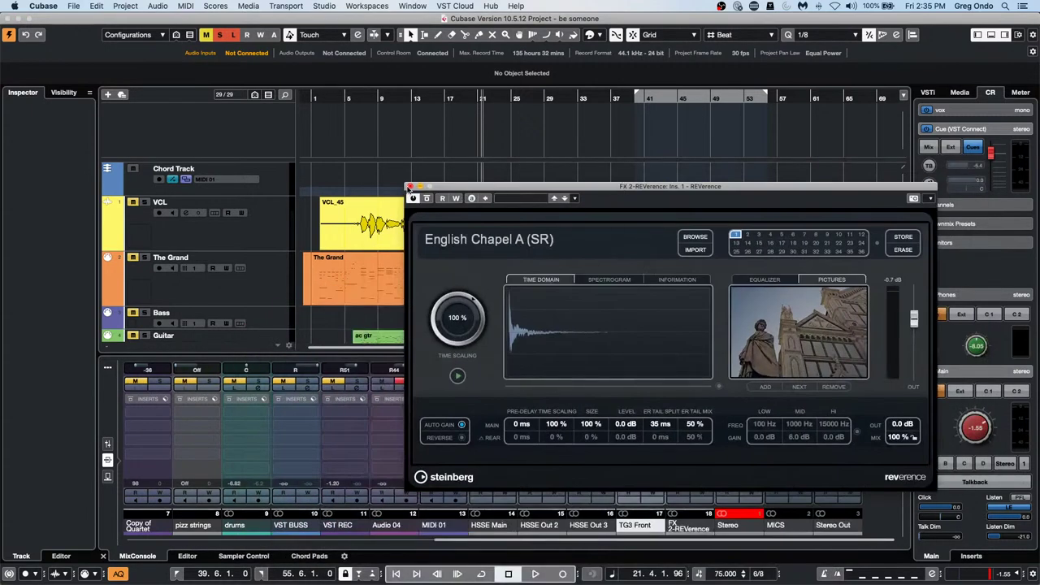
click(410, 187)
- Reopen the REVerence insert's editor to check its English Chapel A (SR) settings, and close it
click(689, 415)
drag(484, 187, 238, 340)
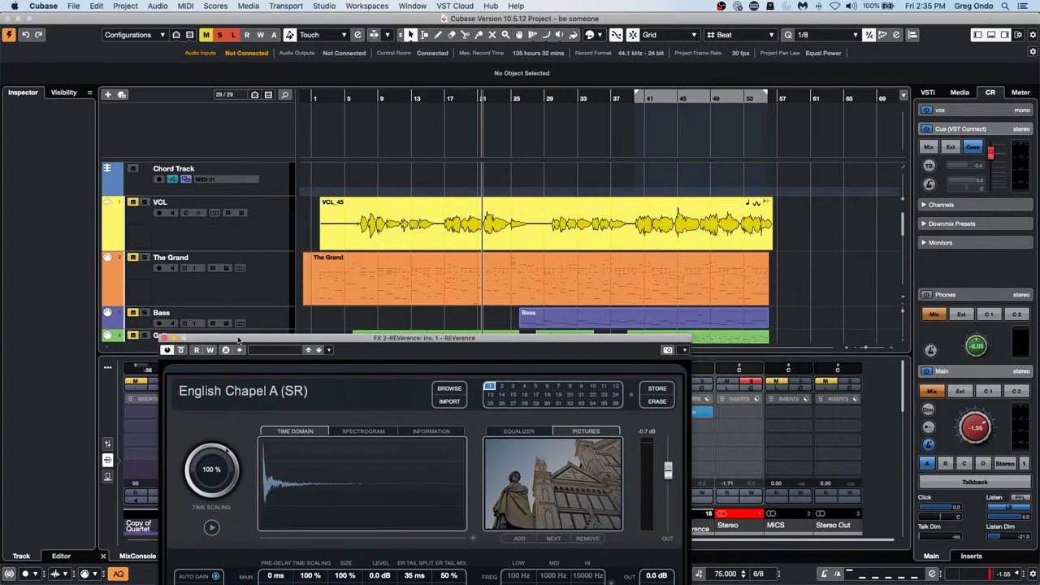
click(165, 338)
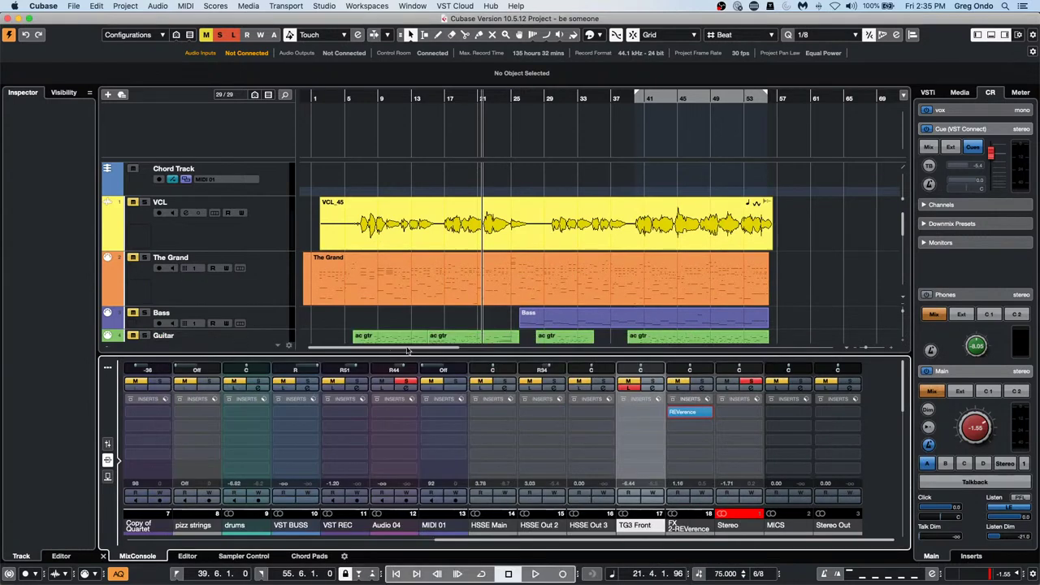
click(691, 416)
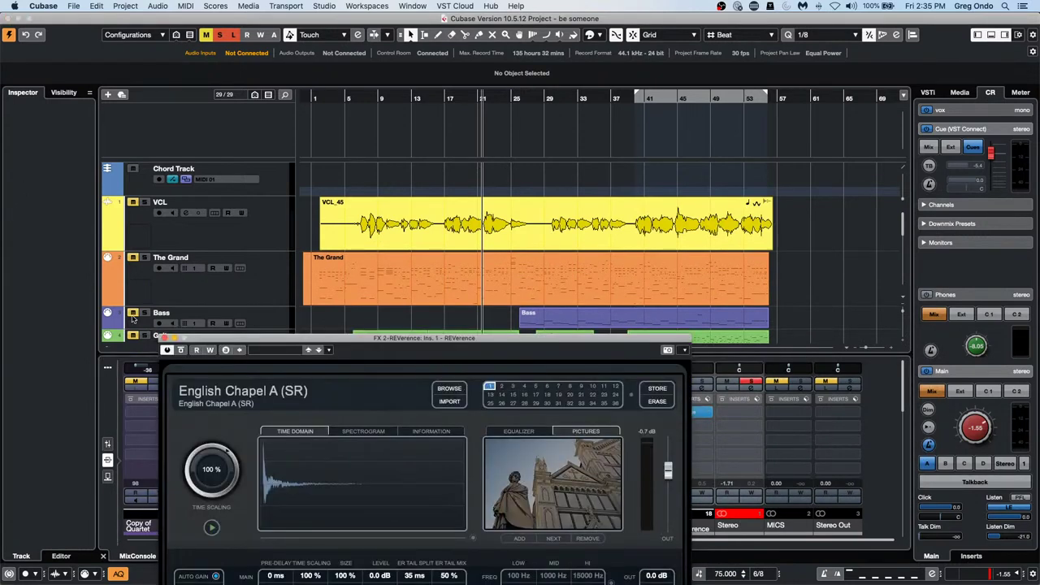
click(165, 337)
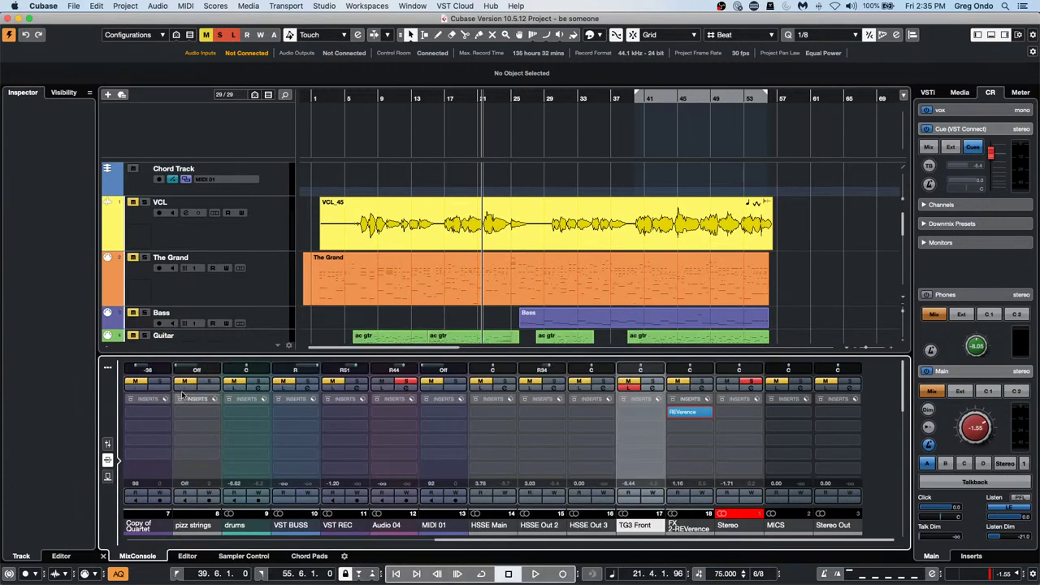
- Look through the channel faders and sends in the MixConsole, and switch the lower zone to the Editor
click(108, 443)
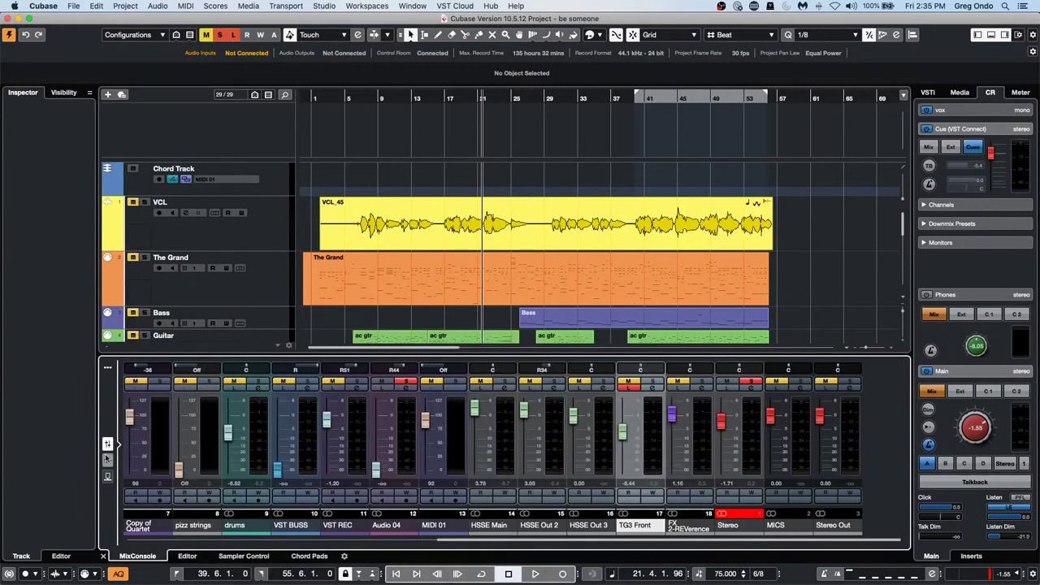
click(107, 475)
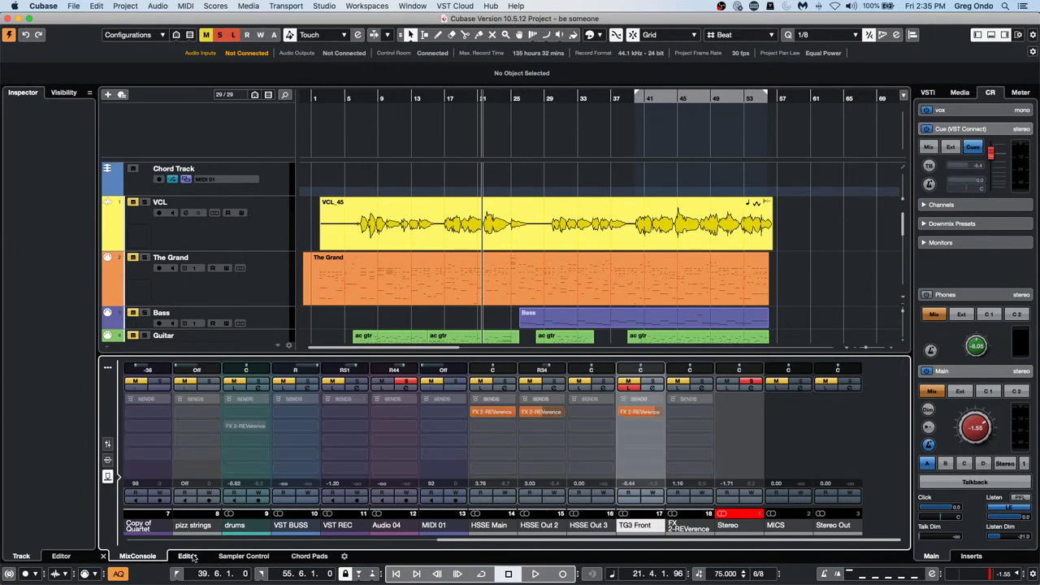
click(193, 557)
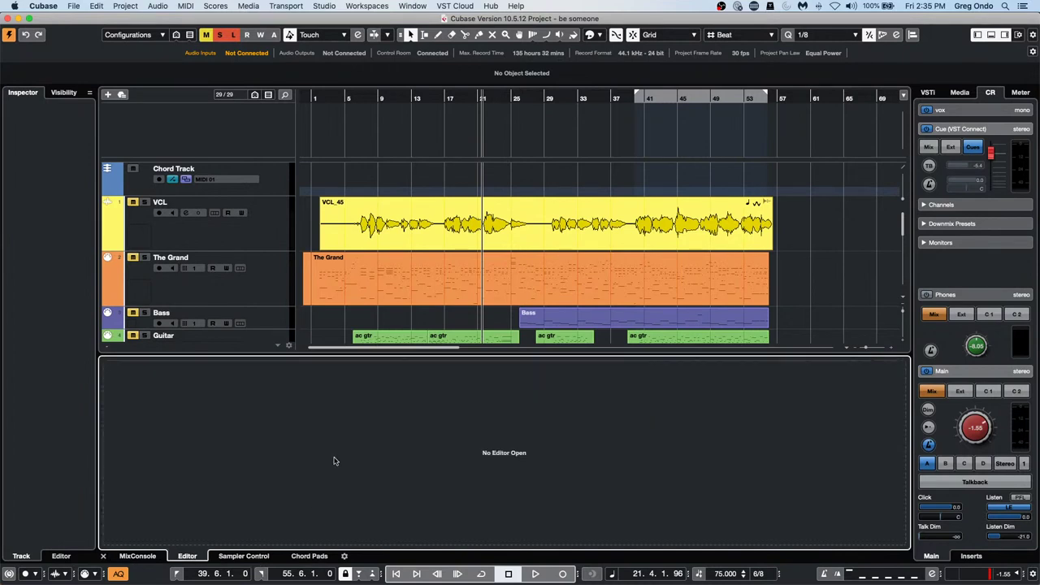
- Open the VCL_45 vocal event in the lower-zone editor, and switch the lower zone through Sampler Control to Chord Pads
double_click(472, 244)
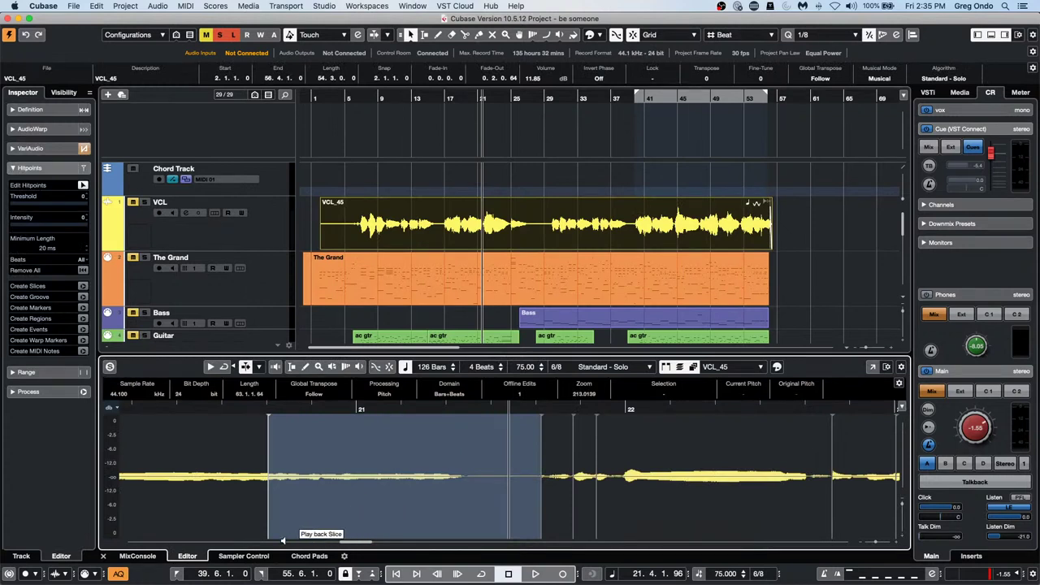
click(243, 555)
click(310, 556)
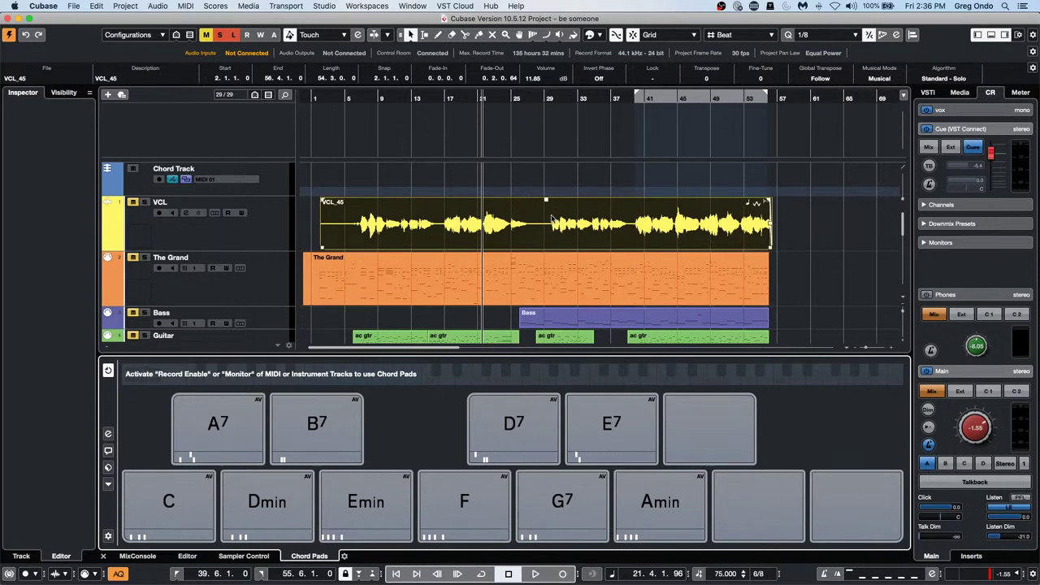
- Return the project cursor to the start and zoom the arrangement in and out horizontally
scroll(554, 217, right, 10)
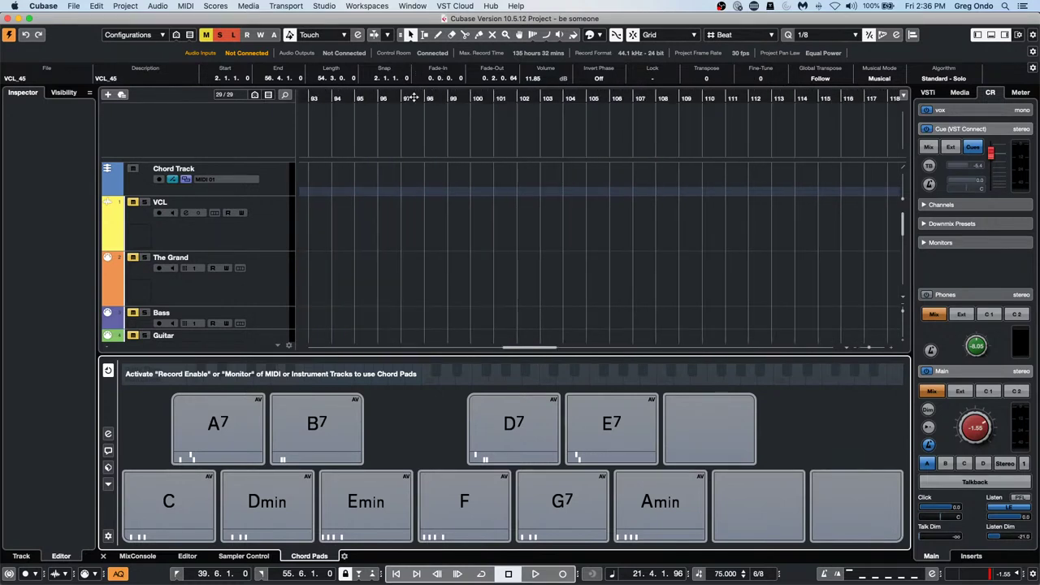
key(Home)
key(g)
key(g)
key(g)
key(g)
key(g)
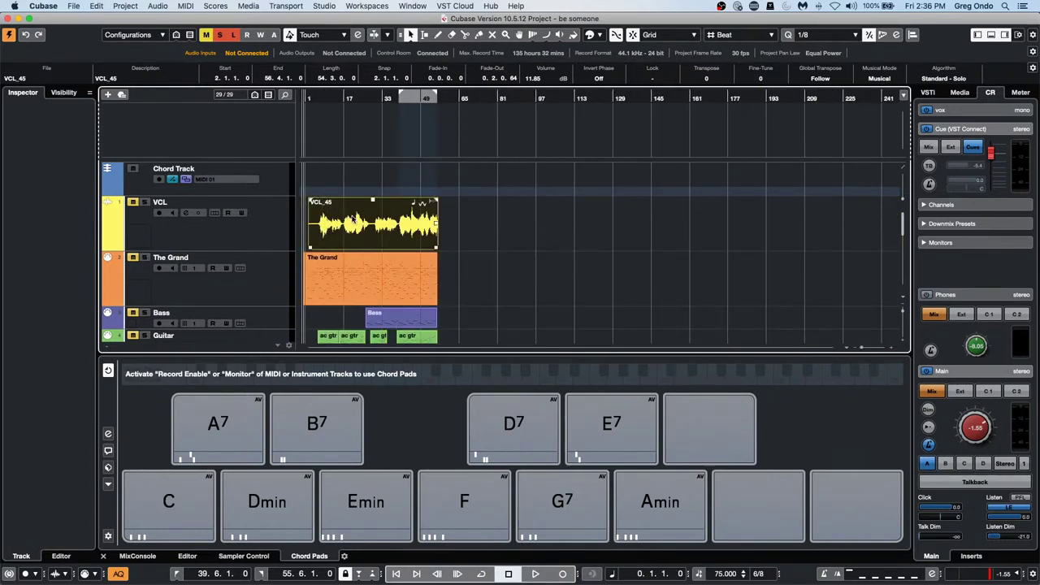
key(h)
key(h)
key(h)
key(h)
key(h)
key(h)
key(g)
key(g)
key(g)
key(g)
key(g)
key(g)
- Examine the Trim Tool and Time Warp Tool modifiers in the Editing-Tool Modifiers preferences
click(53, 7)
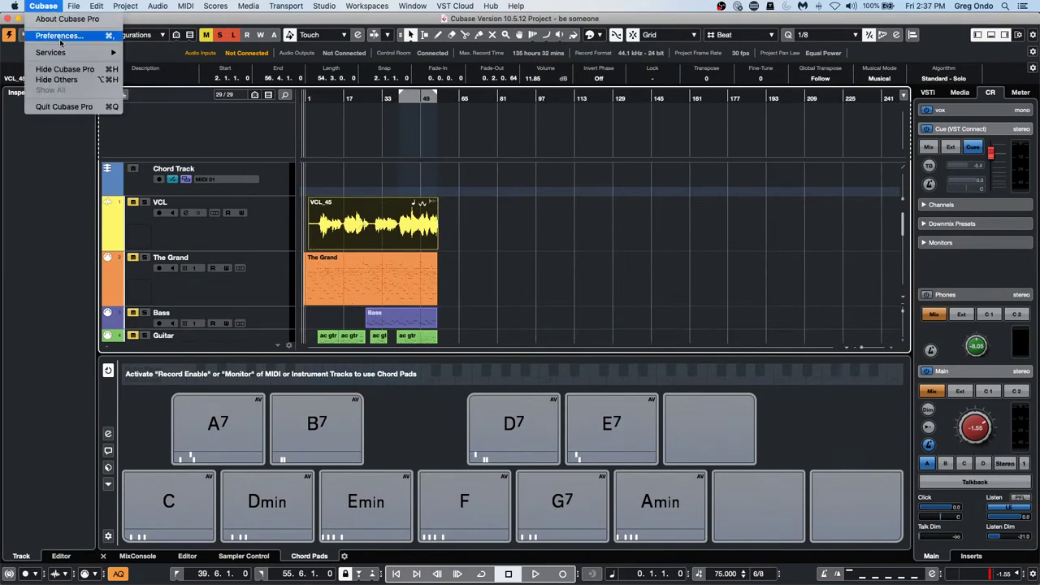
click(60, 36)
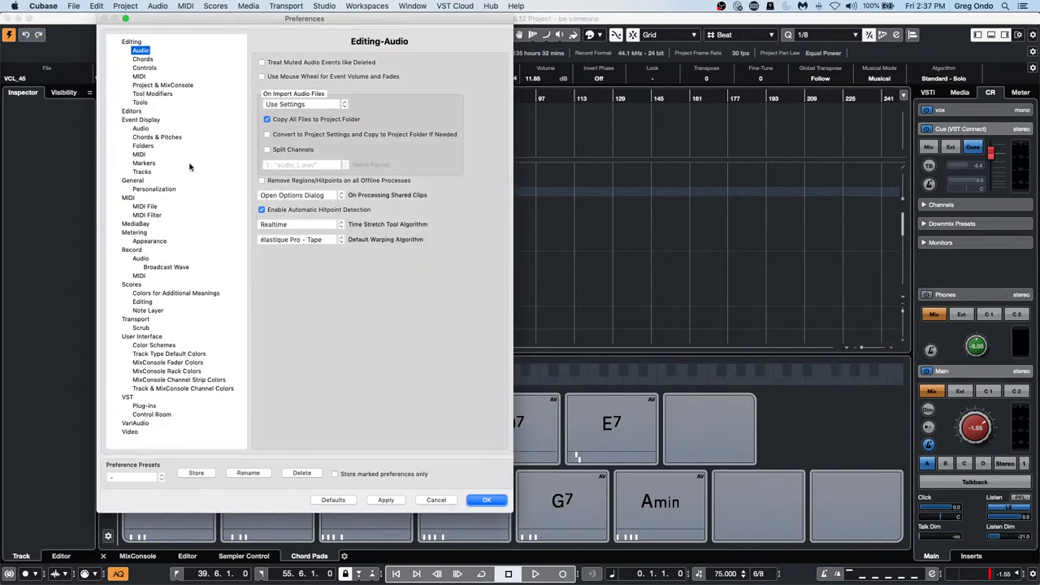
click(147, 95)
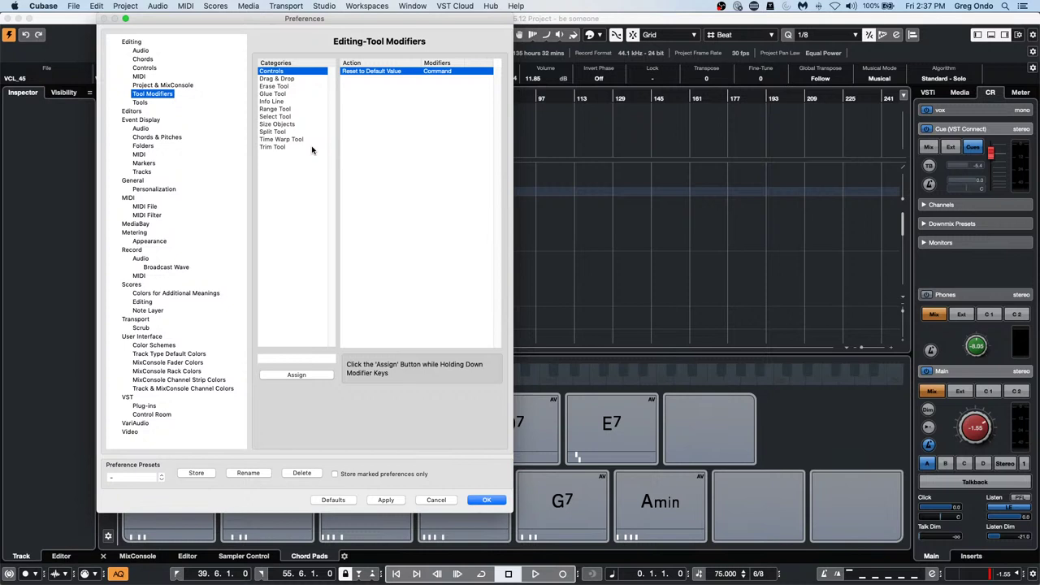
click(276, 148)
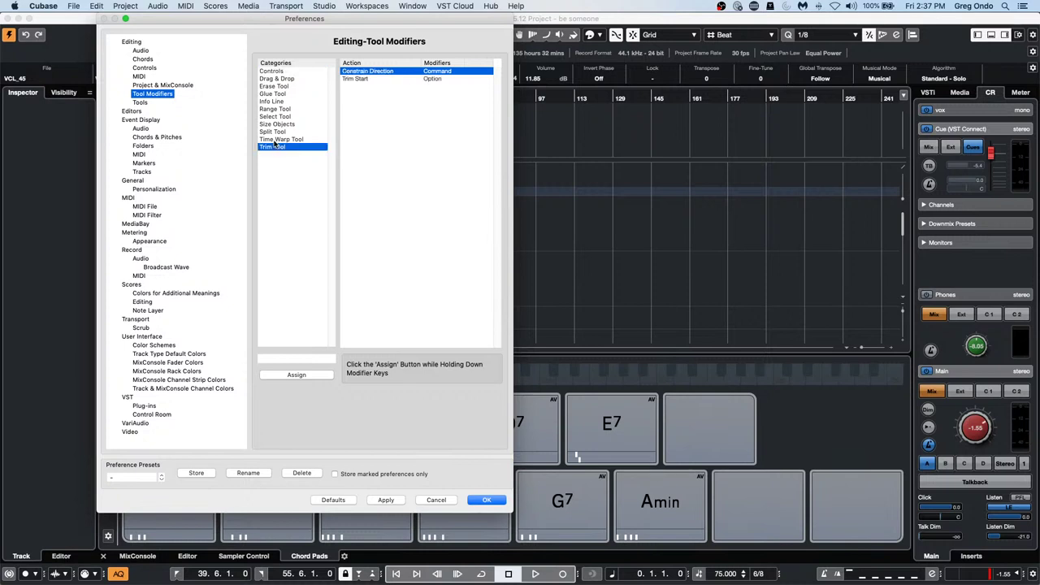
click(277, 140)
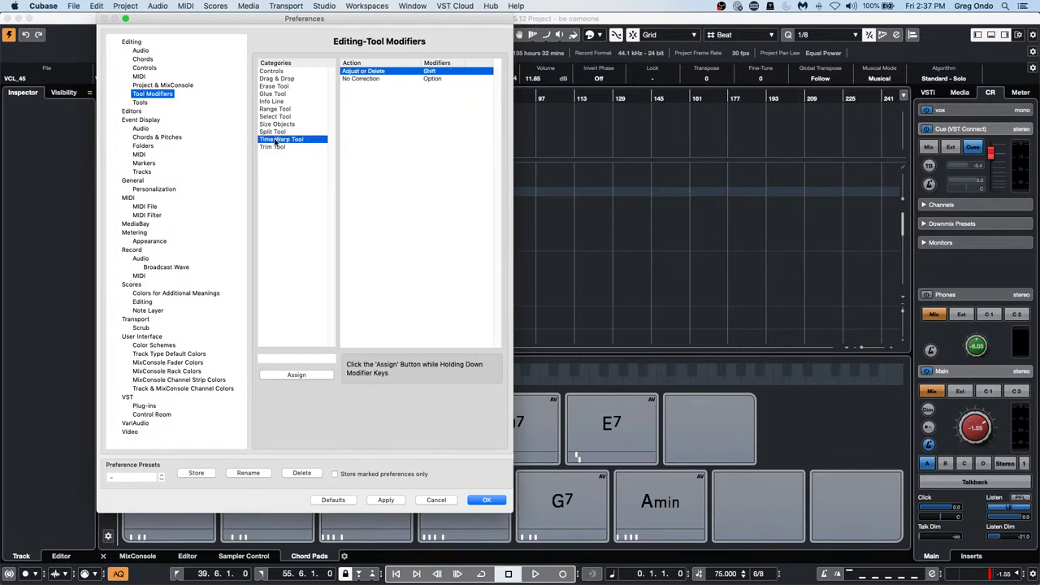
- Review the tool modifiers for Controls, Erase Tool, Drag & Drop, Glue Tool and Info Line
click(277, 71)
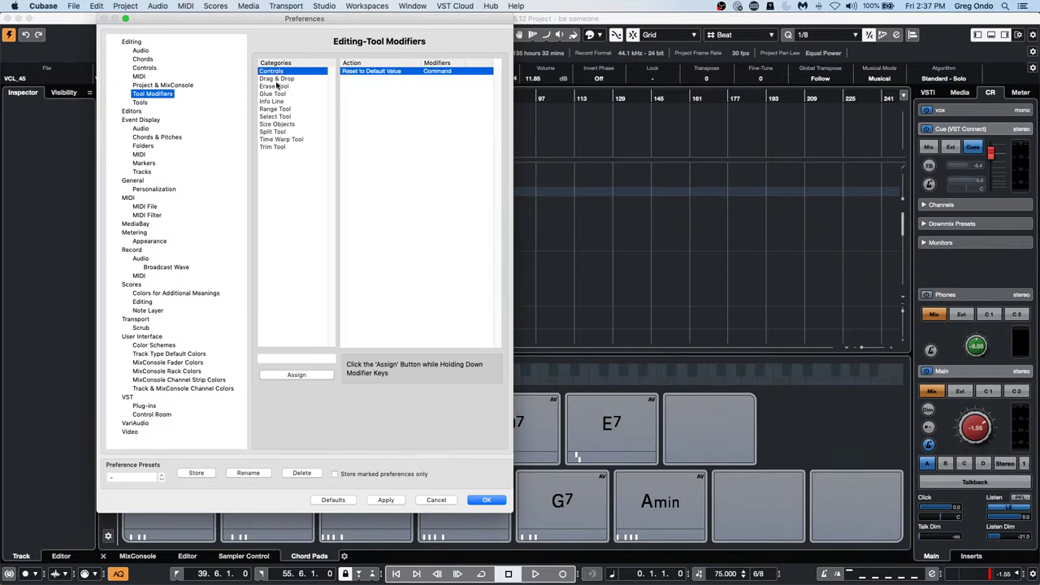
click(277, 86)
click(294, 78)
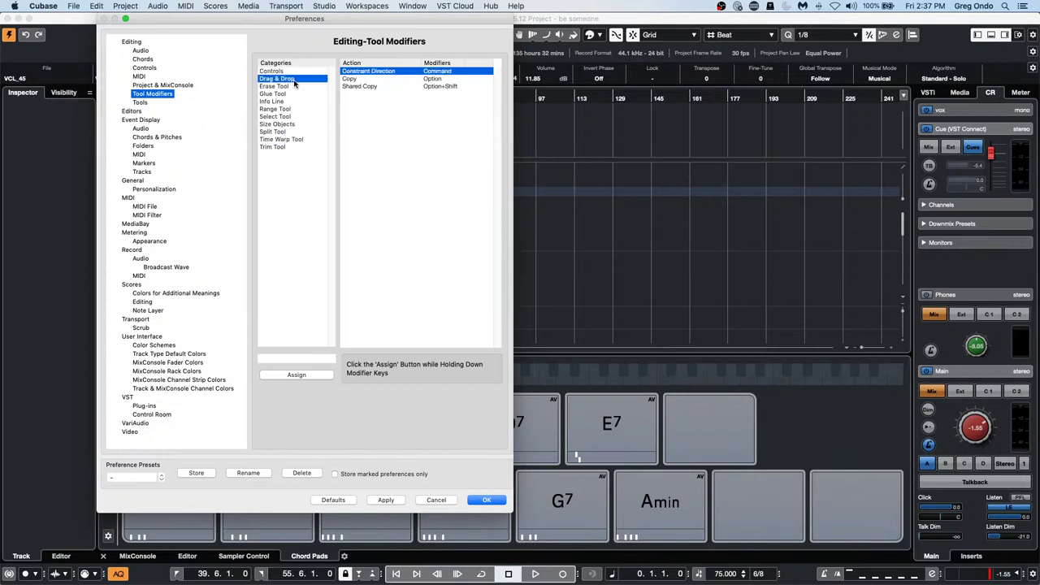
click(284, 88)
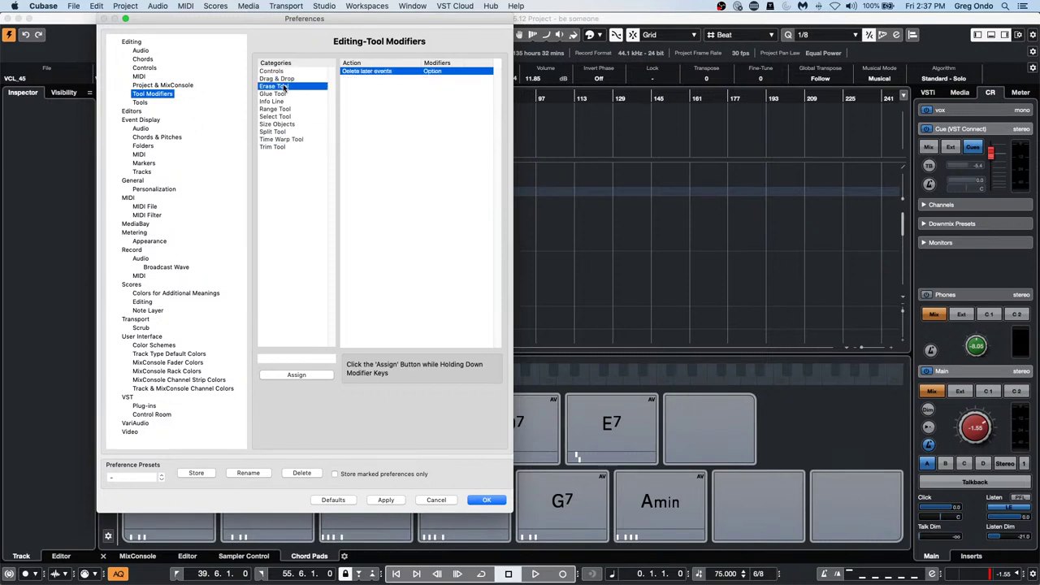
click(279, 95)
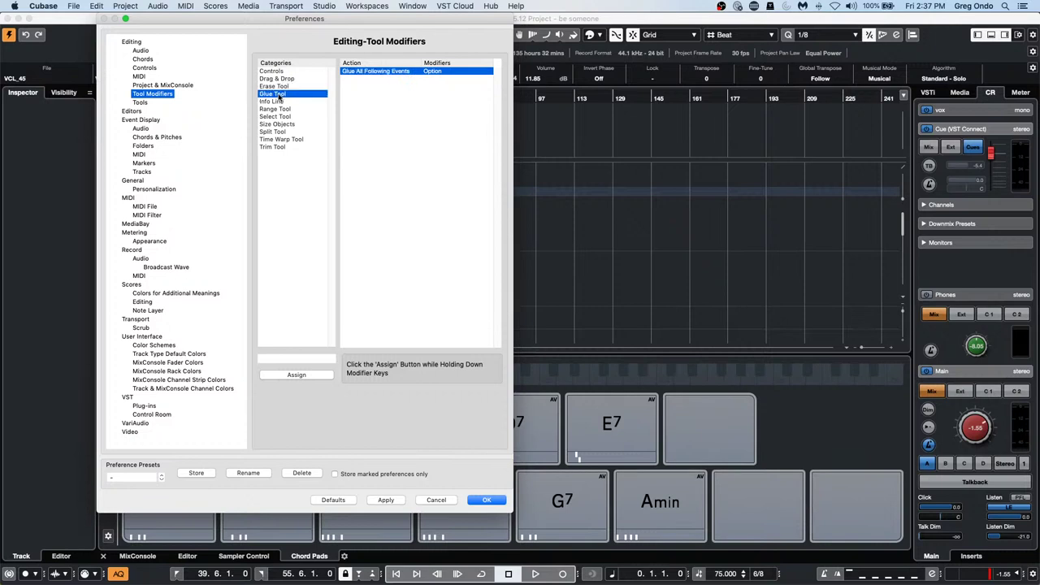
click(279, 102)
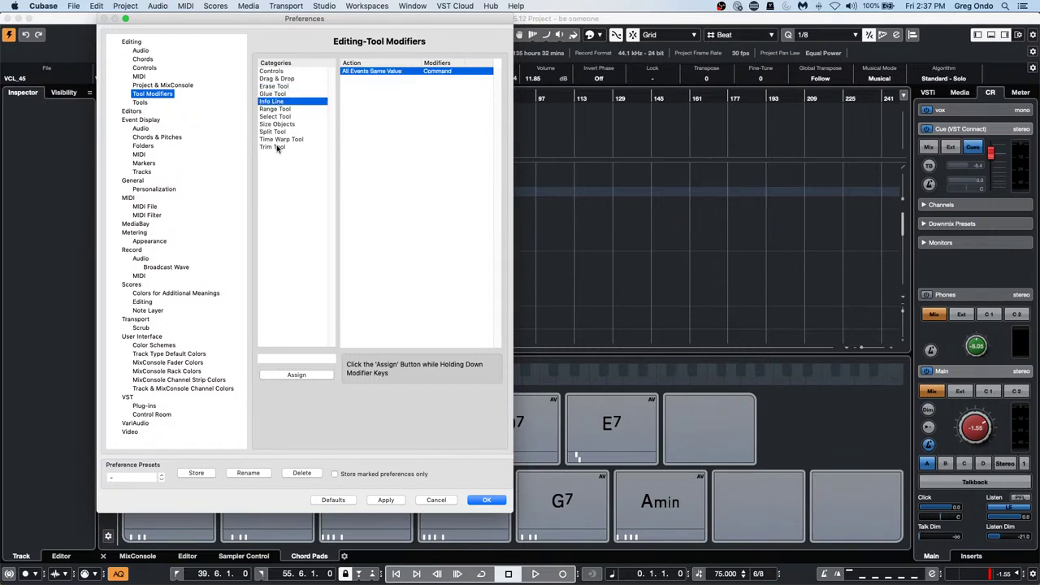
- Check the Trim, Split, Size Objects, Select and Range Tool modifiers, and close the preferences
click(277, 148)
click(282, 132)
click(282, 123)
click(282, 116)
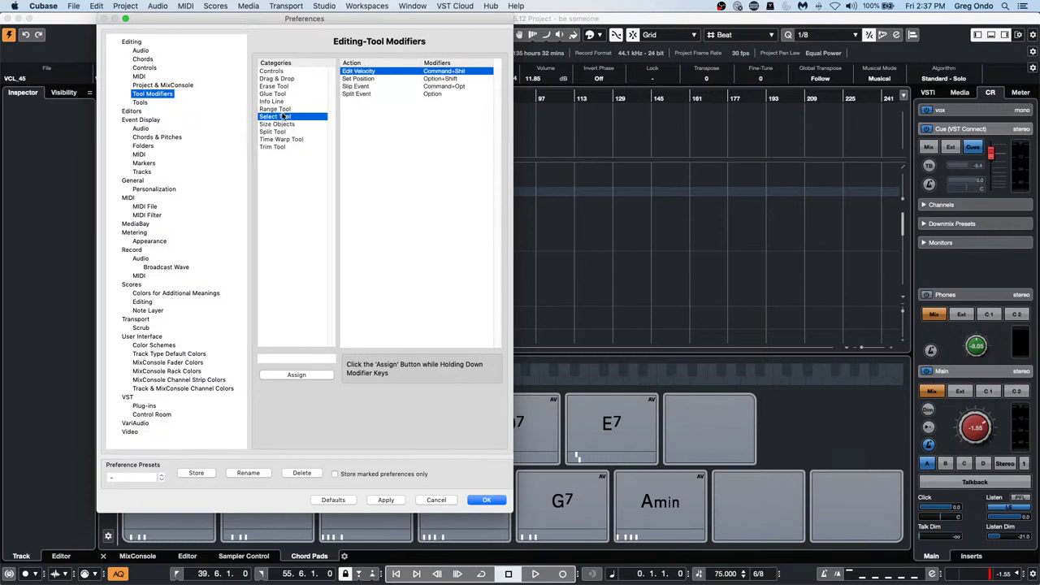
click(283, 109)
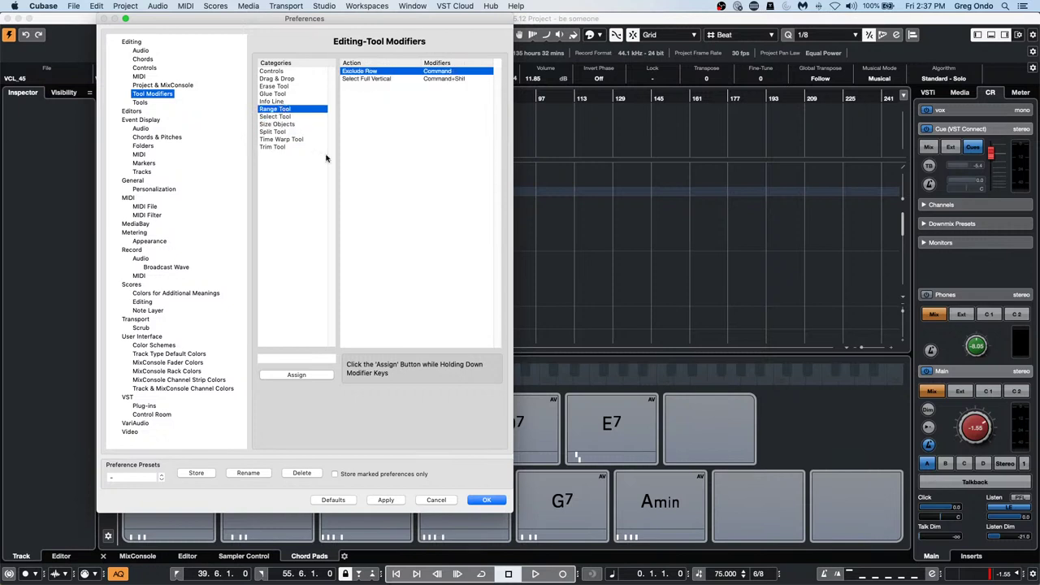
click(482, 499)
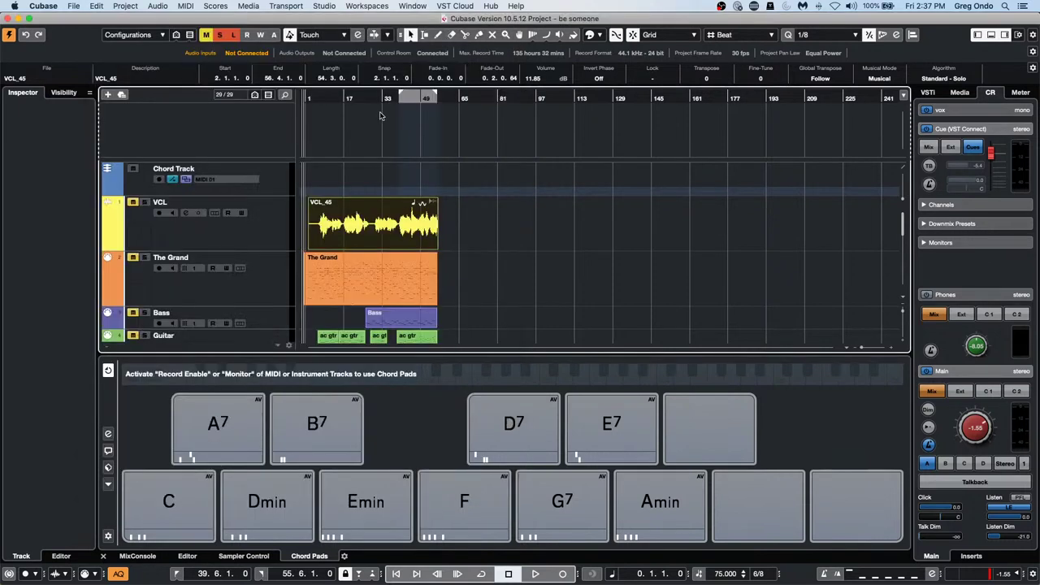
- Move the project cursor to 22.3.1.0 while zooming from the ruler, and zoom the arrangement in and out
drag(356, 96, 361, 173)
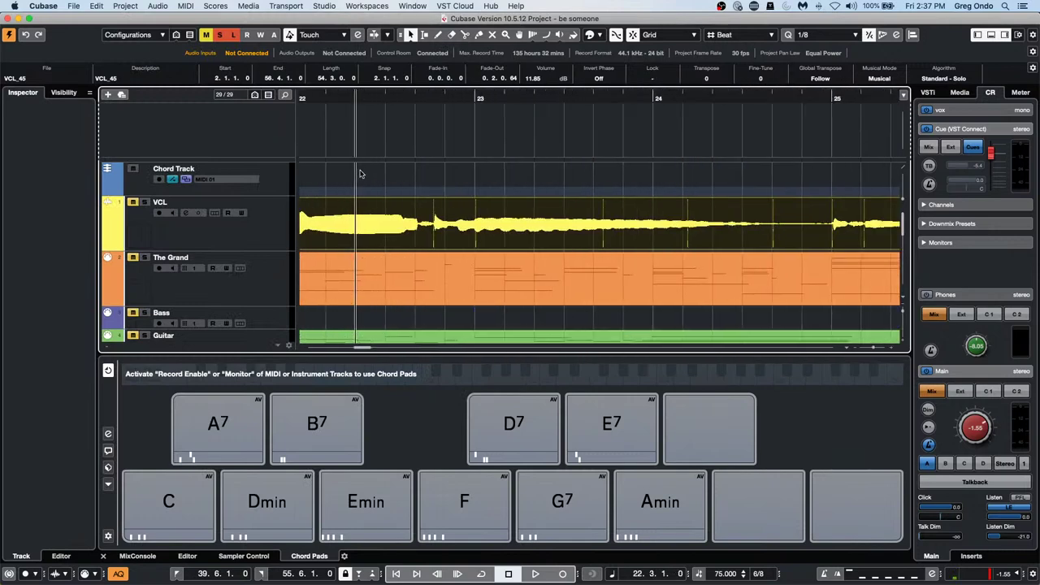
scroll(544, 227, up, 5)
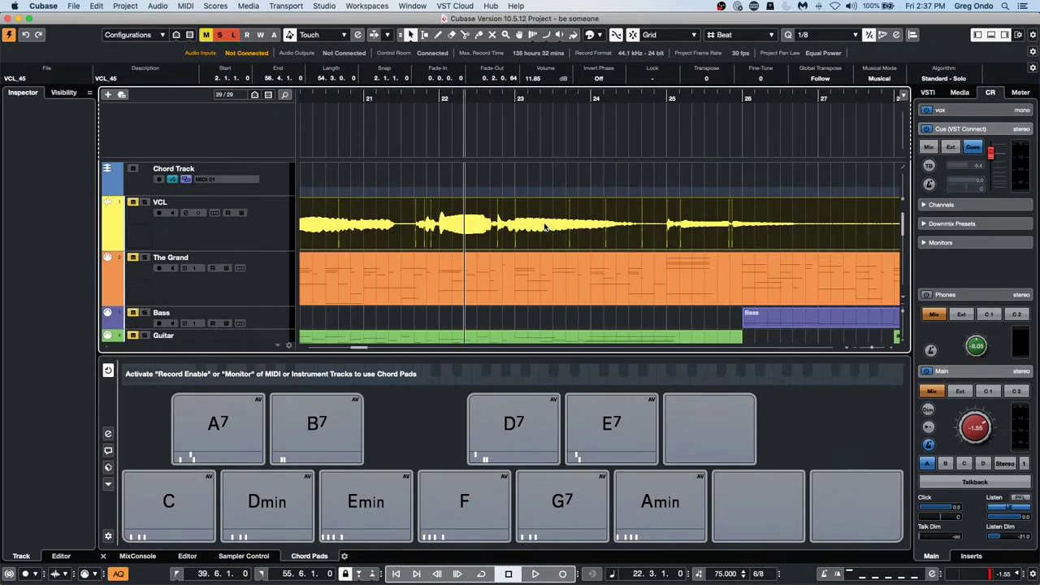
scroll(546, 230, down, 3)
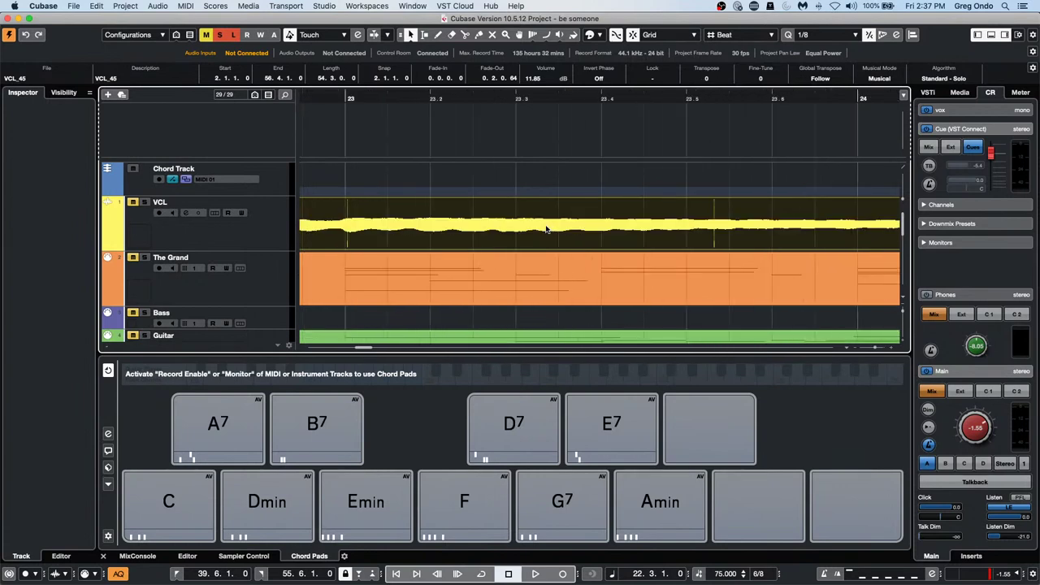
scroll(546, 230, down, 8)
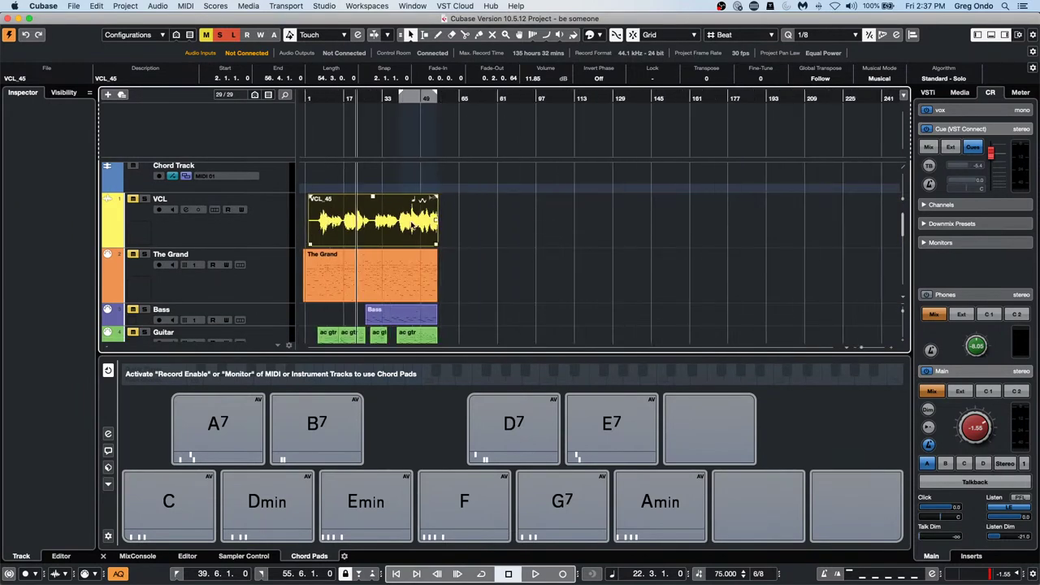
scroll(407, 224, up, 8)
scroll(407, 224, down, 5)
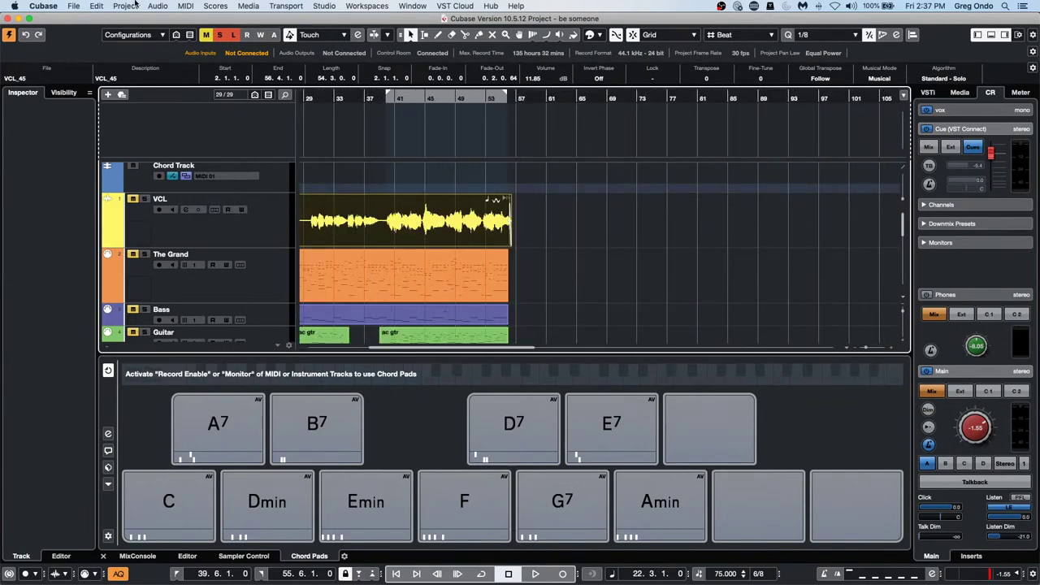
- Turn off Zoom Tool Standard Mode: Horizontal Zooming Only in the Editing-Tools preferences, and accept the change
click(43, 8)
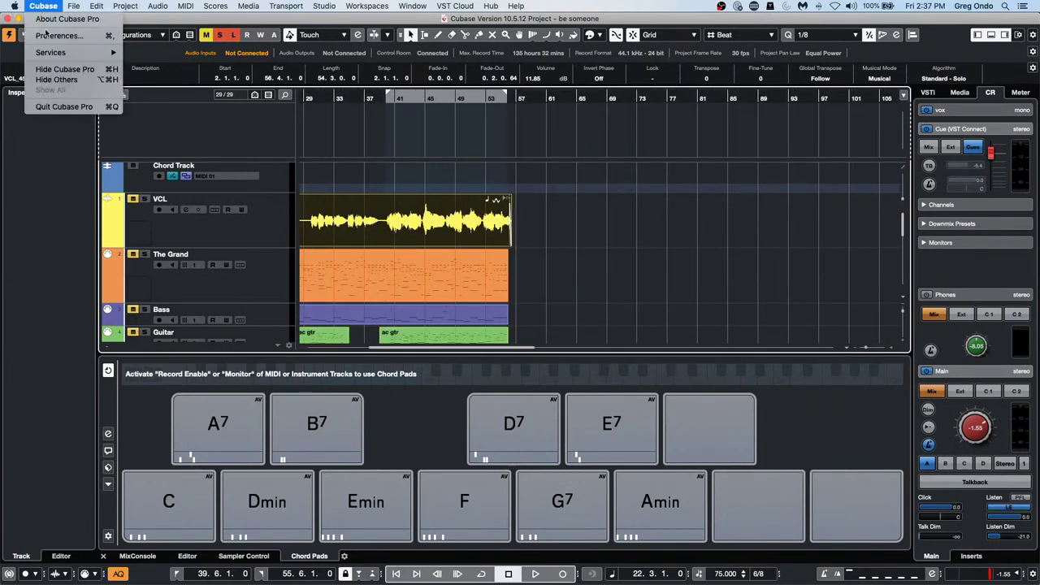
click(47, 35)
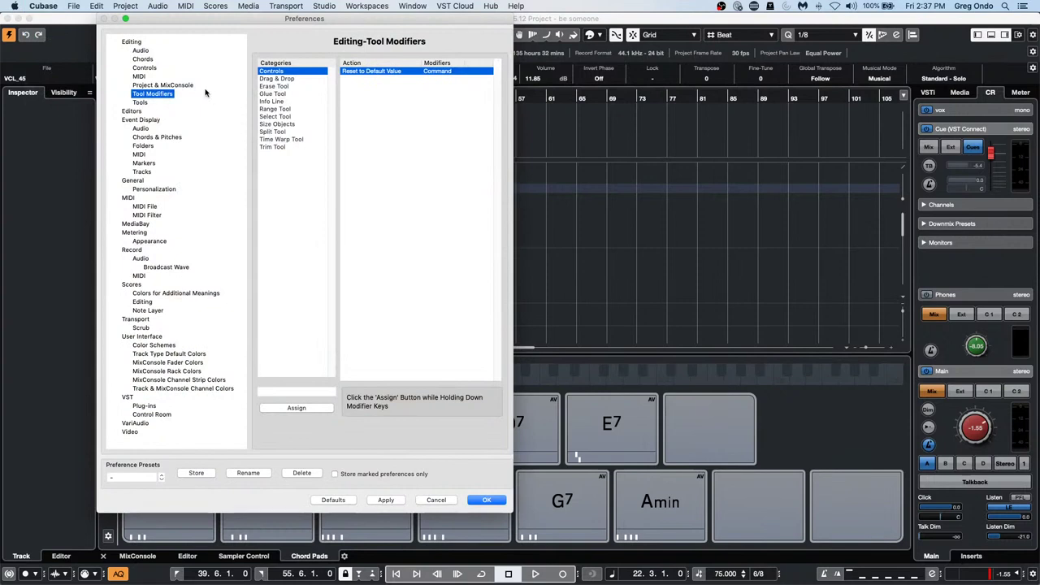
click(141, 103)
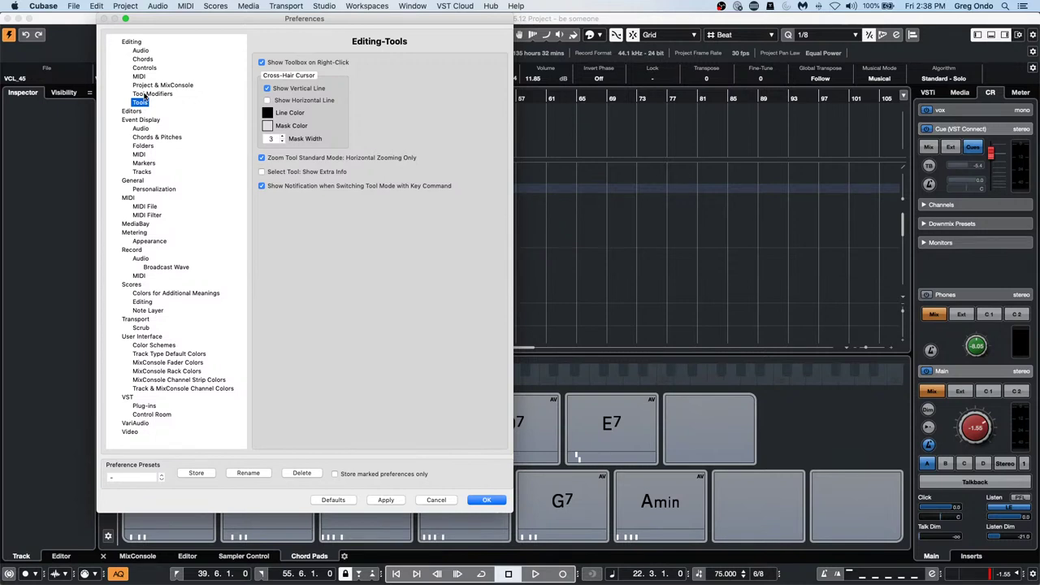
click(262, 159)
click(492, 502)
- Test zooming in and out of the arrangement over the guitar and vocal tracks
scroll(430, 271, down, 4)
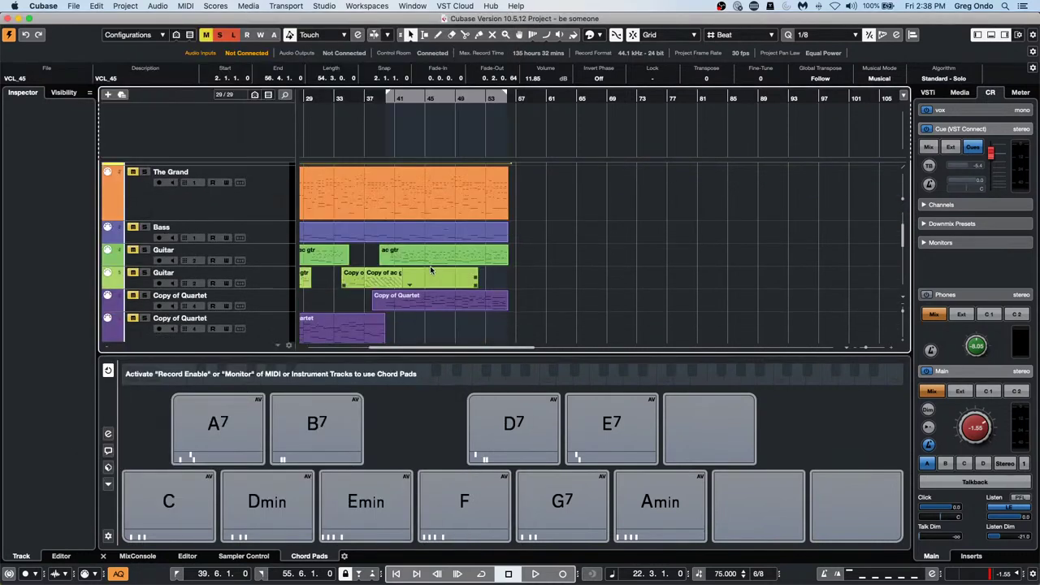
click(406, 254)
scroll(405, 253, down, 2)
scroll(404, 252, up, 2)
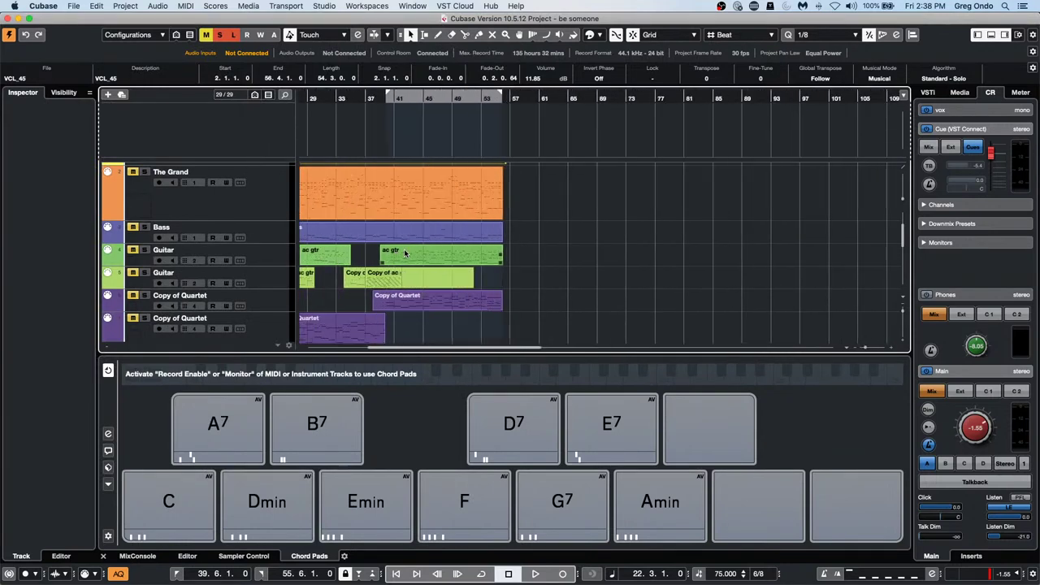
scroll(404, 253, up, 2)
scroll(404, 253, down, 2)
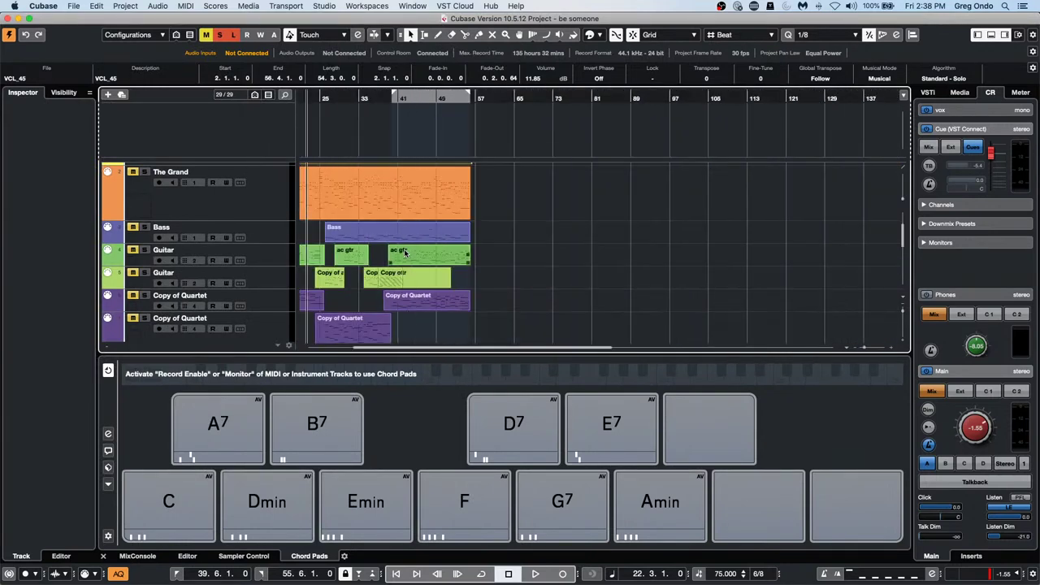
scroll(404, 252, up, 2)
scroll(404, 253, down, 3)
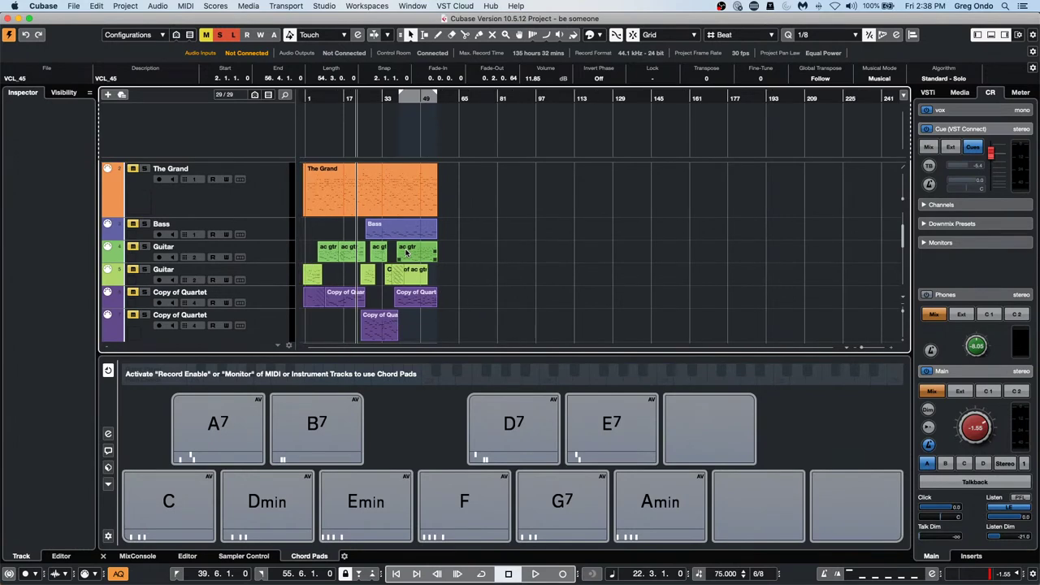
scroll(404, 252, up, 2)
scroll(398, 240, up, 3)
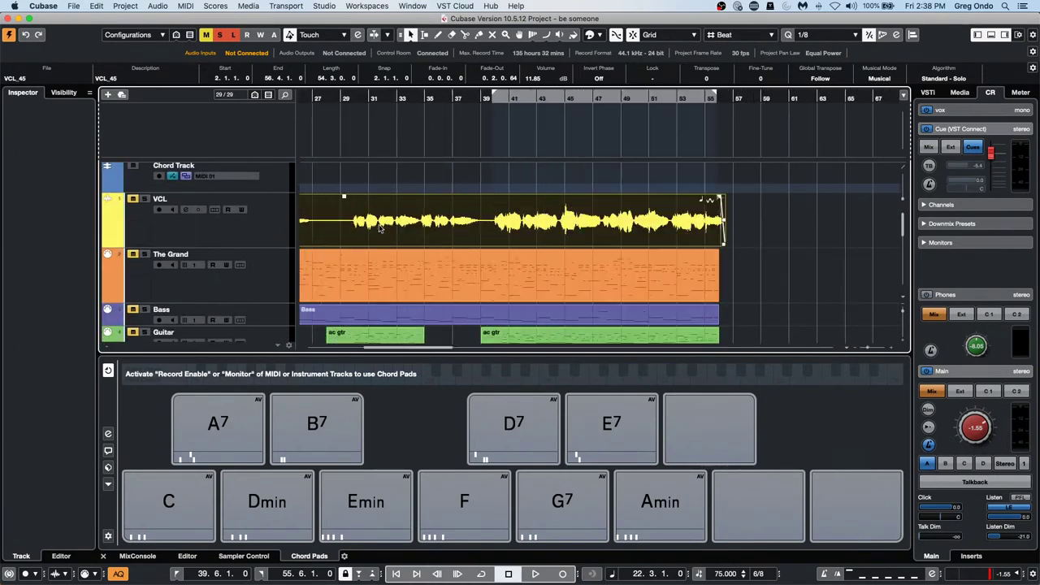
scroll(381, 229, down, 2)
scroll(382, 228, up, 3)
scroll(382, 229, down, 2)
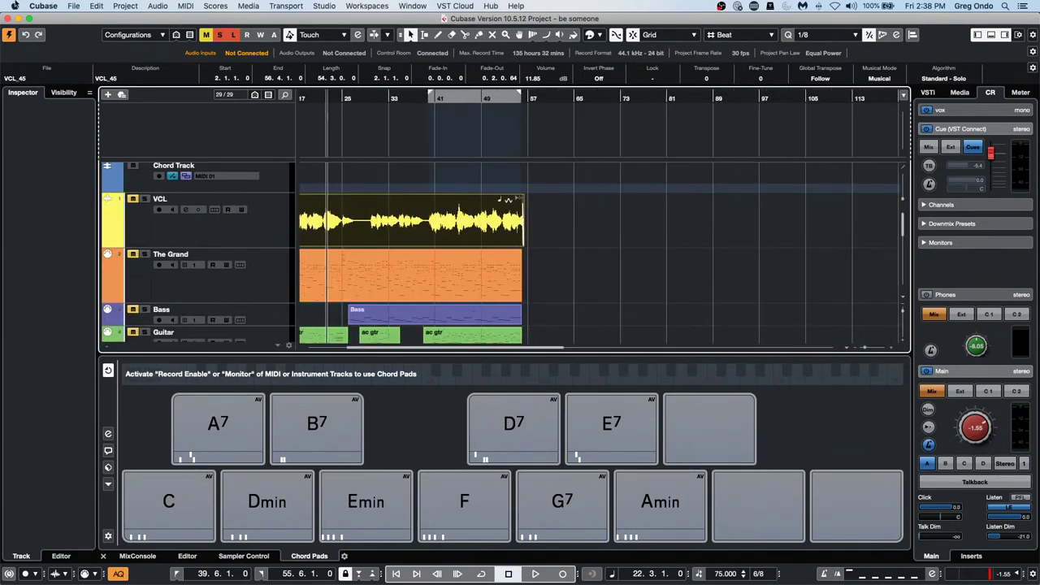
- Turn Zoom Tool Standard Mode: Horizontal Zooming Only back on in the Editing-Tools preferences, and accept the change
click(43, 6)
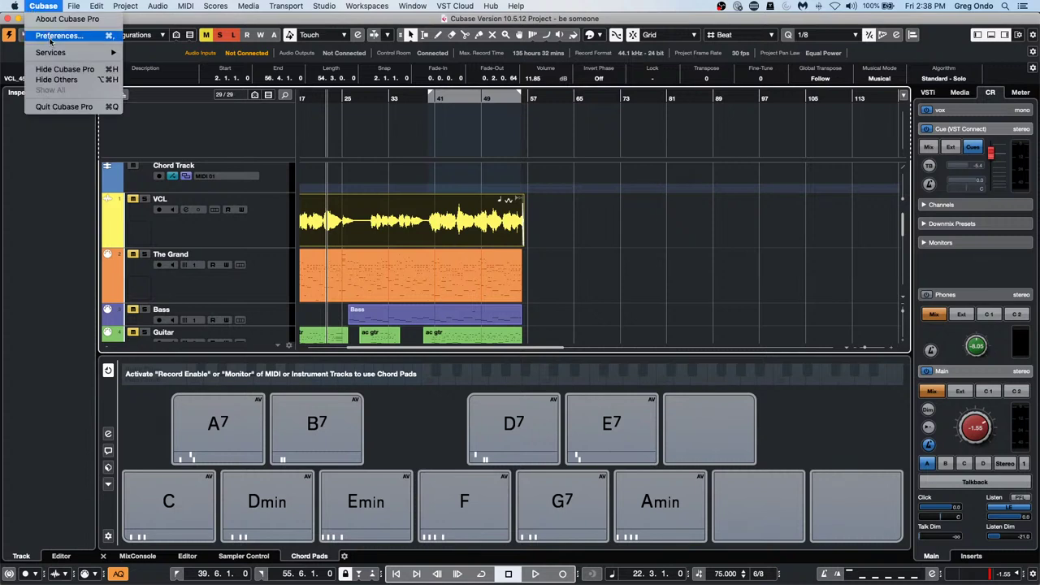
click(57, 35)
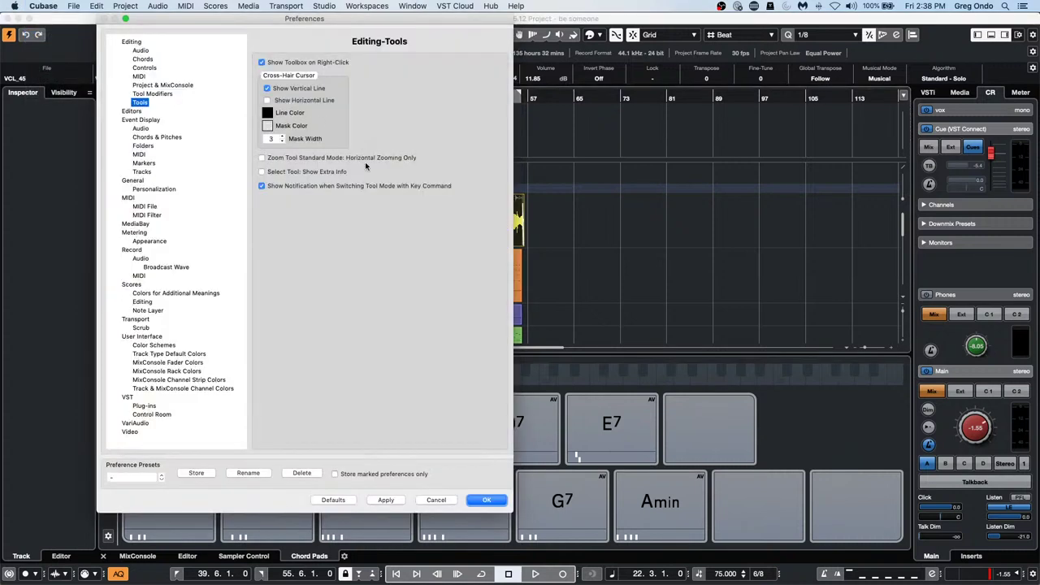
click(262, 158)
click(489, 501)
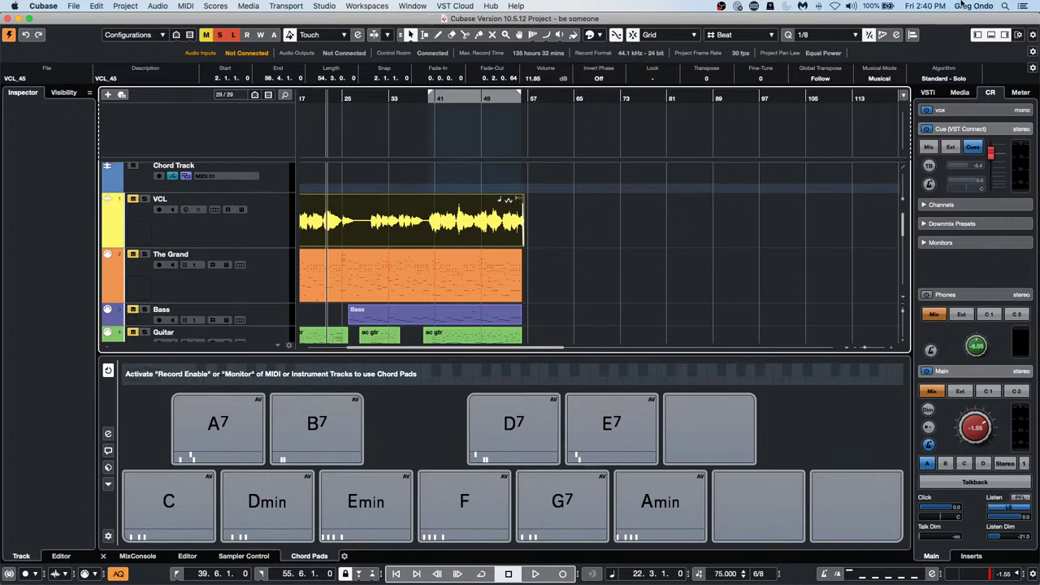
- Open the Audio Connections and examine the port choices for the left channel of the Stereo Out output bus
click(325, 5)
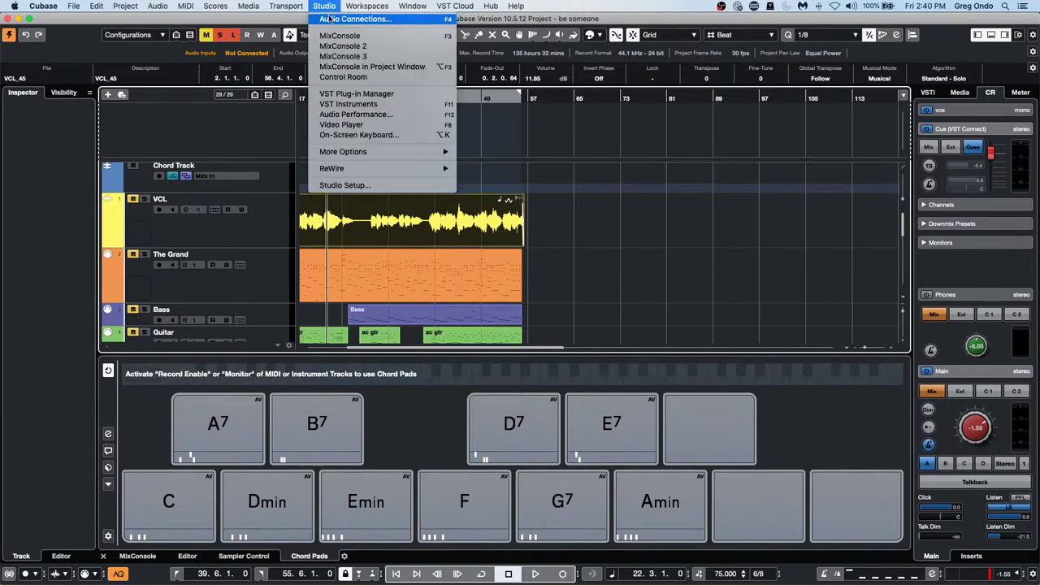
click(333, 19)
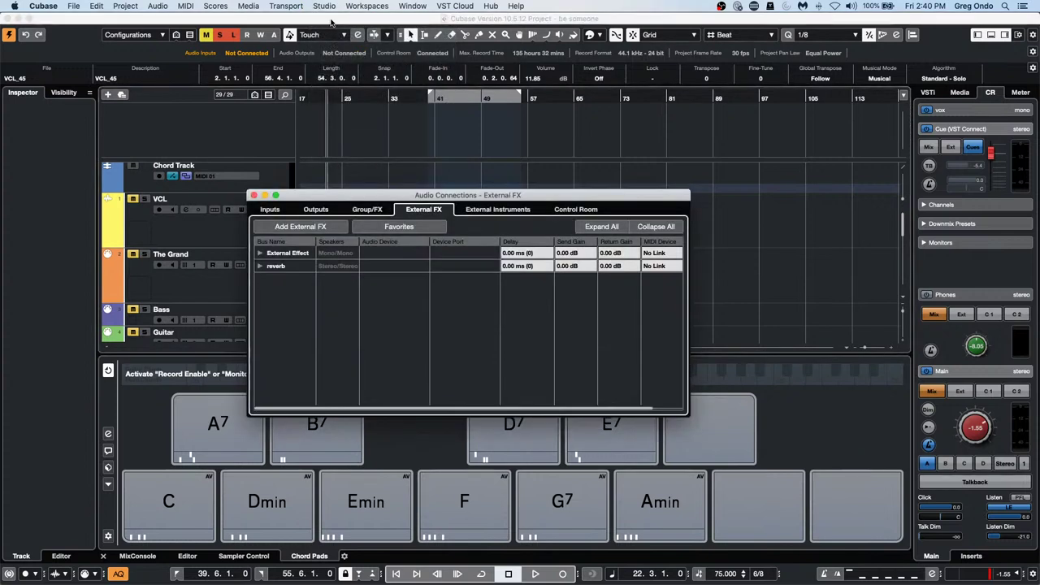
click(318, 210)
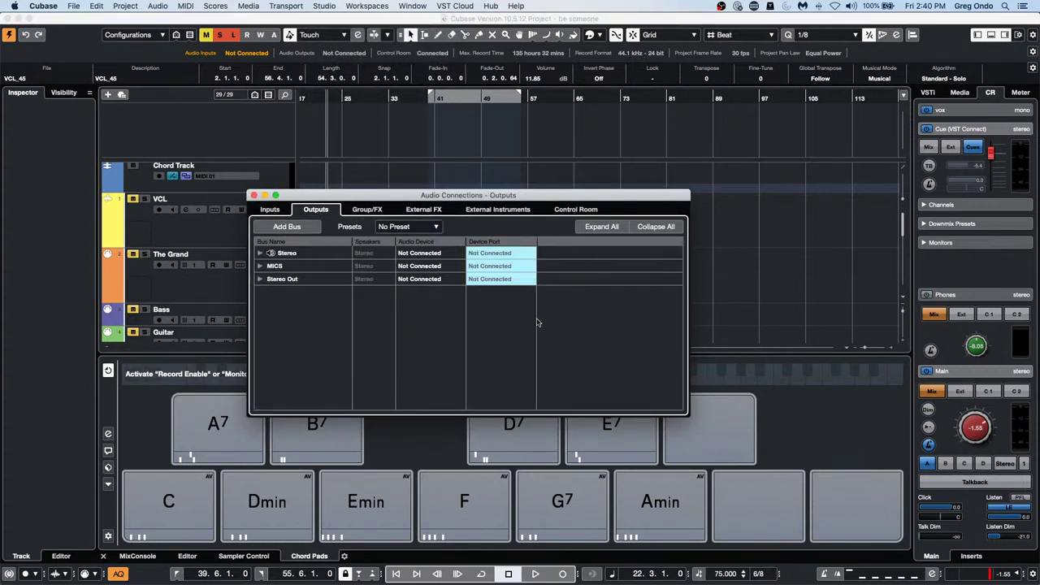
click(259, 278)
click(494, 294)
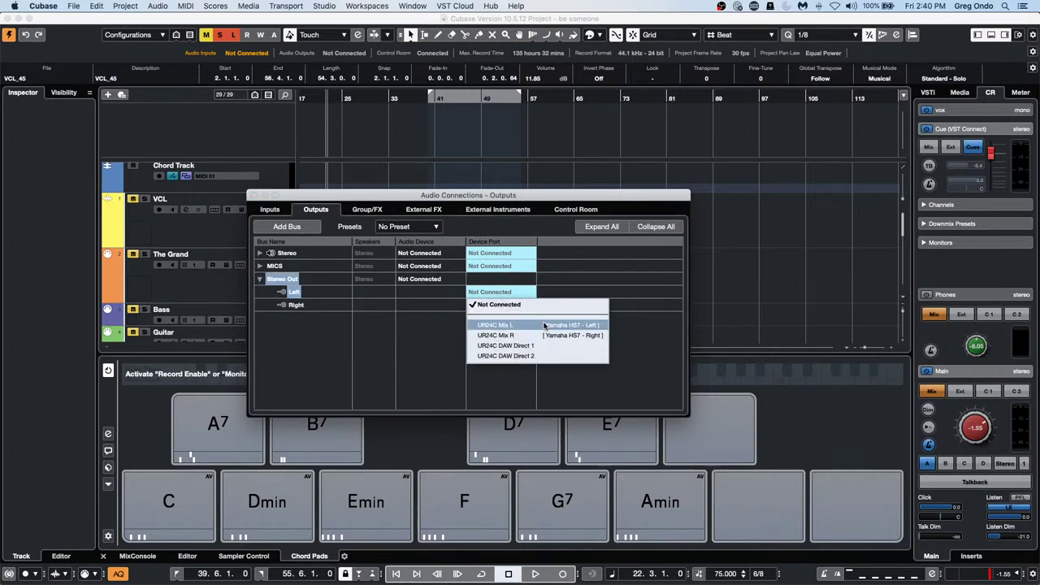
- Examine the left and right port assignments of the Yamaha HS7 monitor in the Control Room connections
click(581, 211)
click(581, 211)
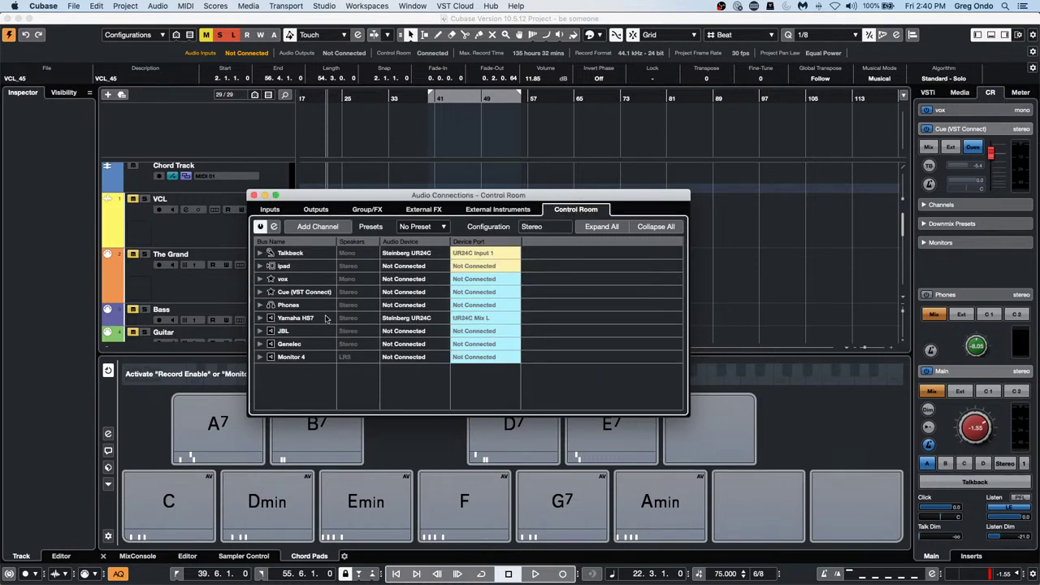
click(259, 318)
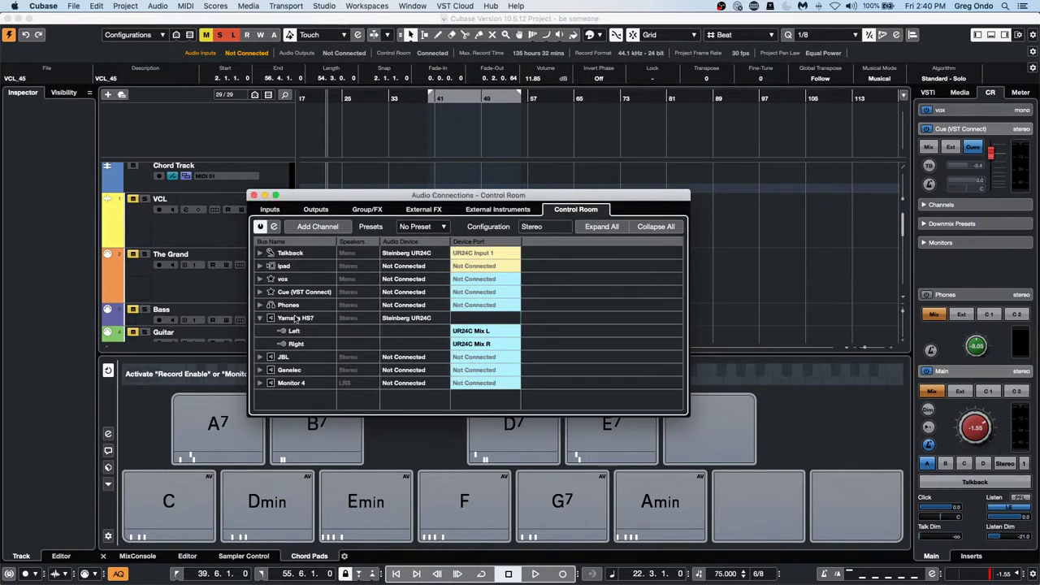
click(268, 317)
- Connect the Stereo Out output bus to the Steinberg UR24C and assign its left channel to UR24C Mix L
click(319, 212)
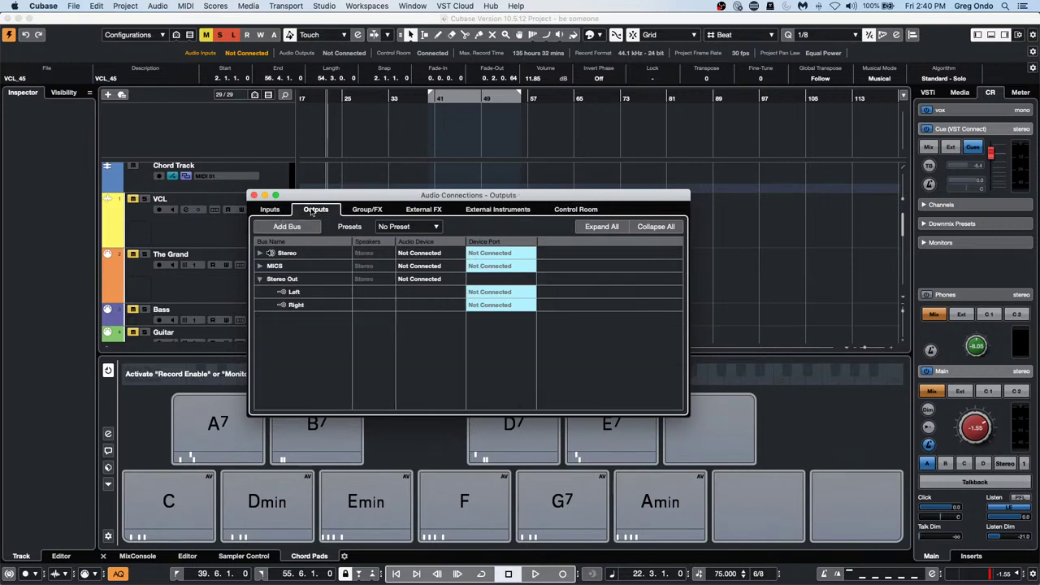
click(424, 280)
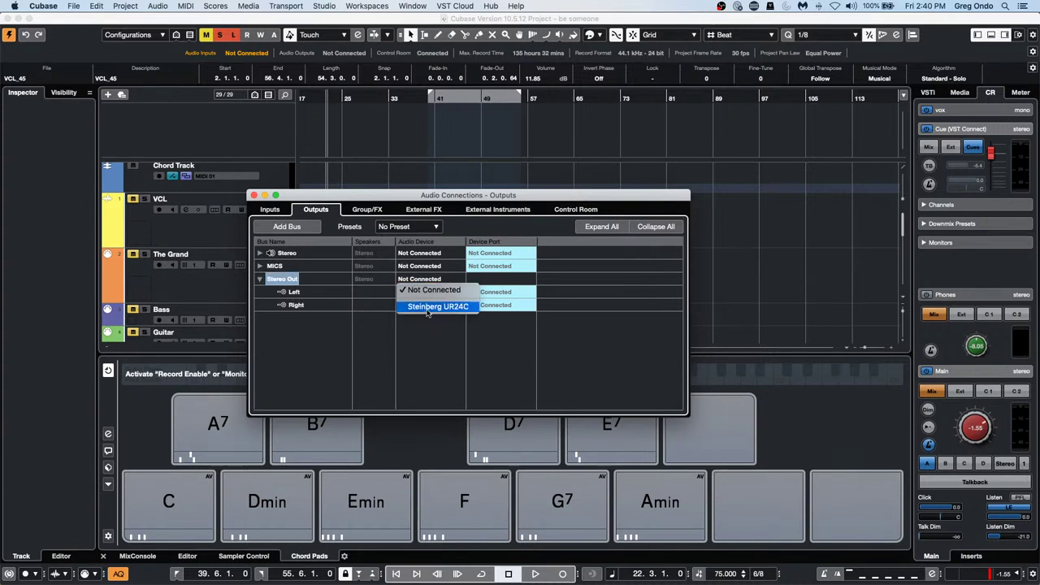
click(430, 307)
click(519, 292)
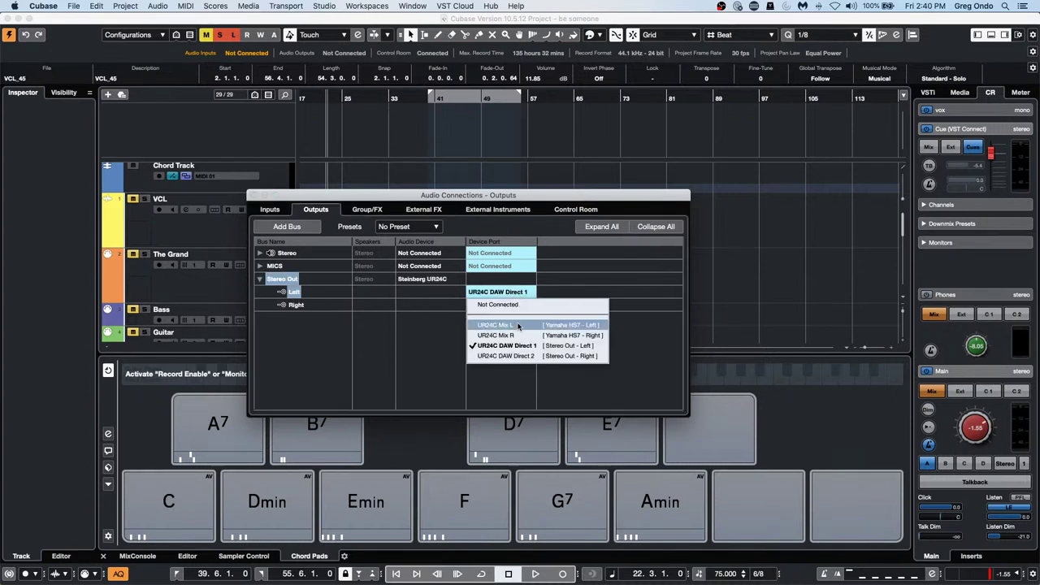
click(514, 325)
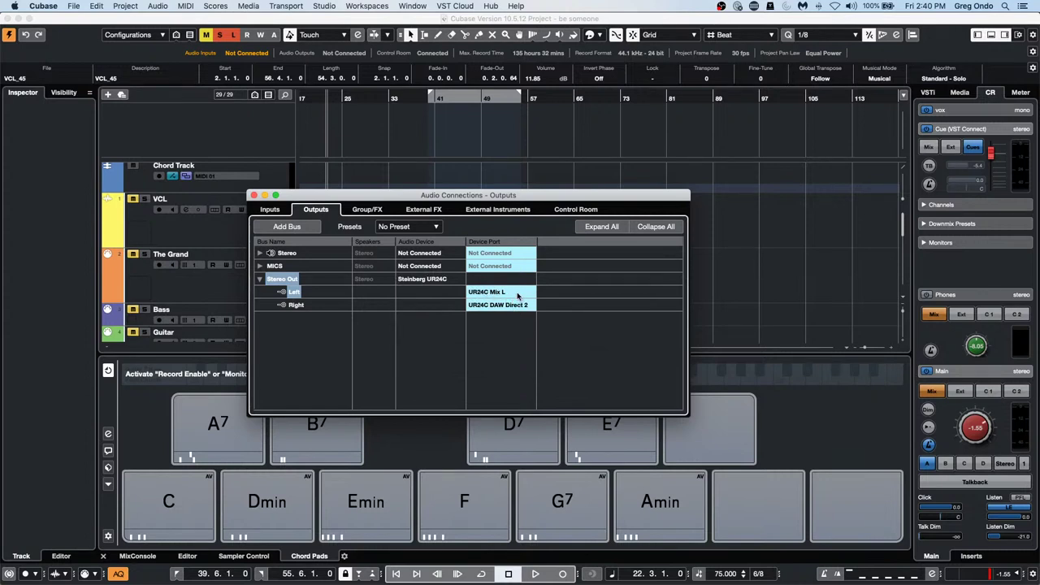
- Assign the Stereo Out bus's right channel to UR24C Mix R, with UR24C Mix L on its left channel
click(515, 304)
click(522, 339)
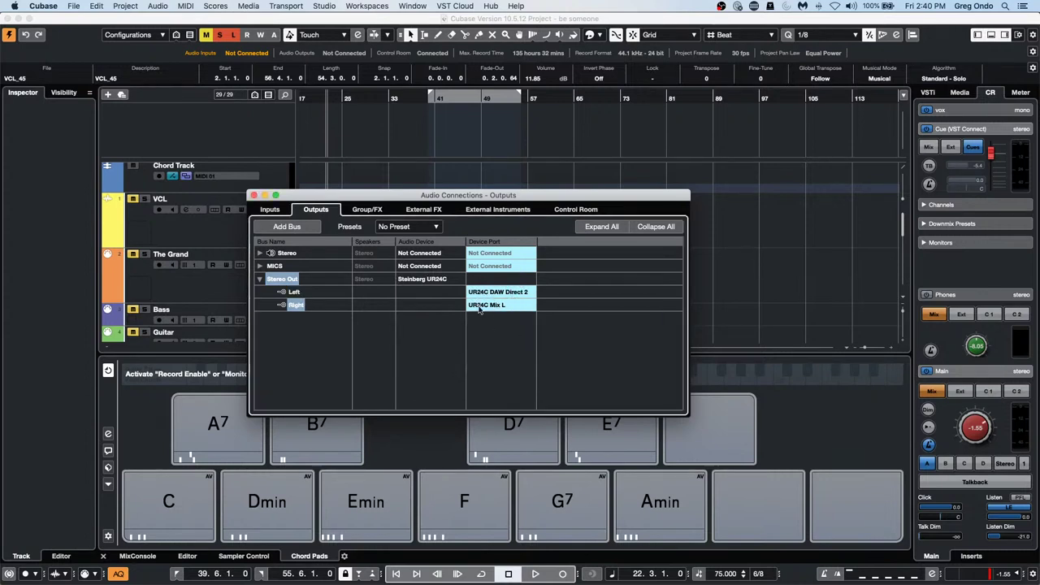
click(512, 292)
click(508, 325)
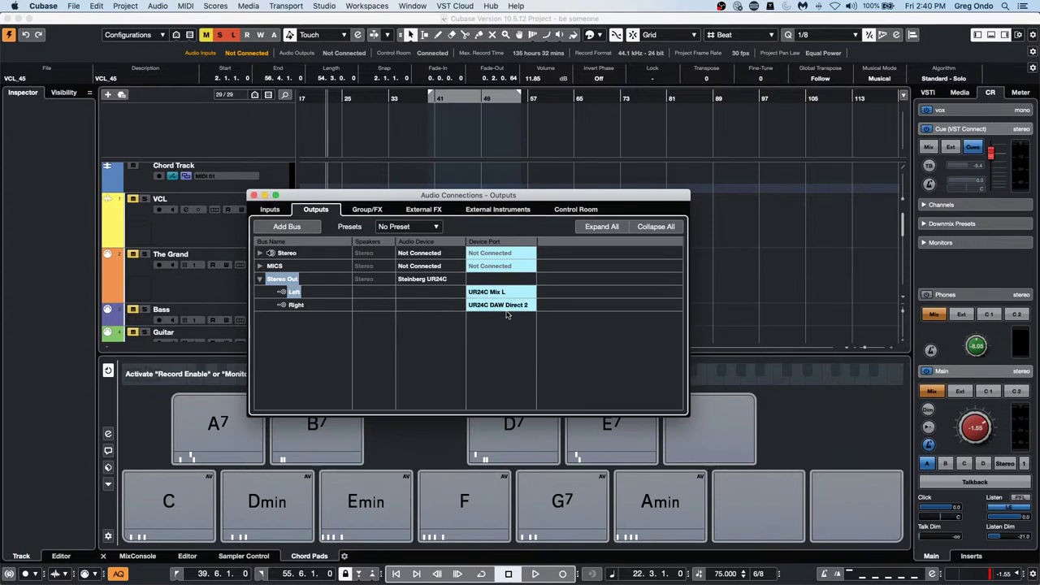
click(510, 305)
click(515, 349)
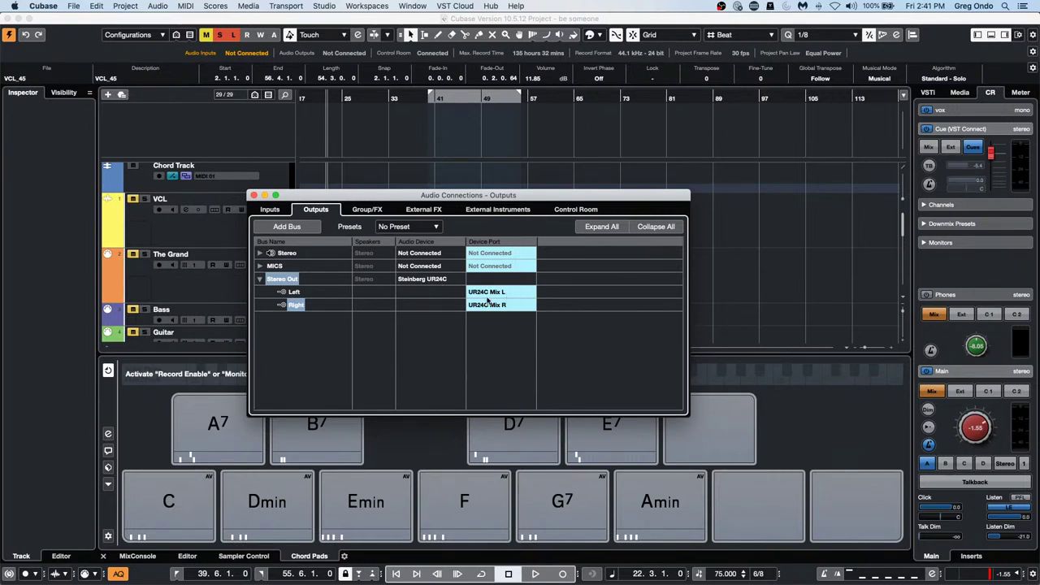
- Set the audio device of the Stereo Out output bus back to Not Connected
click(445, 281)
click(445, 290)
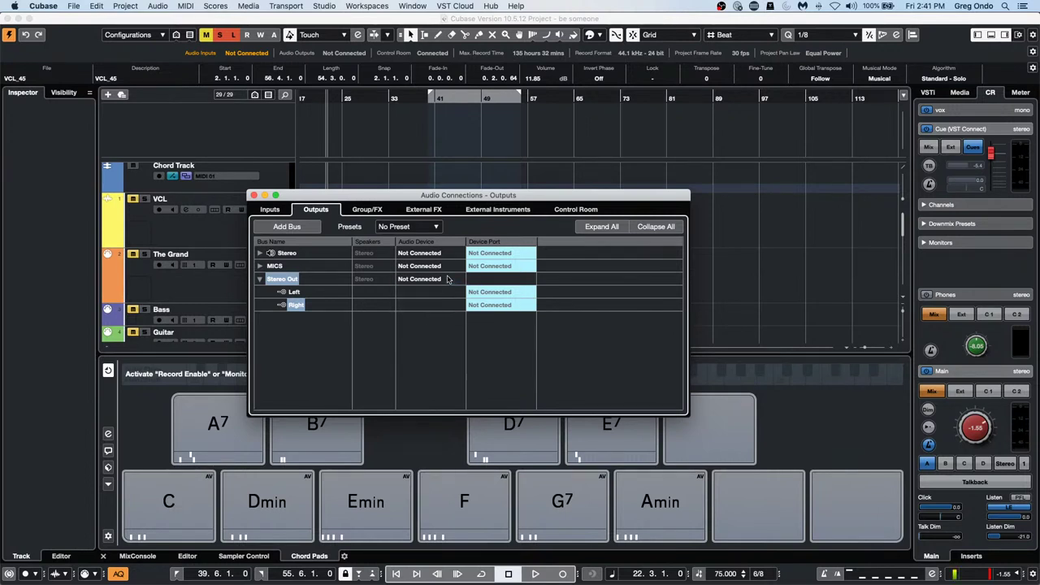
- Review the Yamaha HS7 monitor's ports in the Control Room connections again, and close the Audio Connections
click(575, 209)
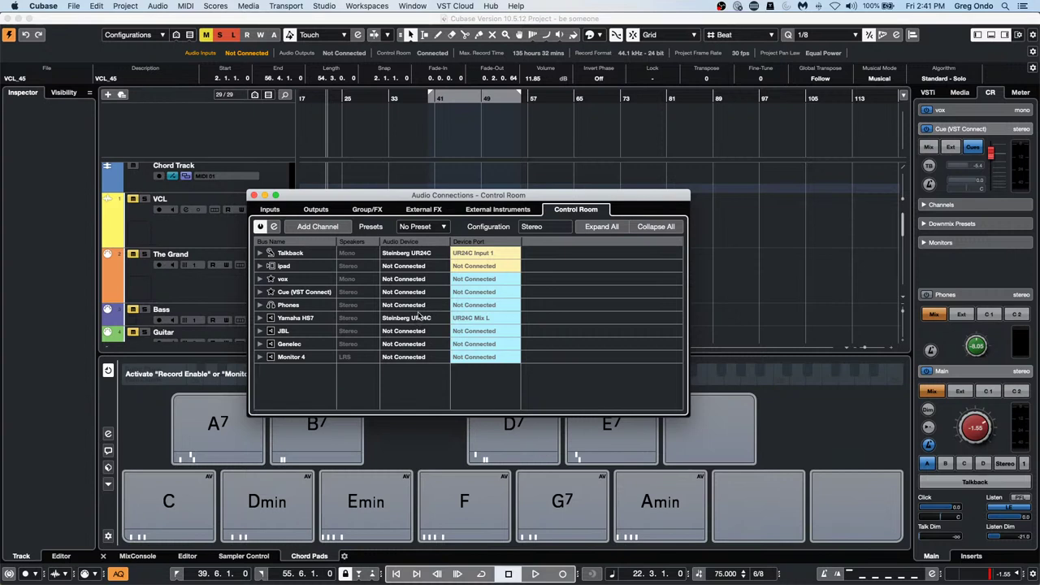
click(260, 318)
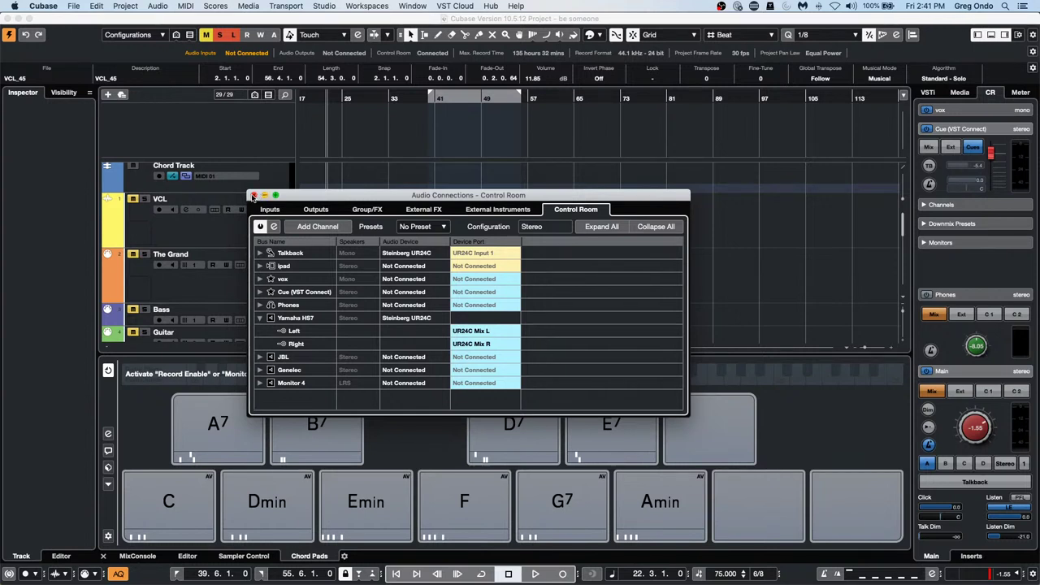
click(254, 195)
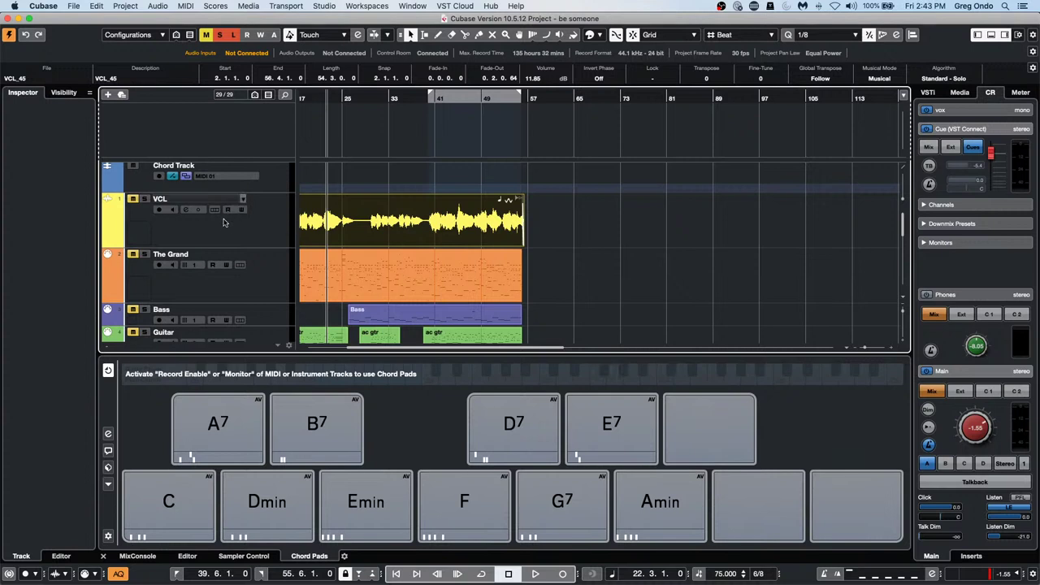
scroll(218, 232, up, 1)
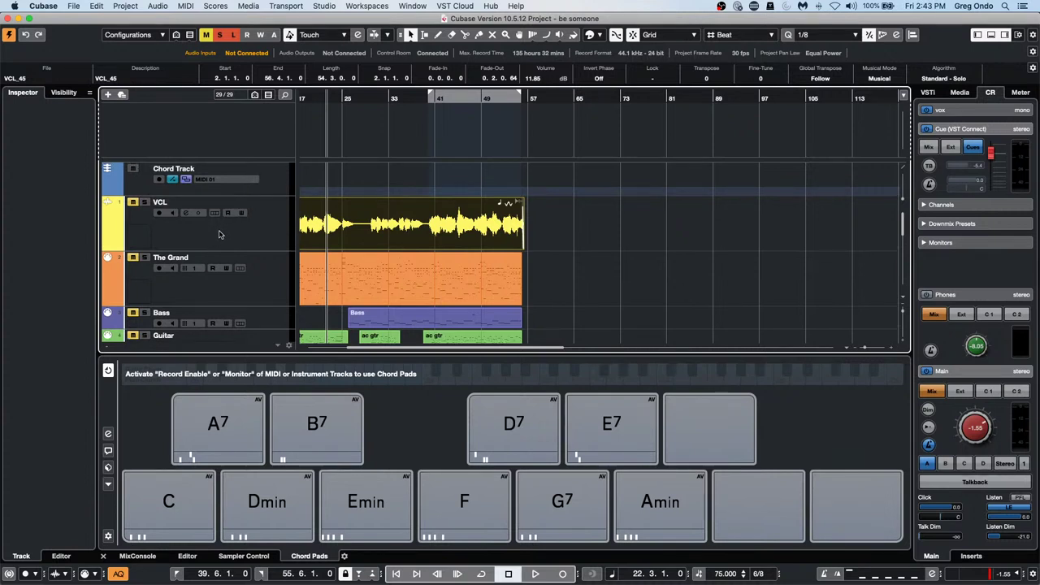
scroll(218, 234, down, 1)
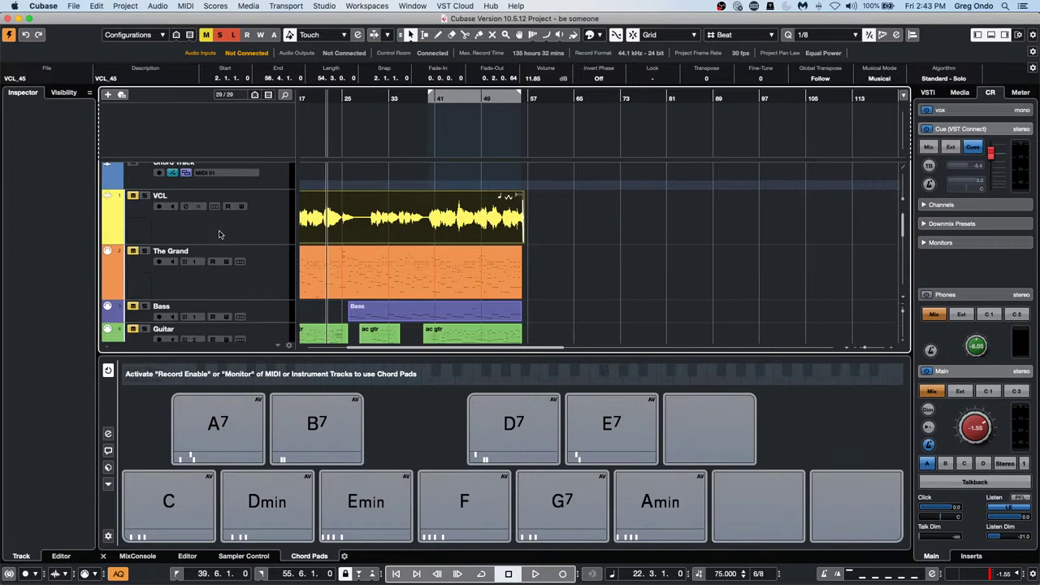
scroll(218, 234, up, 1)
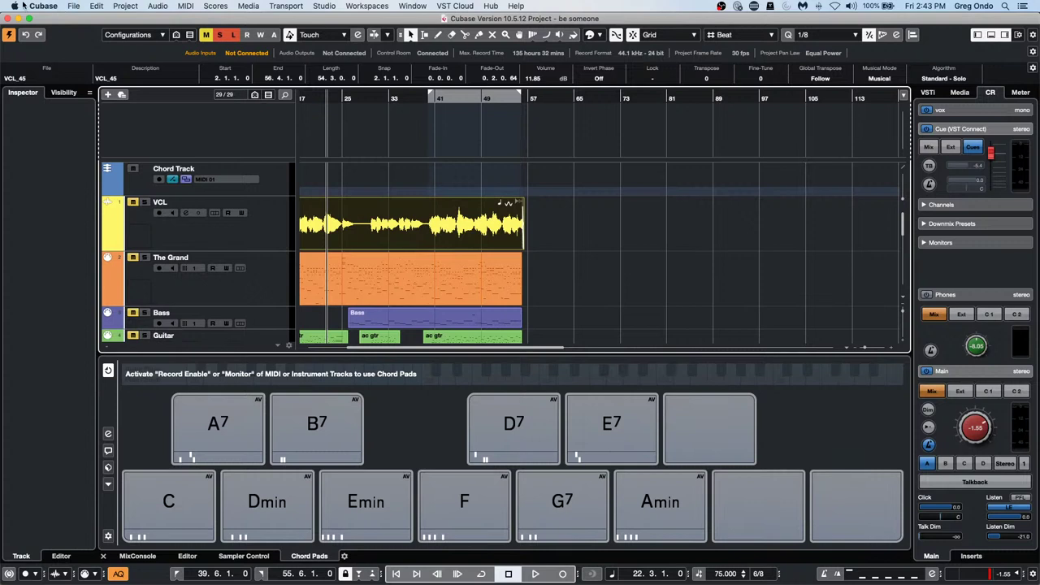
- Open the recent project Amos Moses - GO.cpr
click(74, 6)
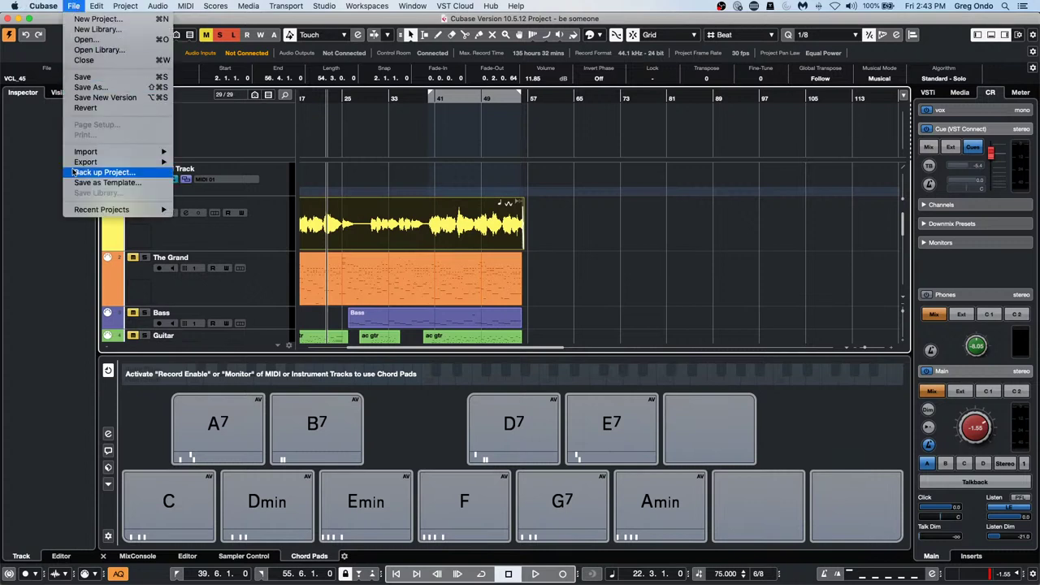
mouse_move(122, 209)
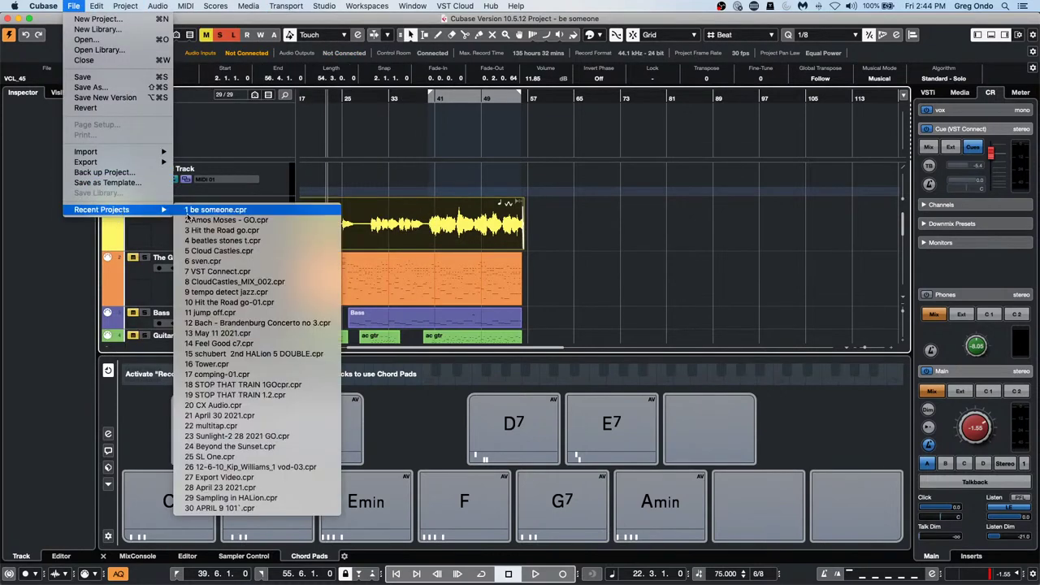
click(295, 220)
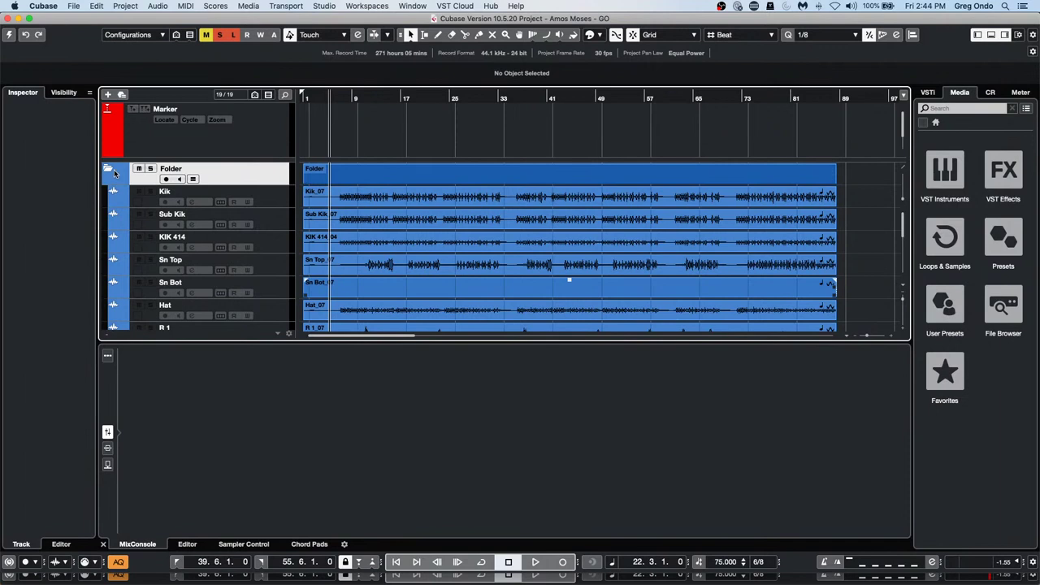
- Select the drum tracks from Kik to OH R and look through the commands available for the selected tracks
click(277, 200)
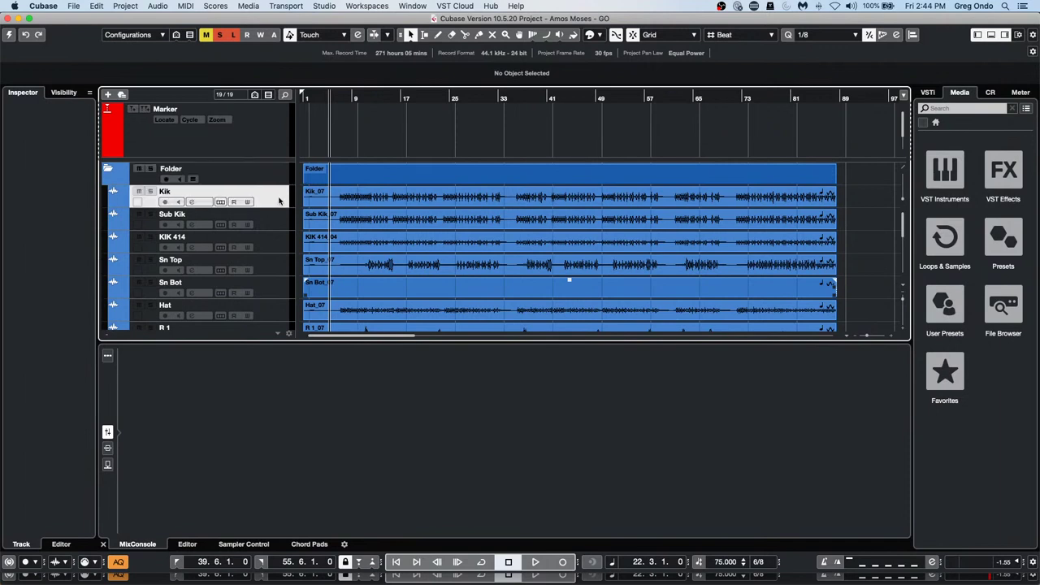
scroll(279, 203, down, 5)
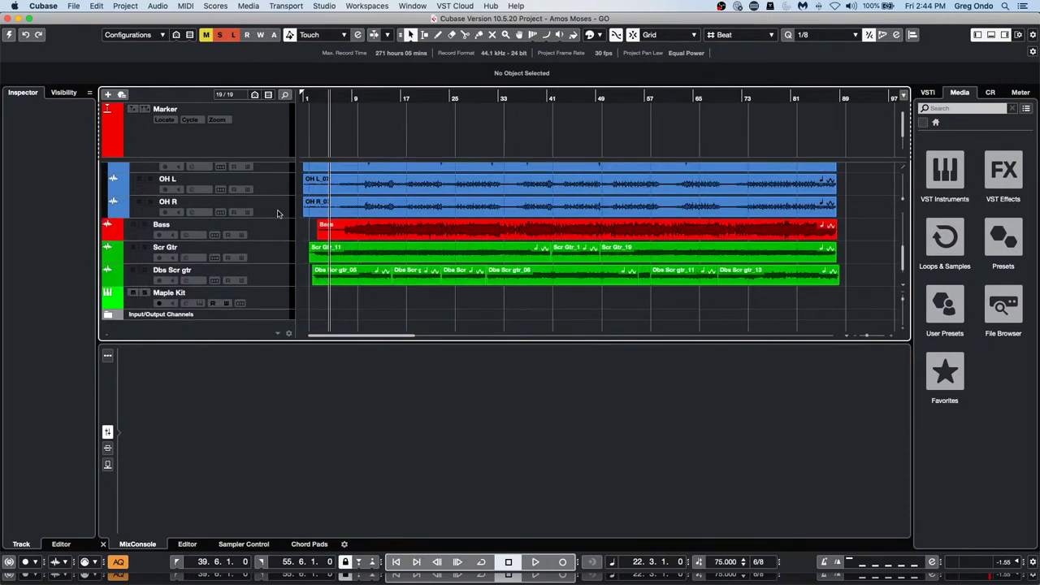
shift+click(277, 213)
scroll(277, 211, up, 5)
right_click(278, 203)
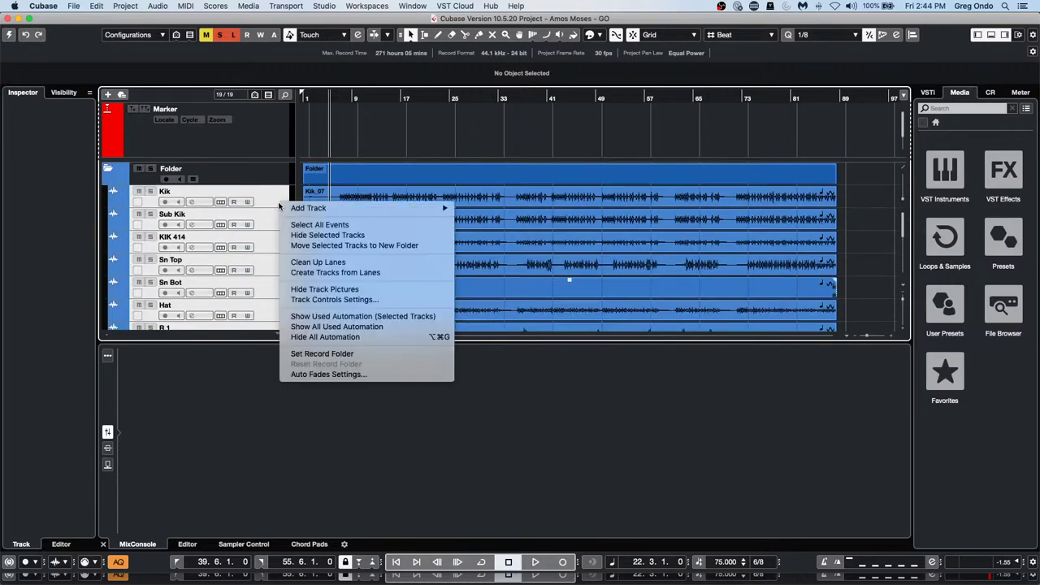
mouse_move(300, 208)
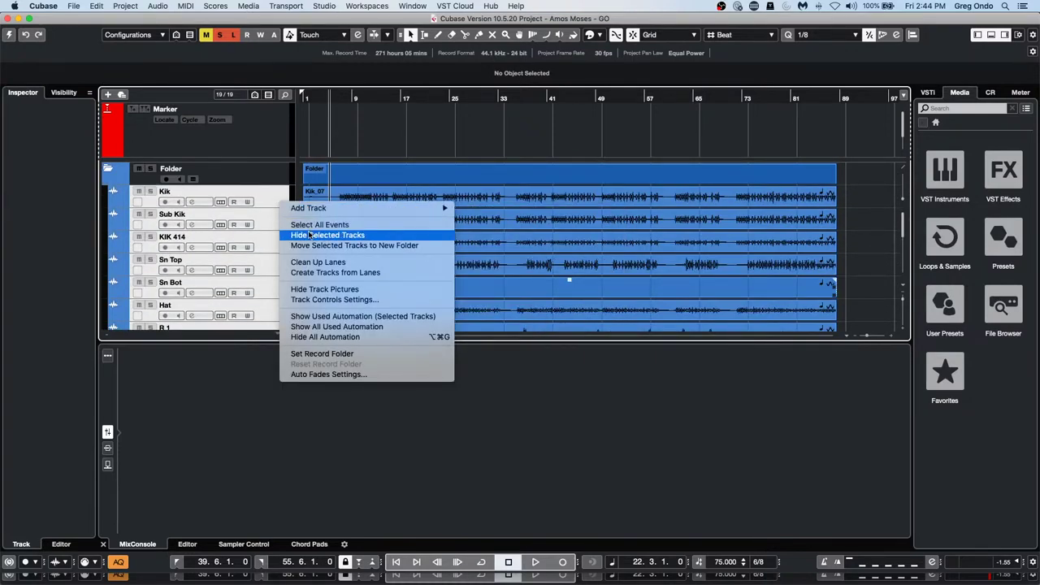
click(269, 199)
right_click(269, 198)
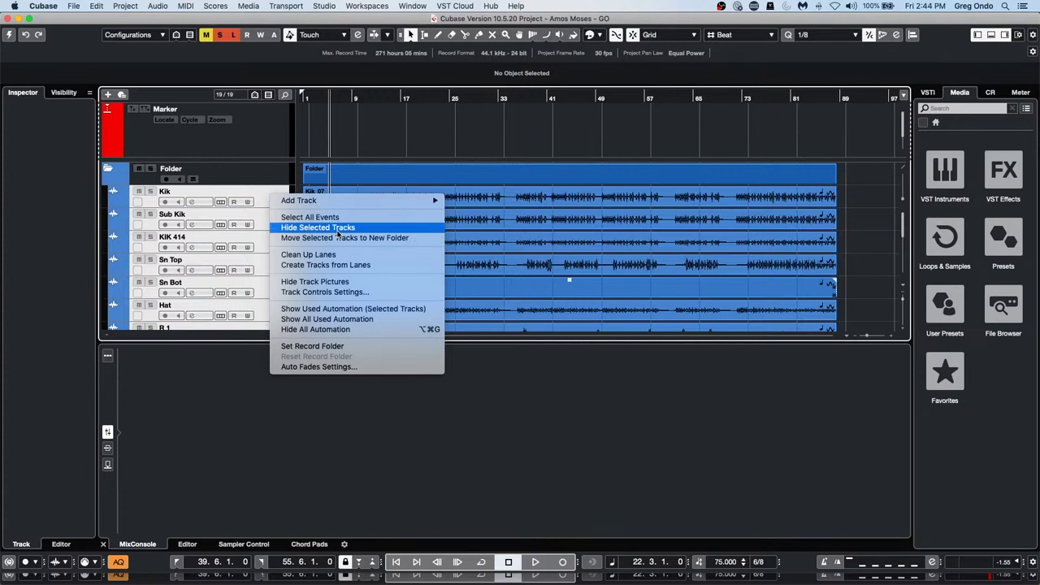
click(212, 196)
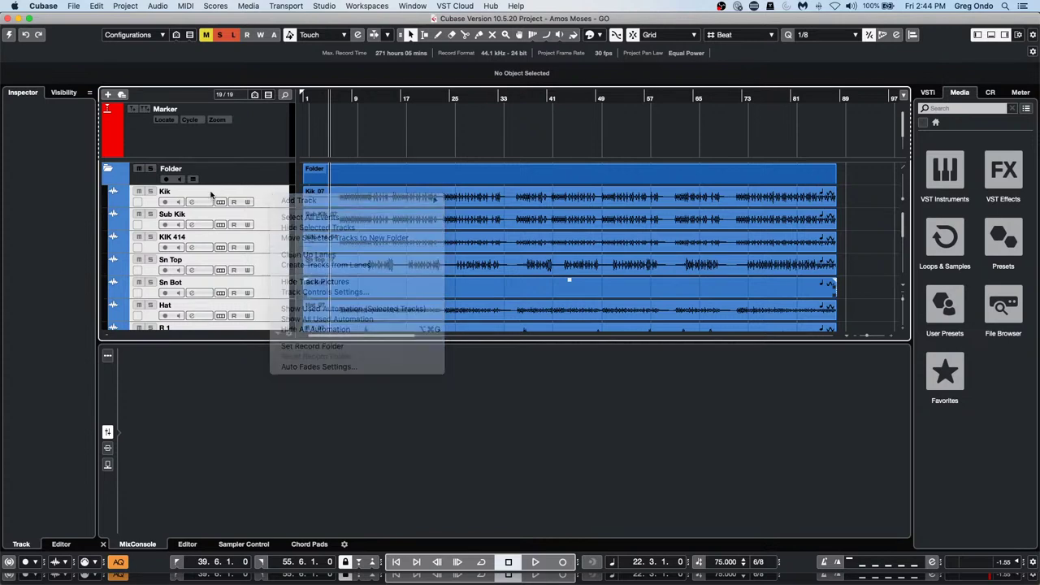
- Collapse the drum folder track and look through the commands available for it
click(109, 169)
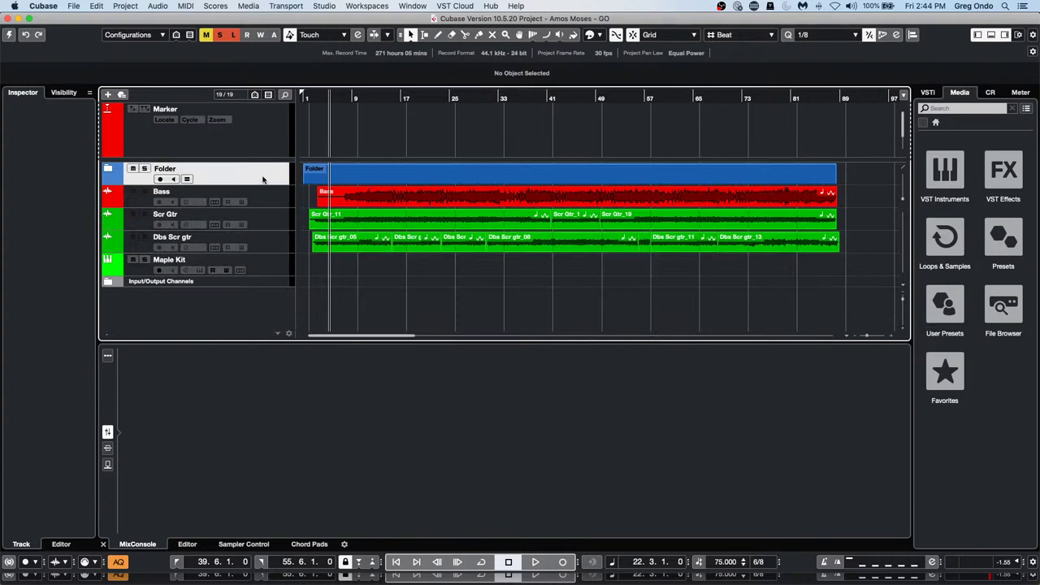
right_click(262, 180)
mouse_move(304, 185)
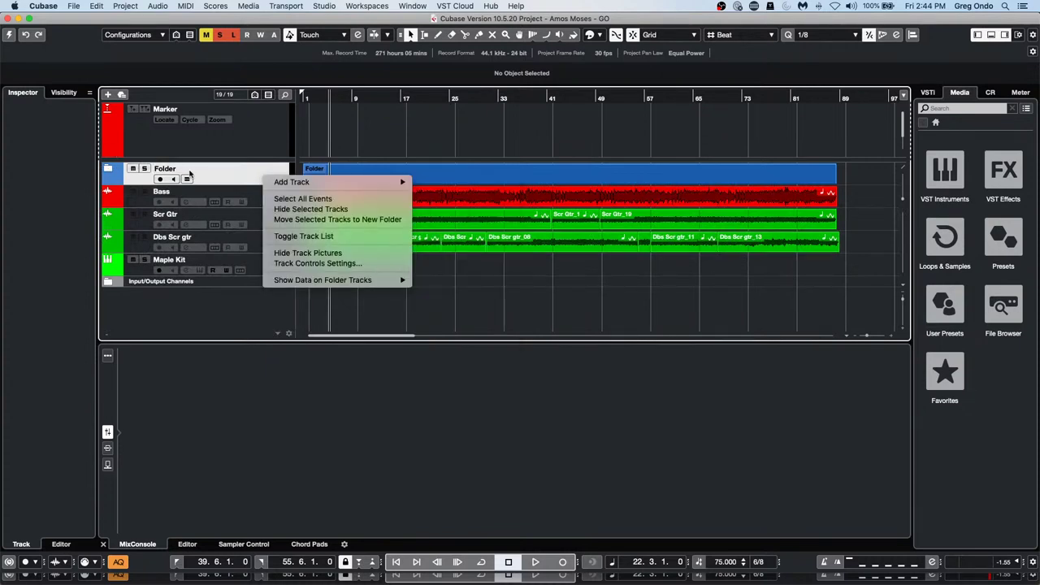
click(215, 180)
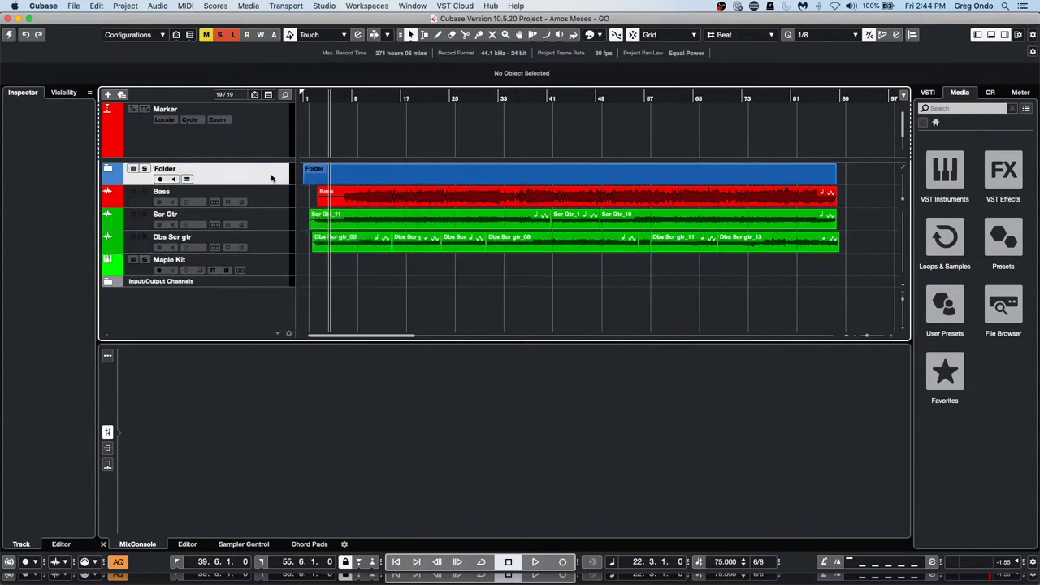
- Expand the drum folder track and select all the audio events on its tracks from Kik to OH R
click(107, 169)
drag(841, 203, 395, 308)
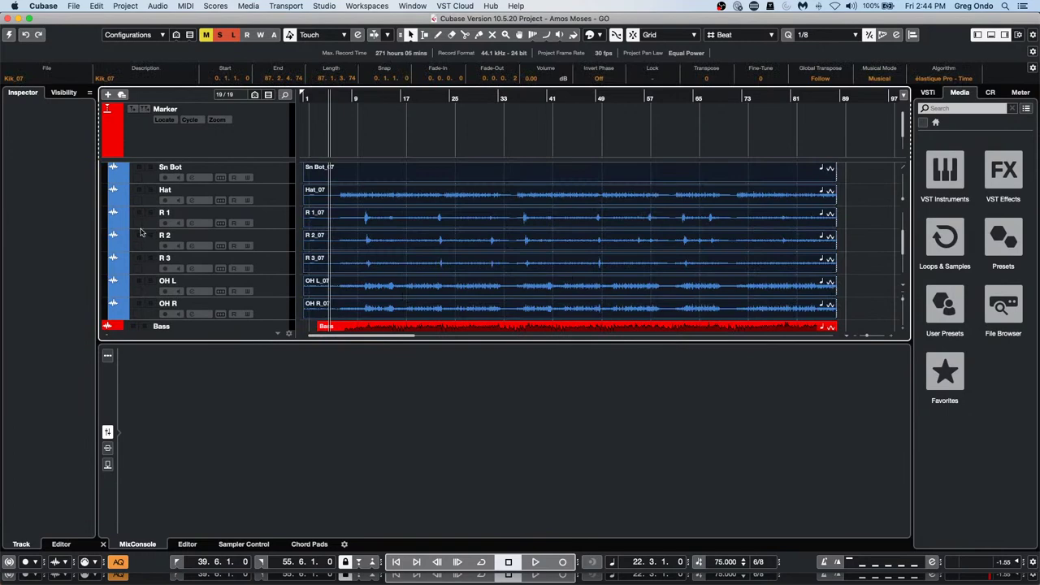
- Select all the drum tracks in the folder from Kik to OH R
scroll(220, 199, up, 5)
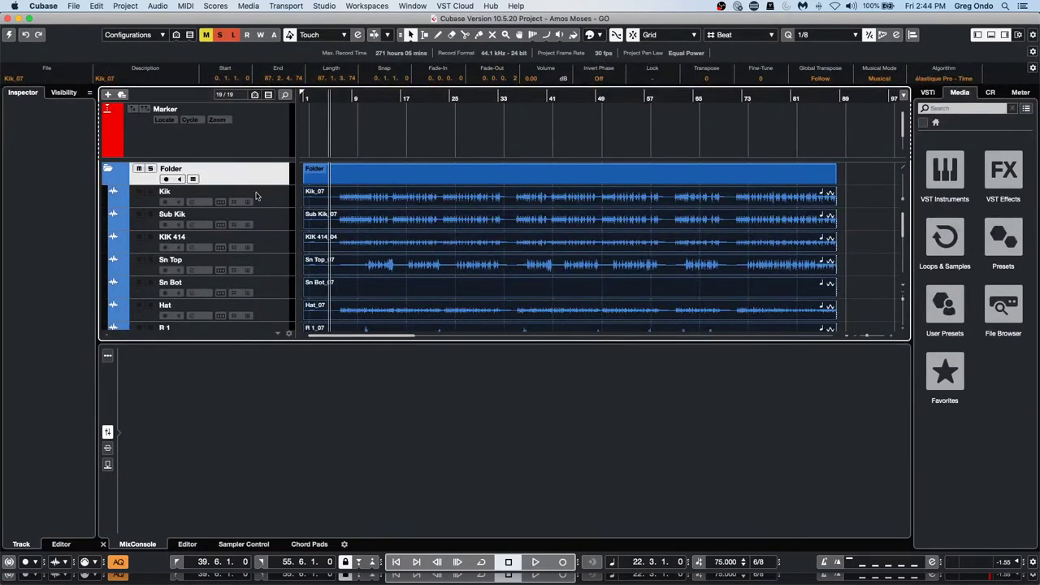
click(267, 199)
scroll(269, 210, down, 6)
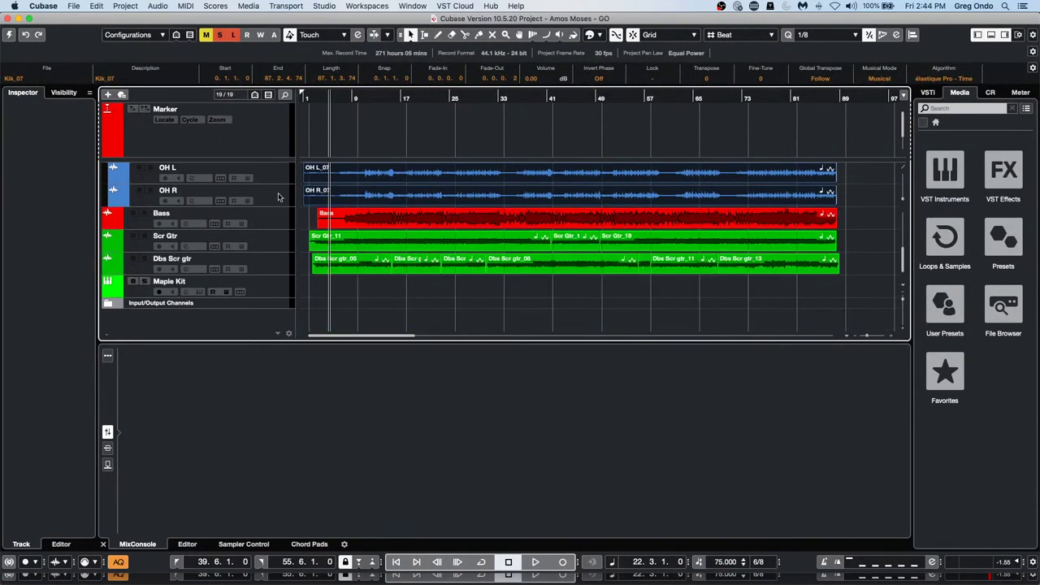
shift+click(279, 197)
scroll(268, 207, up, 6)
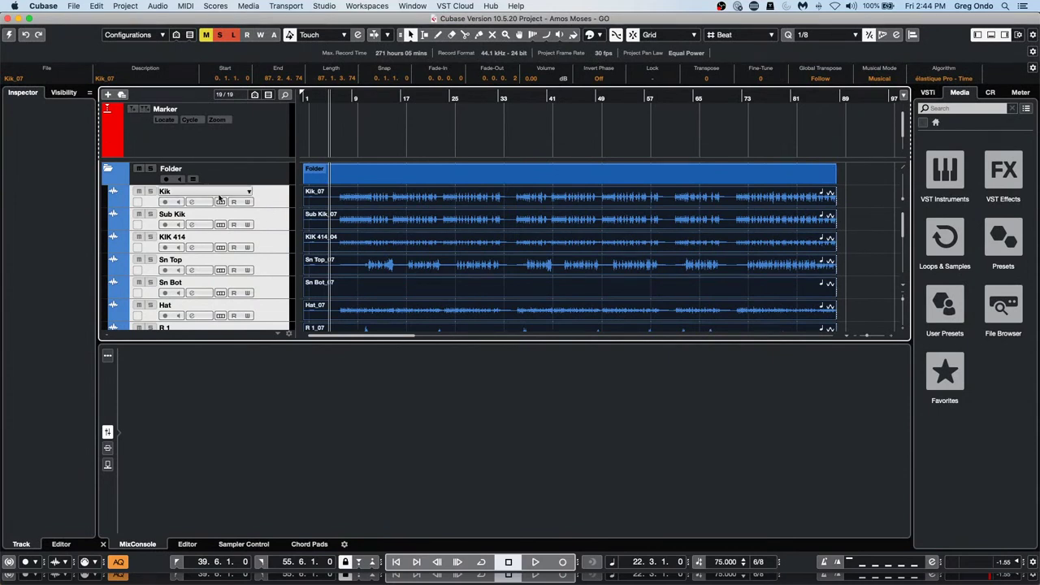
- Duplicate the track version of the selected drum tracks twice
click(249, 196)
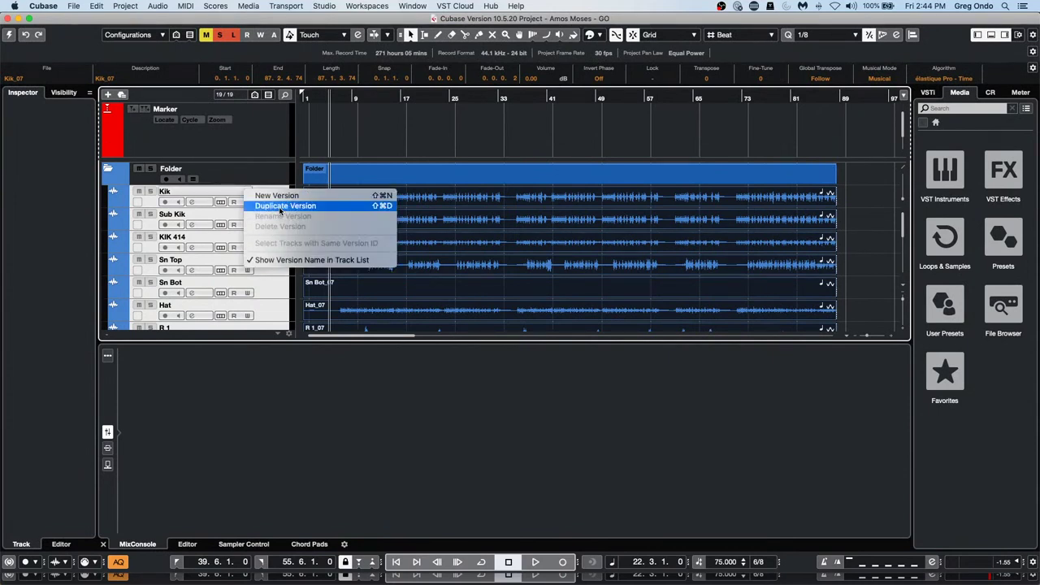
click(280, 208)
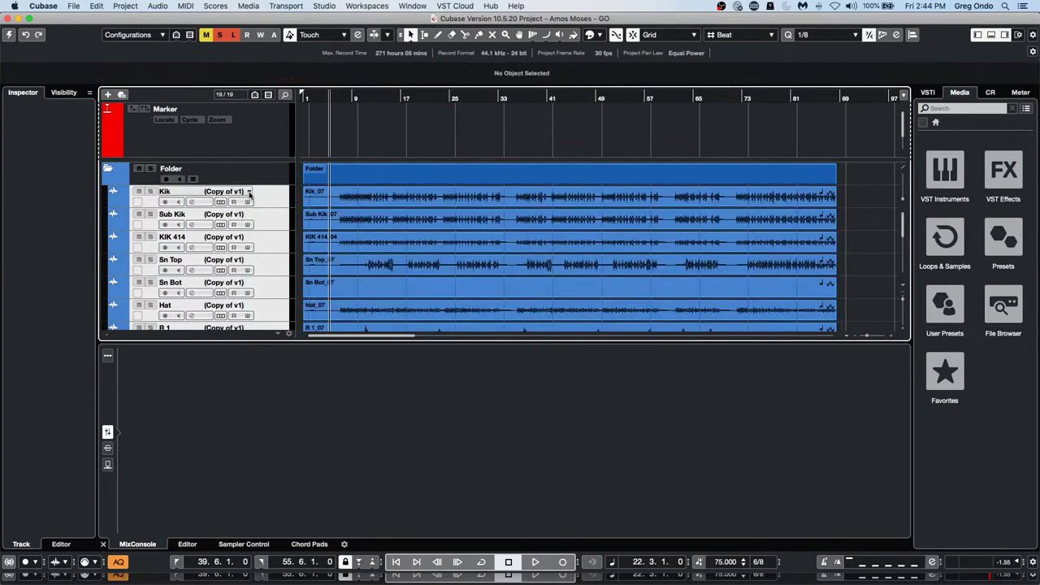
click(250, 195)
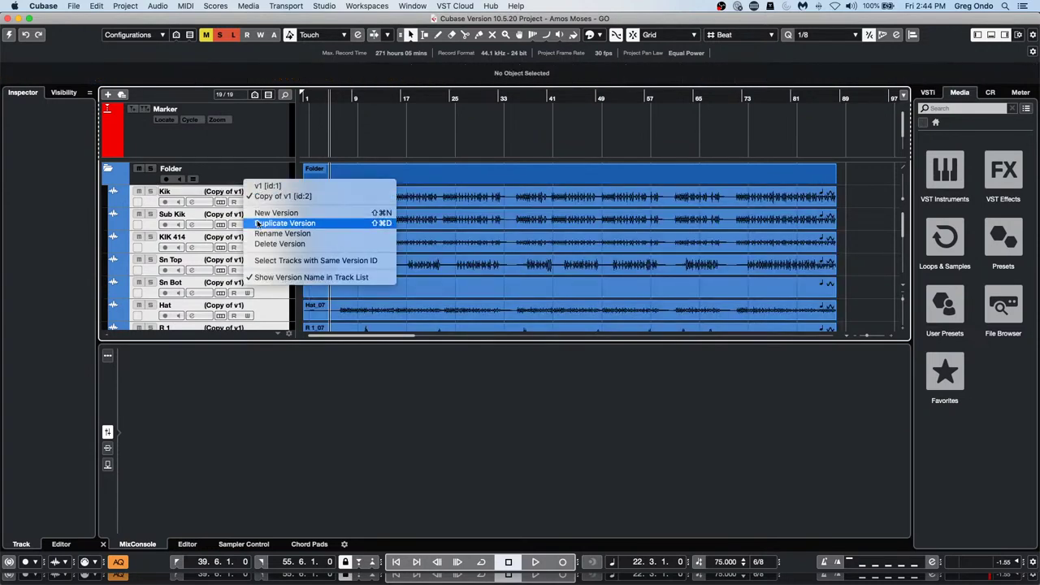
click(255, 222)
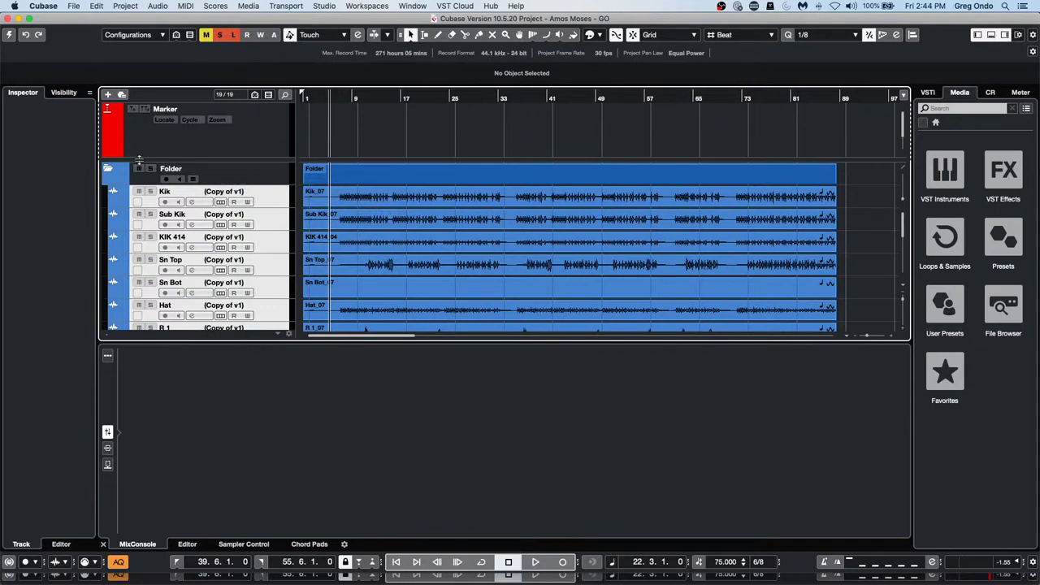
- Switch the drum tracks to version v1 for comparison, then activate Copy of v1 [id:2]
click(251, 195)
click(266, 187)
click(248, 191)
click(261, 186)
click(248, 194)
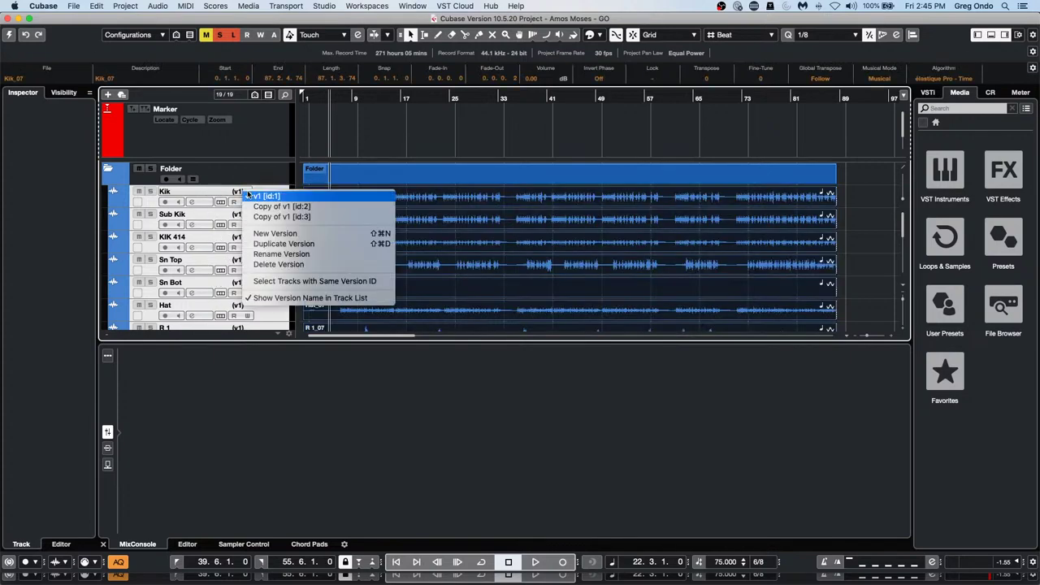
click(268, 206)
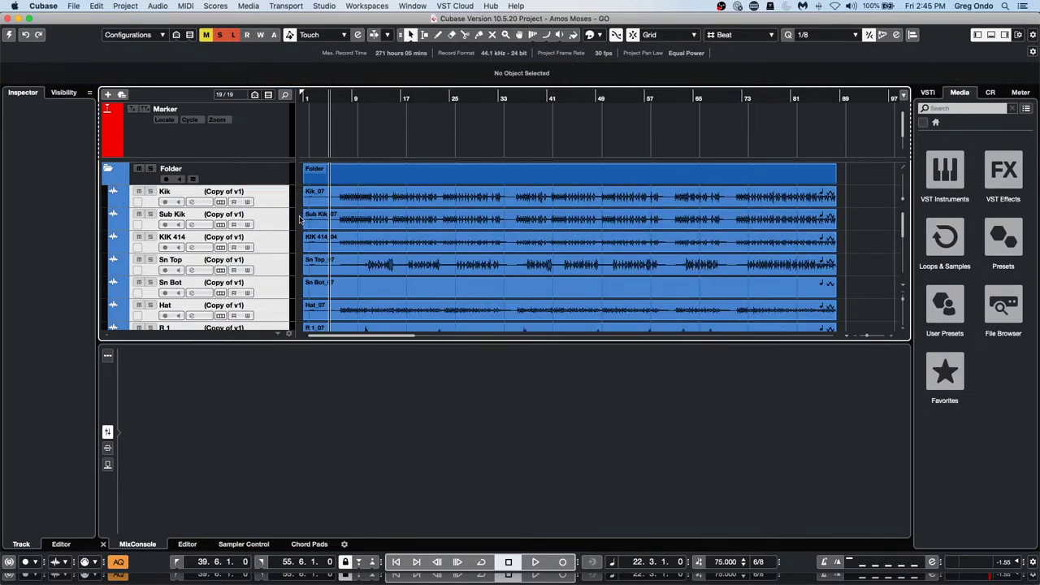
- Split the drum folder's events at position 16.3.1.0 with the Split tool
drag(391, 97, 403, 98)
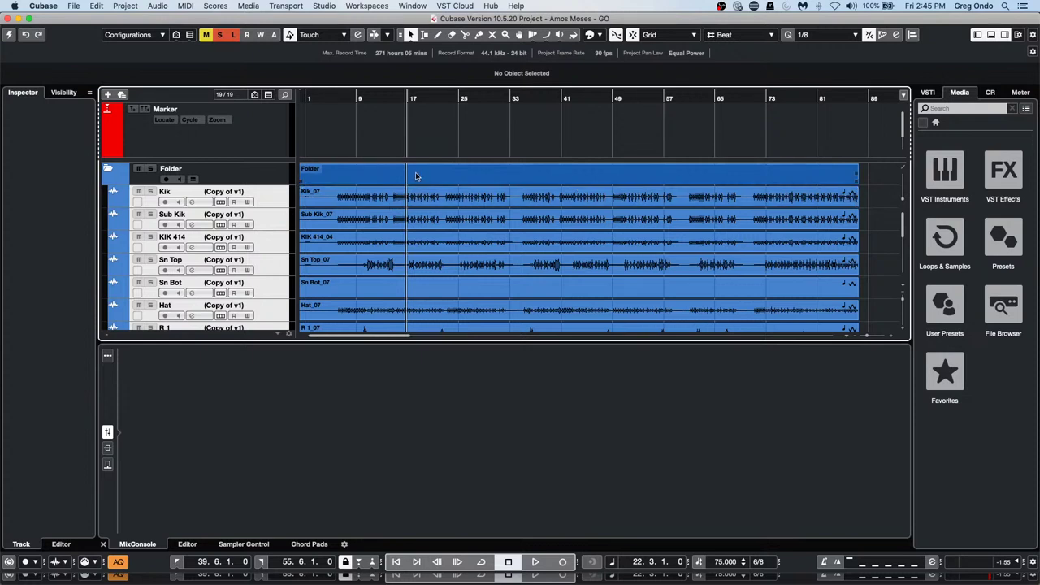
click(414, 176)
right_click(414, 176)
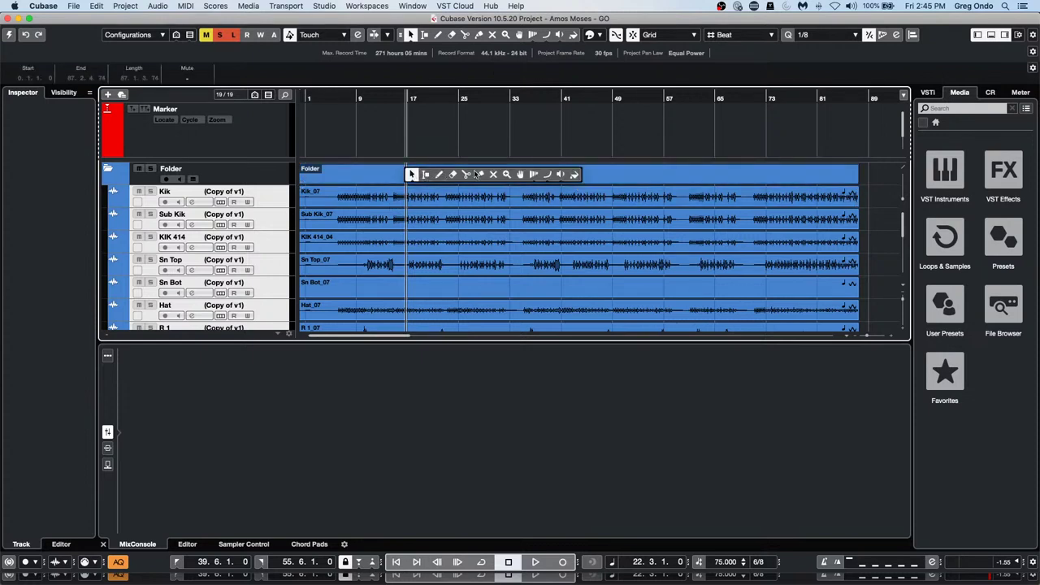
click(466, 174)
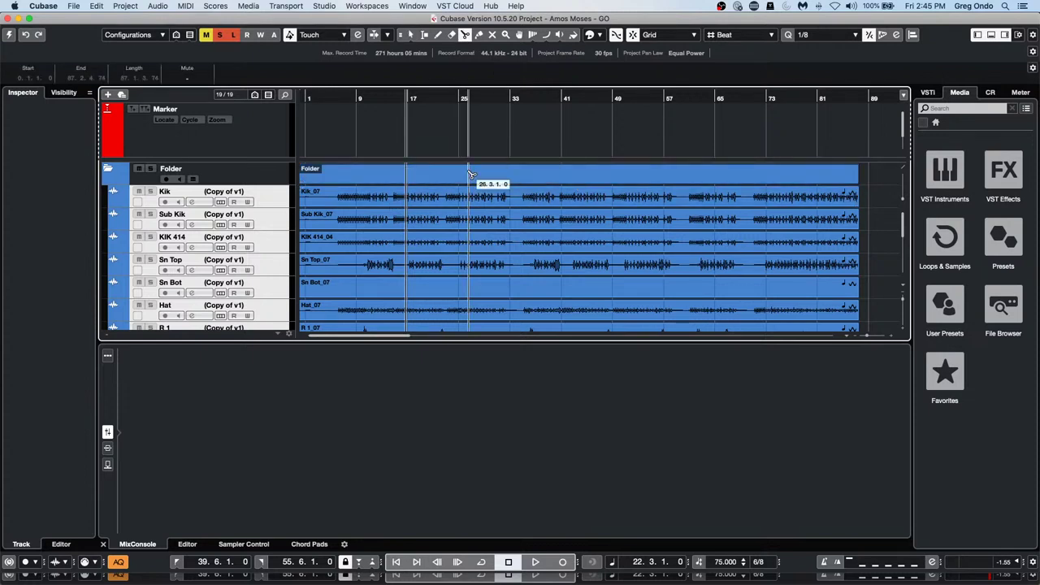
click(406, 176)
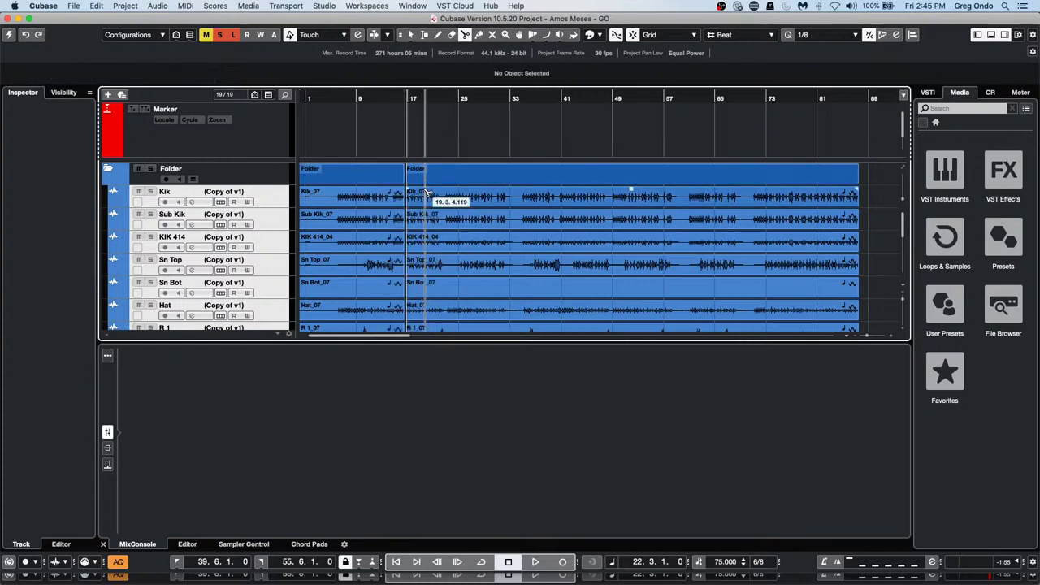
- Select the Kik event after the split and look through the commands available for the selected tracks
key(1)
click(426, 198)
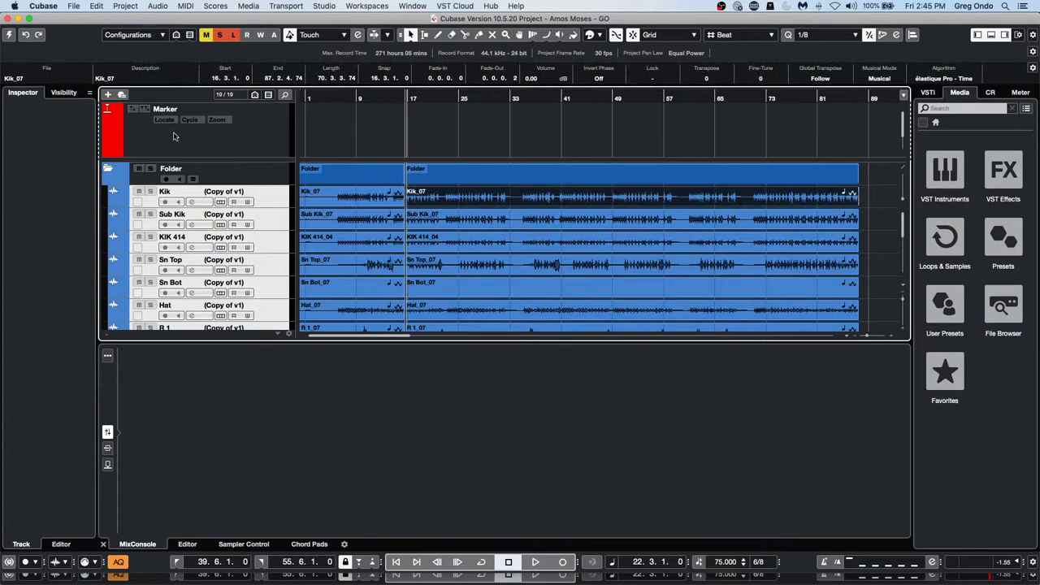
right_click(268, 197)
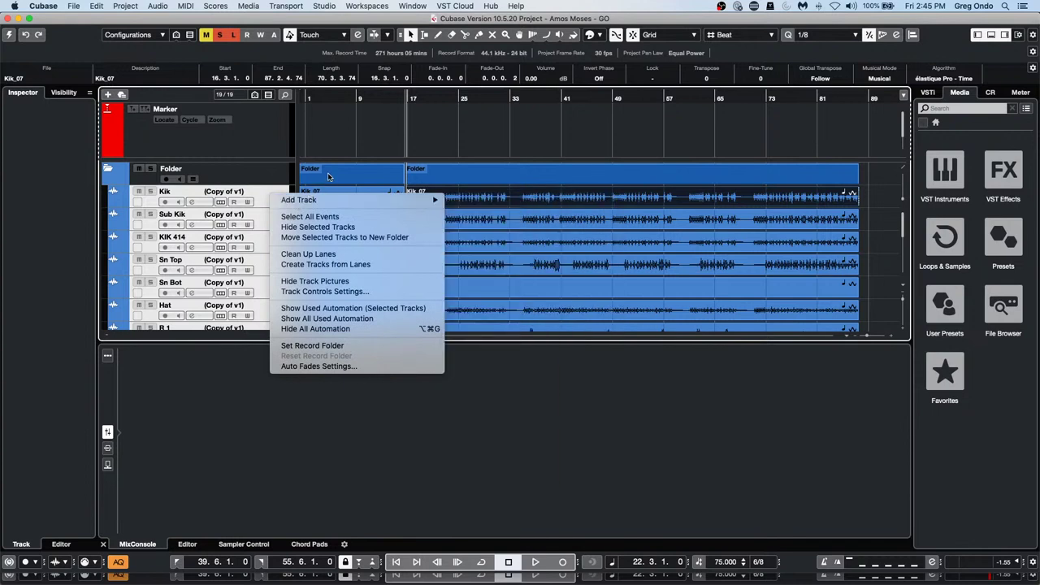
click(335, 150)
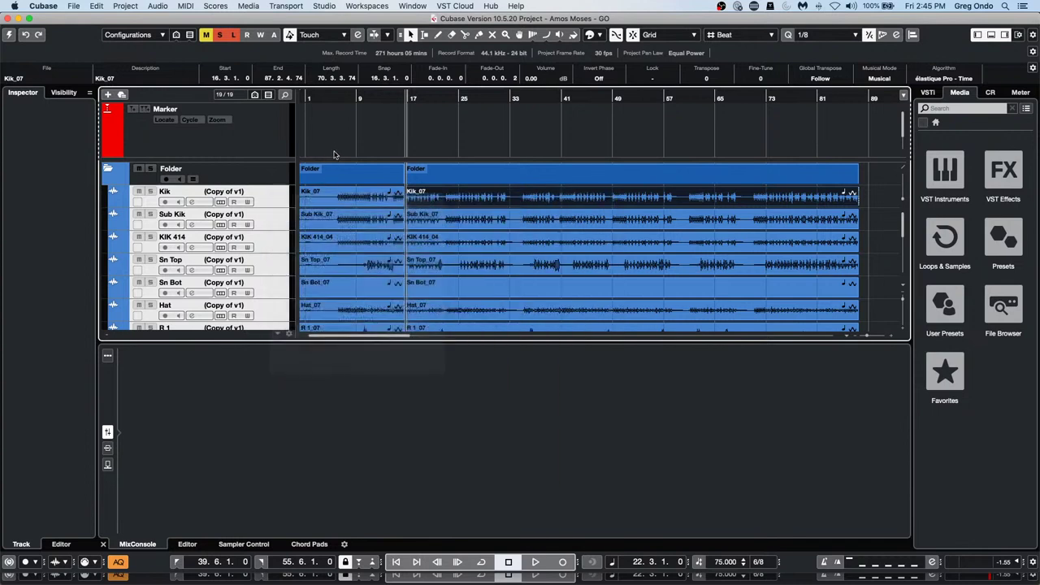
- Split the drum folder's second part at position 32.4.1.0 with the Split tool
click(521, 99)
right_click(526, 182)
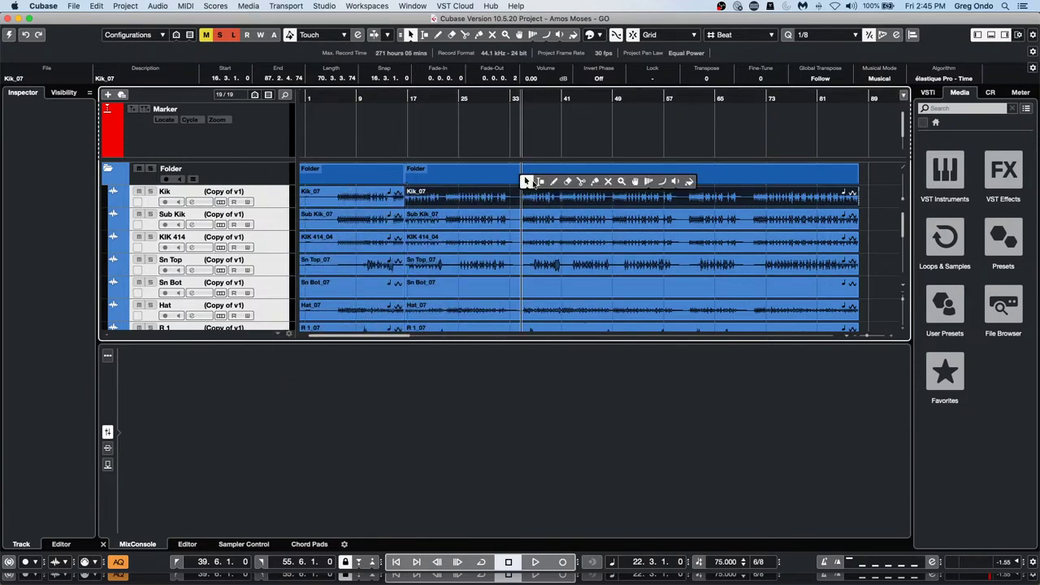
click(583, 182)
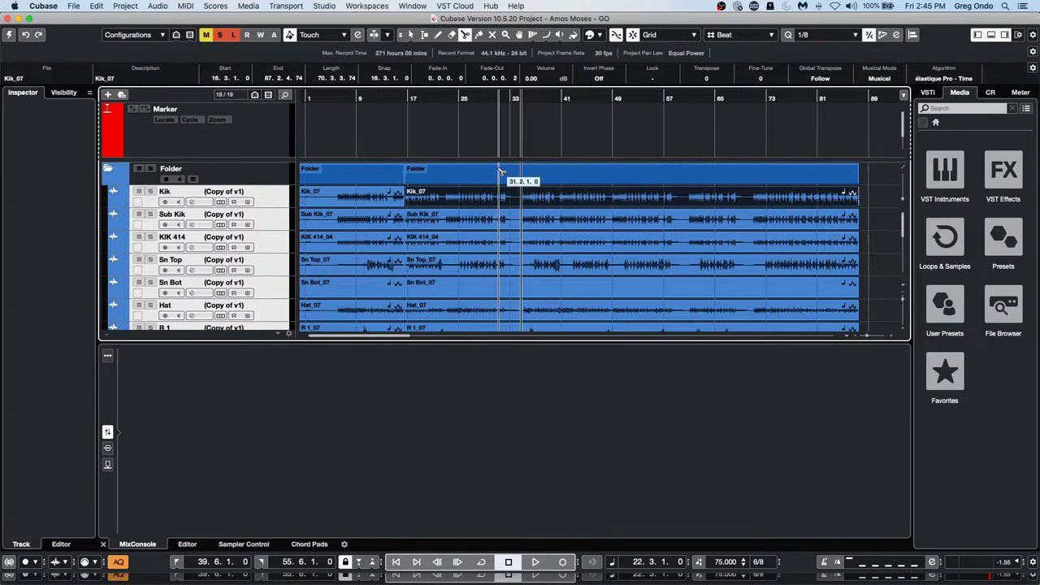
click(511, 170)
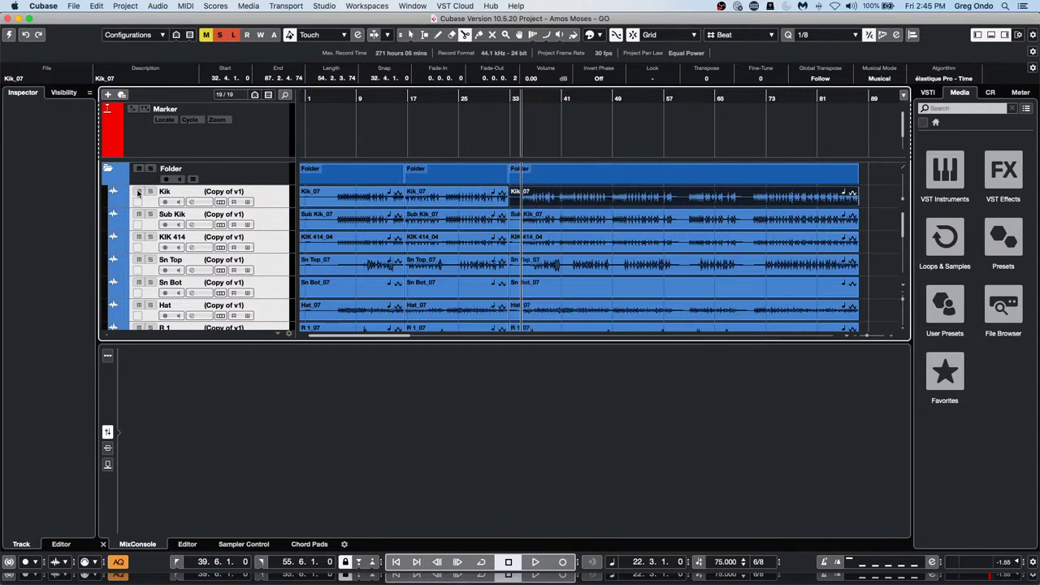
- Examine the track version commands available for the selected drum tracks and in the project commands
click(249, 191)
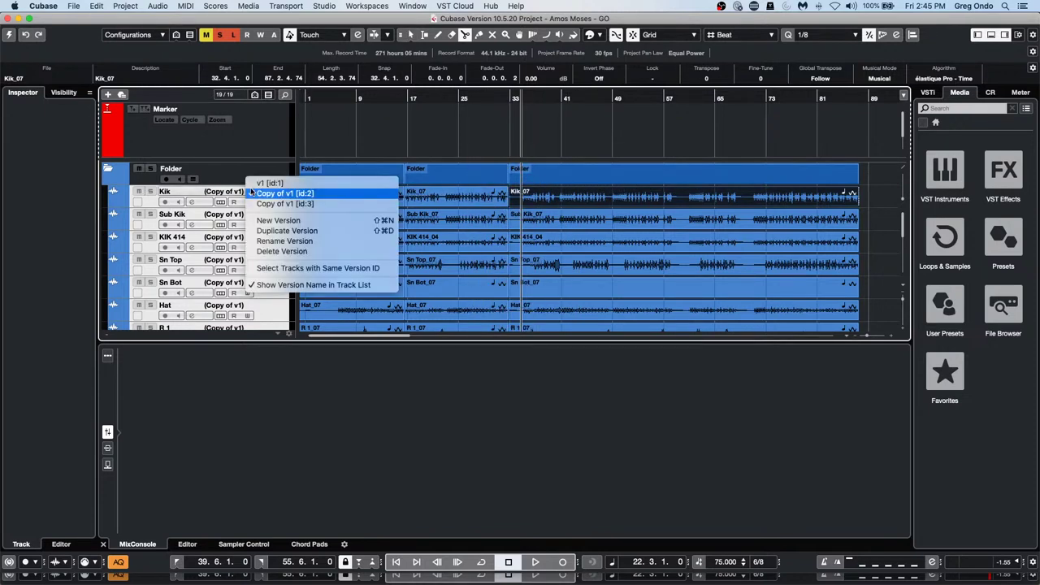
click(158, 5)
click(159, 6)
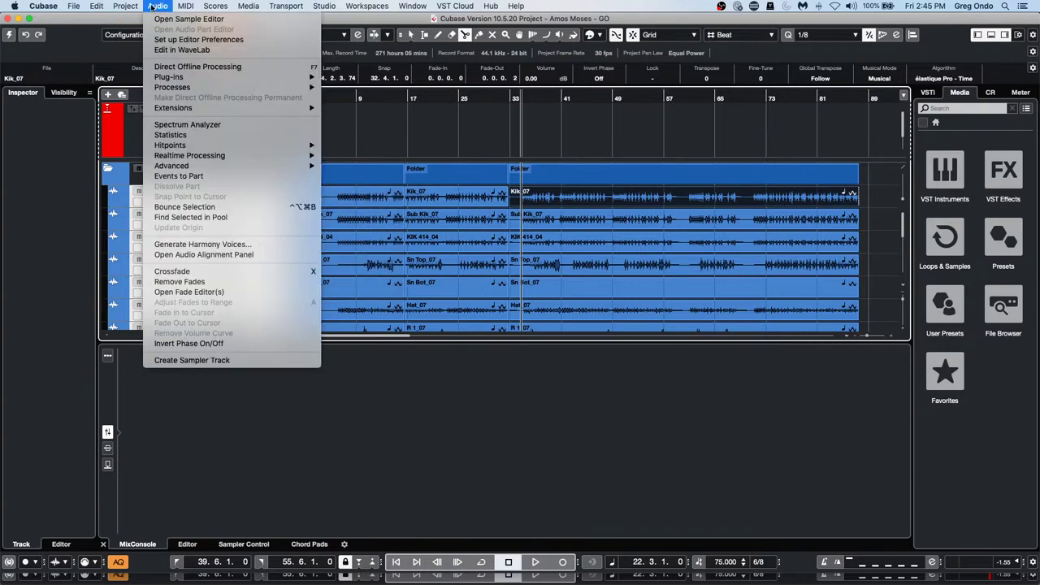
mouse_move(127, 7)
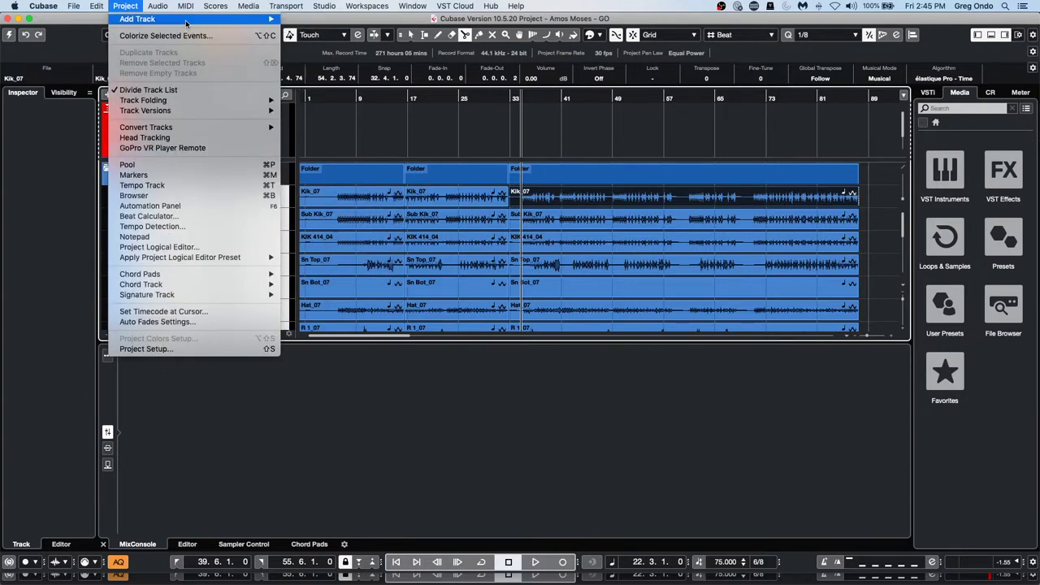
mouse_move(171, 8)
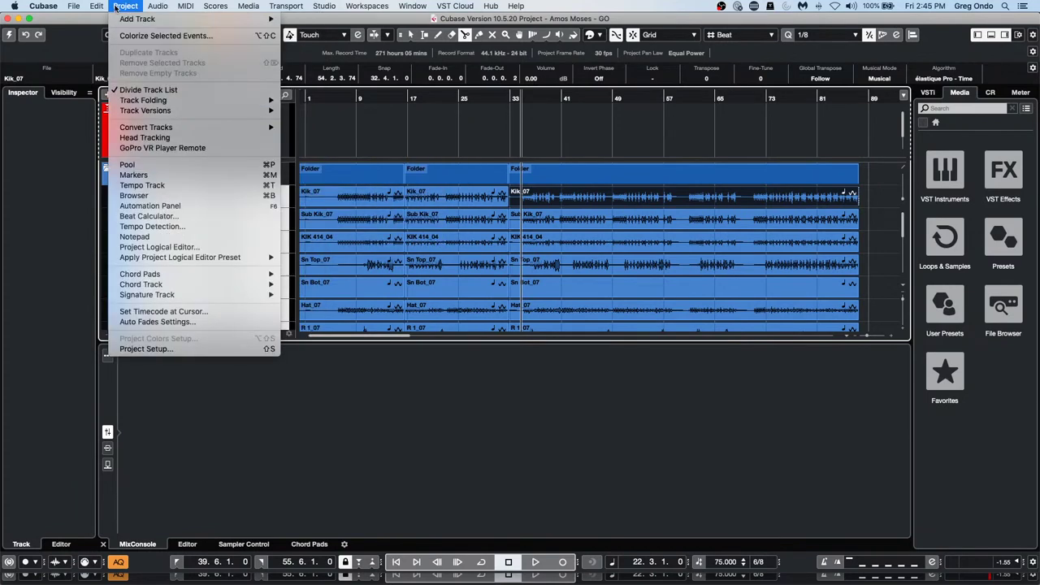
mouse_move(164, 111)
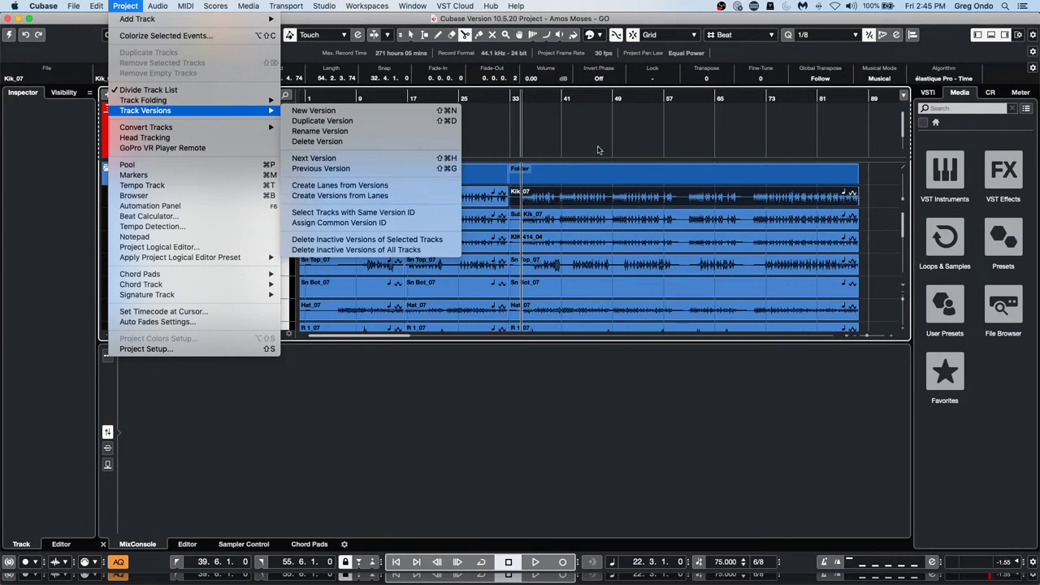
click(322, 120)
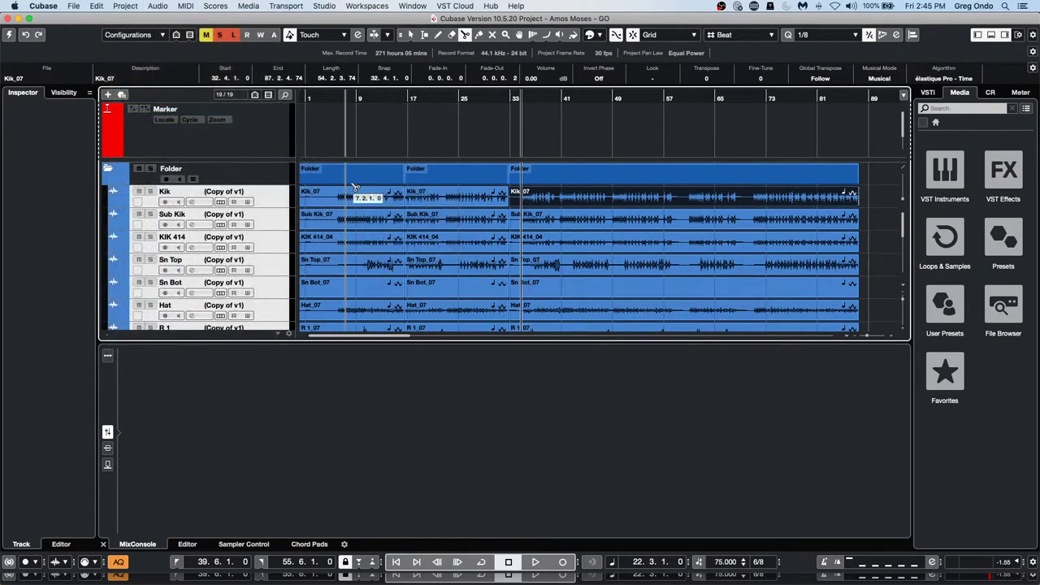
- Create a new empty track version on the drum tracks, and switch them back to version v1
click(248, 192)
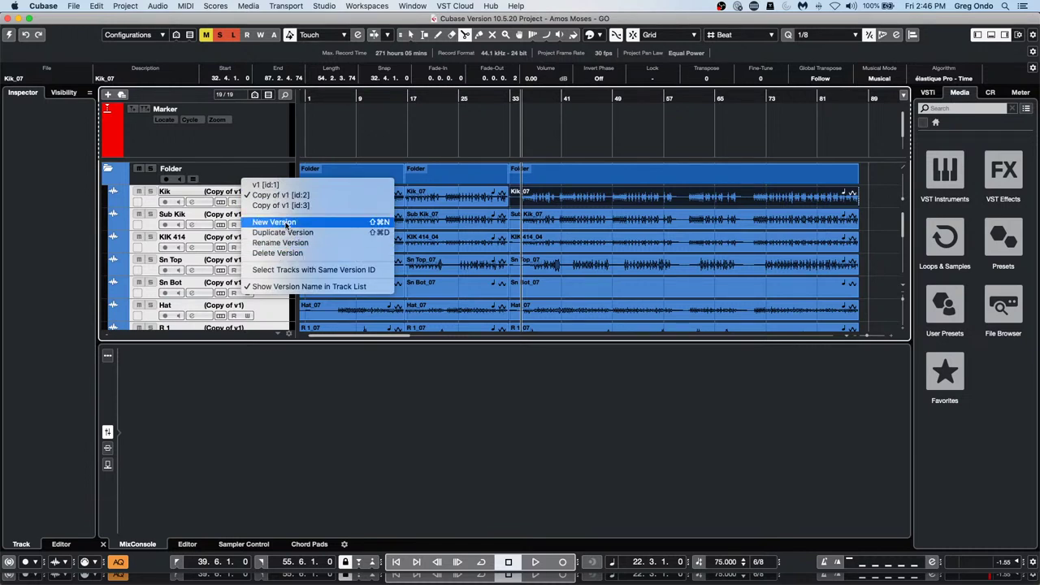
click(286, 224)
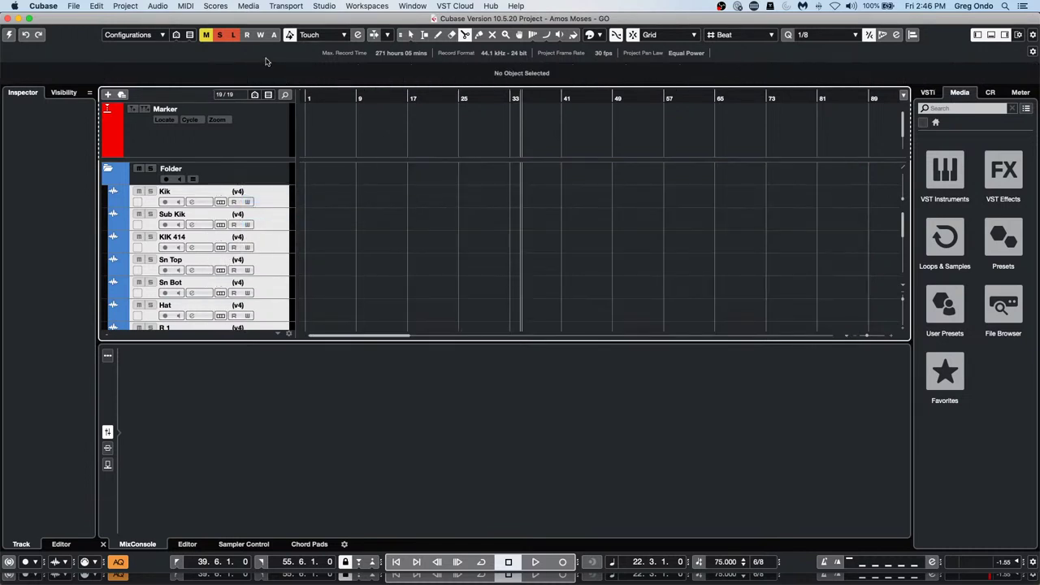
click(249, 191)
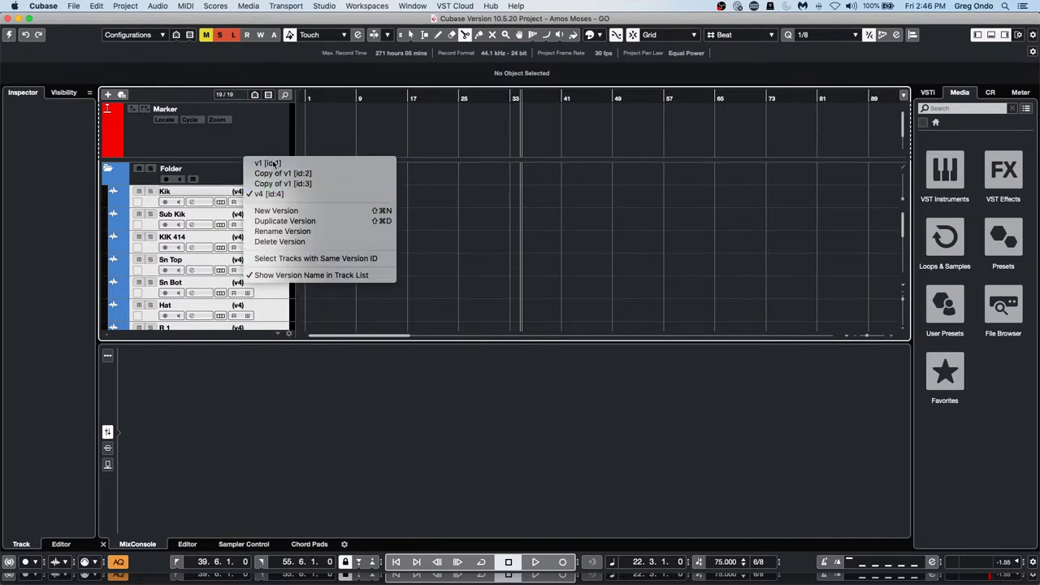
click(268, 163)
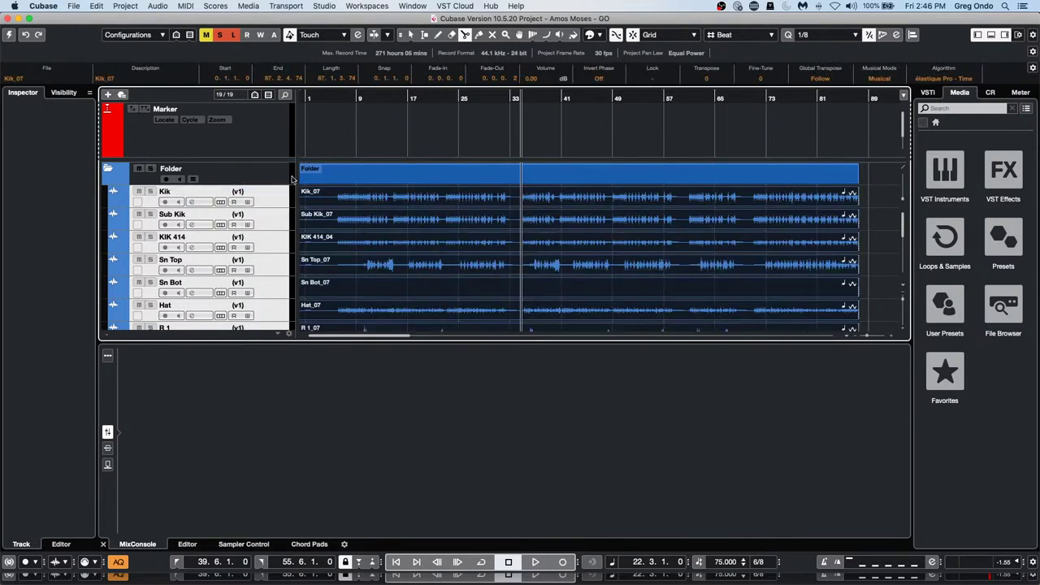
- Select a range from the start to about bar 23 across the drum tracks and split their events at the range boundaries
right_click(372, 197)
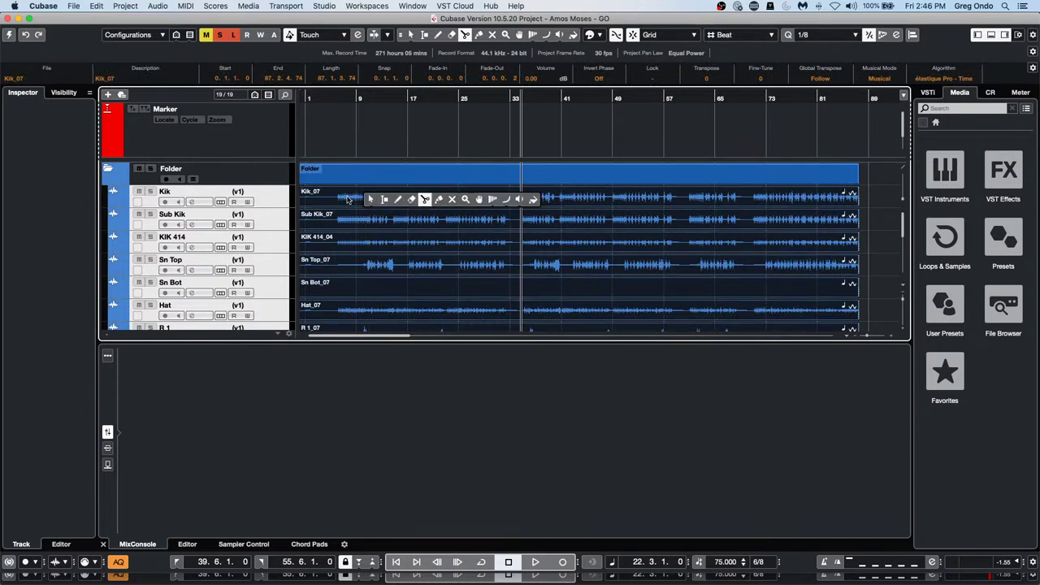
click(383, 199)
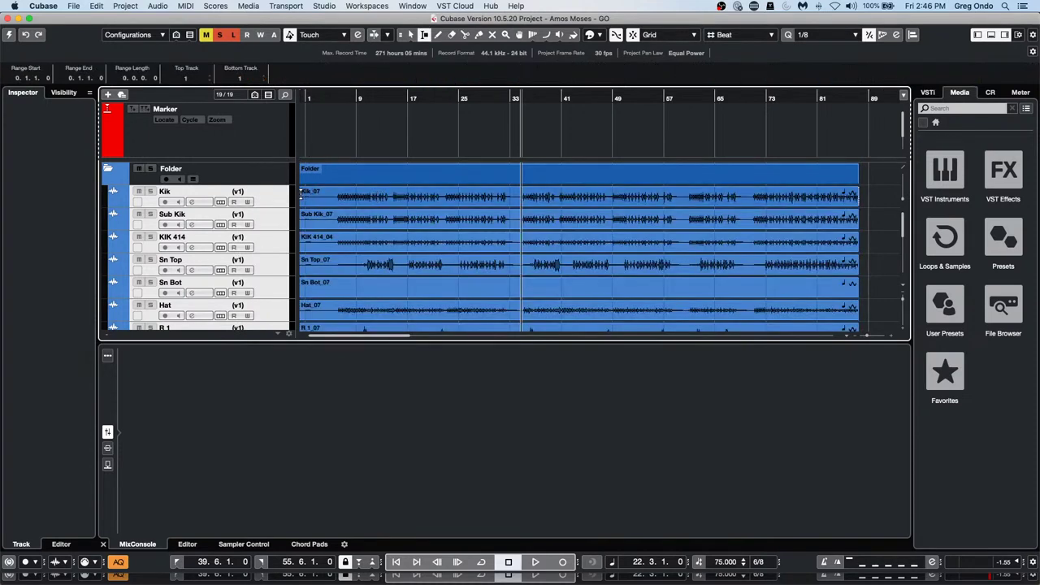
drag(300, 193, 446, 266)
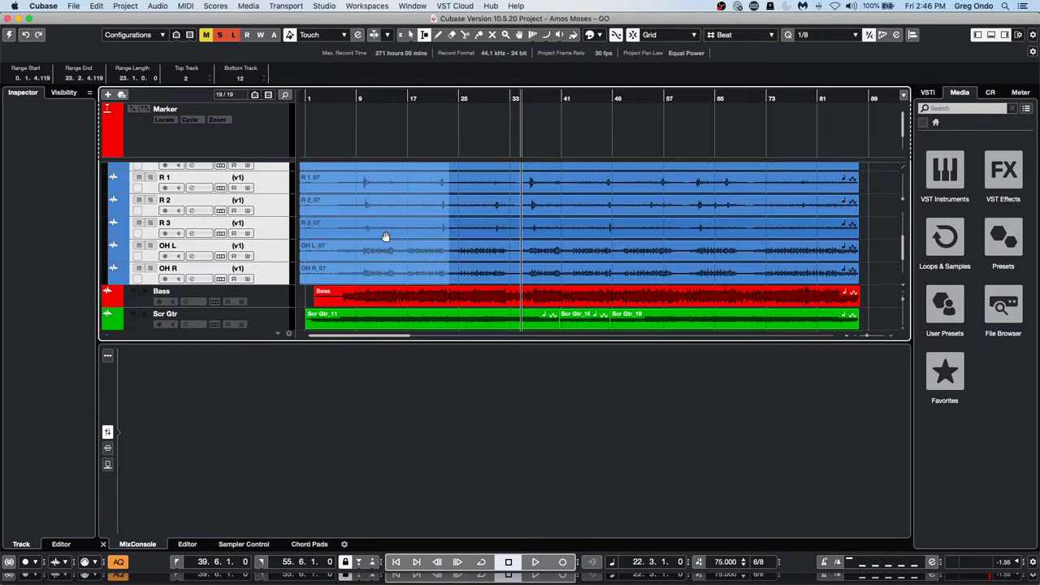
key(shift+x)
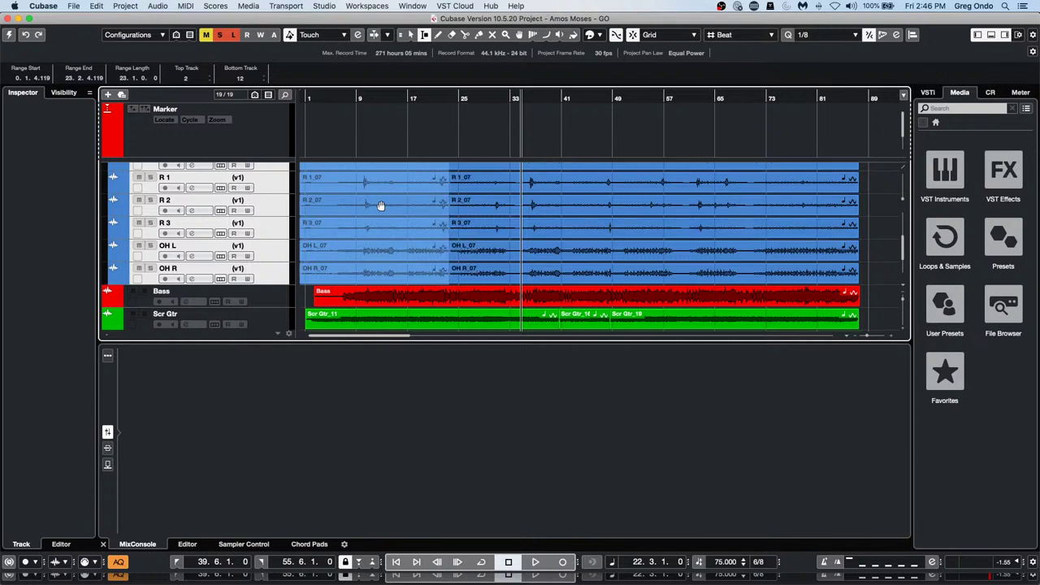
right_click(381, 205)
click(381, 201)
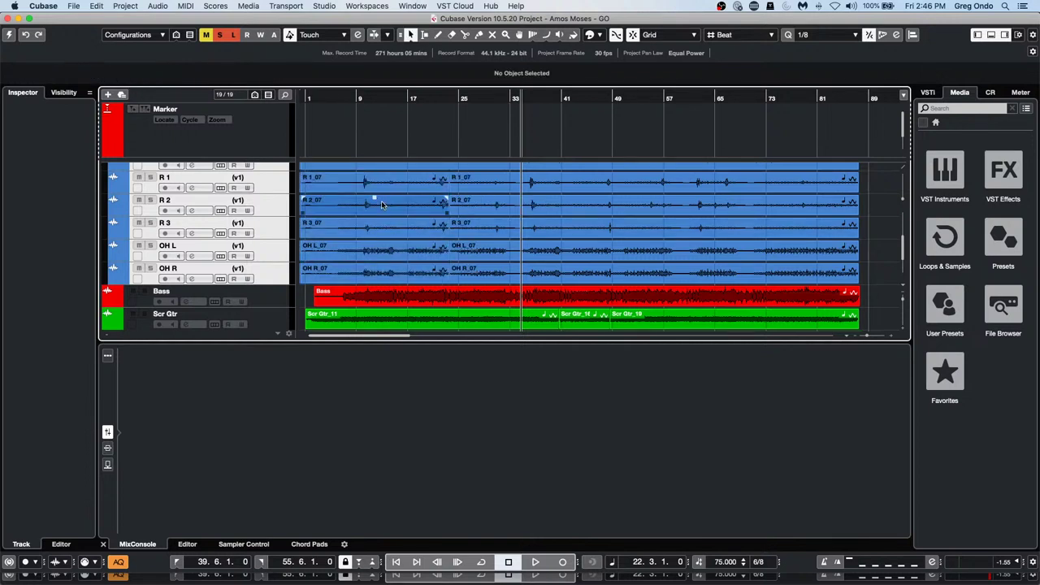
scroll(372, 248, up, 5)
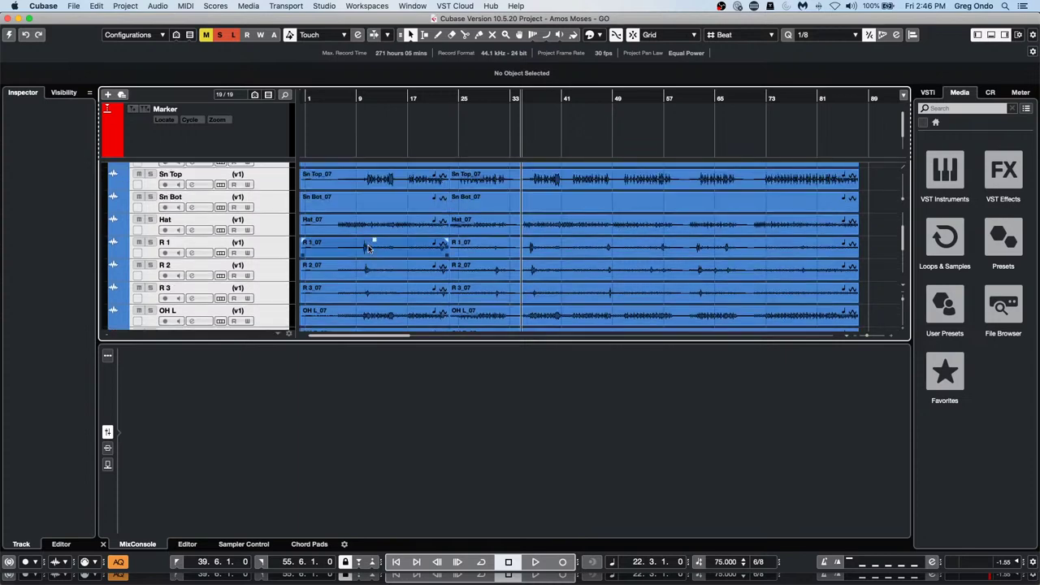
- Select and copy the opening events on all drum tracks from OH R up to Kik
scroll(372, 242, up, 3)
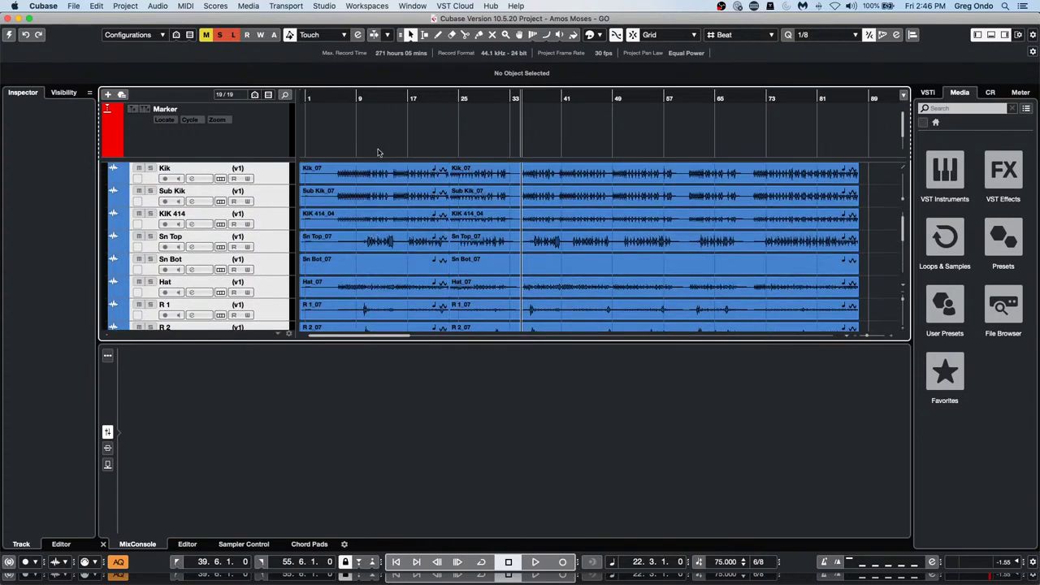
click(375, 197)
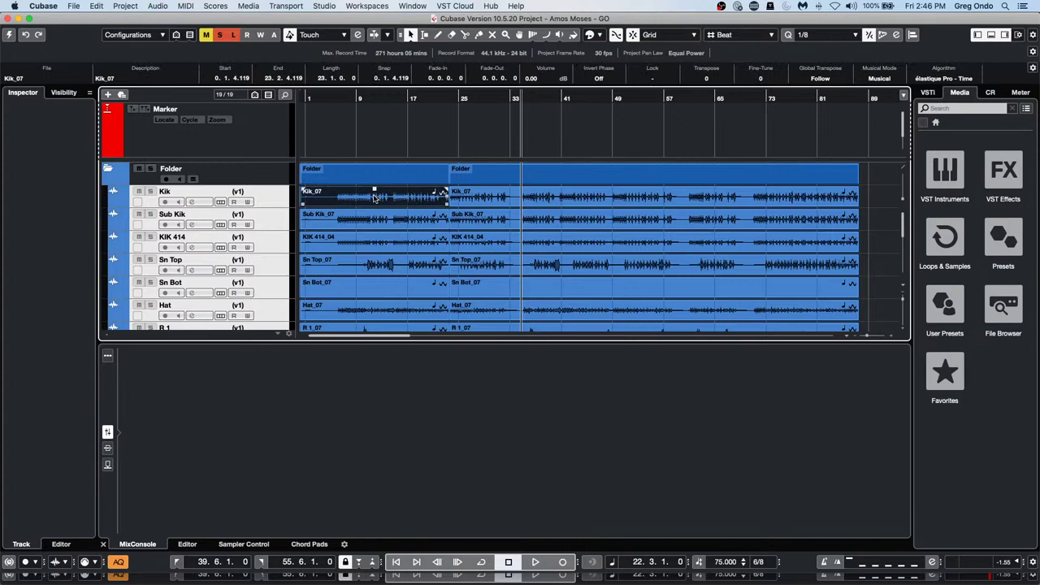
scroll(375, 198, down, 8)
click(372, 231)
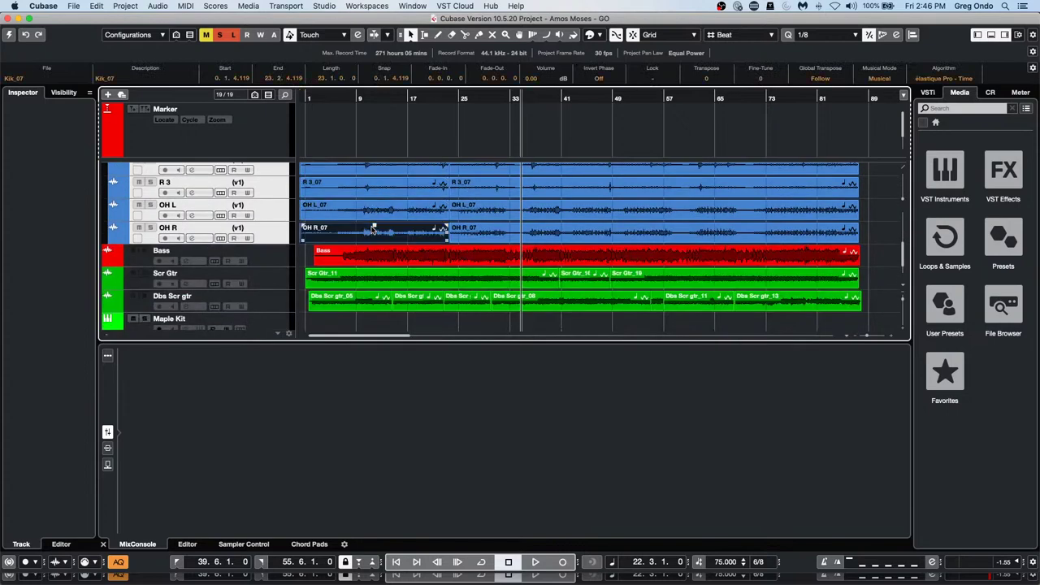
key(shift+Up)
key(shift+Up)
key(shift+Up)
key(shift+Up)
key(shift+Up)
key(shift+Up)
key(shift+Up)
key(shift+Up)
key(shift+Up)
key(shift+Up)
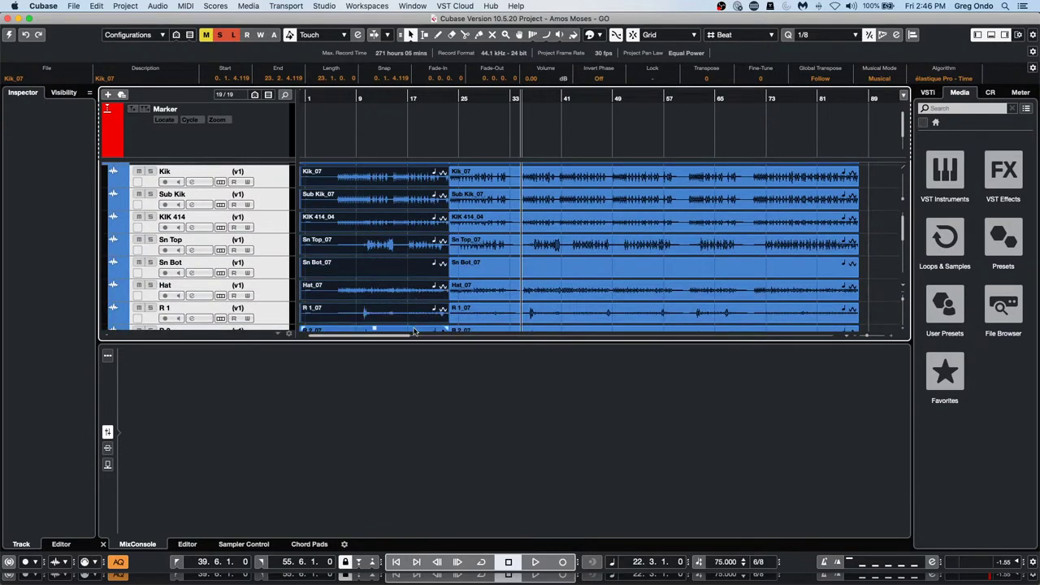
scroll(376, 257, down, 3)
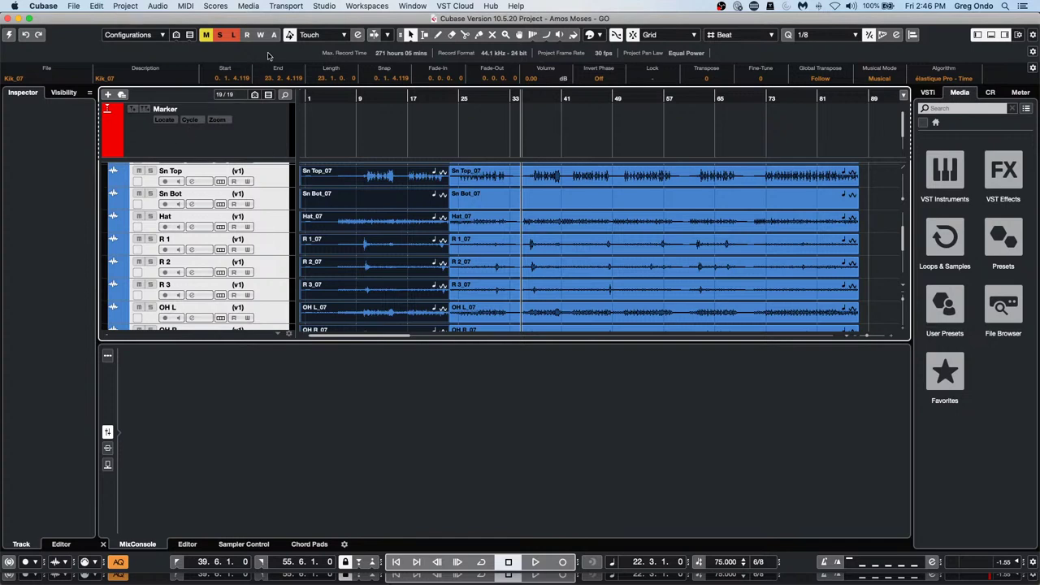
key(ctrl+shift+f)
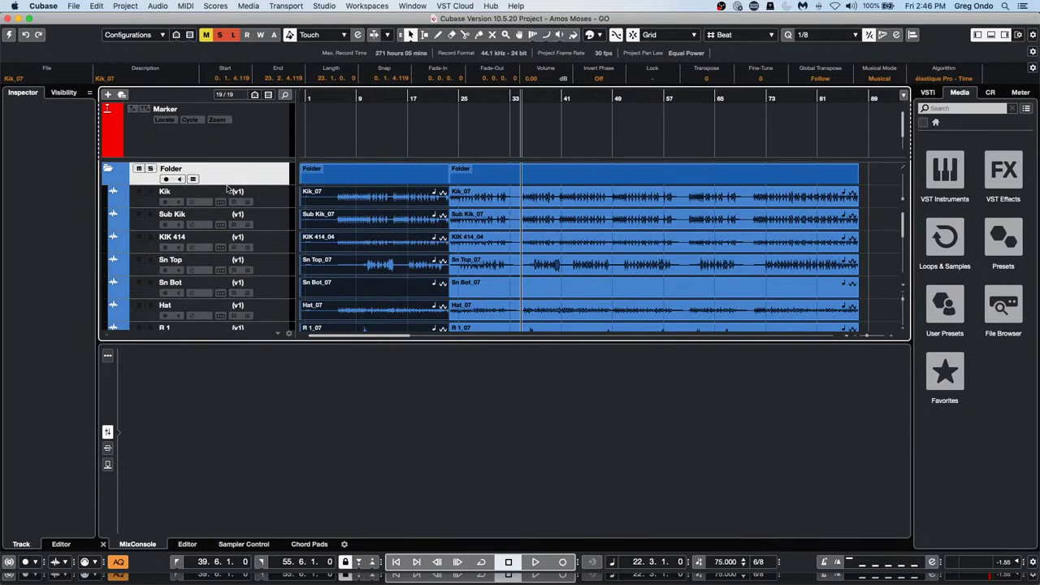
- Select all drum tracks in the folder and switch them to the track version v4
click(249, 193)
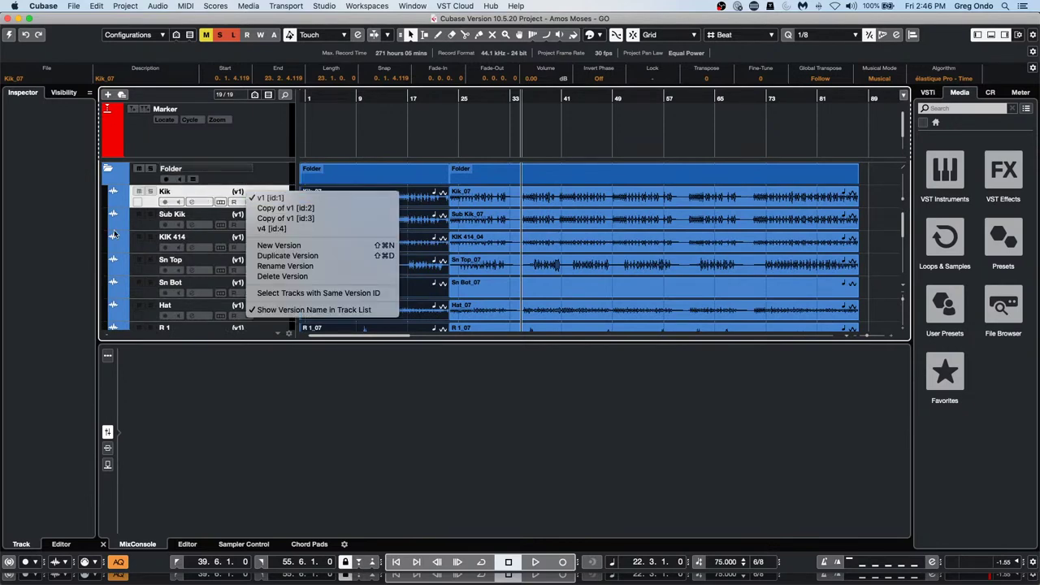
click(147, 225)
scroll(150, 229, down, 5)
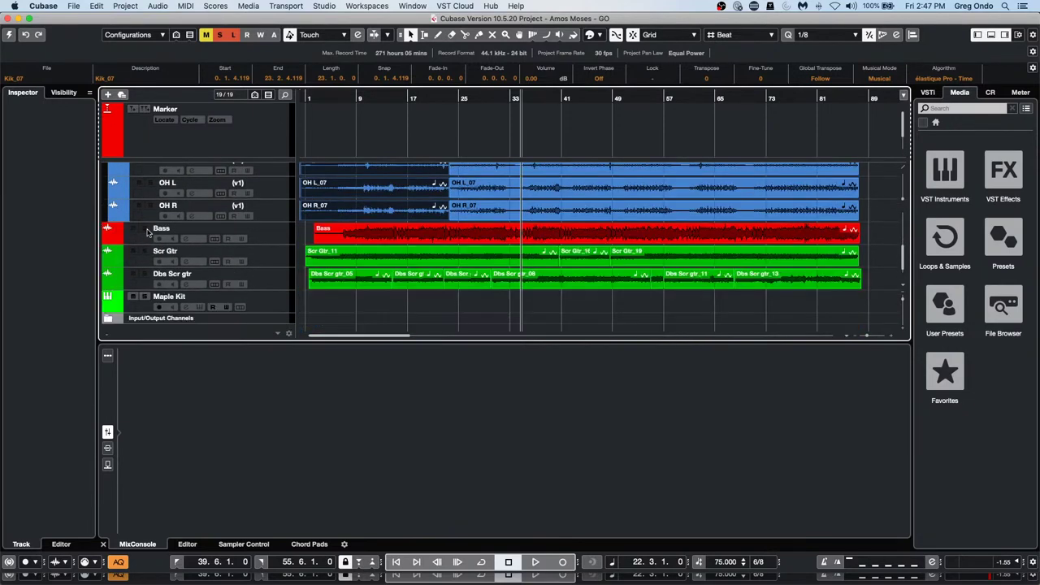
scroll(265, 215, up, 5)
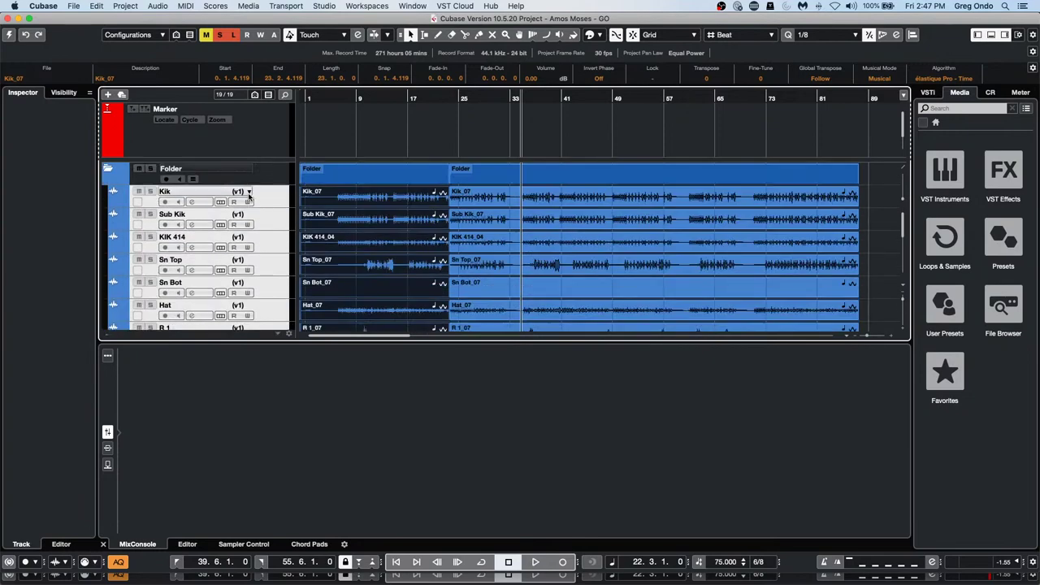
click(249, 193)
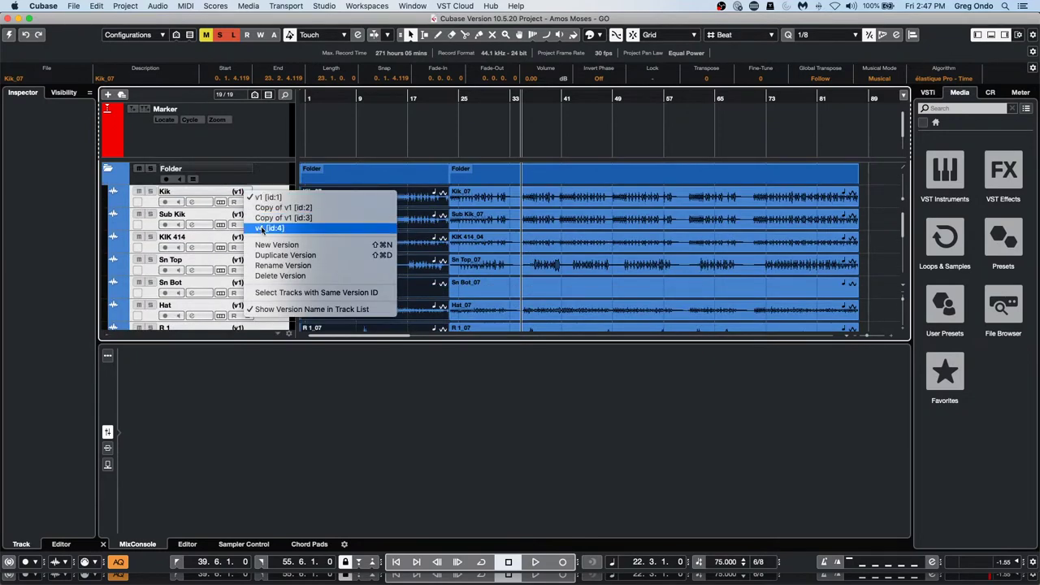
click(267, 227)
- Move the project cursor to the start and paste the copied drum events into version v4
click(343, 110)
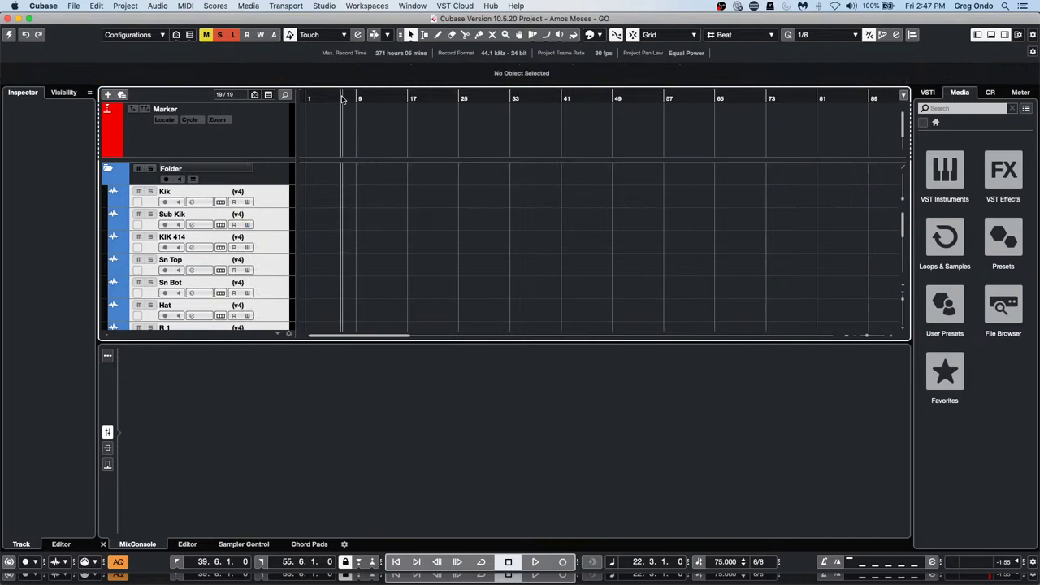
key(Home)
click(165, 6)
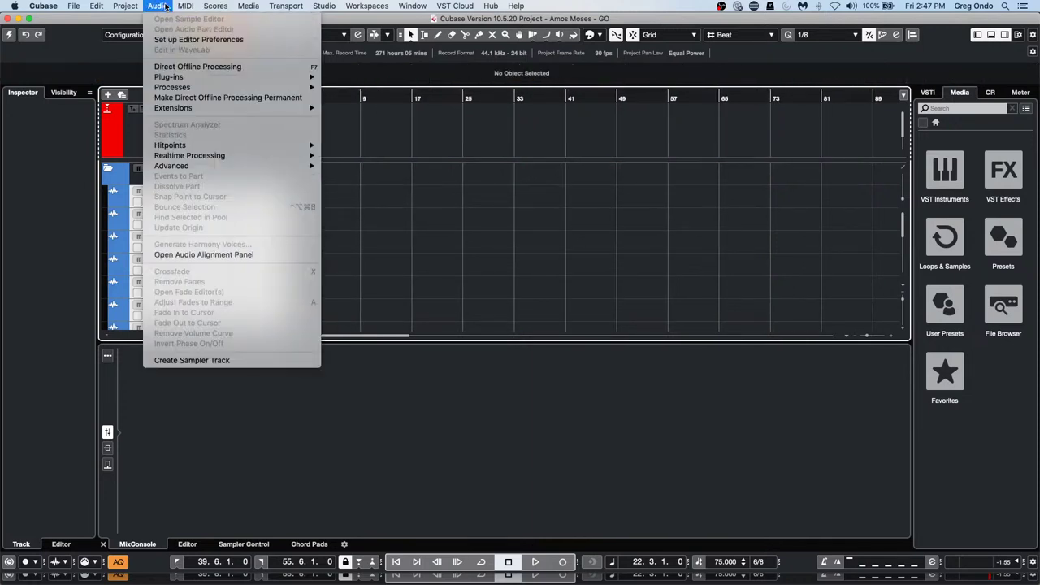
click(414, 153)
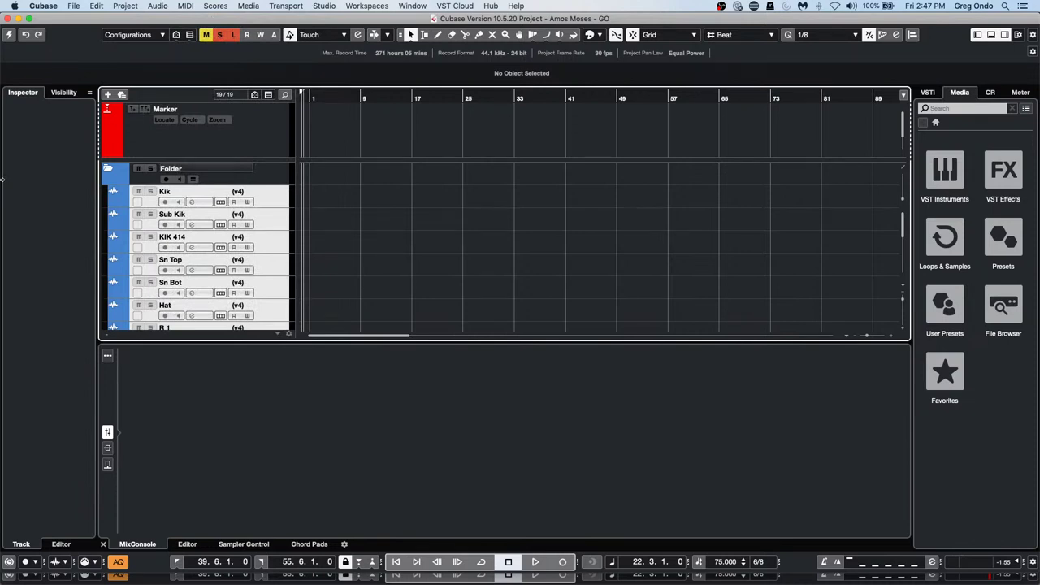
key(super+z)
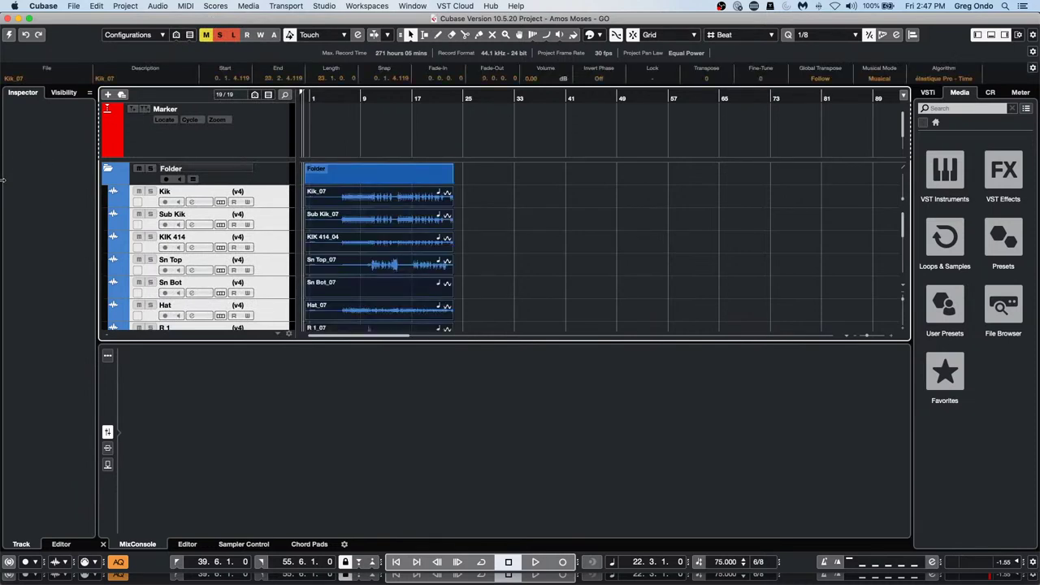
- Zoom in around the end of the pasted events near bar 23 and switch the drum tracks to Copy of v1 [id:2]
click(246, 192)
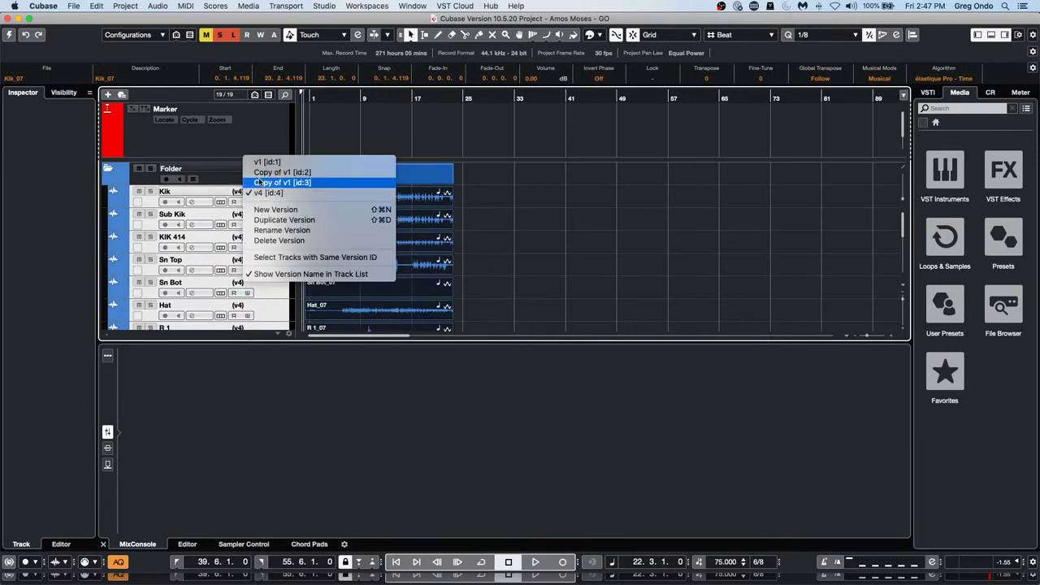
click(414, 106)
drag(436, 101, 441, 143)
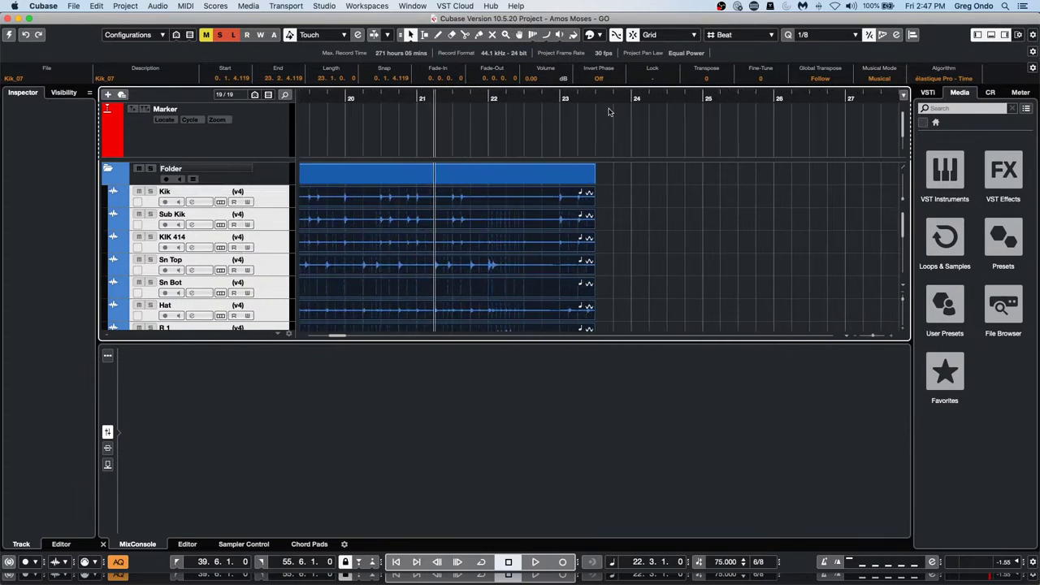
click(249, 193)
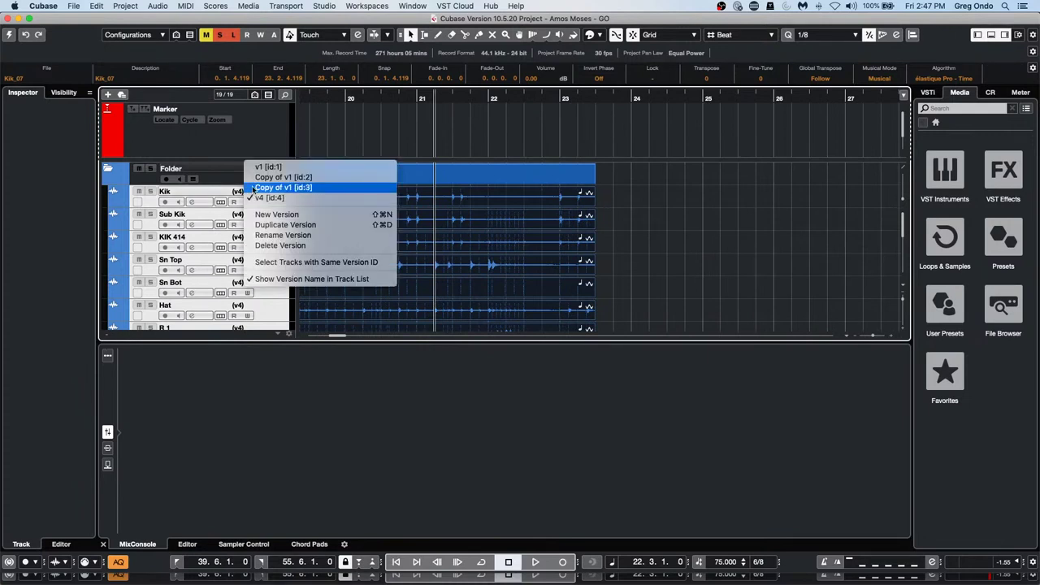
click(257, 177)
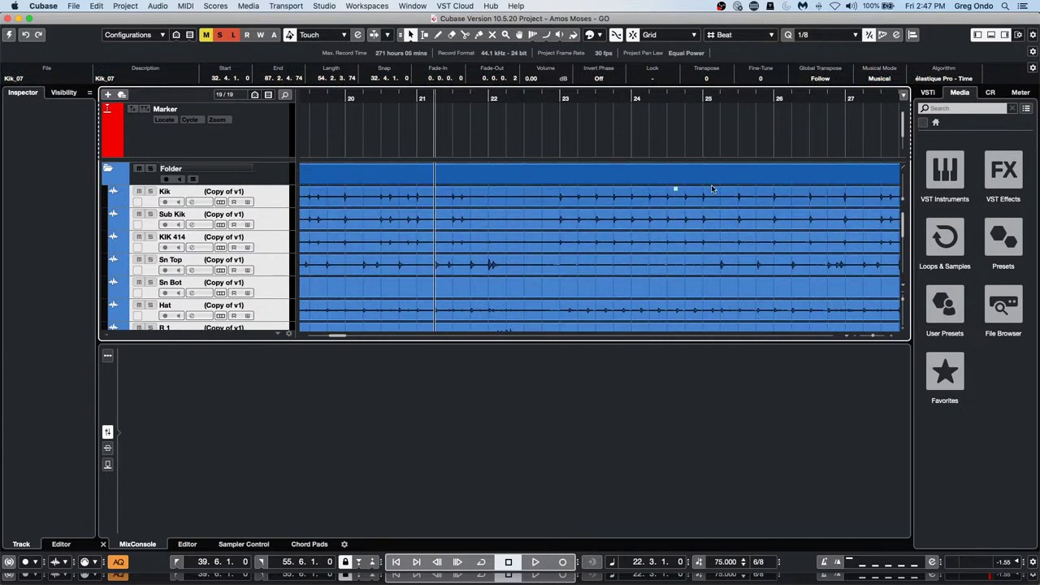
- Select and copy a range from position 23.2.4.119 to bar 27 across all drum tracks, Kik to OH R, with the Range tool
right_click(597, 203)
click(608, 200)
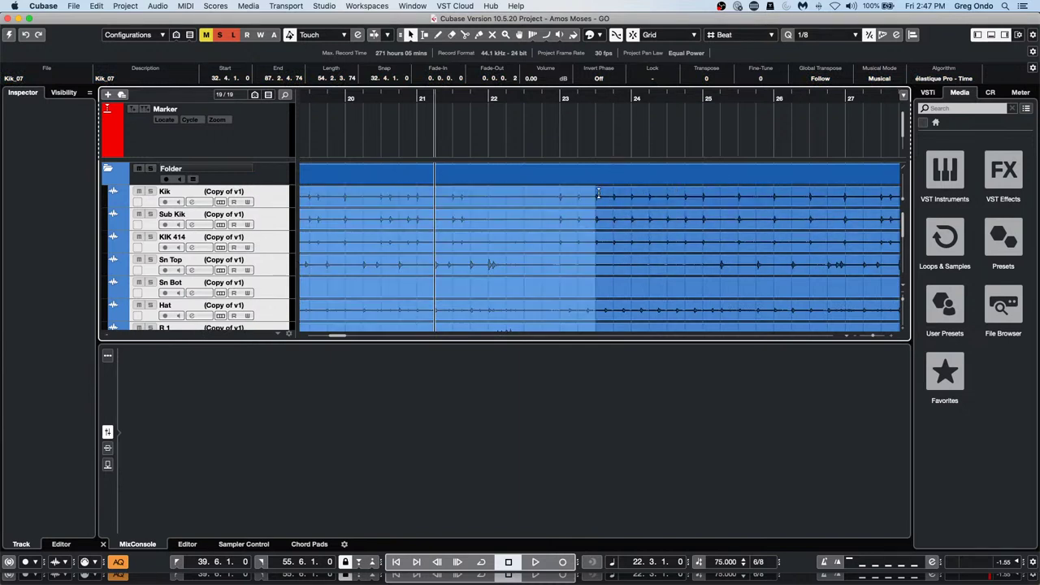
key(2)
drag(598, 193, 820, 297)
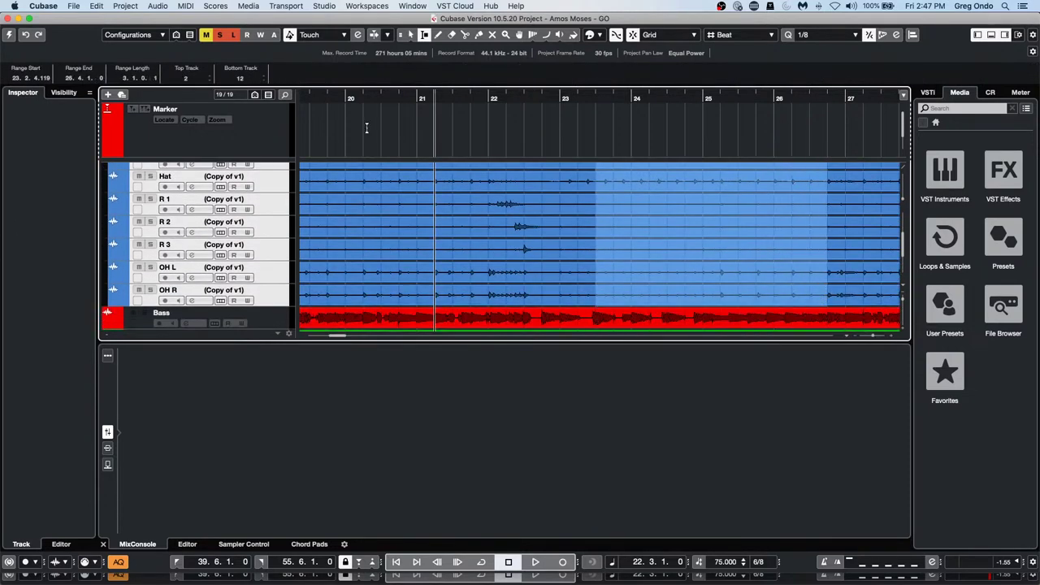
click(825, 186)
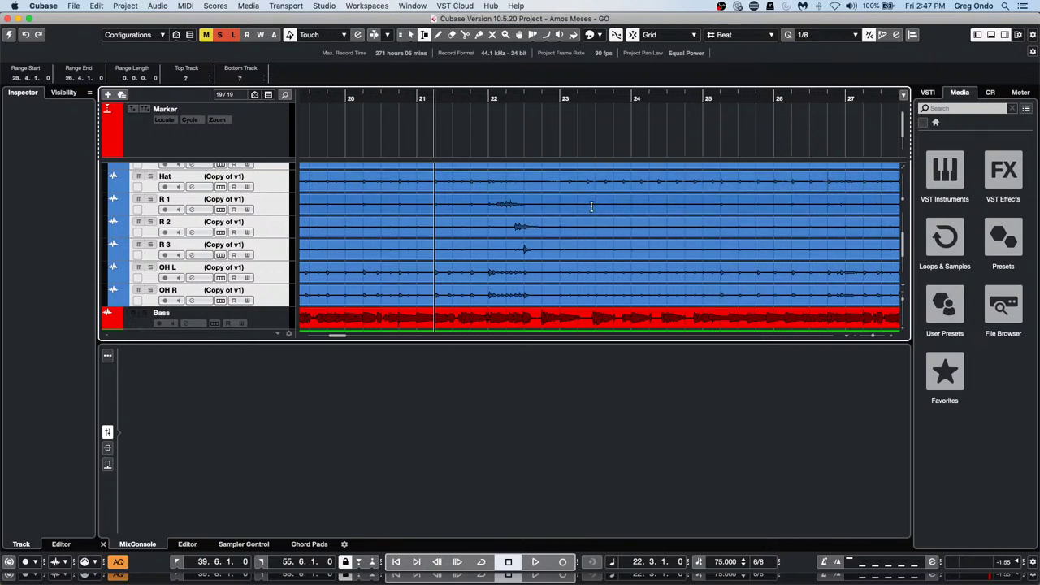
drag(588, 192, 845, 234)
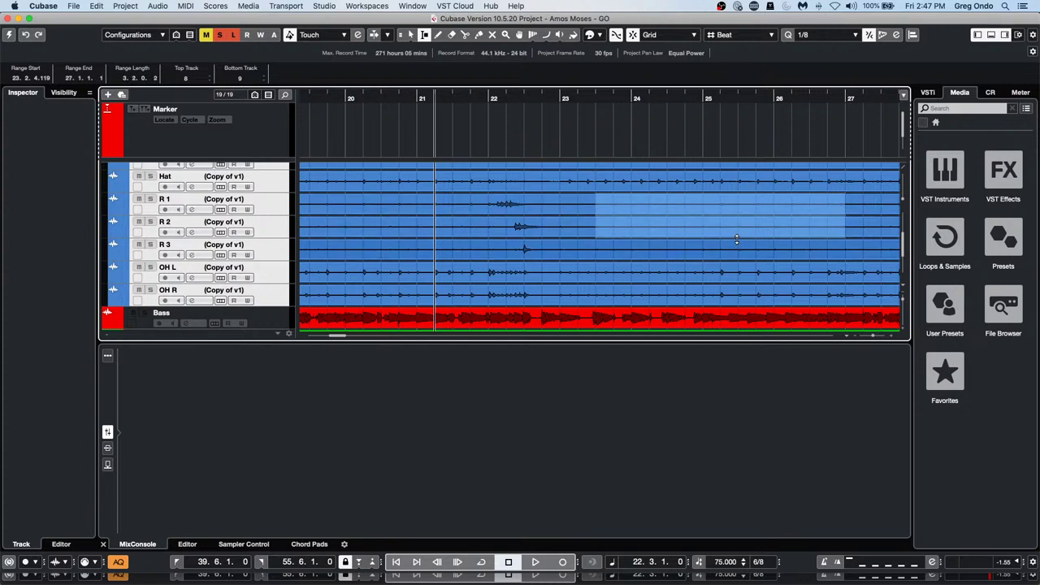
drag(736, 240, 735, 299)
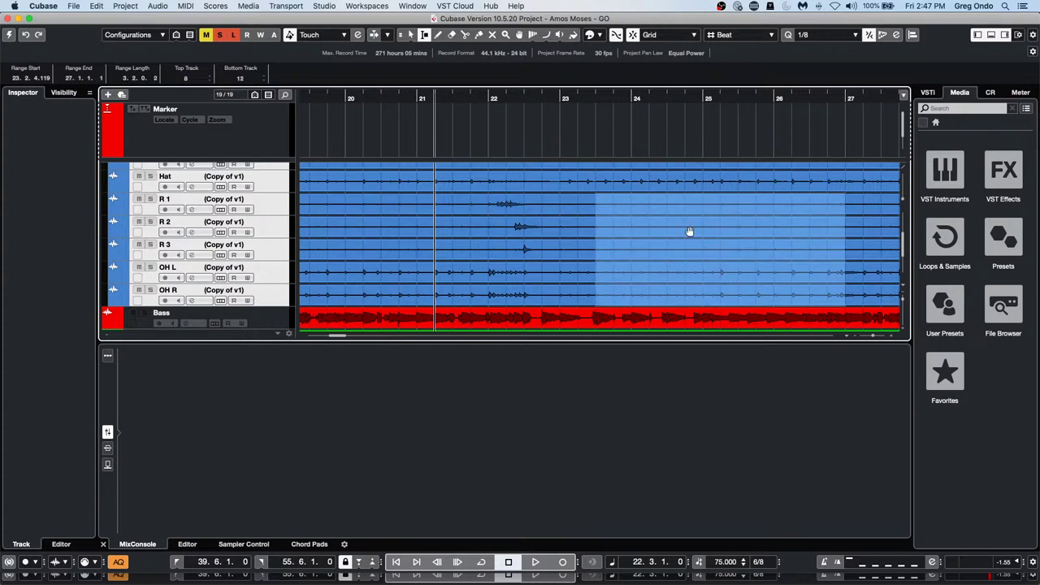
mouse_move(719, 195)
mouse_down()
mouse_move(720, 158)
mouse_move(714, 196)
mouse_up()
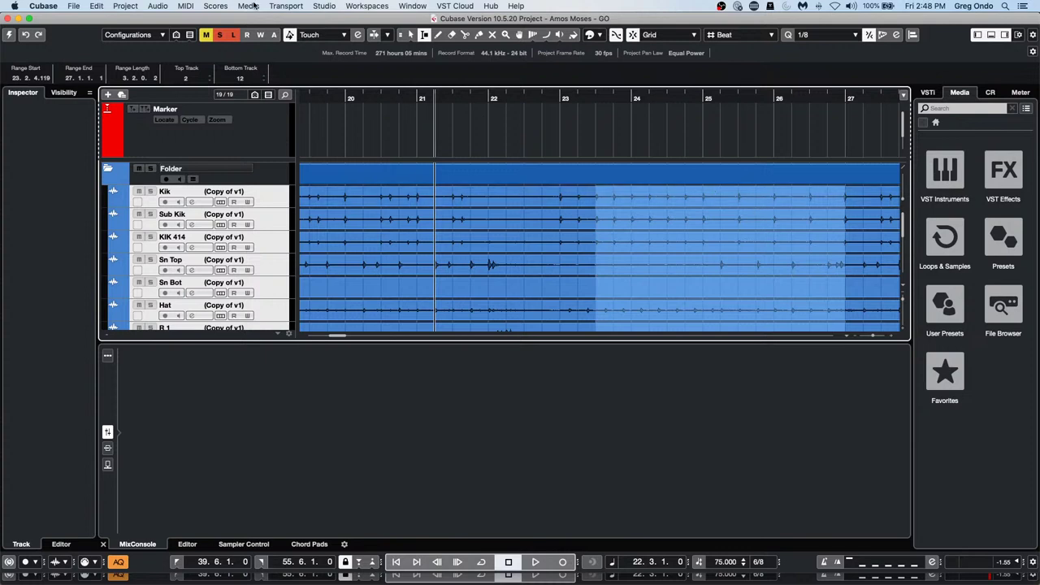
- Reselect the drum tracks from Kik through OH R and return them to version v4
click(239, 176)
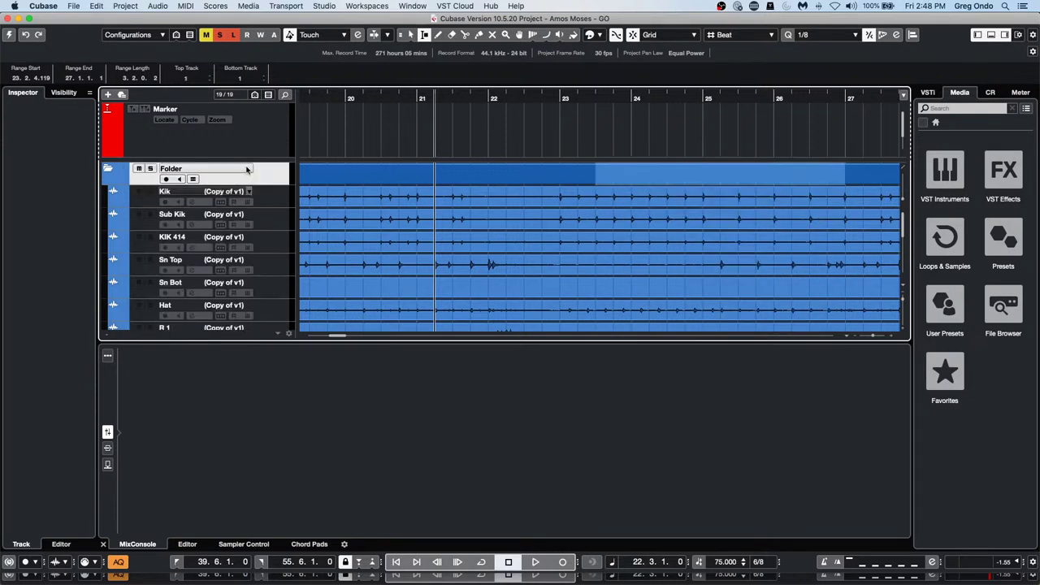
click(263, 195)
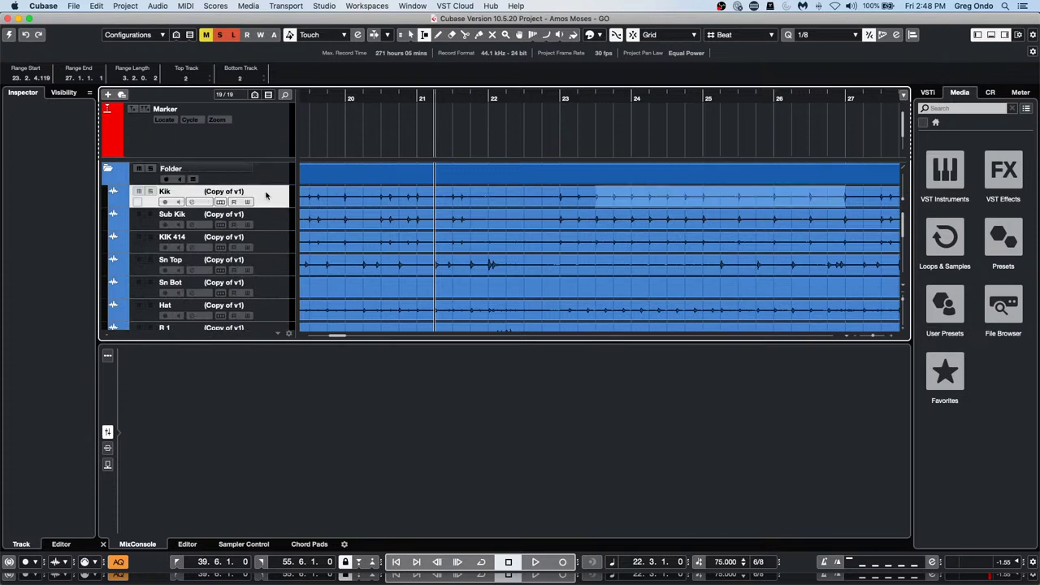
scroll(265, 211, down, 5)
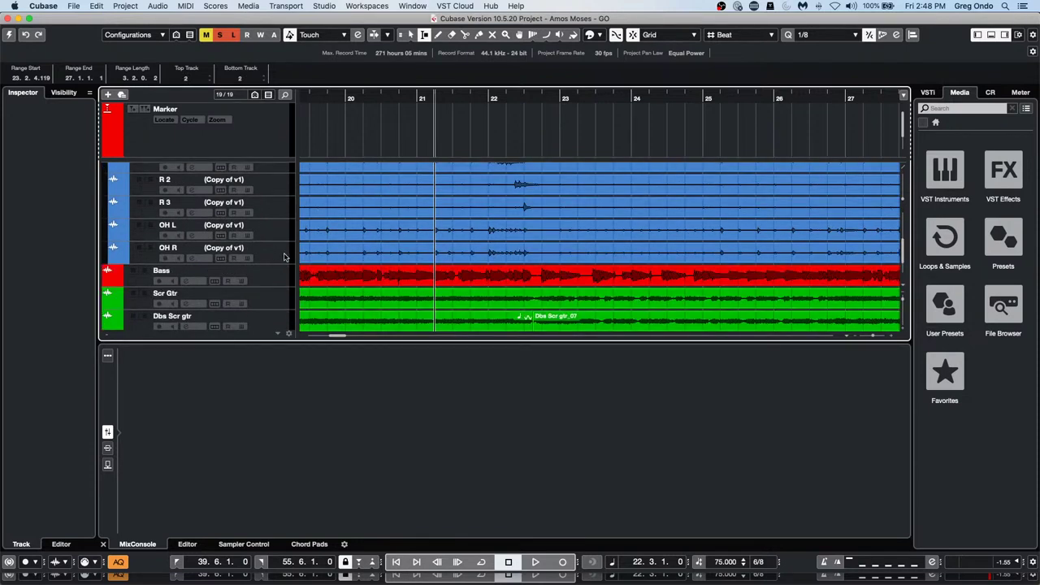
shift+click(284, 258)
click(245, 226)
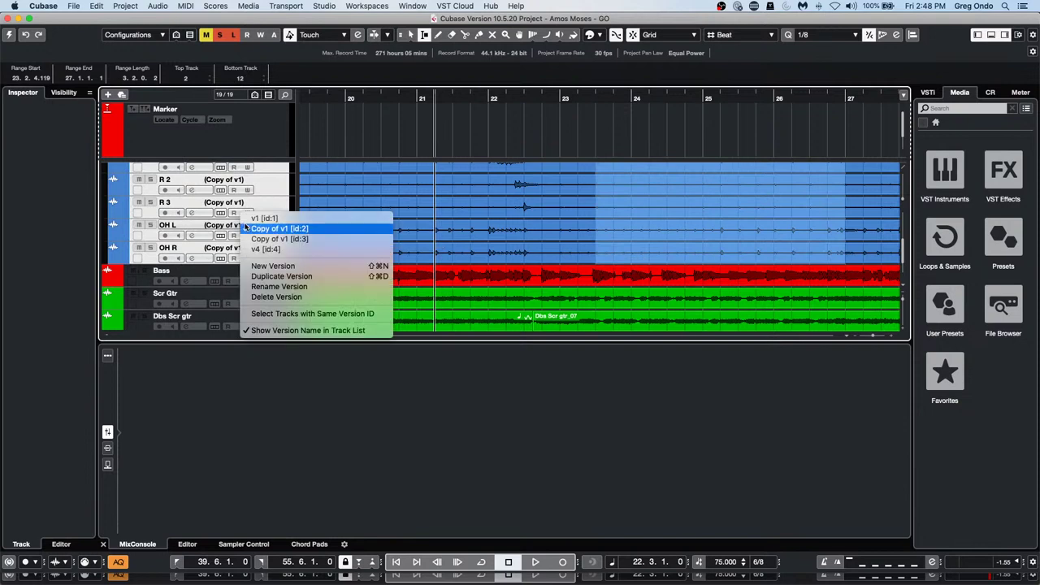
click(267, 249)
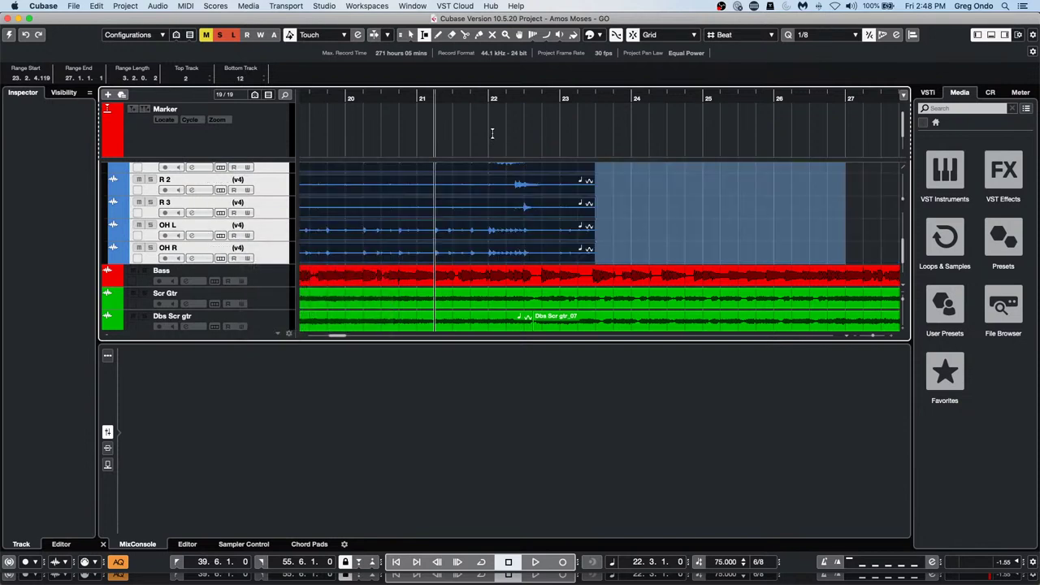
- Place the project cursor at the end of the existing v4 drum events and paste the copied range there
click(594, 97)
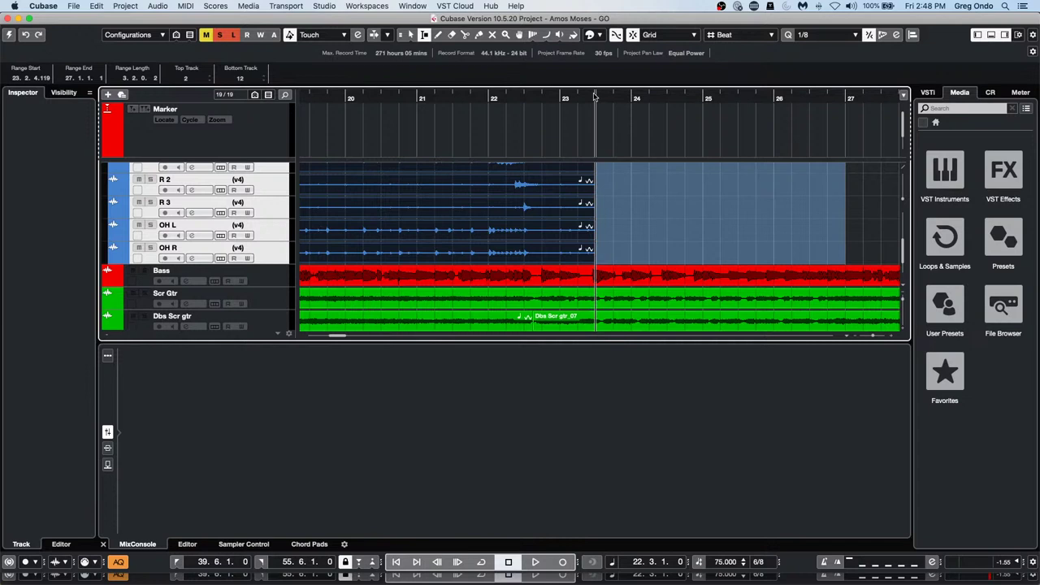
key(ctrl+v)
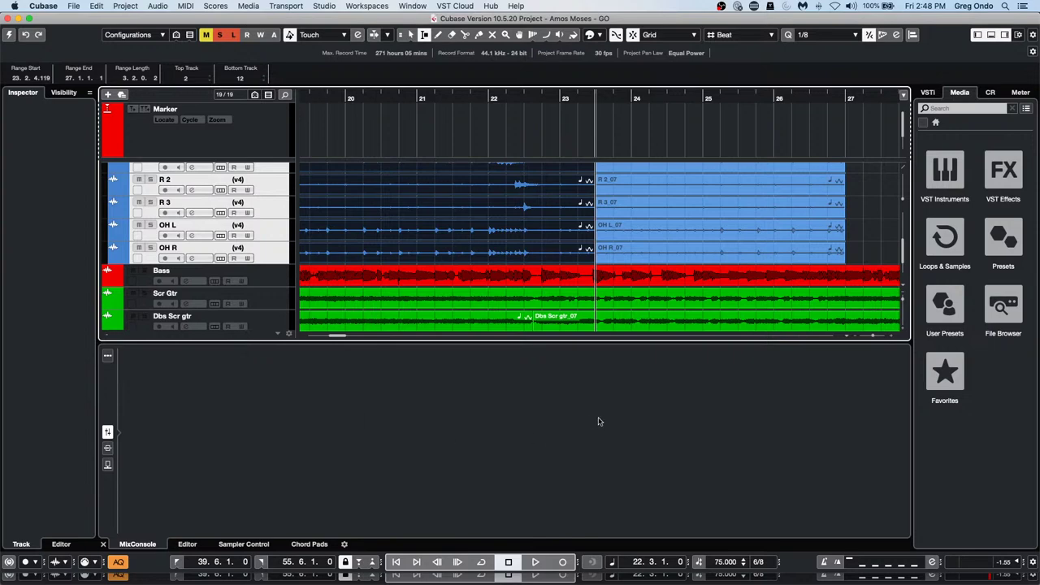
scroll(658, 210, up, 1)
scroll(659, 210, up, 6)
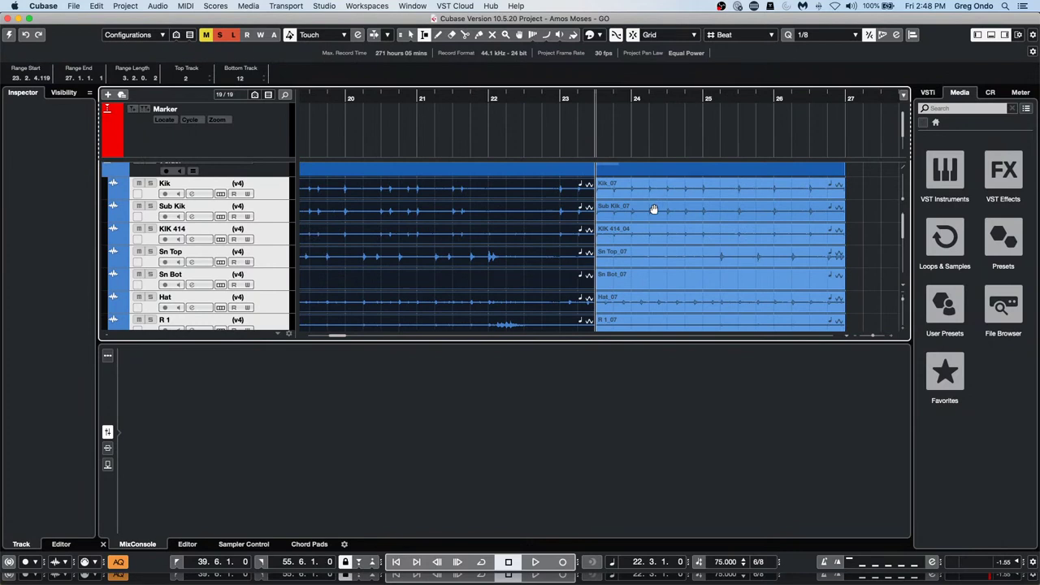
- Examine the list of track versions and version commands on the Kik track
click(246, 184)
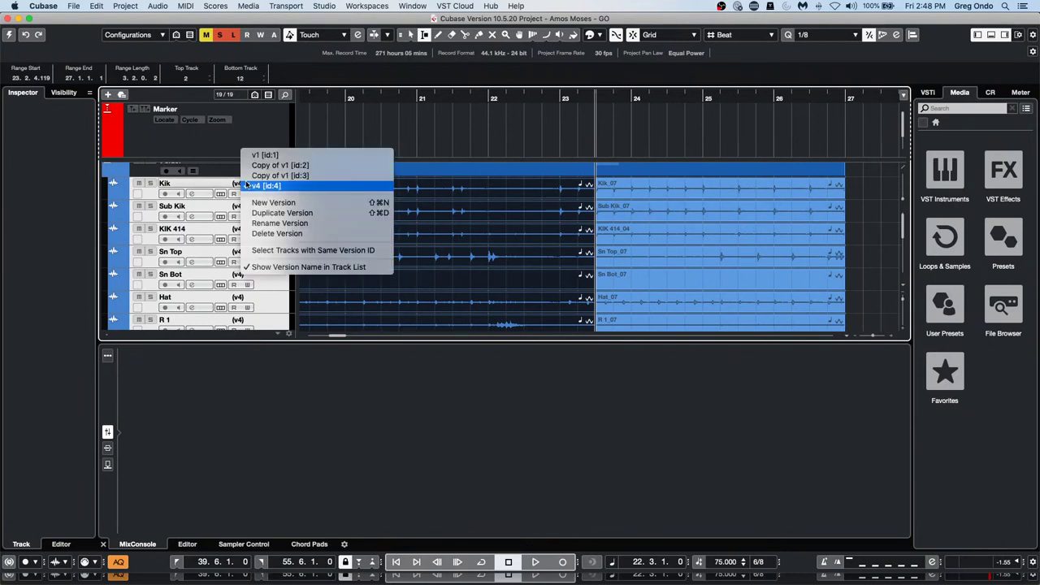
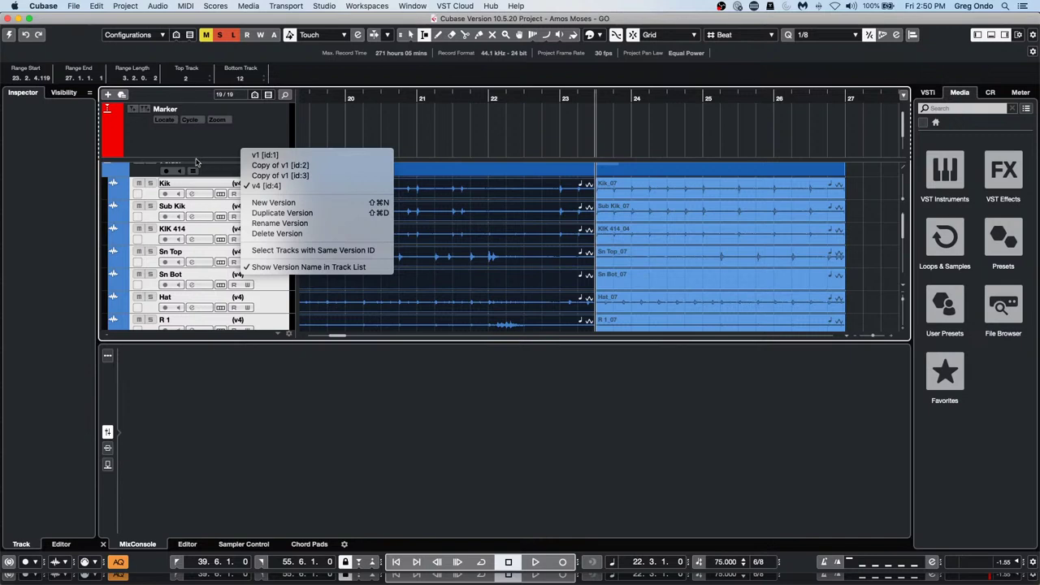
click(210, 205)
scroll(283, 227, up, 1)
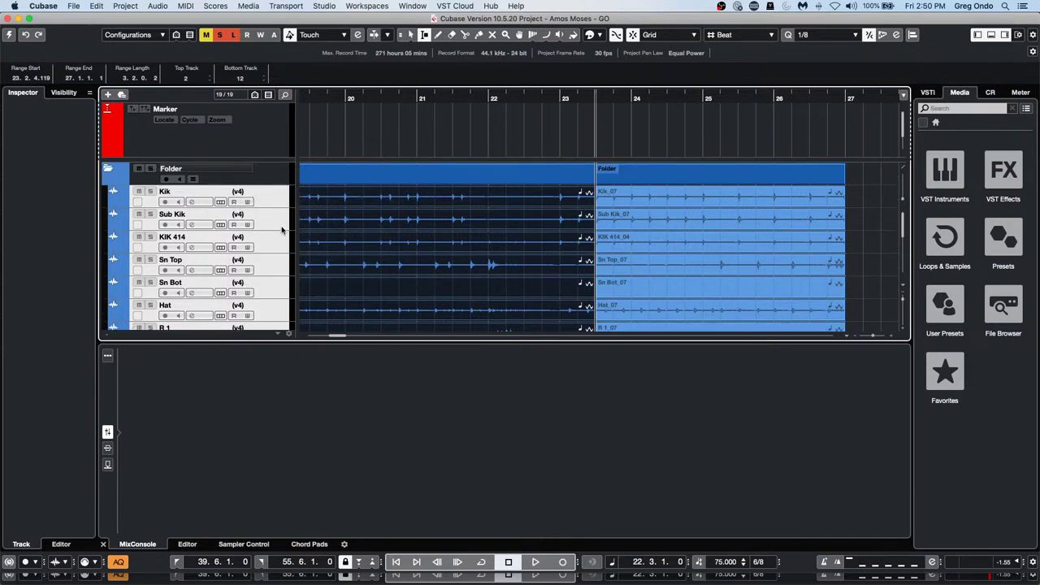
- Create a new empty project in the Hangouts folder
right_click(275, 201)
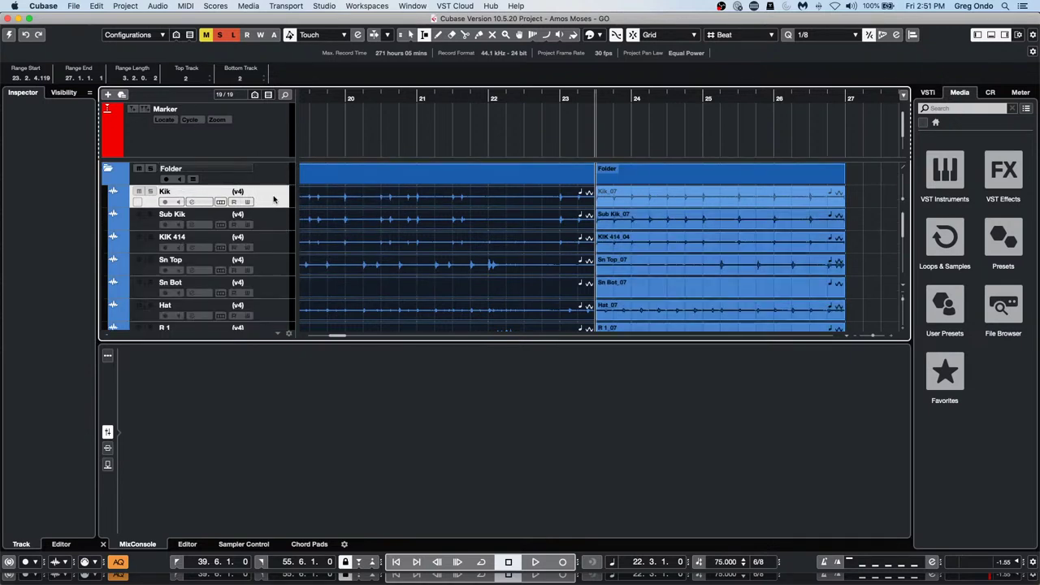
mouse_move(276, 201)
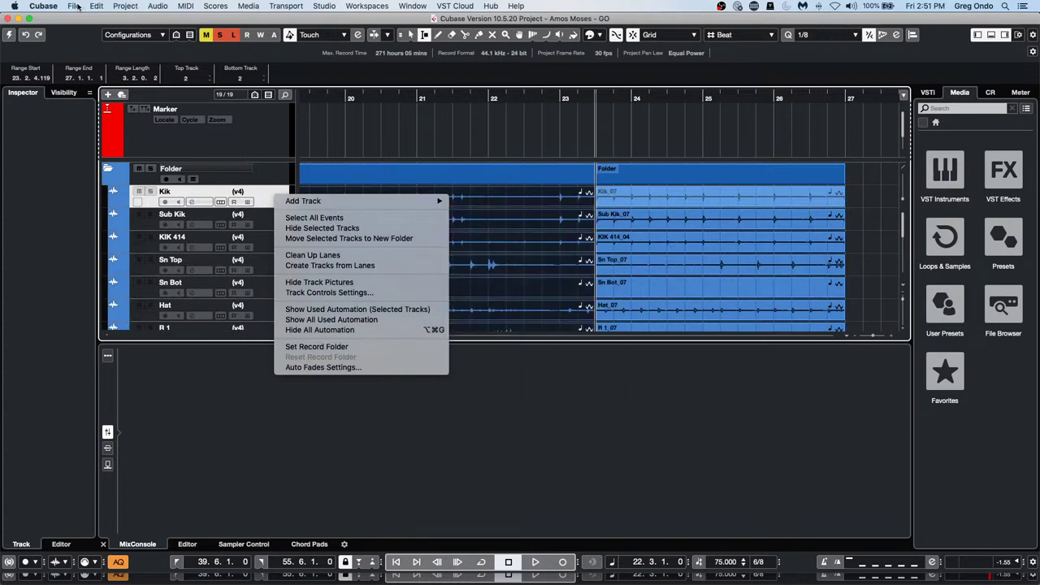
click(74, 8)
click(75, 8)
click(89, 21)
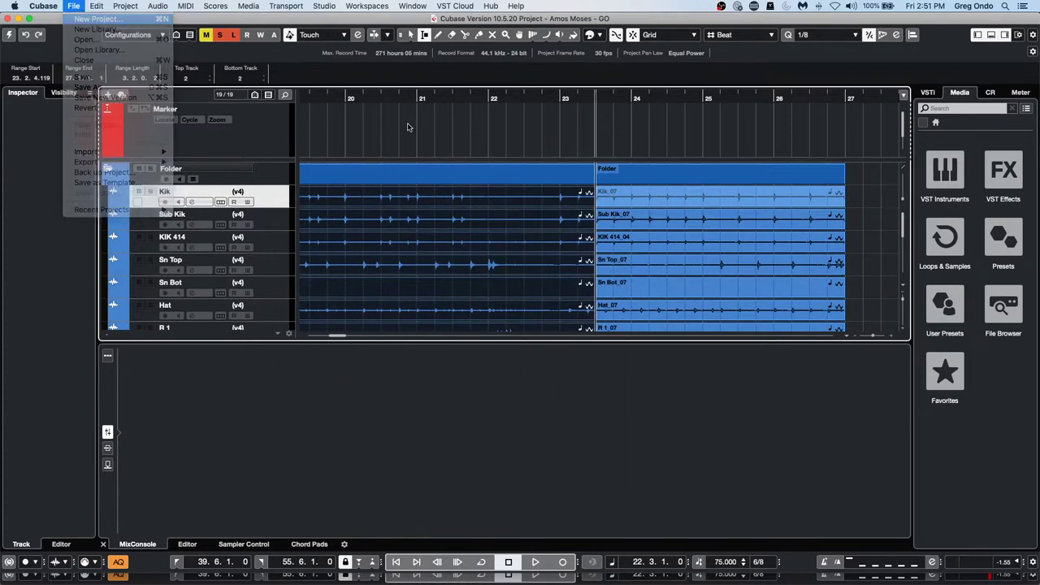
click(759, 396)
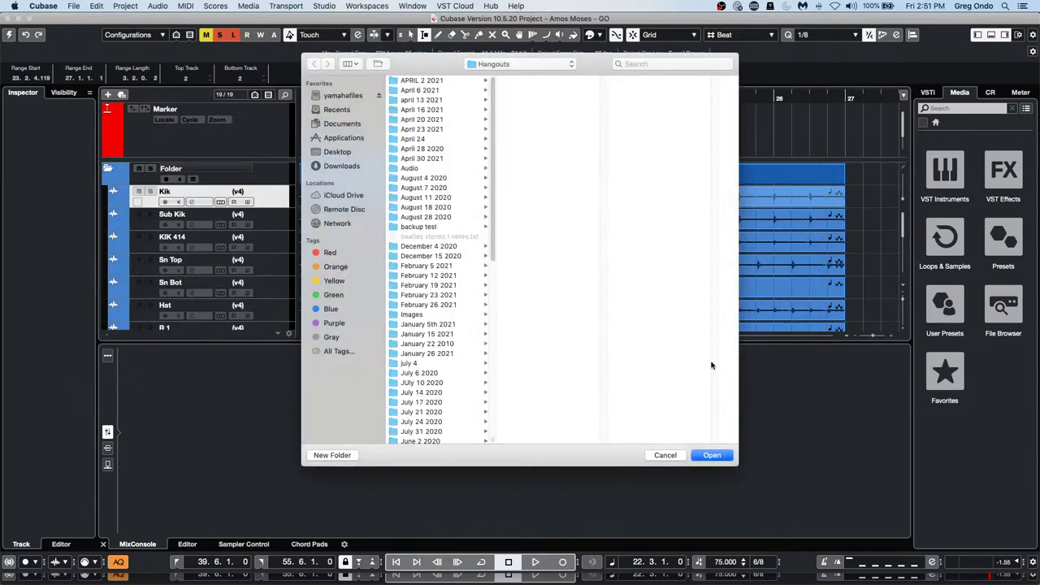
click(716, 457)
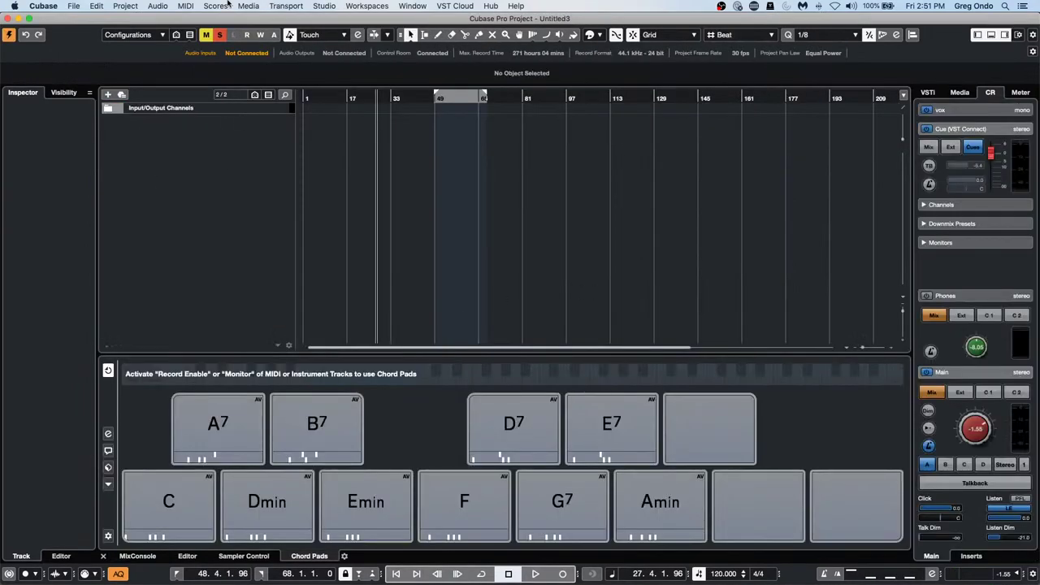
click(137, 6)
mouse_move(91, 6)
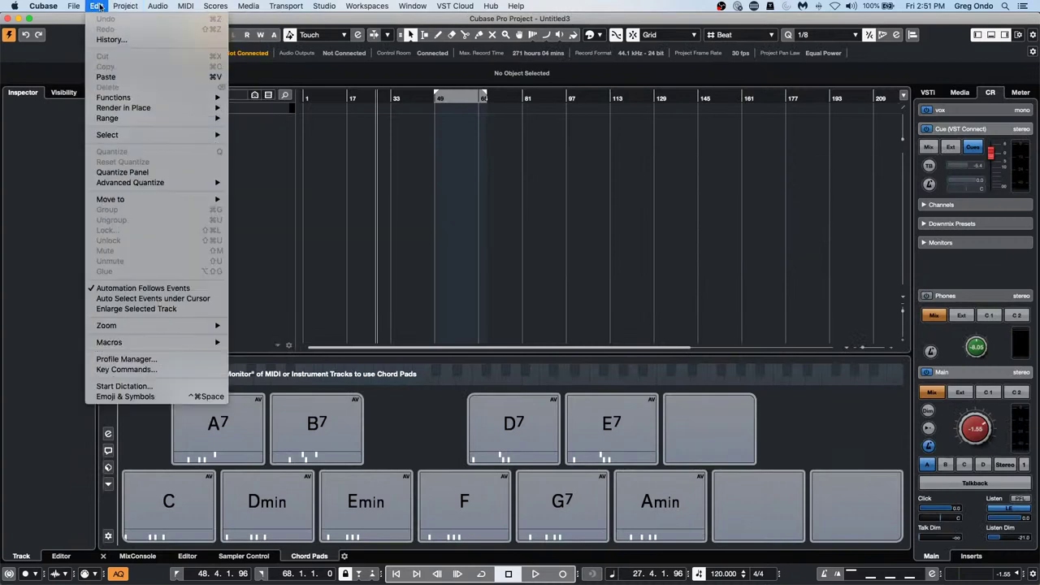
click(489, 164)
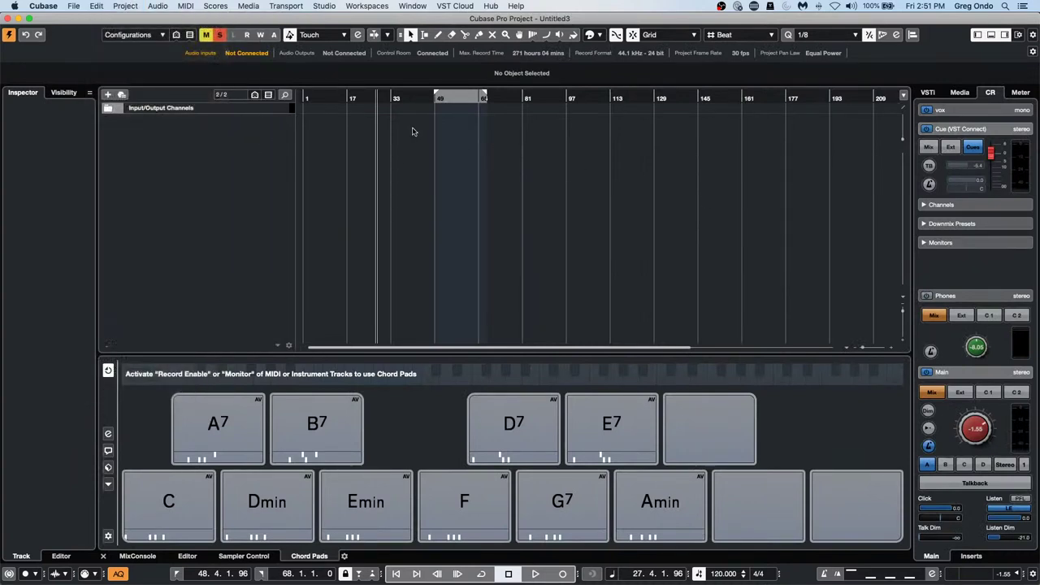
- Add a stereo audio track fed by UR24C Input 2 (Mono) and deactivate all mute and solo states
right_click(245, 137)
click(273, 144)
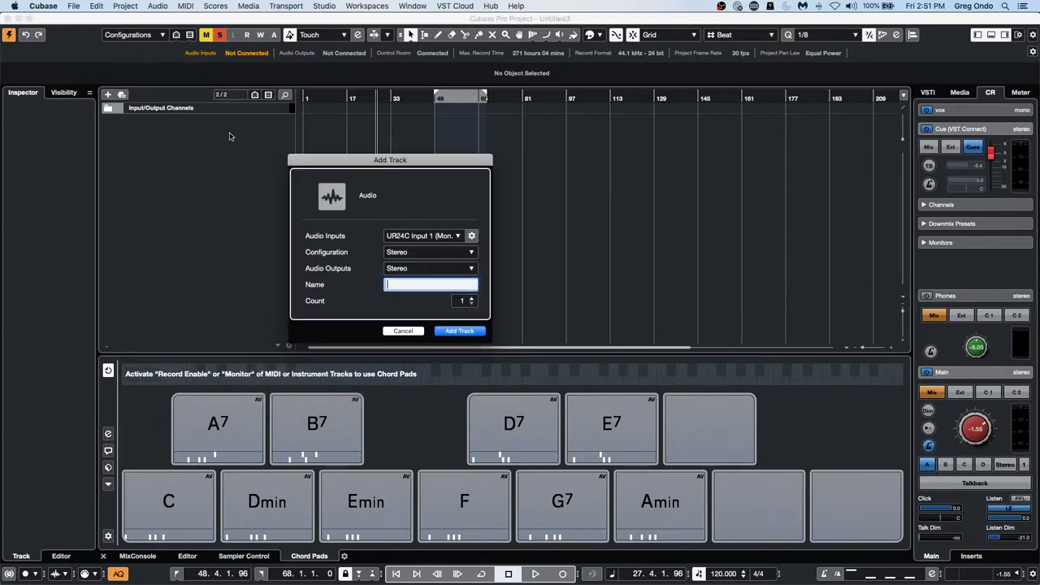
click(446, 236)
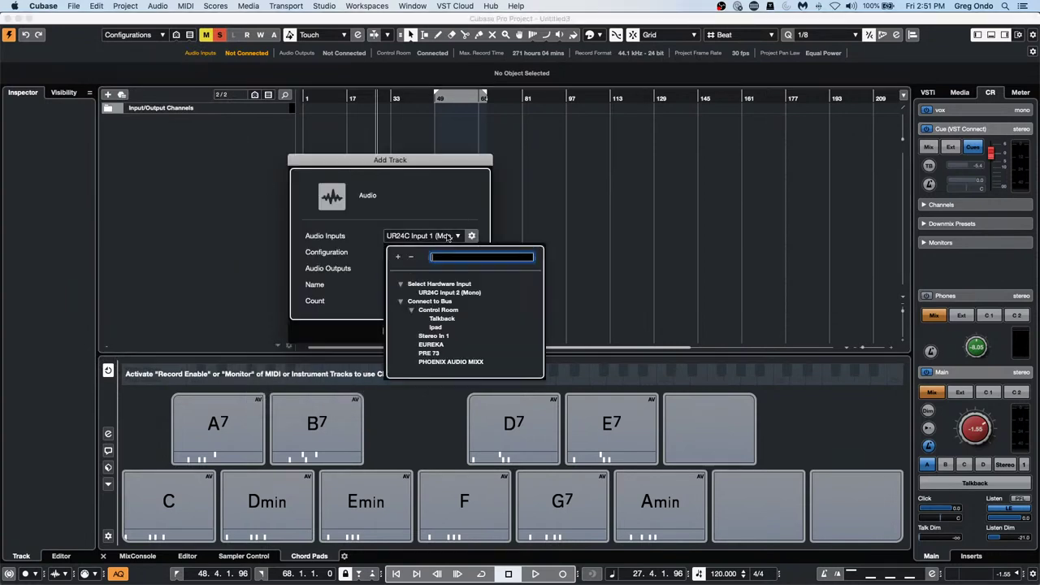
click(459, 293)
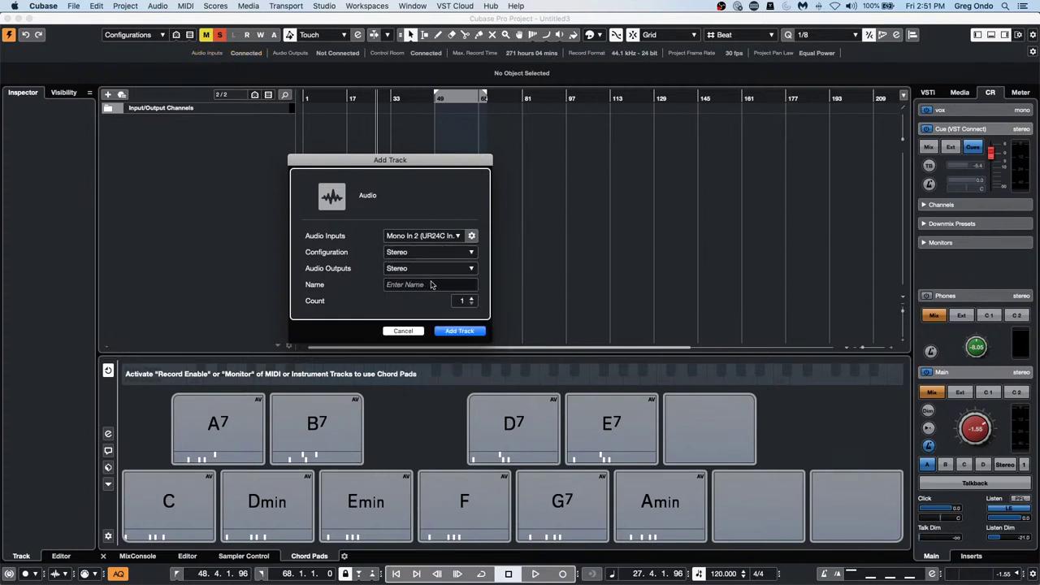
click(465, 330)
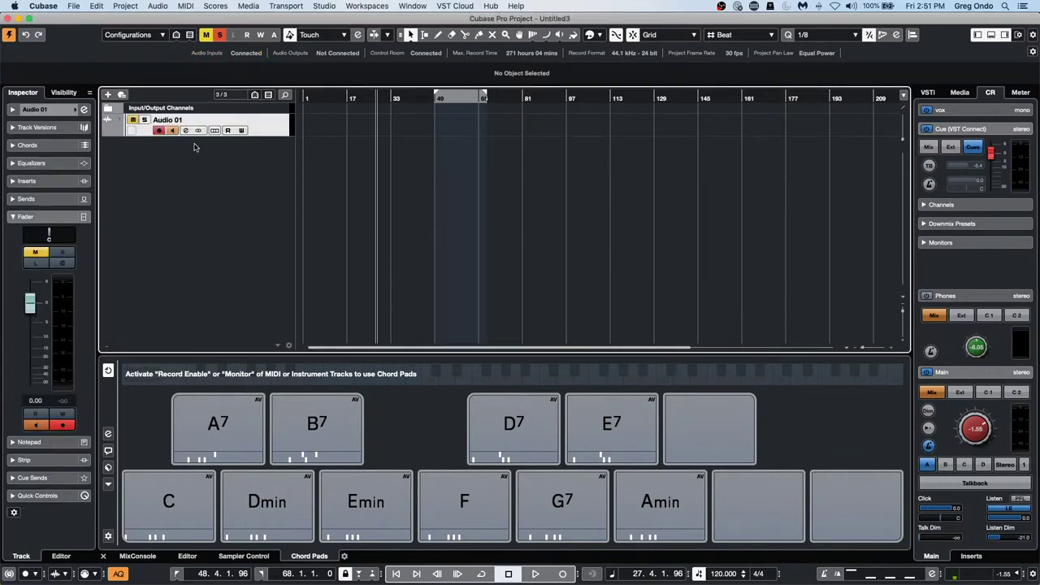
click(219, 36)
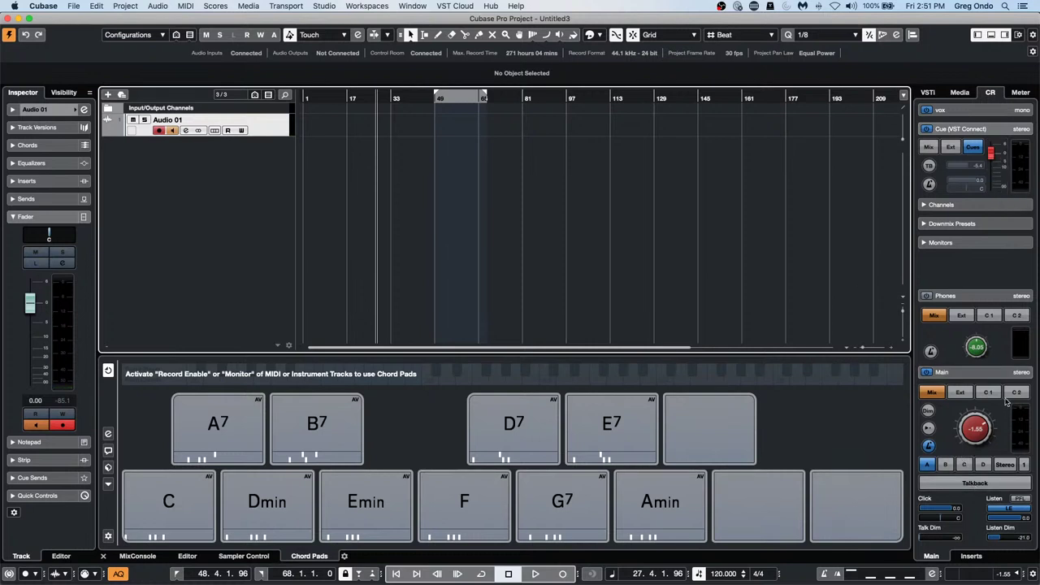
- Lower the new project's window to view the Amos Moses project behind it, and restore its full size
click(988, 376)
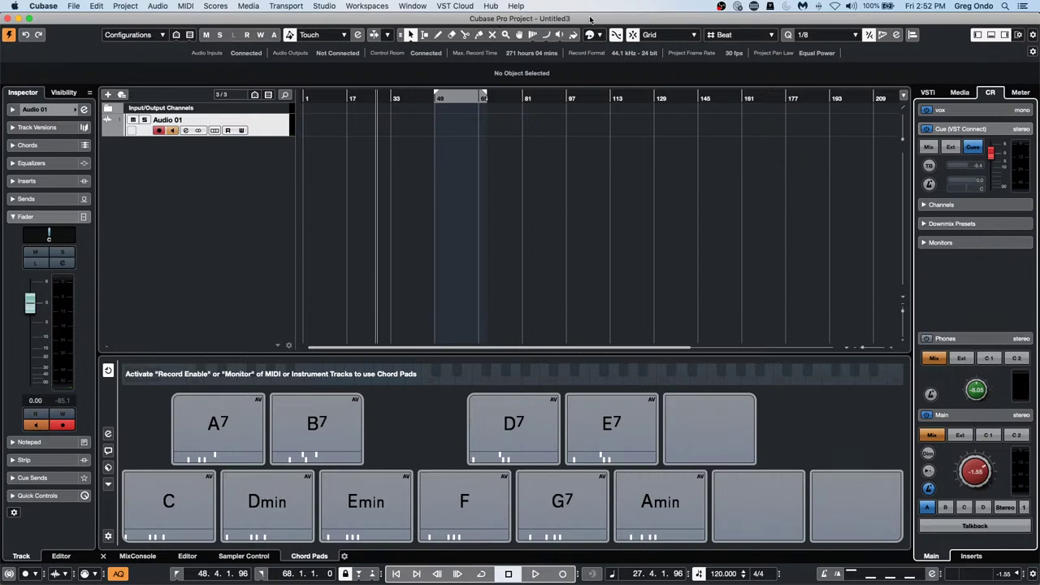
drag(588, 19, 601, 87)
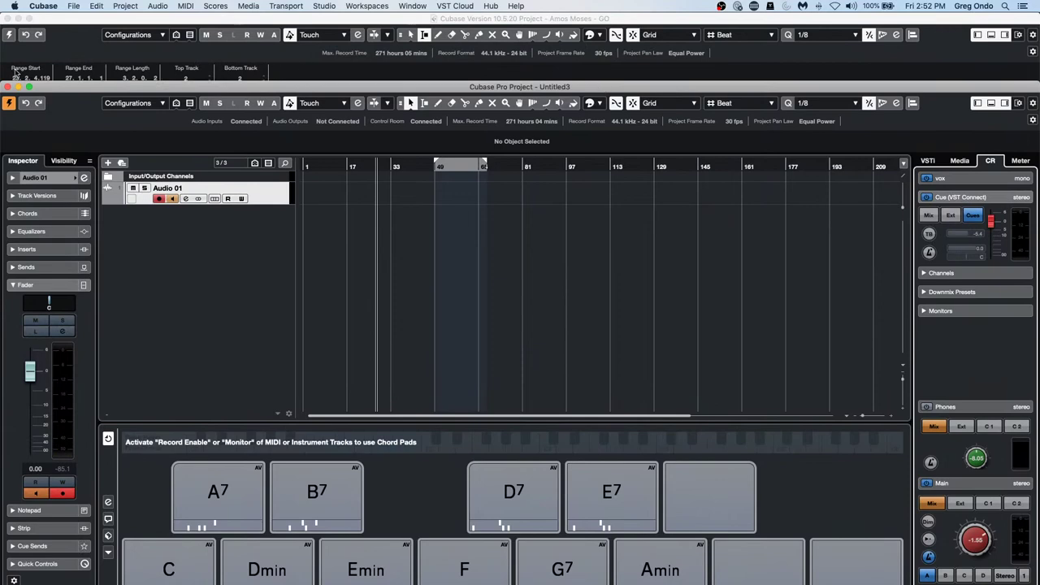
drag(61, 88, 64, 51)
double_click(64, 51)
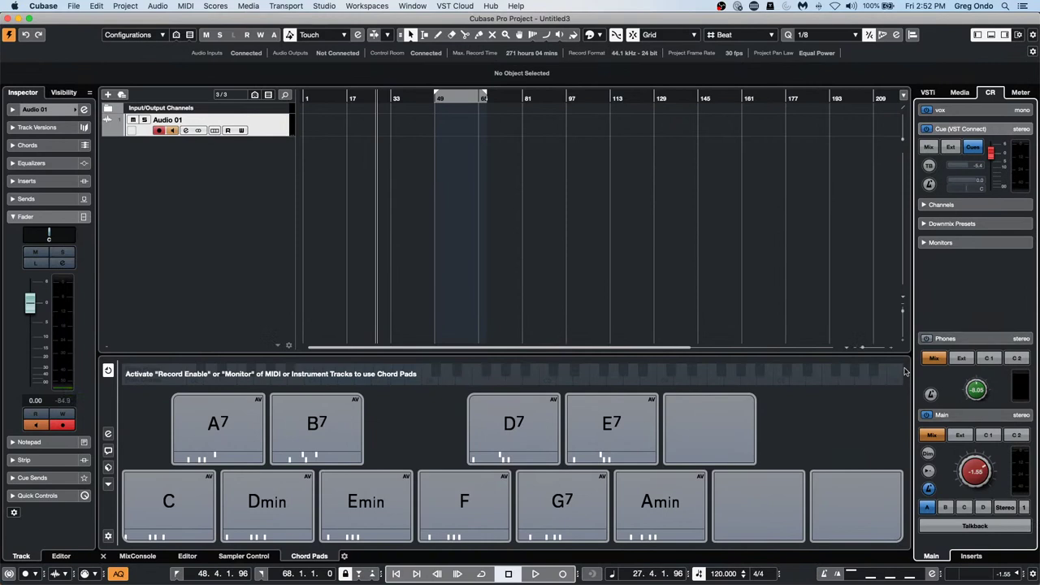
- Show the Control Room insert slots and set the Phones source to Ext
click(973, 557)
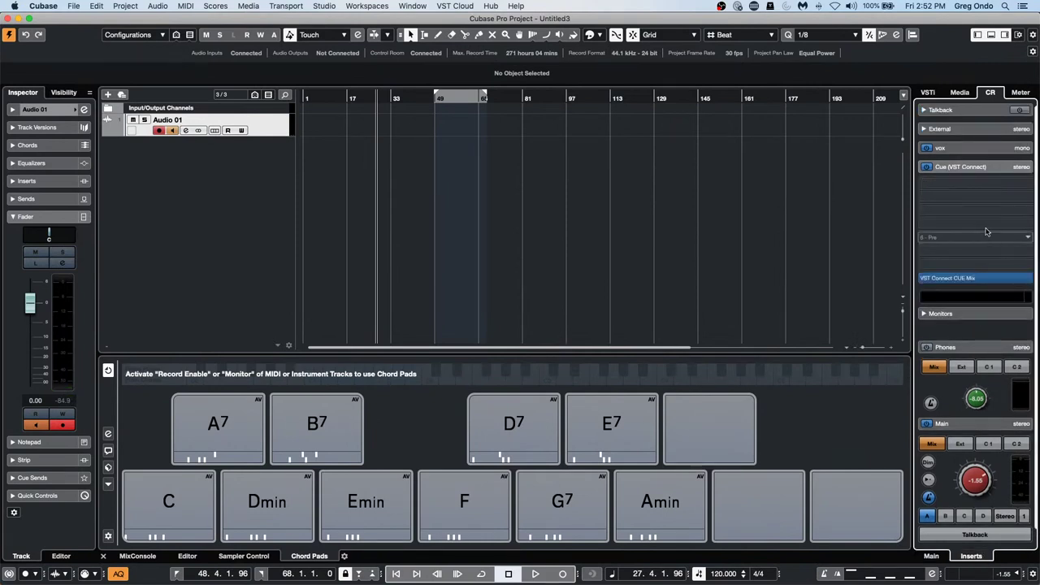
double_click(971, 22)
click(961, 367)
click(975, 347)
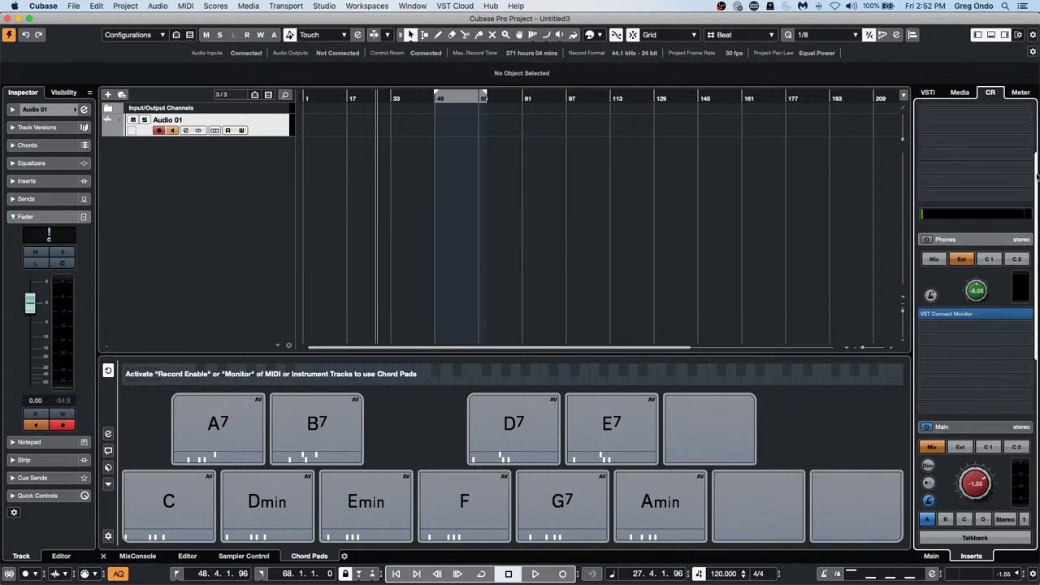
- Examine the Control Room's Talkback, Phones and Main inserts and return to its main controls
drag(1036, 174, 1037, 115)
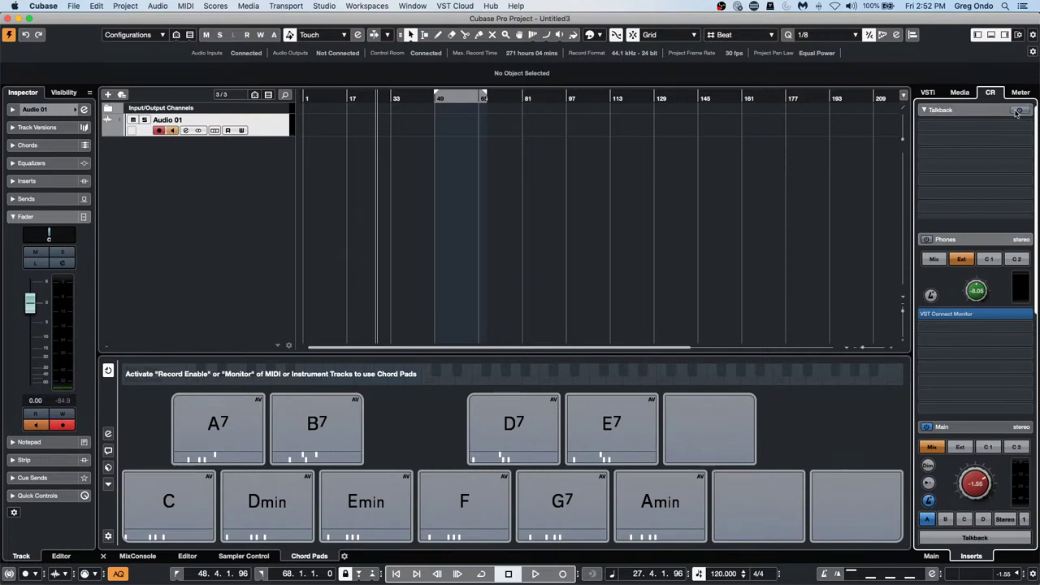
scroll(966, 244, up, 3)
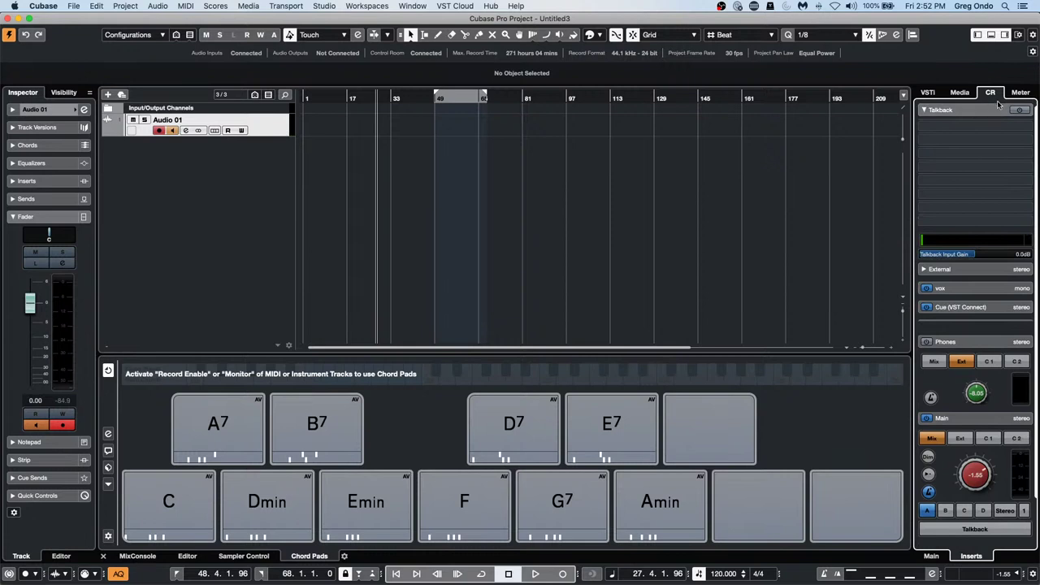
click(931, 557)
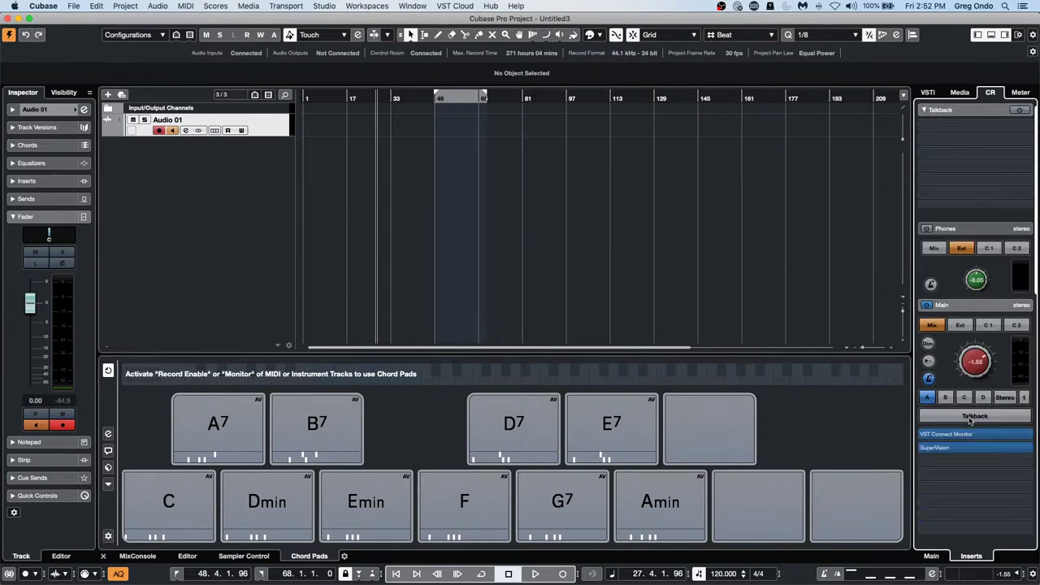
scroll(979, 349, up, 5)
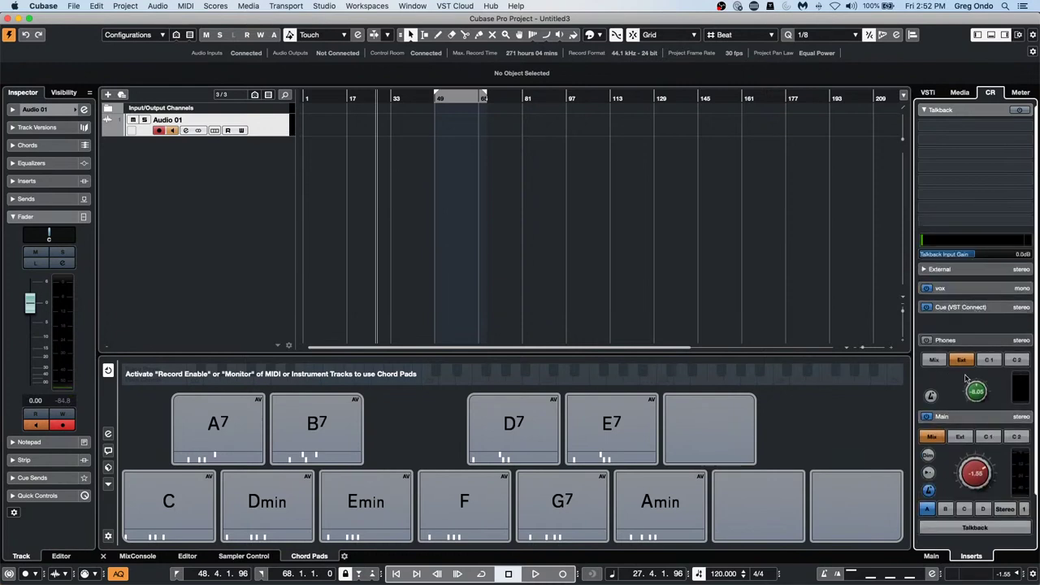
click(930, 557)
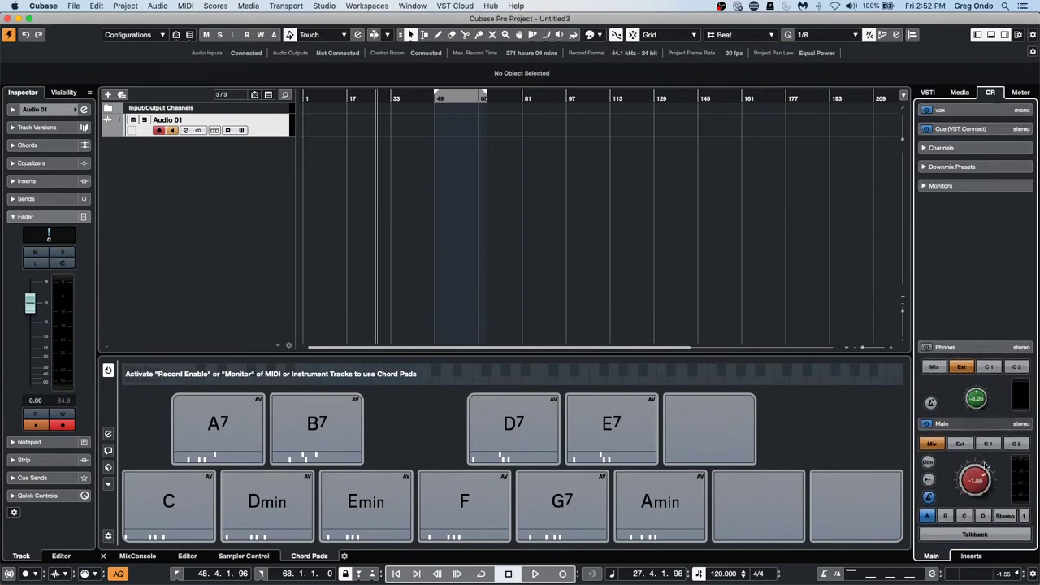
scroll(989, 426, down, 3)
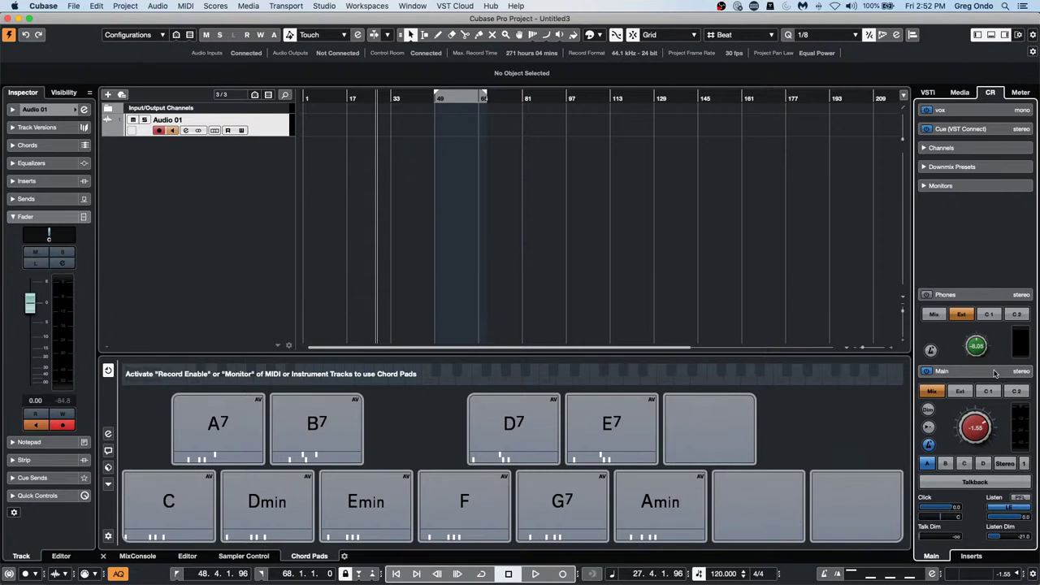
- View the Control Room in its own window beside the docked version, and close that window
click(367, 5)
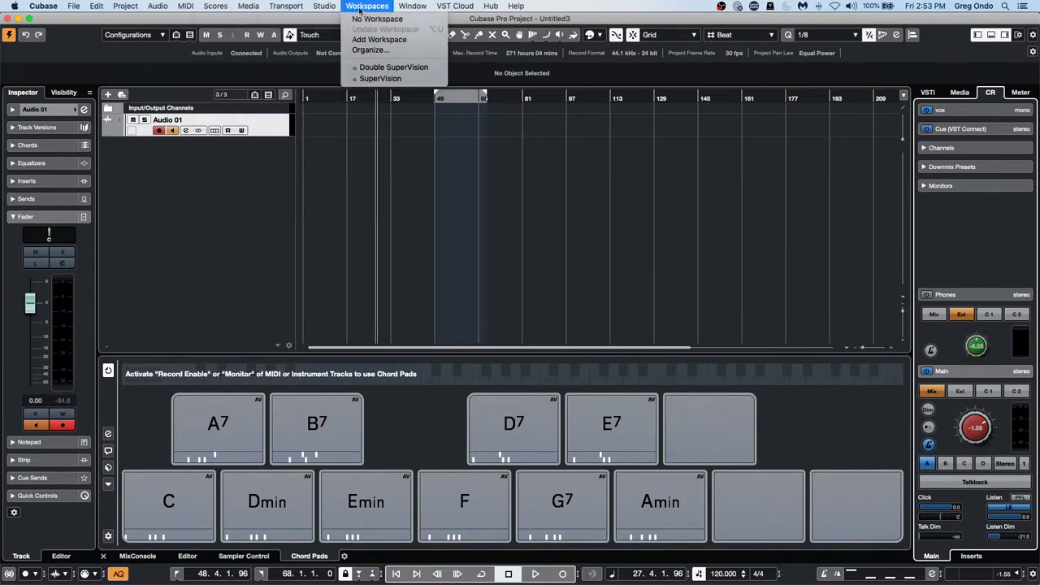
mouse_move(329, 7)
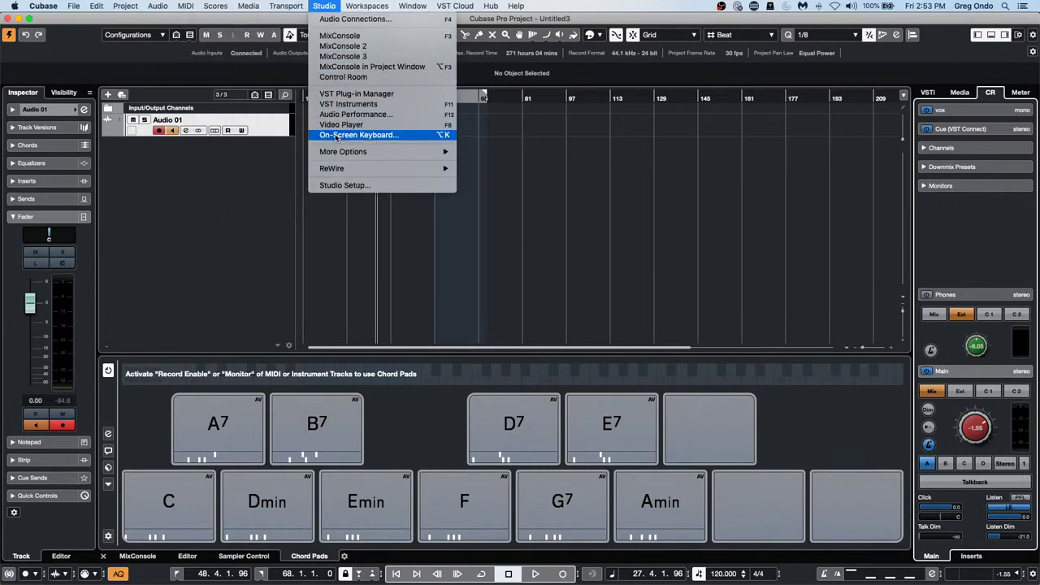
click(343, 76)
drag(826, 99, 898, 113)
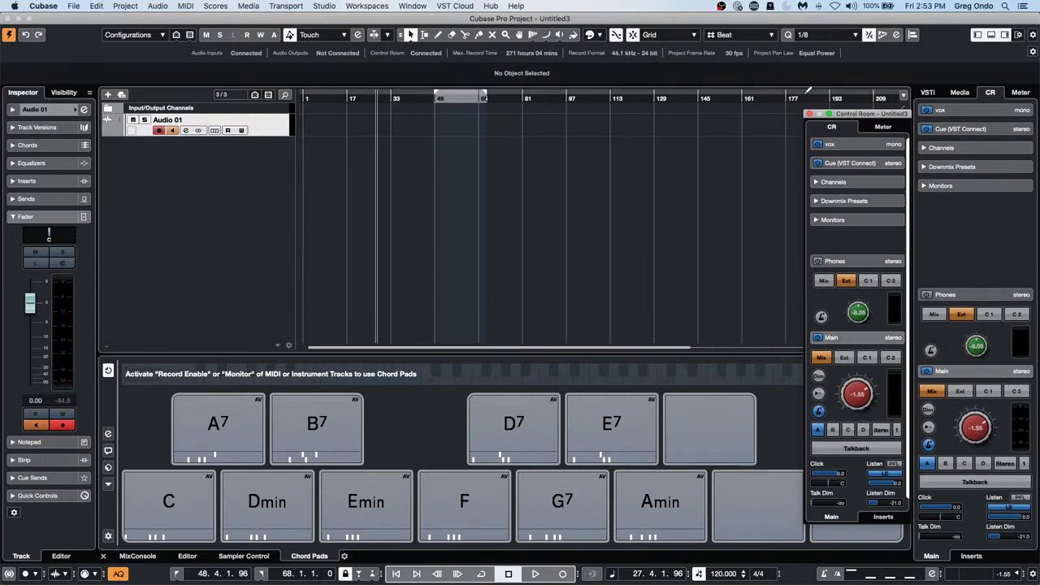
click(809, 113)
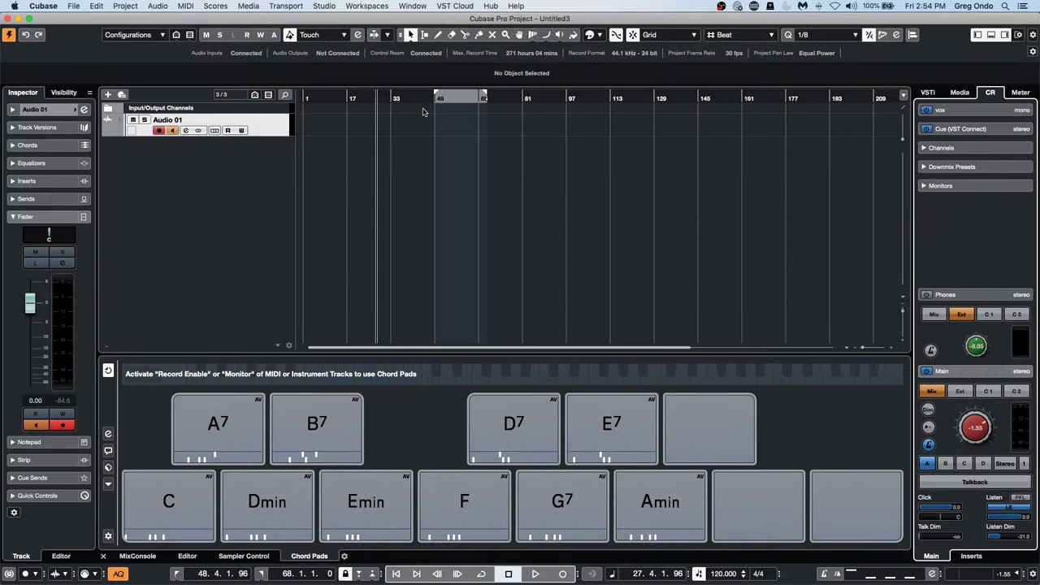
- Open the recent project "be someone.cpr" and make it the active project
click(73, 5)
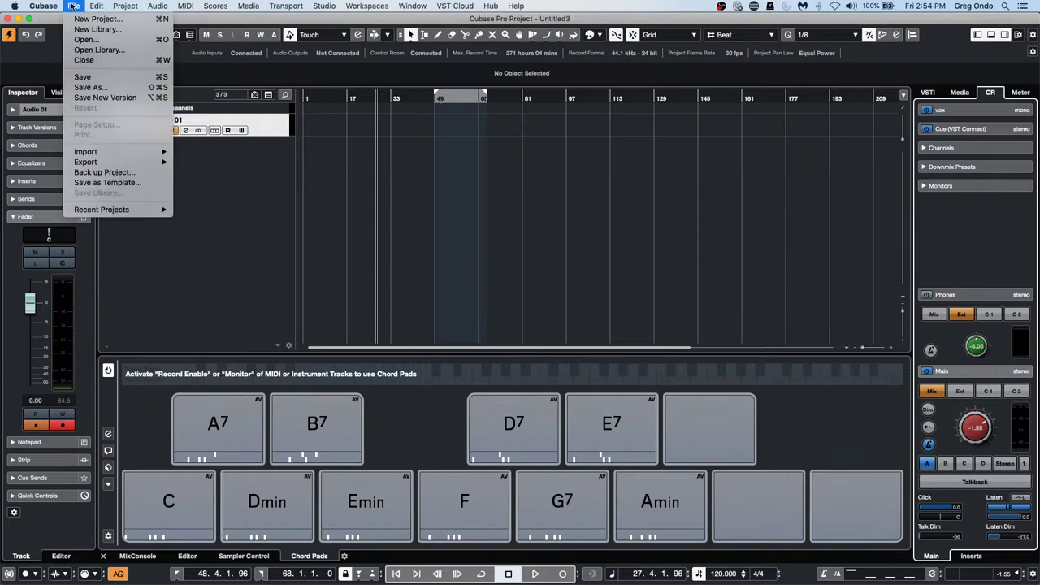
mouse_move(130, 214)
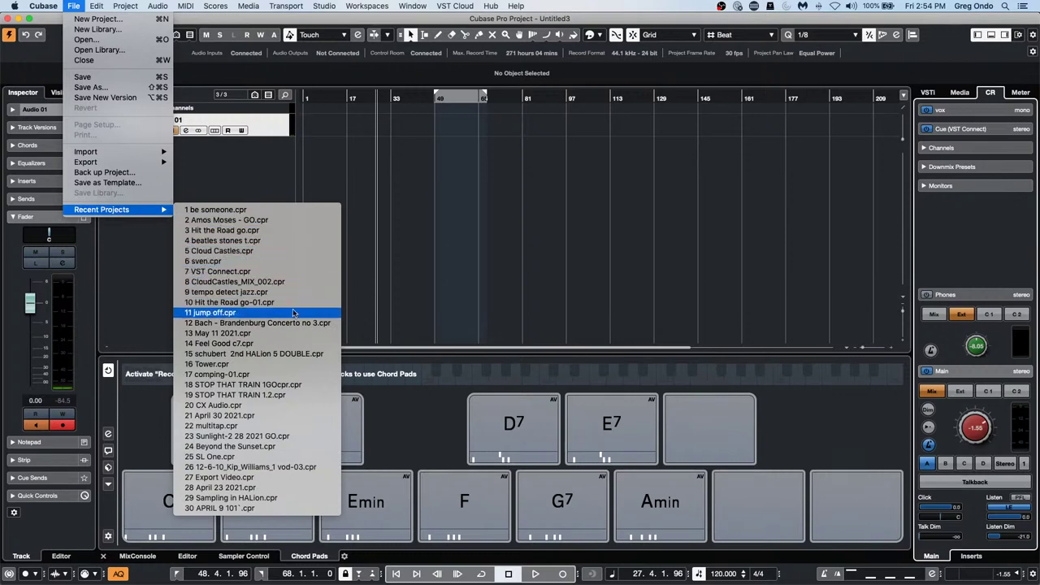
click(301, 209)
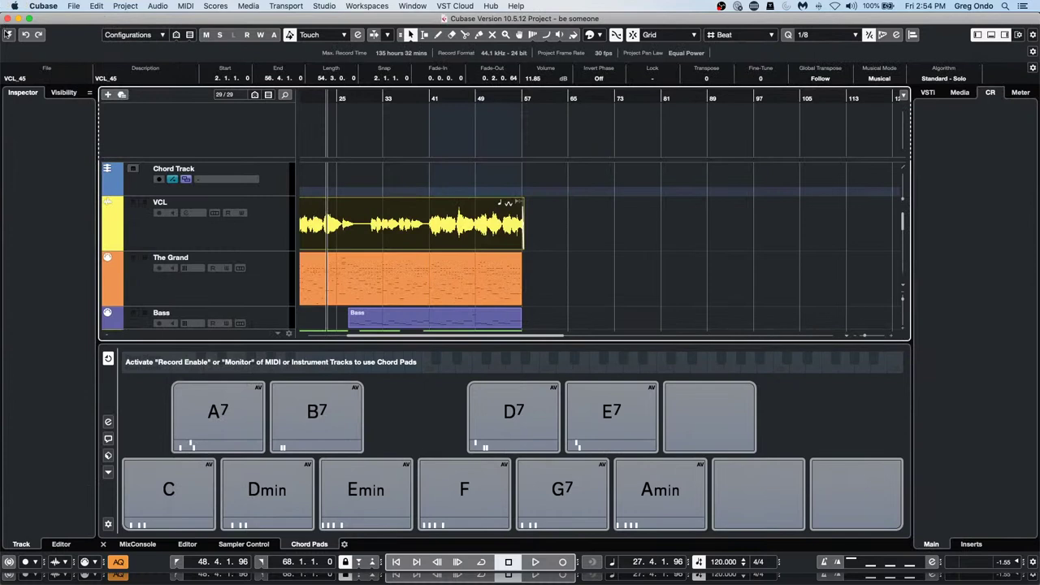
click(8, 35)
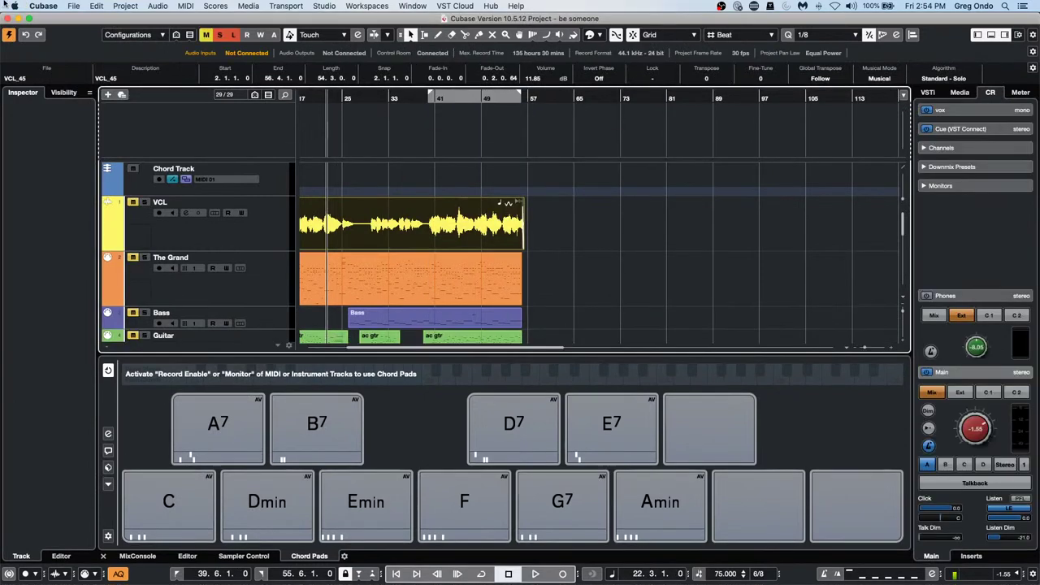
- Revert the "be someone" project to its previously saved version
click(73, 6)
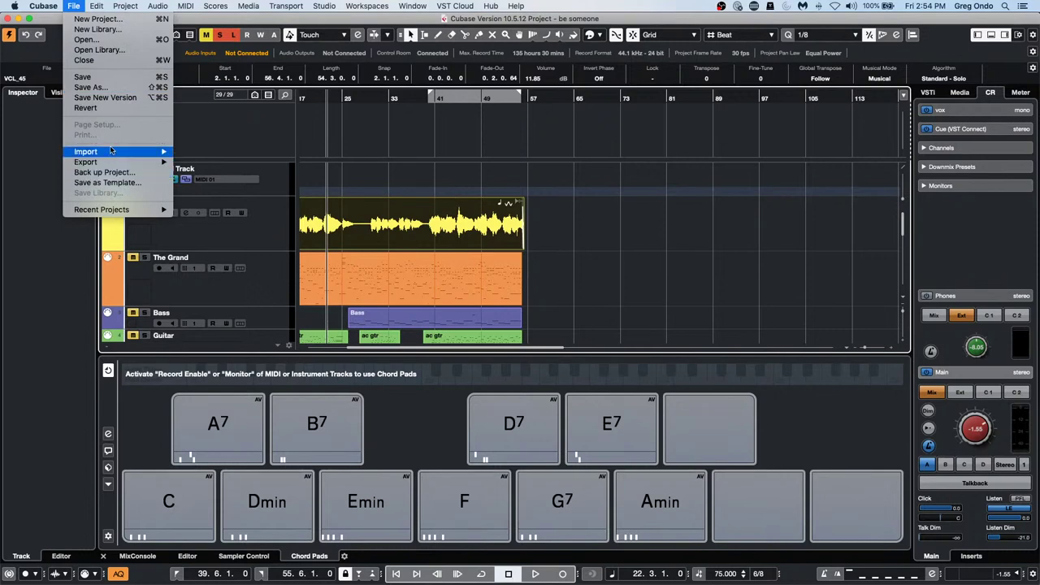
click(113, 107)
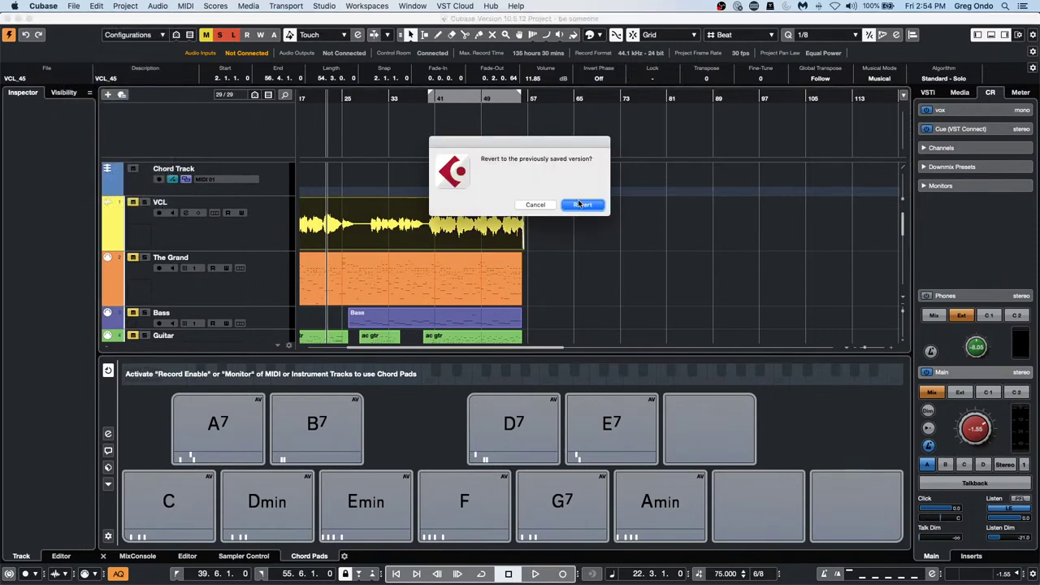
click(579, 204)
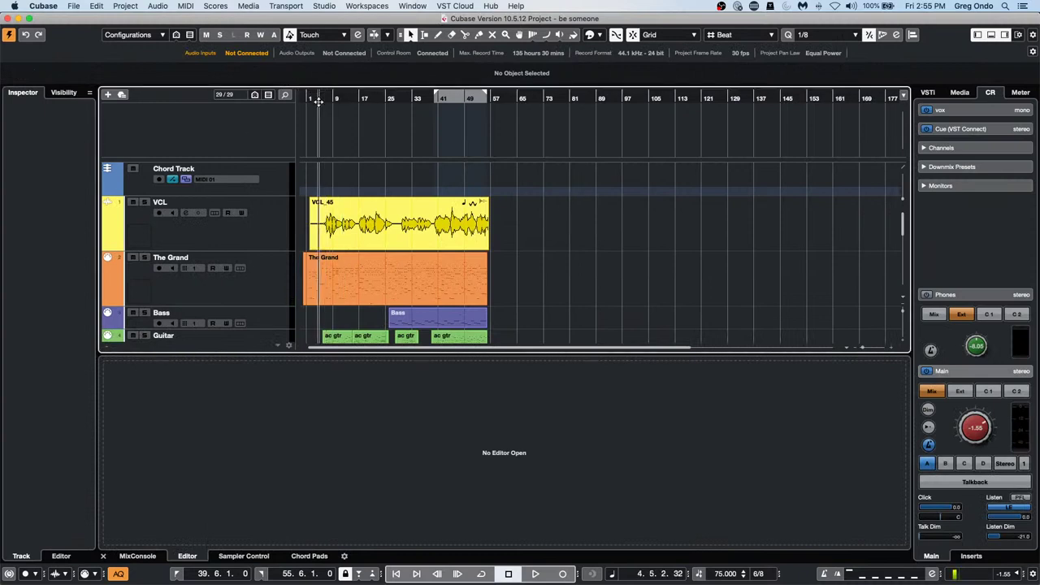
- Open The Grand's MIDI part in the Key Editor and move the editor into its own window
double_click(360, 280)
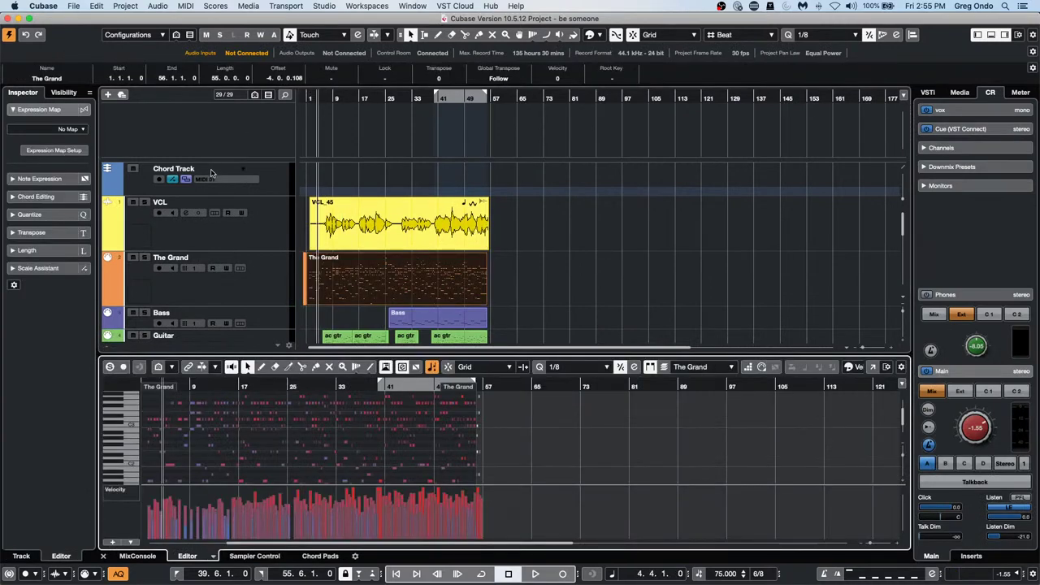
click(875, 367)
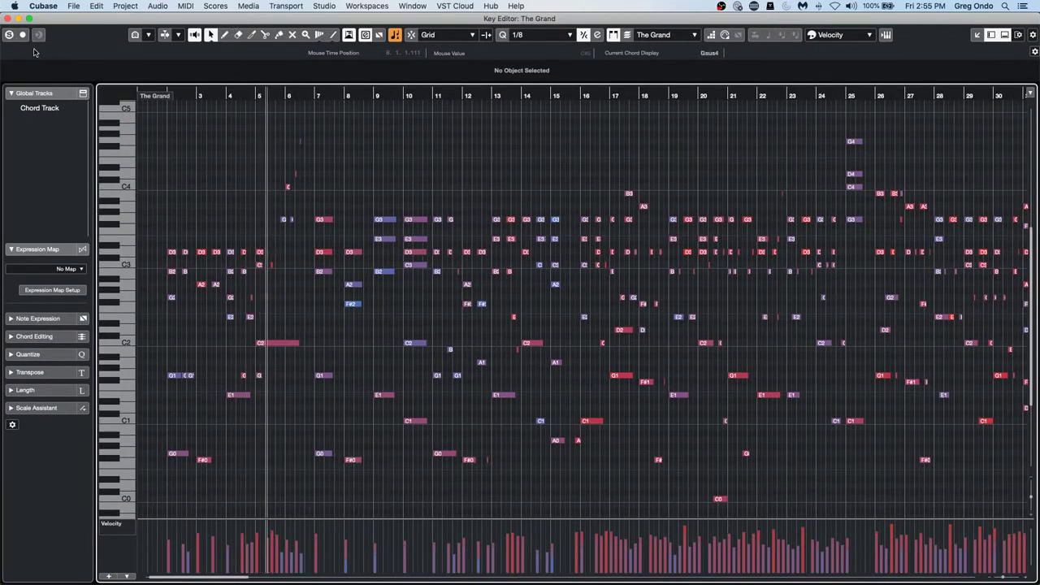
- Select the upper notes in bars 7 to 9, then those in bars 9 to 15, and lower their velocities
drag(325, 196, 396, 315)
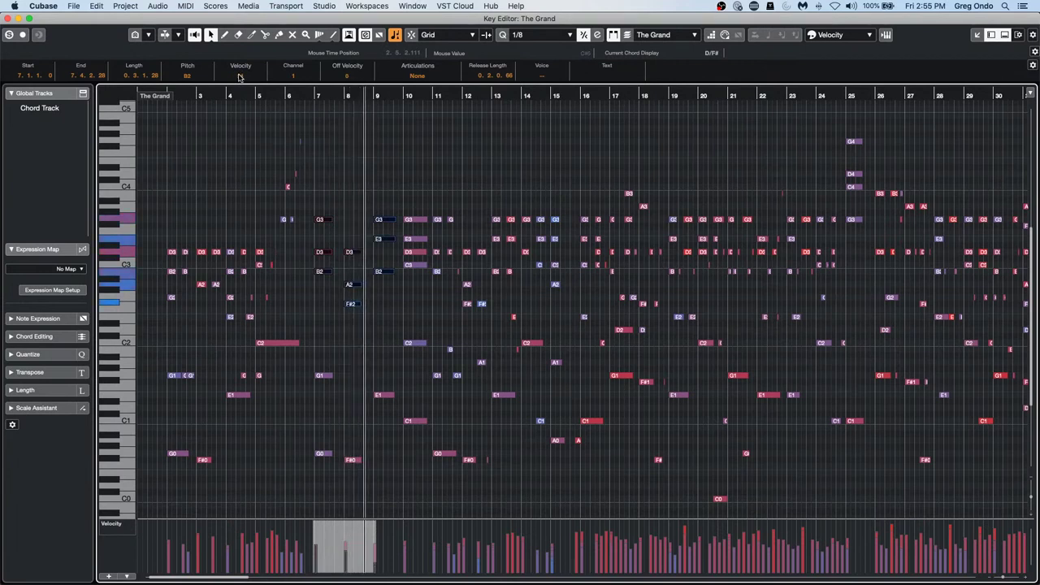
drag(357, 194, 587, 345)
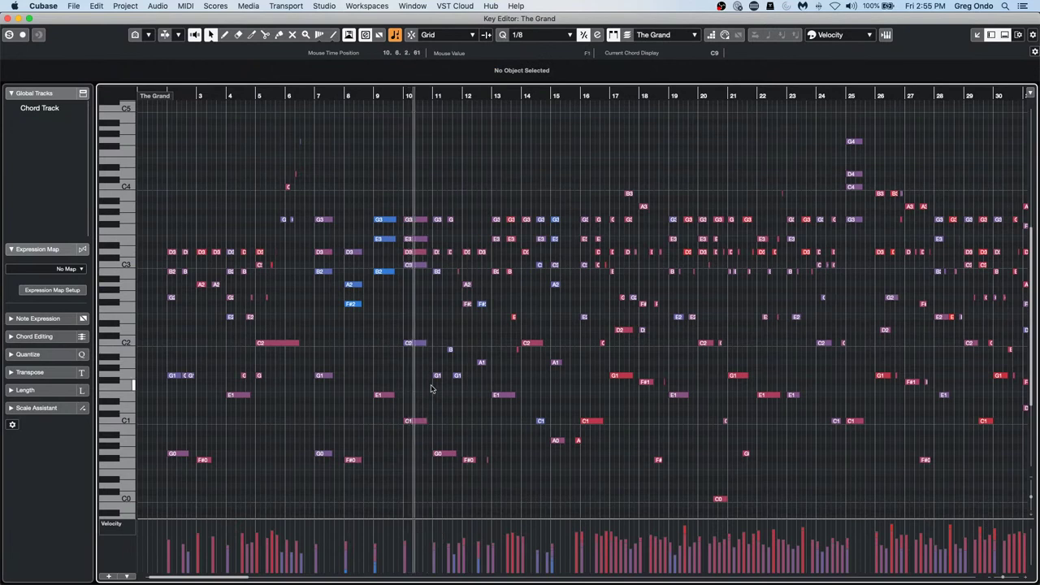
drag(394, 378, 564, 176)
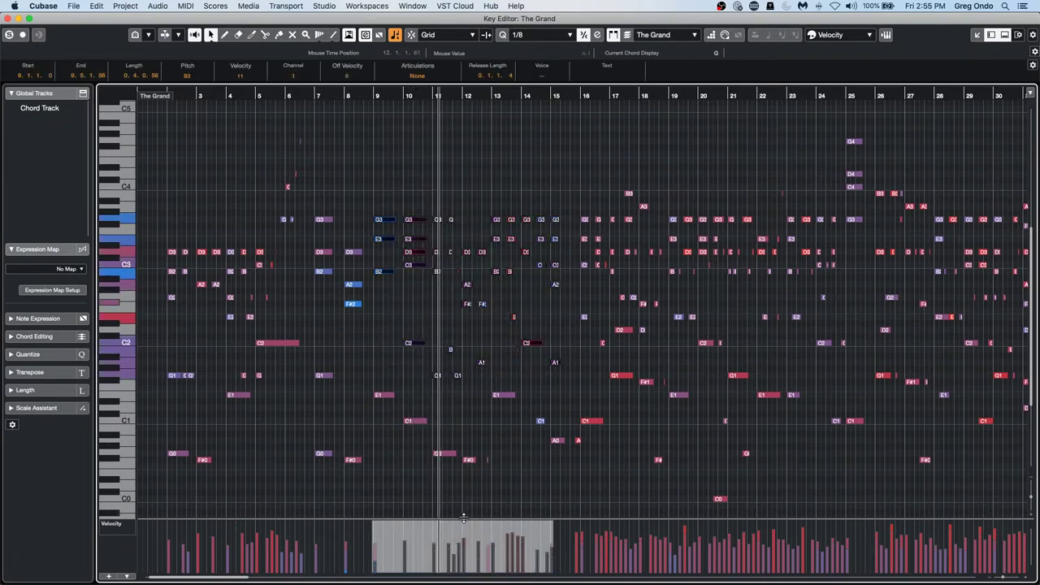
drag(463, 517, 465, 546)
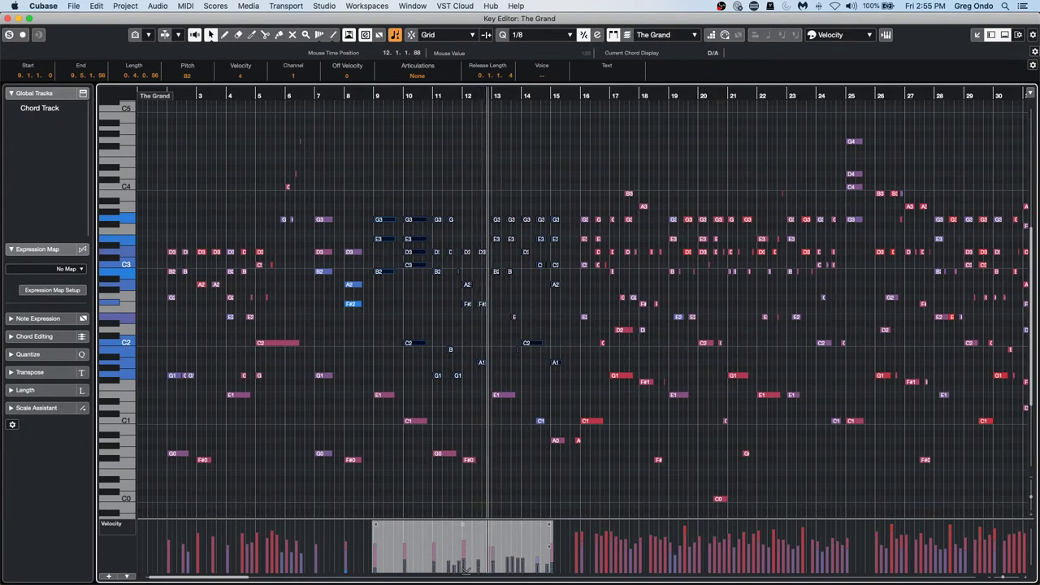
- Solo the editor and tilt the velocities of the notes in bars 16 to 22 into a rising ramp
click(8, 34)
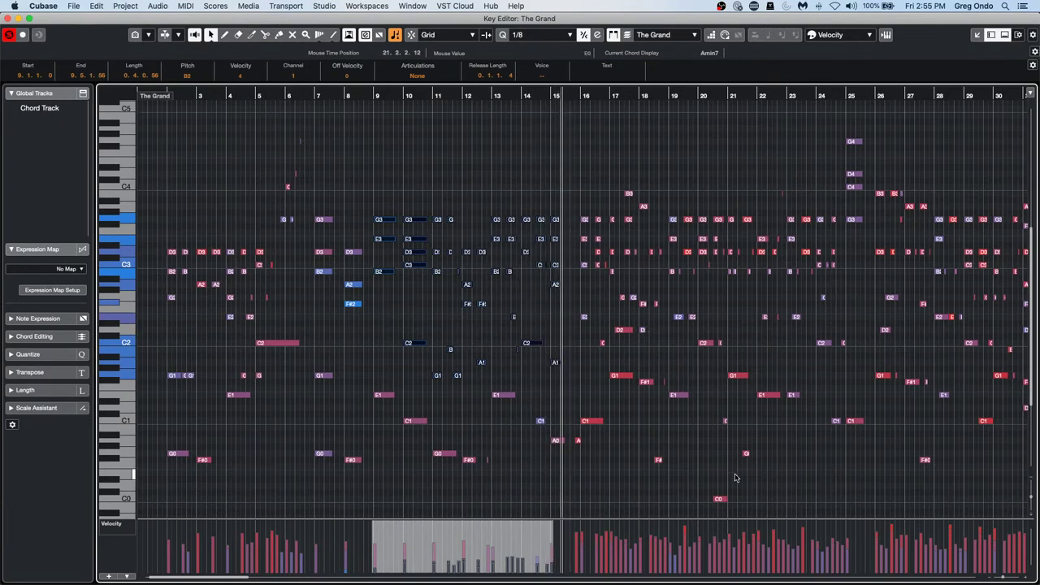
drag(599, 456, 774, 152)
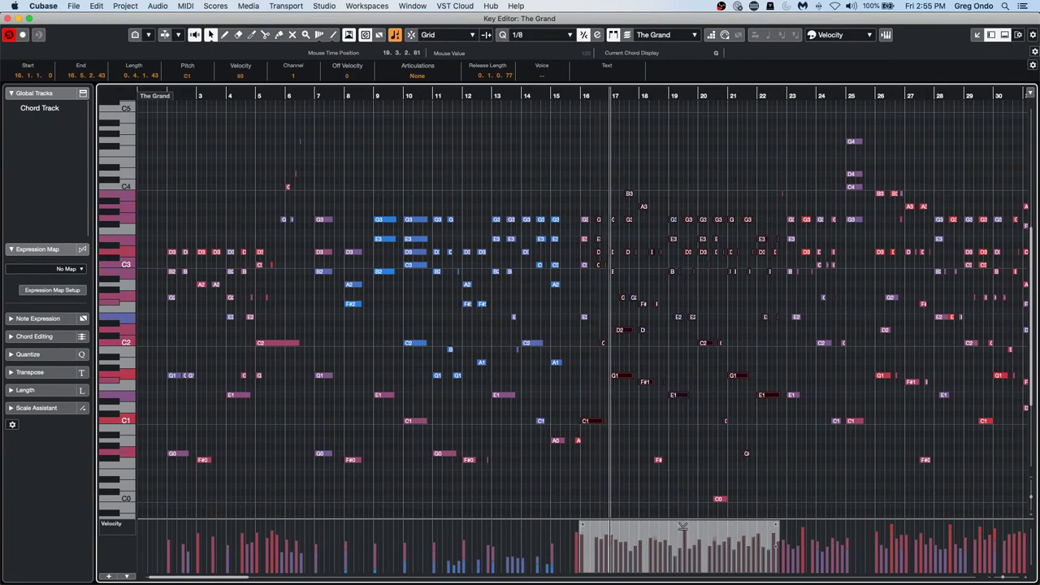
mouse_move(682, 526)
mouse_down()
mouse_move(685, 561)
mouse_move(680, 513)
mouse_up()
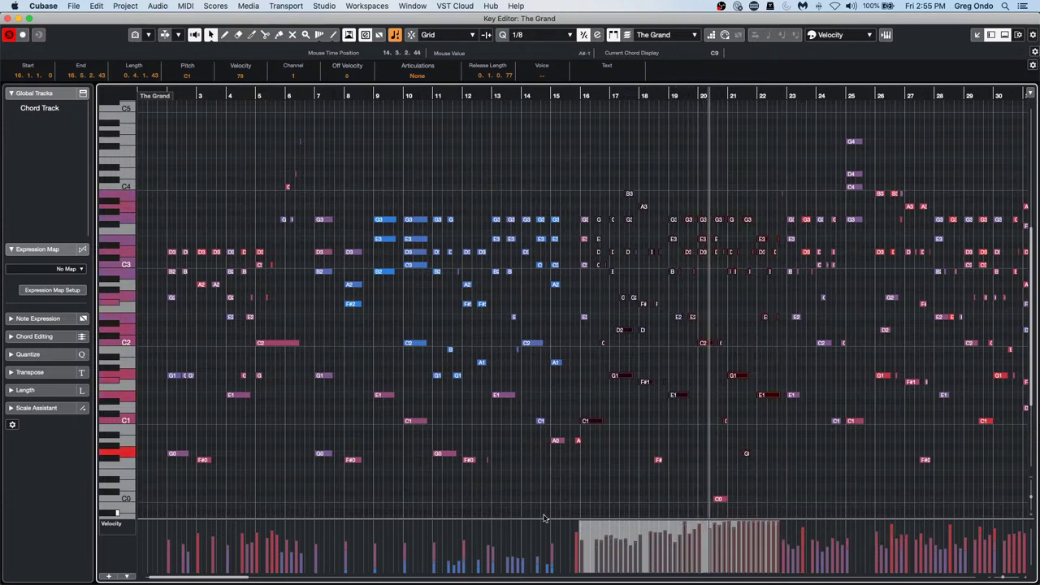
drag(578, 528, 579, 566)
click(587, 95)
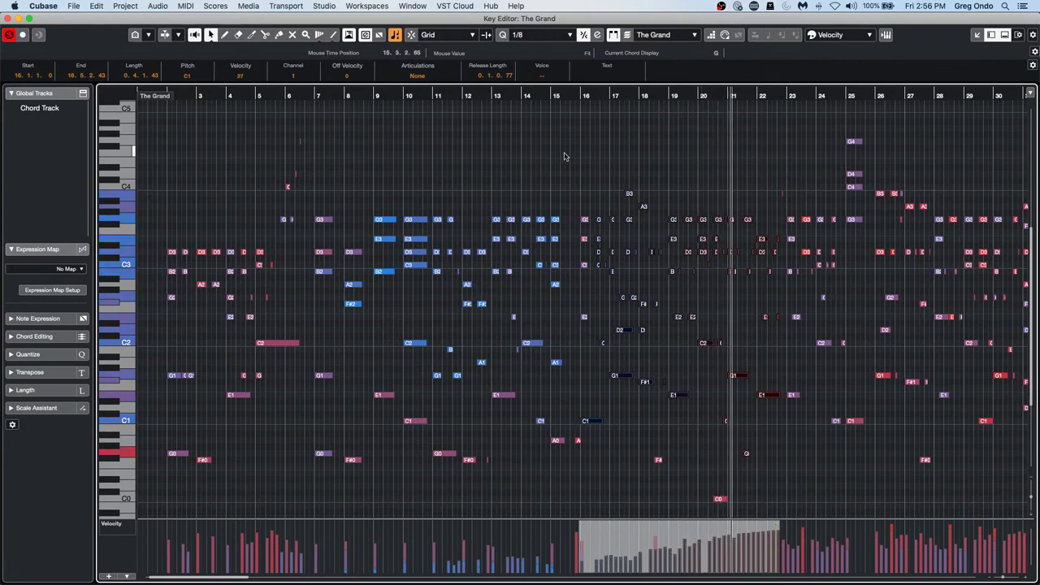
- Select the notes in bars 20 to 26, set the quantize preset to 1/2, and close the Key Editor window
click(718, 179)
drag(718, 179, 898, 382)
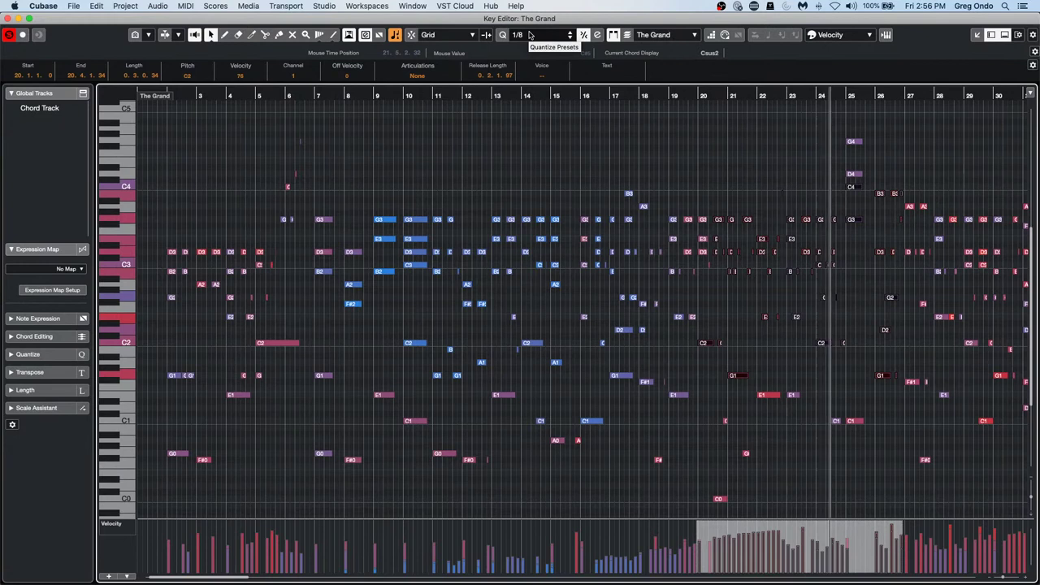
click(536, 37)
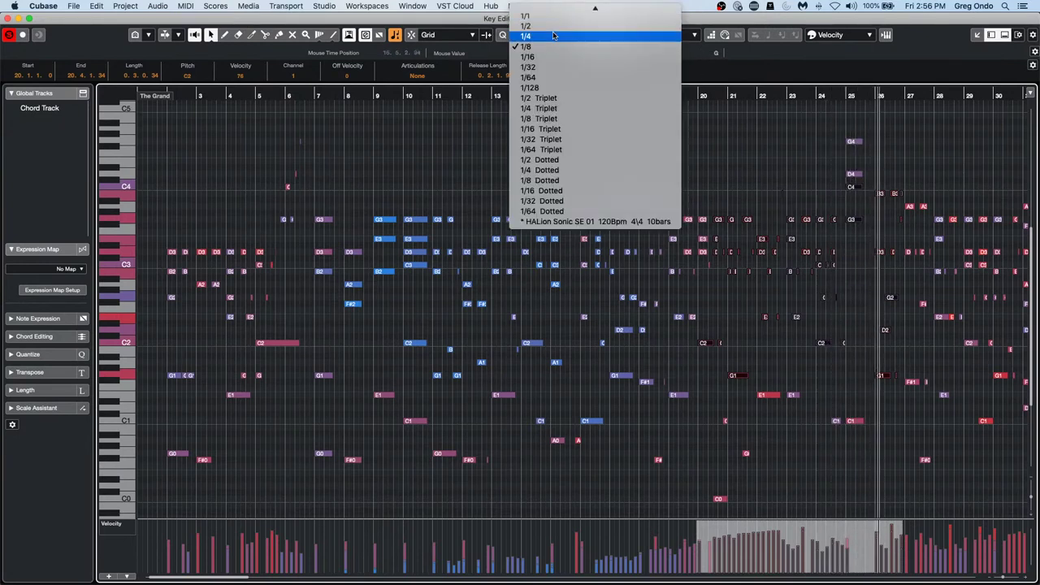
click(548, 26)
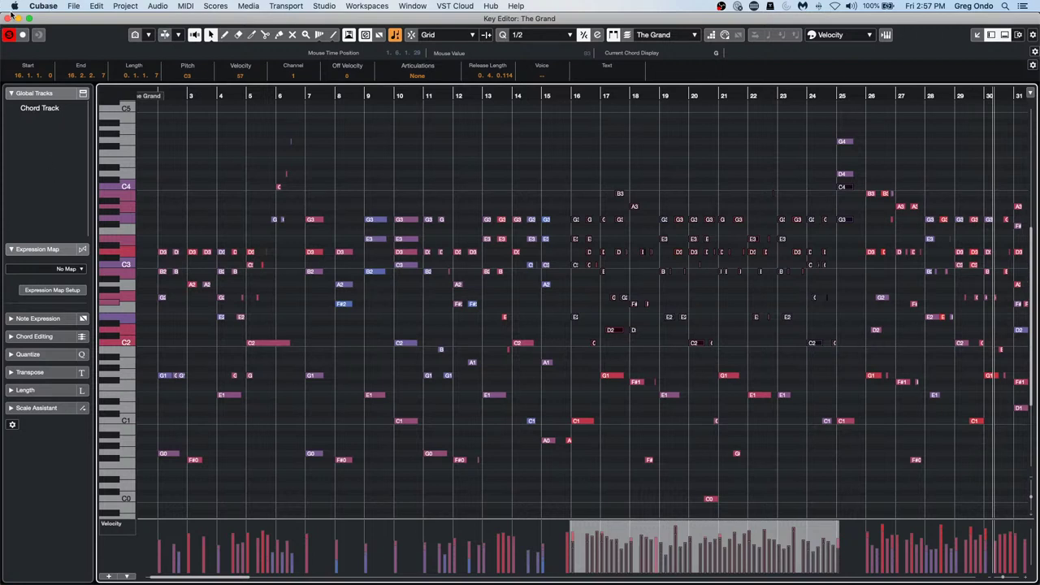
click(8, 18)
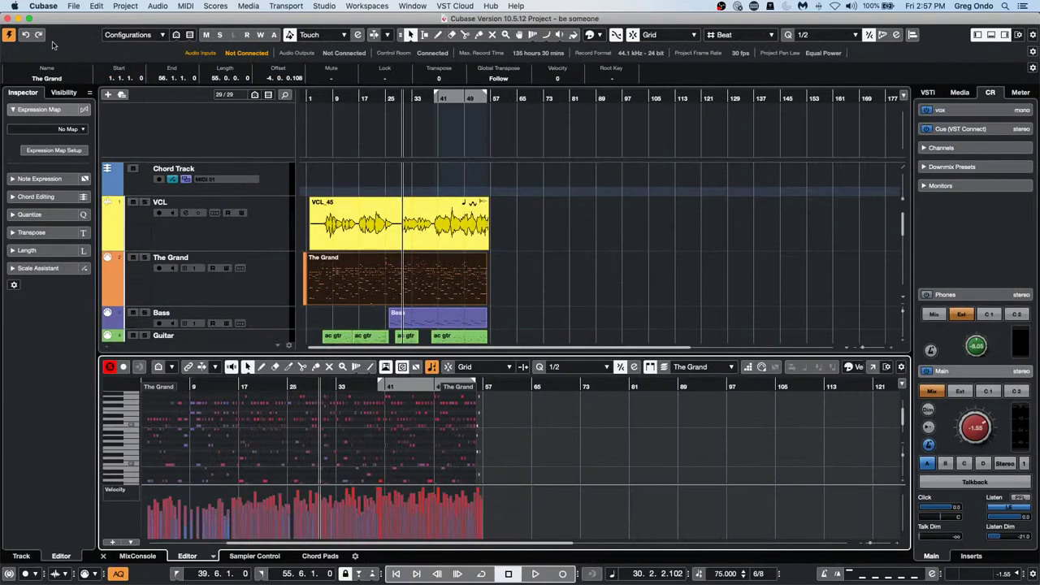
- Turn off "Mute Pre-Send when Mute" in the VST preferences, view the VST Plug-ins preferences, and accept the changes
click(73, 6)
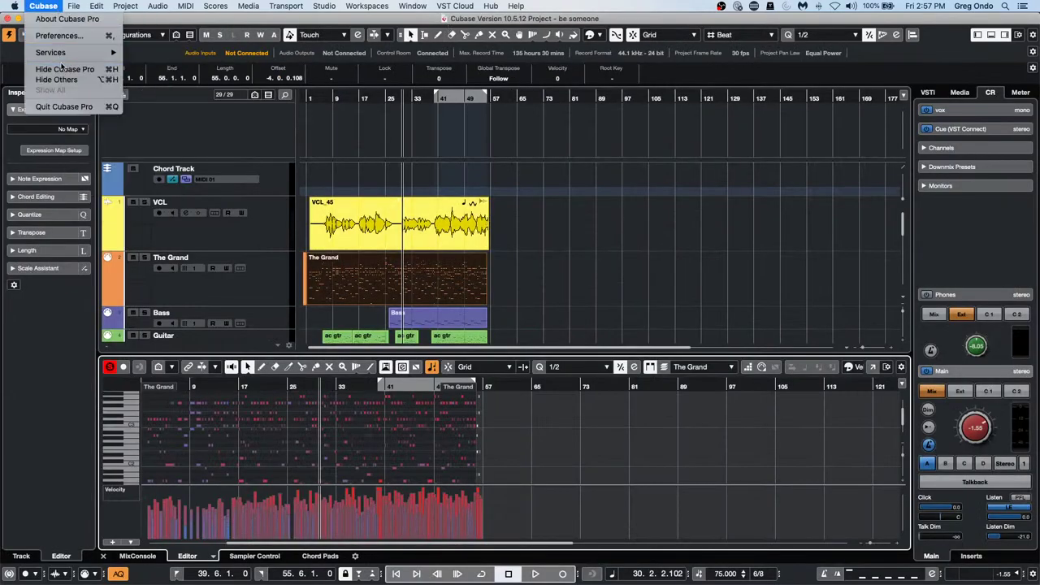
mouse_move(55, 6)
click(57, 34)
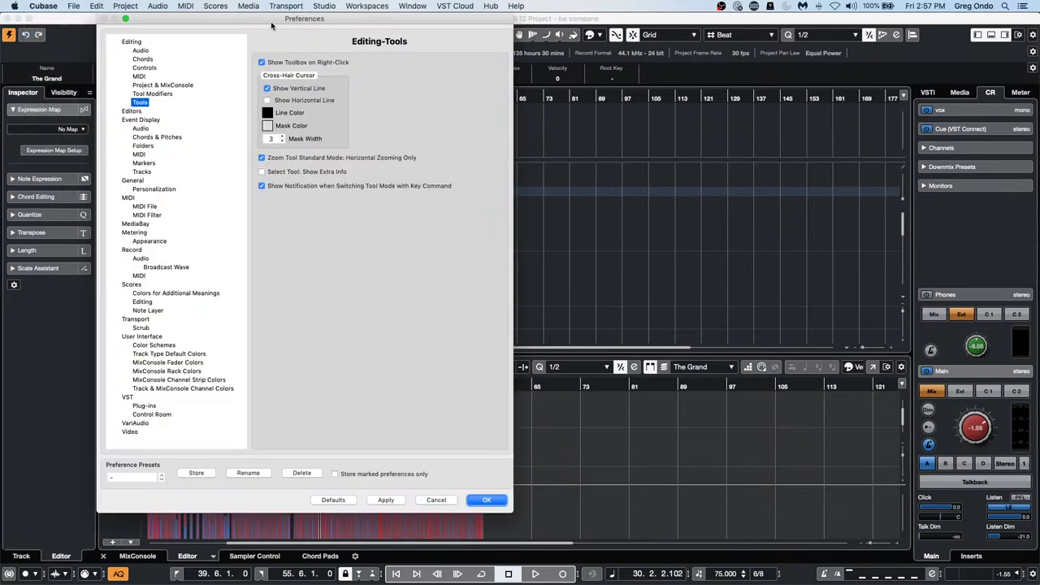
drag(281, 18, 680, 84)
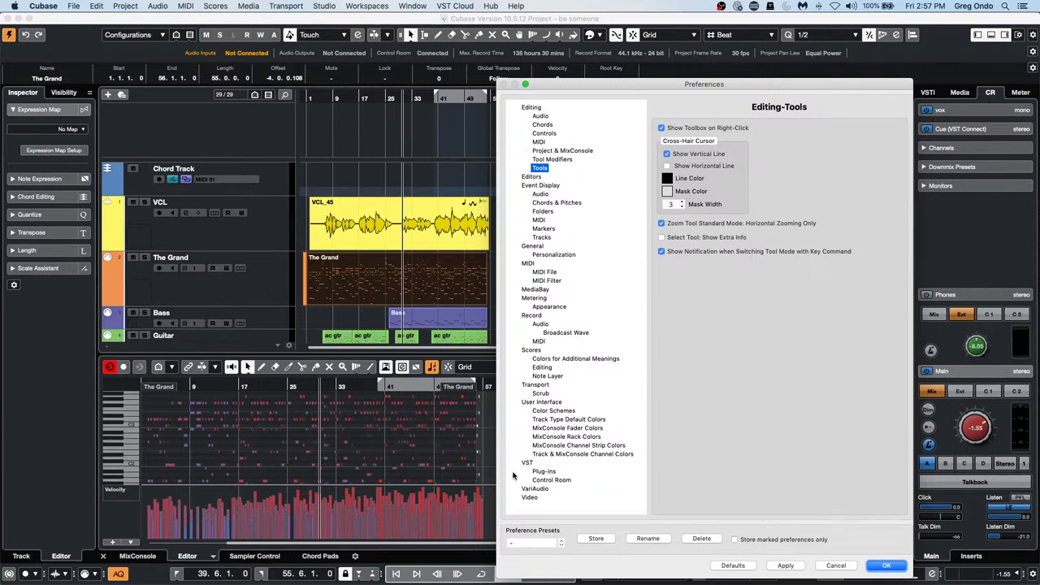
click(527, 462)
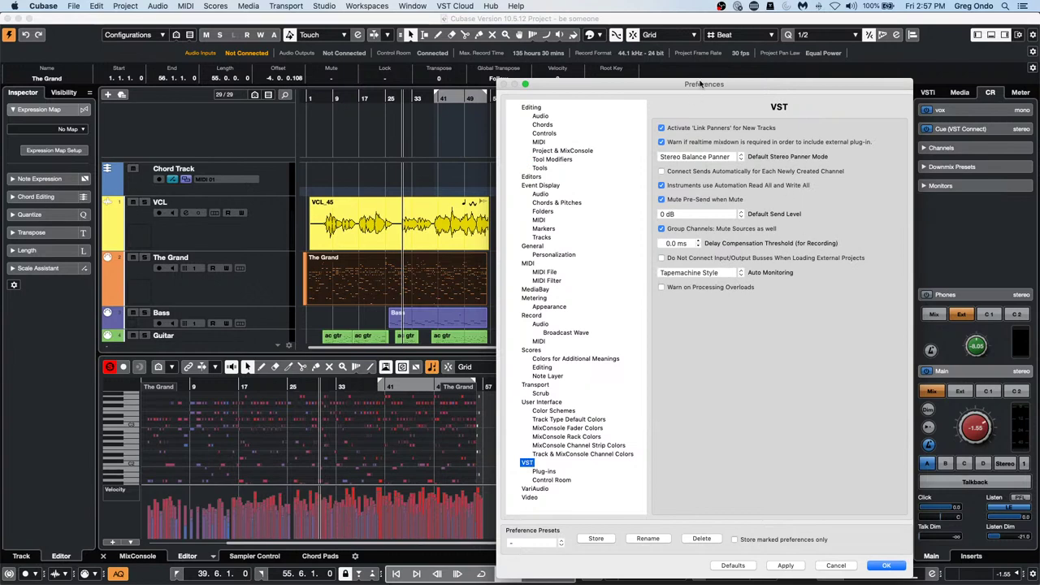
drag(700, 83, 532, 28)
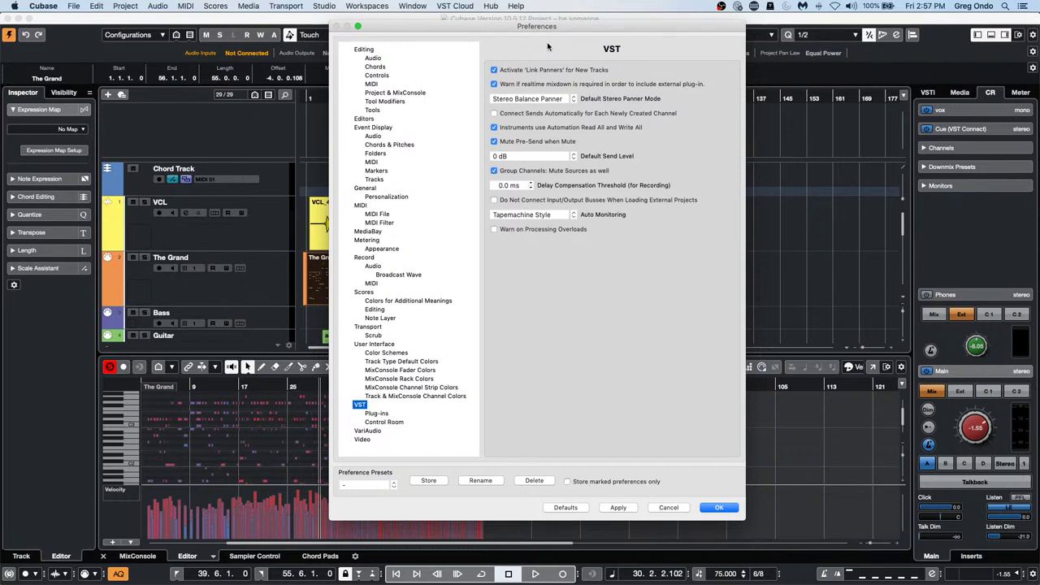
click(494, 141)
click(384, 413)
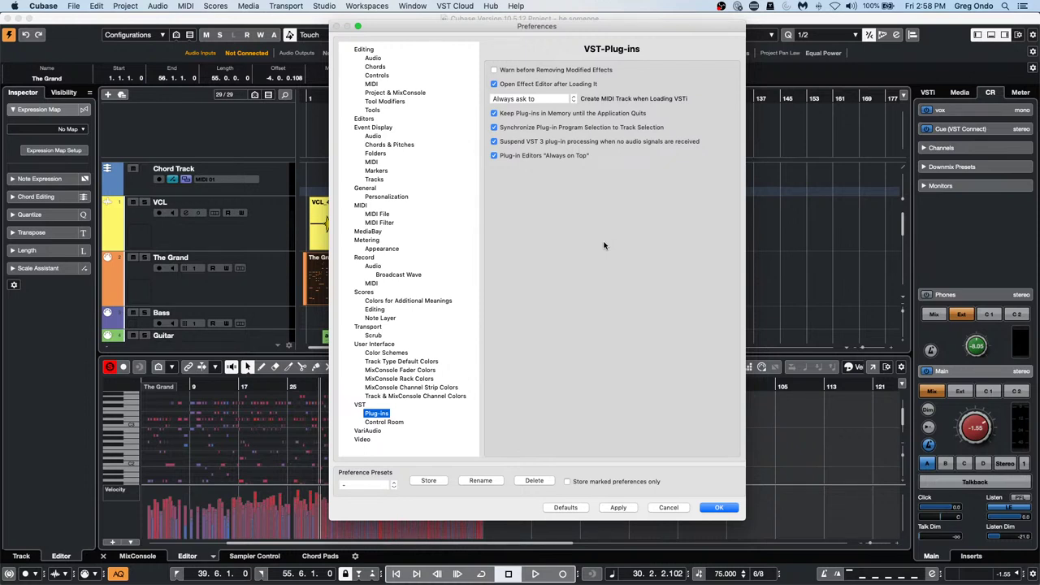
click(721, 507)
- Select the VCL track, start playback, and solo the track
click(272, 227)
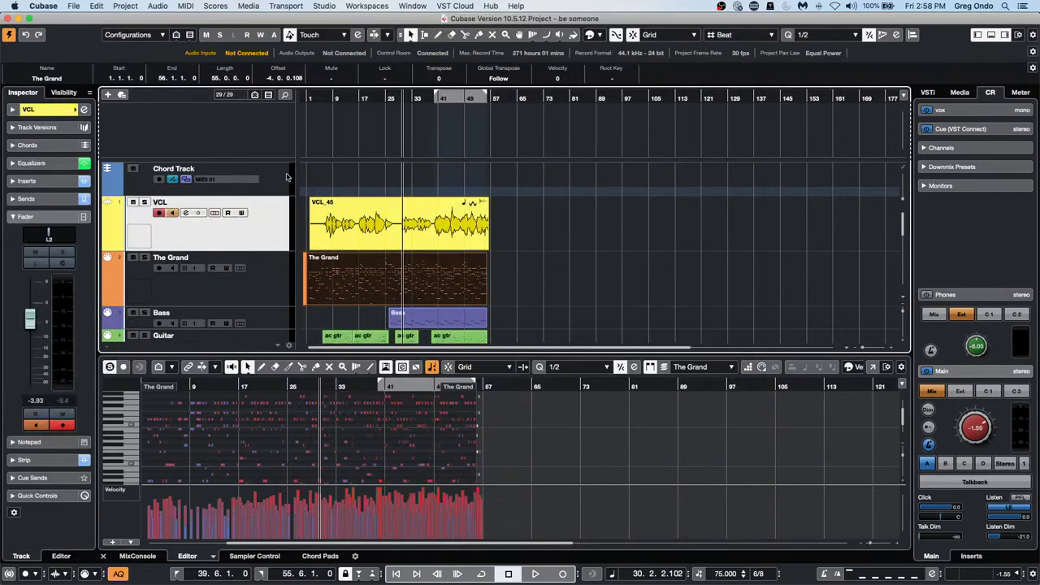
key(space)
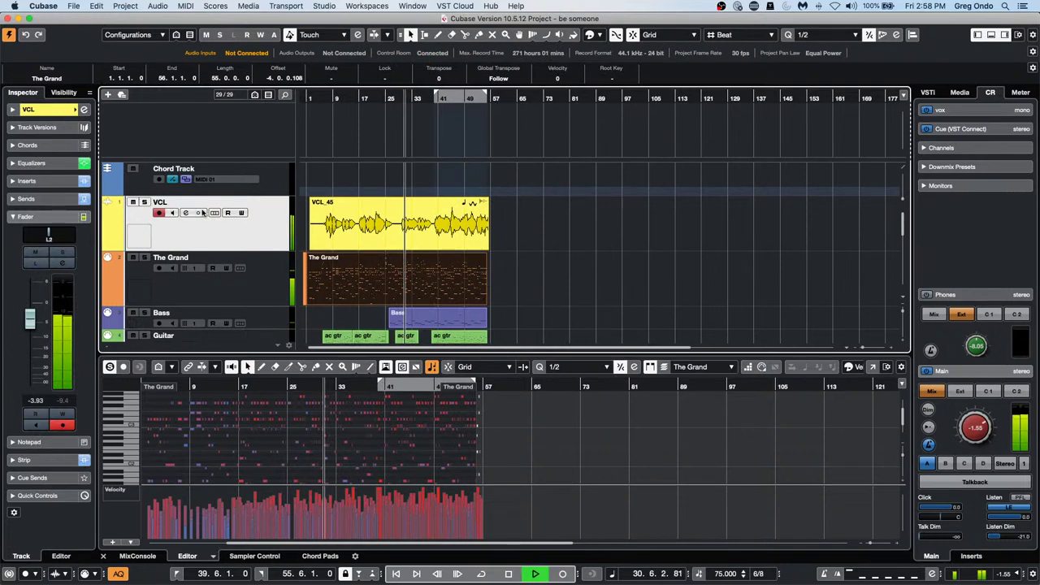
key(s)
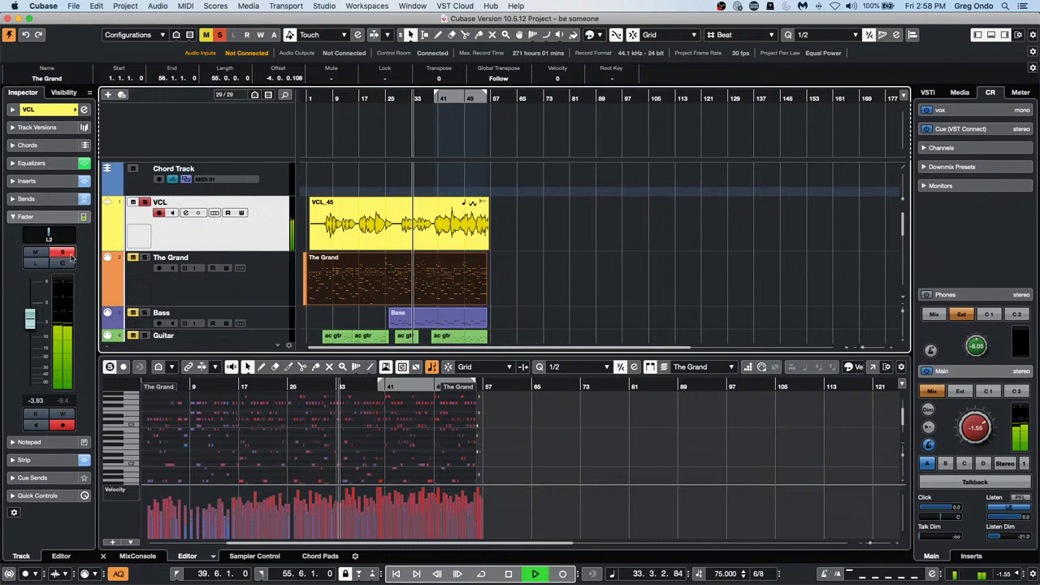
- Open the VCL track's channel settings and move its FX 2-REVerence send to pre-fader
click(84, 110)
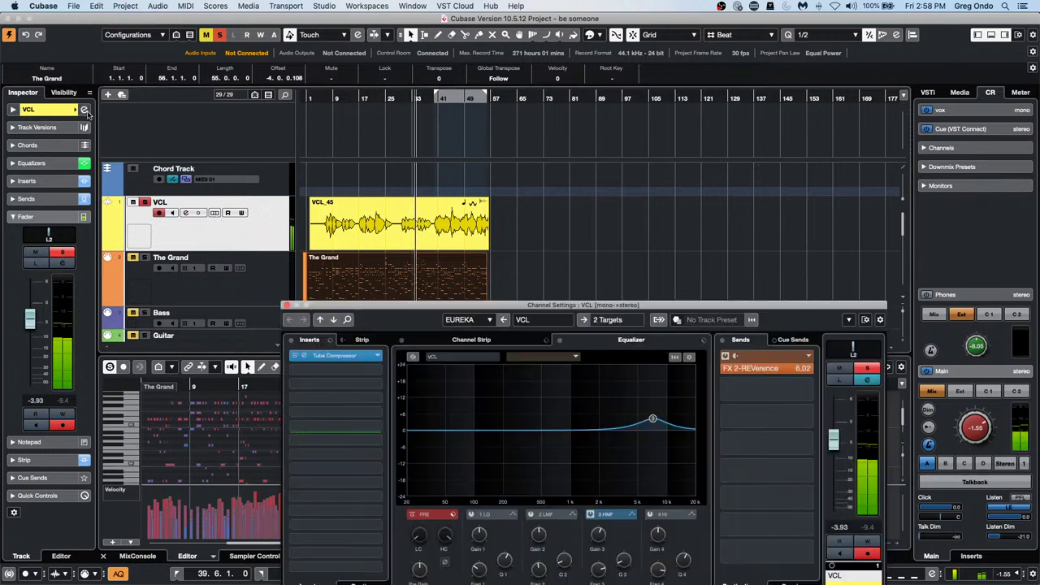
right_click(787, 372)
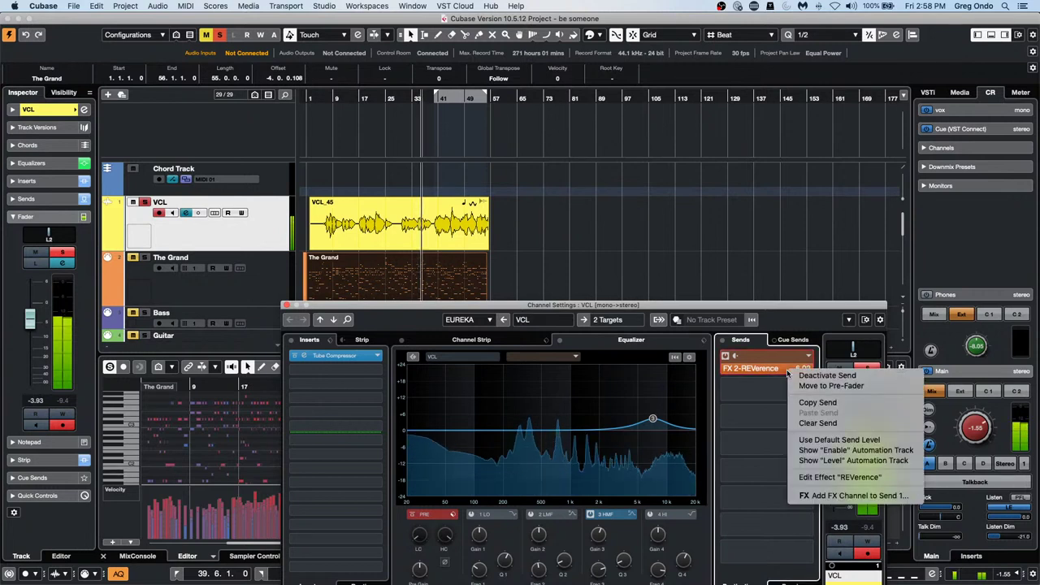
click(829, 385)
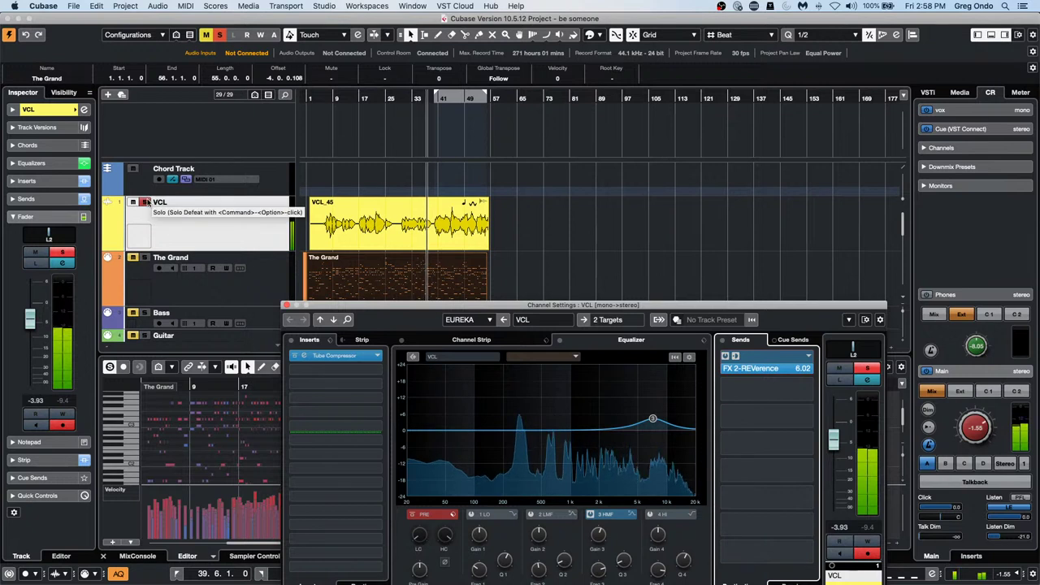
- Switch the solo from the VCL track to The Grand during playback
click(146, 202)
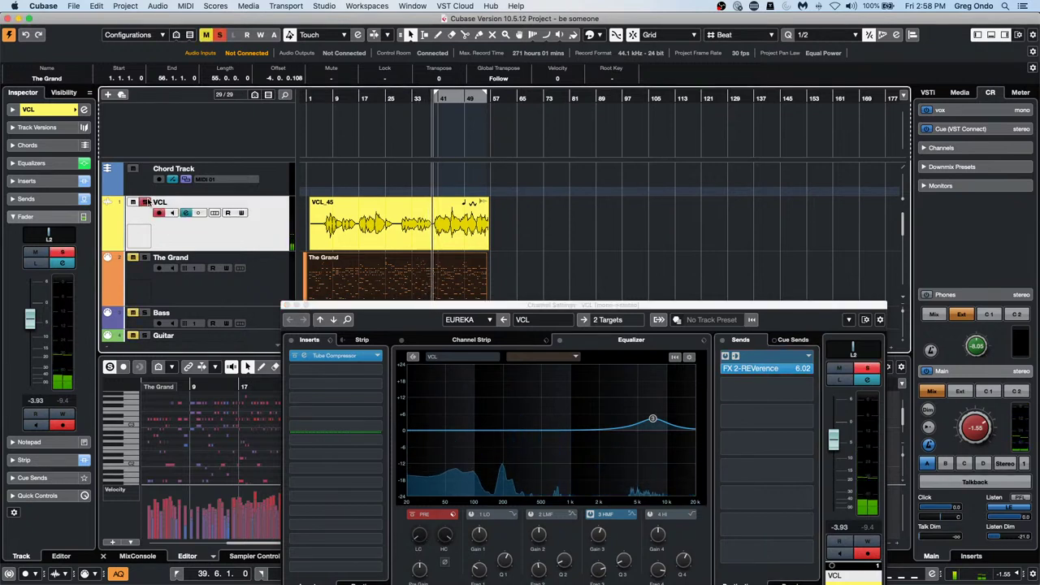
click(146, 202)
click(145, 258)
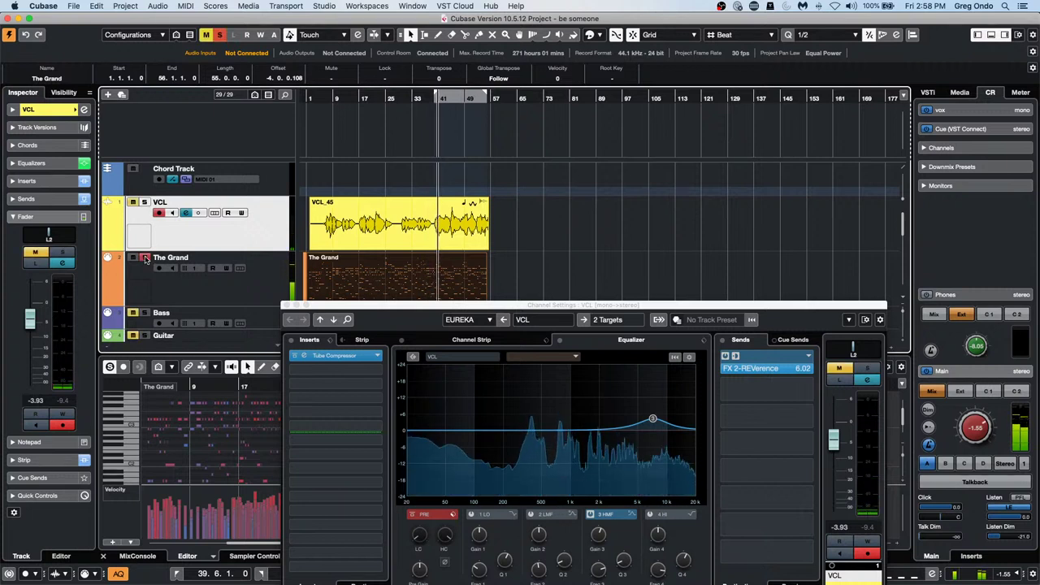
- Open the TG3 Front channel settings for The Grand and route its first send to FX 2-REVerence
click(174, 280)
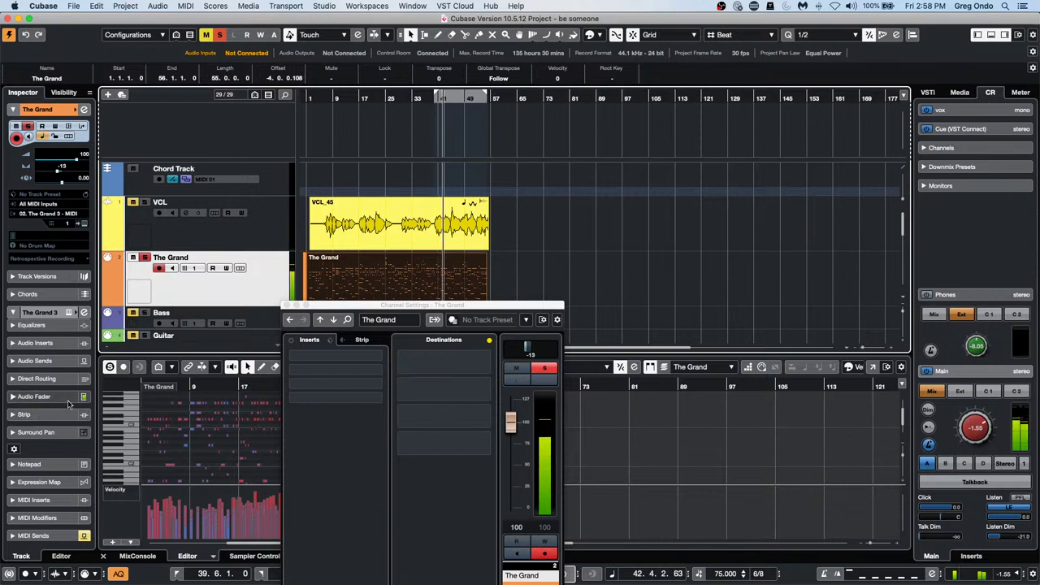
click(83, 312)
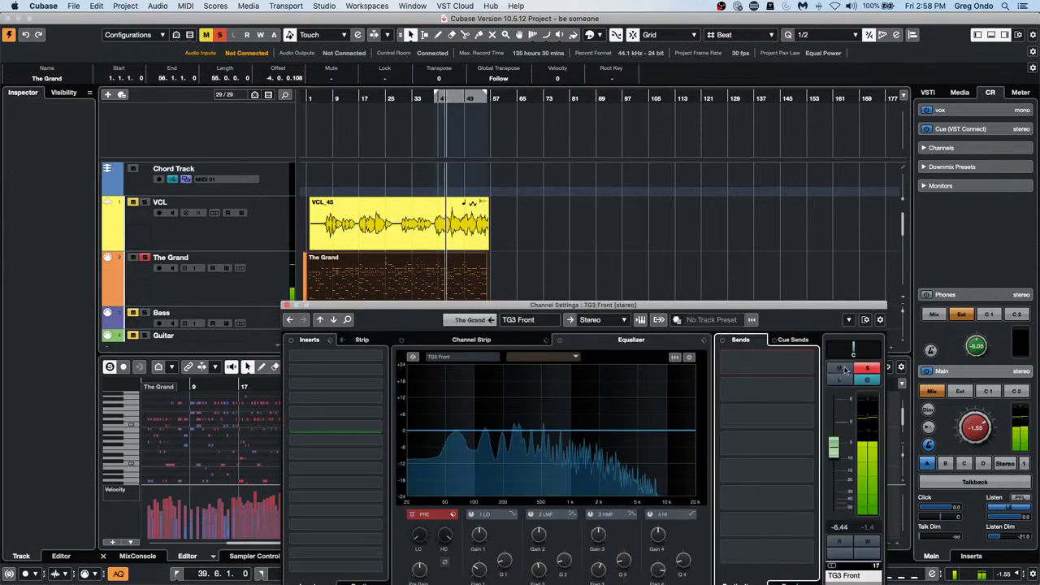
click(801, 362)
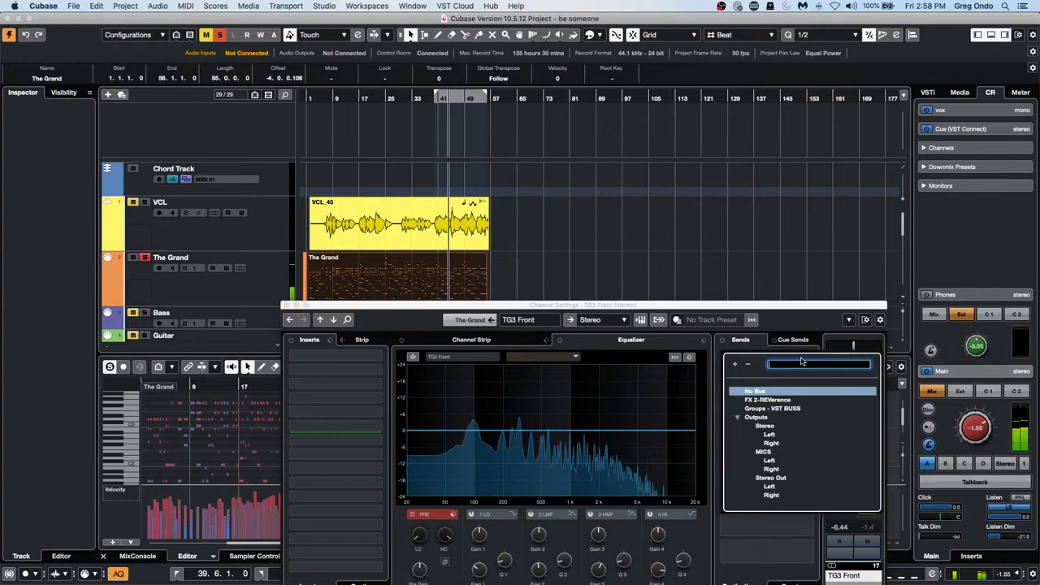
click(772, 401)
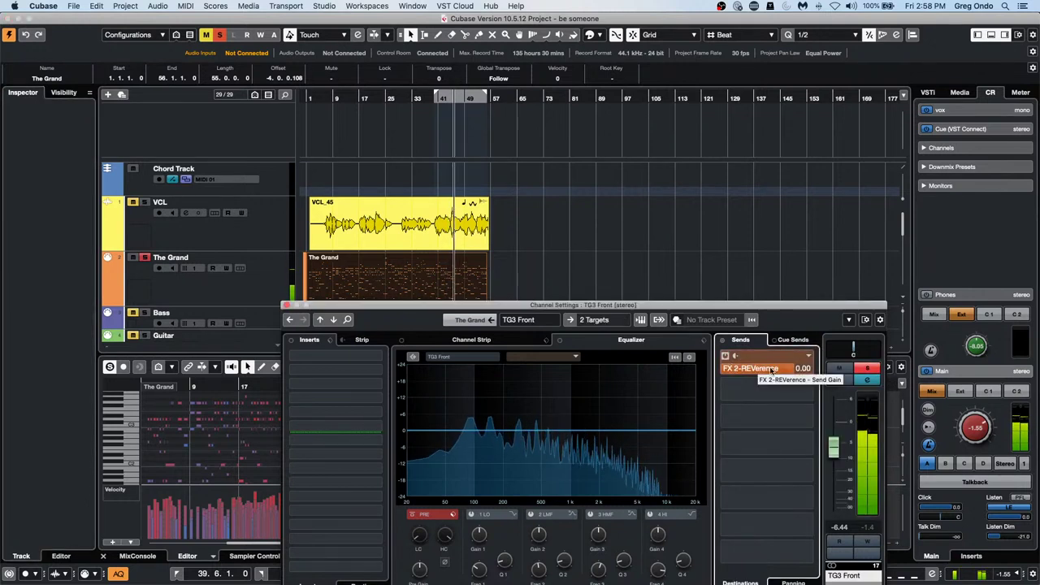
- Unsolo The Grand and solo it again to compare the playback with and without the other tracks
click(145, 258)
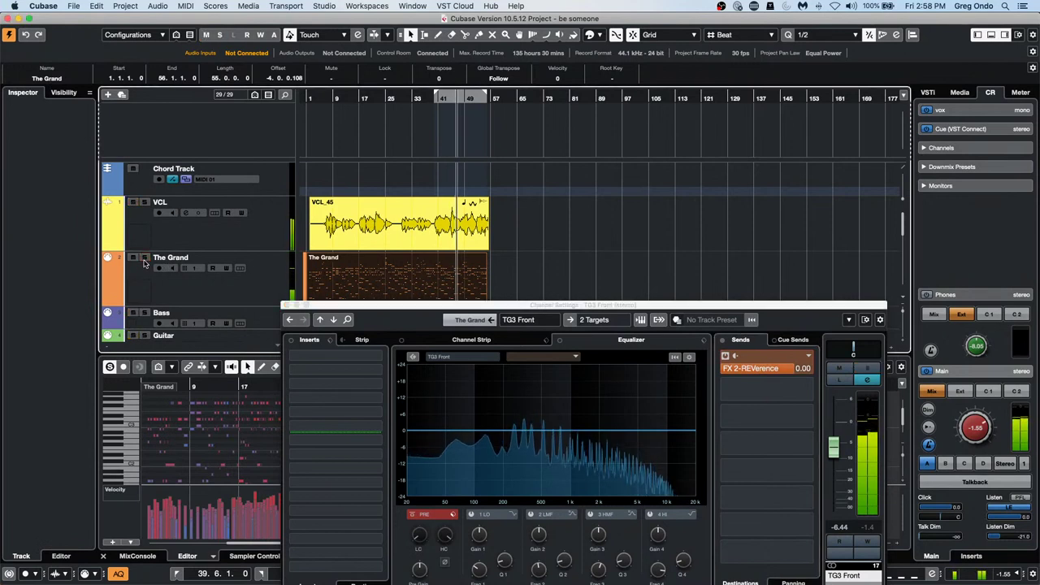
click(145, 259)
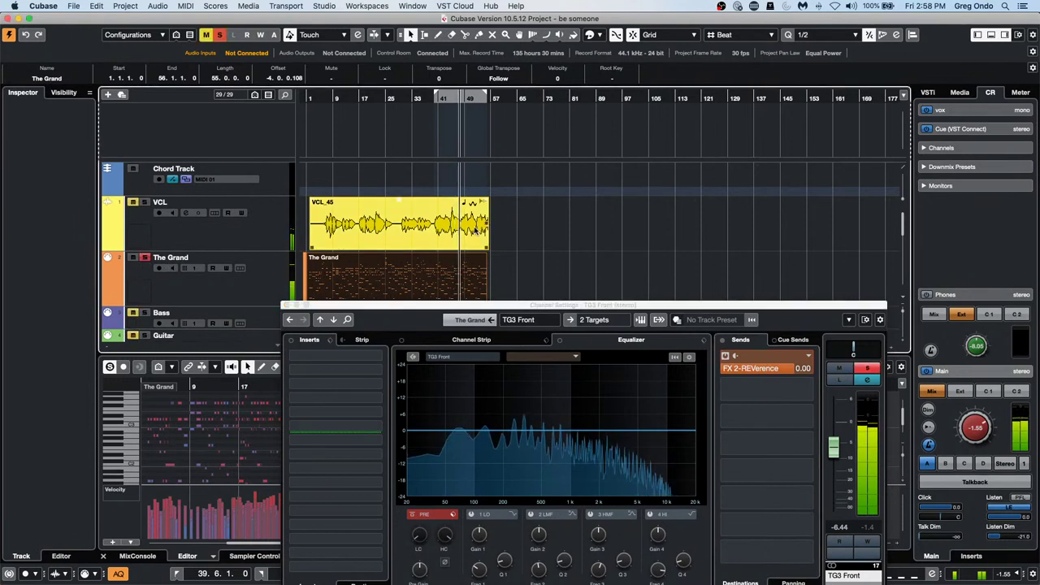
click(522, 225)
click(390, 228)
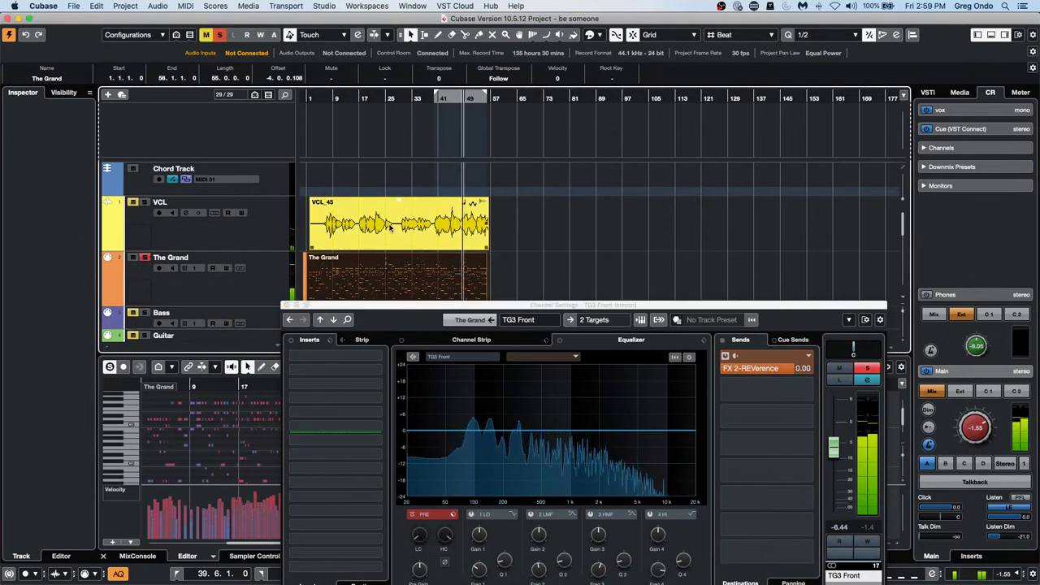
- Select the VCL track and move its FX 2-REVerence send to post-fader
click(231, 239)
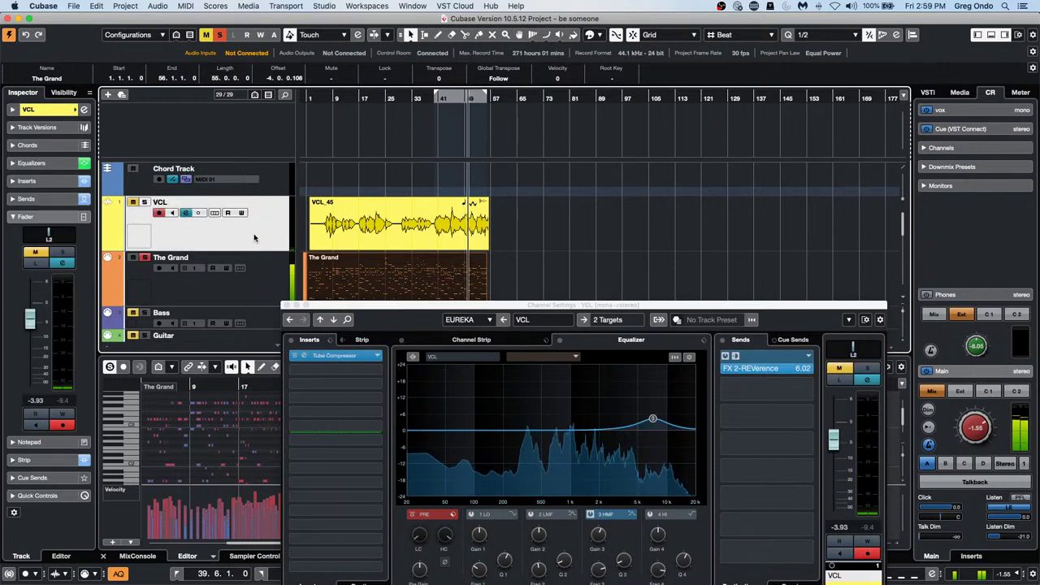
click(283, 266)
key(Up)
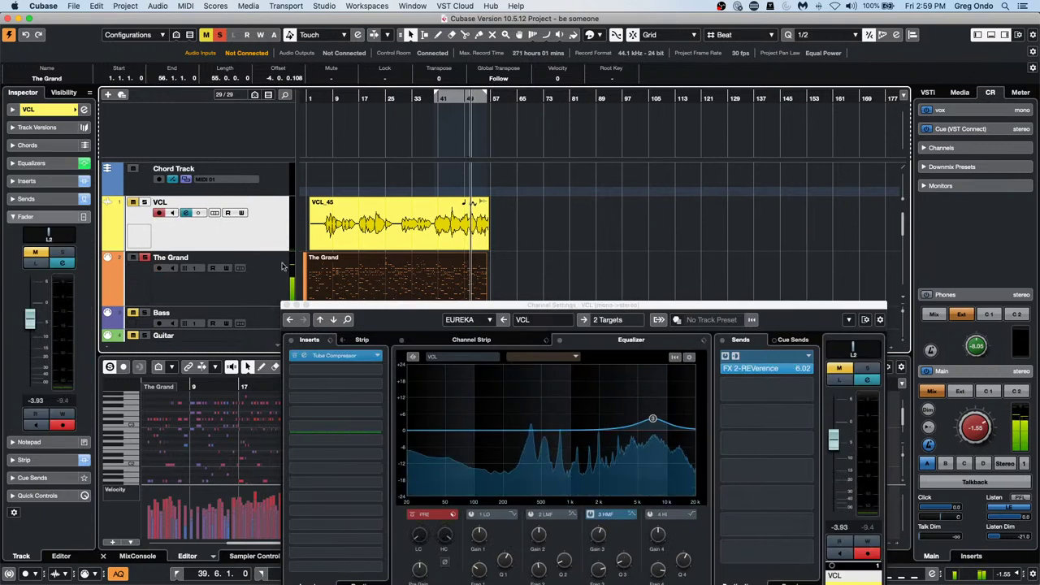
right_click(786, 372)
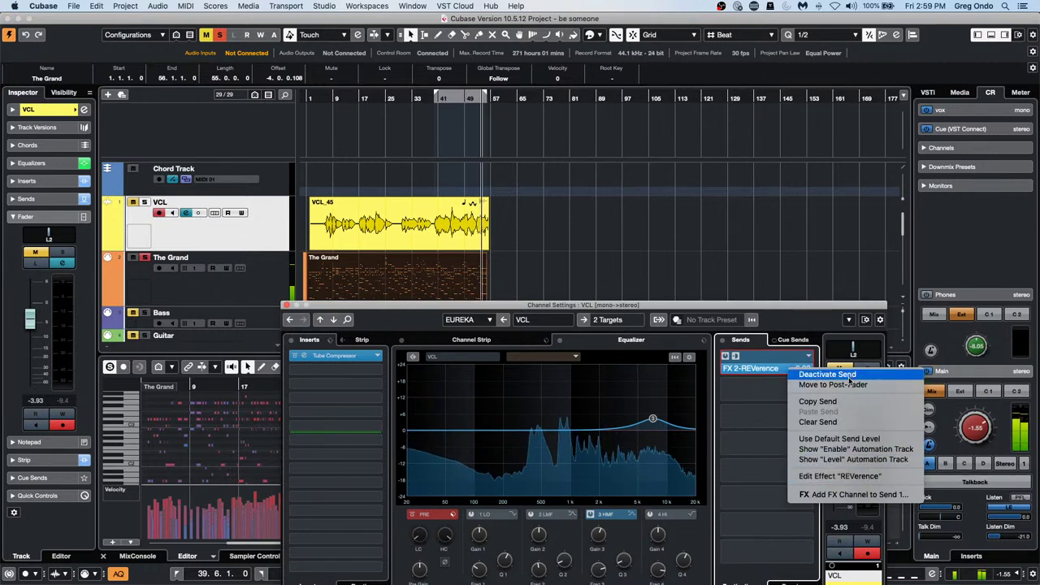
click(841, 385)
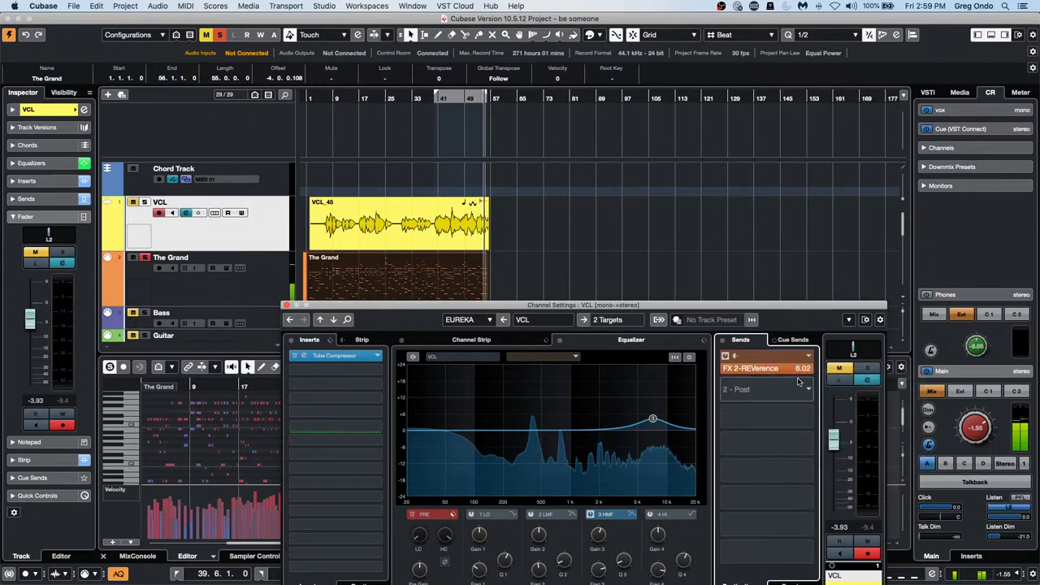
- Relocate playback to about bar 23, stop it, and enable Mute Pre-Send when Mute in the VST preferences
click(385, 98)
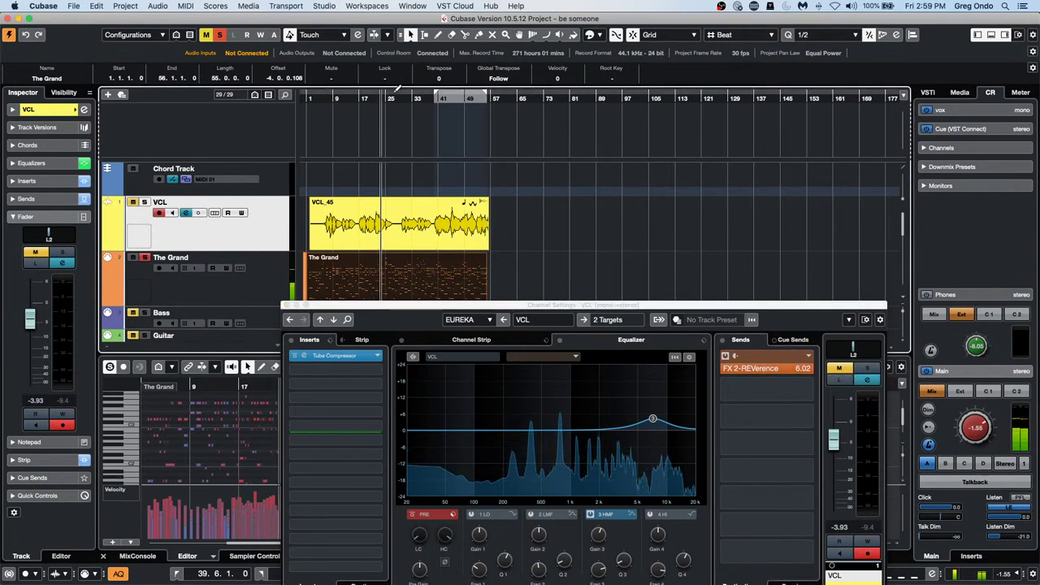
key(space)
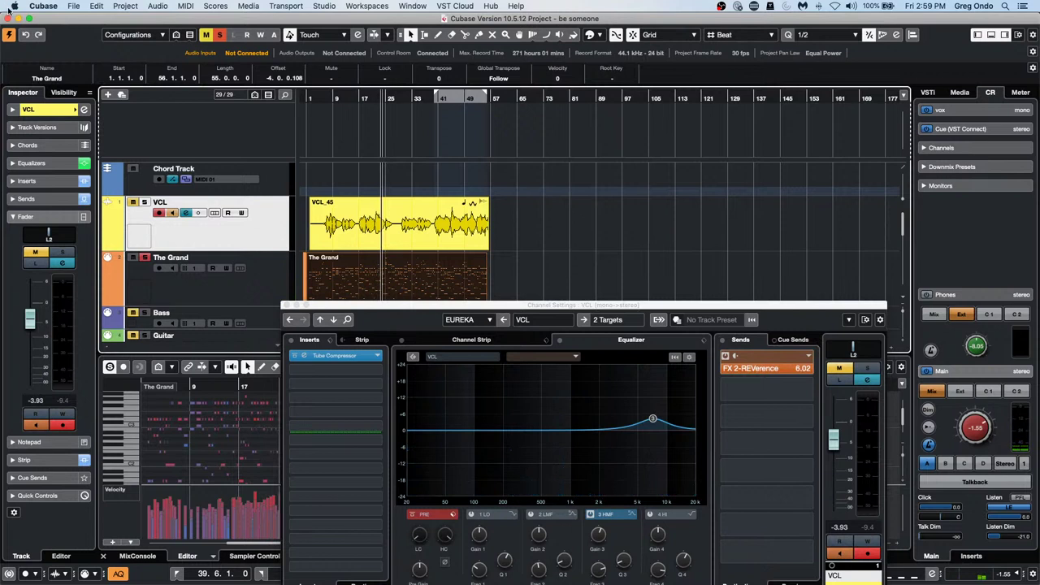
click(32, 6)
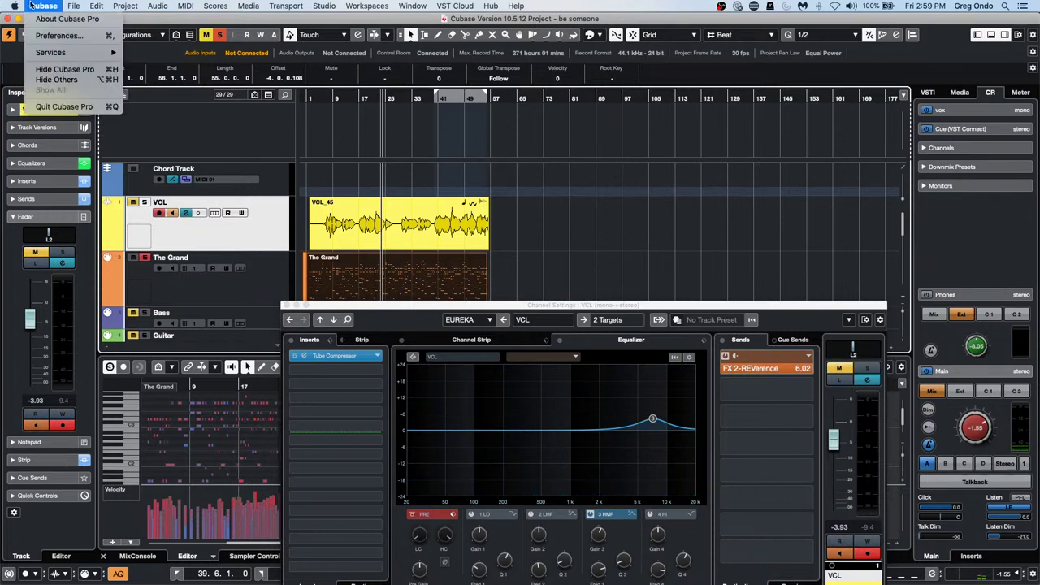
click(59, 36)
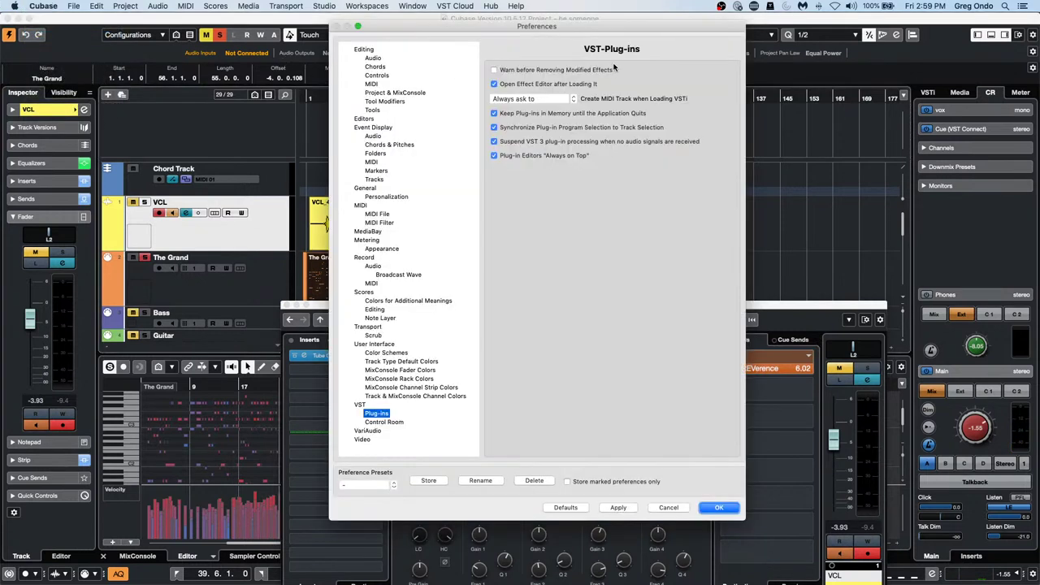
click(361, 404)
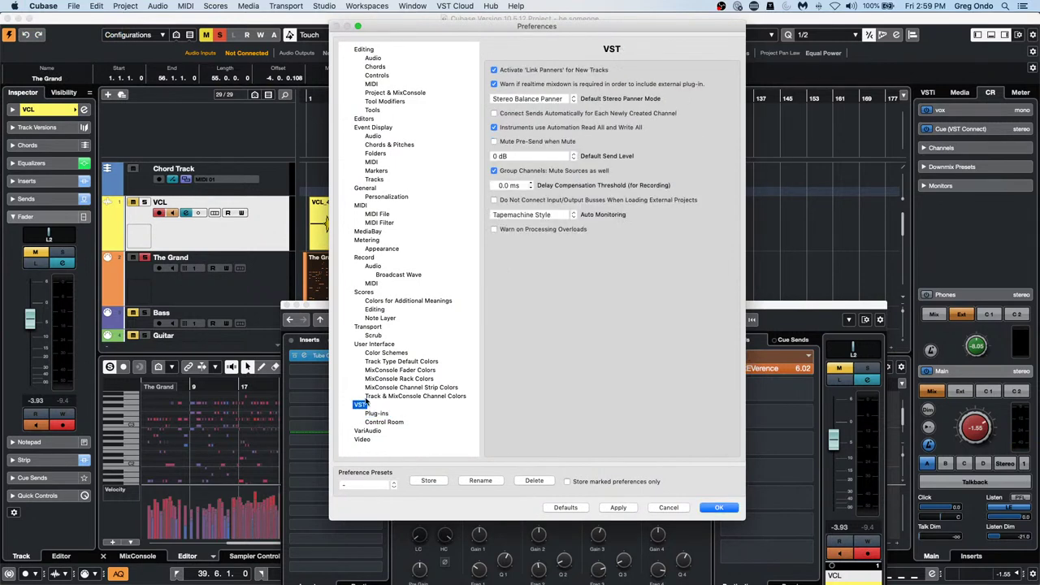
click(494, 141)
click(718, 508)
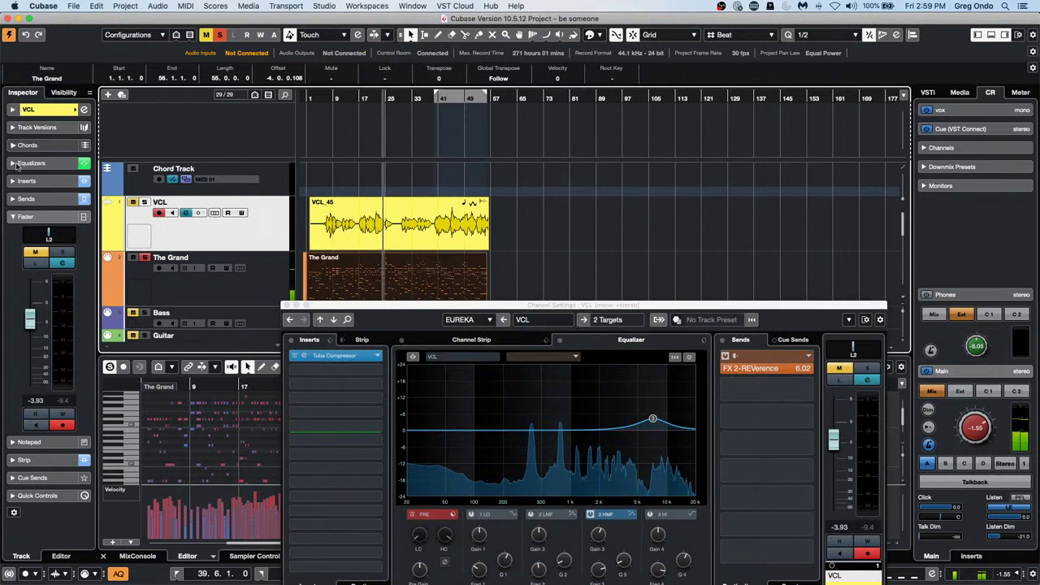
- Solo the VCL track instead of The Grand and play from about bar 13
click(145, 201)
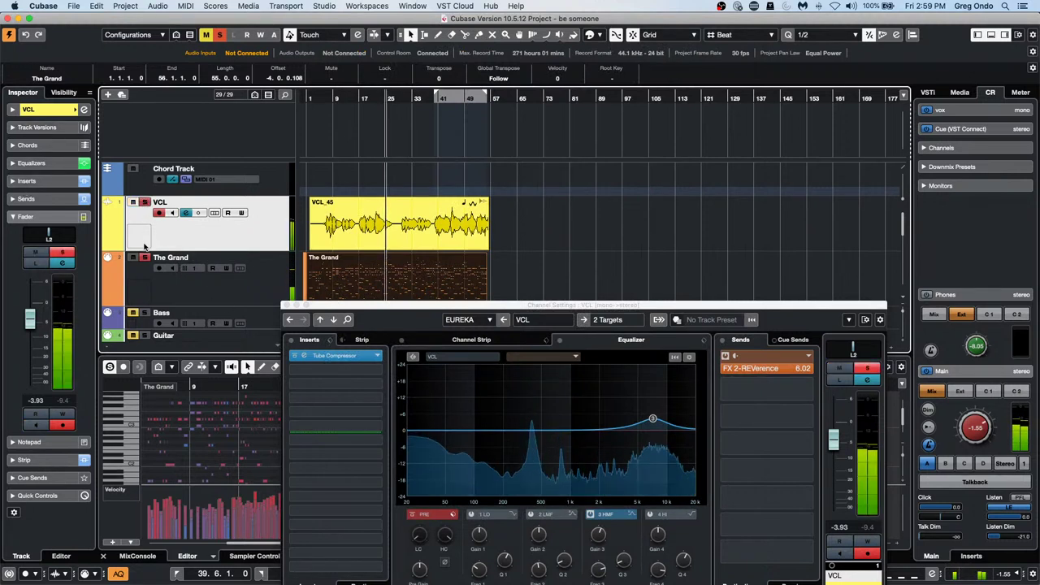
click(144, 258)
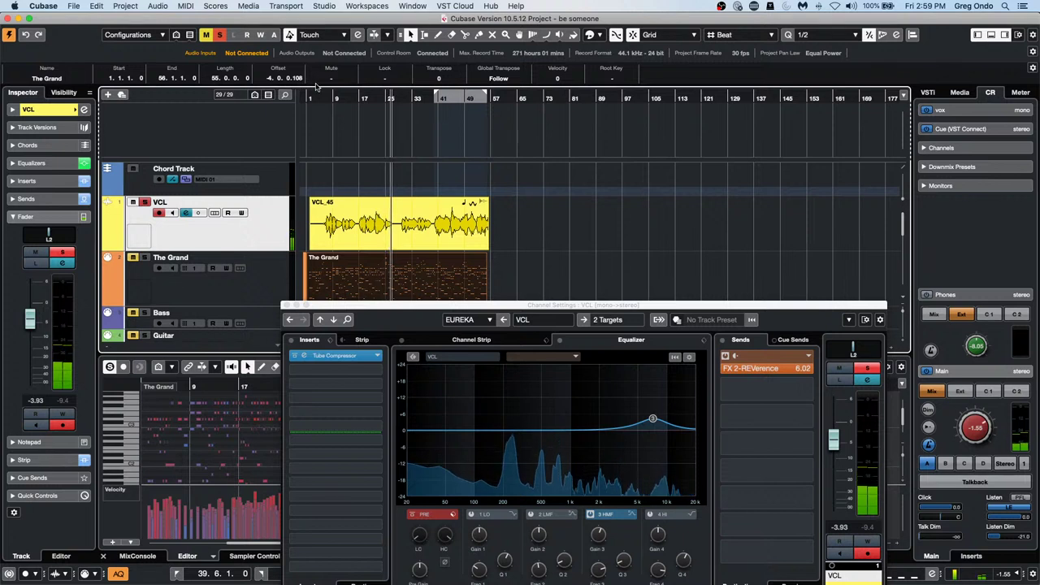
click(347, 99)
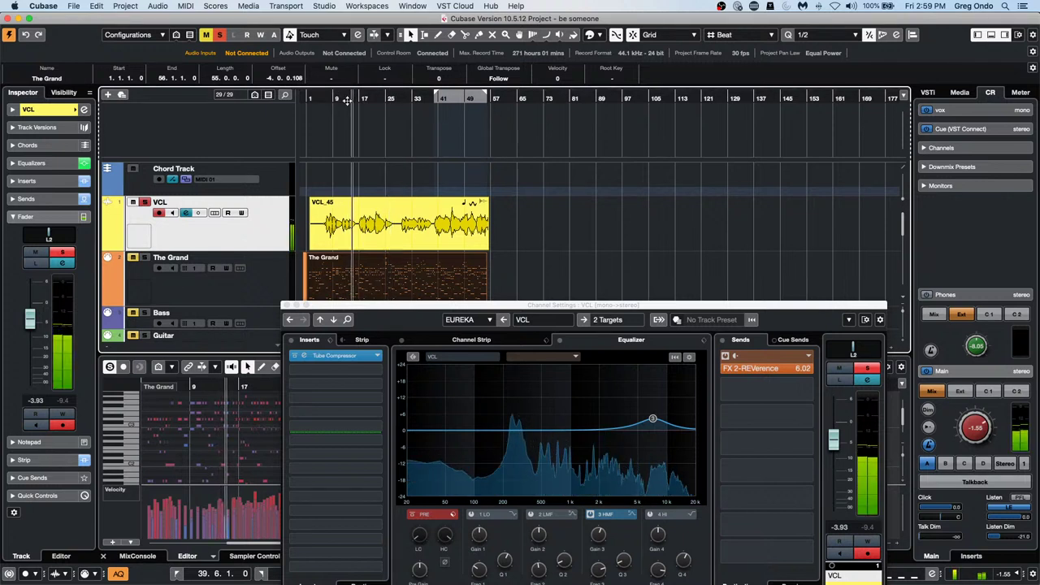
- Move the VCL track's FX 2-REVerence send to pre-fader and toggle the track's solo during playback
right_click(764, 369)
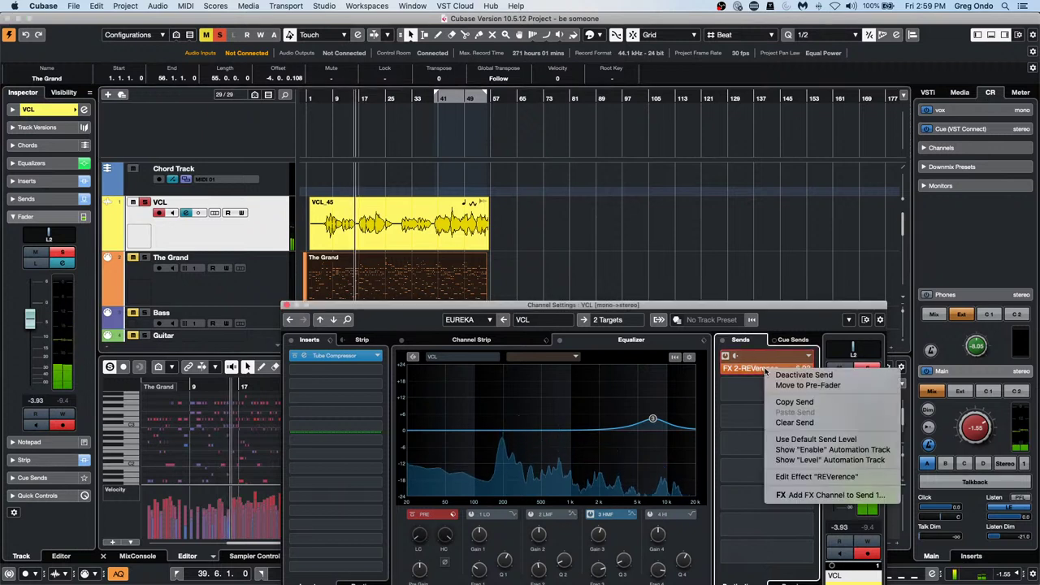
click(780, 385)
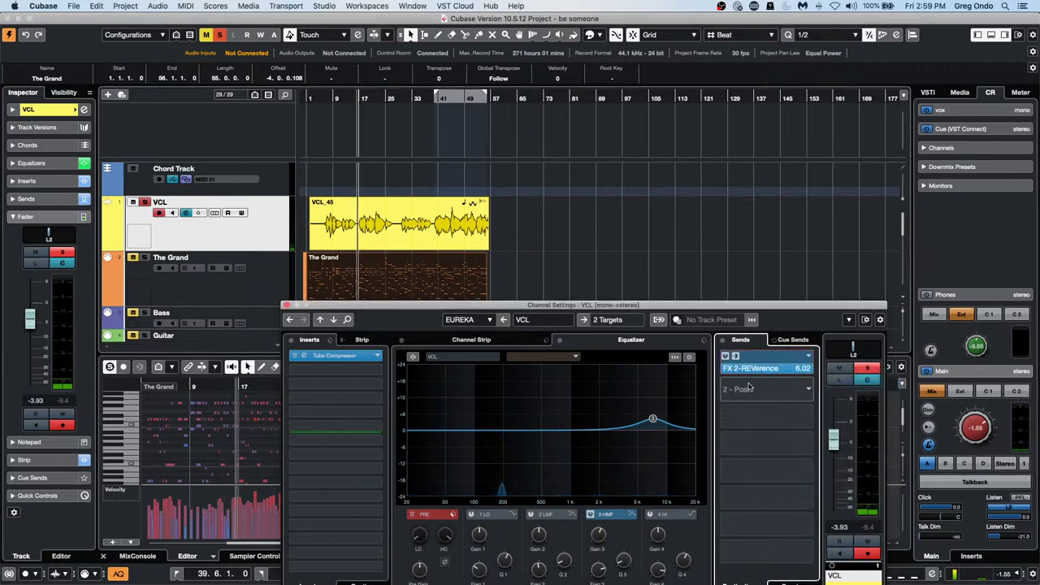
click(143, 206)
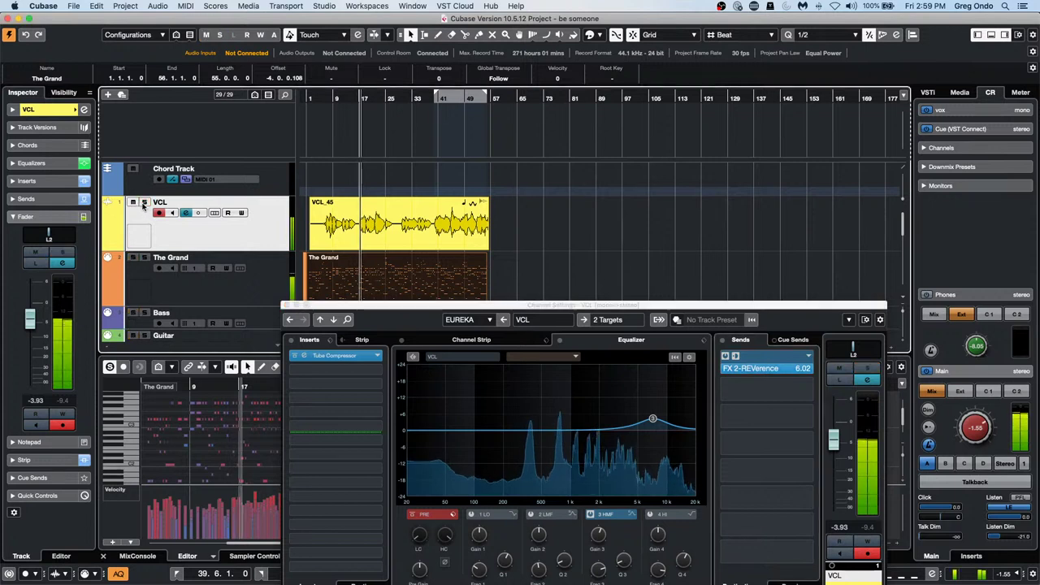
- Turn off Mute Pre-Send when Mute in the VST preferences and apply the change
click(73, 6)
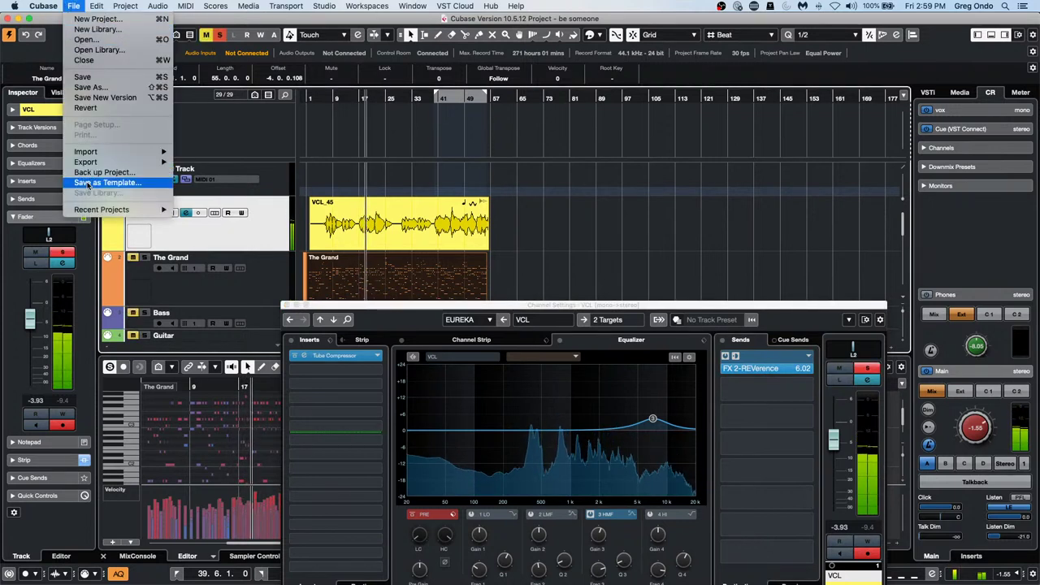
mouse_move(43, 6)
click(57, 35)
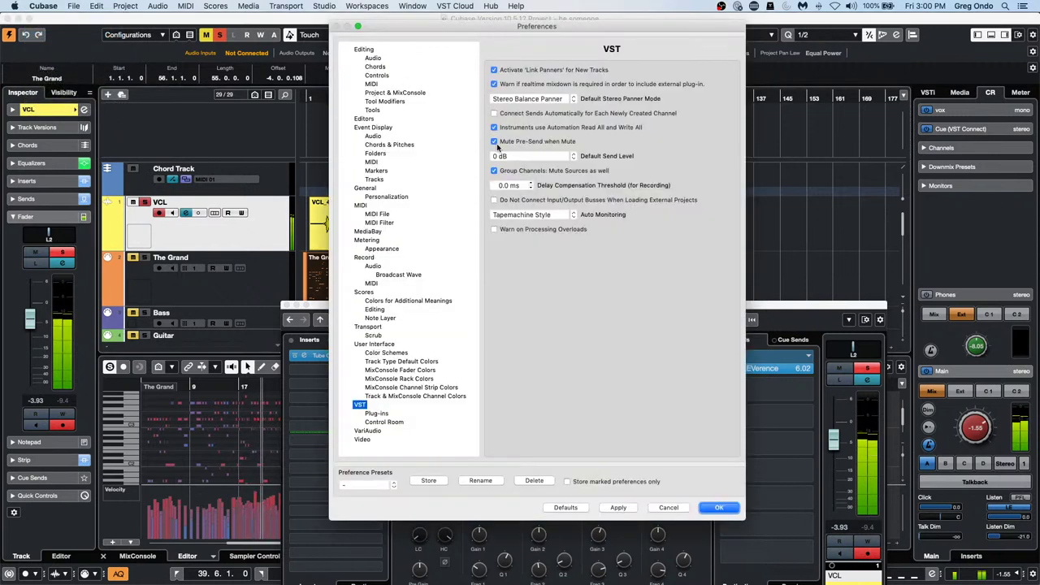
click(493, 141)
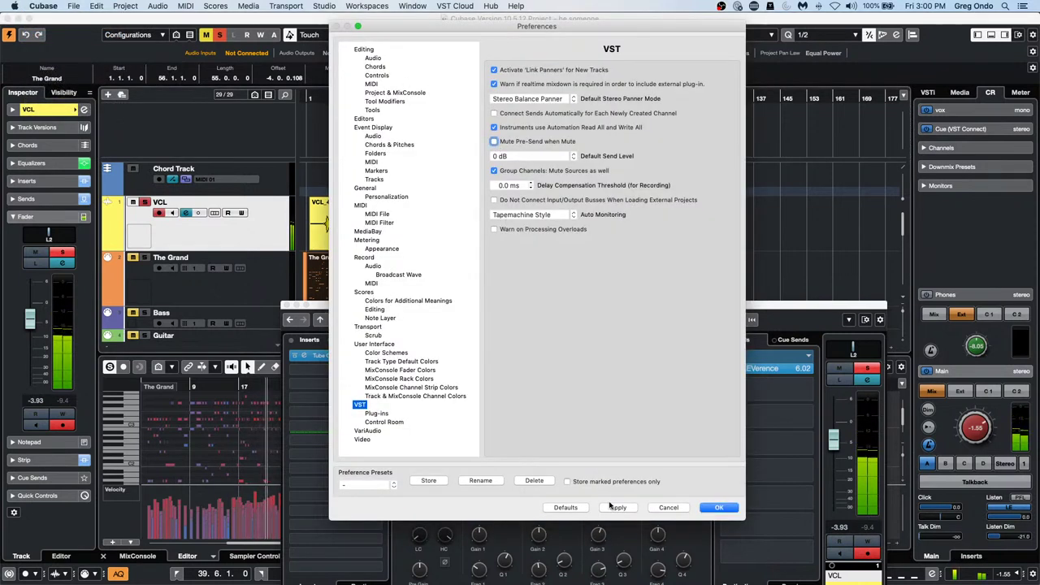
click(718, 506)
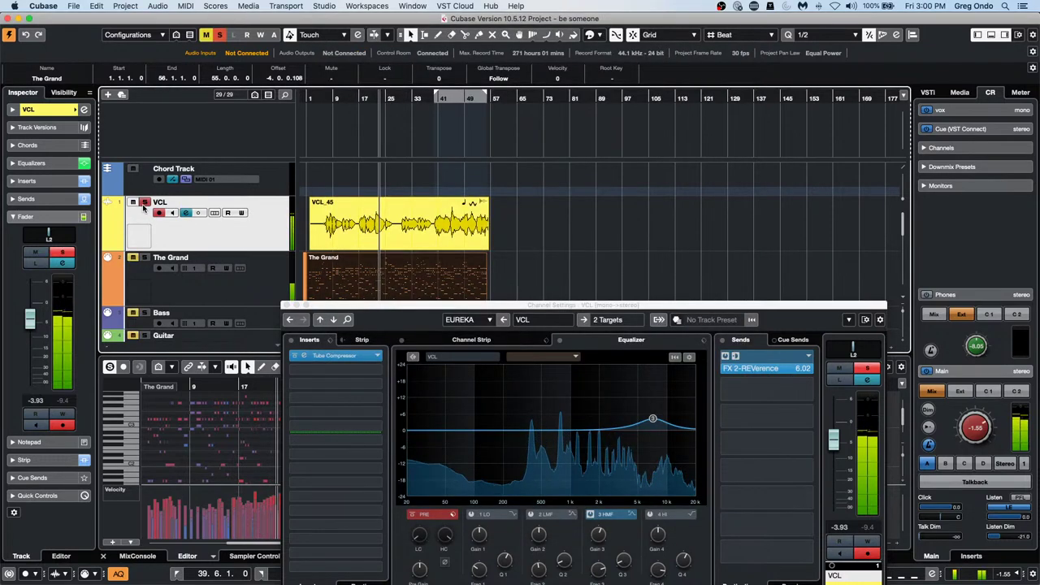
- Return the VCL track's FX 2-REVerence send to post-fader and unsolo the track
right_click(751, 369)
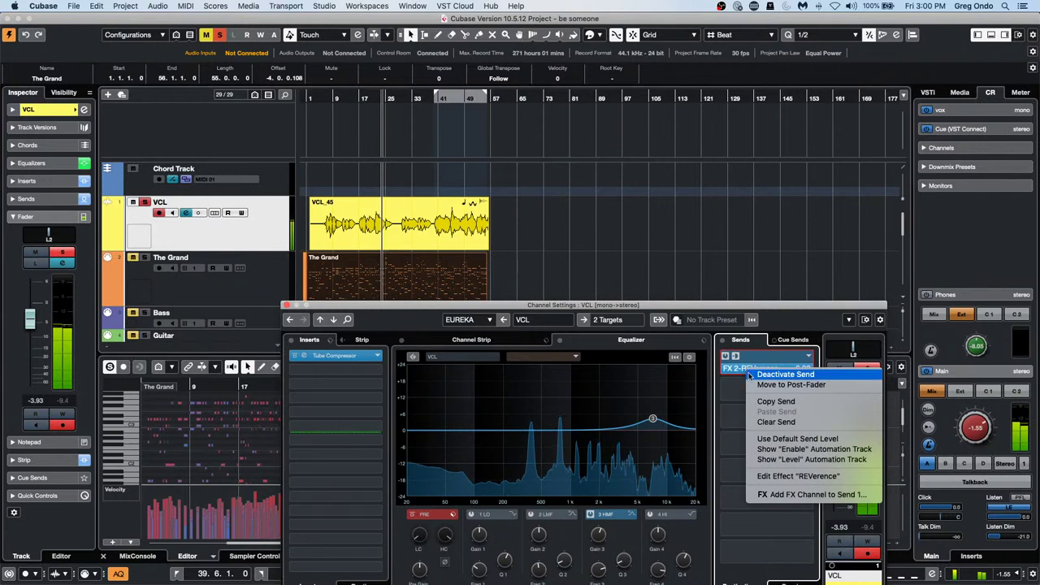
click(789, 385)
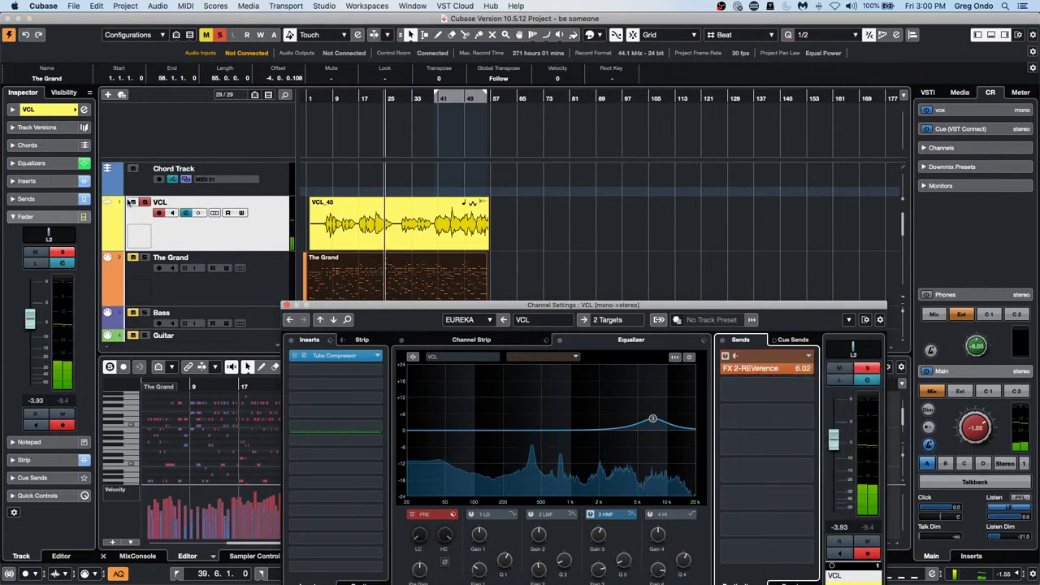
click(150, 204)
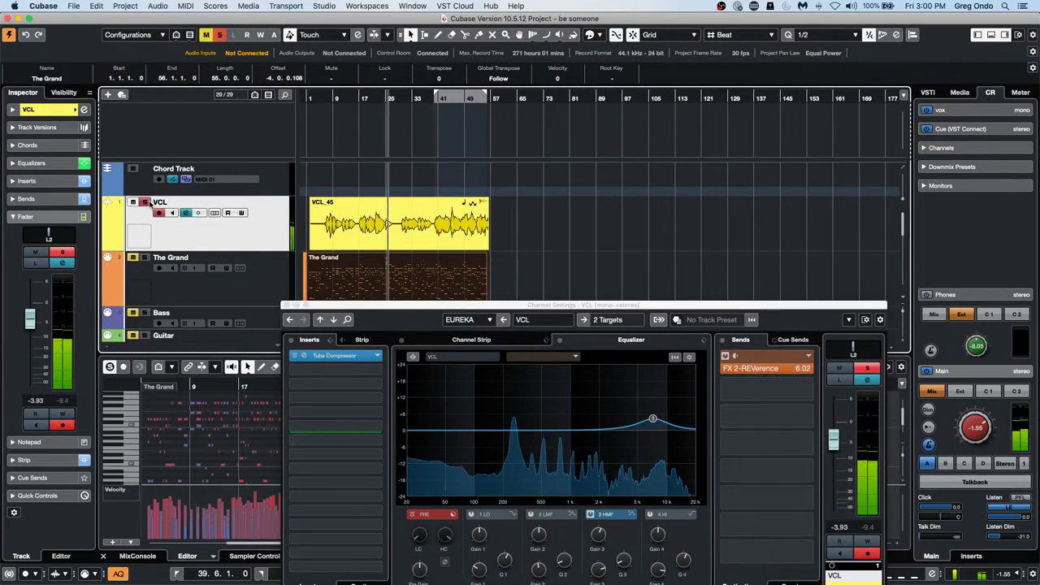
click(146, 203)
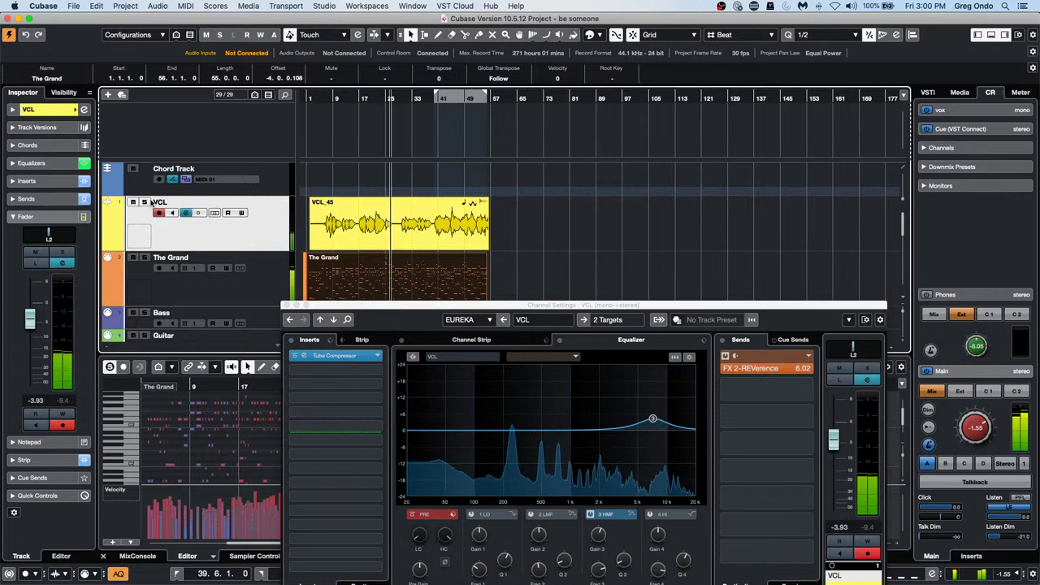
- Examine the Record-Audio and Broadcast Wave preferences, including the Reference Value, and close the preferences
click(73, 5)
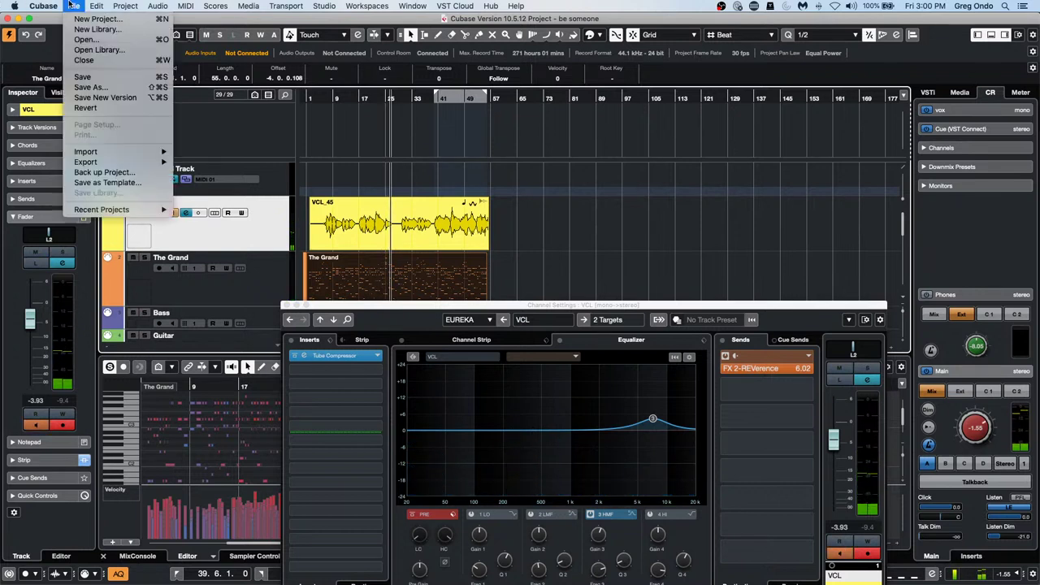
mouse_move(60, 6)
click(186, 36)
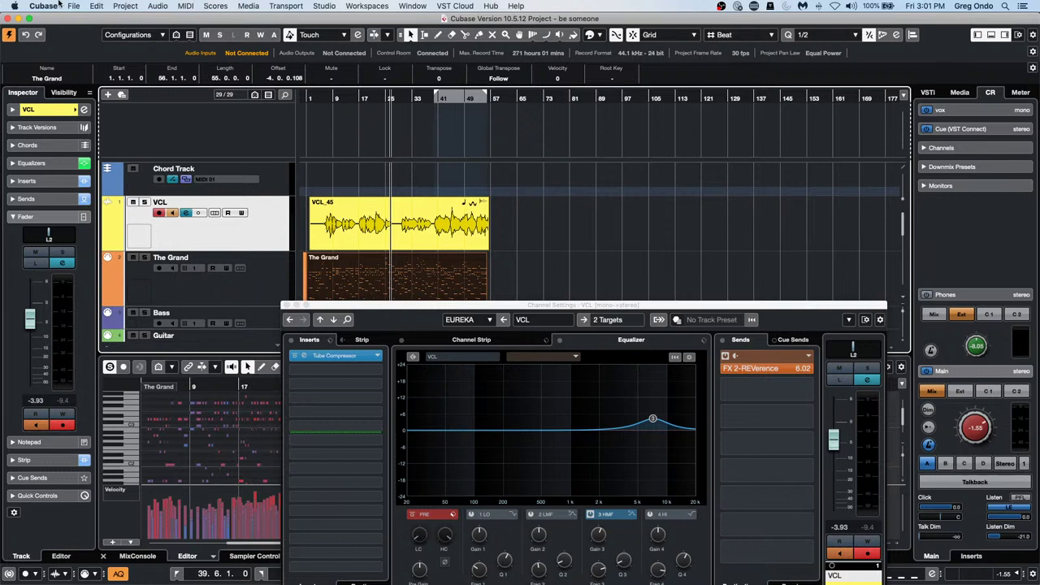
click(81, 8)
mouse_move(43, 6)
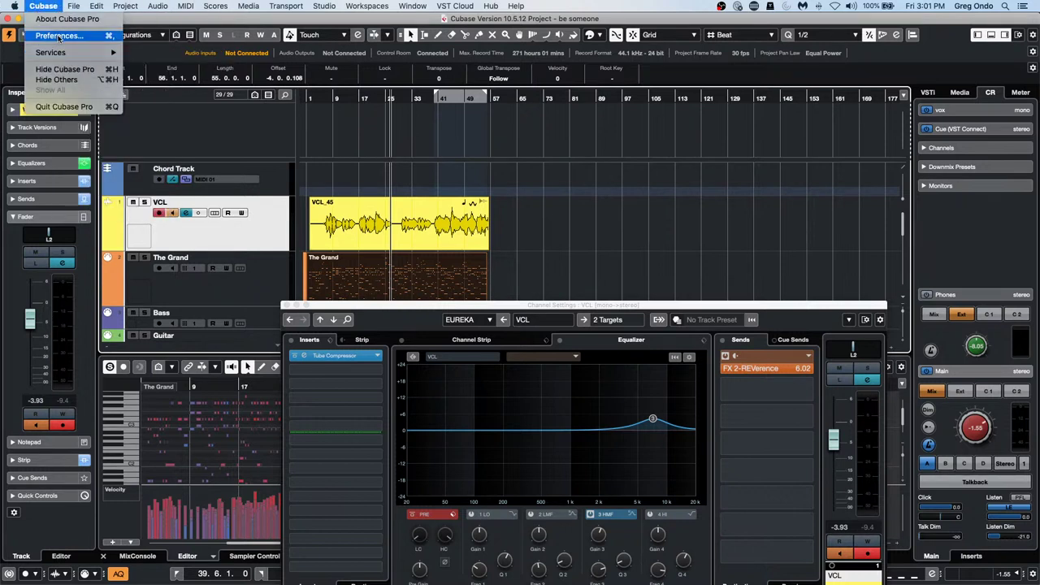
click(56, 36)
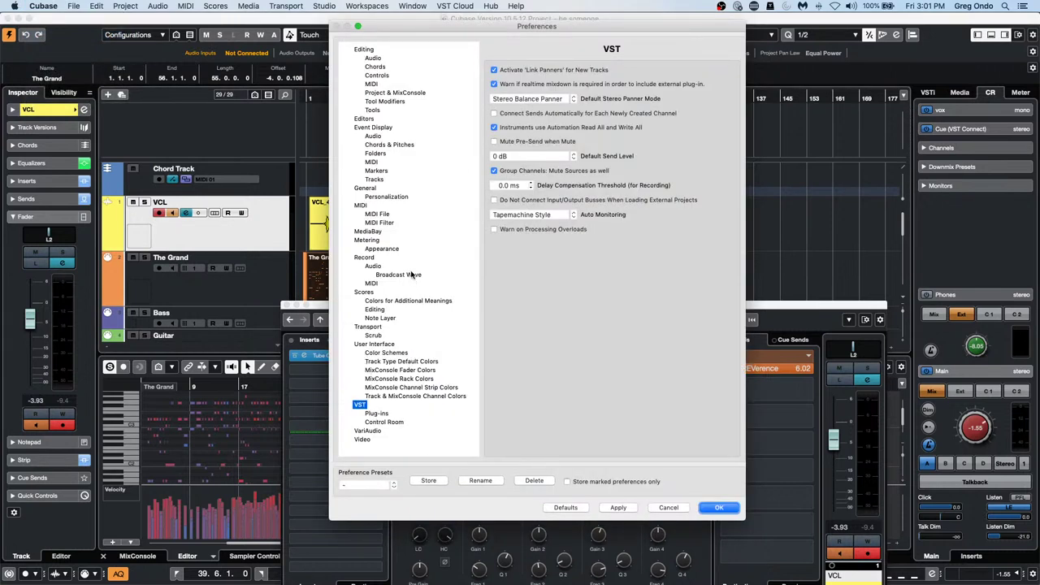
click(374, 268)
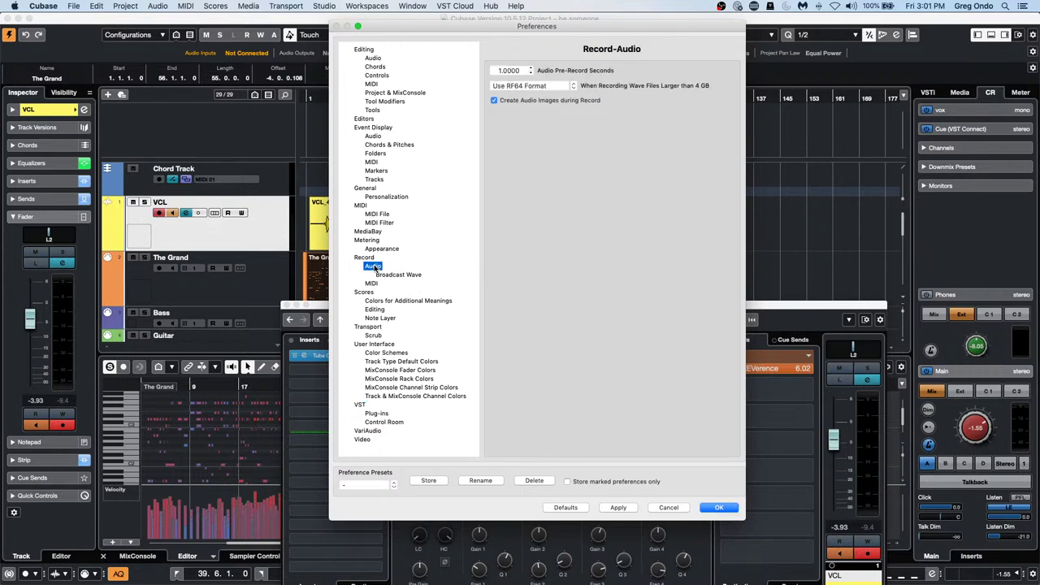
click(400, 276)
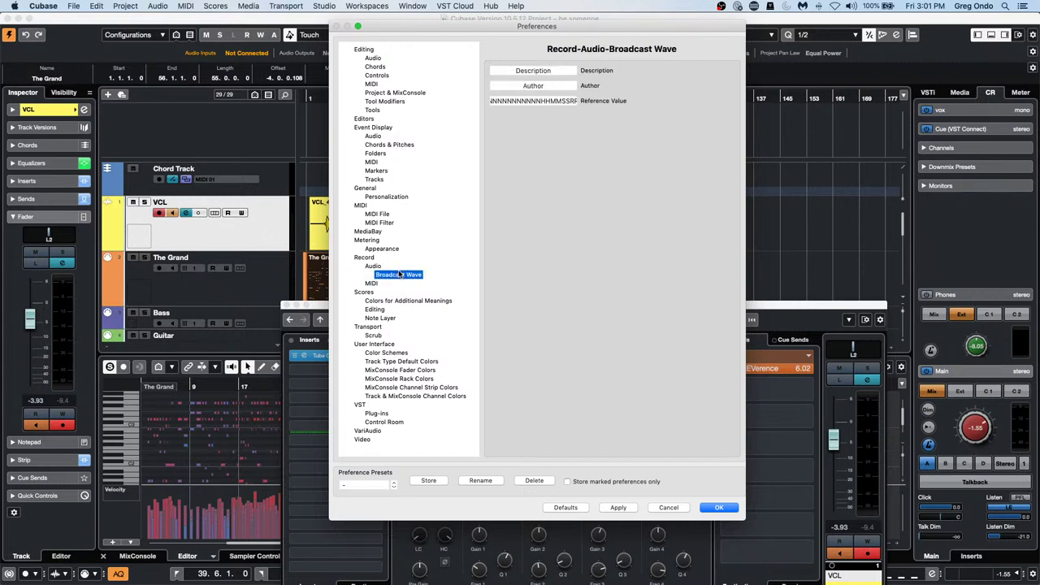
click(565, 100)
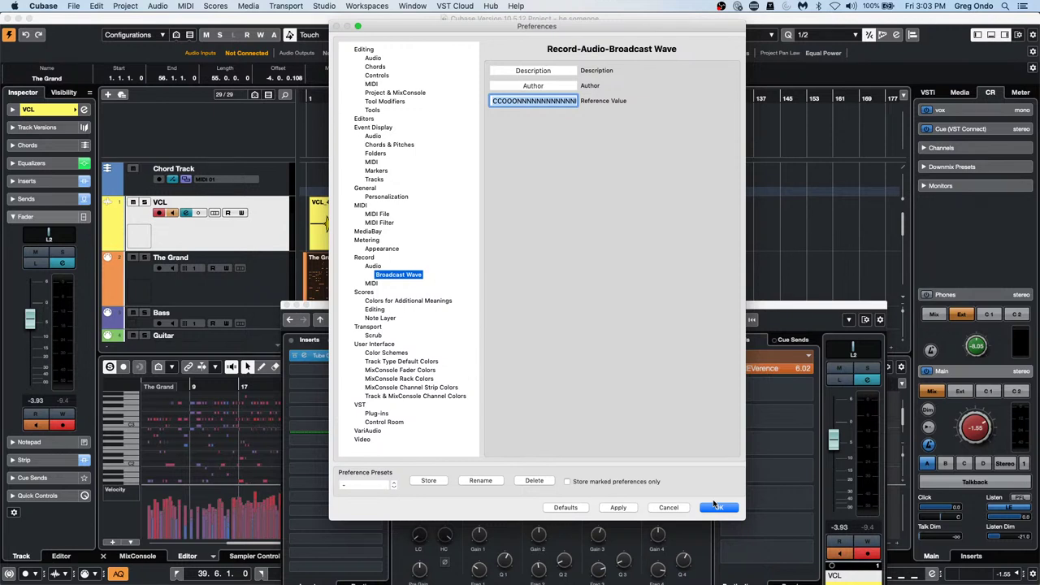
drag(714, 505, 650, 499)
click(719, 507)
- Close the channel settings window, add one stereo HALion Sonic SE instrument track below The Grand, and close the instrument's window
click(285, 306)
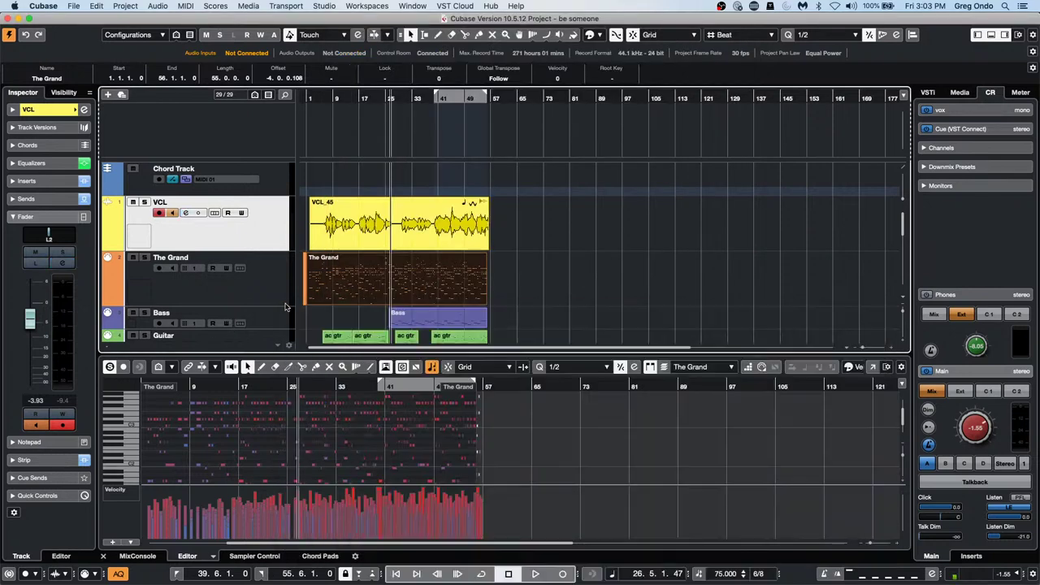
right_click(252, 288)
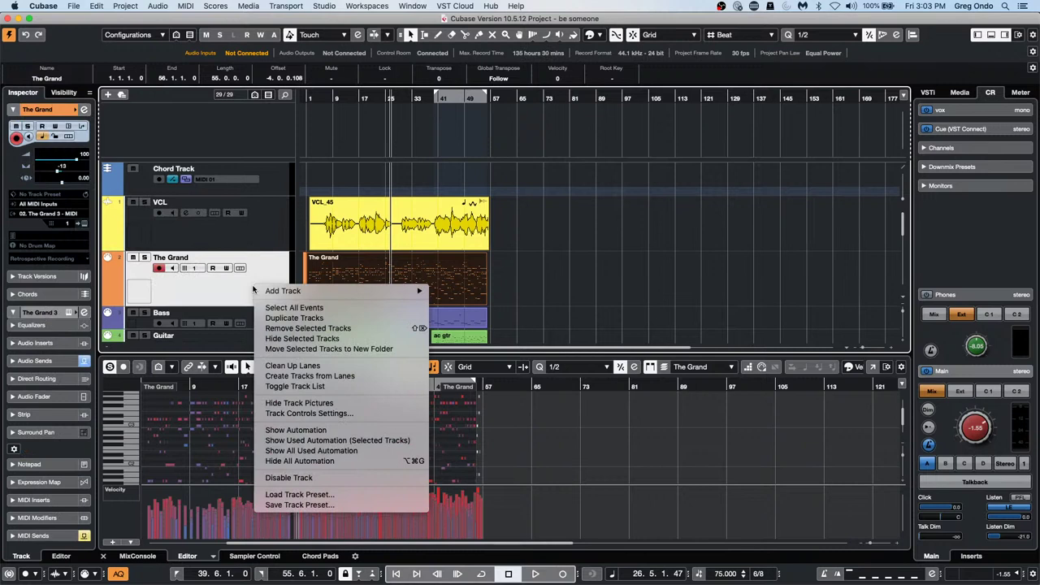
mouse_move(418, 293)
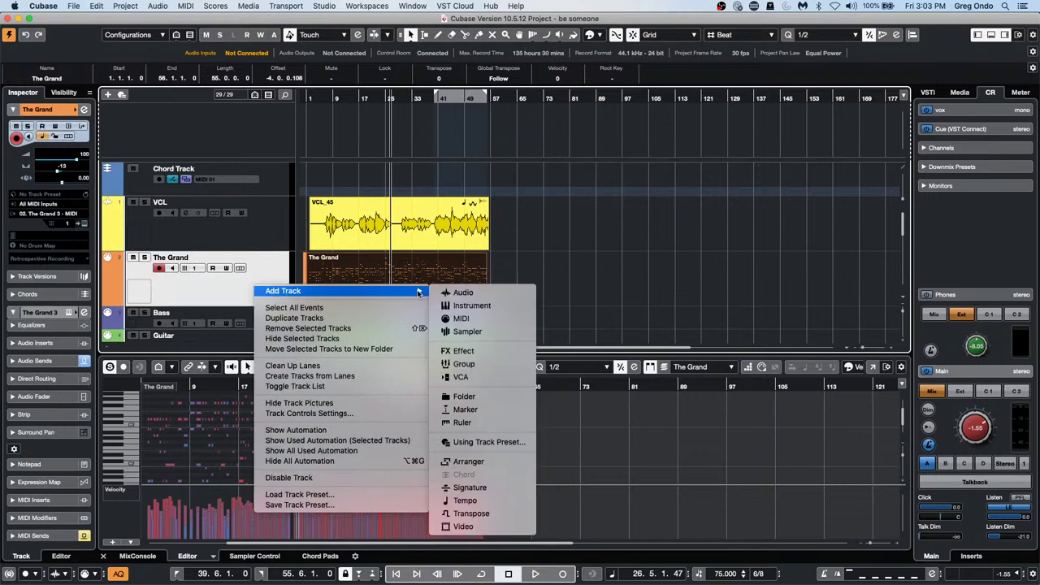
click(468, 305)
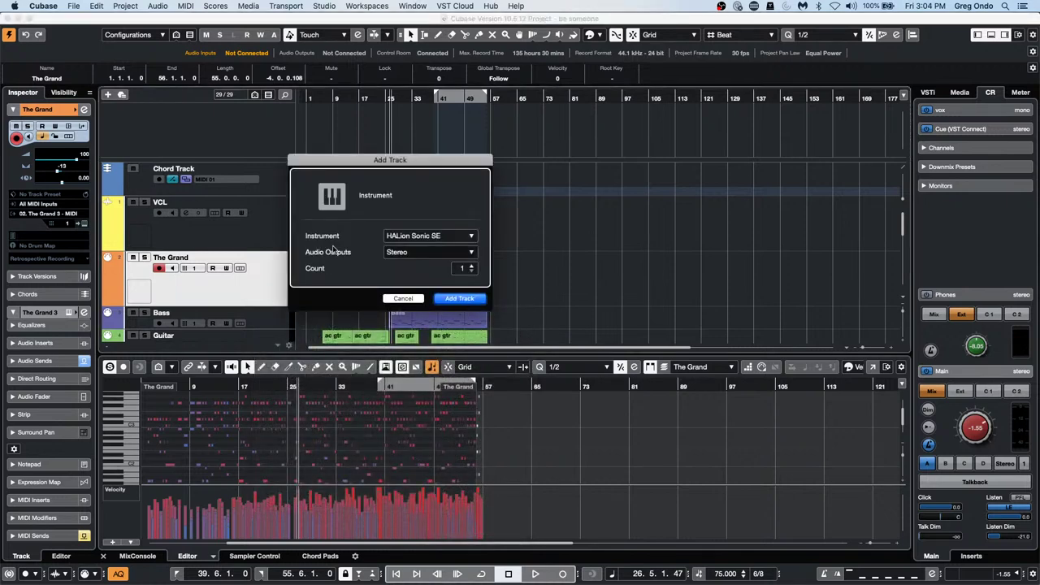
click(459, 298)
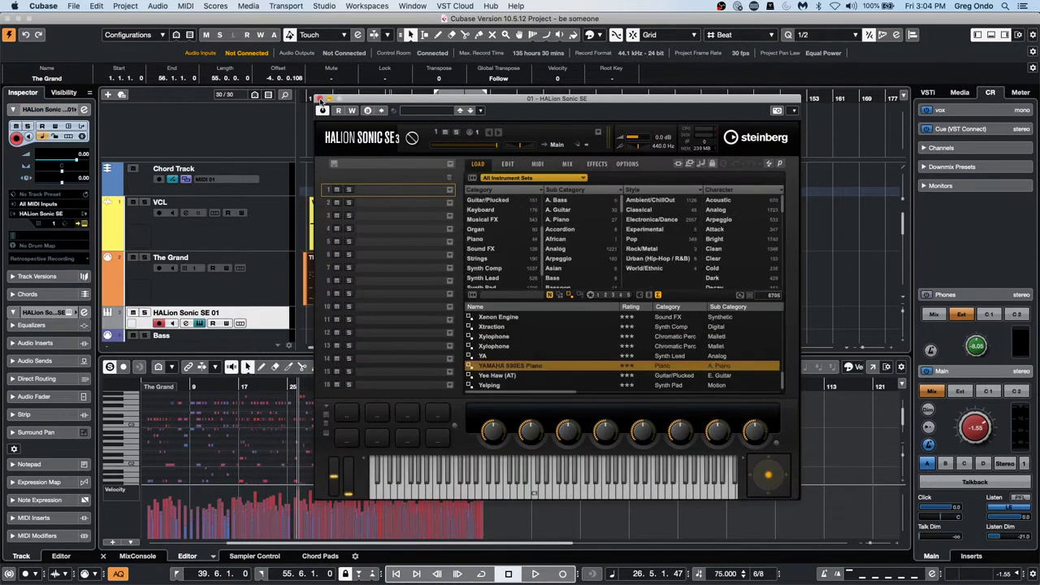
click(319, 98)
- Draw an empty MIDI part about 33 bars long near bar 81 on The Grand track and open it in a separate Key Editor window
click(254, 276)
right_click(595, 274)
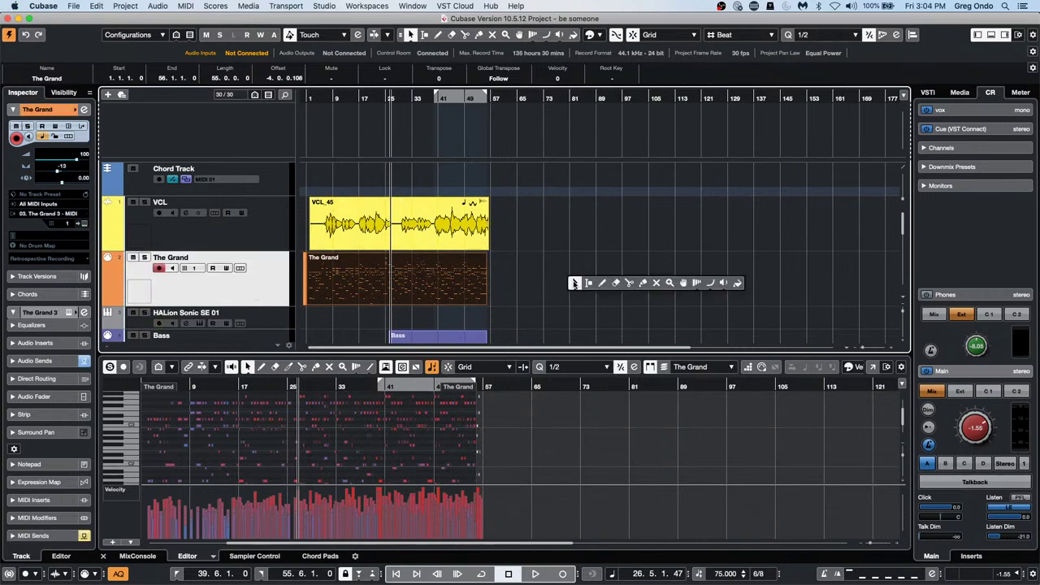
click(607, 289)
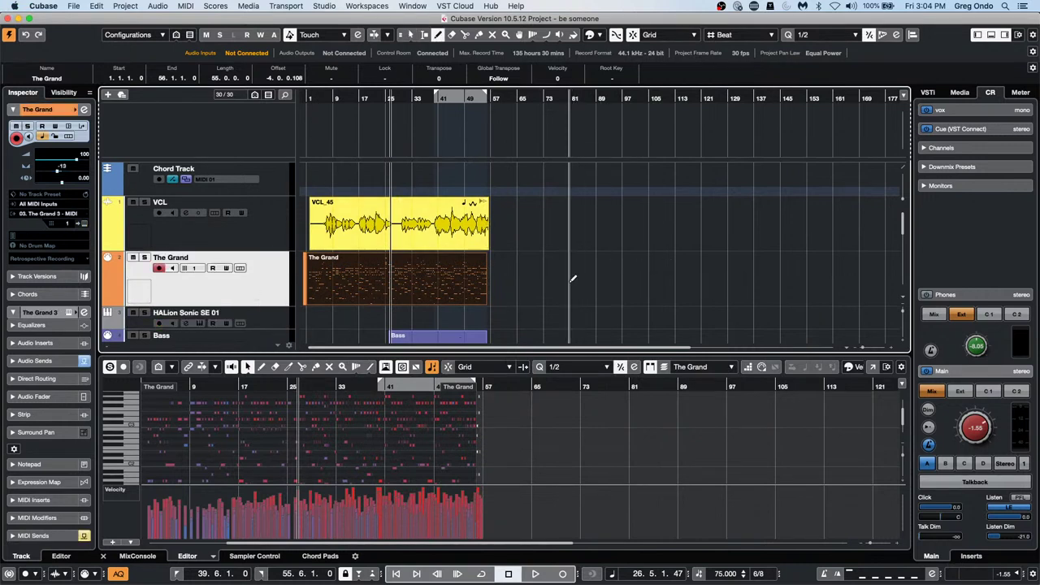
drag(572, 278, 672, 285)
key(1)
double_click(615, 285)
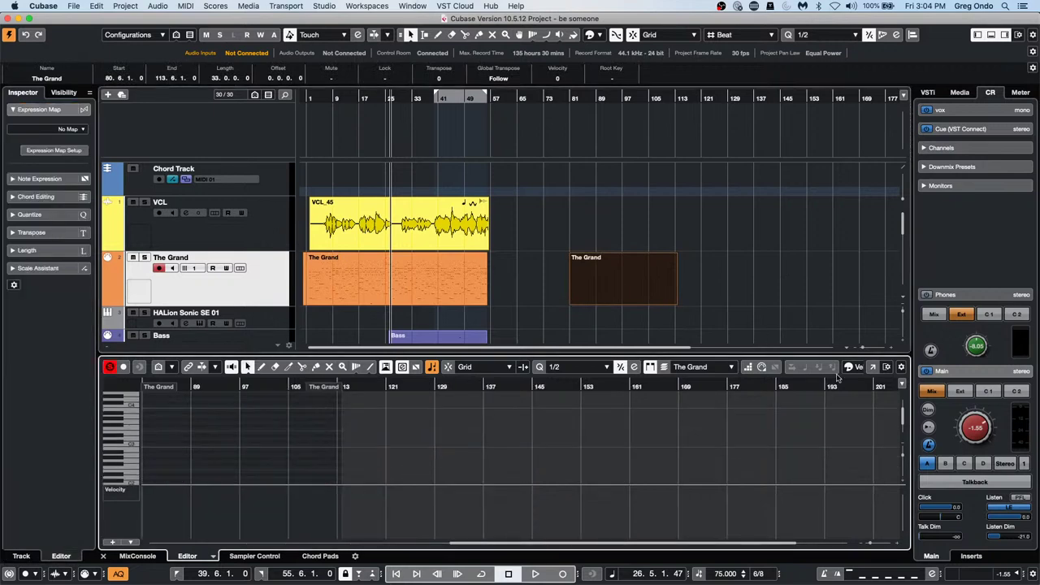
click(872, 367)
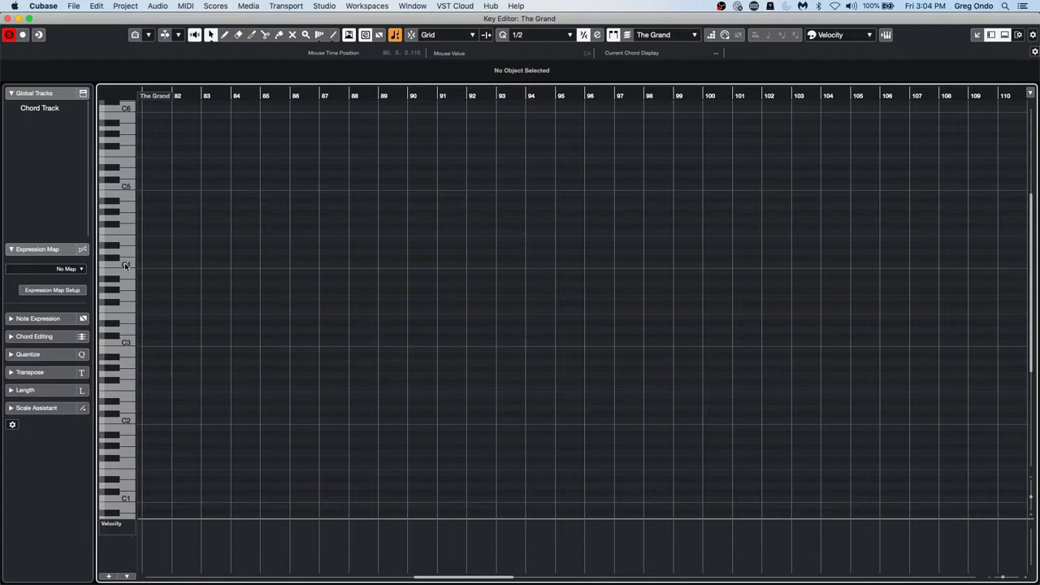
- Draw a C4 note from bar 82 to about the end of bar 86 and play it back briefly
right_click(210, 265)
click(225, 264)
drag(174, 264, 318, 267)
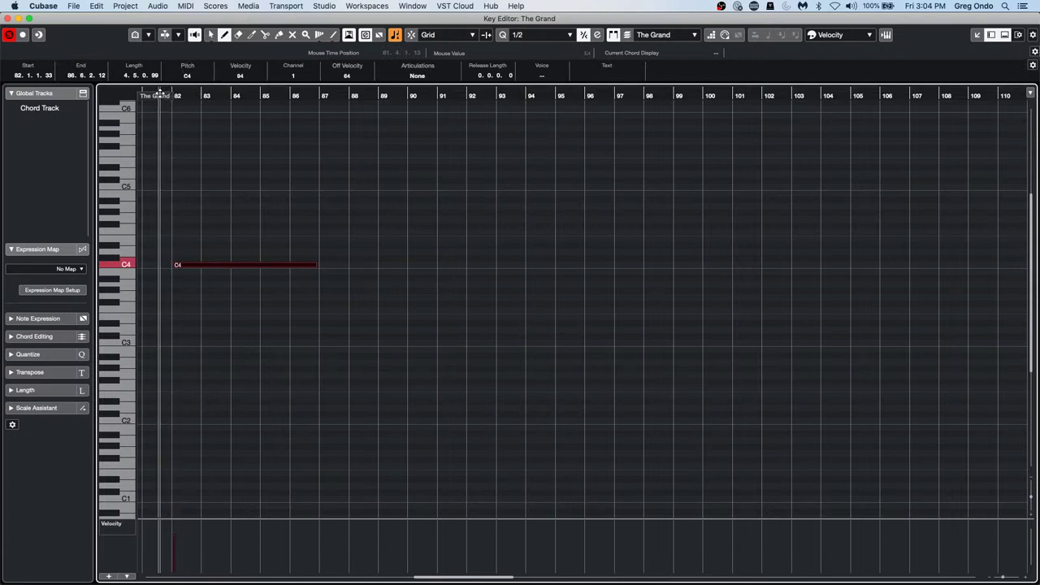
key(space)
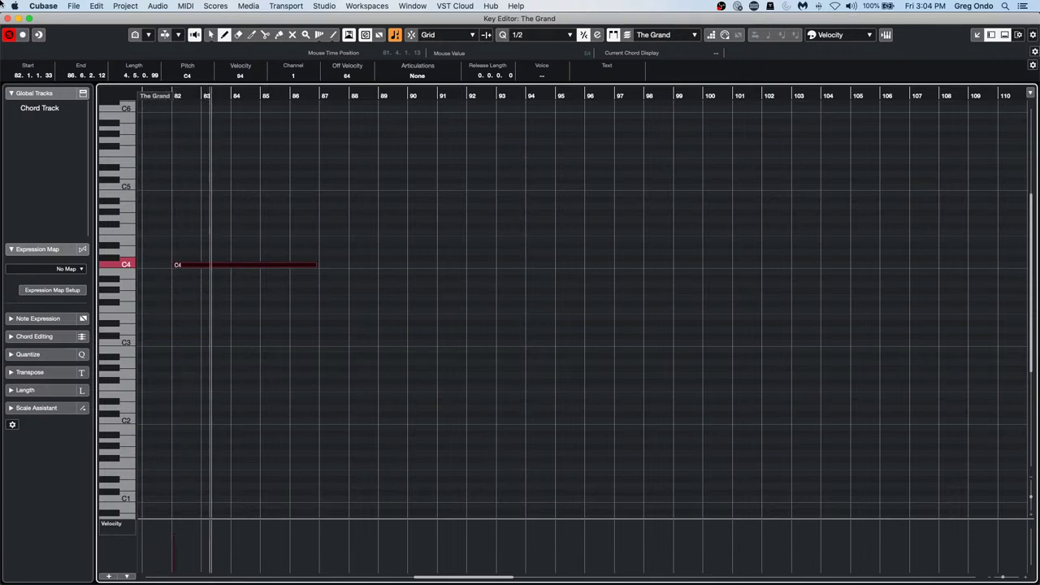
key(space)
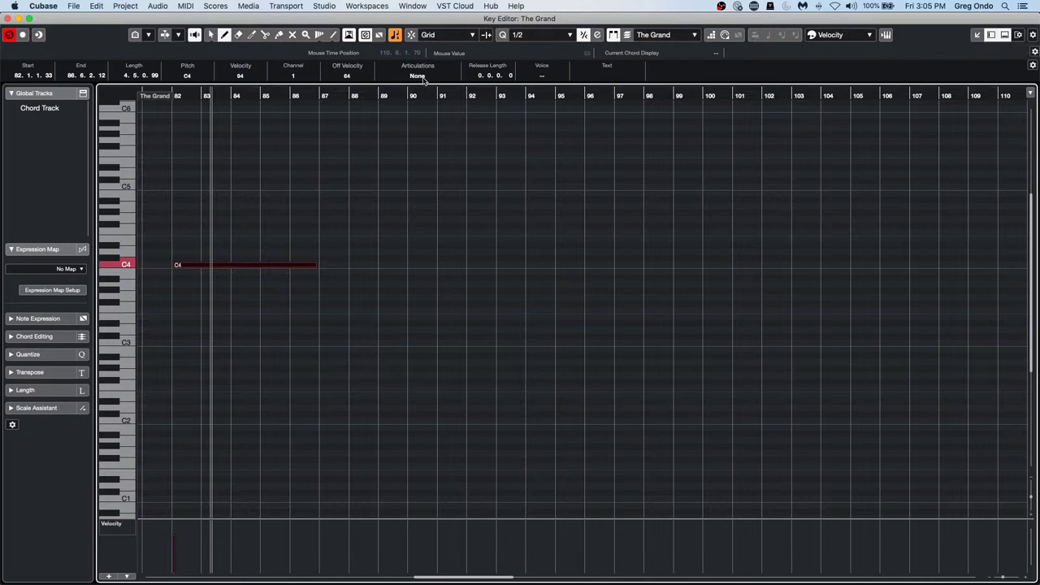
- Show the Transpose Palette in the Key Editor toolbar and reduce the editor from its maximized window size
click(1033, 34)
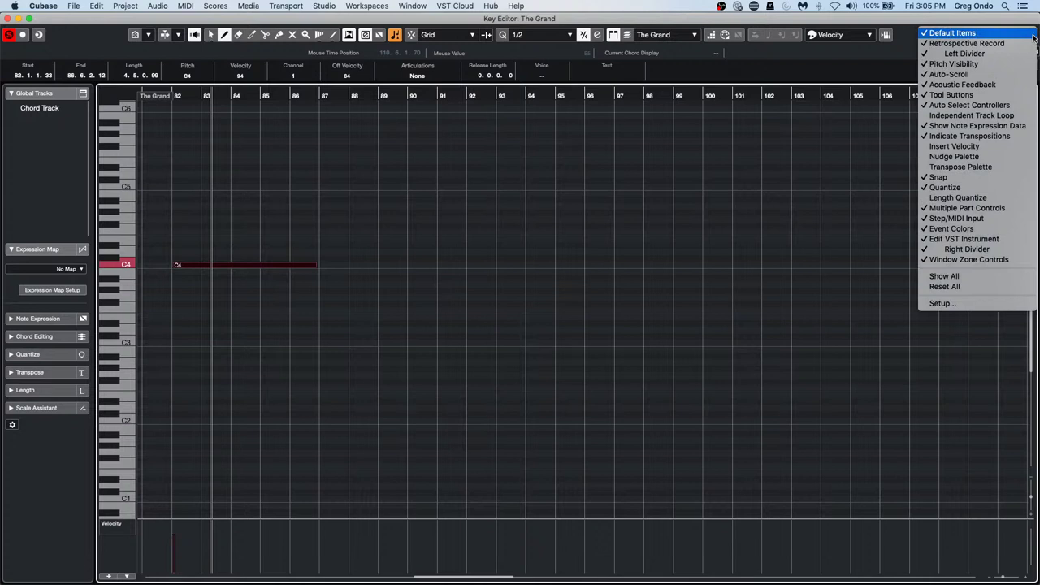
click(978, 167)
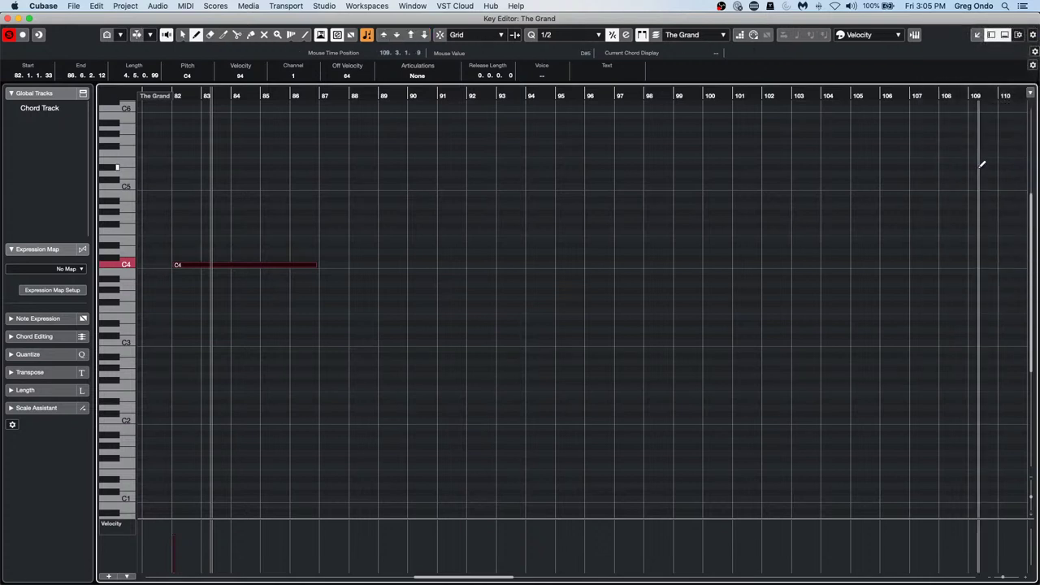
click(1033, 37)
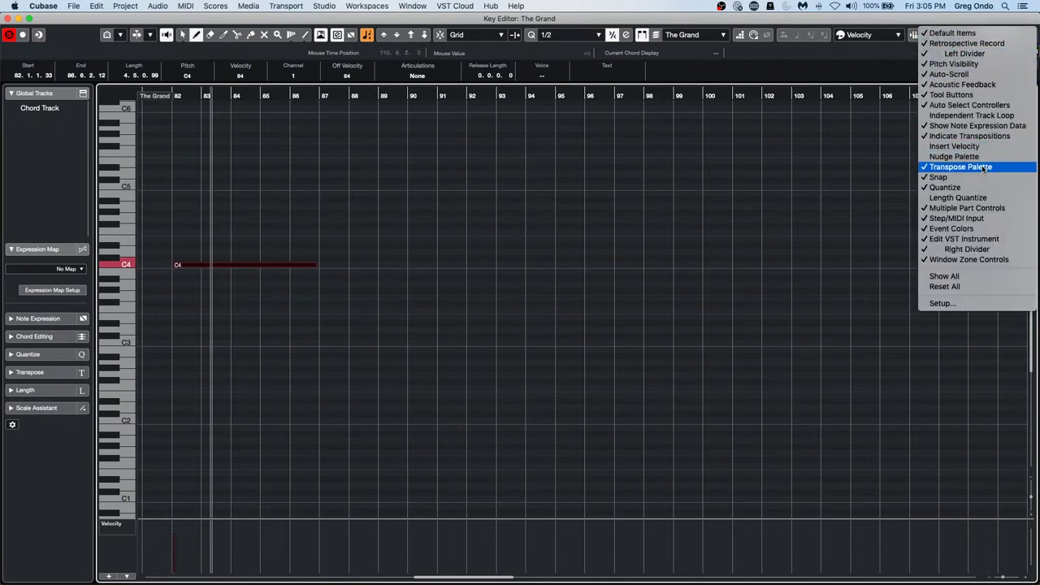
click(734, 199)
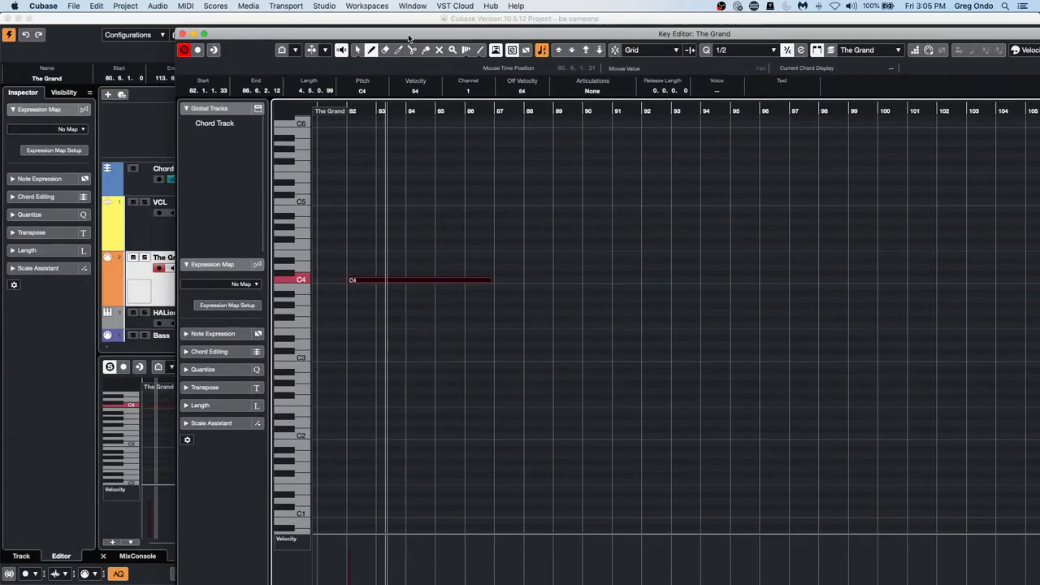
double_click(235, 18)
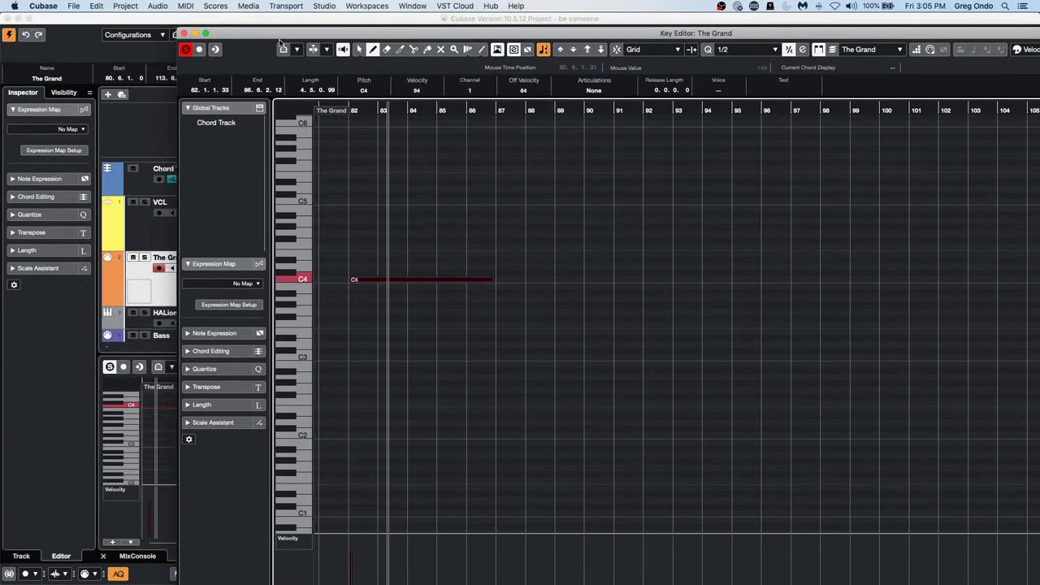
- Close the Key Editor and move The Grand's later MIDI part onto the HALion Sonic SE 01 track, starting at bar 81
click(184, 34)
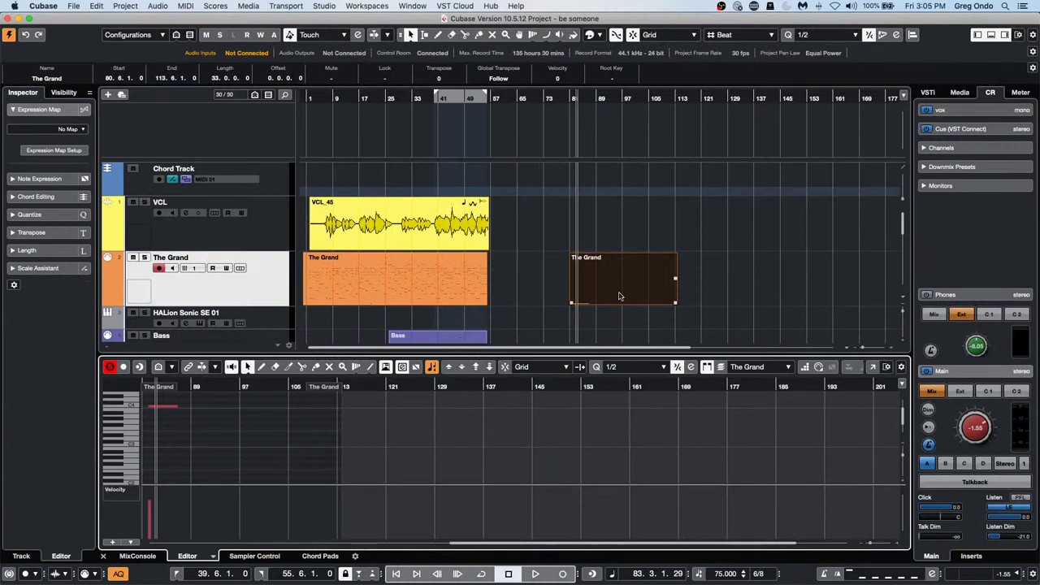
drag(596, 298, 597, 317)
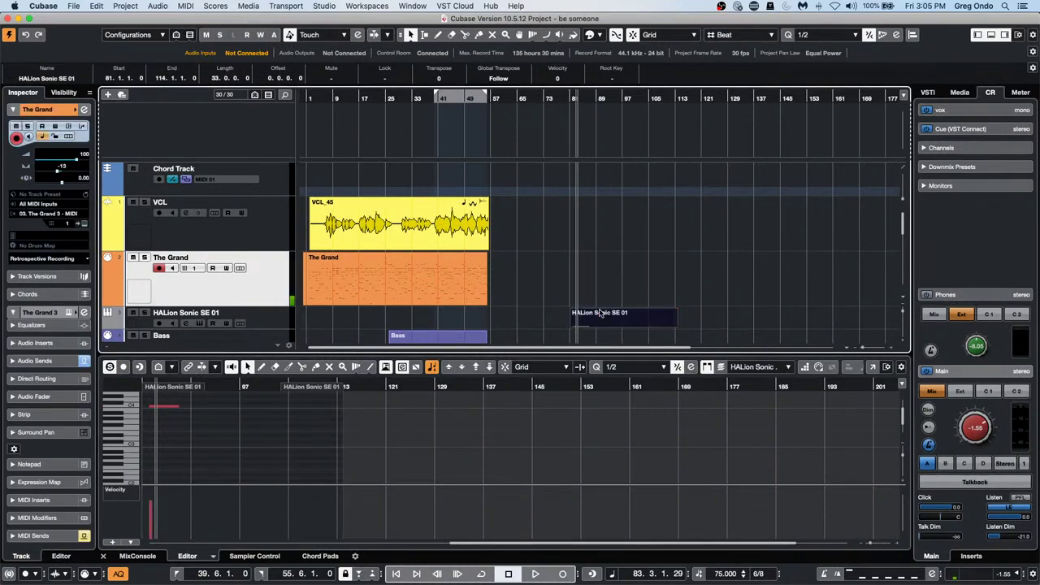
- Open the instrument of the HALion Sonic SE 01 track and load the Wurli Reef preset from the Keyboard category
click(266, 318)
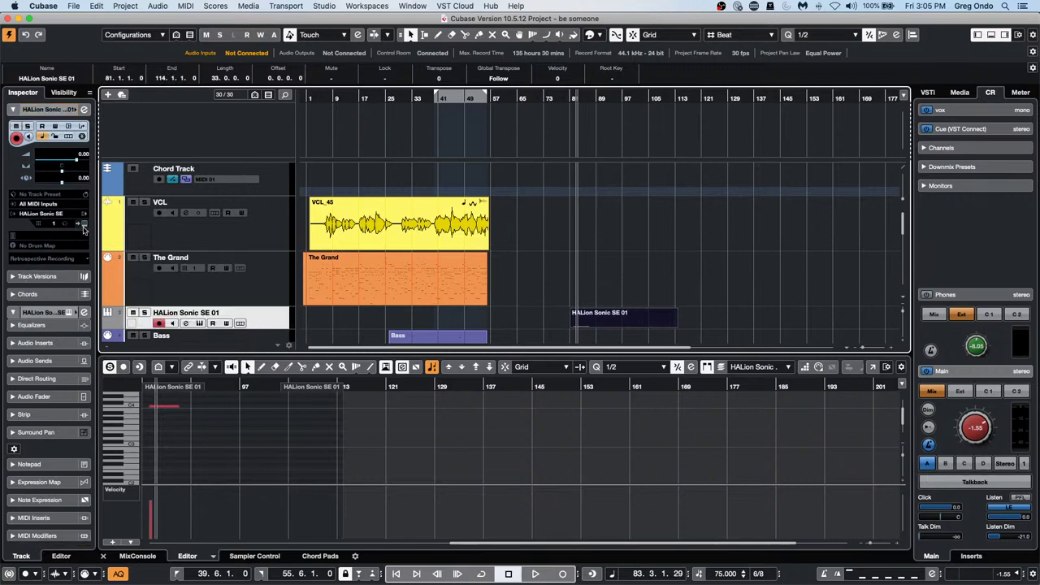
click(84, 225)
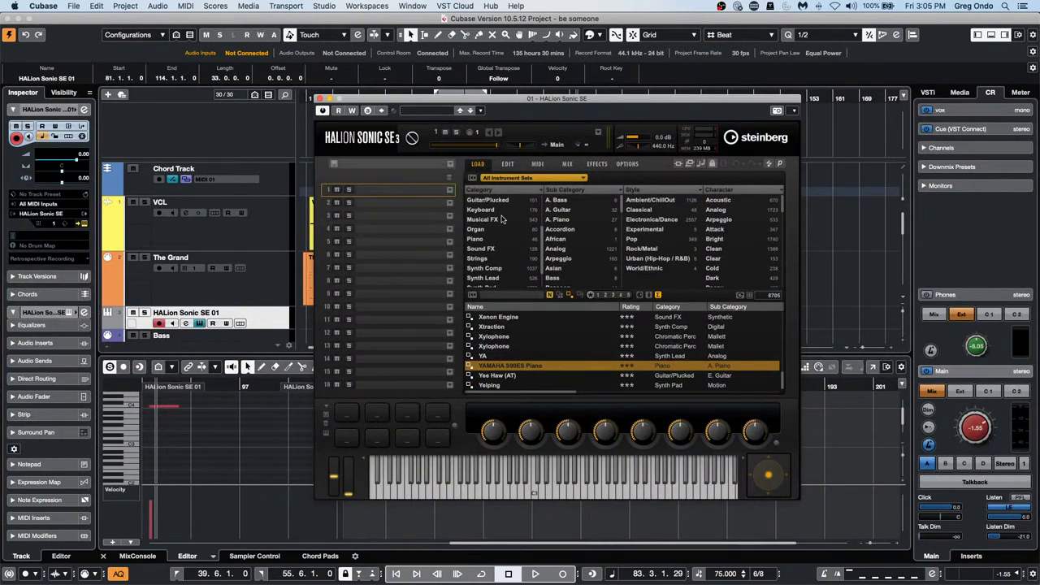
click(501, 212)
click(516, 348)
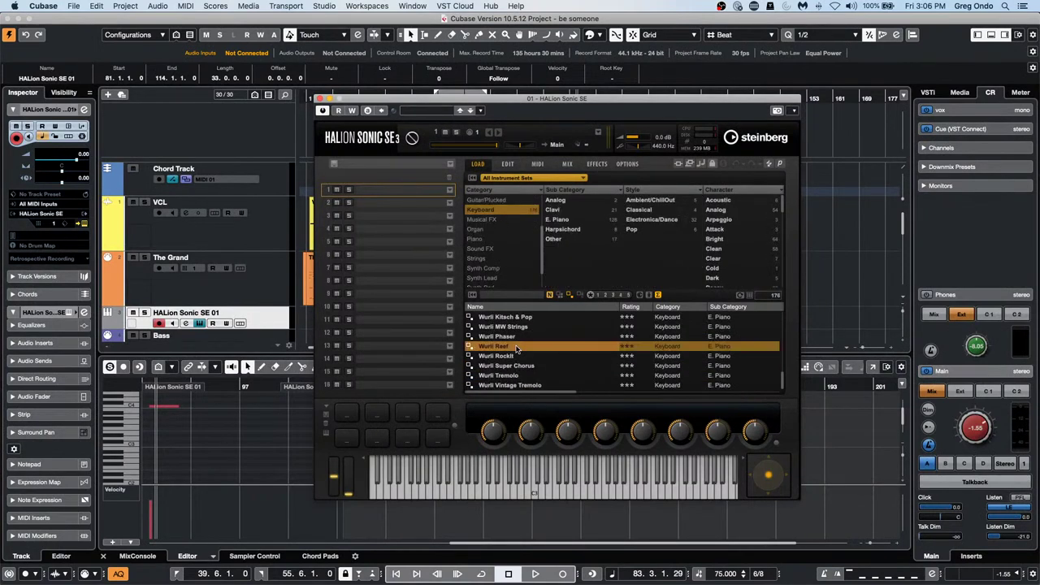
double_click(517, 348)
- Set the MIDI transpose of the Wurli Reef slot to -1
drag(497, 104, 663, 138)
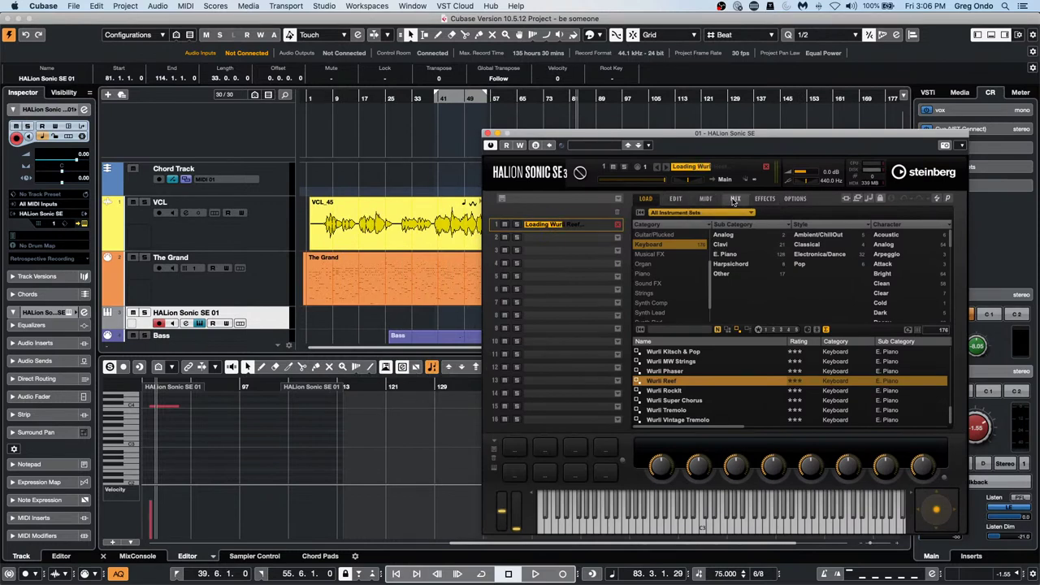
click(706, 199)
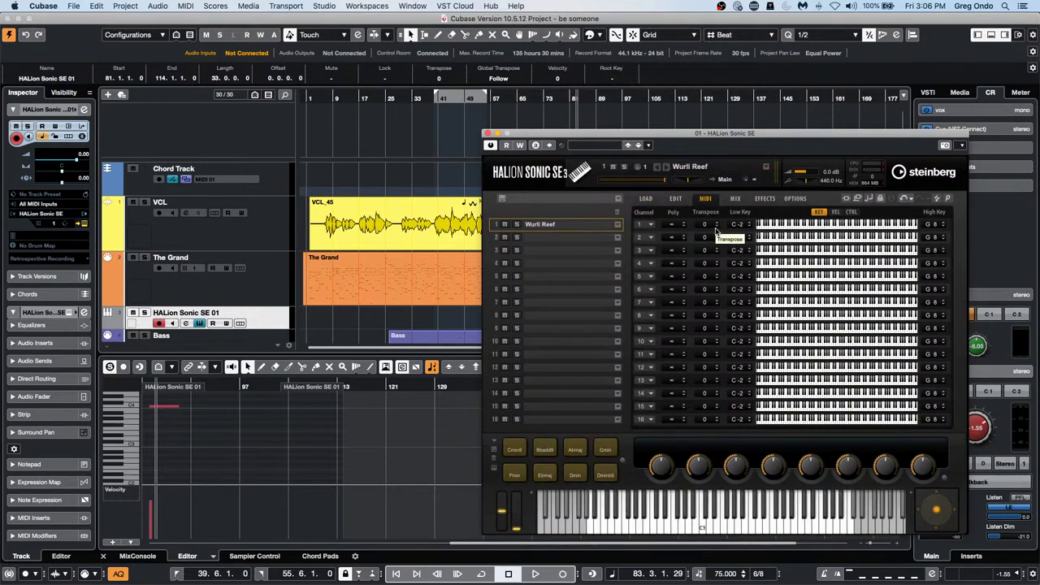
click(716, 223)
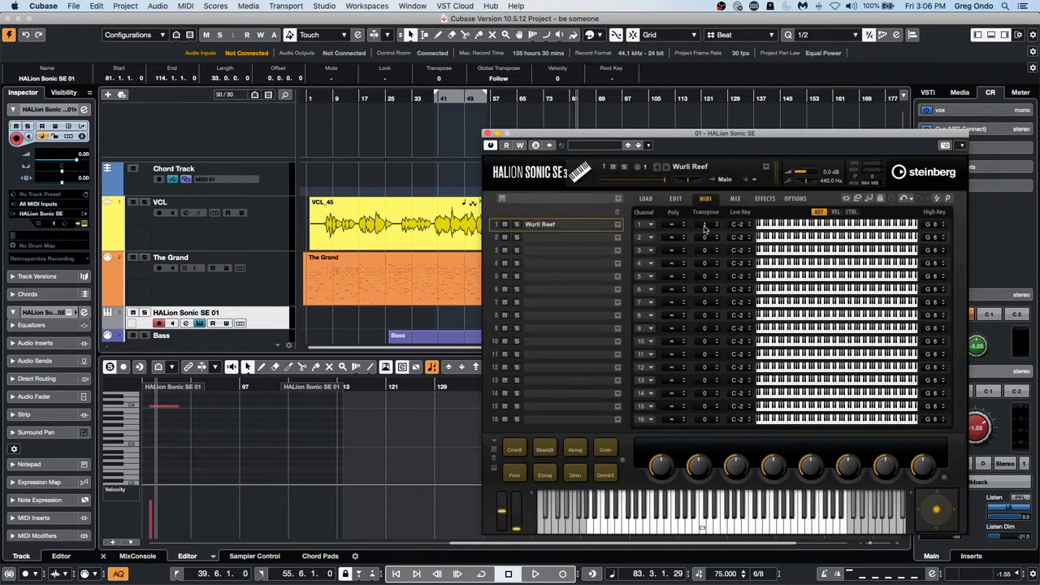
click(708, 228)
- Clear the instrument window from the project view and select the C4 note in the HALion Sonic SE 01 part
drag(668, 135, 656, 354)
click(611, 317)
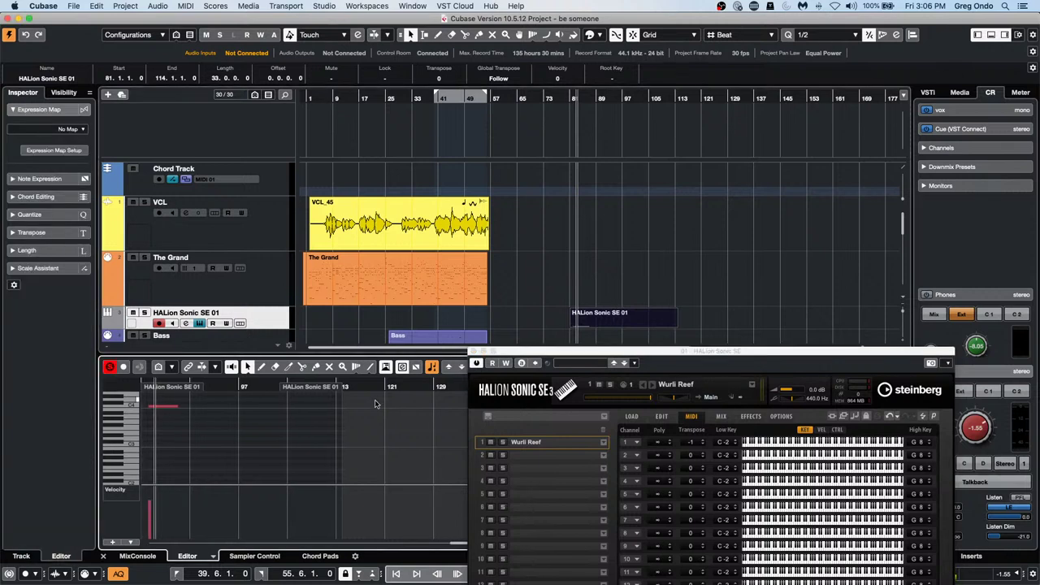
drag(618, 358, 817, 224)
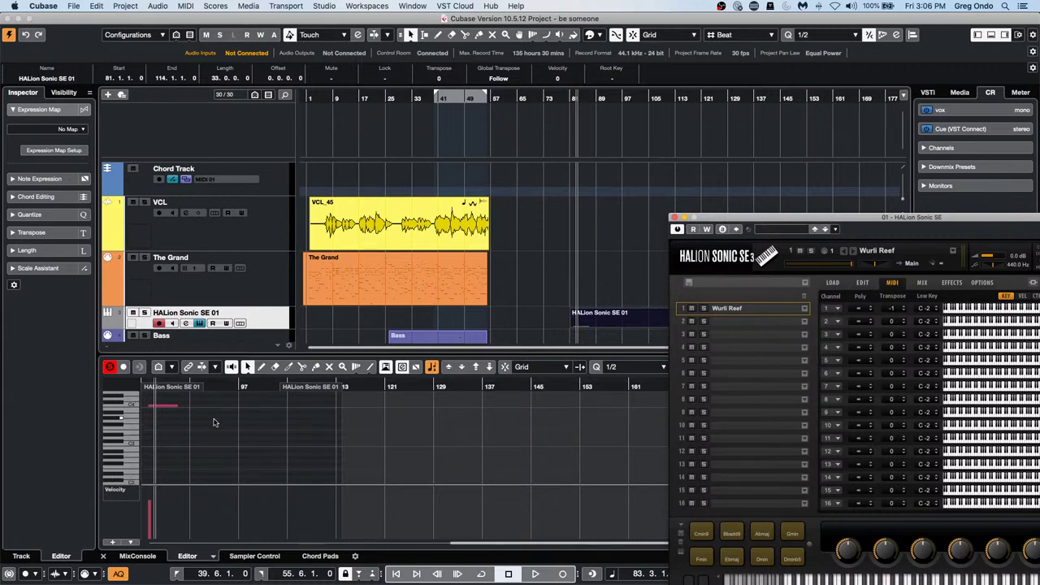
scroll(214, 422, up, 1)
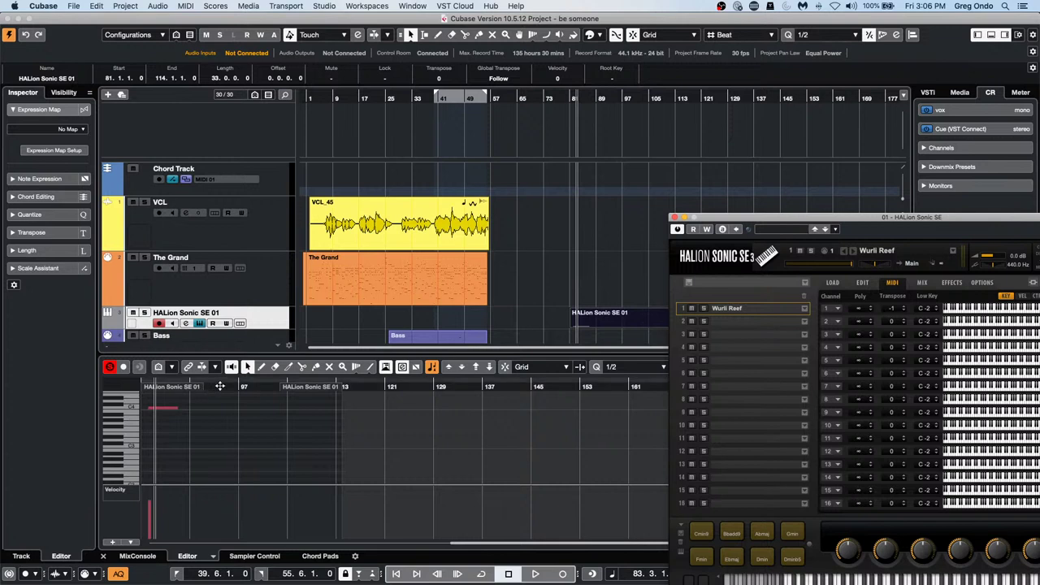
drag(232, 385, 65, 385)
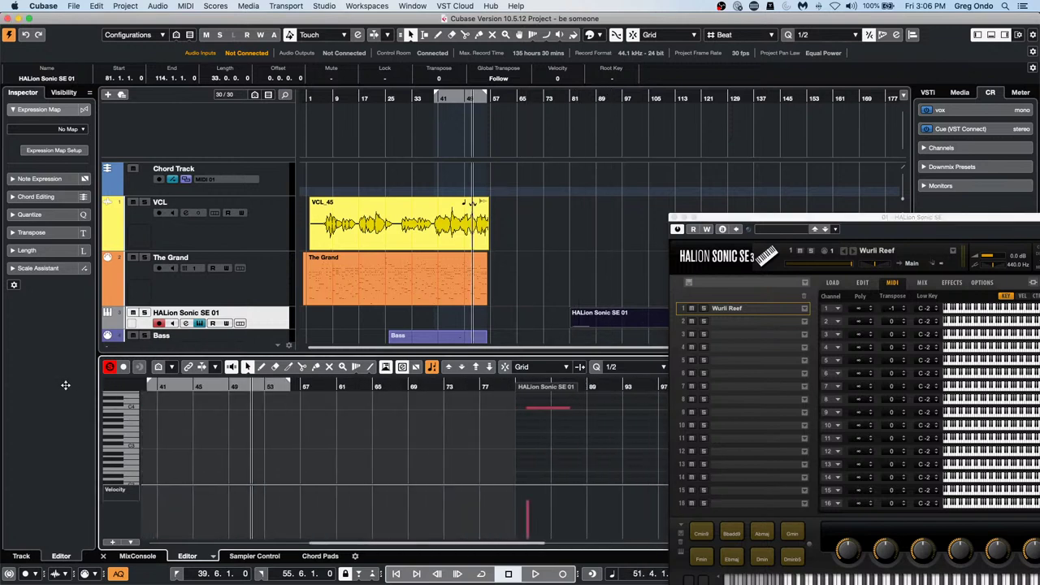
click(534, 411)
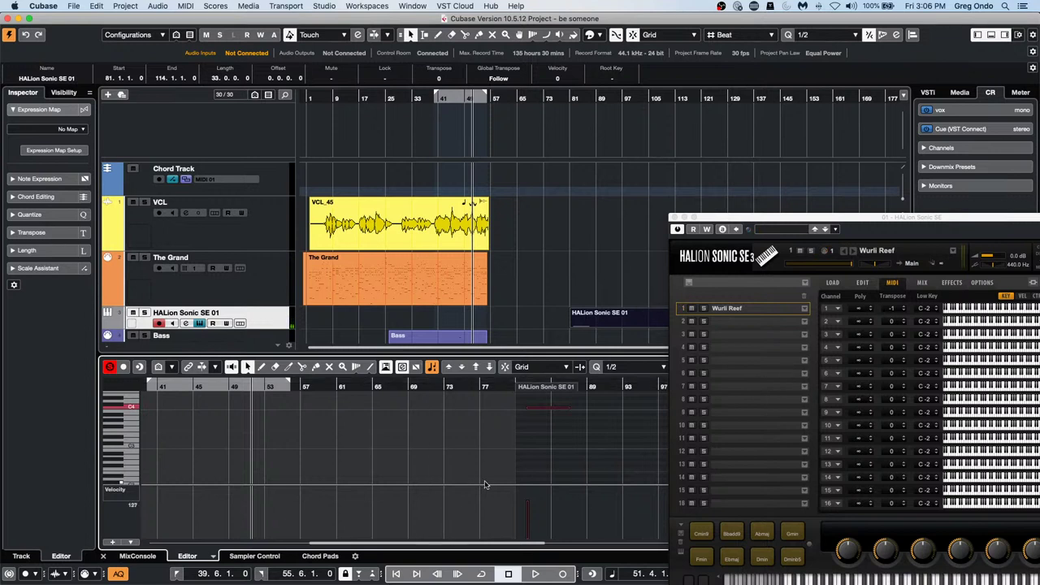
- Play the HALion Sonic SE 01 part from bar 81 to hear the transposed note, and stop playback
scroll(480, 466, down, 10)
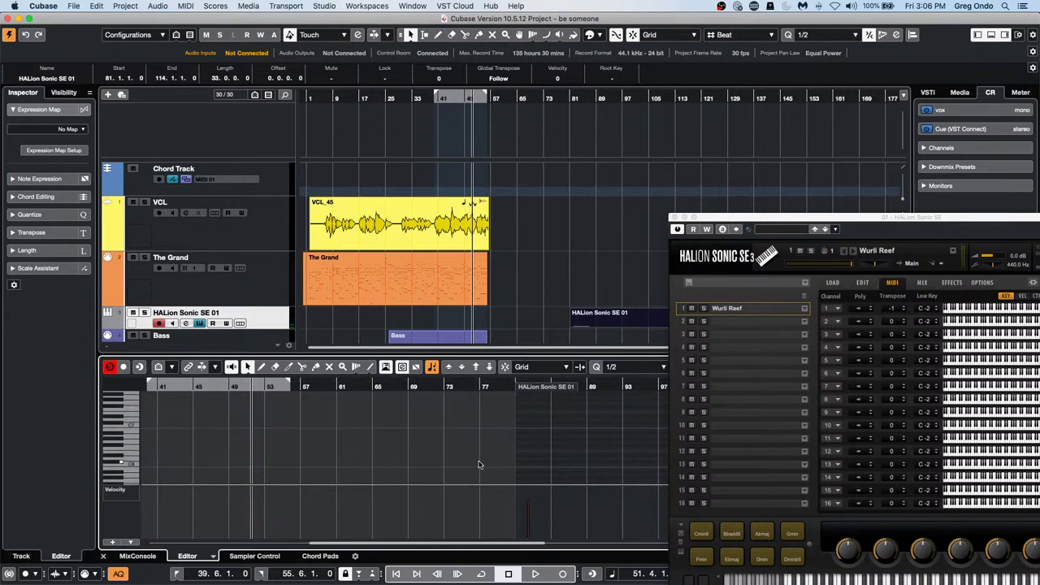
scroll(480, 463, up, 5)
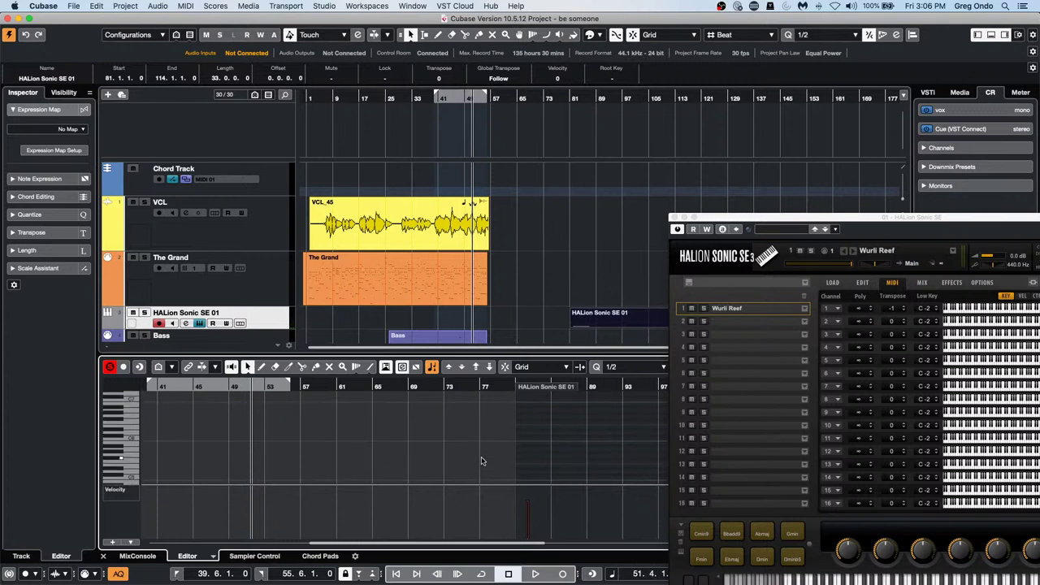
scroll(482, 460, up, 7)
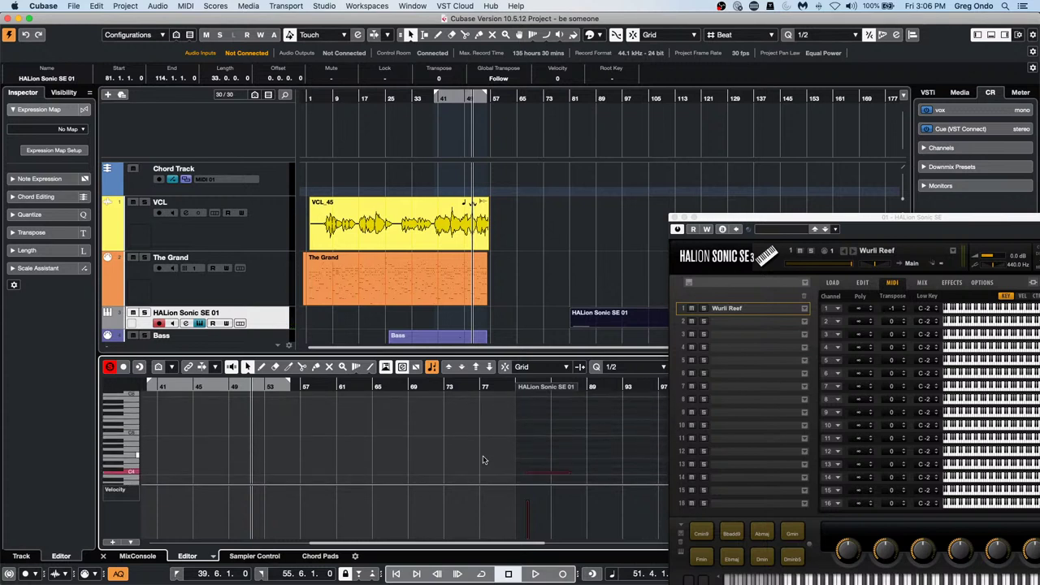
drag(359, 388, 516, 378)
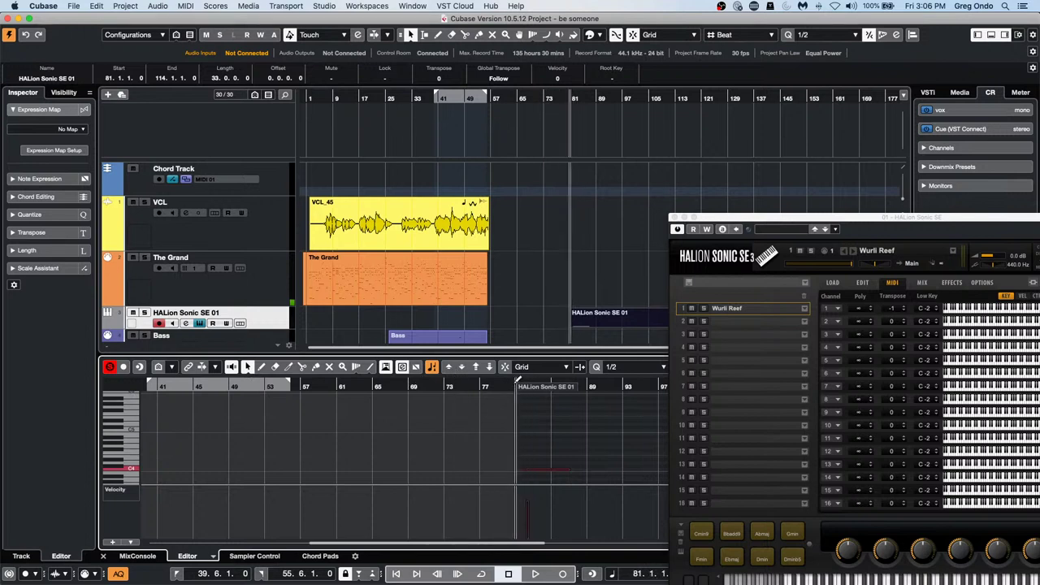
key(space)
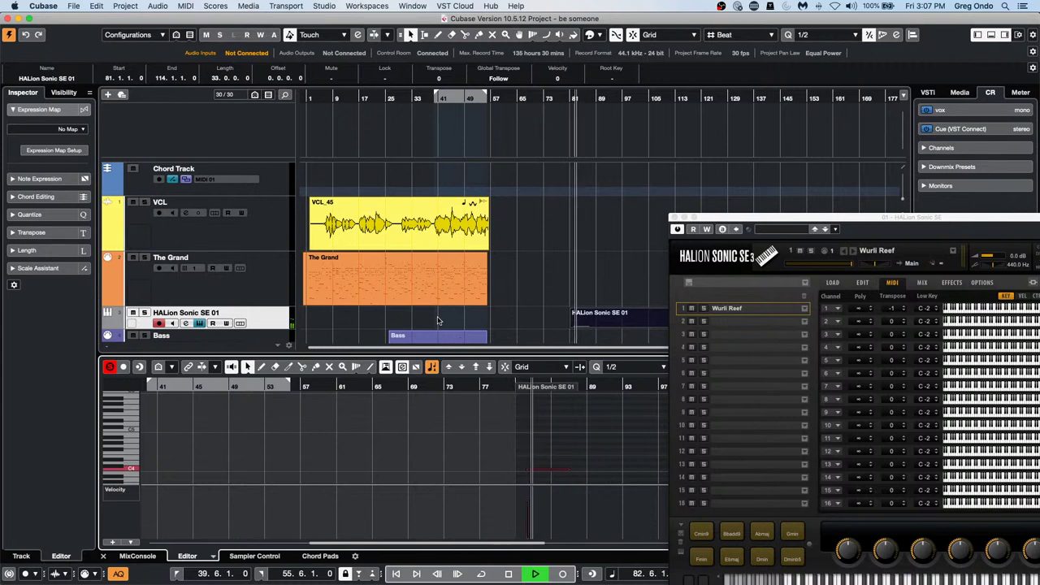
key(space)
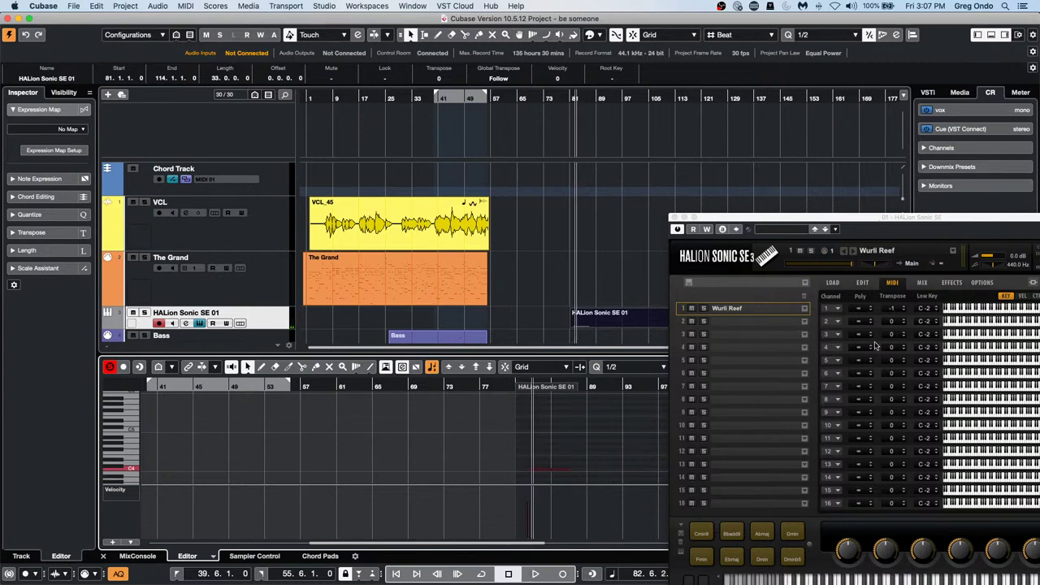
- Raise the Wurli Reef slot's transpose to 20 and start playback just before the part at bar 81
scroll(900, 310, up, 5)
scroll(900, 311, up, 8)
scroll(900, 311, up, 6)
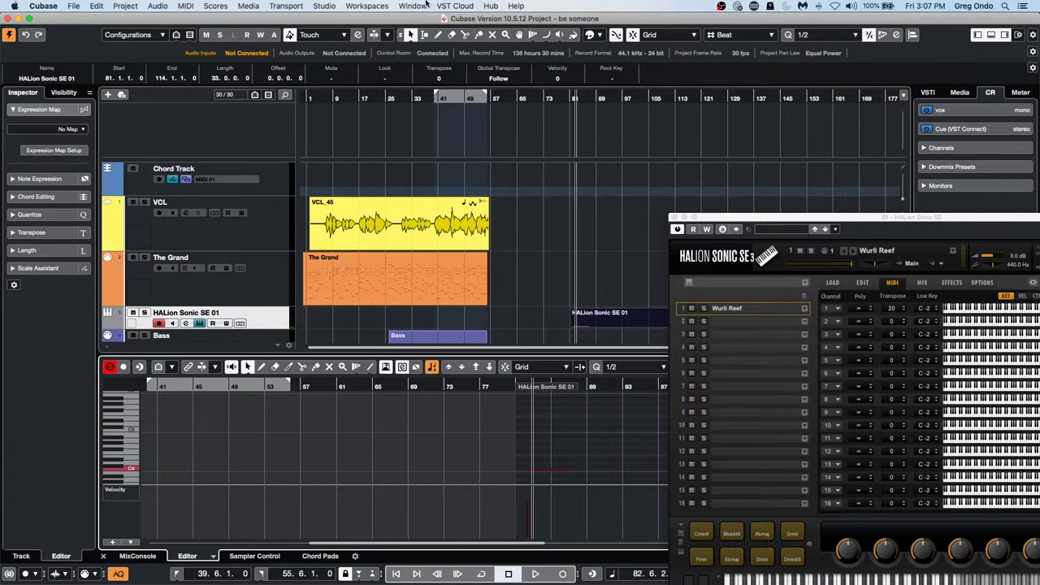
drag(572, 97, 500, 104)
key(space)
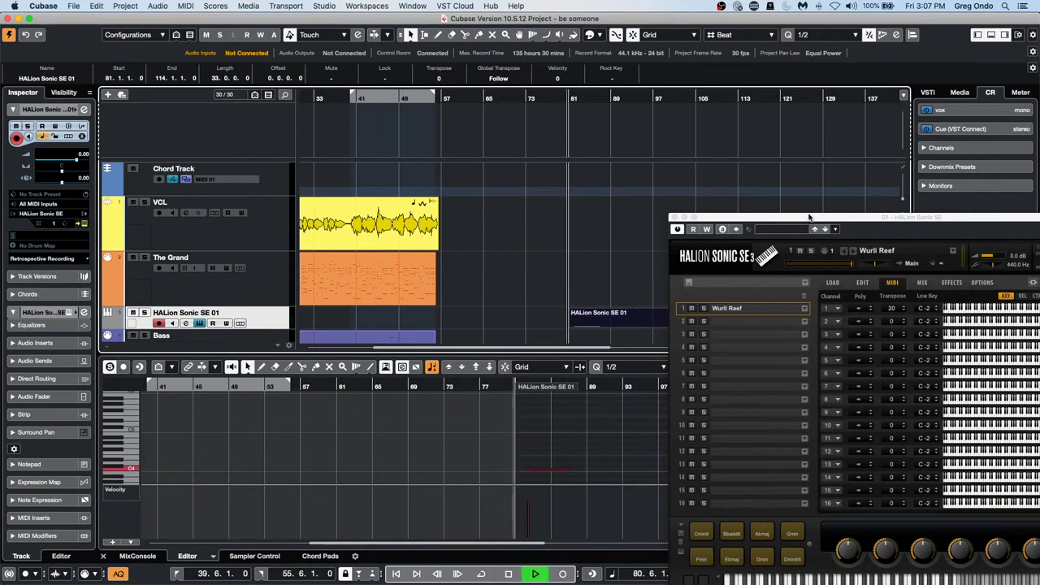
- Set the Wurli Reef slot's MIDI transpose to -7 during playback
double_click(892, 309)
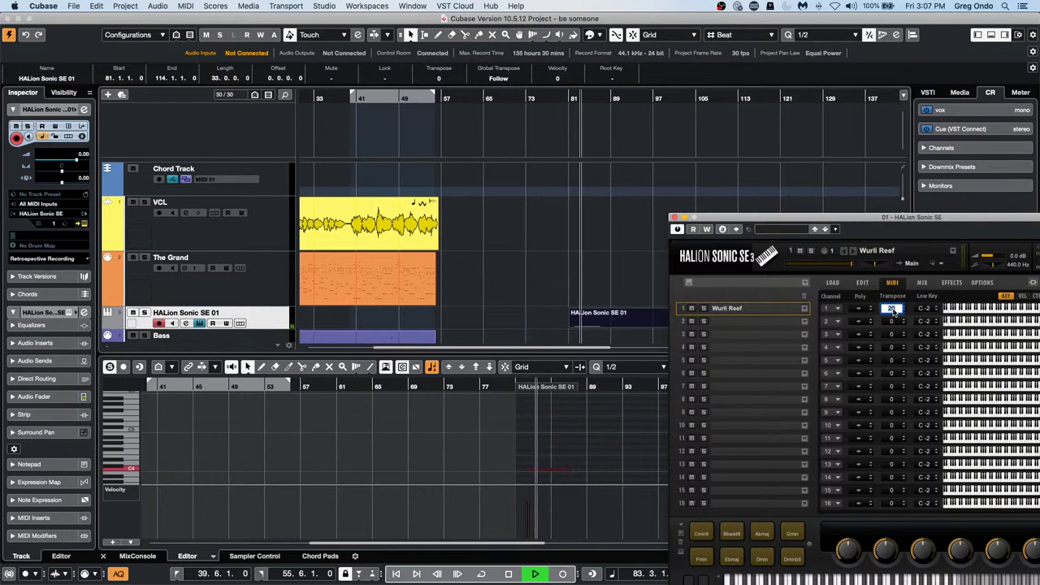
text(-7)
key(Return)
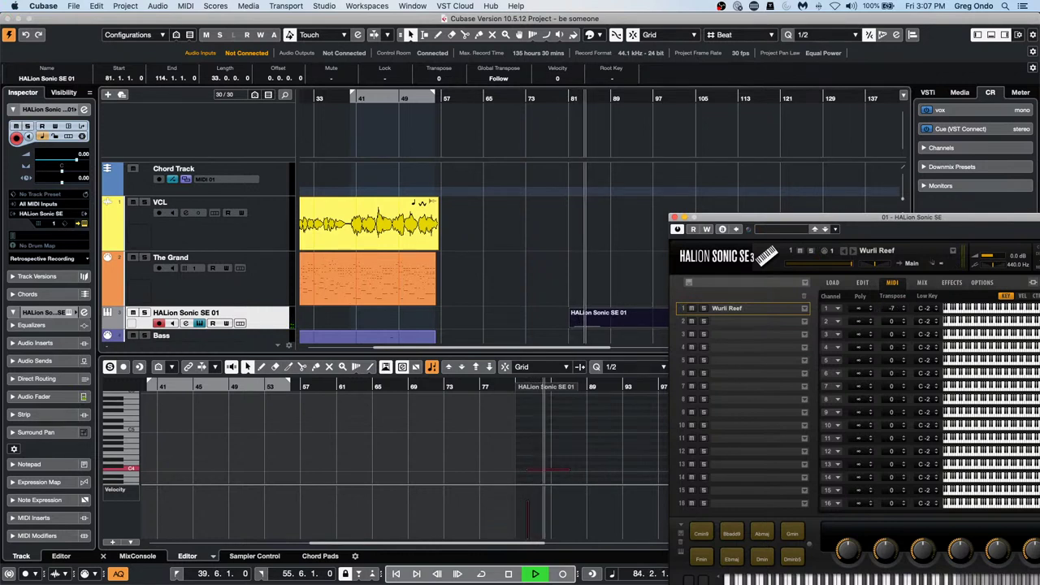
- Replay the HALion Sonic SE 01 part from around bar 81 to hear the new transposition, and stop playback
click(553, 99)
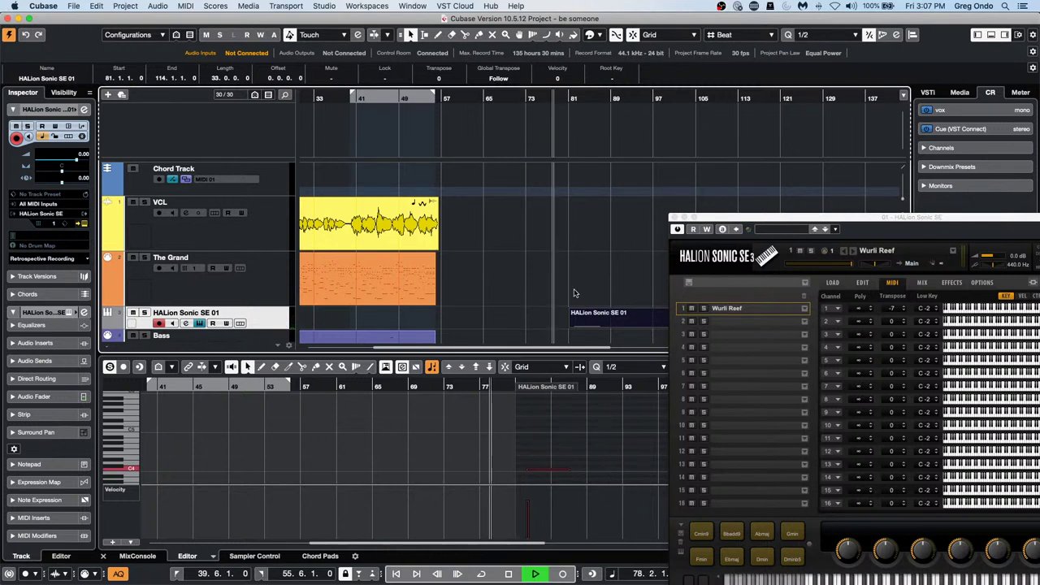
double_click(601, 324)
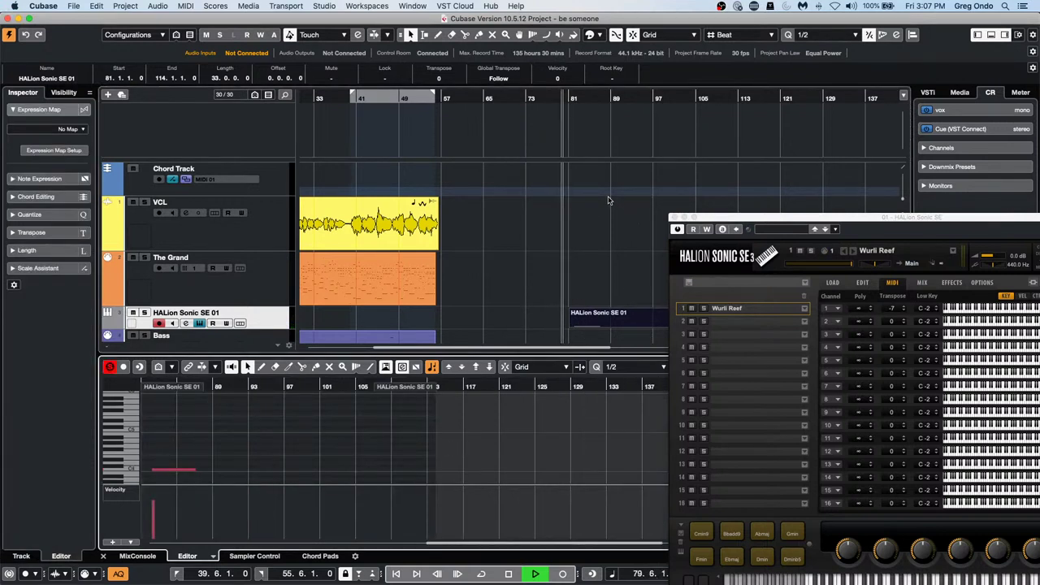
click(576, 97)
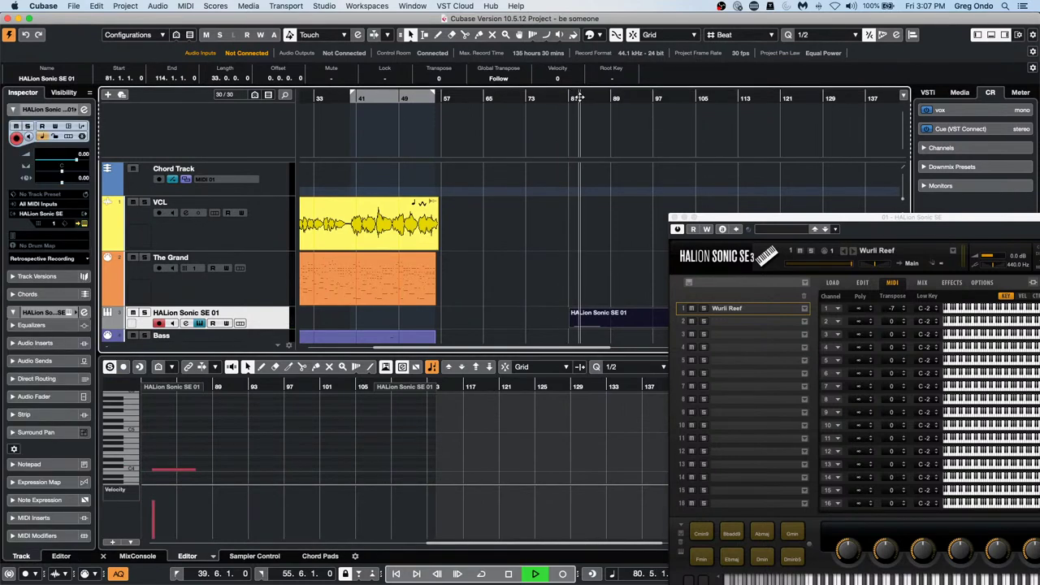
click(571, 97)
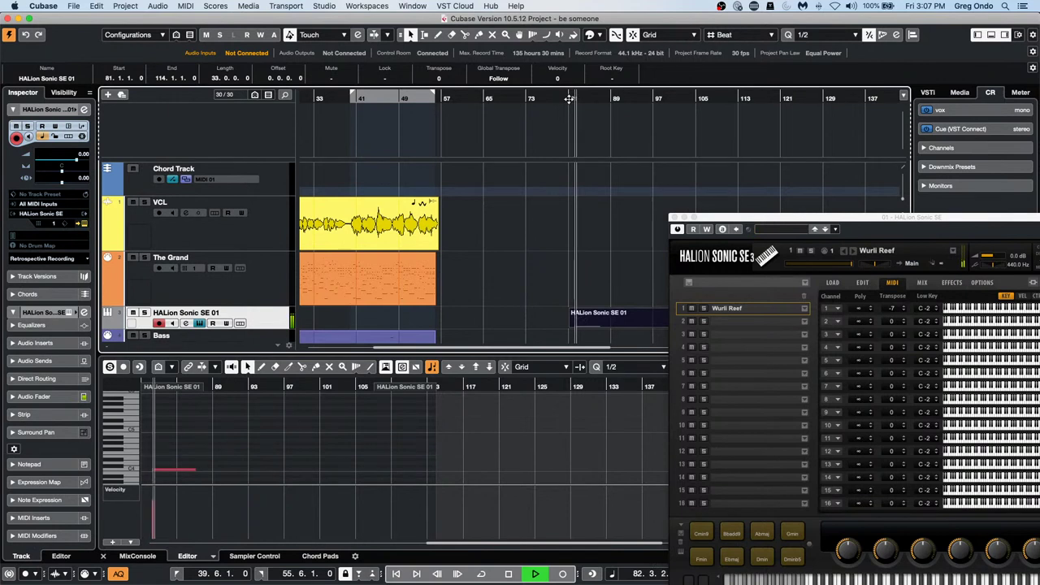
key(space)
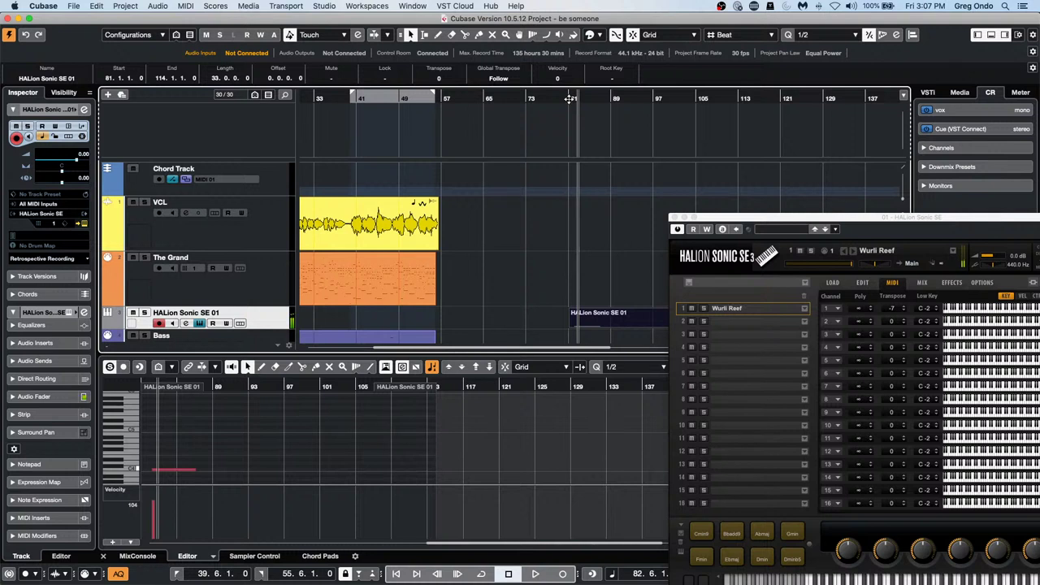
- Audition the C4 key in the lower-zone Key Editor and close the HALion Sonic SE instrument window
click(223, 473)
click(132, 470)
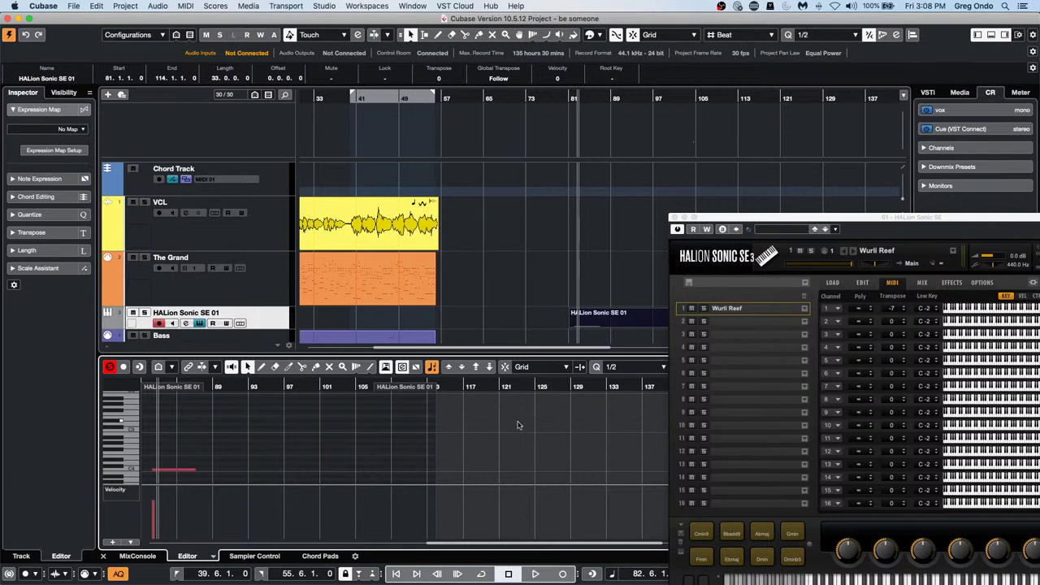
click(675, 218)
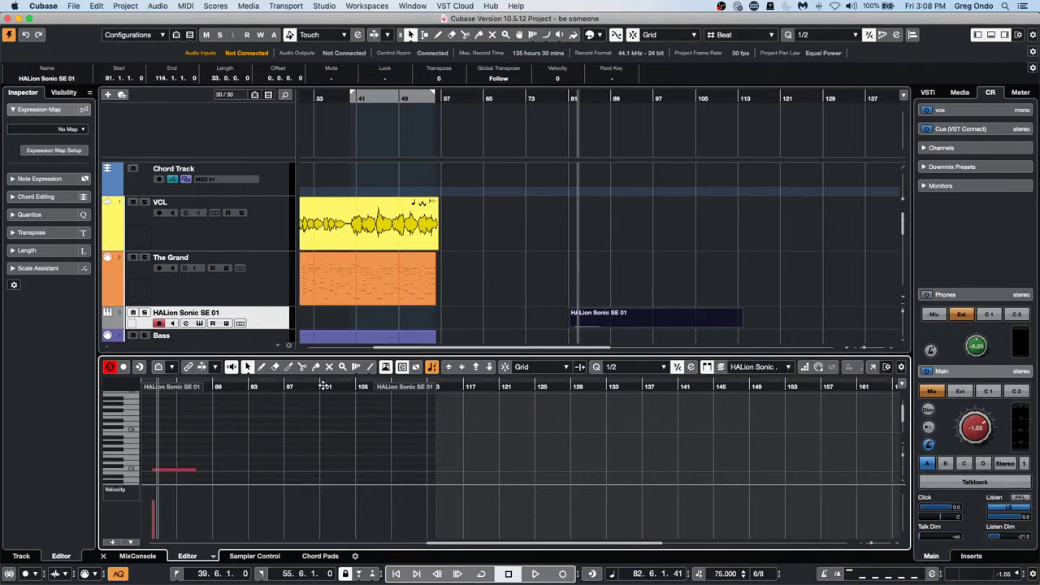
- Show the HALion Sonic SE 01 part in a separate Key Editor window and move it to uncover the track list
drag(325, 387, 381, 388)
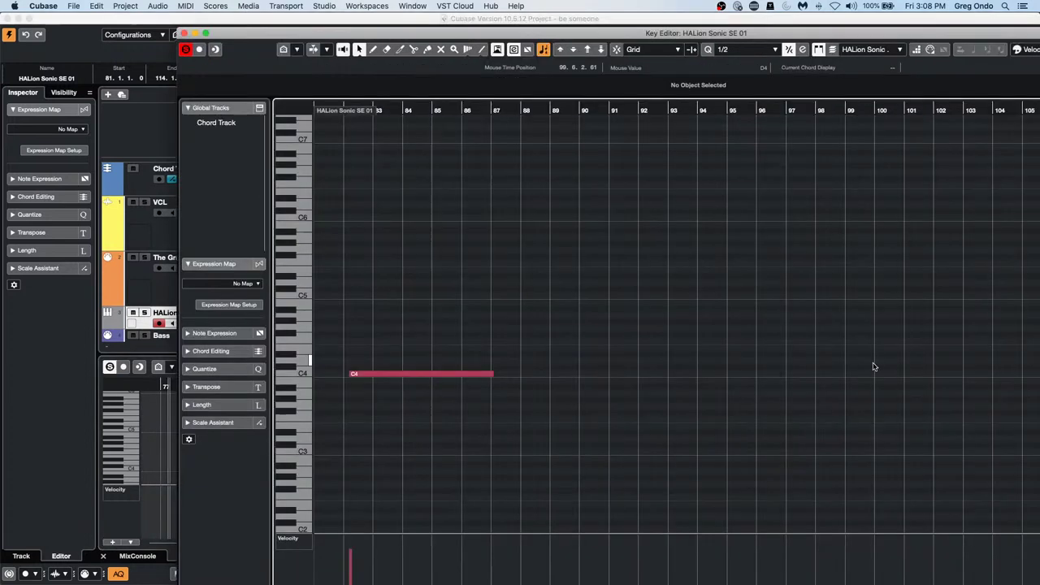
click(873, 367)
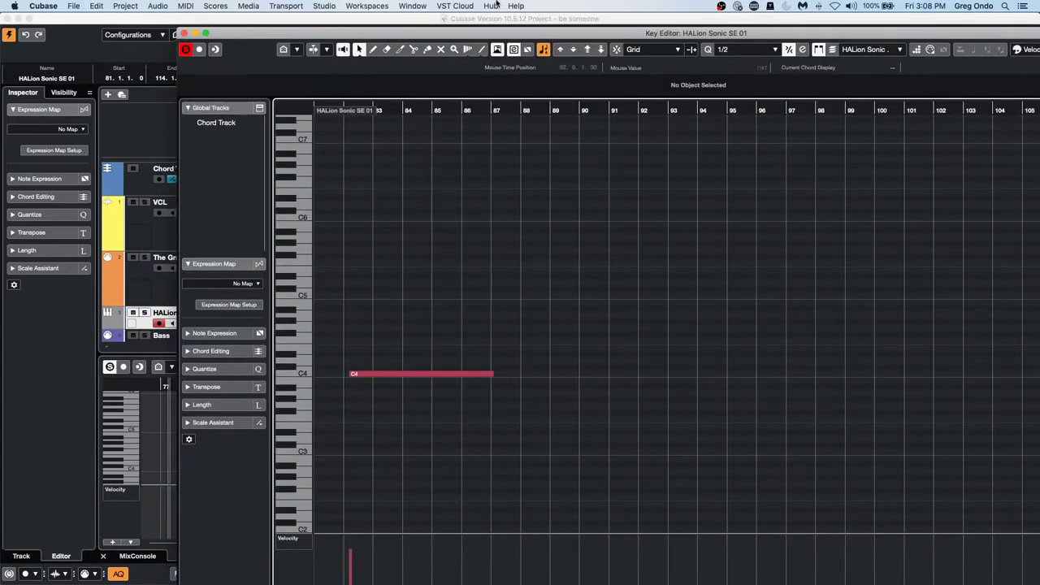
right_click(257, 47)
click(283, 37)
drag(593, 35, 728, 41)
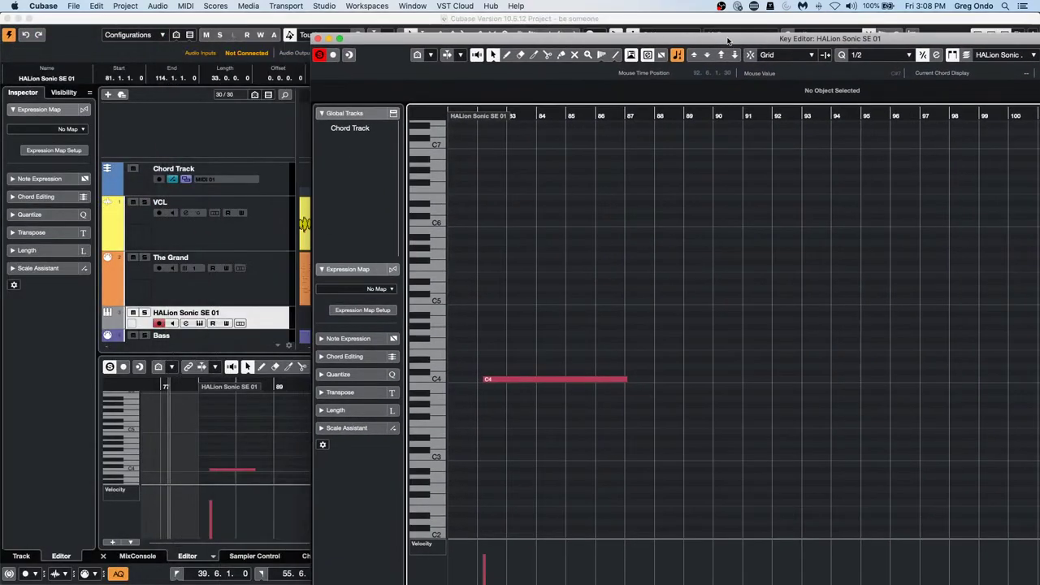
- Return to the project view and select The Grand track
click(249, 244)
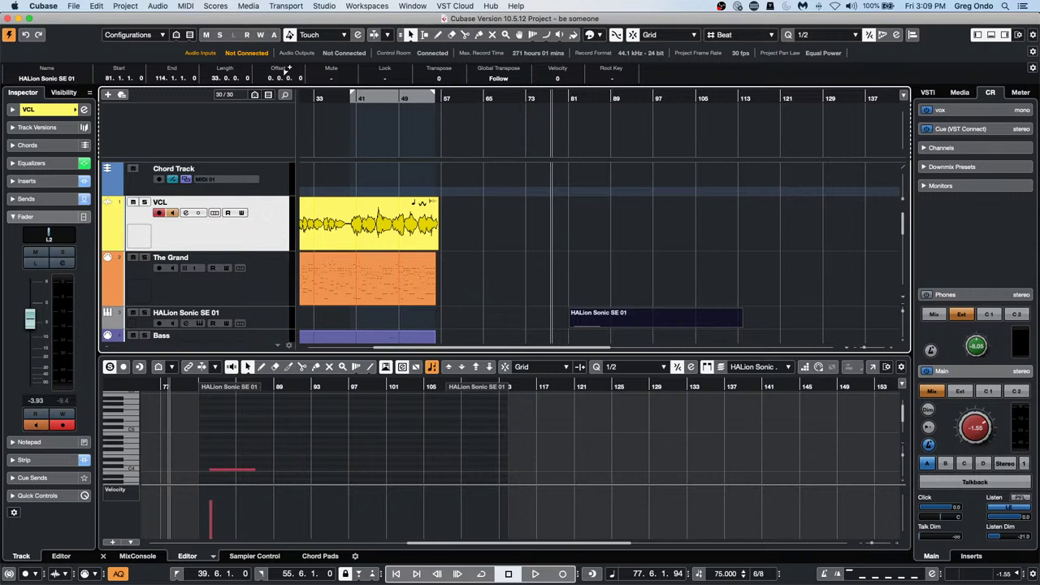
click(248, 286)
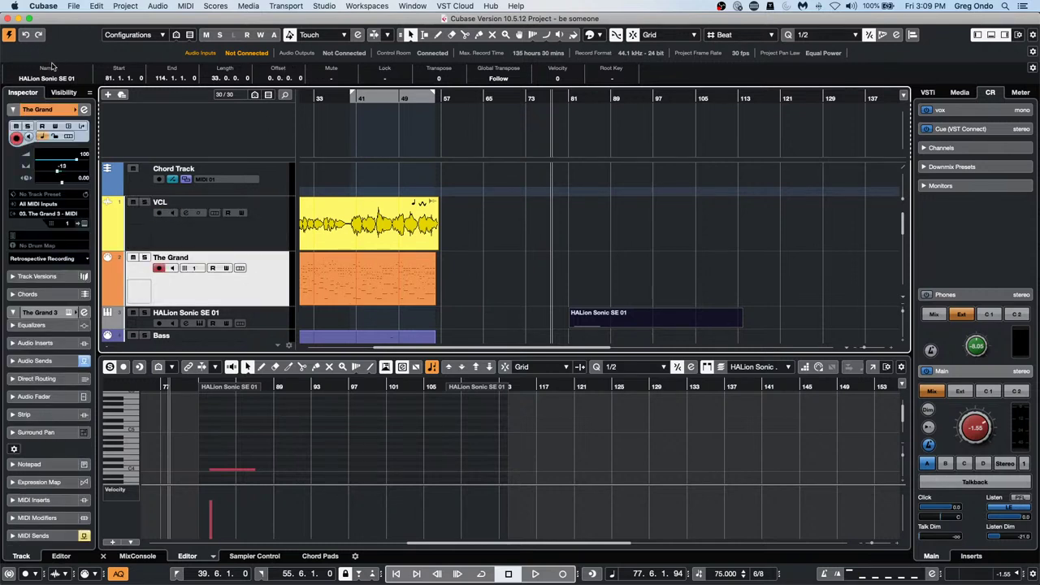
- Set The Grand track's input transformer to Local and load the Channel Filtering preset Pass CH 01
click(82, 127)
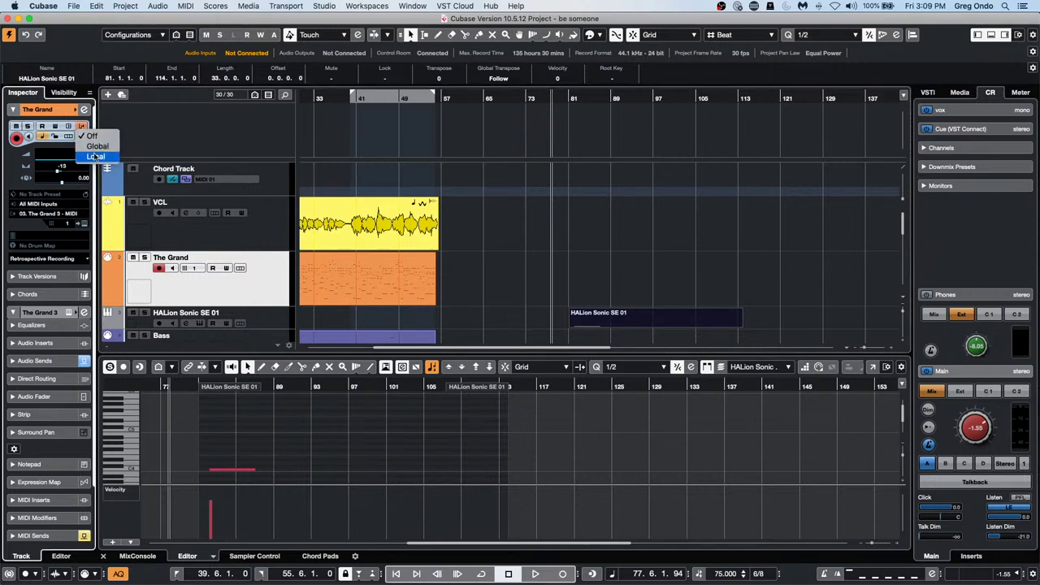
click(95, 156)
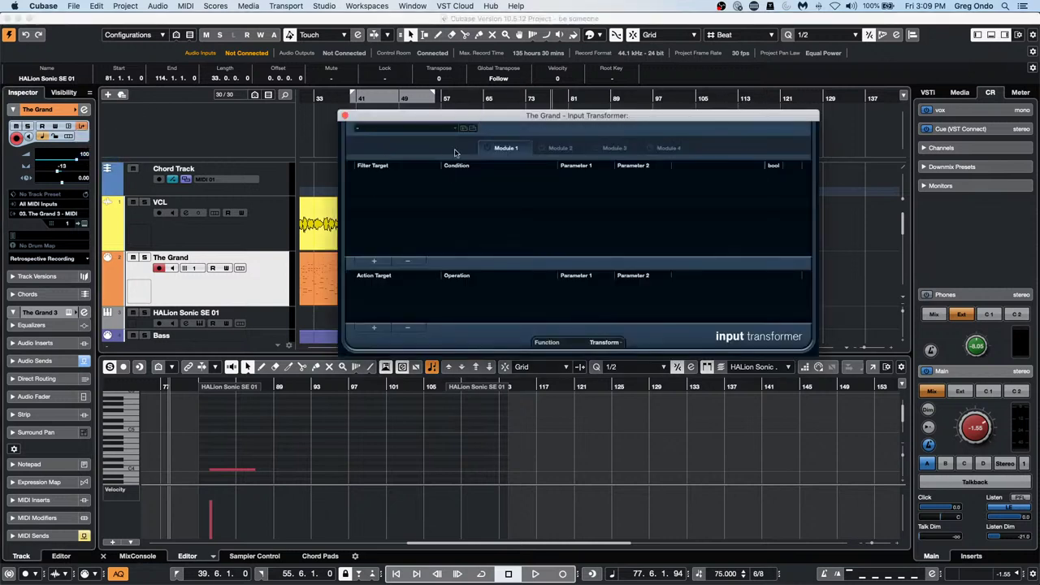
click(439, 129)
mouse_move(435, 143)
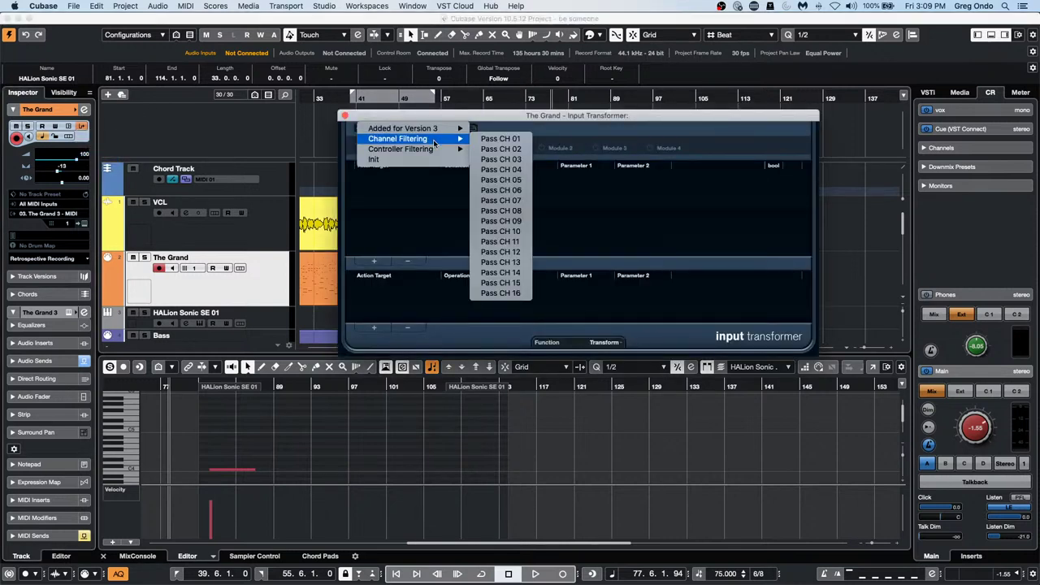
click(524, 139)
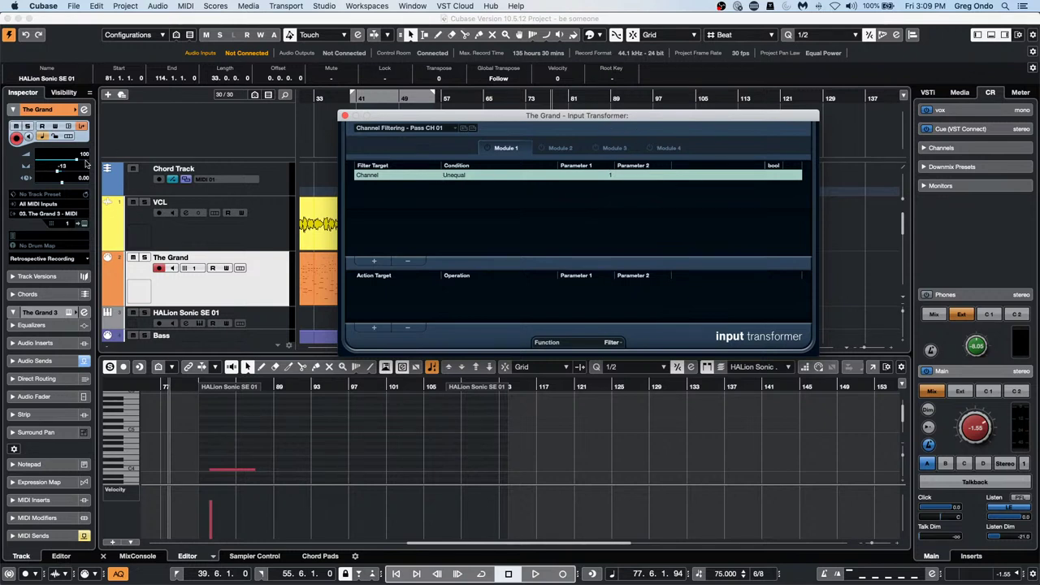
- Switch The Grand track's input transformer off
click(84, 127)
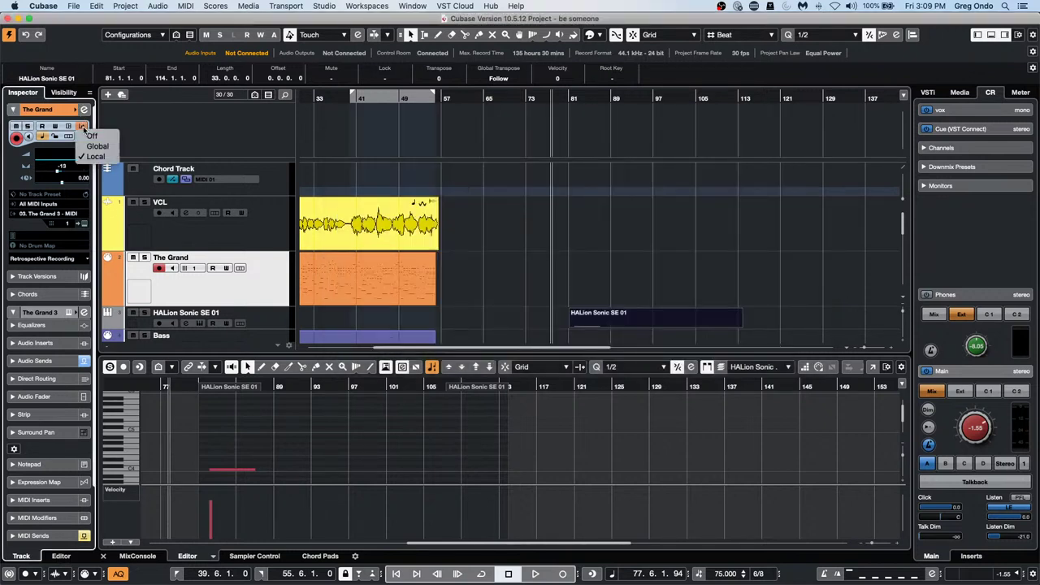
click(87, 130)
click(92, 136)
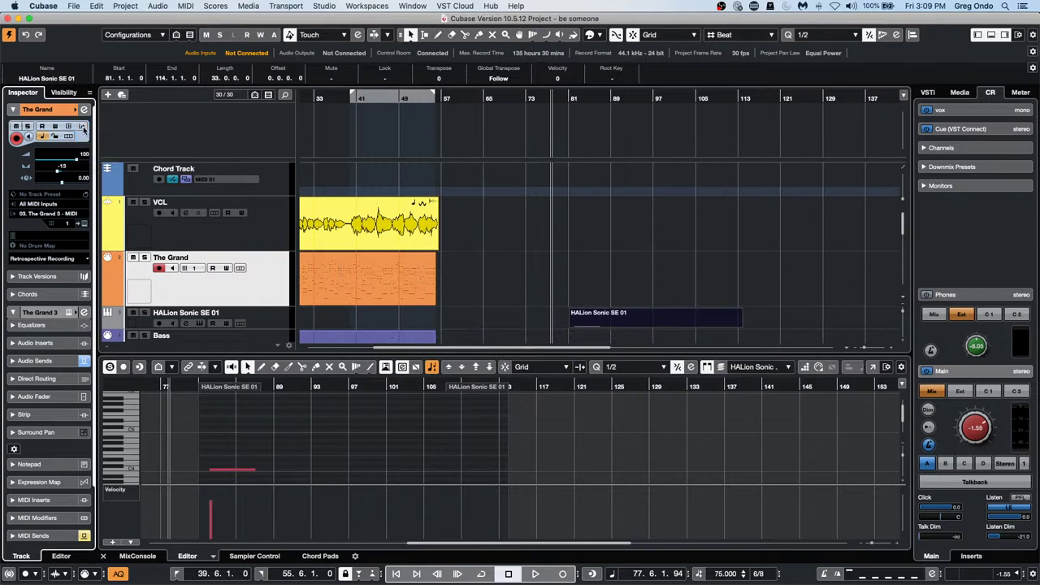
- Set The Grand track's input transformer to Global, browse its channel filtering presets, and close the transformer window
click(82, 127)
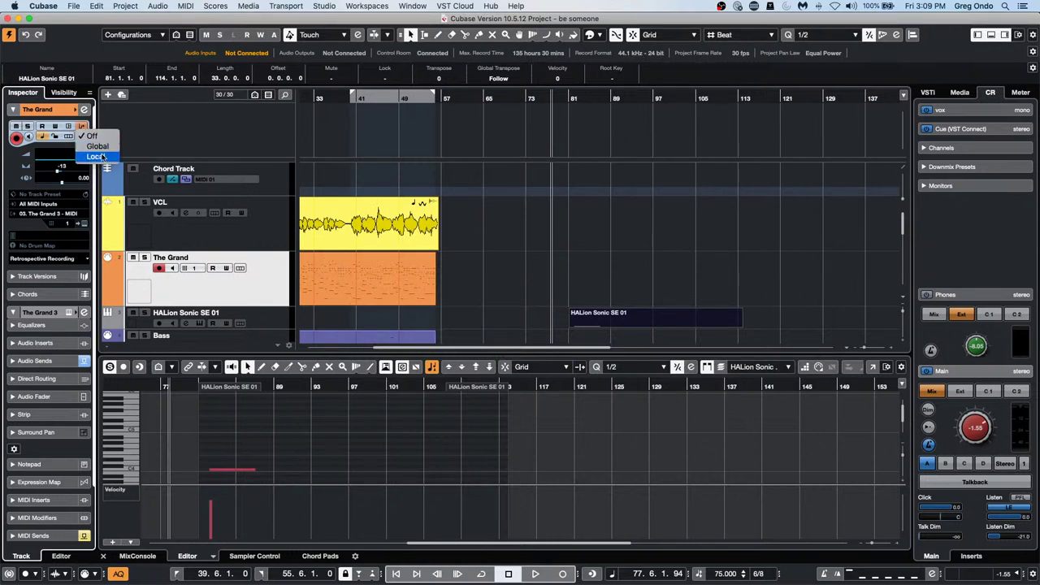
click(99, 147)
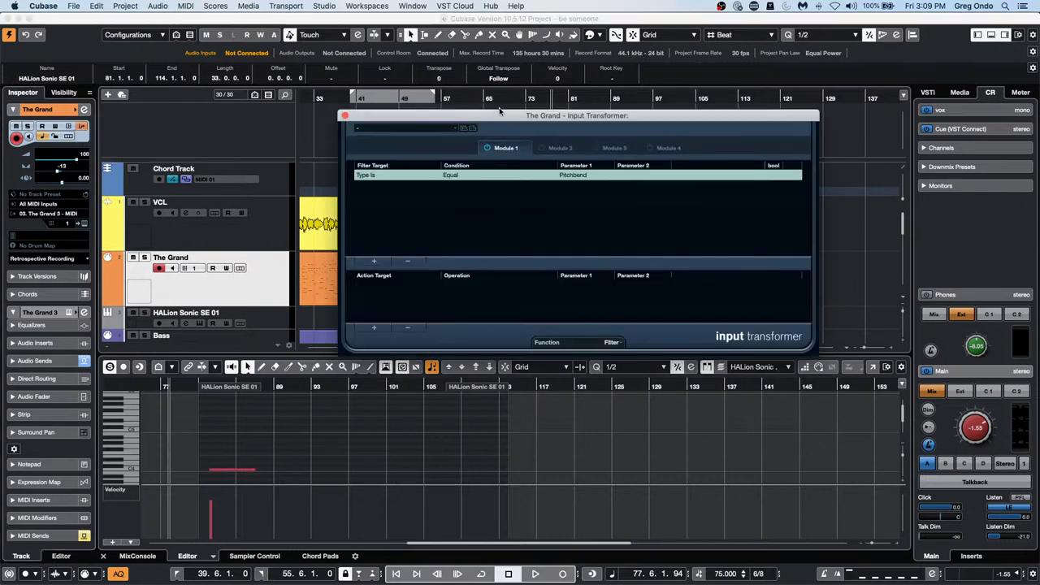
click(432, 132)
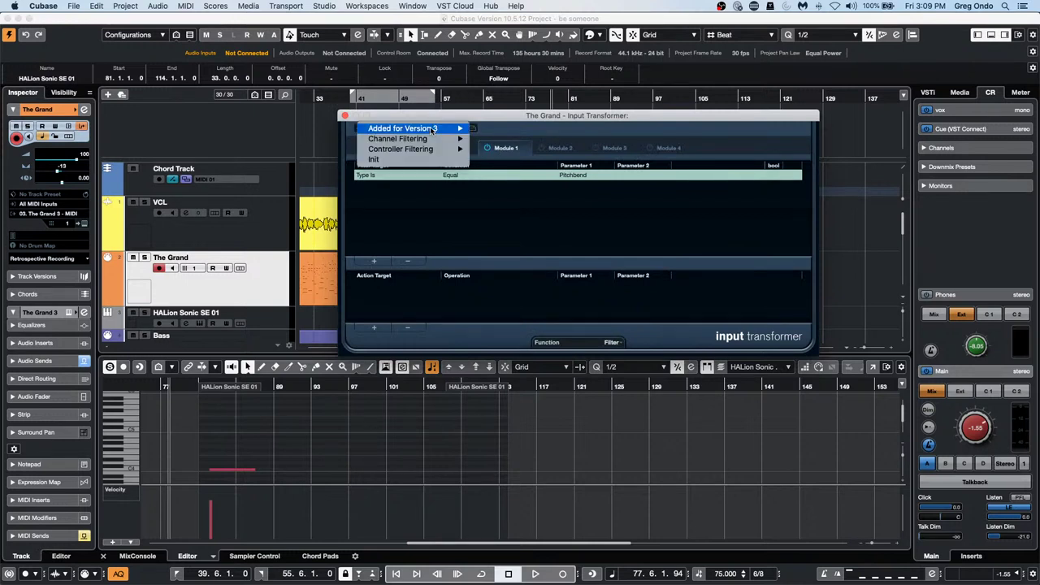
mouse_move(433, 129)
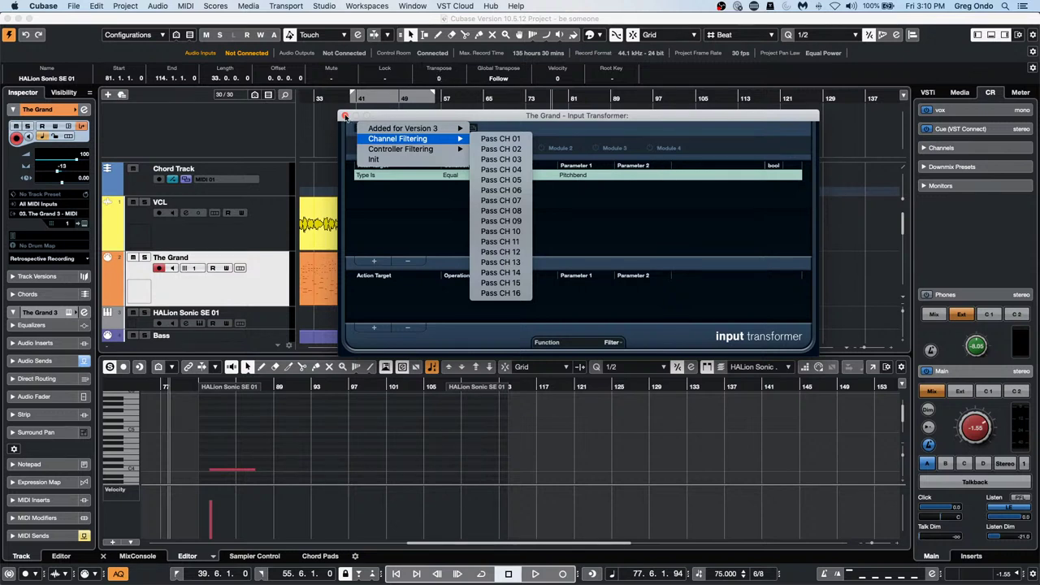
click(345, 116)
click(344, 116)
- In Studio Setup, set the Generic Remote's MIDI input to Not Connected
click(327, 6)
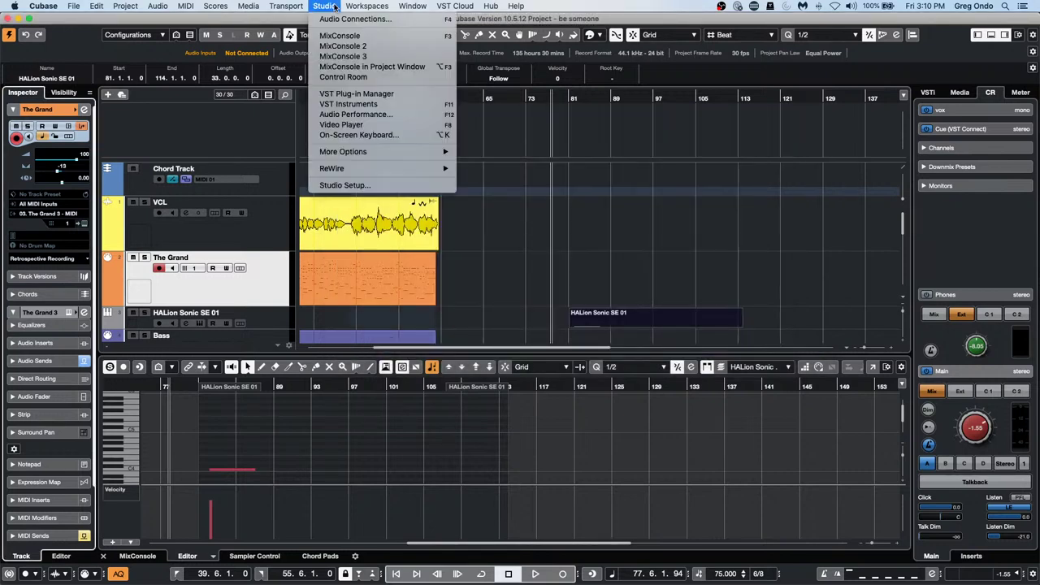
click(355, 180)
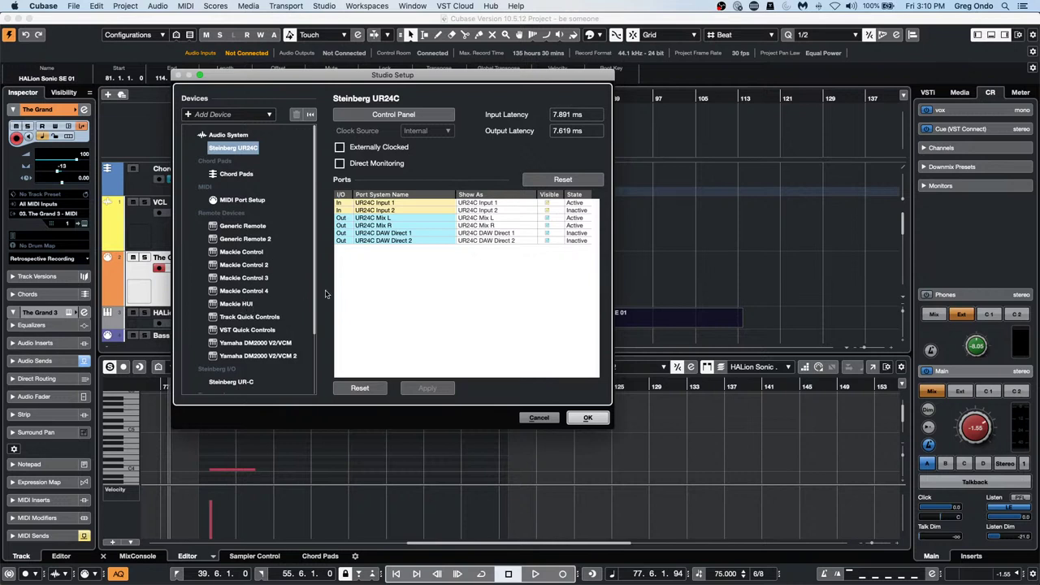
click(239, 226)
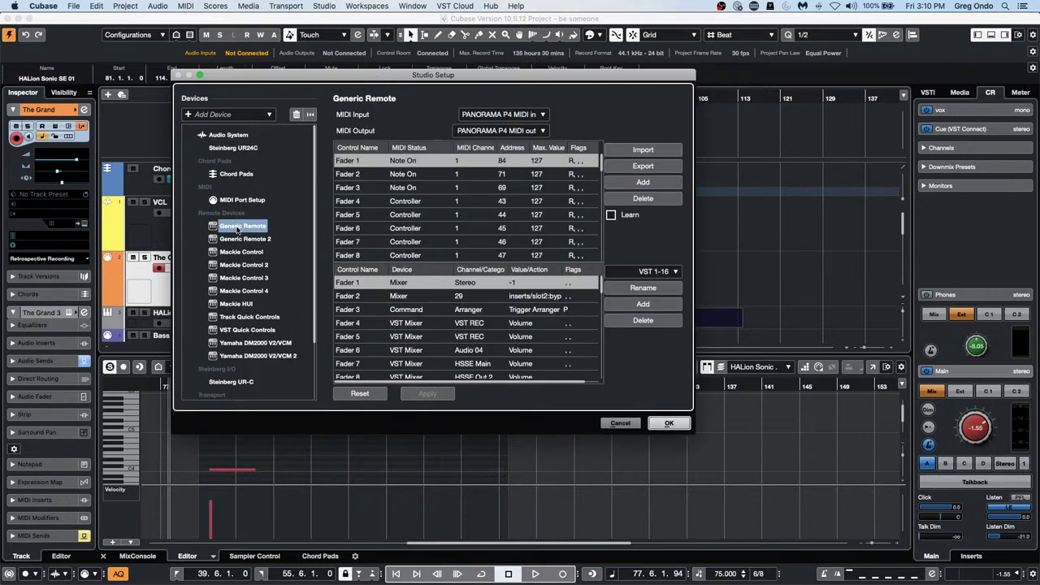
click(505, 115)
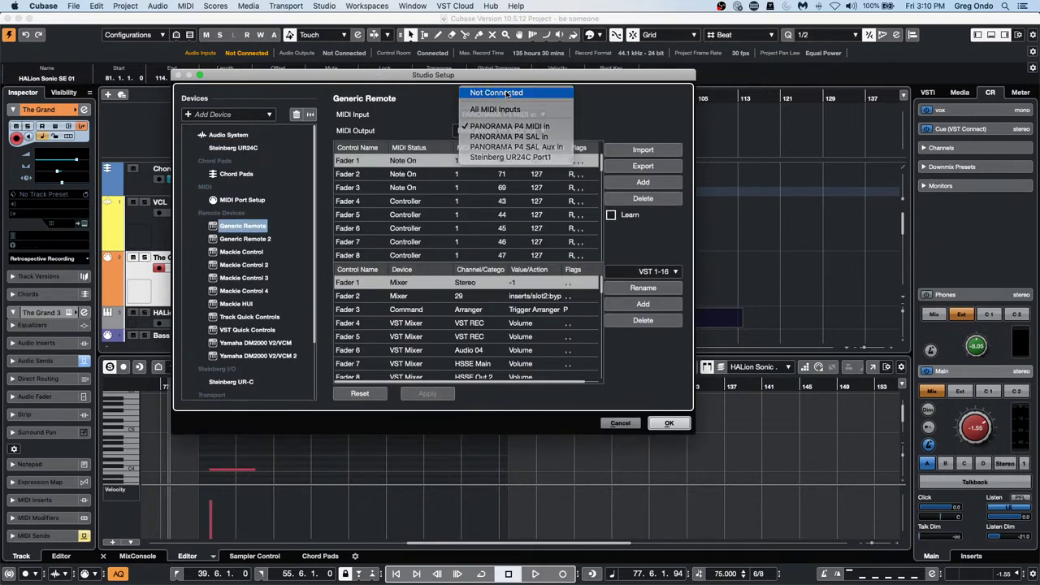
click(506, 94)
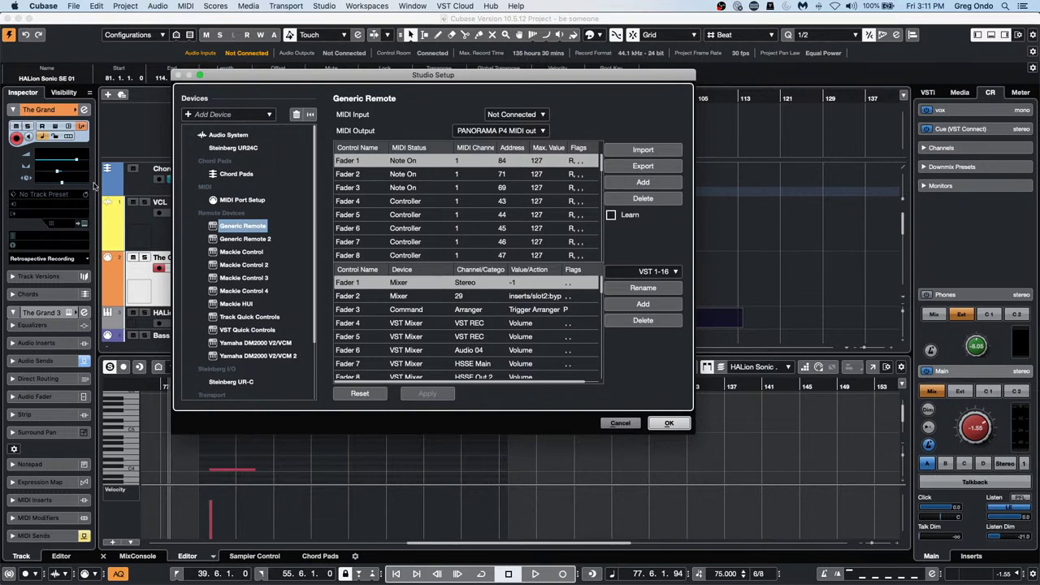
- Restore the Generic Remote's MIDI input to PANORAMA P4 MIDI in and accept the Studio Setup
click(537, 115)
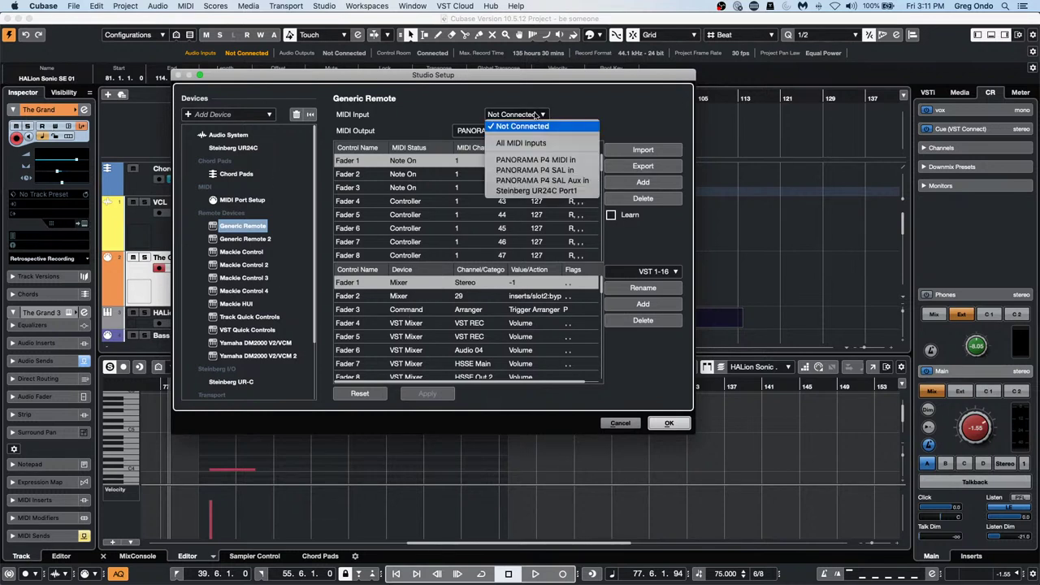
click(538, 160)
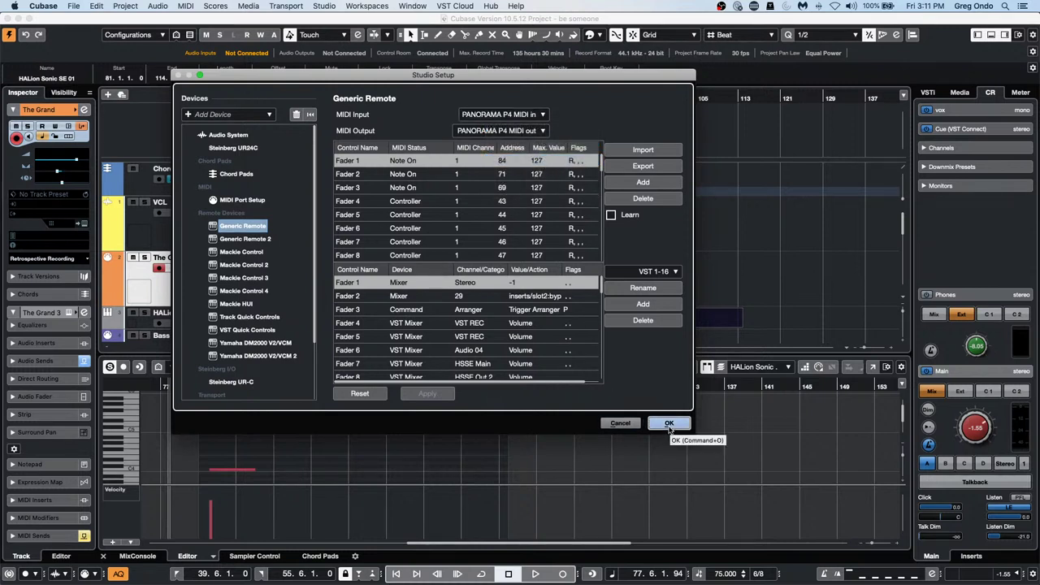
click(668, 424)
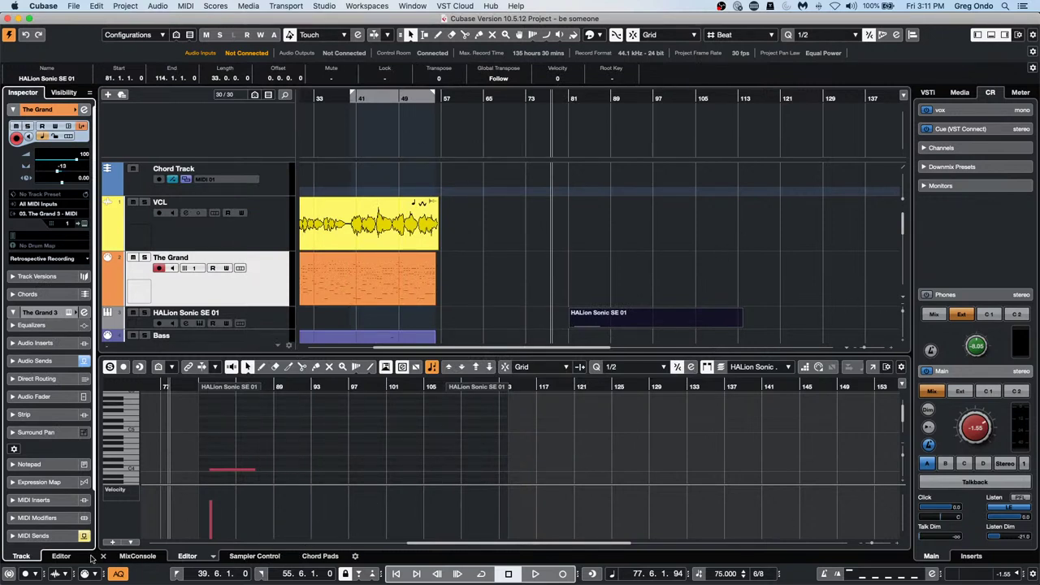
- Show the MixConsole in the lower zone, then open and close the Stereo output channel's settings
click(124, 555)
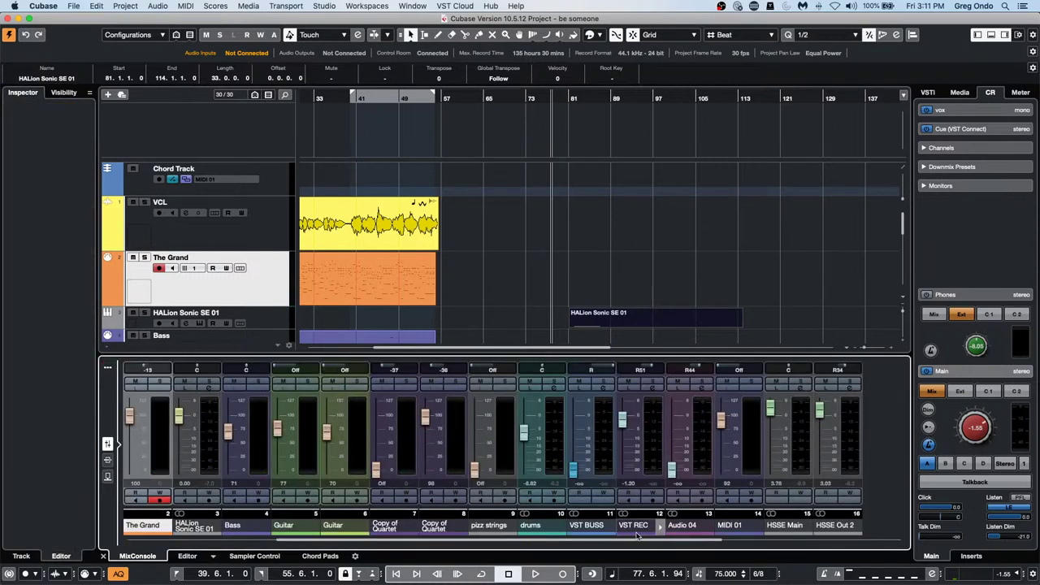
drag(541, 539, 879, 543)
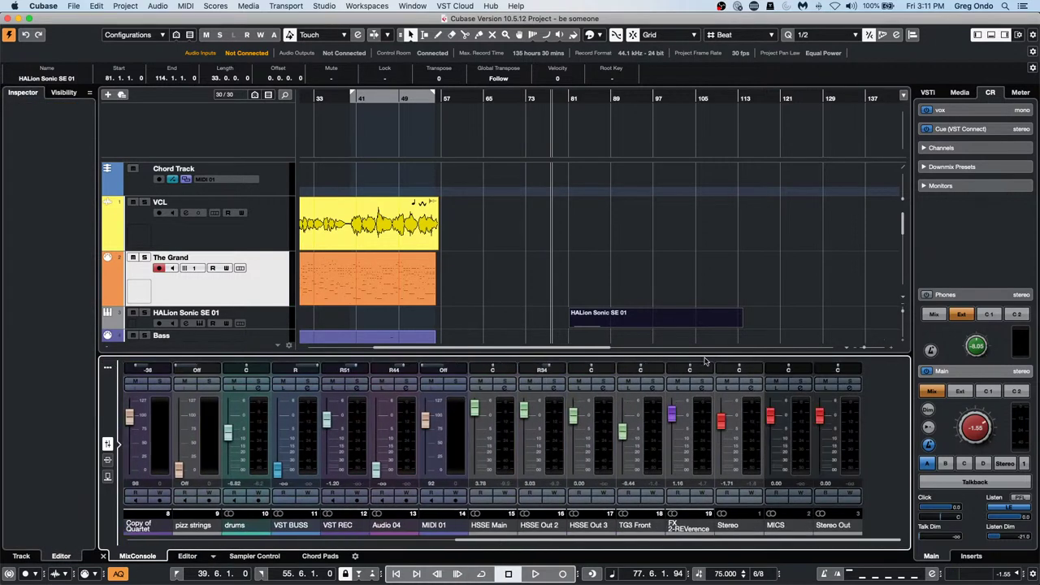
click(756, 390)
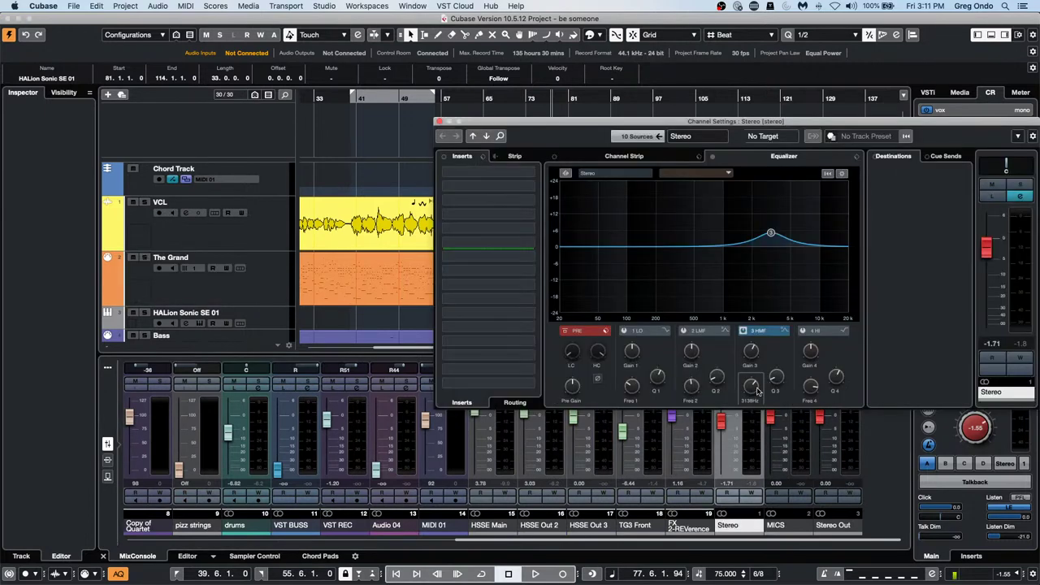
click(440, 121)
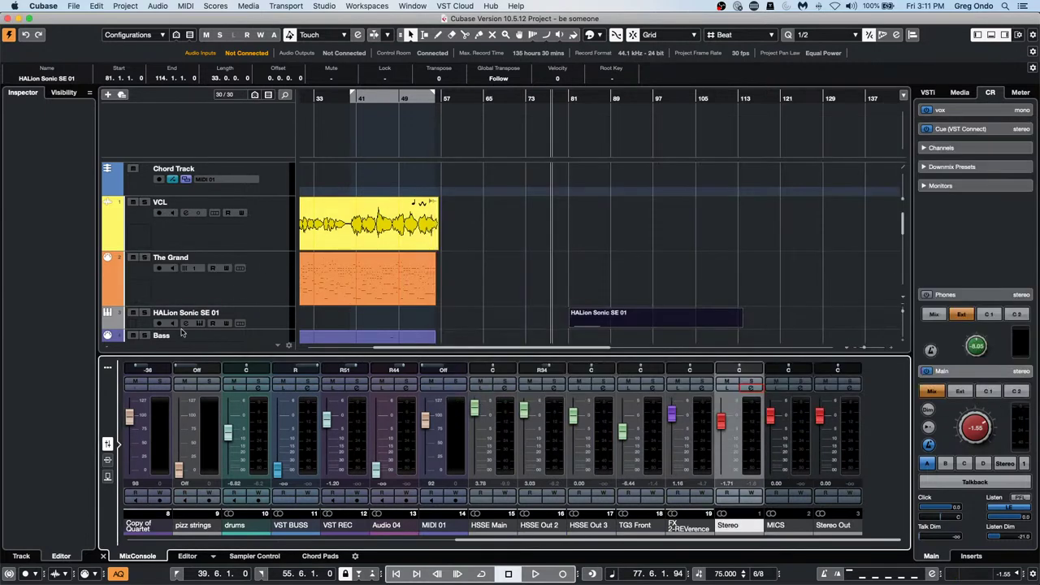
- Open the MixConsole in its own window and toggle the Channel Latency display off and back on
click(107, 366)
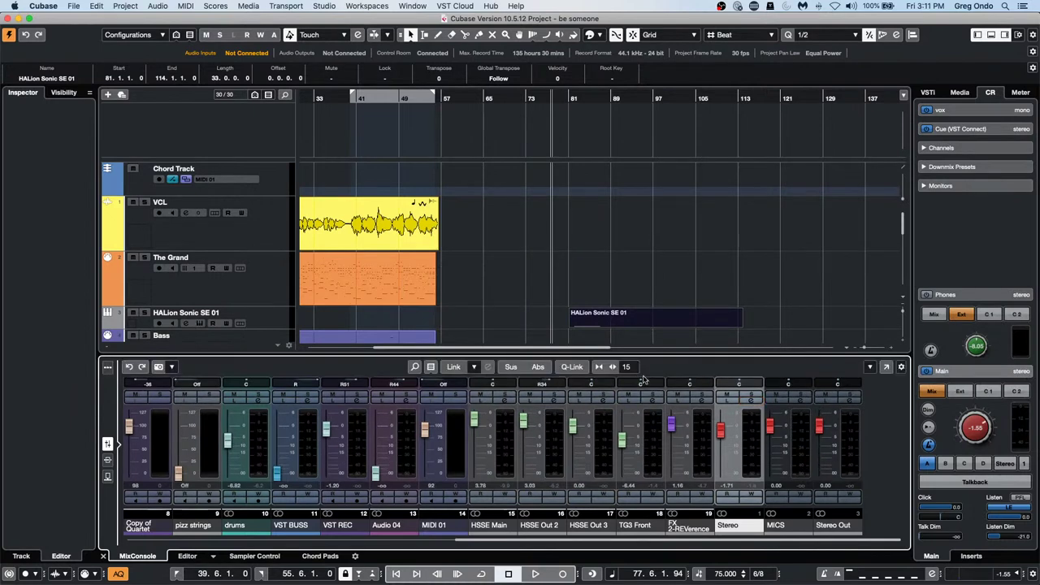
click(886, 368)
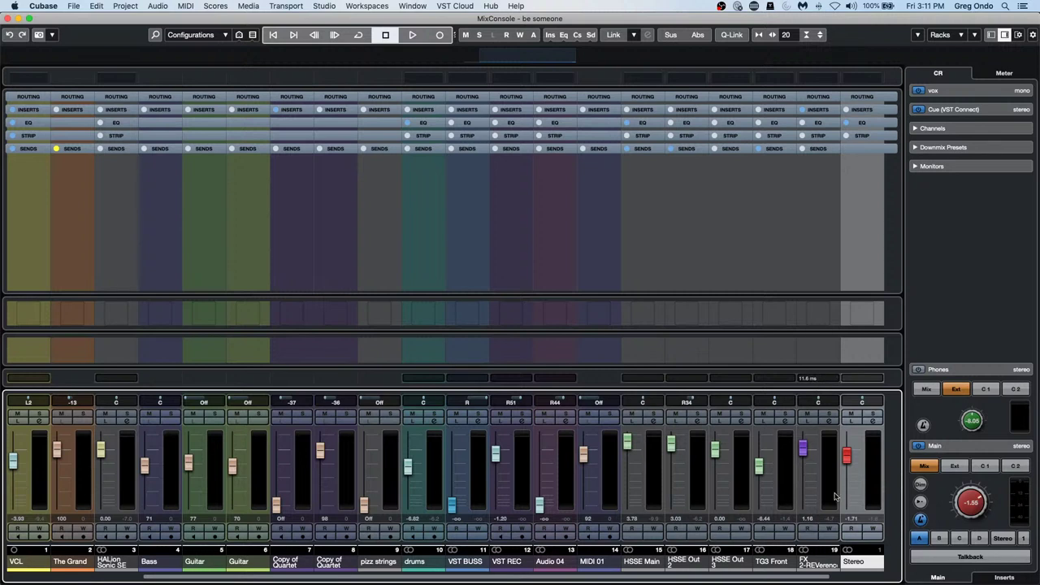
right_click(1034, 41)
click(997, 223)
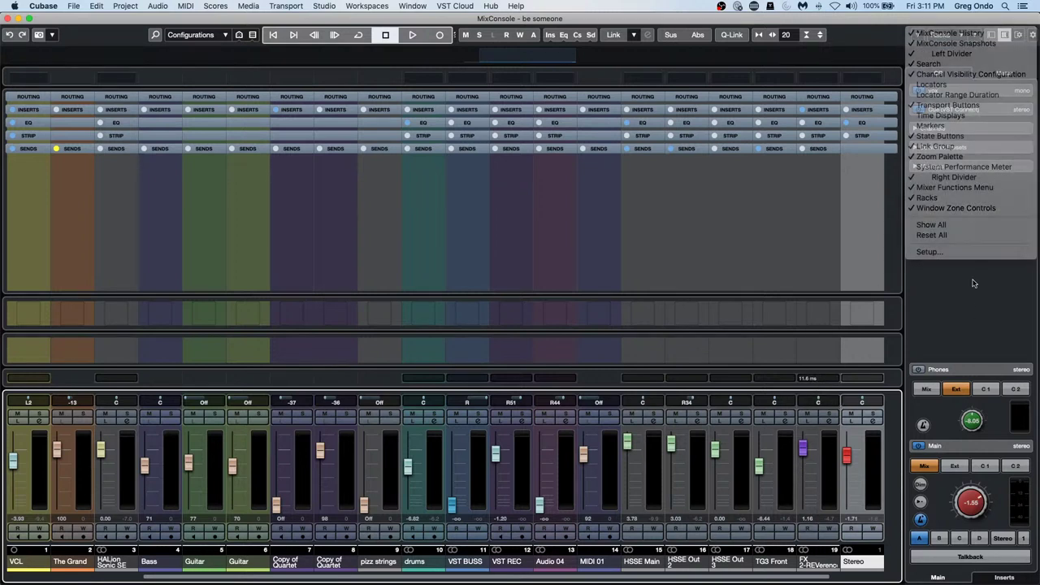
click(1017, 37)
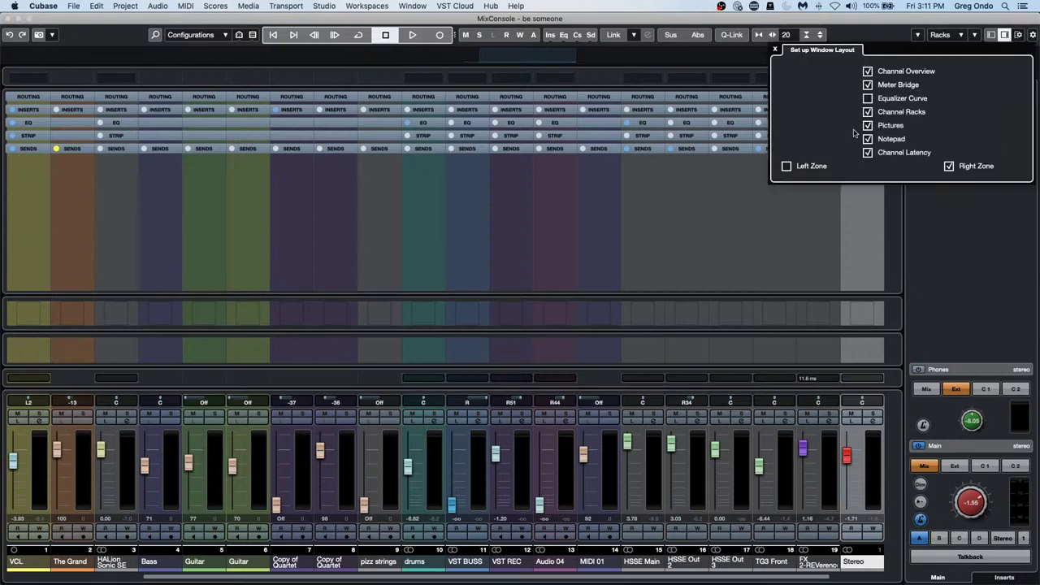
click(867, 153)
click(867, 153)
click(878, 424)
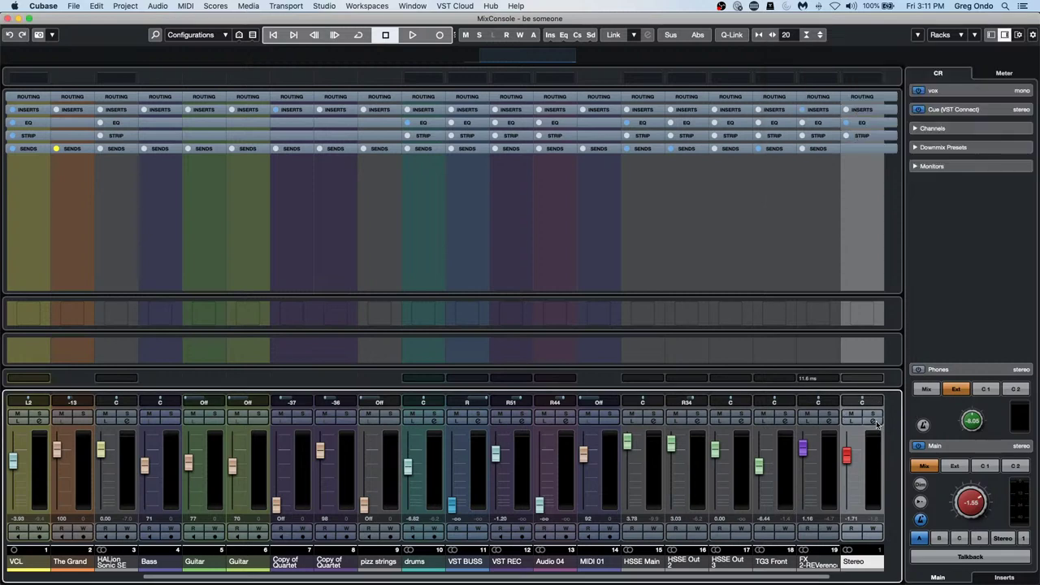
- Insert a MultibandCompressor in the Stereo output channel's first insert slot and close its plug-in window
click(862, 109)
click(876, 124)
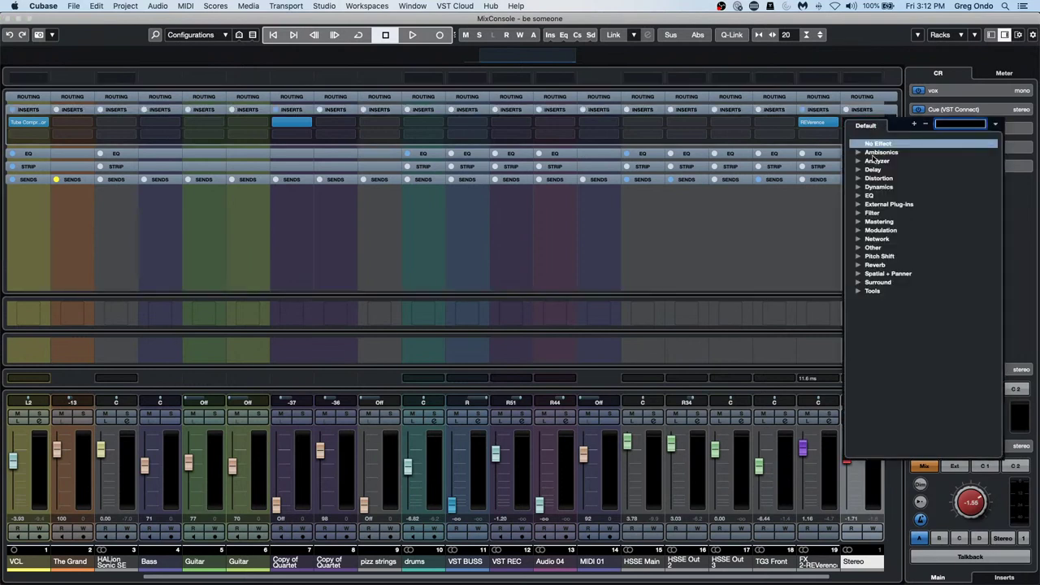
click(859, 187)
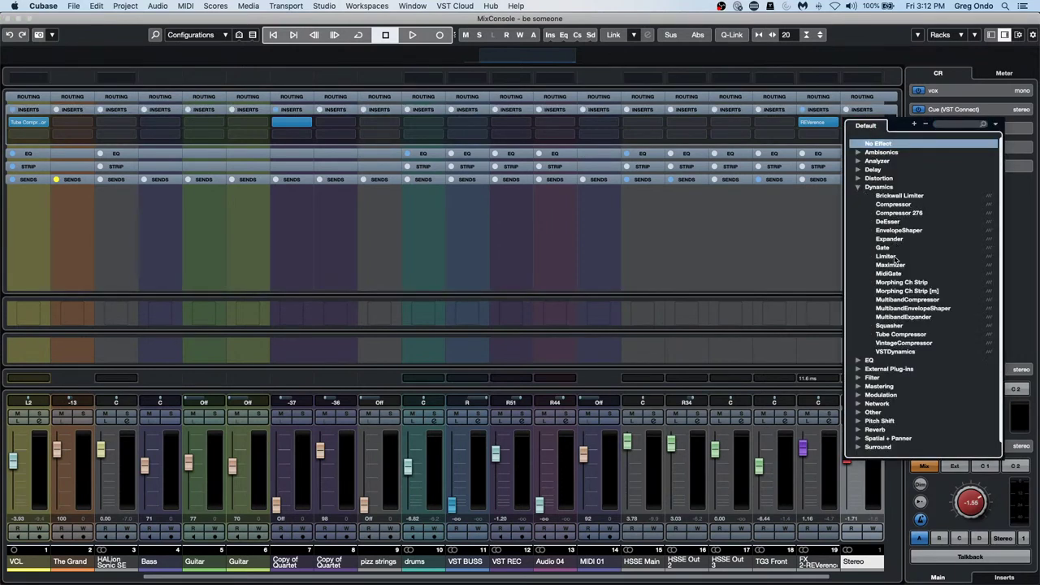
click(922, 300)
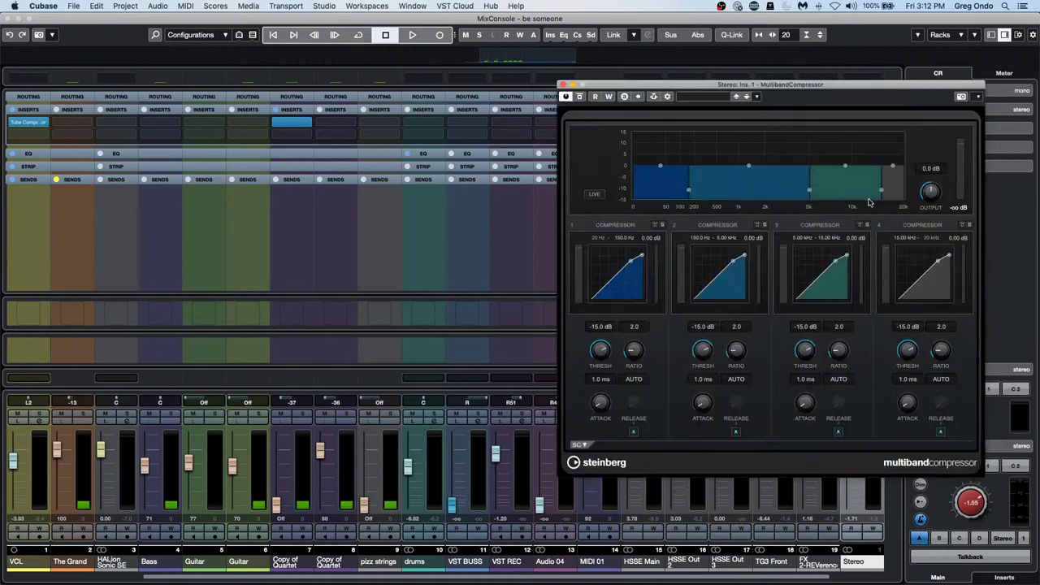
click(562, 85)
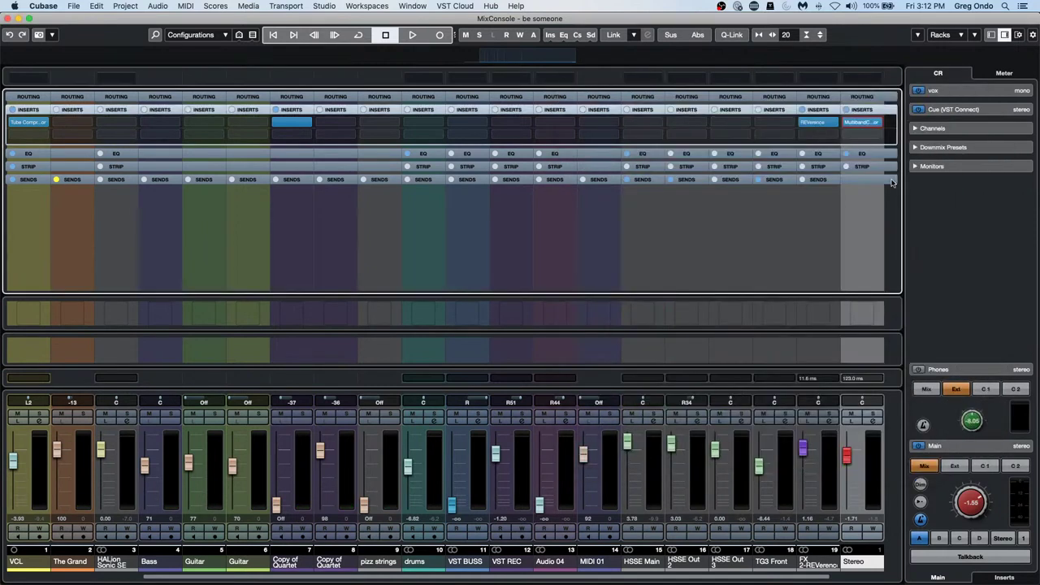
- Add another MultibandCompressor in the Stereo output channel's second insert slot and close its plug-in window
click(880, 133)
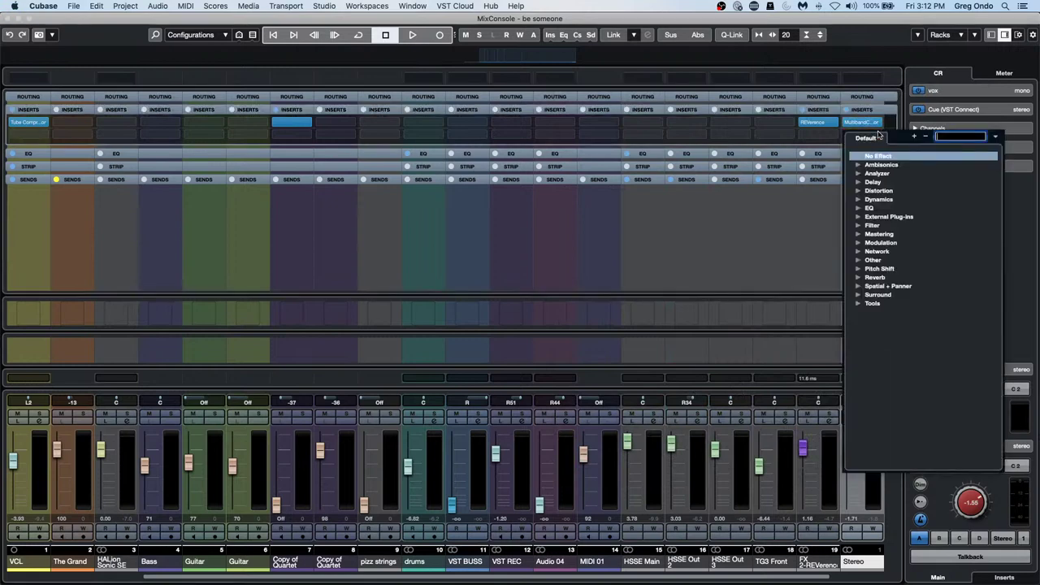
click(858, 200)
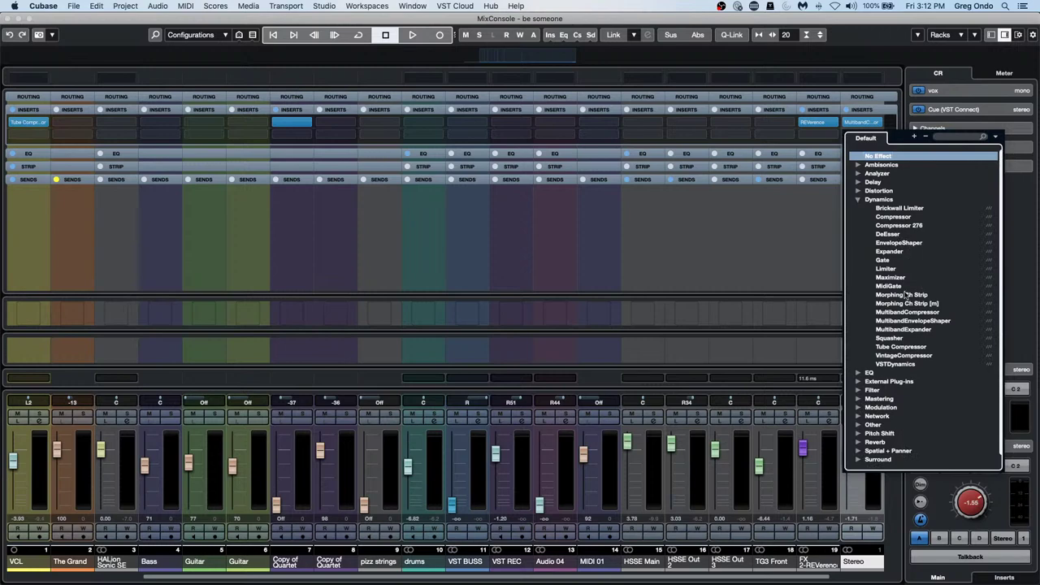
click(935, 312)
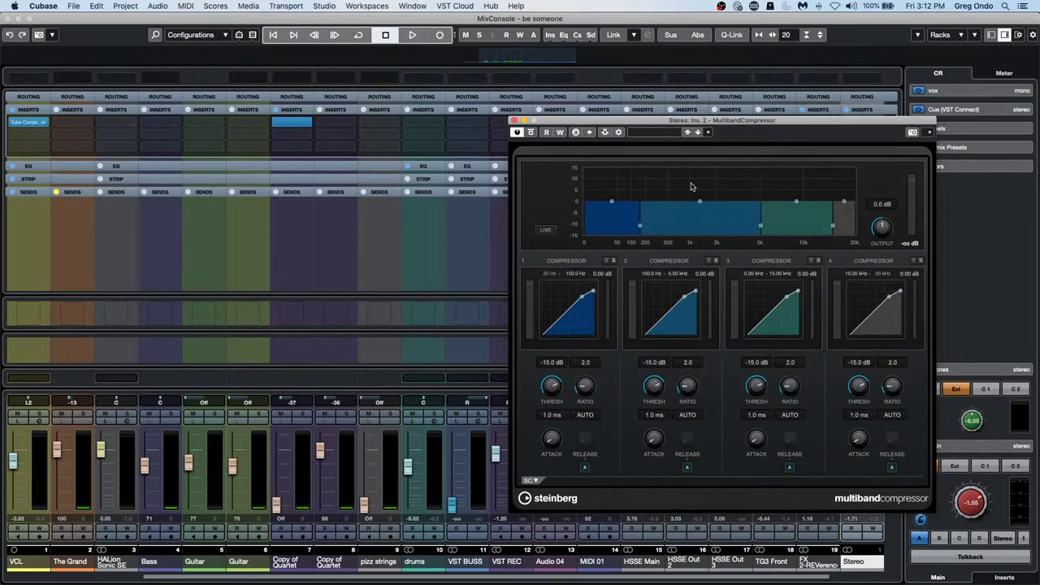
click(512, 121)
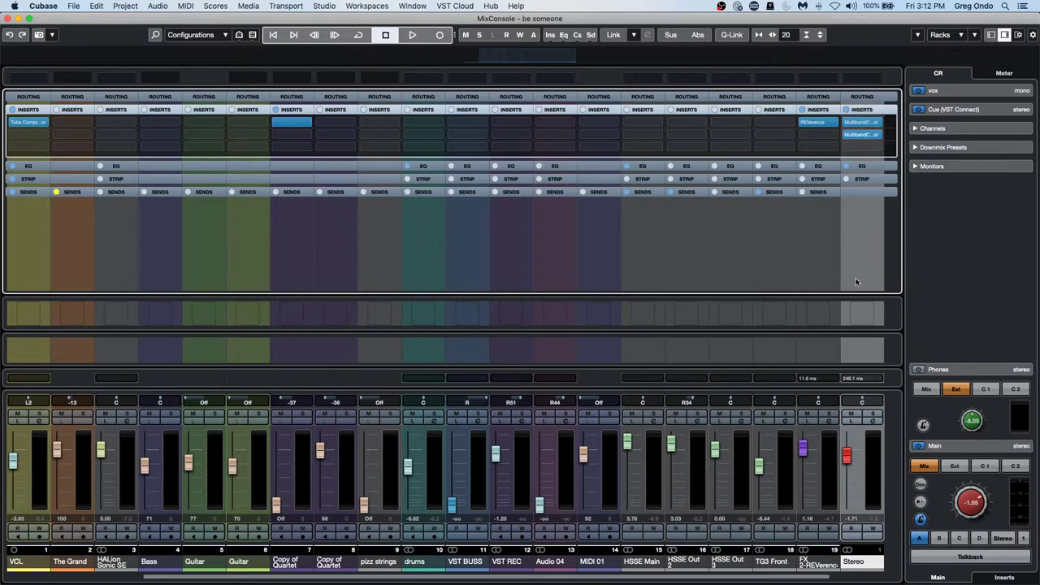
- Close the separate MixConsole window and turn on Constrain Delay Compensation in the project window
drag(46, 23, 85, 23)
click(47, 18)
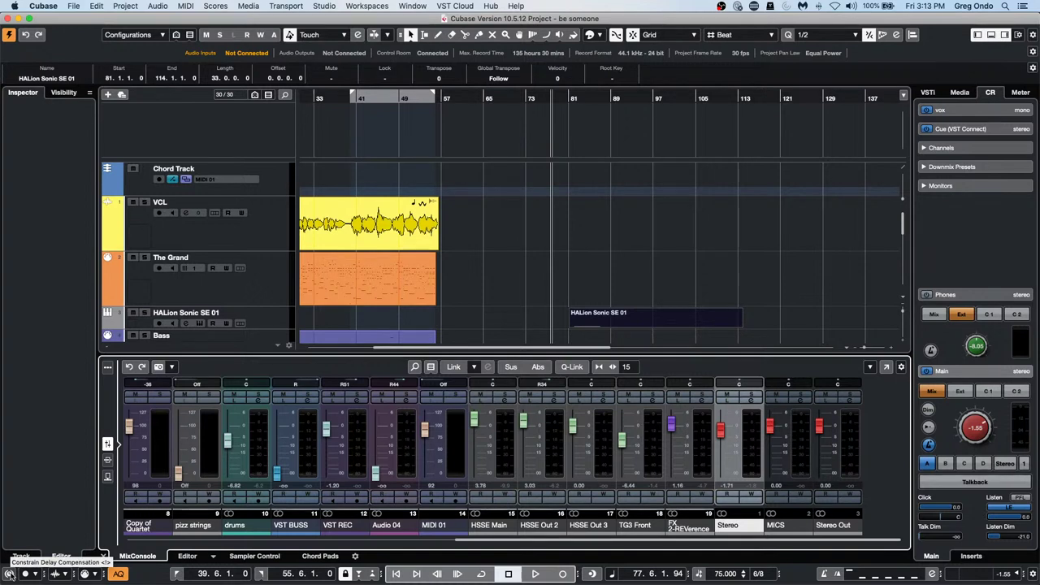
click(10, 573)
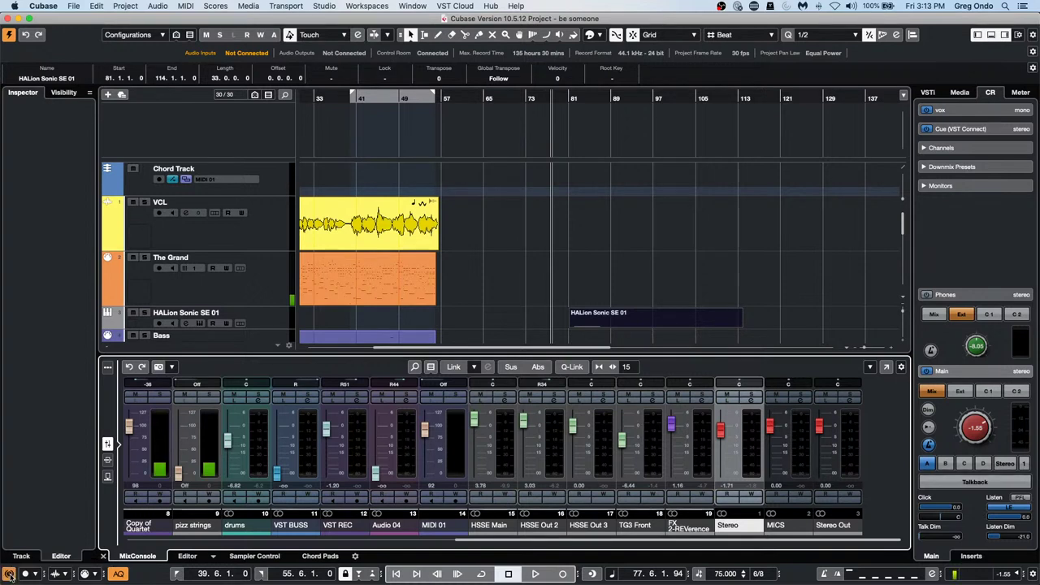
- Close the MICS channel's settings and open the Stereo output channel's settings instead
click(801, 397)
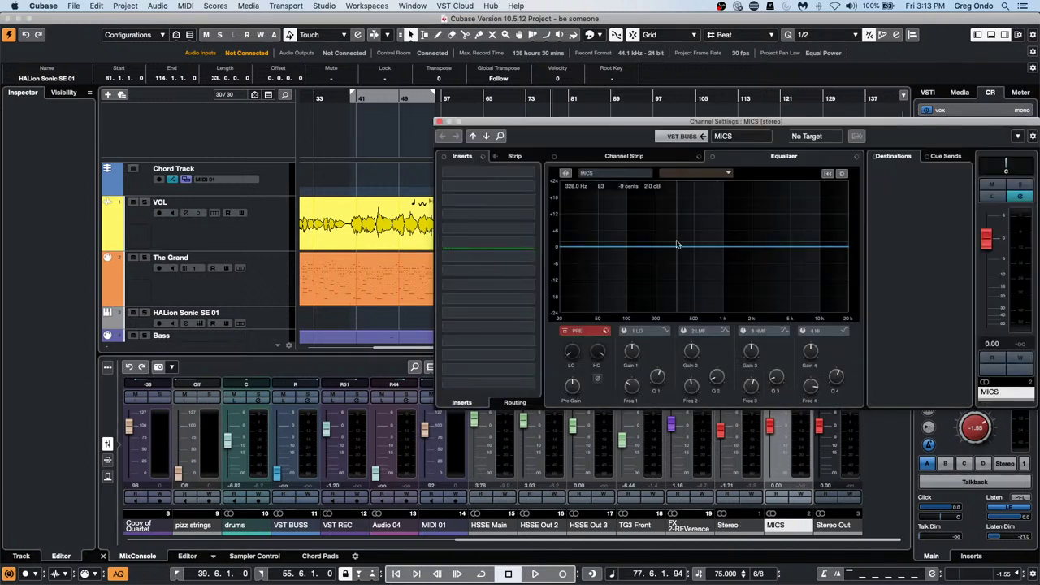
click(439, 121)
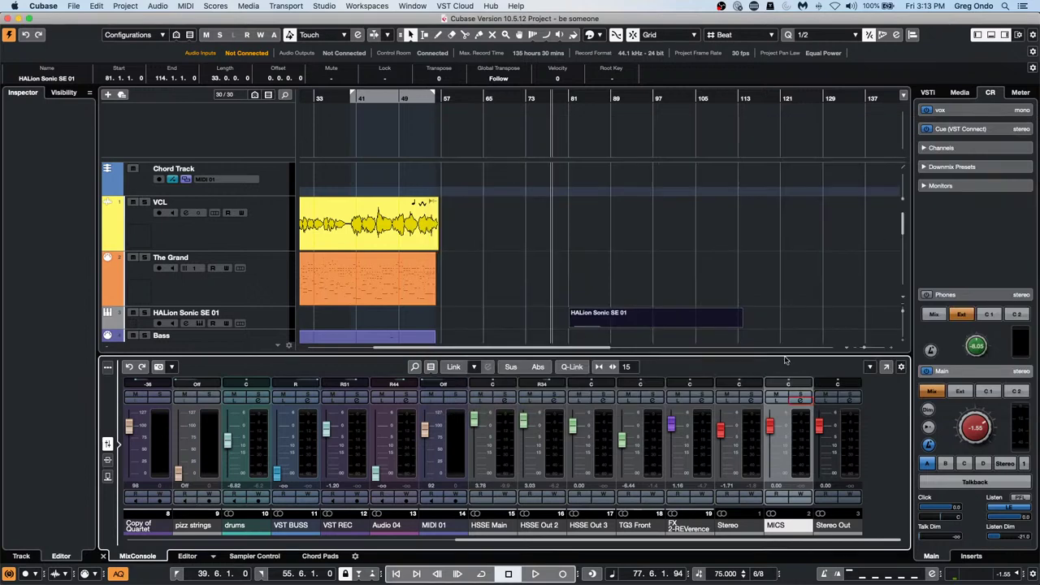
click(748, 398)
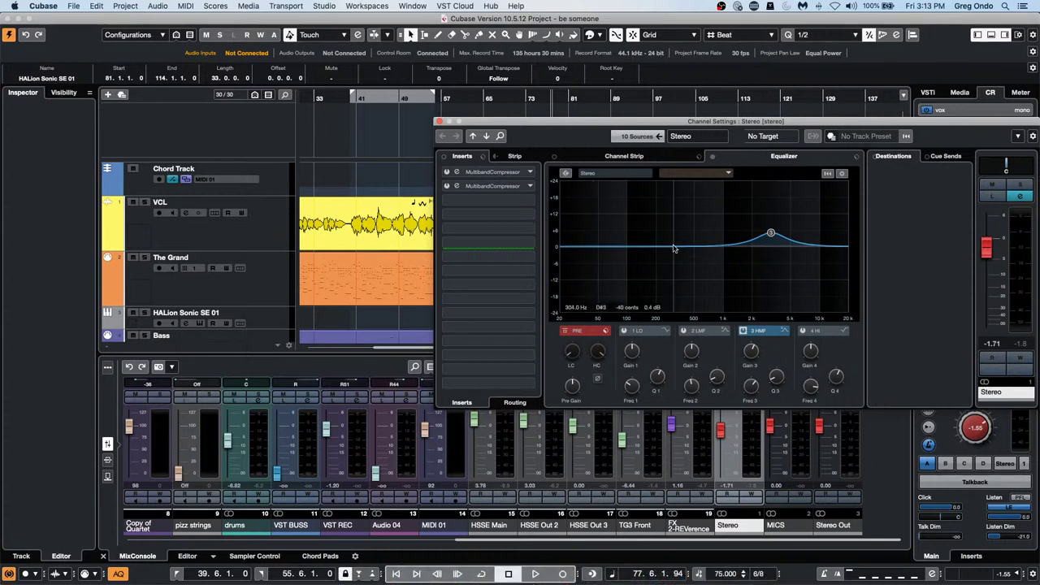
- Toggle Constrain Delay Compensation off and on repeatedly to compare the Stereo channel's MultibandCompressor inserts, and close the channel settings
click(8, 573)
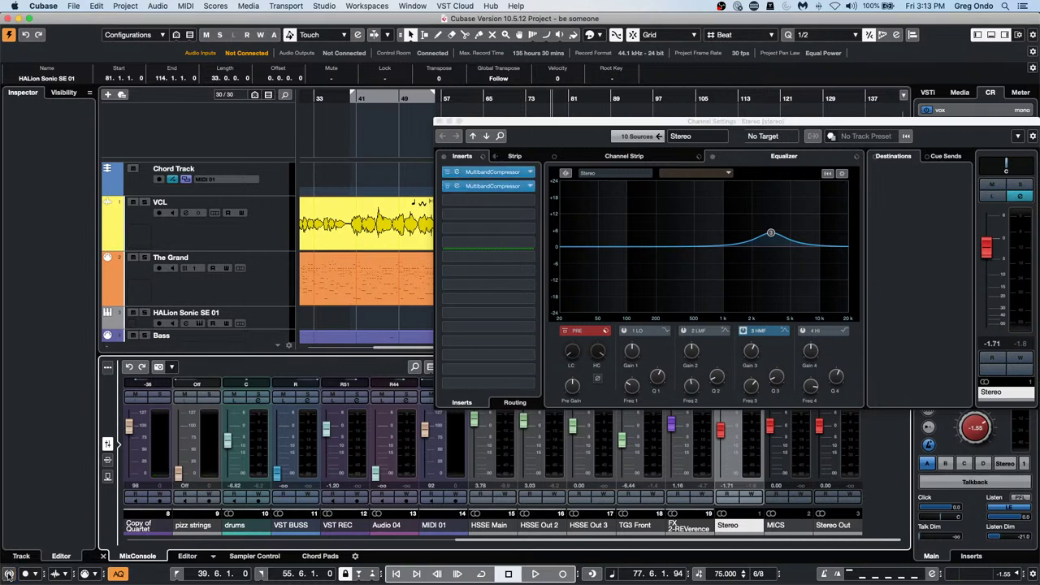
click(8, 573)
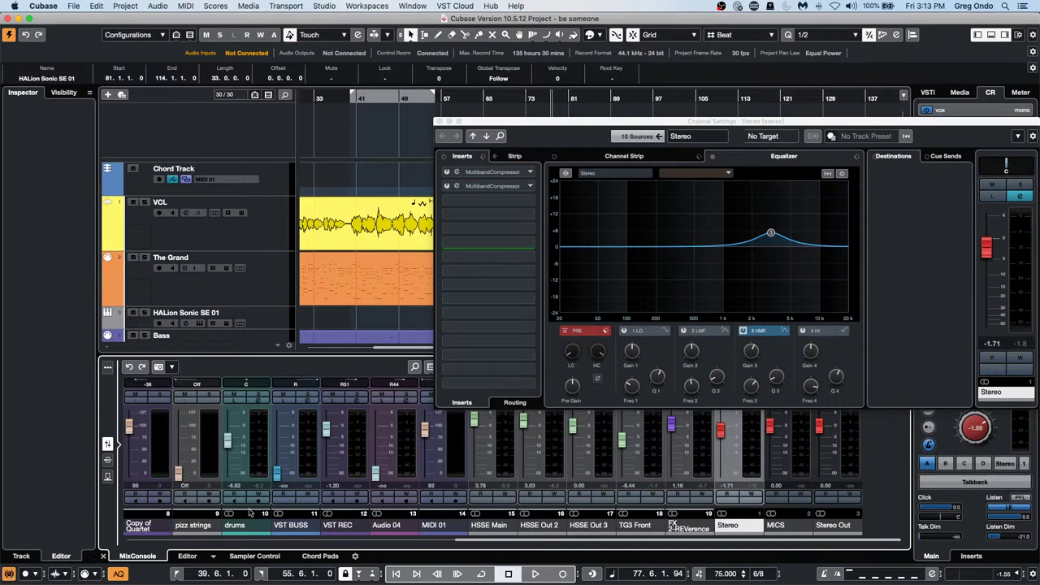
click(8, 574)
click(8, 573)
click(8, 574)
click(8, 573)
click(438, 122)
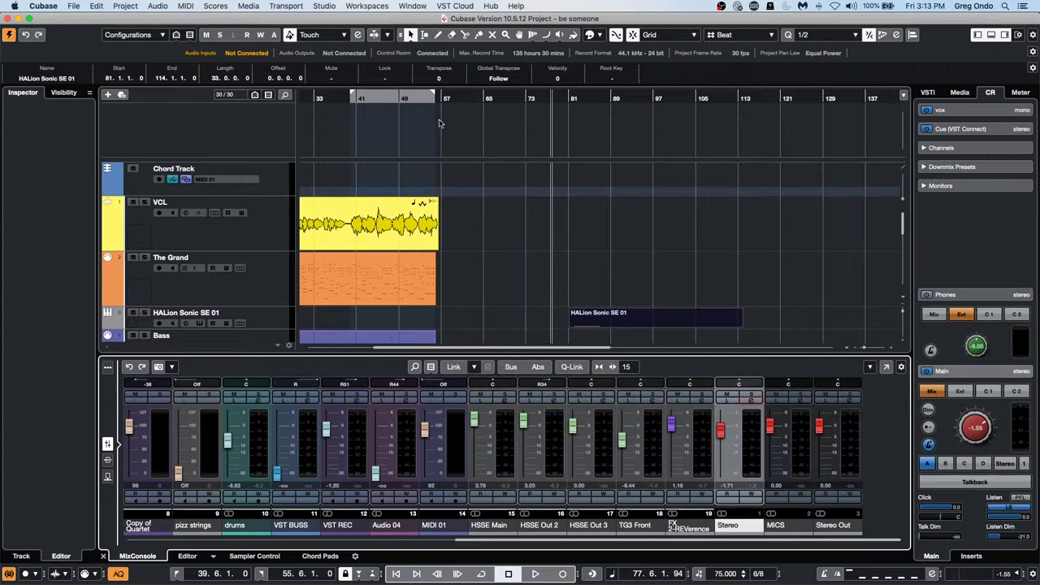
- Open Studio Setup, examine the Steinberg UR24C's latency and buffer size settings, and close the dialogs
click(329, 6)
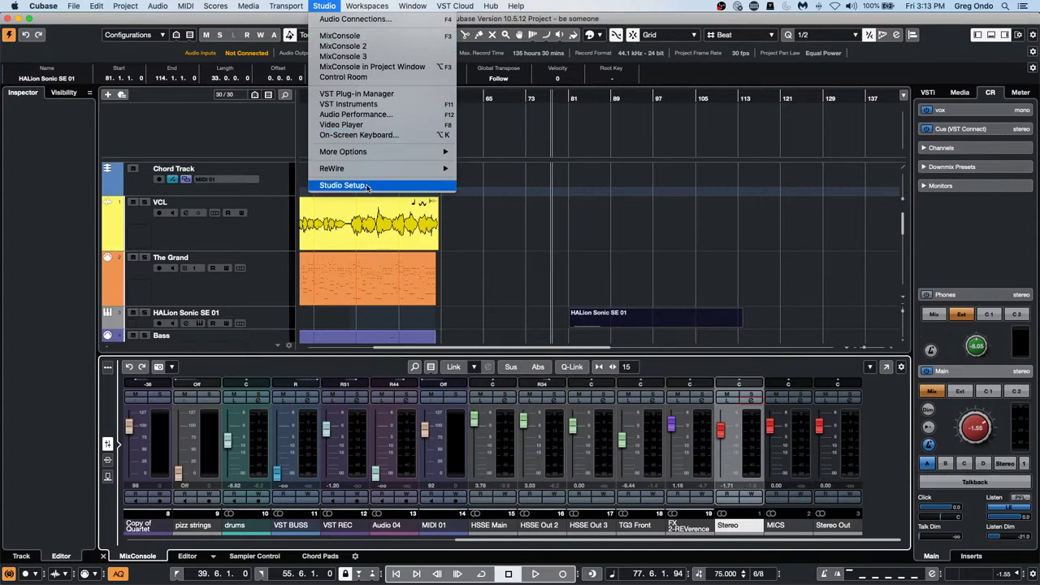
click(368, 186)
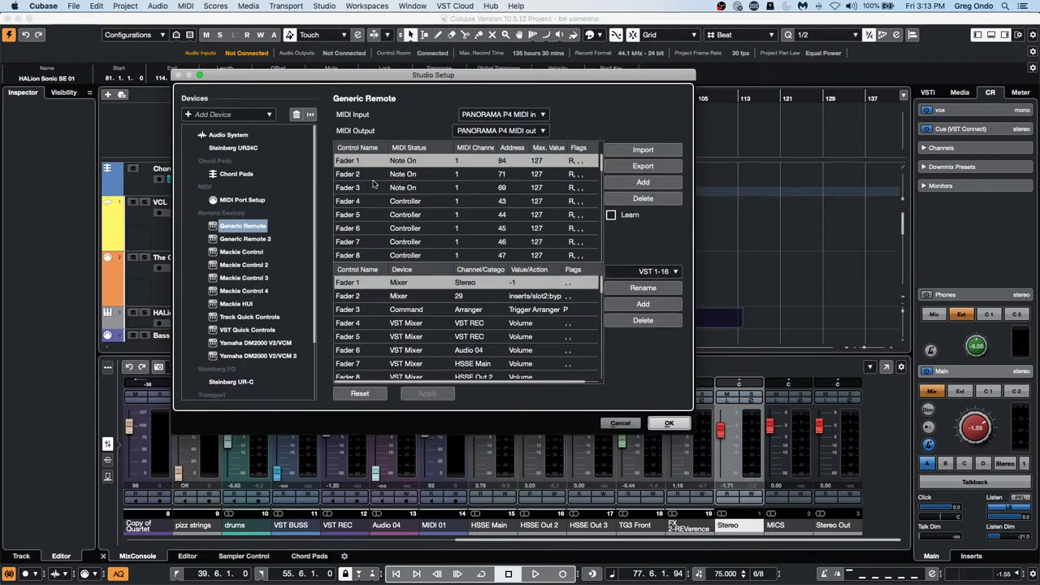
click(233, 147)
click(393, 114)
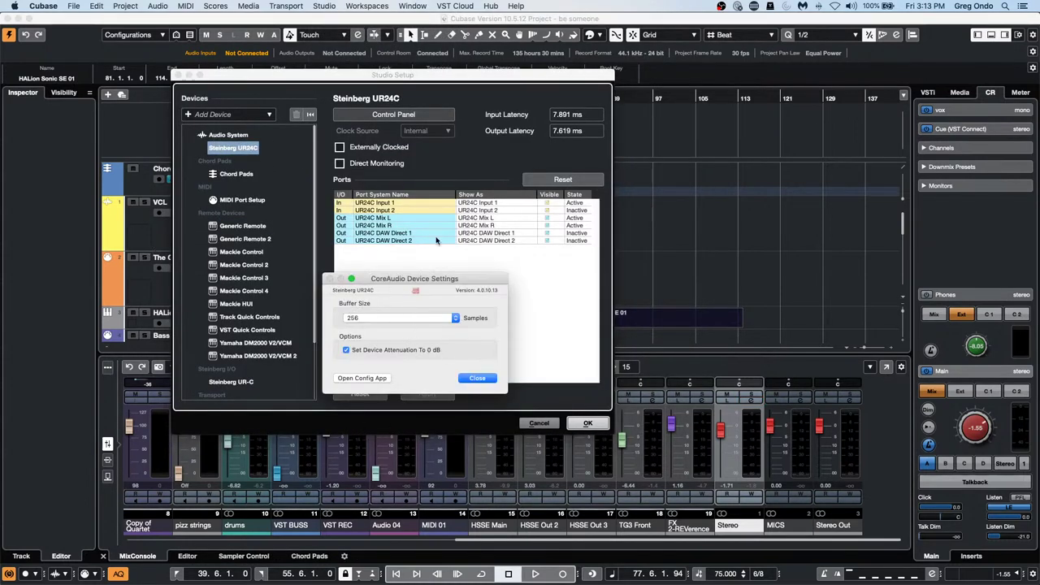
click(492, 379)
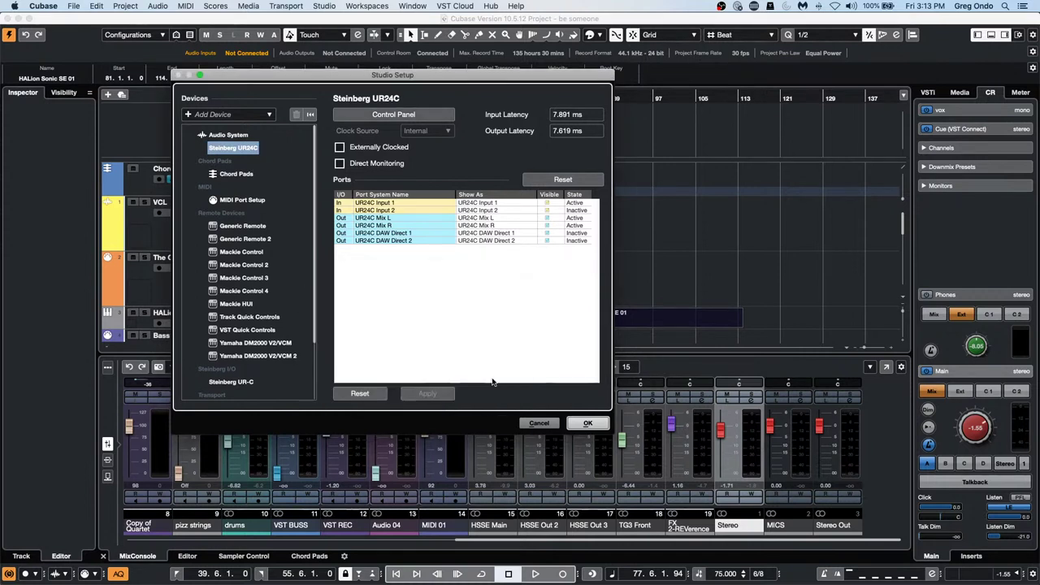
click(591, 422)
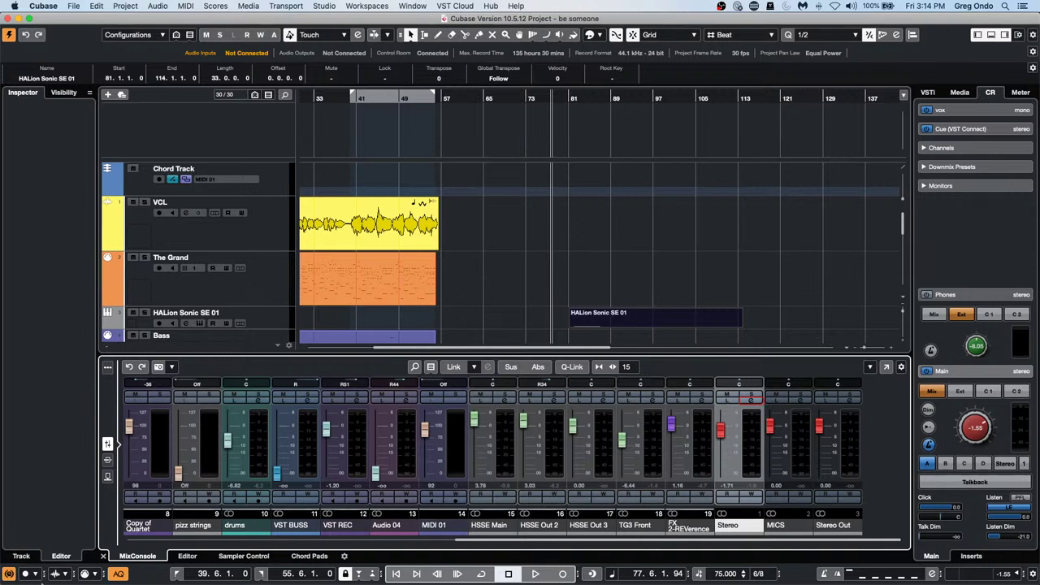
- Turn off Constrain Delay Compensation and deselect the HALion Sonic SE 01 event
click(9, 573)
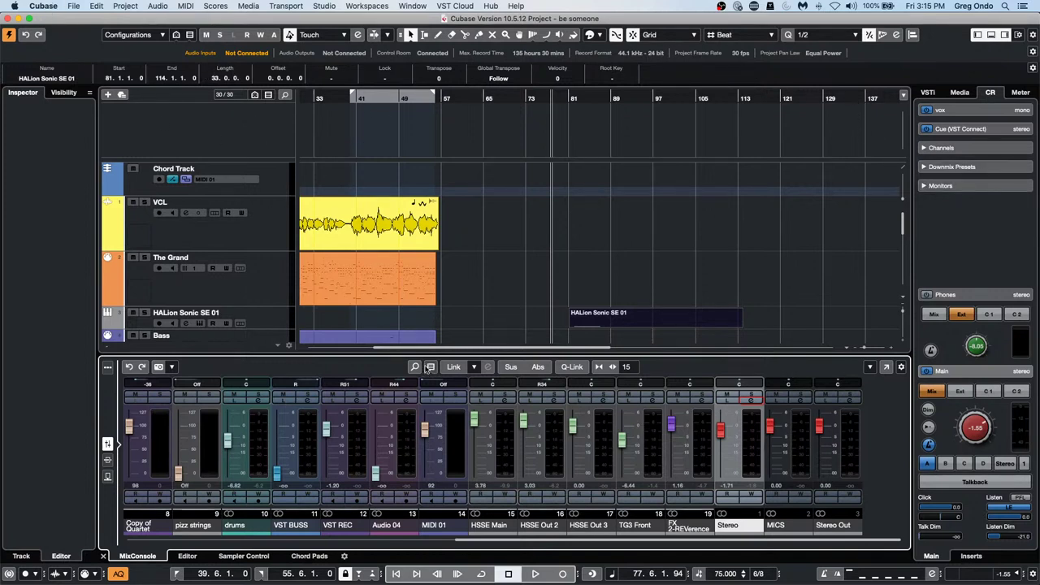
click(302, 319)
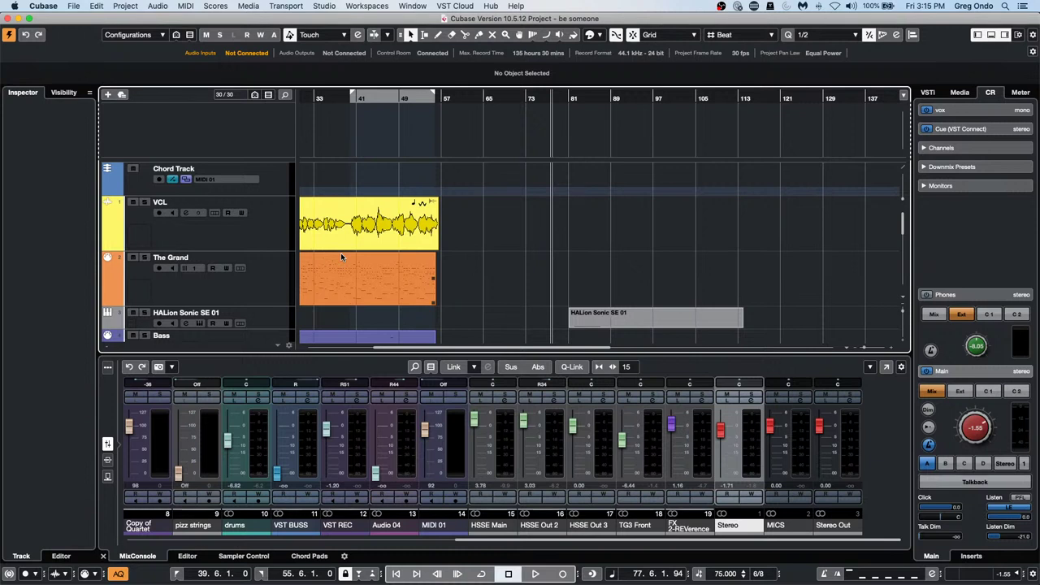
- Create a new empty project in the Hangouts folder
click(74, 7)
click(81, 21)
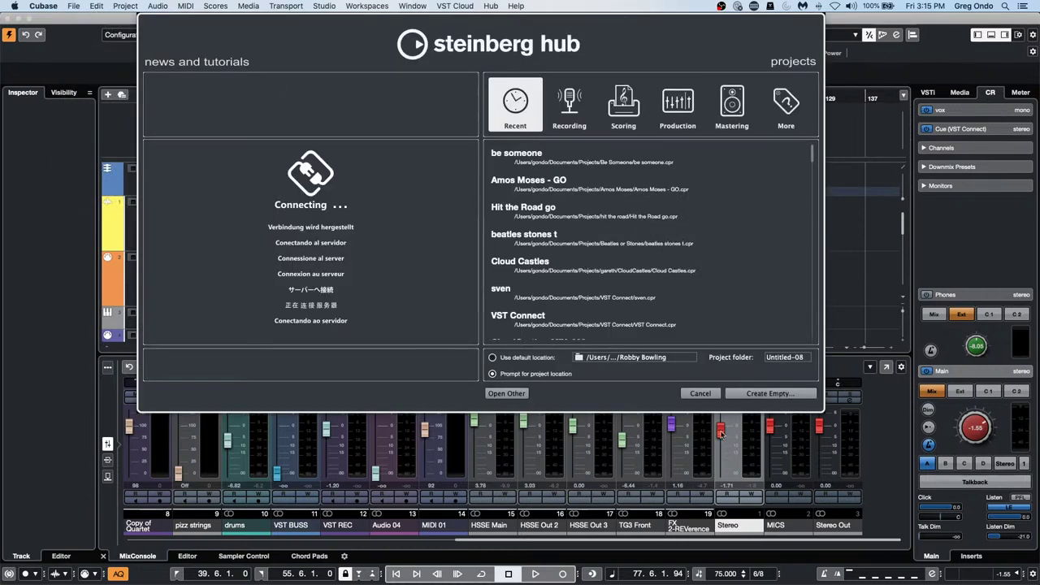
click(779, 393)
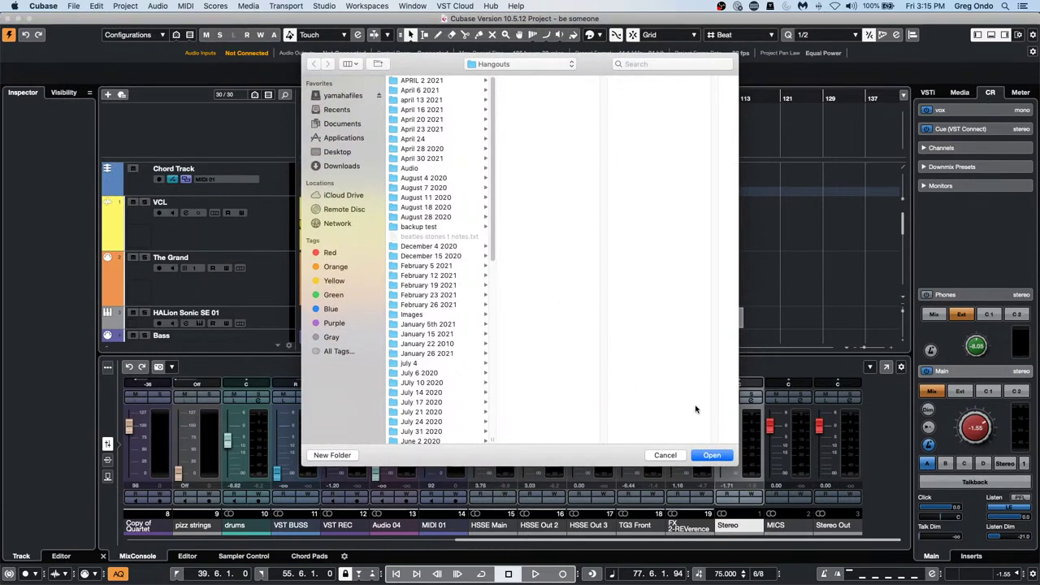
click(714, 458)
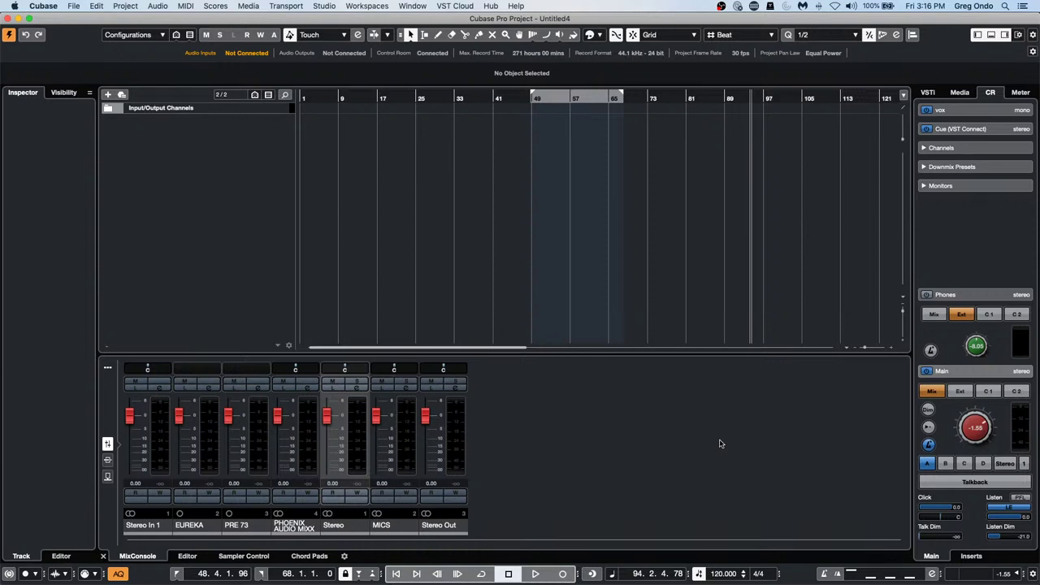
- Add a Chord Track, draw an undefined chord event at bar 1, and return to the Object Selection tool
right_click(229, 148)
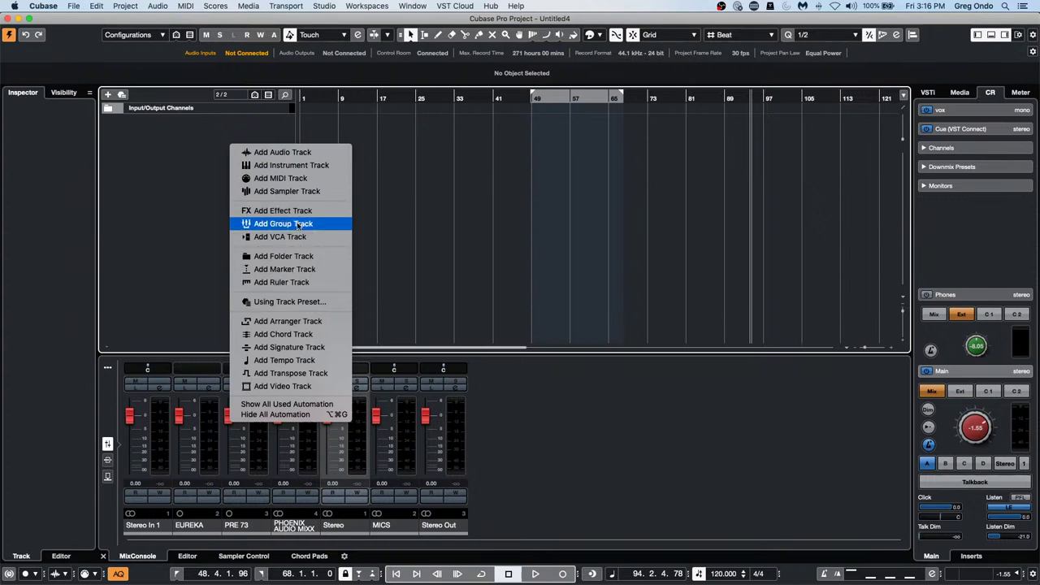
click(316, 335)
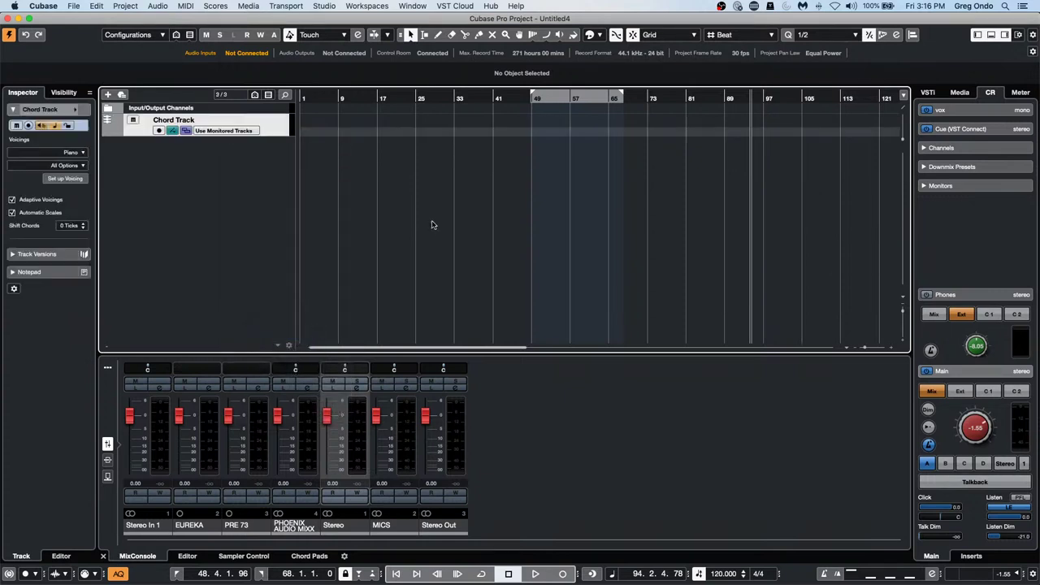
right_click(317, 131)
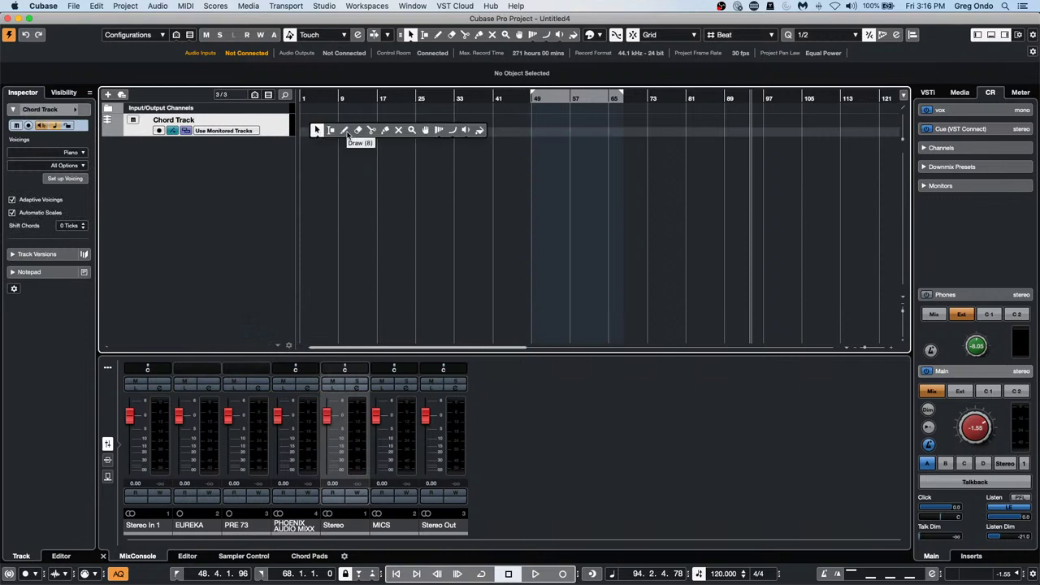
click(345, 131)
click(304, 130)
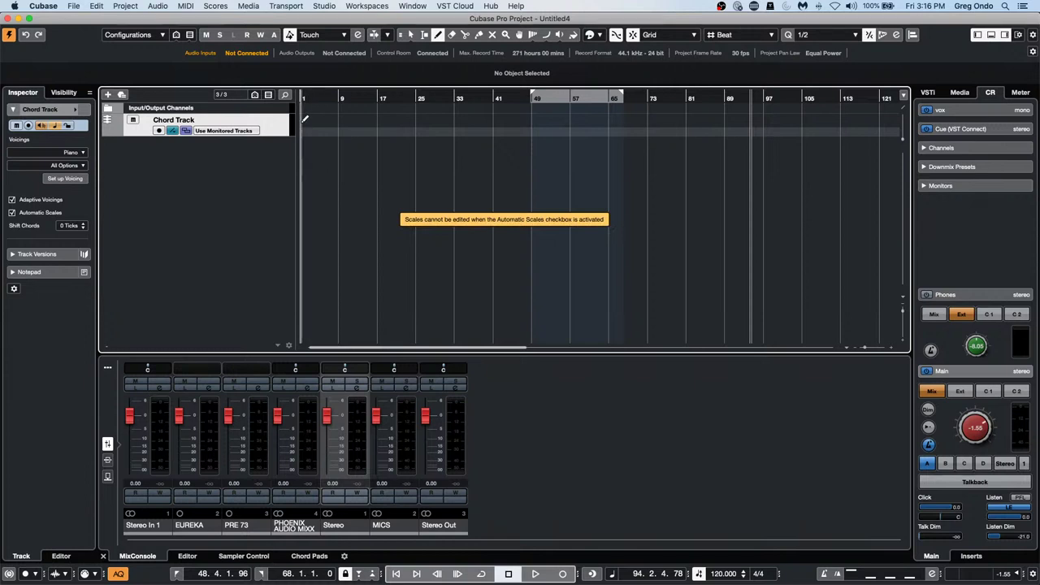
click(306, 121)
key(1)
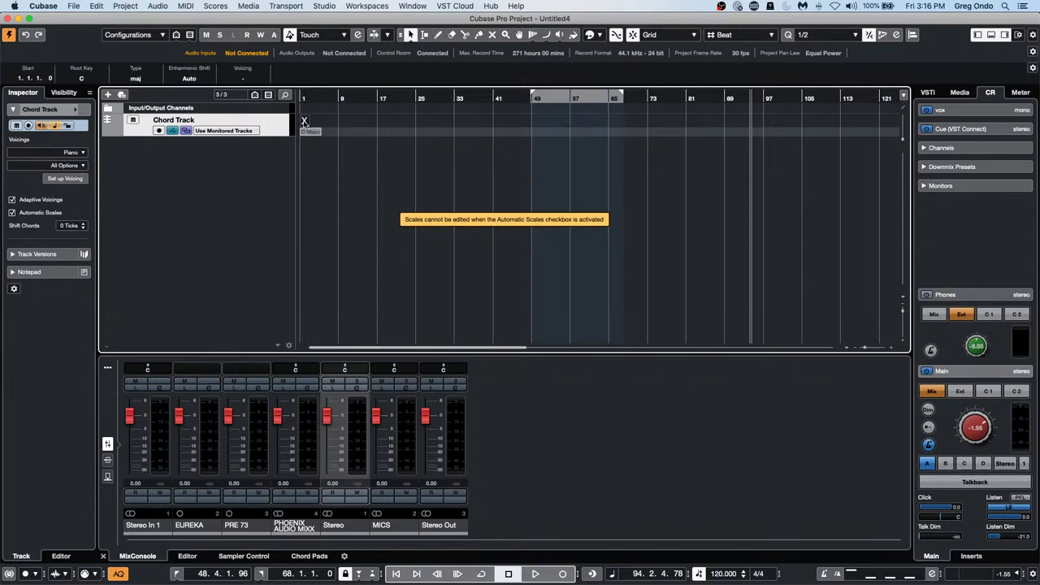
- Set the chord event at bar 1 to a Bb root and make the Chord Track taller
double_click(304, 122)
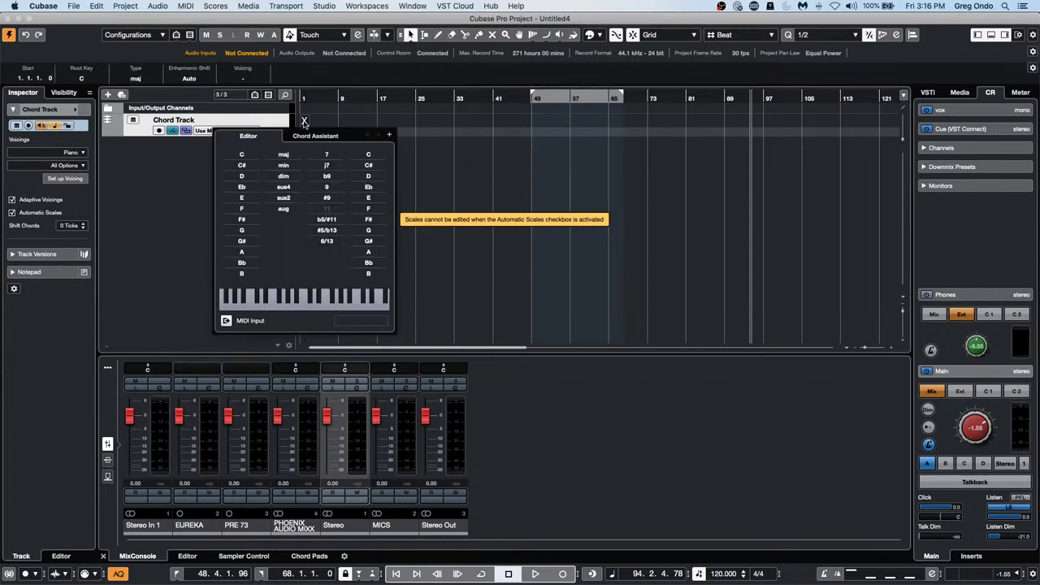
click(242, 263)
click(203, 227)
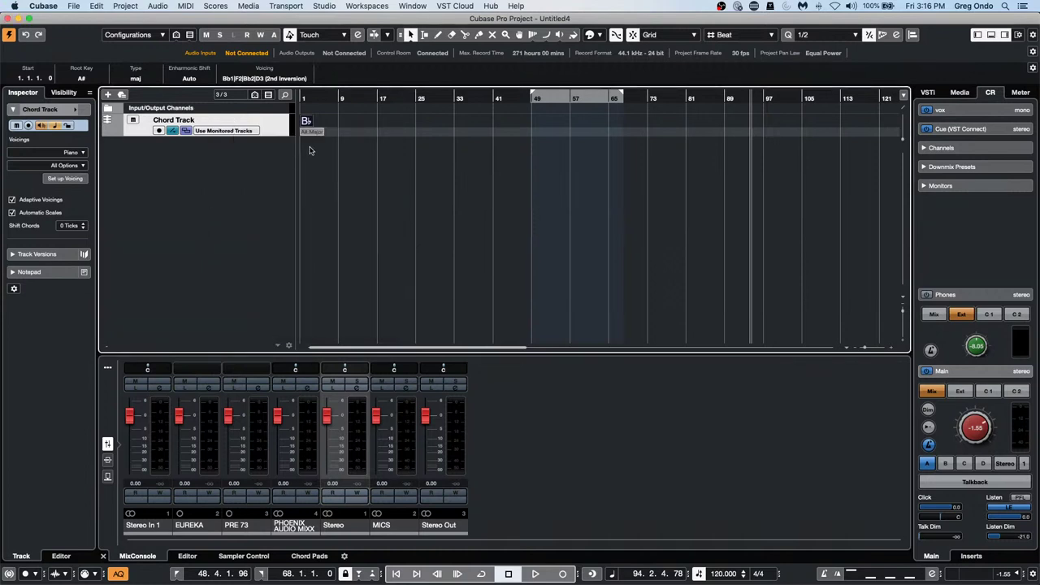
drag(270, 137, 270, 173)
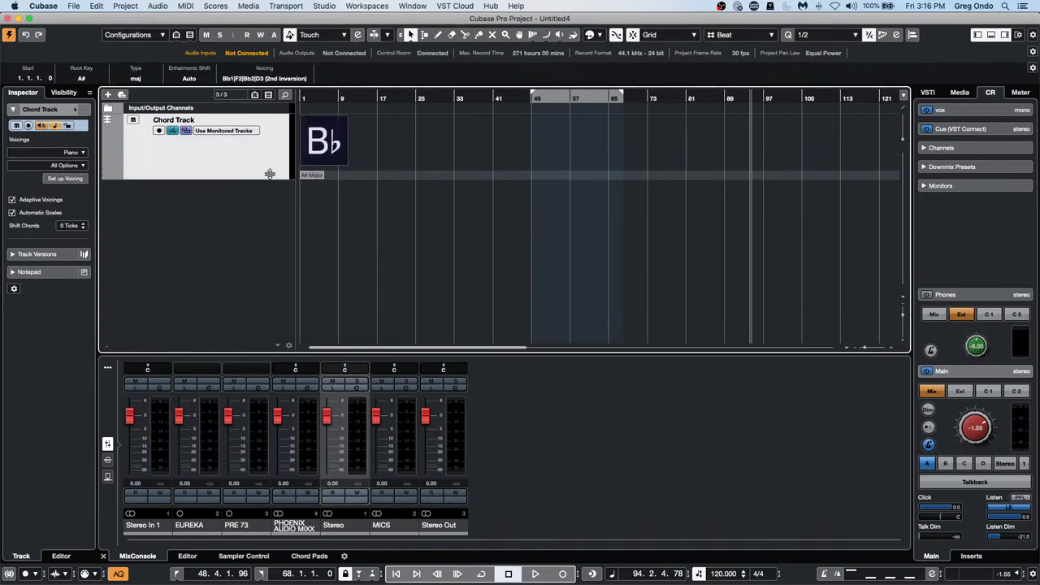
- Turn off Automatic Scales for the Chord Track and examine the root key choices in the bar 1 scale event's editor
click(310, 177)
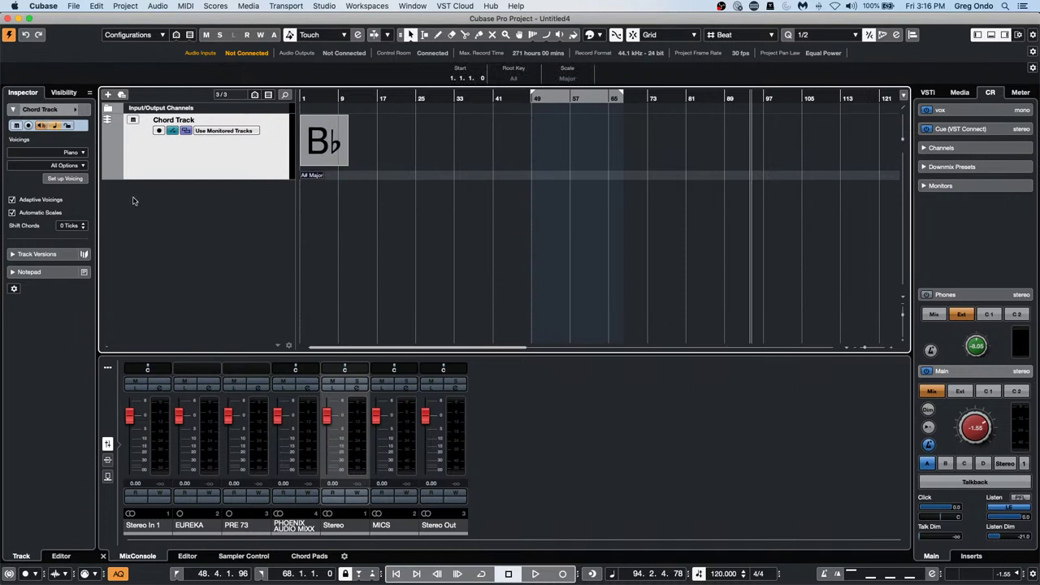
click(12, 212)
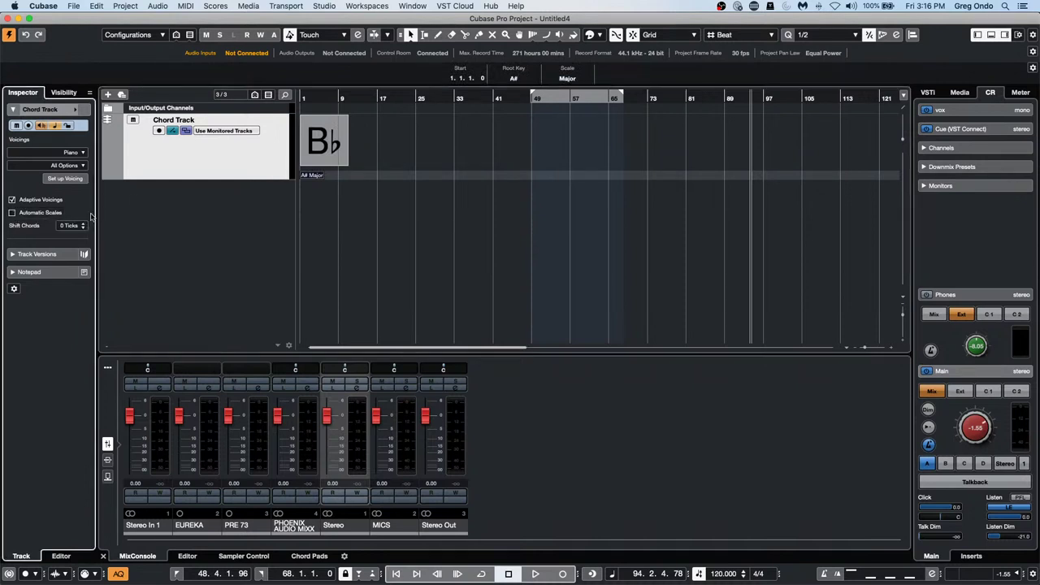
double_click(311, 177)
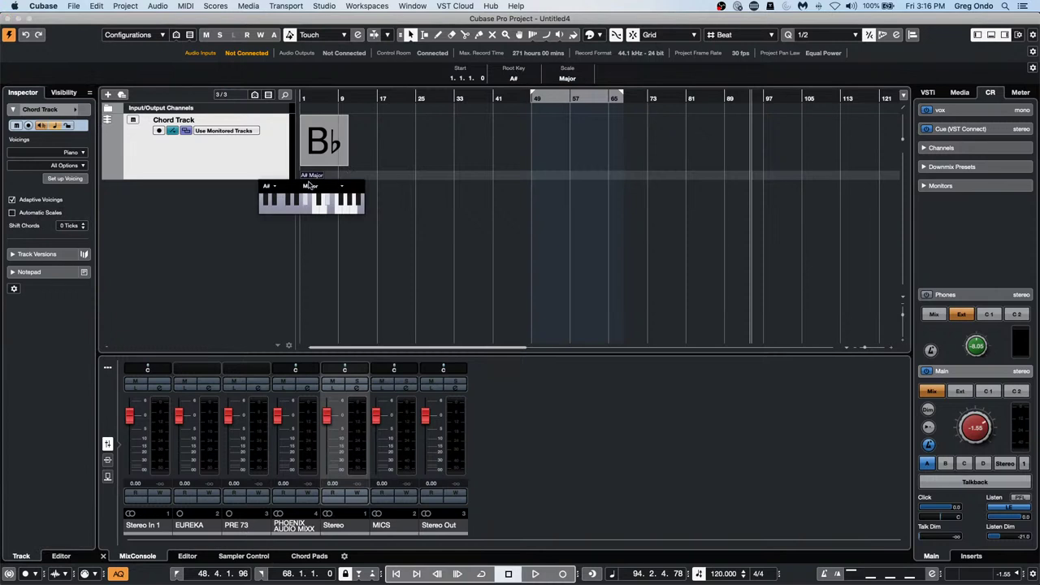
click(317, 186)
click(318, 186)
click(268, 186)
click(272, 187)
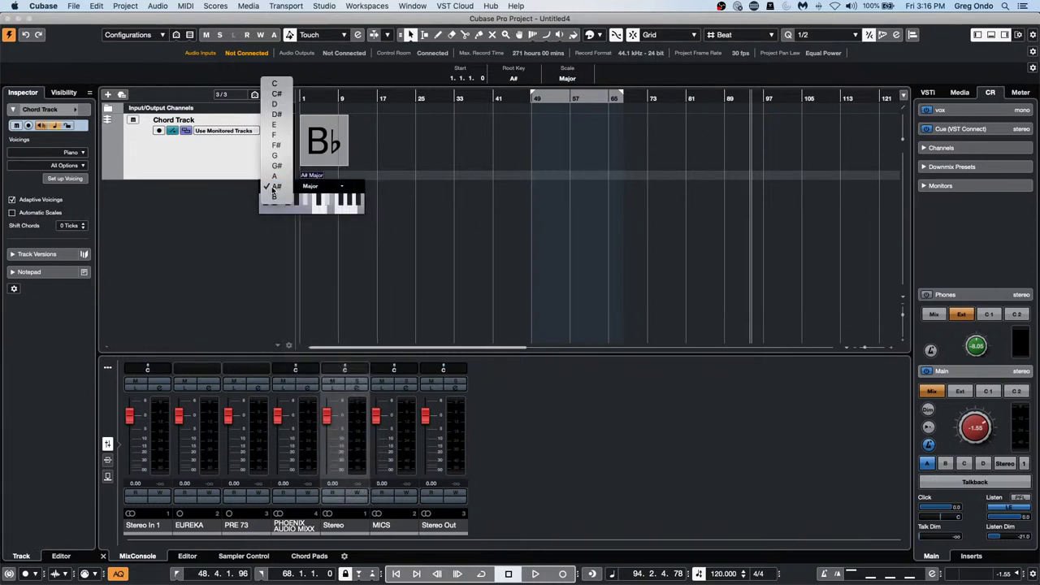
click(250, 200)
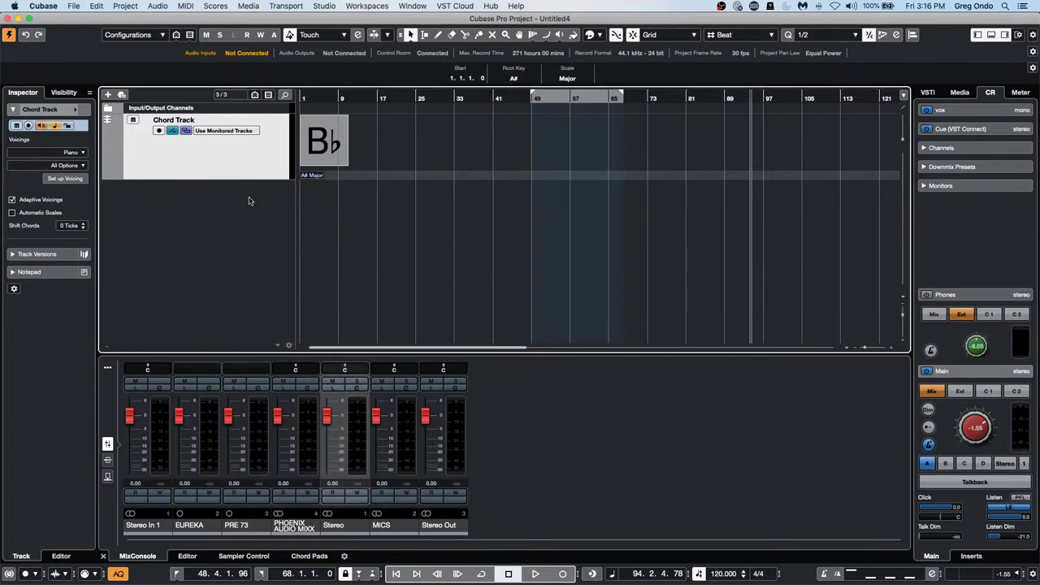
- Select the Bb chord event, reselect the scale event below it, and review the scale event's root key options
click(331, 152)
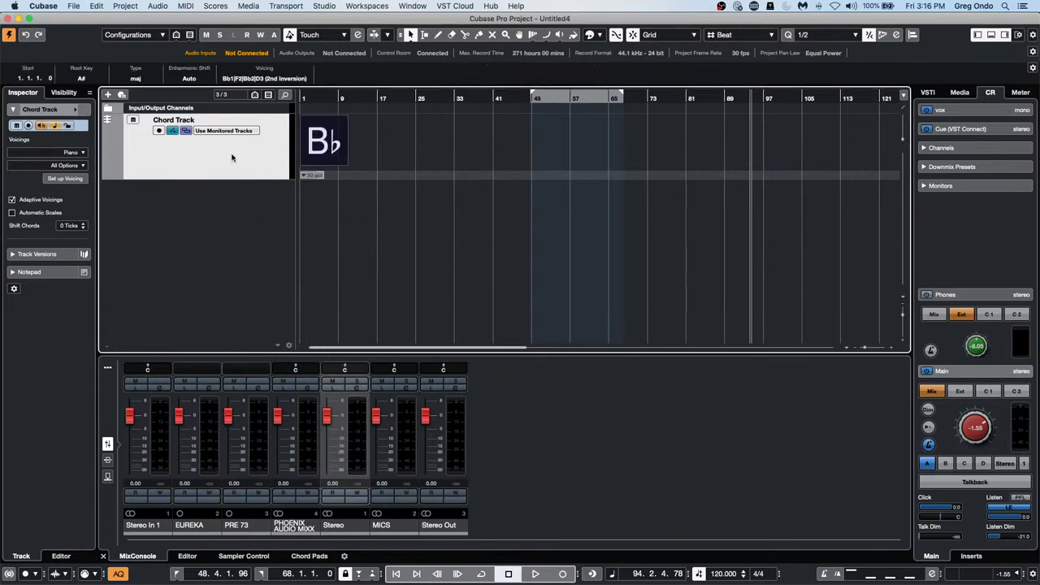
click(317, 177)
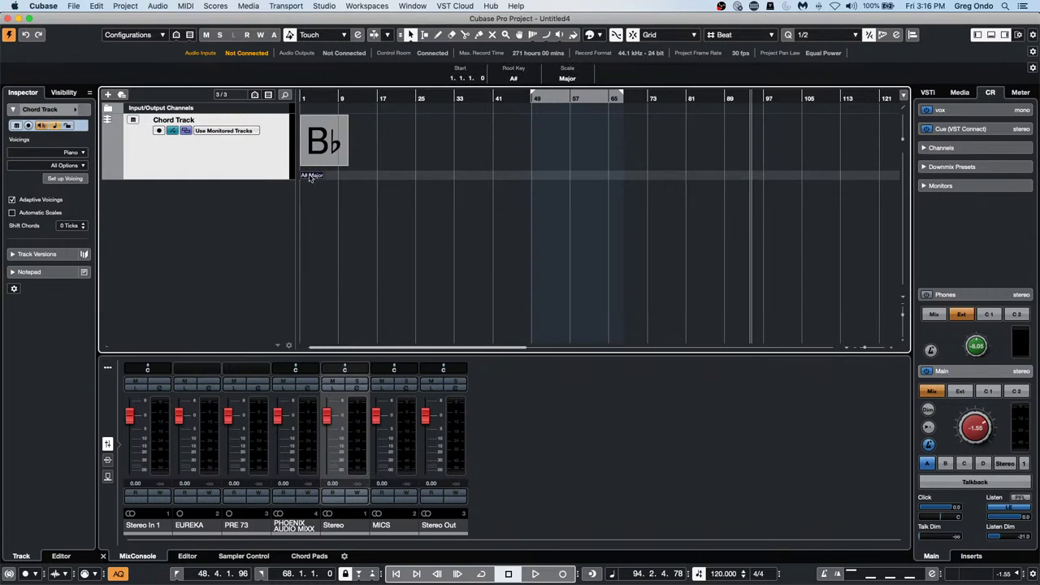
click(528, 79)
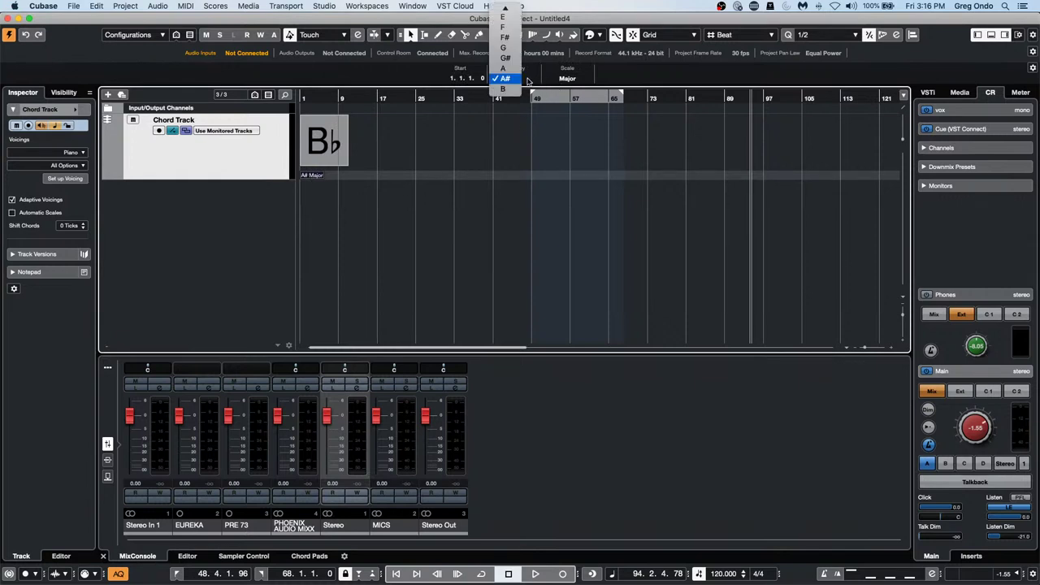
click(530, 80)
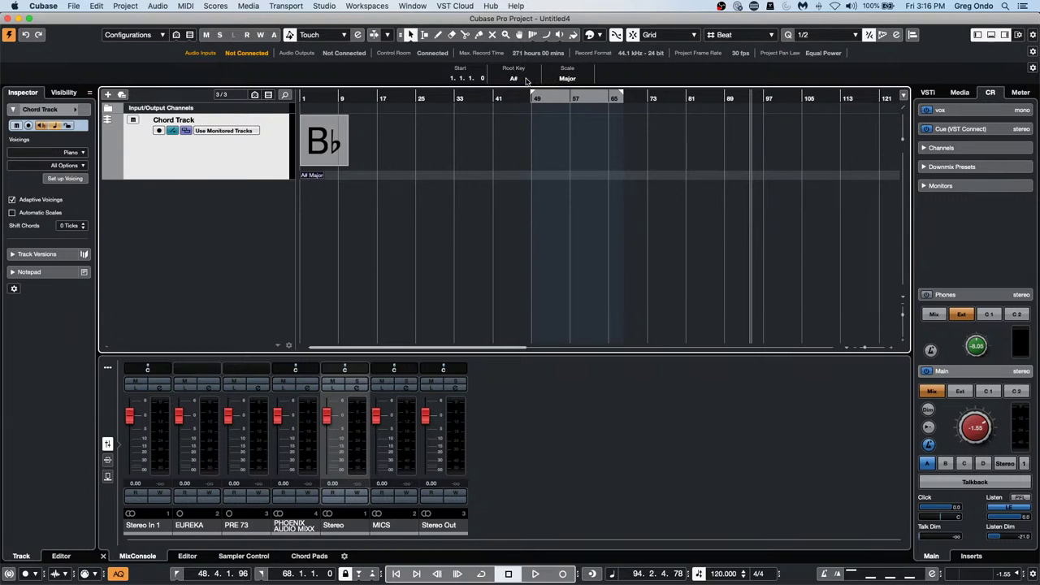
- Select the Bb chord event, turn off Enharmonics from Chord Track in the Event Display Chords & Pitches preferences, and apply the change
click(335, 141)
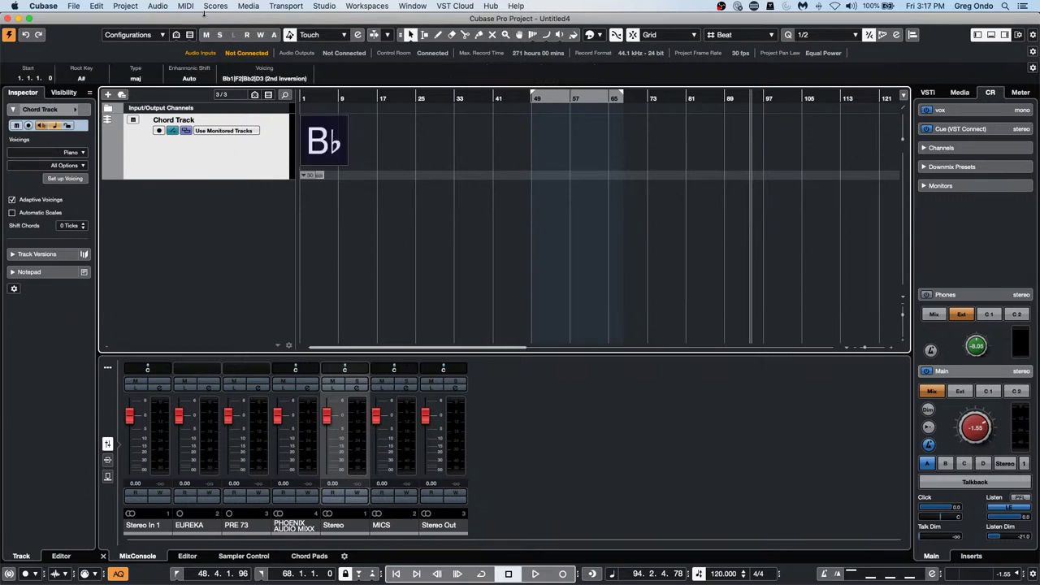
click(55, 8)
click(63, 39)
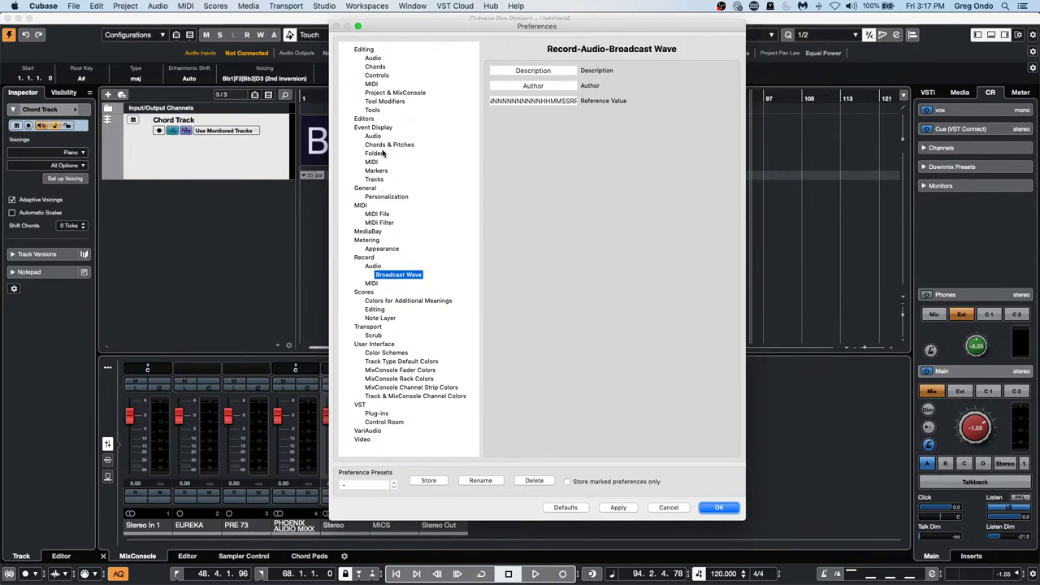
click(363, 119)
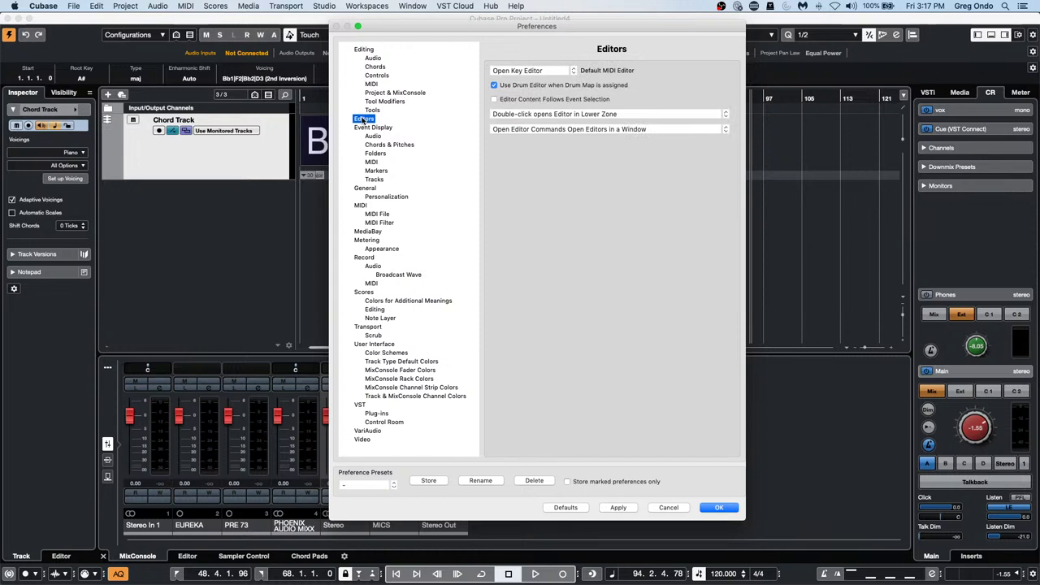
click(372, 162)
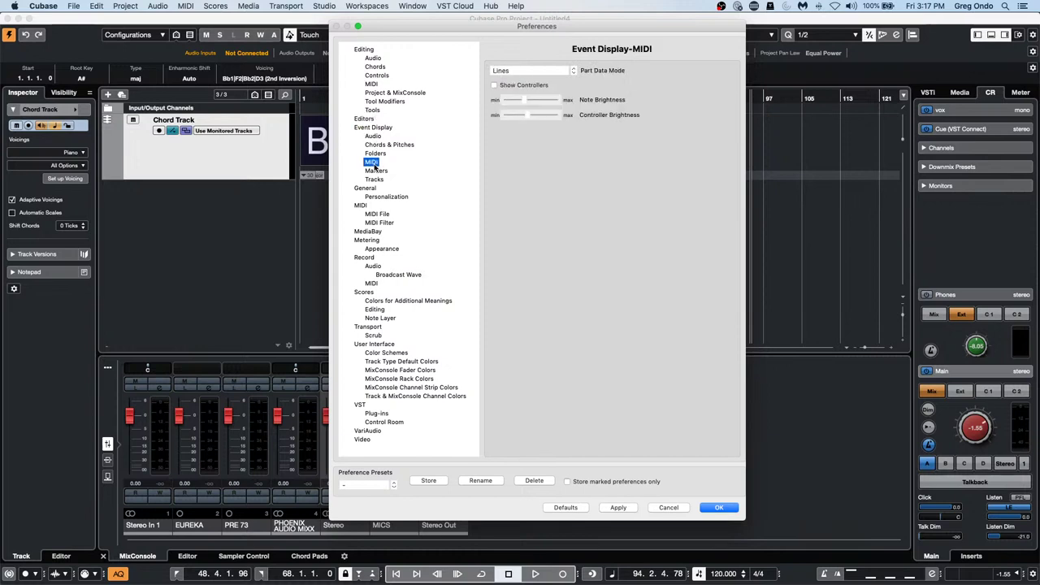
click(374, 154)
click(375, 146)
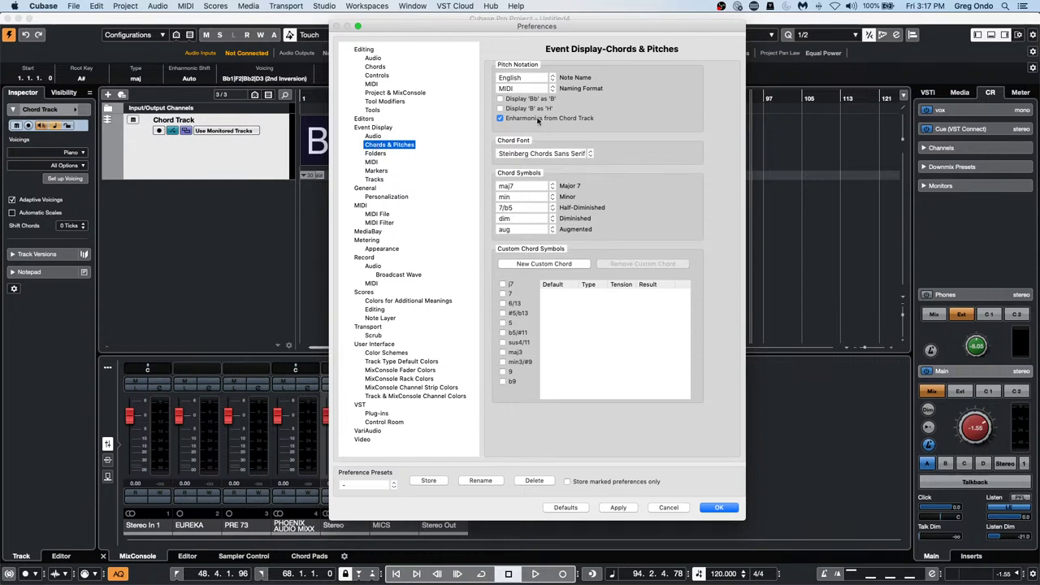
click(501, 118)
click(618, 506)
click(719, 507)
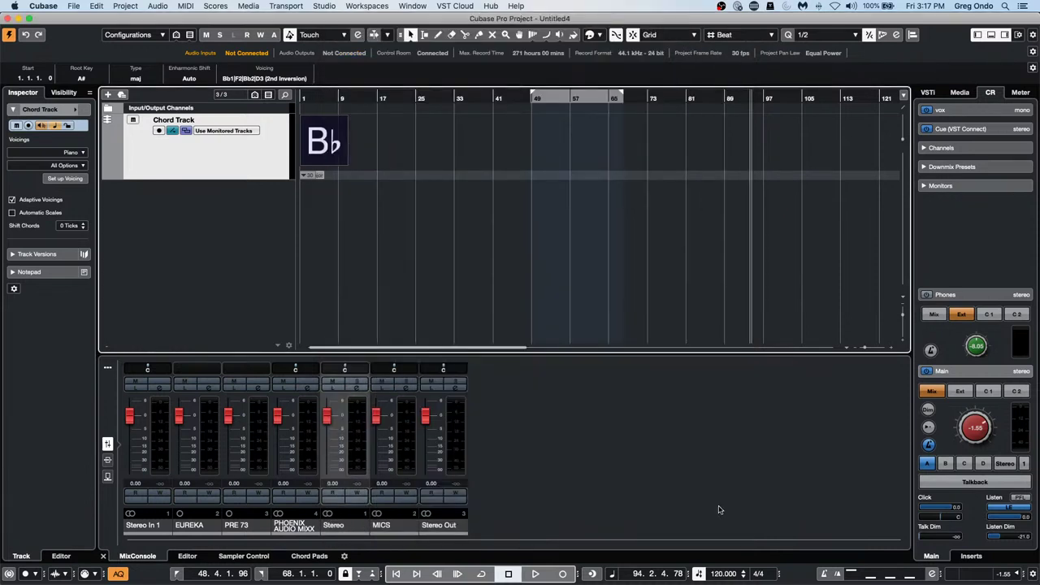
- Review the scales offered for the bar 1 scale event and the root key choices of the Bb chord event
drag(330, 96, 177, 143)
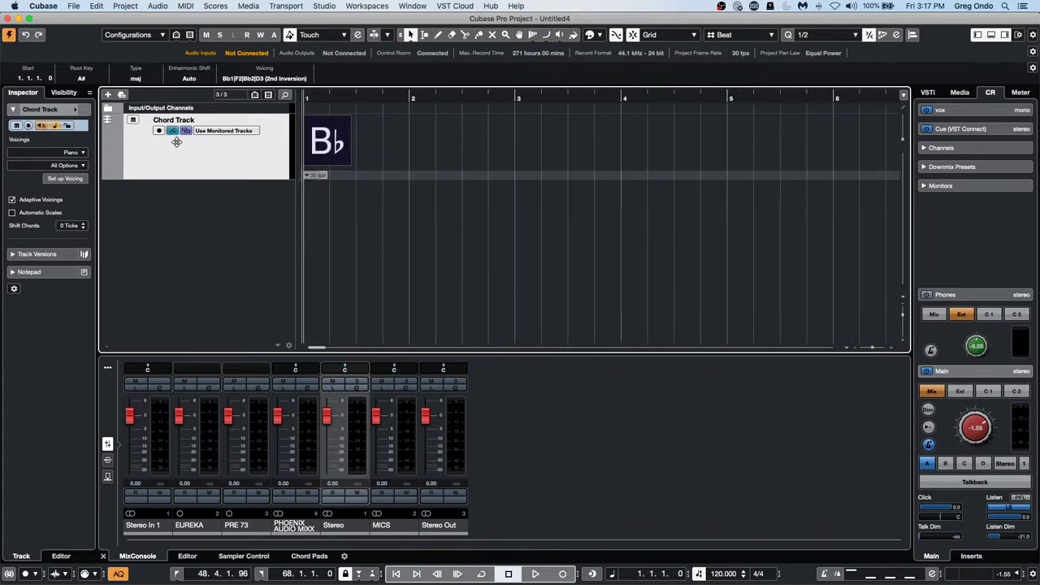
click(318, 176)
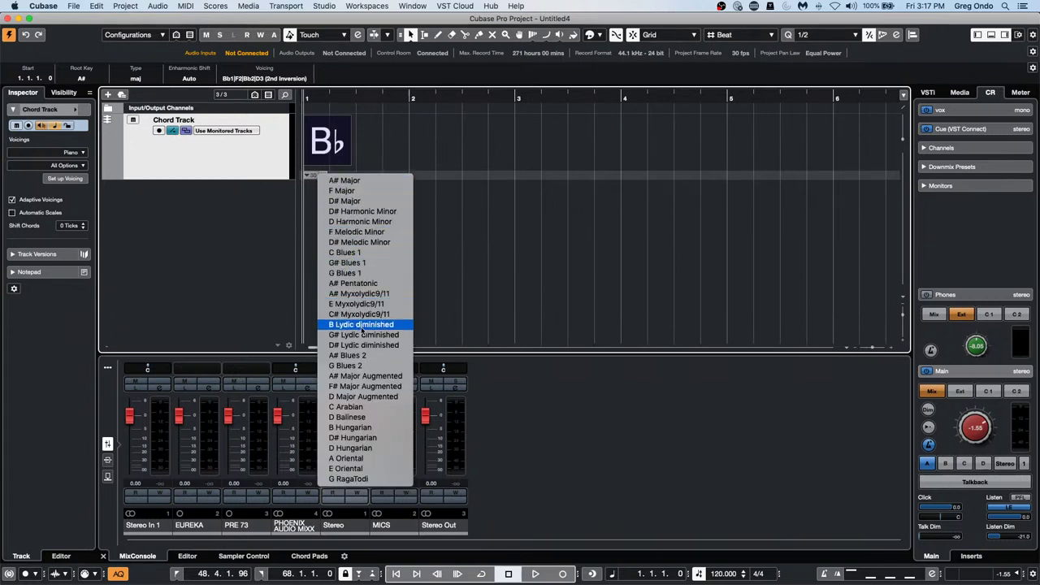
click(487, 236)
drag(338, 95, 235, 134)
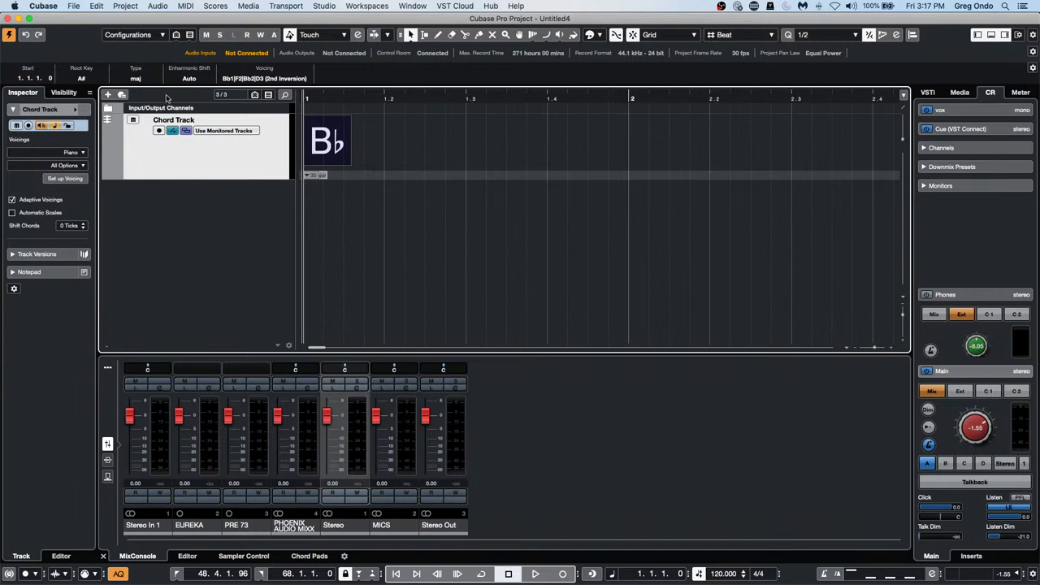
click(83, 79)
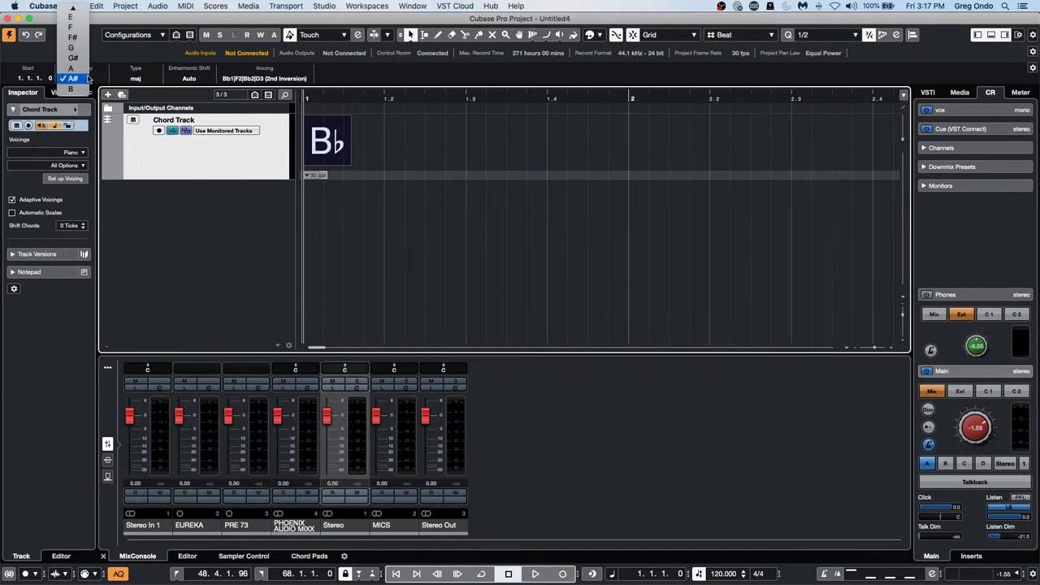
click(83, 78)
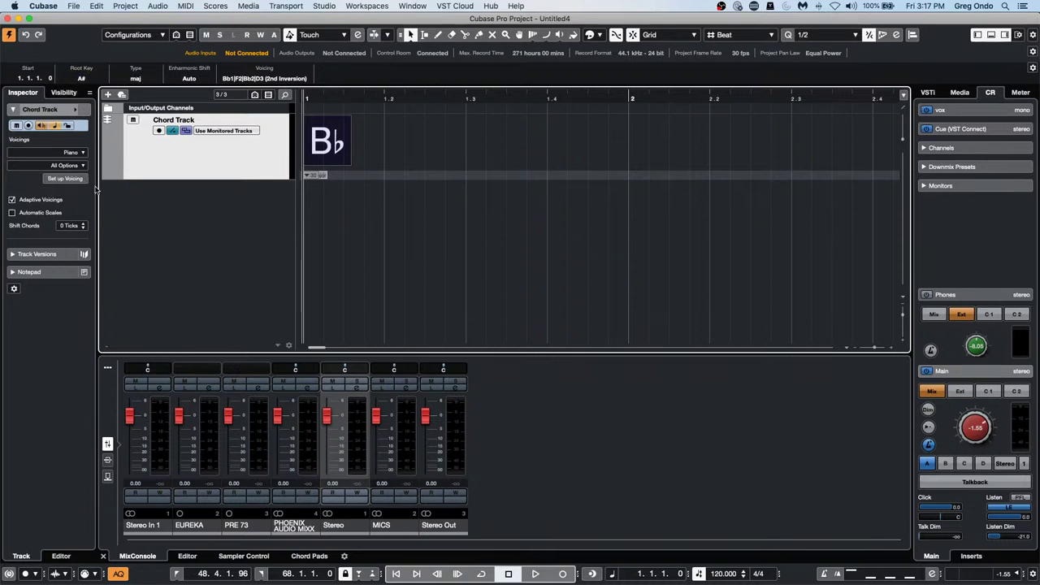
- Turn off Adaptive Voicings for the Chord Track and recheck the Bb chord event's root key choices
click(36, 199)
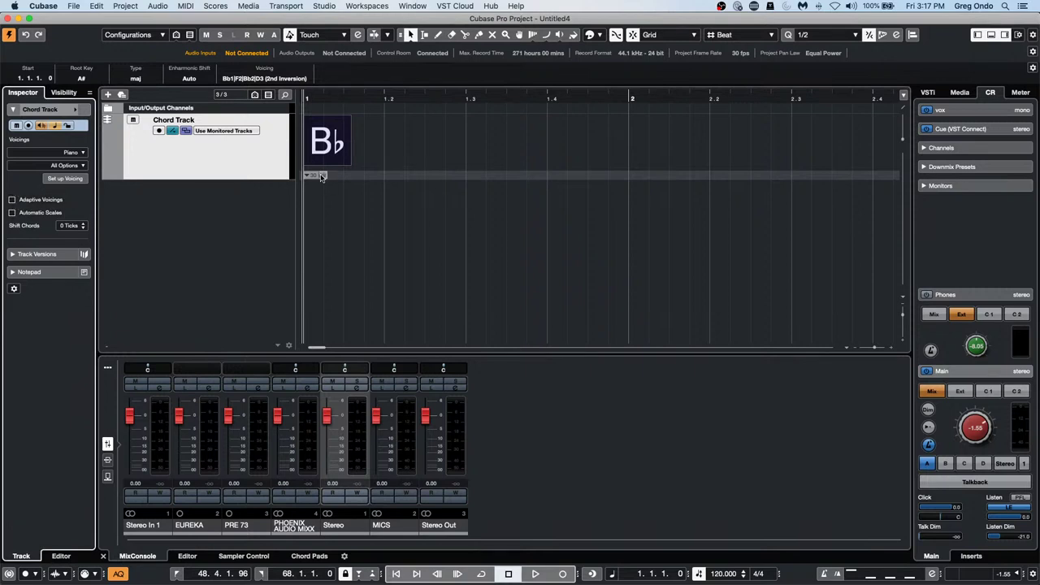
click(84, 78)
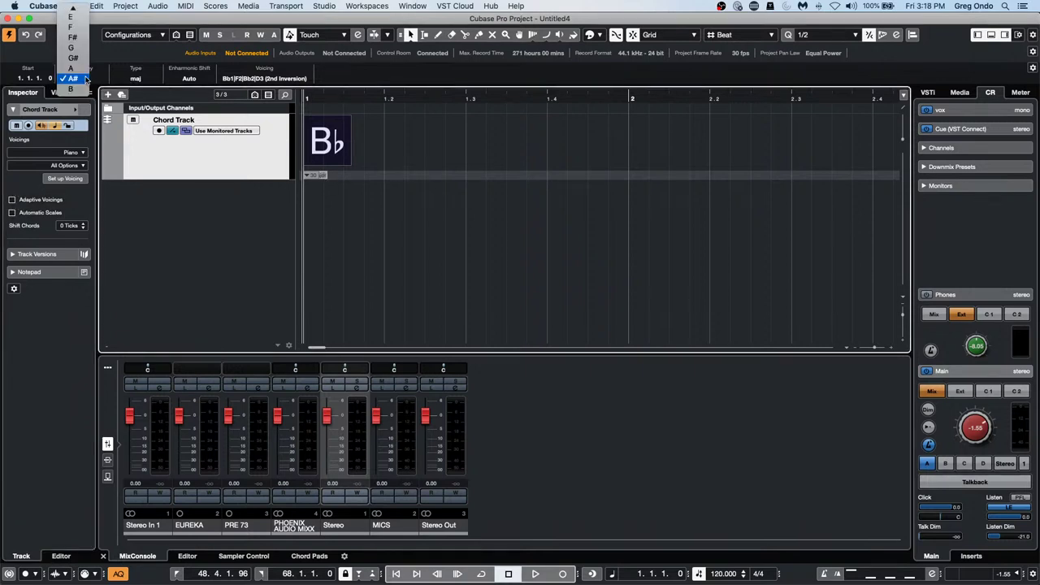
click(85, 79)
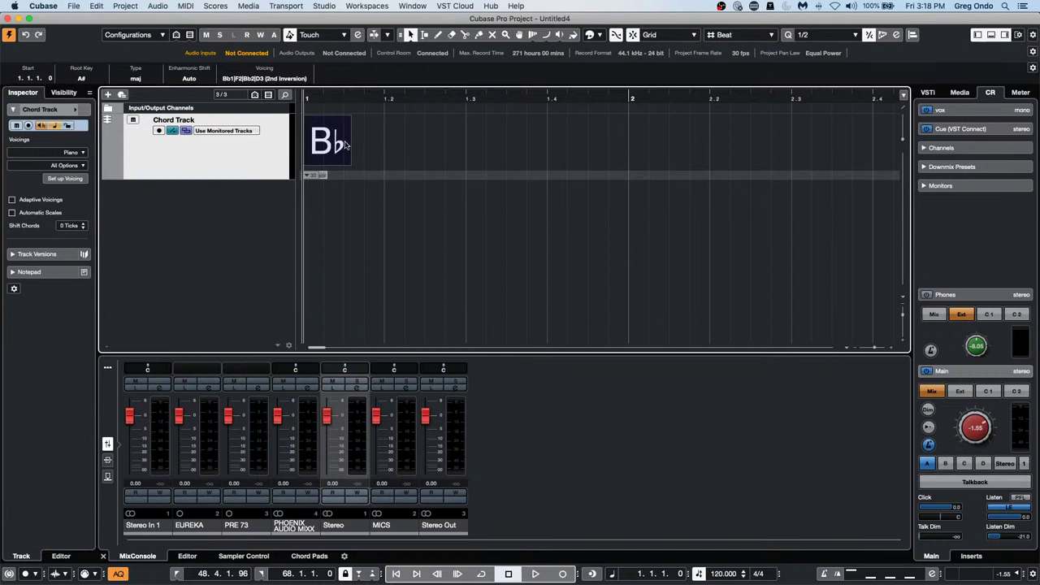
- Add one instrument track with HALion Sonic SE and stereo audio outputs
right_click(222, 221)
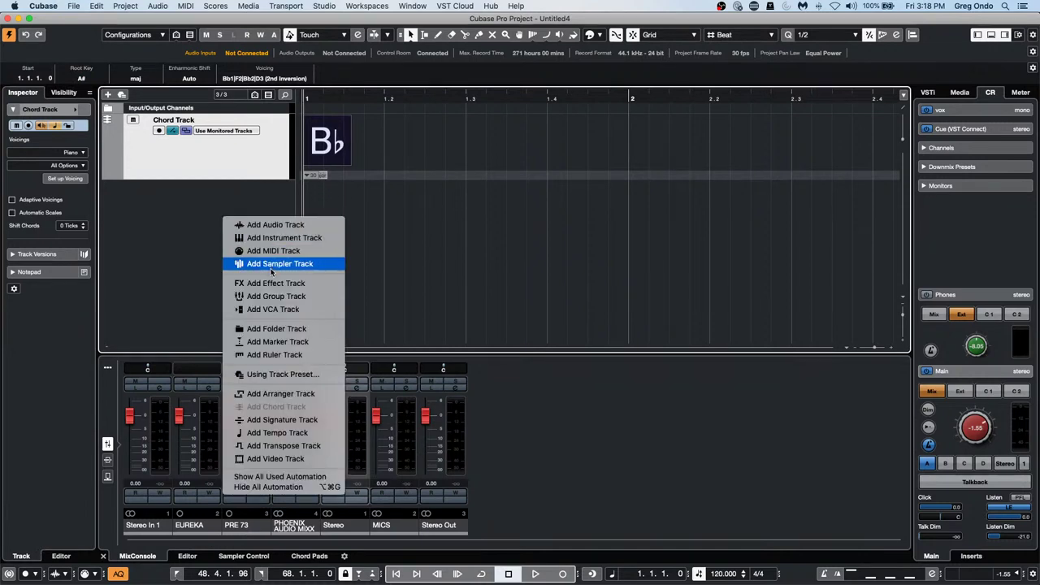
click(330, 238)
click(429, 235)
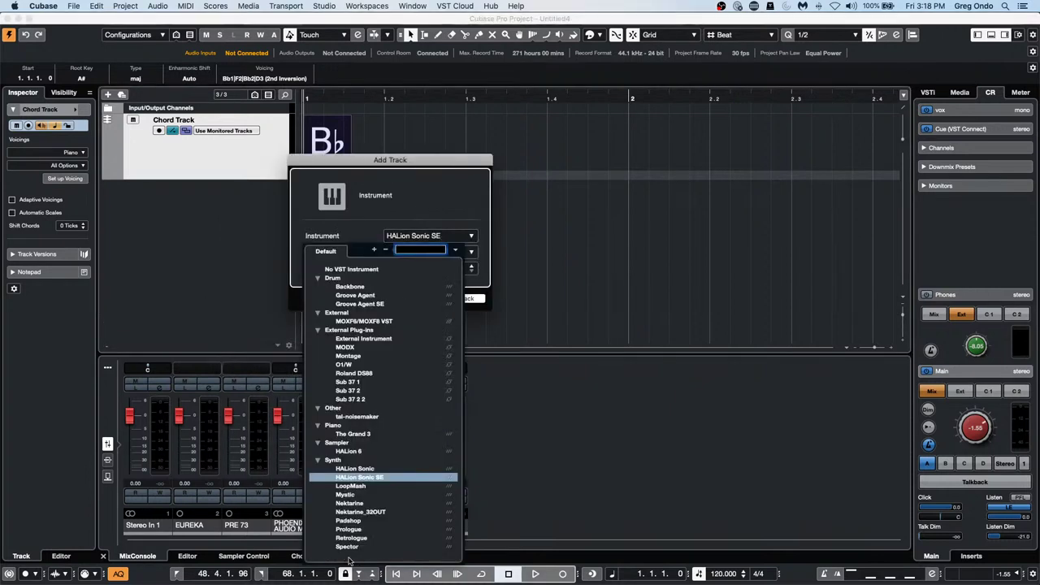
click(578, 307)
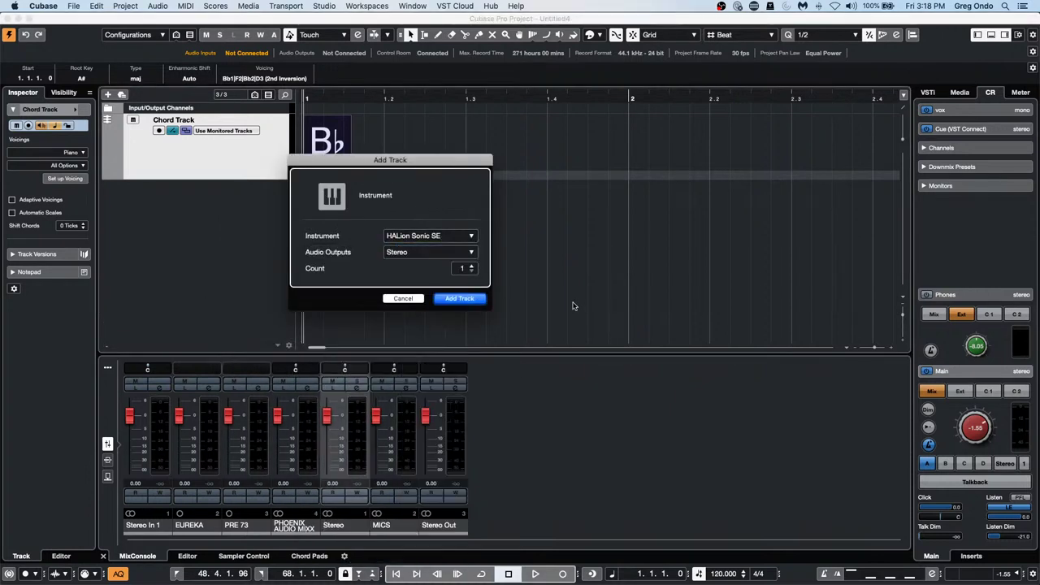
click(473, 300)
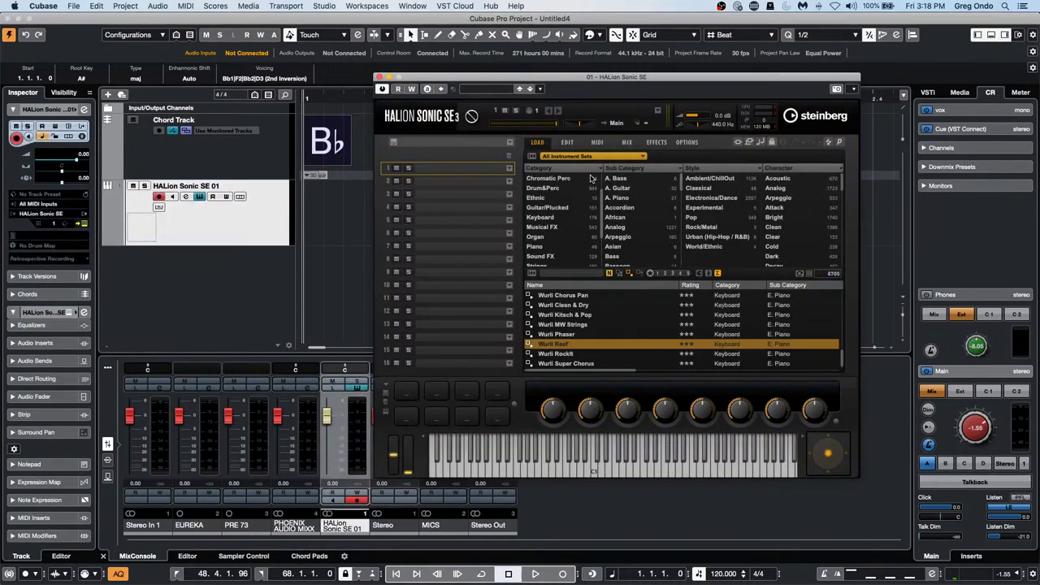
- Load the Oboe 1 Standard program from the Sections & Players set's Woodwinds oboes into HALion Sonic SE slot 1
click(597, 160)
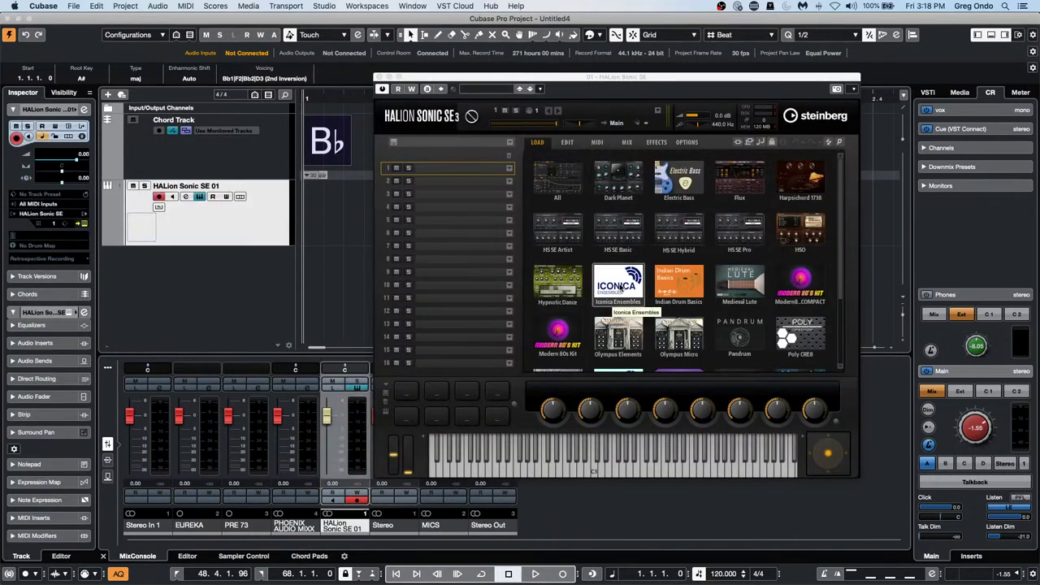
scroll(617, 282, down, 3)
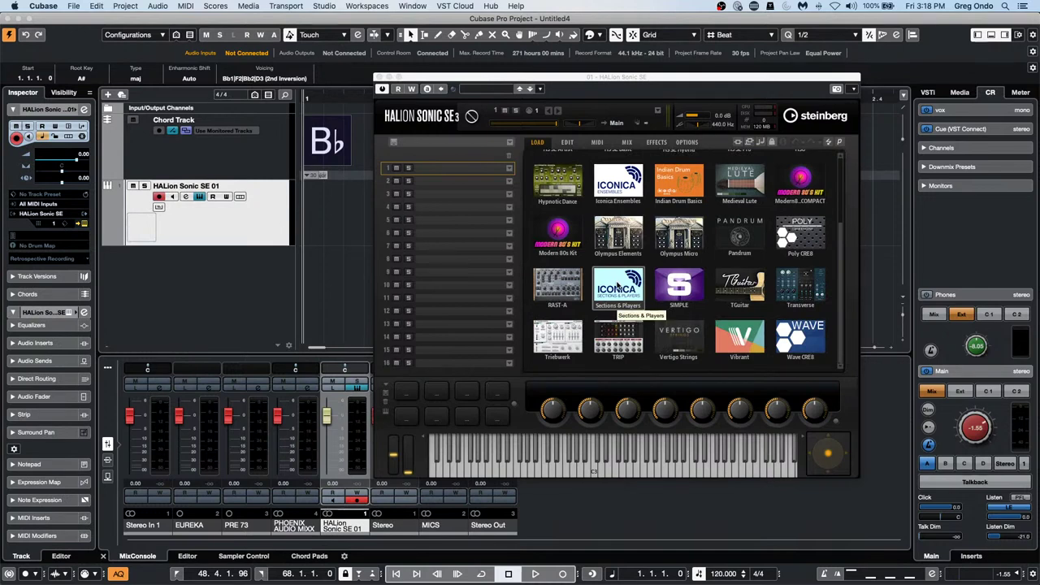
click(617, 281)
scroll(591, 315, down, 3)
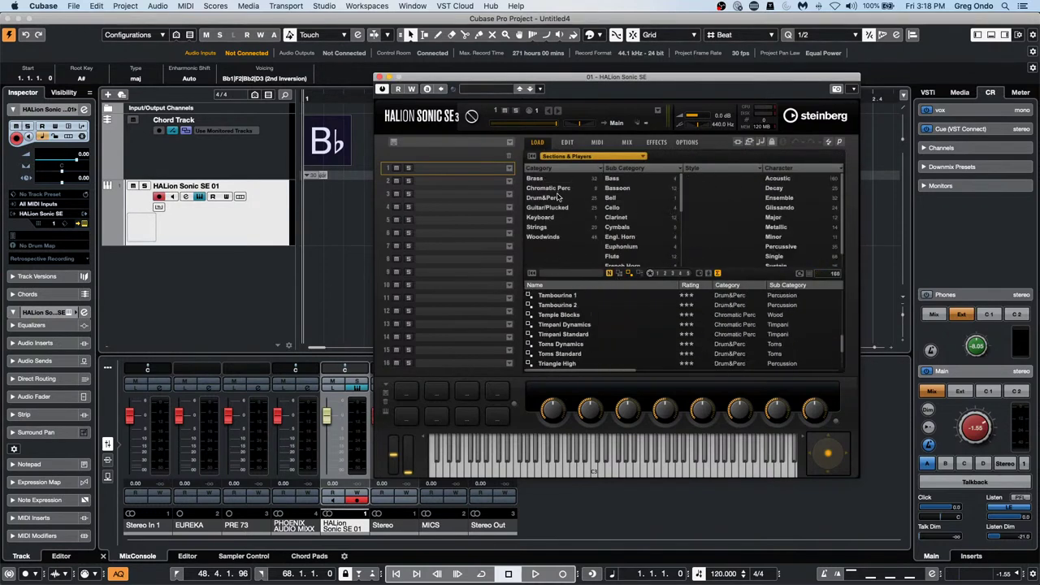
click(550, 235)
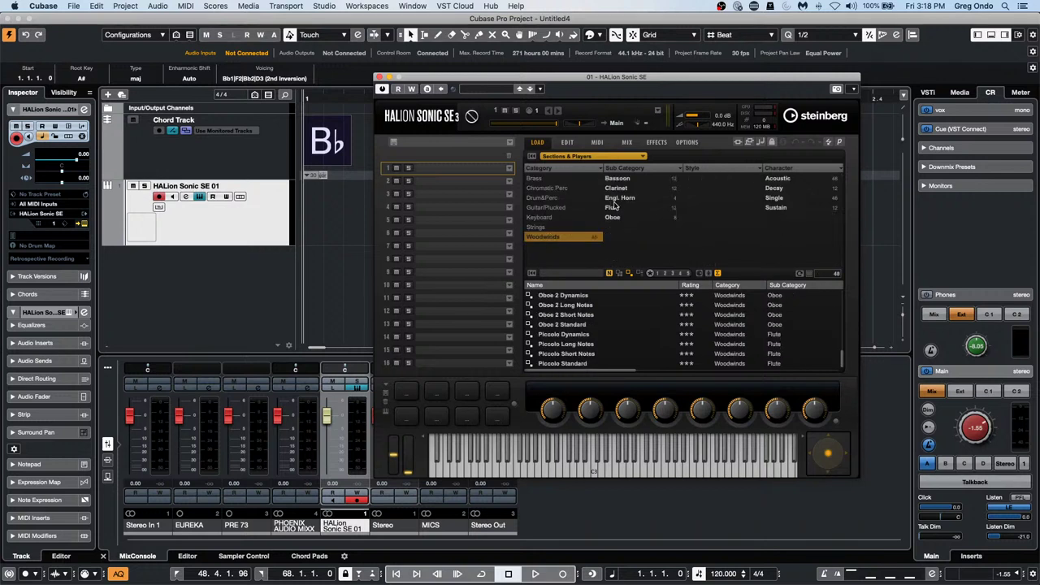
click(615, 219)
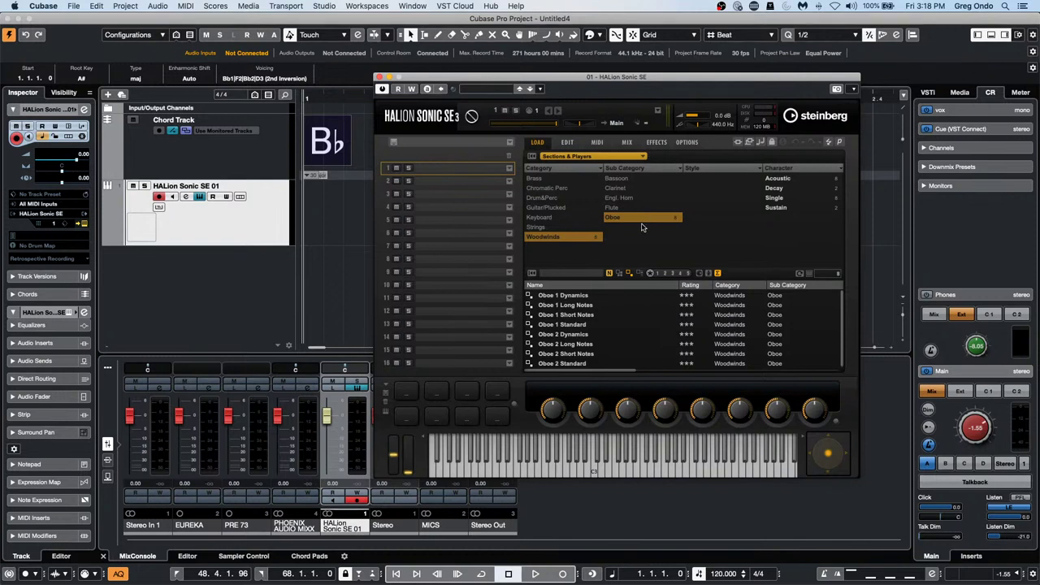
double_click(579, 326)
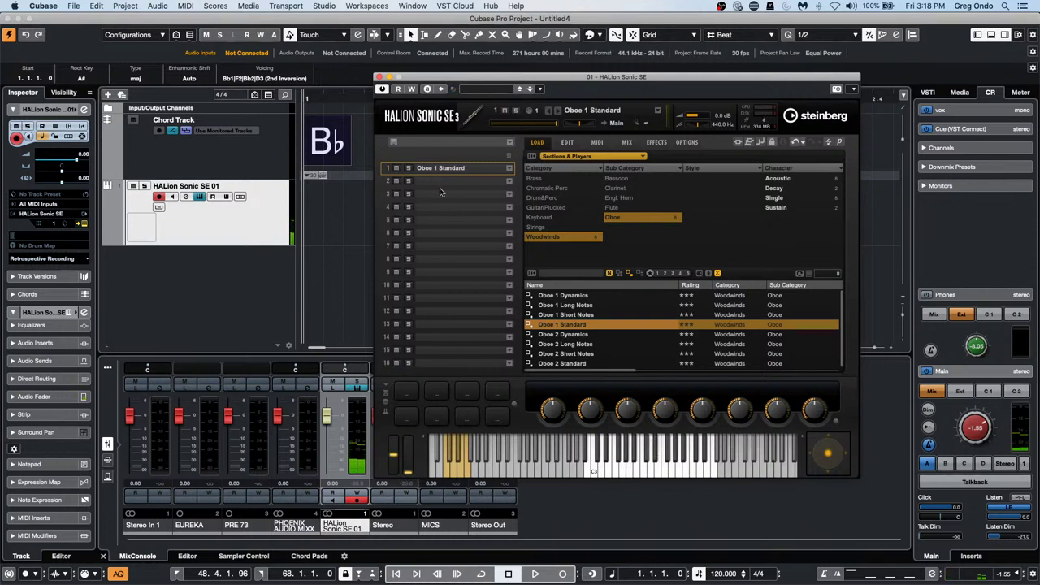
- Draw a one-beat MIDI part at bar 1 on the HALion Sonic SE track and open it in the Score Editor
right_click(325, 212)
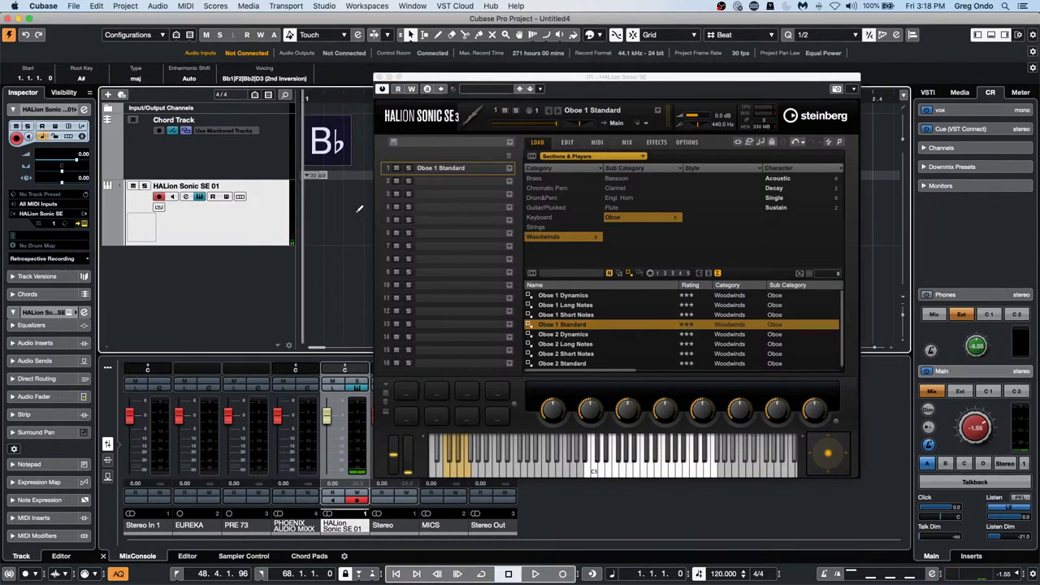
click(355, 212)
click(305, 213)
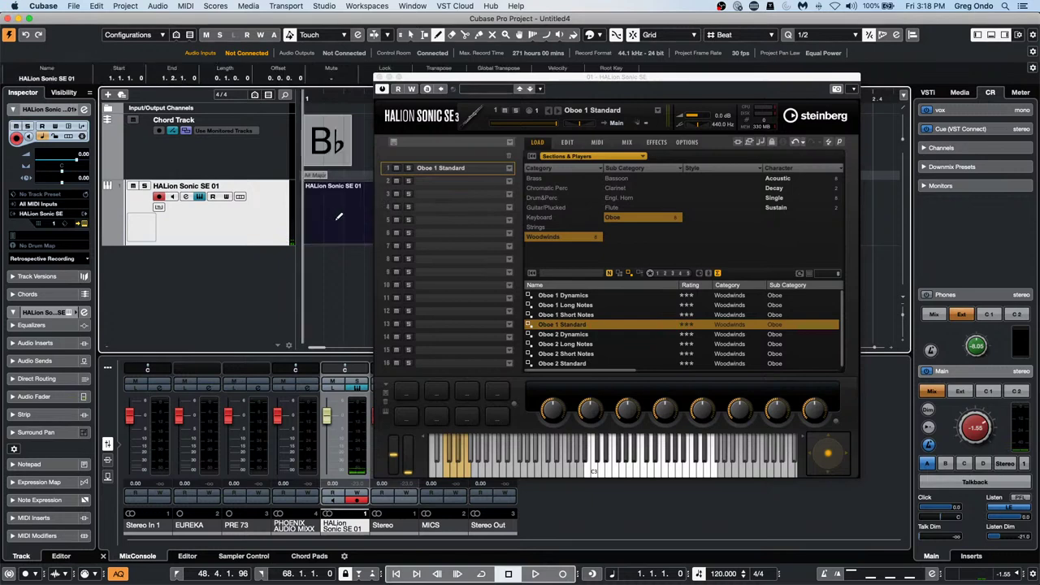
key(1)
double_click(335, 222)
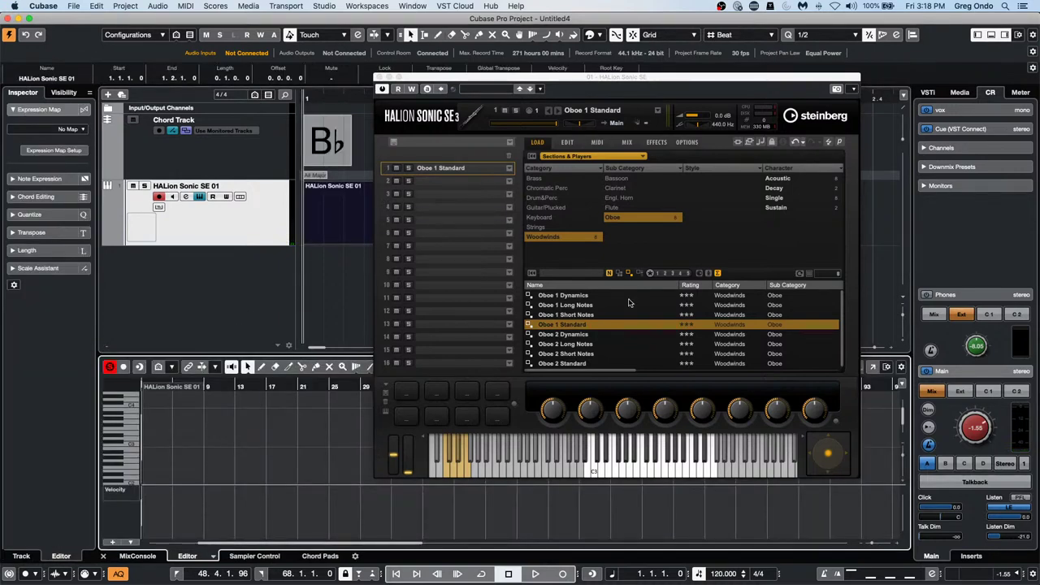
click(226, 5)
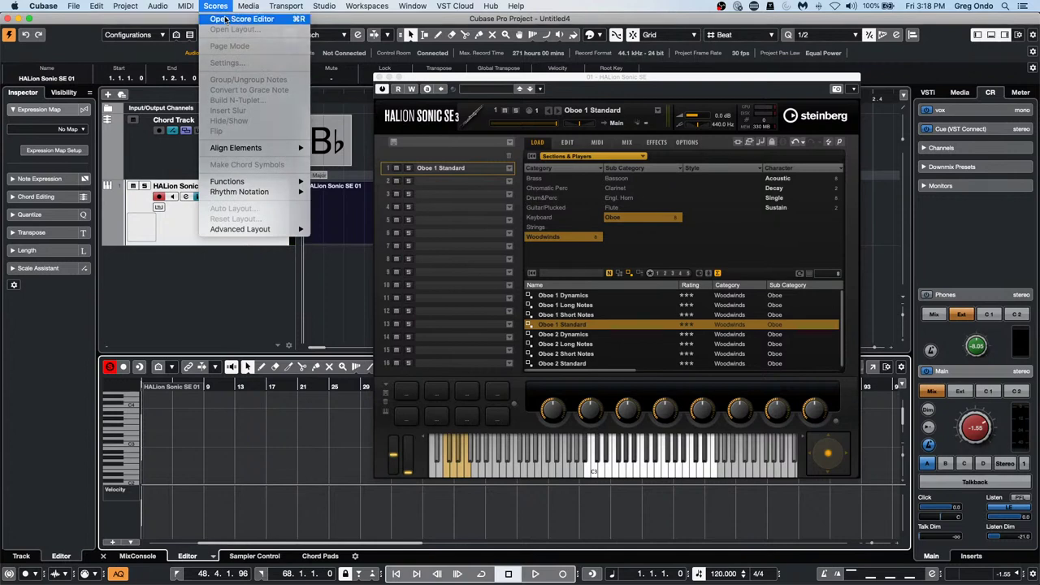
click(236, 17)
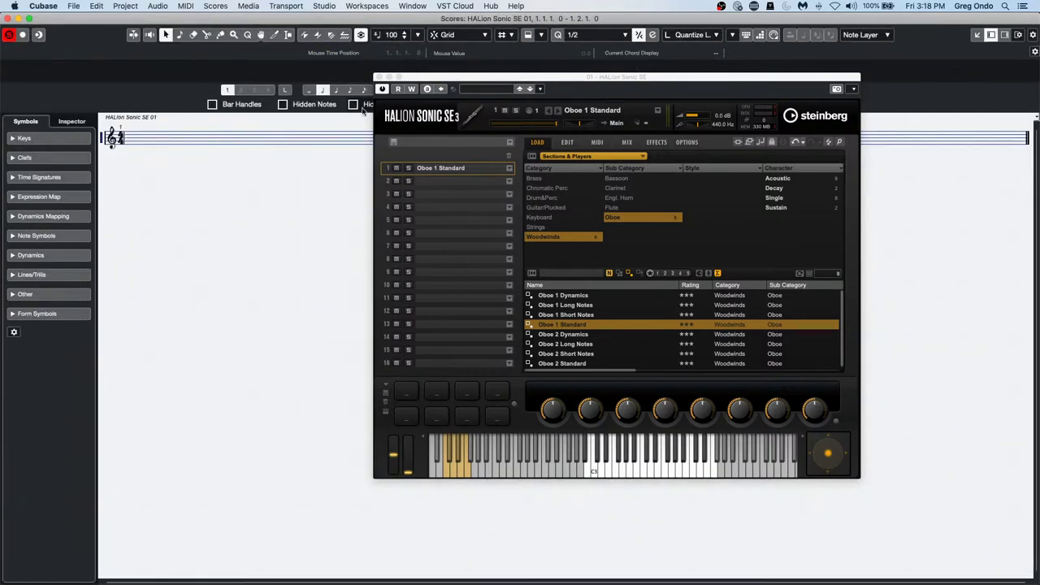
- Set the staff's key signature to two flats in the Score Settings, apply it, and close the settings
double_click(103, 140)
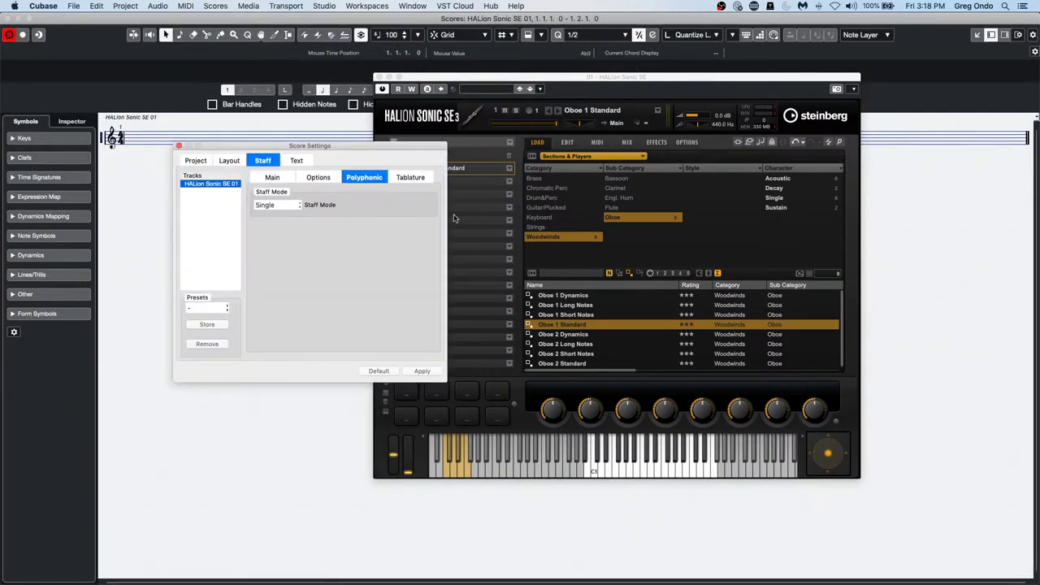
click(273, 178)
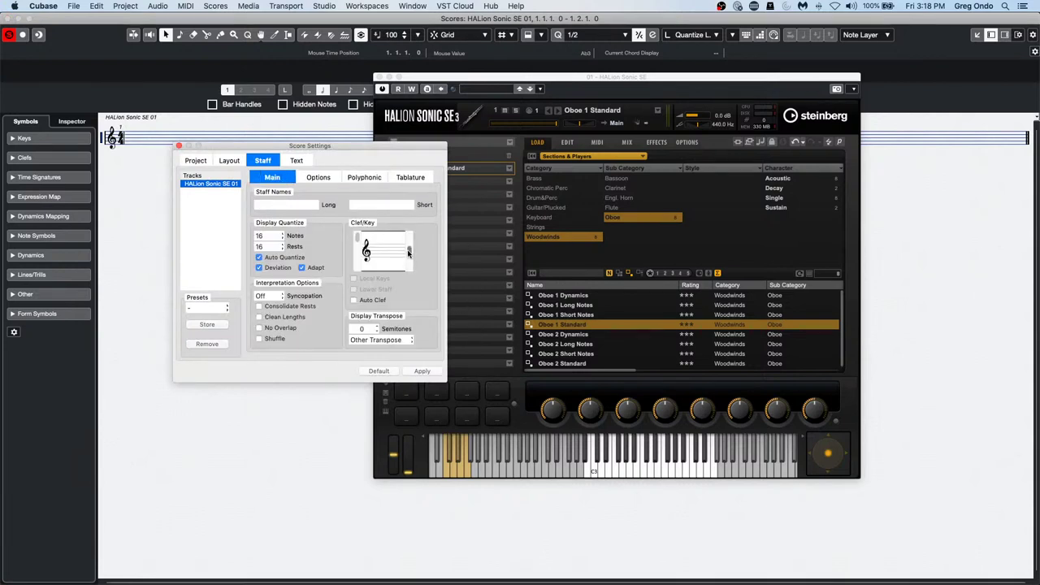
scroll(408, 254, down, 1)
click(430, 373)
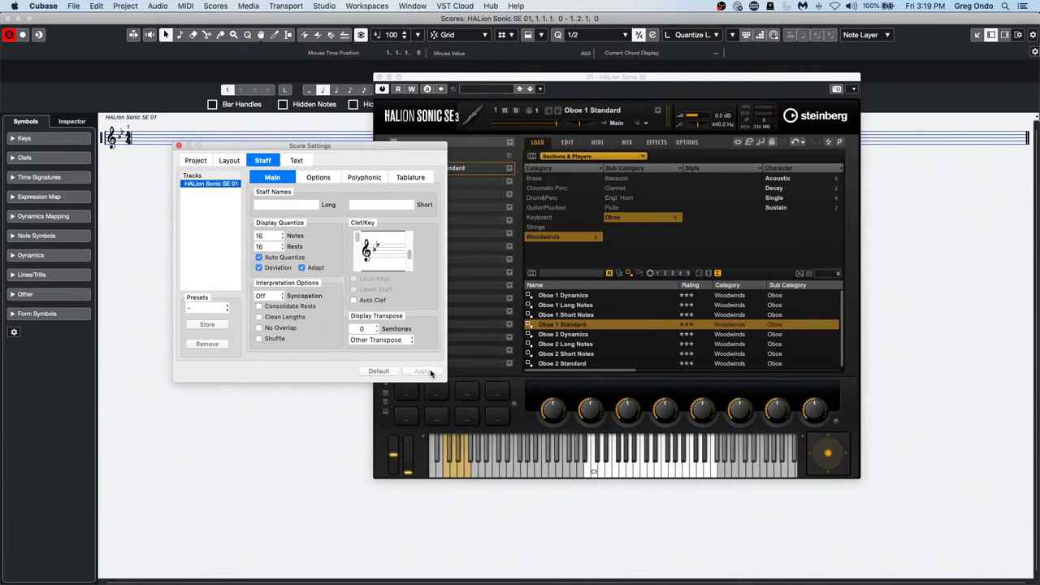
click(178, 146)
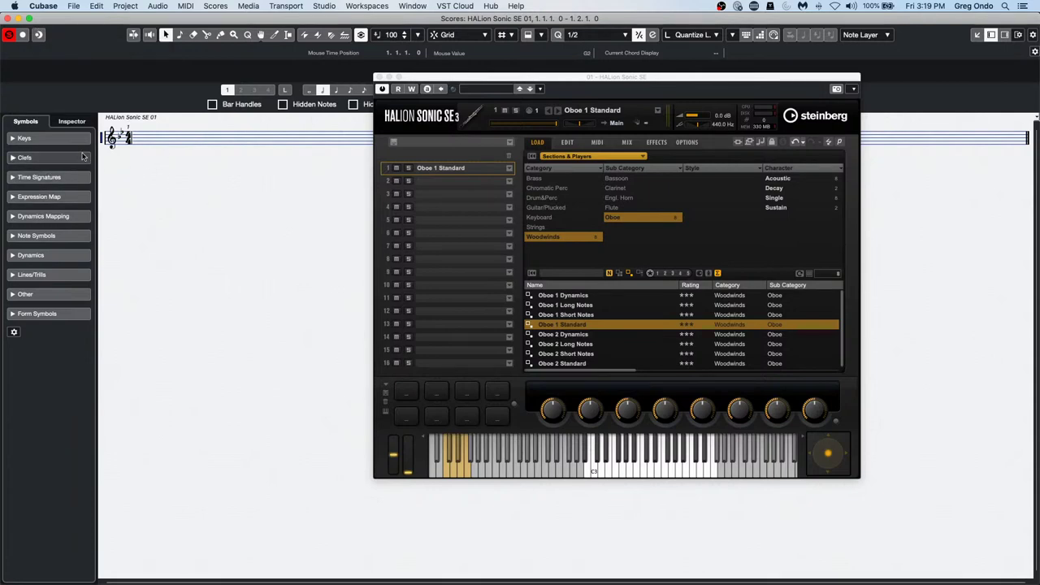
- Examine the Display Transpose instrument presets in the staff's Score Settings and close the settings without choosing one
double_click(209, 19)
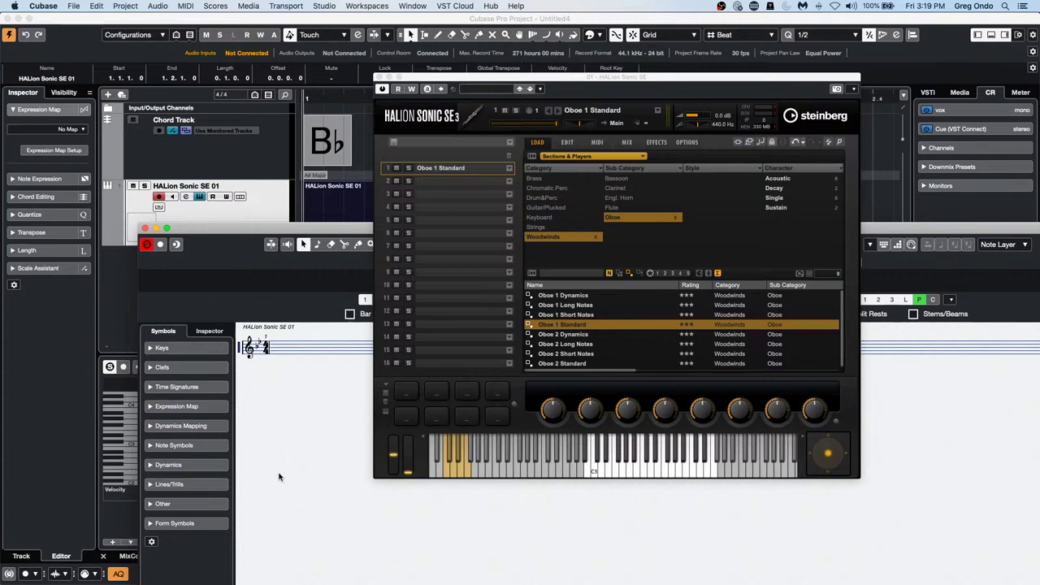
double_click(240, 349)
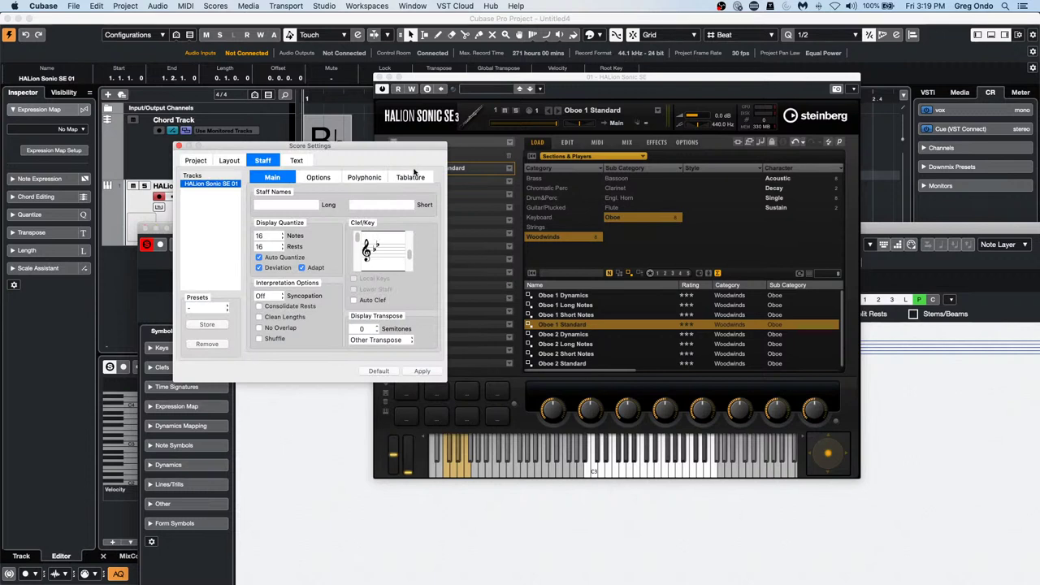
click(398, 339)
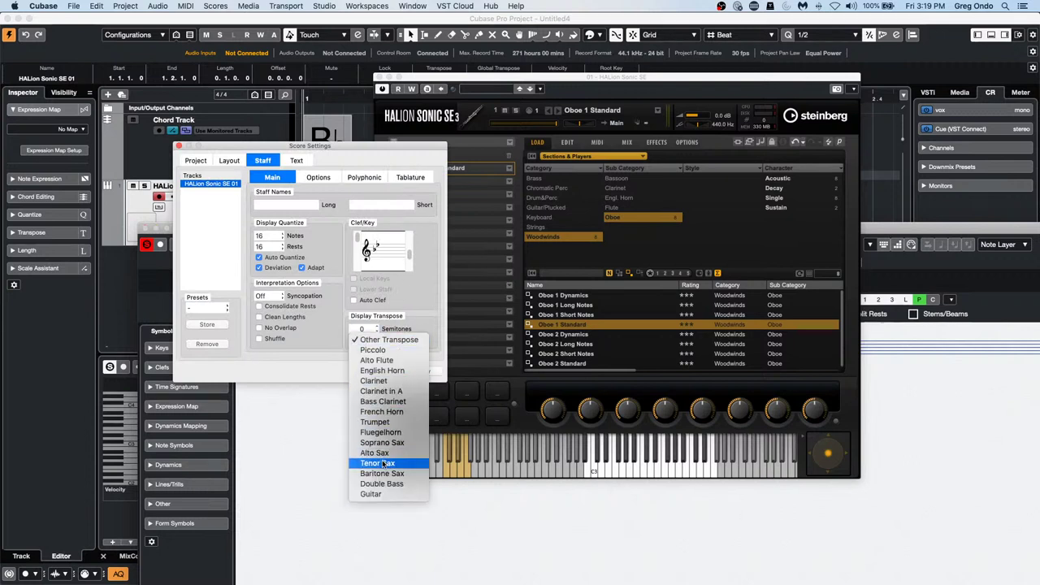
click(558, 500)
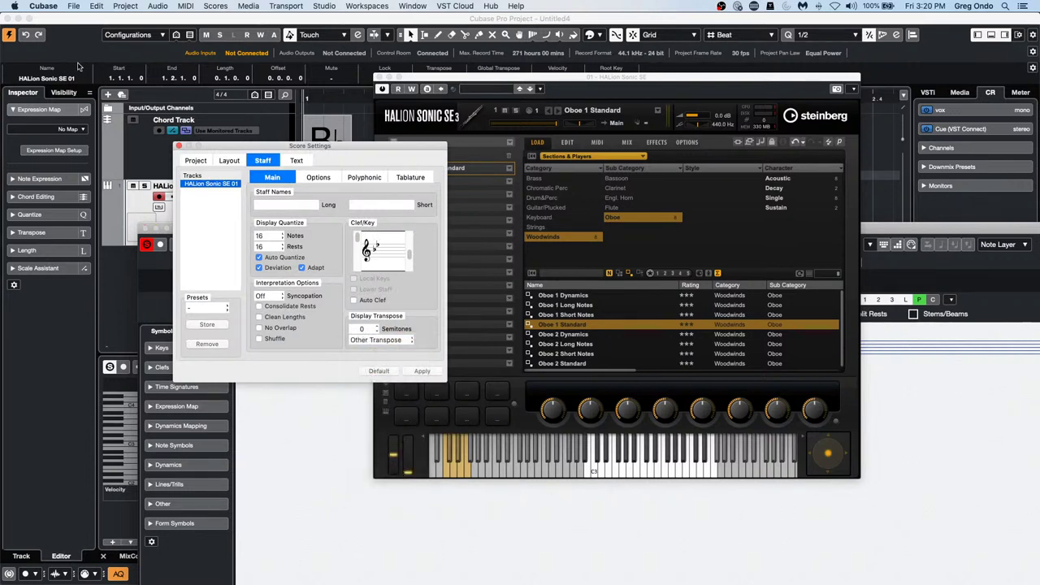
click(178, 145)
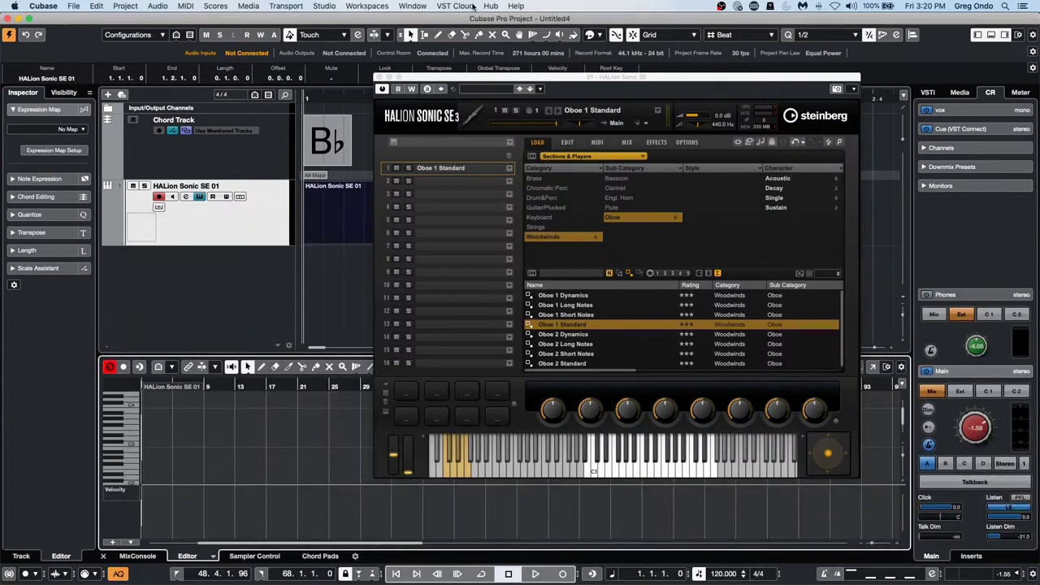
- Close the Score Editor and HALion Sonic SE windows, and switch to the "be someone" project and activate it
click(144, 228)
click(379, 78)
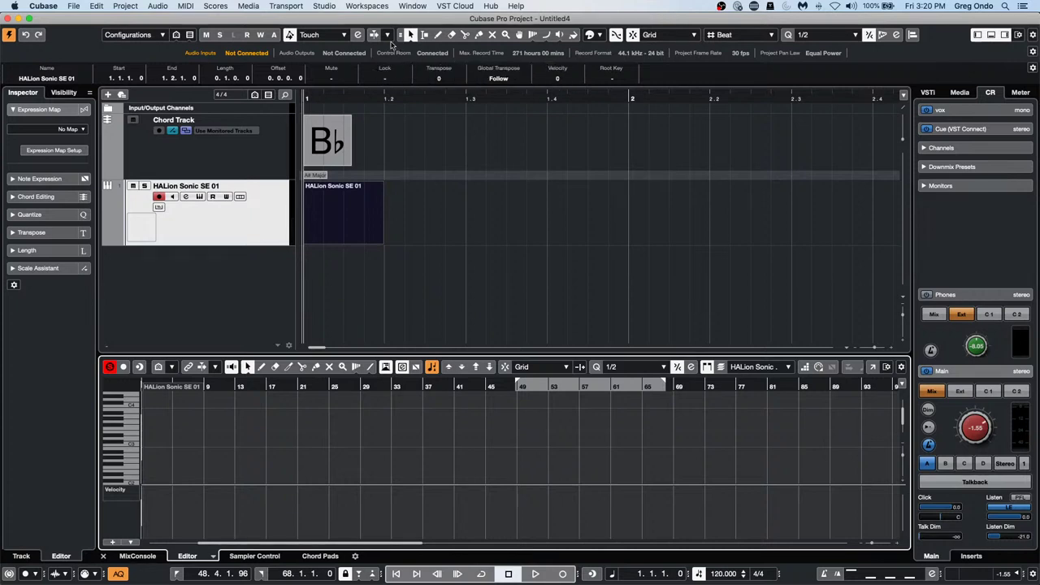
click(413, 6)
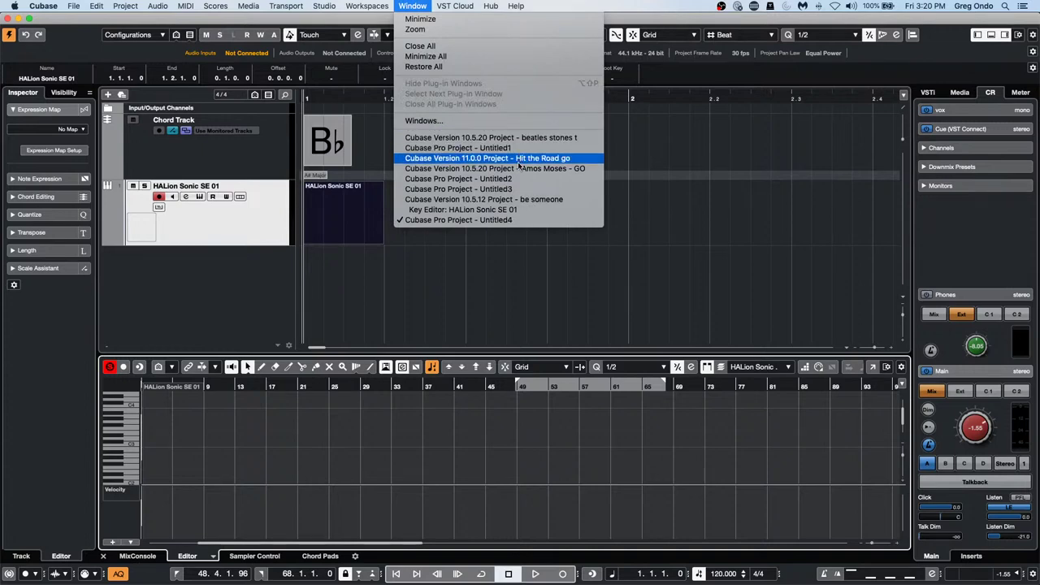
click(520, 199)
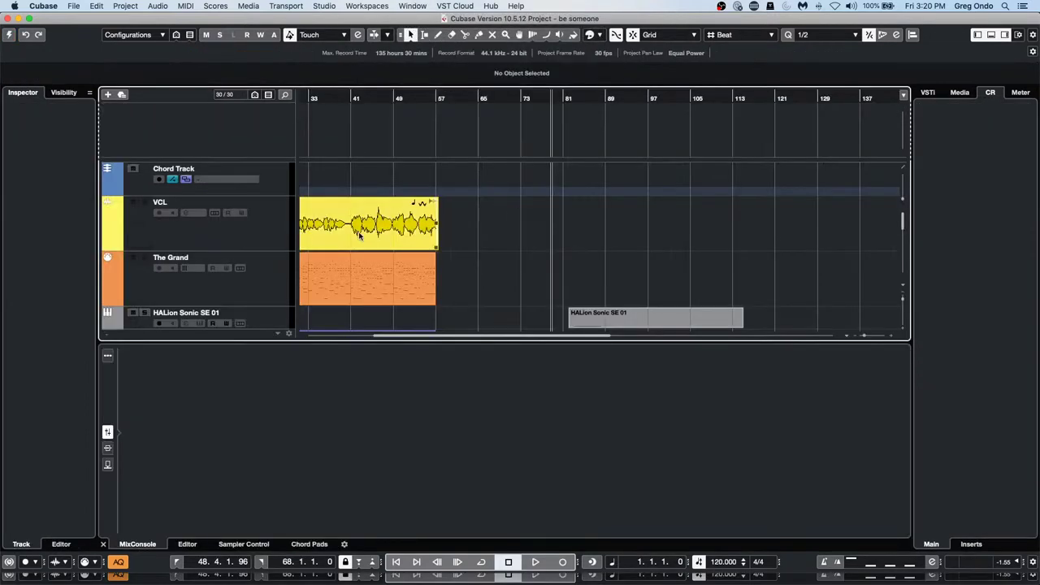
click(9, 34)
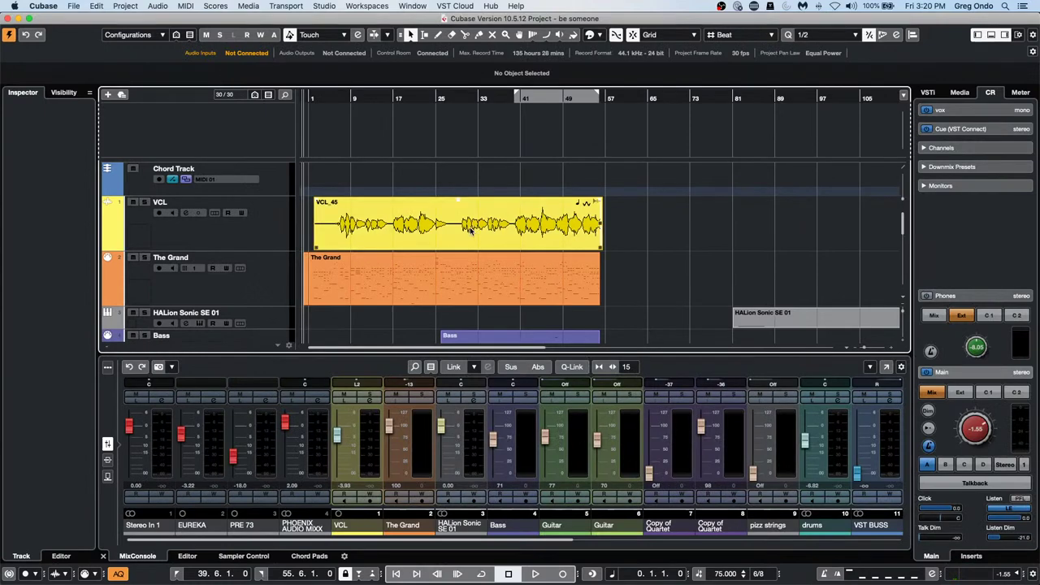
- Open the VCL_45 vocal event in a separate Sample Editor window and display its VariAudio segments across bars 2 to 22
double_click(440, 228)
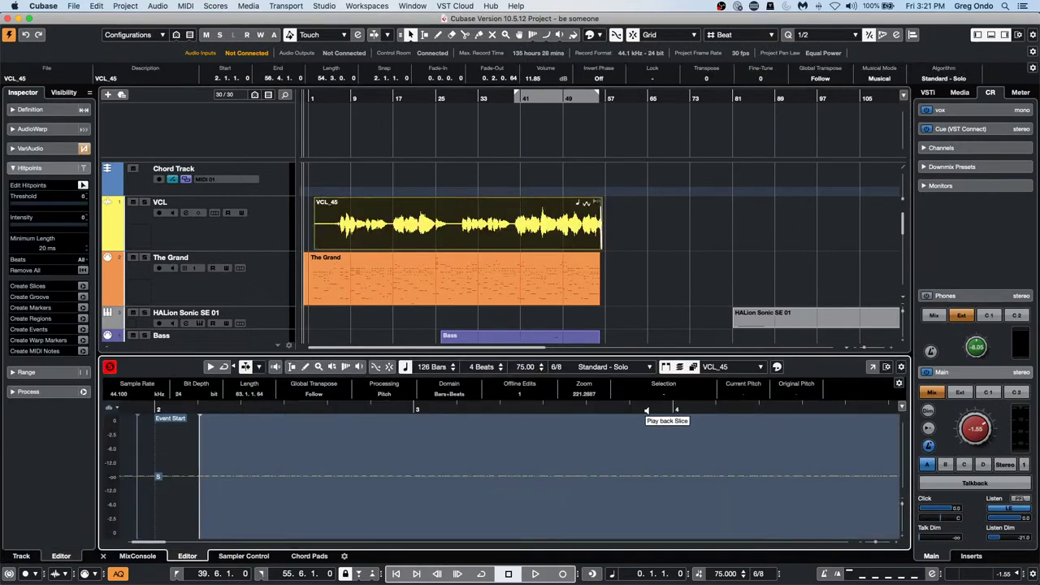
click(873, 366)
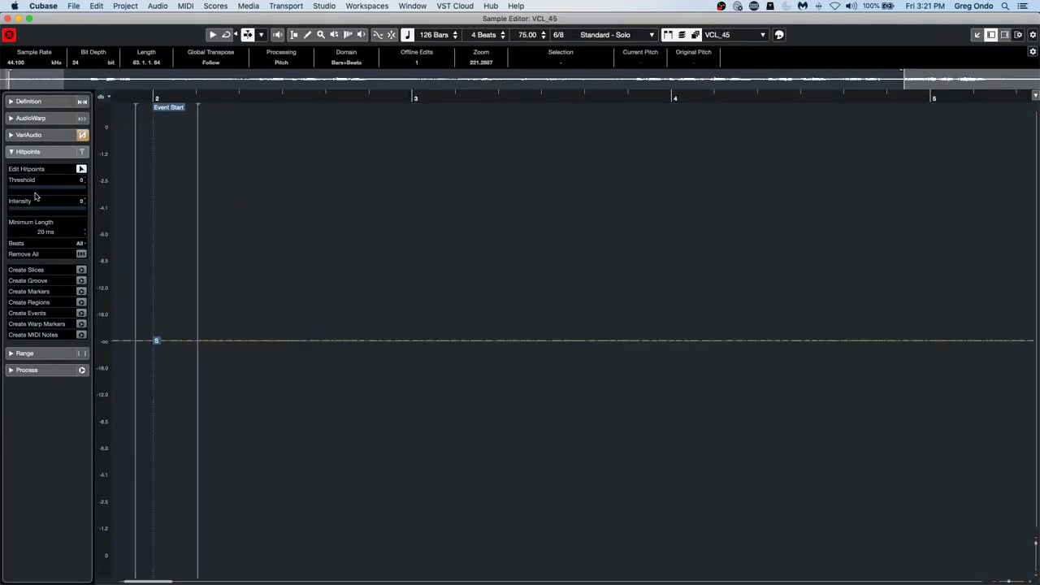
click(39, 135)
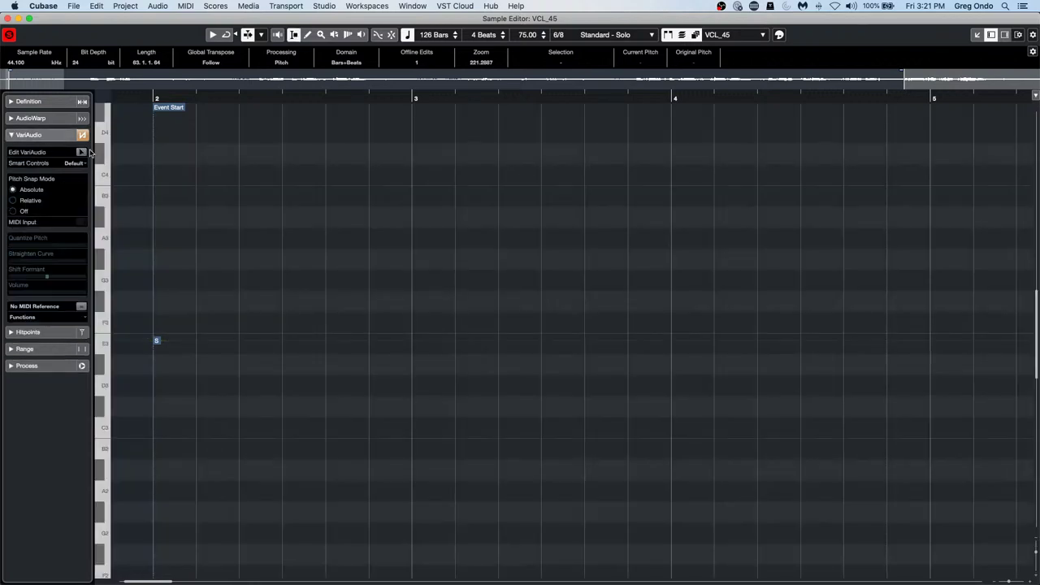
click(380, 93)
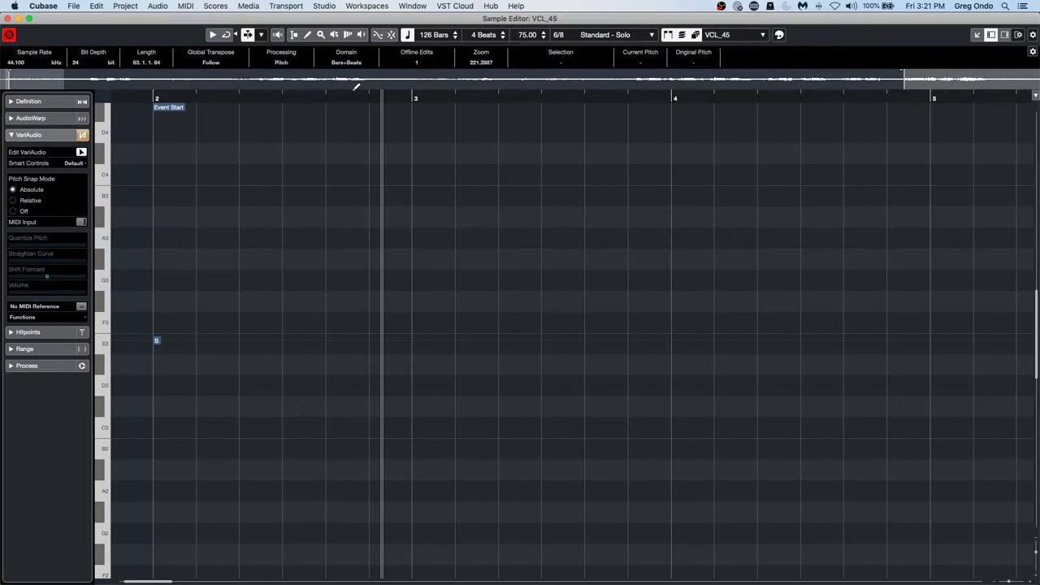
key(g)
key(g)
key(g)
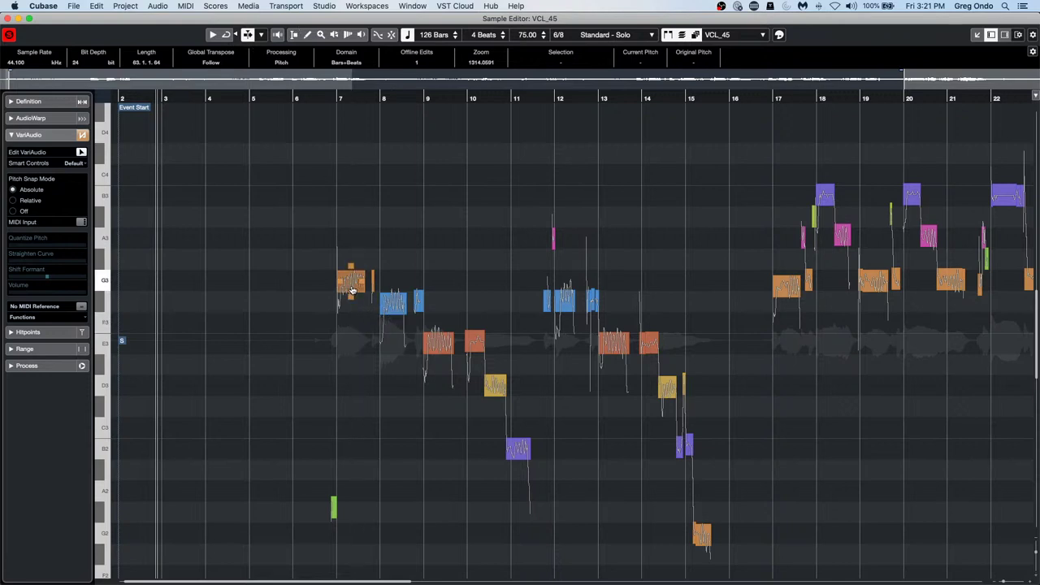
- Snap the vocal segment at bar 7 to G3, audition it with acoustic feedback enabled, and close the Sample Editor
mouse_move(358, 298)
mouse_down()
mouse_move(359, 254)
mouse_move(364, 302)
mouse_move(361, 280)
mouse_up()
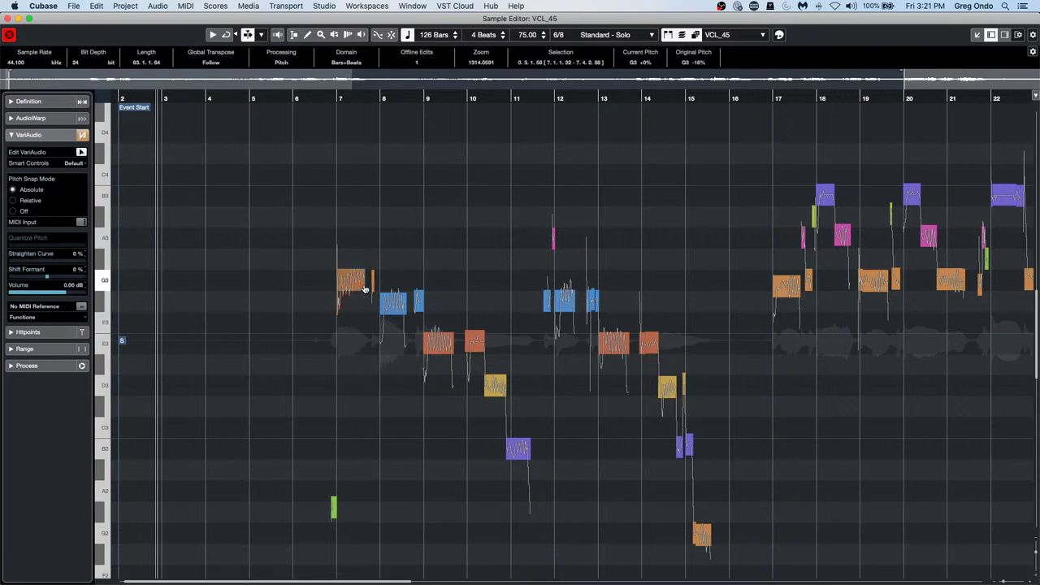
click(277, 36)
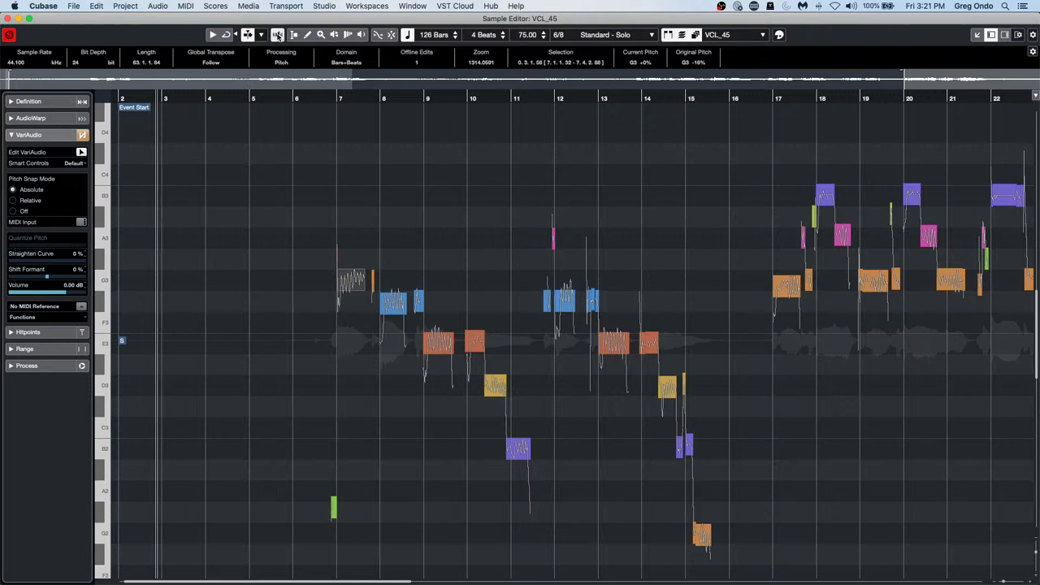
click(358, 278)
mouse_move(357, 279)
mouse_down()
mouse_move(354, 235)
mouse_move(353, 329)
mouse_move(353, 280)
mouse_up()
click(8, 18)
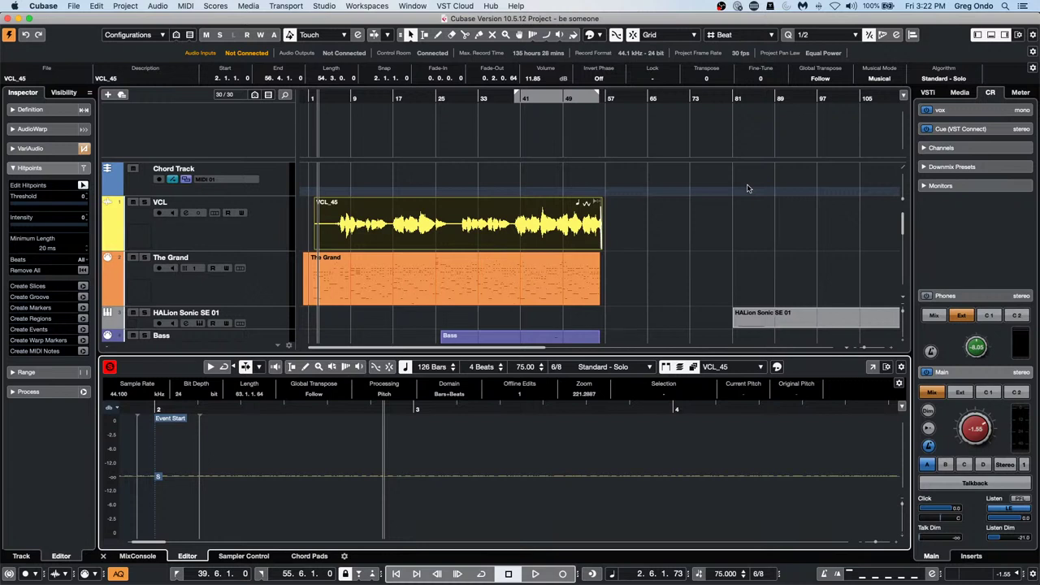
- Select the VCL track and expand its basic track settings
click(257, 245)
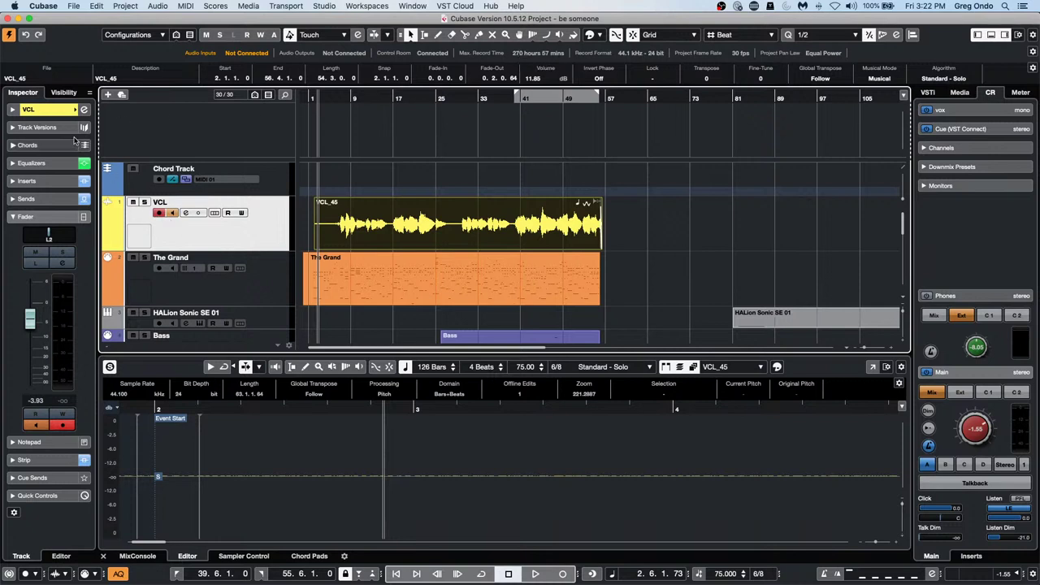
click(56, 110)
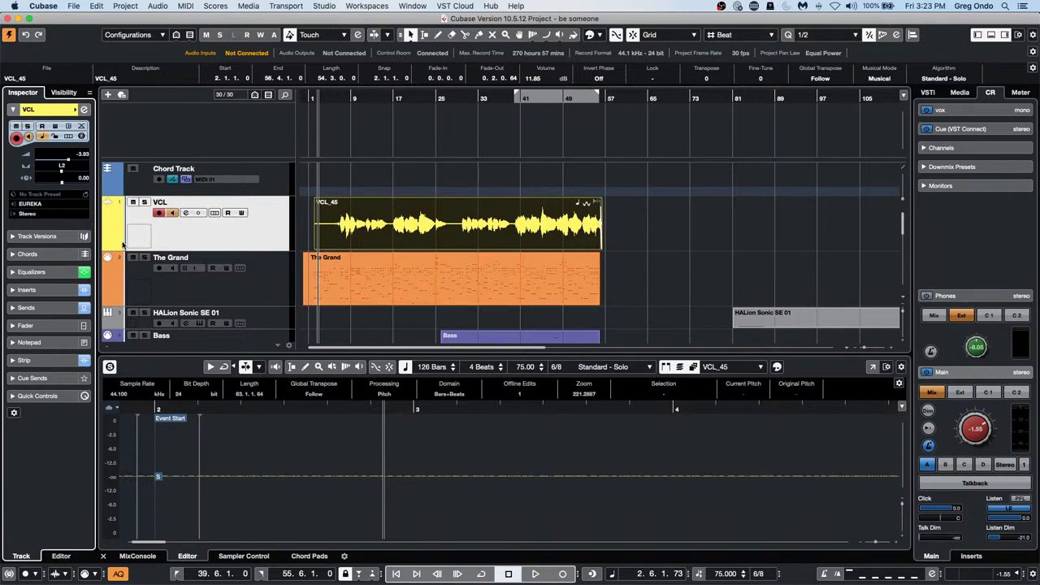
right_click(87, 145)
key(Escape)
- Examine the external plug-ins offered as instruments for a new instrument track, and cancel adding the track
right_click(268, 227)
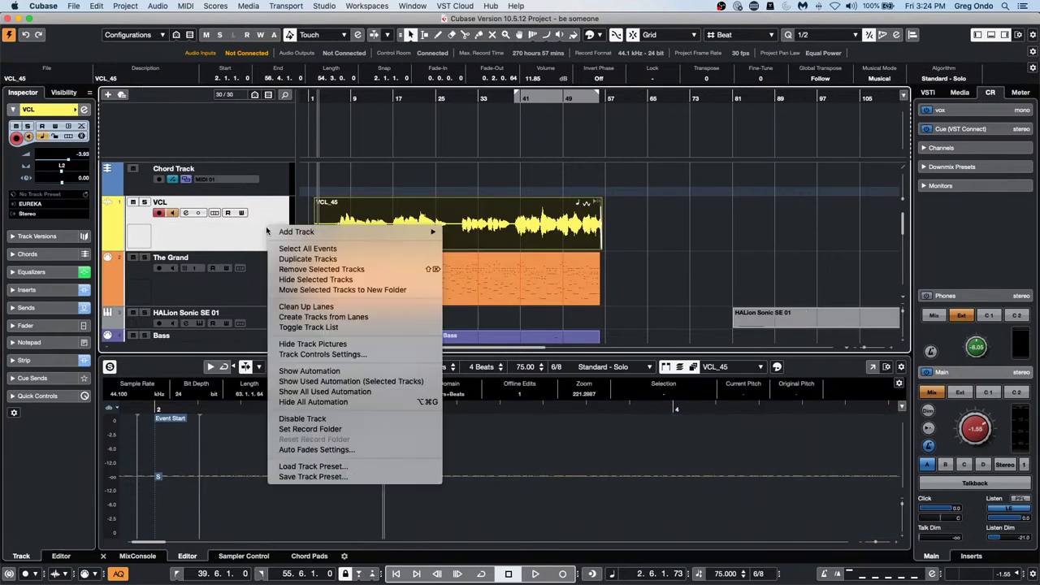
mouse_move(327, 234)
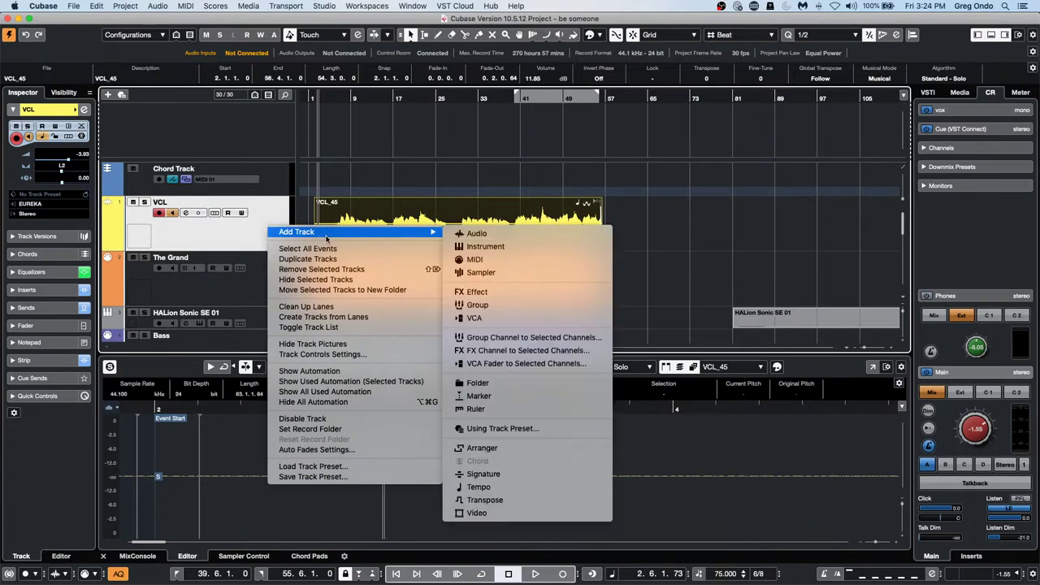
click(483, 246)
click(446, 242)
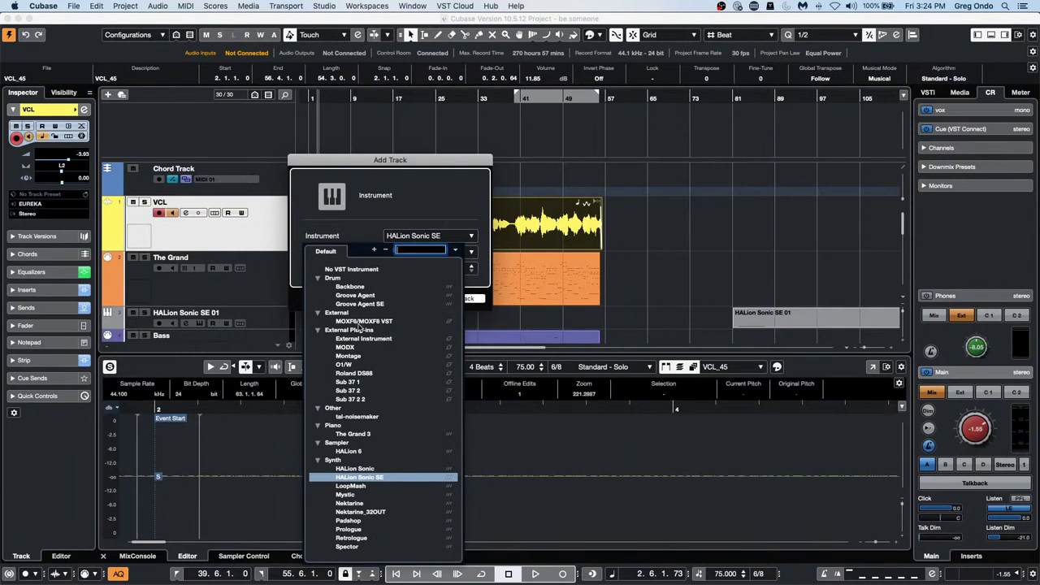
click(533, 322)
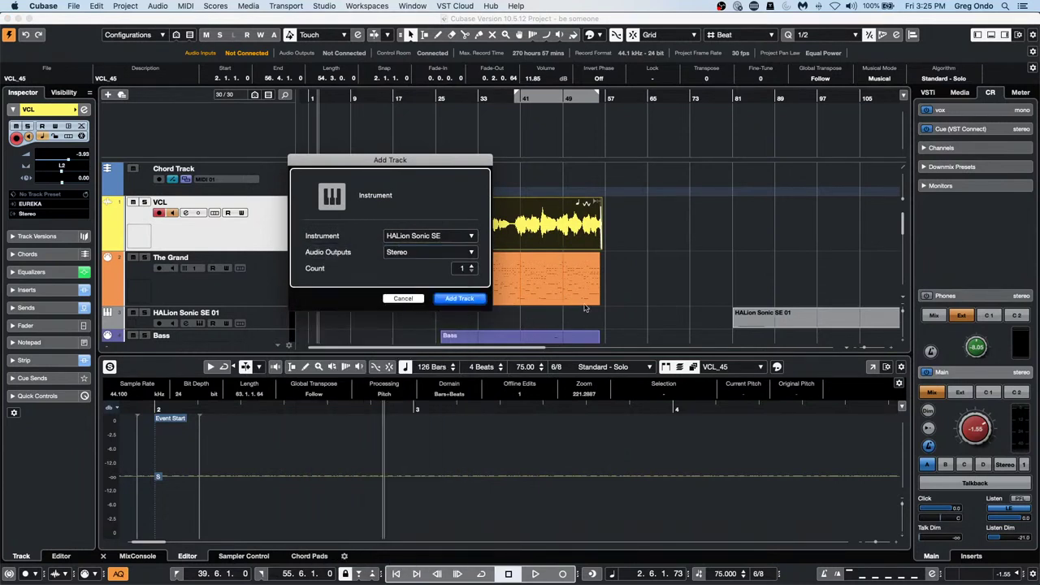
click(416, 298)
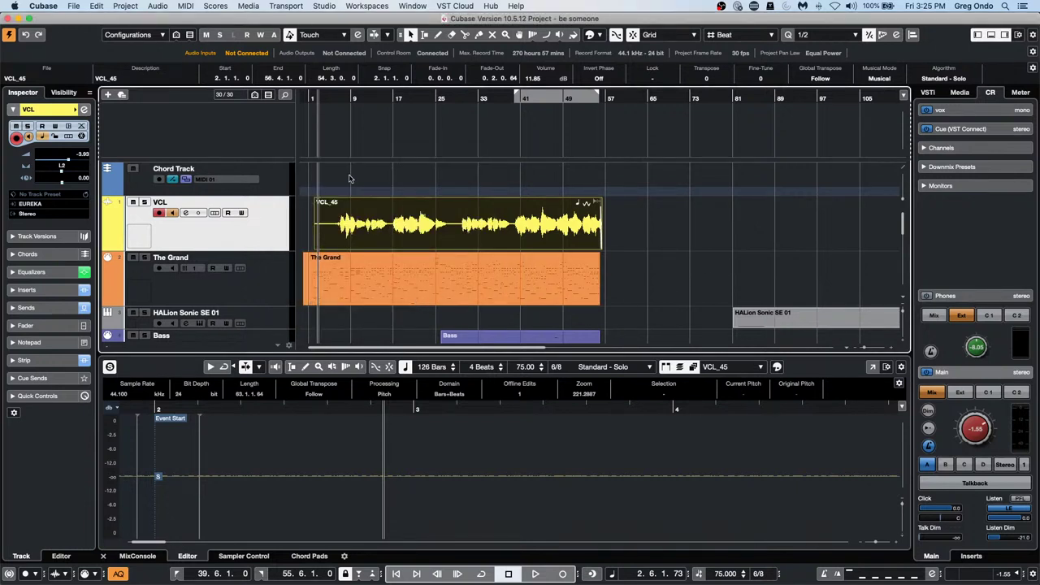
- Examine the External Instruments and External FX setups in Audio Connections, including their delay and gain settings, and close the window
click(320, 9)
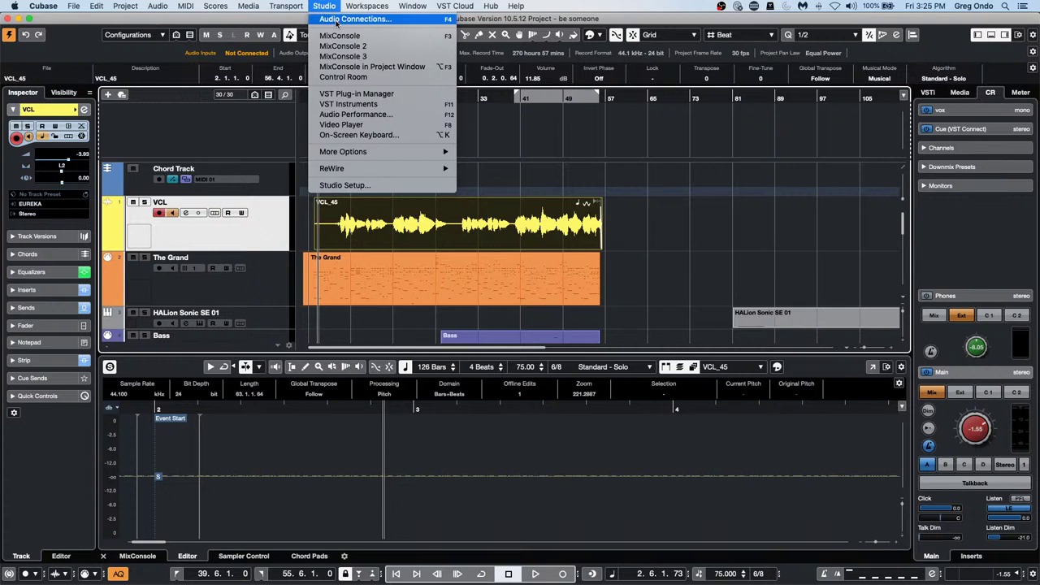
click(336, 22)
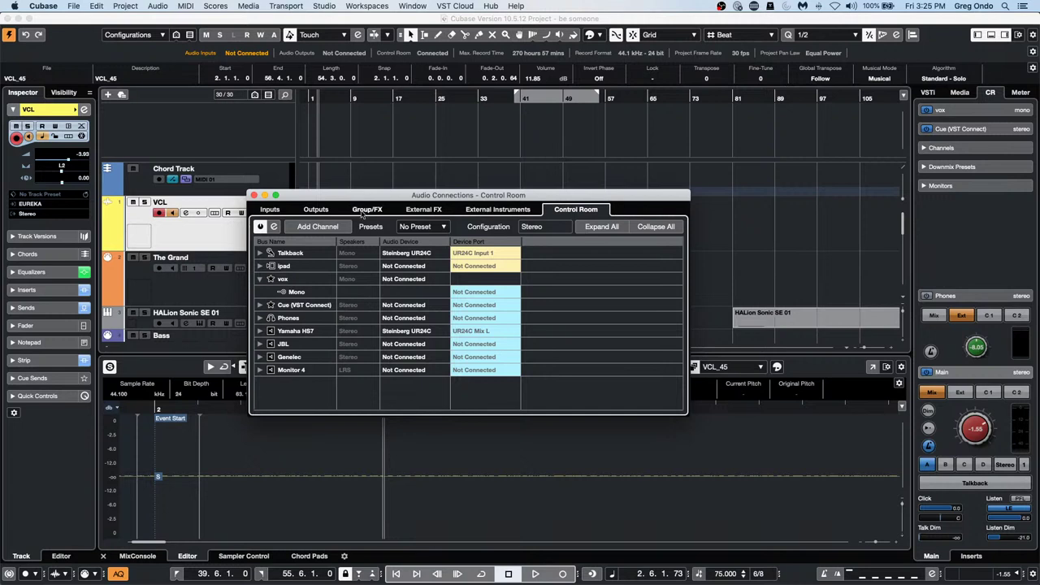
click(494, 211)
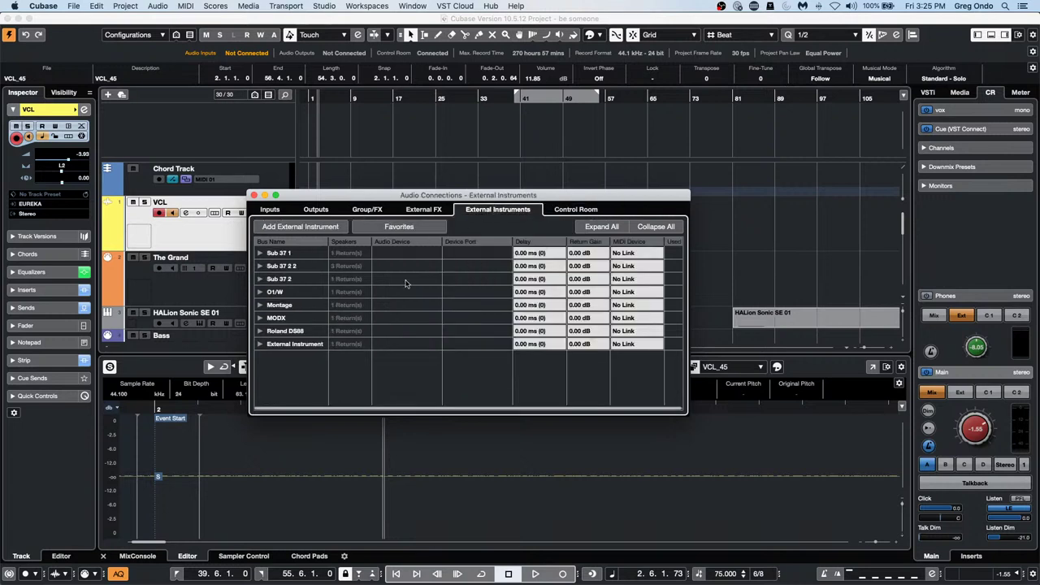
click(419, 207)
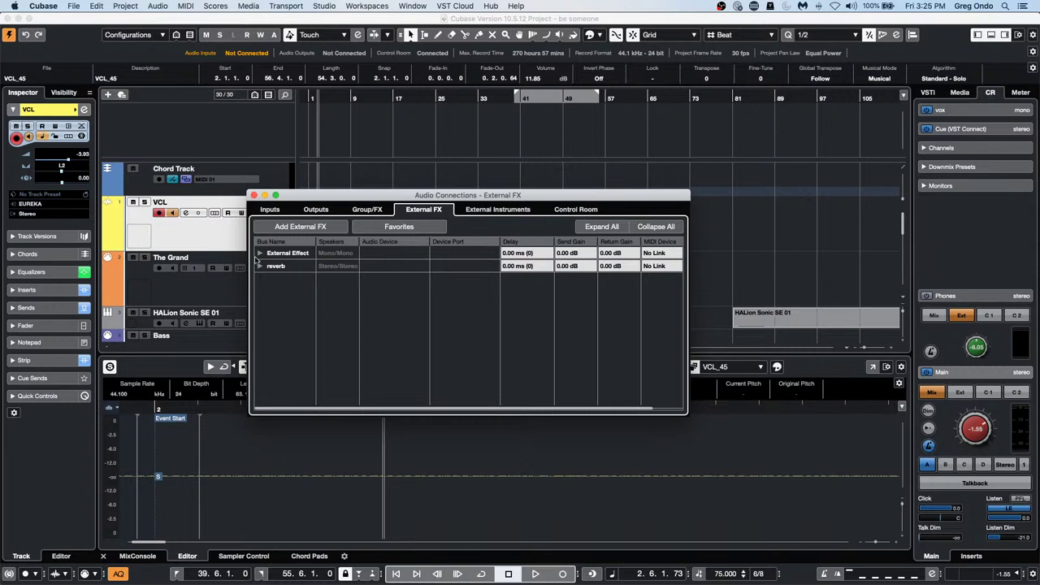
click(253, 195)
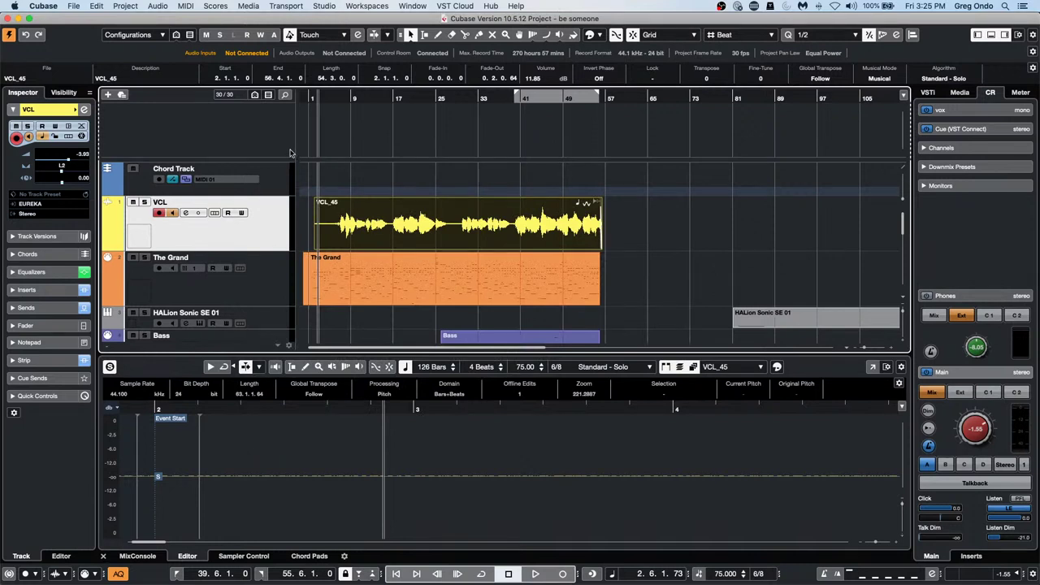
click(318, 6)
click(341, 19)
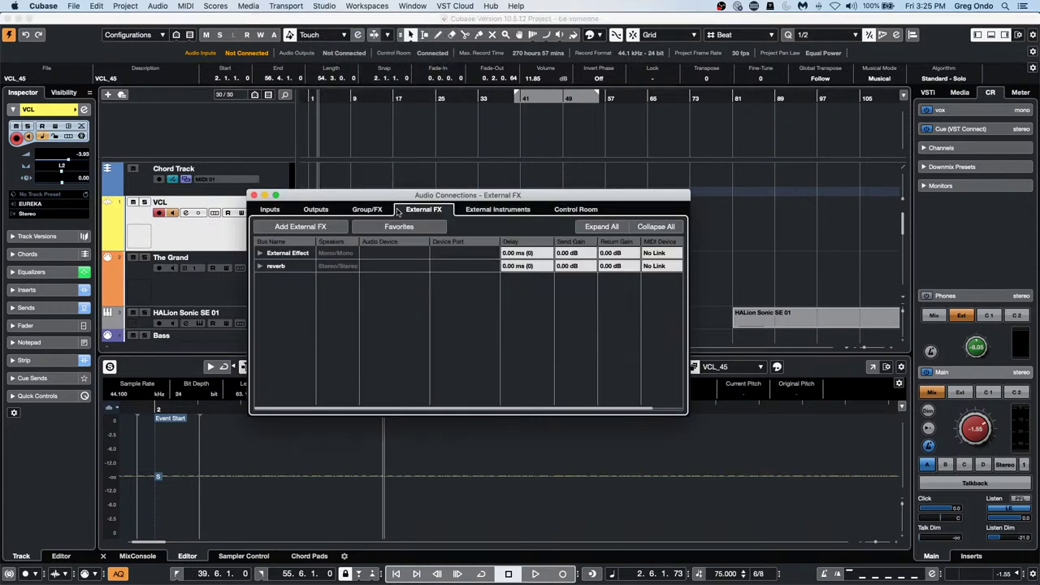
click(497, 209)
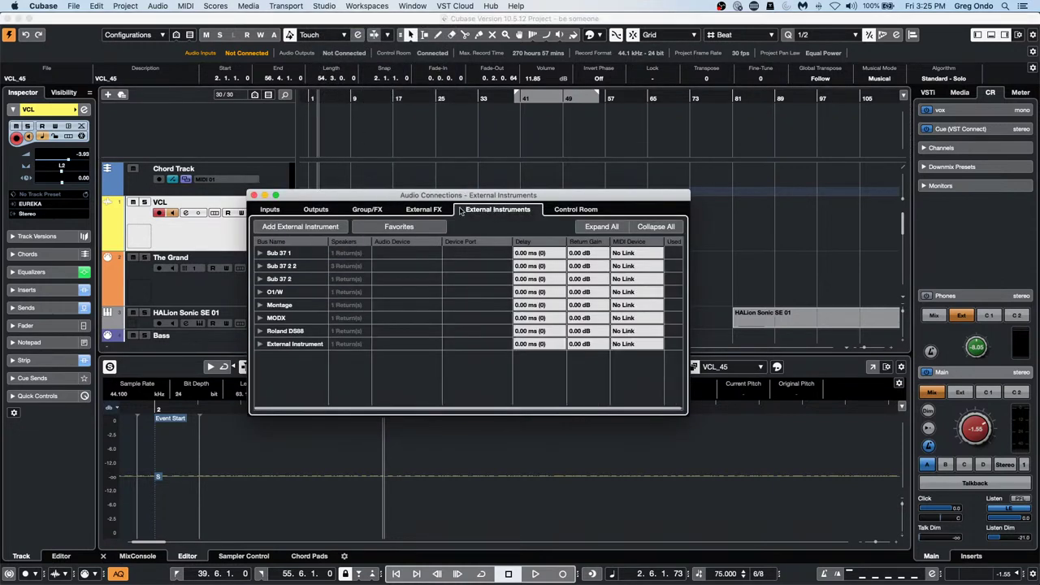
click(410, 208)
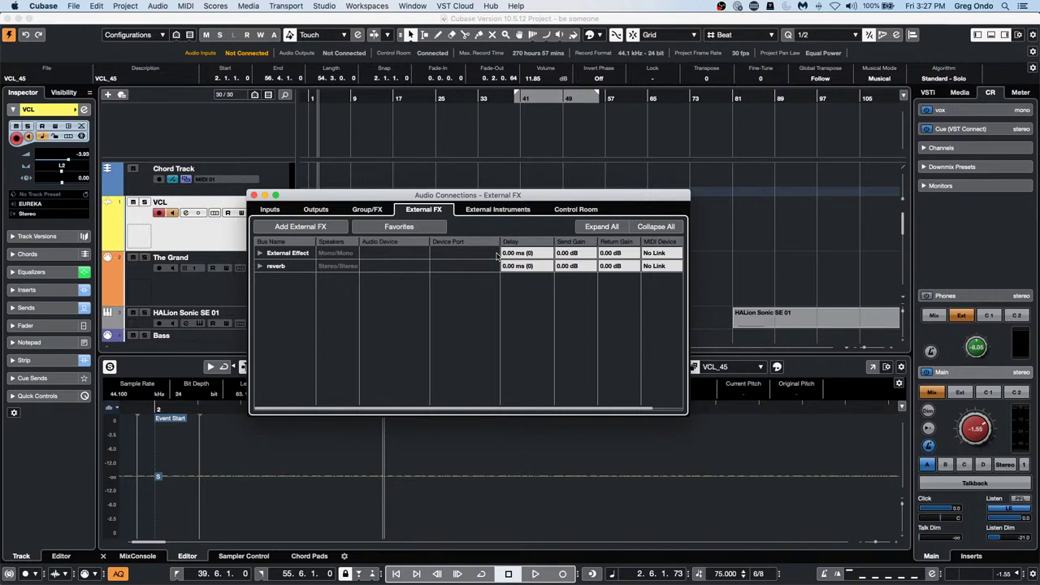
click(254, 196)
- Select the ac gtr MIDI part starting at bar 39 on the upper Guitar track
right_click(395, 182)
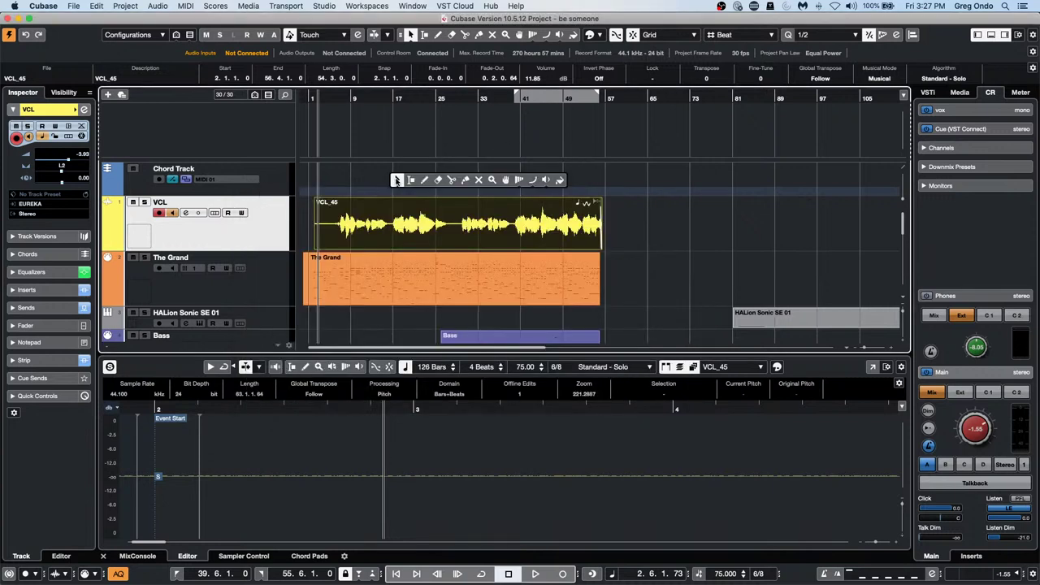
click(482, 283)
scroll(503, 284, down, 3)
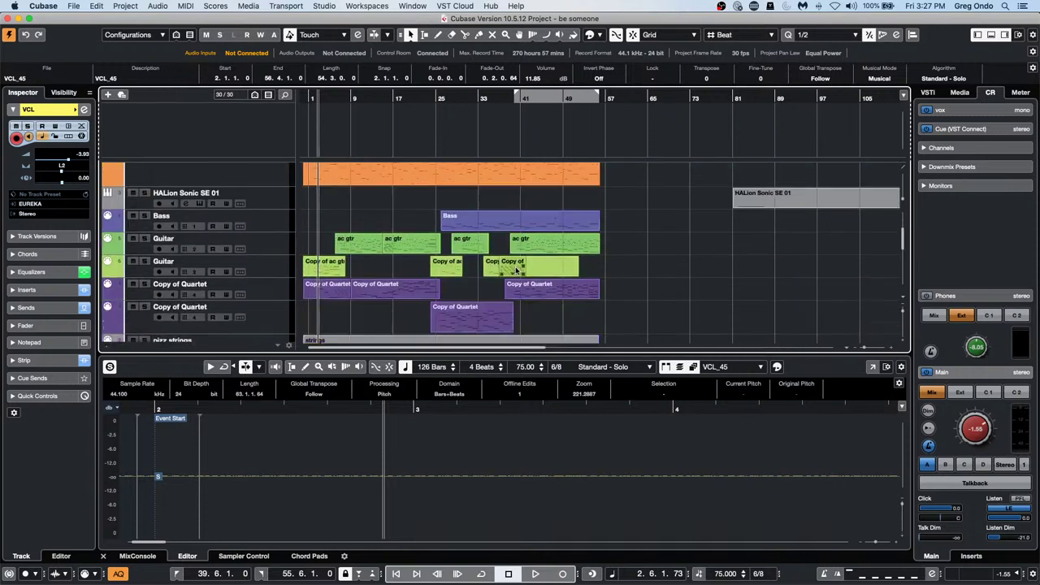
click(569, 245)
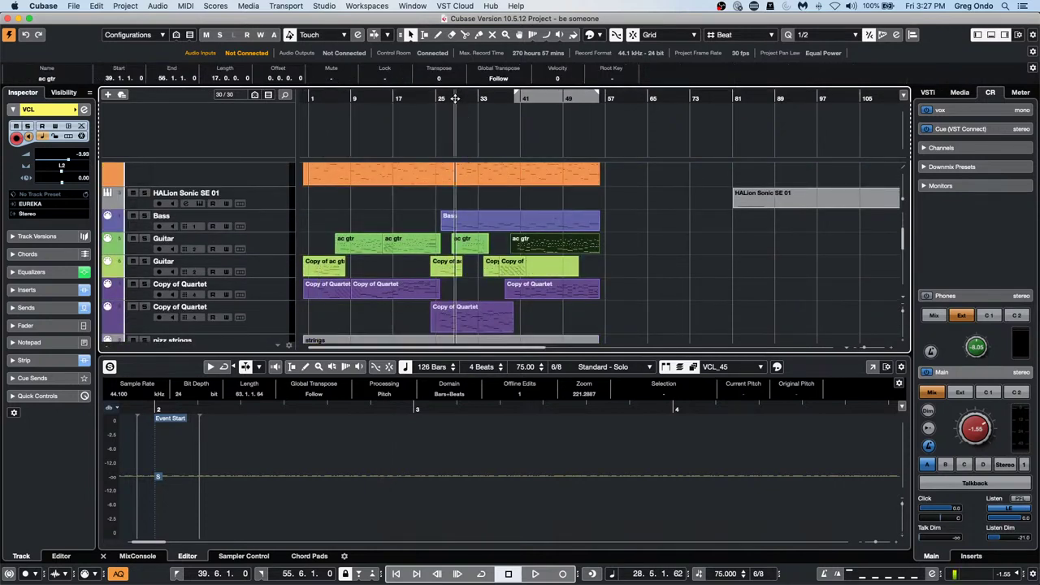
- Fill the upper Guitar track after bar 56 with repeated copies of the last ac gtr part, and delete the copies
drag(466, 98, 462, 67)
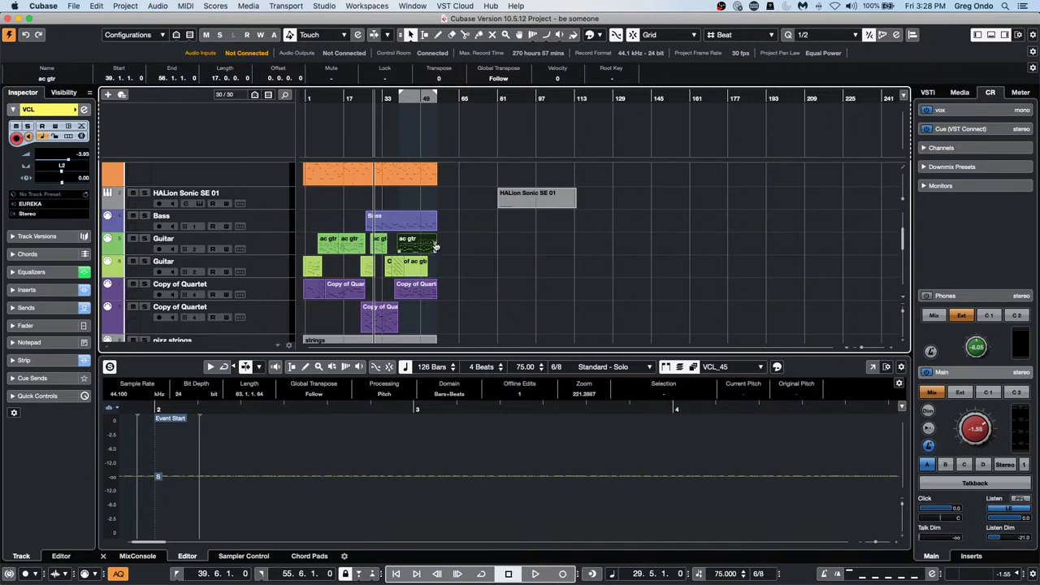
drag(435, 248, 1037, 275)
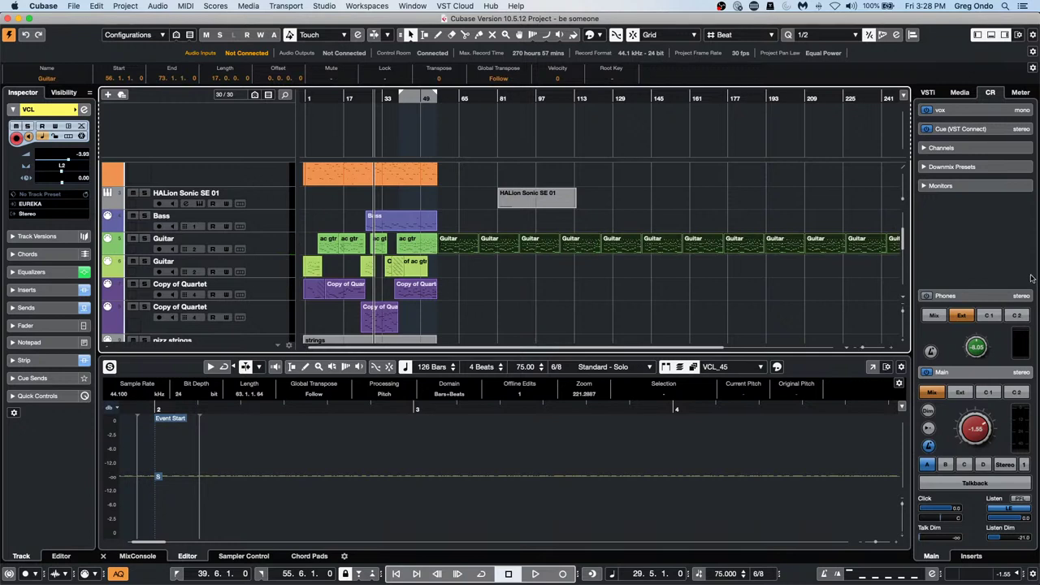
key(Delete)
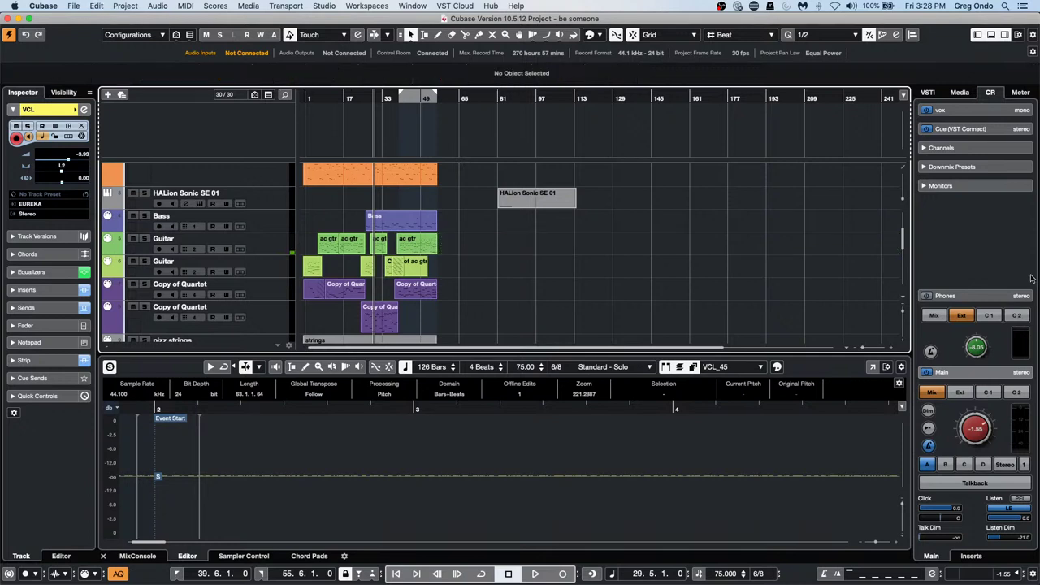
- Open the ac gtr part starting at bar 39 for note editing and set the locator range around bar 45
click(420, 252)
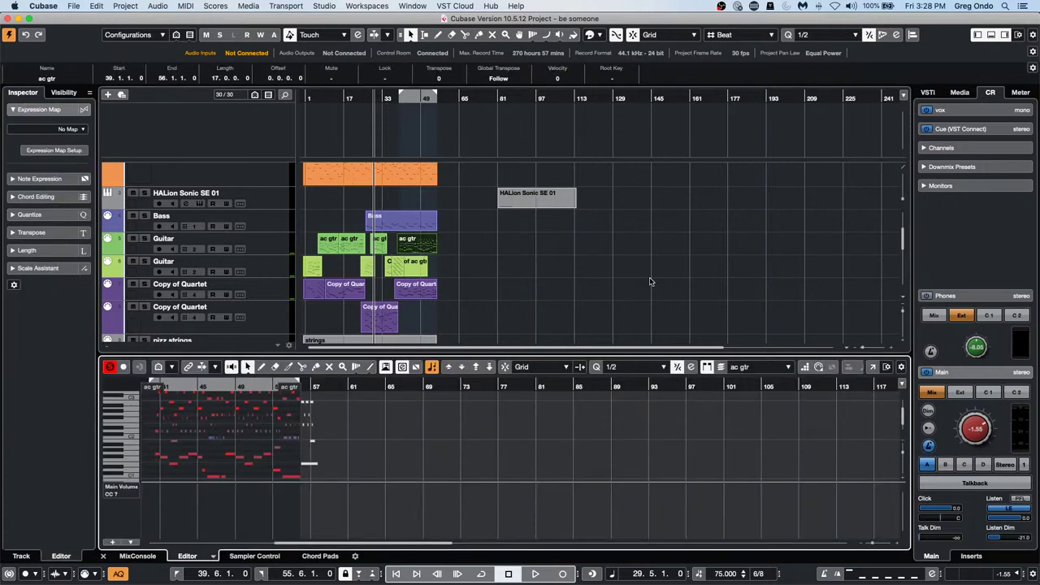
mouse_move(201, 385)
mouse_down()
mouse_move(229, 387)
mouse_move(201, 402)
mouse_move(202, 418)
mouse_move(203, 386)
mouse_move(180, 386)
mouse_up()
click(200, 390)
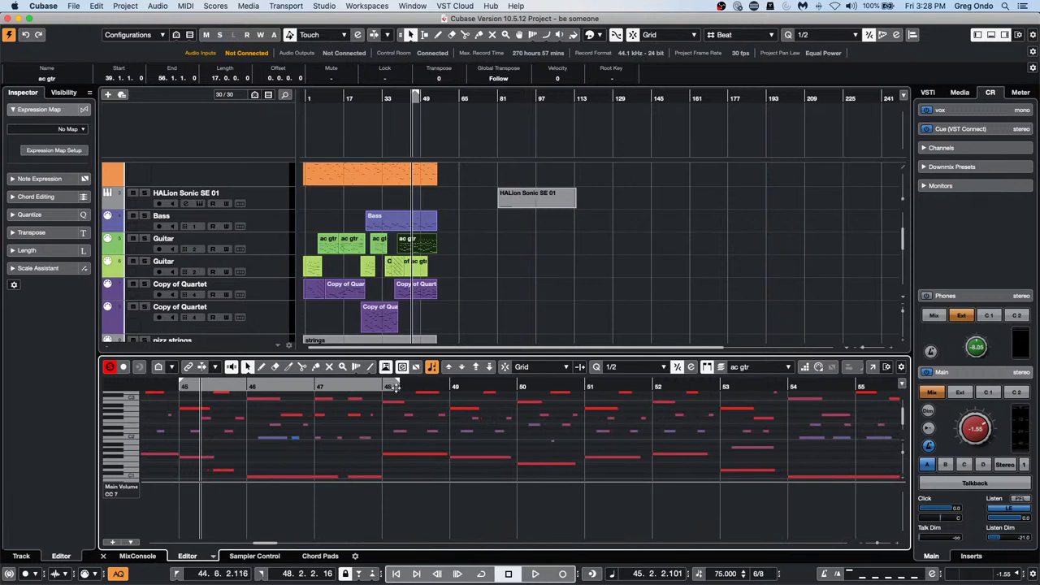
drag(393, 386, 247, 387)
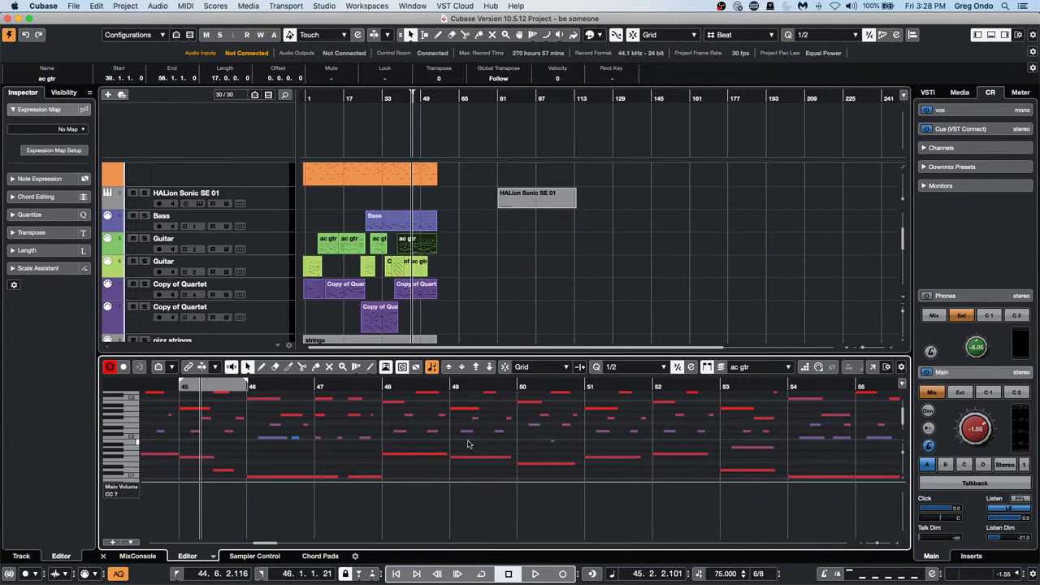
- Show the status line and info line in the note editor and activate cycling of the locator range
right_click(901, 370)
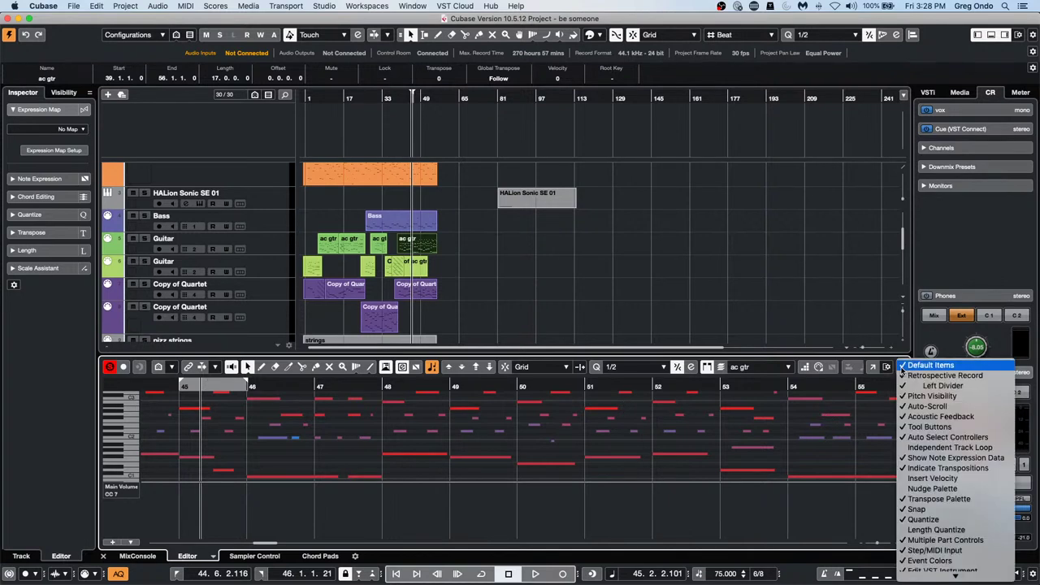
mouse_move(908, 580)
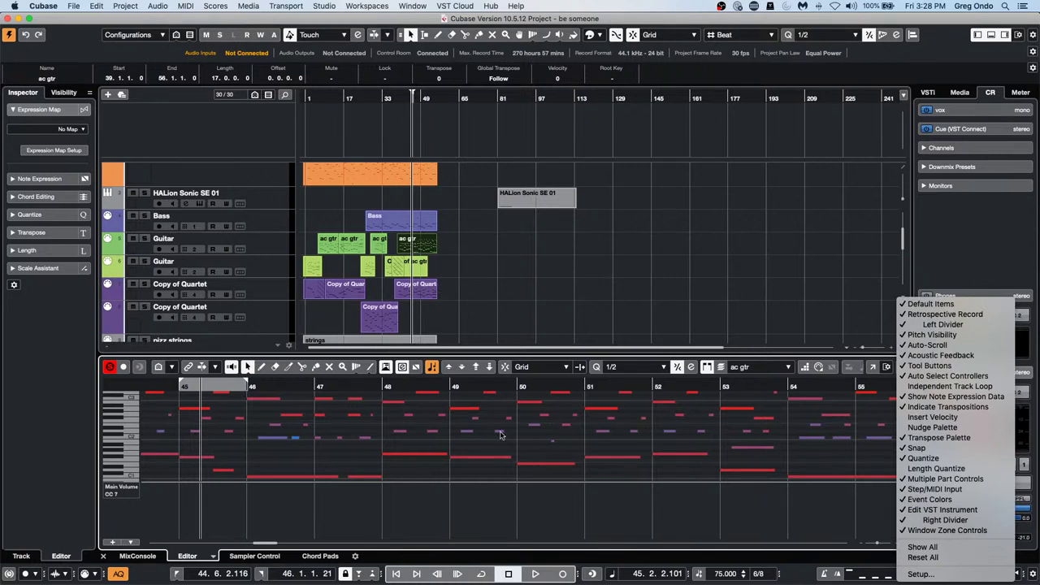
click(482, 460)
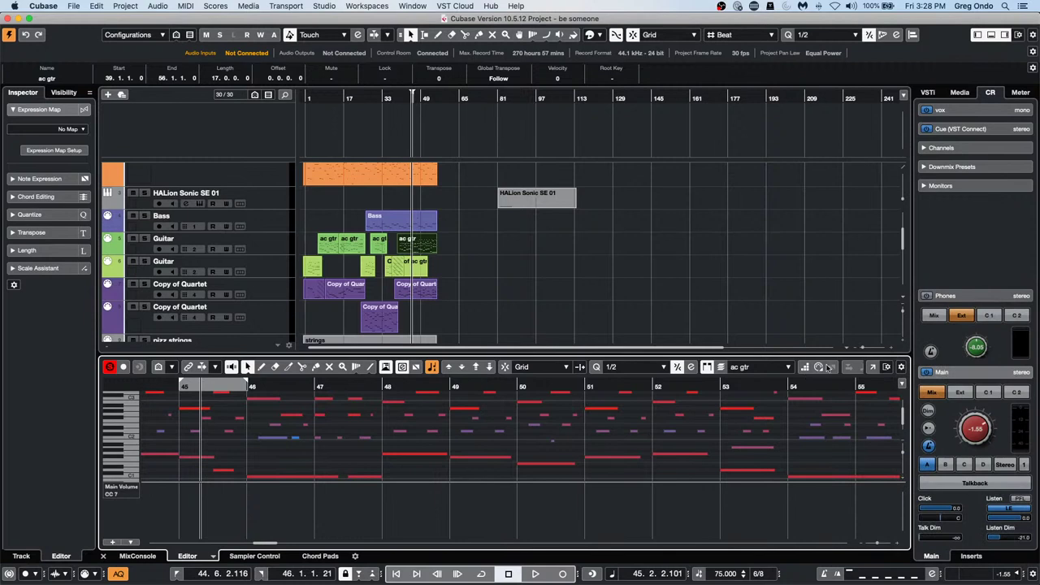
click(886, 367)
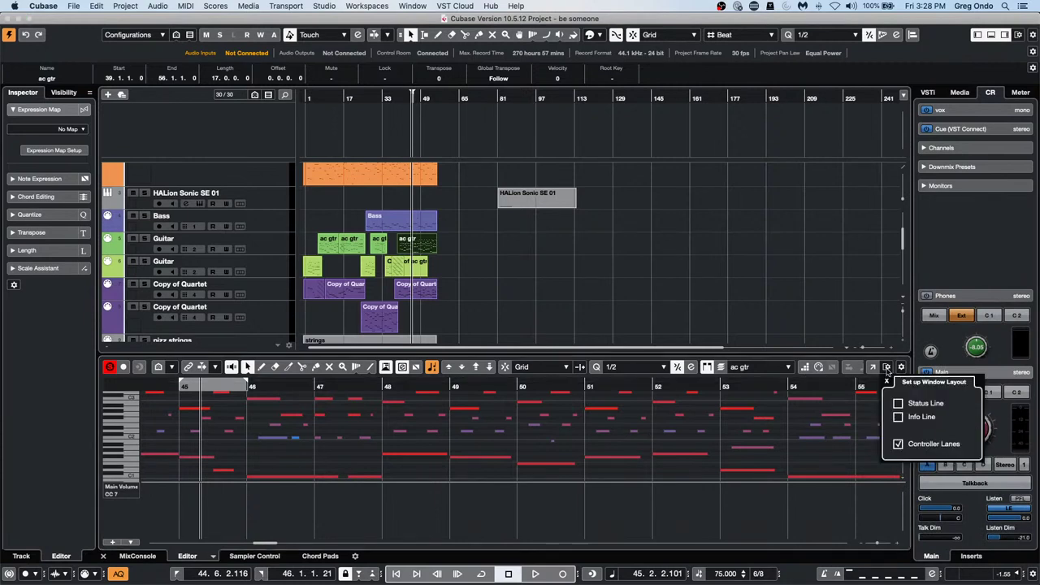
click(897, 417)
click(899, 403)
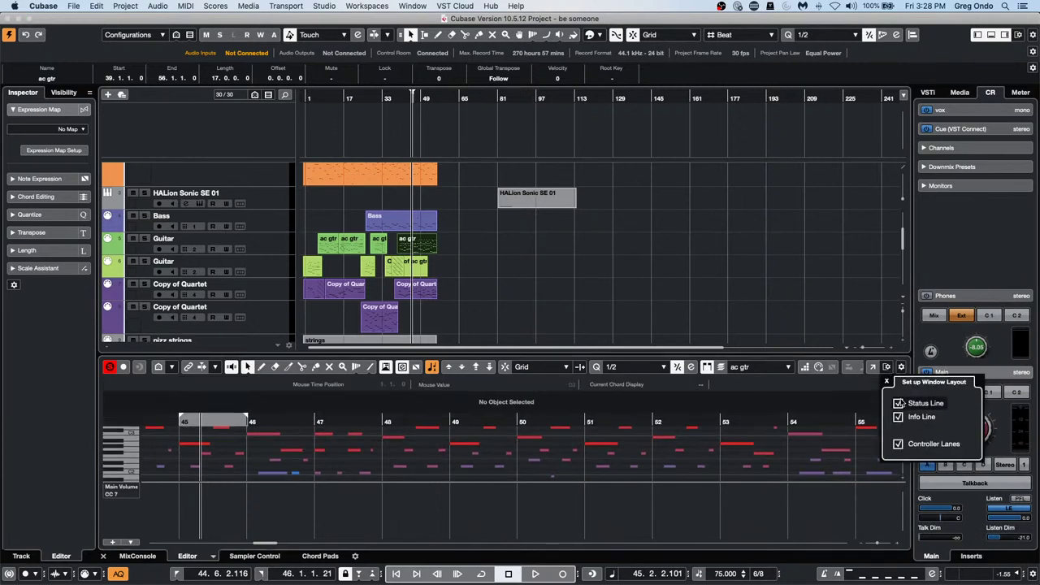
click(217, 417)
click(217, 419)
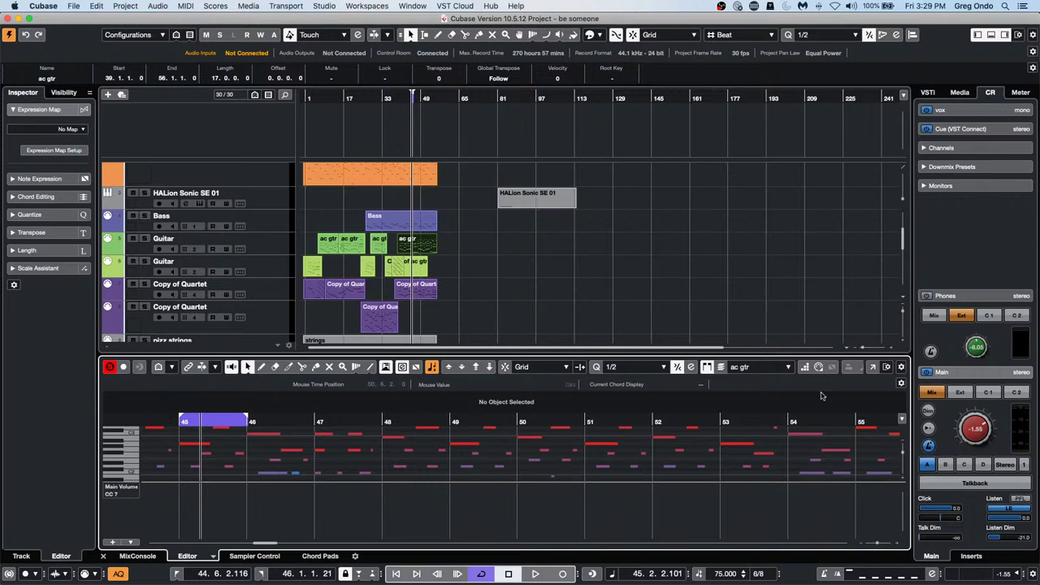
- Repeat the last ac gtr part on the upper Guitar track from bar 56 to beyond bar 305
click(449, 245)
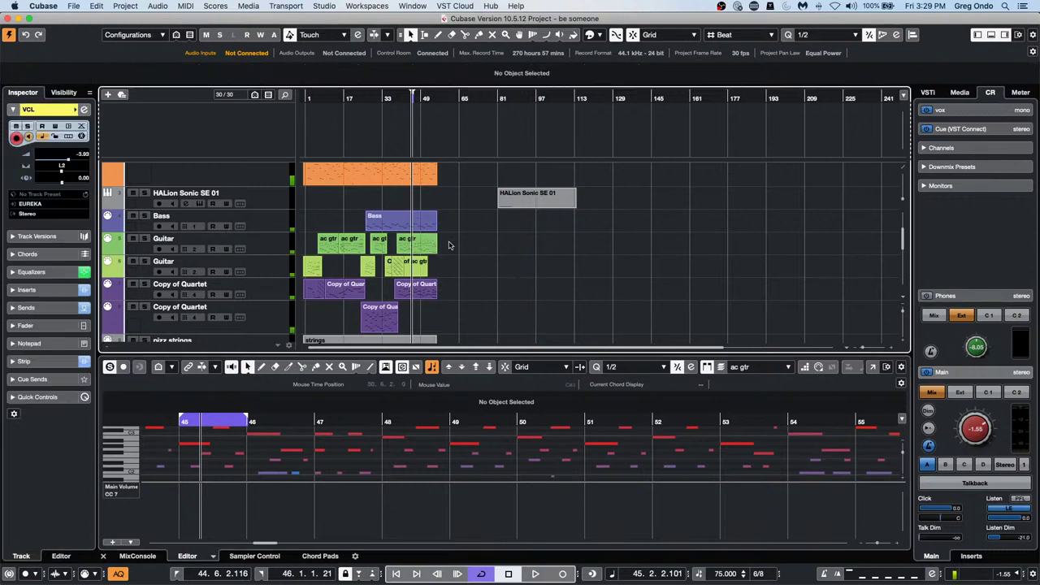
drag(434, 243, 1023, 234)
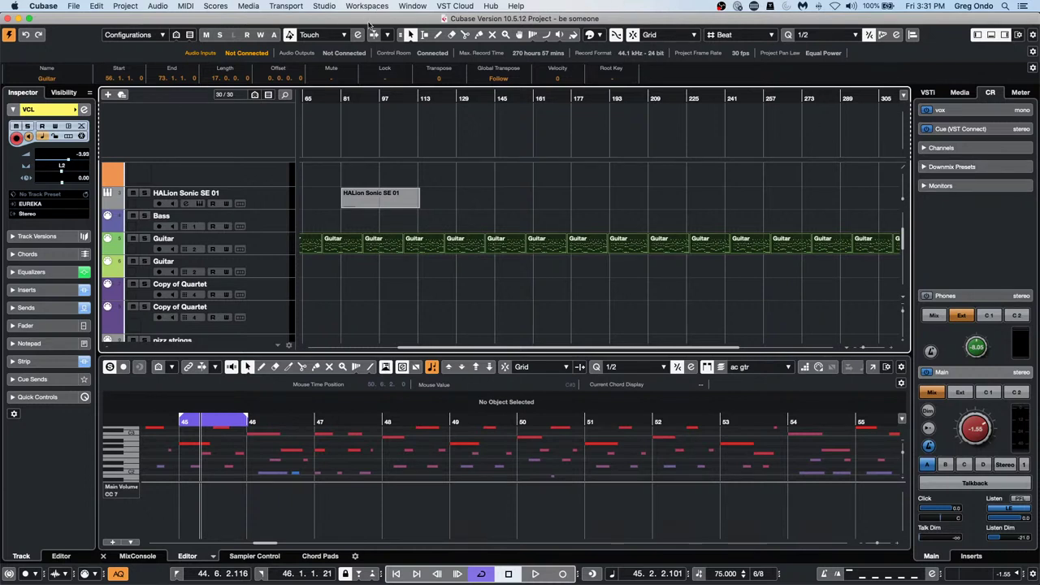
- Examine the Audio System and Steinberg UR24C device settings in Studio Setup
click(324, 7)
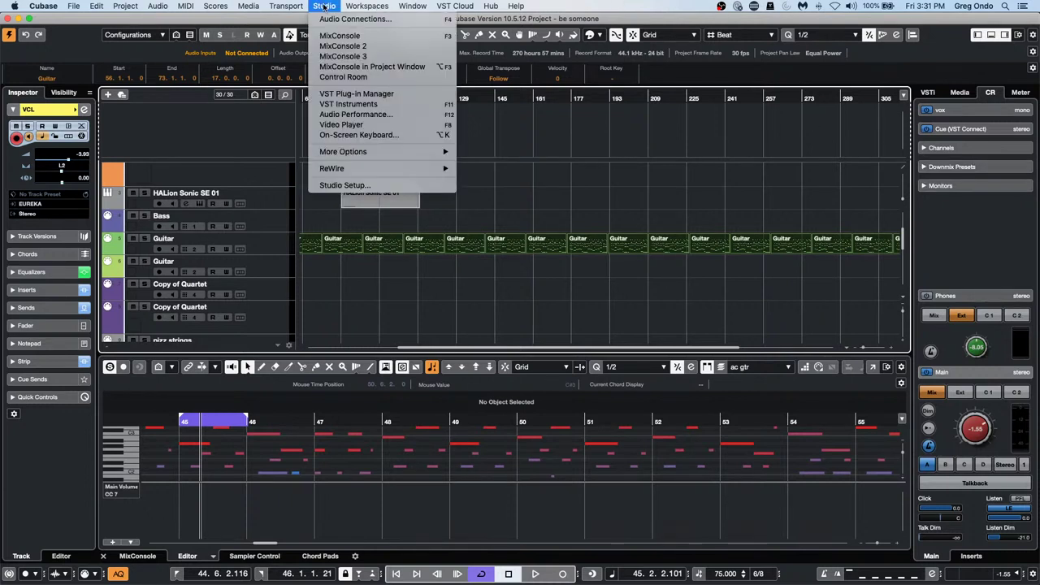
click(395, 186)
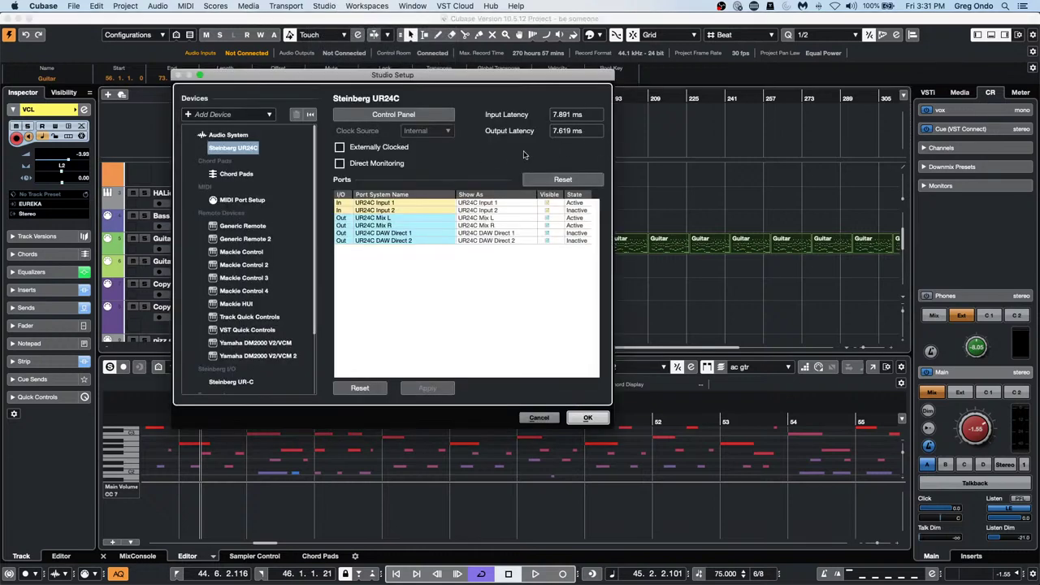
click(229, 135)
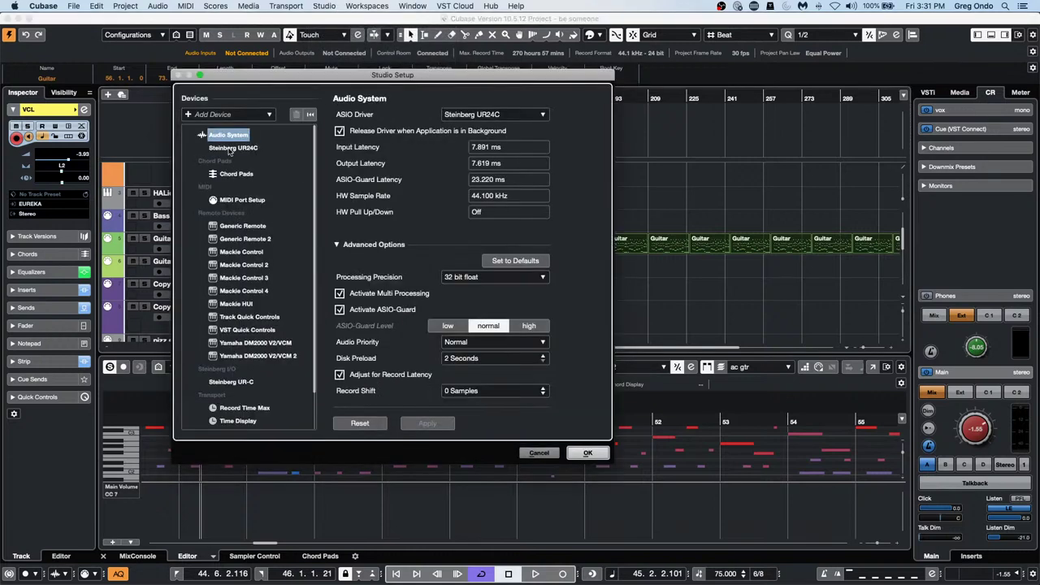
click(232, 149)
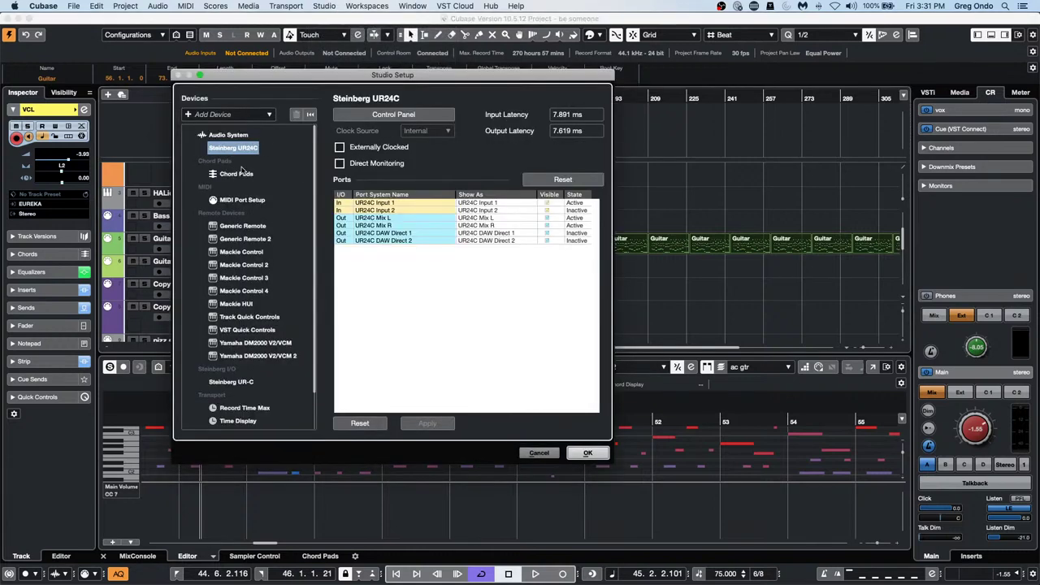
- Toggle Direct Monitoring several times for the Steinberg UR24C and confirm the Studio Setup
click(340, 165)
click(339, 164)
click(339, 165)
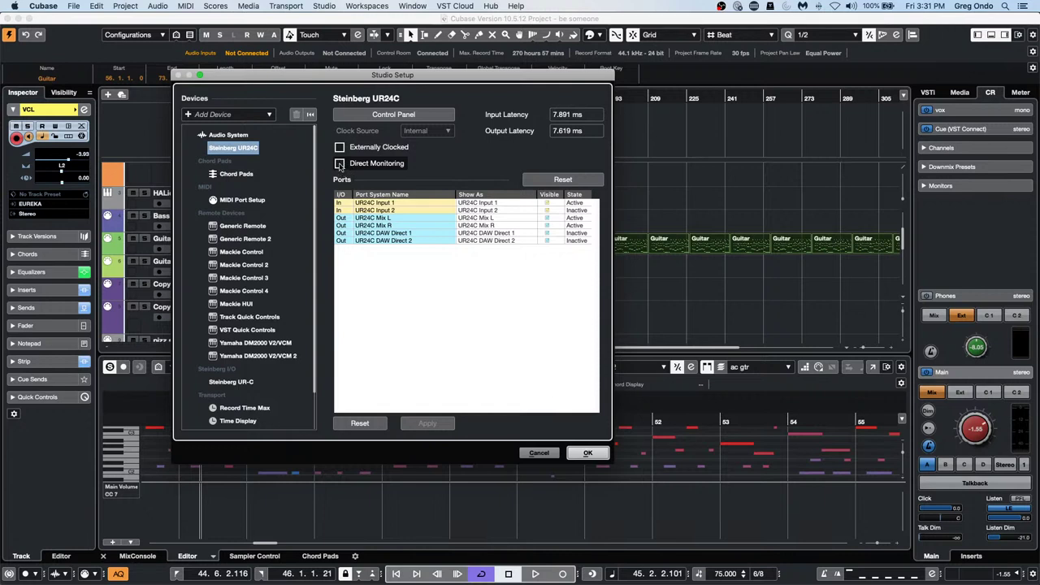
click(340, 165)
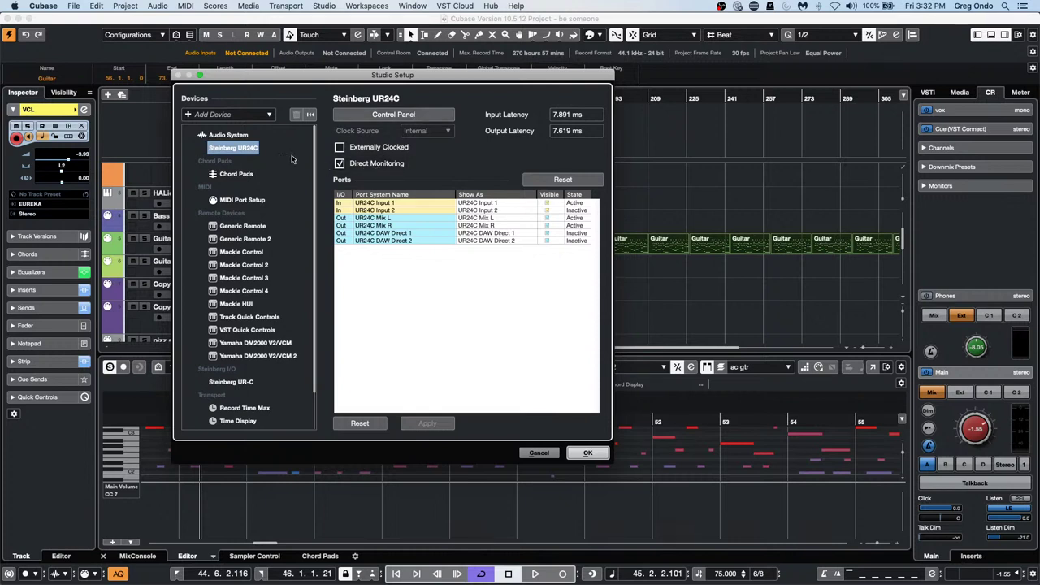
click(339, 163)
click(339, 163)
click(597, 455)
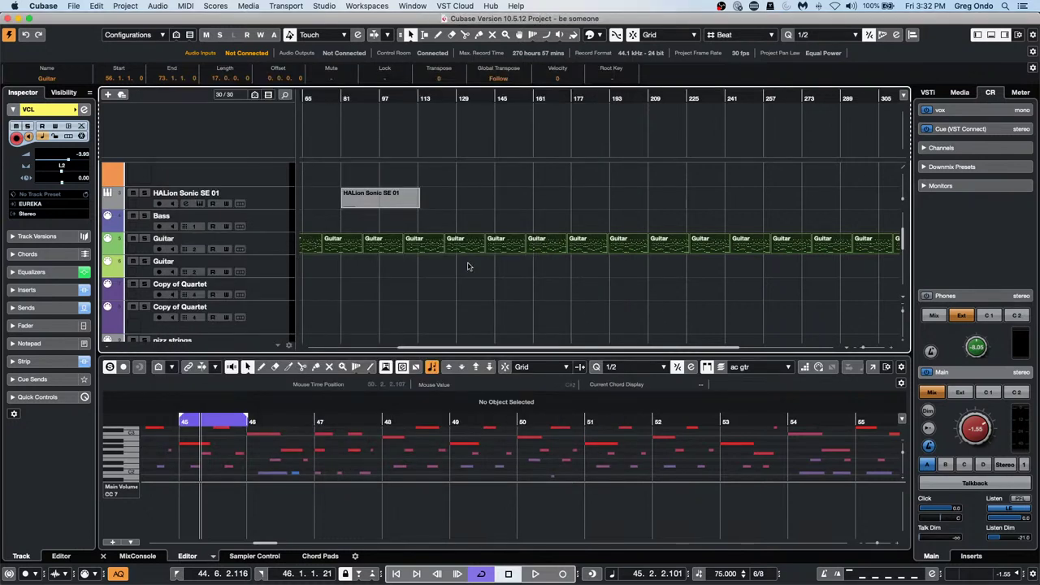
- Select the lower Guitar track and open the recent project Amos Moses - GO.cpr
click(277, 272)
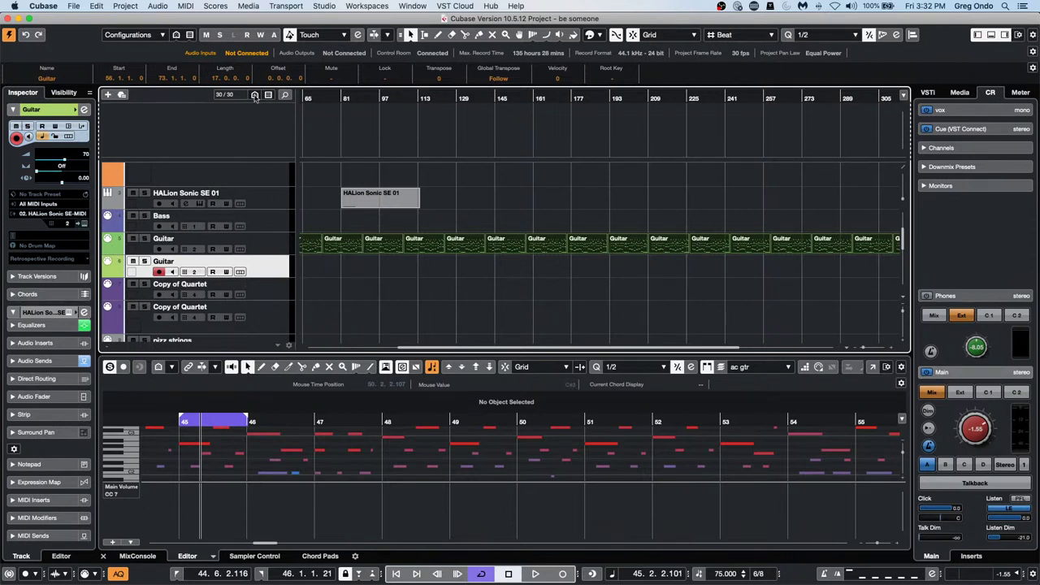
click(74, 6)
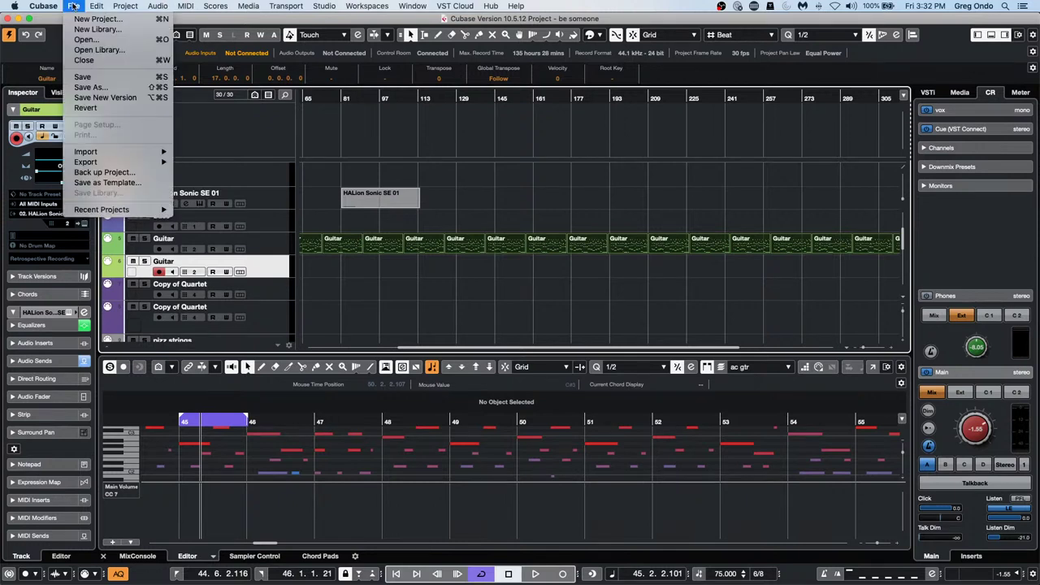
mouse_move(122, 210)
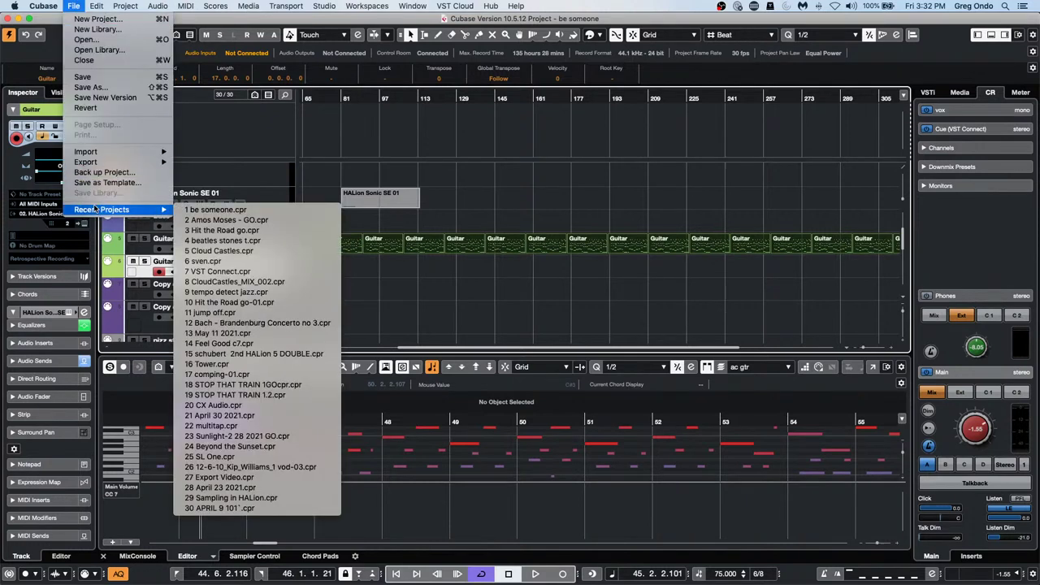
click(296, 220)
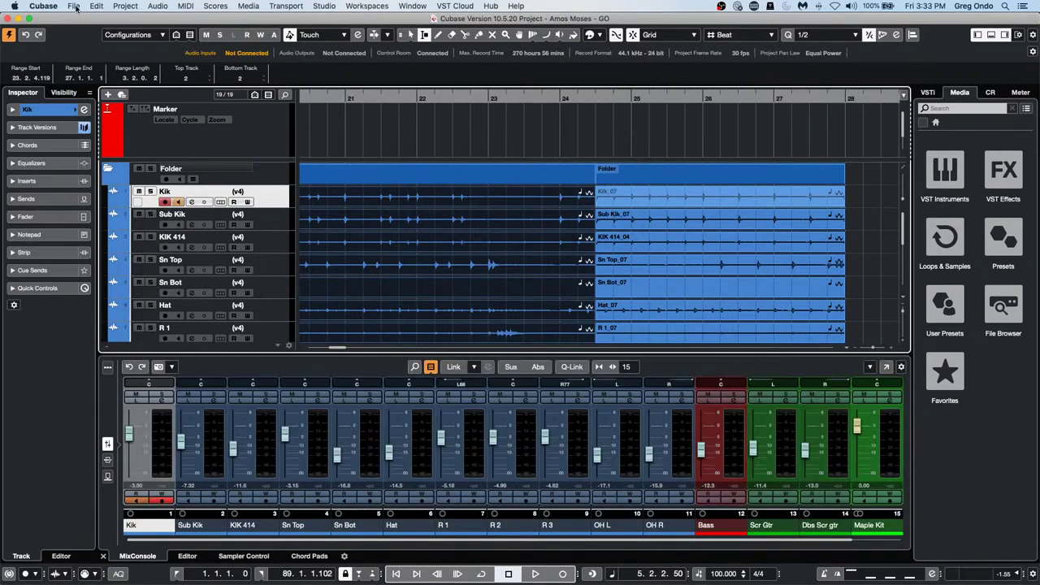
- Open the recent project Hit the Road go-01.cpr and make it the active project
click(75, 6)
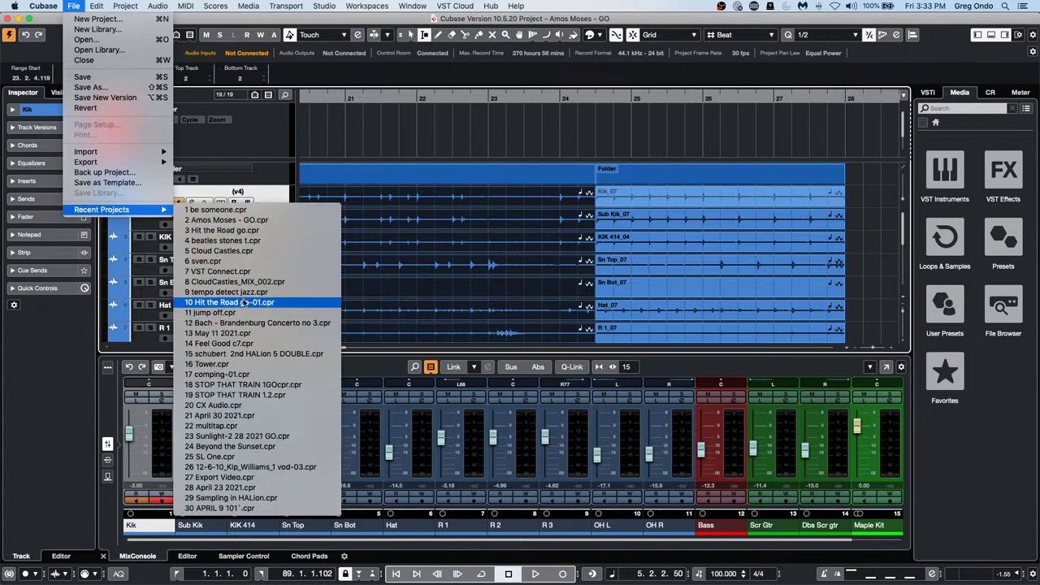
click(244, 302)
click(578, 206)
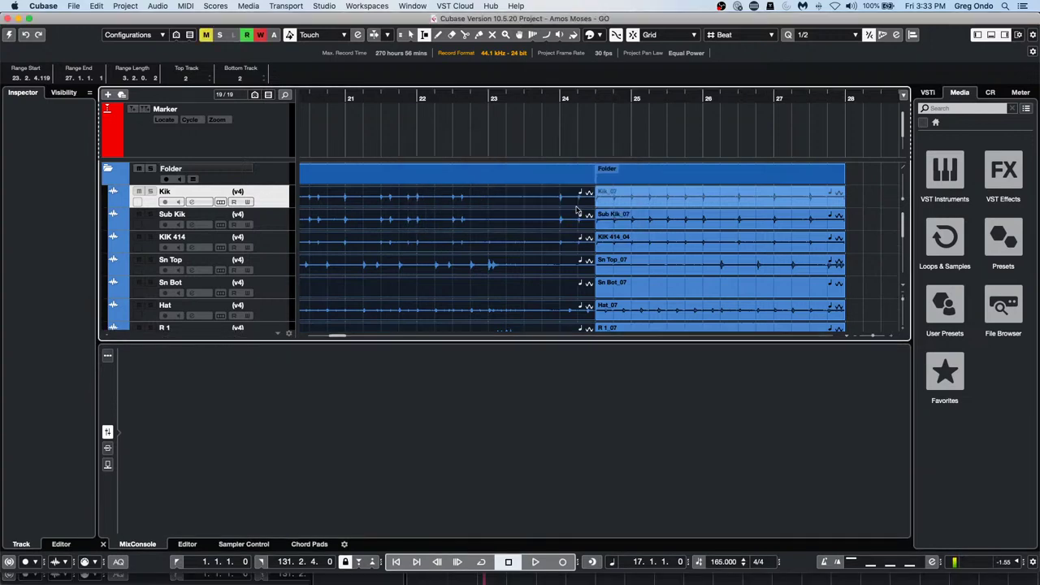
- Solo the Ryth Gtr R di track and start playback
scroll(435, 278, up, 15)
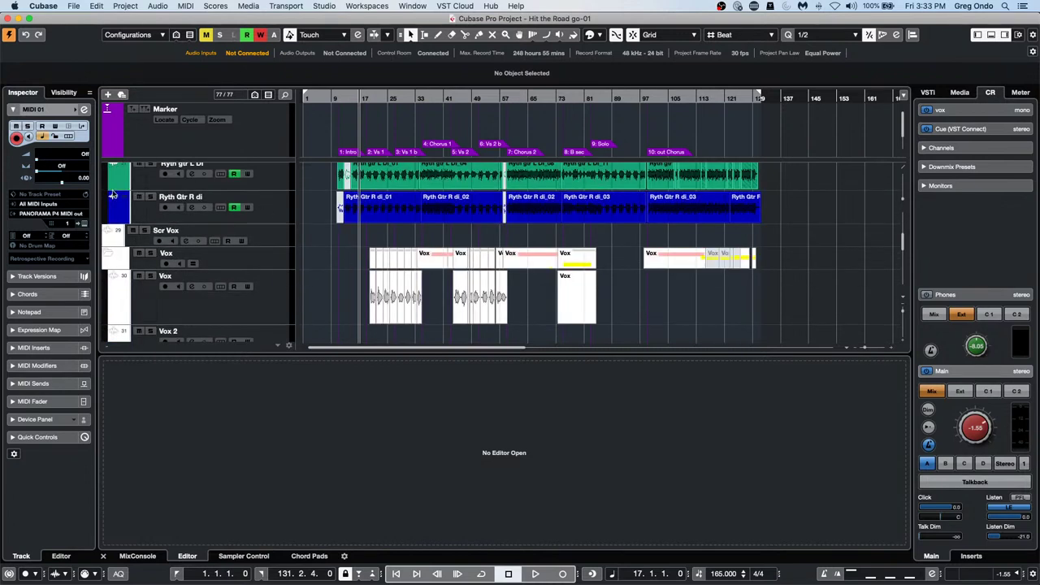
click(150, 197)
key(space)
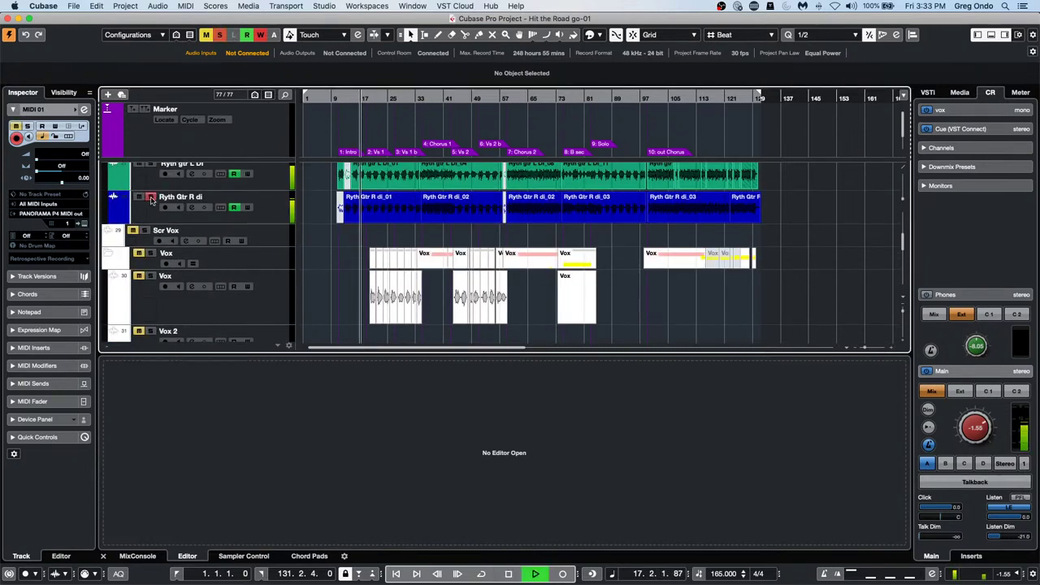
- Select the Ryth Gtr R di track, turn off its automation reading and set its pan to R2
click(274, 212)
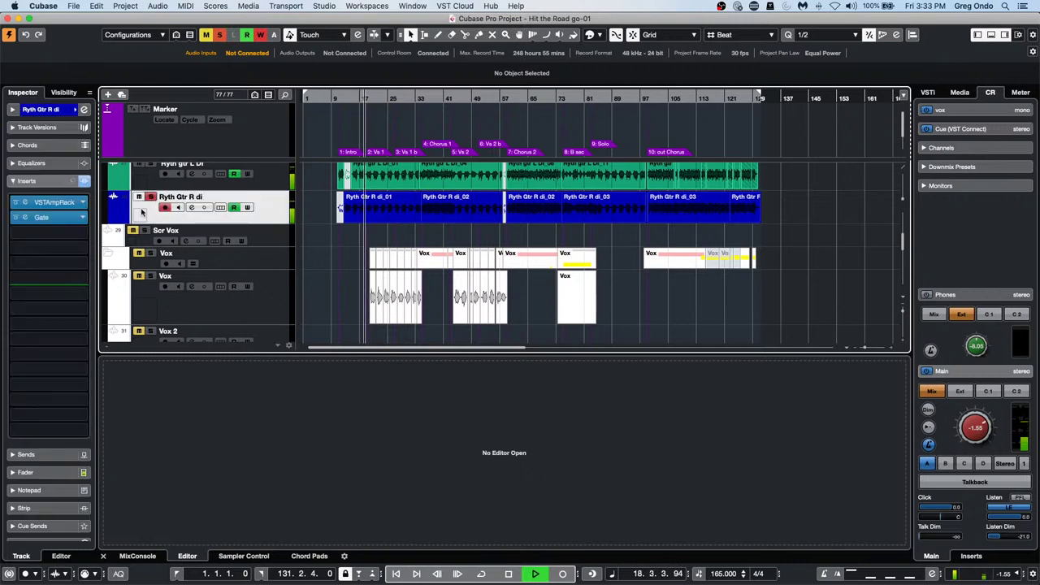
click(52, 113)
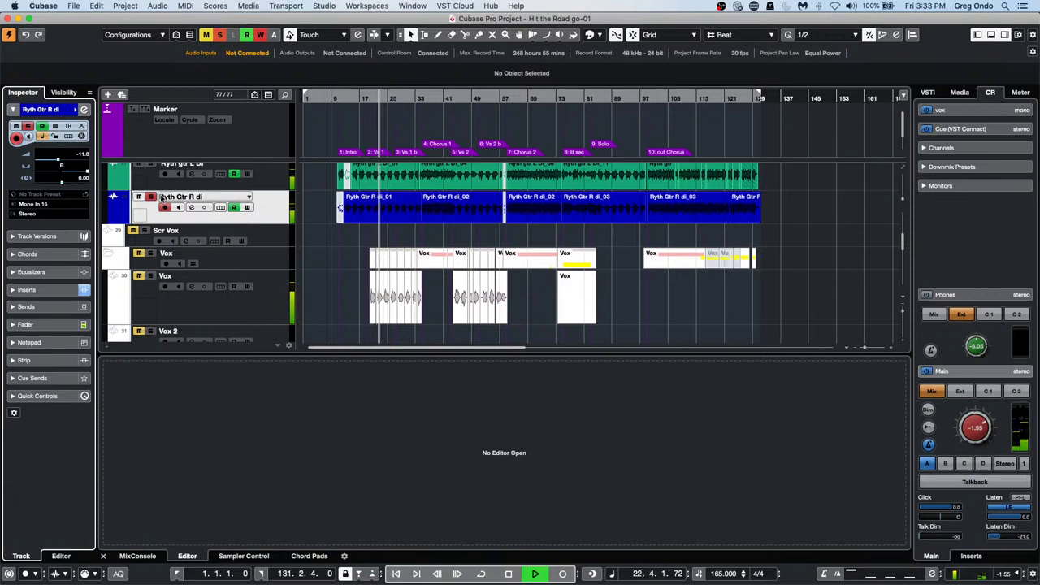
click(234, 208)
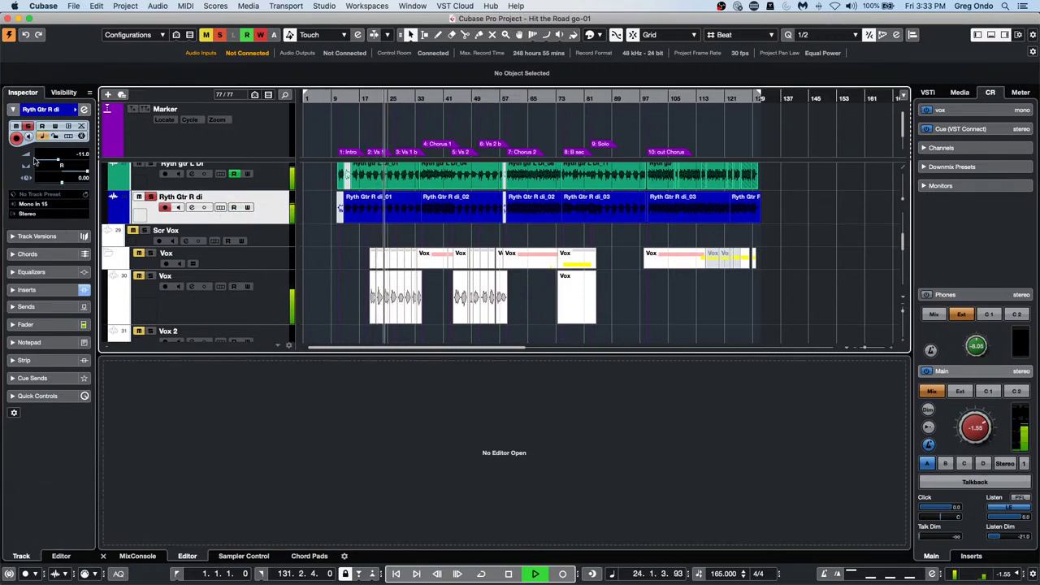
click(62, 176)
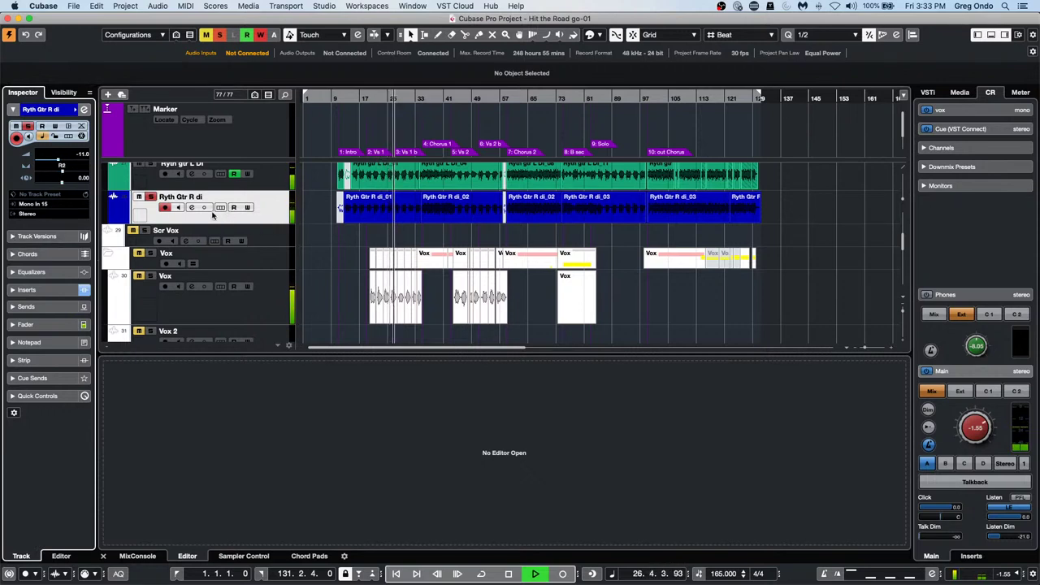
- Display the insert effects of the Ryth Gtr R di track and bypass them all
click(24, 289)
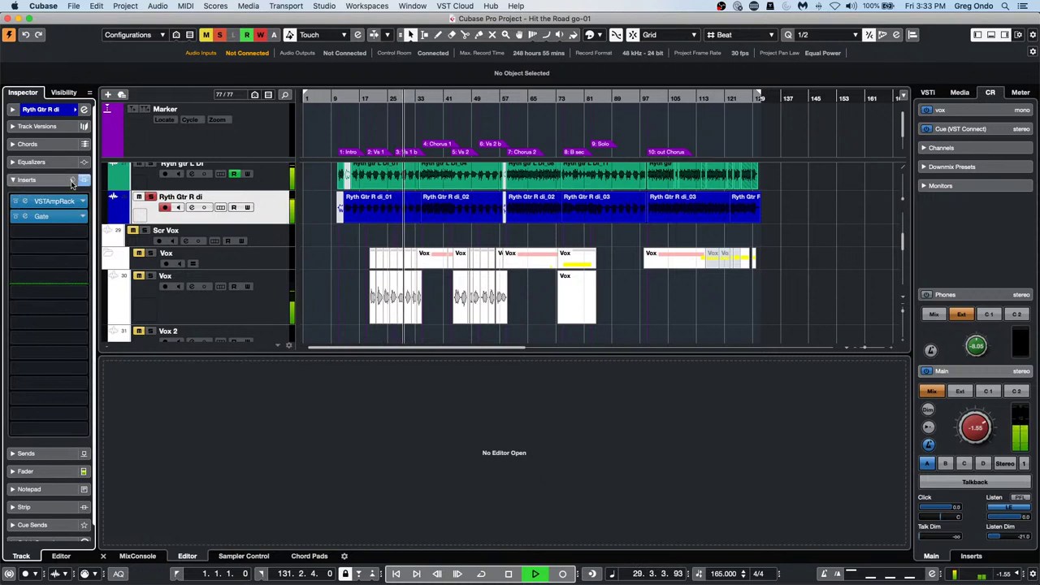
click(82, 180)
click(29, 188)
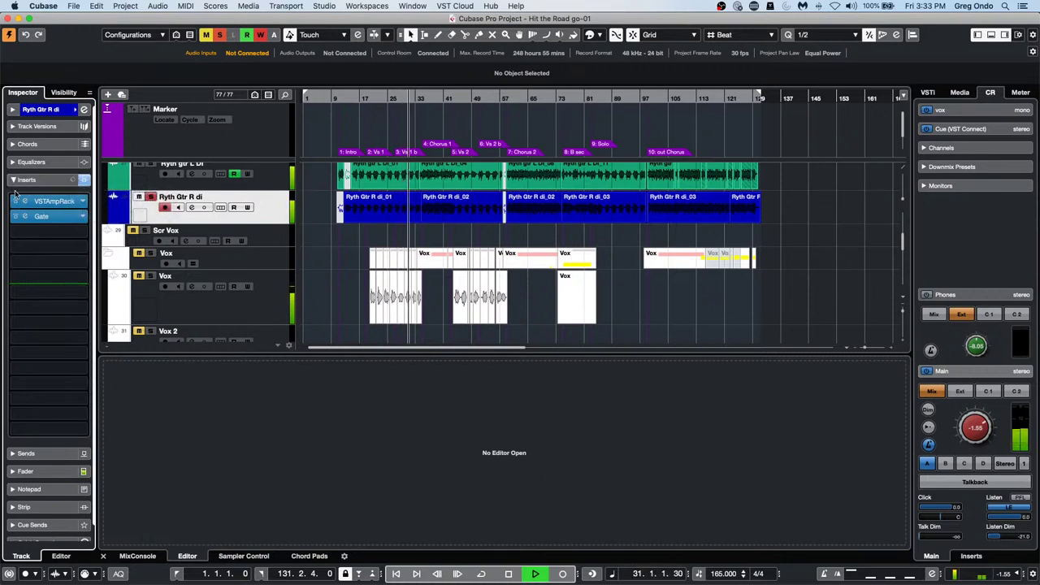
click(85, 180)
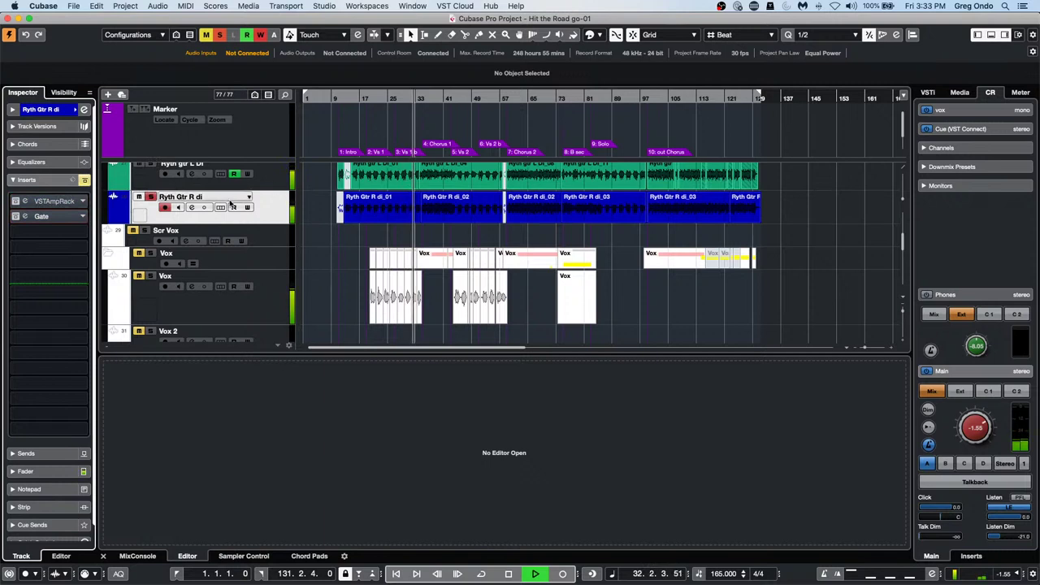
- Add a stereo group channel for the selected Ryth Gtr R di track, created outside the folder with stereo output
right_click(266, 212)
mouse_move(341, 218)
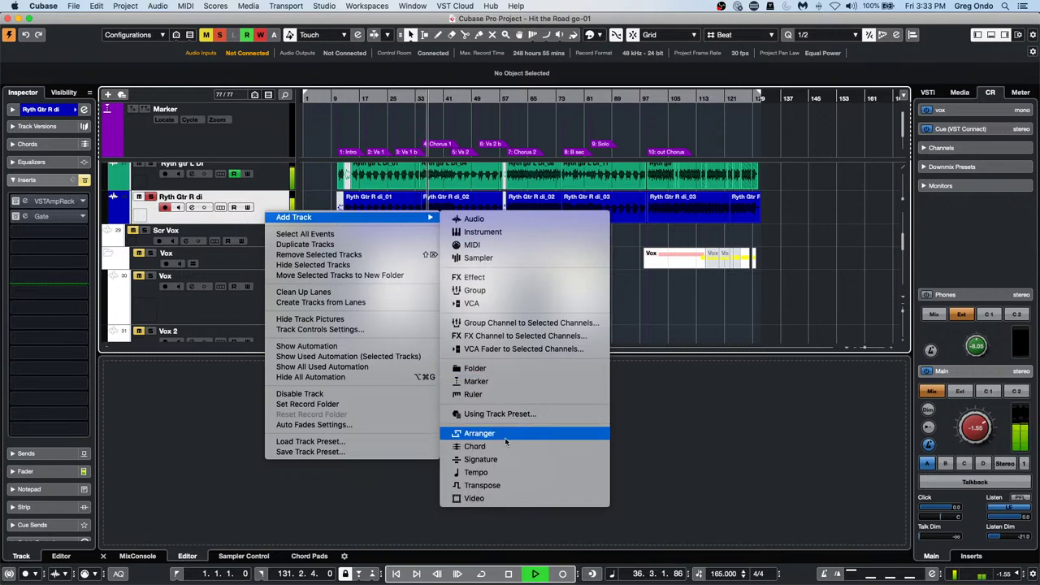
click(557, 325)
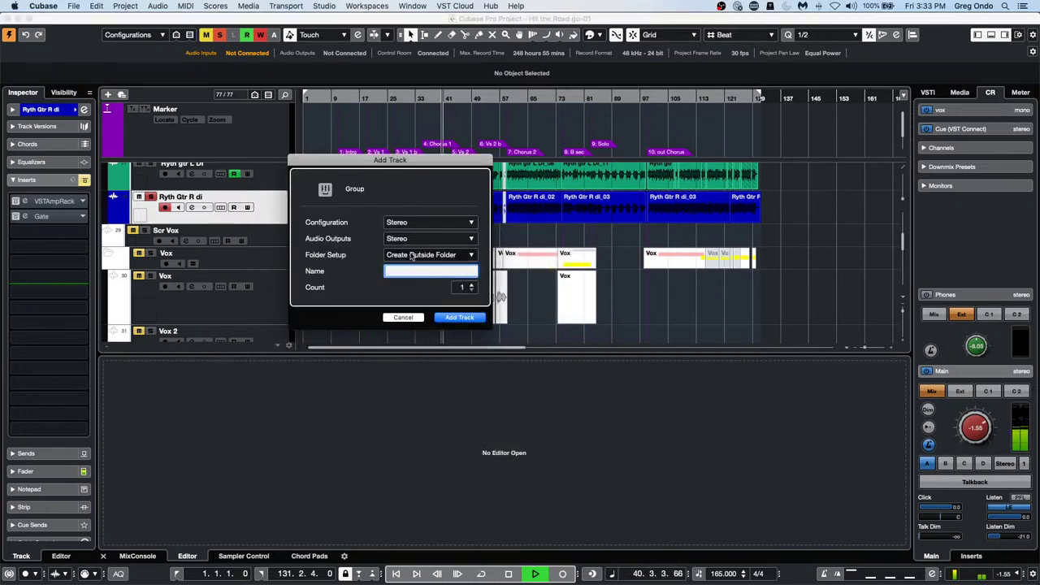
click(460, 317)
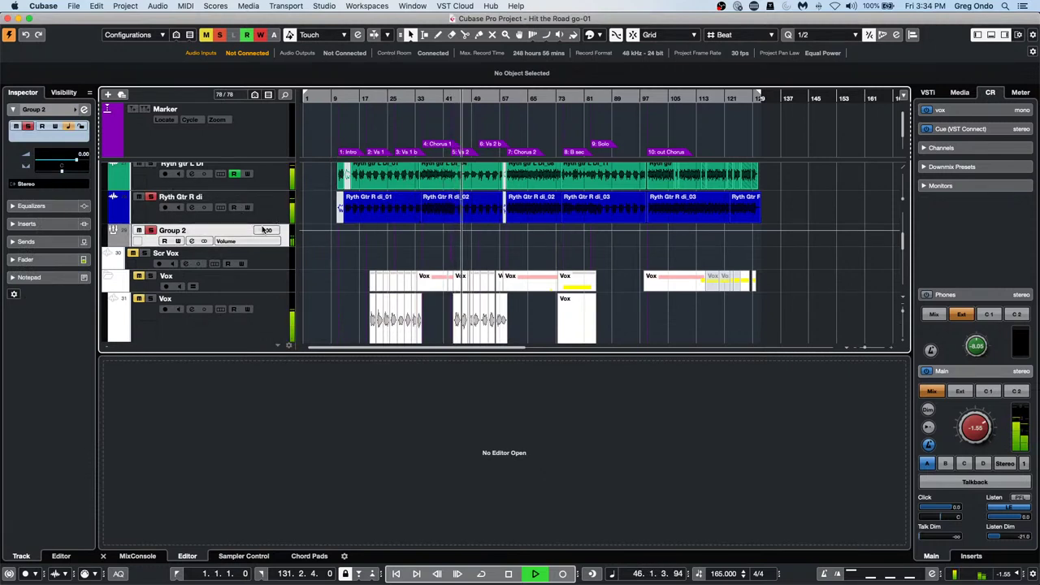
- Add one mono audio track below Group 2, with UR24C Input 1 as input and Stereo as output
scroll(268, 227, up, 2)
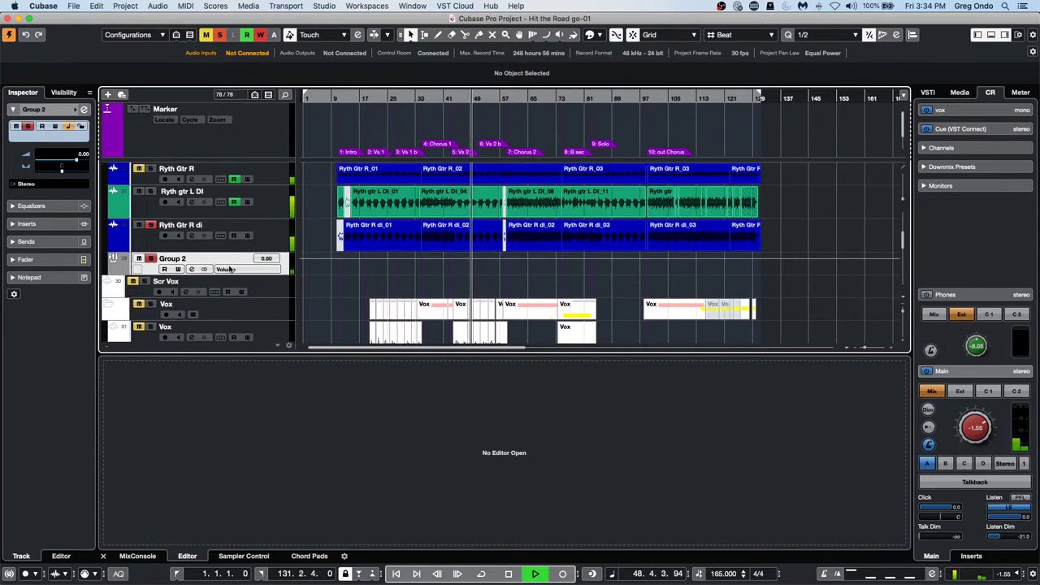
right_click(286, 271)
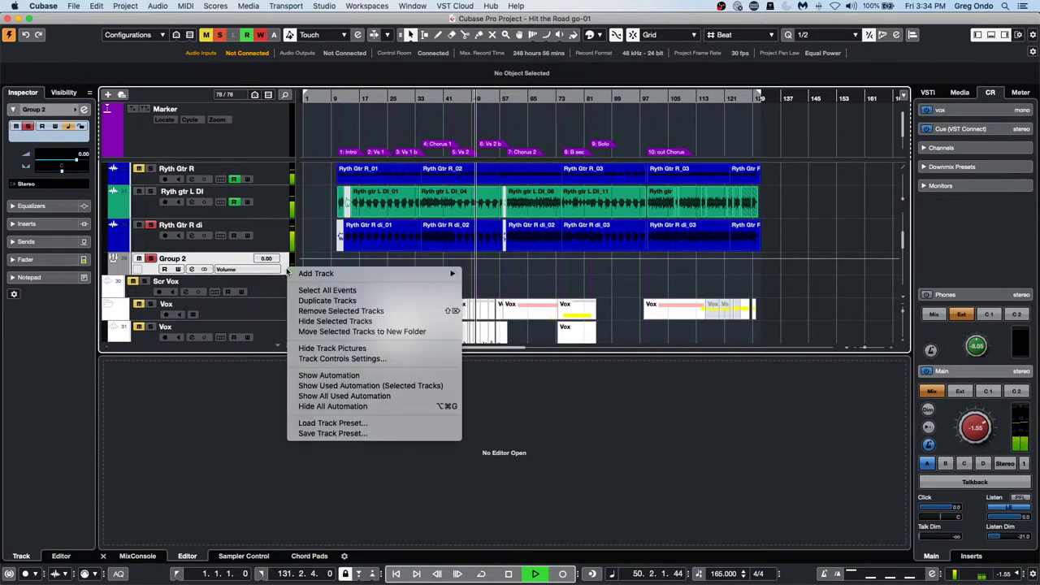
mouse_move(366, 274)
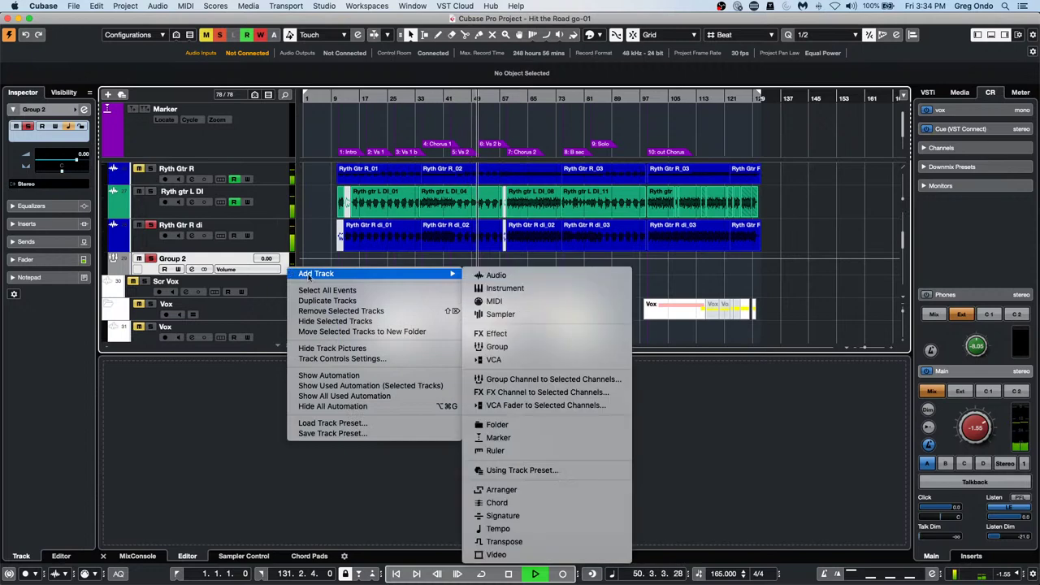
click(523, 277)
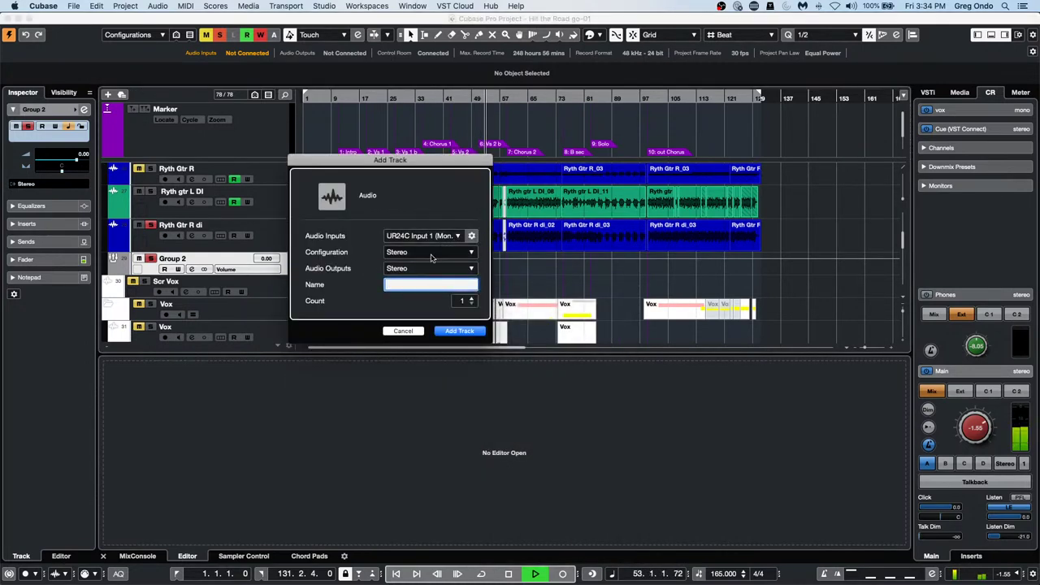
click(426, 257)
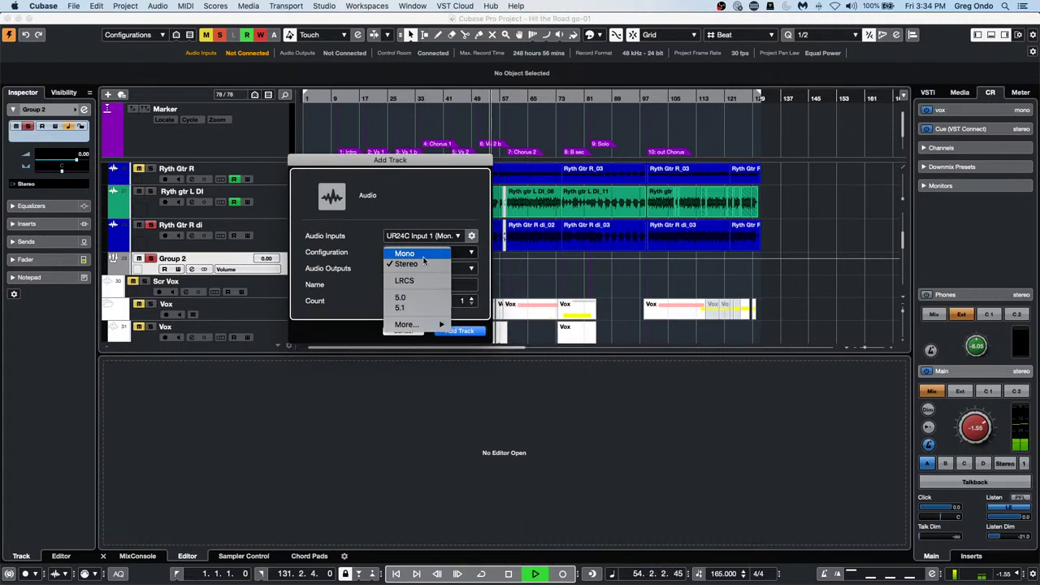
click(422, 256)
key(Return)
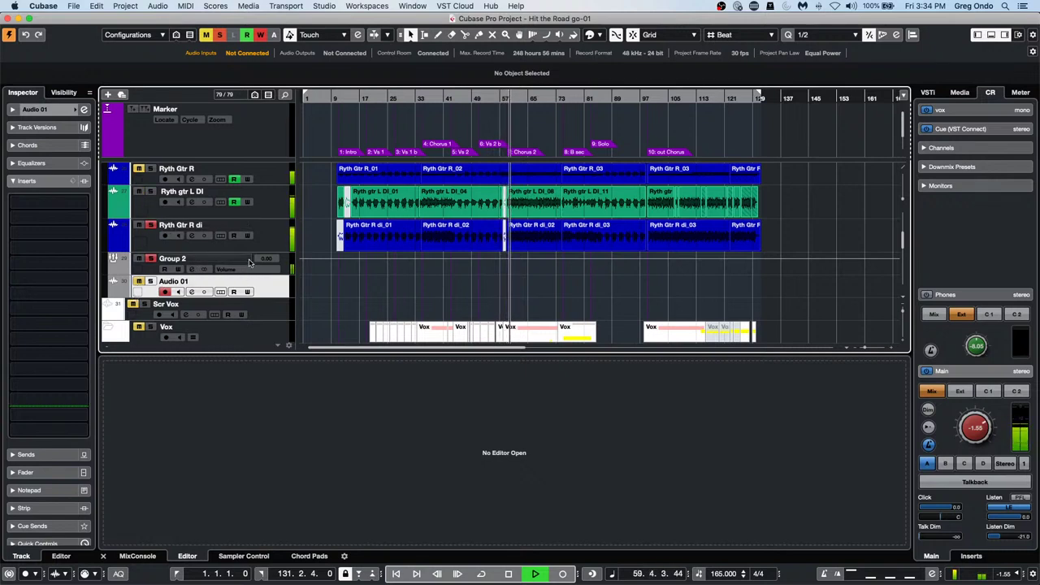
- Examine the input routing choices of the Audio 01 track, including the stereo, mono and FX sources
click(34, 108)
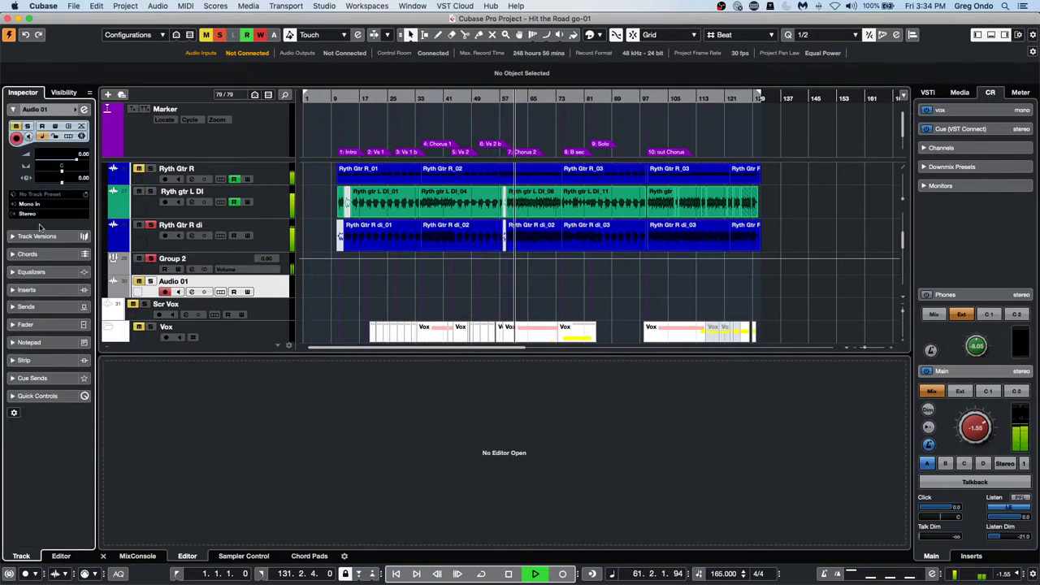
click(32, 203)
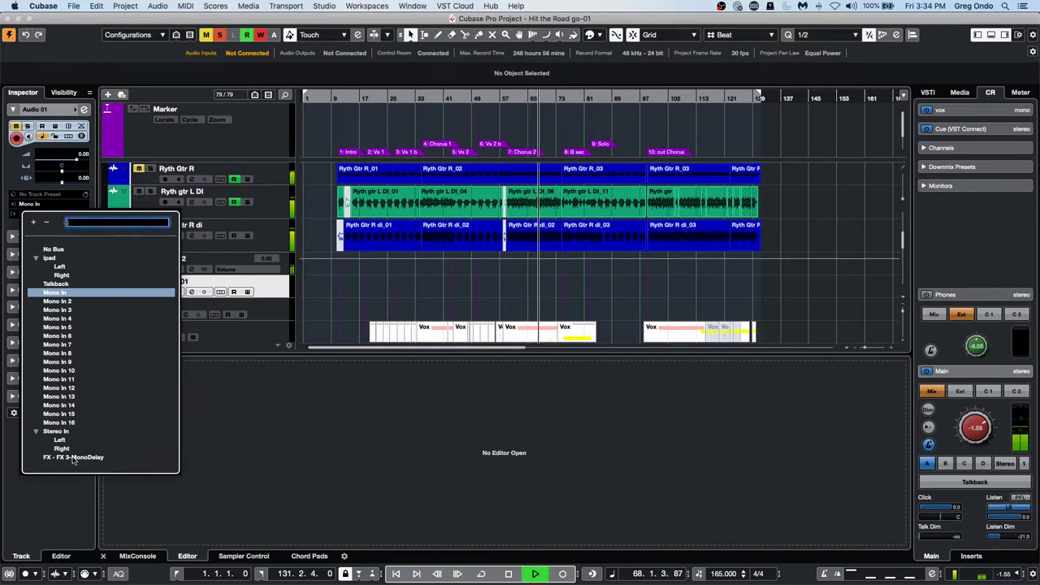
click(36, 431)
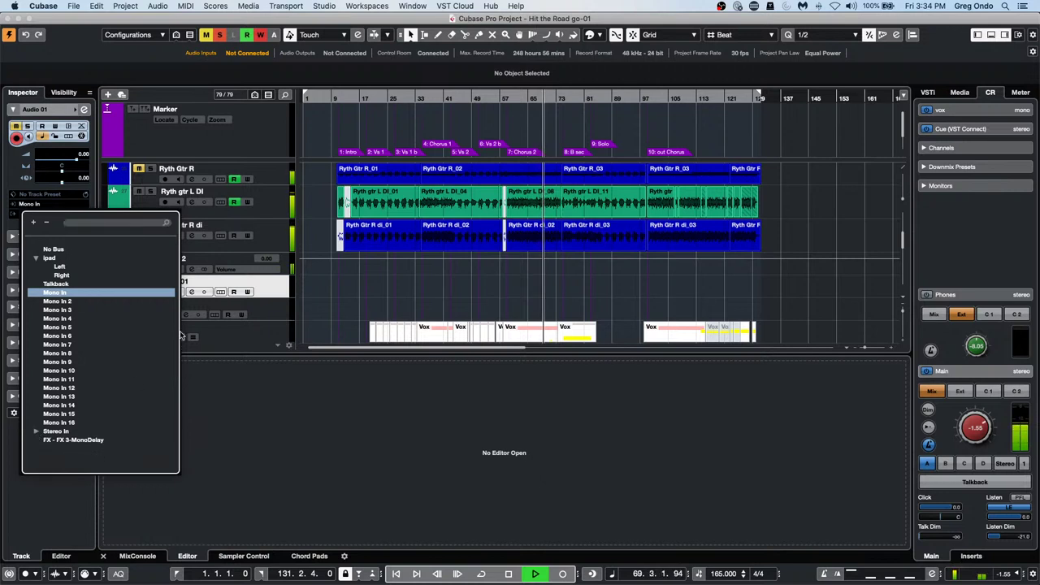
click(182, 335)
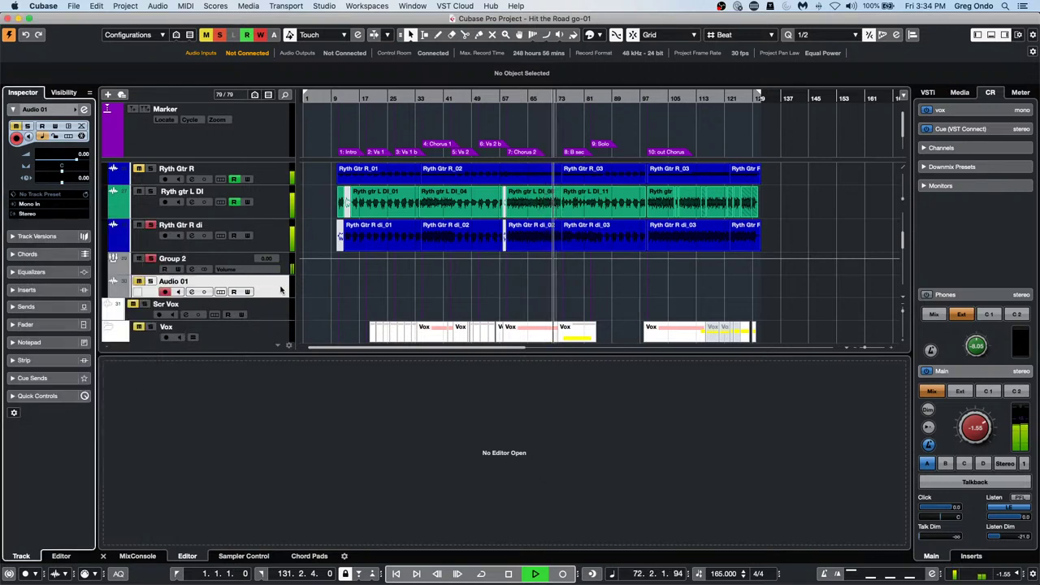
click(59, 204)
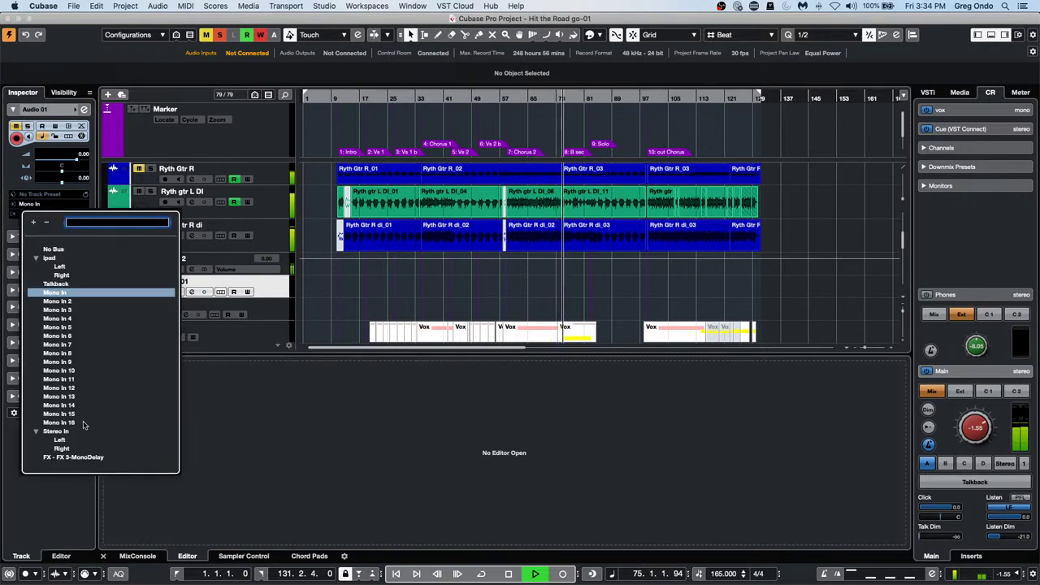
click(36, 430)
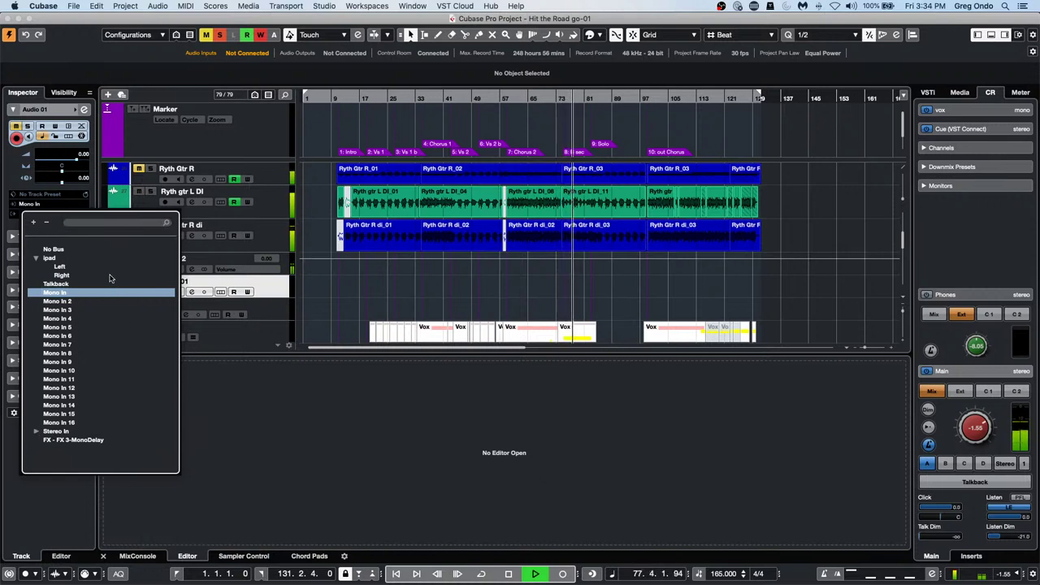
click(252, 291)
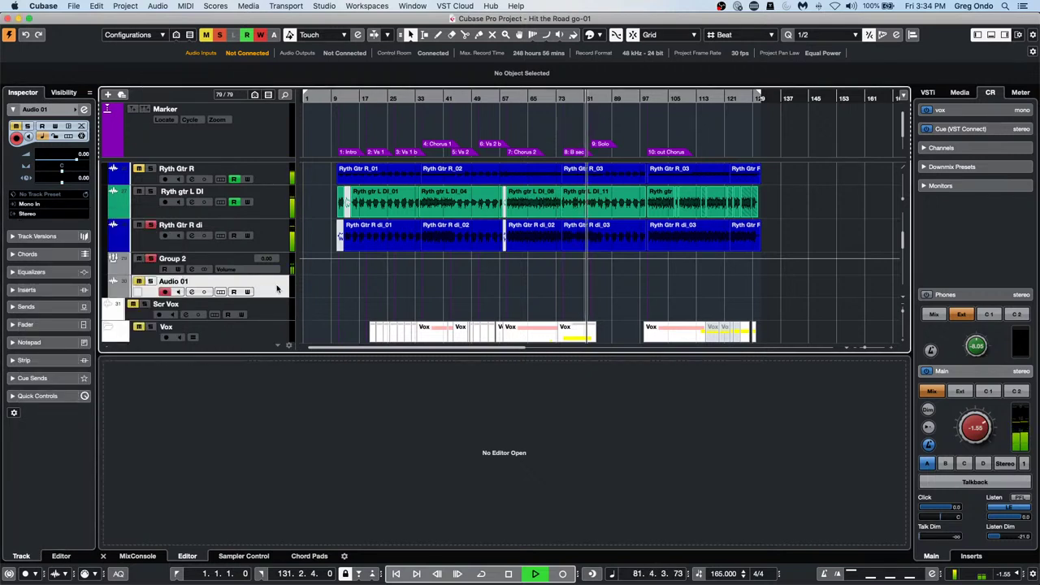
- Turn off record enable on the Audio 01 track and stop playback
right_click(277, 289)
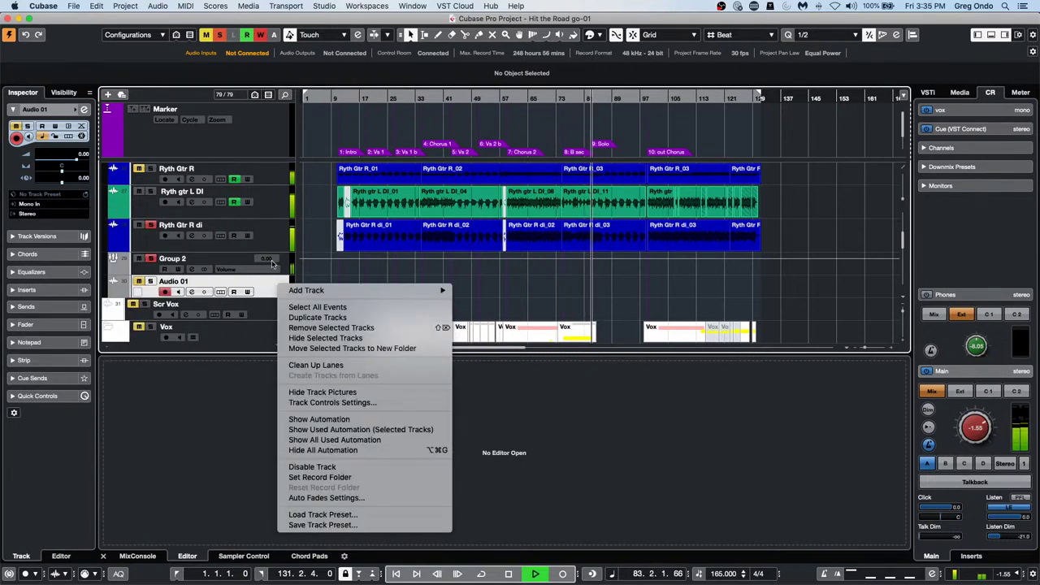
click(138, 283)
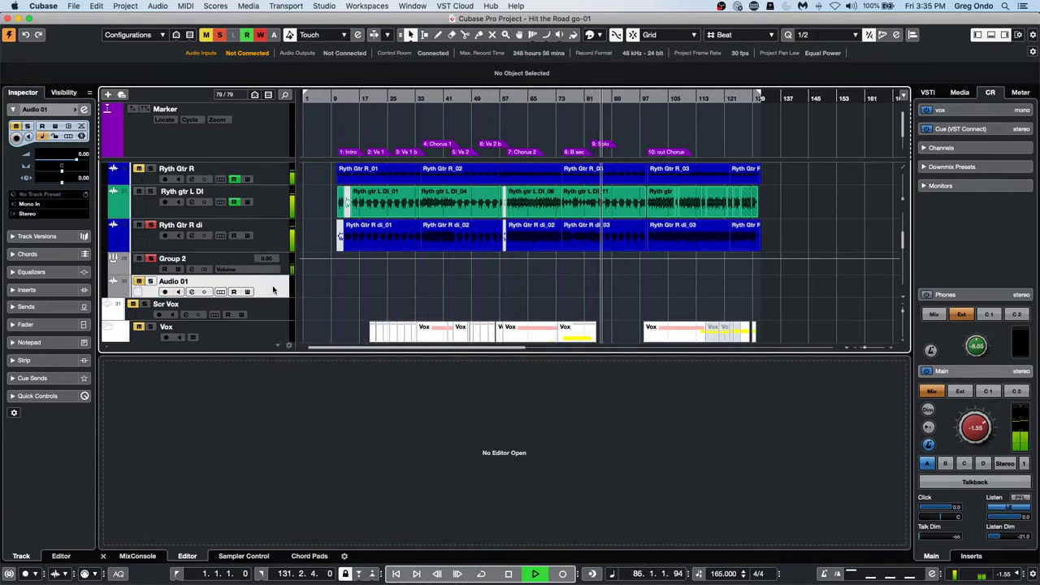
key(space)
- Turn off Direct Monitoring for the Steinberg UR24C in Studio Setup and apply the change
click(30, 204)
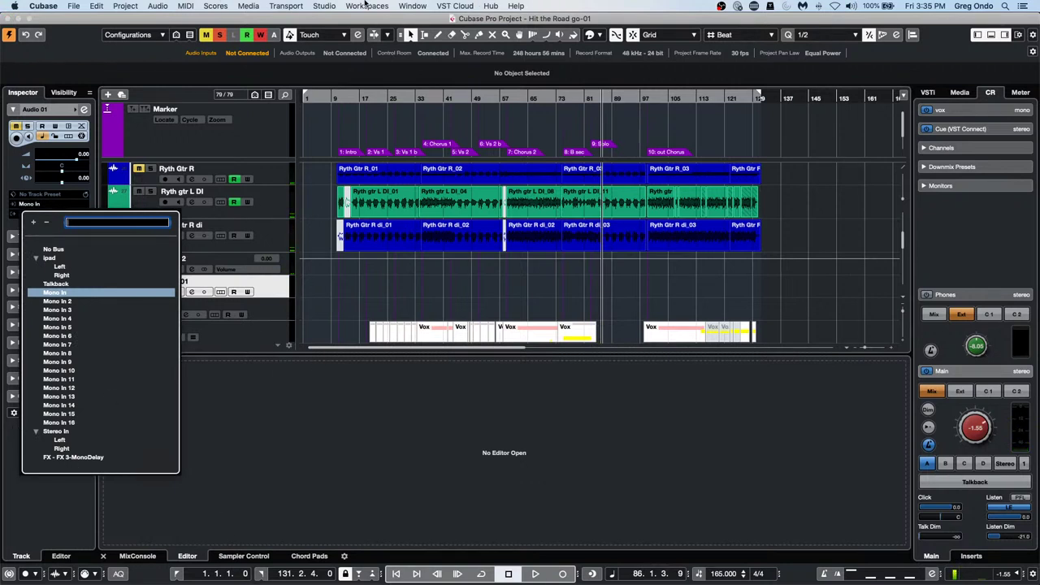
click(336, 6)
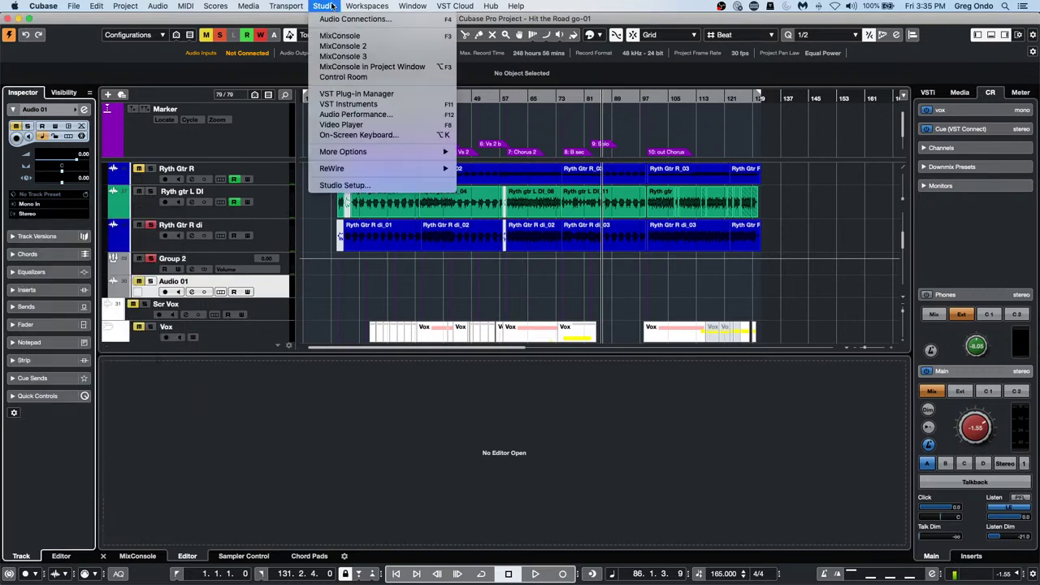
click(385, 188)
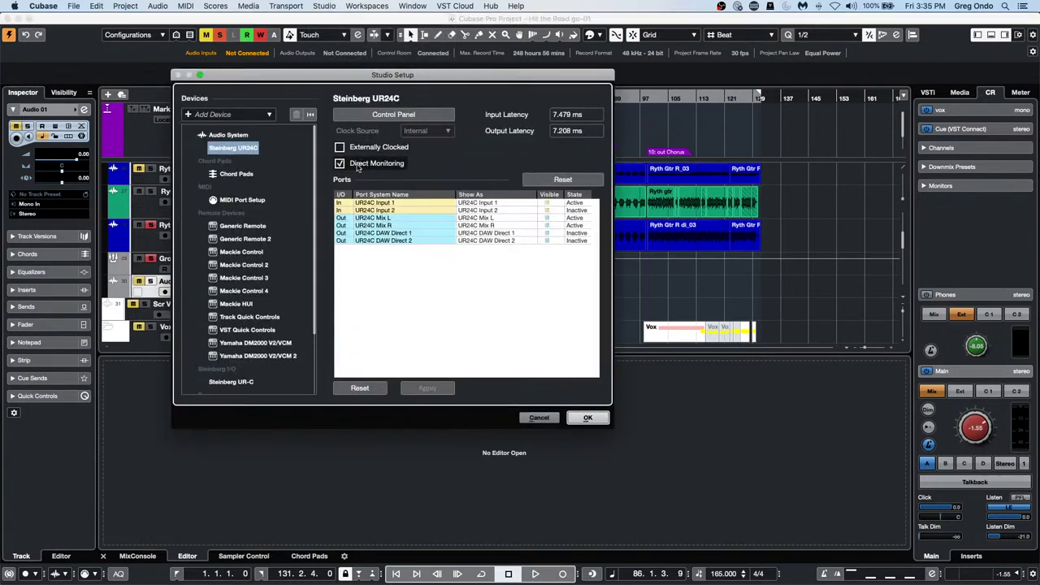
click(339, 164)
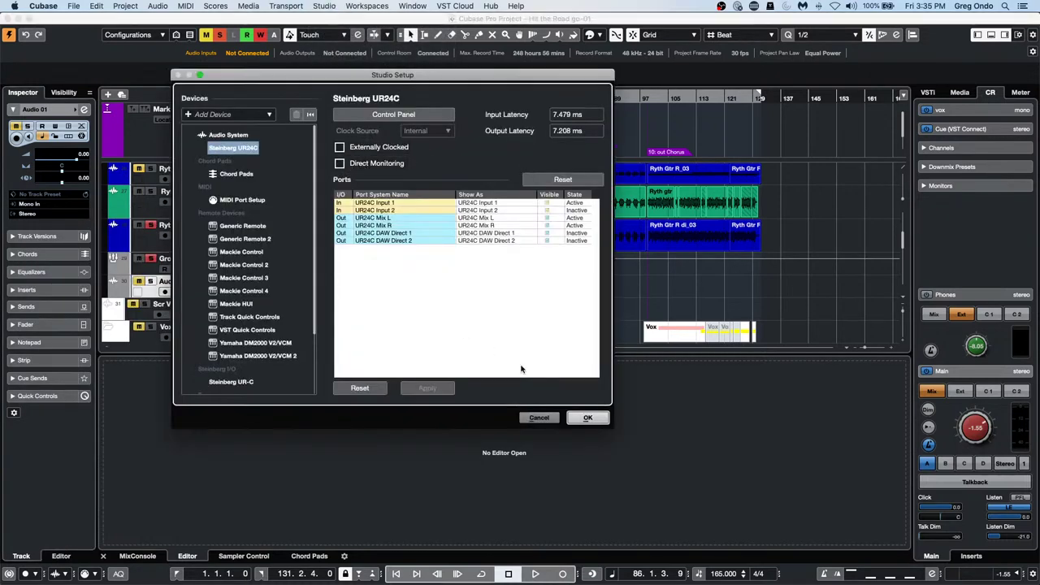
click(585, 418)
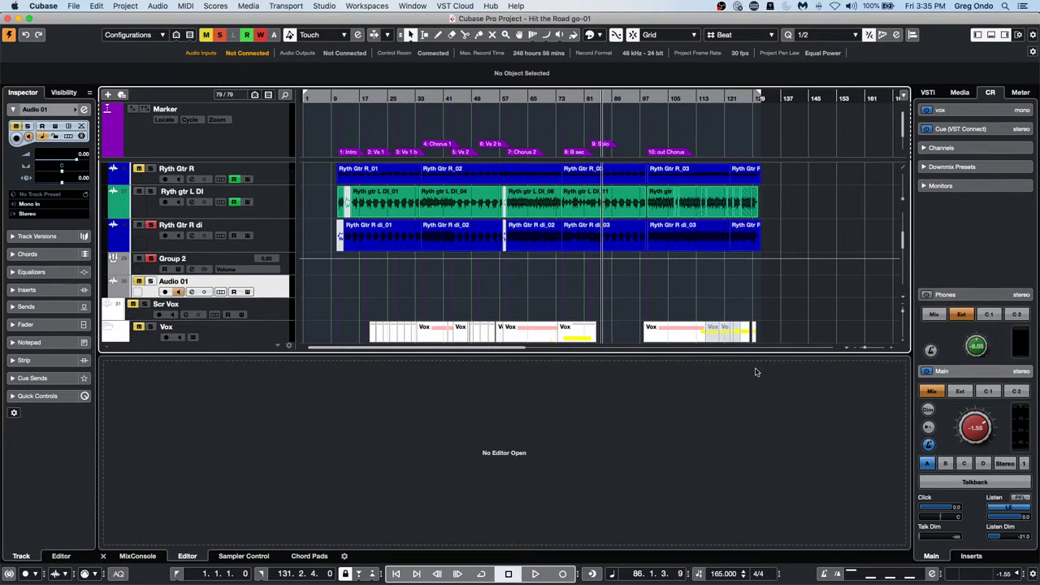
- Look over the available input buses for the Audio 01 track once more, keeping Mono In
click(29, 204)
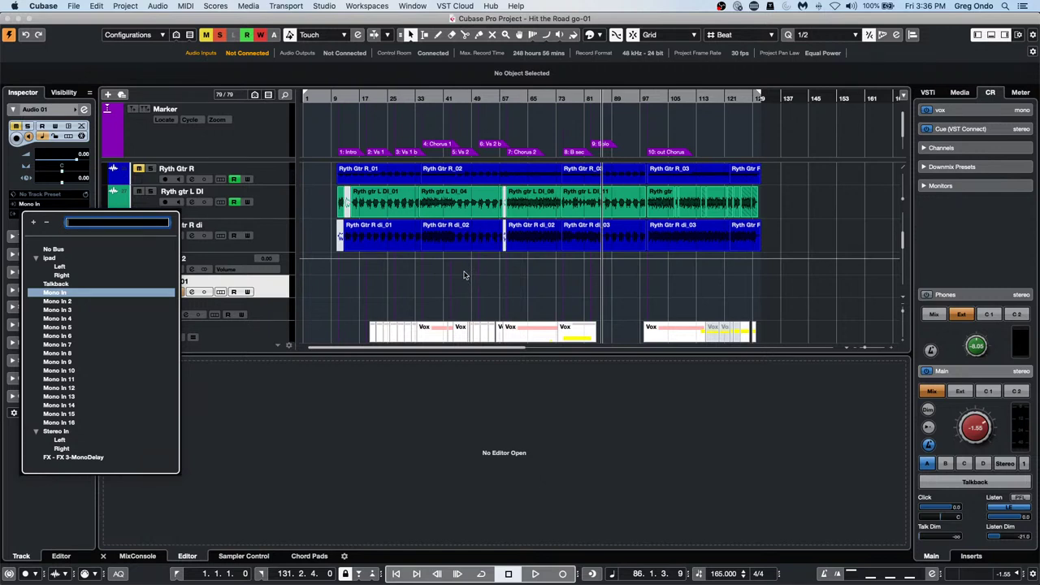
click(358, 274)
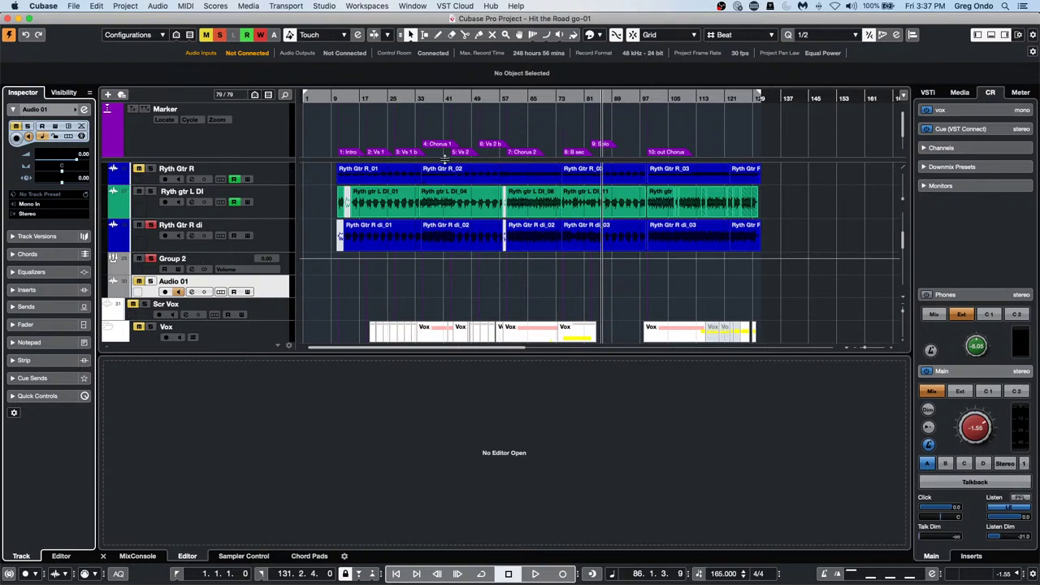
- Show the MixConsole in the lower zone and lower the HK Vox channel's fader to -7.28
click(137, 555)
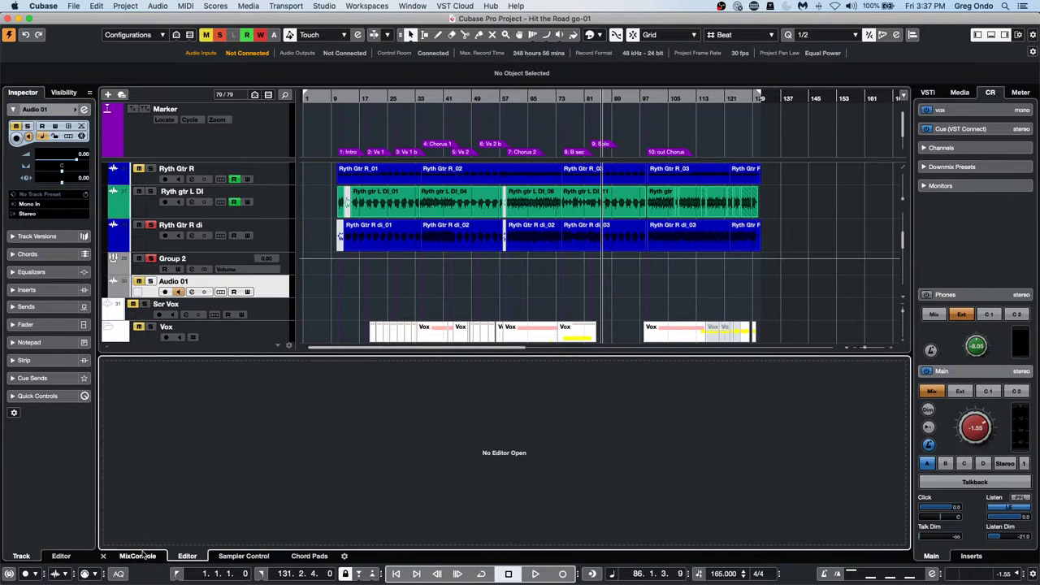
drag(430, 440, 429, 453)
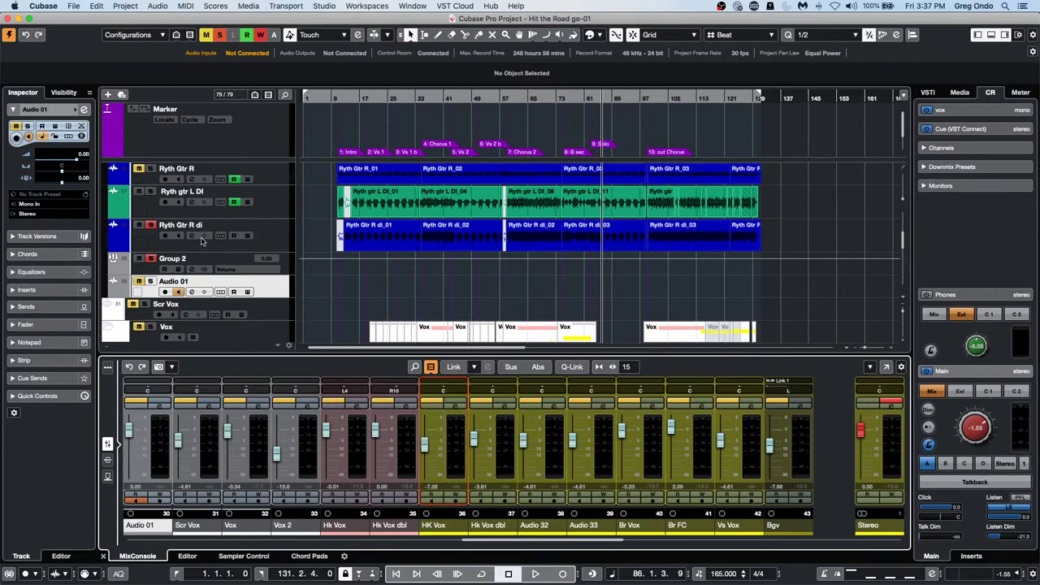
- Show the automation lanes of the Ryth Gtr R di track and switch the Mute lane to Volume
click(116, 245)
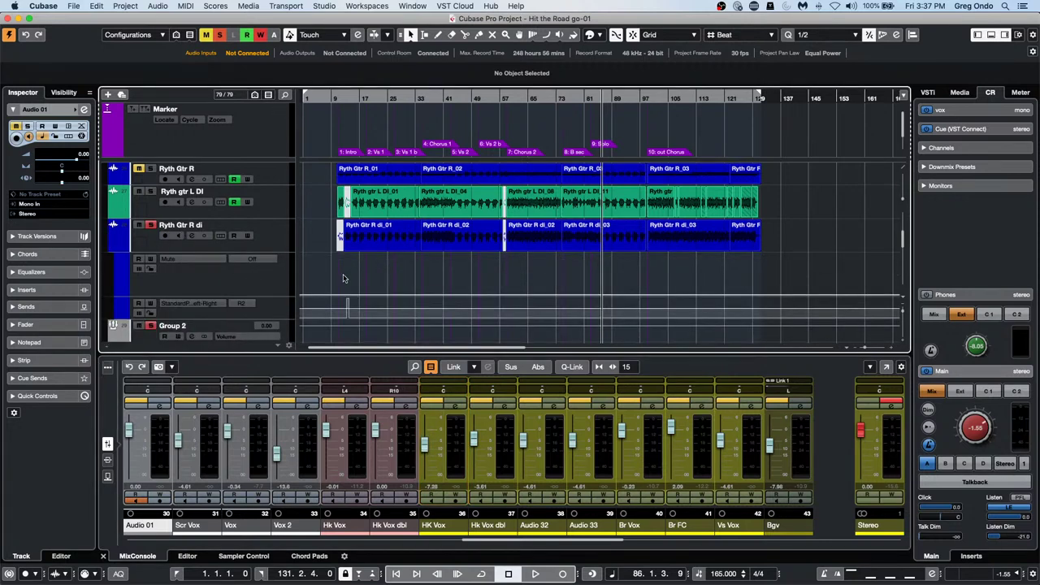
click(207, 261)
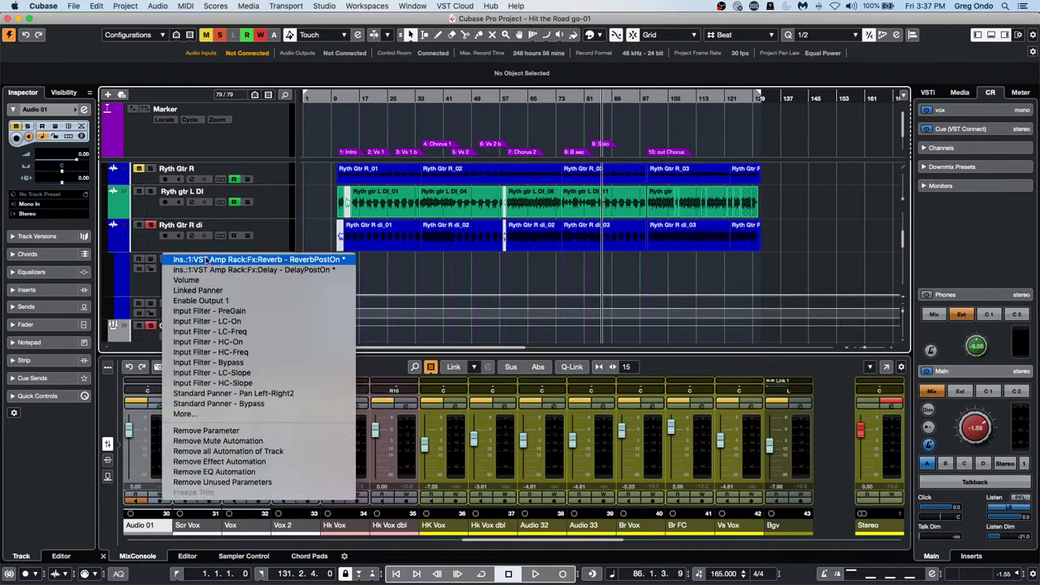
click(226, 280)
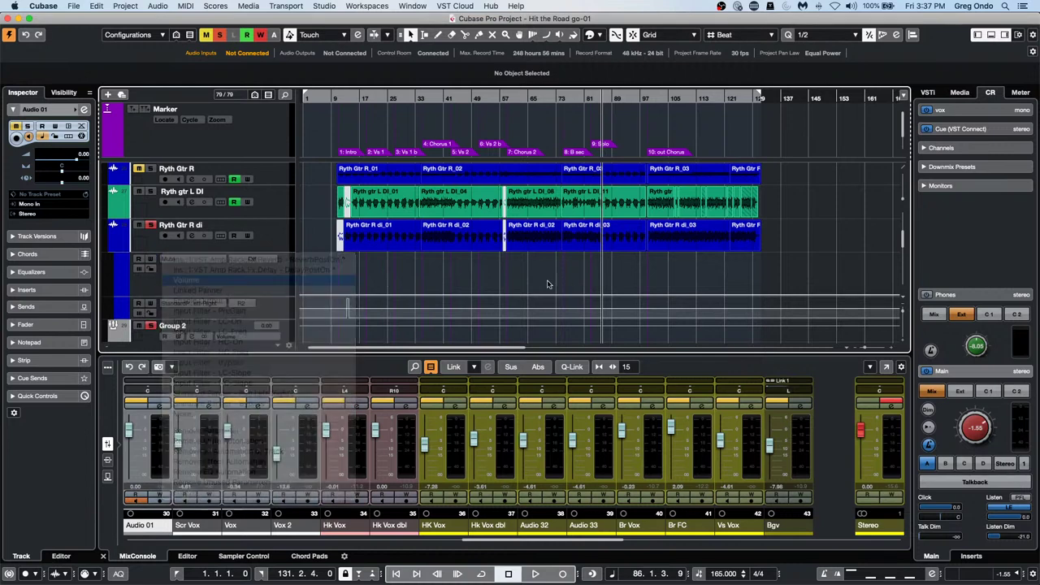
- Draw a freehand volume automation curve on the Ryth Gtr R di track with the Draw tool, ending near bar 62 at about -9.02
right_click(440, 283)
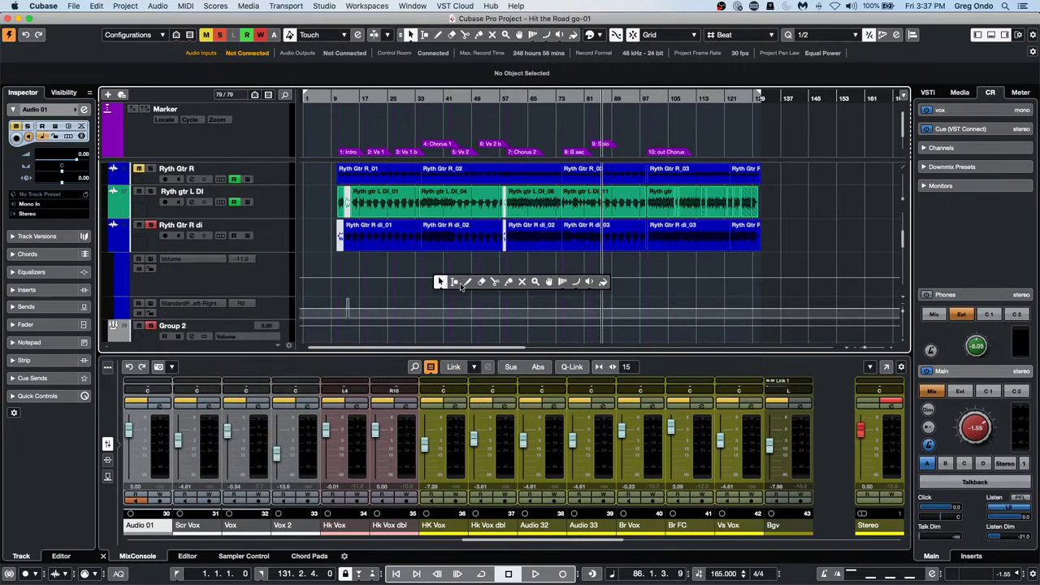
click(464, 287)
mouse_move(454, 281)
mouse_down()
mouse_move(478, 290)
mouse_move(522, 276)
mouse_up()
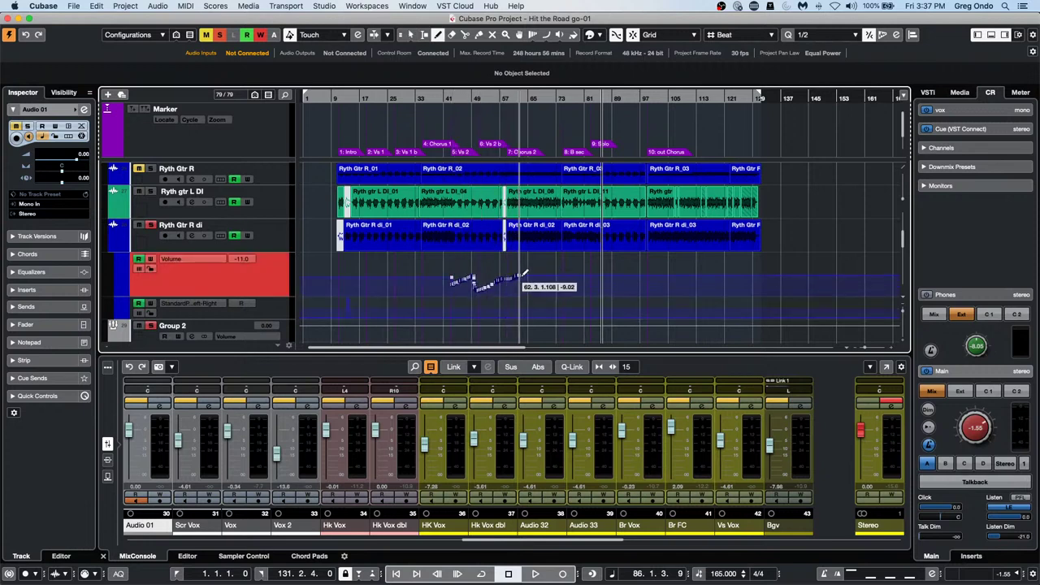
- Select the drawn Volume automation points between about bars 43 and 62 on Ryth Gtr R di and scale the curve vertically
key(1)
drag(439, 264, 552, 307)
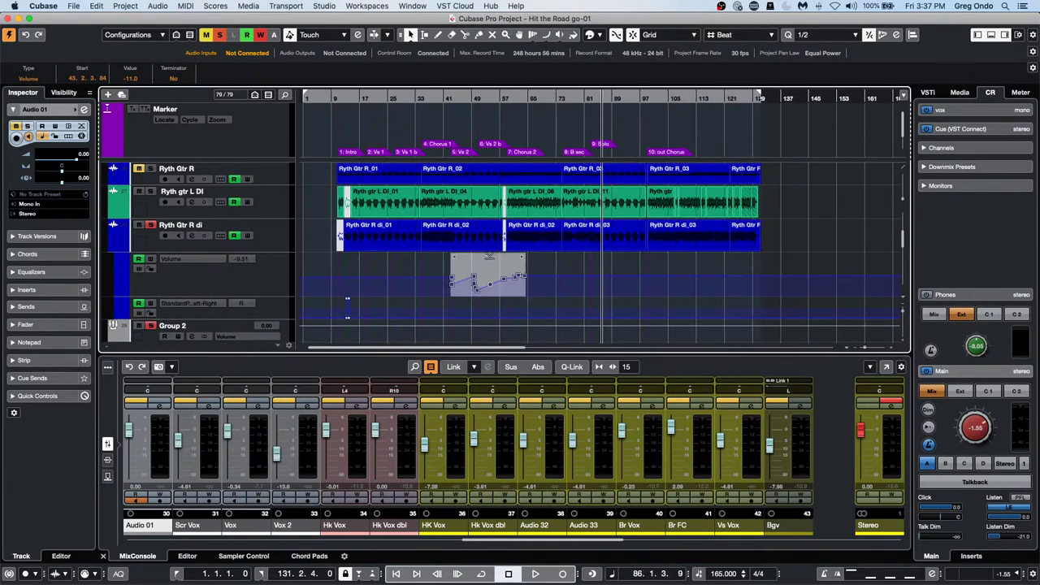
mouse_move(492, 260)
mouse_down()
mouse_move(490, 272)
mouse_move(491, 263)
mouse_up()
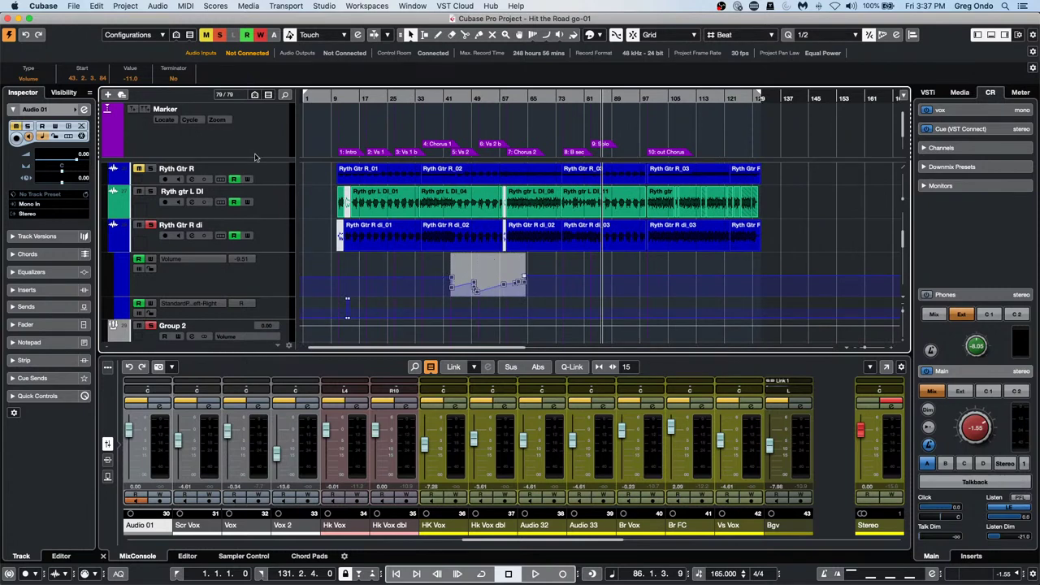
- Raise the selected Volume automation points together by changing their shared value to about -3.91
click(131, 79)
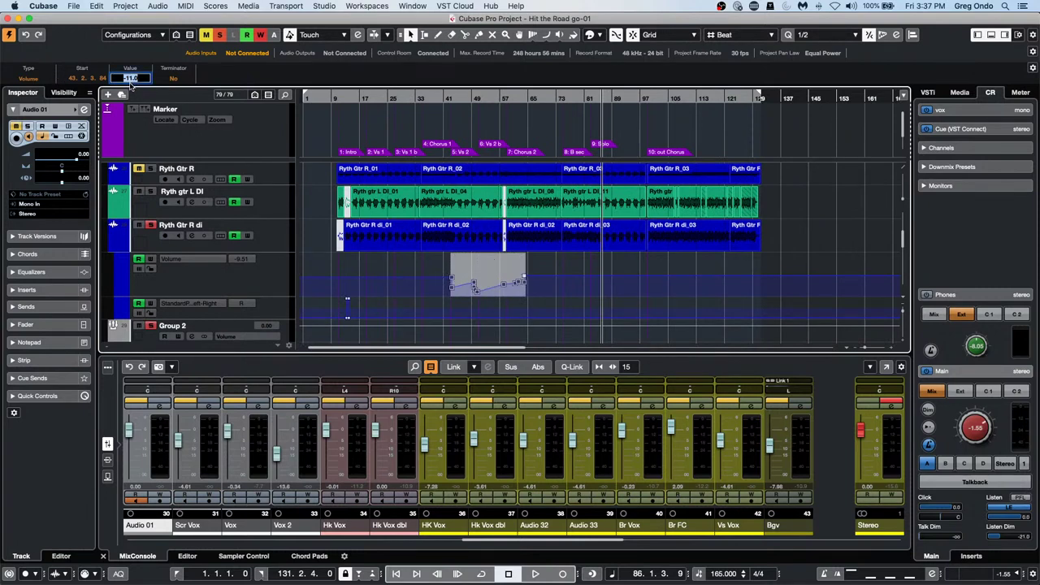
scroll(130, 79, up, 4)
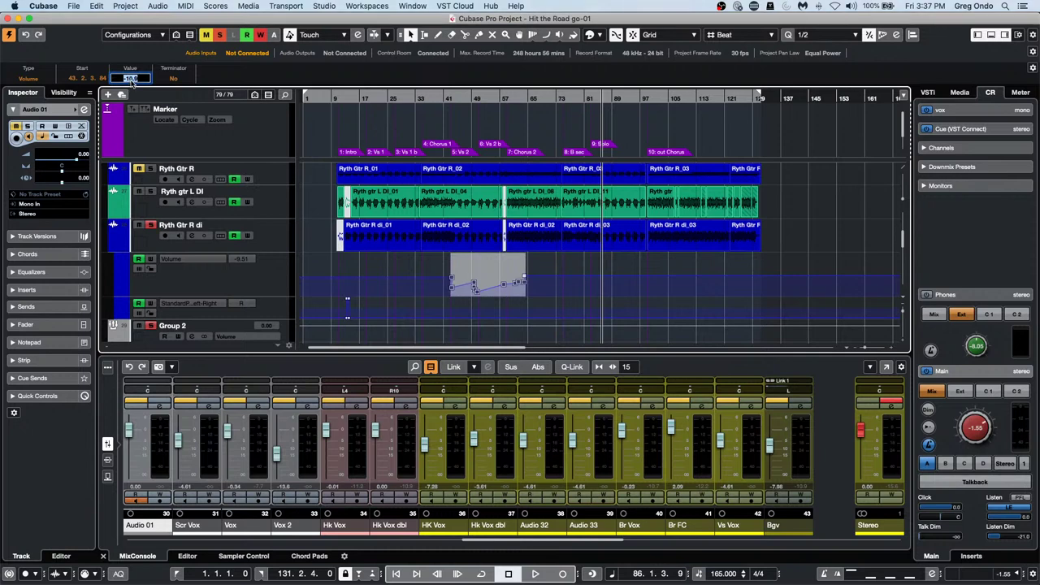
scroll(131, 79, up, 2)
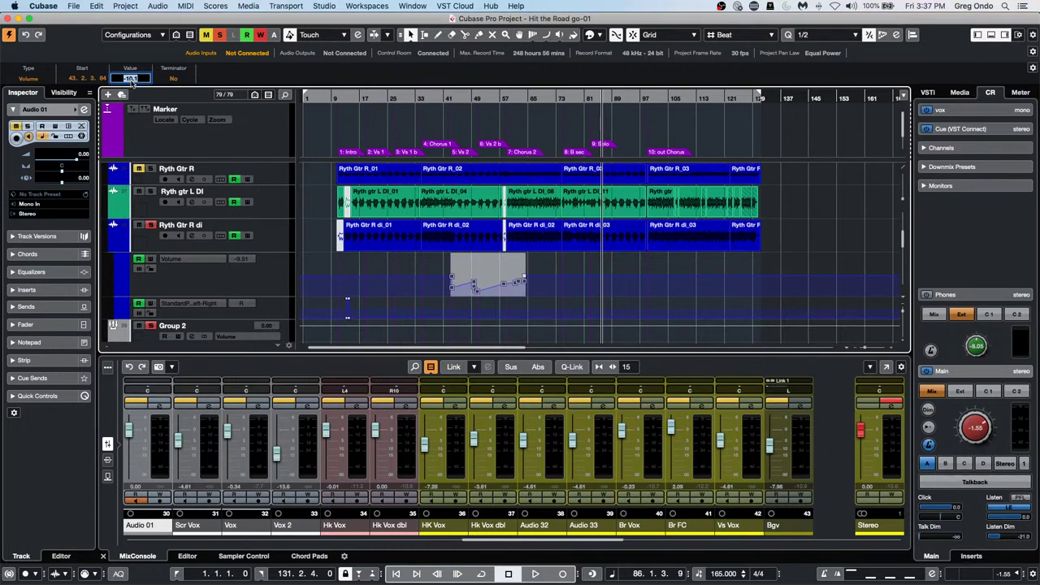
text(-3.75)
scroll(139, 78, up, 4)
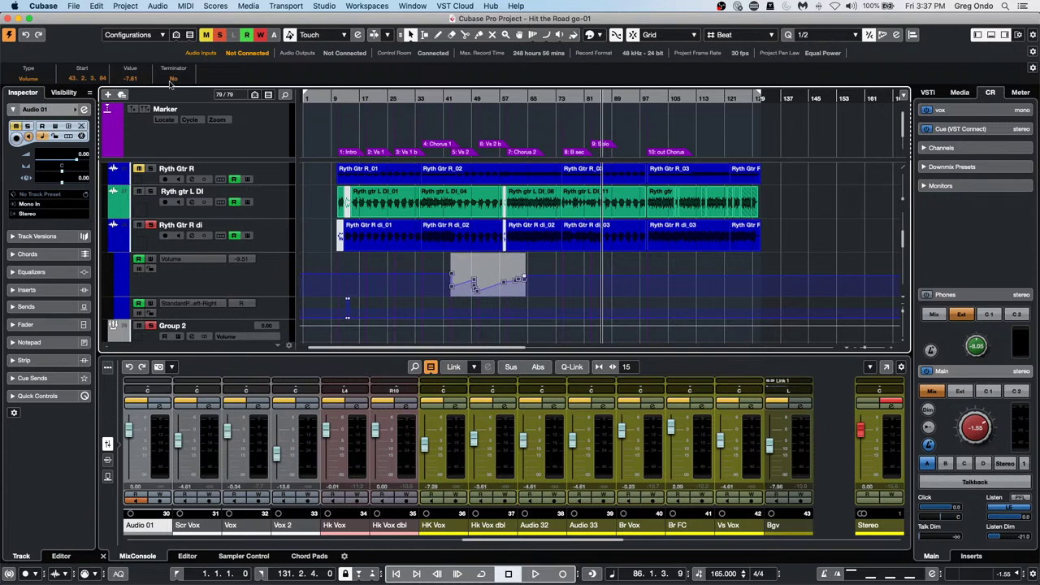
scroll(130, 79, down, 2)
scroll(138, 79, down, 2)
scroll(139, 79, down, 1)
scroll(138, 80, up, 5)
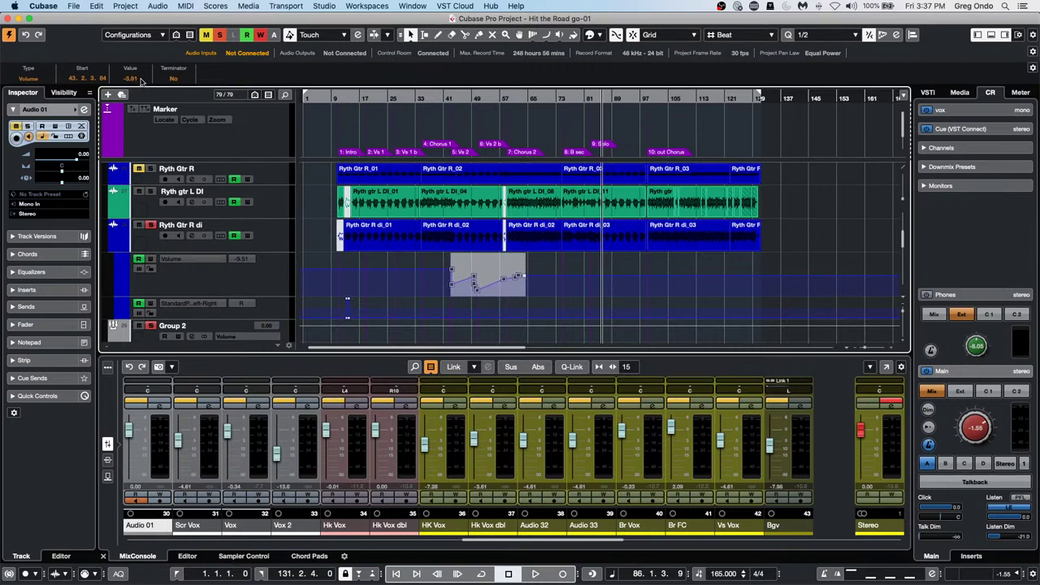
- Raise the selected automation points' value to -1.43 and reduce the track heights
scroll(138, 80, down, 2)
scroll(137, 80, down, 2)
scroll(136, 82, up, 5)
scroll(140, 82, down, 5)
key(shift+g)
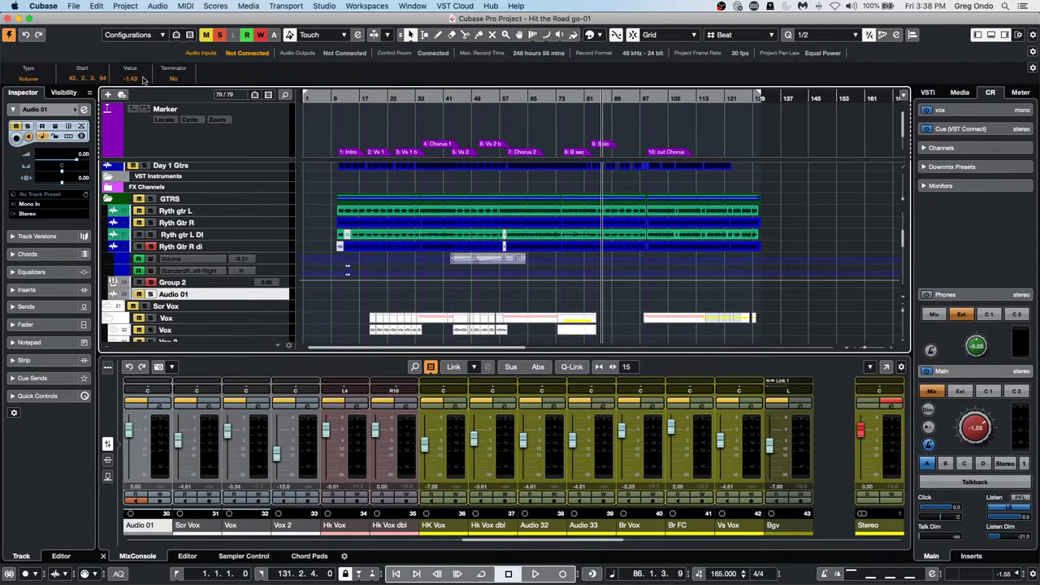
- Adjust the selected Volume automation points' value up and down once more, and clear the selection
scroll(142, 80, down, 5)
click(141, 79)
scroll(142, 79, down, 2)
scroll(142, 78, up, 1)
scroll(144, 78, up, 4)
click(410, 263)
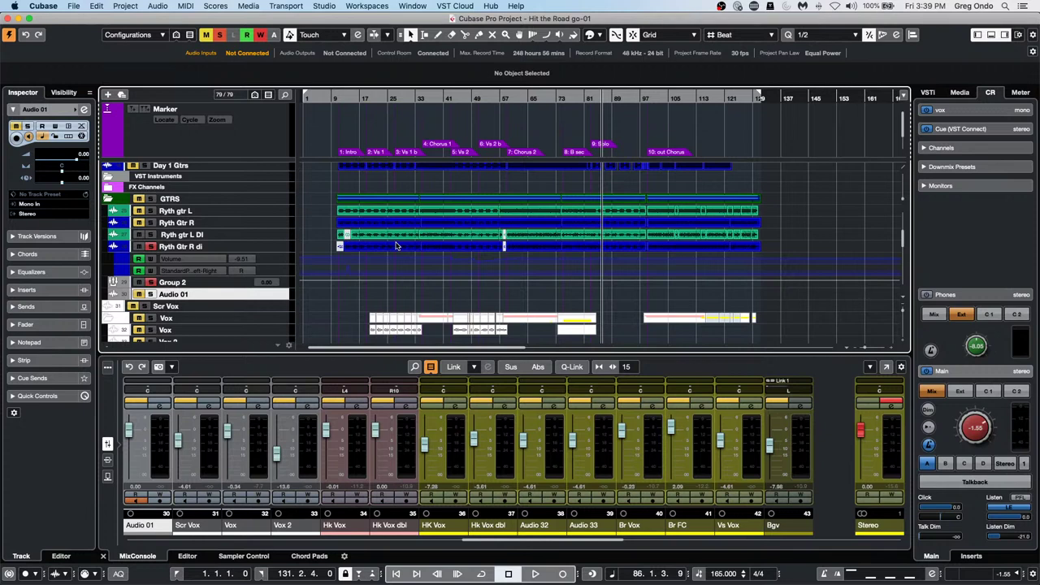
- Open the recent project be someone.cpr and make it the active project
scroll(451, 249, down, 5)
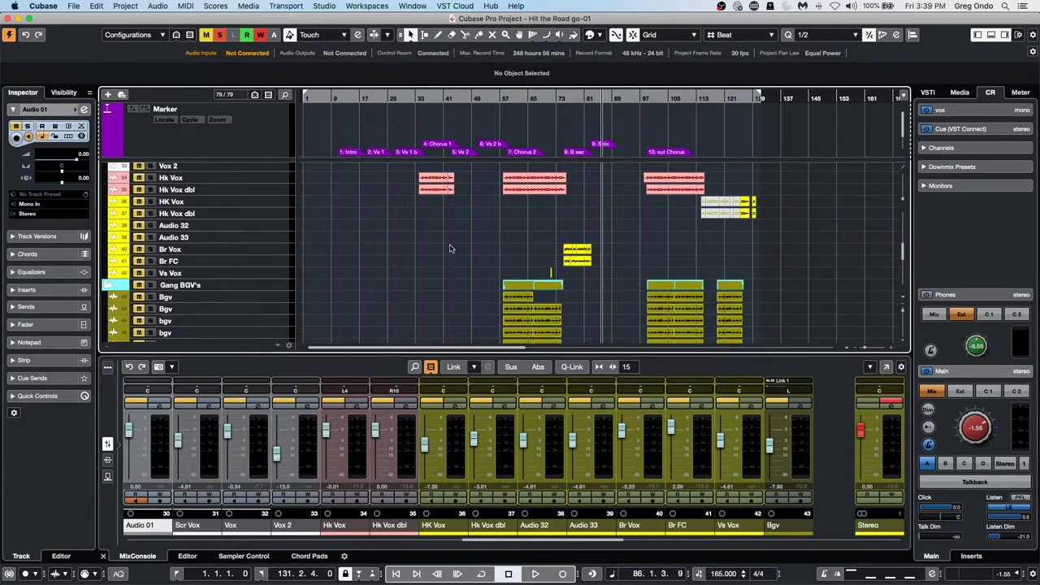
click(47, 7)
mouse_move(73, 5)
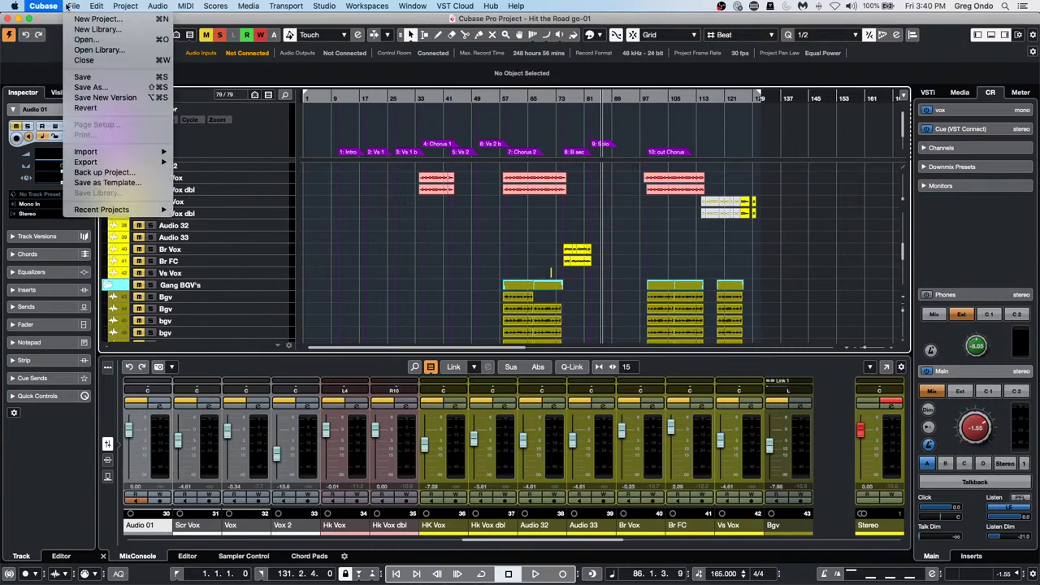
mouse_move(122, 211)
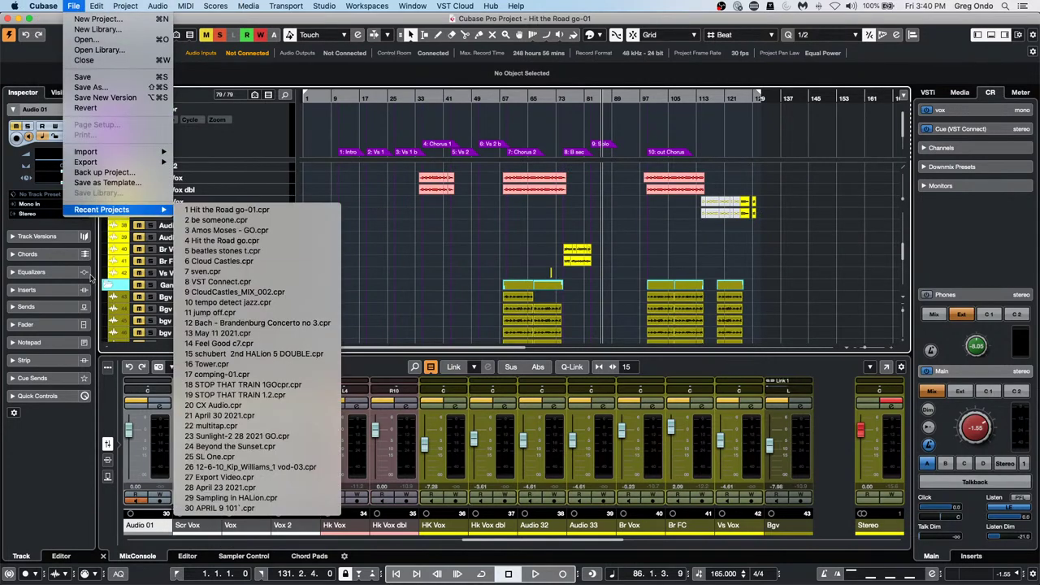
click(195, 220)
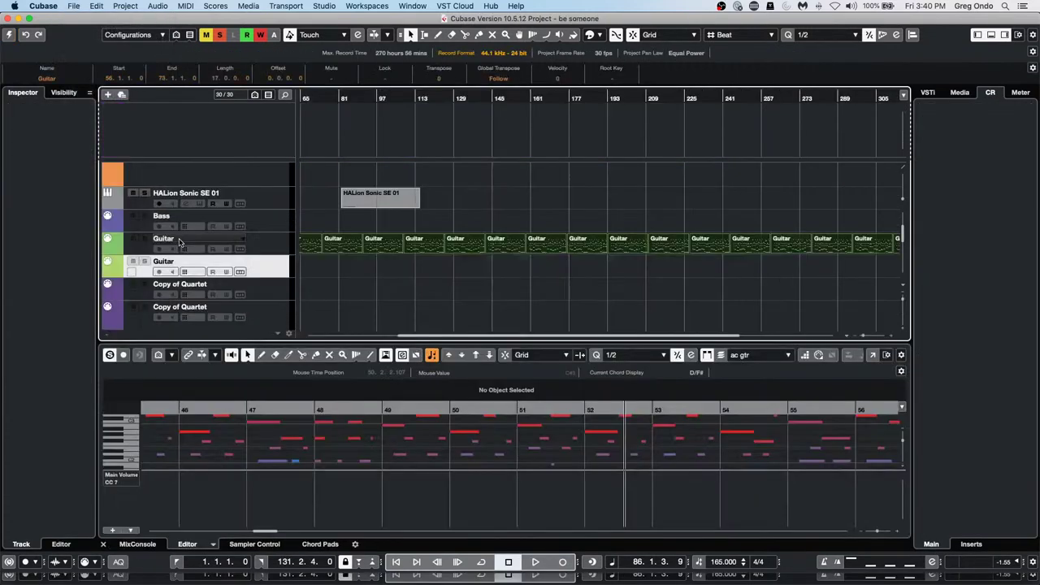
click(9, 35)
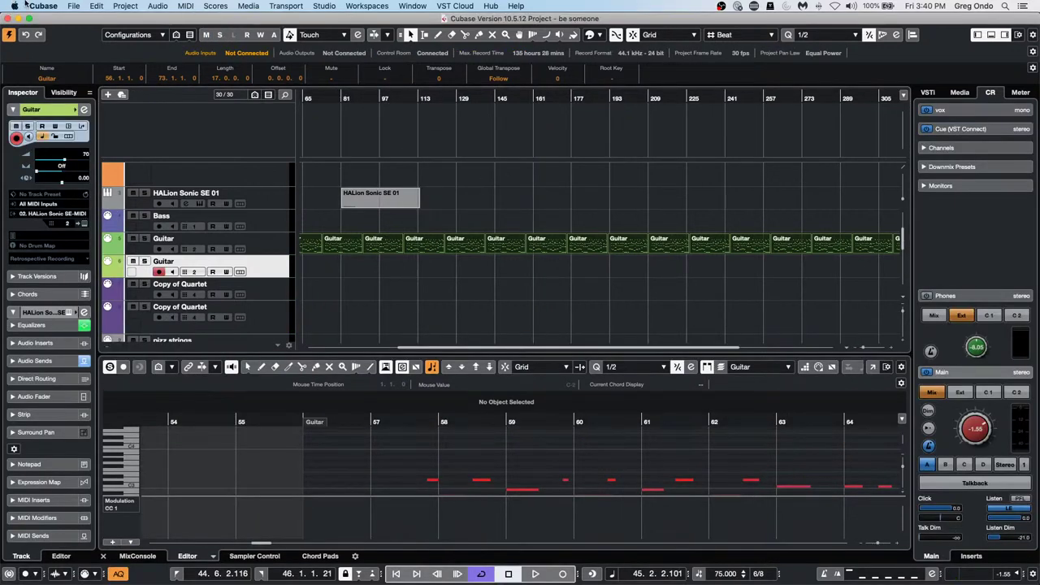
- Revert the be someone project to its previously saved version
click(74, 5)
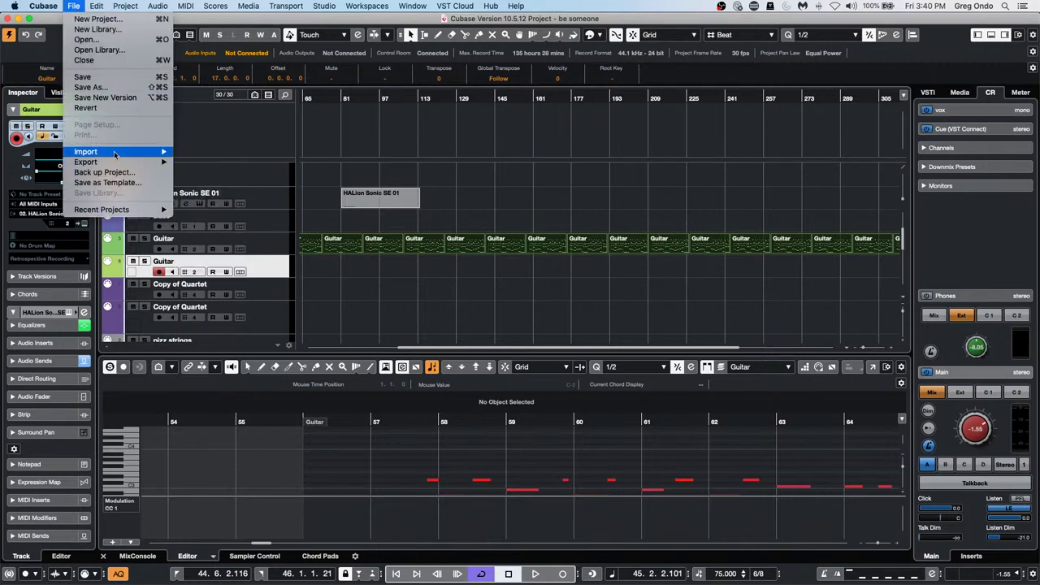
click(109, 108)
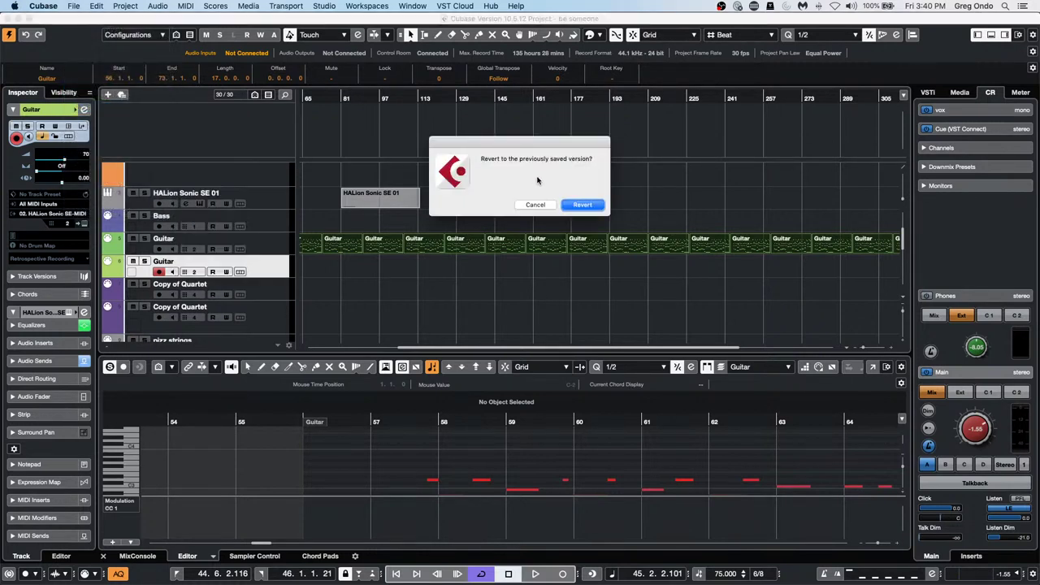
click(589, 208)
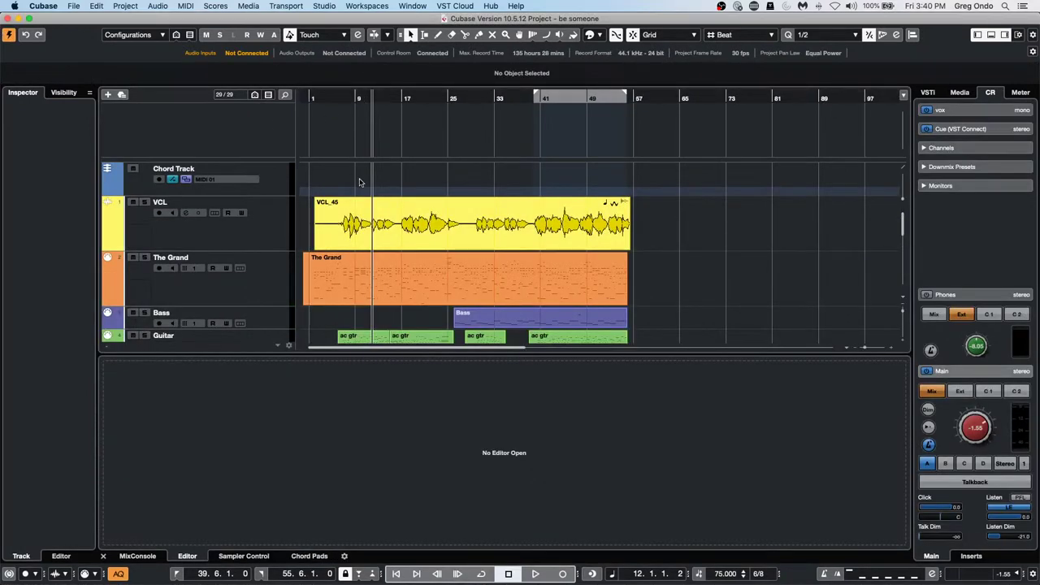
- Open the Copy of Quartet part starting at bar 38 in a separate, full-screen Key Editor window
scroll(360, 182, down, 3)
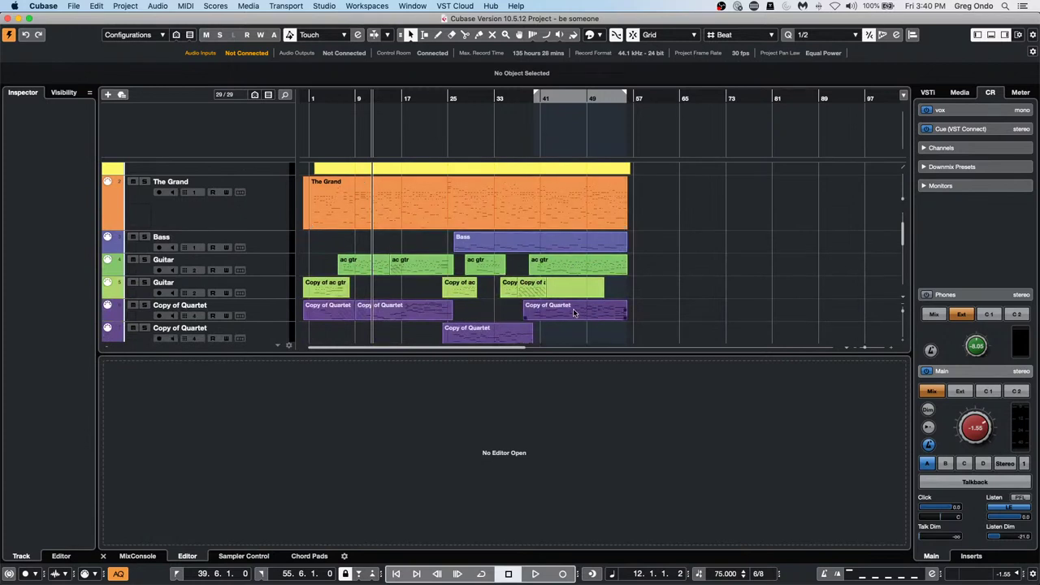
double_click(567, 312)
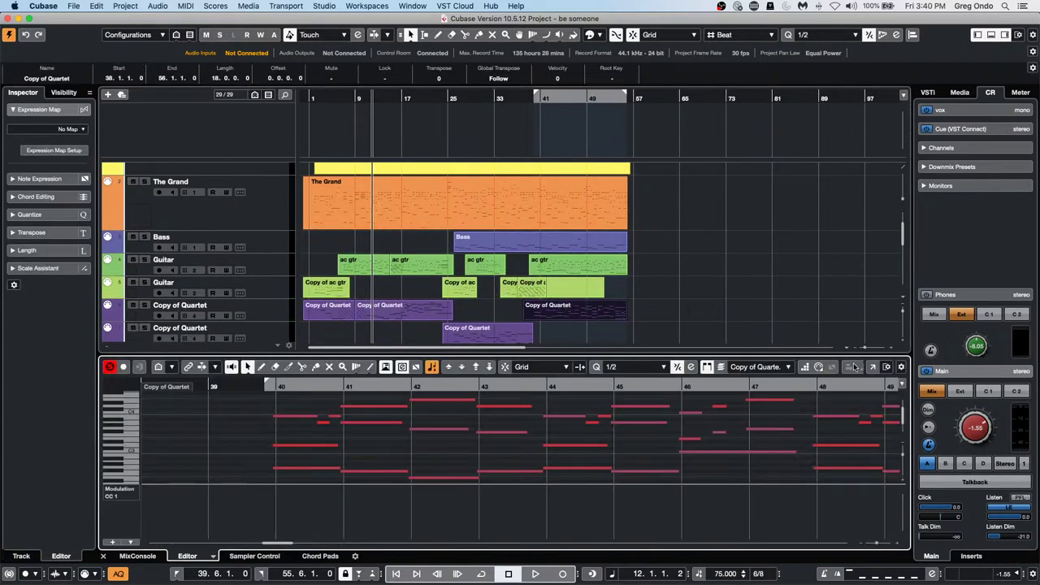
click(872, 367)
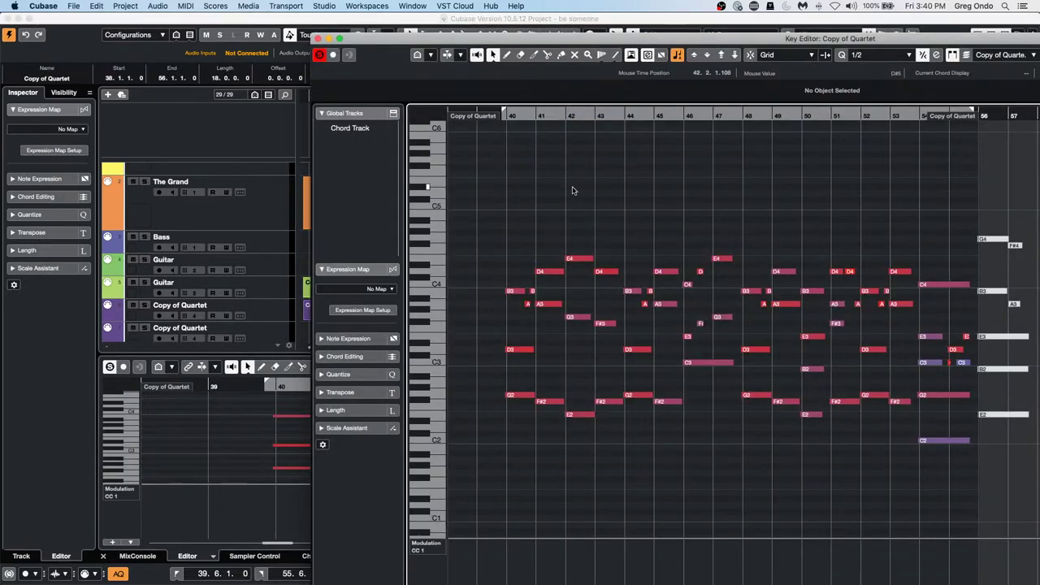
click(339, 38)
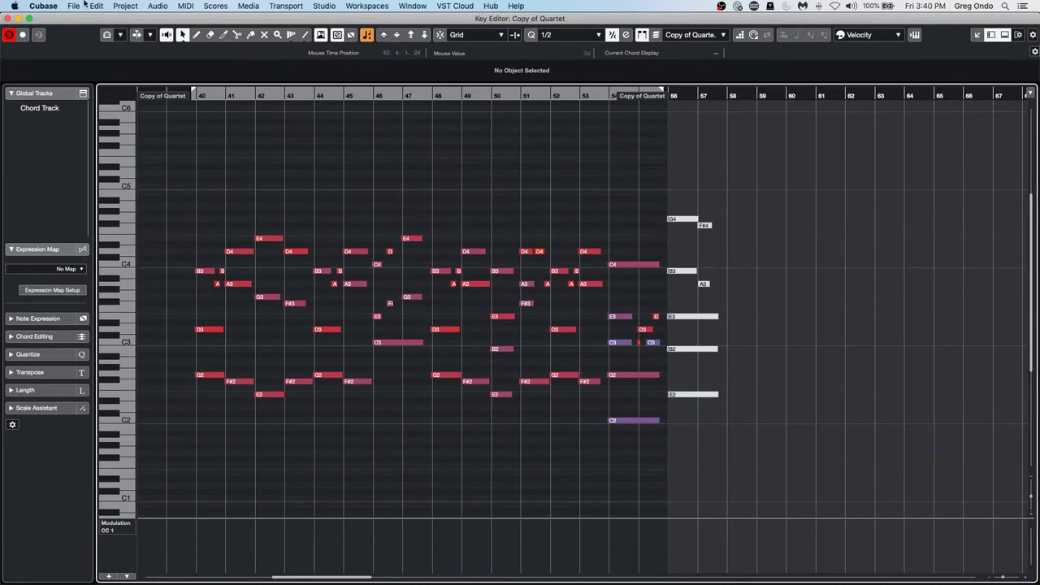
- Open the Logical Editor, set its function to Select and remove the existing action line
click(186, 5)
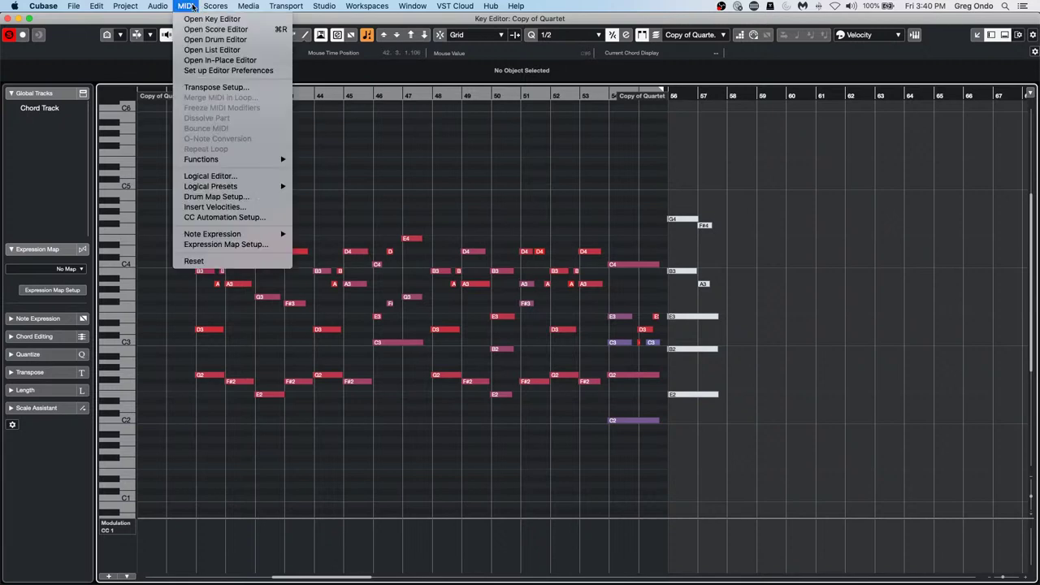
click(271, 176)
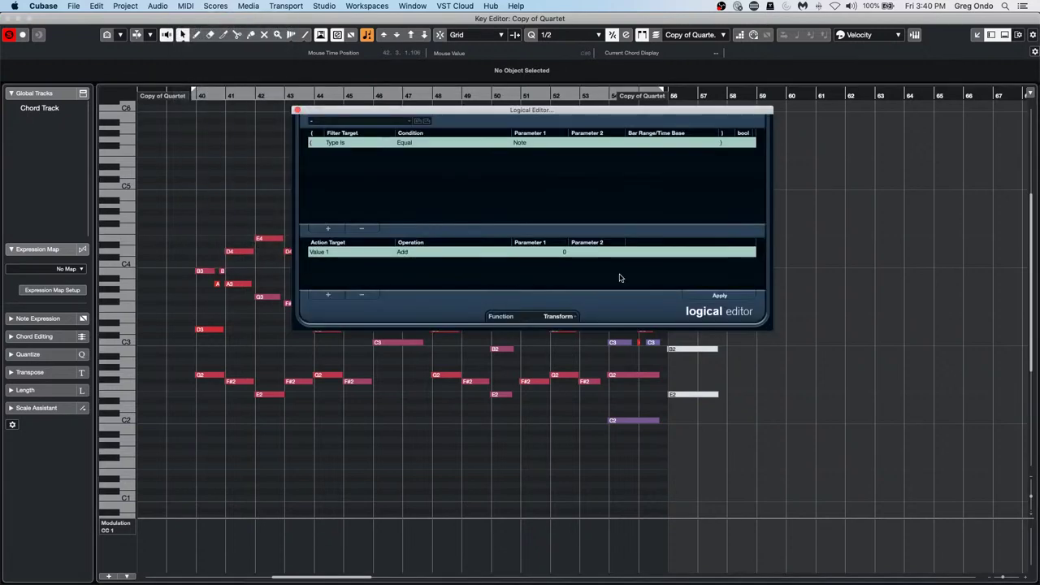
click(557, 316)
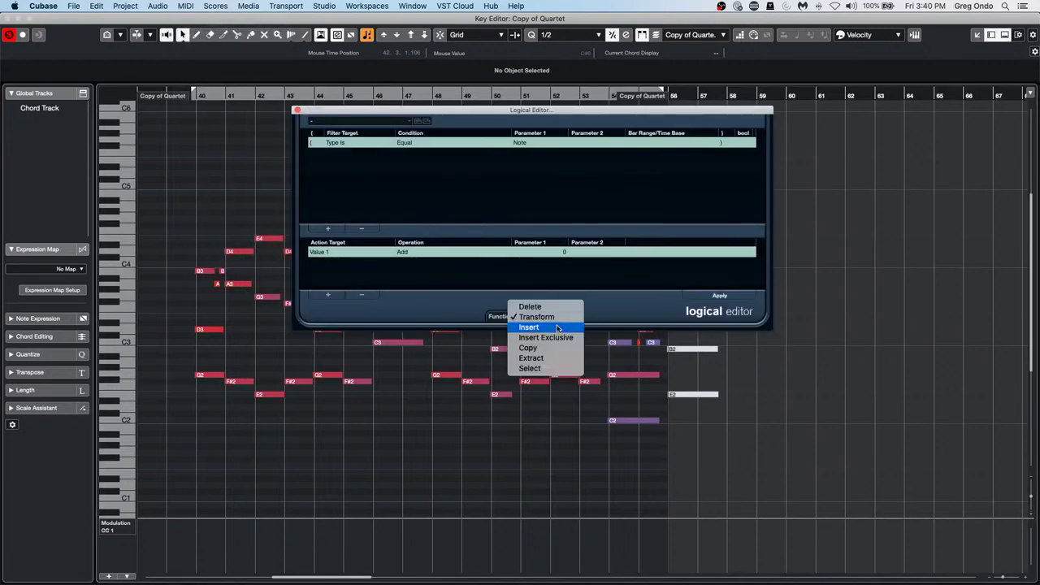
click(552, 369)
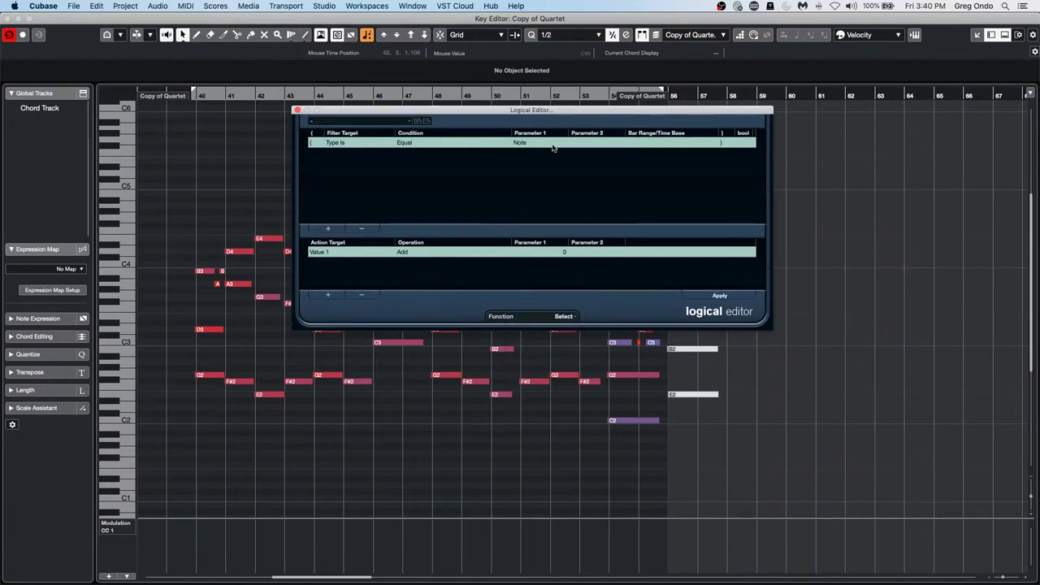
click(361, 294)
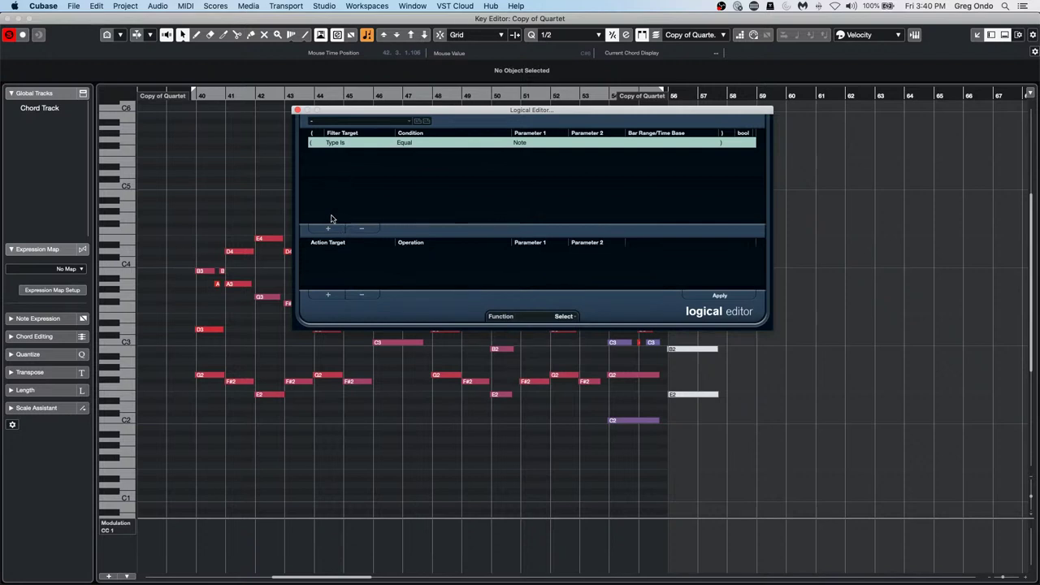
- Add a second filter condition on Value 1 so that only notes with a pitch Bigger than C3 match
click(327, 228)
click(343, 152)
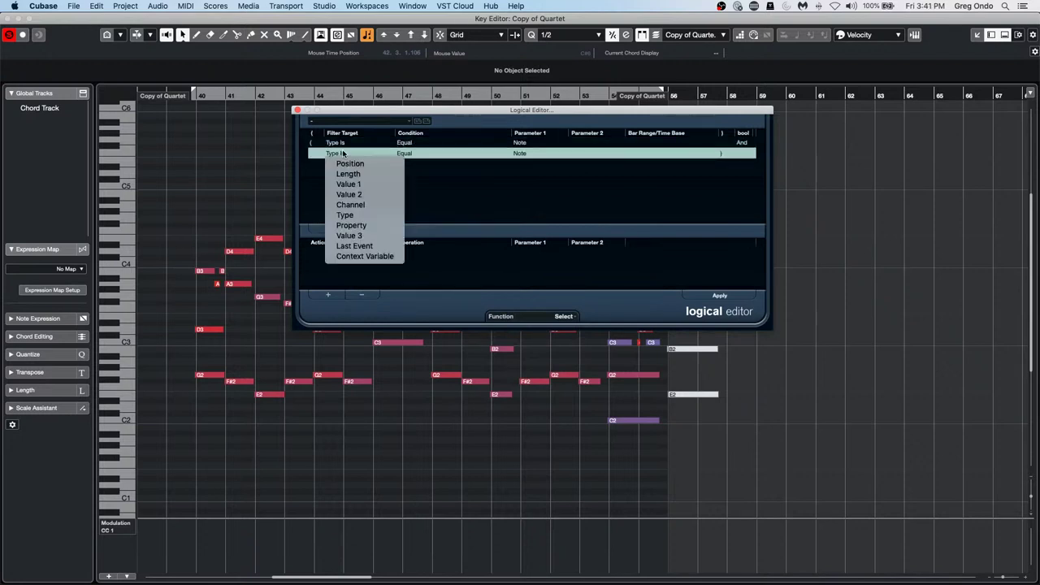
click(367, 186)
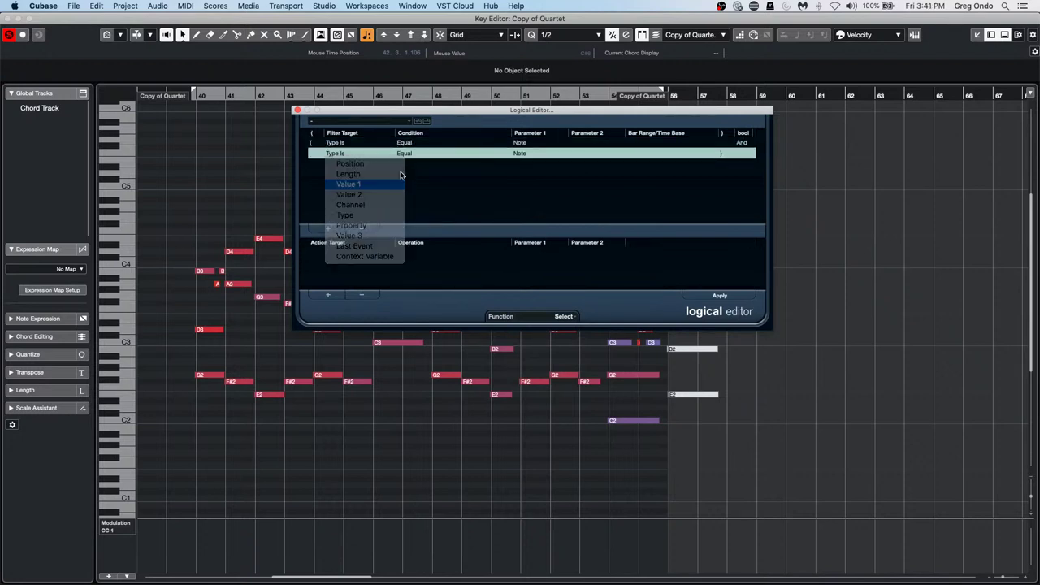
click(406, 153)
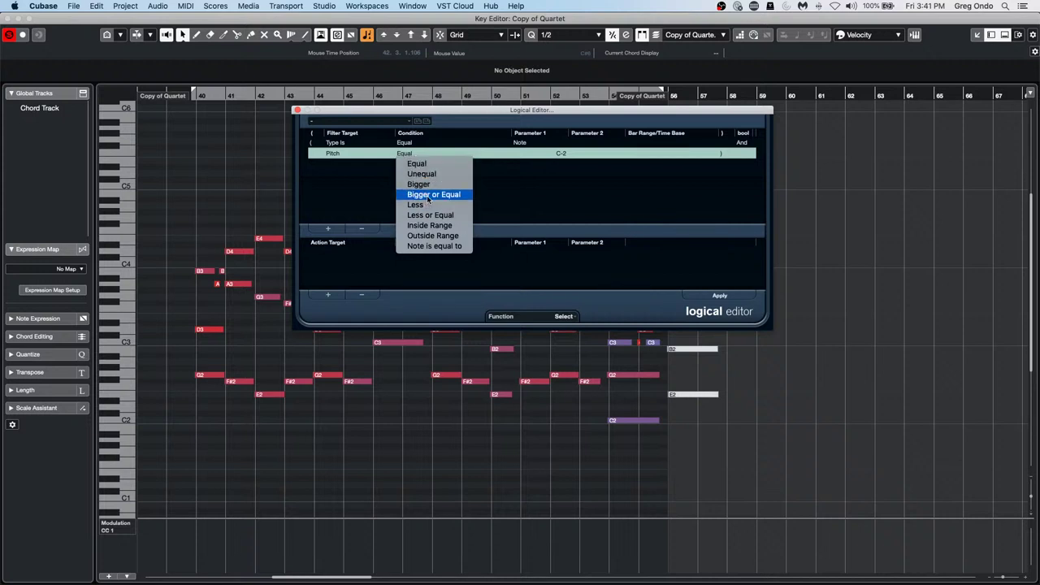
click(440, 184)
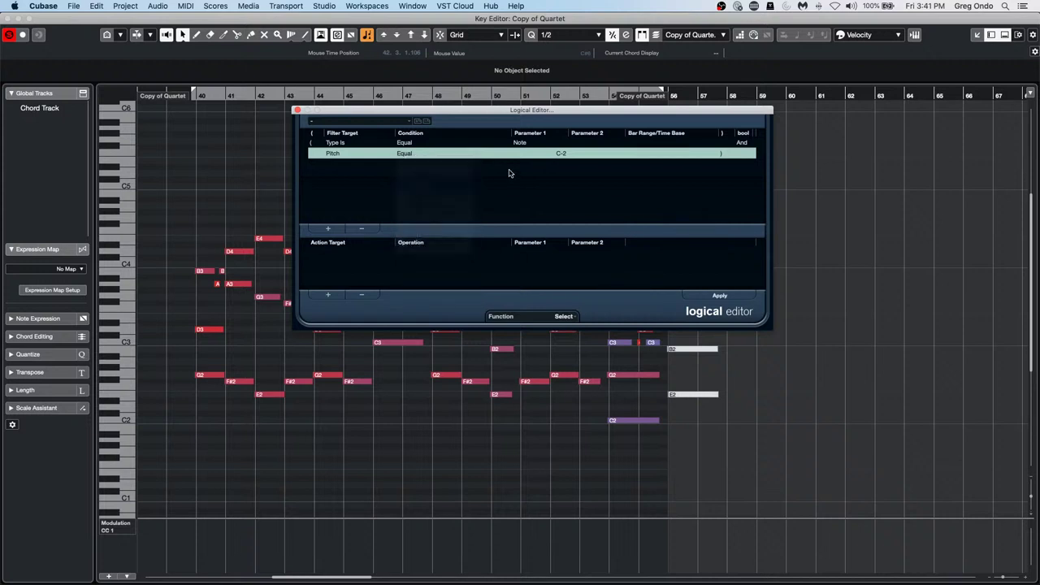
click(546, 154)
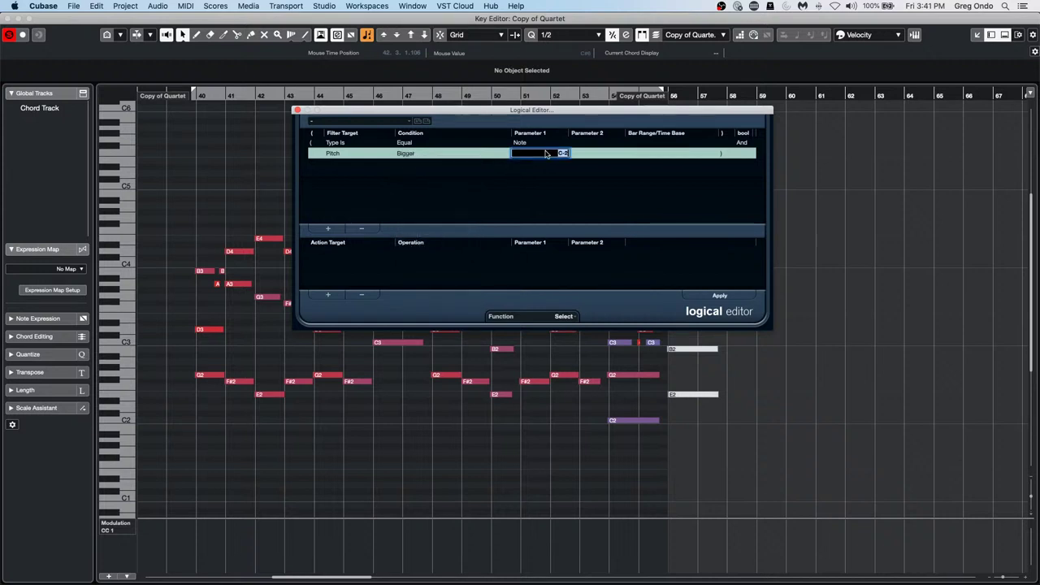
text(c3)
key(Return)
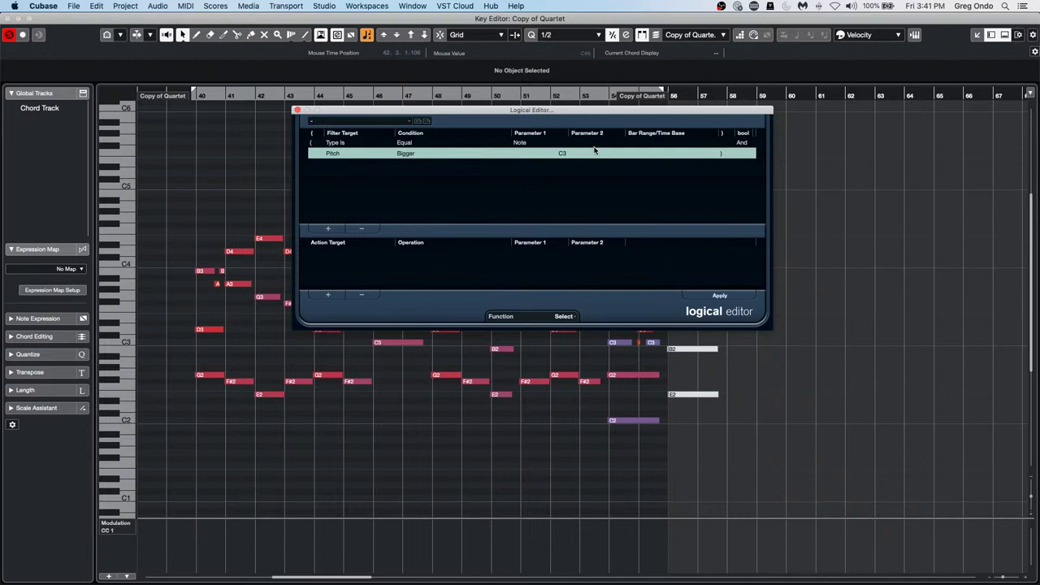
- Set the pitch condition's threshold to A3 and move the Logical Editor window so more of the notes are uncovered
double_click(567, 154)
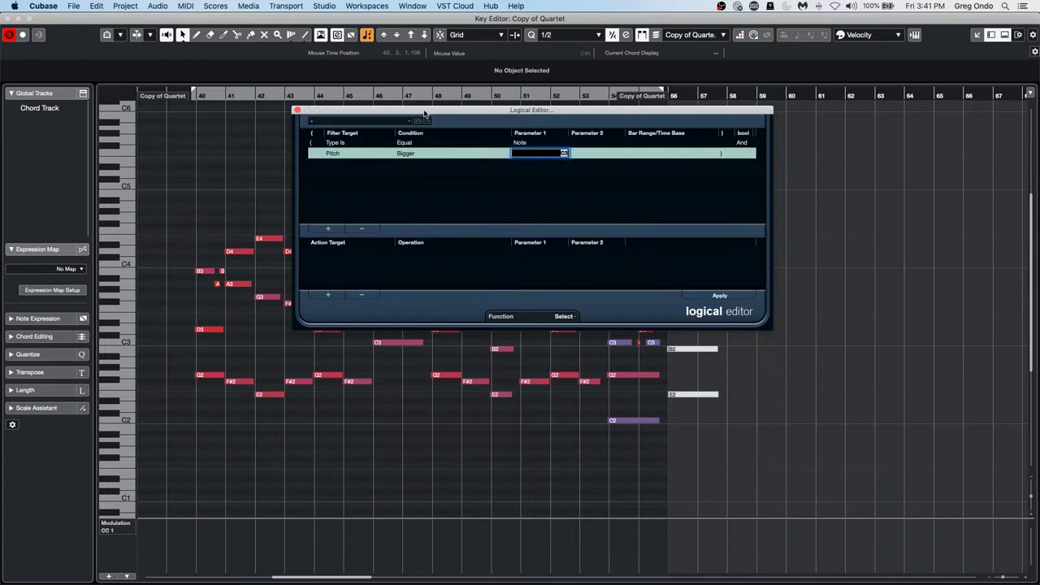
text(c)
text(3)
key(Return)
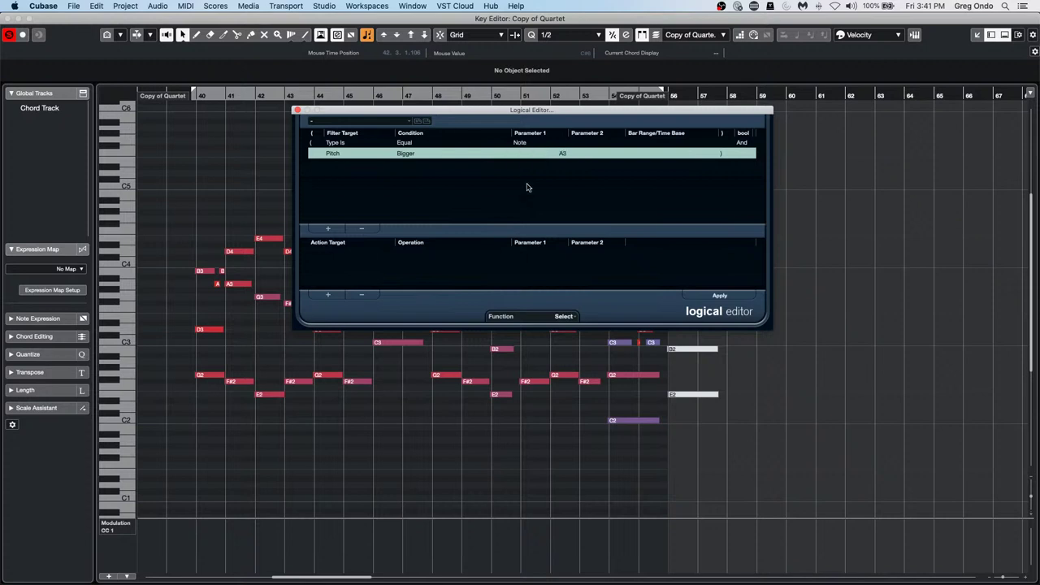
drag(571, 112, 817, 275)
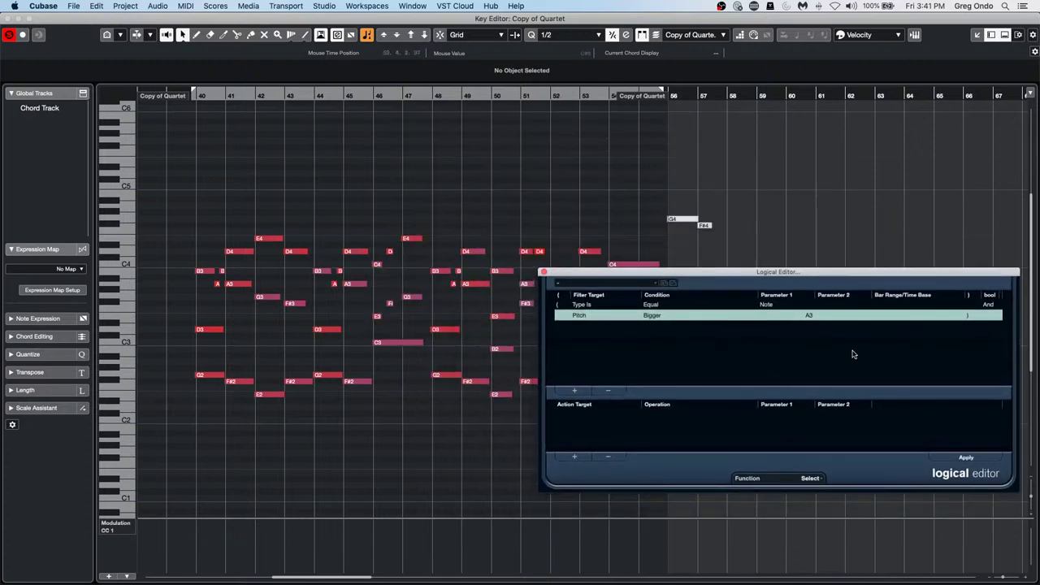
- Apply the note selection, change the pitch condition to Bigger or Equal and reapply it, clearing the selected notes at the end
click(966, 458)
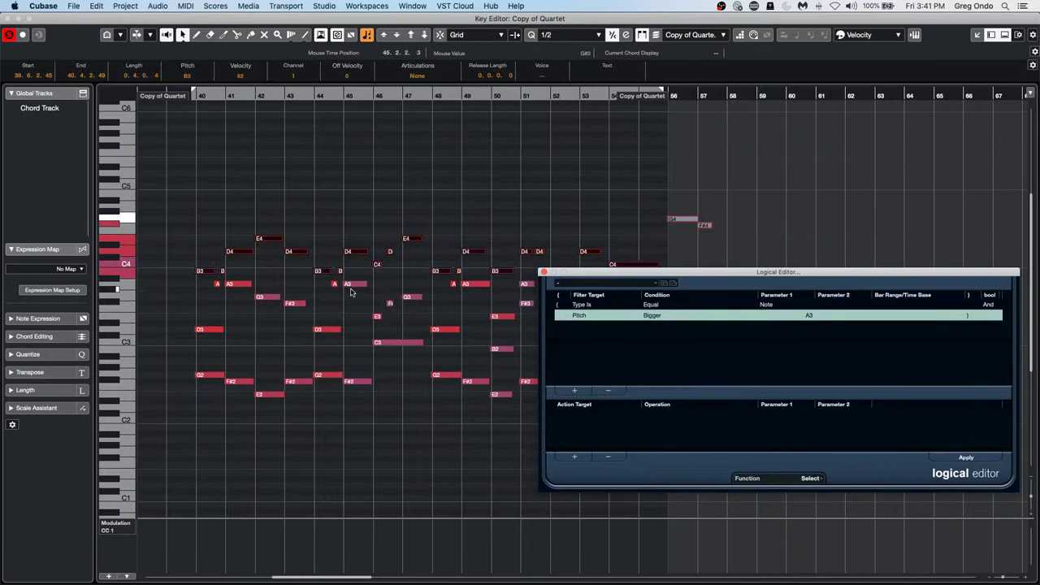
click(662, 317)
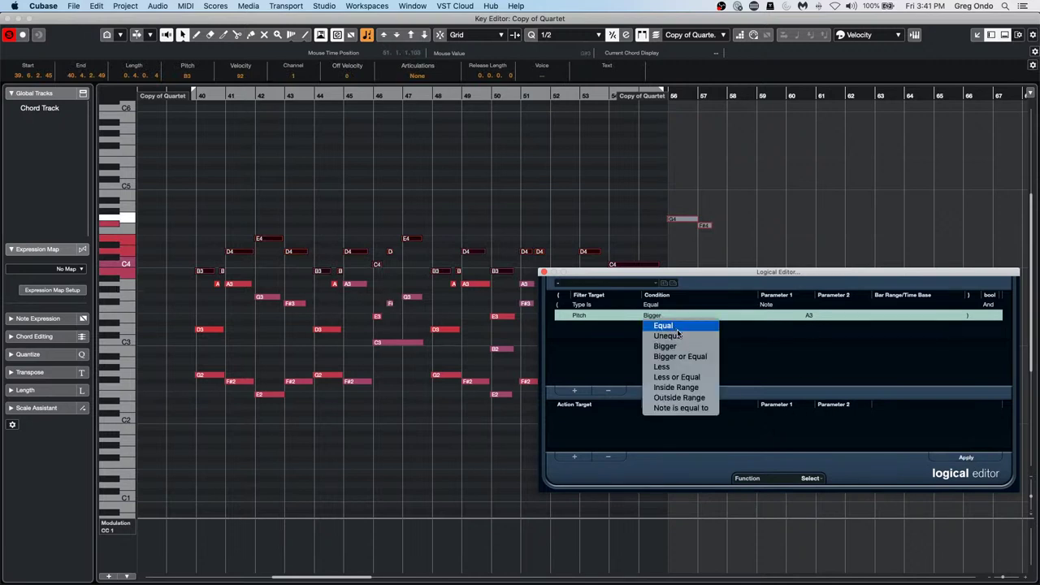
click(680, 356)
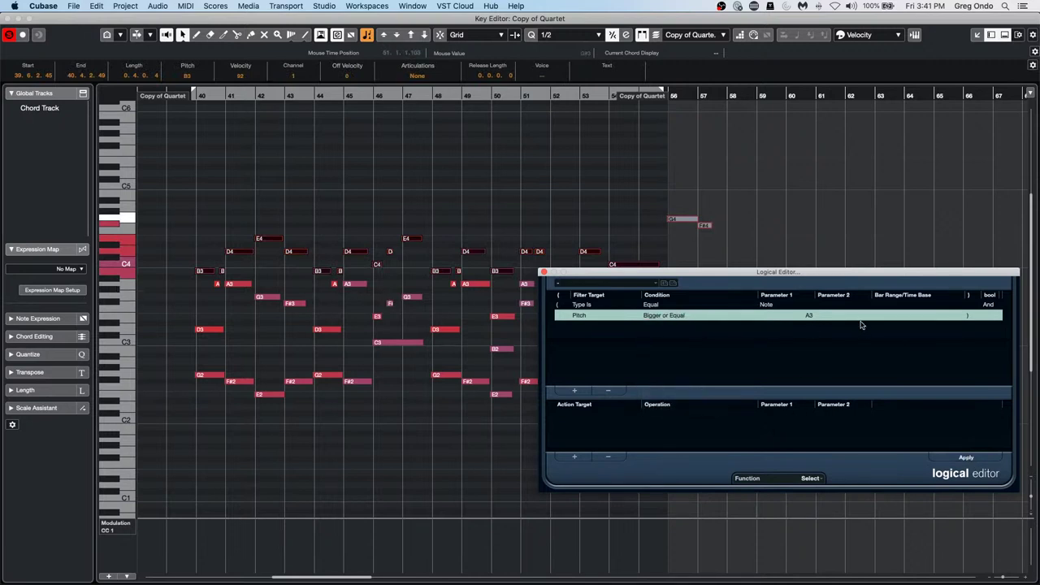
click(967, 457)
click(485, 437)
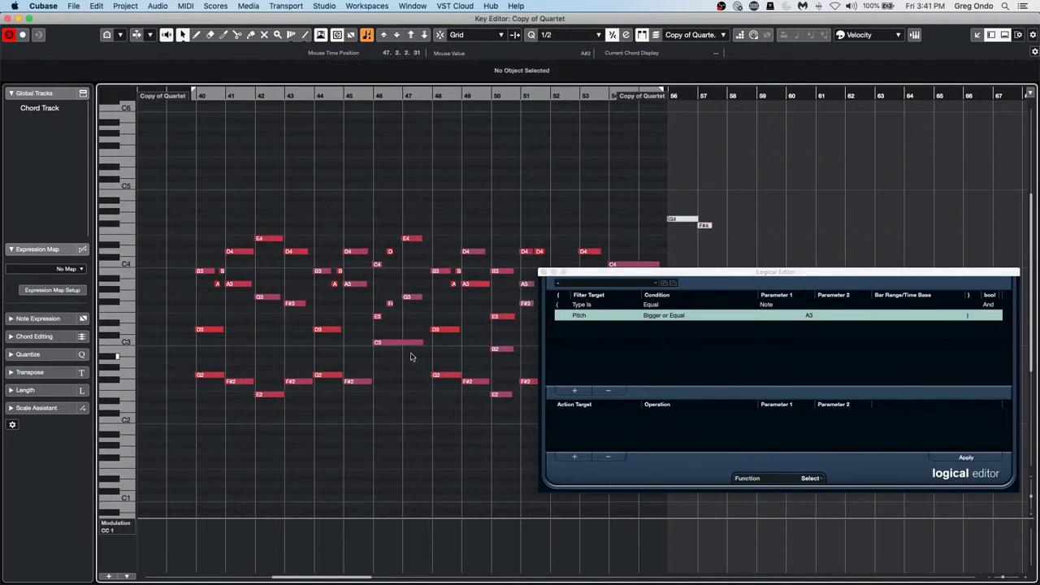
- Add an action line to the Logical Editor that subtracts 20 from Value 2
click(575, 457)
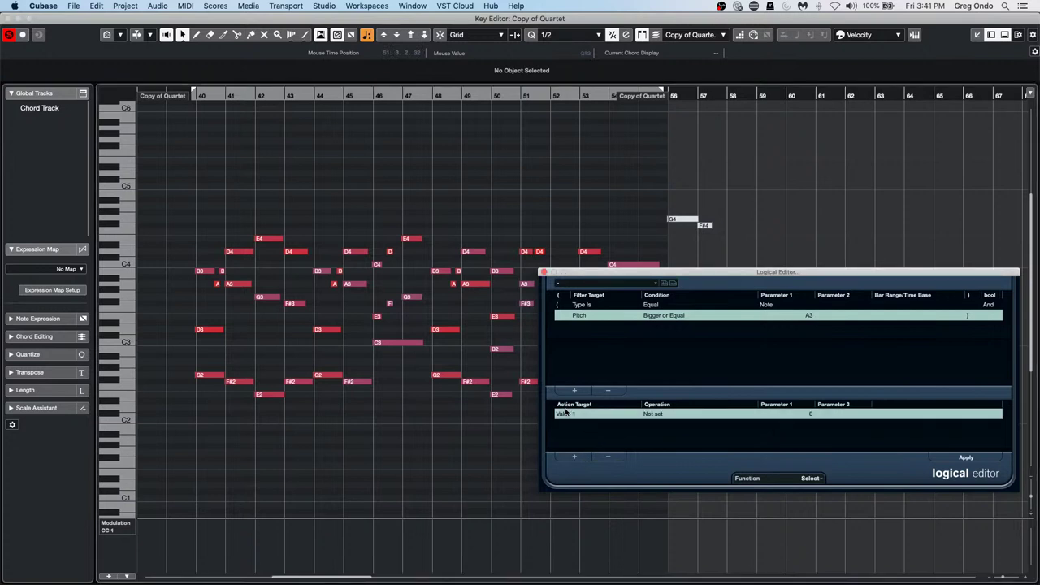
click(584, 416)
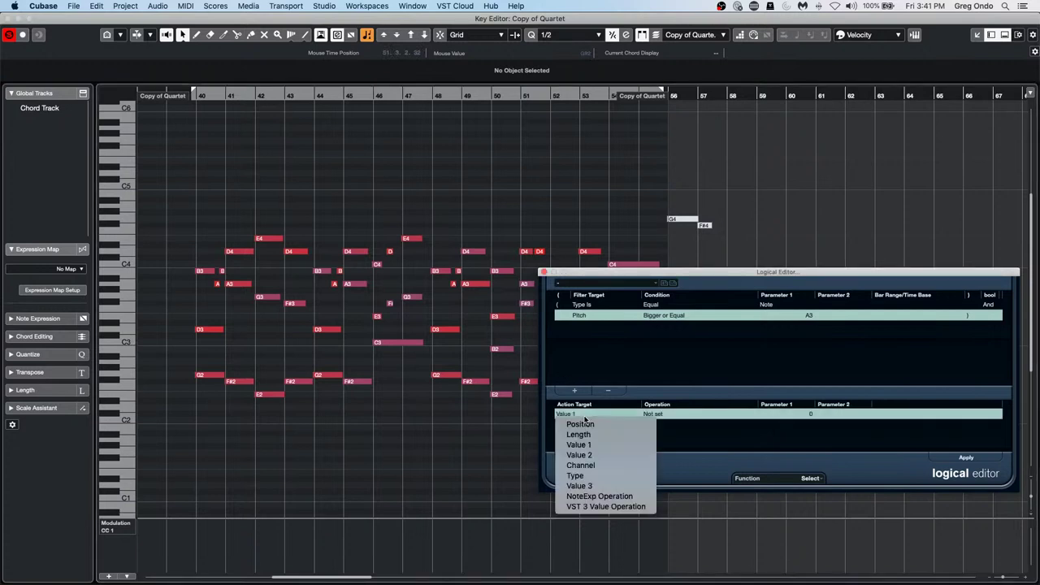
click(605, 456)
click(661, 416)
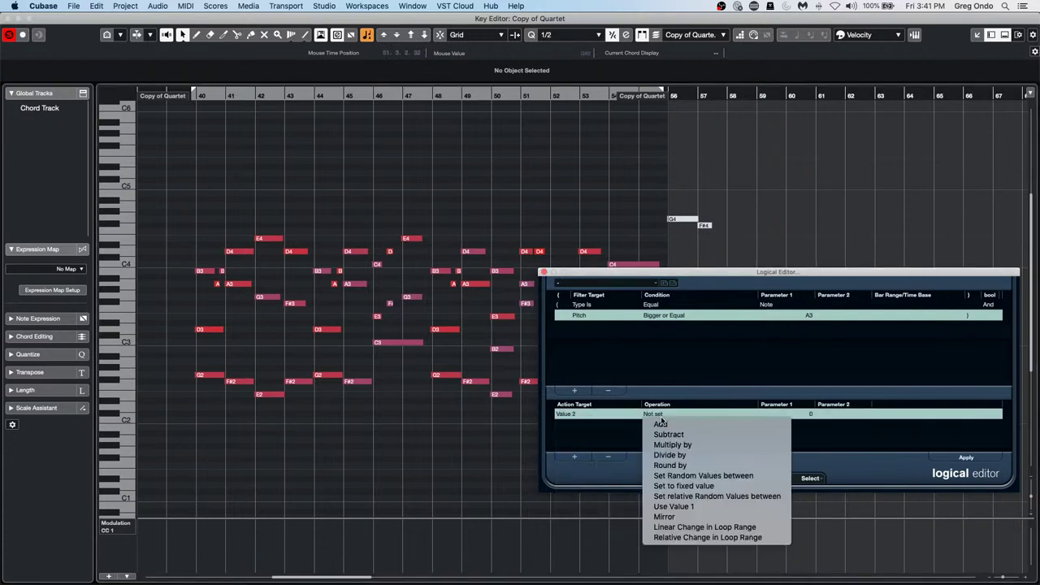
click(674, 436)
click(805, 416)
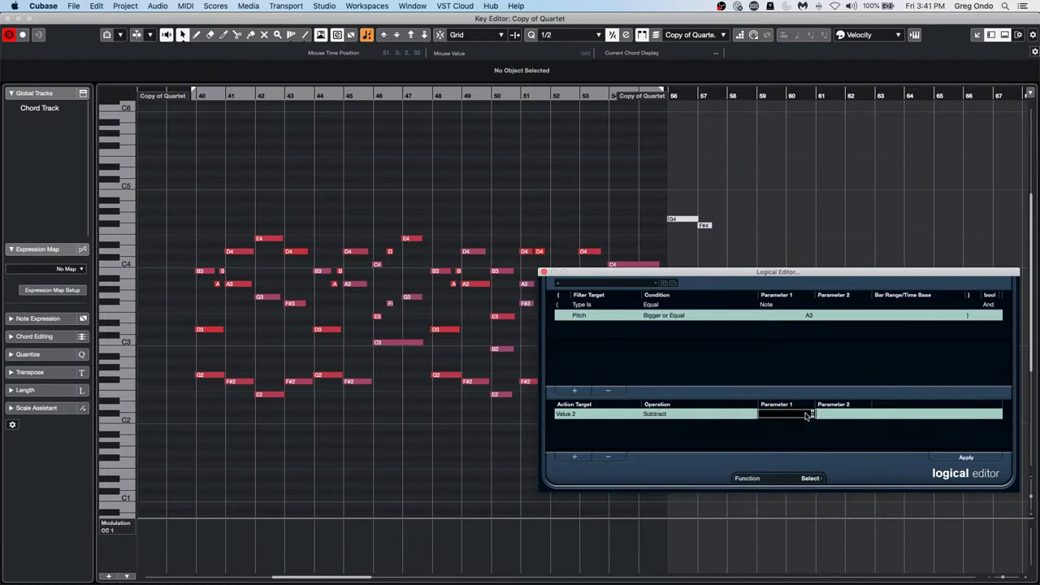
text(20)
key(Return)
- Select the part's notes, show their Velocity in the controller lane, and apply the Logical Editor's selection
drag(177, 201, 611, 396)
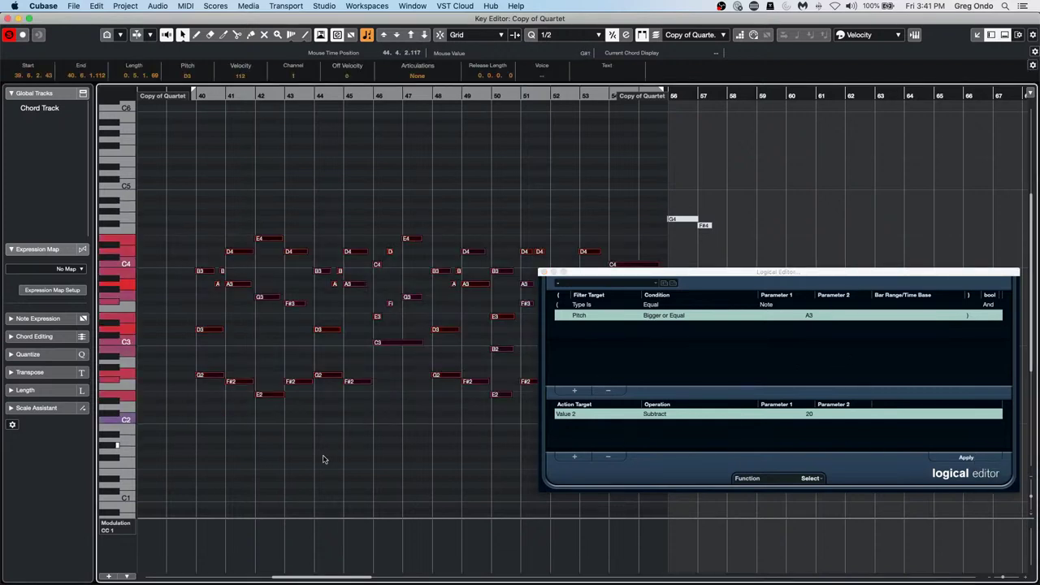
click(118, 525)
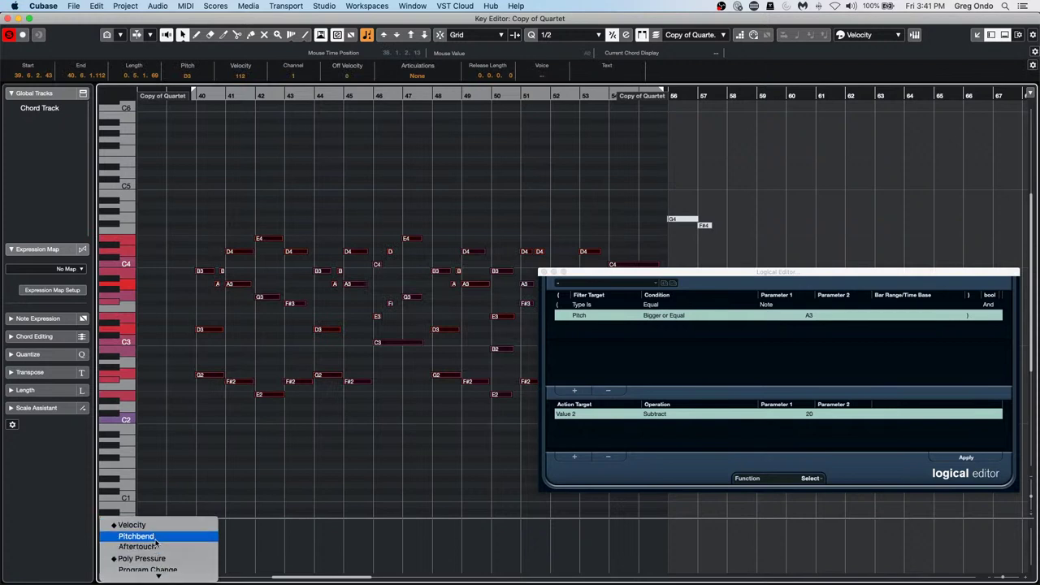
click(156, 528)
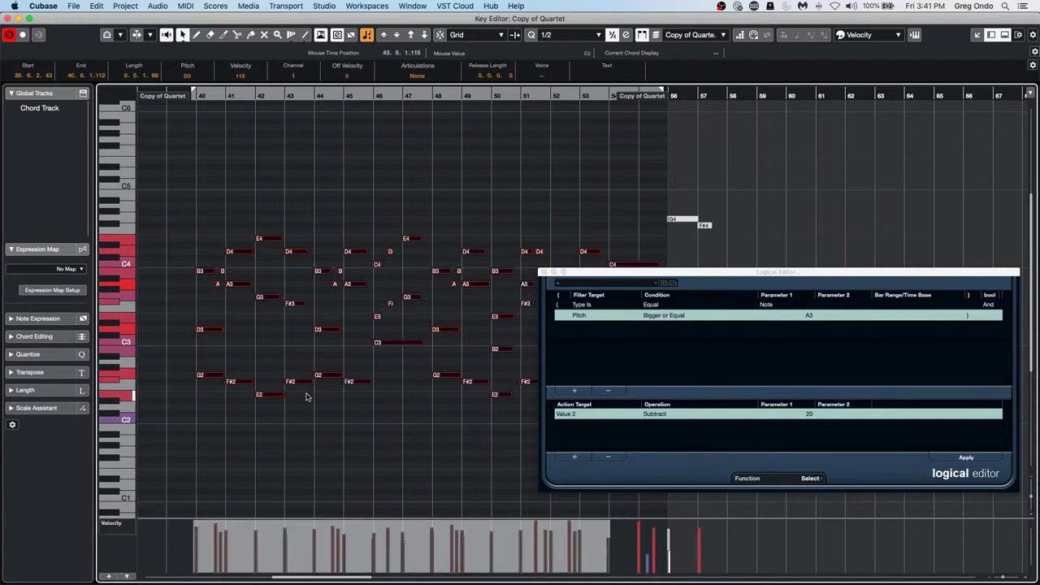
click(966, 458)
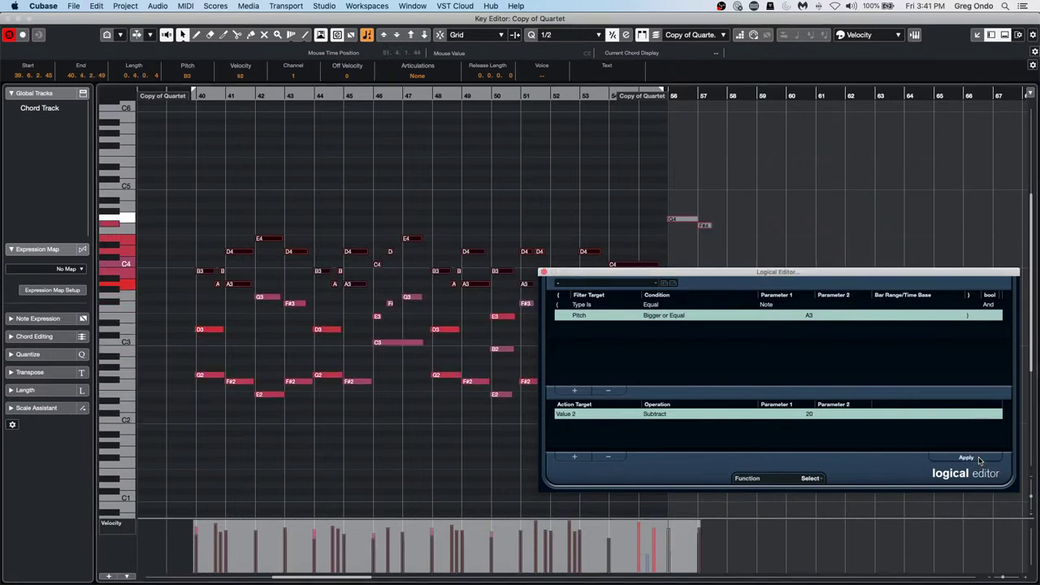
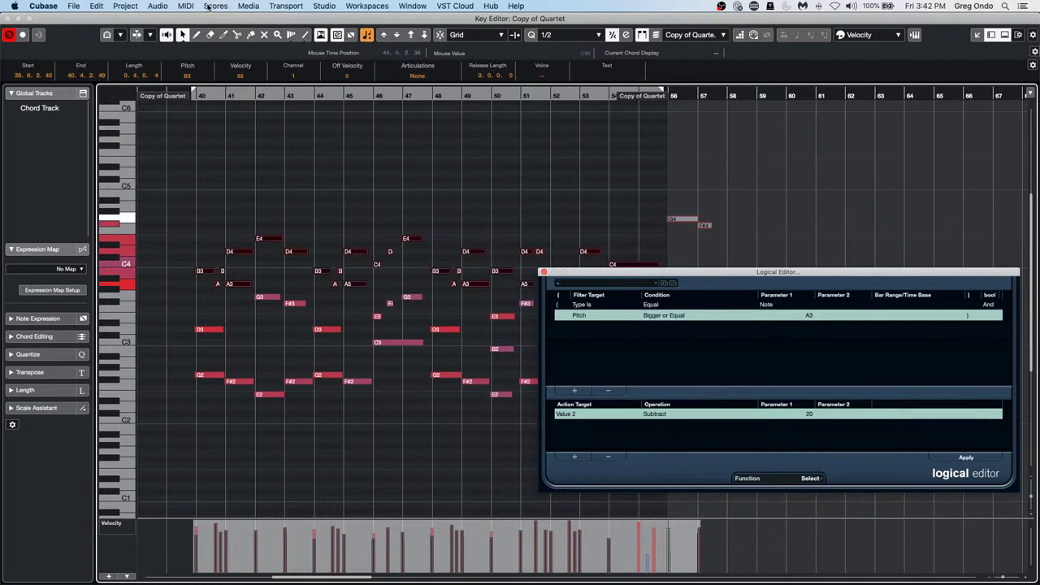
- Close the Key Editor window and look through the list of scales in the Chord Track's Musical Scale Setup
click(7, 18)
click(125, 6)
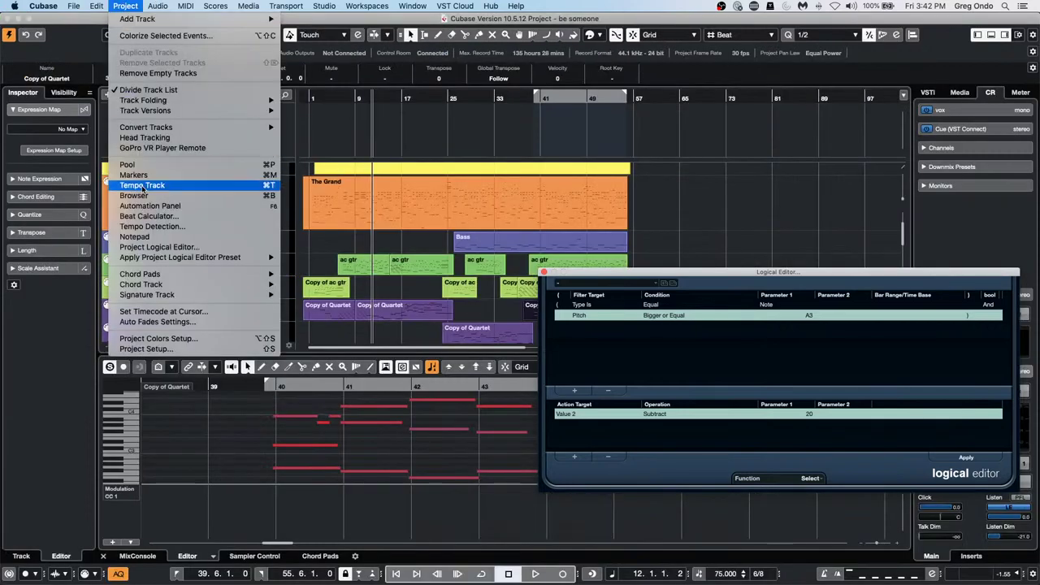
mouse_move(166, 256)
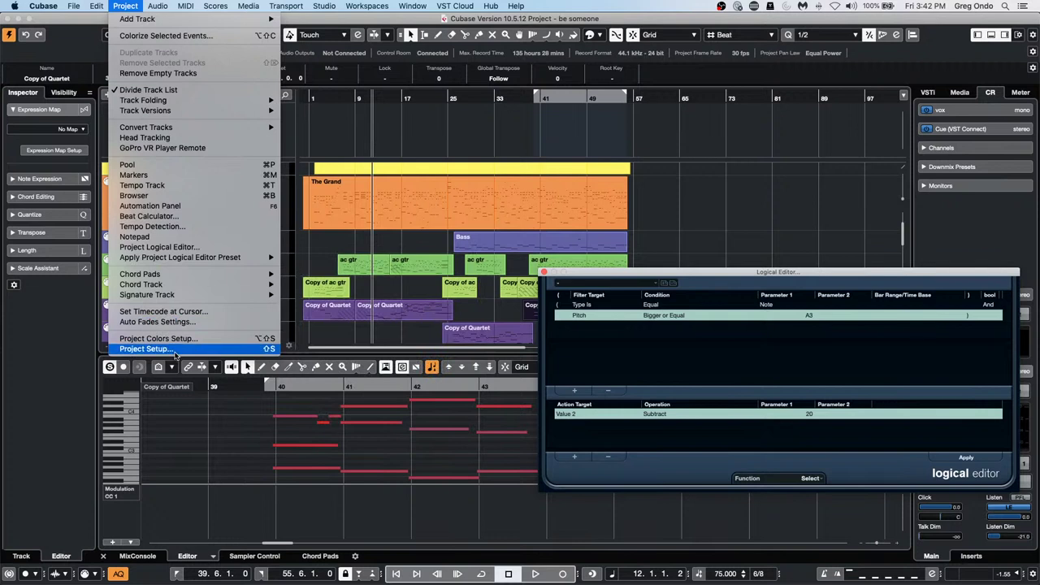
mouse_move(190, 298)
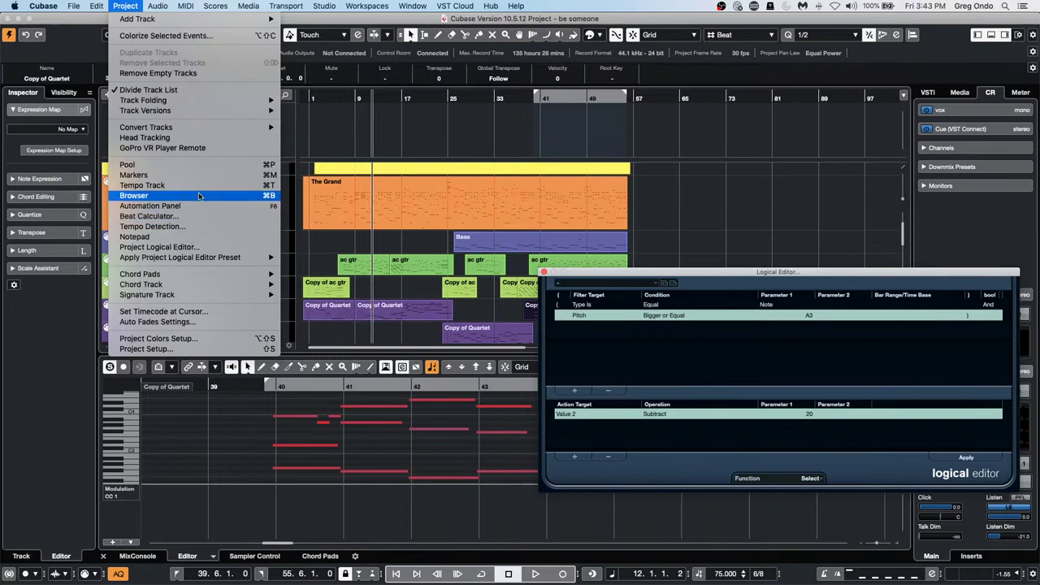
mouse_move(203, 258)
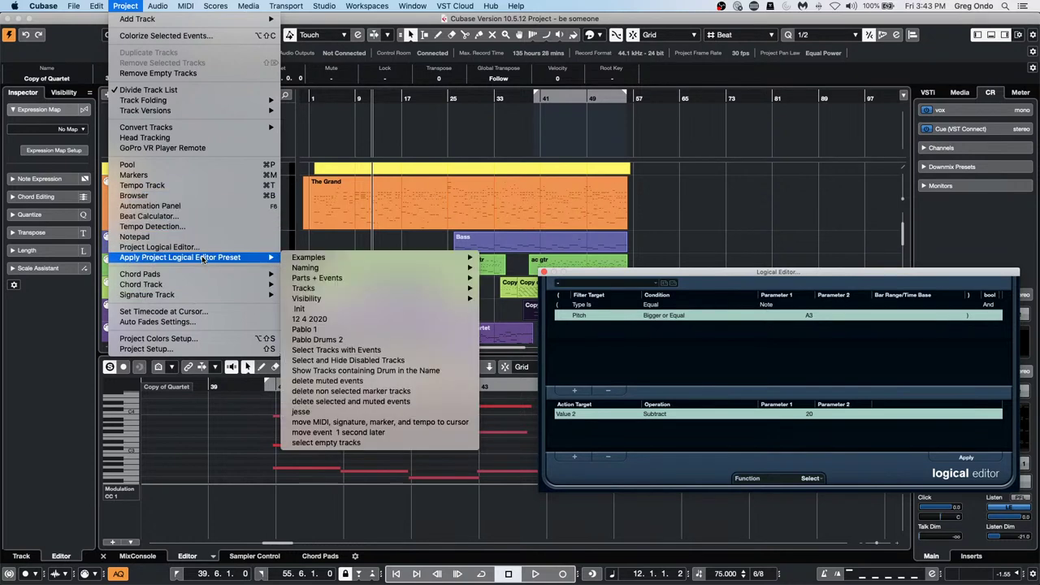
mouse_move(205, 278)
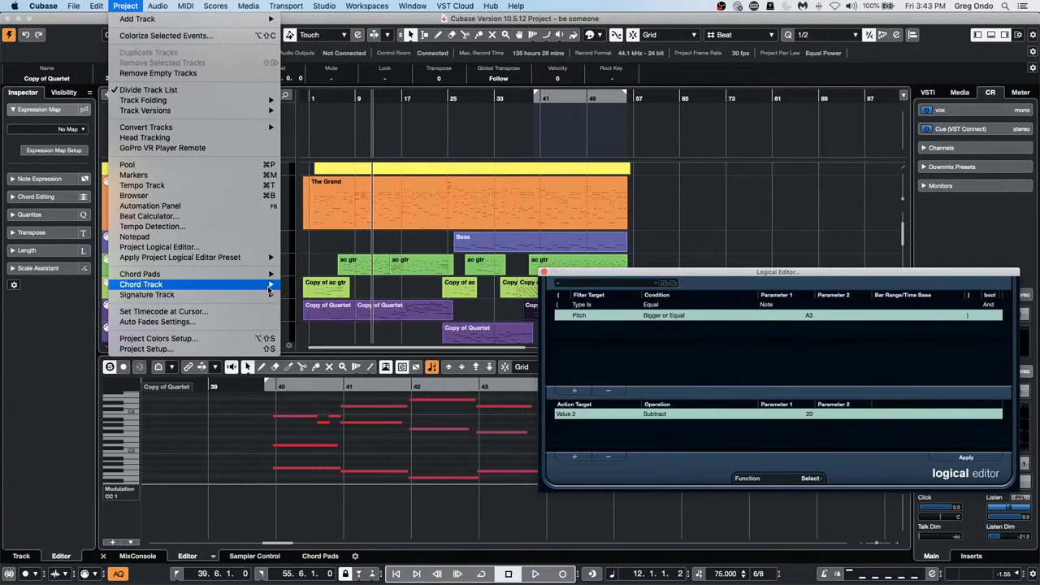
mouse_move(268, 290)
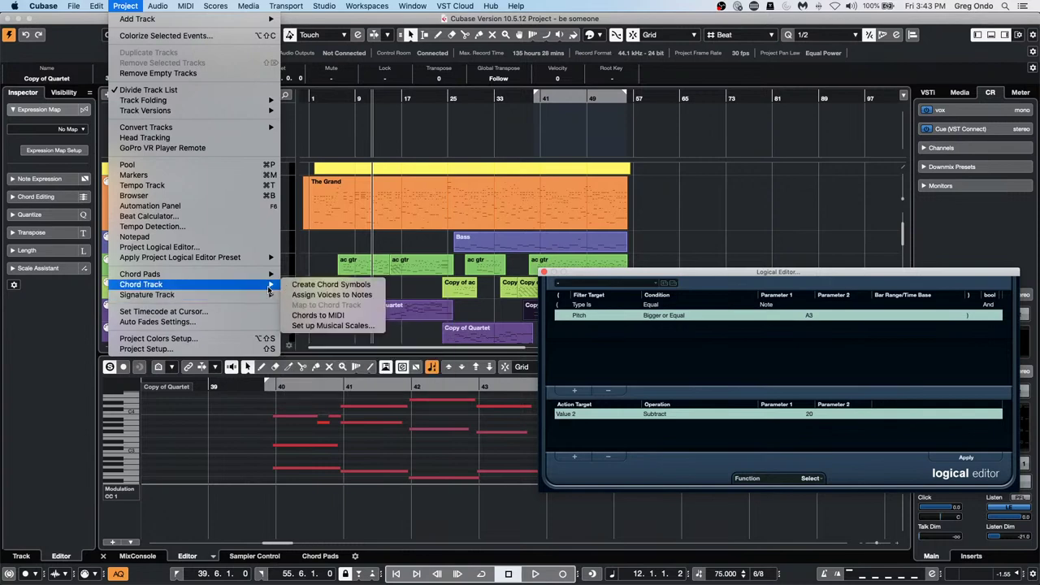
click(344, 324)
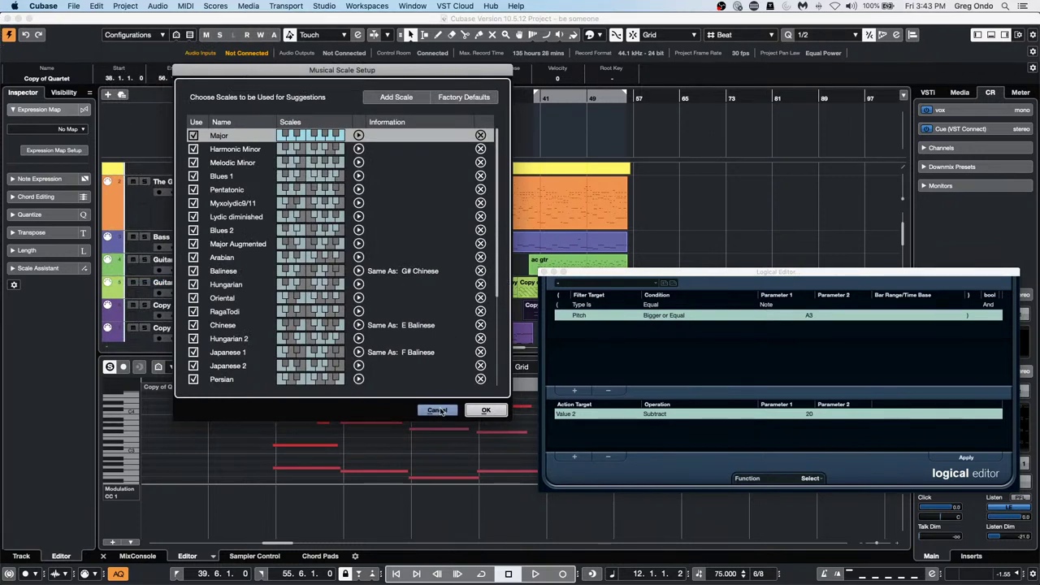
scroll(376, 235, down, 5)
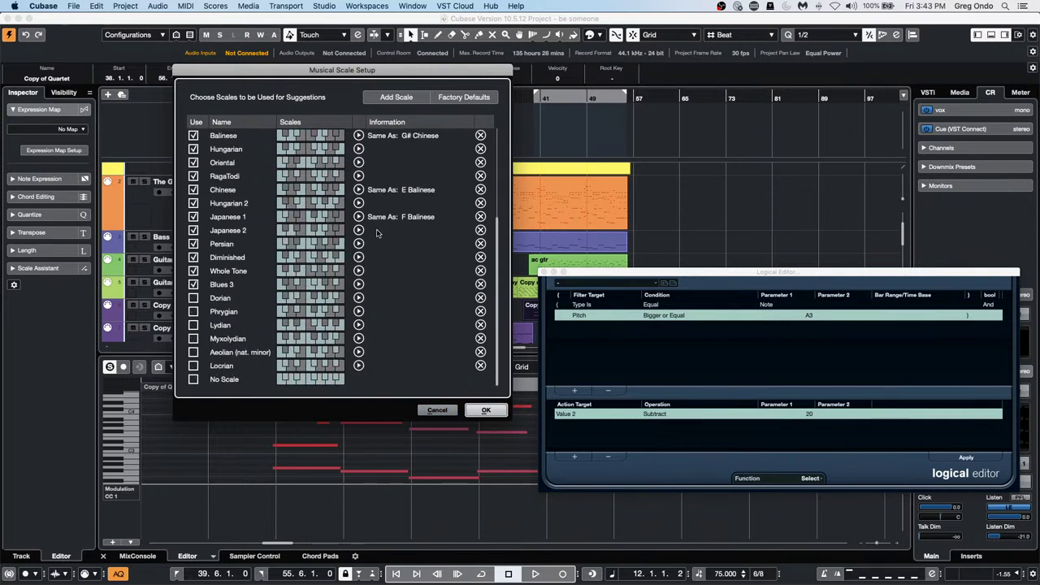
scroll(376, 235, up, 5)
click(485, 410)
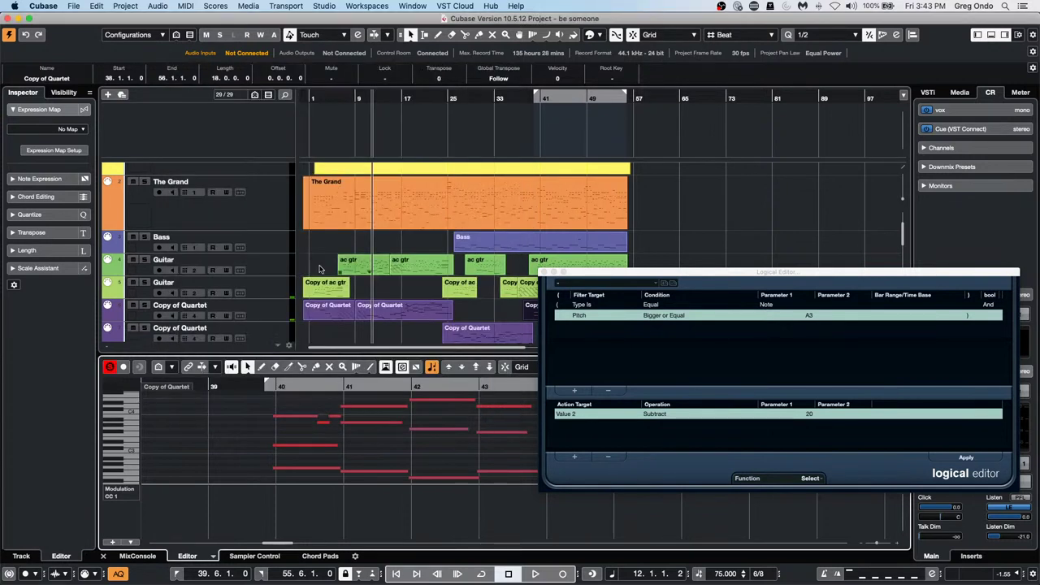
- Review the Project Setup settings and look over the remaining project commands
click(125, 6)
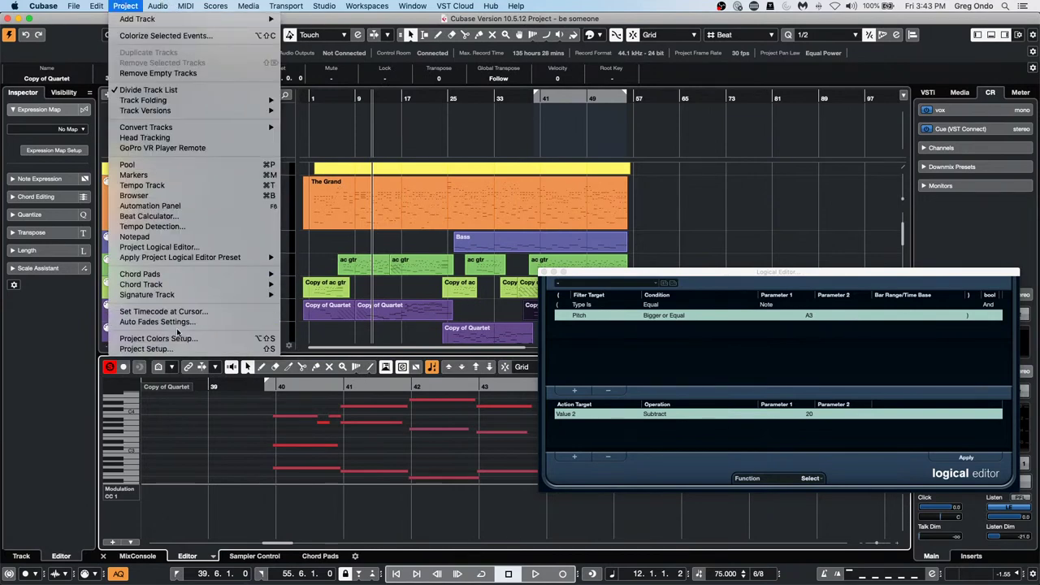
click(178, 348)
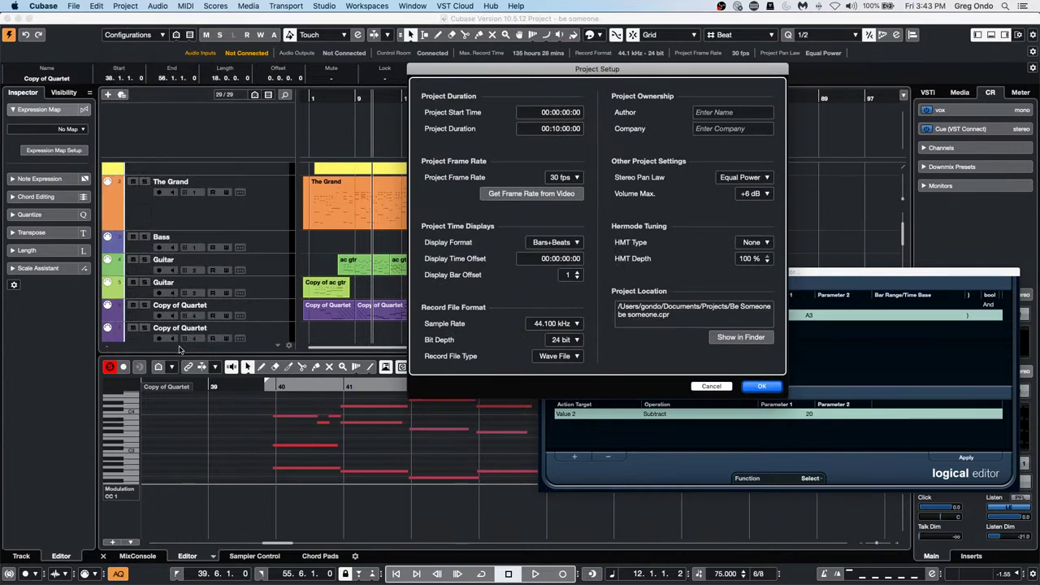
click(776, 387)
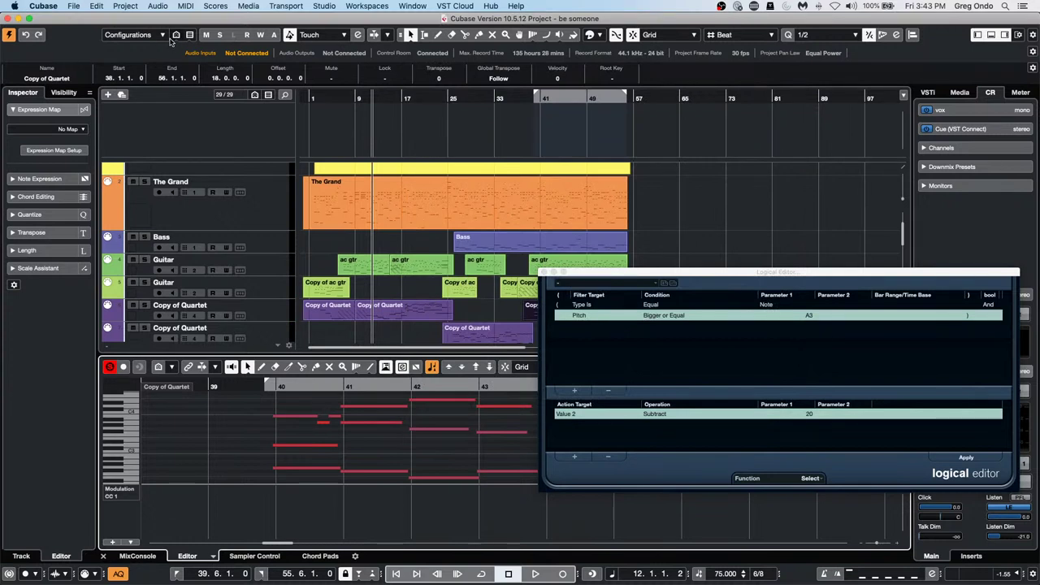
click(126, 7)
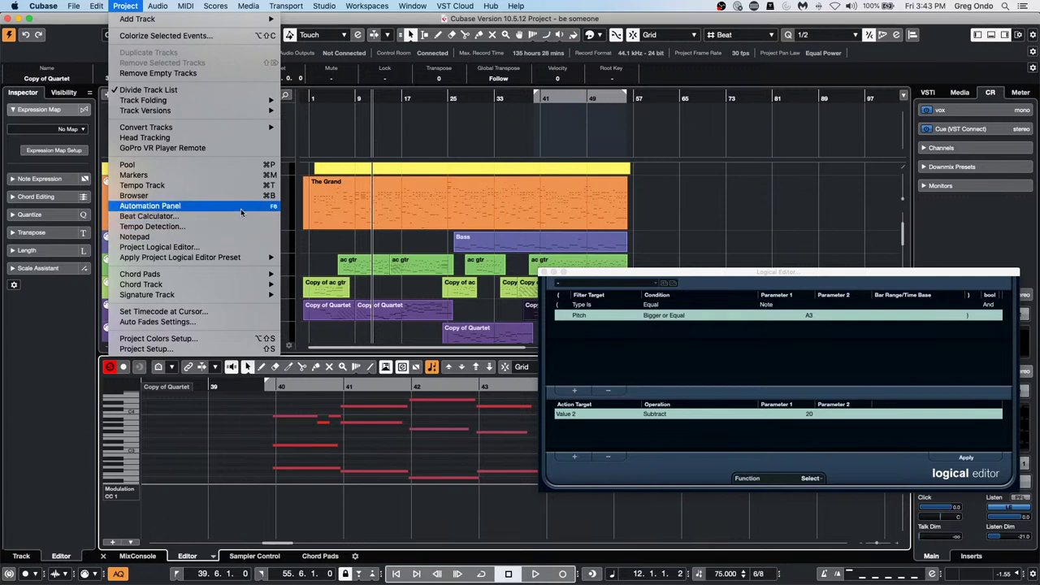
click(594, 142)
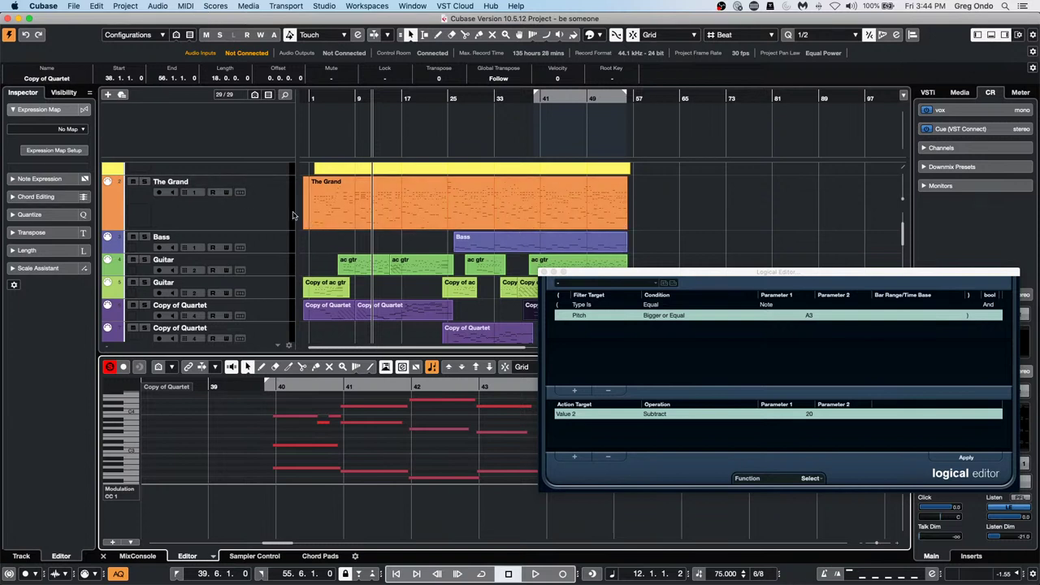
- Select the VCL track, show the track Visibility list and open the MixConsole in the lower zone
key(Up)
click(57, 96)
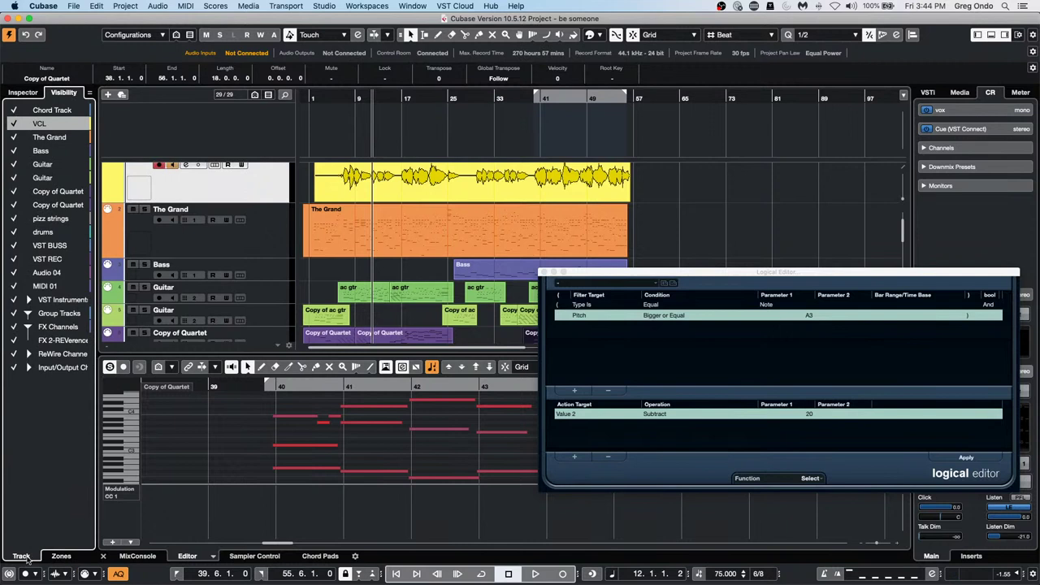
key(alt+F3)
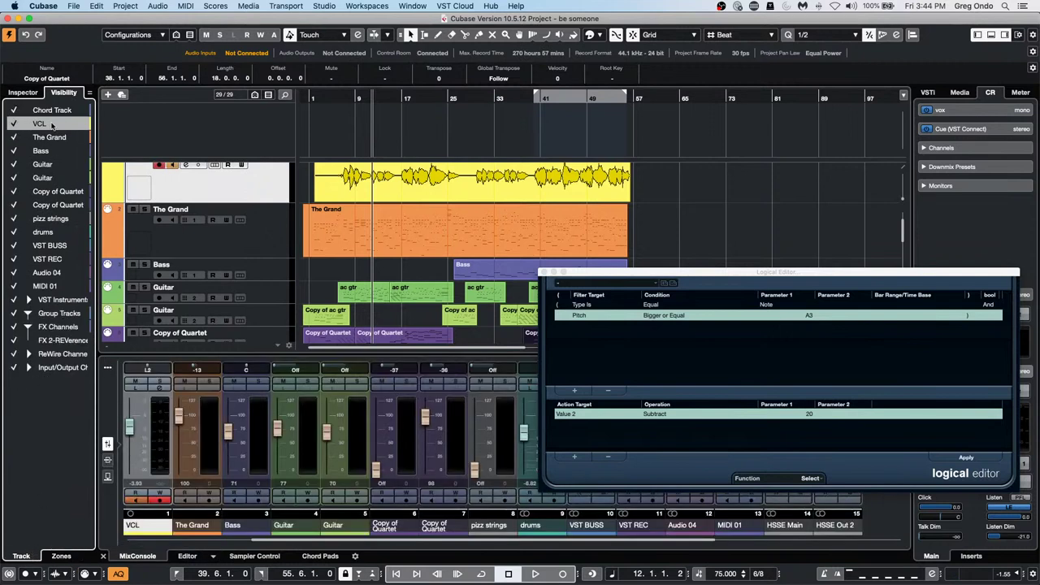
- Compare the Inspector, Visibility and Editor views of the left zone, finishing on the VCL track's Inspector
click(8, 96)
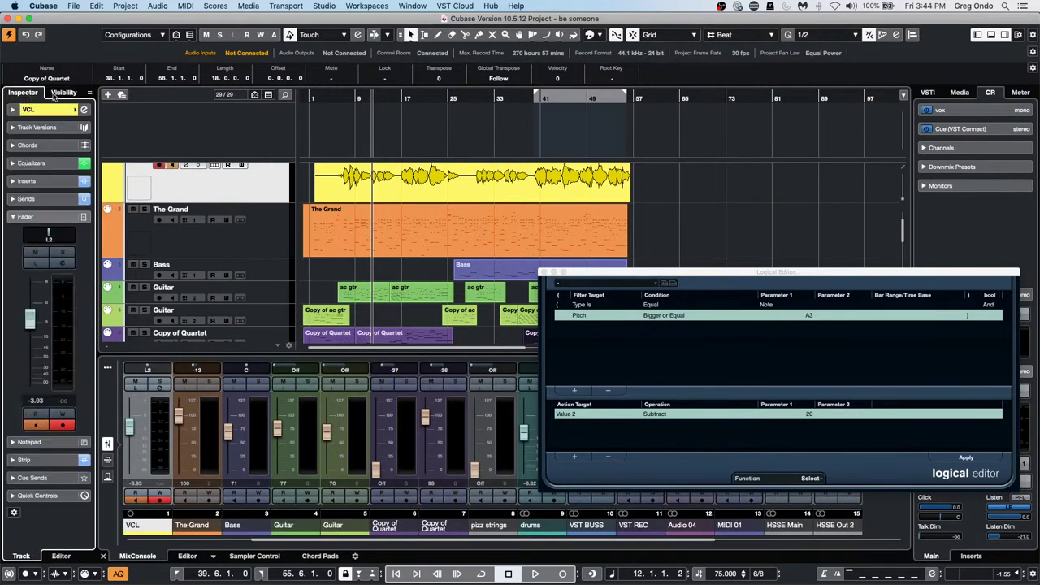
click(58, 92)
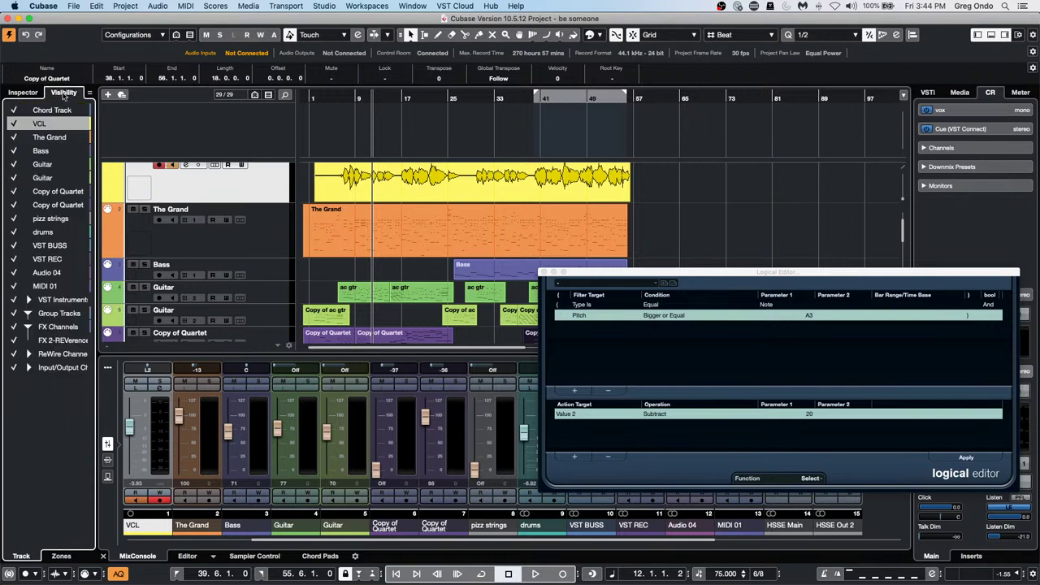
click(33, 96)
click(65, 93)
click(25, 95)
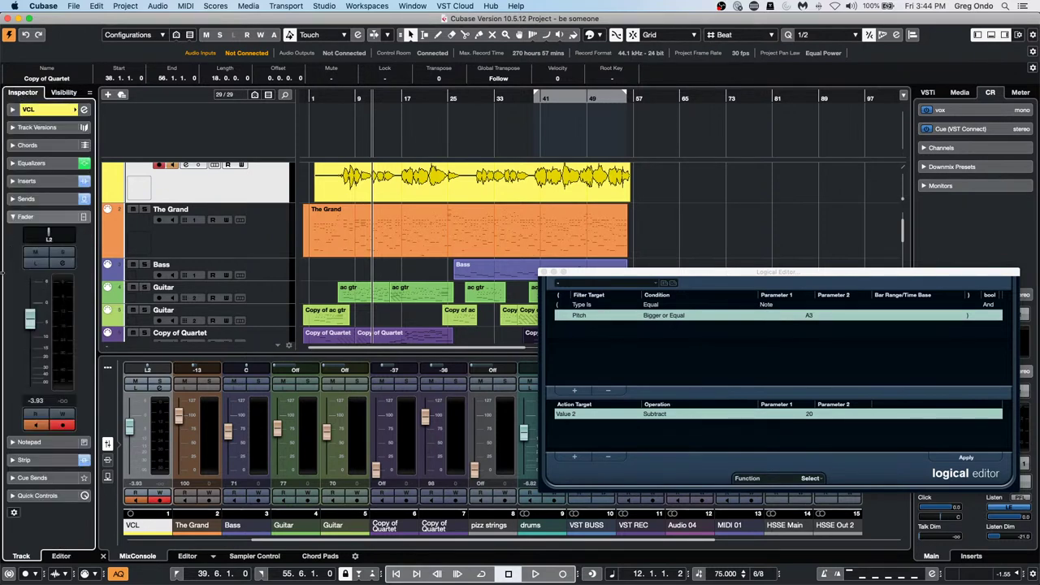
click(63, 556)
click(22, 555)
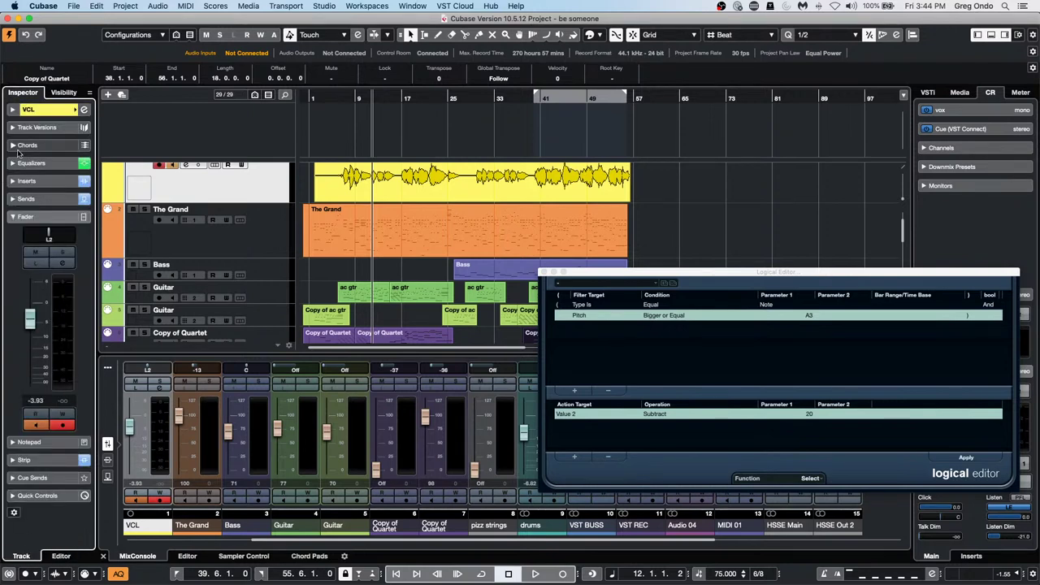
click(64, 92)
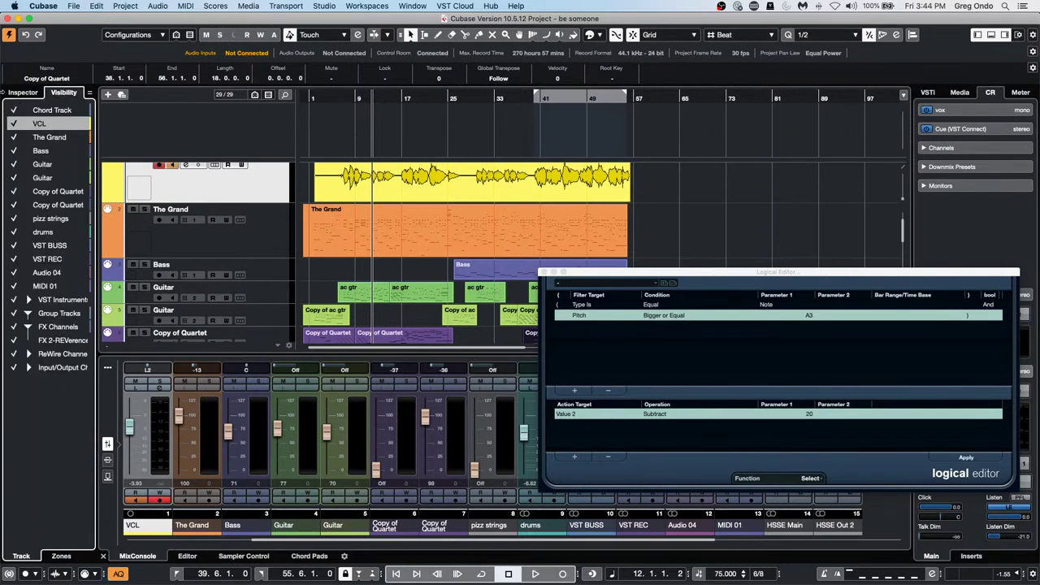
click(10, 94)
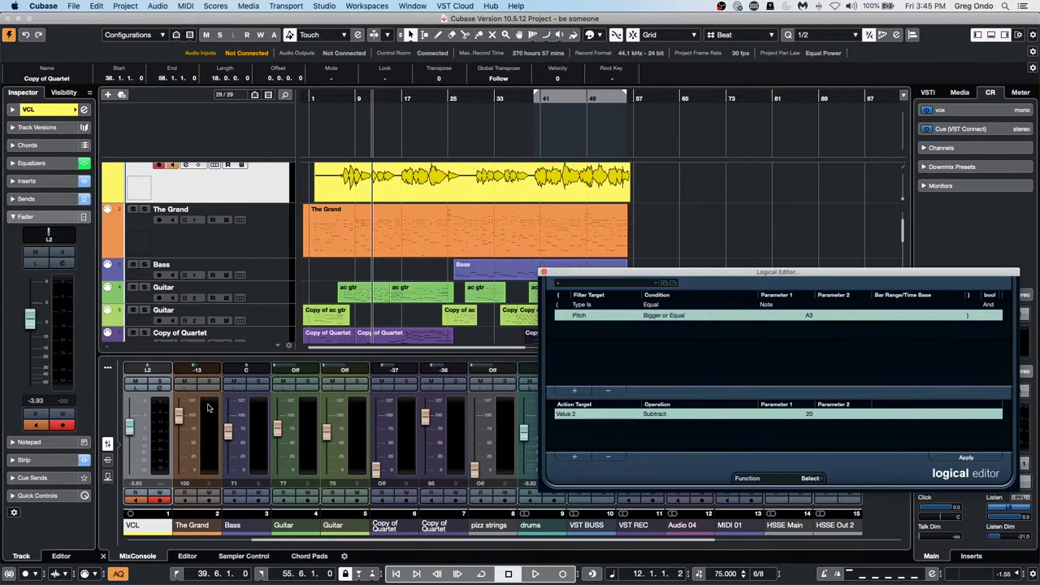
- Show the input channels in the MixConsole and add one mono input bus in Audio Connections
scroll(221, 536, up, 1)
click(221, 536)
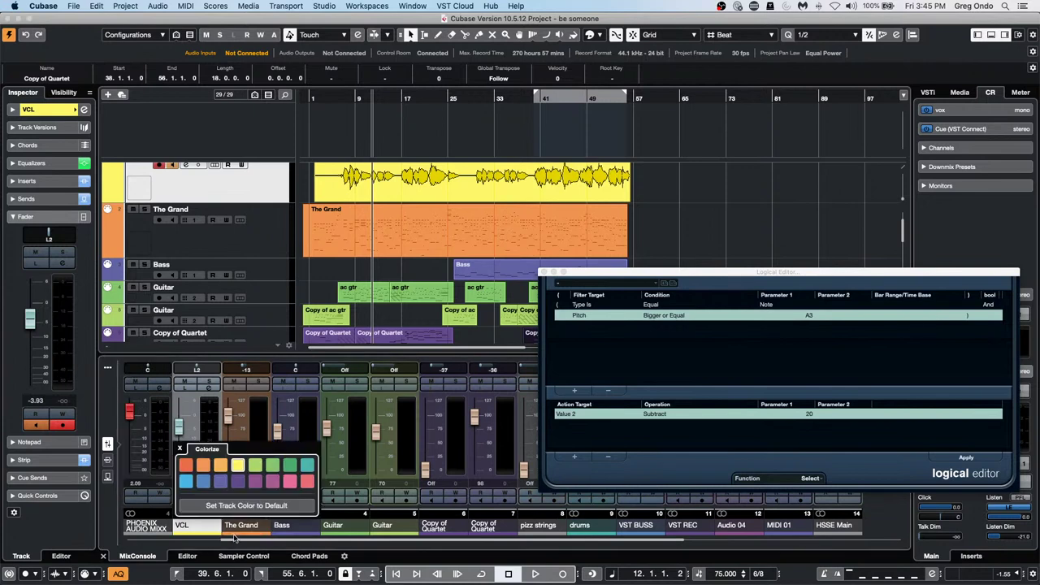
scroll(221, 536, up, 3)
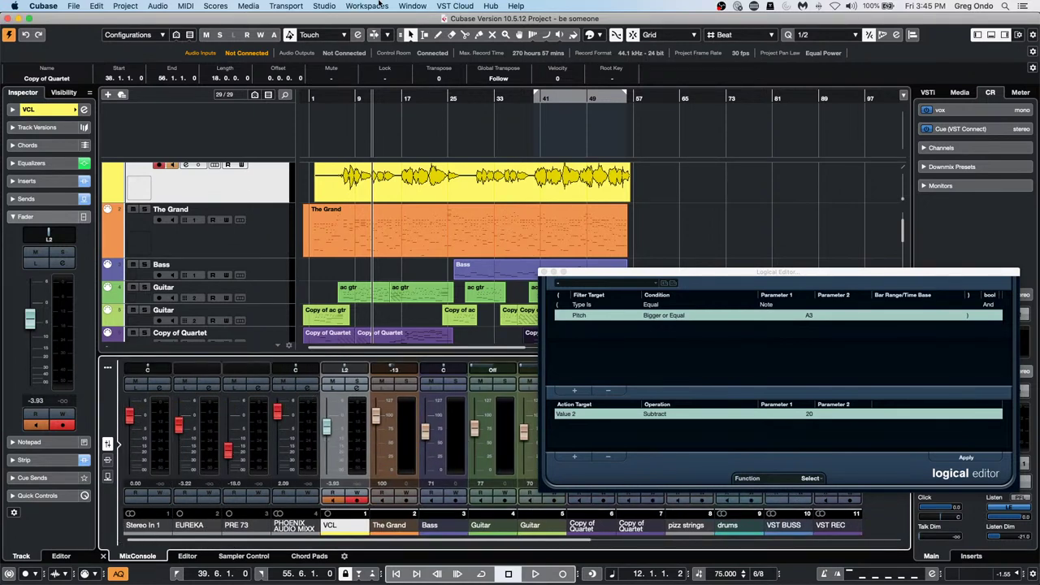
click(327, 6)
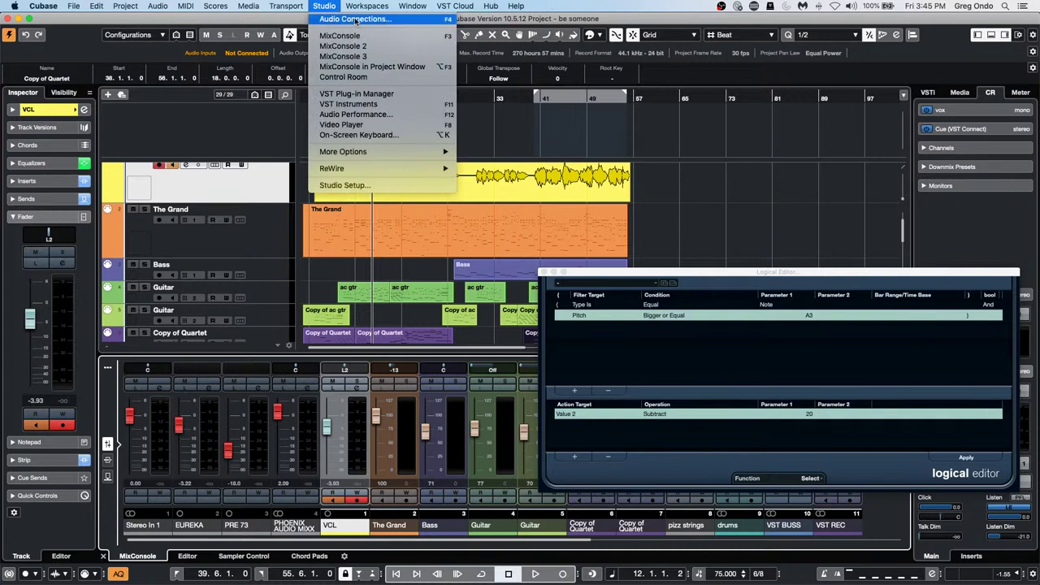
click(353, 19)
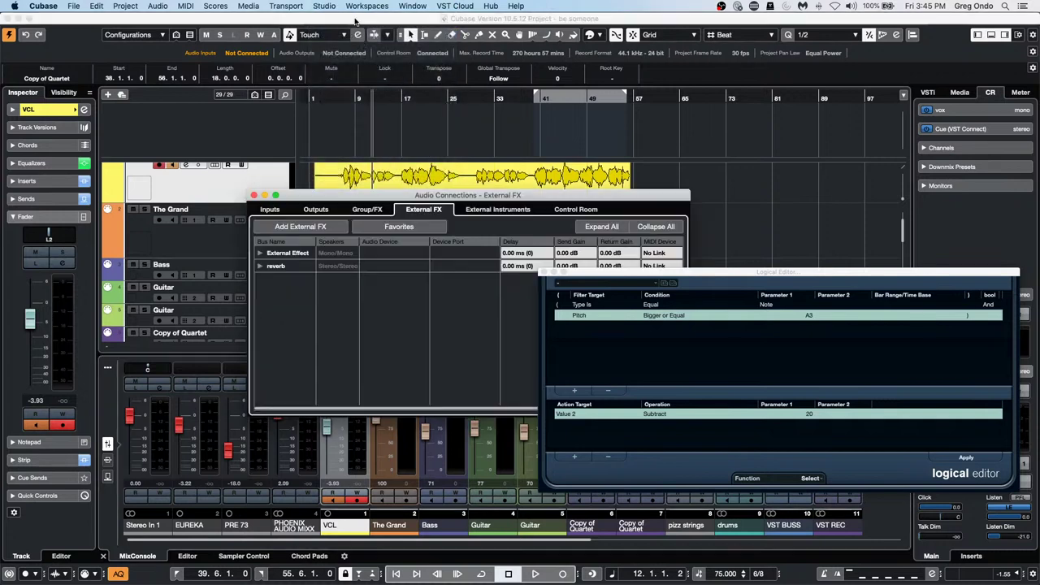
click(270, 210)
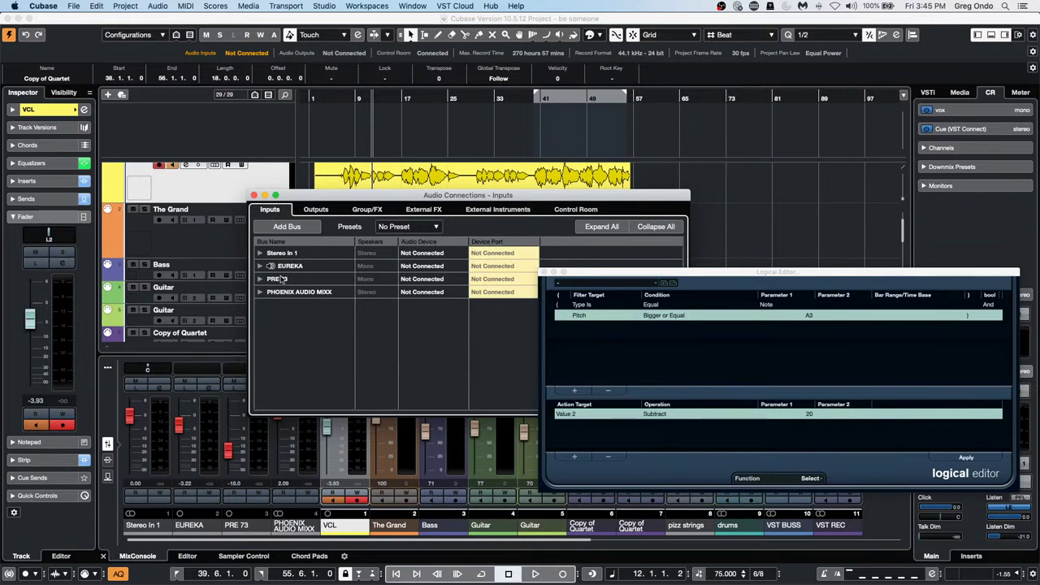
click(286, 227)
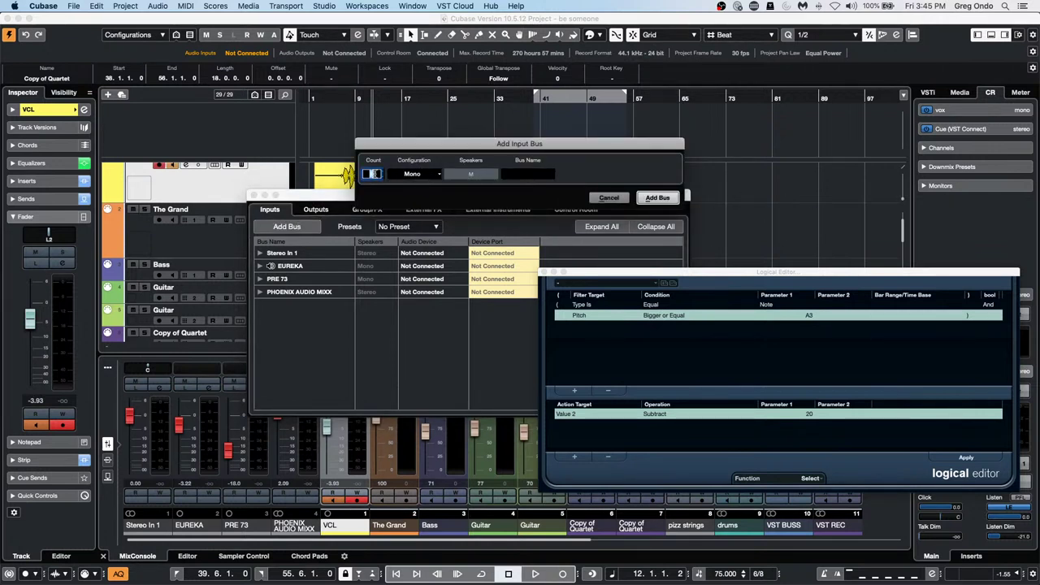
click(657, 198)
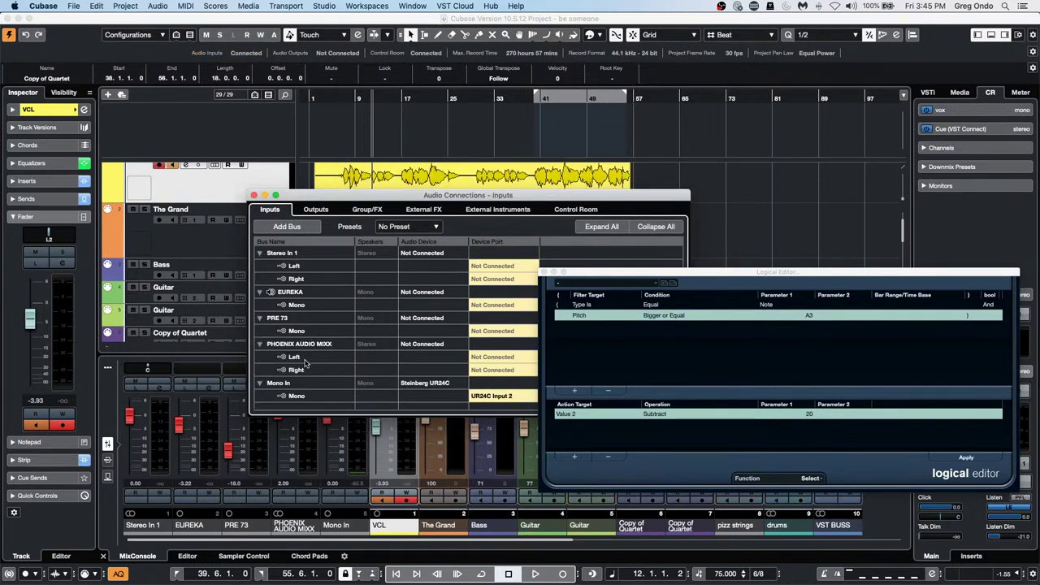
- Rename the new mono input bus Sm 57 and close Audio Connections
double_click(278, 382)
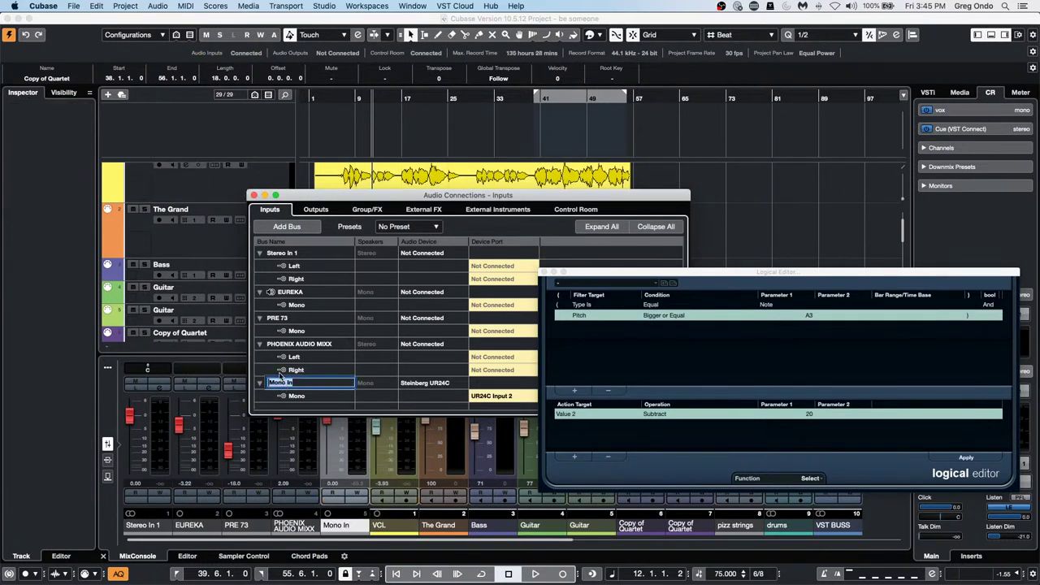
text(Sm 57)
key(Return)
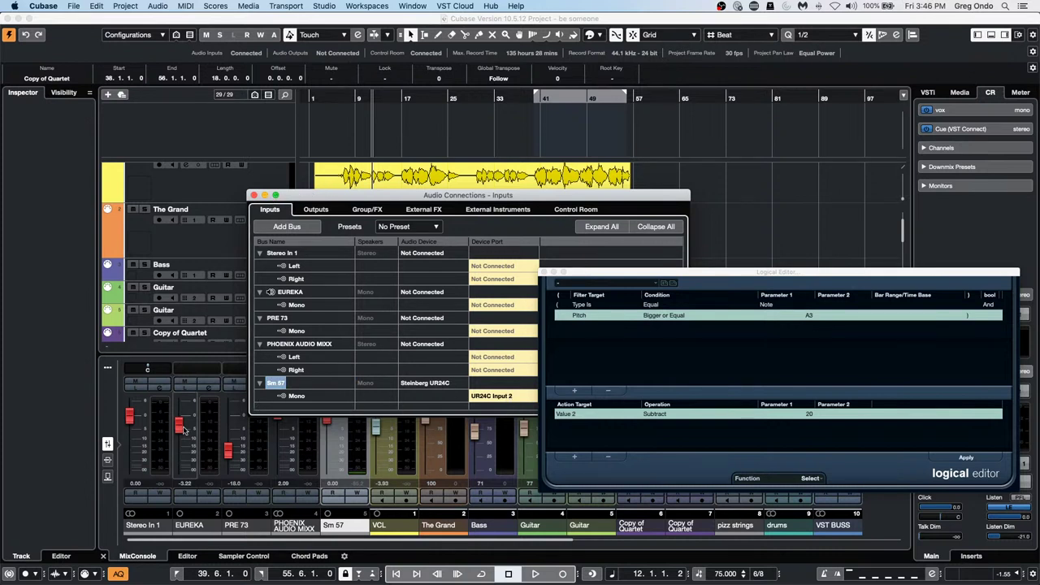
click(255, 195)
- Examine the Sm 57 input channel's settings and the available insert effect categories, and close the channel settings
click(350, 383)
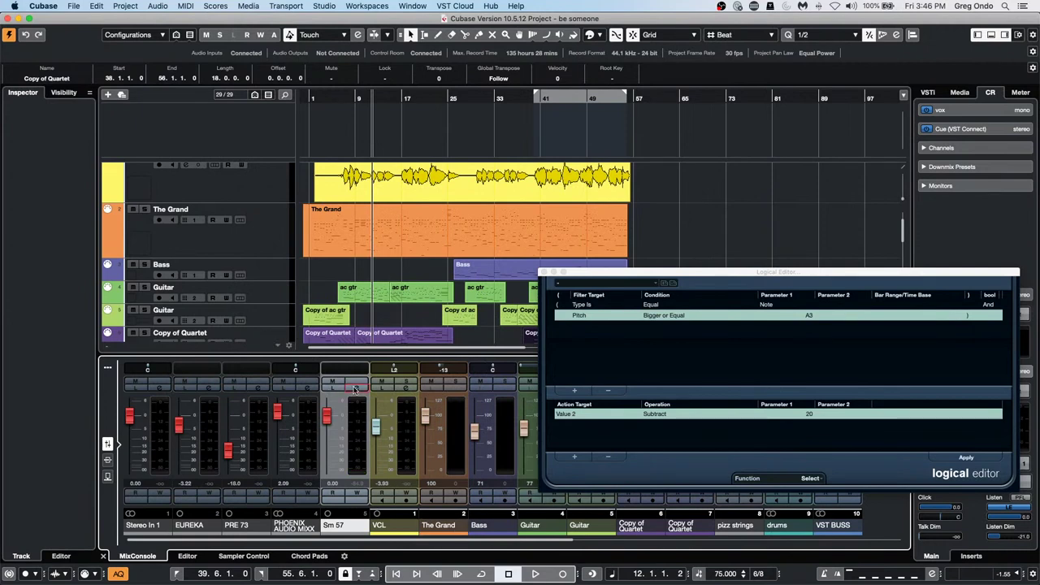
click(530, 176)
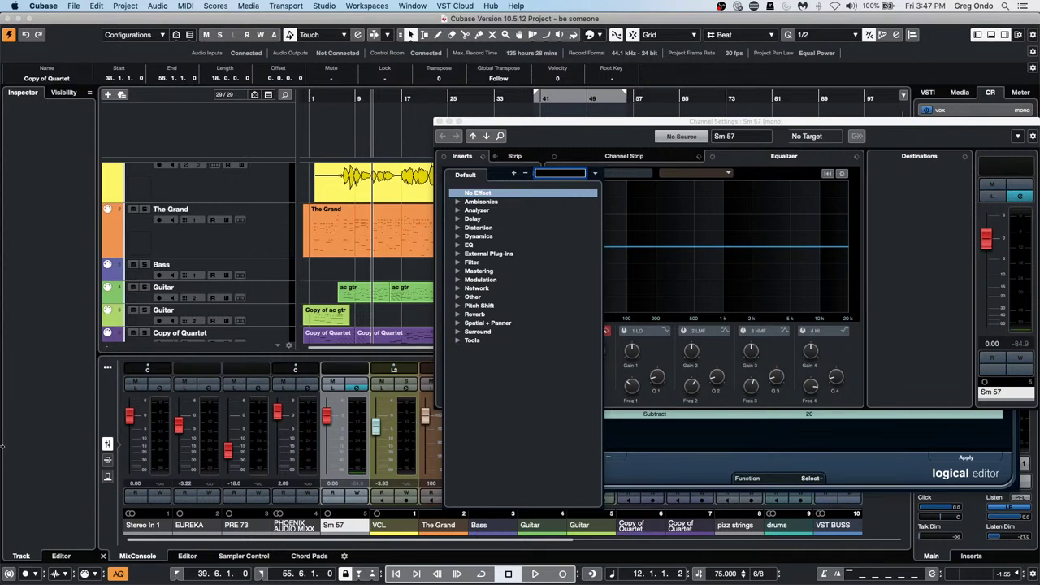
click(439, 122)
- Select The Grand track and look over the available editing commands
click(351, 246)
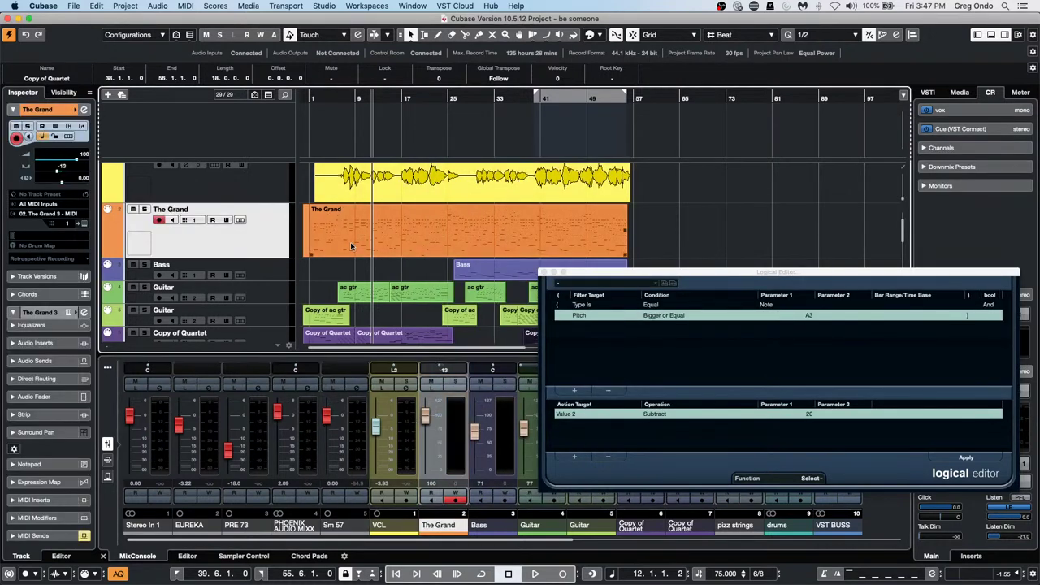
click(96, 5)
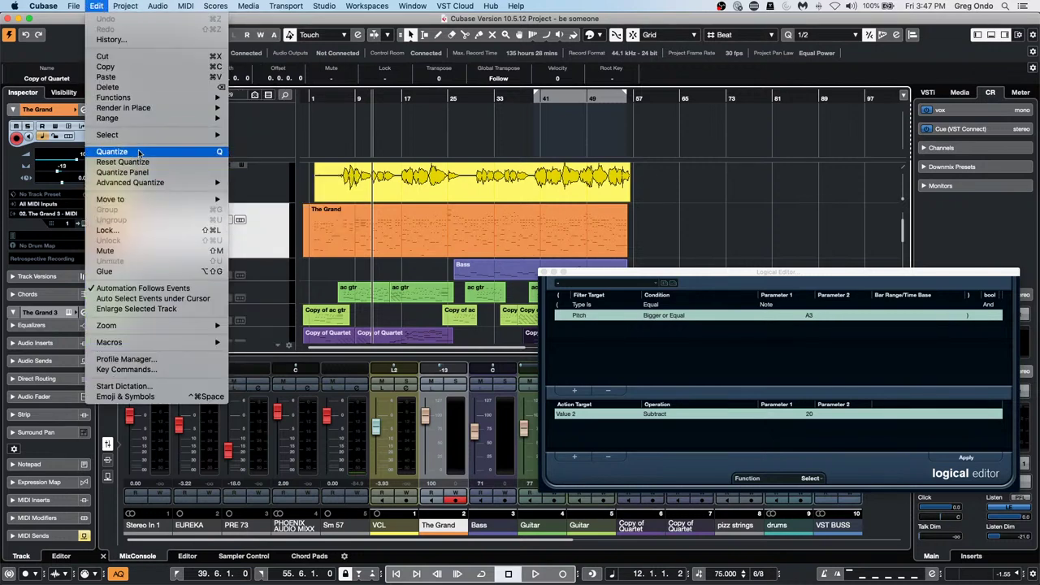
click(101, 4)
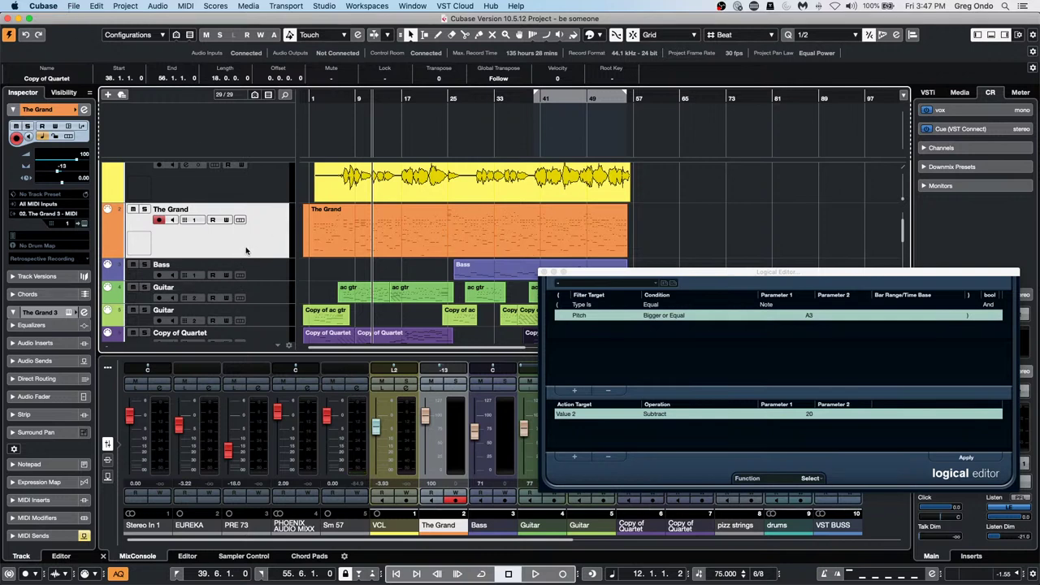
- Open the Export Audio Mixdown settings and switch the channel selection to Multiple
click(72, 6)
mouse_move(60, 7)
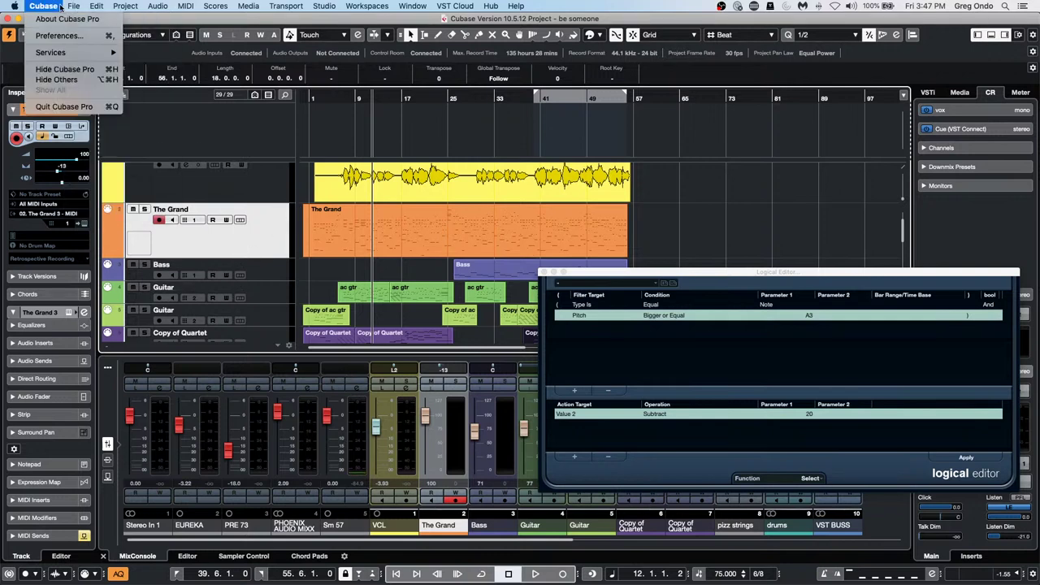
mouse_move(99, 152)
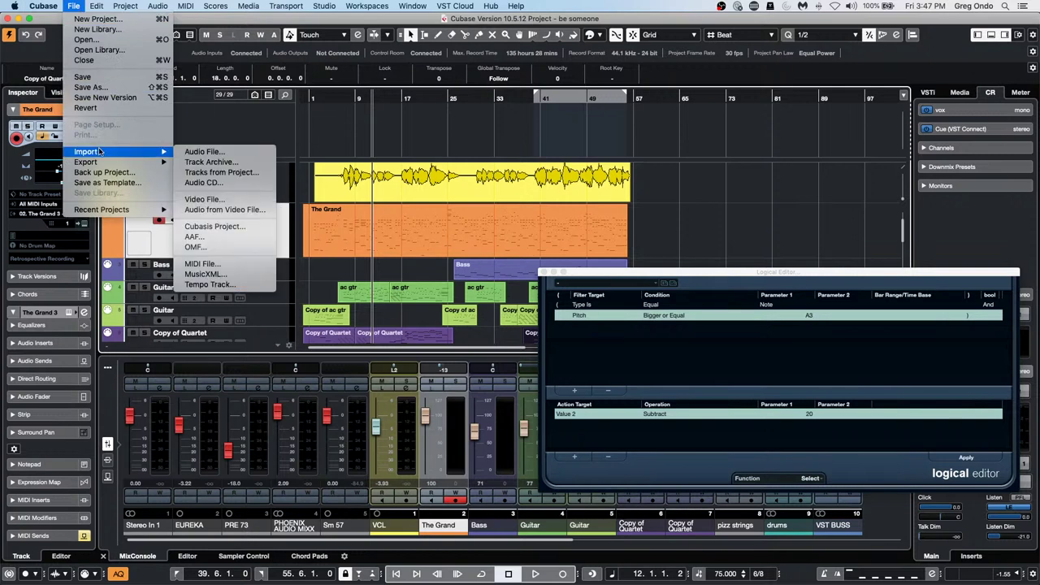
click(236, 164)
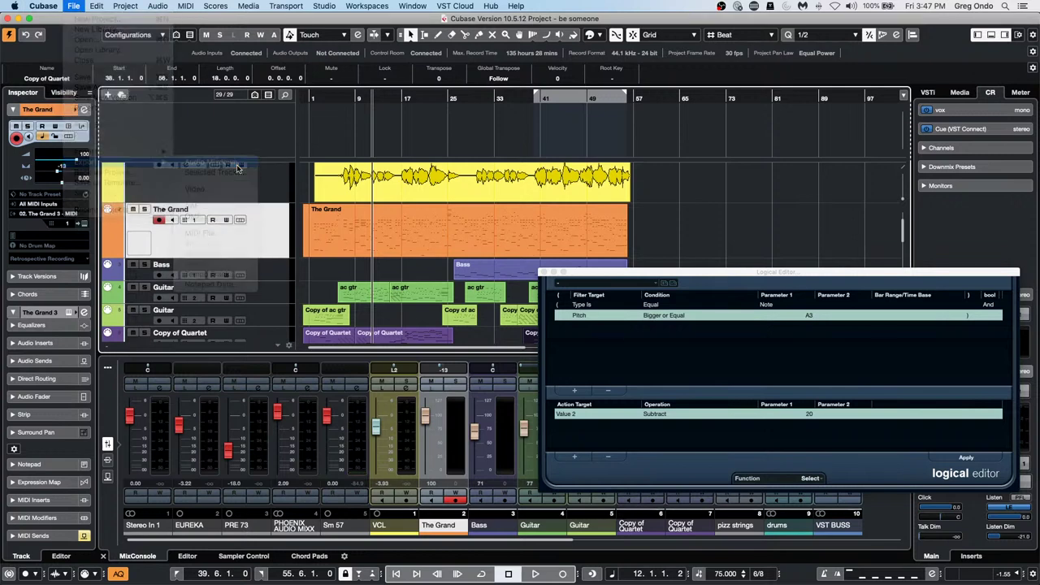
click(413, 65)
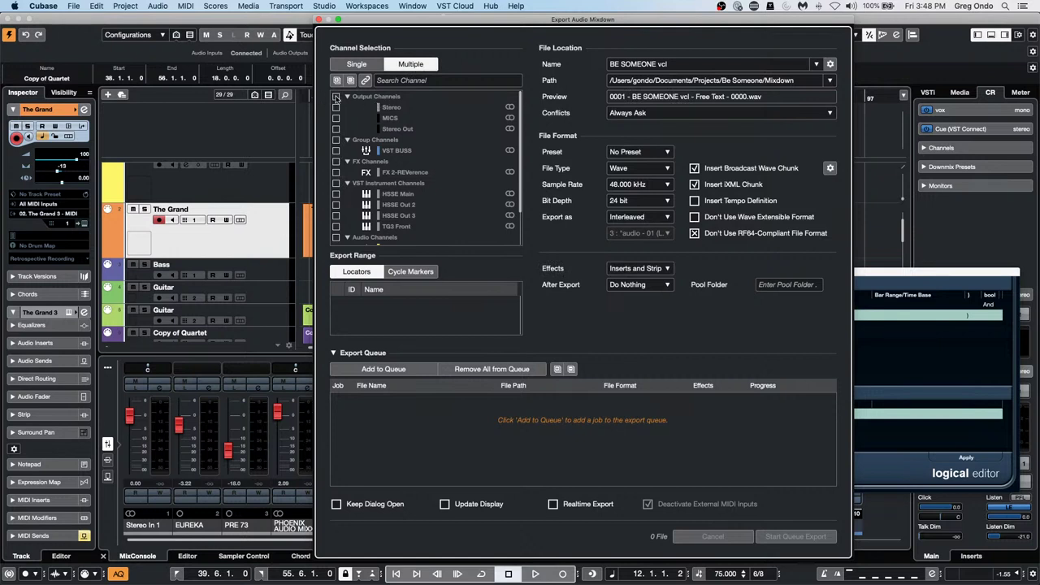
- Include all output, group, FX, VST instrument and audio channels in the mixdown selection, and close the dialog without exporting
click(335, 97)
click(335, 140)
click(336, 162)
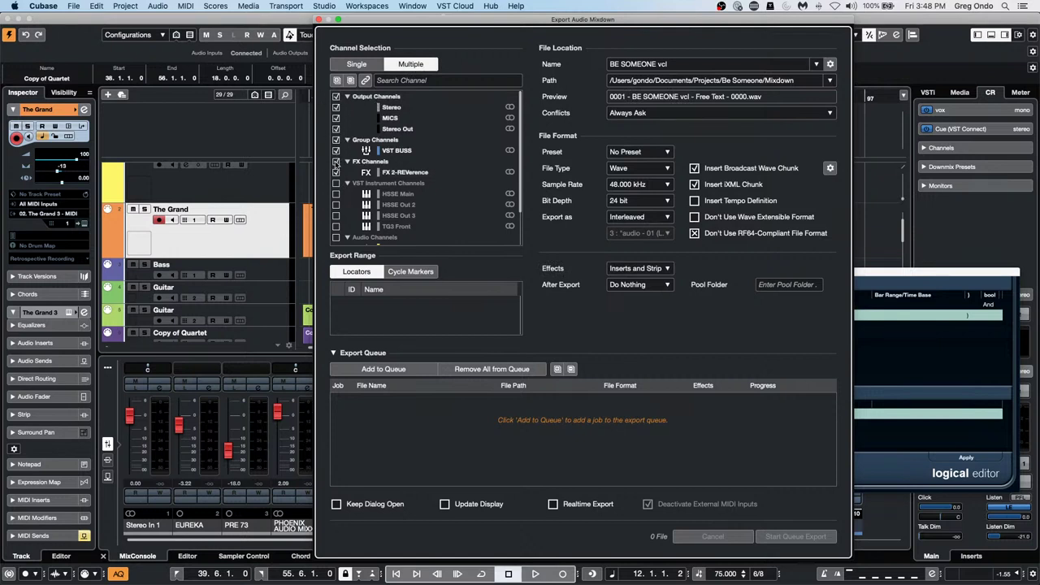
click(335, 183)
scroll(445, 147, down, 2)
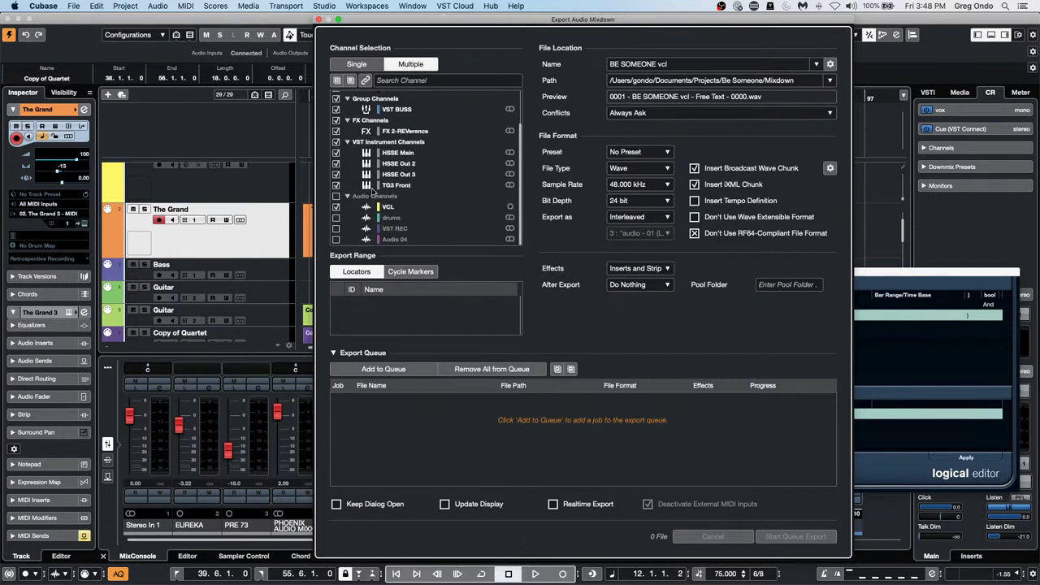
click(335, 196)
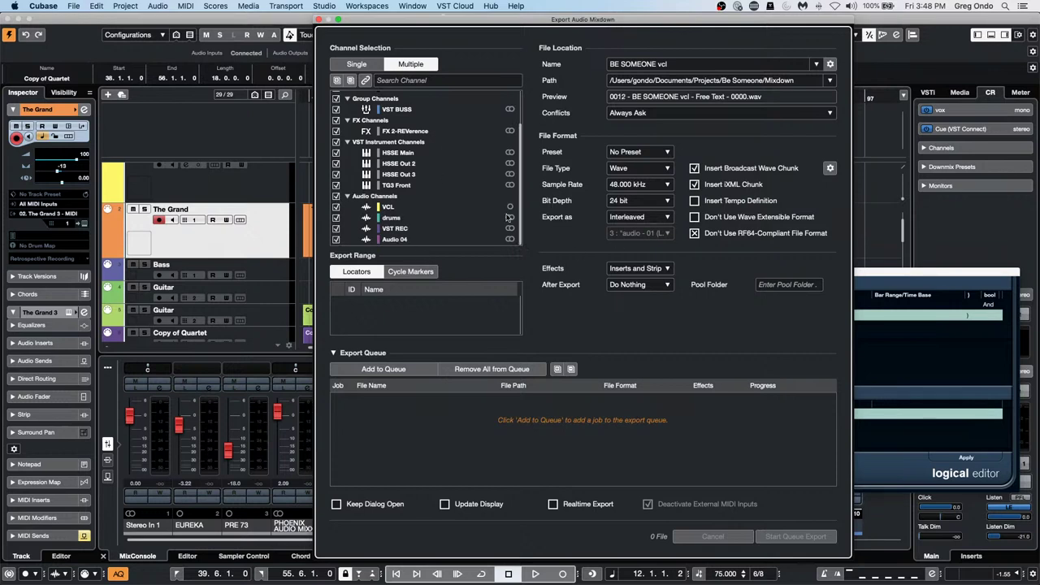
drag(401, 16, 376, 203)
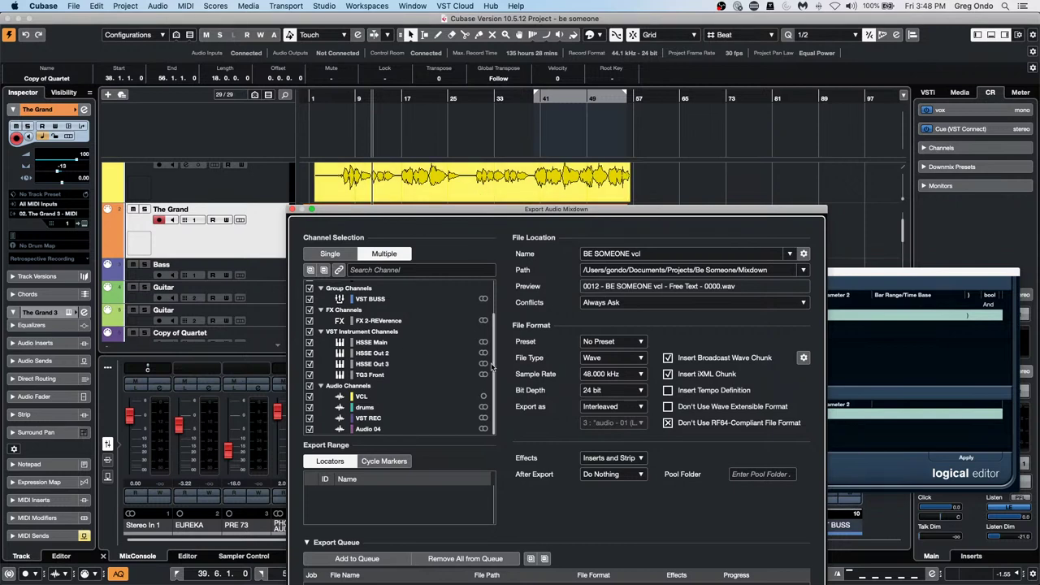
drag(588, 213, 679, 12)
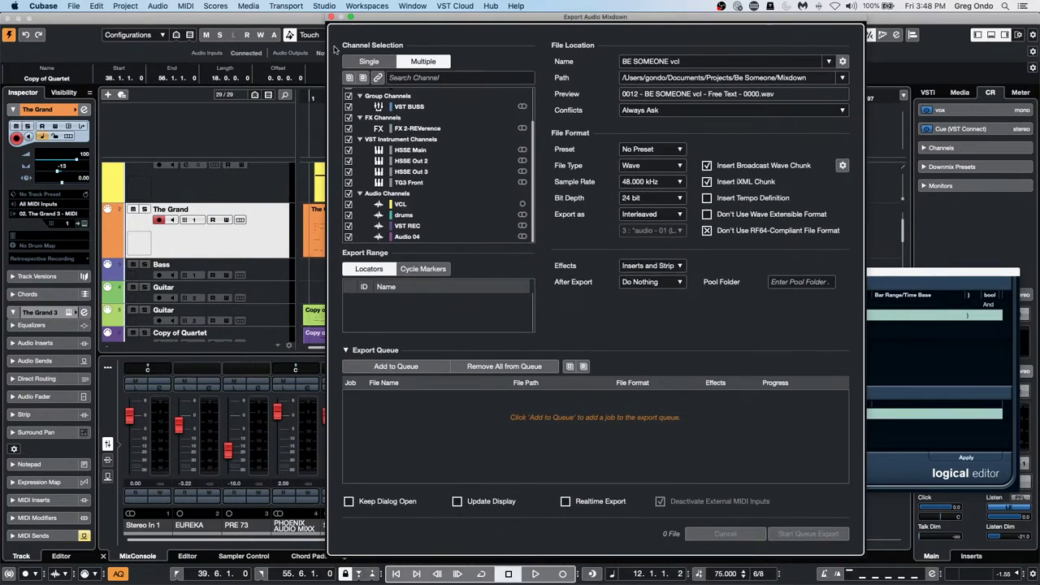
click(332, 17)
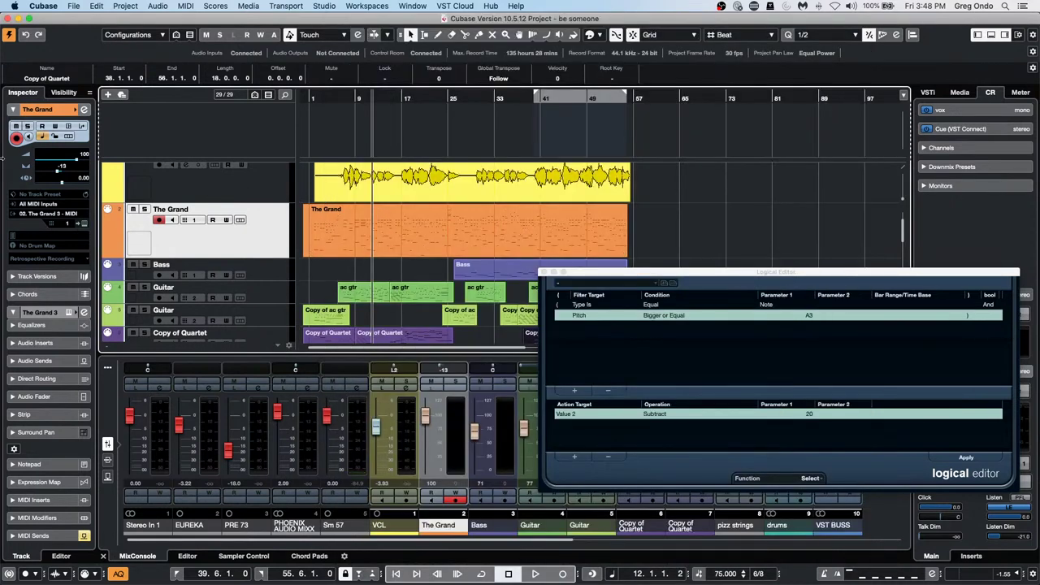
- Select The Grand event and the first ac gtr event in turn, clearing the selection after each
click(467, 222)
click(387, 220)
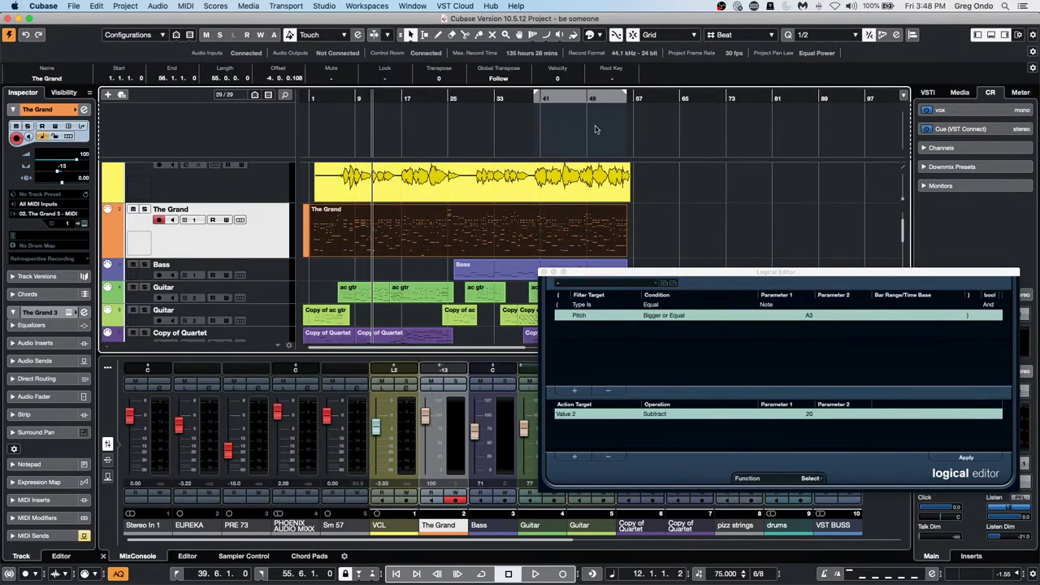
click(330, 276)
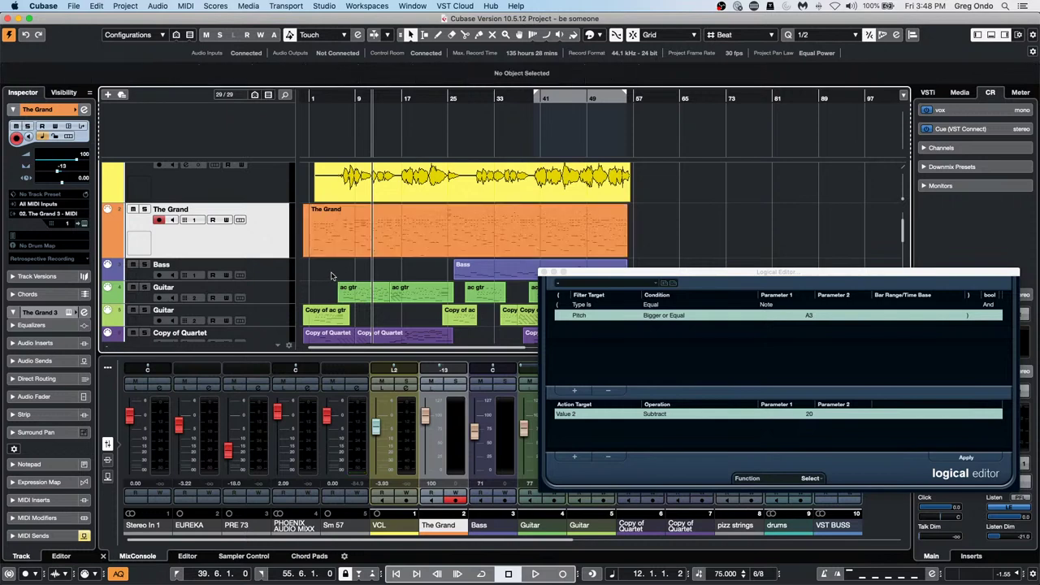
drag(331, 276, 370, 299)
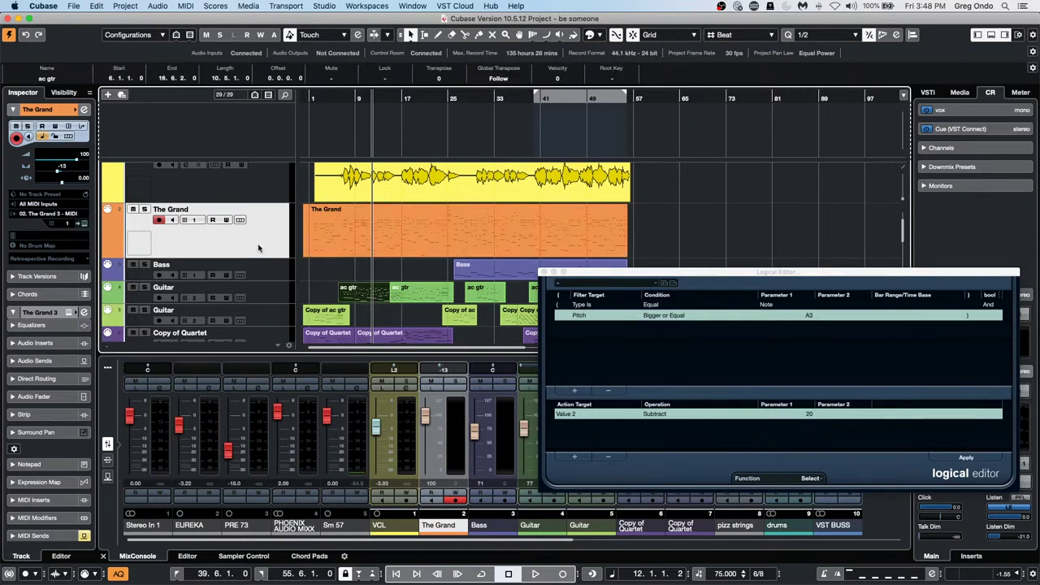
click(332, 280)
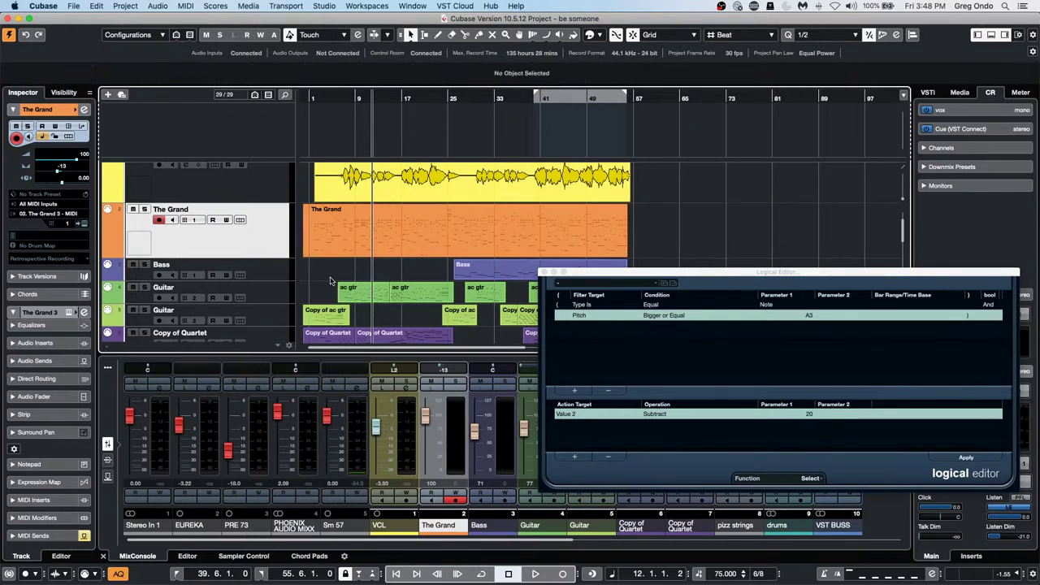
- Render The Grand track in place as one event with Channel Settings, disabling and hiding the source track
click(99, 6)
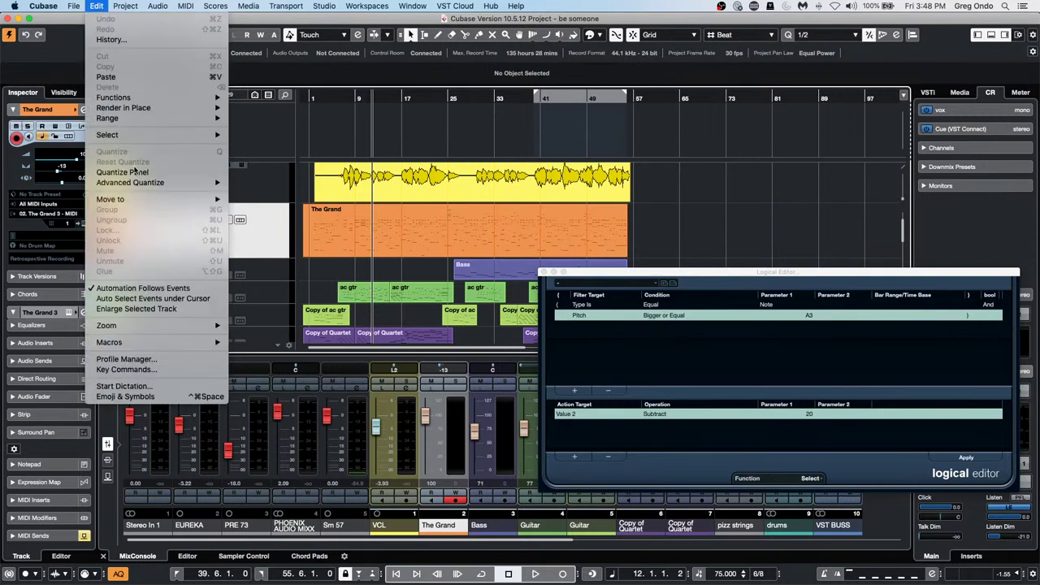
mouse_move(145, 109)
click(271, 118)
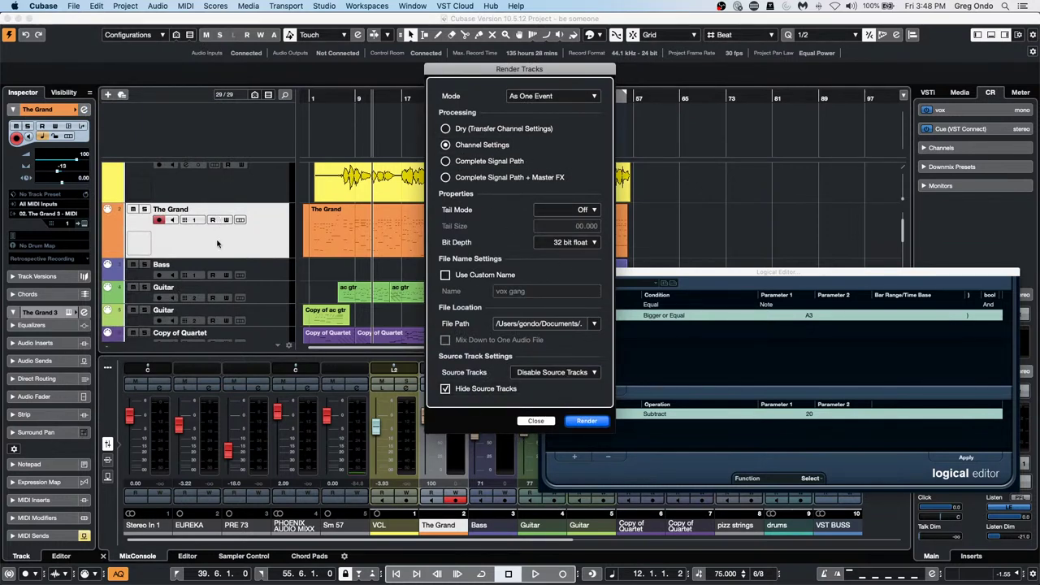
click(586, 373)
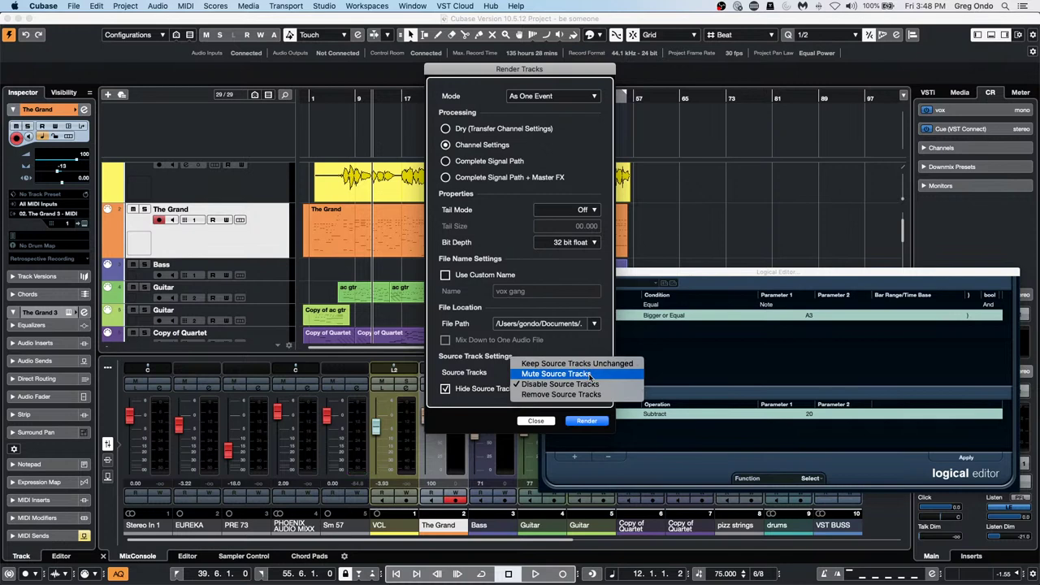
click(602, 385)
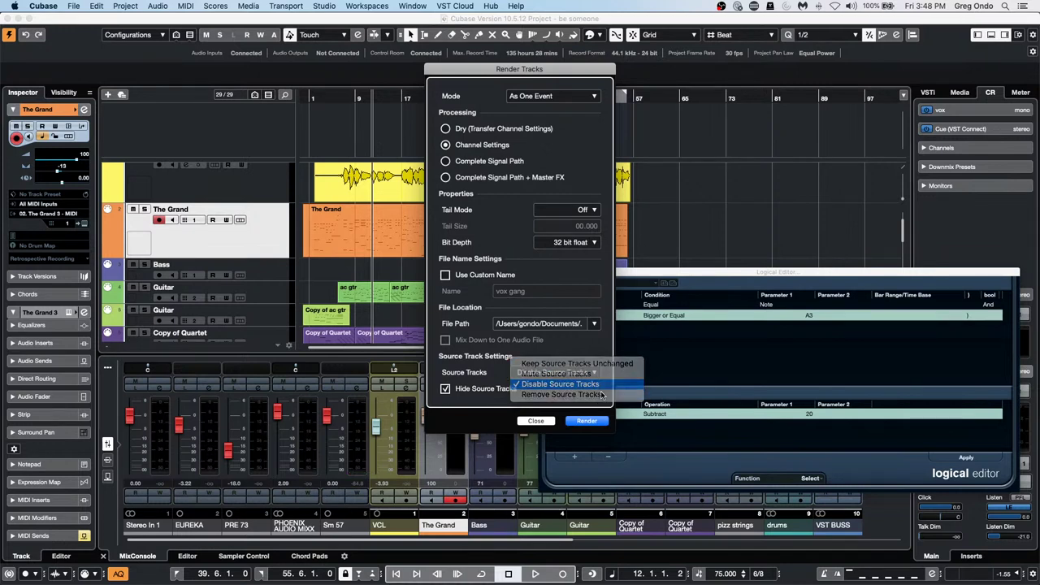
click(588, 421)
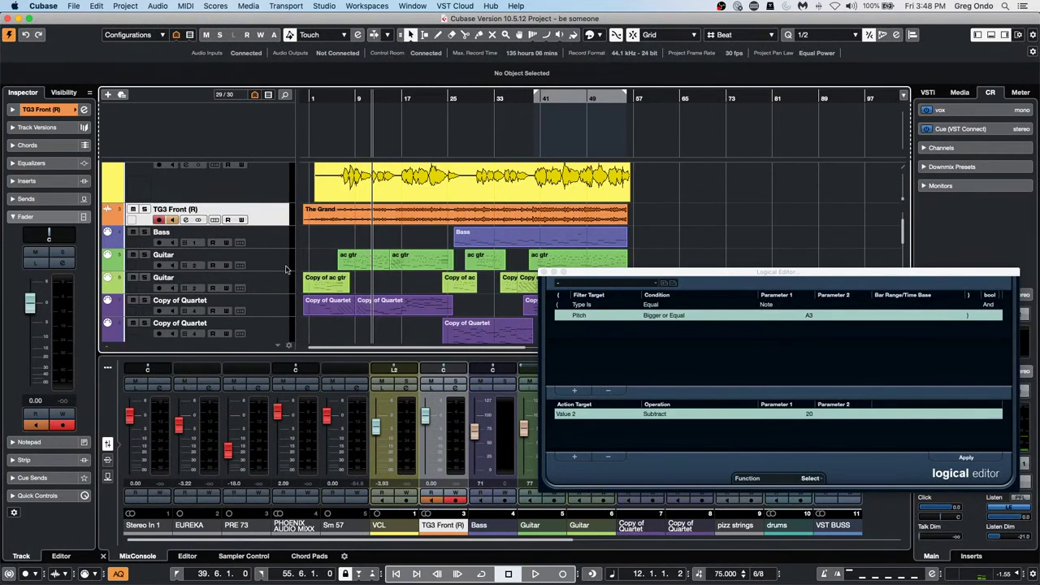
- Undo the in-place render of The Grand track
scroll(355, 250, up, 2)
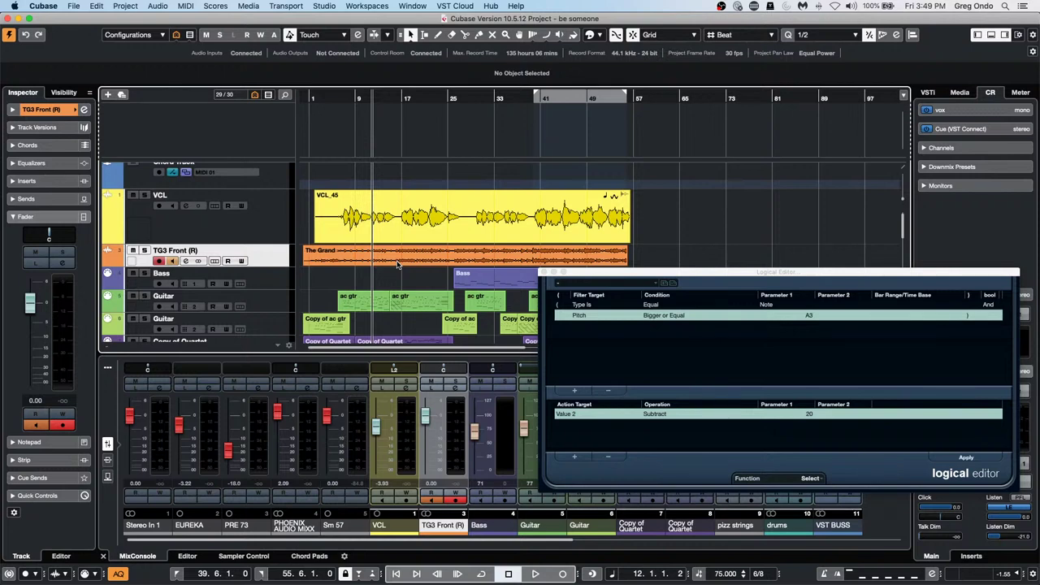
key(super+z)
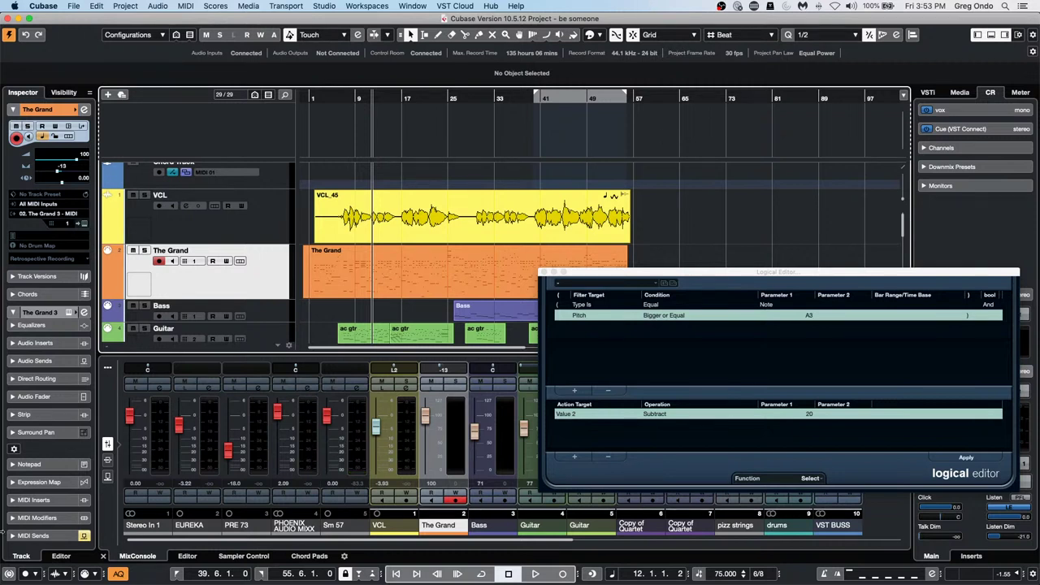
- Select the VCL_45 audio event and raise its event volume to 12.81 dB
click(439, 233)
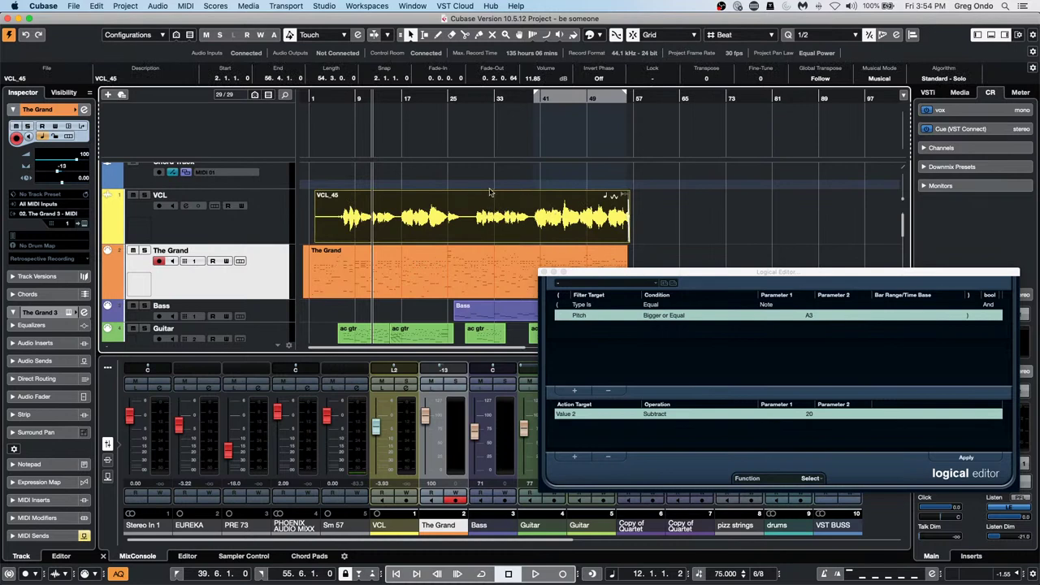
drag(472, 193, 485, 171)
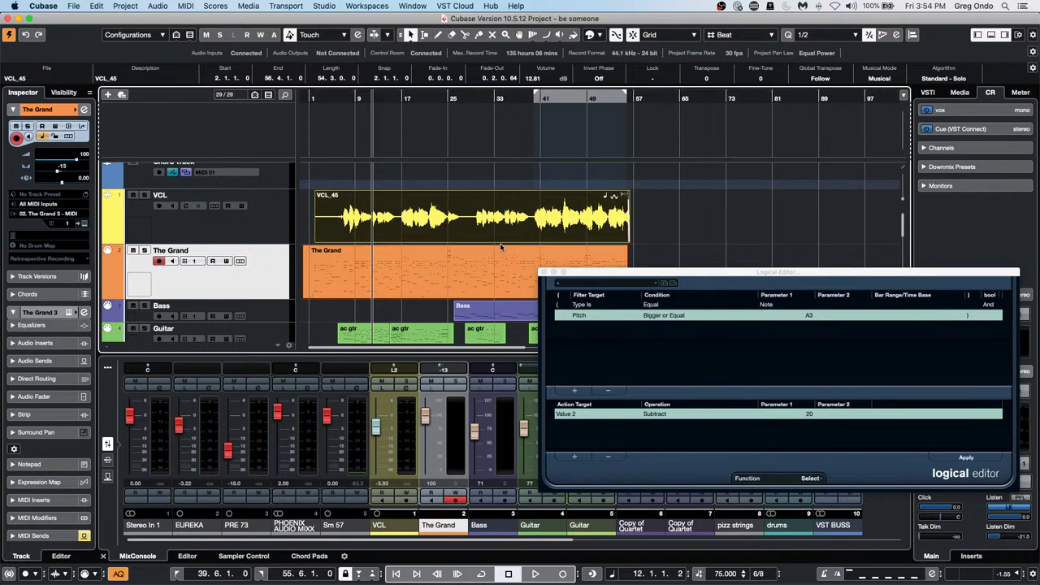
- Zoom in closely on the VCL waveform near bar 31 and enlarge the VCL track's height to examine the waveform
click(455, 232)
mouse_move(487, 101)
mouse_down()
mouse_move(499, 140)
mouse_move(559, 188)
mouse_move(550, 219)
mouse_move(520, 217)
mouse_up()
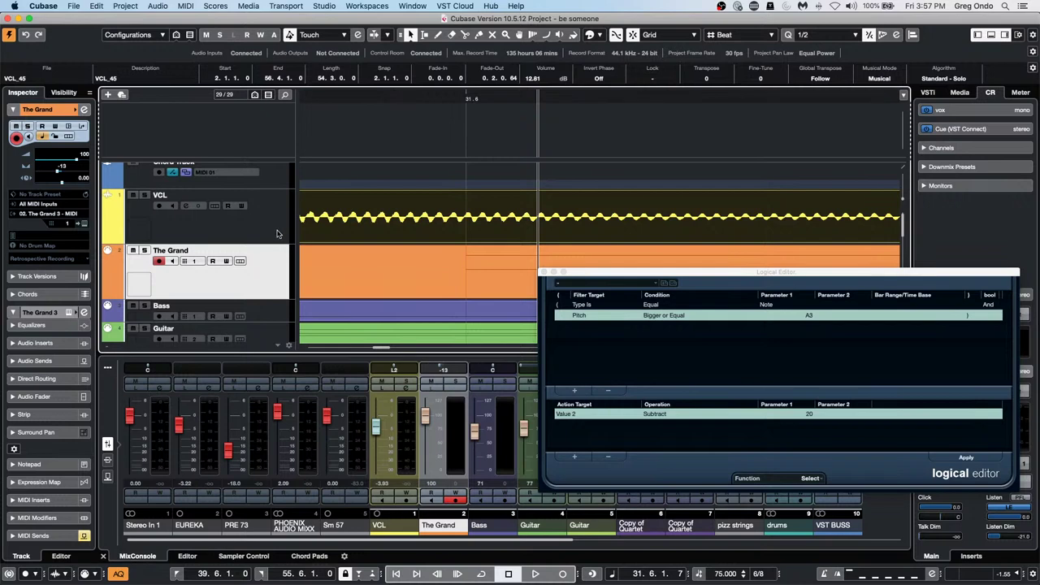
drag(269, 243, 272, 320)
mouse_move(443, 96)
mouse_down()
mouse_move(457, 60)
mouse_move(464, 116)
mouse_up()
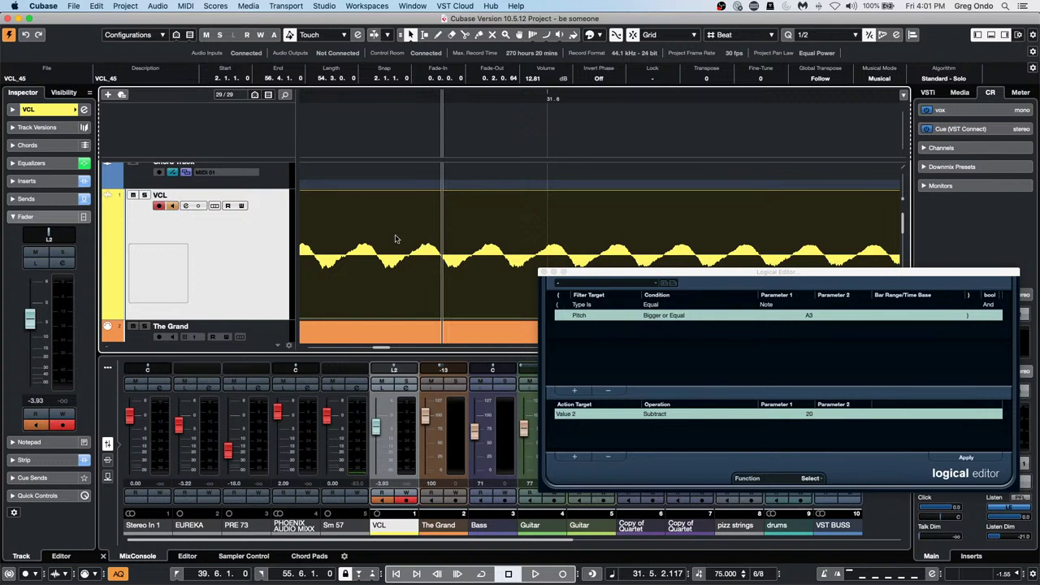
- Open the recent project Amos Moses - GO.cpr and make it the active project
click(82, 5)
mouse_move(104, 209)
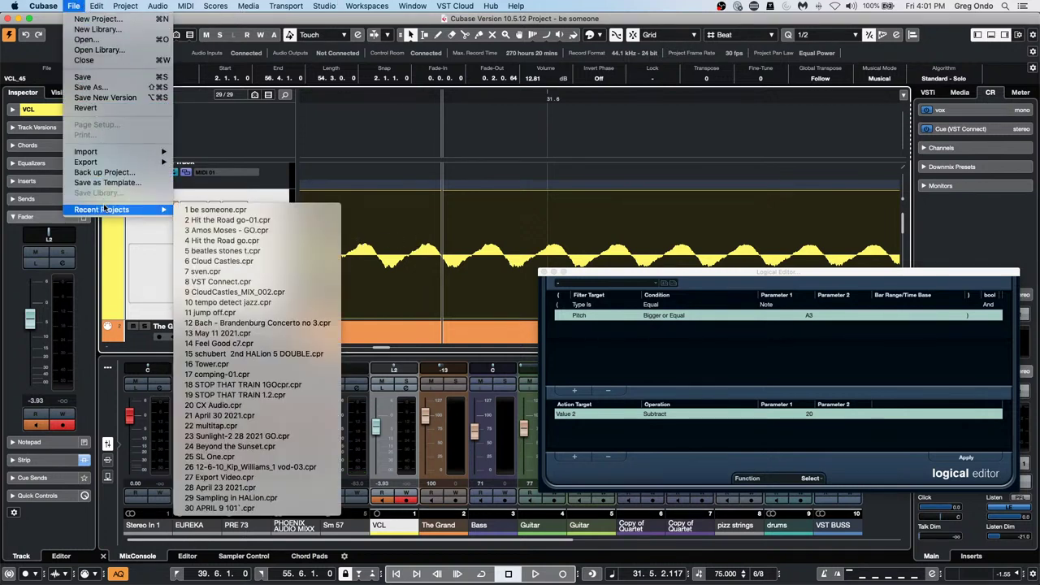
click(312, 230)
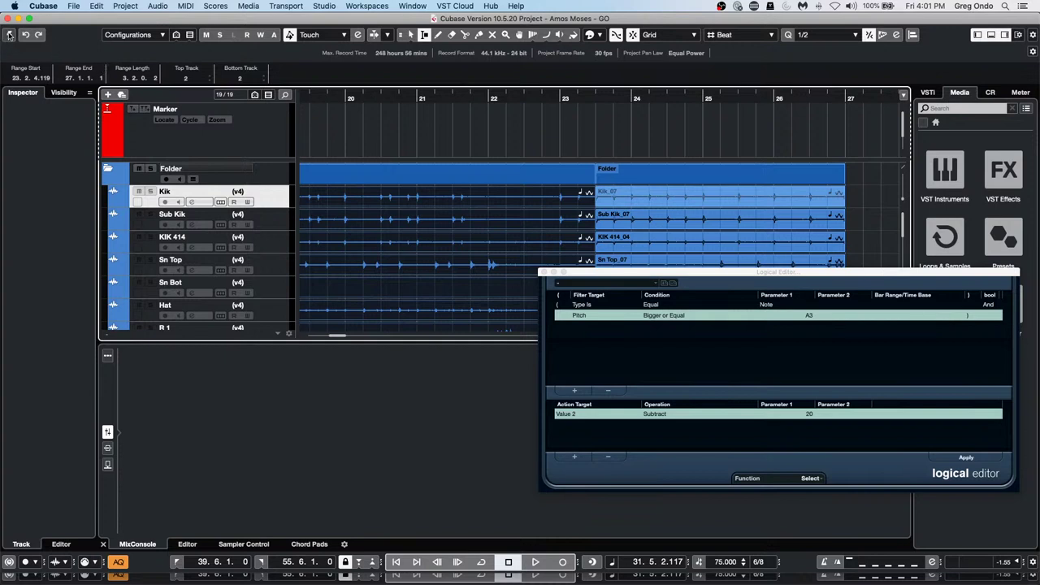
click(9, 36)
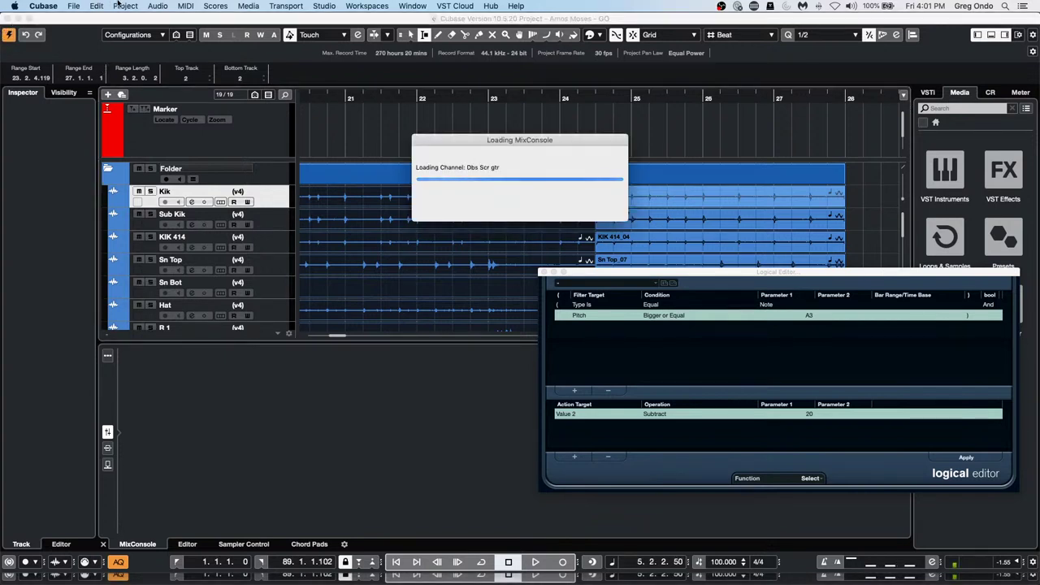
- Revert the Amos Moses - GO project to its last saved version, closing the missing files dialog without locating Sn Bot_07.wav
click(74, 6)
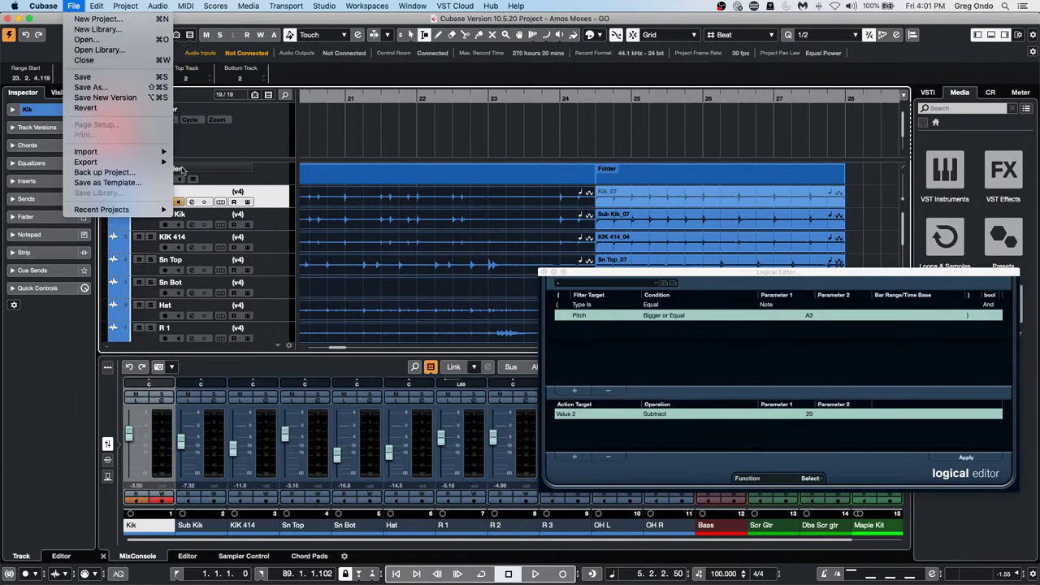
mouse_move(163, 162)
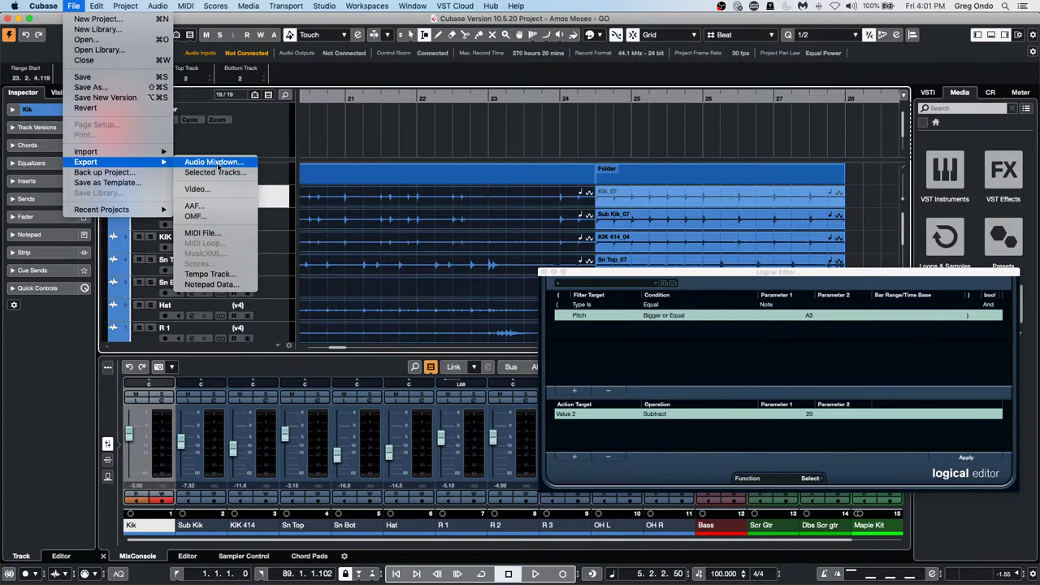
click(95, 108)
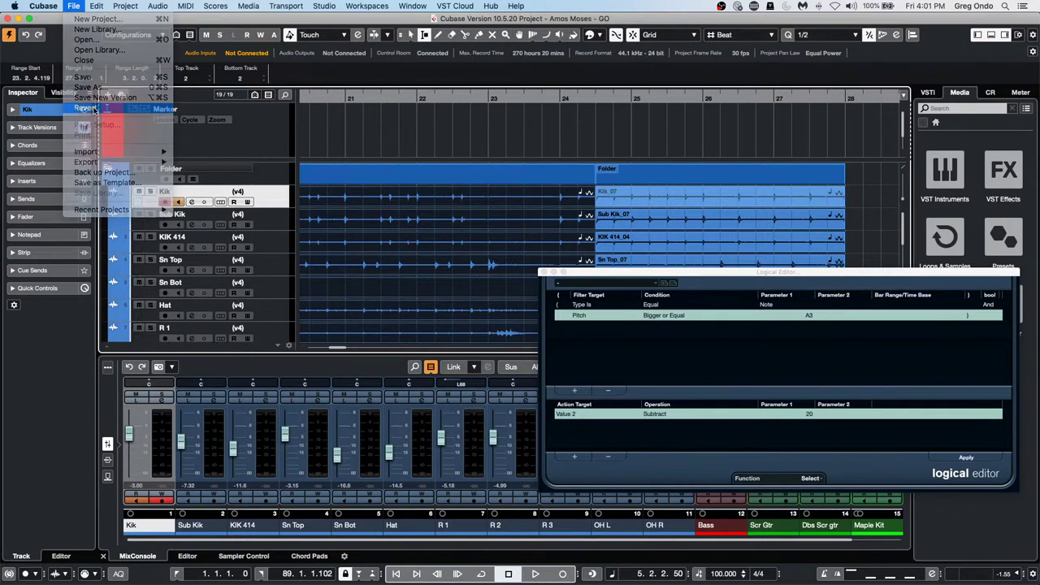
click(584, 206)
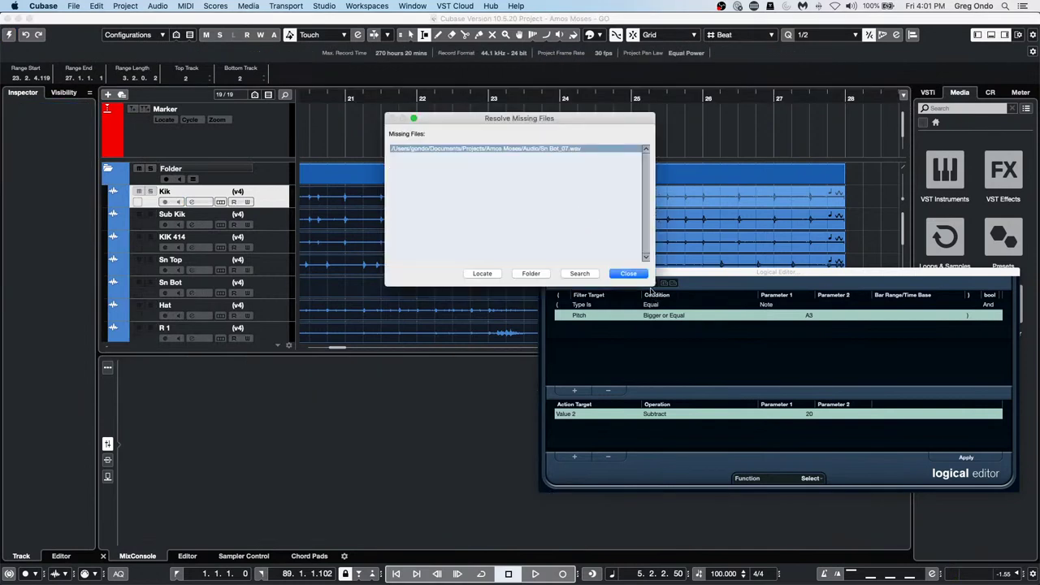
click(627, 273)
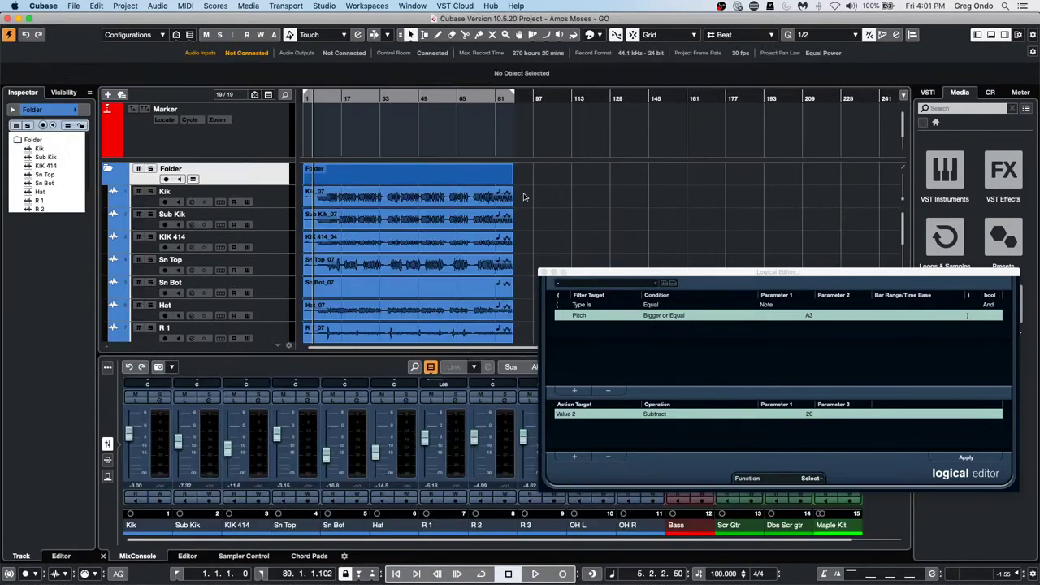
- Close the Logical Editor window and start playback of the project
scroll(523, 197, down, 5)
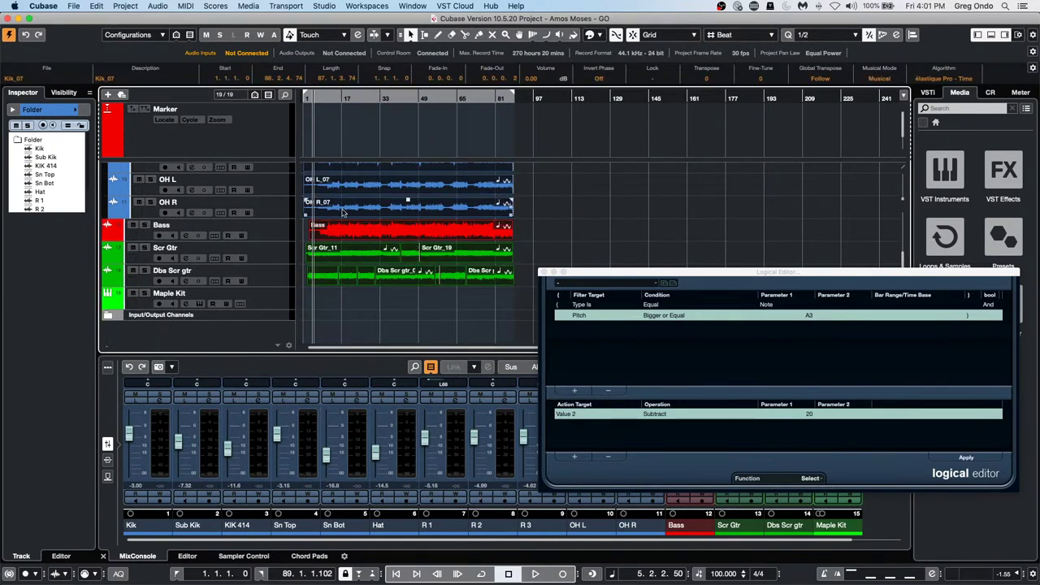
click(547, 273)
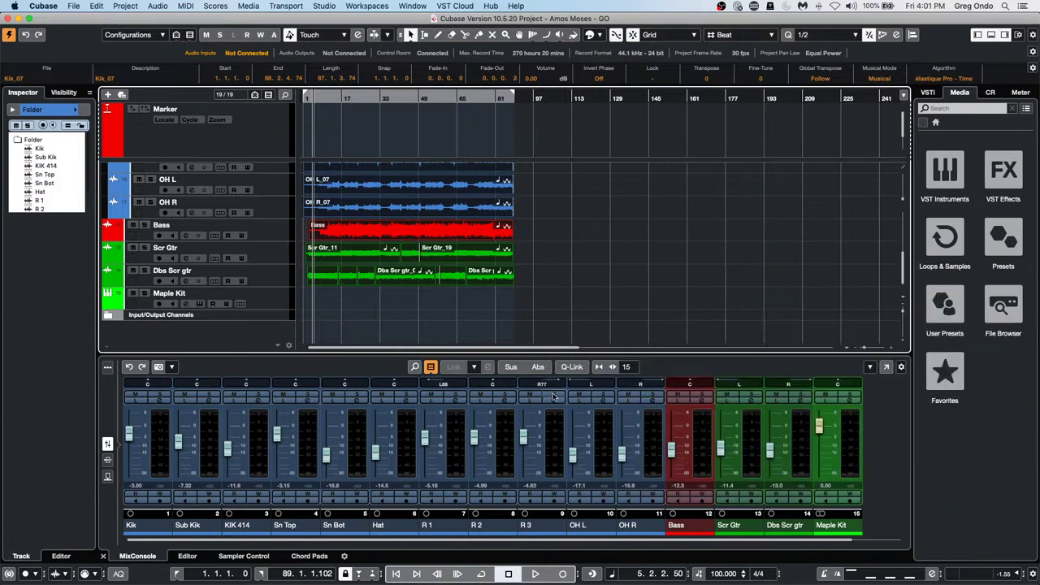
click(536, 574)
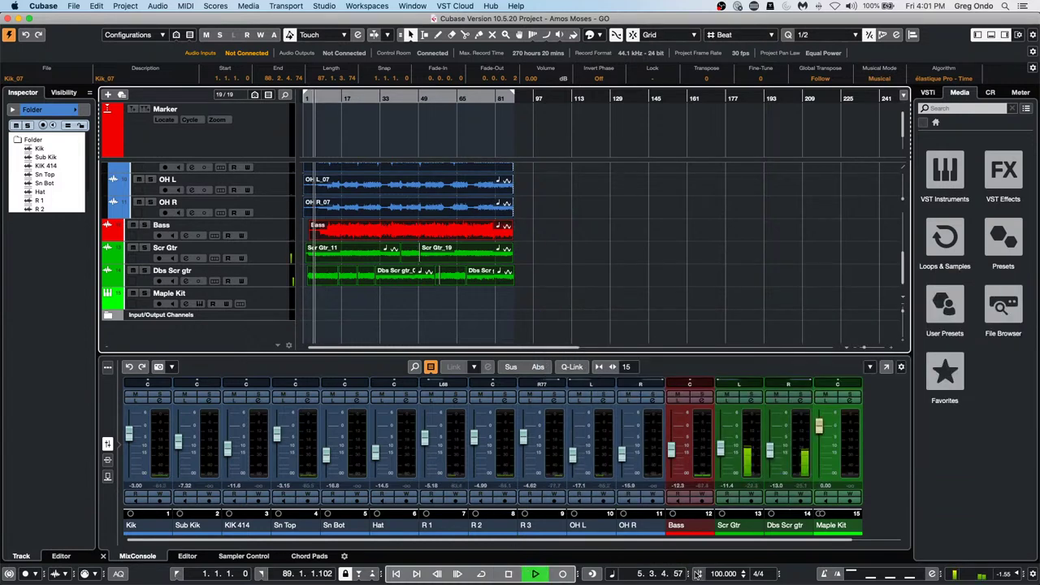
- Raise the project tempo to 120 BPM and then to 144 BPM while the song plays
double_click(727, 574)
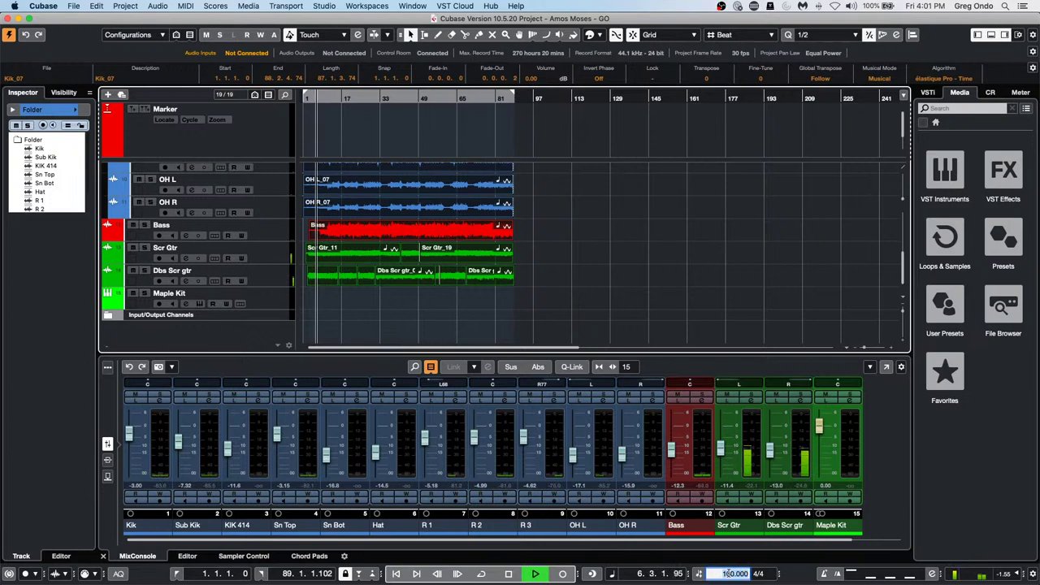
text(120)
key(Return)
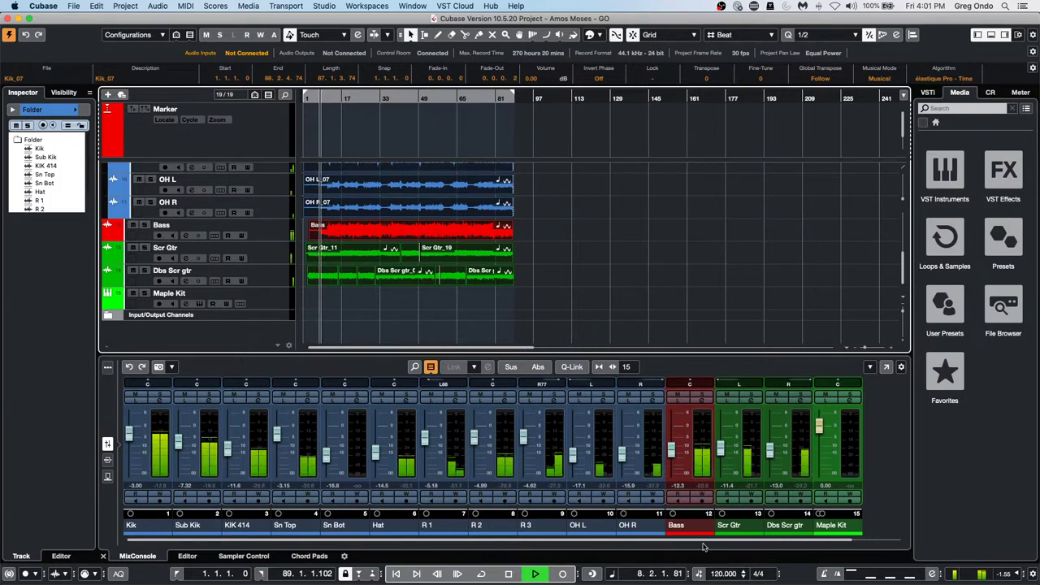
double_click(715, 574)
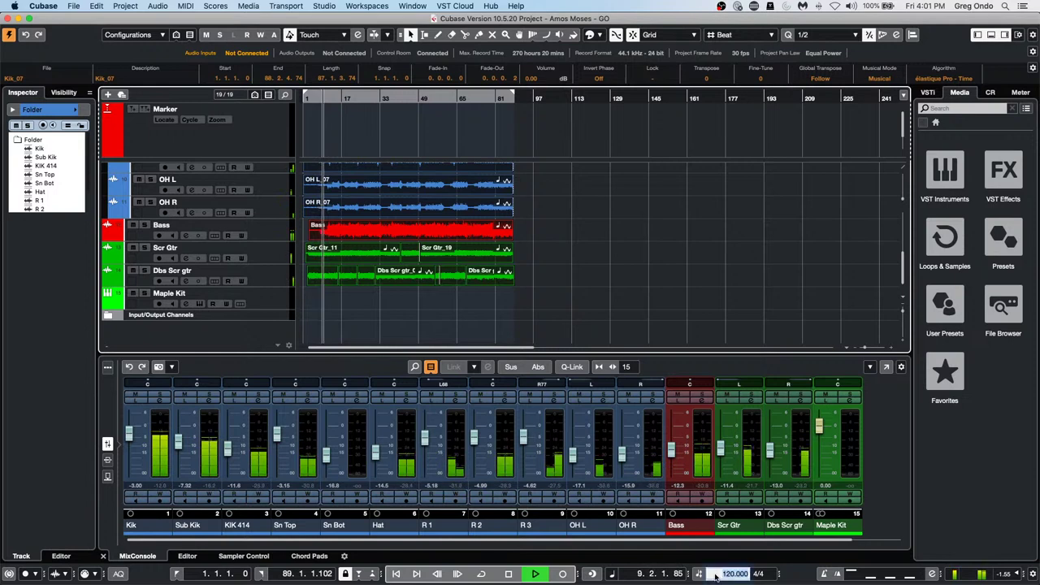
text(144)
key(Return)
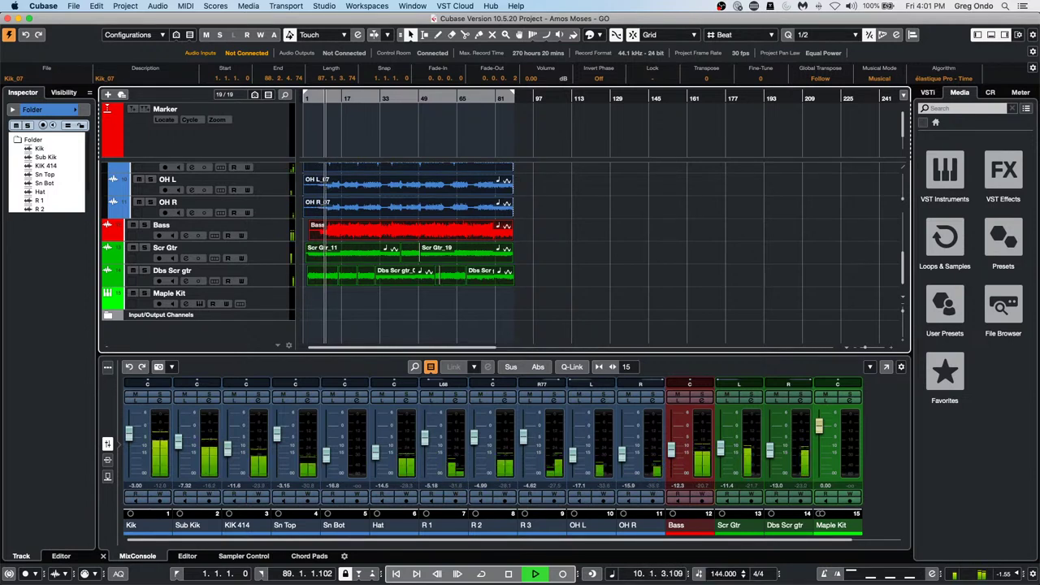
- Lower the project tempo to 96 BPM and then to 80 BPM during playback
double_click(714, 573)
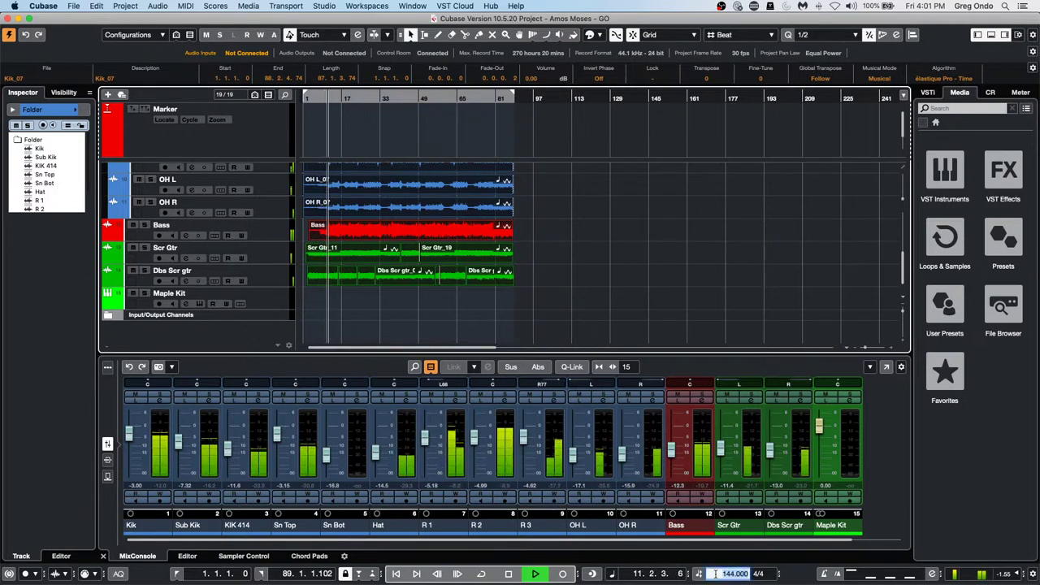
text(96)
key(Return)
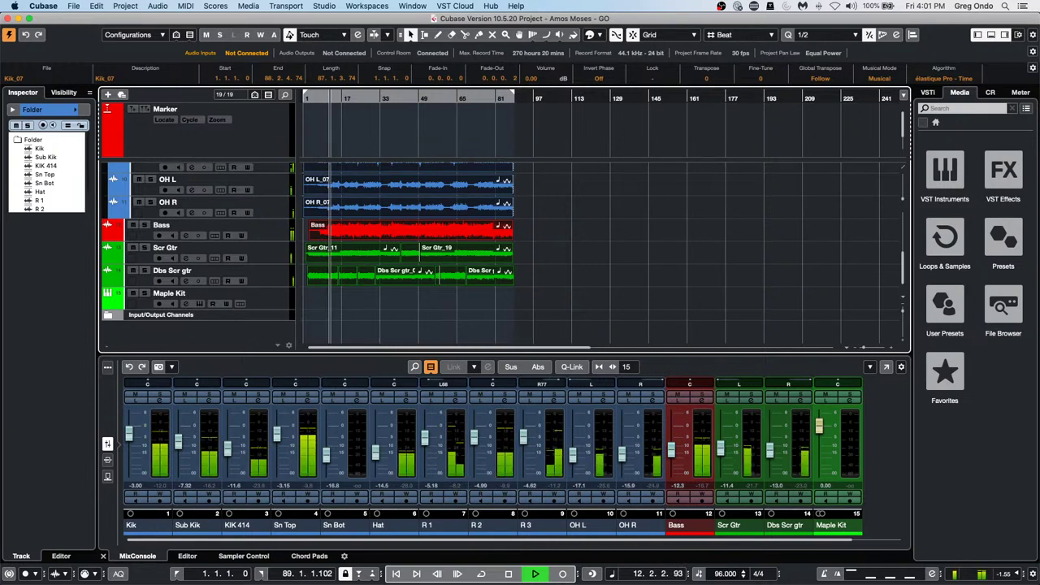
double_click(715, 573)
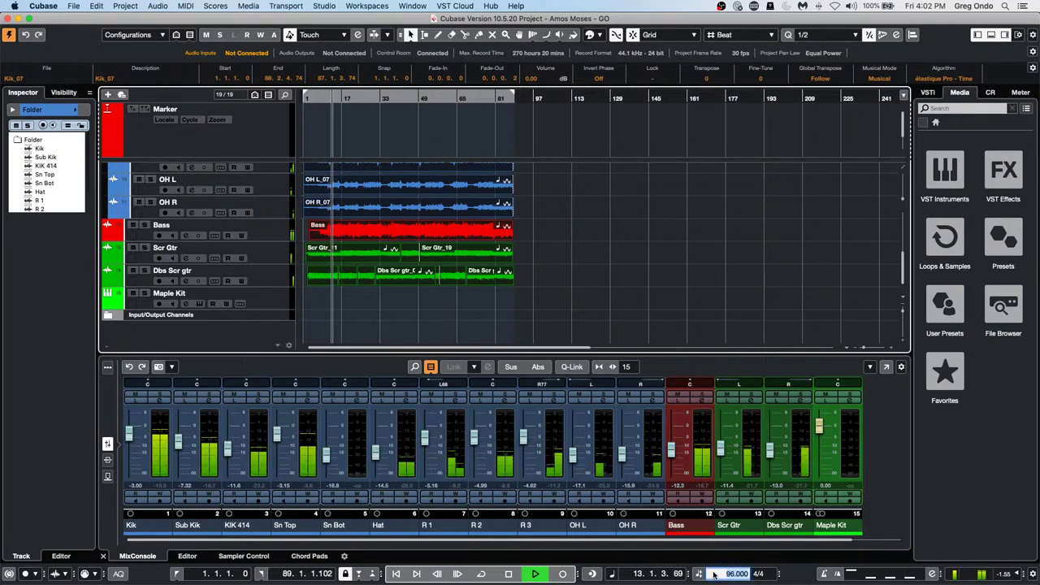
text(80)
key(Return)
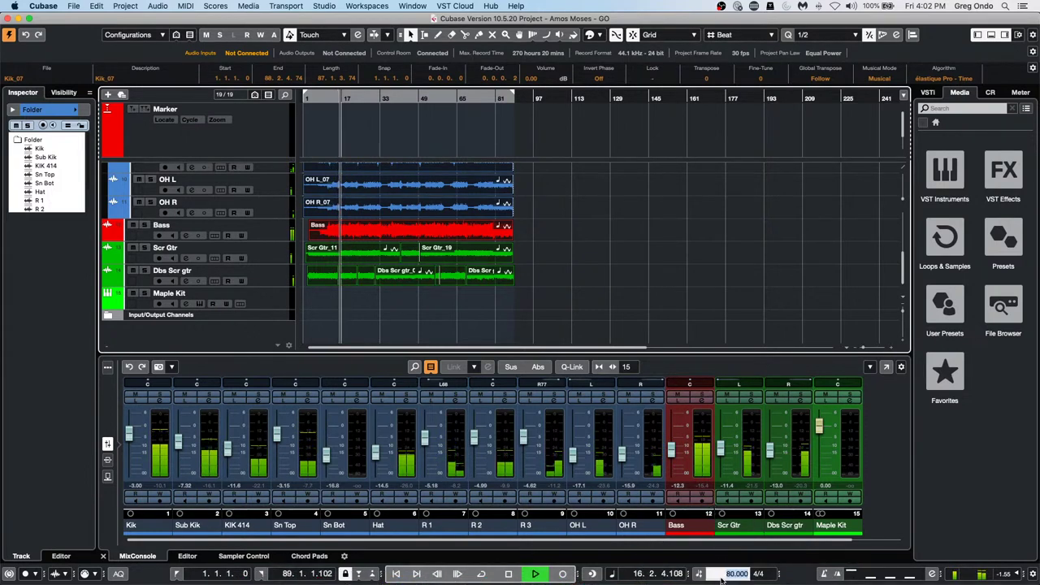
- Set the project tempo to 100 BPM and stop playback
text(100)
key(Return)
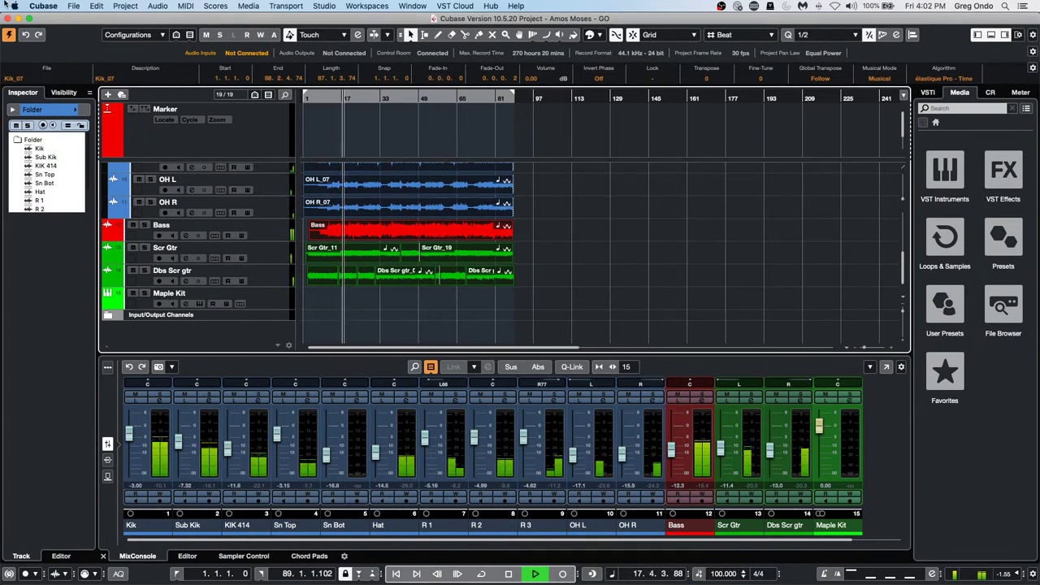
key(space)
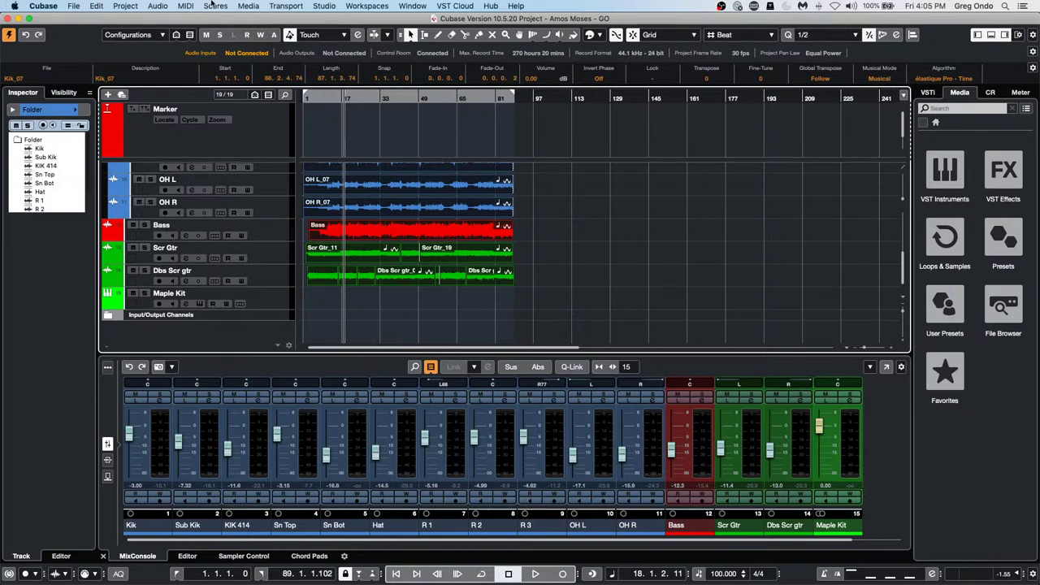
- Open MediaBay and switch its filters to logical mode
click(286, 6)
mouse_move(248, 5)
click(261, 36)
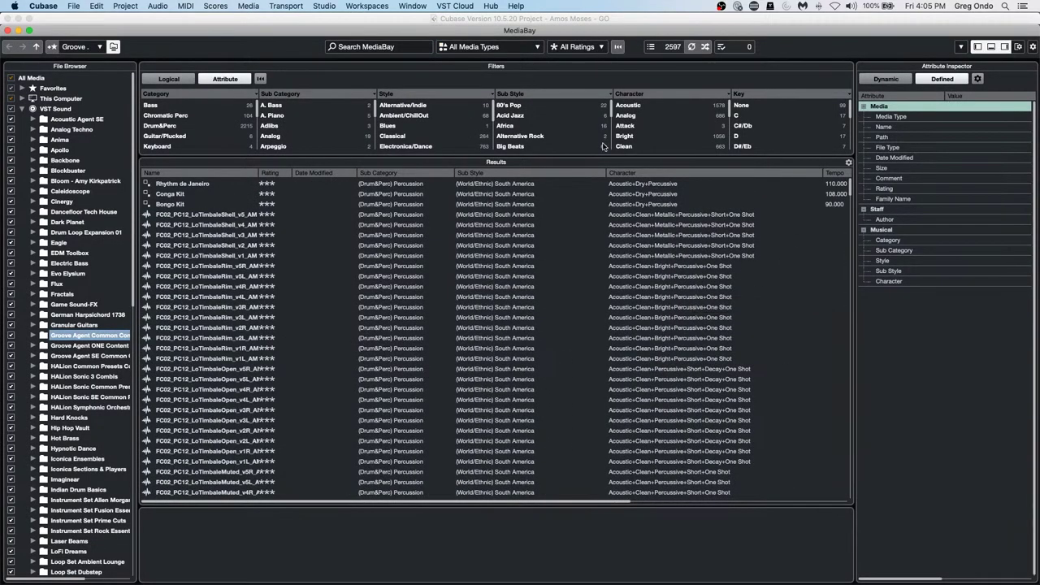
click(170, 78)
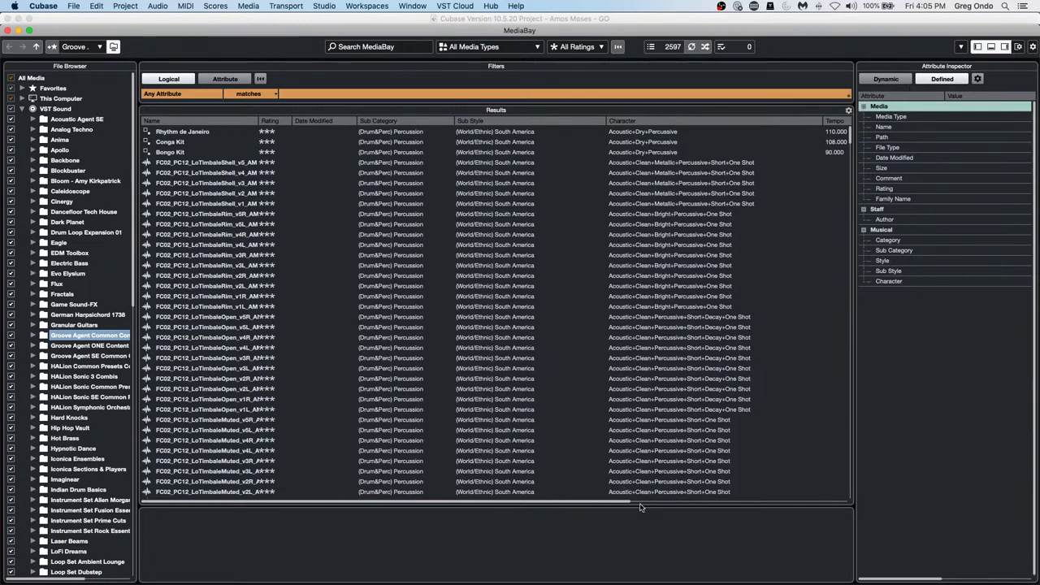
- Add the musical Bar Count attribute as a column in the MediaBay results list
drag(621, 506, 800, 452)
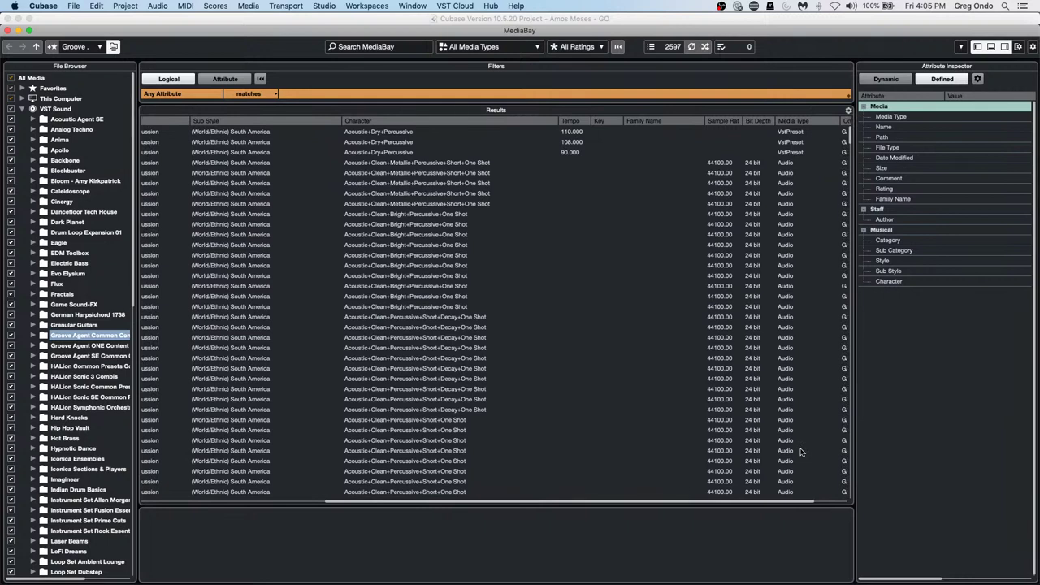
drag(800, 452, 799, 452)
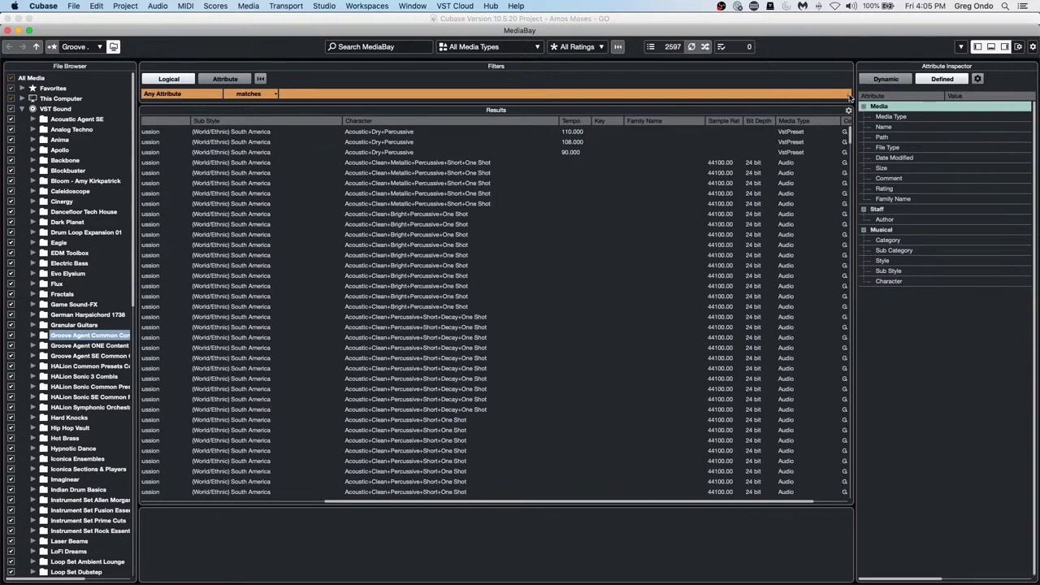
drag(509, 505, 544, 504)
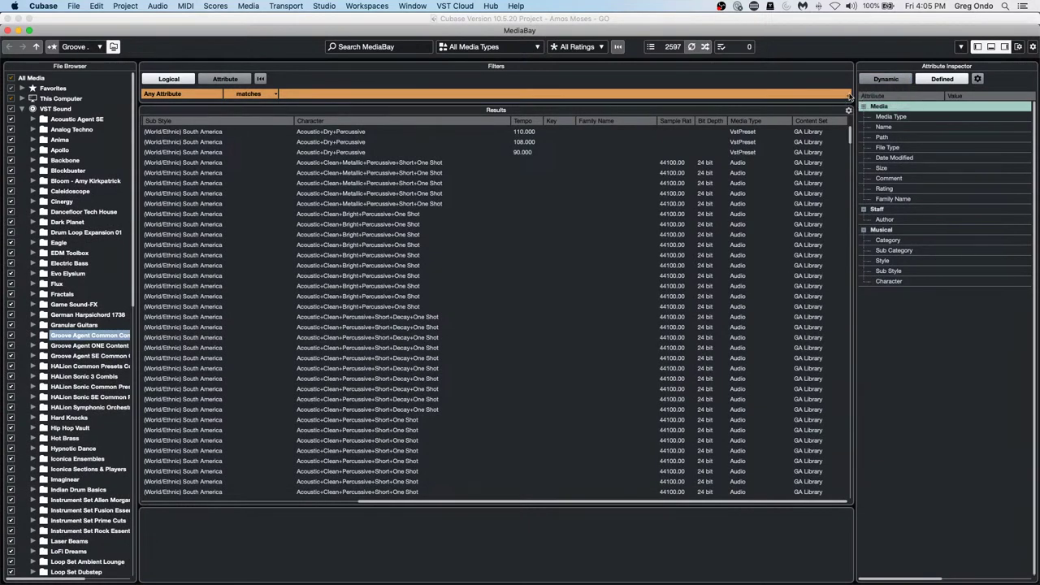
click(260, 79)
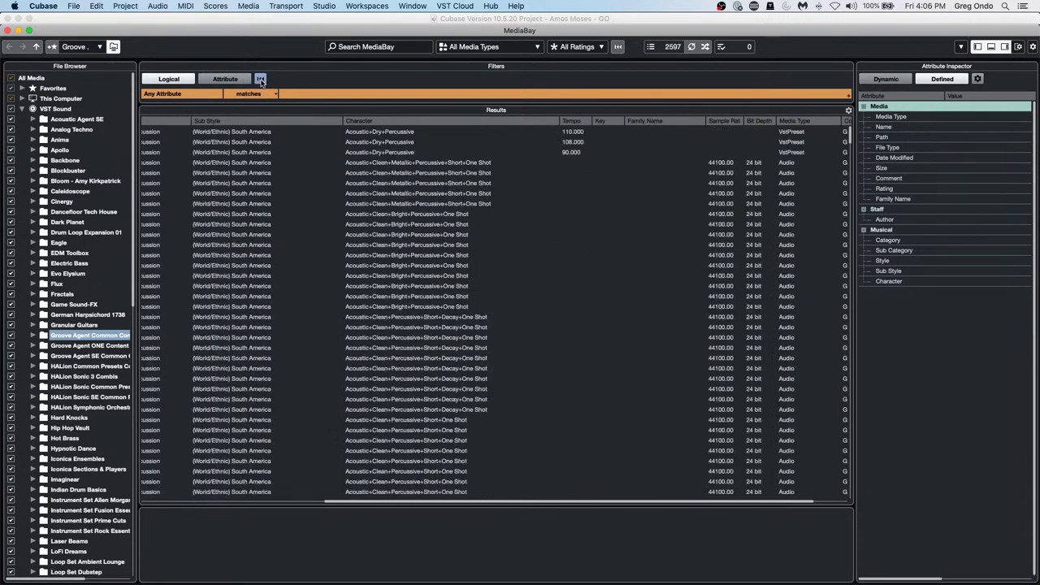
click(848, 110)
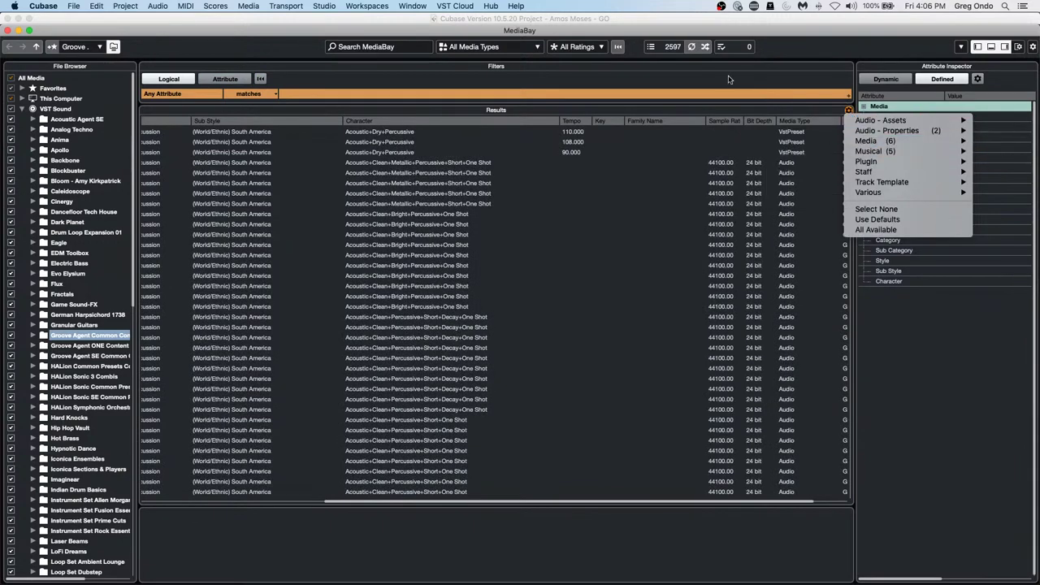
mouse_move(926, 182)
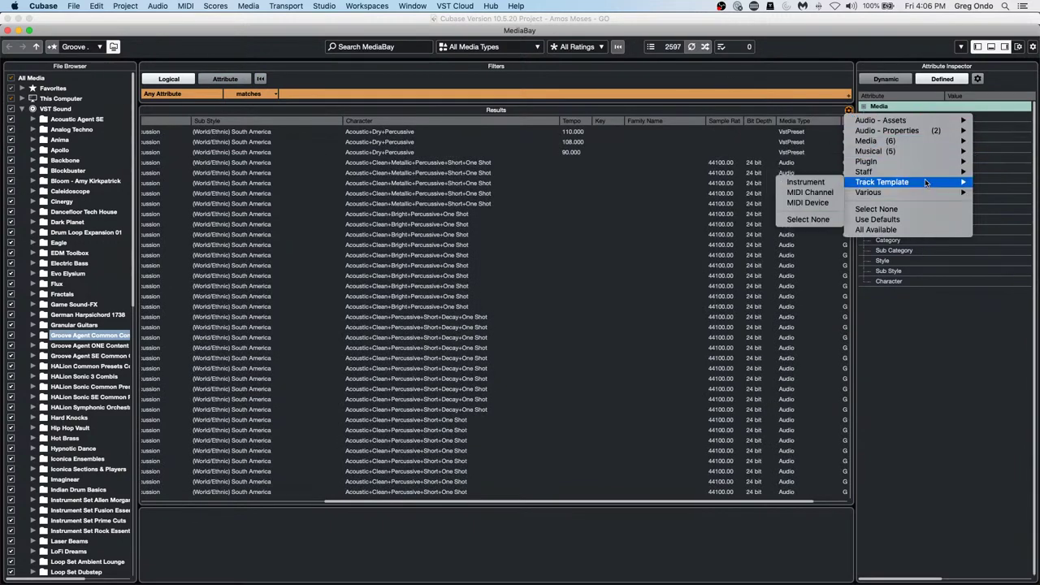
mouse_move(928, 163)
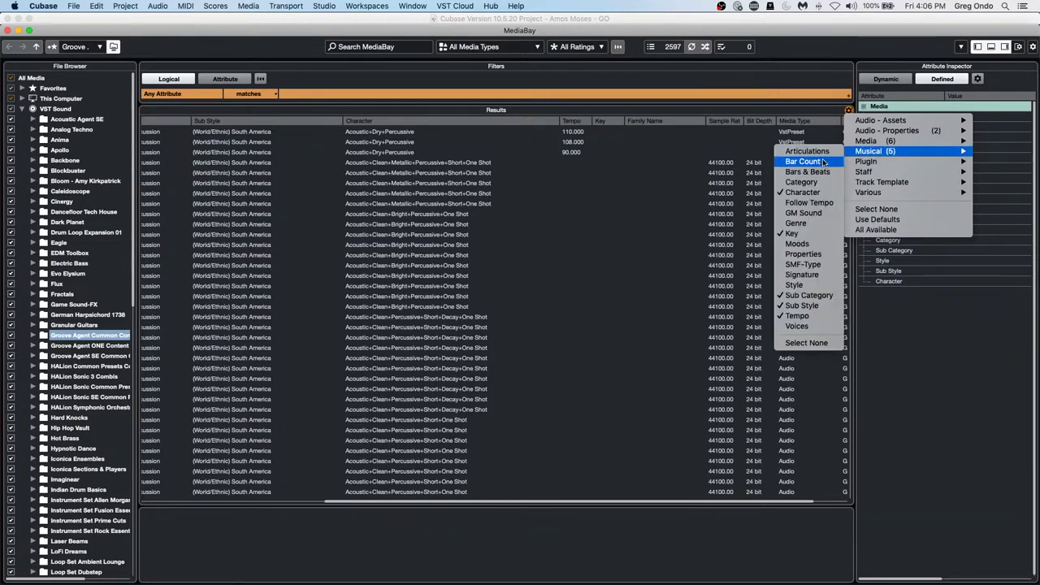
click(823, 162)
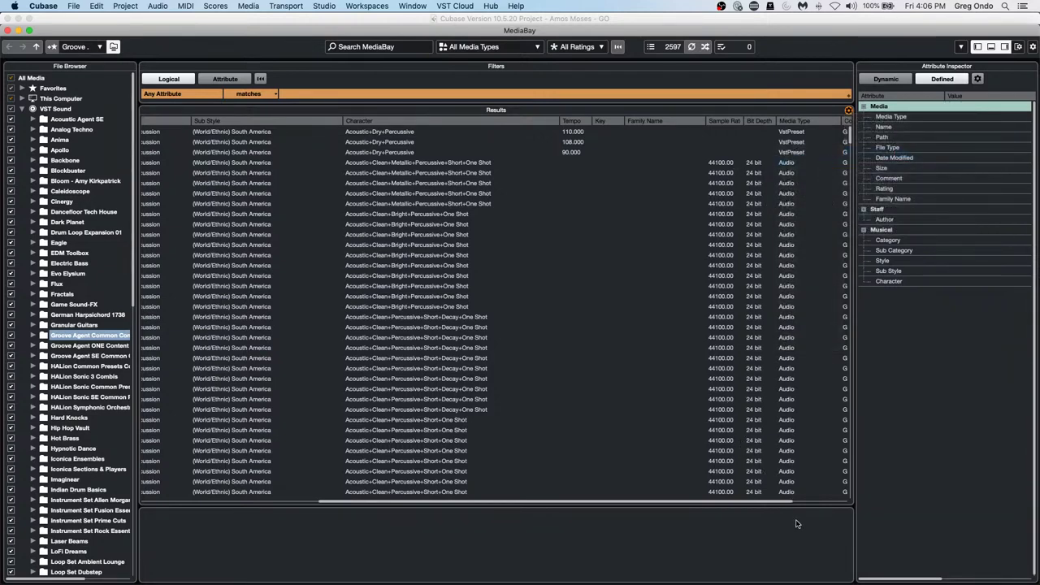
drag(795, 502, 871, 503)
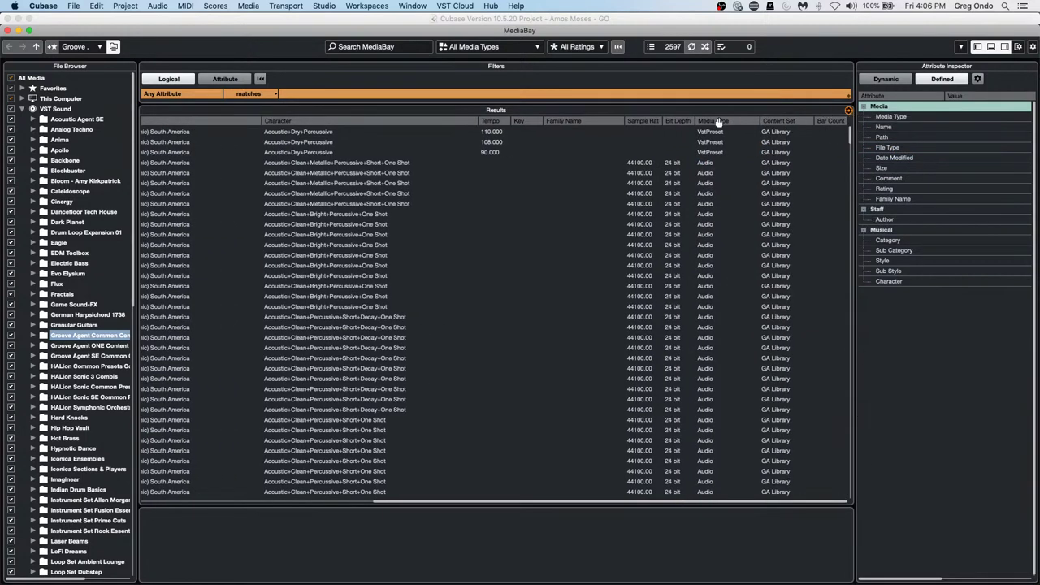
- Review the Bar Count column and the available result column categories, and close MediaBay
click(846, 109)
click(831, 111)
click(222, 81)
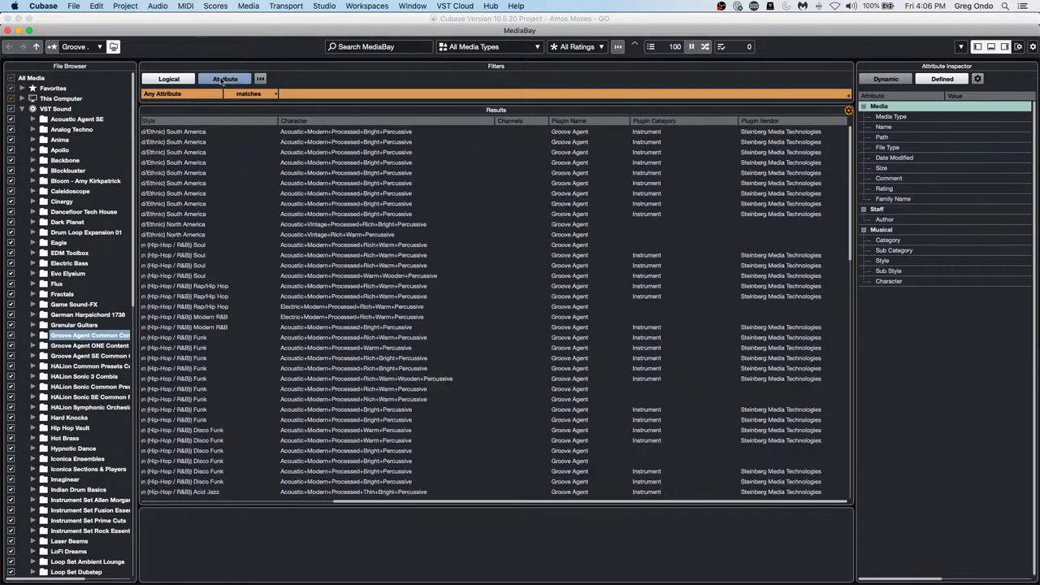
click(221, 81)
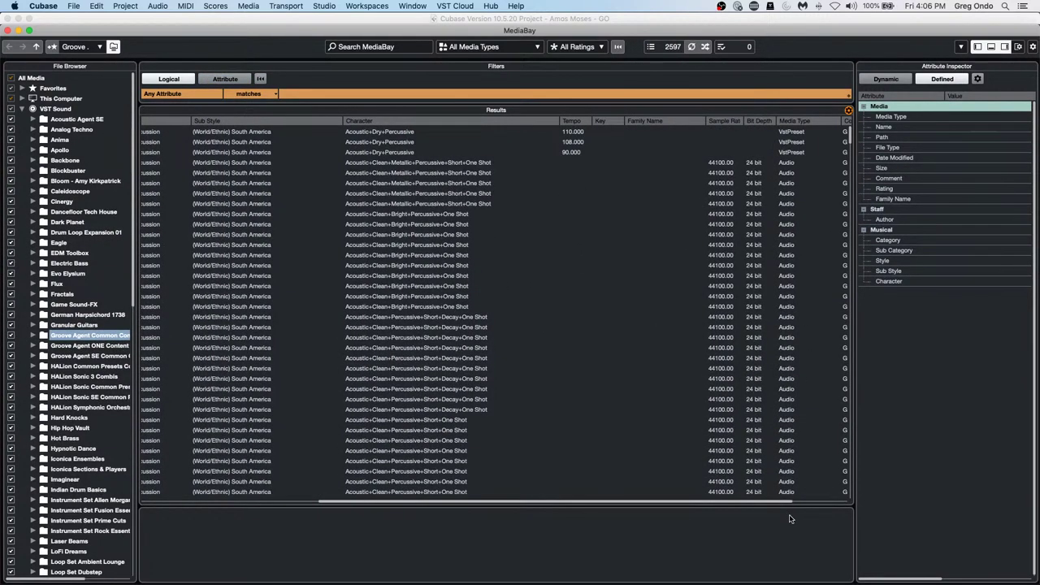
drag(785, 502, 899, 500)
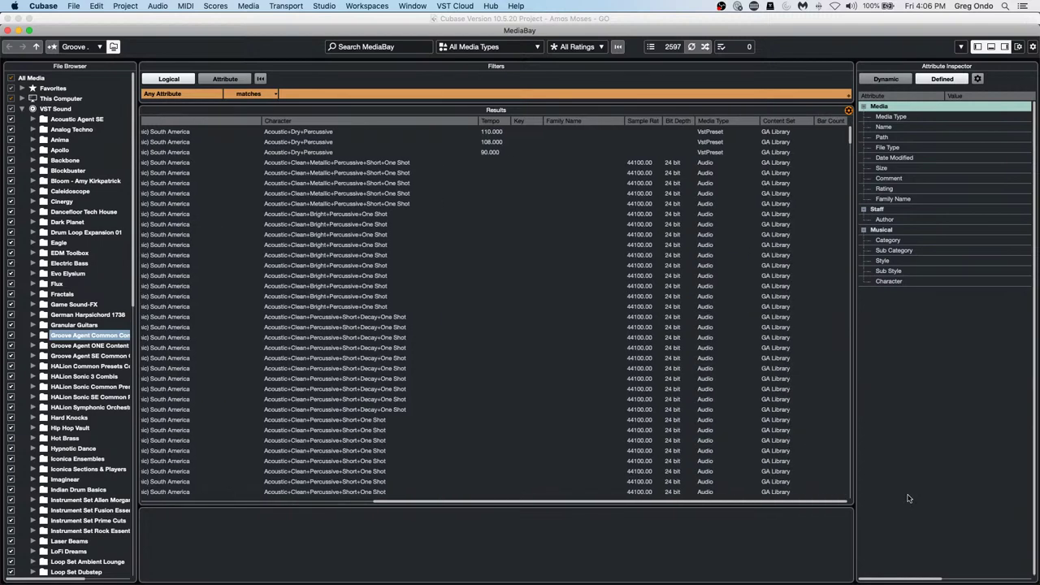
click(849, 111)
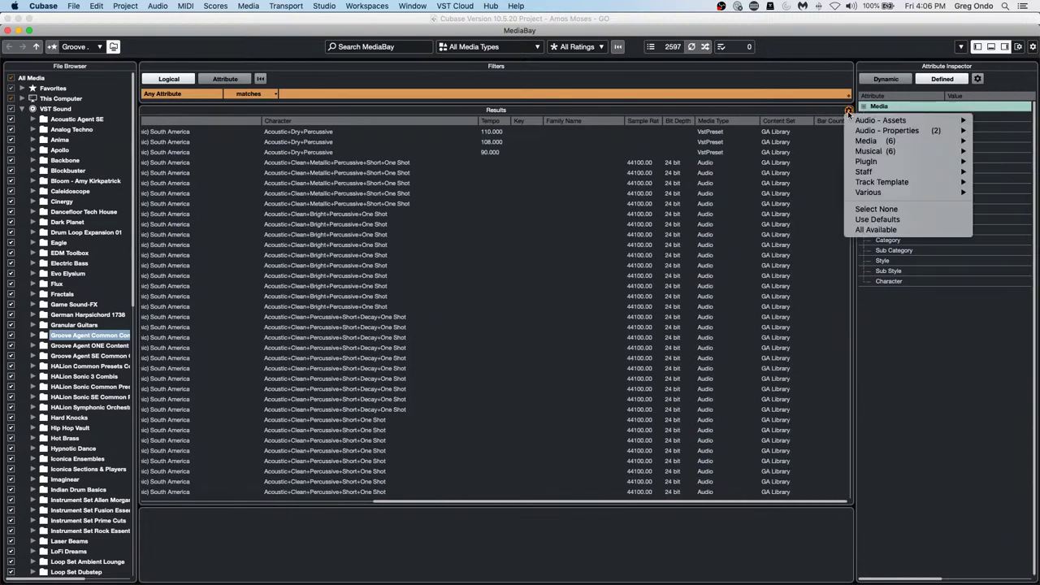
mouse_move(881, 185)
drag(112, 30, 231, 38)
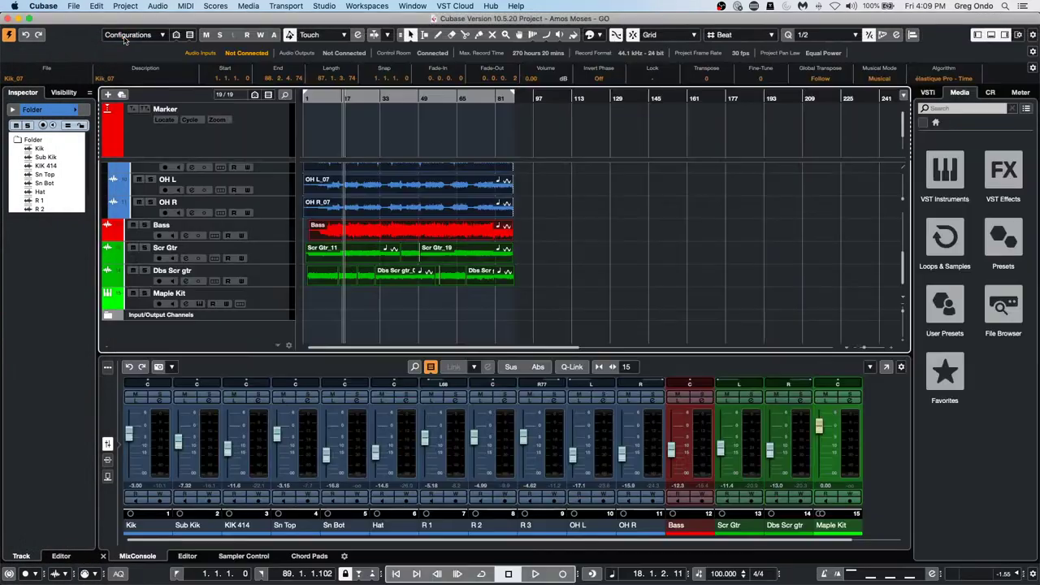
- Record a four-bar MIDI part on the Maple Kit track starting at bar 113
click(127, 39)
click(279, 301)
click(573, 97)
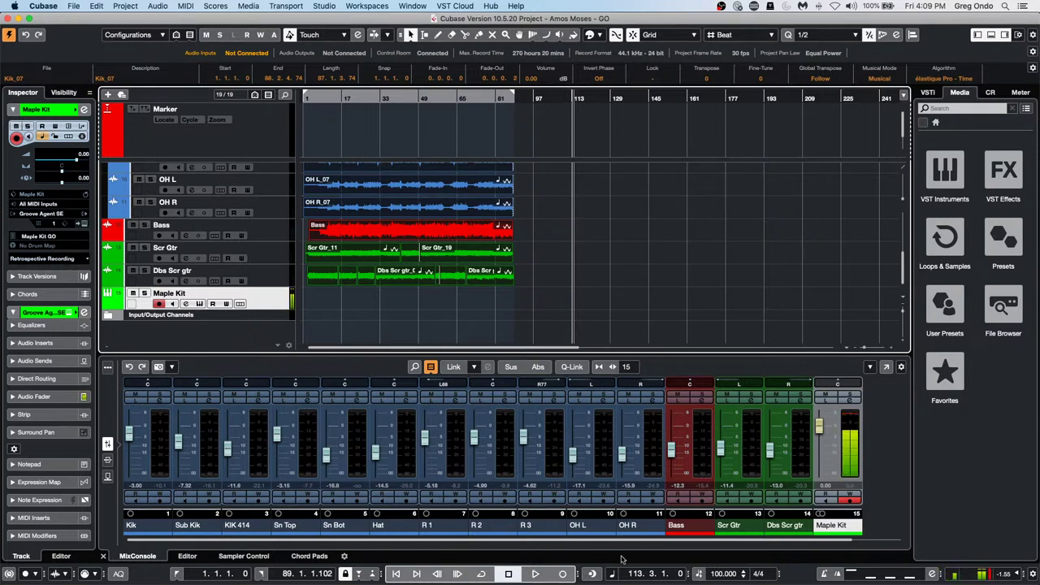
click(564, 573)
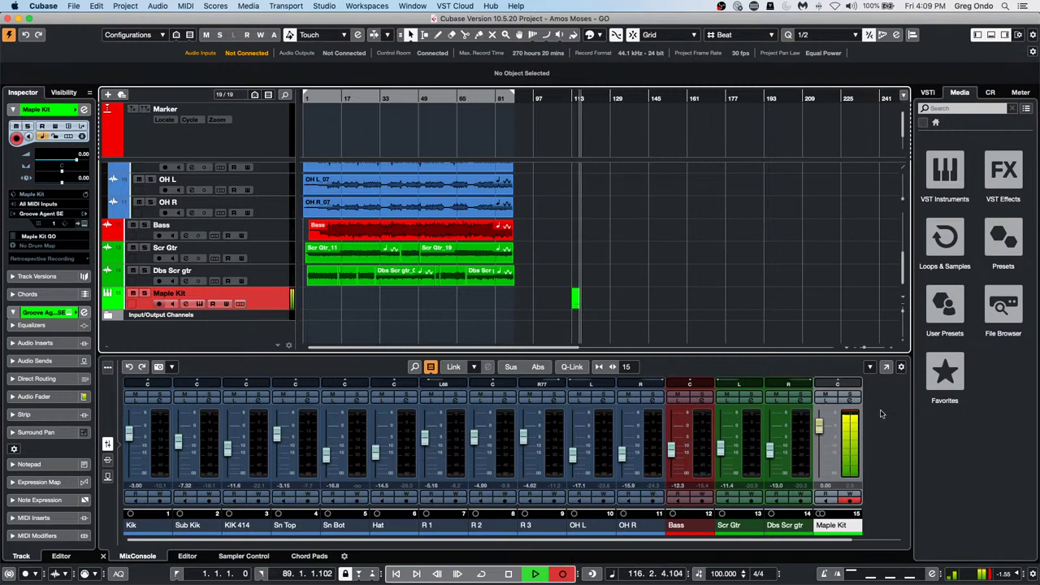
key(space)
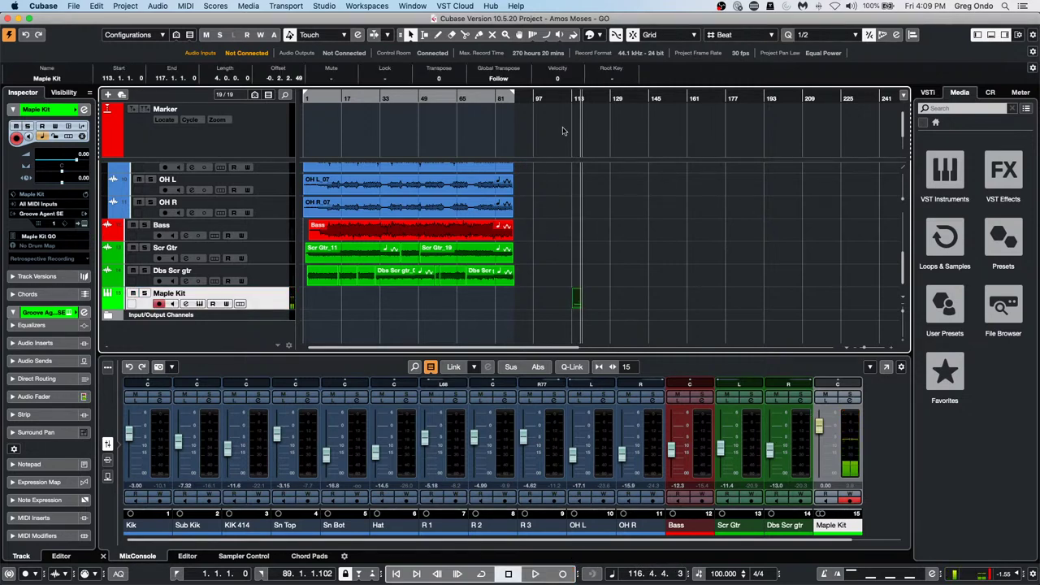
- Set the project tempo to 144 BPM and play the recorded Maple Kit part from bar 113
drag(575, 101, 578, 122)
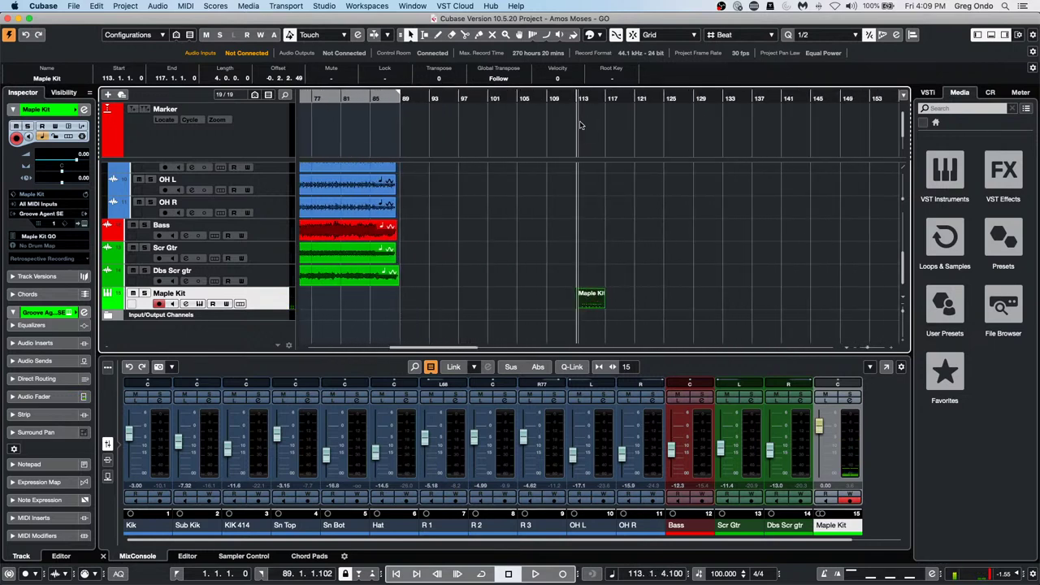
double_click(722, 573)
text(144)
key(Return)
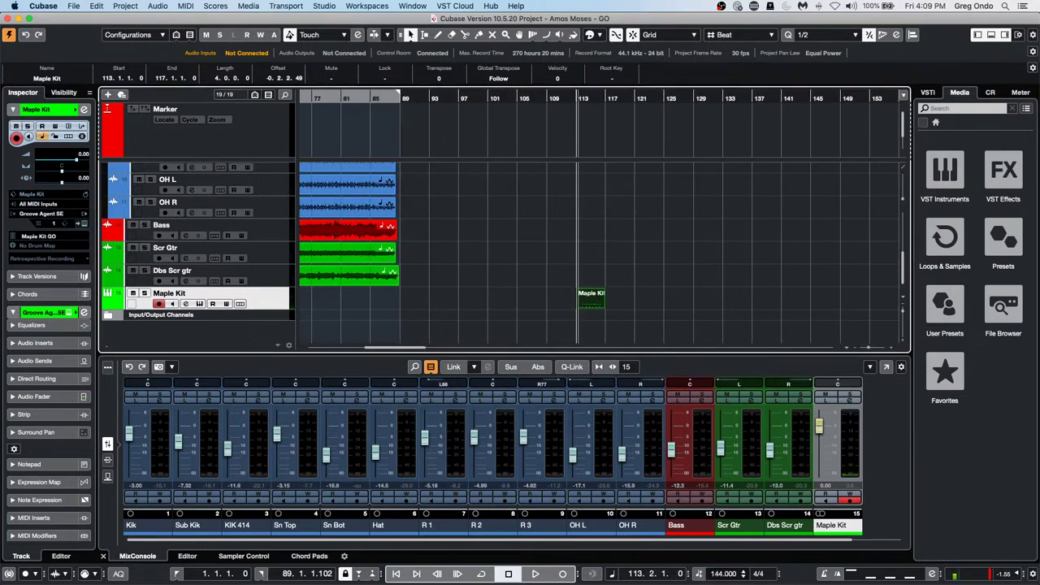
key(space)
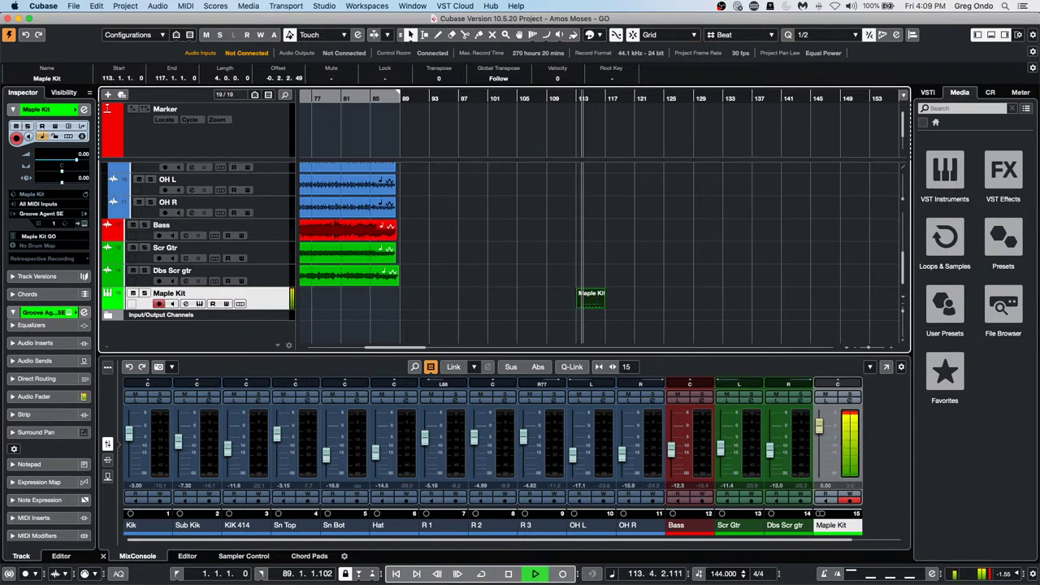
- Stop playback and set the project tempo to 100 BPM
key(space)
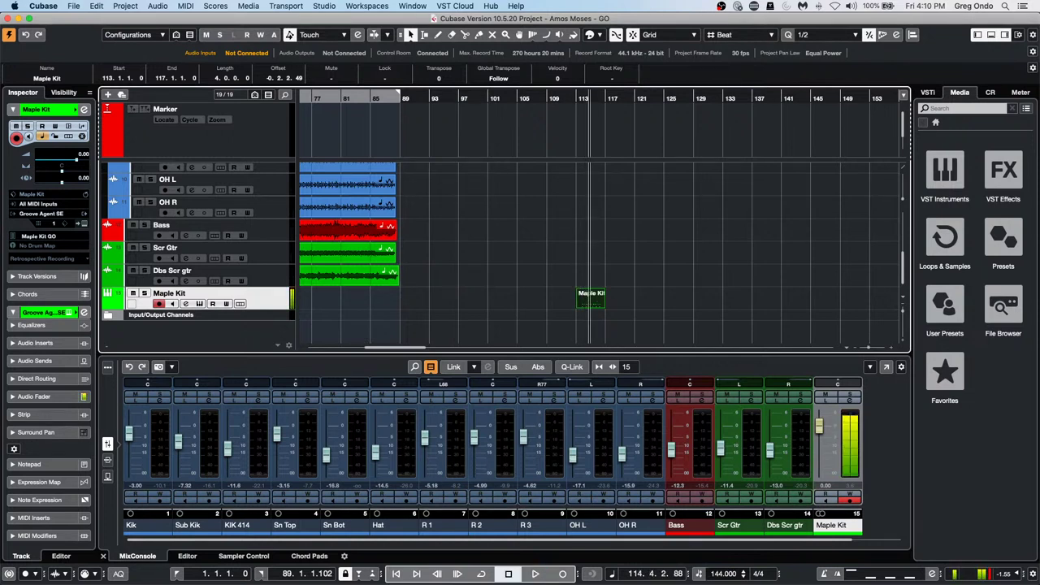
double_click(726, 574)
text(100)
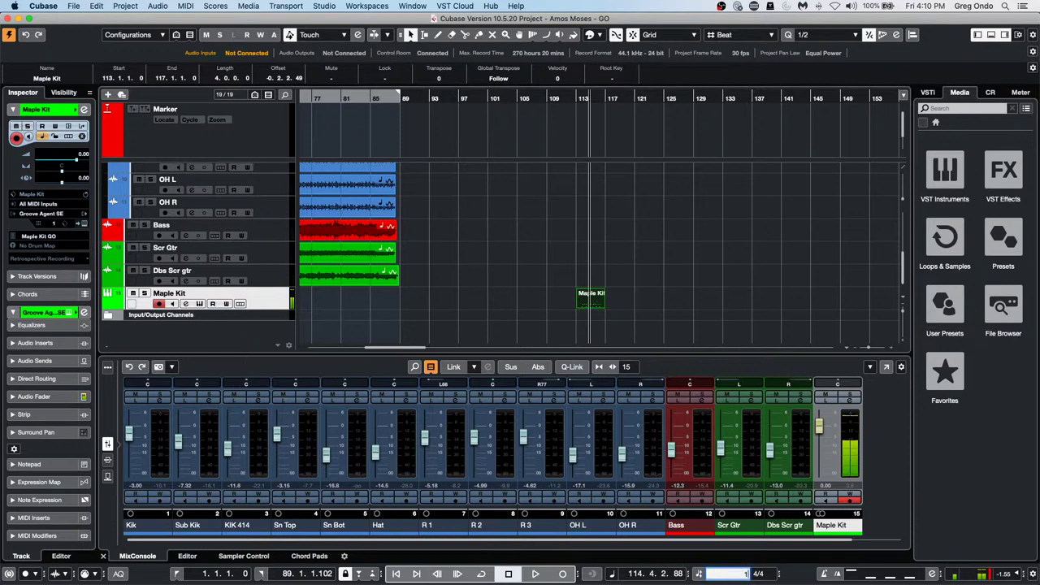
key(Return)
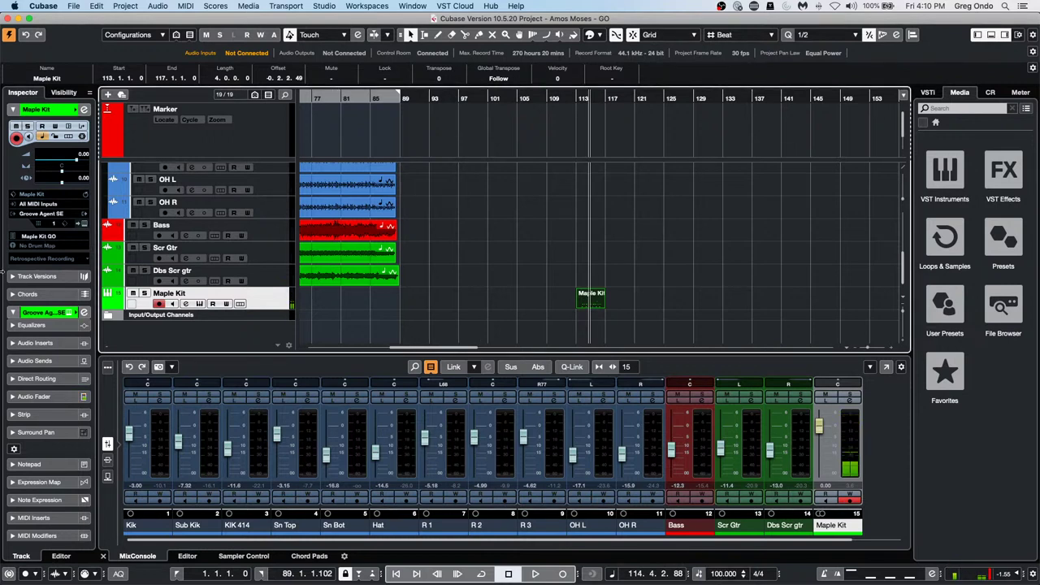
- Switch the Maple Kit track to linear time base and set the project tempo to 144 BPM
click(43, 137)
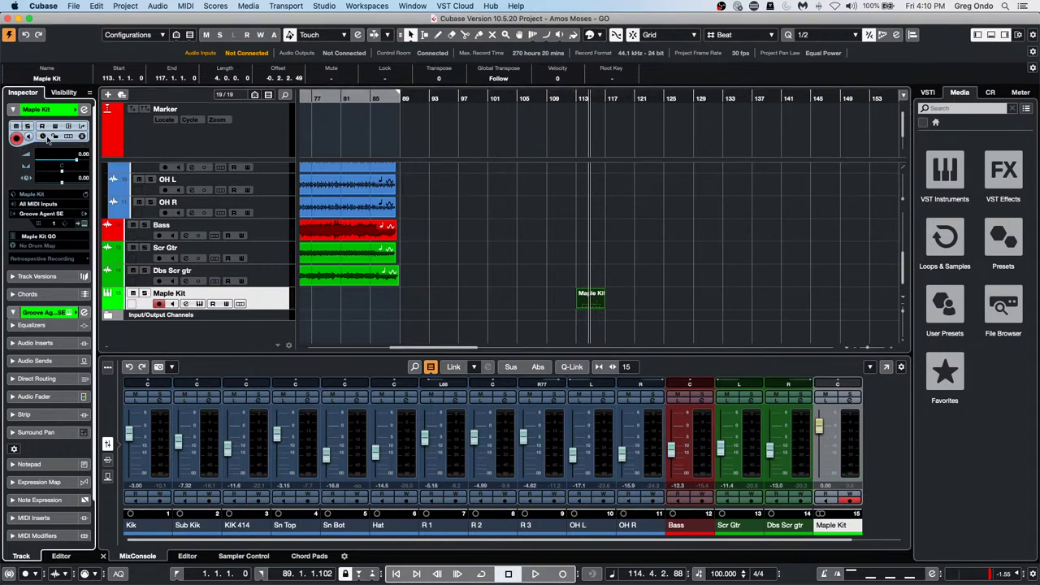
double_click(730, 575)
text(144)
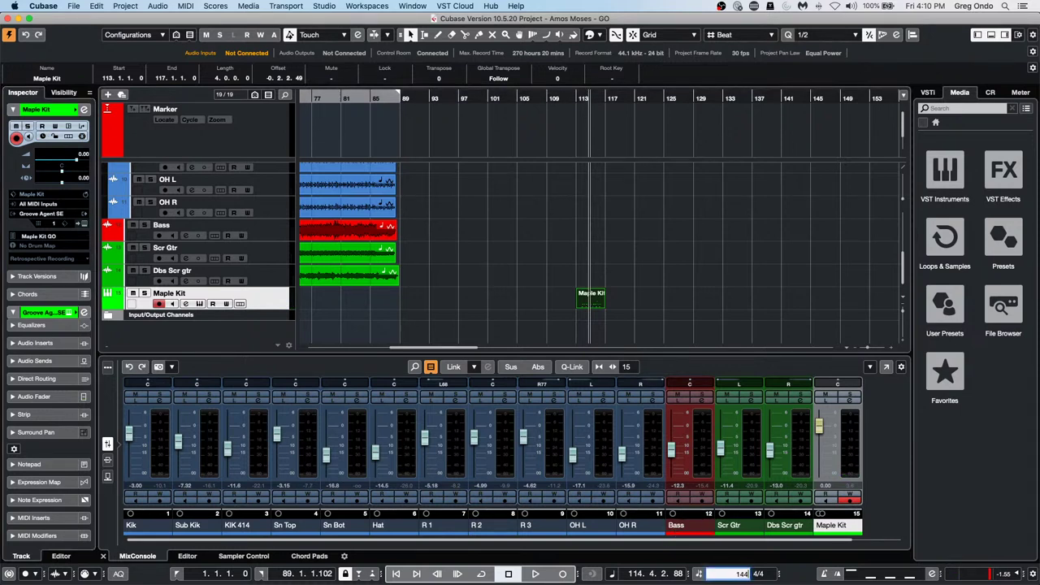
key(Return)
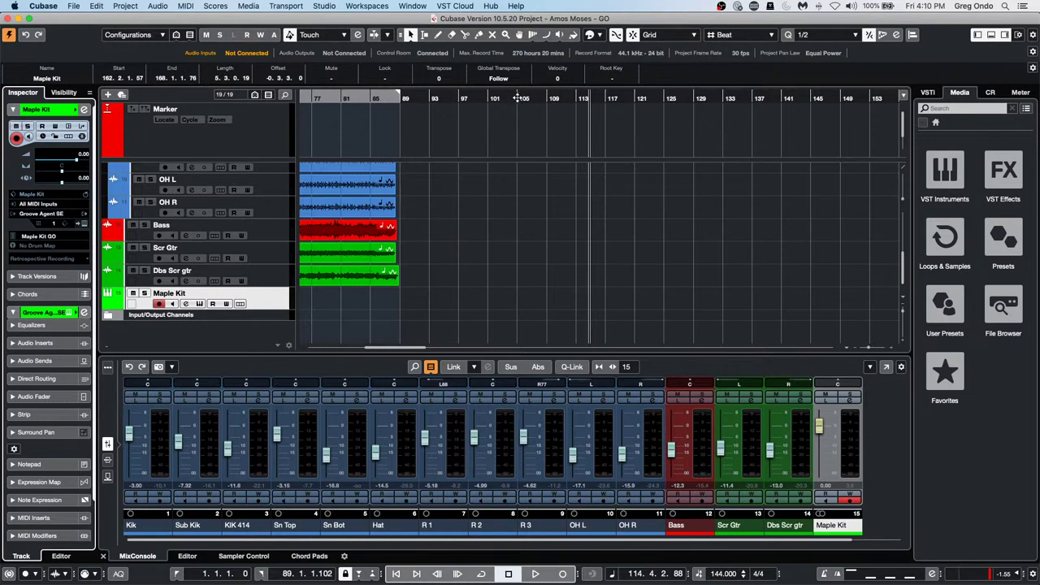
- Play the Maple Kit part from position 162.3.1.0 and stop playback near its end
drag(518, 98, 726, 143)
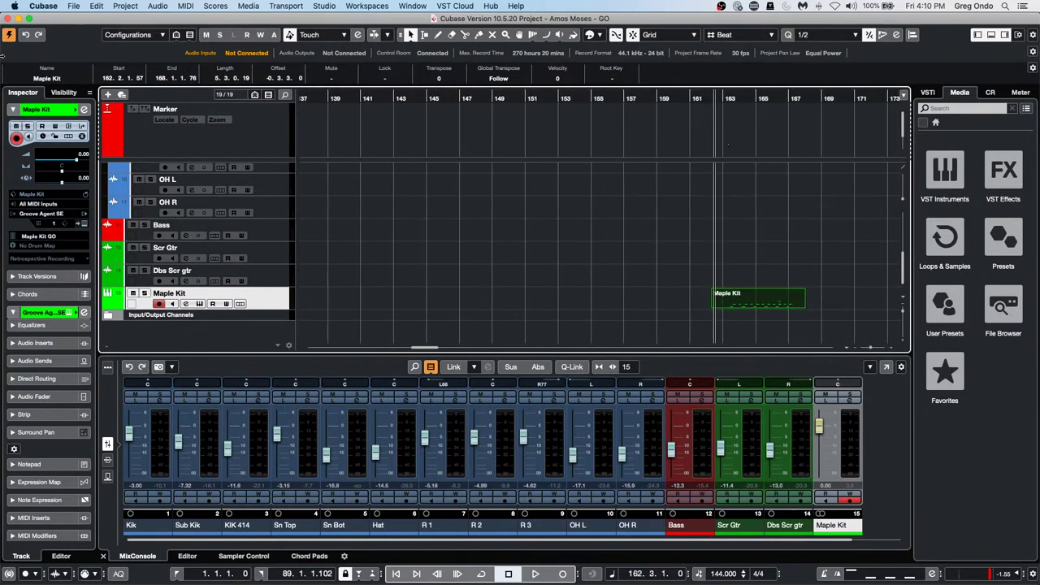
key(space)
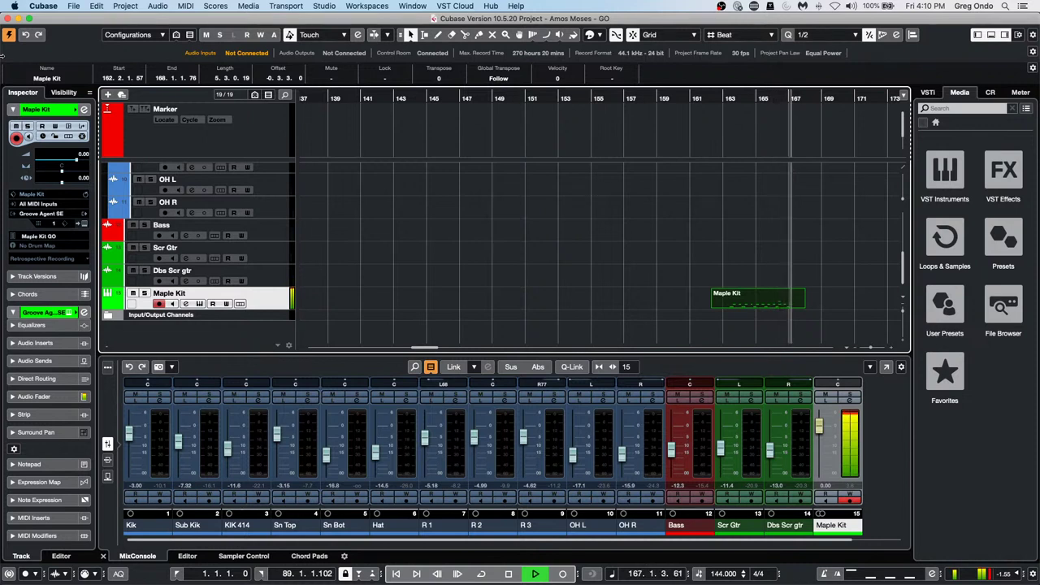
key(space)
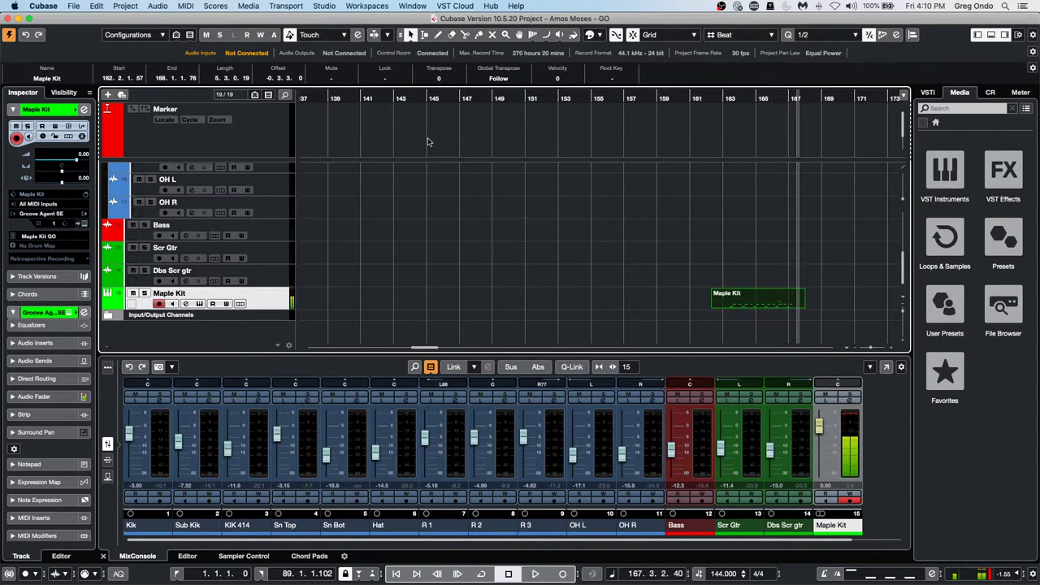
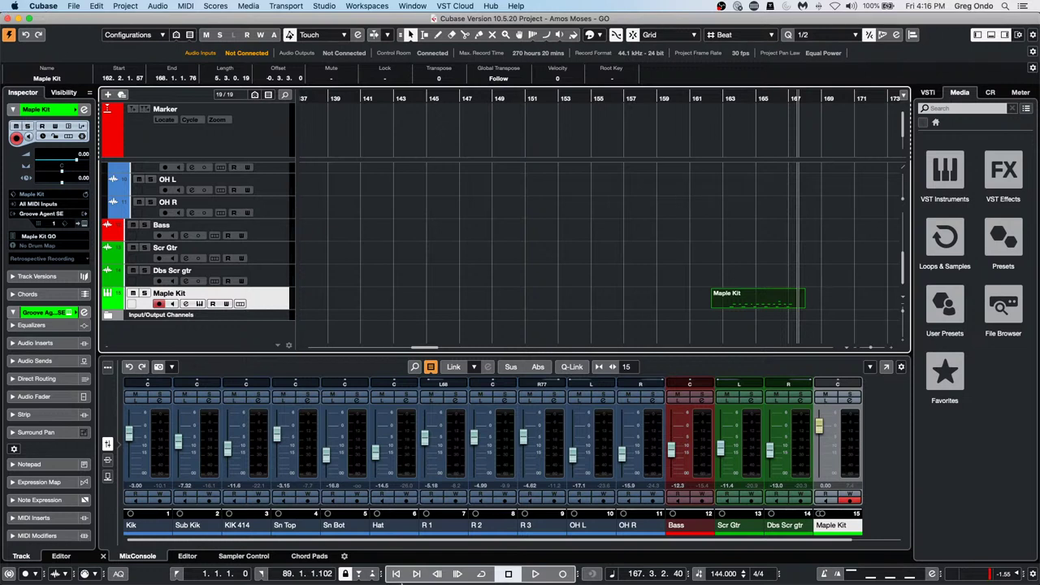
- Look across the MixConsole channels from Kik to Stereo Out and return to the first channel
mouse_move(509, 561)
scroll(439, 541, right, 1)
scroll(439, 541, left, 1)
scroll(439, 542, right, 1)
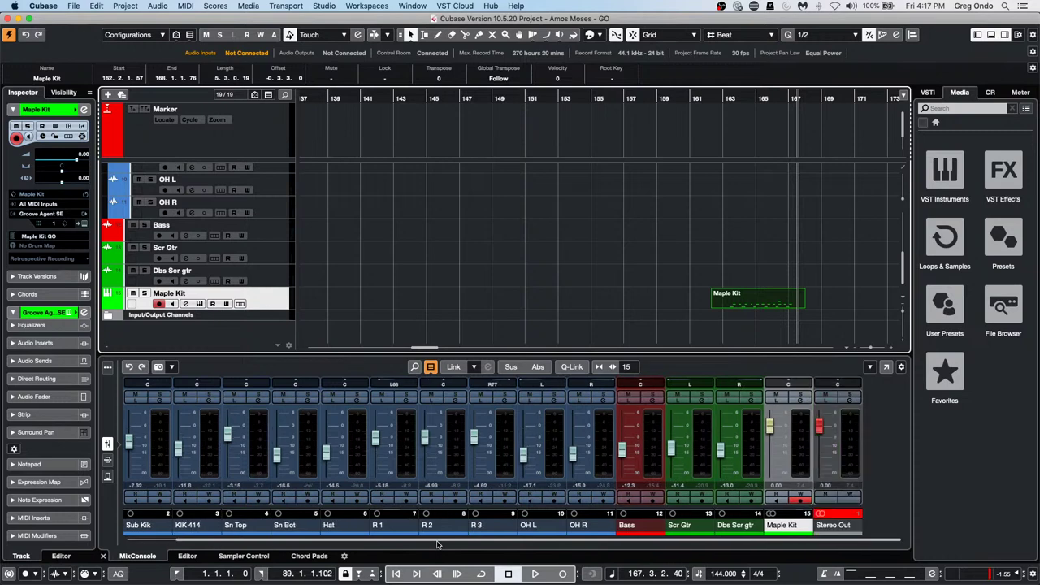
scroll(437, 544, left, 1)
scroll(439, 543, right, 1)
scroll(438, 543, left, 1)
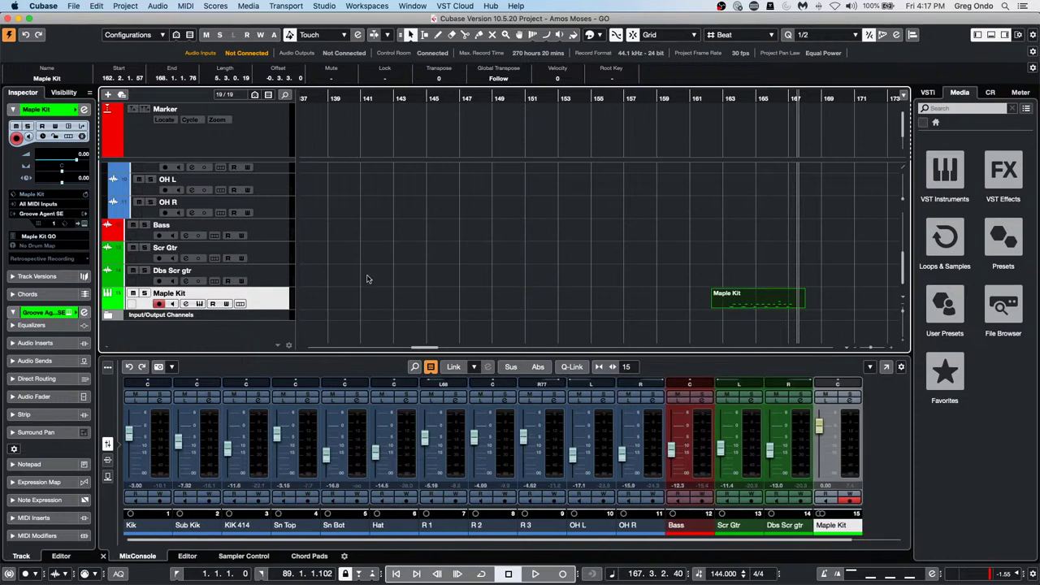
- Add 18 mono audio tracks routed to Stereo Out below the Maple Kit track
right_click(254, 323)
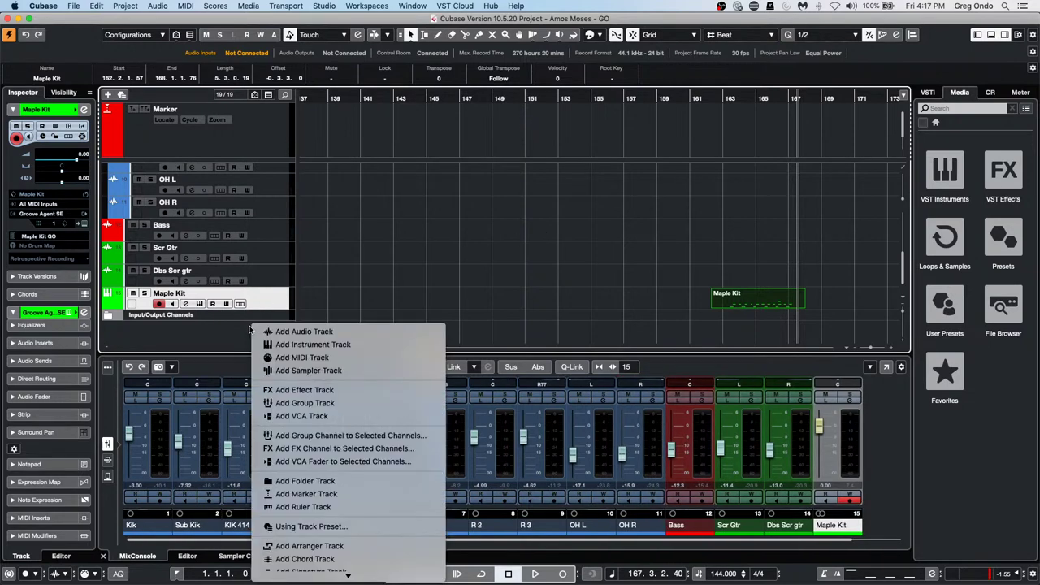
click(333, 331)
key(Tab)
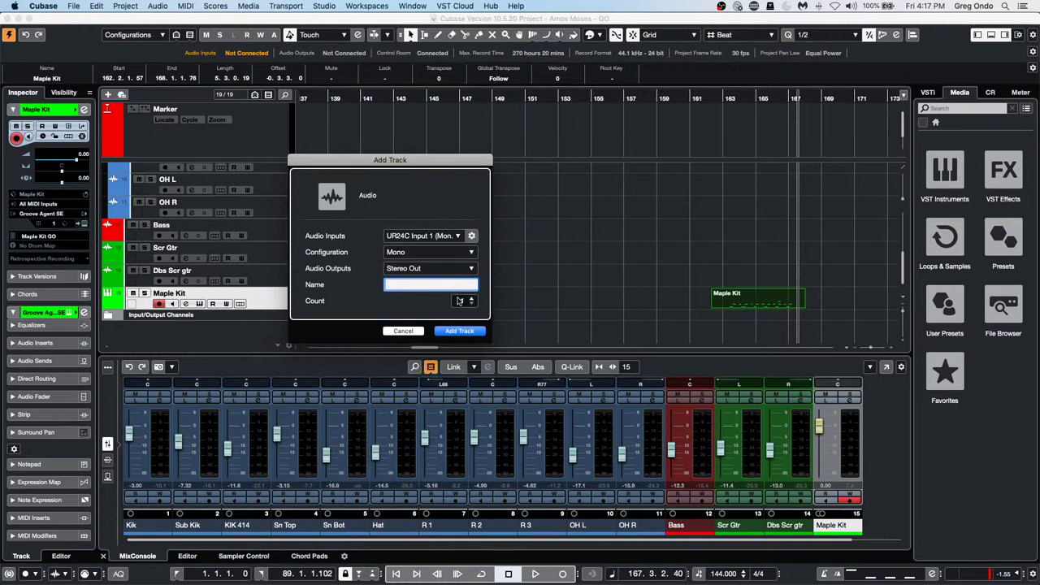
scroll(459, 302, up, 3)
scroll(459, 302, up, 14)
click(465, 332)
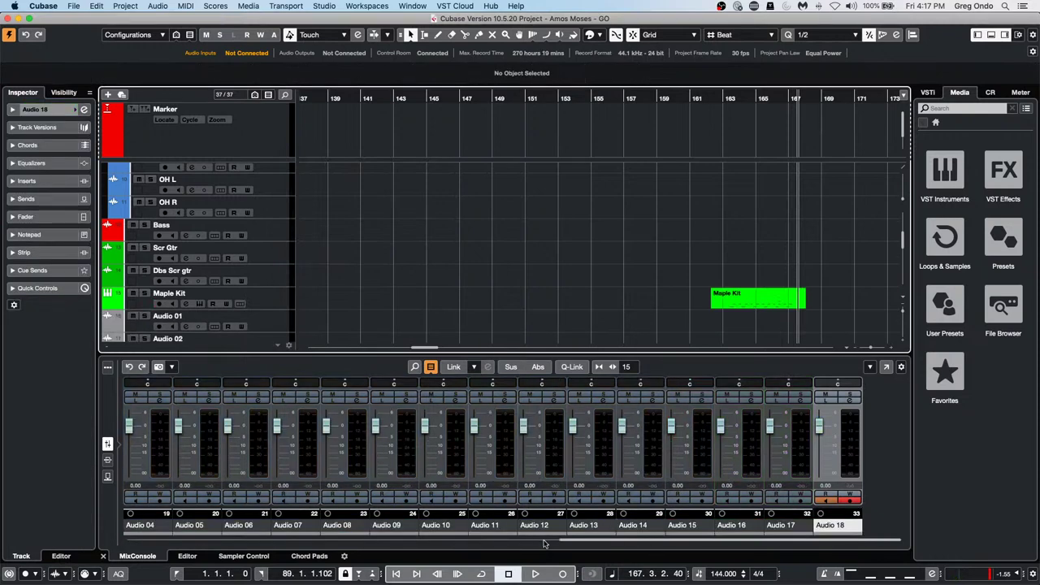
- Look back and forth across the MixConsole channels, covering the drum, bass and guitar channels and the new audio channels
scroll(544, 542, right, 1)
scroll(543, 542, left, 19)
scroll(559, 541, right, 15)
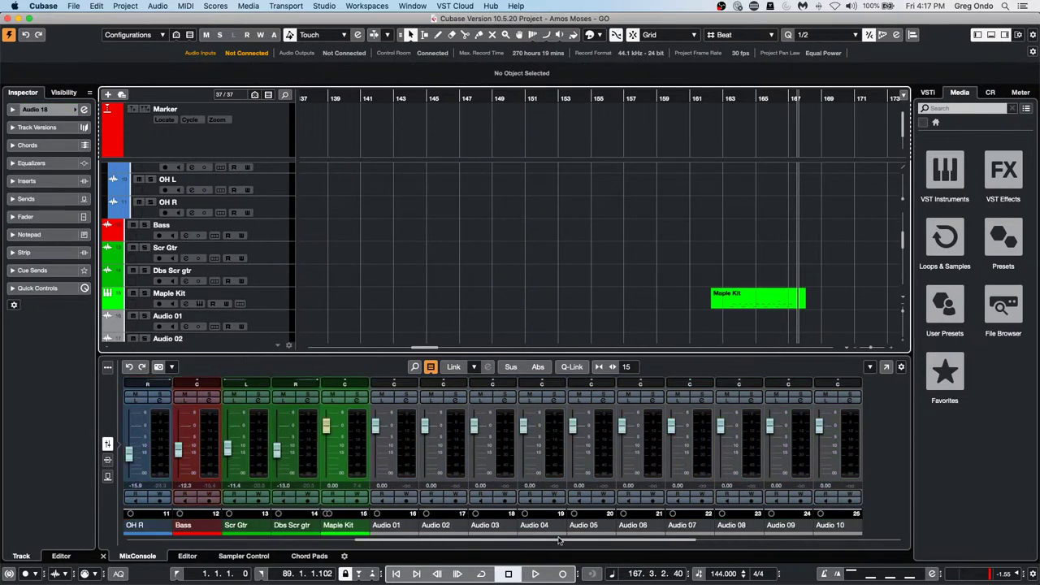
scroll(558, 541, left, 6)
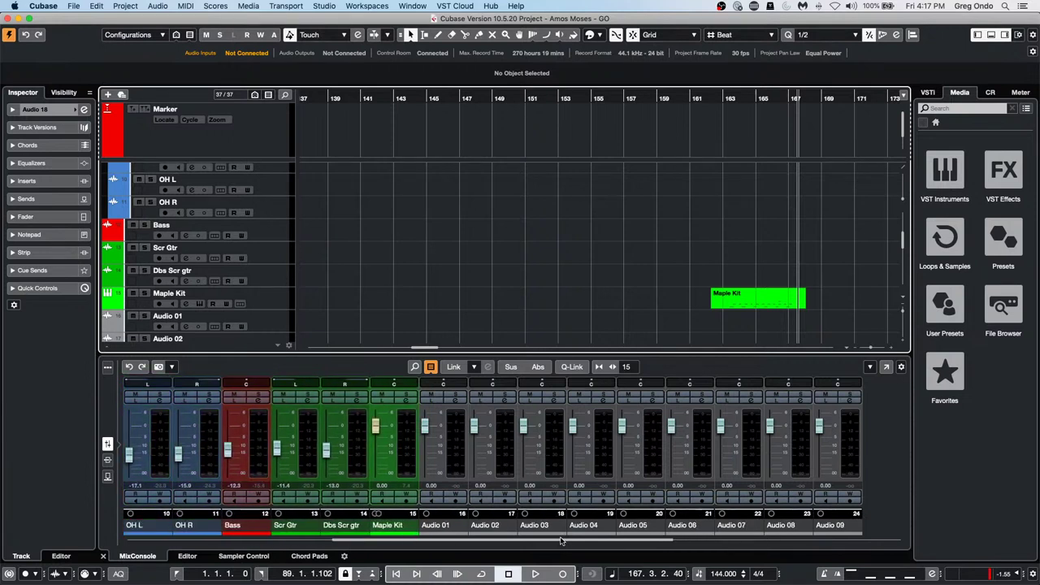
scroll(562, 540, left, 6)
scroll(562, 540, right, 6)
scroll(564, 540, left, 1)
scroll(563, 540, left, 3)
scroll(563, 540, right, 11)
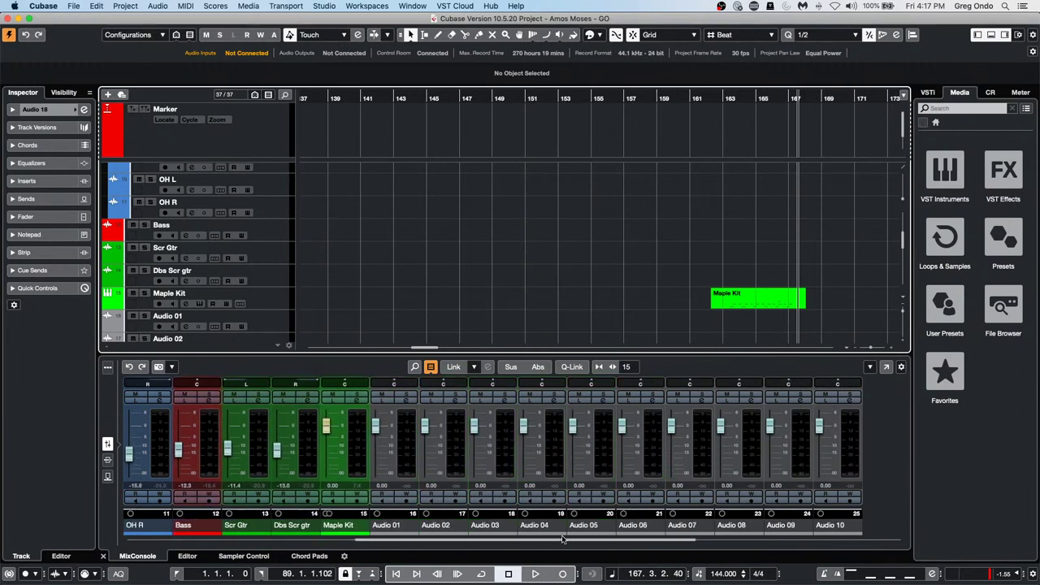
scroll(562, 541, left, 13)
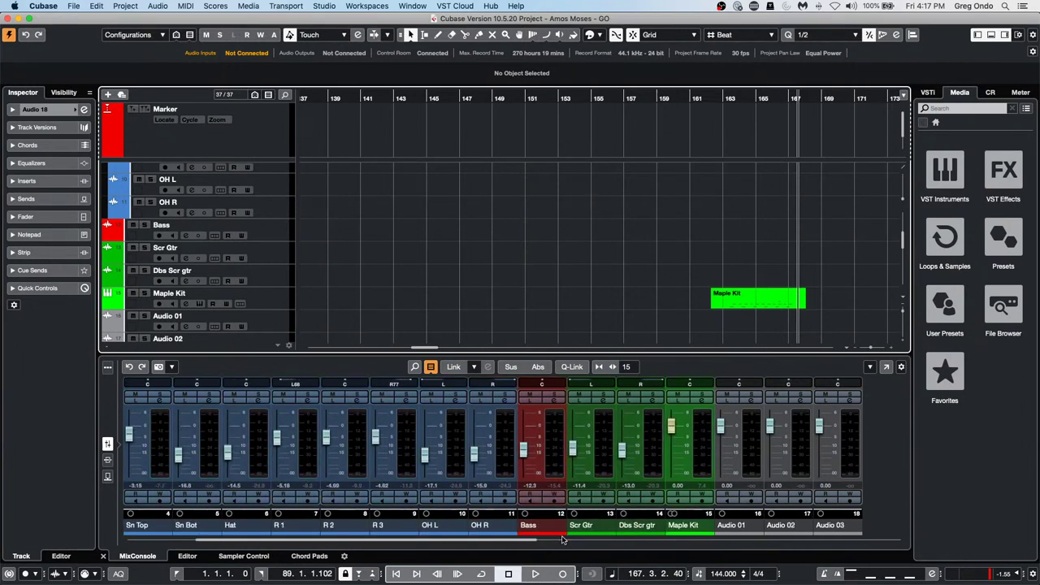
scroll(562, 540, right, 5)
scroll(562, 540, left, 4)
scroll(562, 540, right, 5)
scroll(563, 541, left, 6)
scroll(562, 540, right, 5)
scroll(562, 539, left, 3)
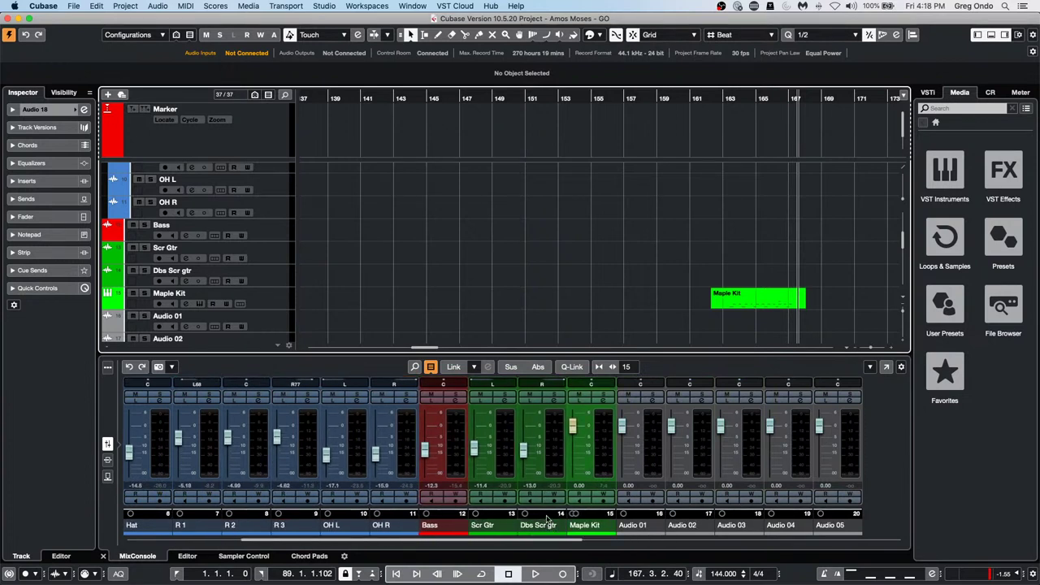
scroll(544, 528, right, 5)
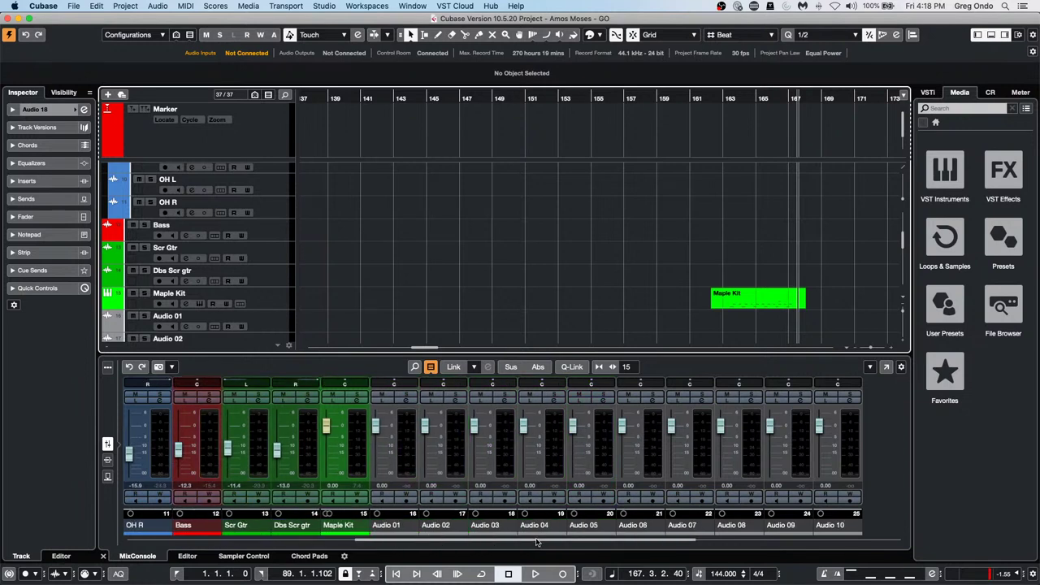
scroll(541, 538, left, 7)
scroll(538, 540, right, 6)
scroll(539, 539, left, 2)
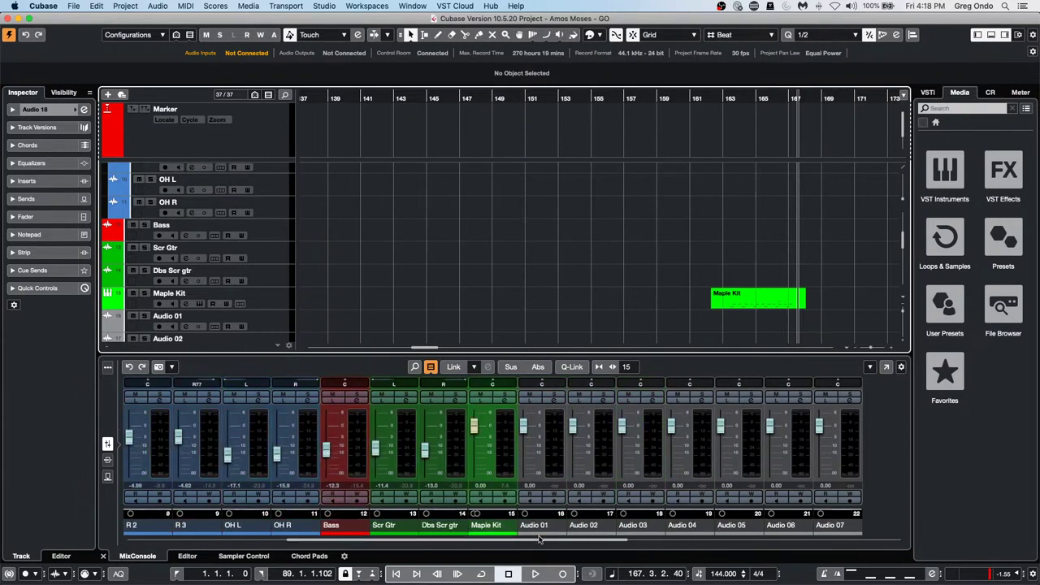
scroll(538, 539, left, 1)
scroll(538, 539, right, 5)
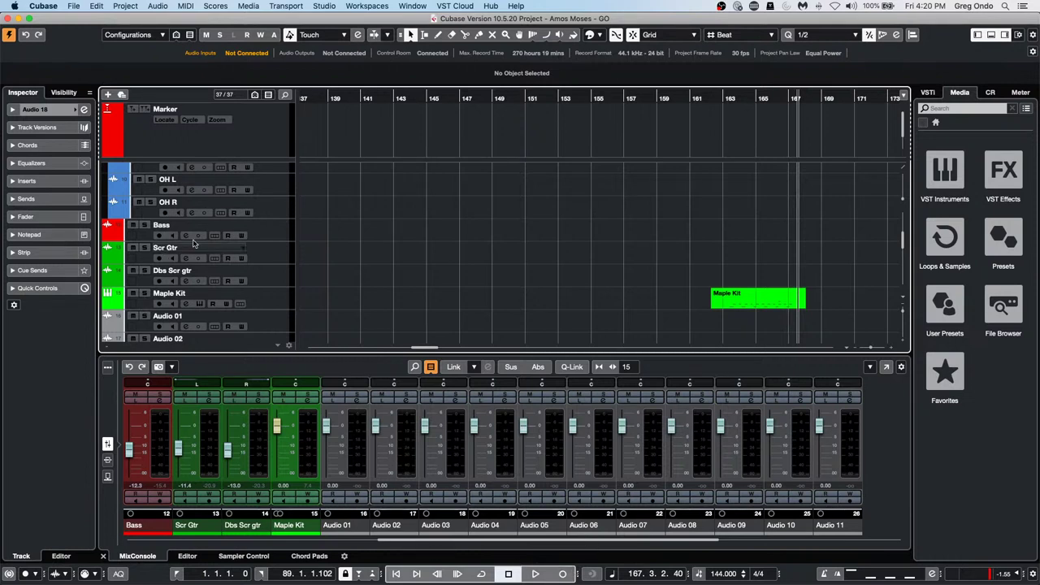
- Enable input monitoring on the Audio 03 track
click(78, 6)
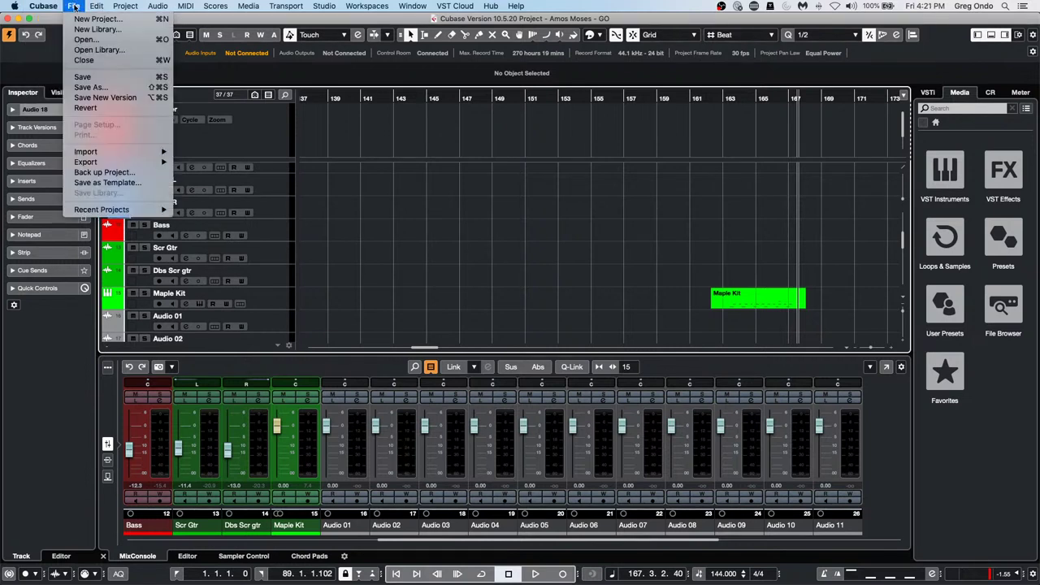
click(397, 292)
scroll(429, 271, up, 3)
scroll(435, 268, down, 4)
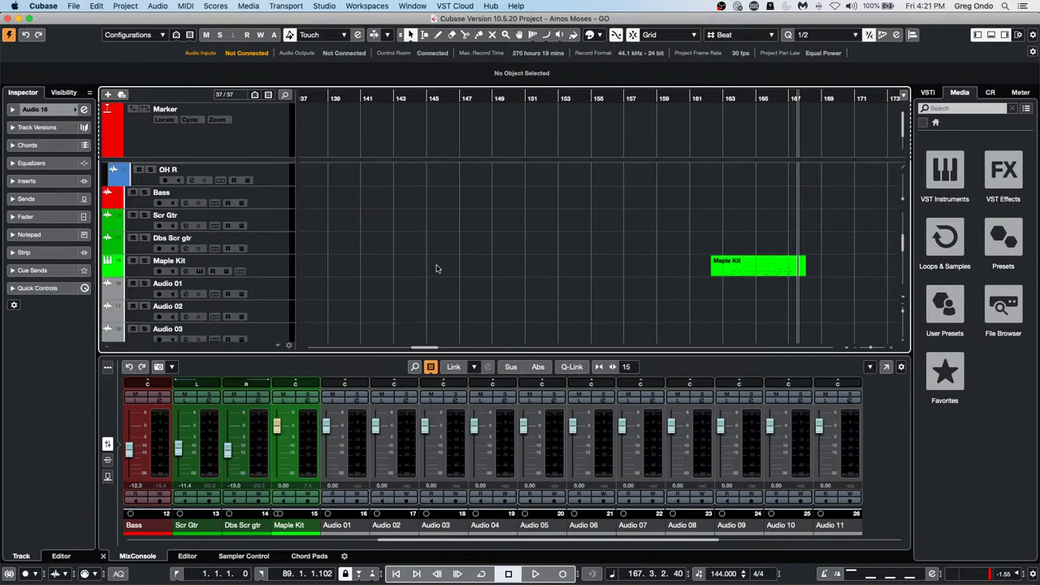
scroll(435, 268, down, 4)
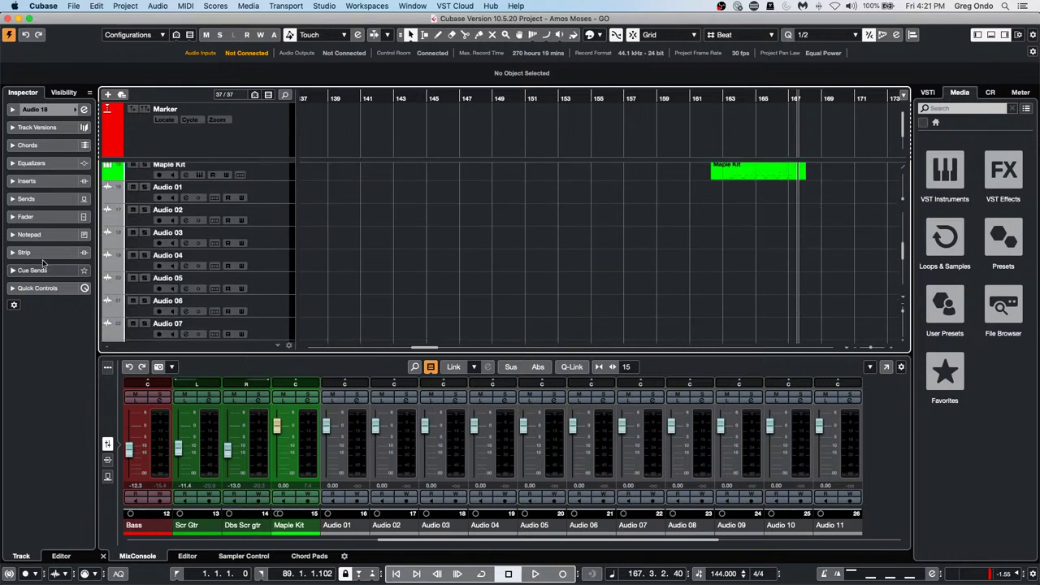
click(268, 242)
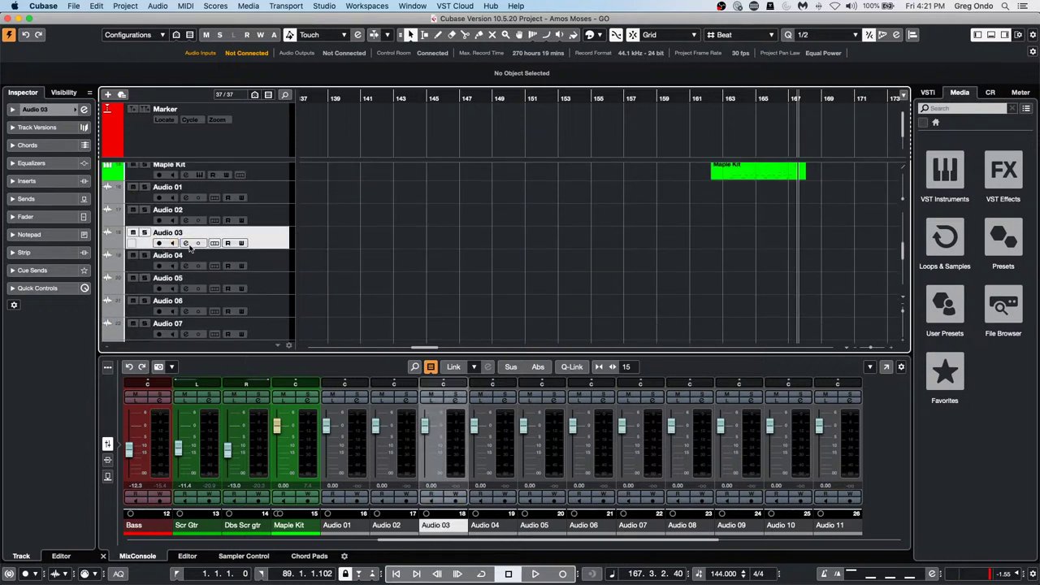
click(172, 243)
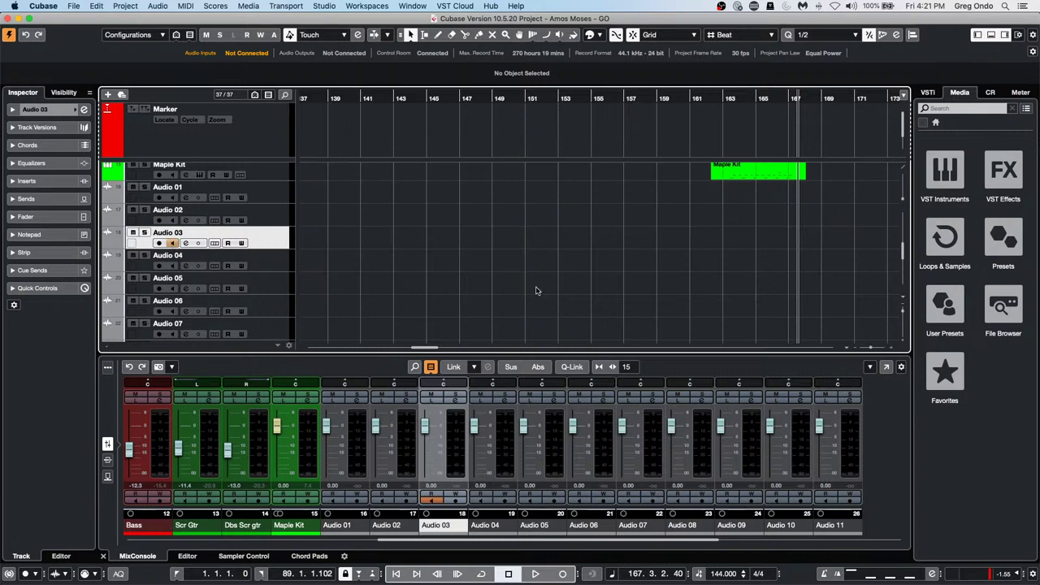
- Start and stop playback twice to check how Audio 03's input monitoring behaves
click(535, 575)
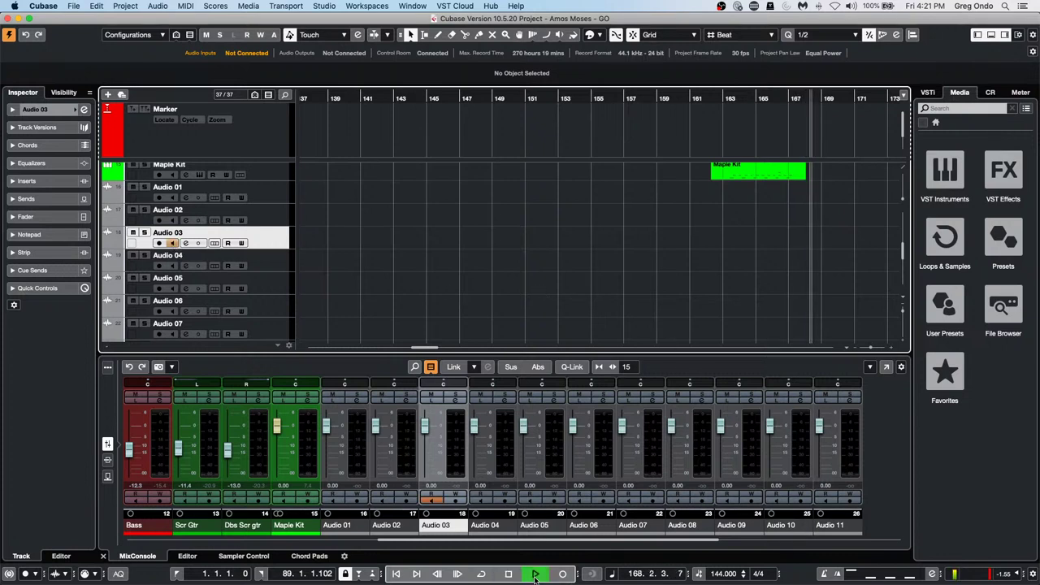
click(509, 574)
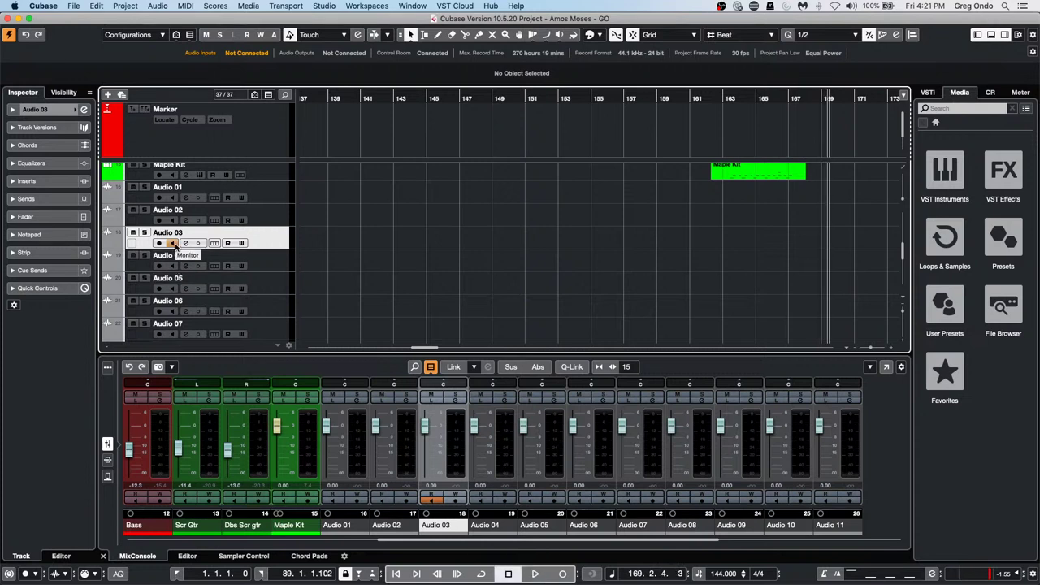
click(527, 573)
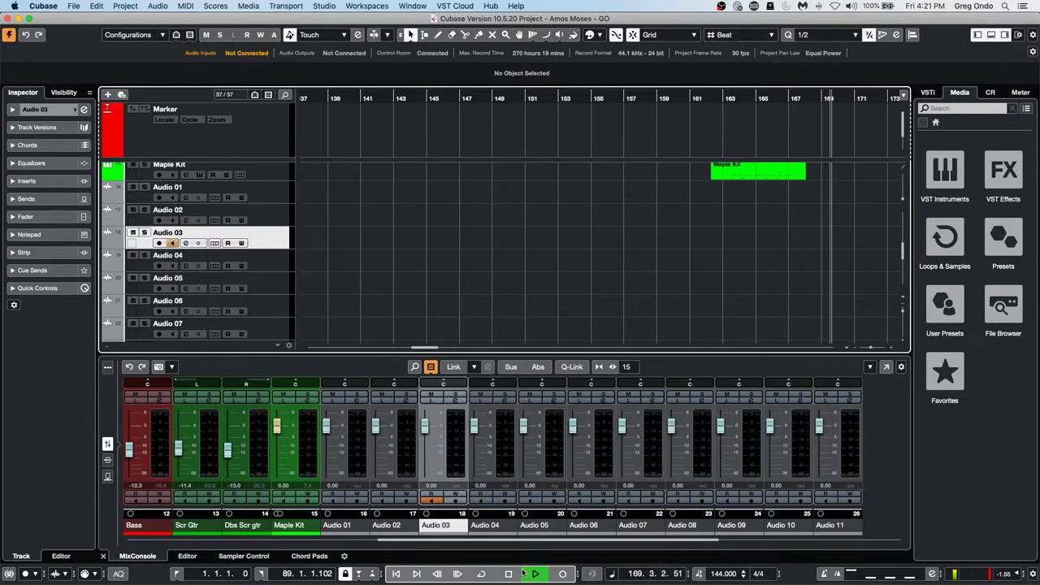
click(510, 573)
- Review the Auto Monitoring choices in the VST preferences, leaving Tapemachine Style selected
click(57, 8)
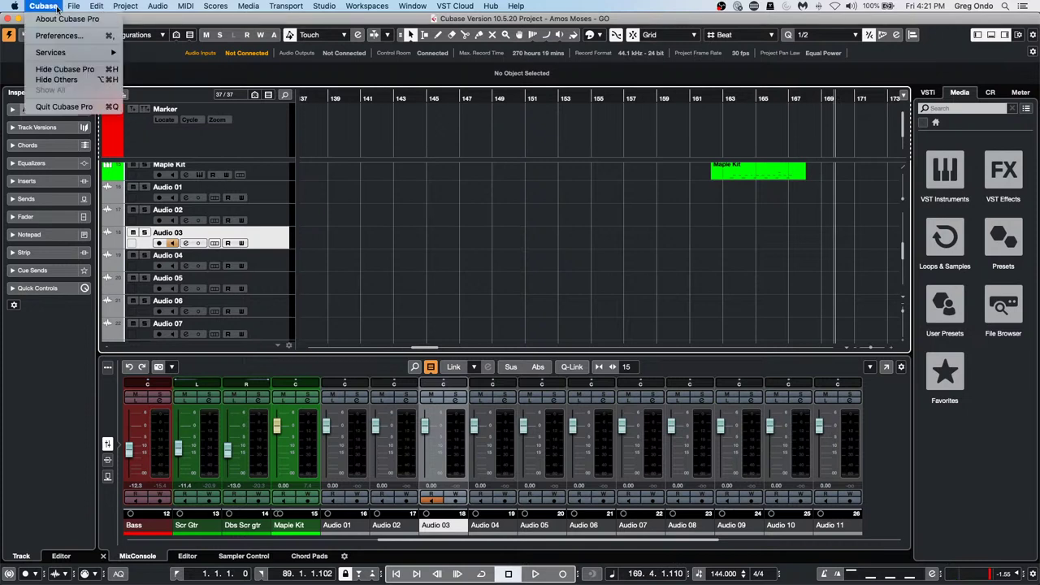
click(58, 36)
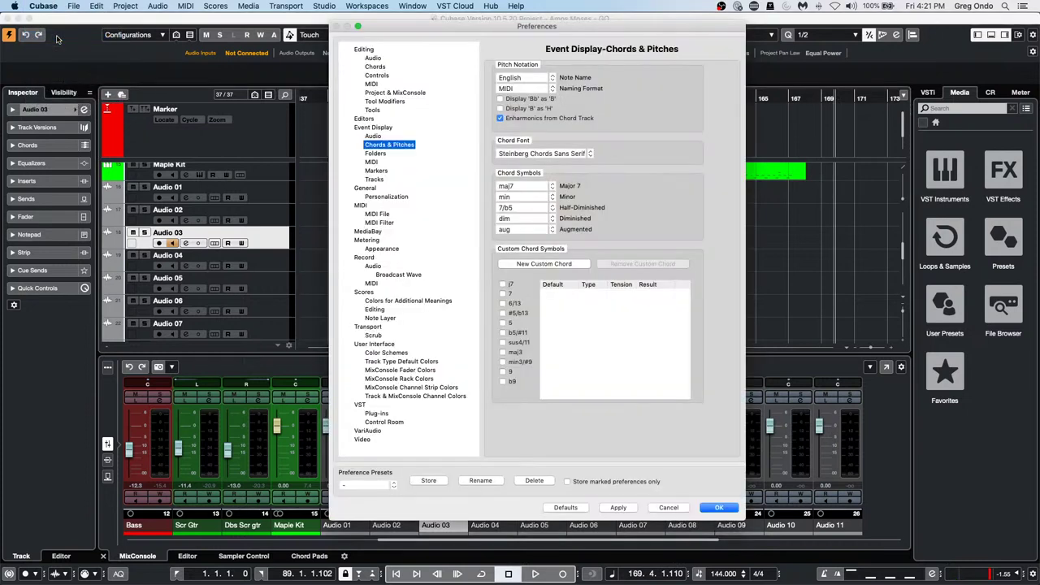
click(360, 405)
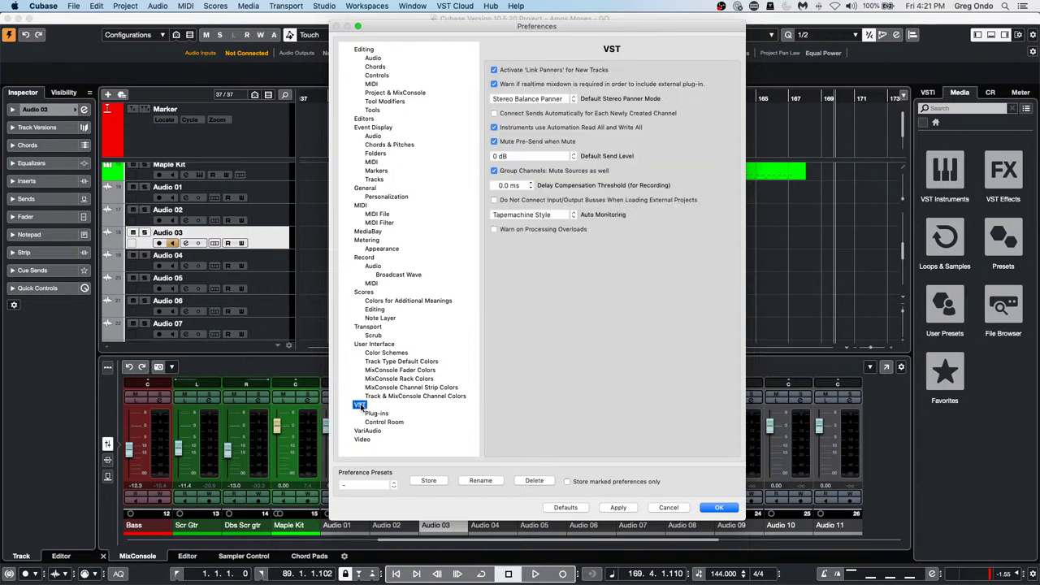
click(559, 216)
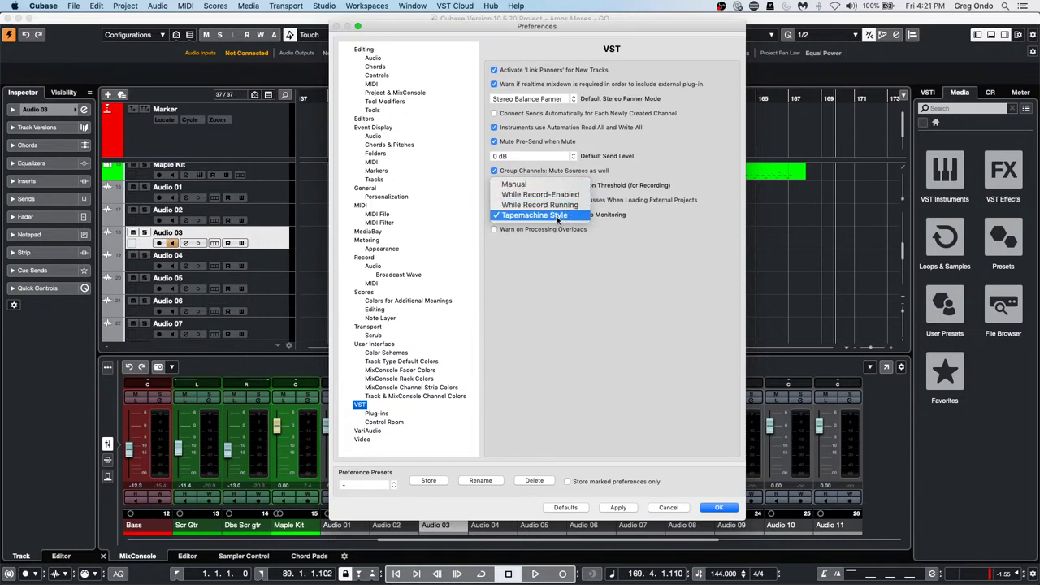
click(552, 215)
click(550, 214)
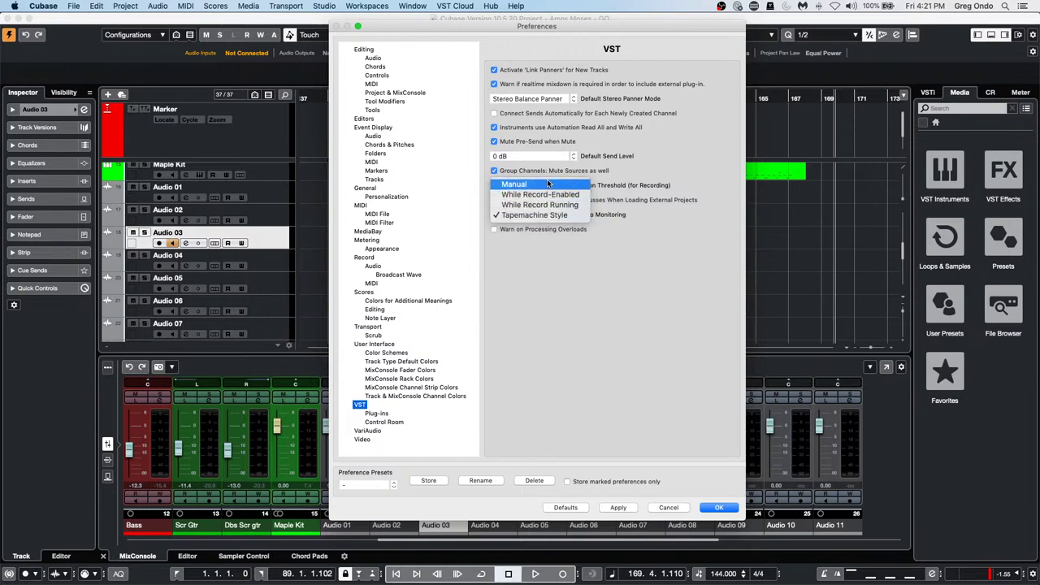
click(597, 284)
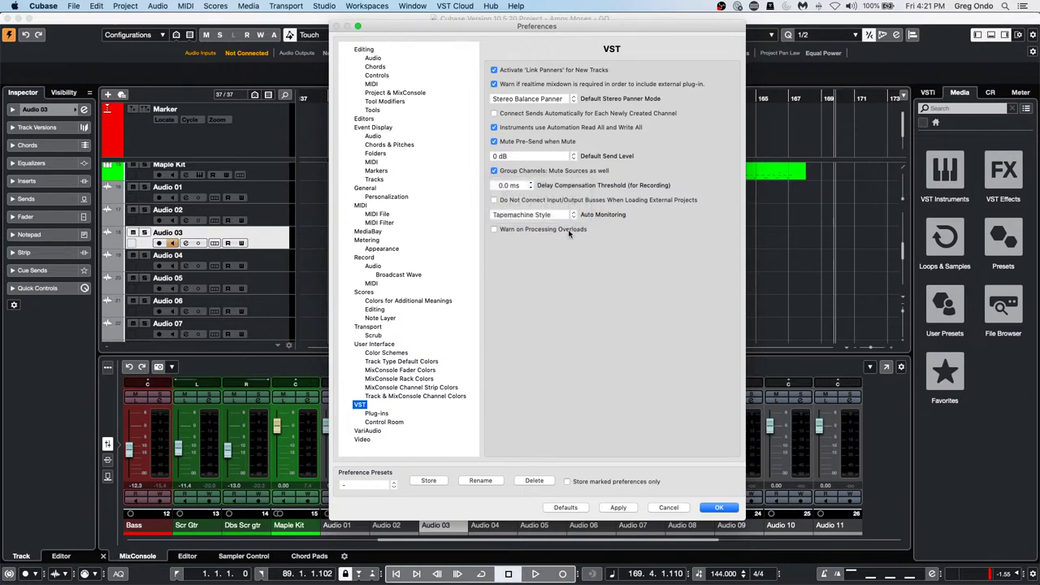
click(719, 507)
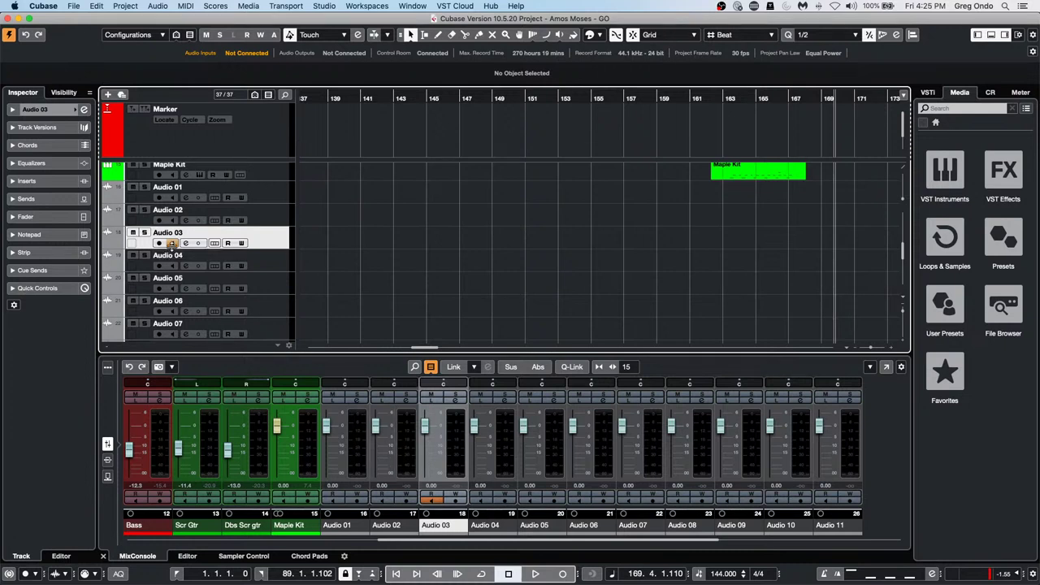
- Start and stop playback three times from around bar 148 to check how Audio 03's monitoring responds
click(485, 98)
key(space)
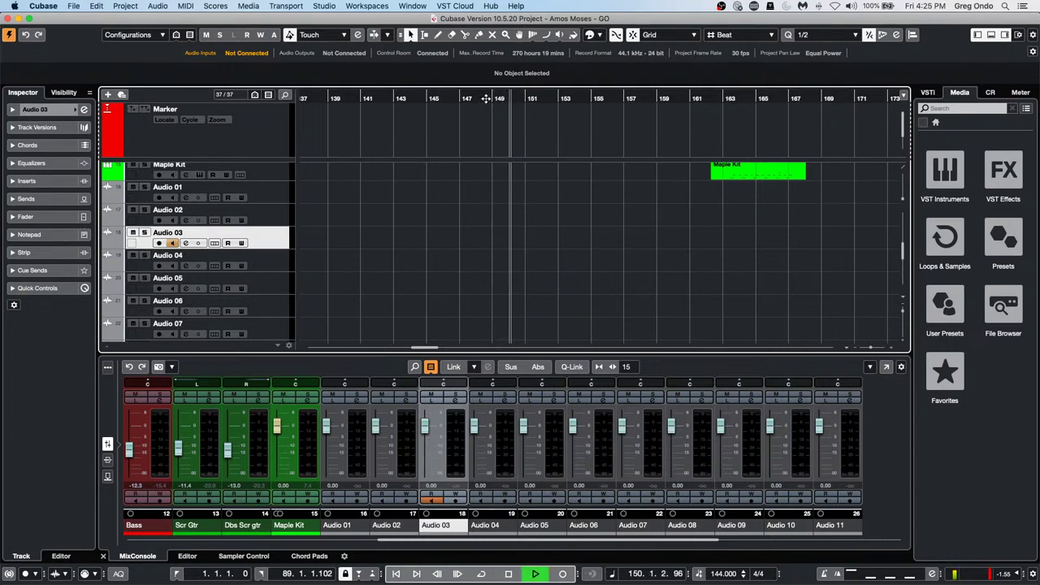
key(space)
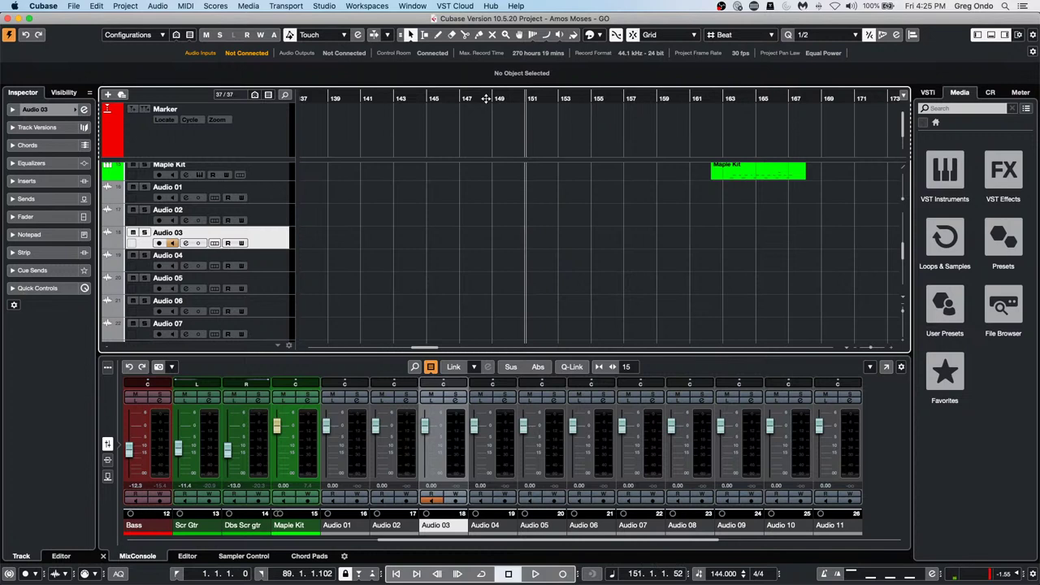
key(space)
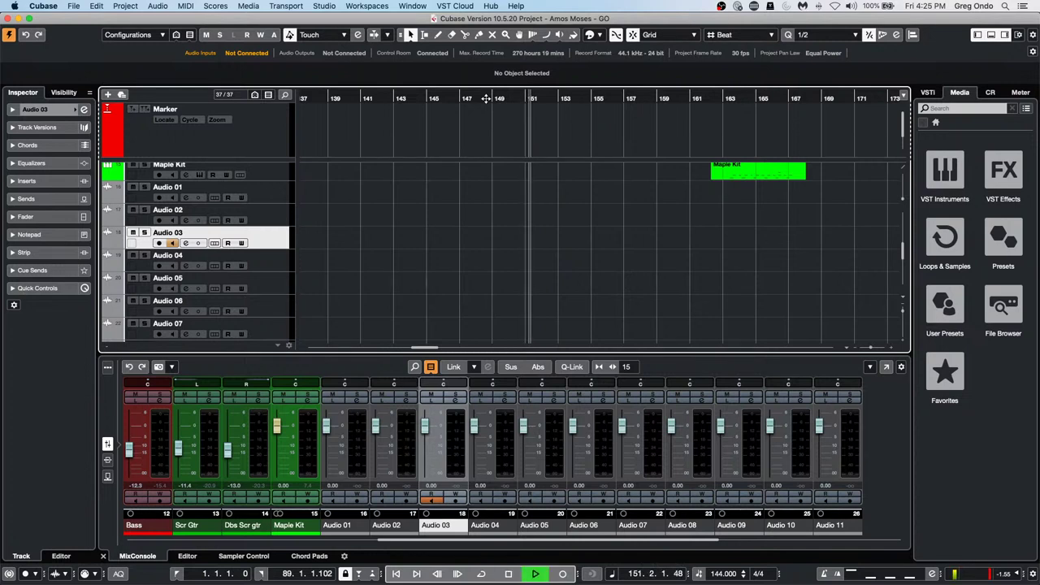
key(space)
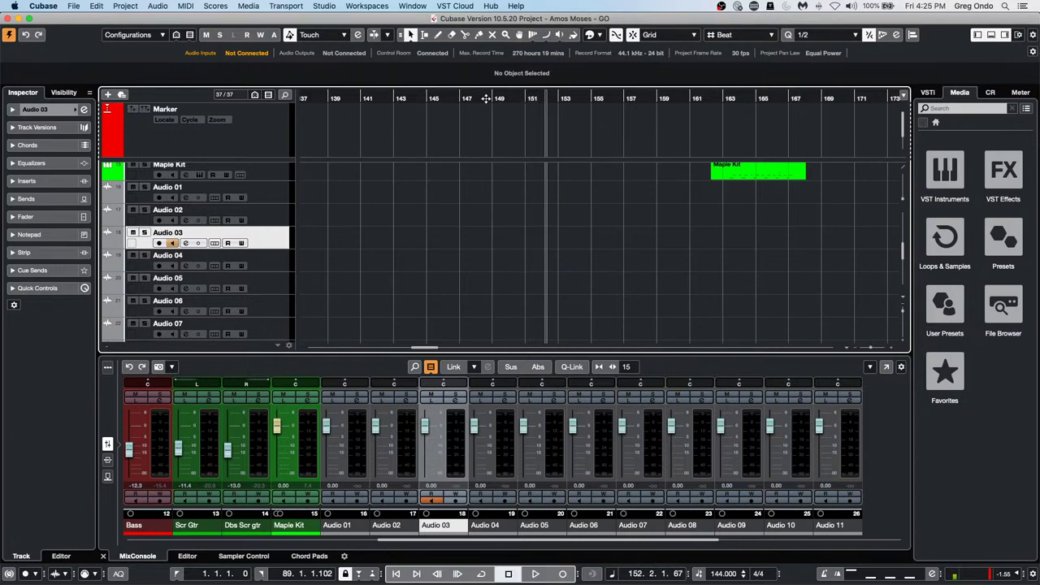
key(space)
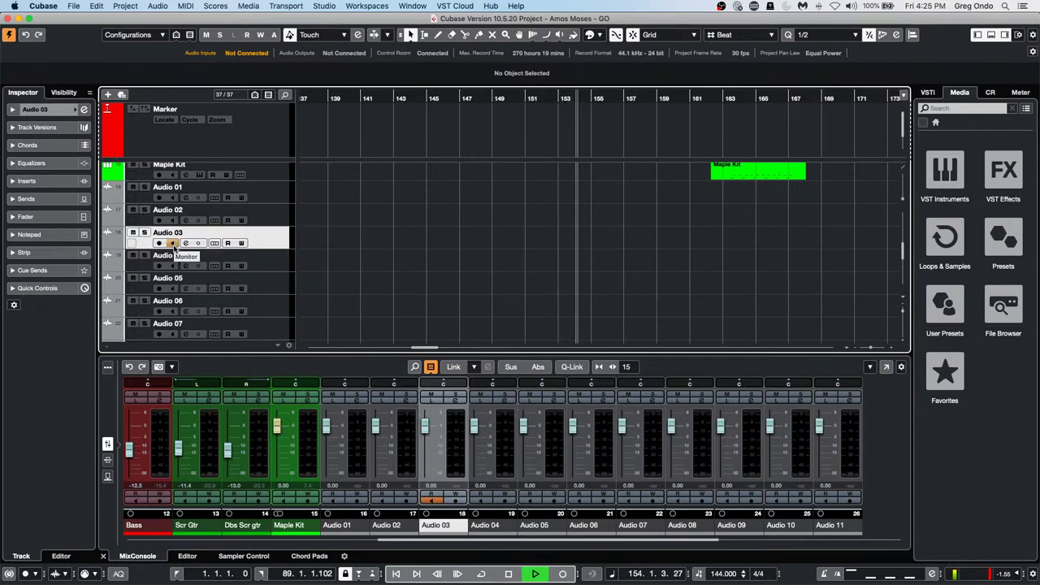
key(space)
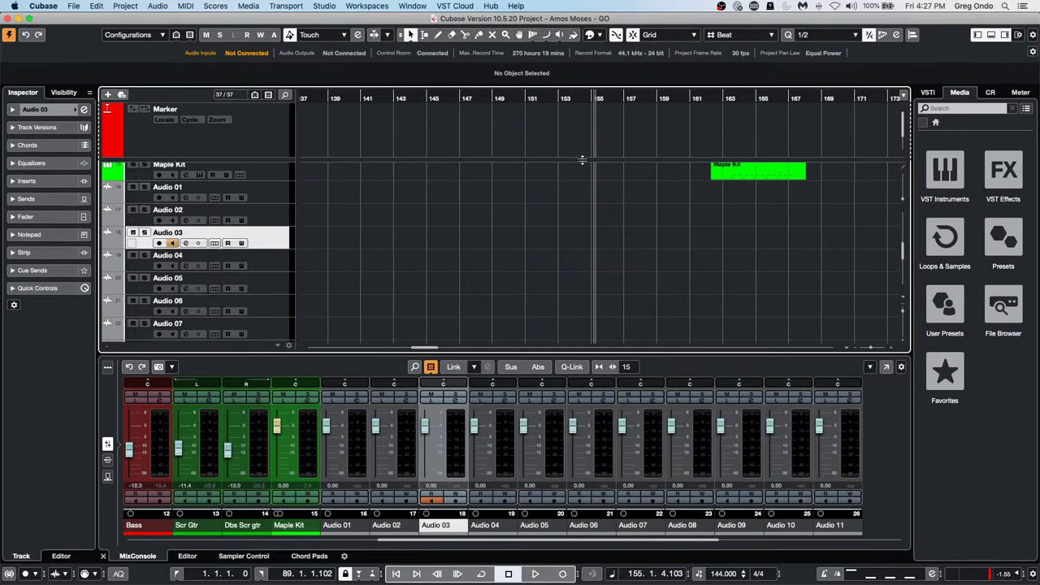
- Move the Maple Kit part to bar 154 and place a copy of it at bar 145
click(616, 99)
scroll(812, 302, down, 1)
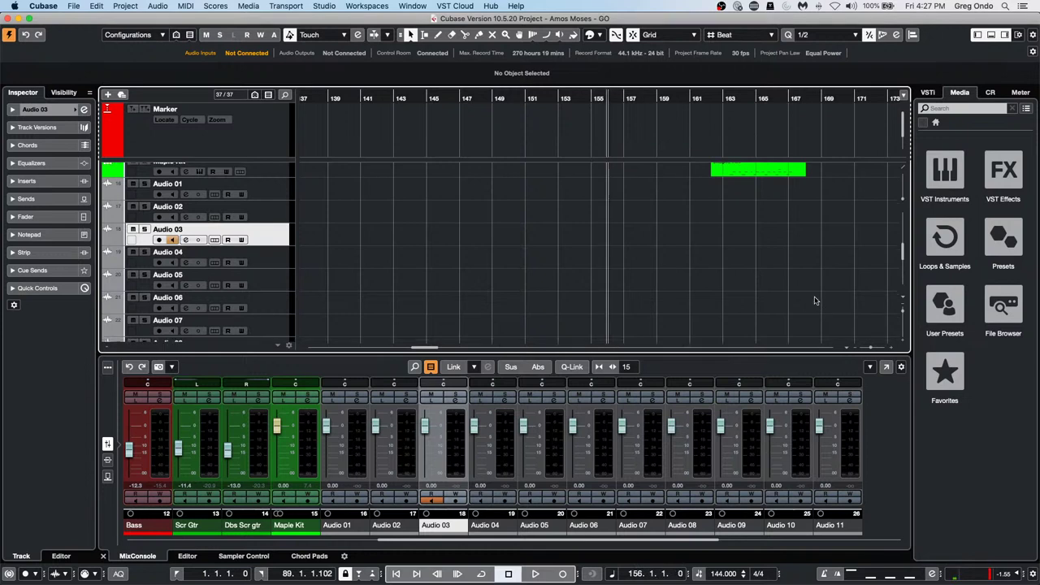
scroll(813, 302, up, 2)
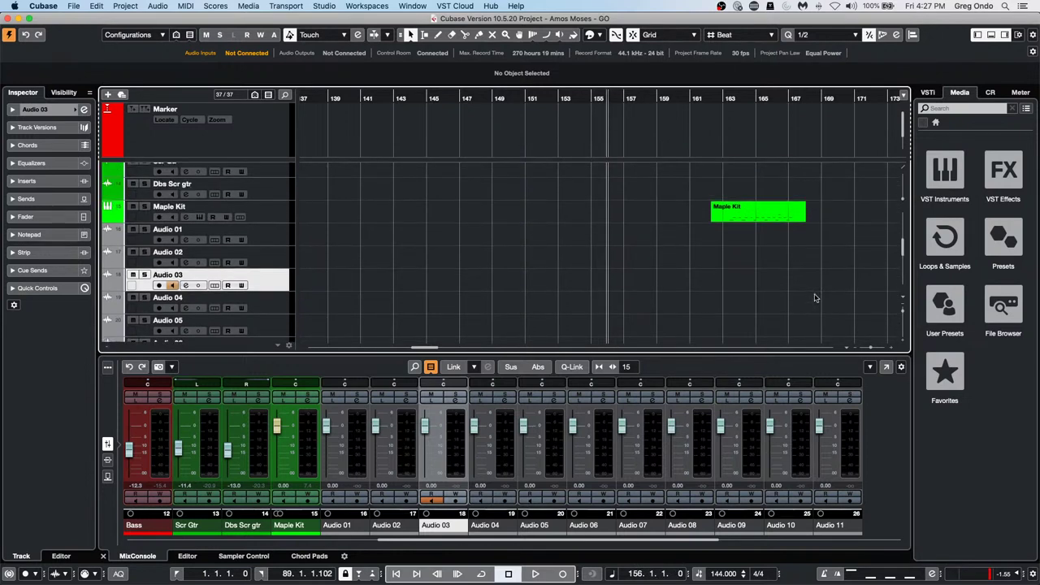
click(761, 217)
drag(761, 217, 630, 215)
key(alt)
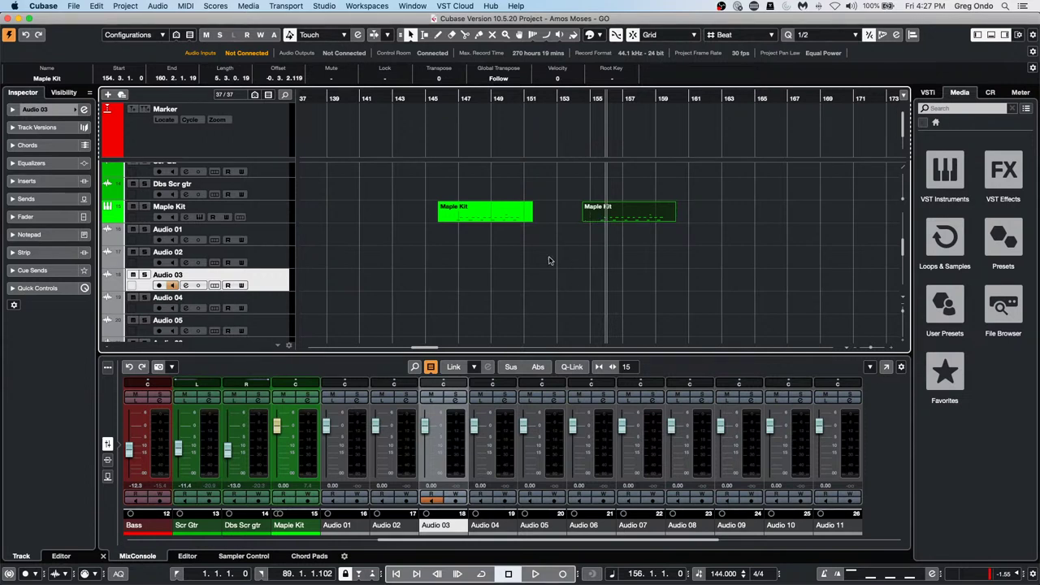
- Select both Maple Kit parts and open them together in the Key Editor
click(427, 237)
drag(425, 215, 687, 213)
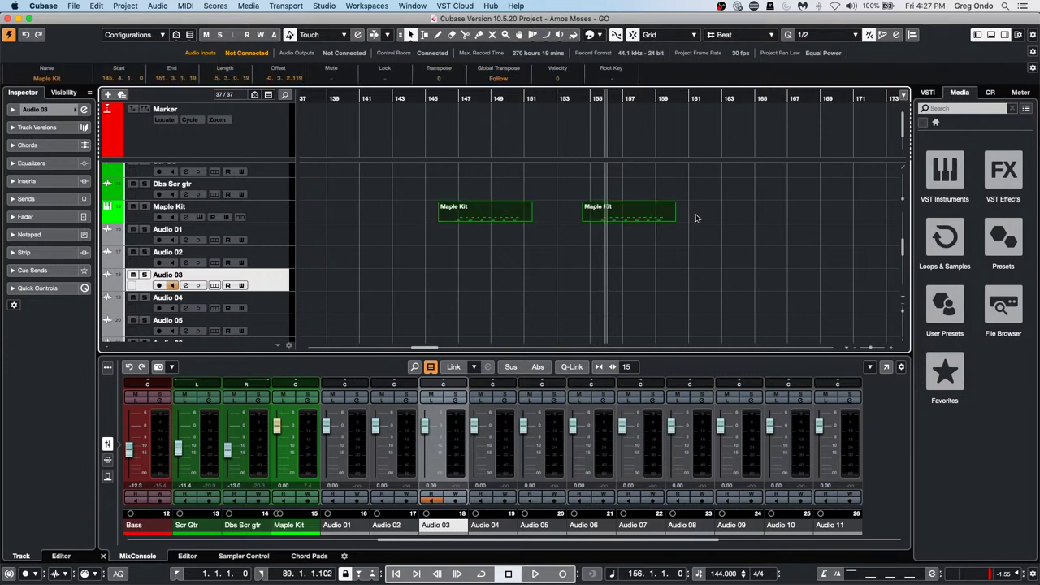
double_click(615, 220)
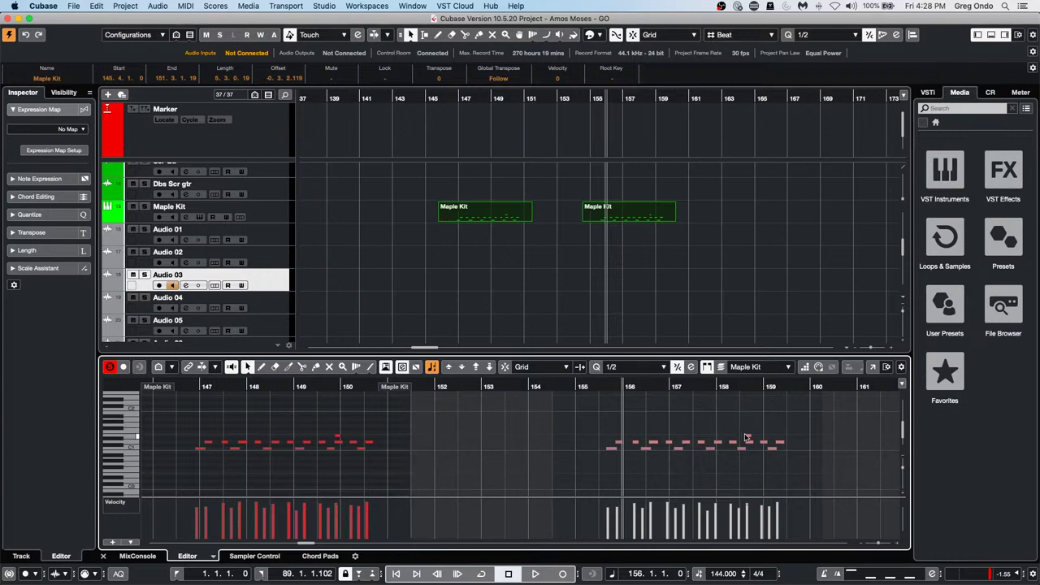
- Restrict editing to the active part and lower the velocities of all notes in the first Maple Kit part
click(722, 367)
key(super+a)
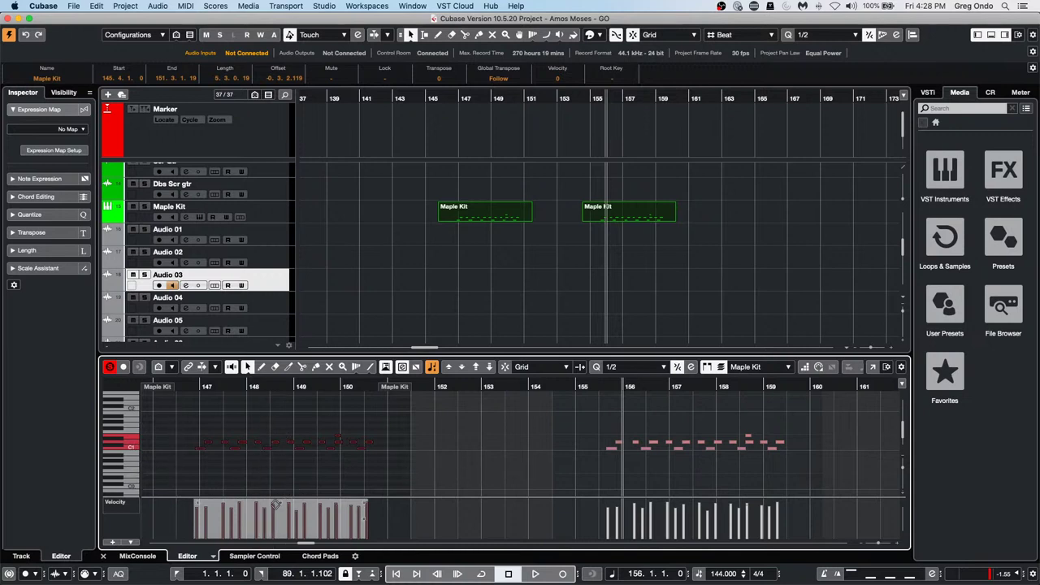
drag(276, 504, 279, 527)
click(459, 457)
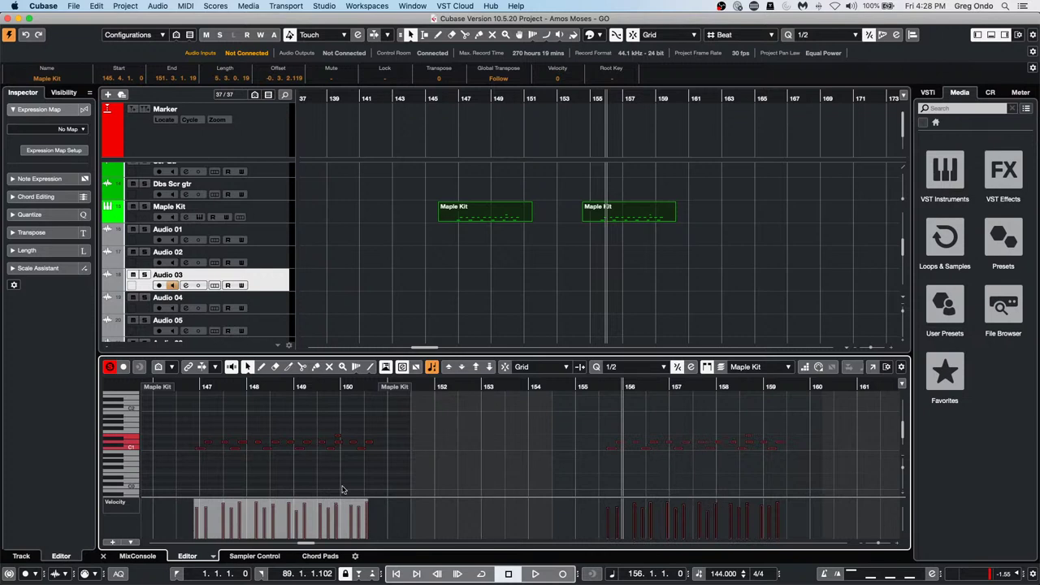
- Try lowering the velocities in the lane with the notes of both parts selected, and undo the change
drag(273, 501, 269, 542)
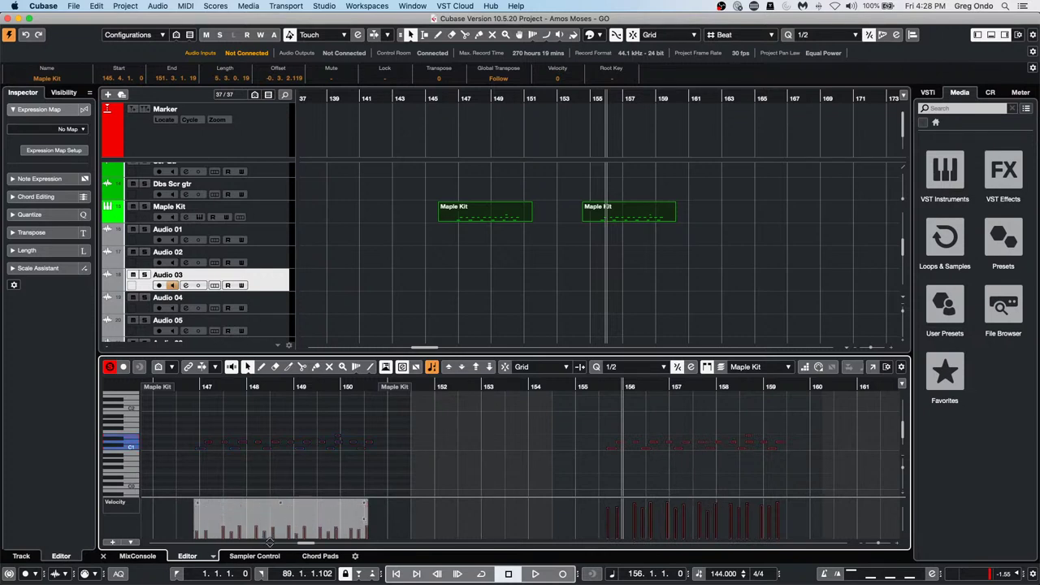
click(728, 434)
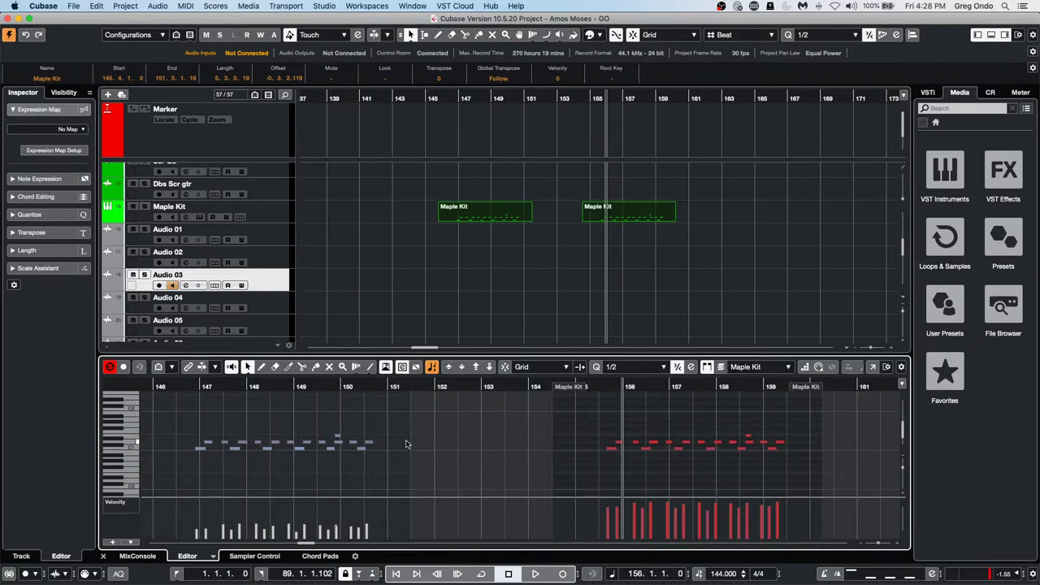
key(super+z)
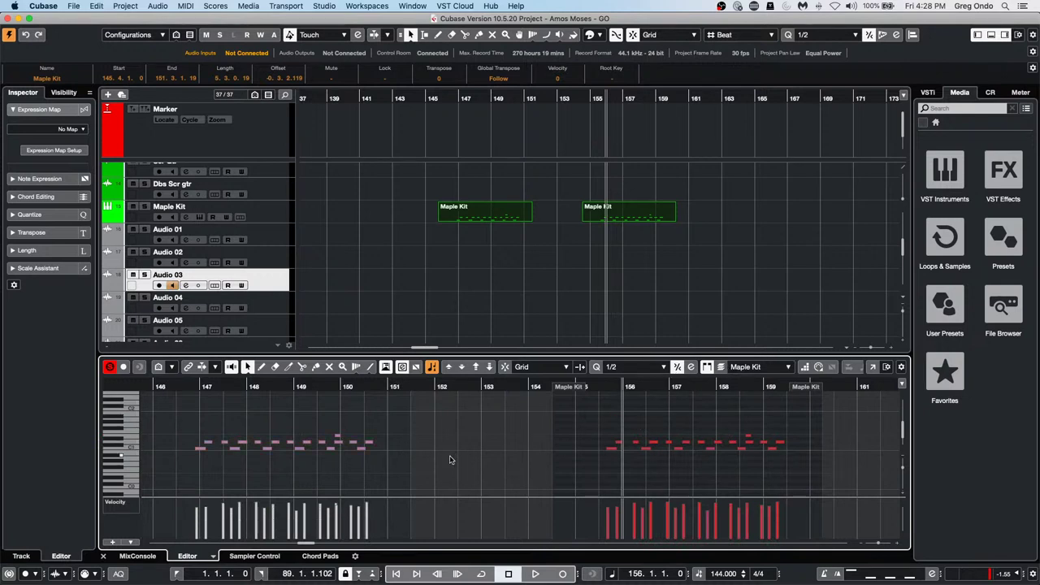
- Select all notes in both Maple Kit parts and show the Key Editor's info line
right_click(320, 478)
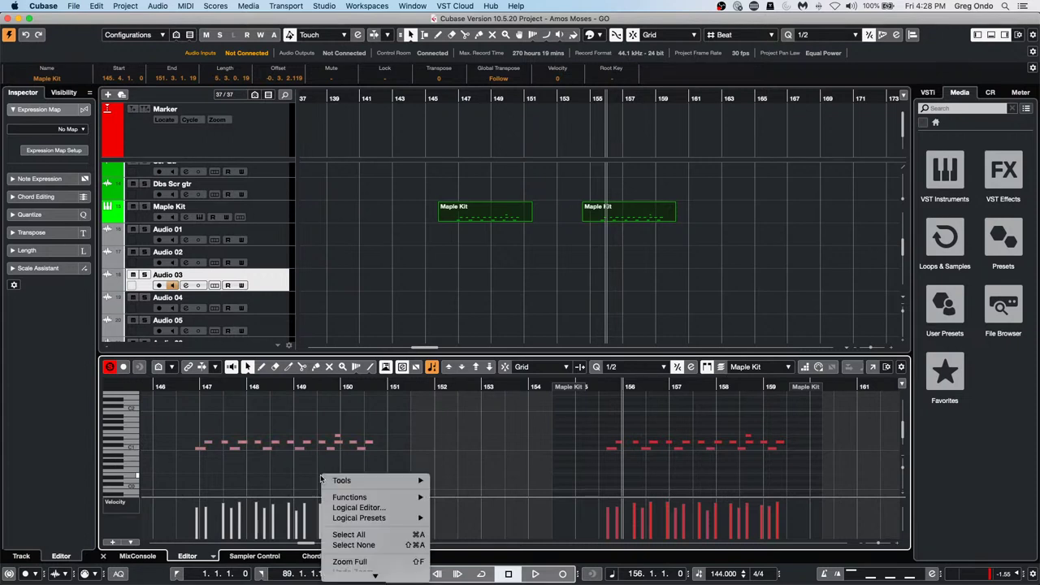
click(280, 466)
key(super+a)
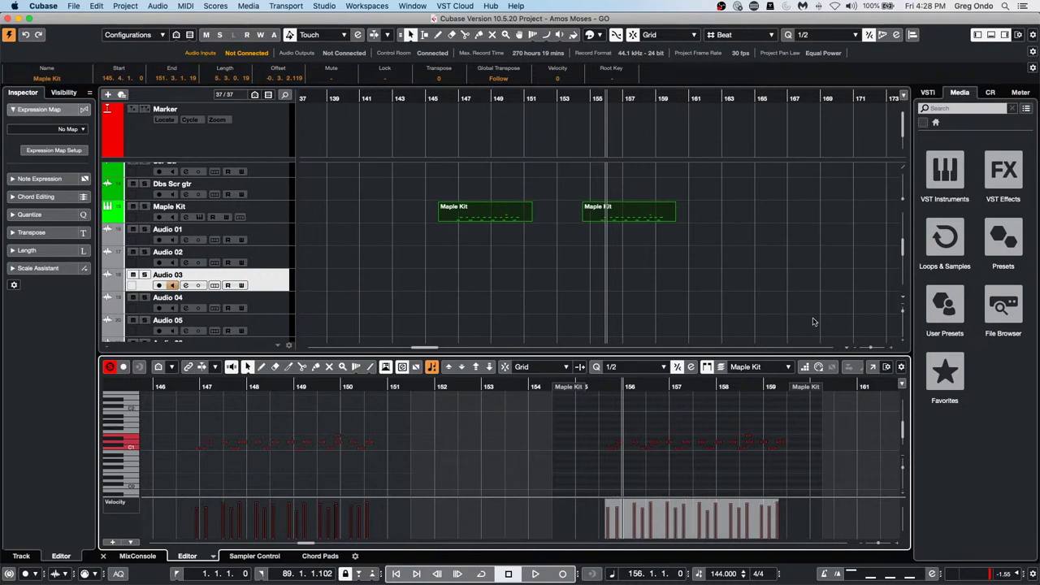
click(901, 383)
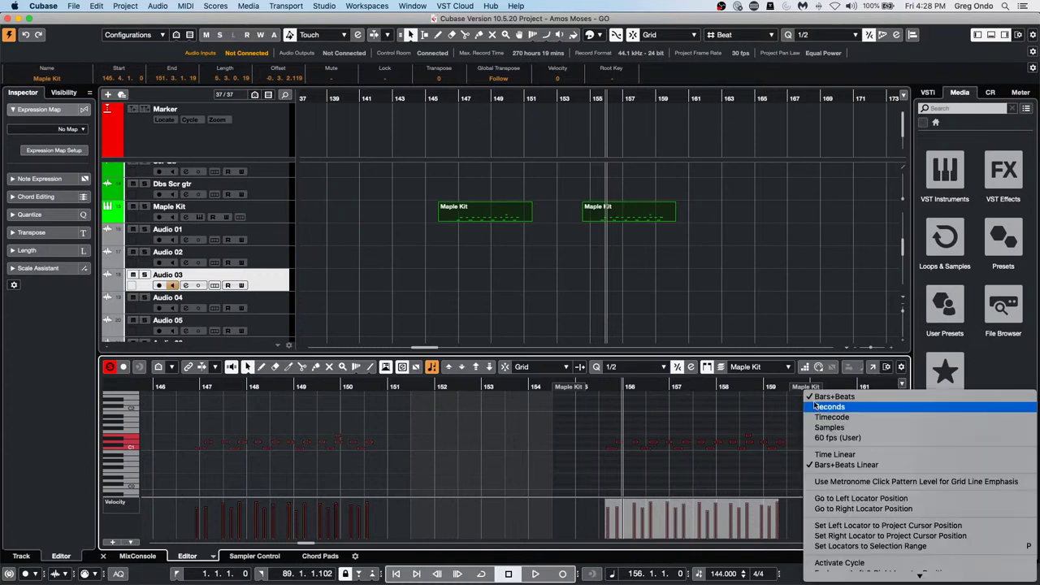
click(903, 371)
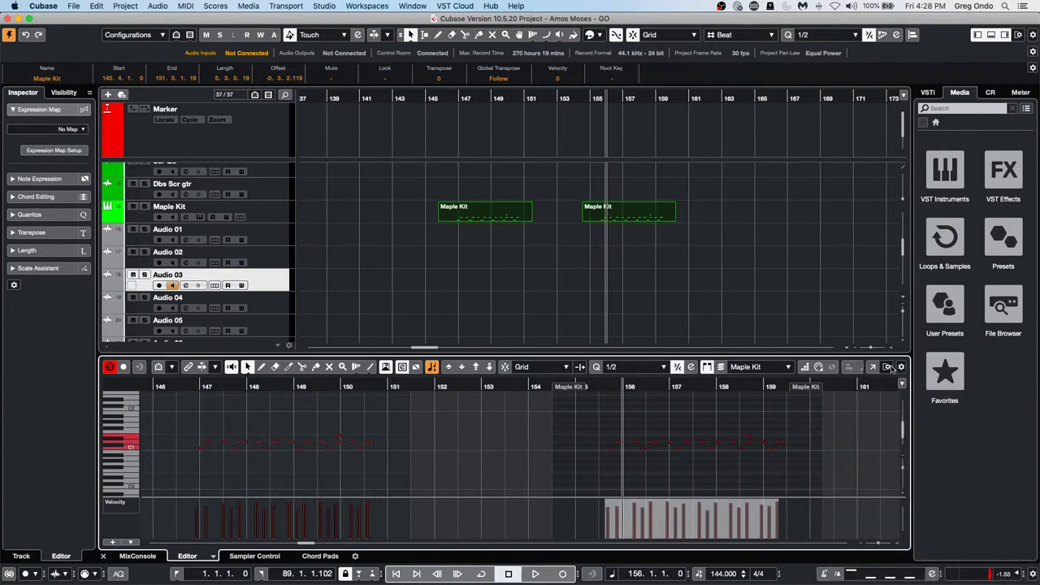
click(889, 370)
click(897, 417)
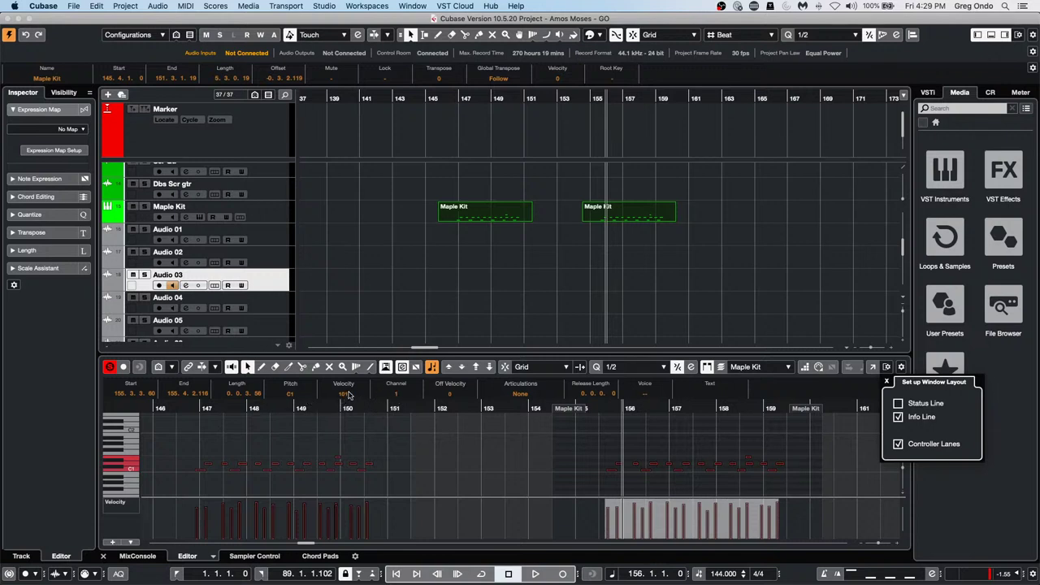
- Lower the velocity value of all selected notes together, down to about 74 for the first note
scroll(350, 394, down, 13)
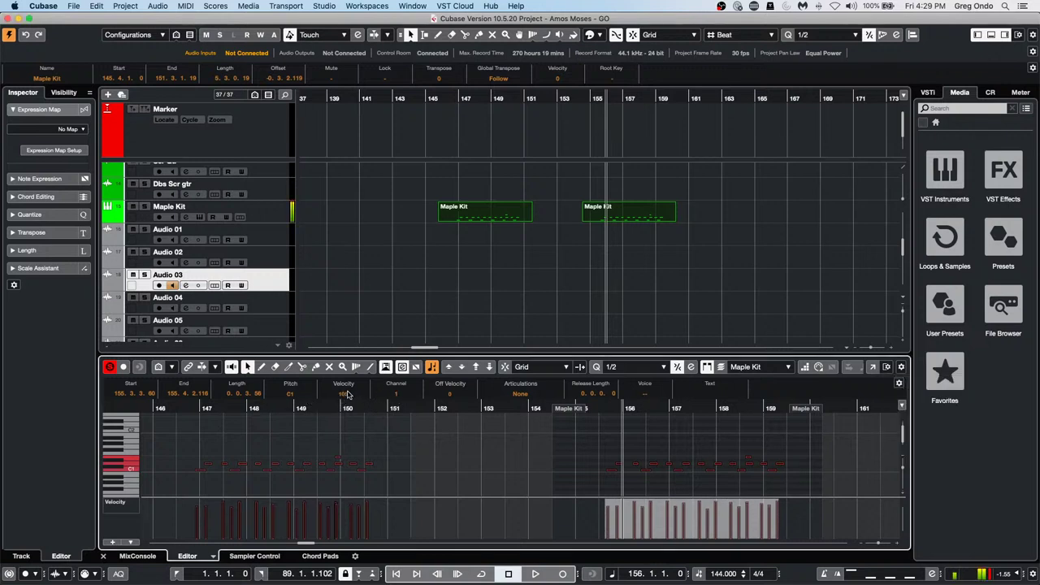
scroll(348, 394, down, 16)
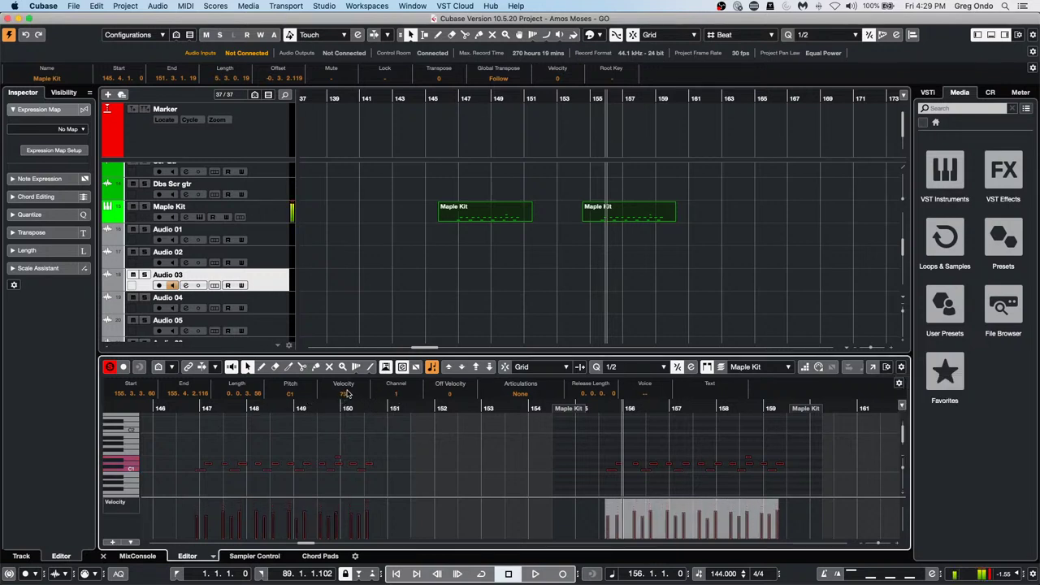
scroll(348, 394, down, 3)
scroll(347, 396, up, 2)
scroll(349, 396, down, 2)
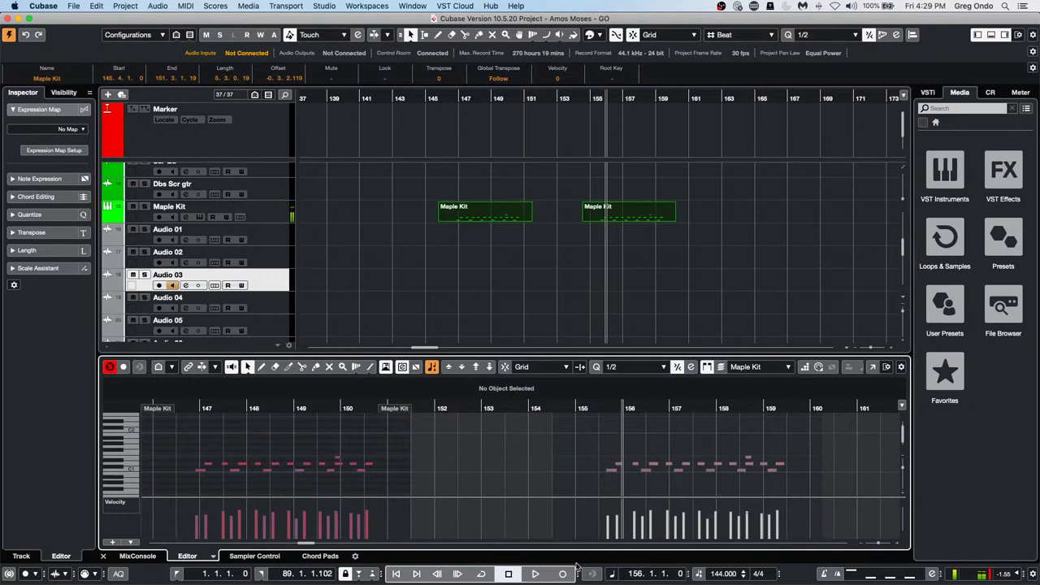
- Select all notes in both parts, set their velocity value to 10 and clear the selection
key(super+a)
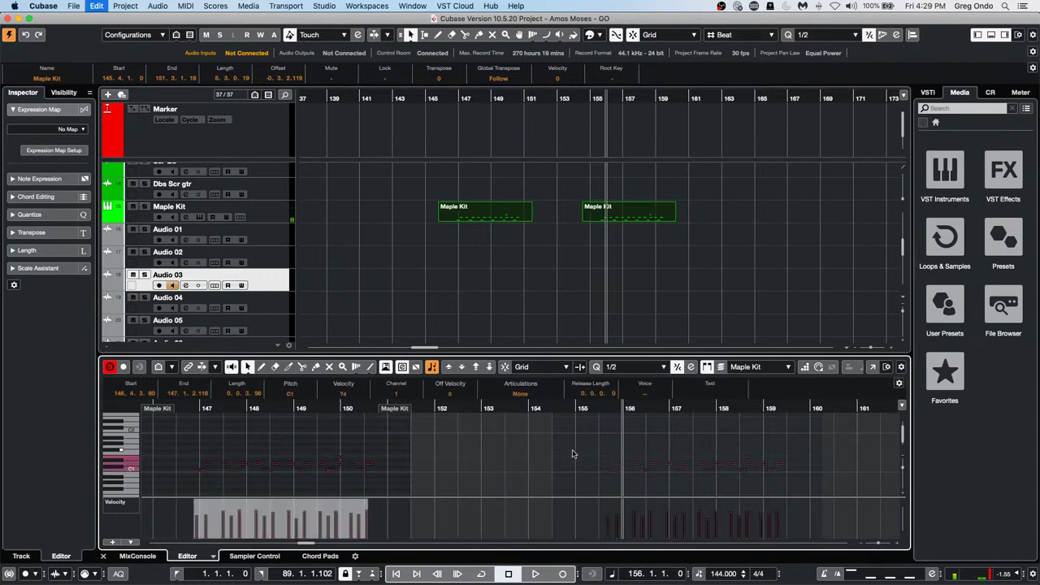
click(349, 396)
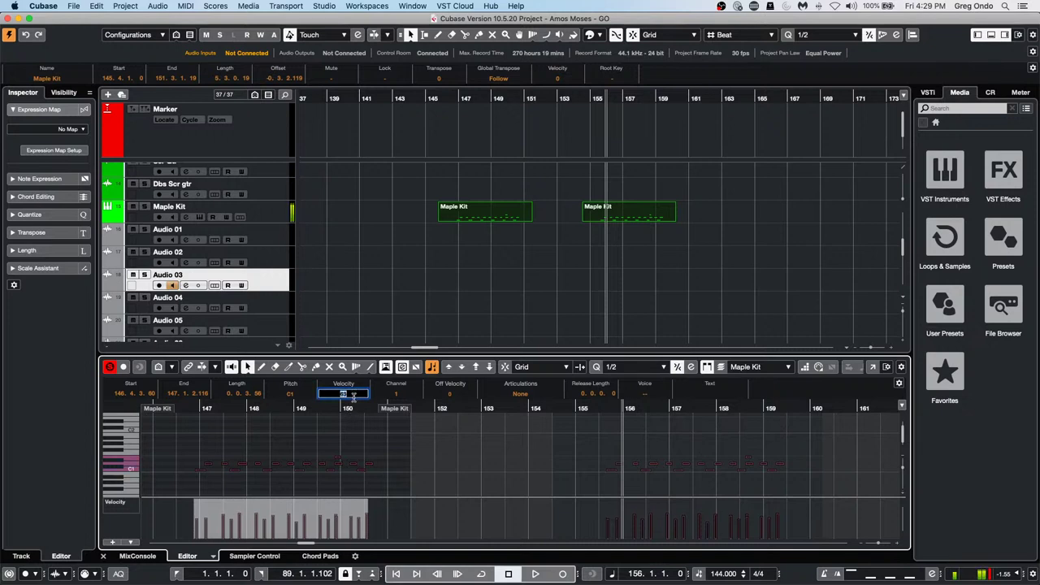
text(10)
key(Return)
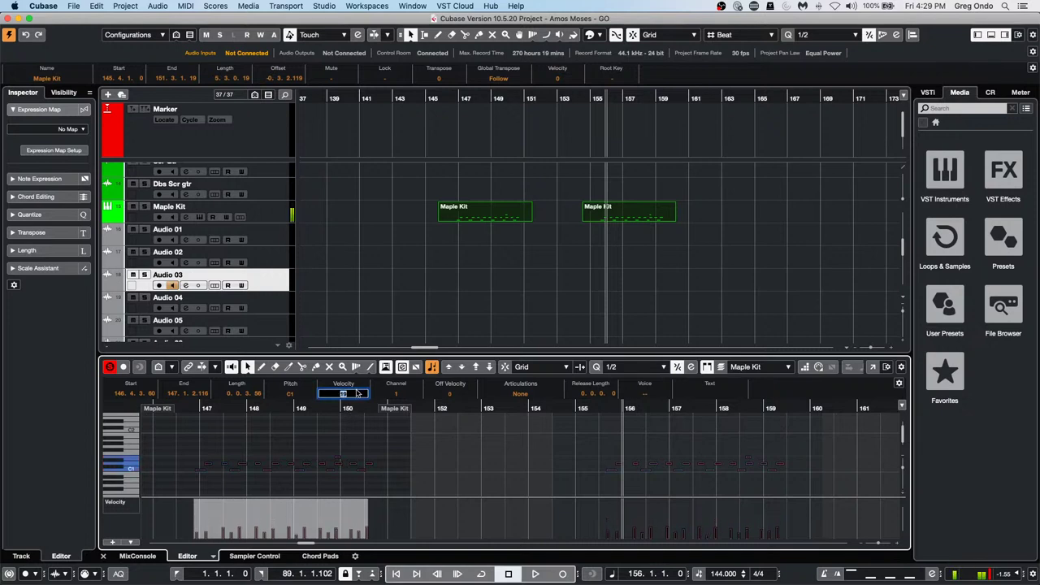
click(502, 463)
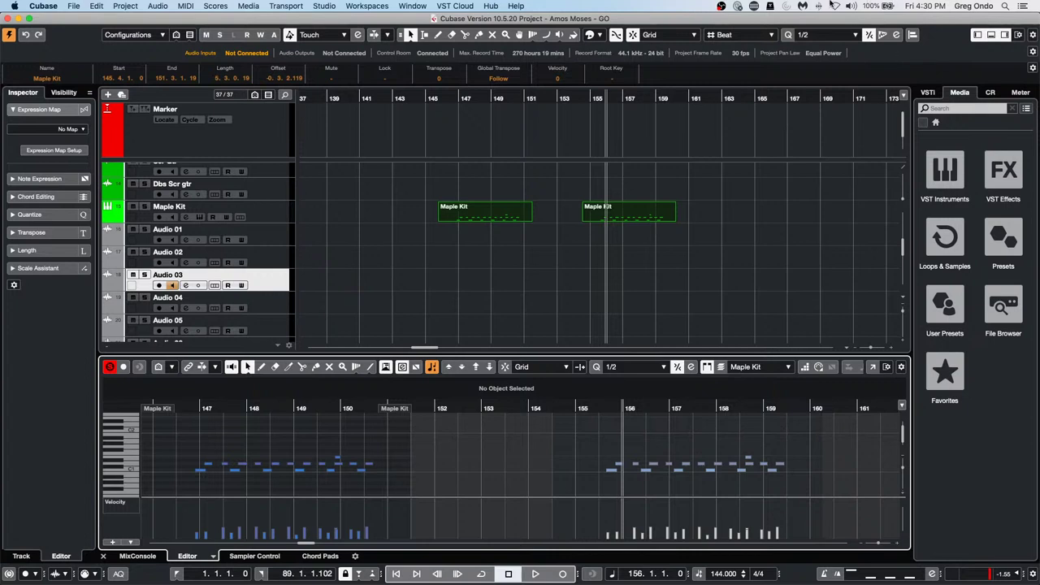
- Start opening another project and browse the Projects folder to the If I Ever Lose My Faith folder
click(77, 6)
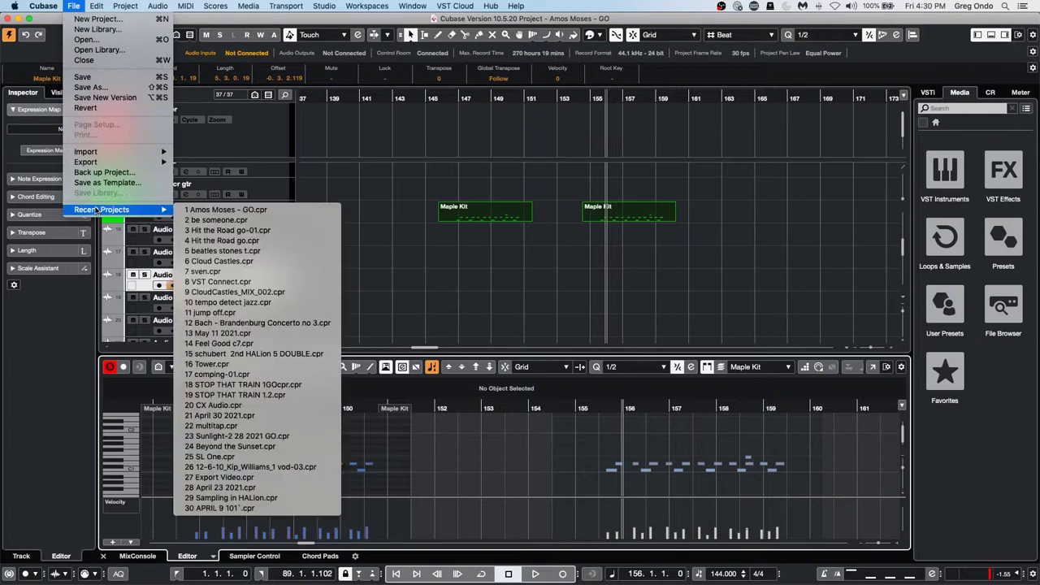
mouse_move(90, 211)
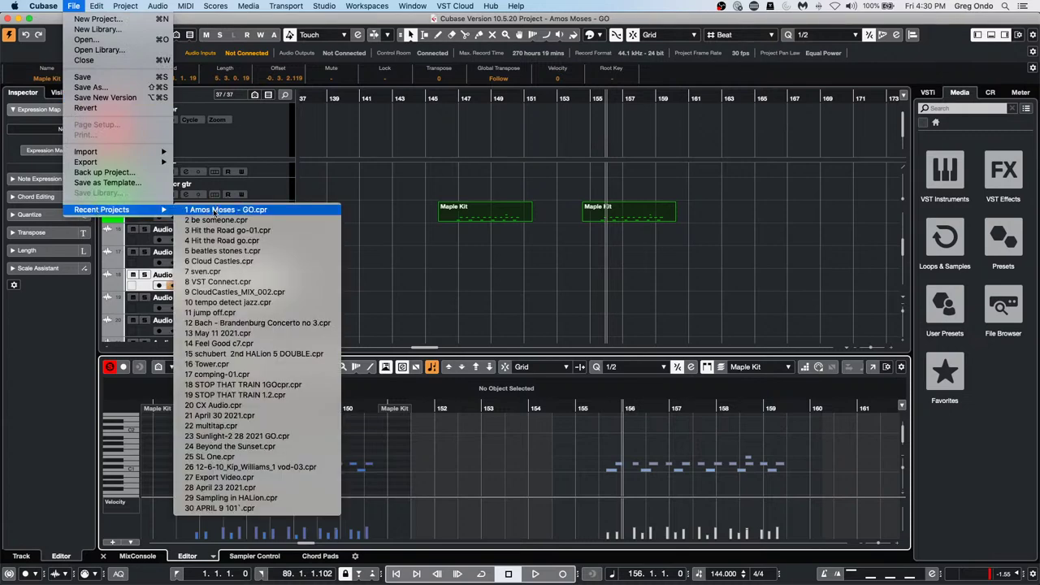
click(163, 39)
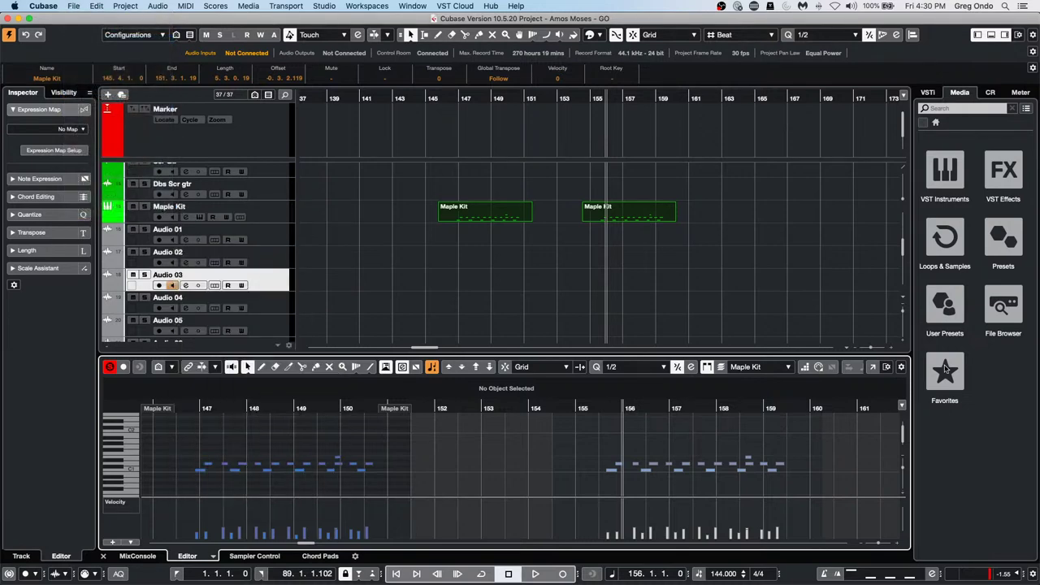
scroll(528, 396, down, 1)
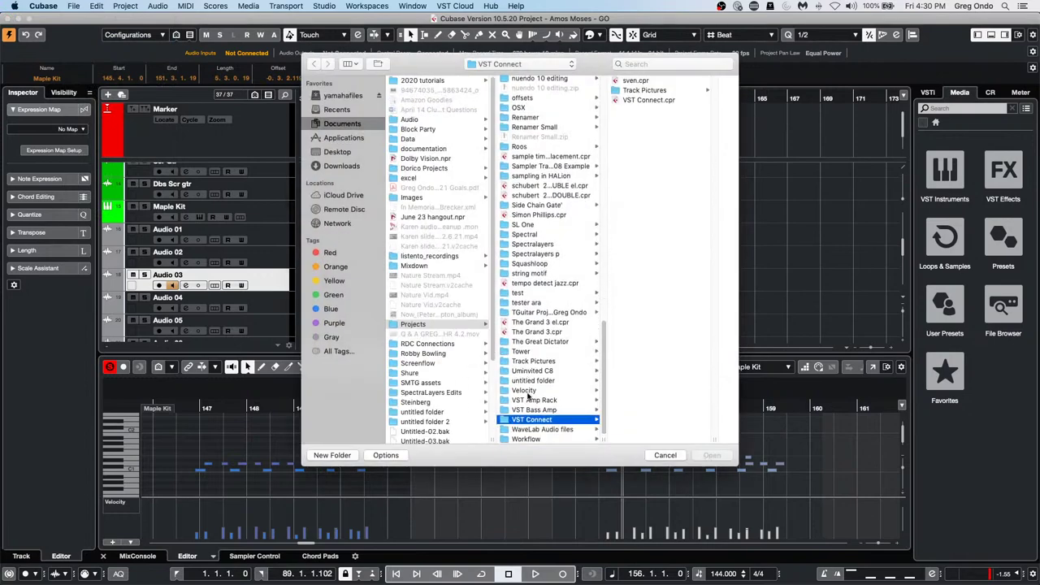
scroll(530, 396, up, 3)
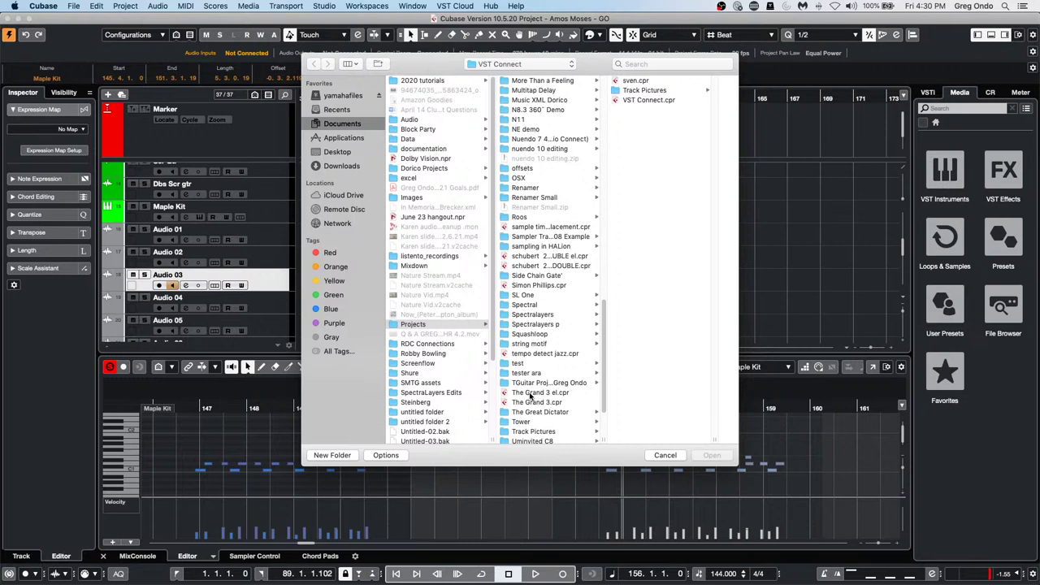
scroll(531, 396, up, 10)
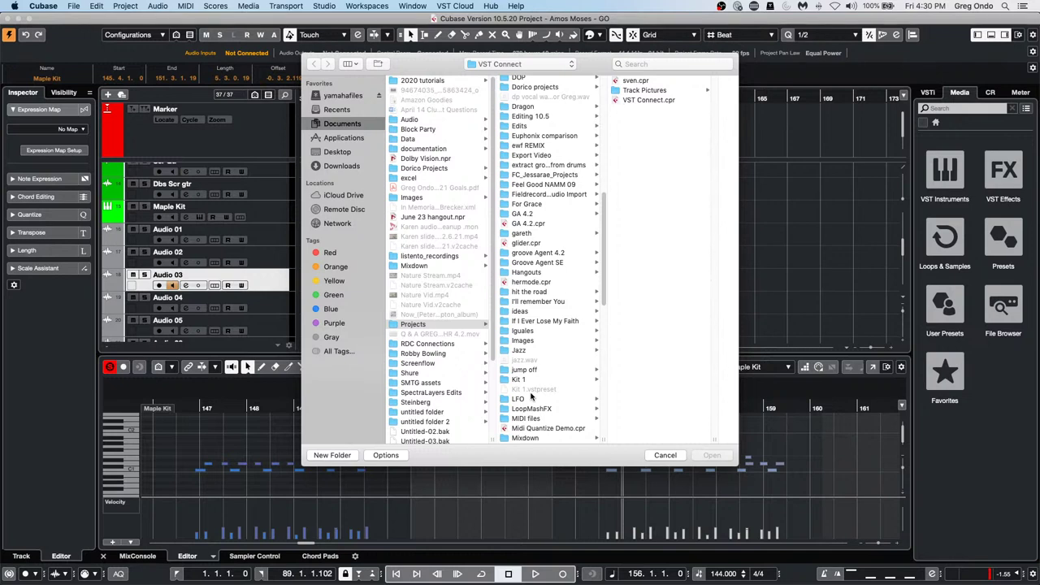
scroll(530, 396, up, 1)
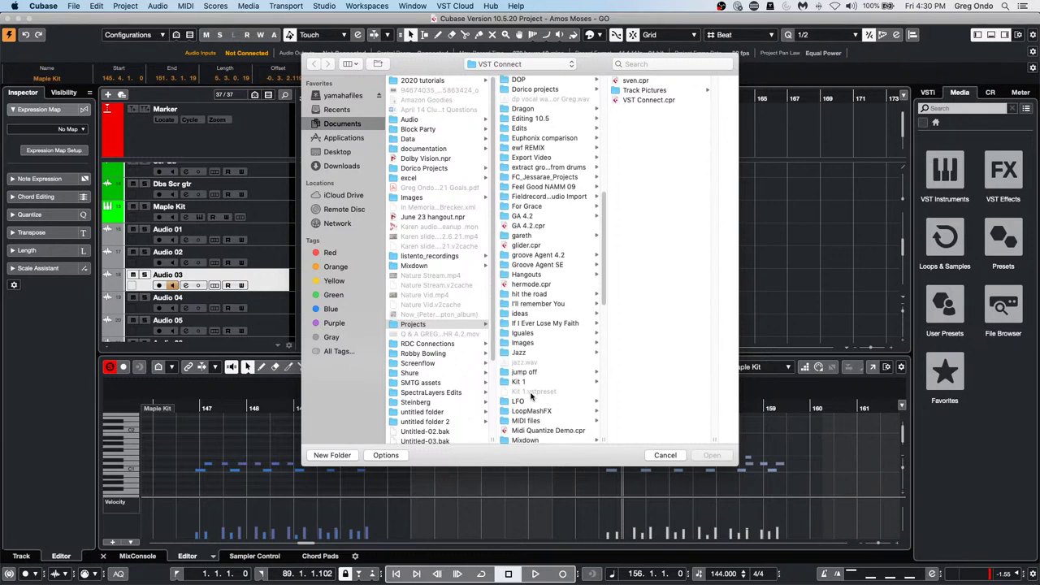
scroll(530, 396, up, 3)
scroll(530, 396, up, 2)
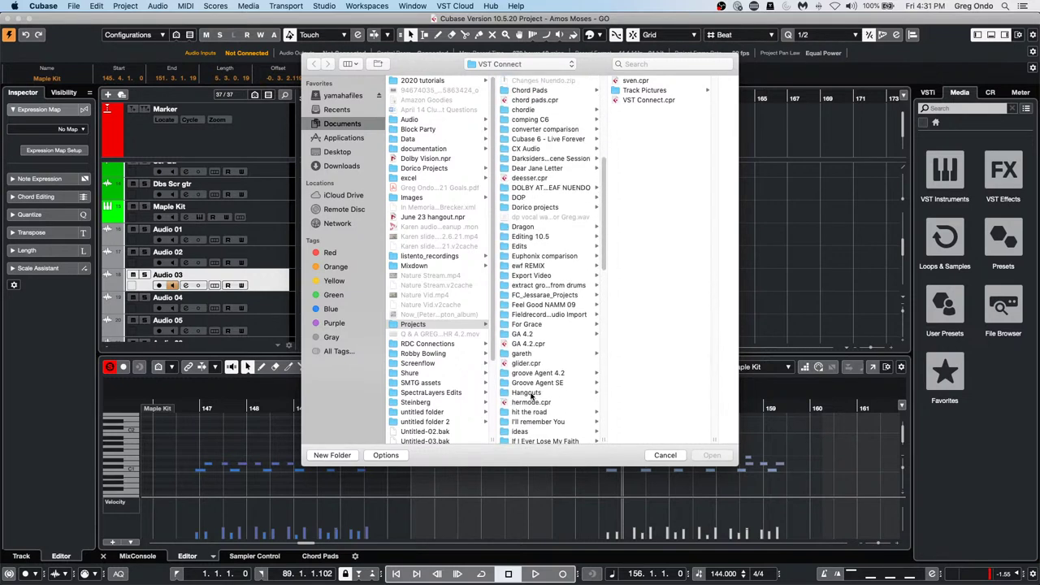
scroll(530, 396, down, 3)
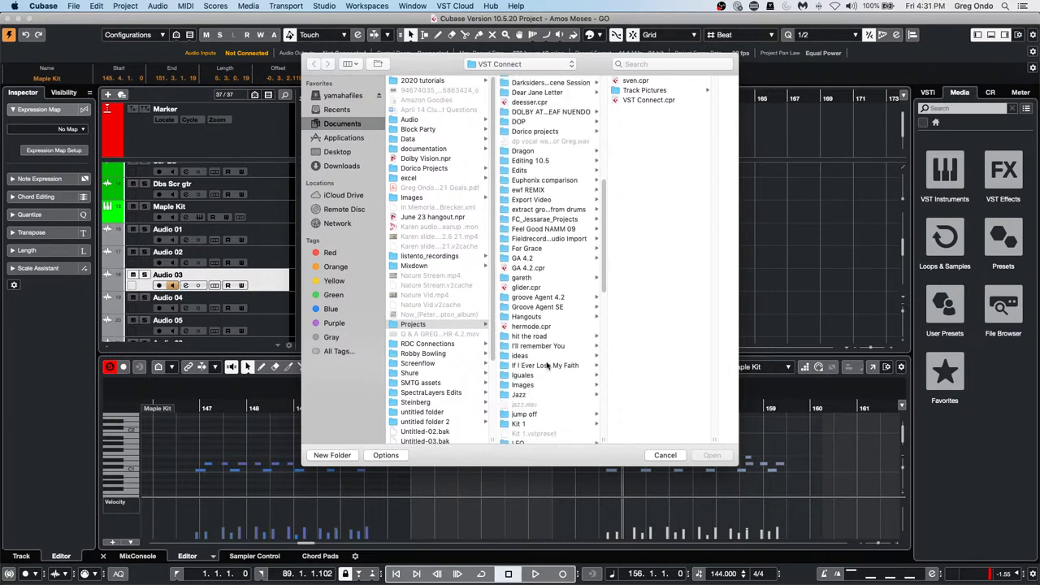
click(549, 365)
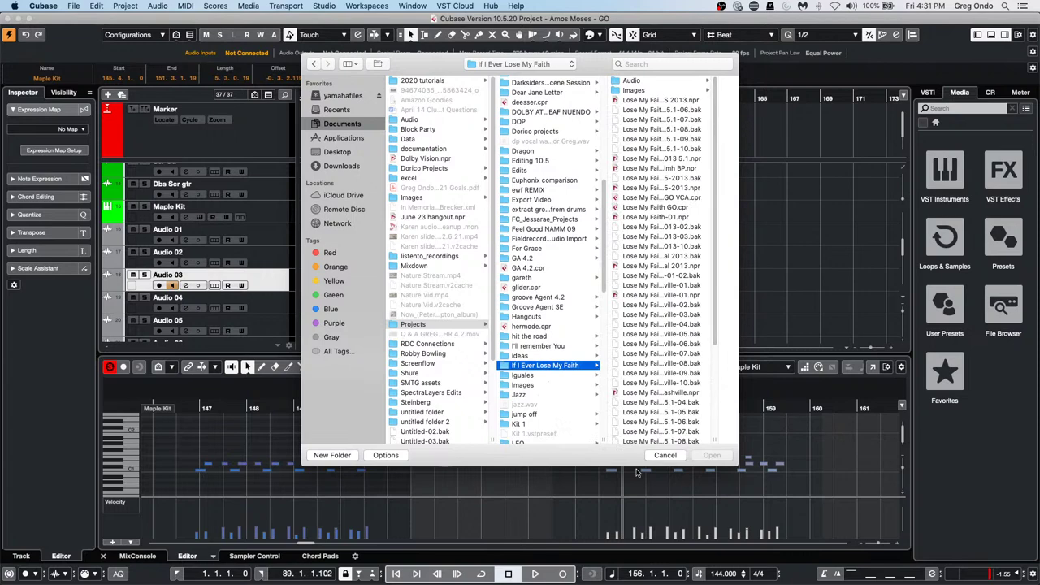
- Enlarge the file dialog and its file name column, open Lose My Faith GO.cpr and activate the project
drag(737, 461, 930, 534)
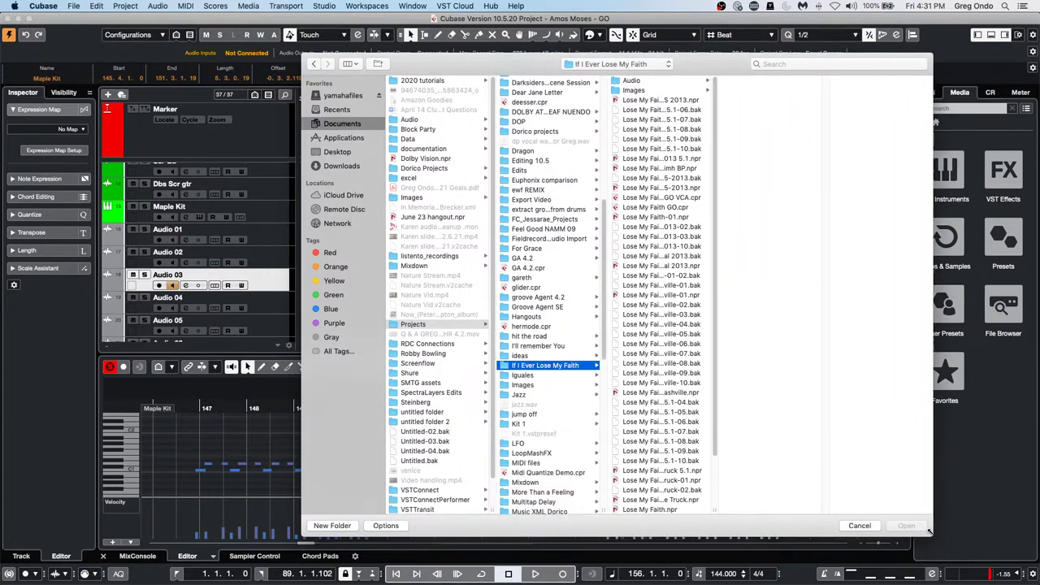
drag(715, 510, 777, 494)
scroll(722, 488, down, 3)
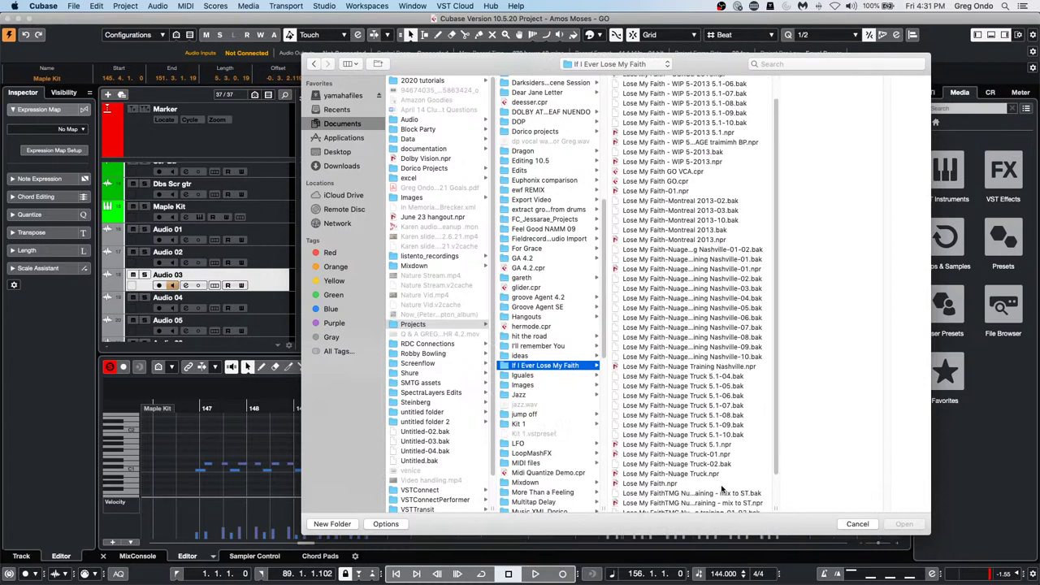
scroll(722, 487, up, 3)
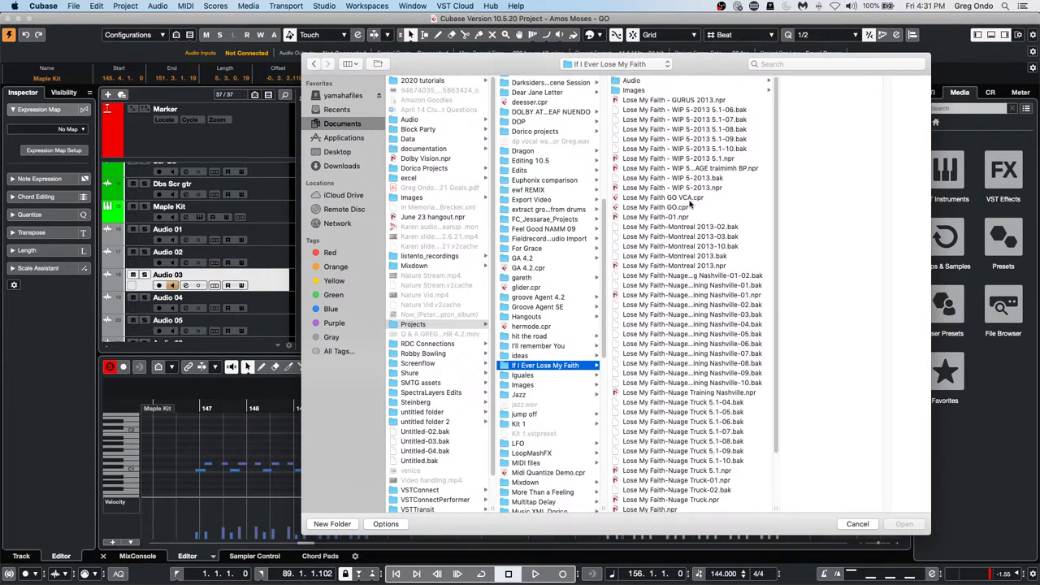
double_click(628, 208)
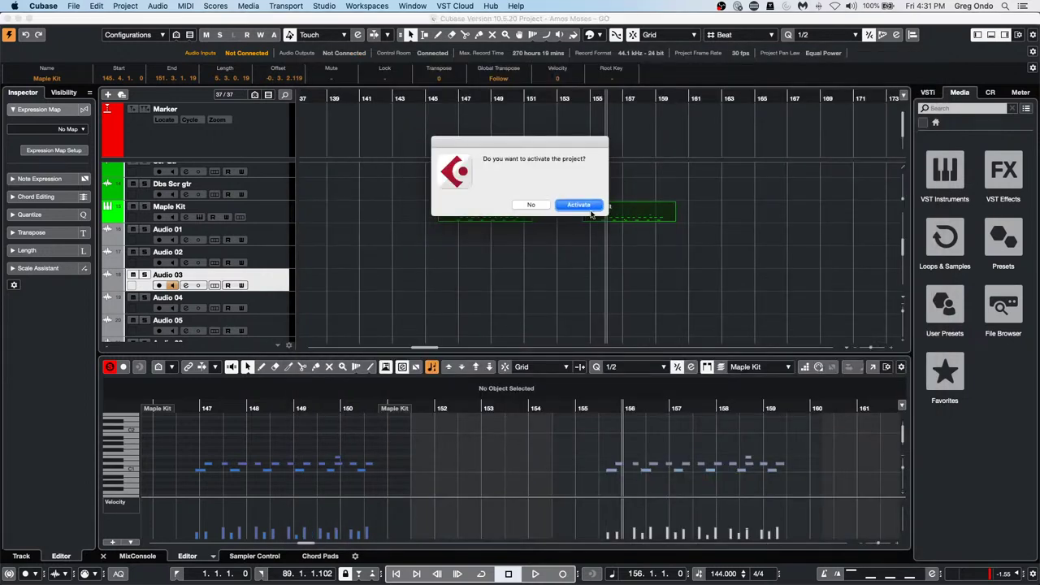
click(581, 210)
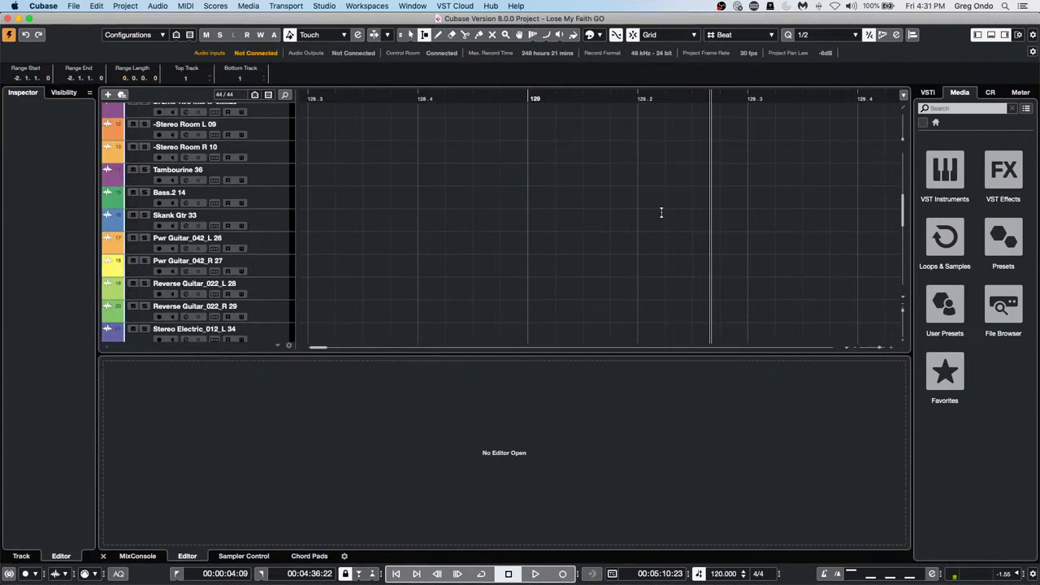
- Switch from range selection to the Object Selection tool and select the lead vocal event on the LV 32 track
drag(382, 99, 391, 44)
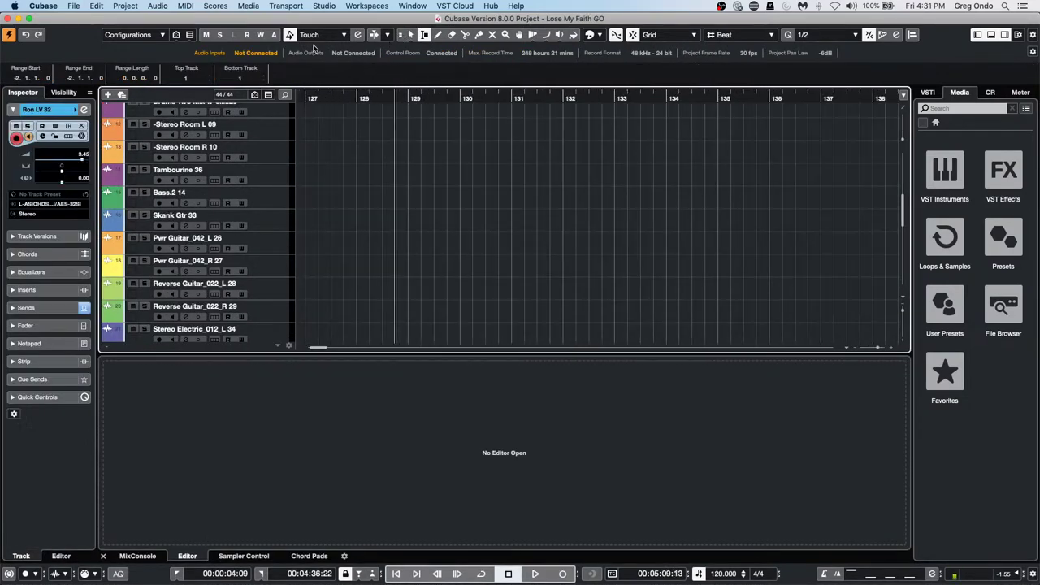
click(365, 95)
scroll(382, 203, left, 10)
scroll(413, 286, up, 10)
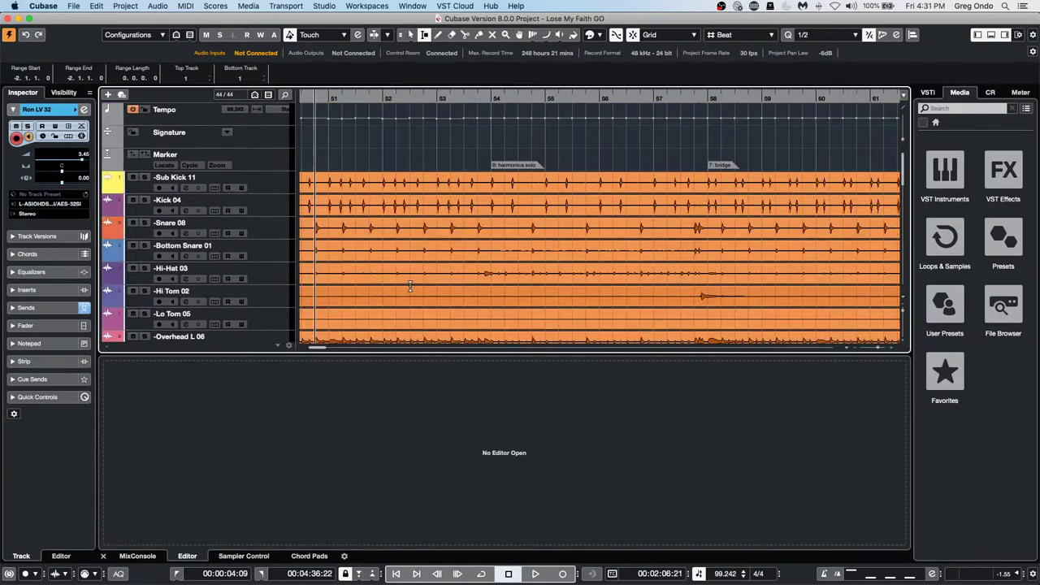
scroll(532, 261, down, 5)
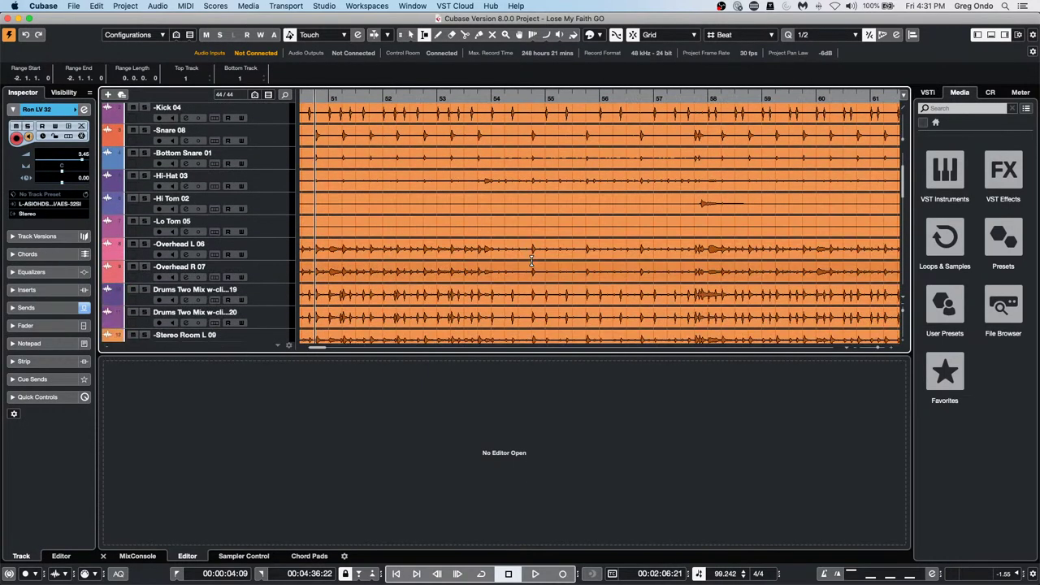
scroll(531, 261, down, 5)
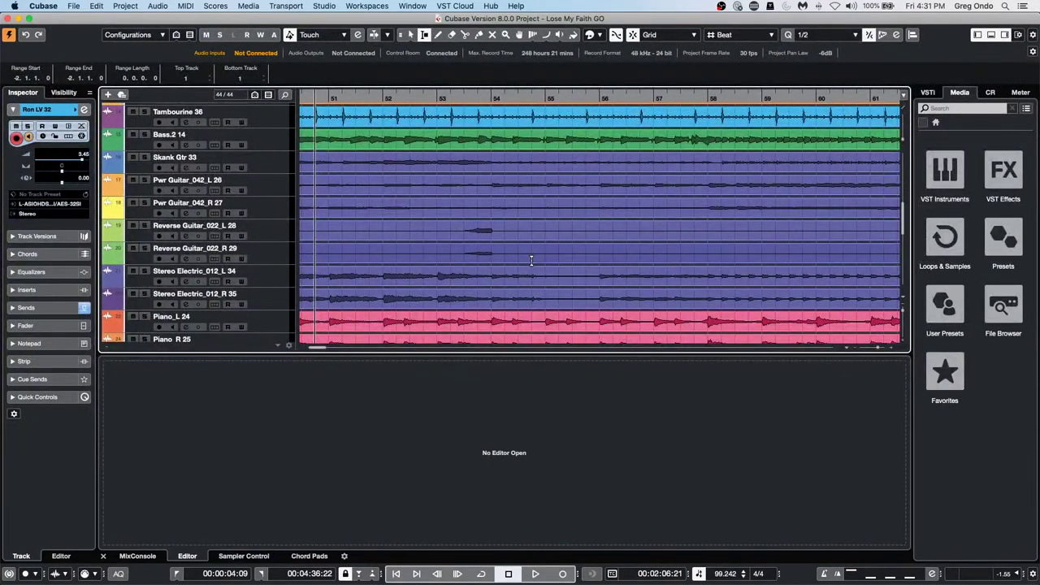
scroll(531, 260, down, 5)
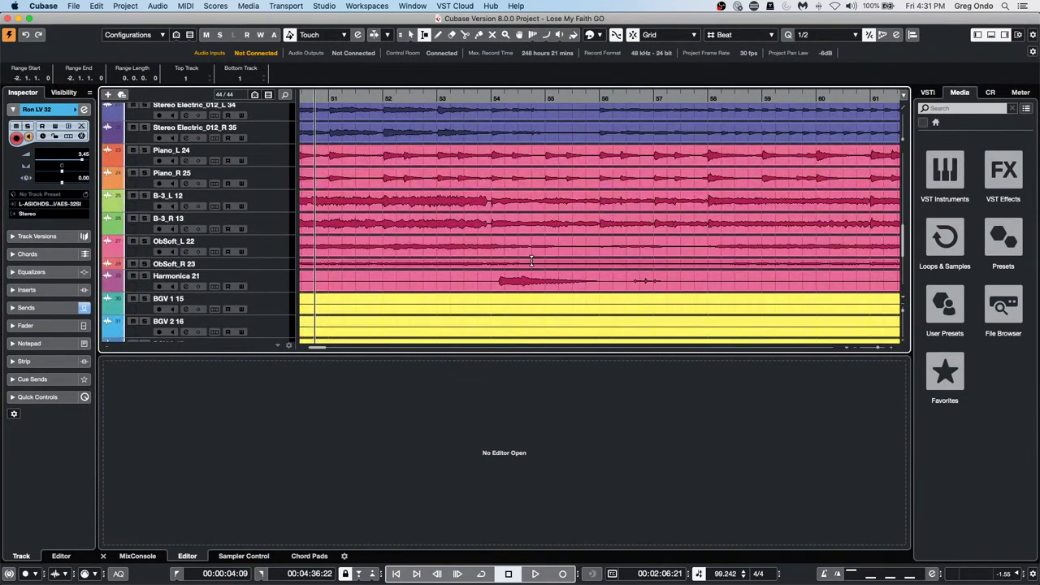
scroll(472, 268, down, 2)
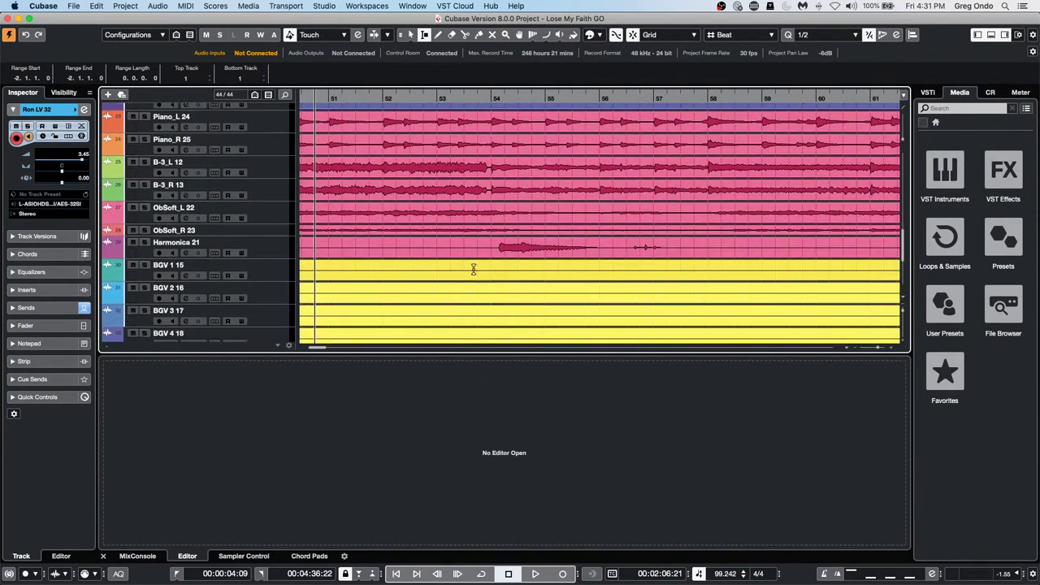
scroll(473, 268, down, 5)
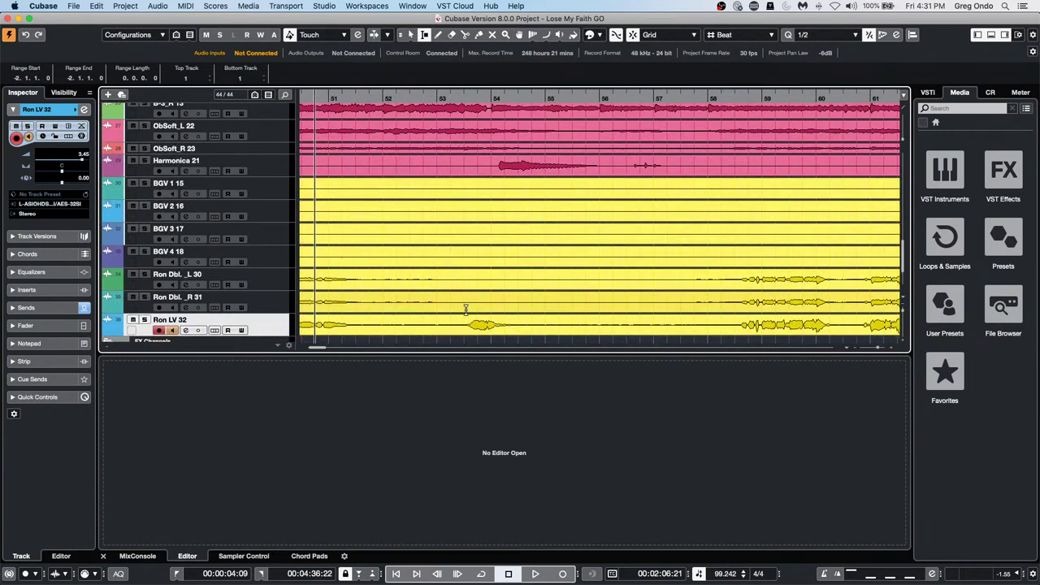
right_click(361, 330)
click(362, 330)
click(361, 331)
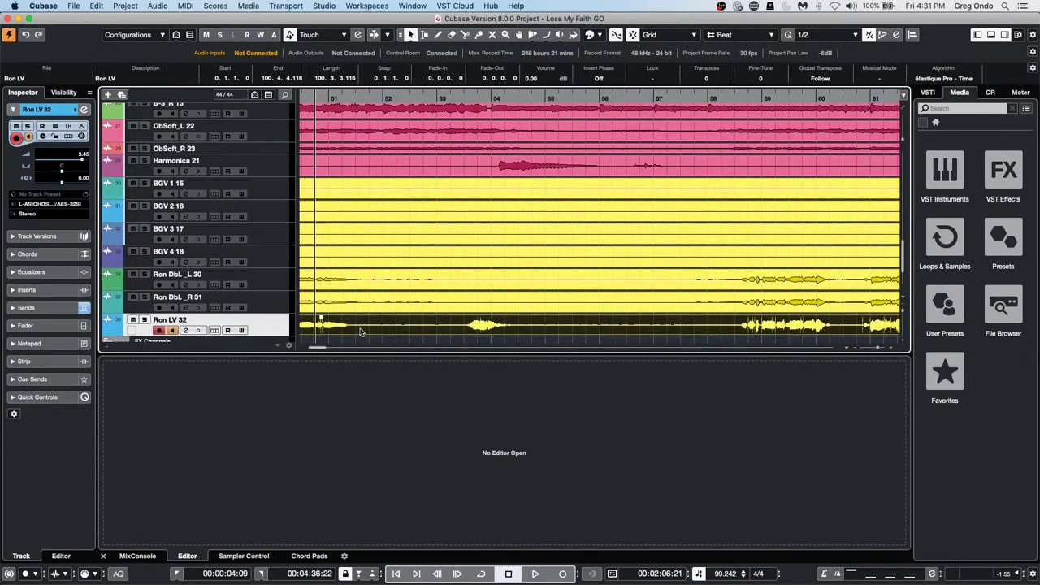
- Set the project ruler's display format to Bars+Beats
drag(414, 97, 439, 52)
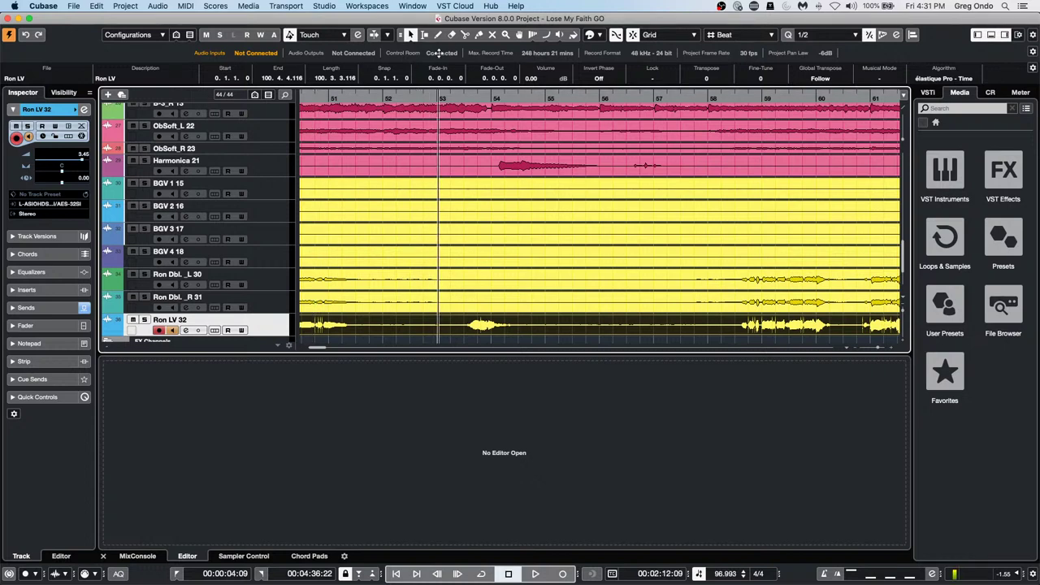
key(g)
key(g)
key(g)
key(g)
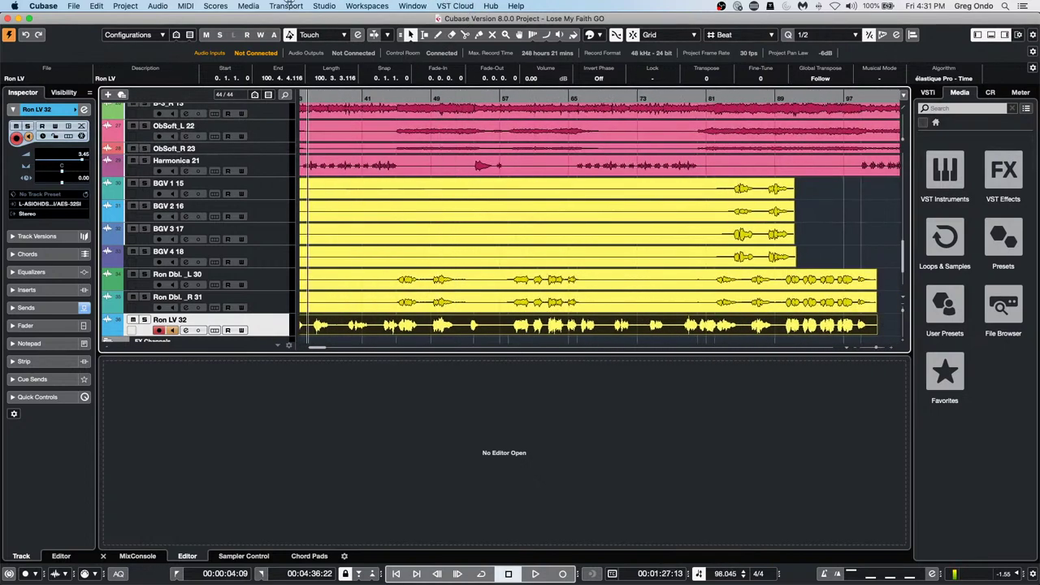
key(Home)
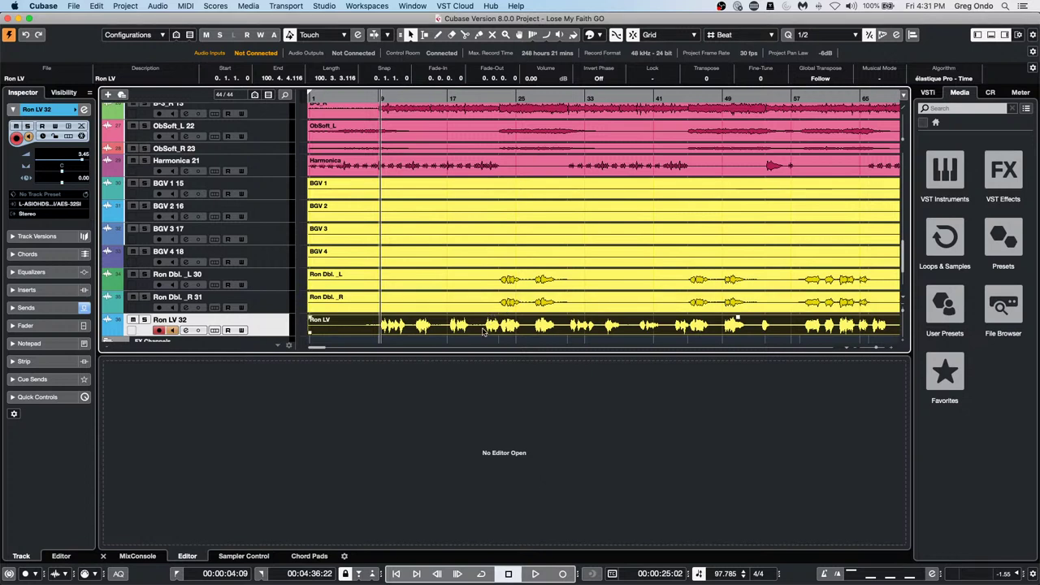
right_click(386, 102)
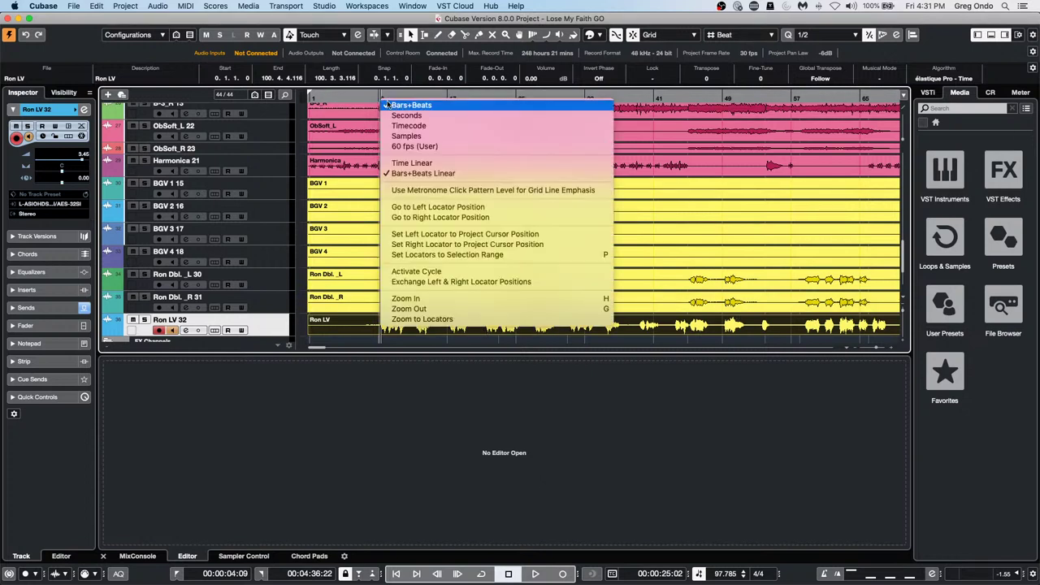
click(398, 106)
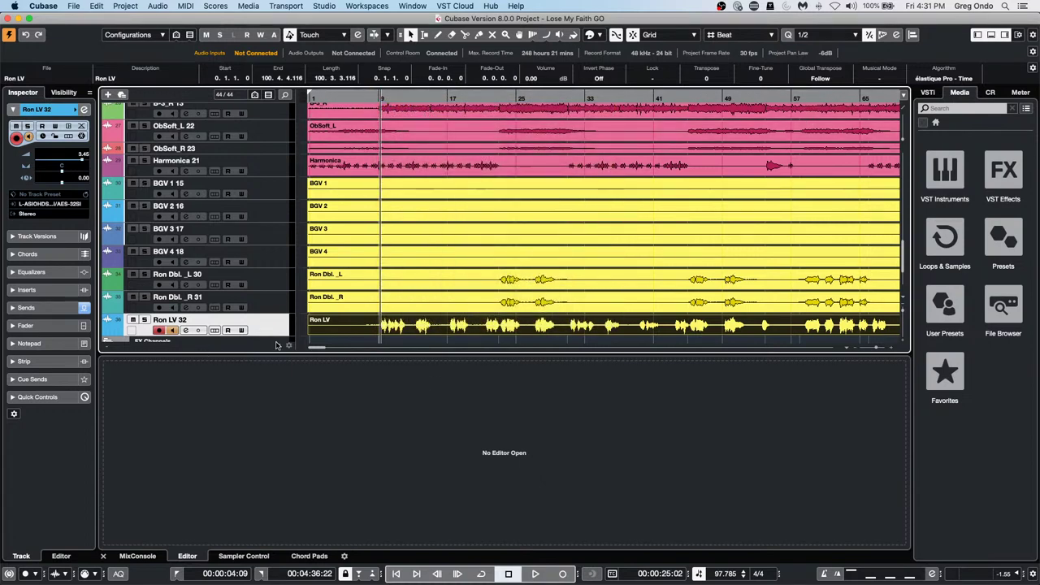
- Select all audio tracks from Sub Kick 11 through the Dbl. _R 31 vocal double and remove them from the project
click(277, 303)
scroll(268, 301, up, 15)
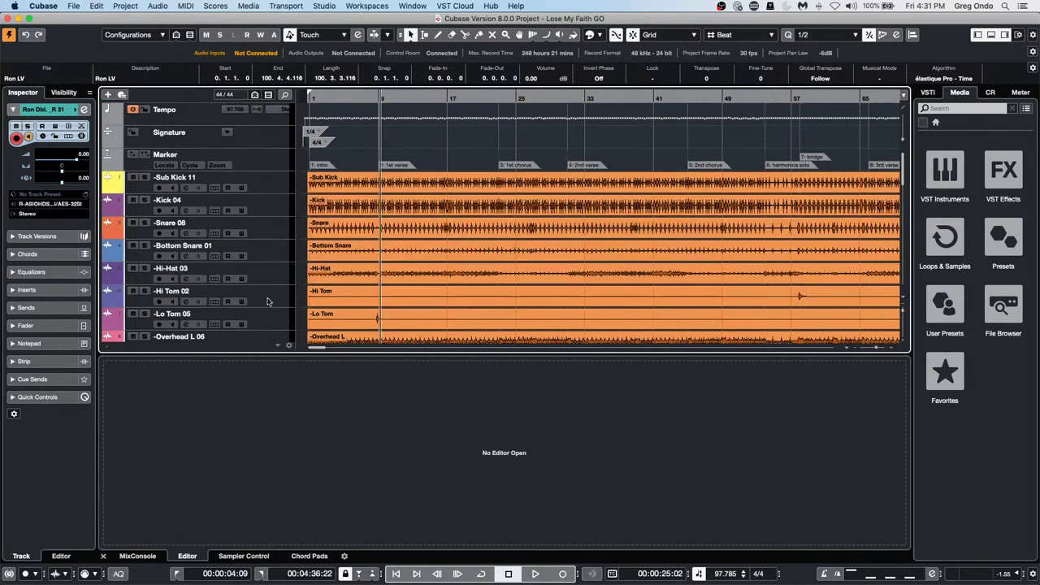
shift+click(273, 187)
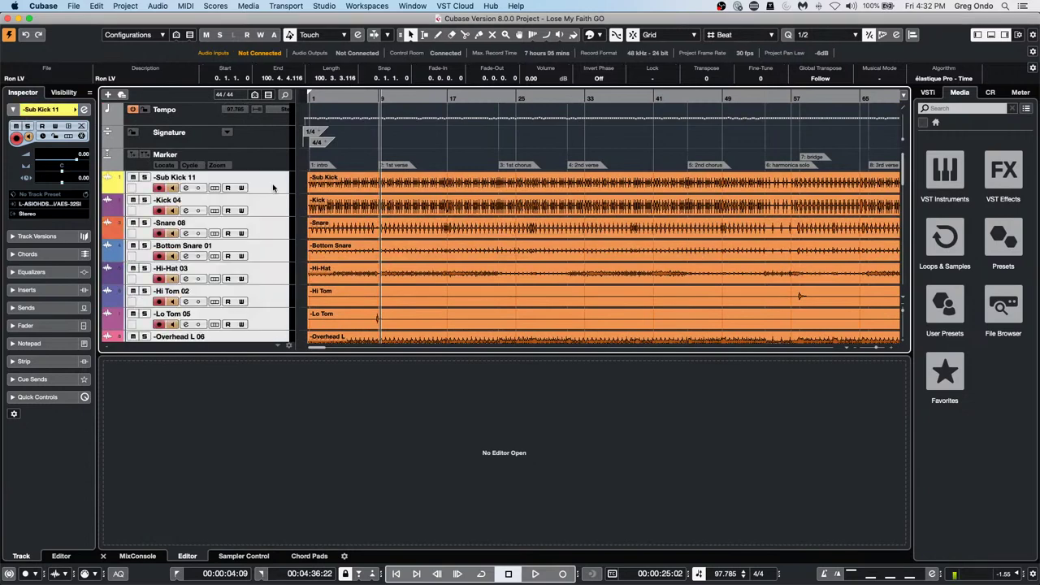
right_click(273, 185)
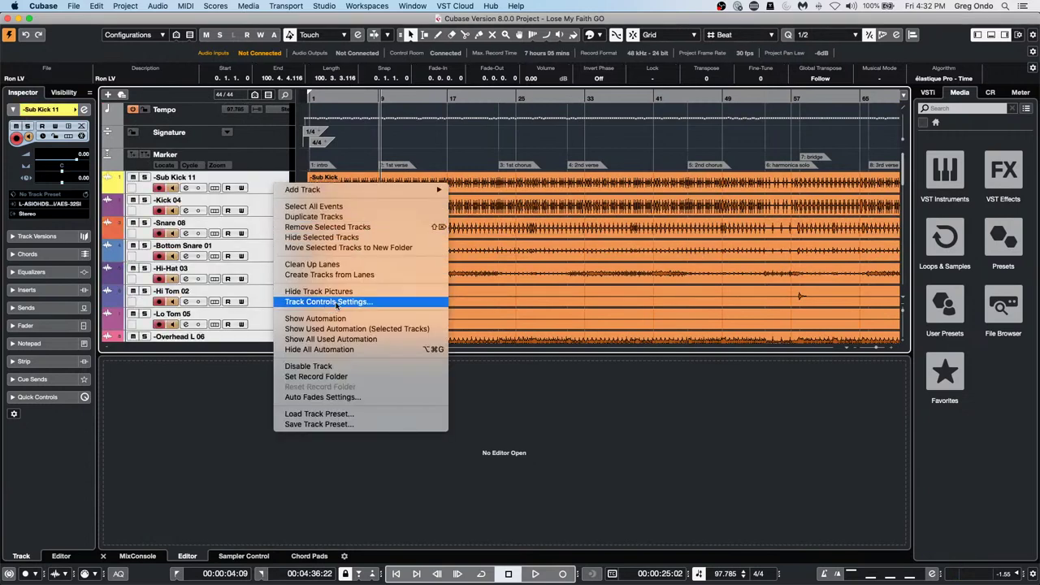
click(371, 228)
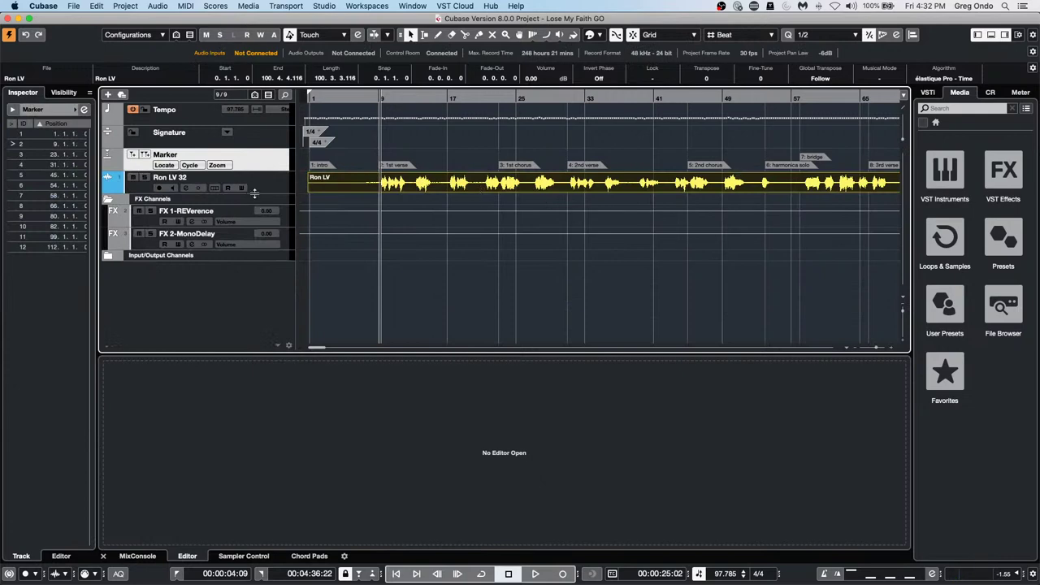
- Increase the lead vocal track's height and move the track above the Tempo track
drag(254, 193, 254, 246)
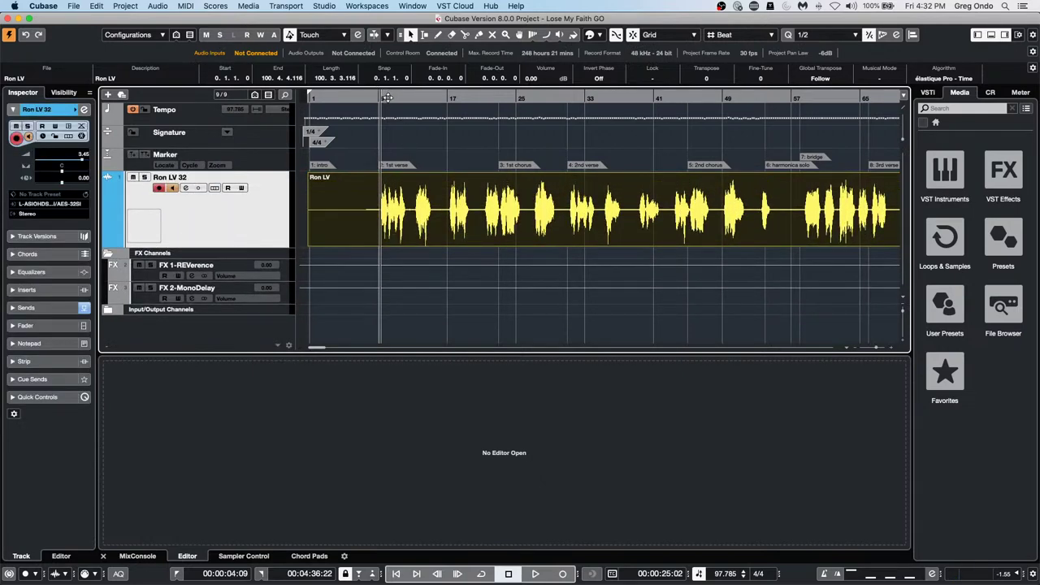
drag(387, 97, 387, 137)
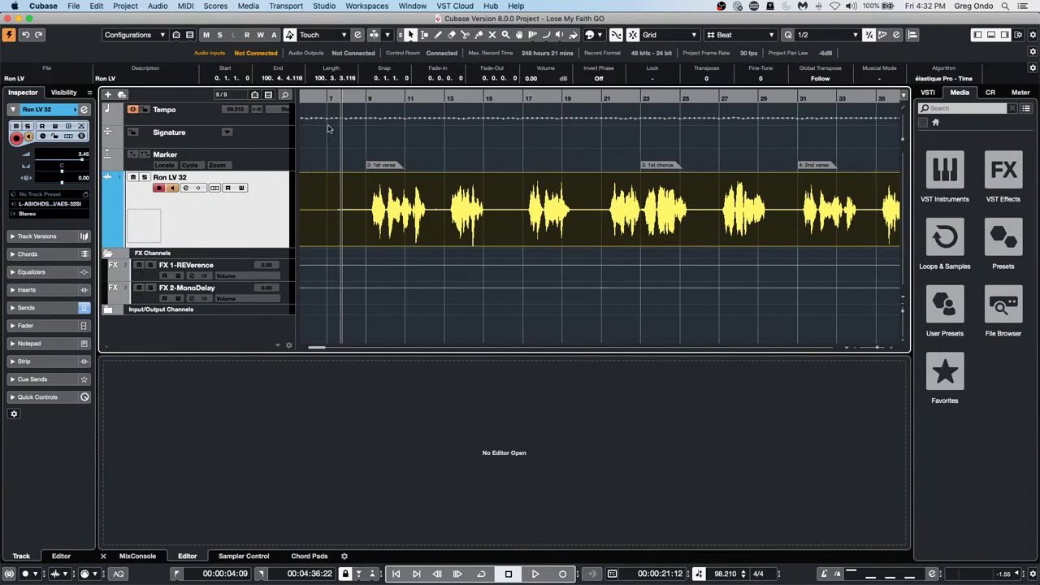
right_click(383, 143)
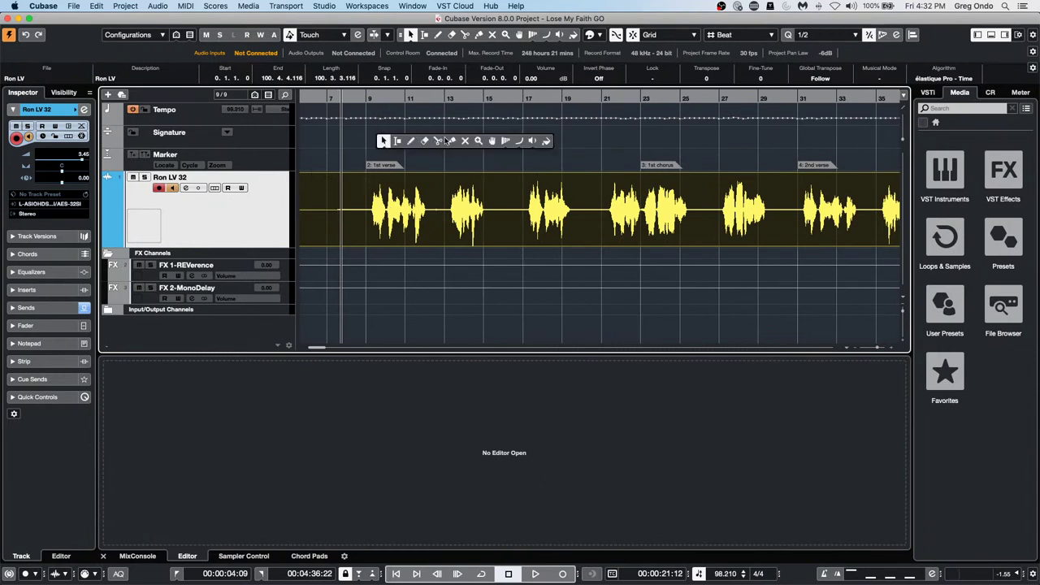
click(448, 140)
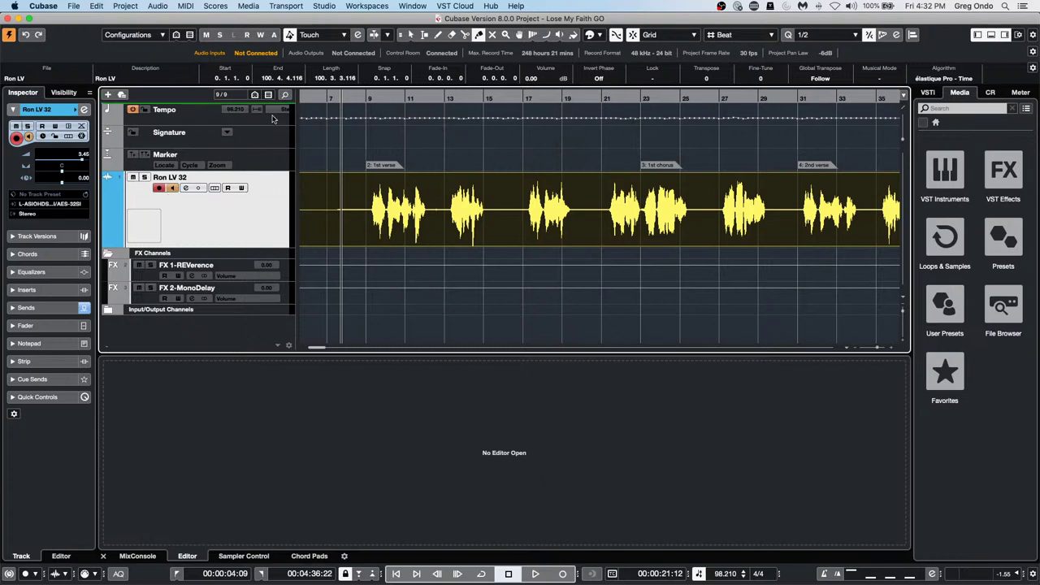
drag(243, 211, 267, 128)
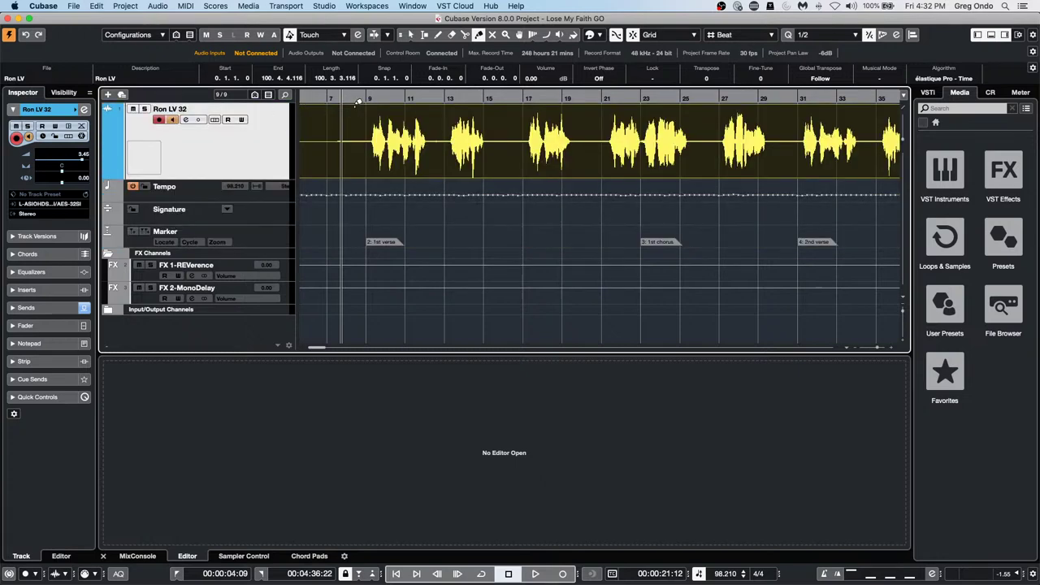
drag(363, 101, 372, 108)
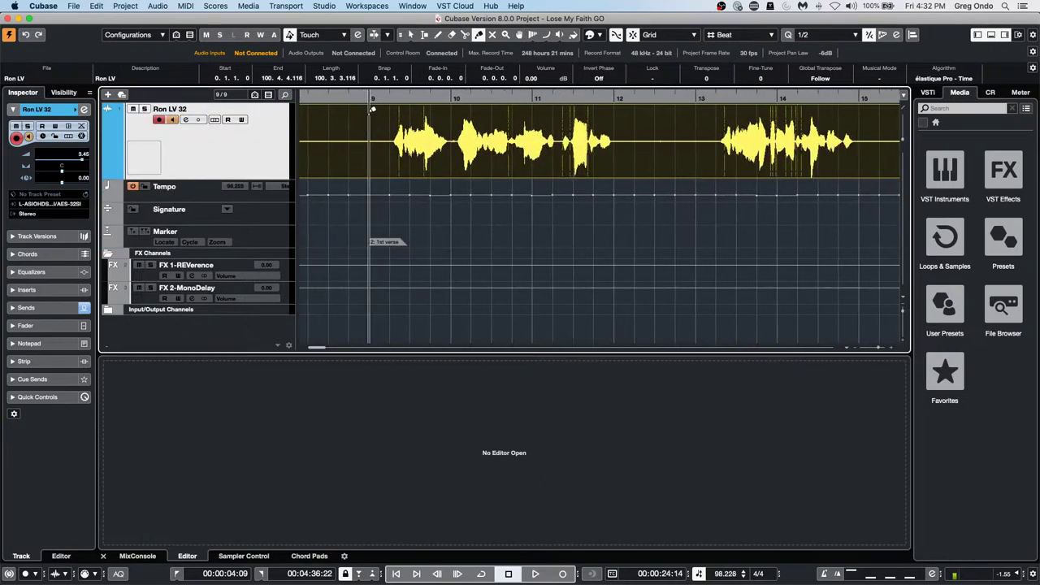
- With the Time Warp tool, shift the bar lines of bars 9 through 15 to follow the lead vocal phrases
right_click(384, 117)
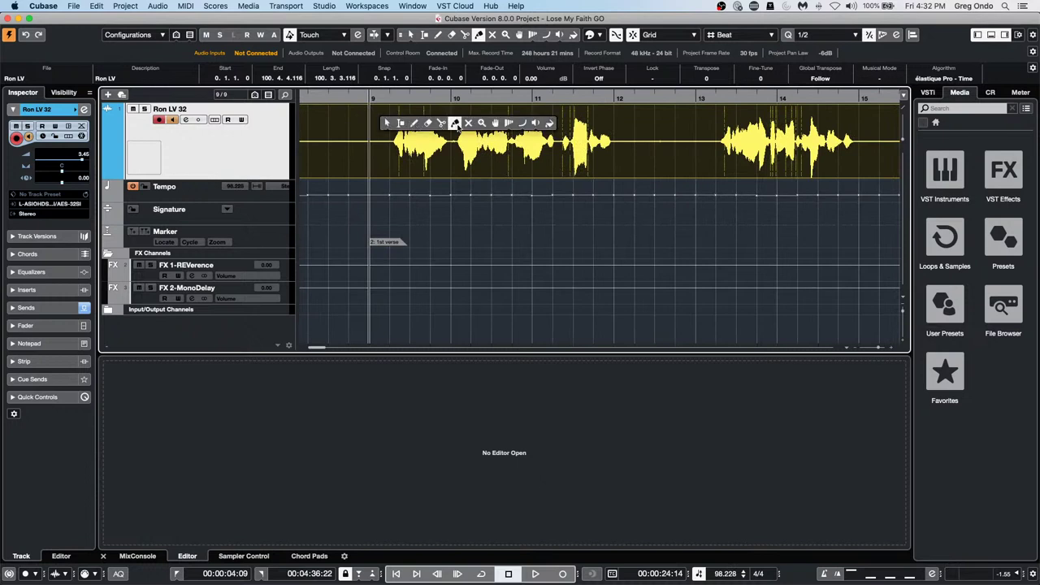
click(455, 124)
right_click(372, 109)
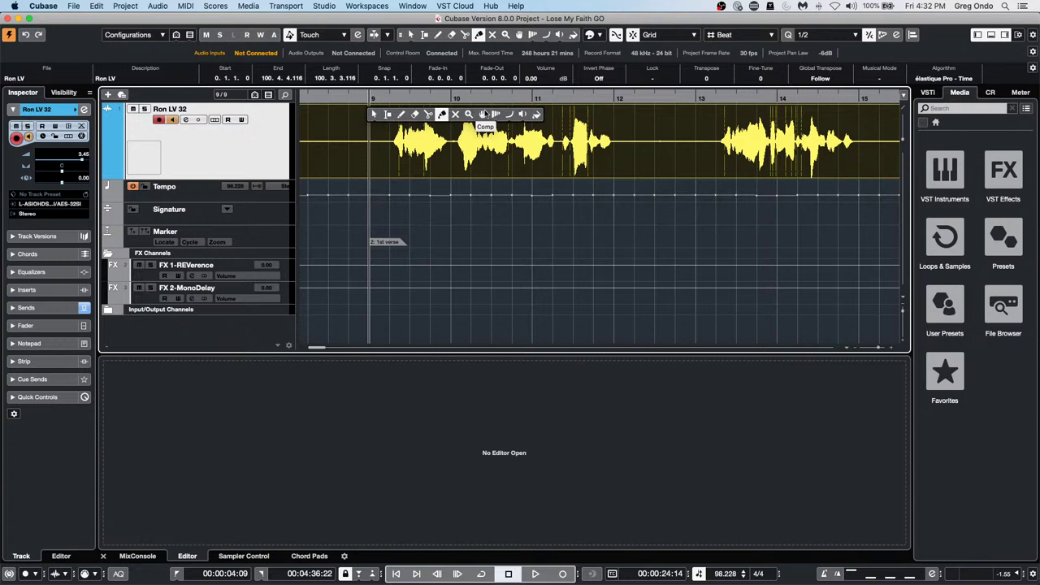
click(494, 115)
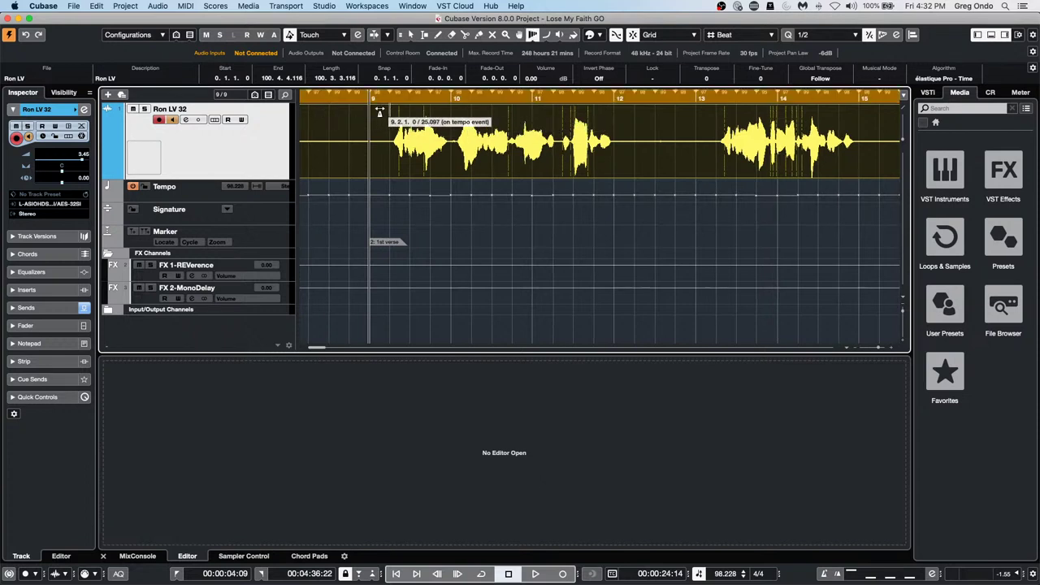
drag(379, 111, 388, 111)
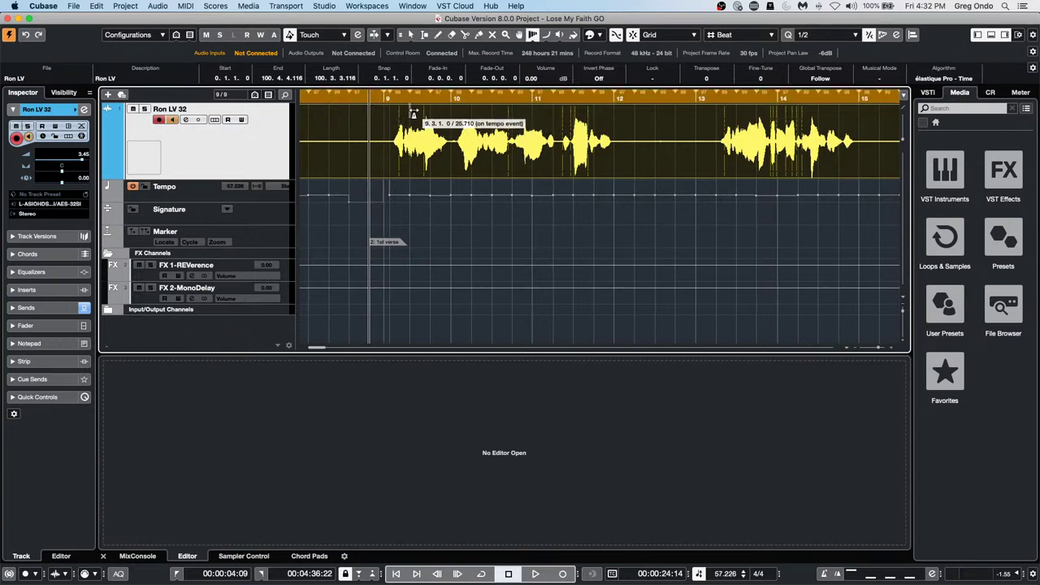
drag(456, 111, 458, 111)
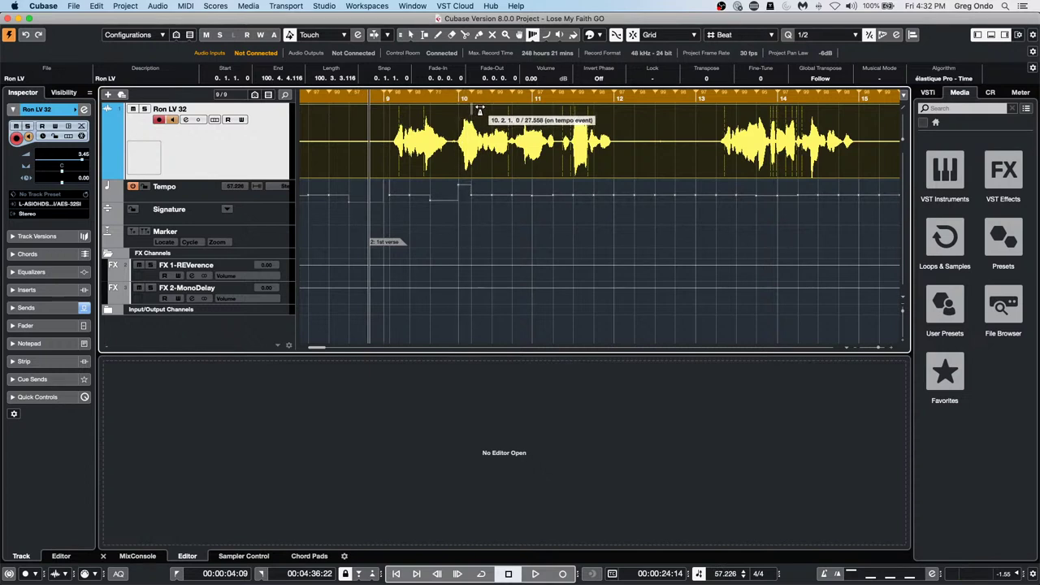
drag(534, 109, 524, 113)
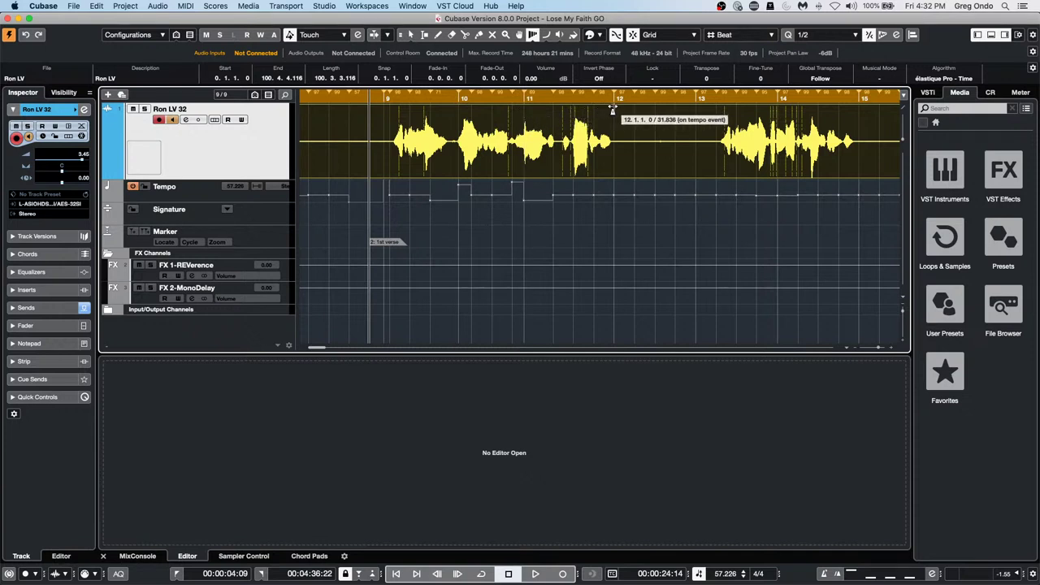
drag(615, 105, 696, 107)
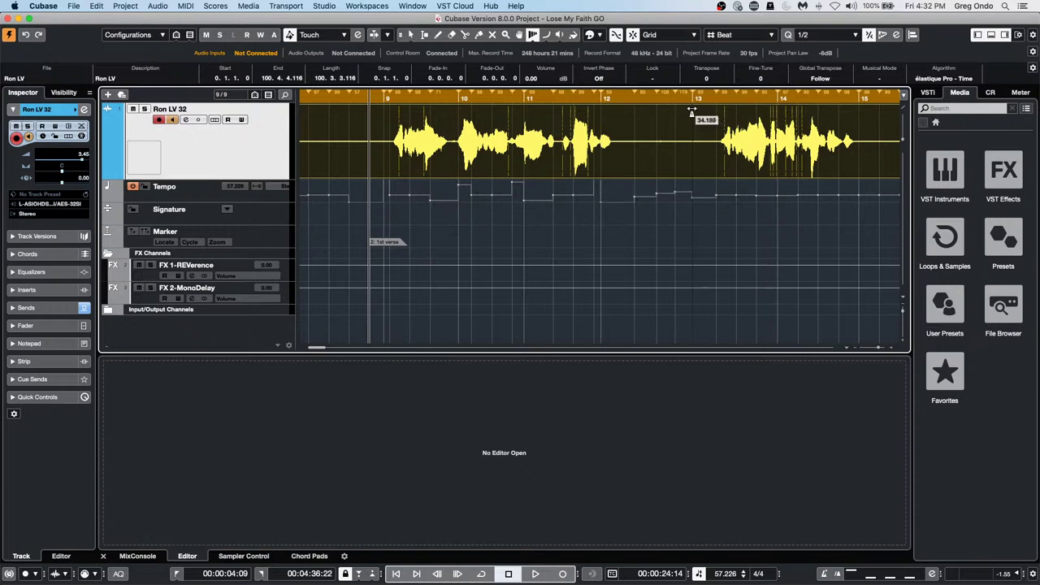
drag(777, 111, 775, 108)
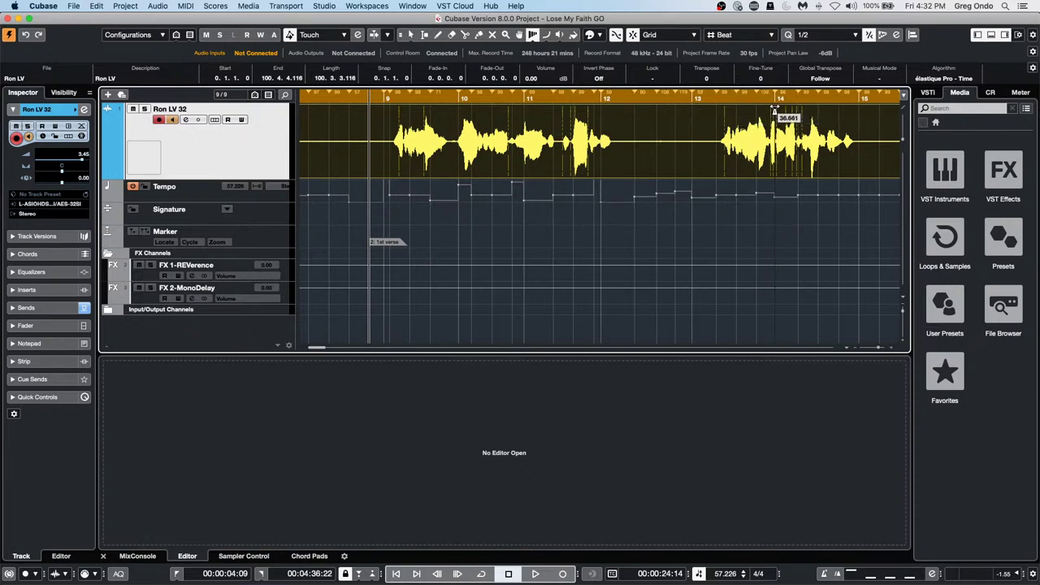
mouse_move(864, 110)
mouse_down()
mouse_move(850, 112)
mouse_move(857, 110)
mouse_up()
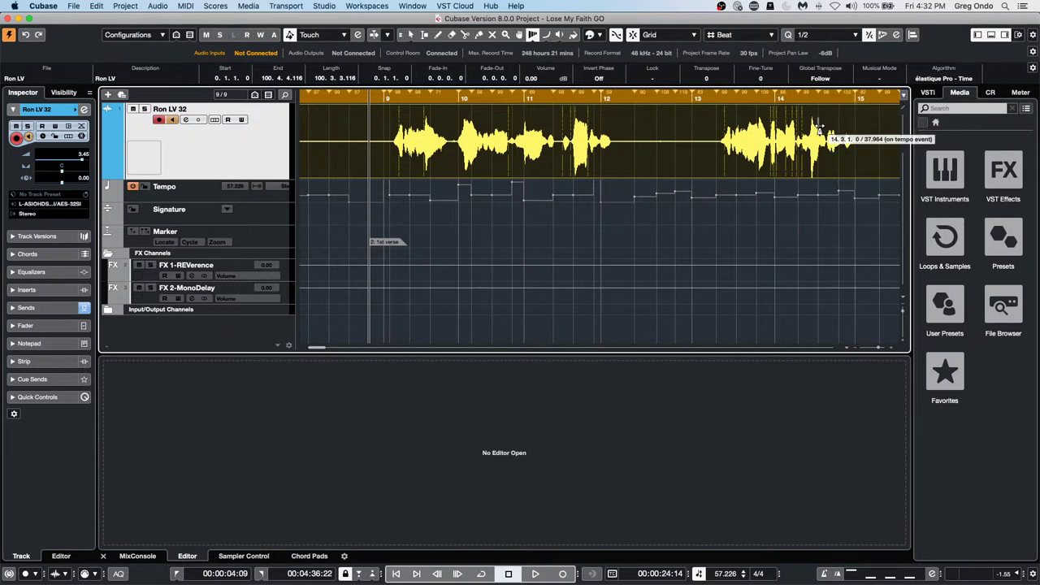
- Switch to the Object Selection tool and select the Tempo track
key(1)
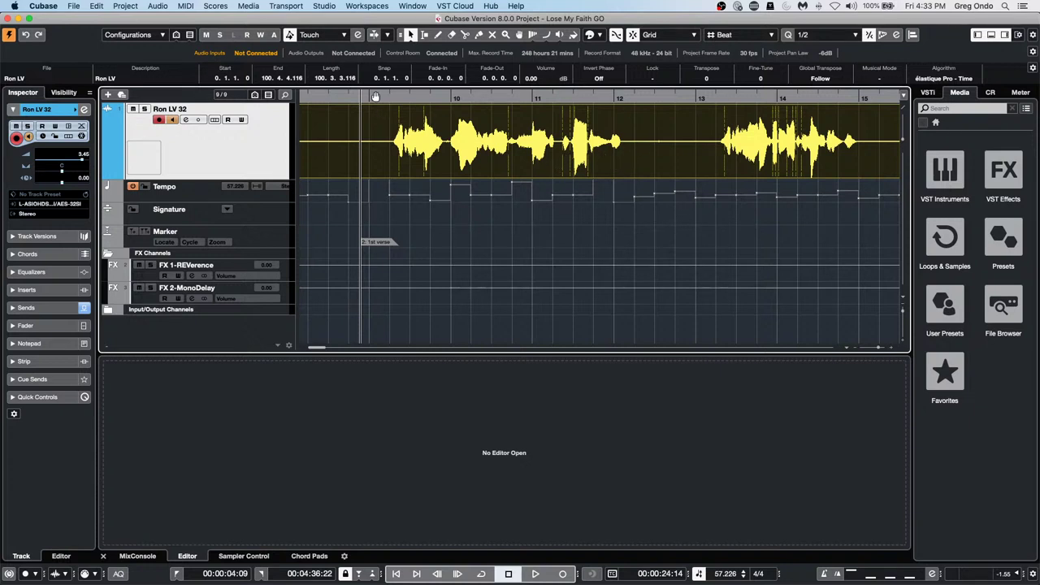
click(159, 8)
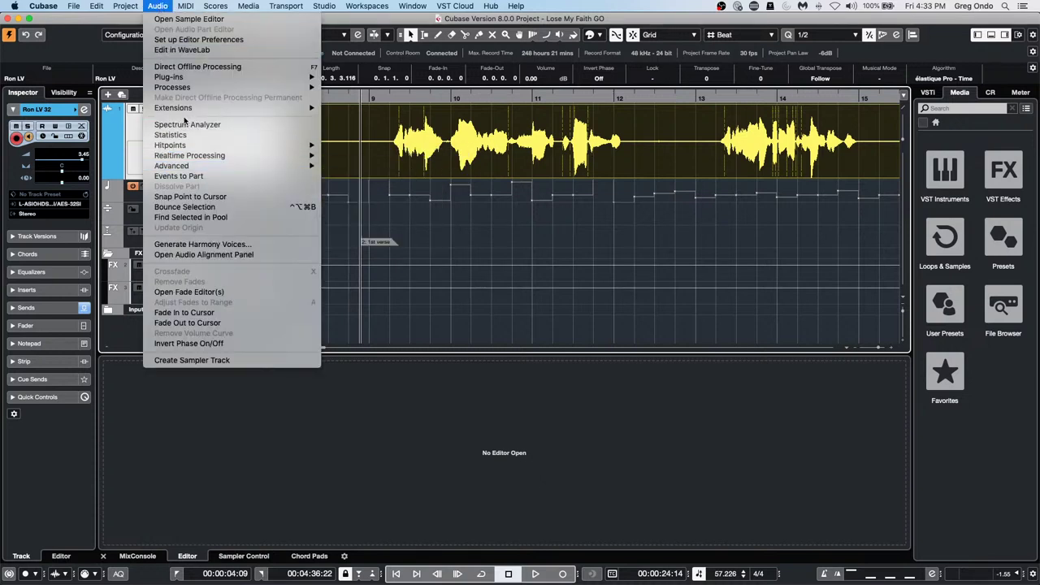
mouse_move(190, 167)
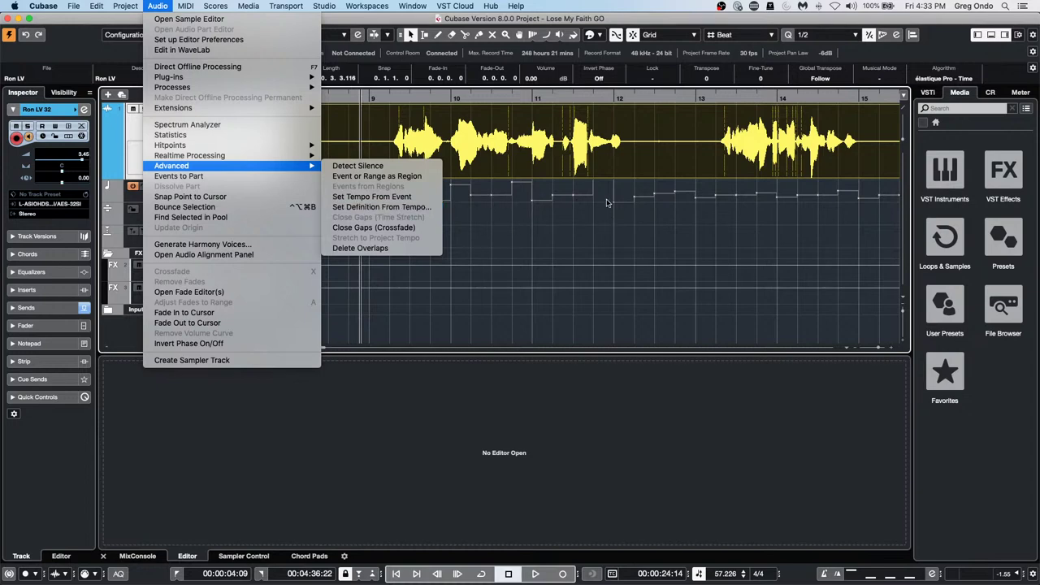
click(511, 197)
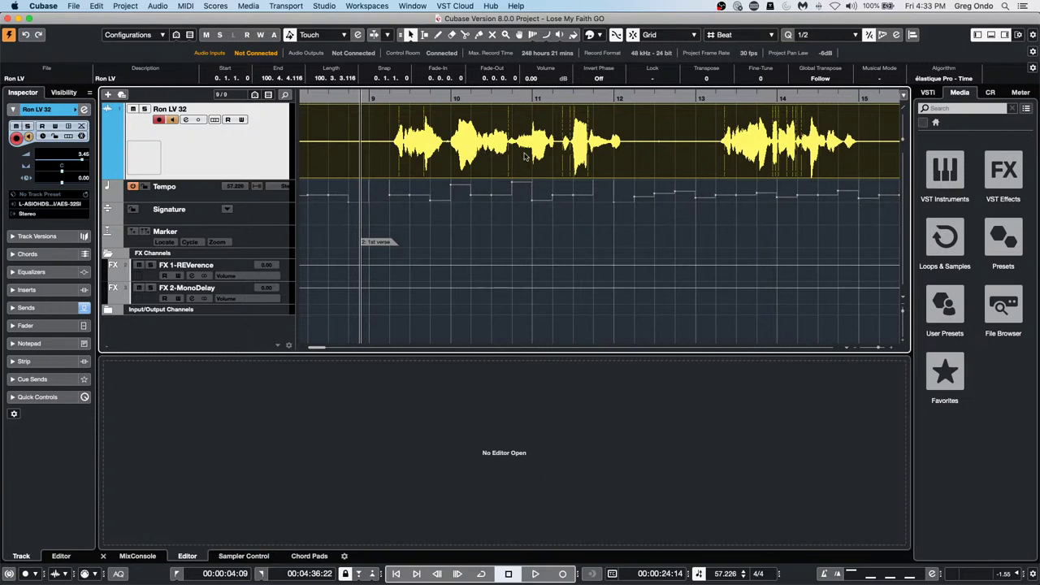
click(218, 200)
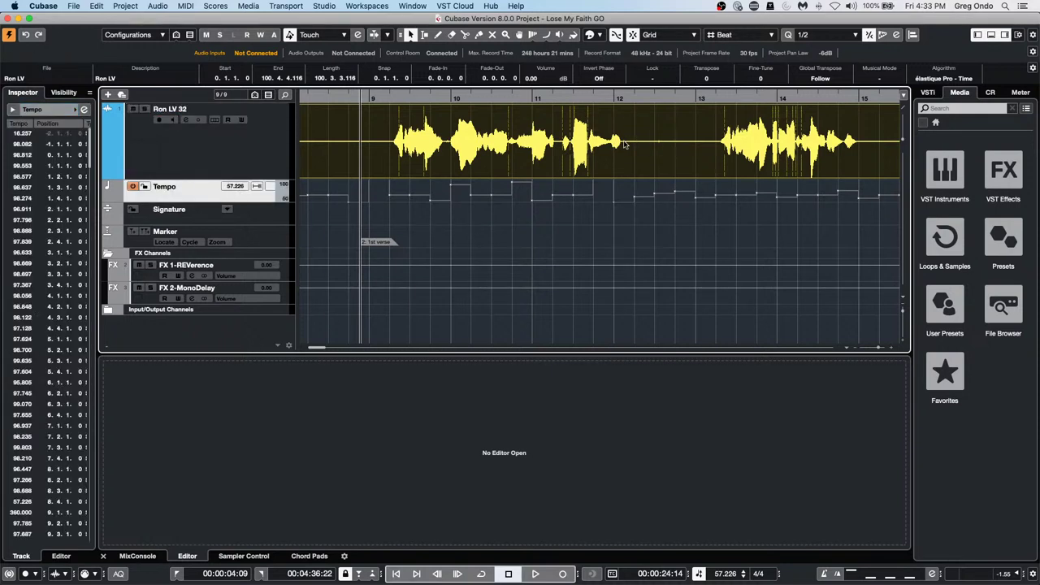
- Run Set Definition From Tempo on the lead vocal, saving it in the project only with all tracks set to musical time base
click(189, 6)
mouse_move(157, 6)
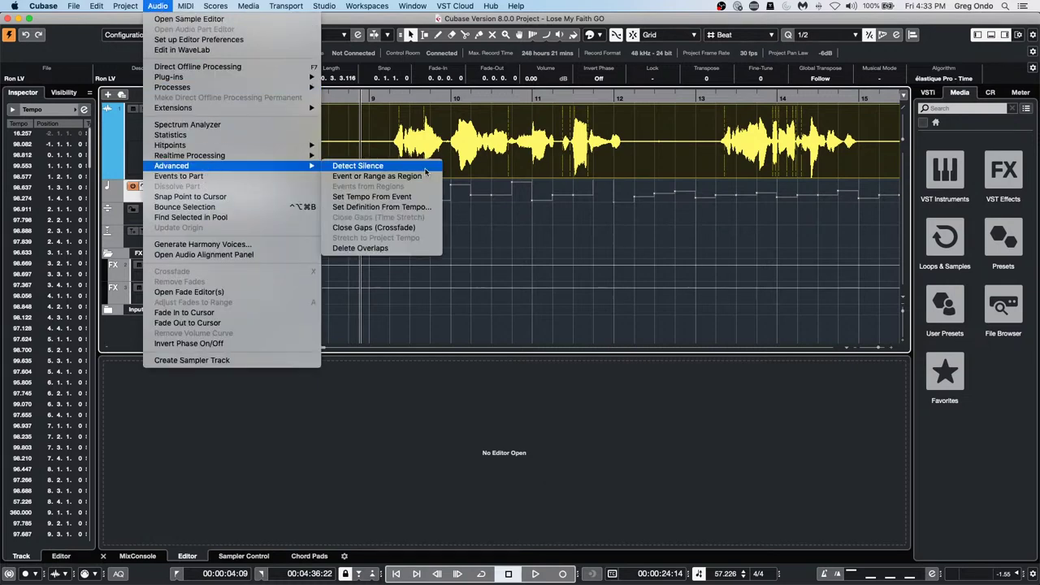
click(402, 208)
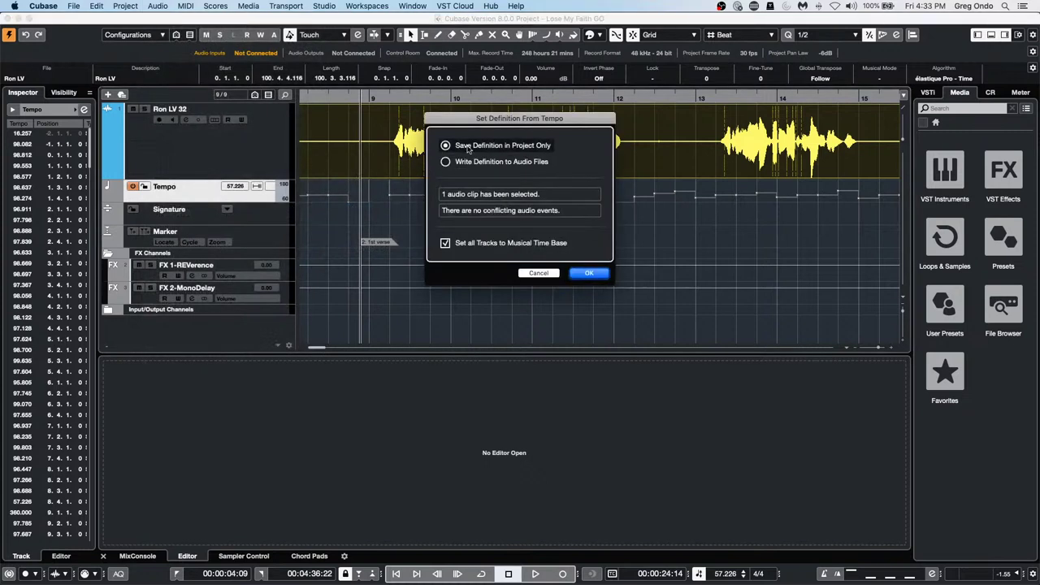
click(446, 162)
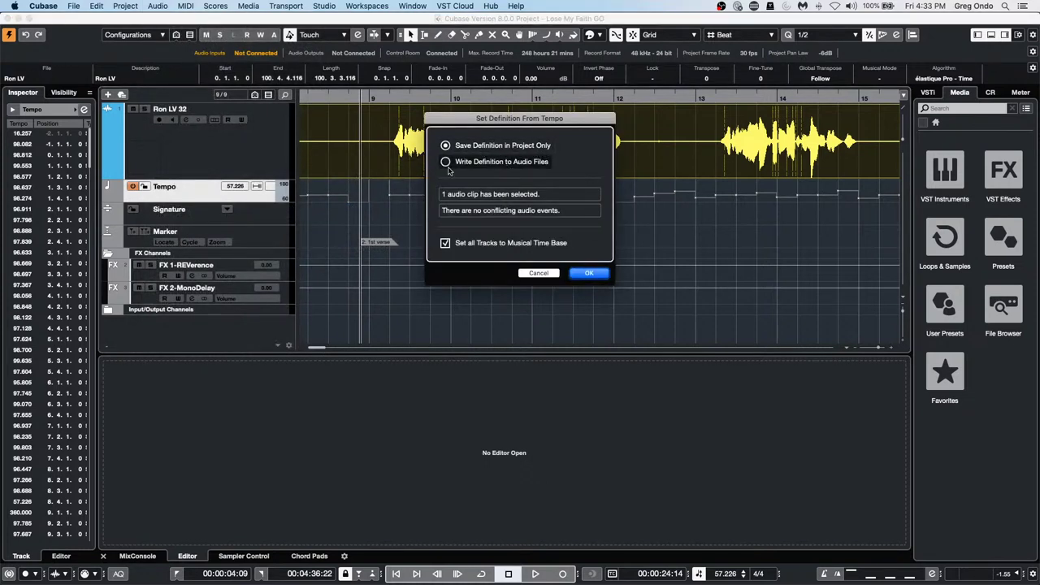
click(593, 273)
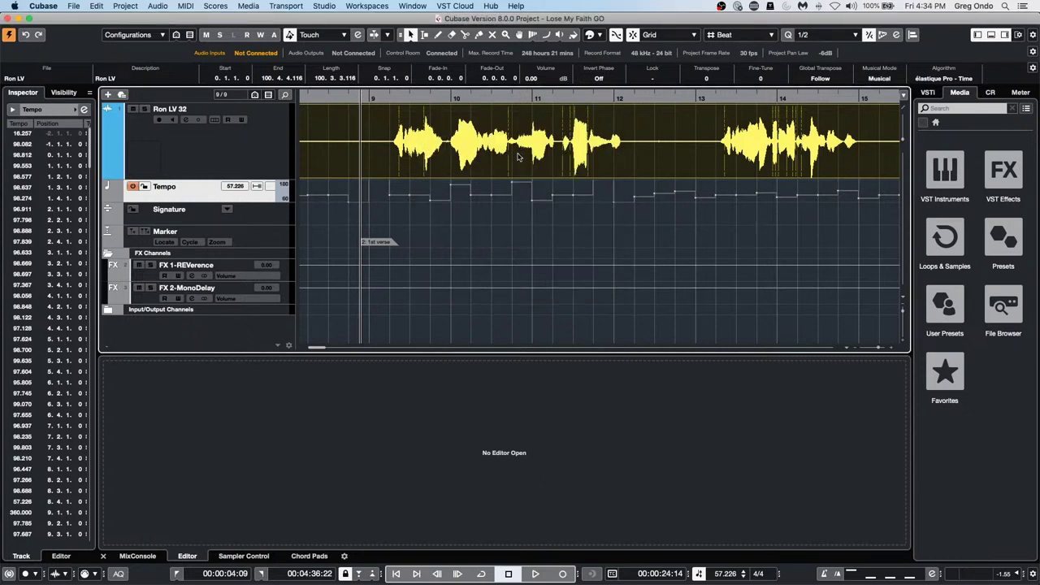
- Open the lead vocal event in the Sample Editor and show its AudioWarp settings around bar 33
click(200, 147)
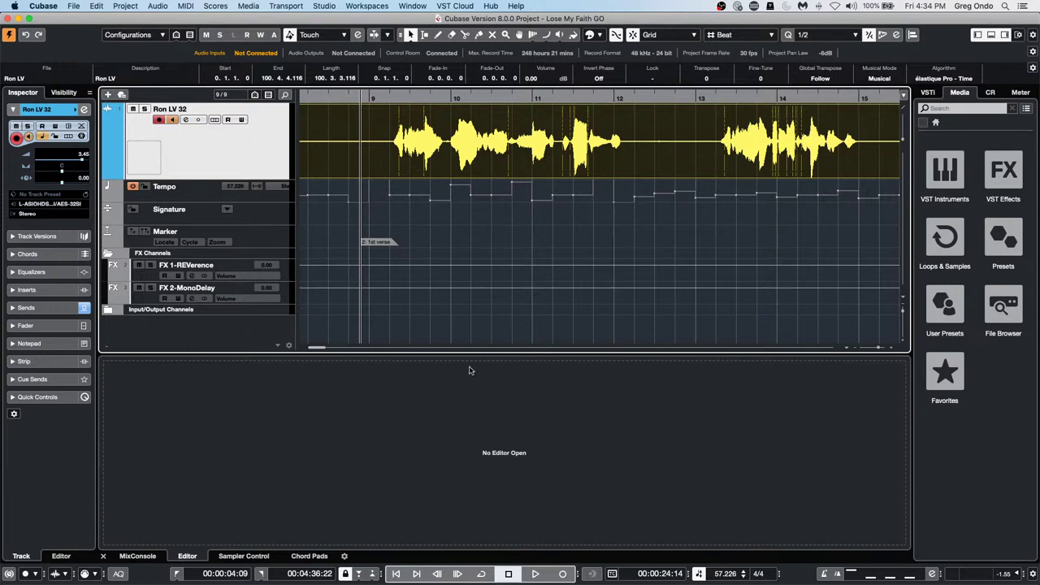
double_click(515, 162)
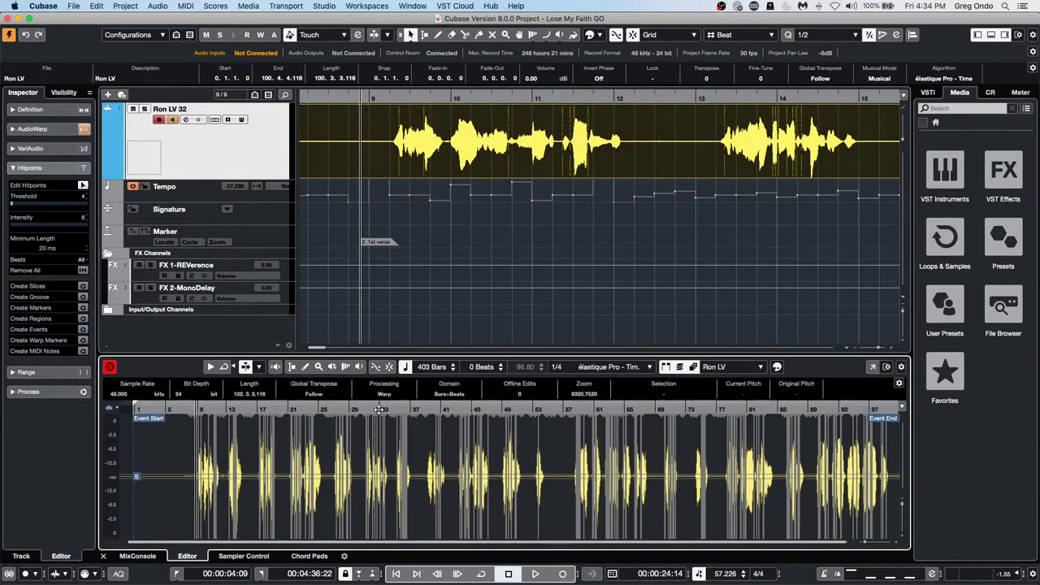
scroll(376, 449, up, 5)
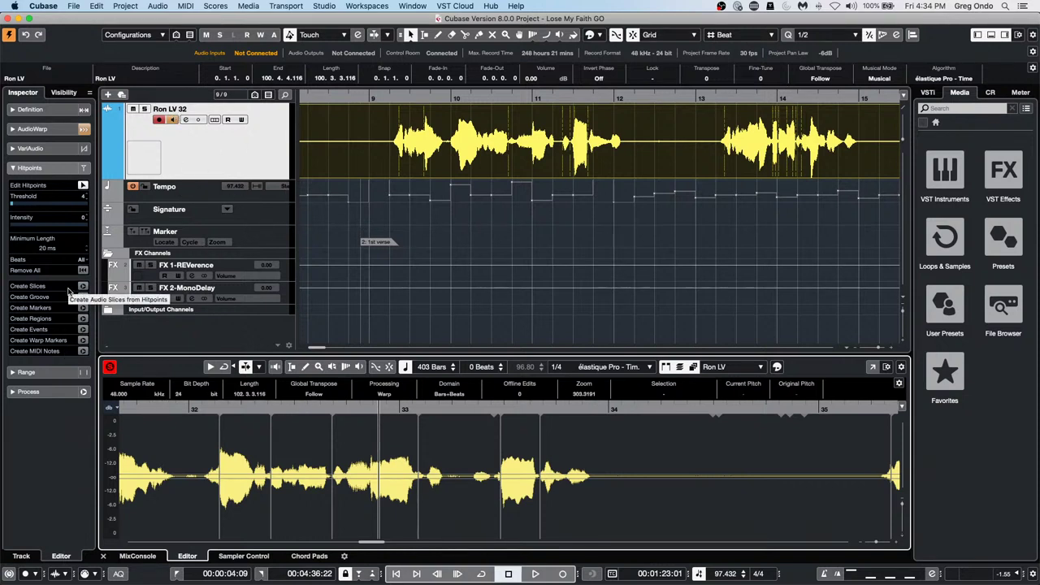
click(65, 132)
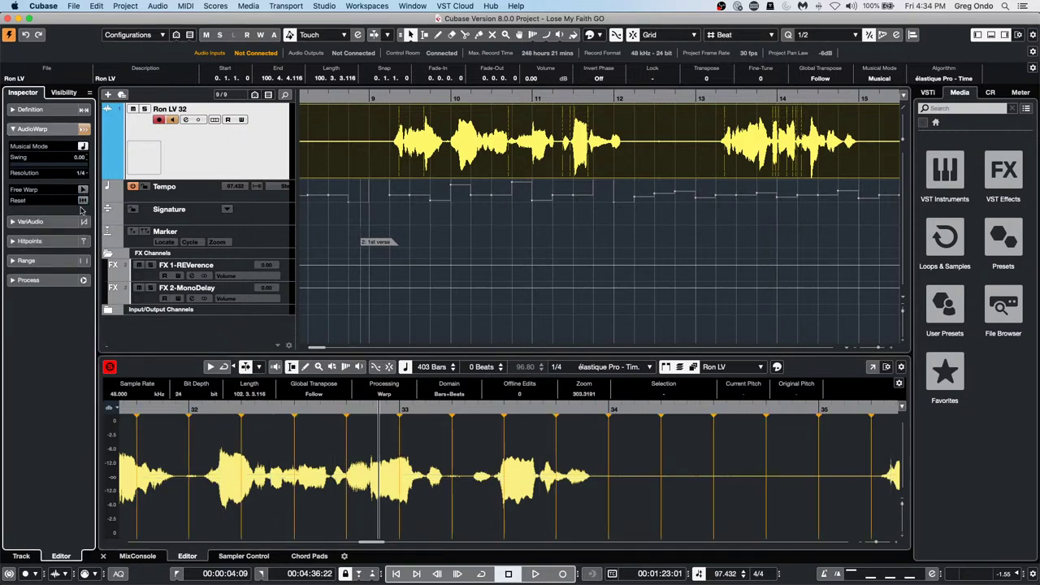
- Enable Free Warp and add and shift warp markers on the short vocal phrases in the second half of bar 33
click(82, 190)
click(474, 483)
mouse_move(474, 483)
mouse_down()
mouse_move(569, 492)
mouse_move(494, 493)
mouse_up()
click(542, 491)
drag(569, 491, 577, 493)
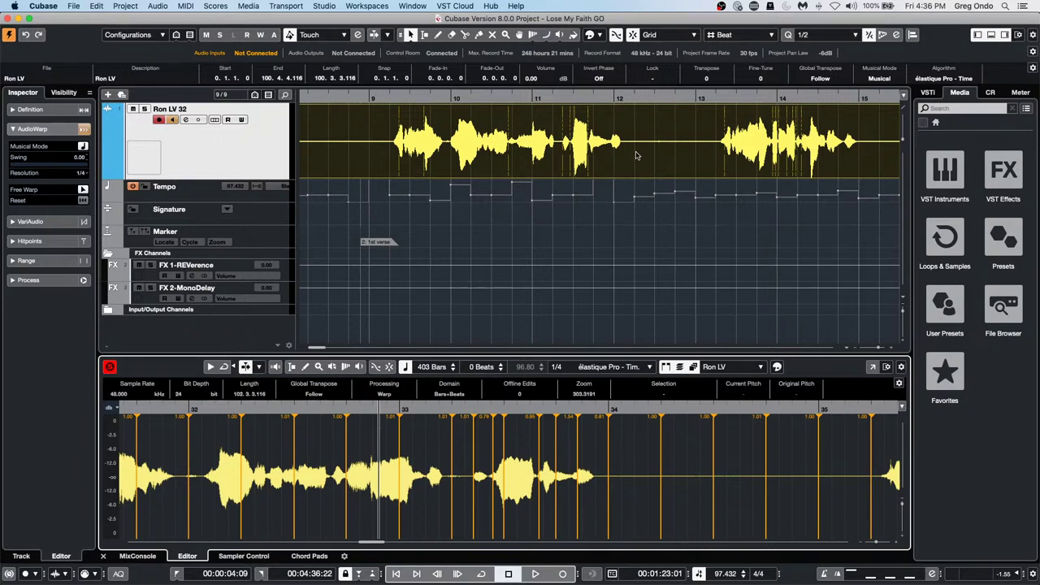
- Open the recent project sven.cpr and activate it
click(74, 6)
mouse_move(106, 210)
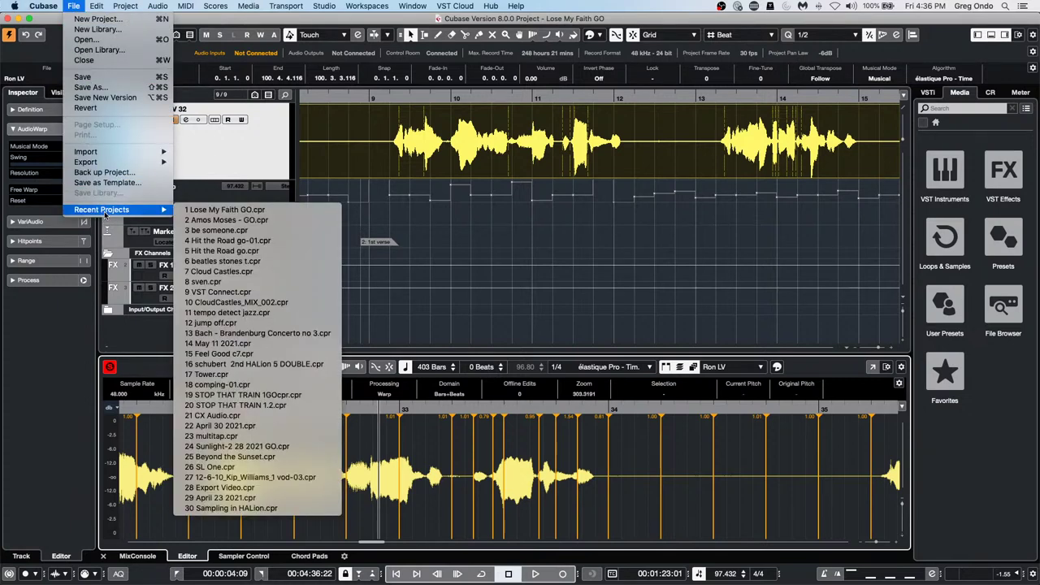
click(236, 282)
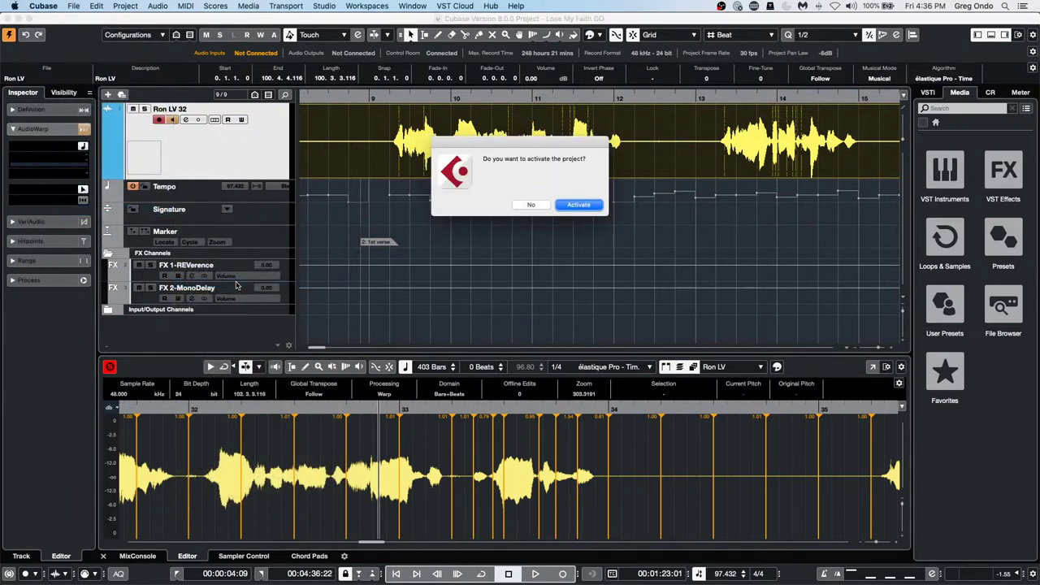
click(580, 205)
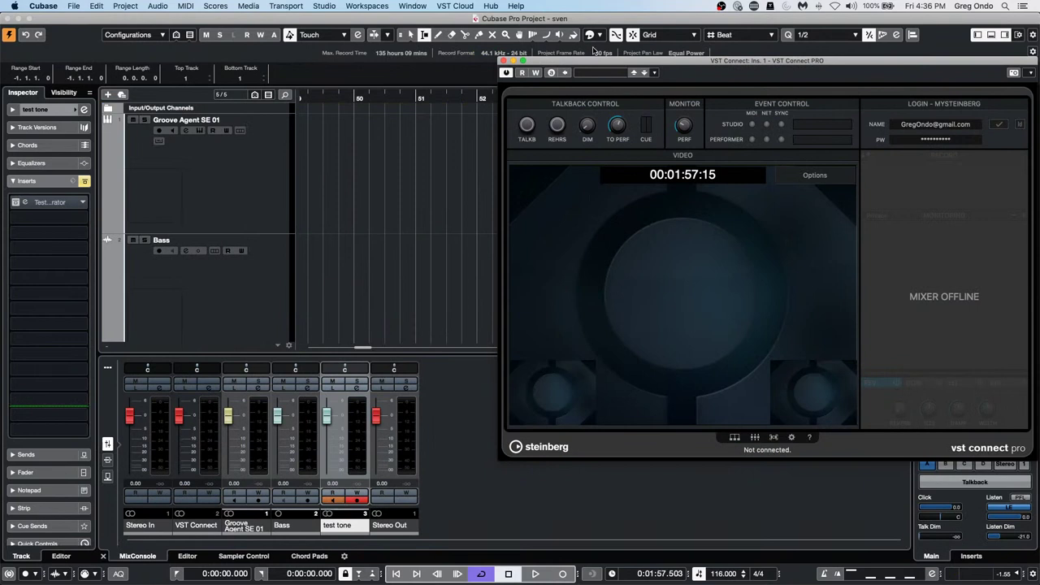
- Log in to VST Connect PRO with the stored account and switch its video view to the mixer view
drag(592, 62, 482, 59)
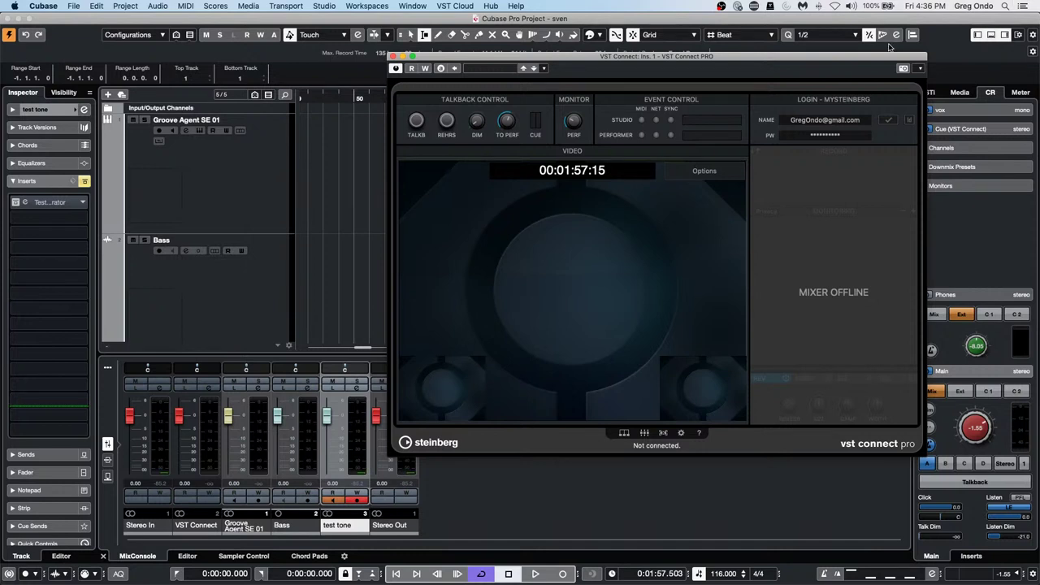
click(890, 120)
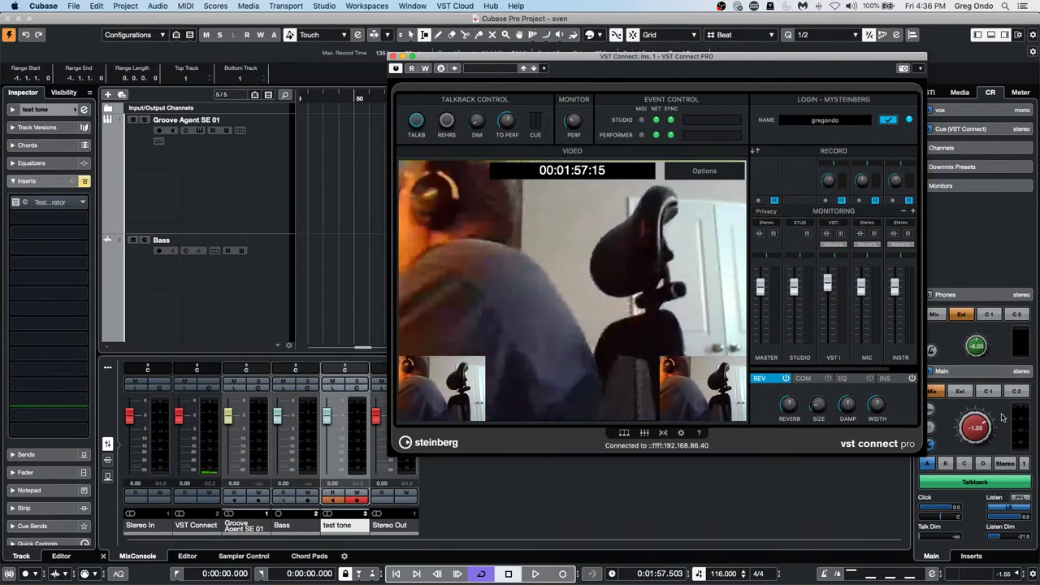
click(643, 432)
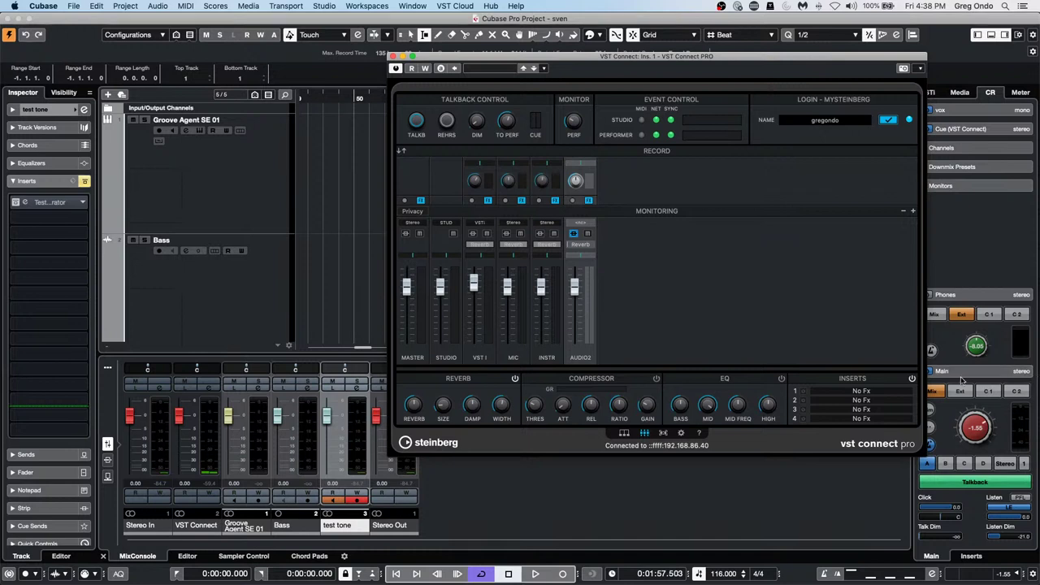
- Lower the Control Room level to -10.8 and switch on the TestGenerator insert of the test tone track
scroll(256, 292, down, 3)
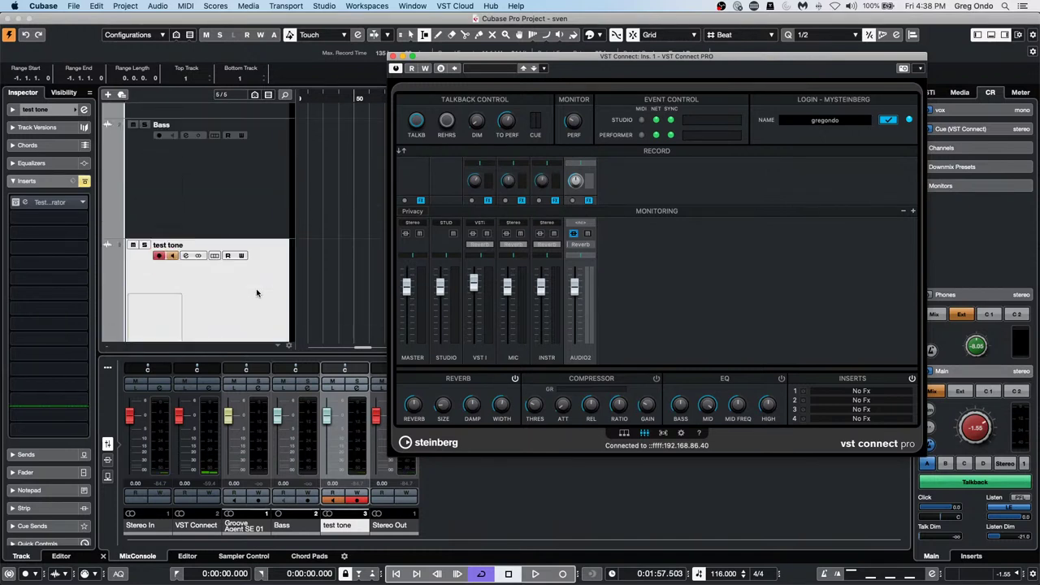
scroll(257, 293, down, 1)
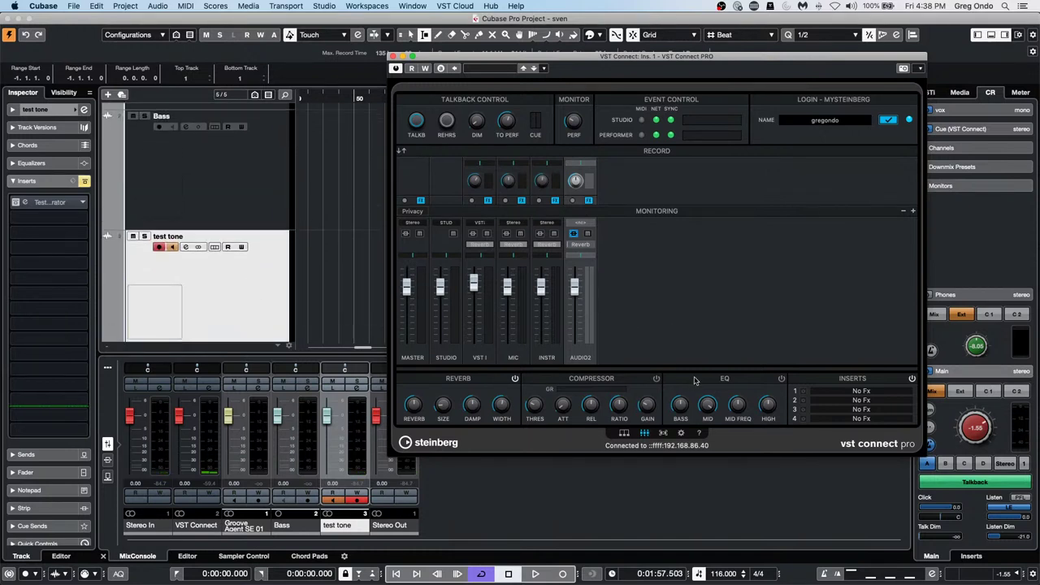
drag(977, 426, 965, 474)
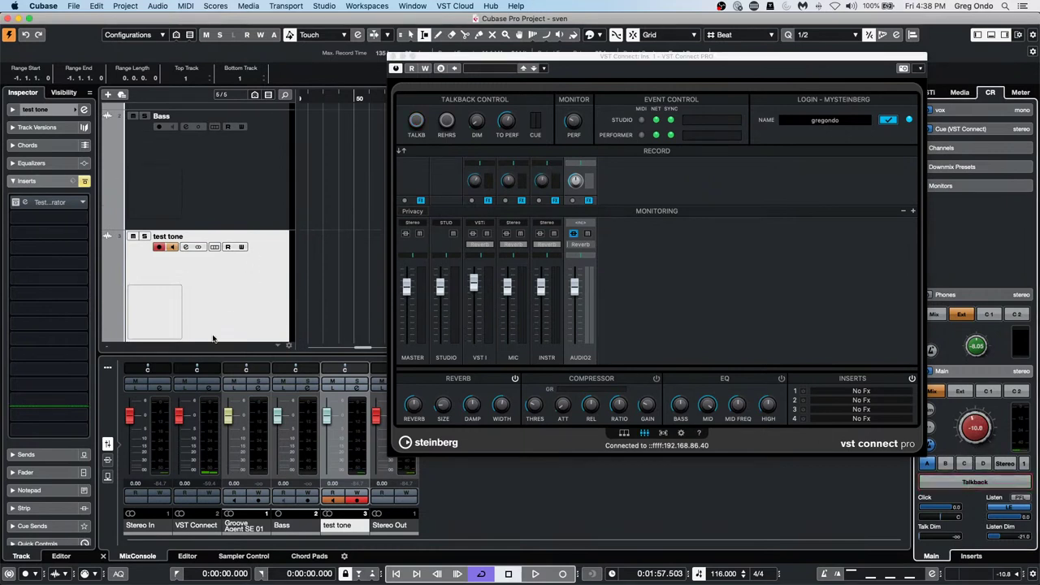
click(11, 203)
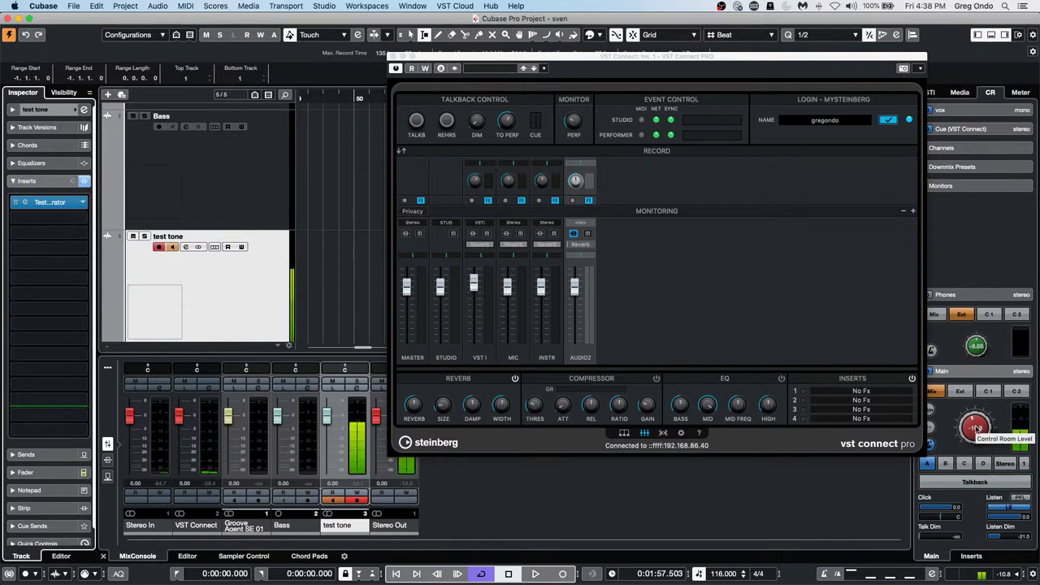
- Vary the Control Room level between about -9.5 and -22.4 while the test tone plays, ending at -22.4
drag(973, 429, 968, 436)
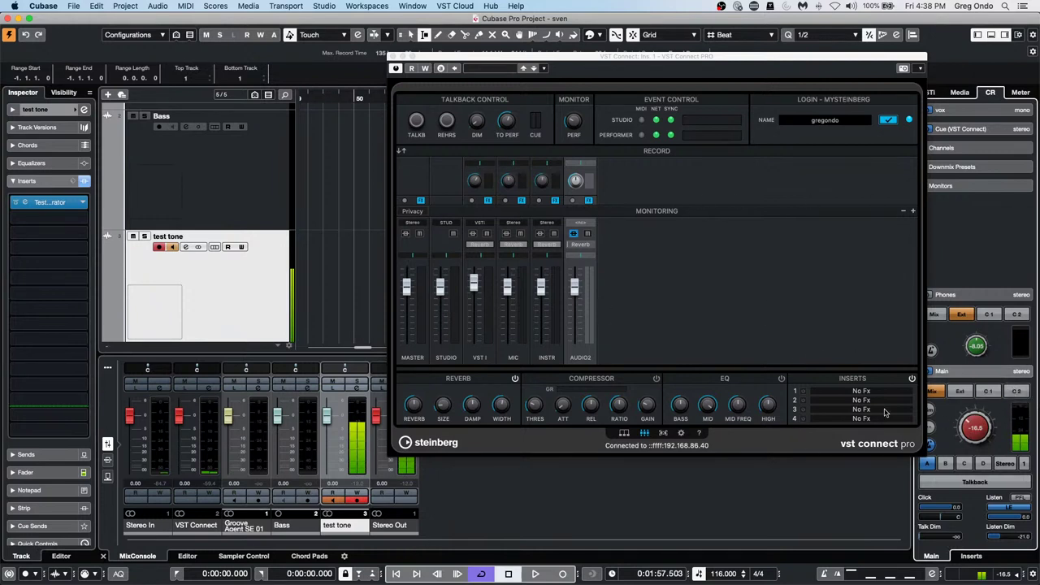
scroll(969, 429, down, 5)
drag(969, 429, 975, 404)
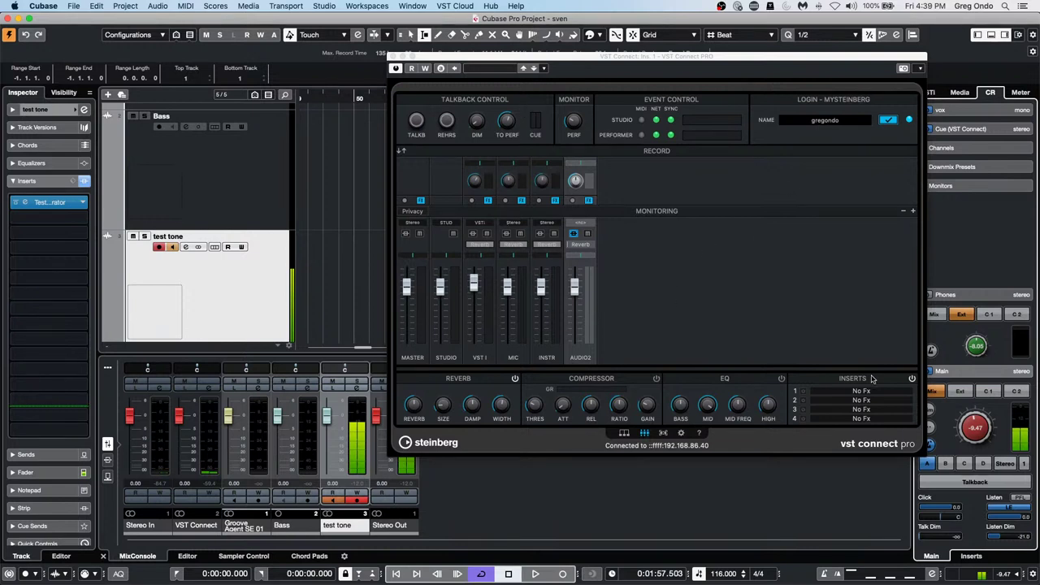
drag(987, 429, 976, 439)
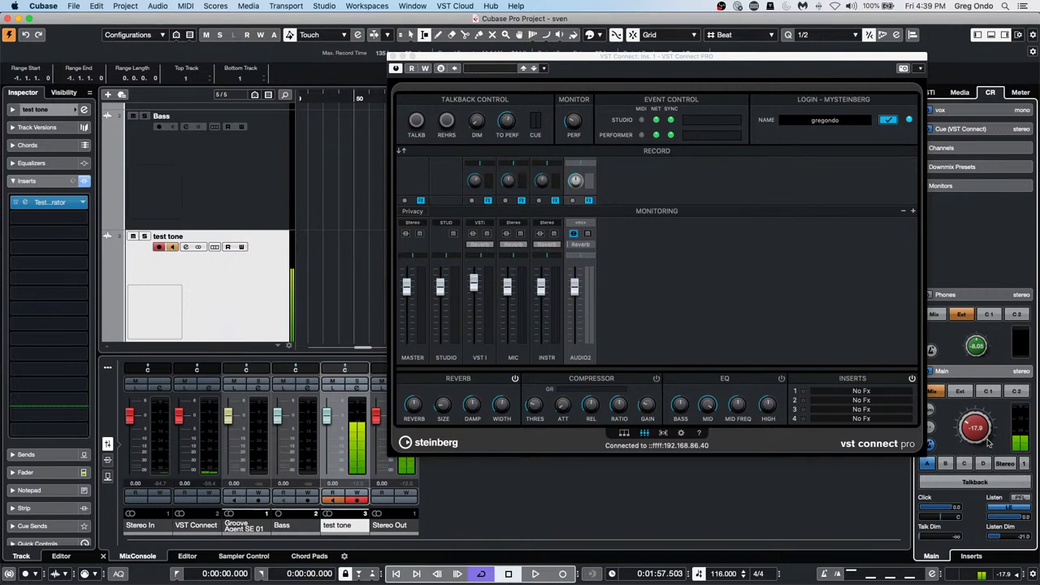
scroll(979, 438, down, 6)
scroll(974, 439, up, 1)
- Enable the test tone channel's second cue send in its channel settings and close the window
click(84, 109)
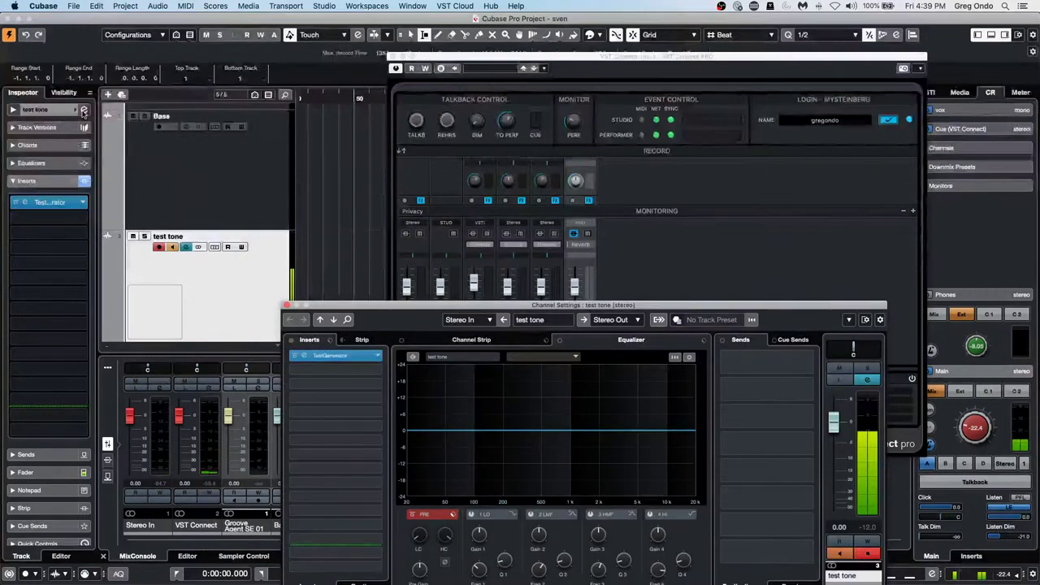
click(792, 340)
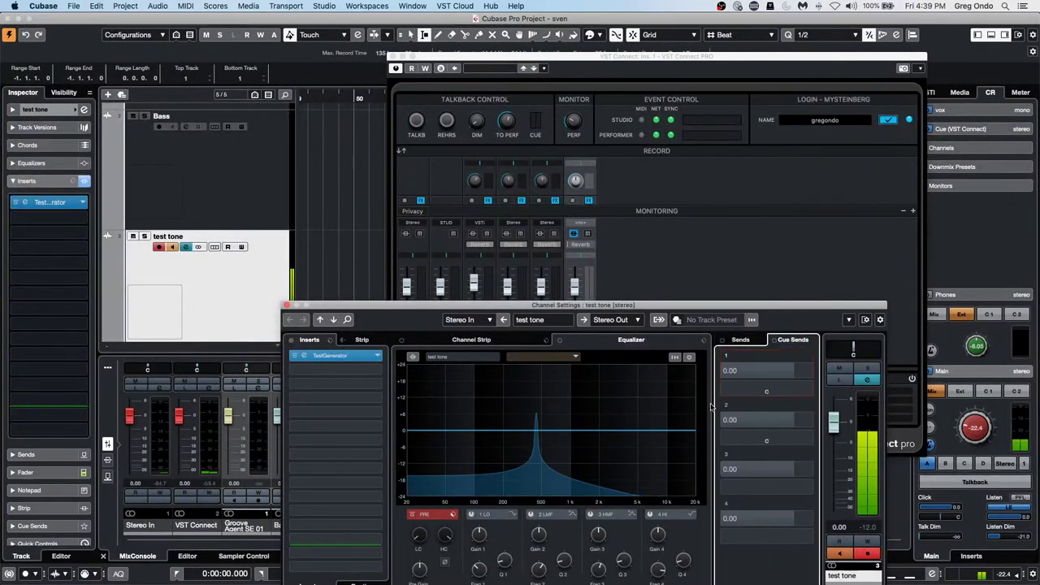
click(741, 411)
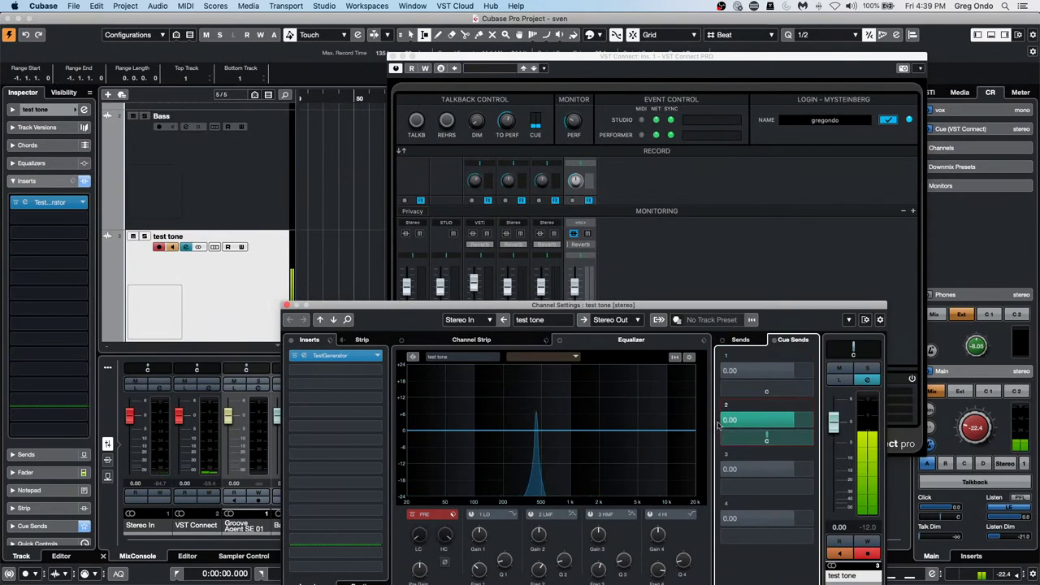
drag(699, 309, 636, 266)
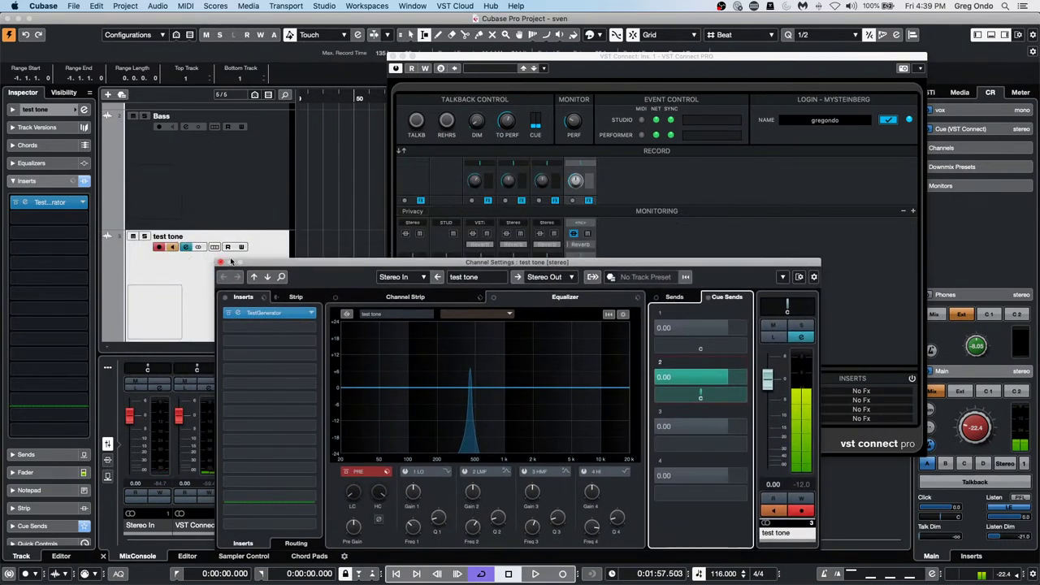
click(220, 262)
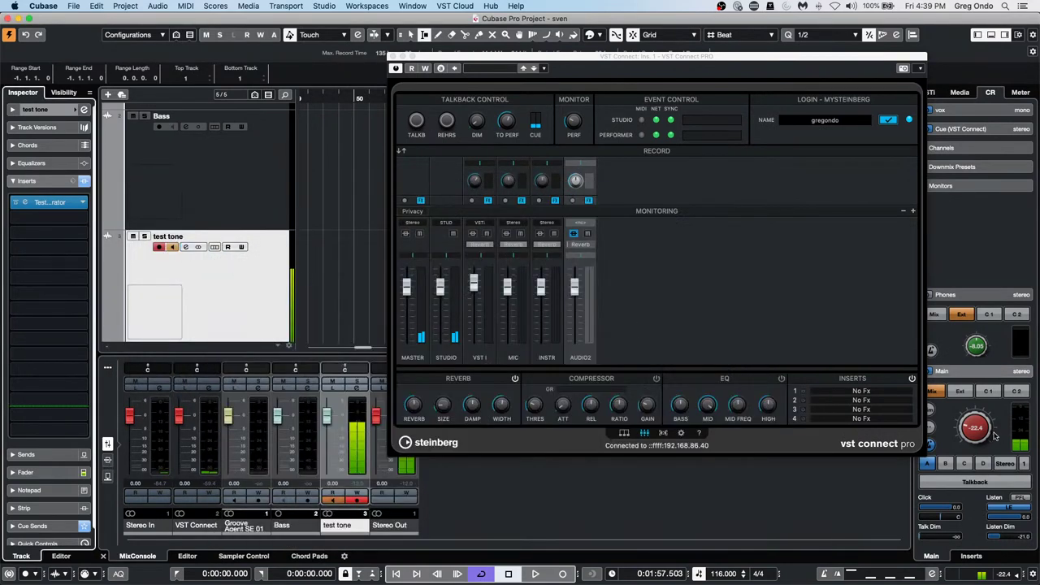
- Turn the Control Room level fully down to -oo and bring it back up to -11.0
drag(969, 435, 976, 469)
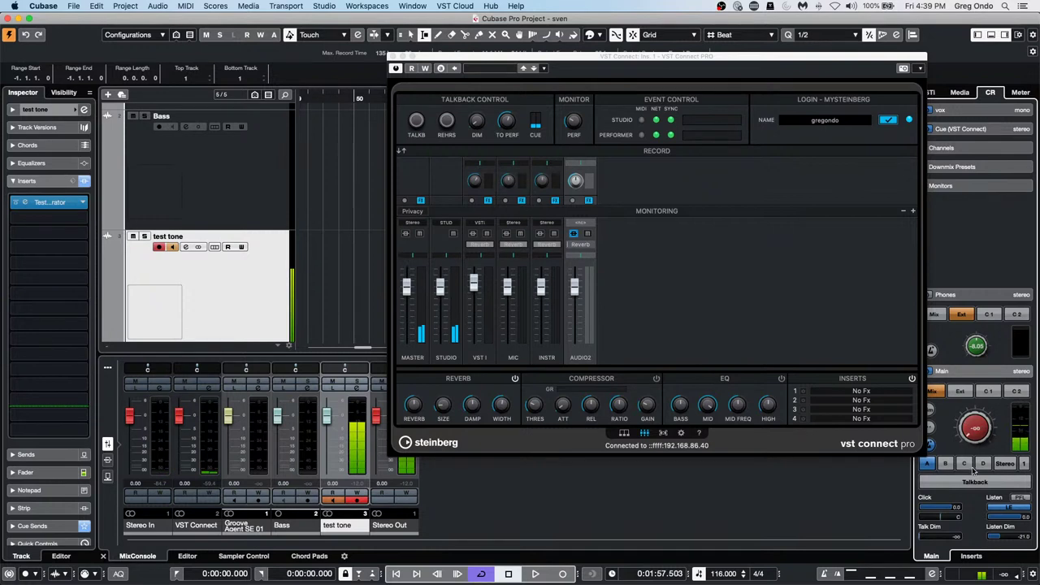
drag(977, 455, 983, 420)
scroll(980, 429, down, 1)
scroll(975, 424, down, 5)
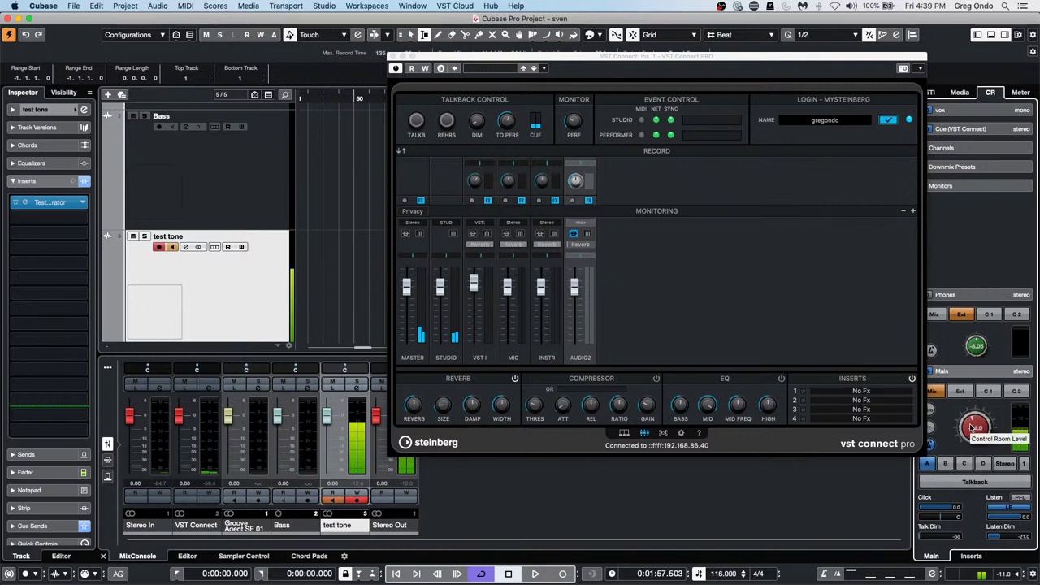
- Check the TestGenerator settings on the test tone track and reopen the track's channel settings
click(63, 203)
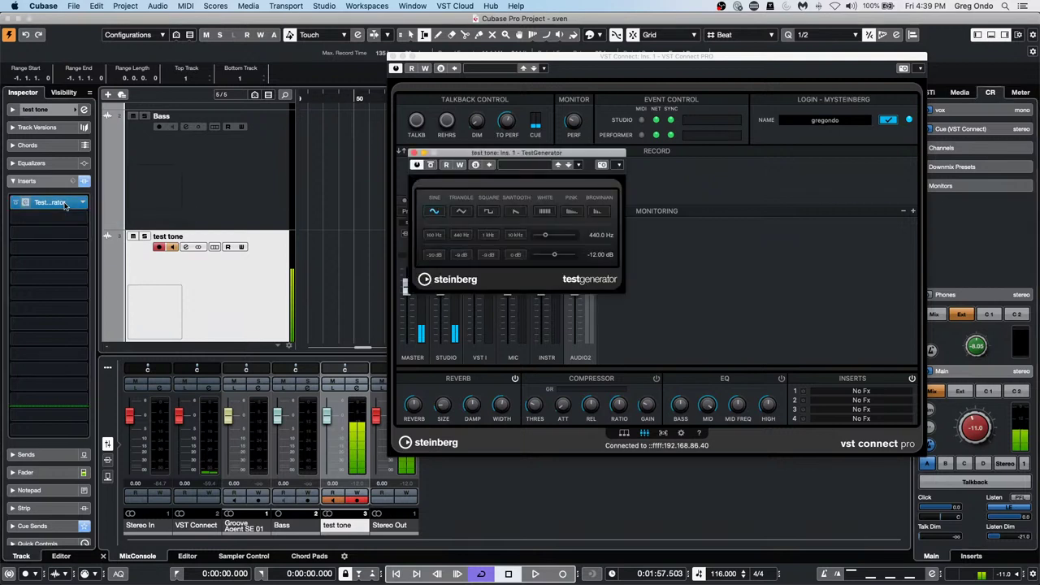
click(415, 154)
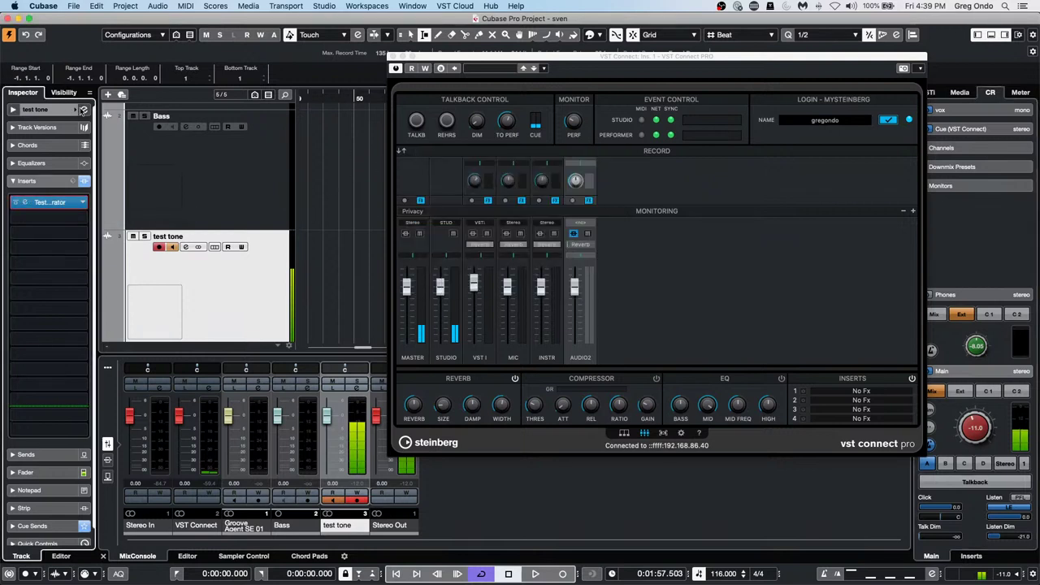
click(84, 109)
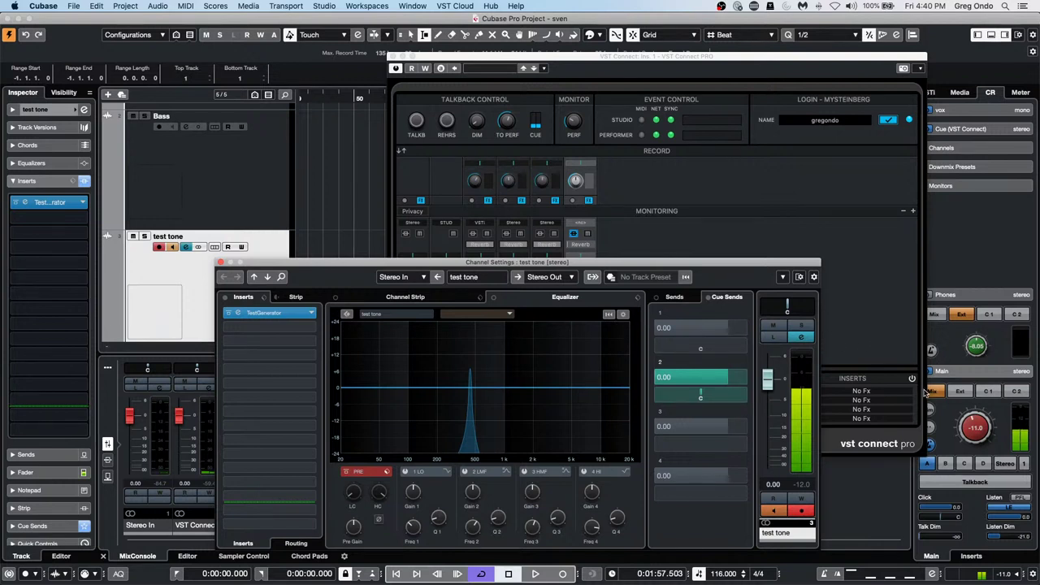
- Set the Control Room level to -10.0, lower the test tone's second cue send to -50.2 and reset the send to 0.00
mouse_move(975, 423)
mouse_down()
mouse_move(952, 465)
mouse_move(957, 477)
mouse_move(966, 414)
mouse_up()
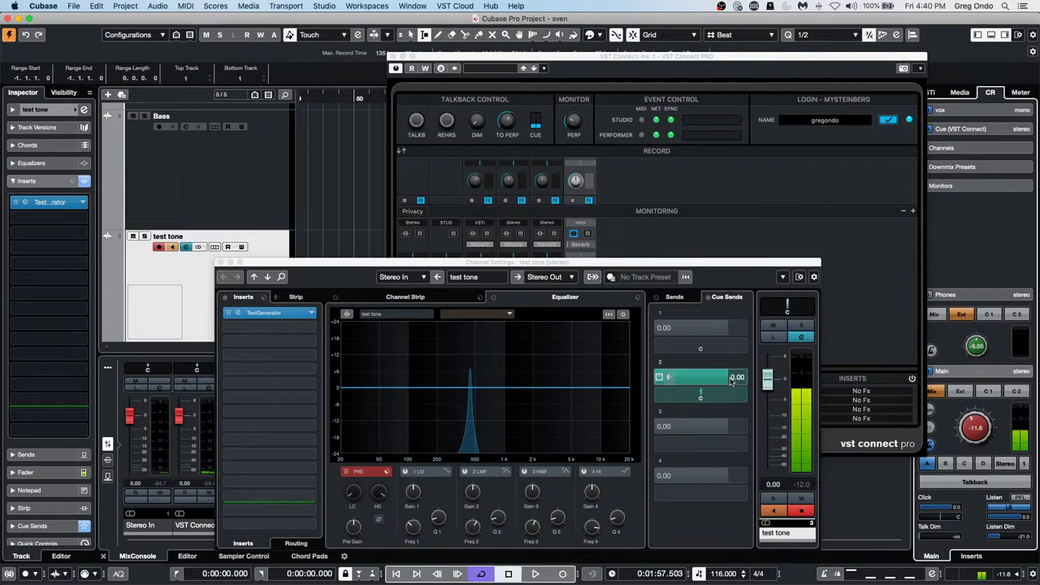
mouse_move(729, 382)
mouse_down()
mouse_move(633, 397)
mouse_move(718, 388)
mouse_up()
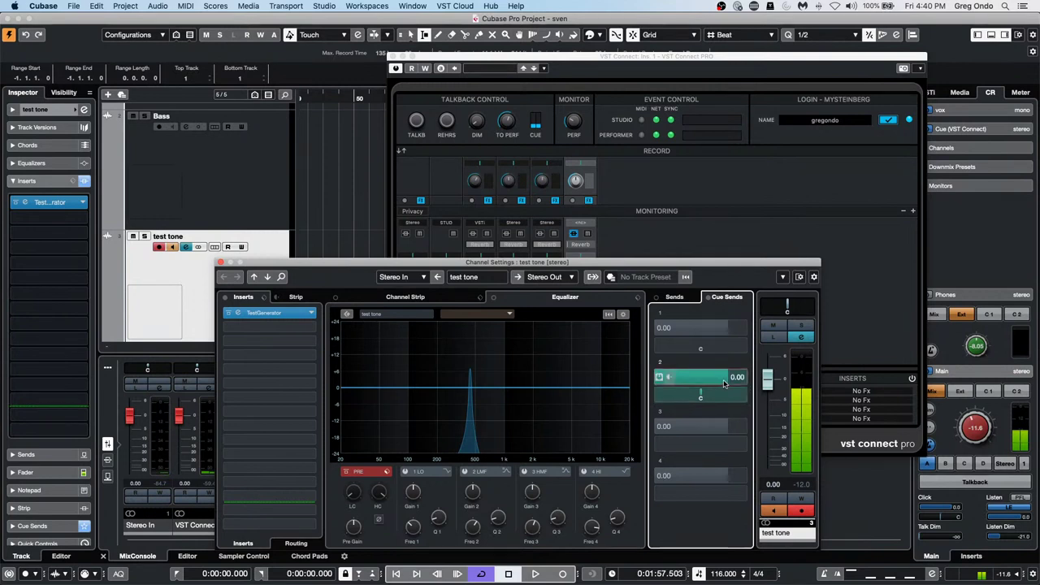
super+click(725, 377)
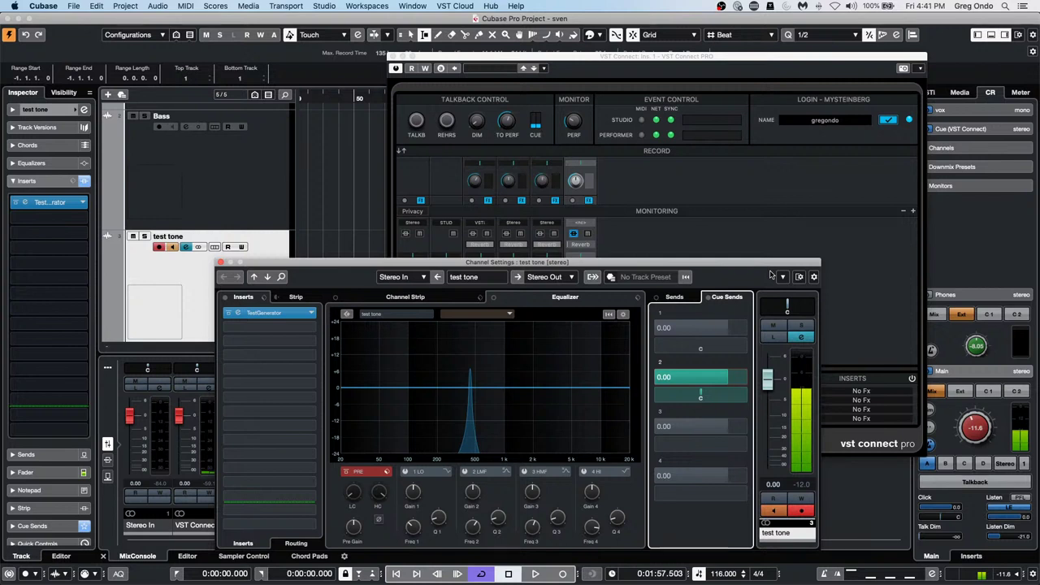
drag(974, 427, 975, 427)
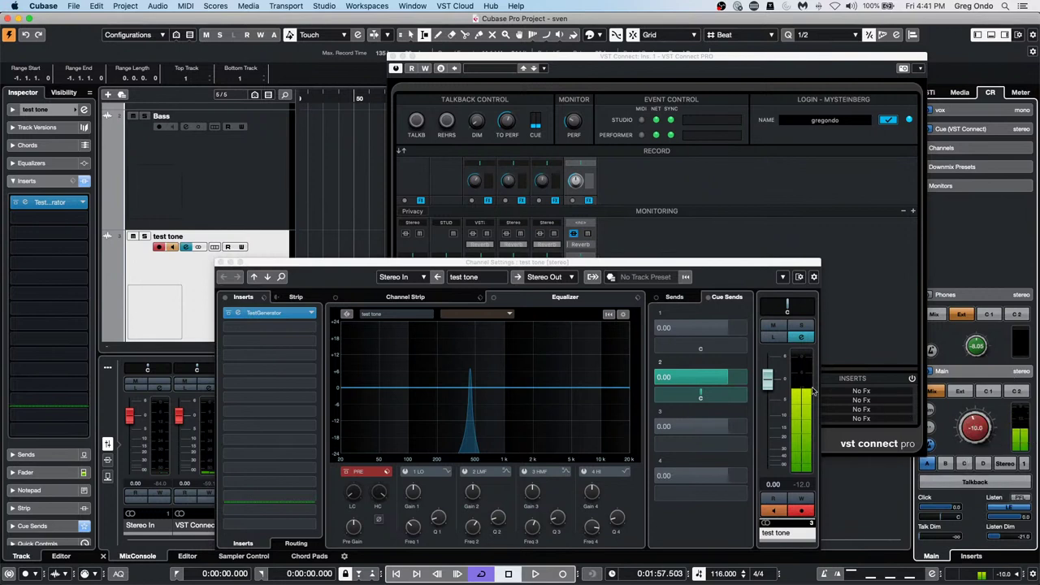
drag(687, 367, 643, 385)
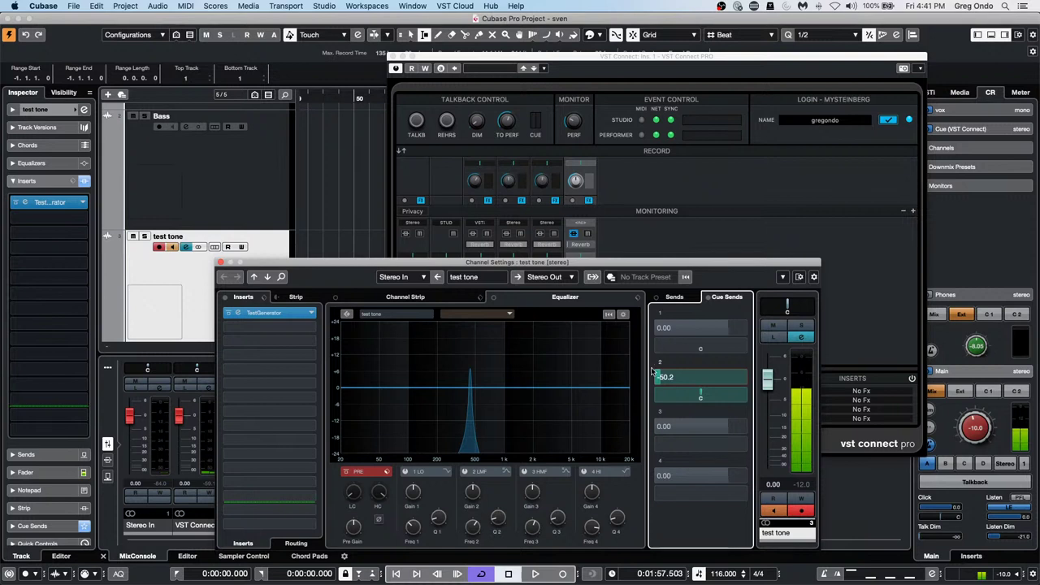
key(Return)
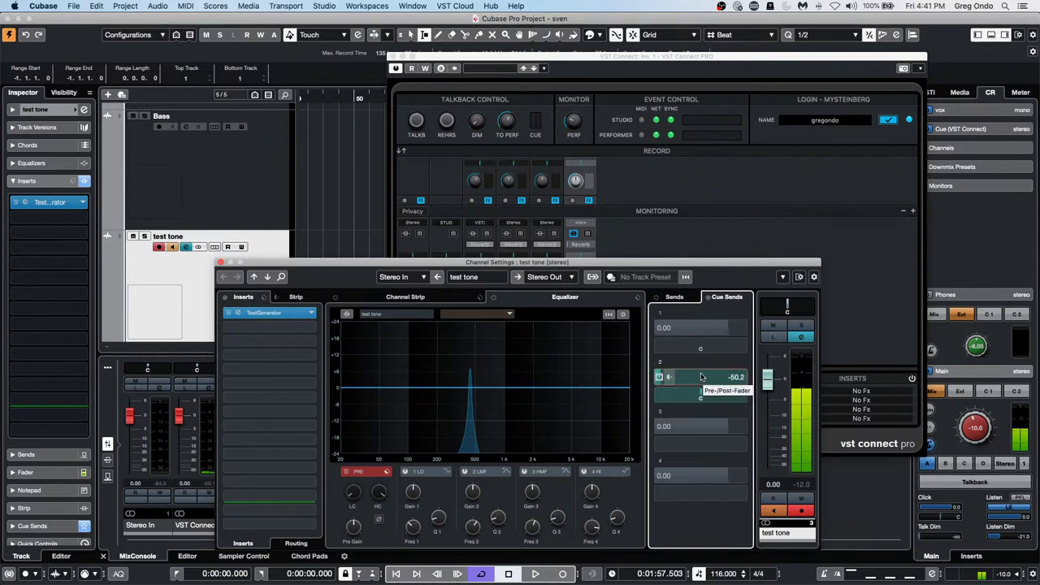
super+click(702, 376)
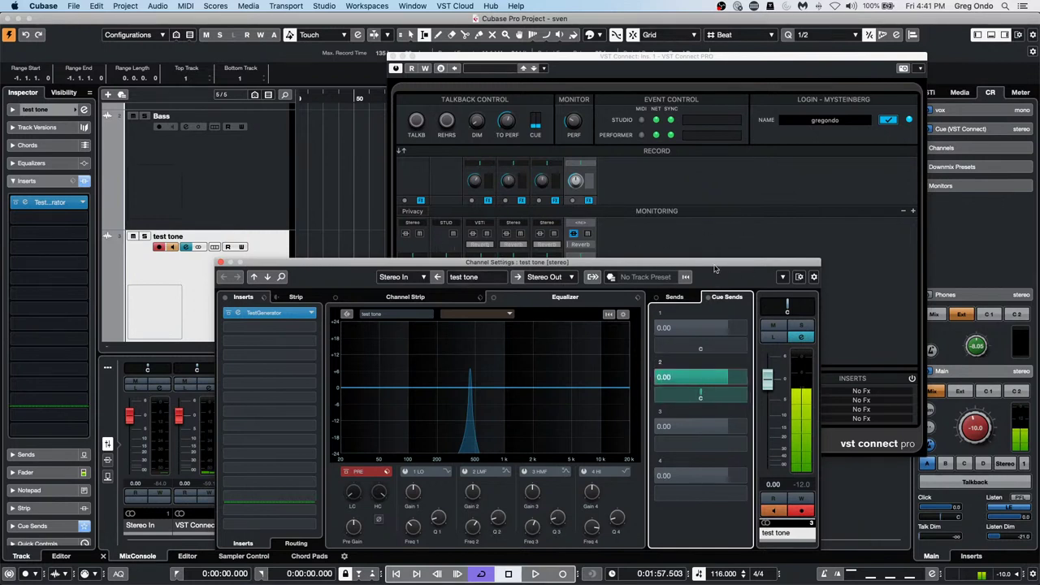
- Set the Control Room level to -8.57, try the second cue send at 1.33 and 0.69, and reset the send to 0.00
drag(714, 266, 800, 165)
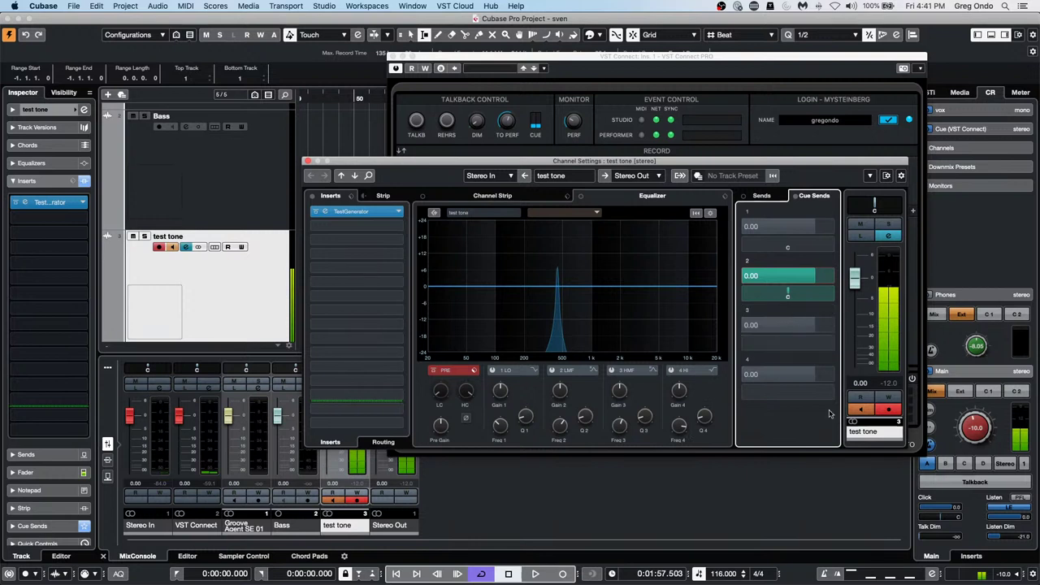
mouse_move(985, 429)
mouse_down()
mouse_move(967, 453)
mouse_move(977, 418)
mouse_up()
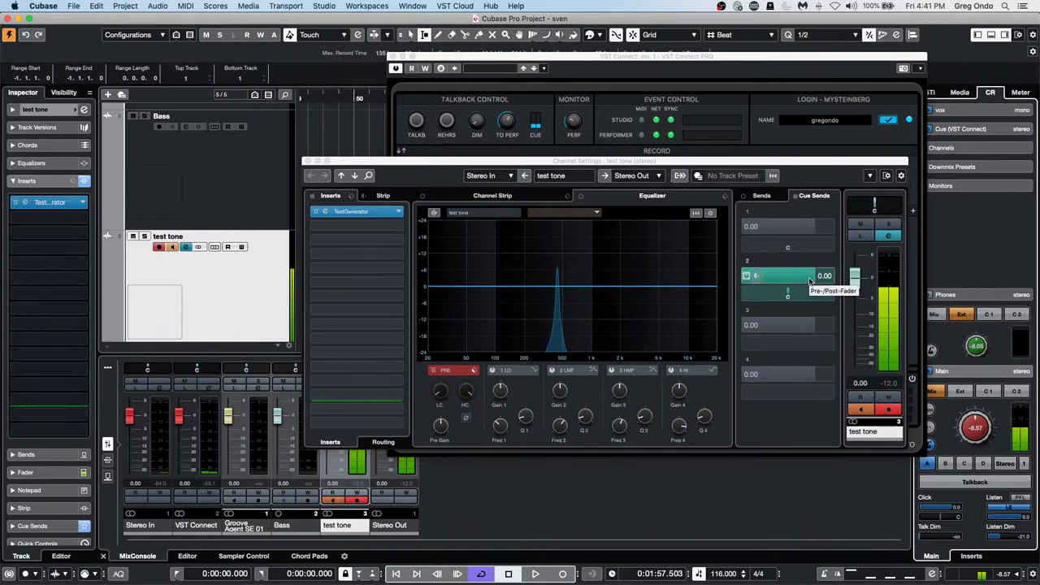
drag(809, 282, 786, 276)
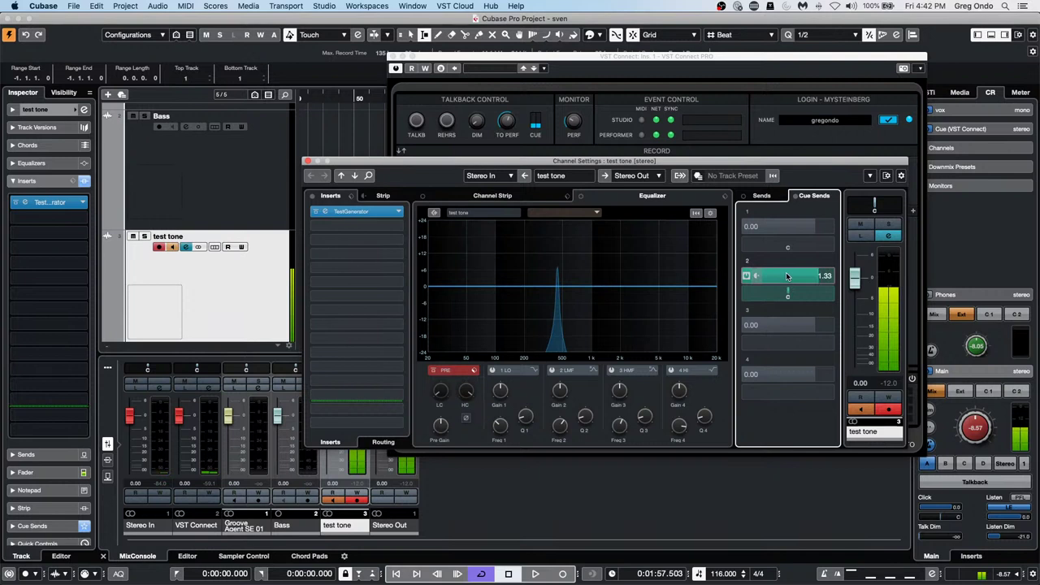
drag(786, 276, 784, 276)
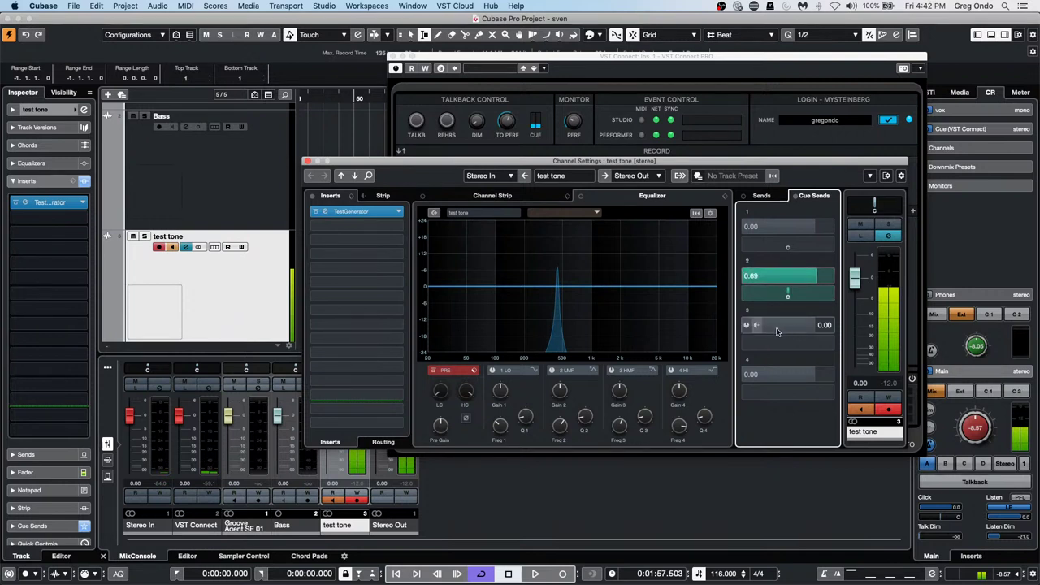
super+click(816, 276)
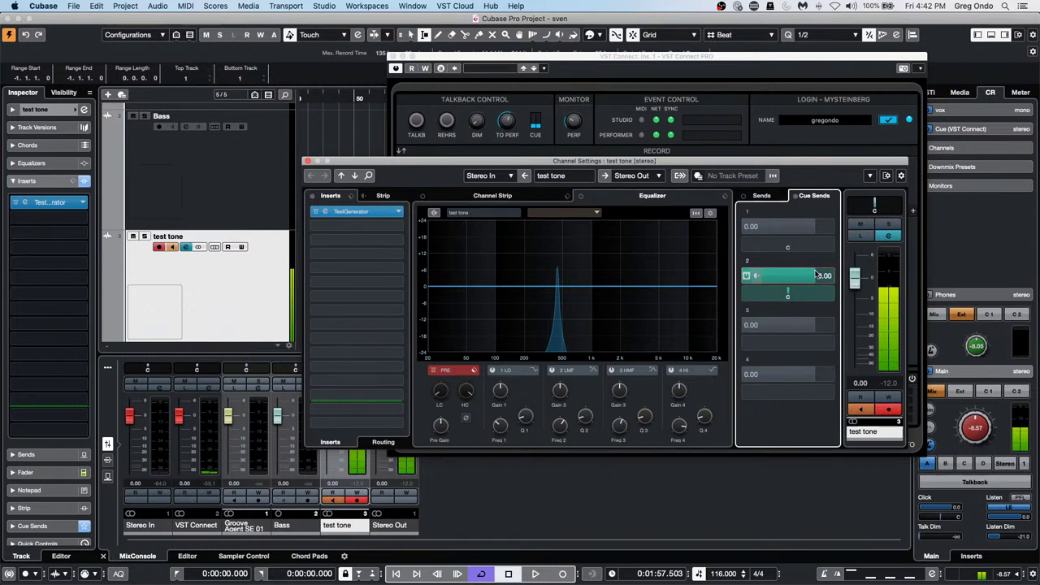
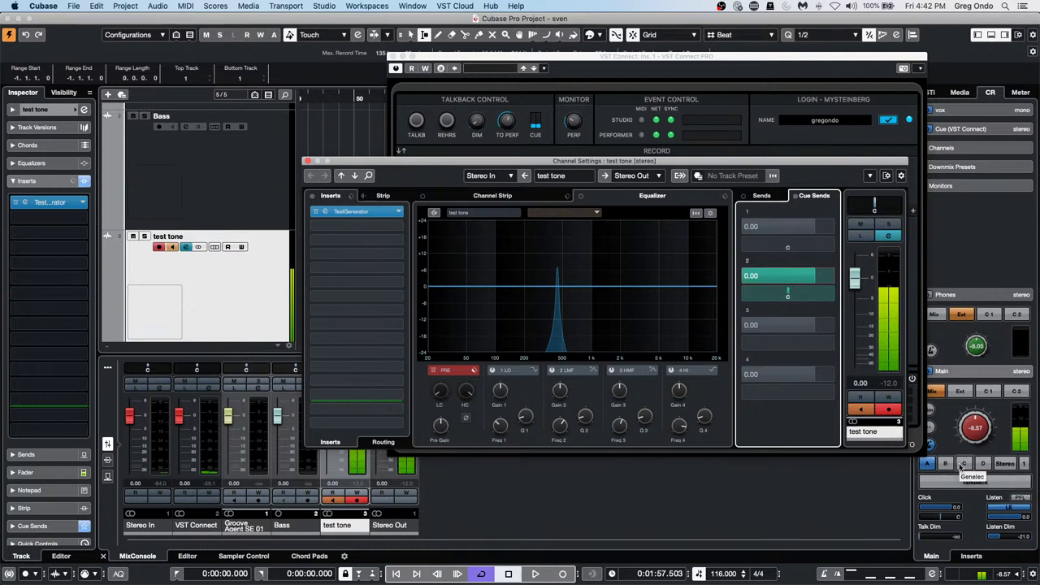
- Compare Cue 1 and Cue 2 as the Main monitor source, keep Cue 2 with the level at -19.0, and lower the second cue send to -oo
click(1016, 392)
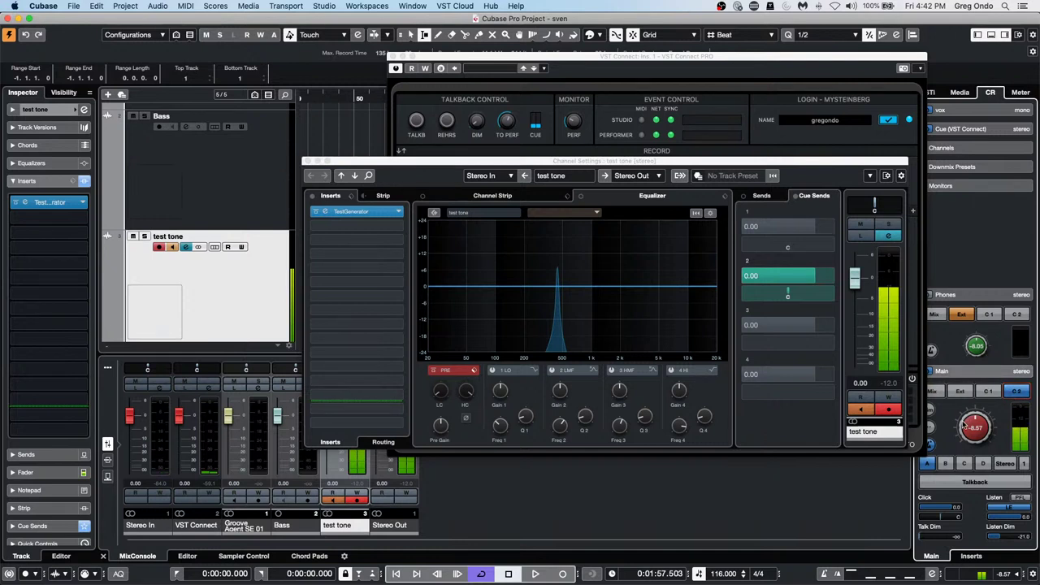
click(934, 573)
click(988, 391)
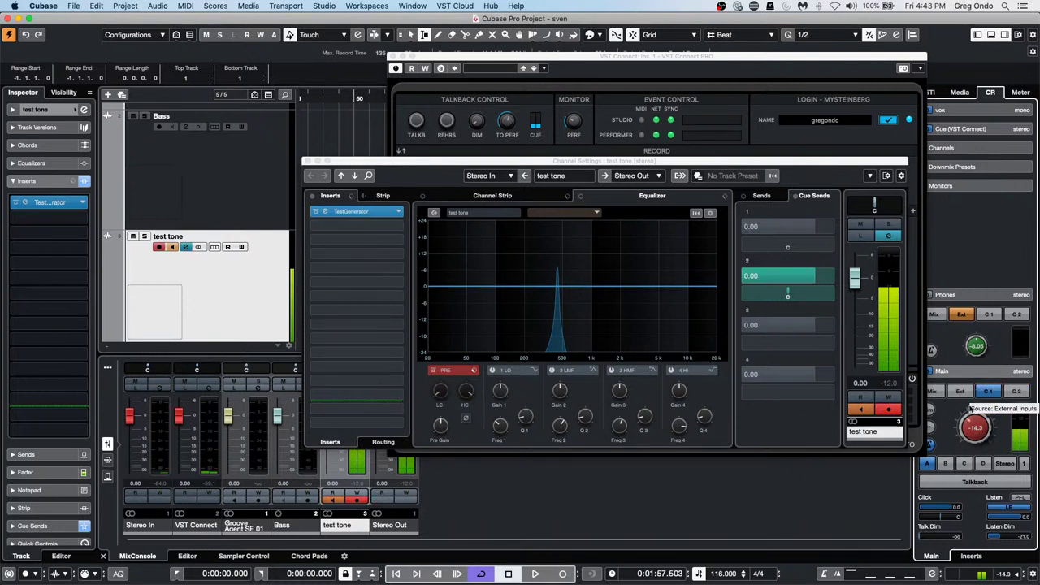
drag(974, 416, 979, 404)
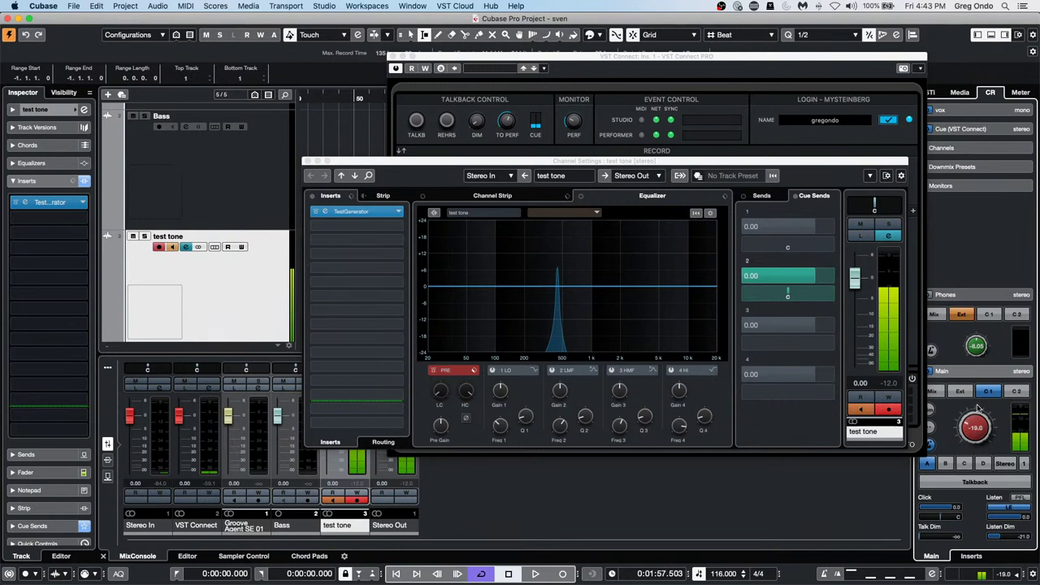
click(1015, 393)
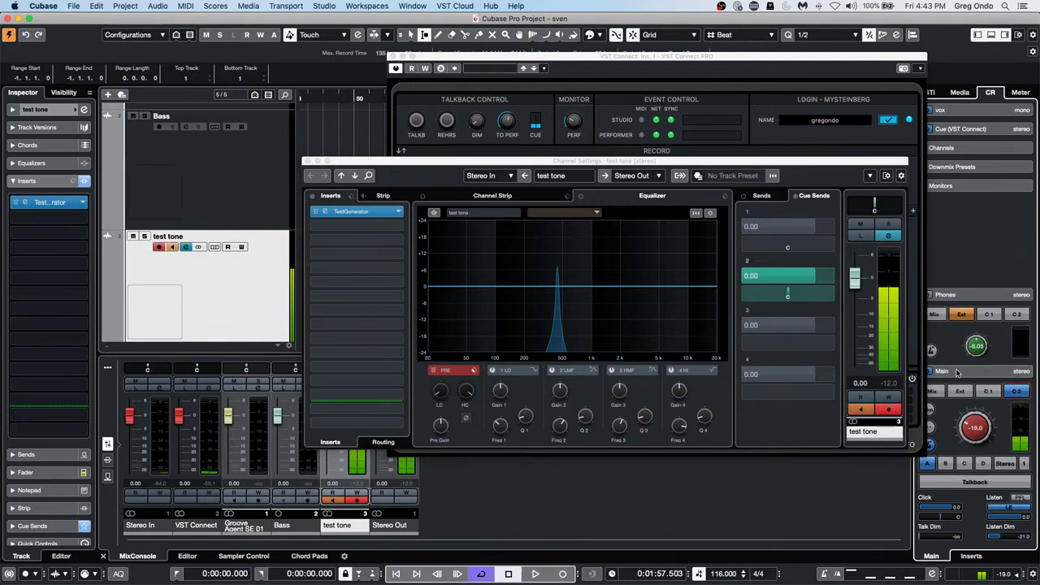
click(785, 294)
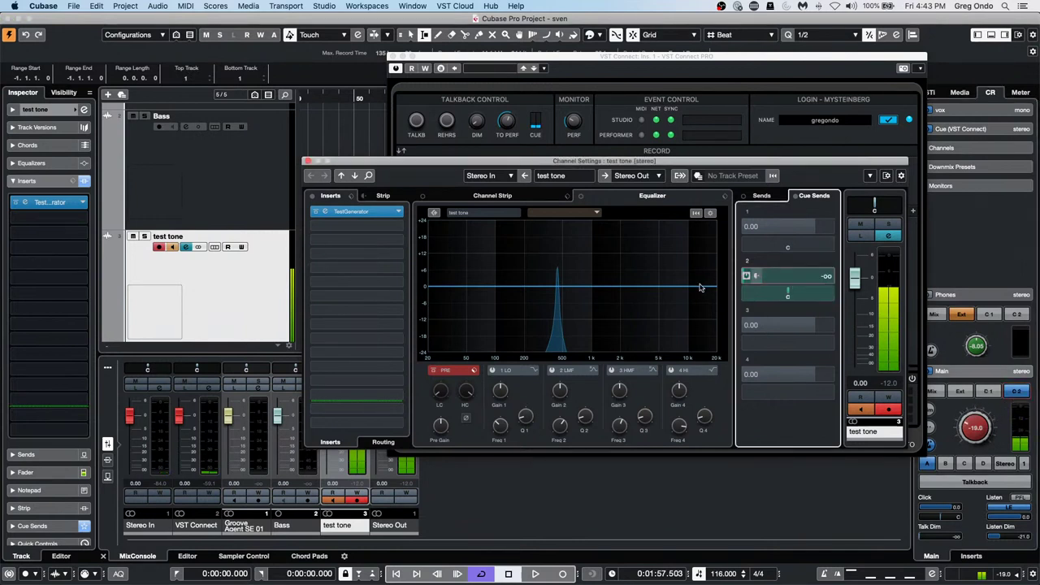
- Reset the test tone's second cue send to 0.00 and audition playback with Mix as the Main monitor source
drag(751, 278, 779, 295)
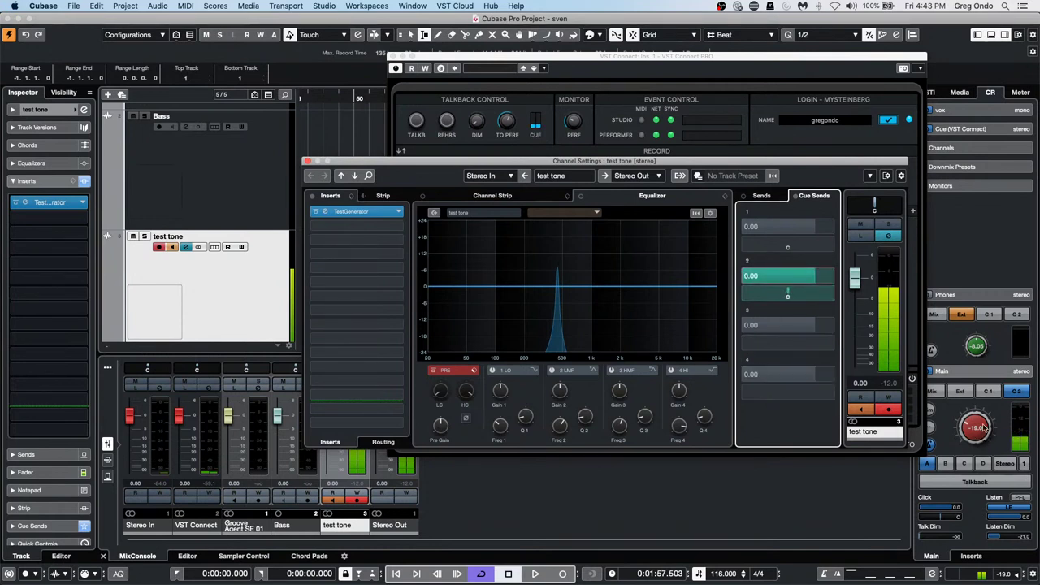
click(944, 392)
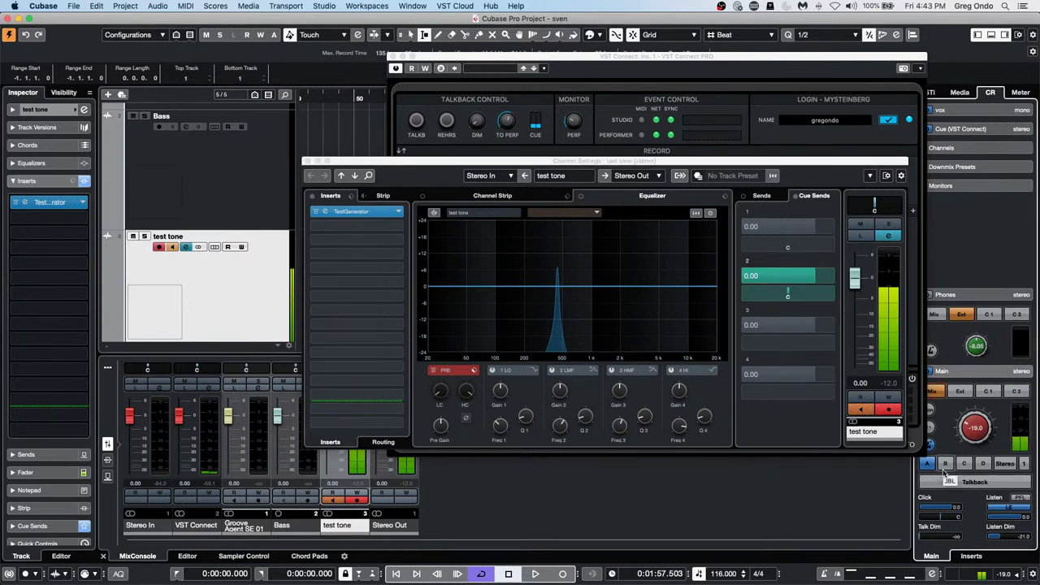
key(space)
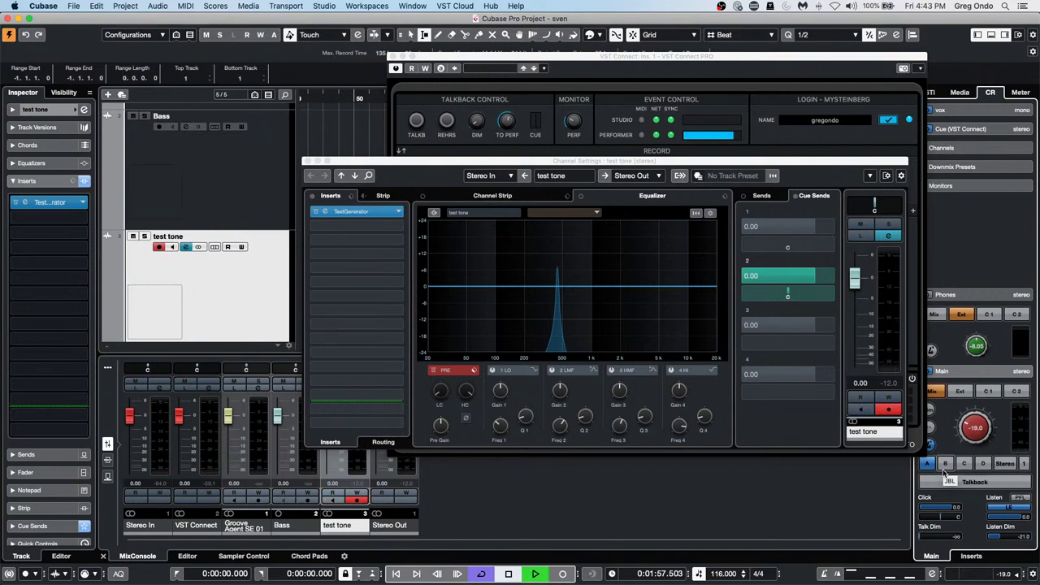
key(space)
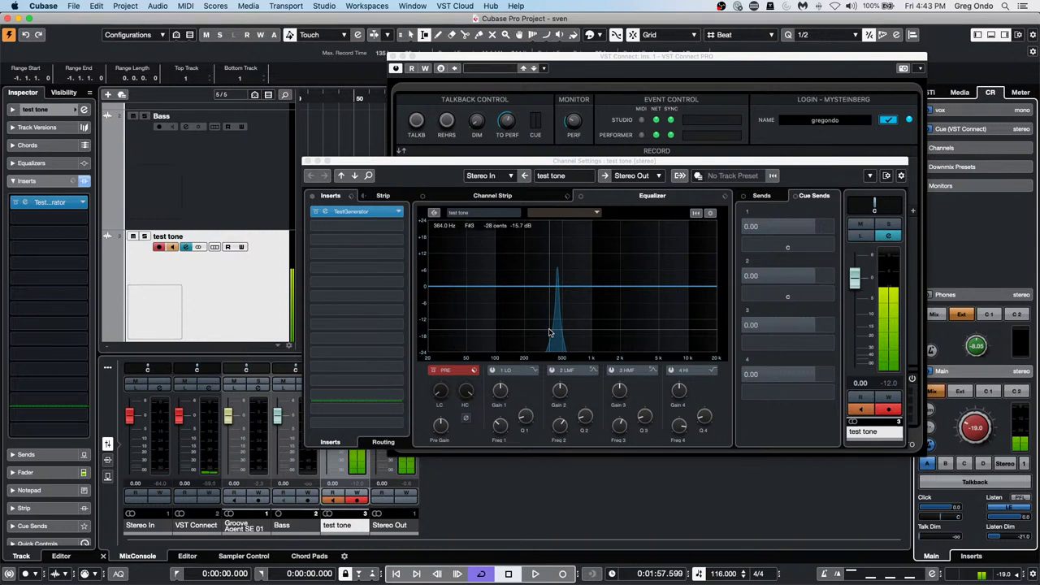
- Close the test tone channel settings and the VST Connect window, and turn on Control Room talkback
click(307, 162)
click(392, 57)
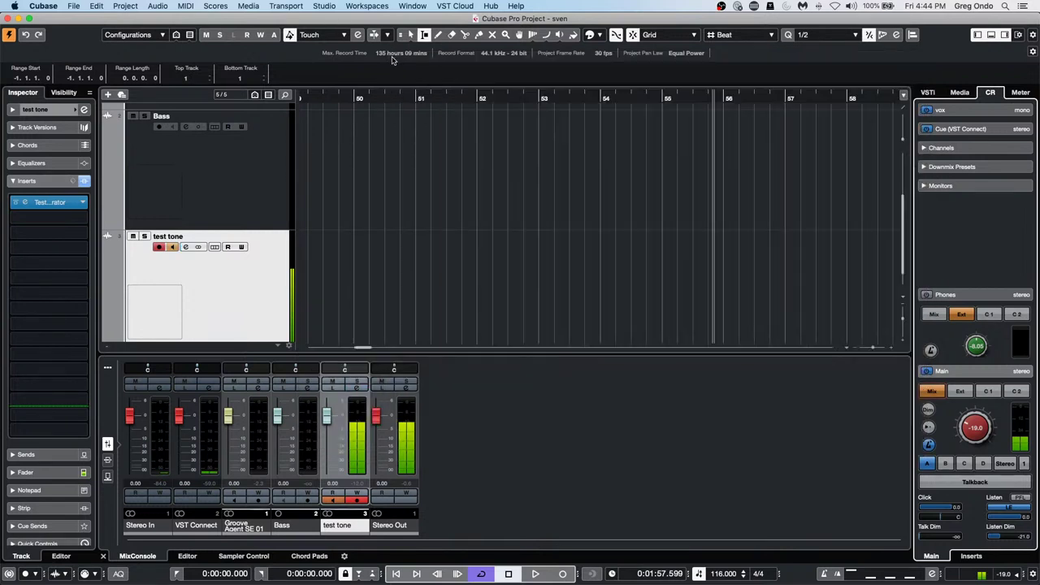
click(974, 481)
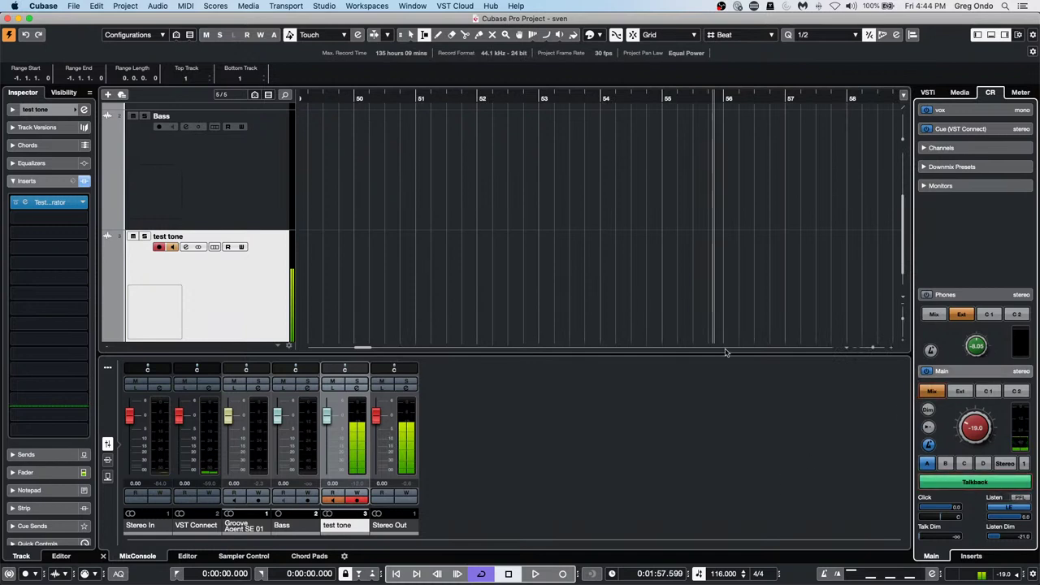
- Open the VST Connect PRO editor and switch talkback off from its talkback control
click(413, 5)
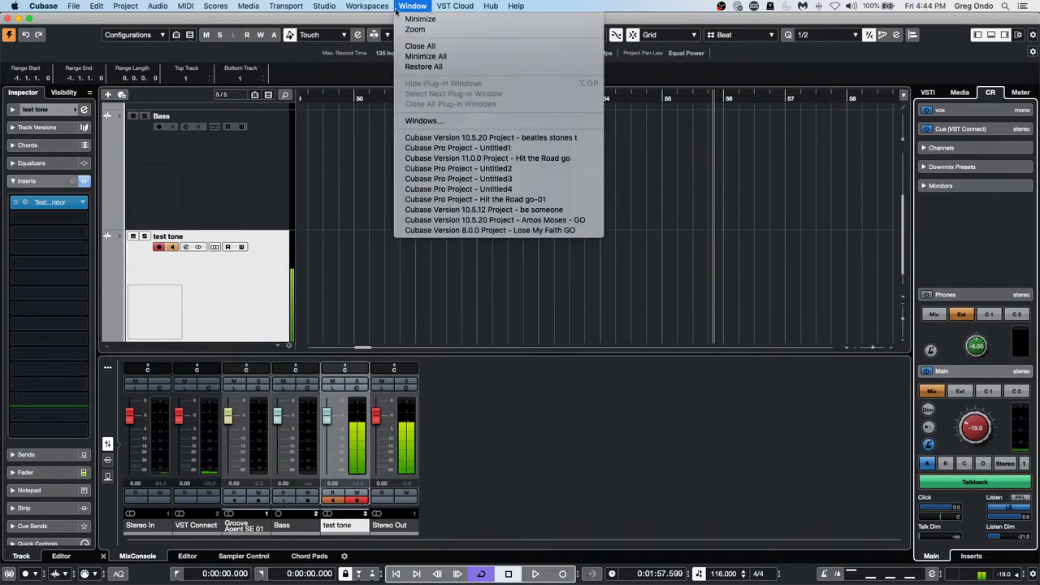
mouse_move(455, 6)
mouse_move(464, 25)
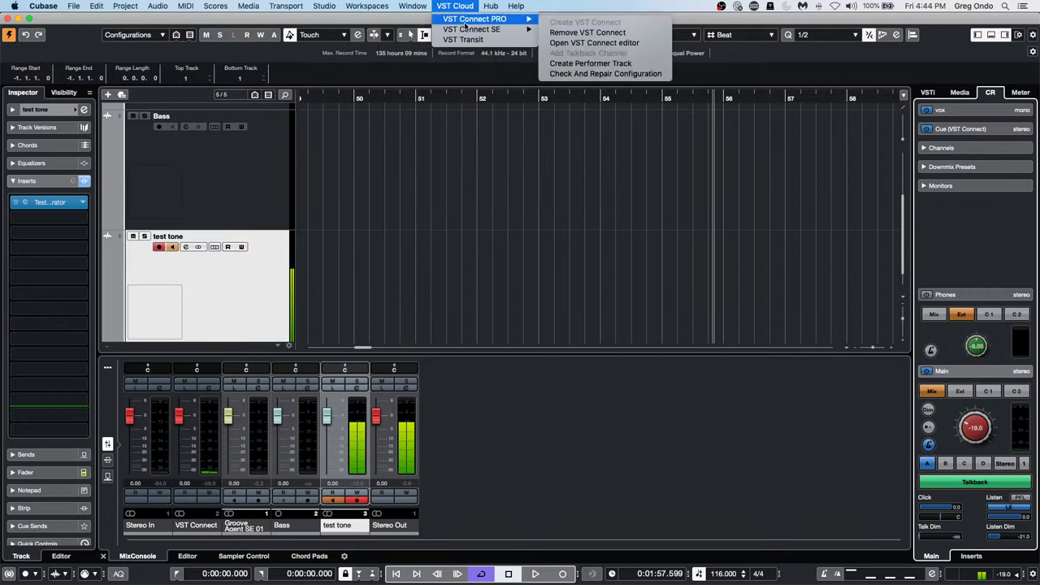
click(597, 42)
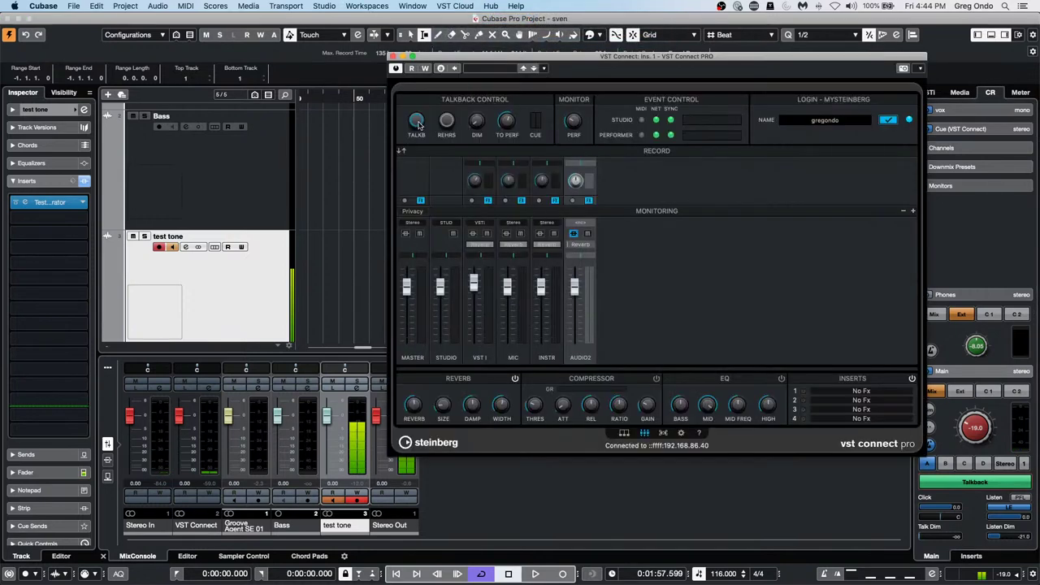
click(417, 121)
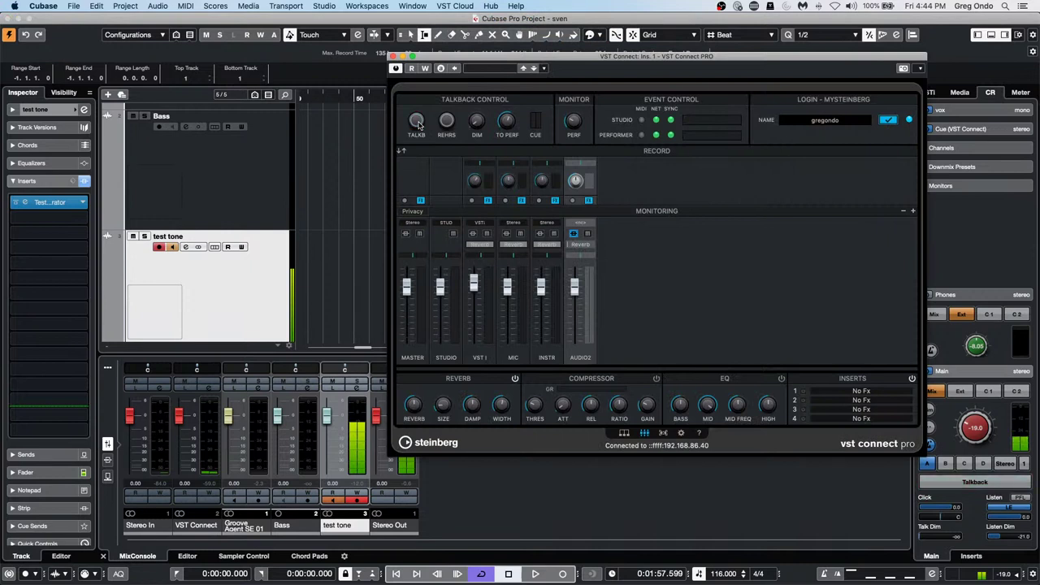
- Set Auto Disable Talkback Mode to No Auto Disable in the VST Control Room preferences and apply it
click(73, 4)
mouse_move(49, 6)
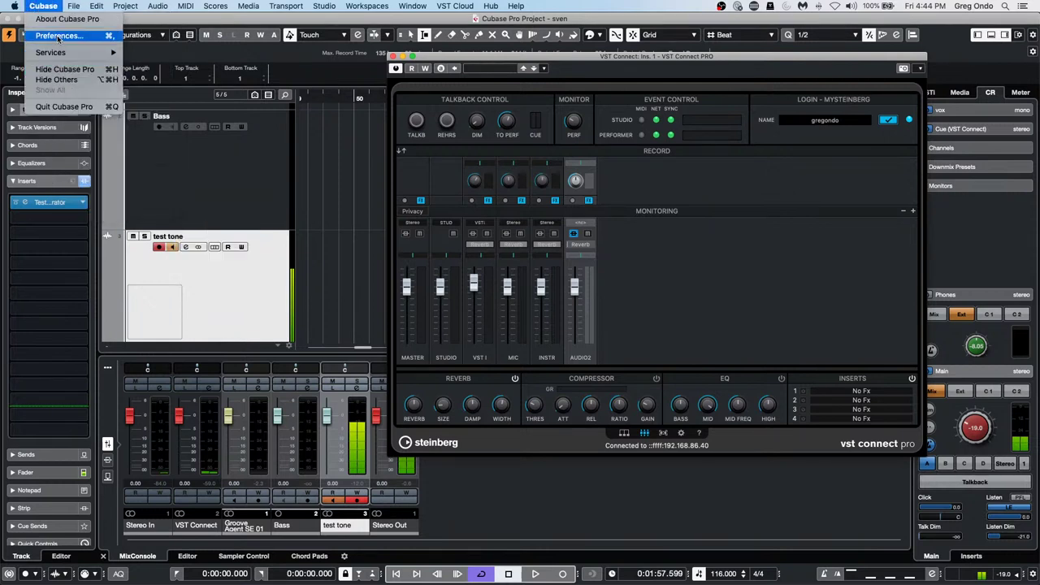
click(58, 36)
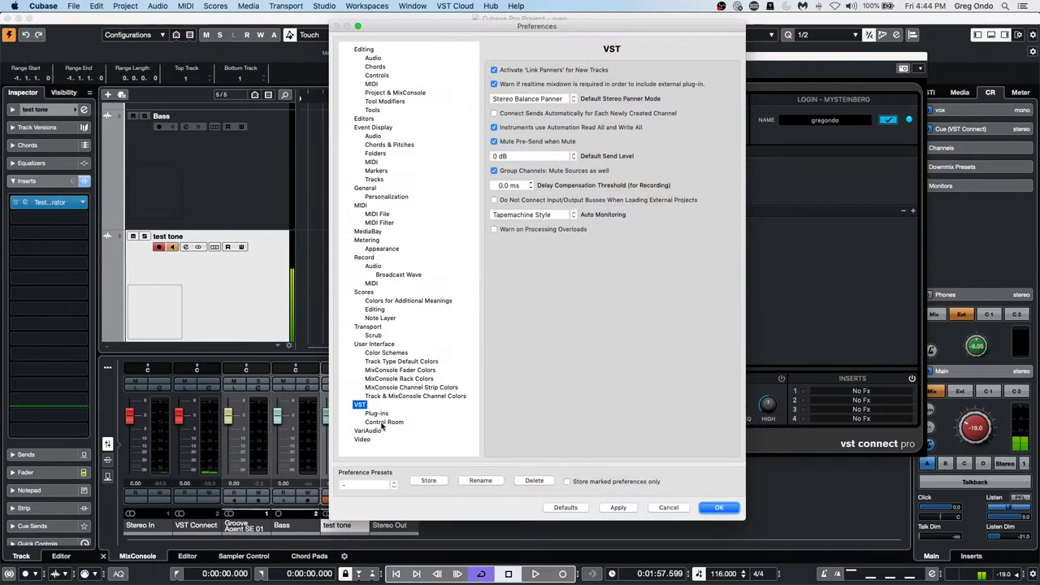
click(377, 422)
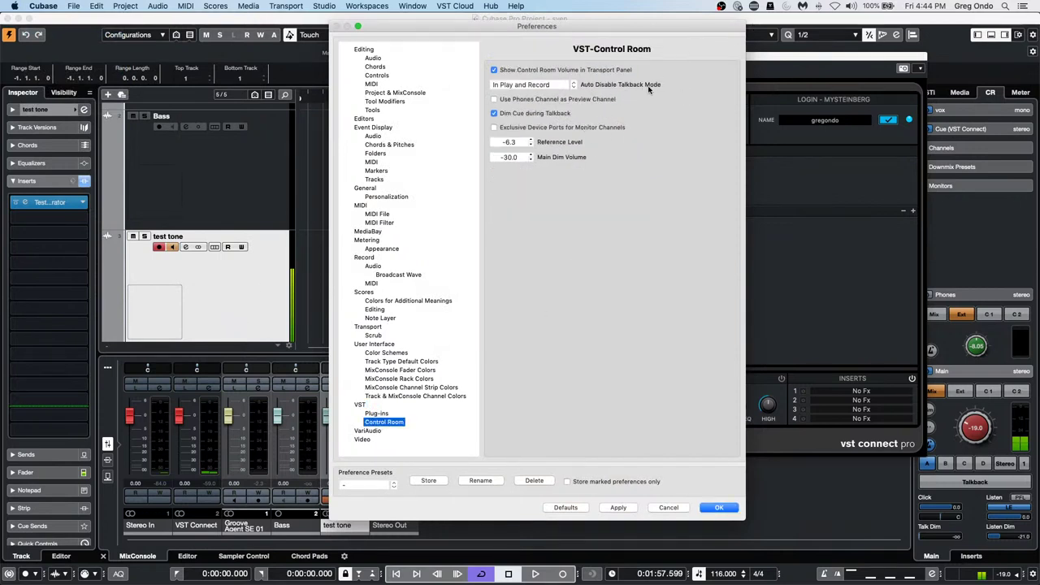
click(574, 86)
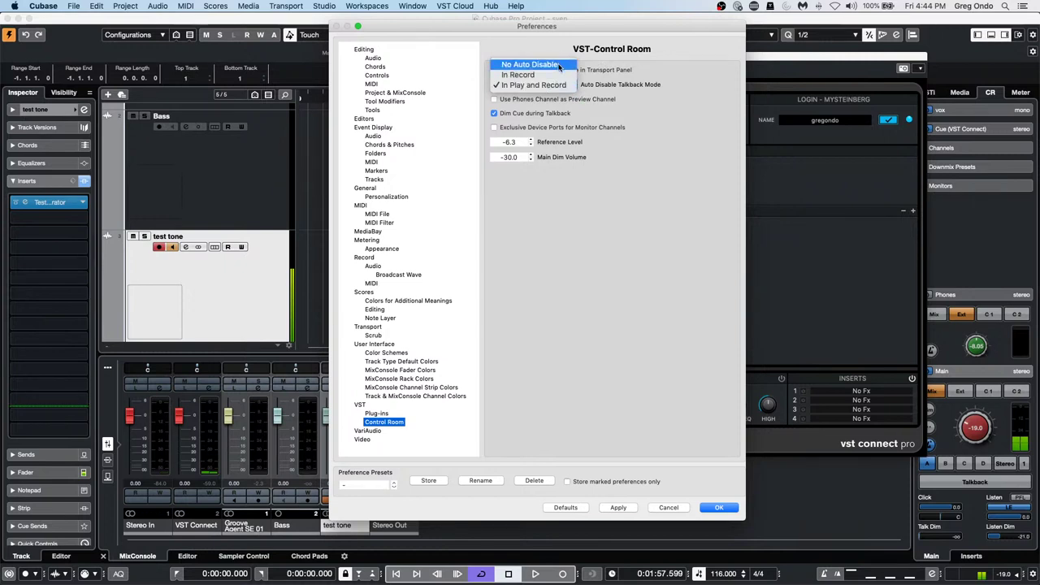
click(559, 65)
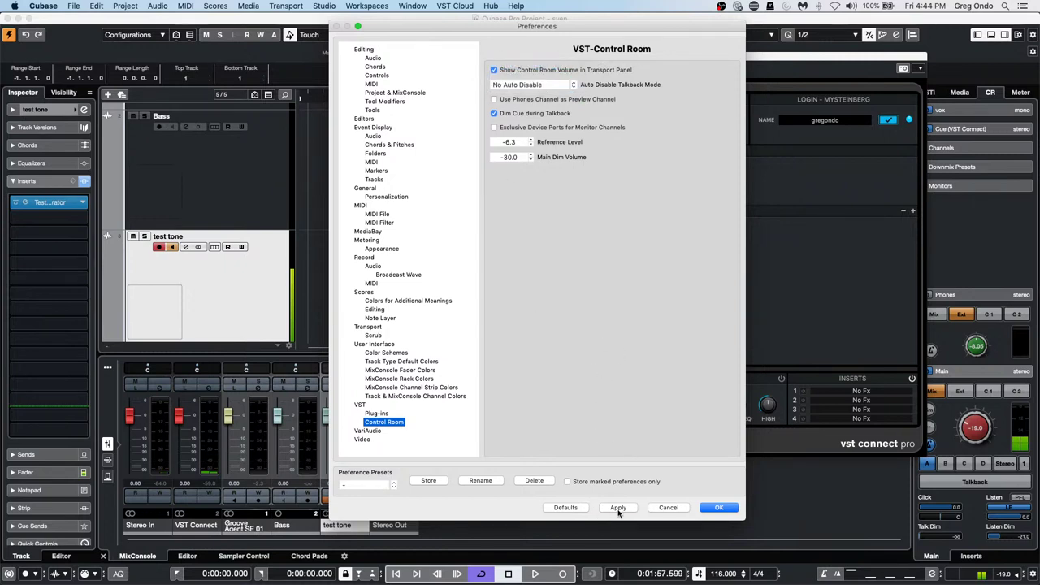
click(619, 508)
click(708, 512)
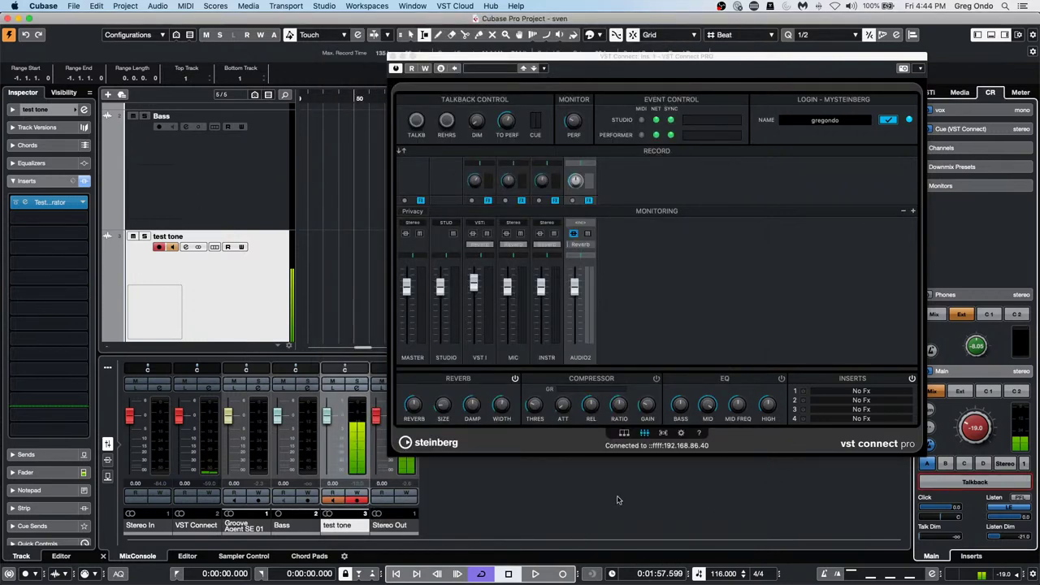
- Turn on VST Connect talkback, start playback, punch into recording on the test tone track and stop the transport
click(414, 120)
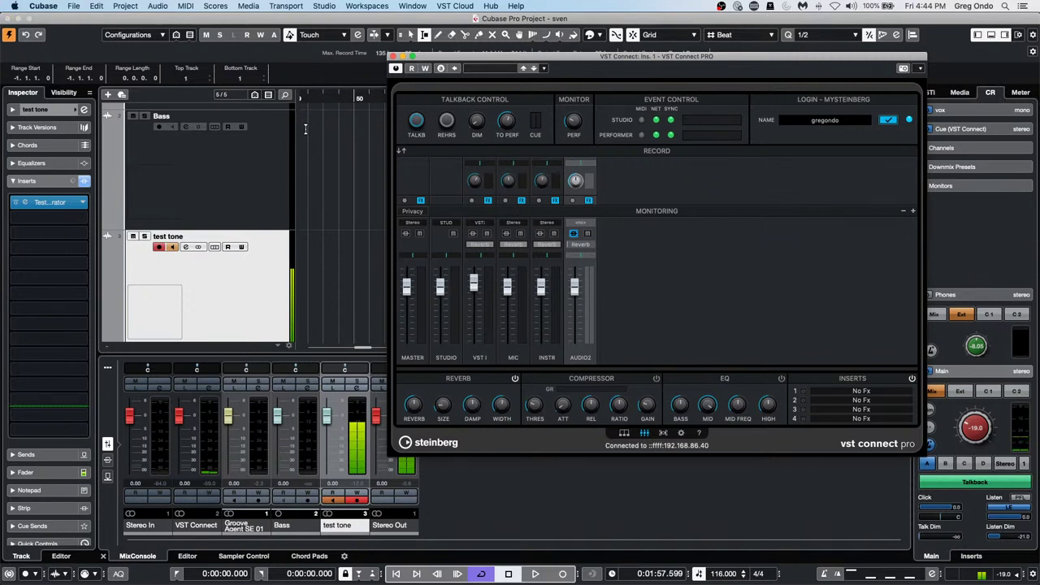
click(536, 573)
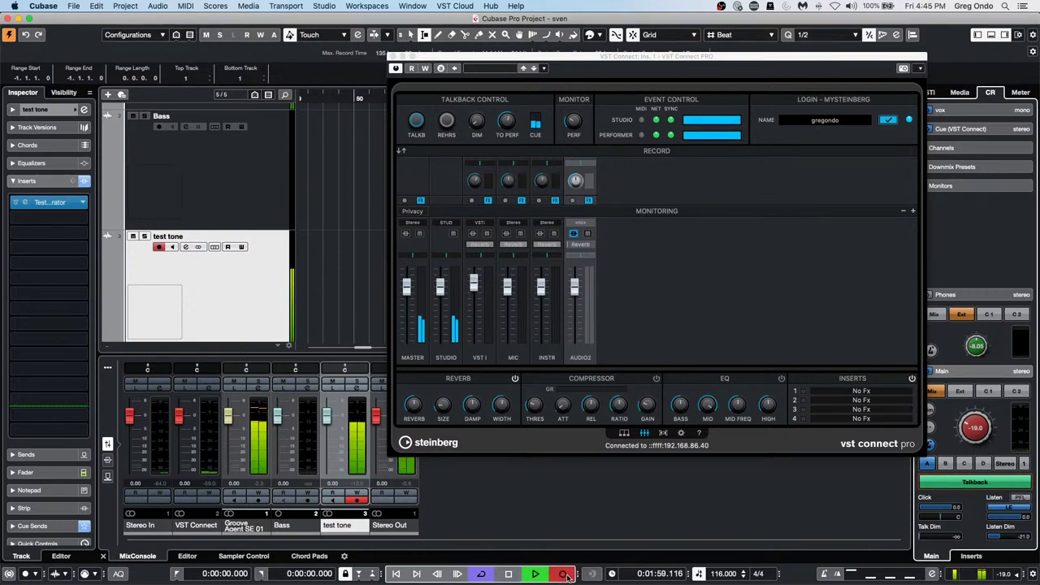
click(563, 573)
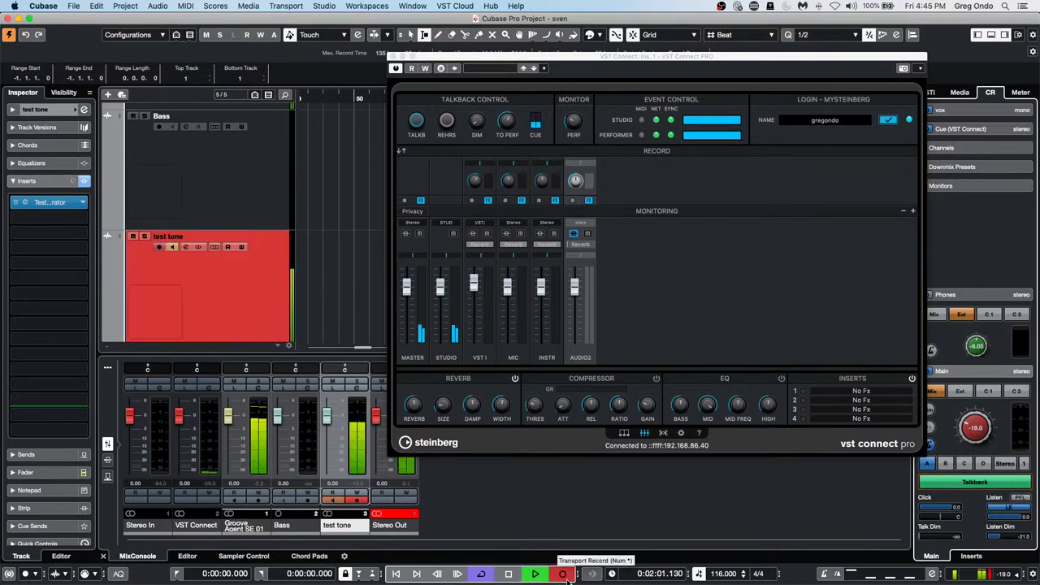
click(508, 573)
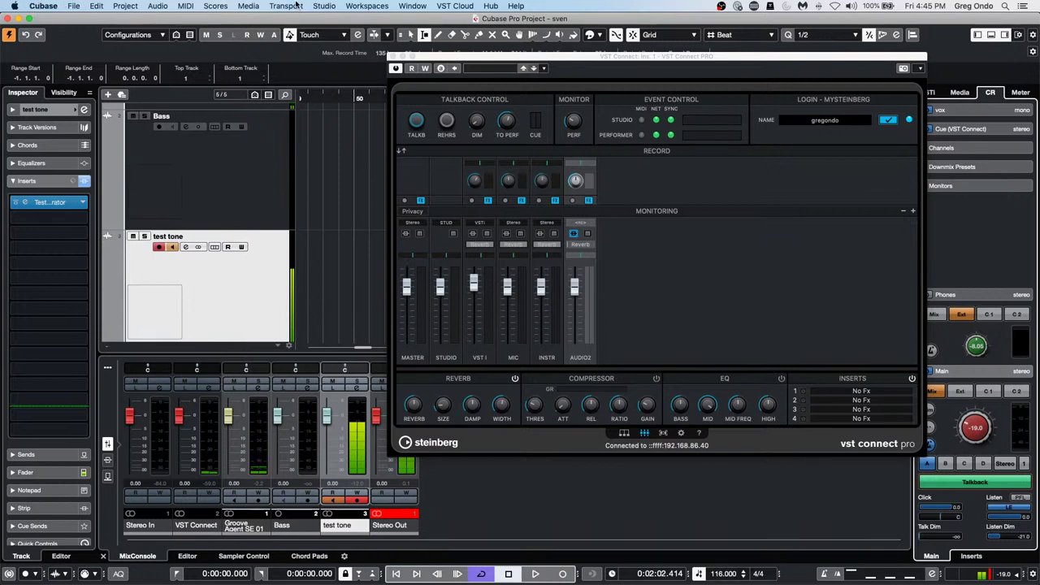
- Set Auto Disable Talkback Mode to In Play and Record in the VST Control Room preferences and apply it
click(82, 7)
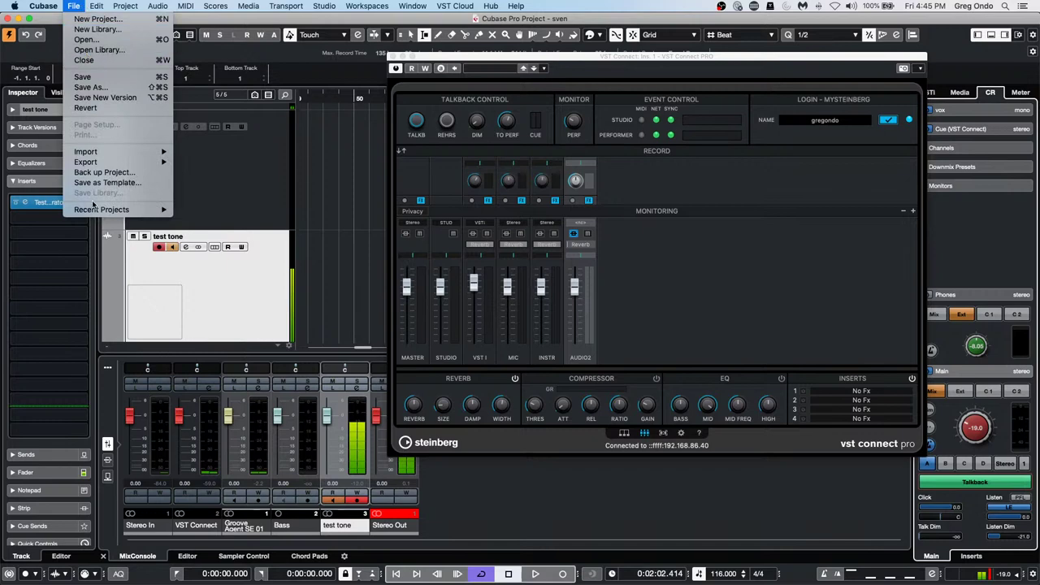
mouse_move(95, 212)
mouse_move(38, 6)
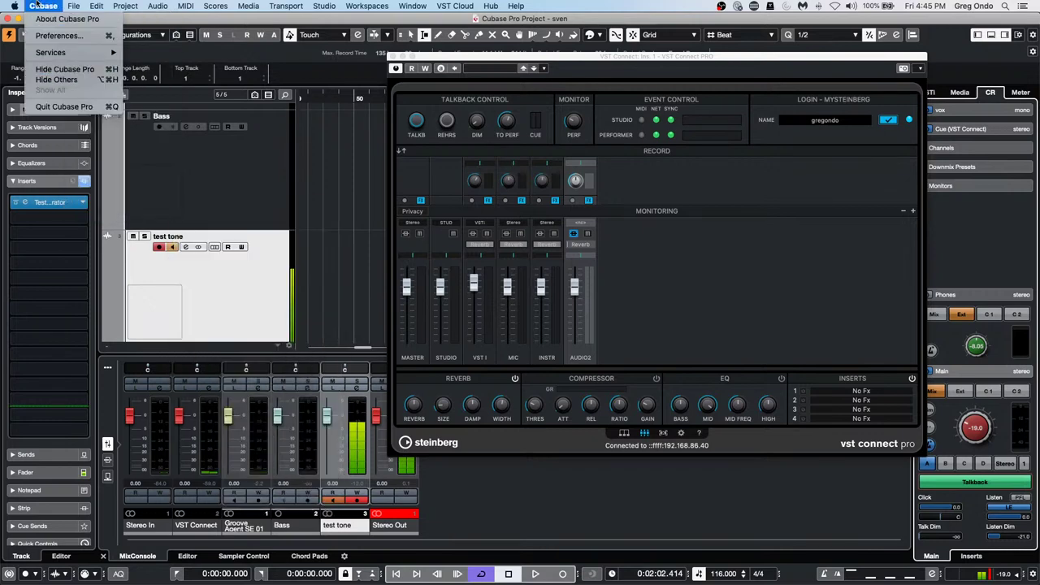
mouse_move(74, 5)
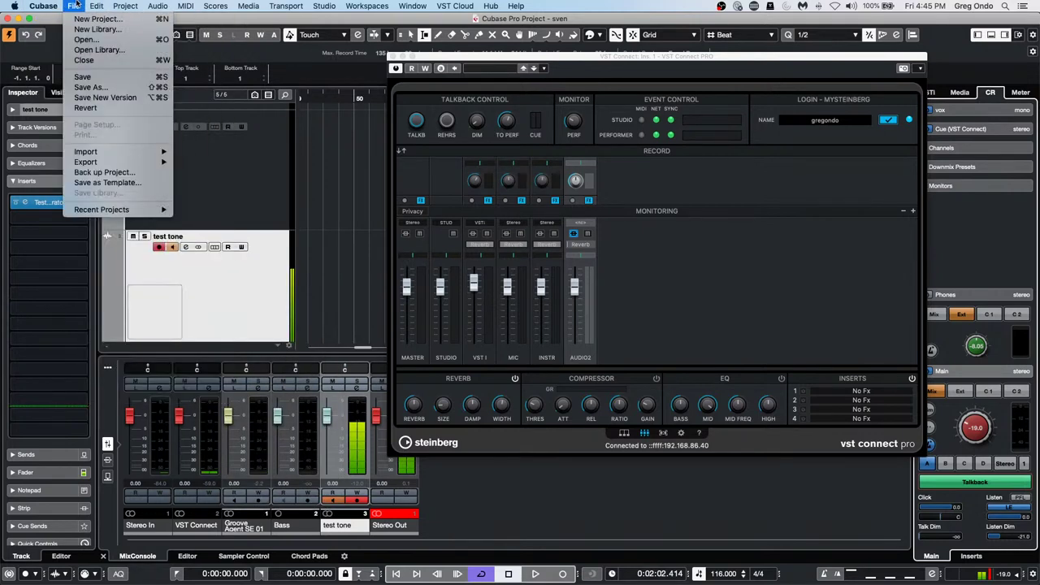
click(61, 32)
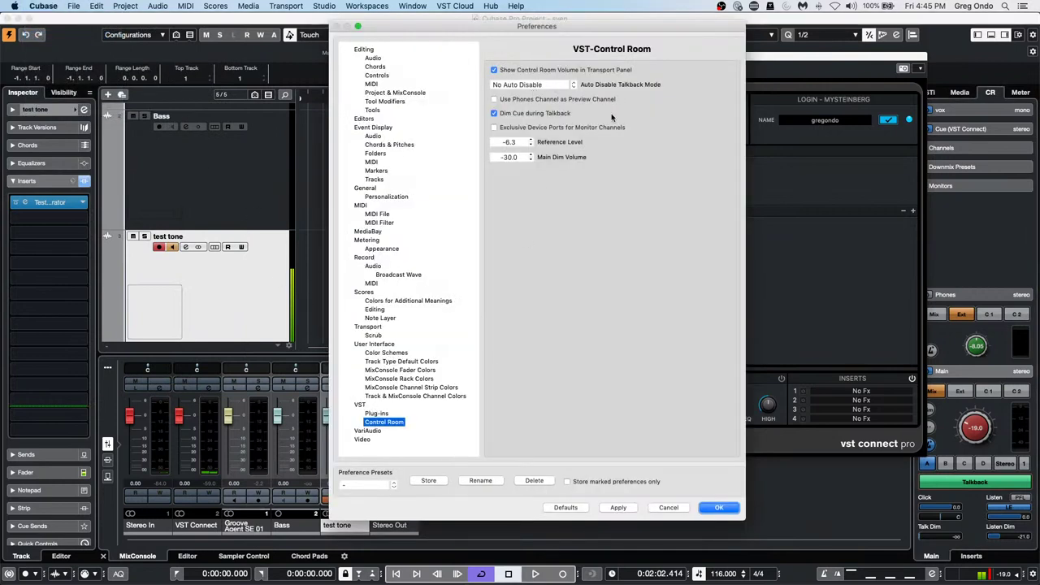
click(545, 85)
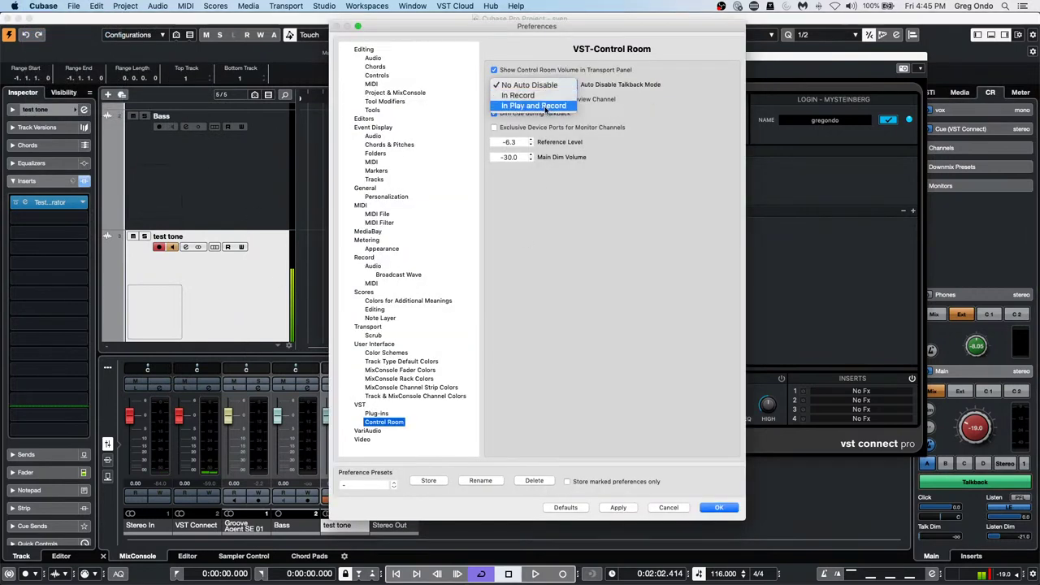
click(545, 107)
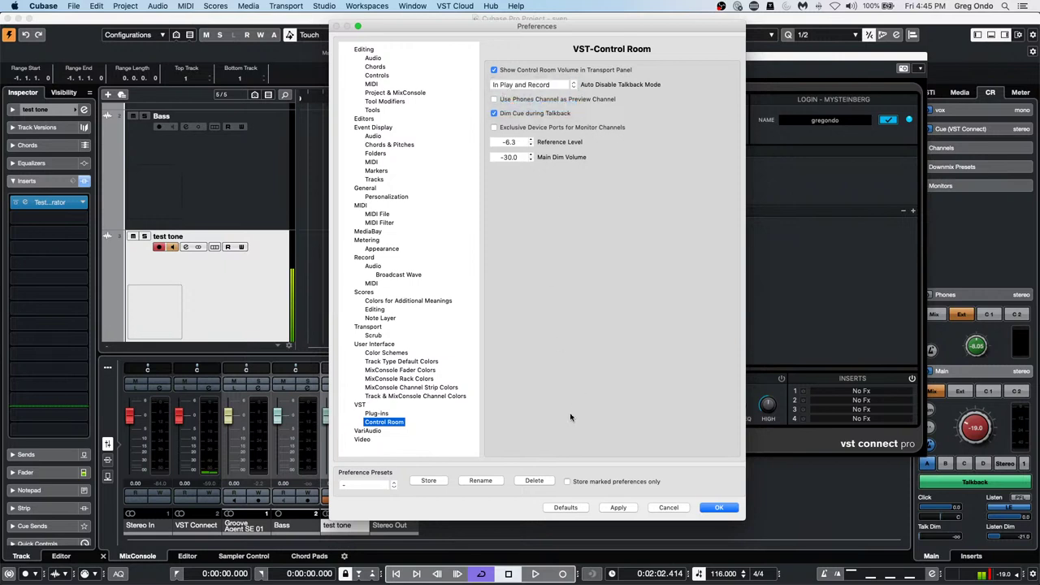
click(617, 508)
click(719, 508)
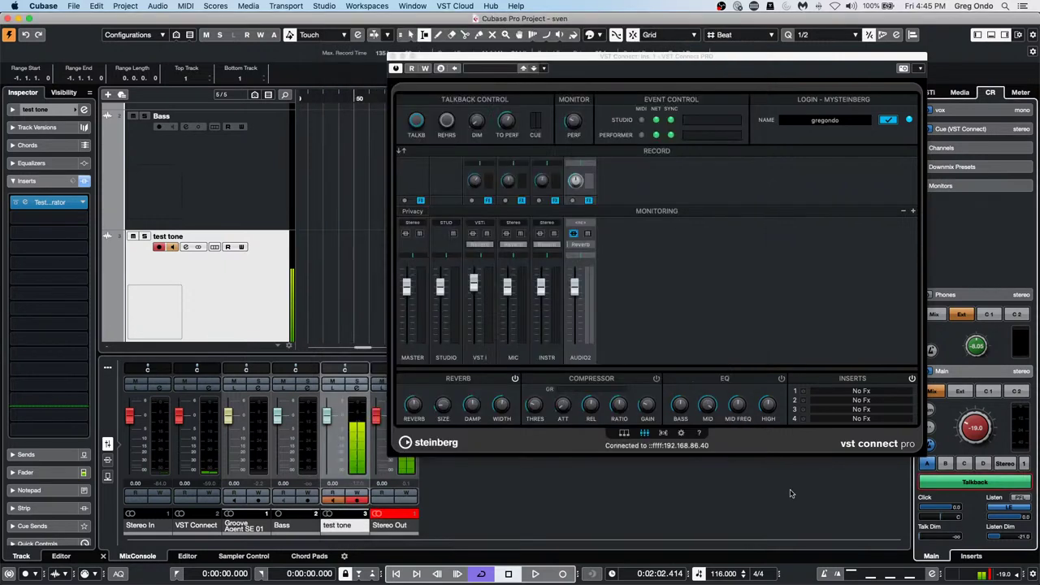
- Test talkback by playing and punching into recording, stopping, and making a second short recording from stop
click(535, 573)
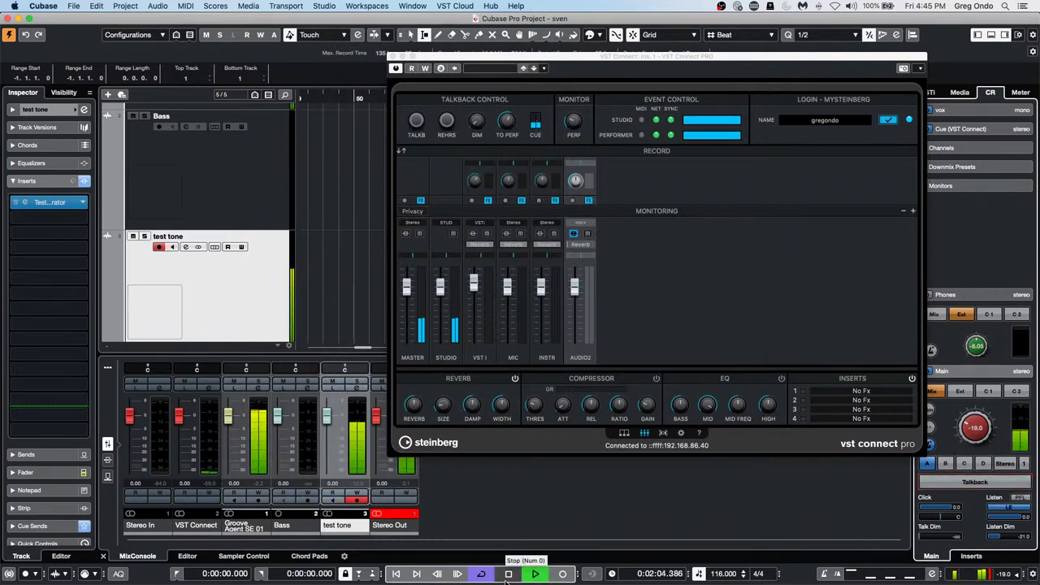
click(562, 574)
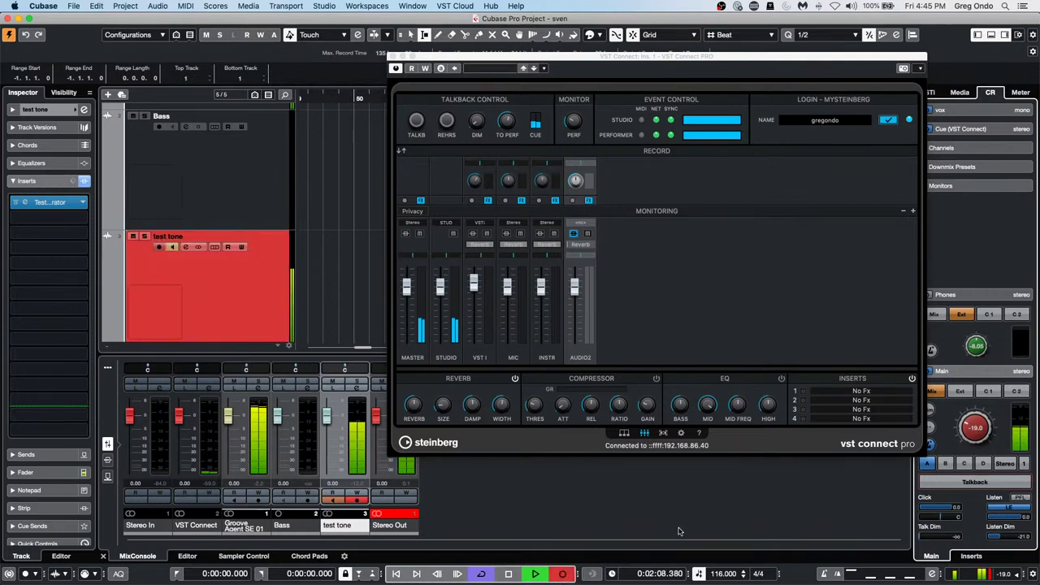
click(508, 574)
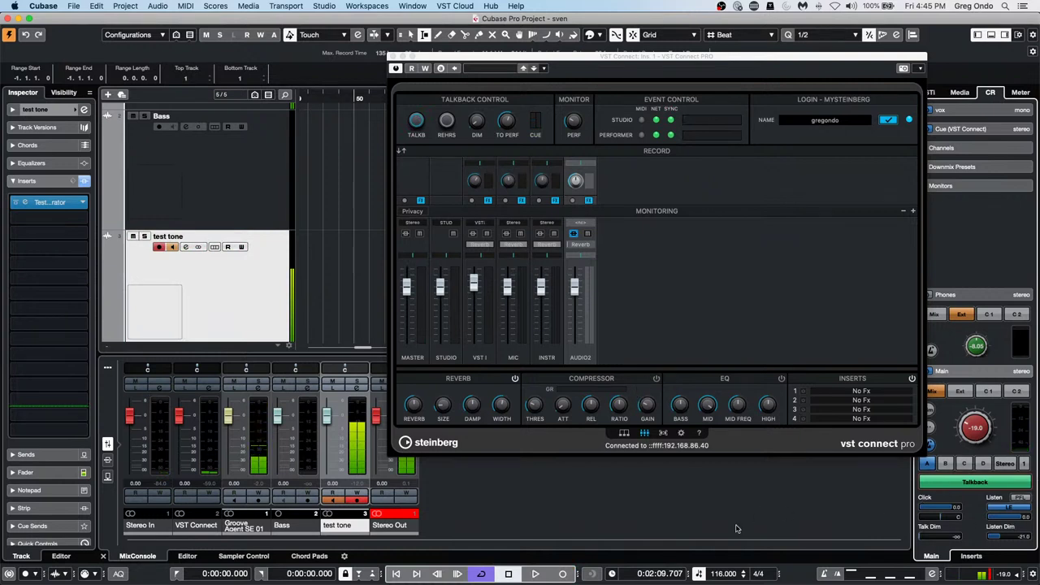
click(564, 573)
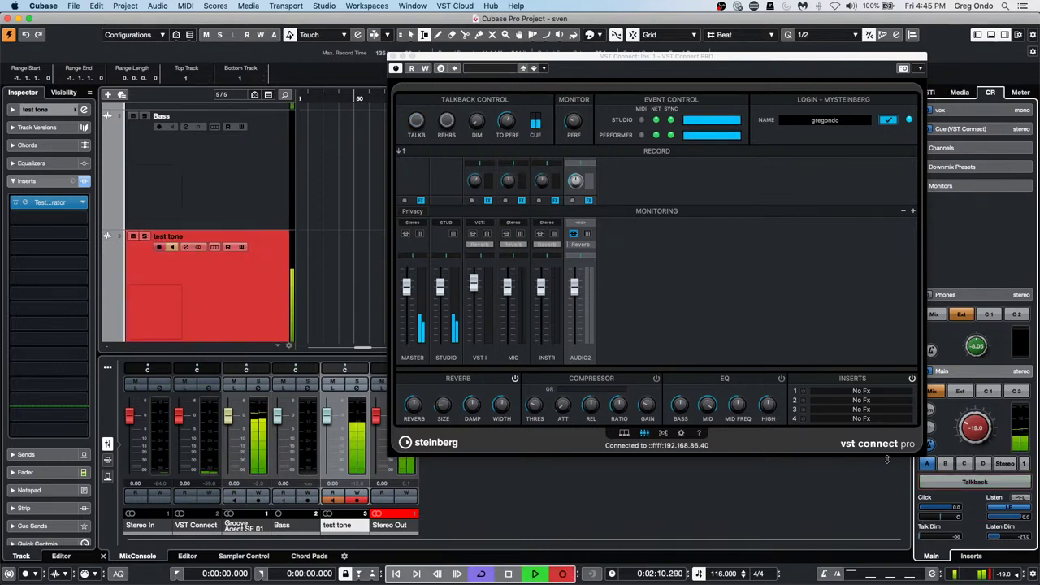
click(509, 574)
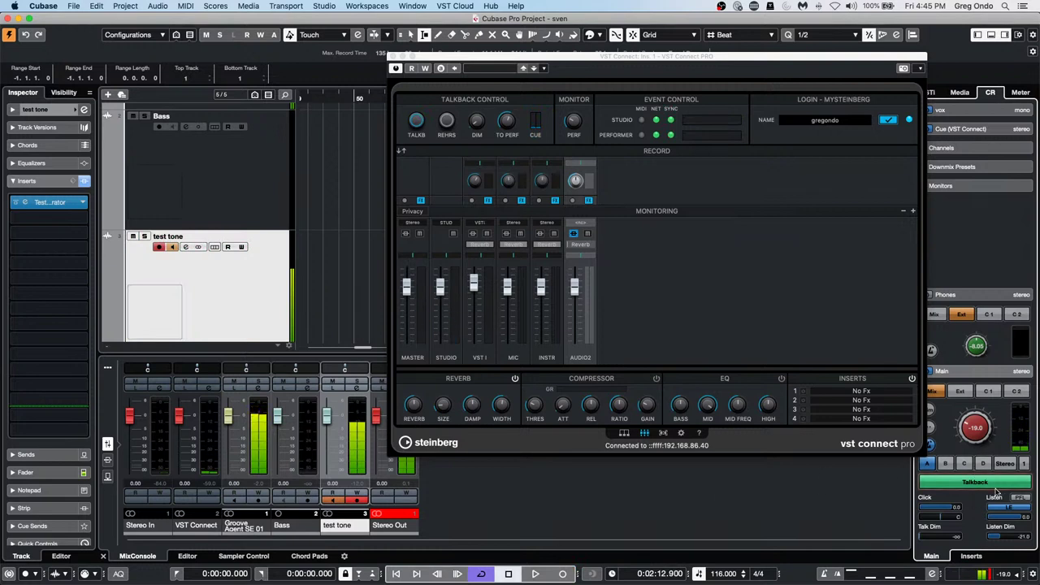
- Review the Auto Disable Talkback Mode choices in the VST Control Room preferences, keep In Play and Record, and close the preferences
click(71, 6)
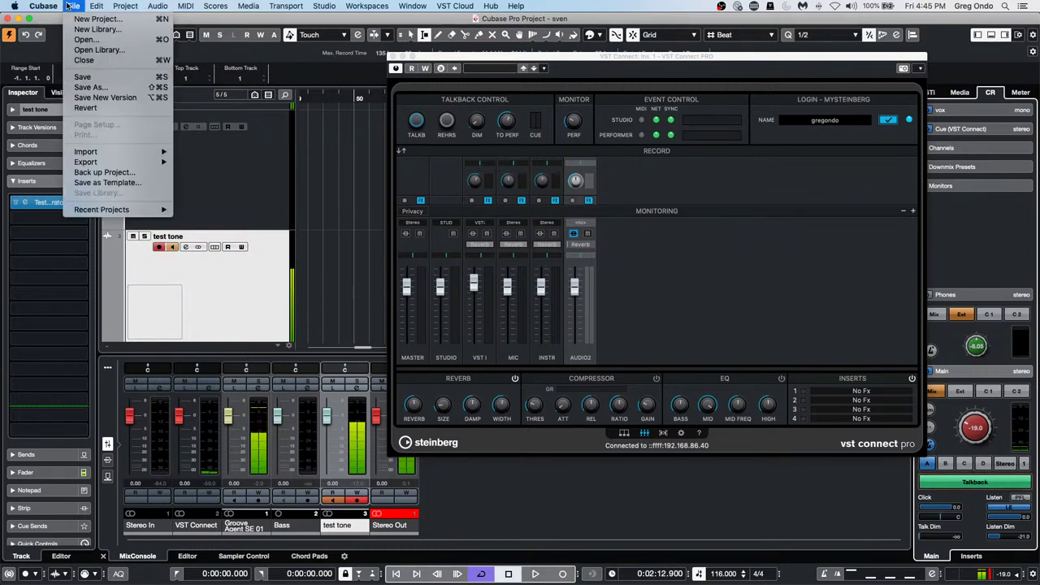
mouse_move(43, 6)
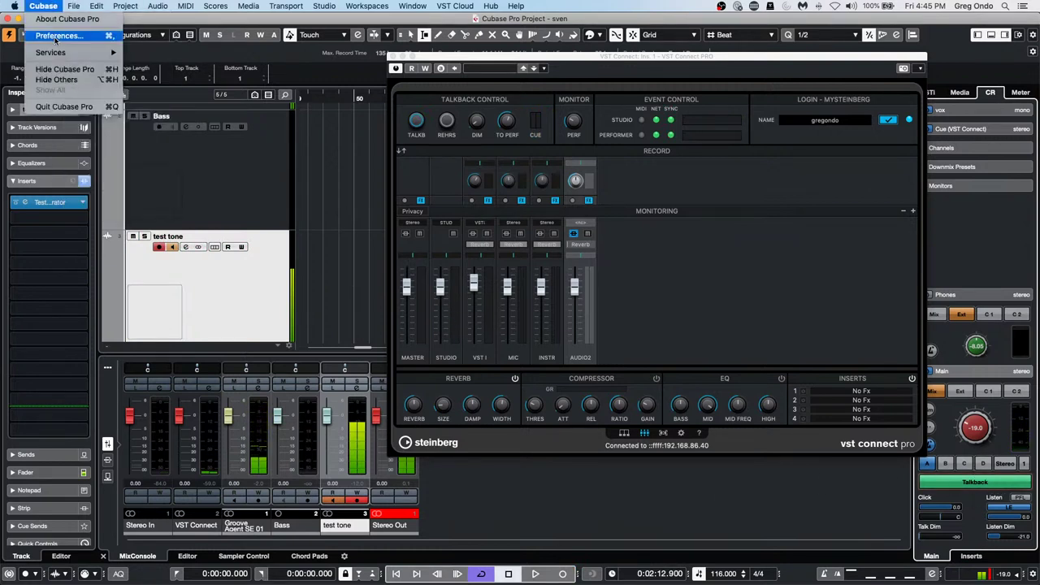
click(57, 36)
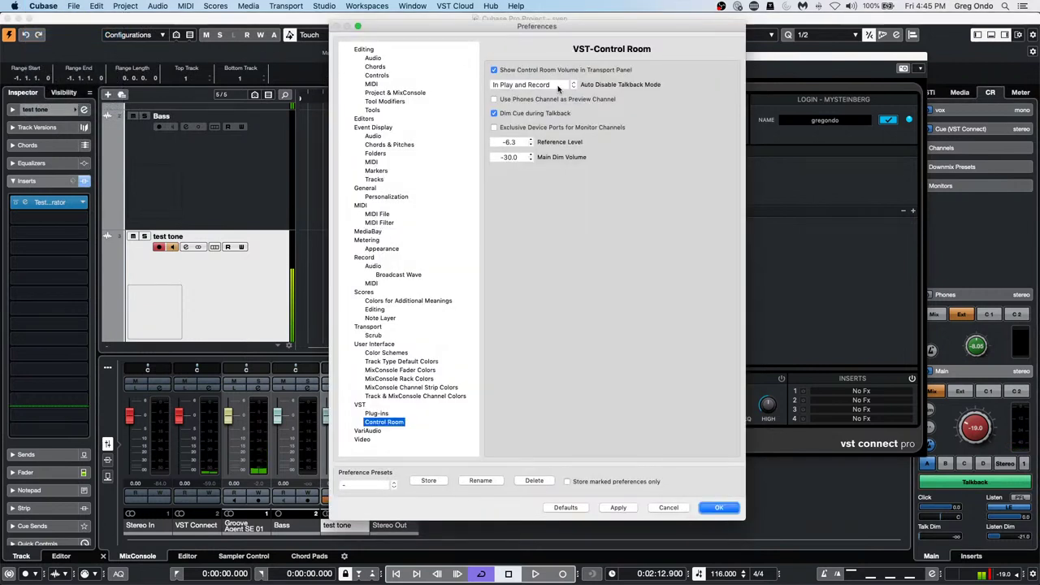
click(559, 86)
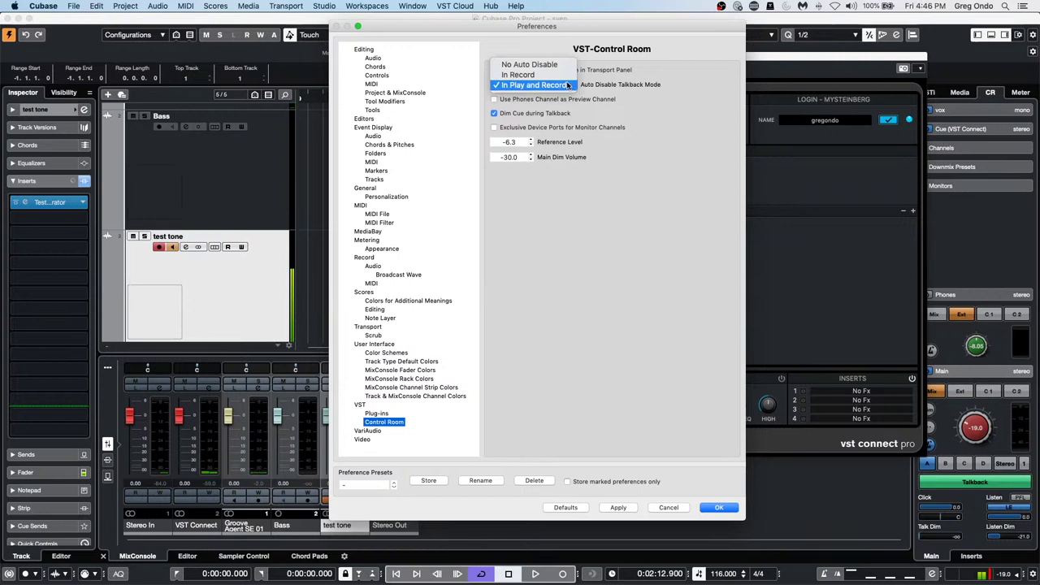
click(722, 509)
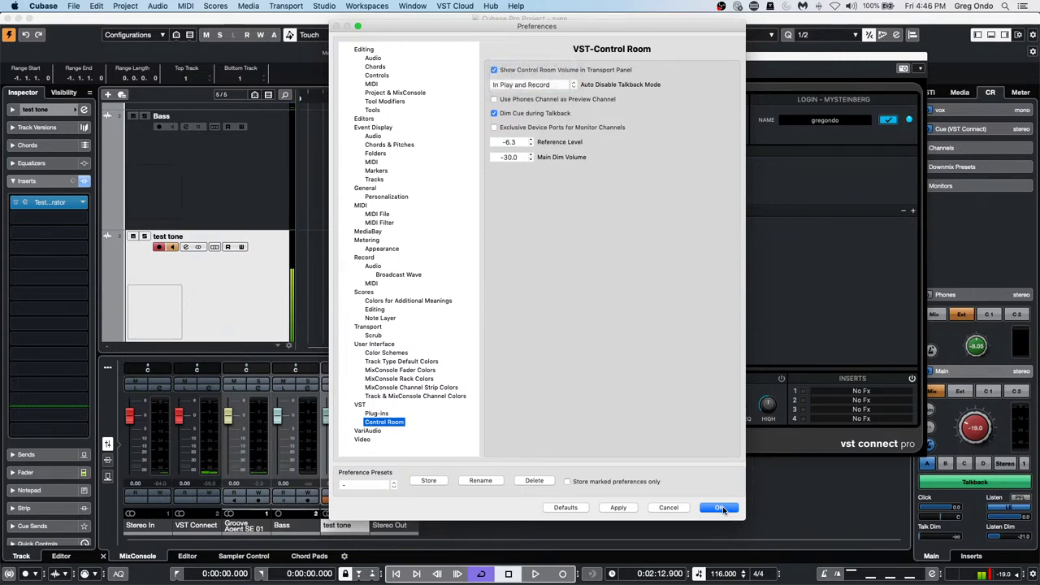
click(721, 509)
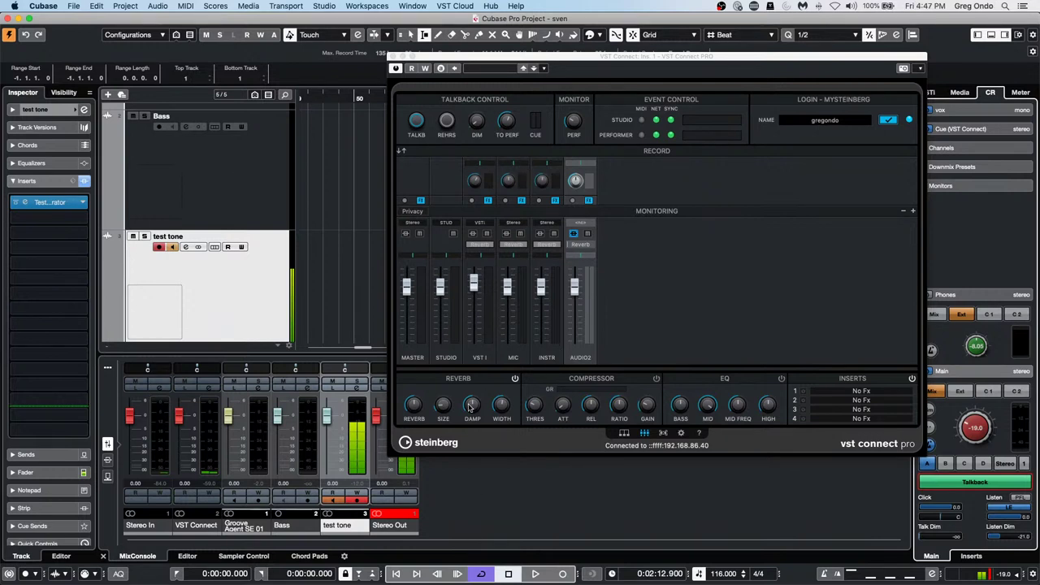
- Examine the plug-ins available for the first insert slot in VST Connect PRO without choosing one
click(509, 382)
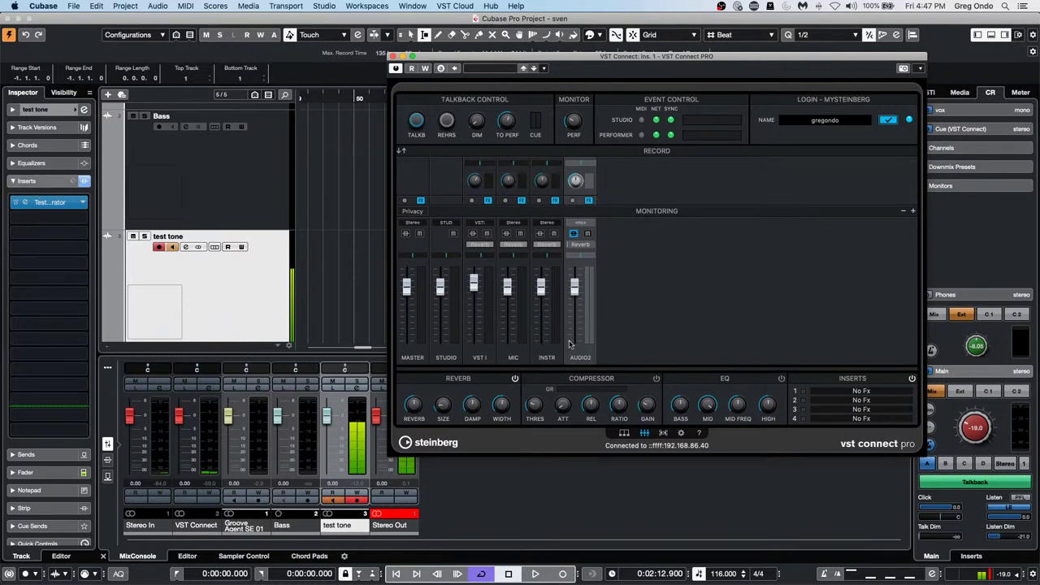
click(859, 392)
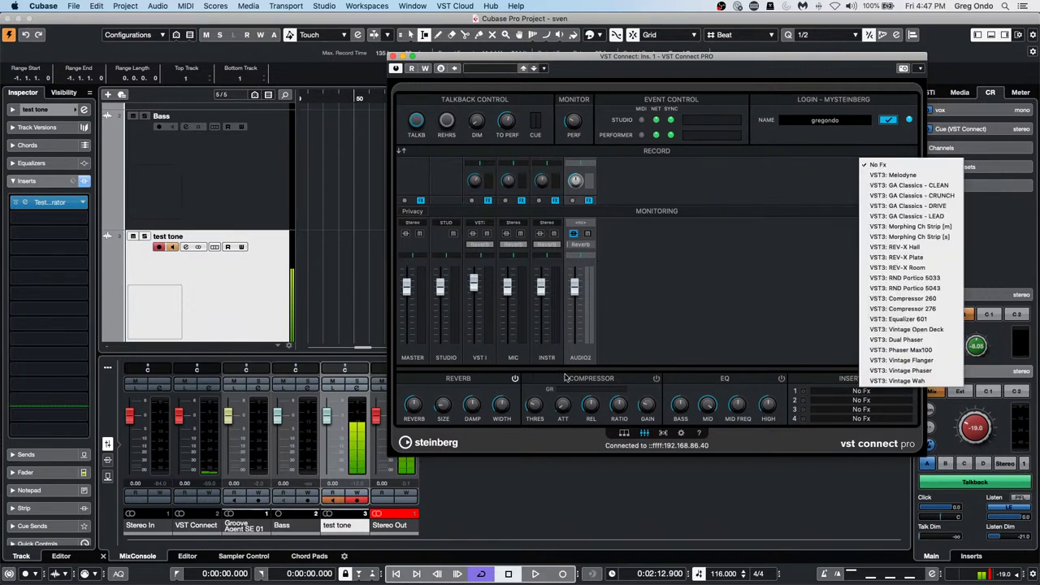
click(604, 380)
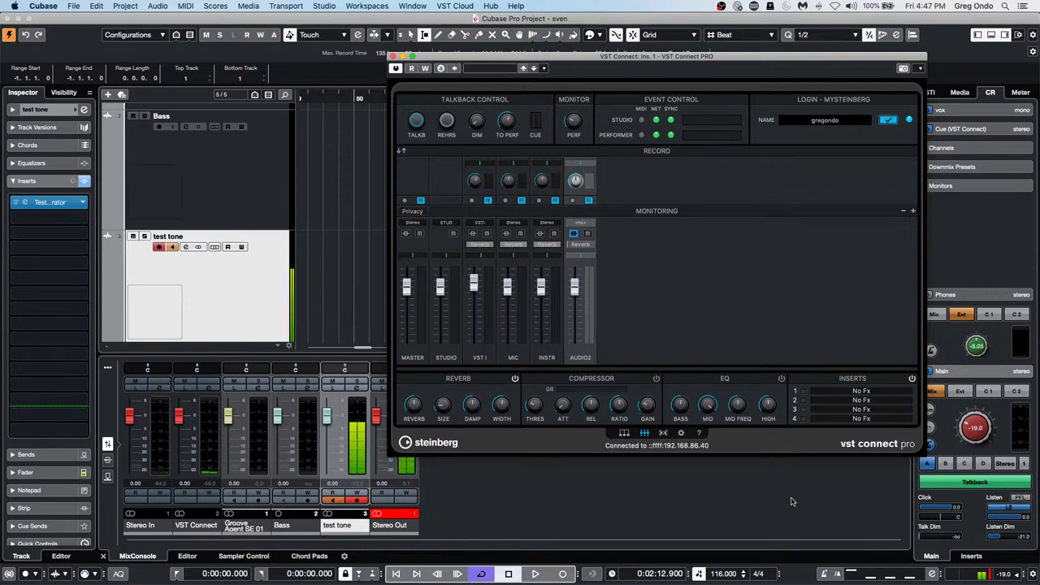
mouse_move(70, 225)
- Turn off talkback and create a new empty project in the Hangouts folder
click(975, 482)
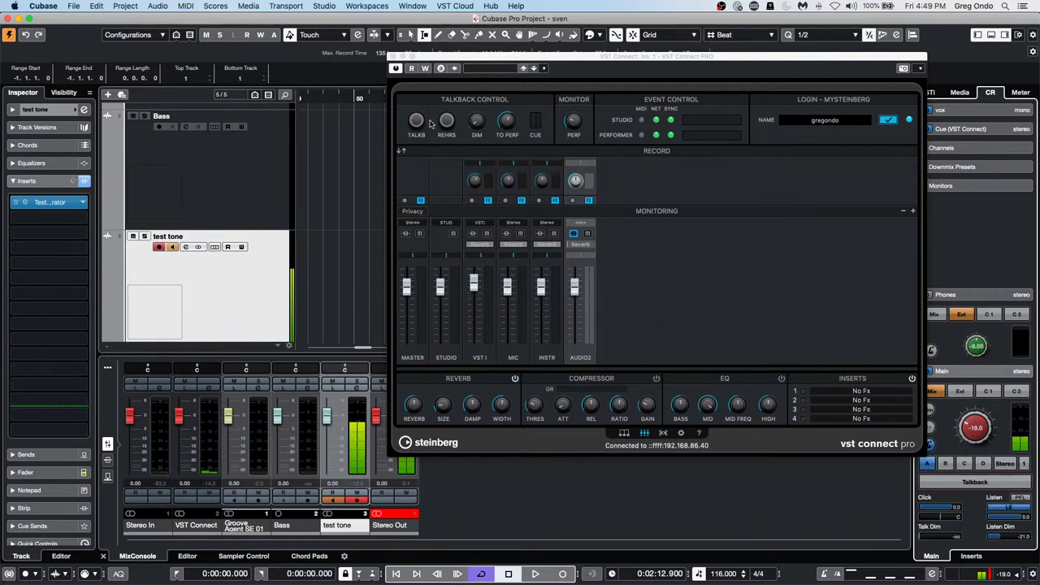
click(73, 5)
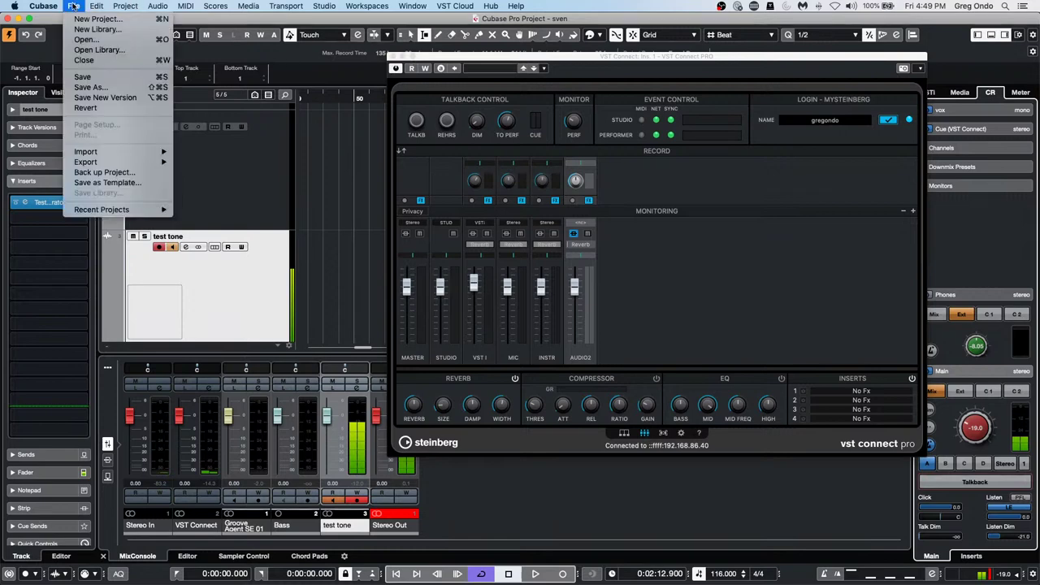
click(77, 20)
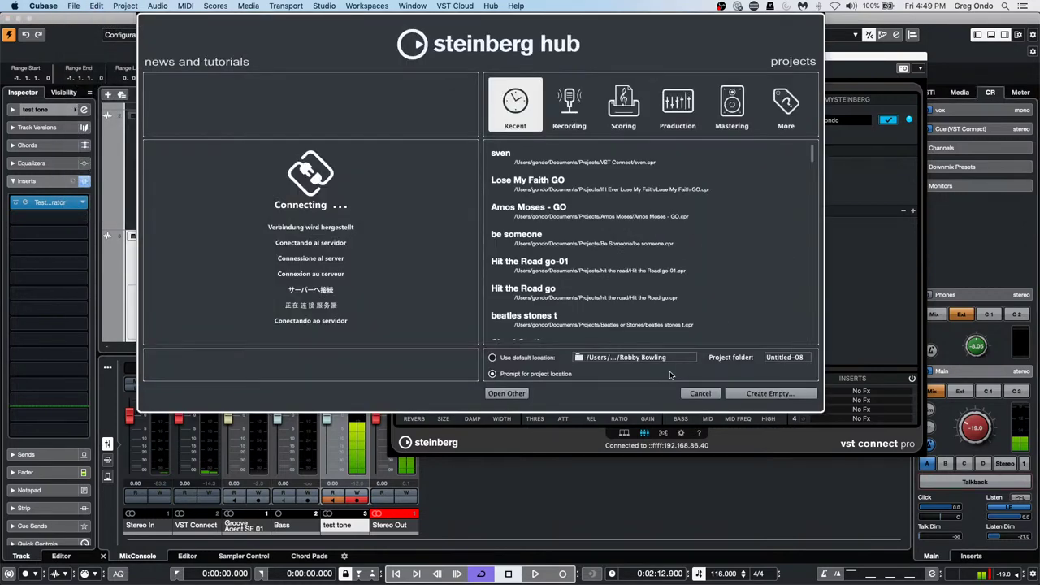
click(802, 393)
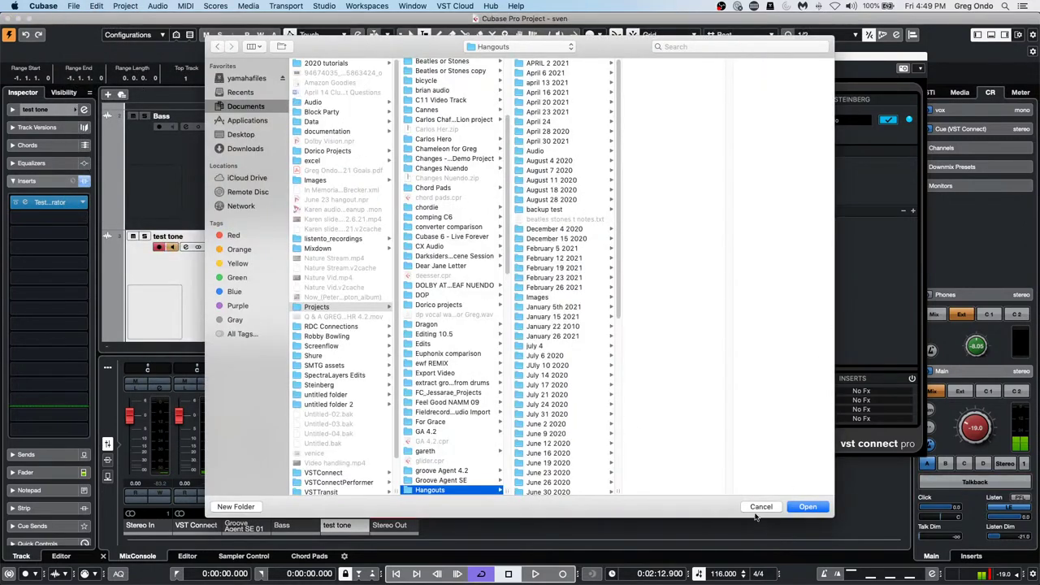
click(807, 506)
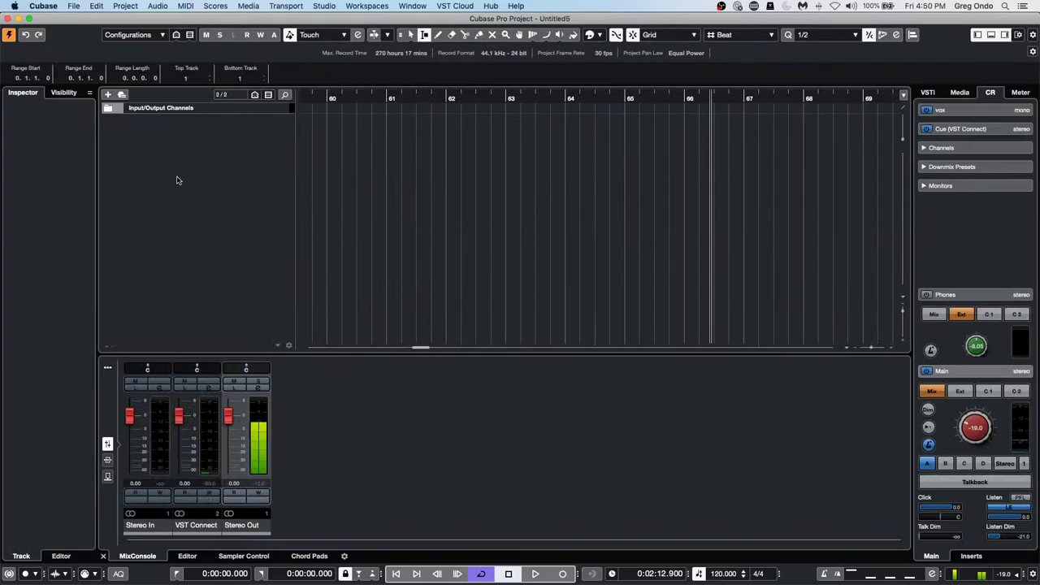
- Add an instrument track with Groove Agent SE as its instrument
right_click(182, 162)
click(224, 180)
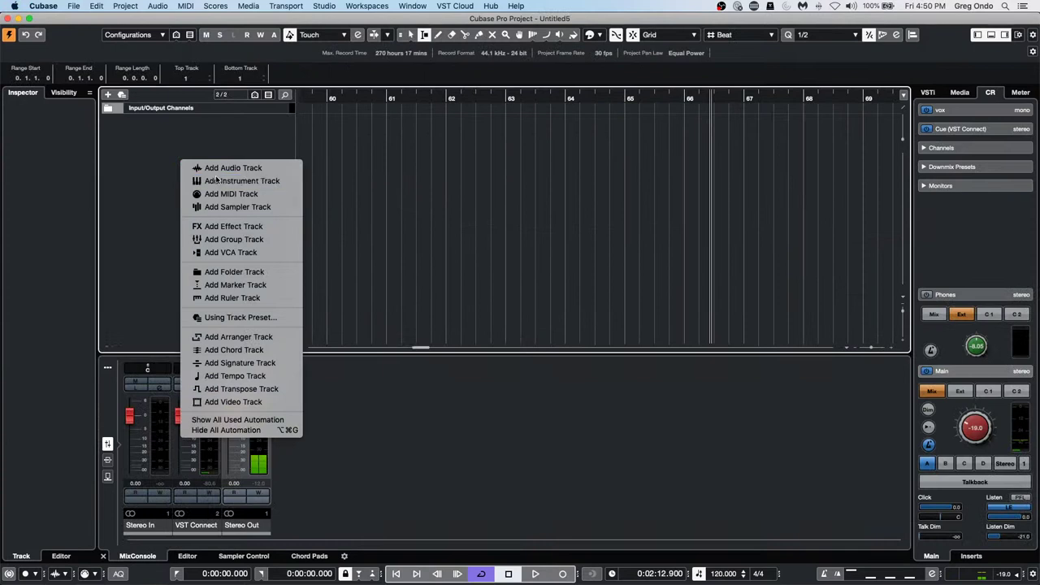
click(443, 237)
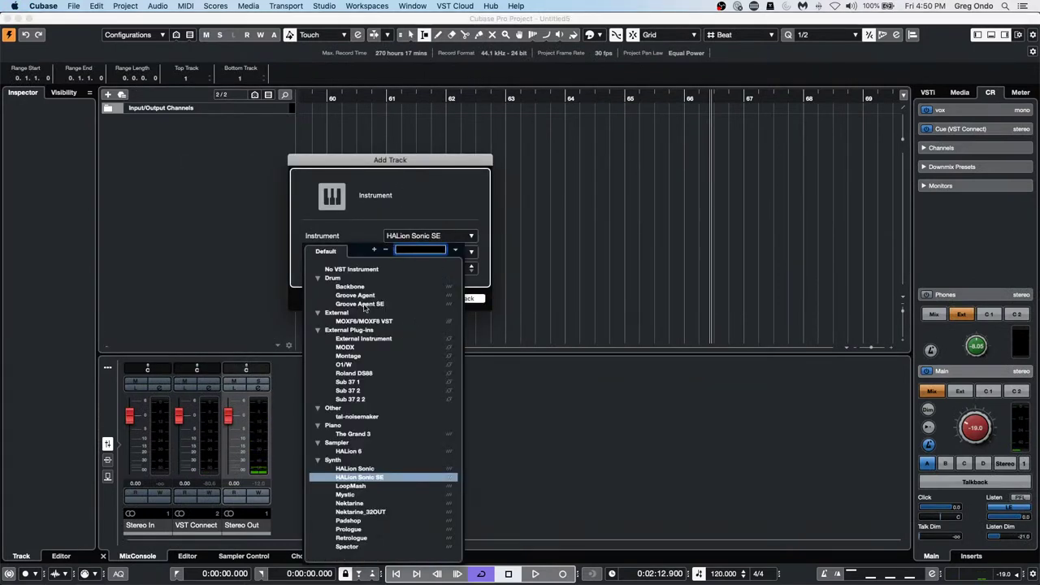
click(386, 304)
click(456, 298)
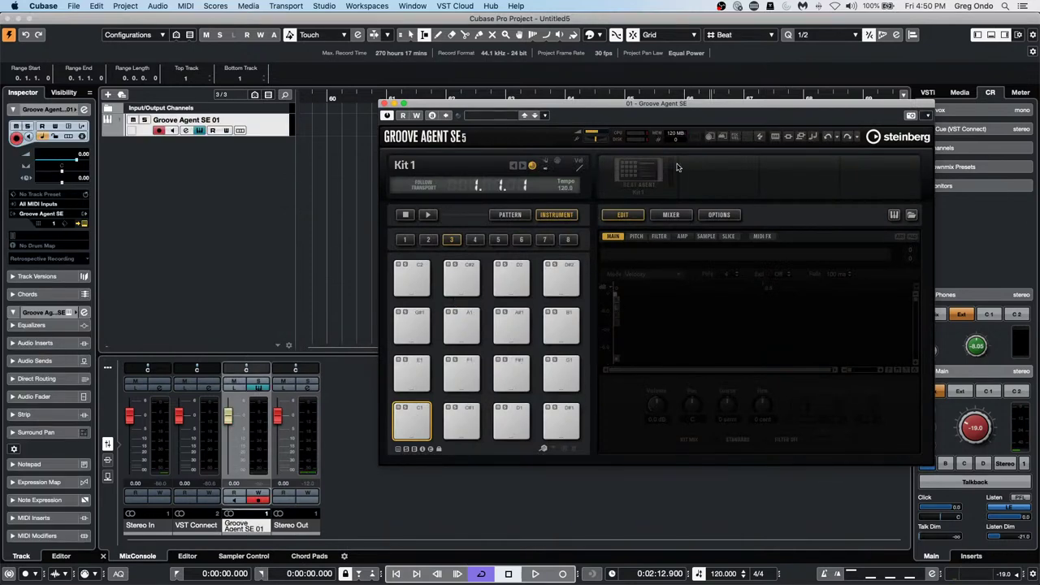
- Load the Maple Kit with patterns from the Groove Agent ONE library into the first kit slot
right_click(632, 177)
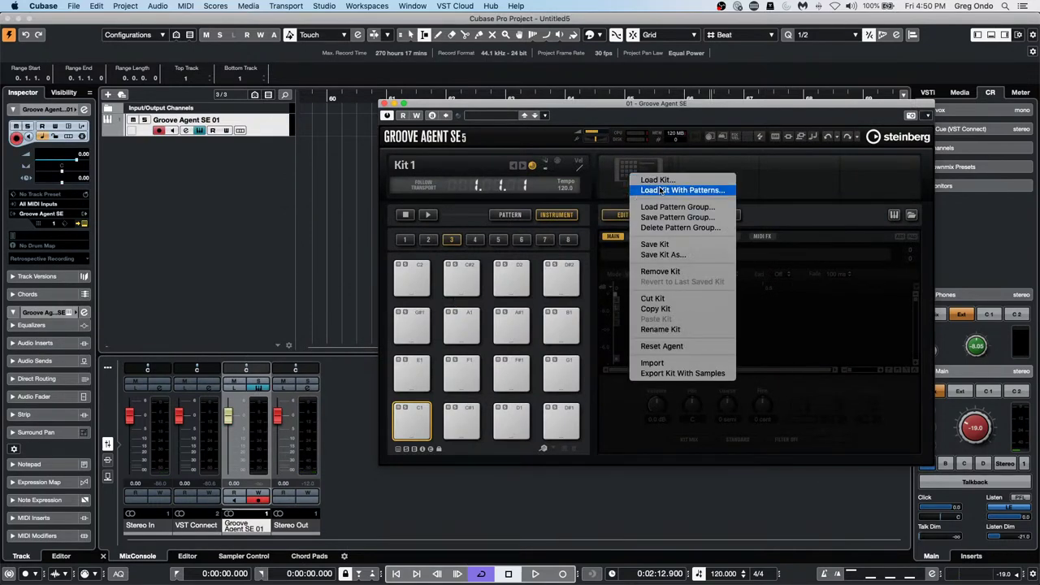
click(660, 191)
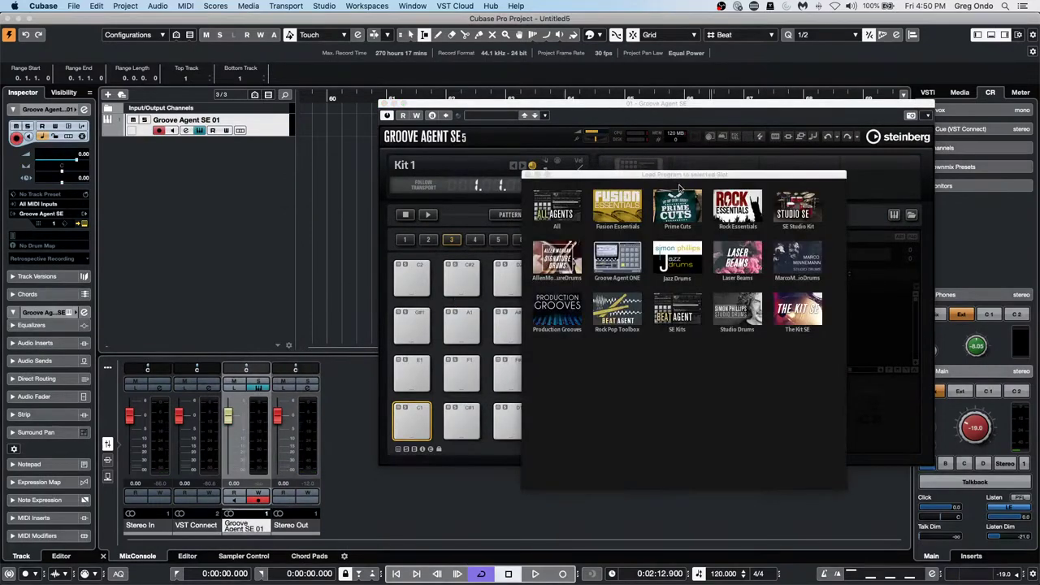
click(627, 253)
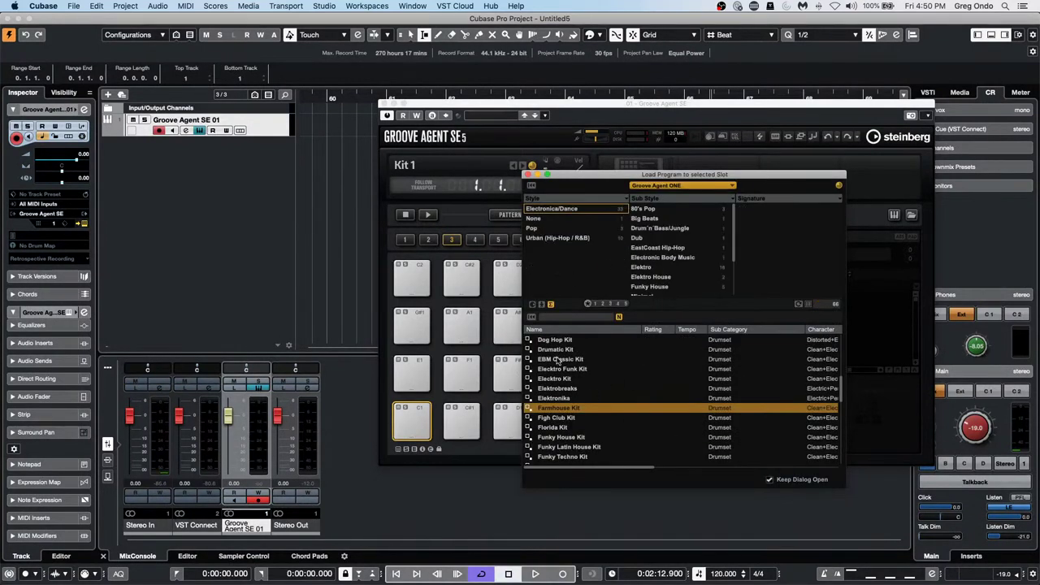
scroll(593, 400, down, 10)
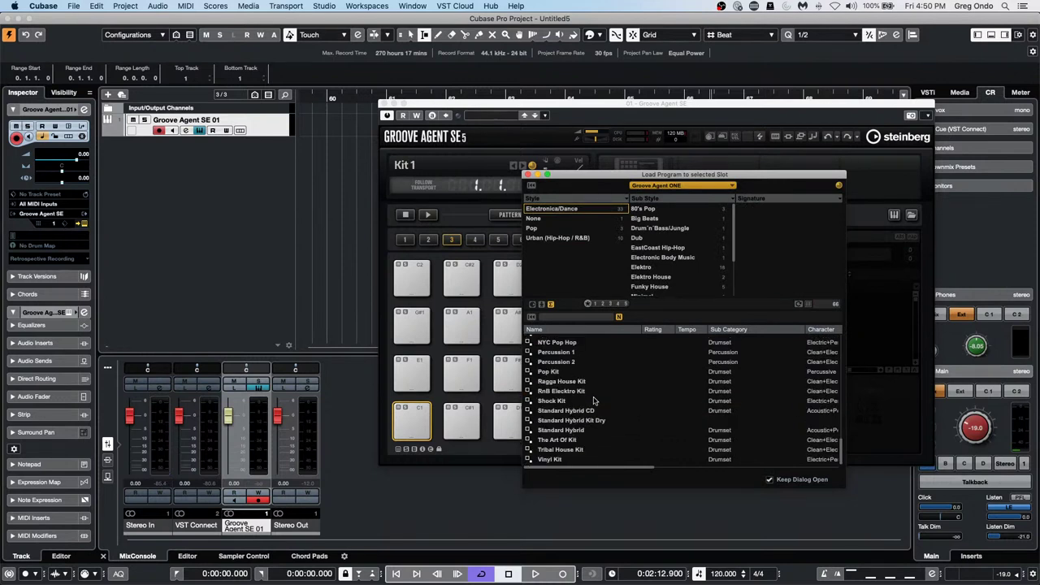
scroll(595, 399, up, 4)
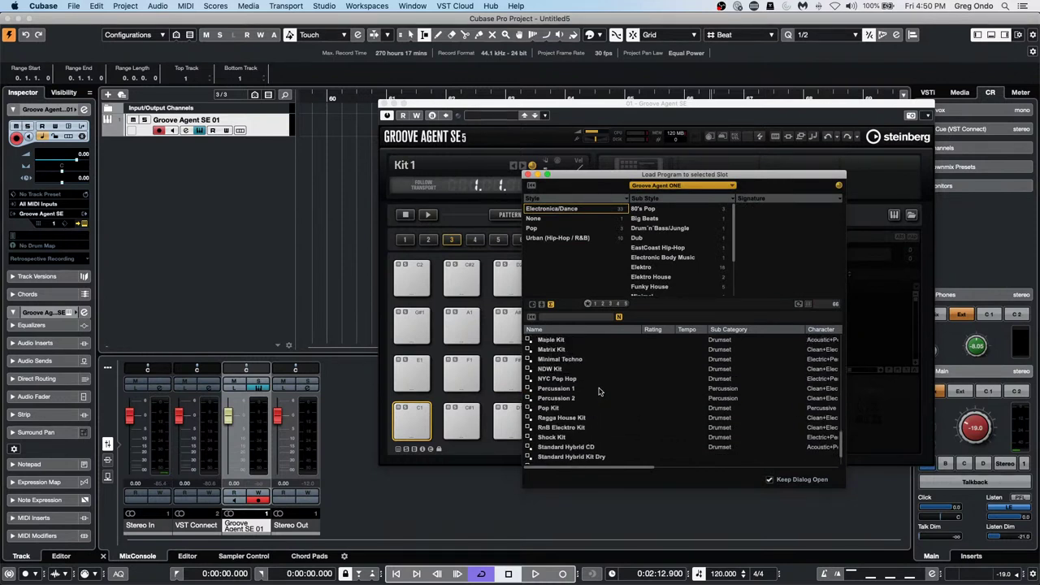
click(568, 341)
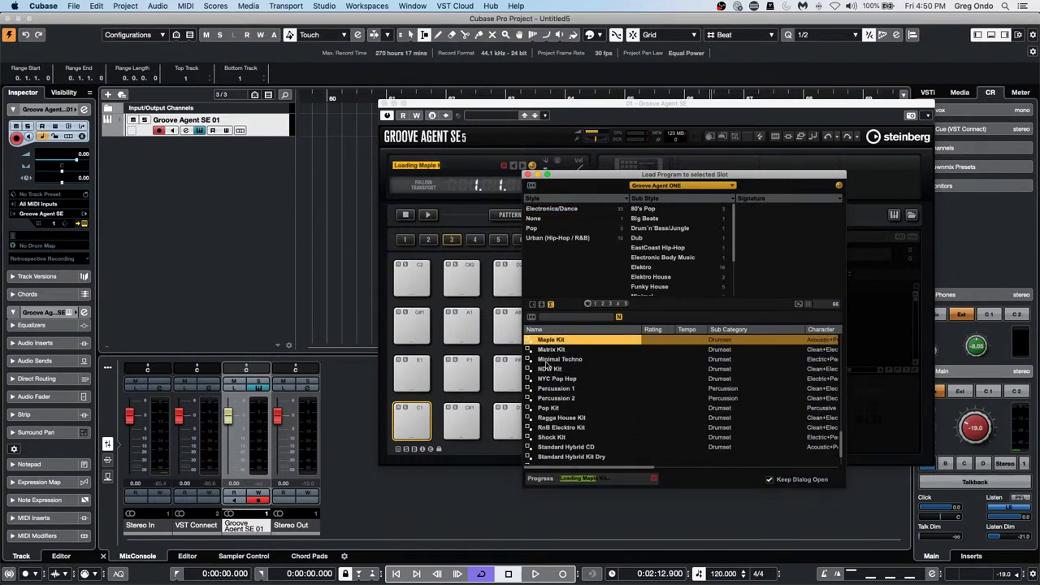
- Set the Control Room's phones source to Mix and its main level to -2.62 while auditioning the kick pad
click(412, 421)
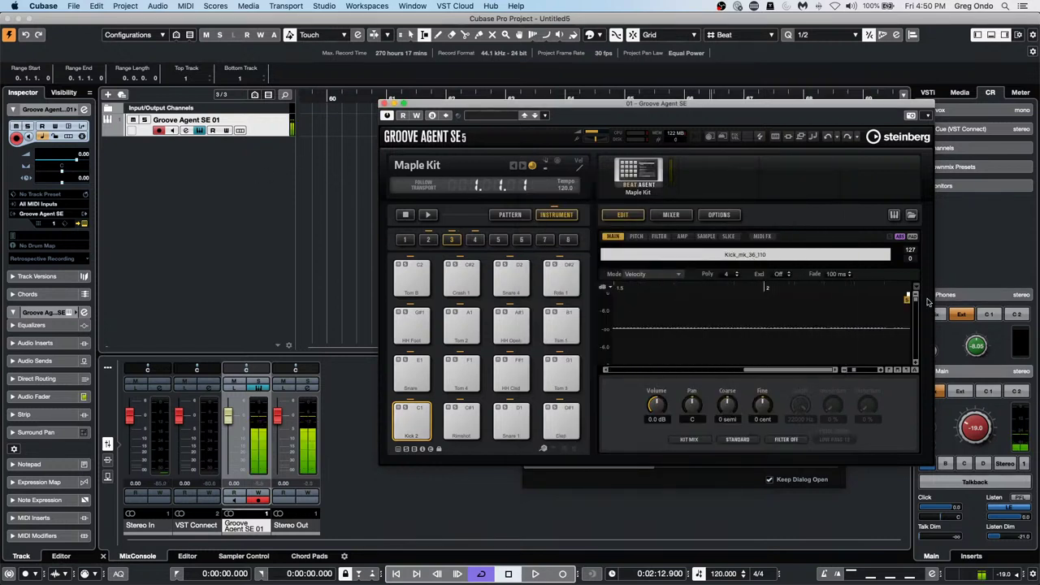
drag(878, 96, 762, 96)
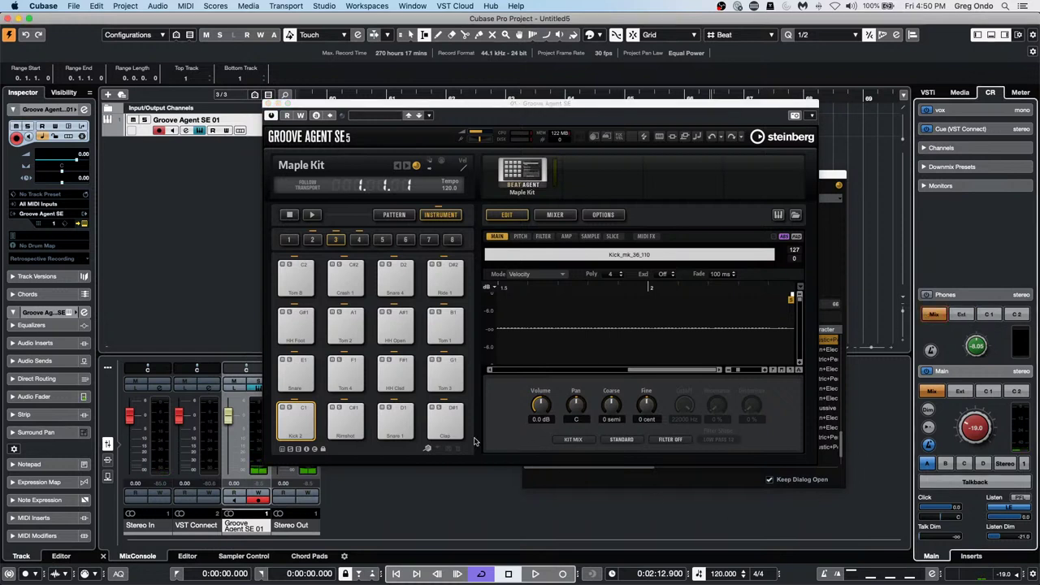
click(974, 481)
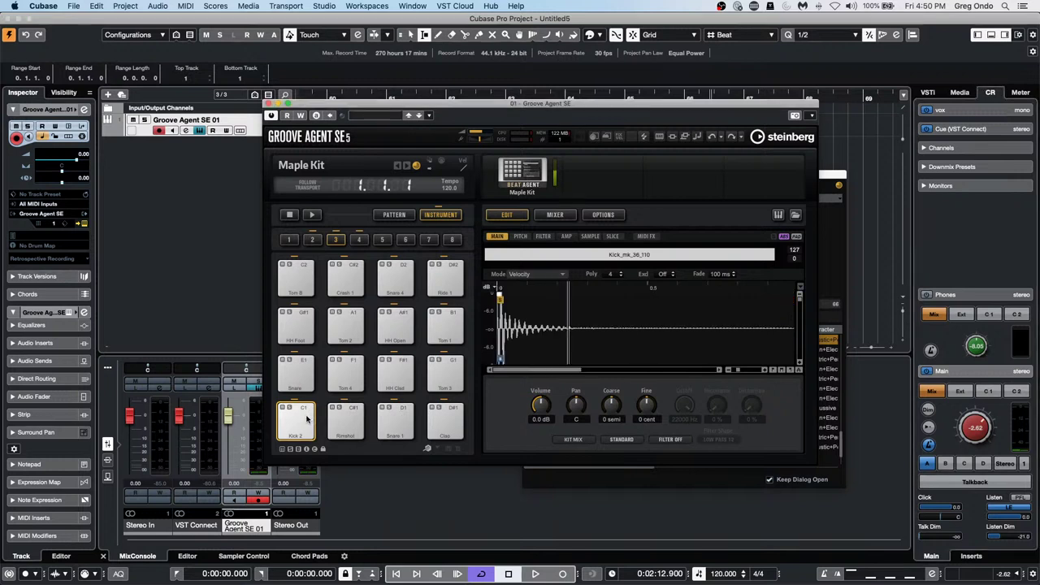
click(360, 417)
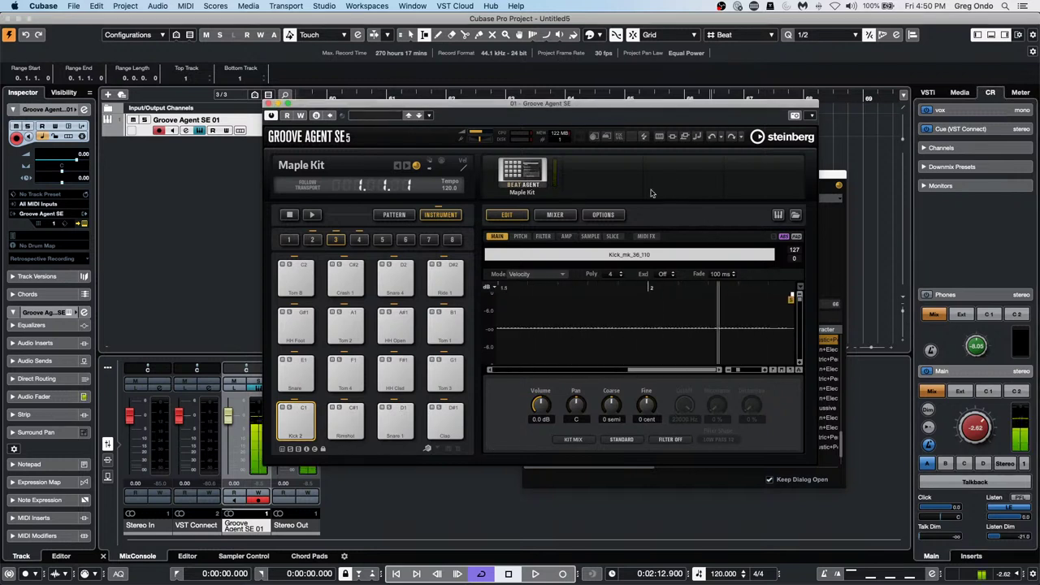
- Audition the kick, rimshot and snare pads of the Maple Kit in Groove Agent SE
right_click(533, 173)
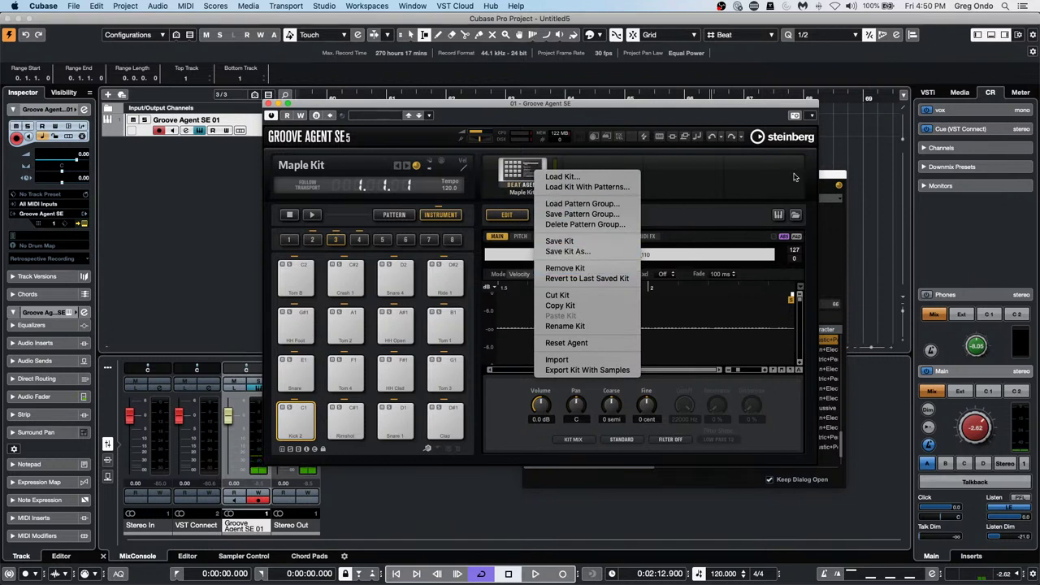
click(757, 179)
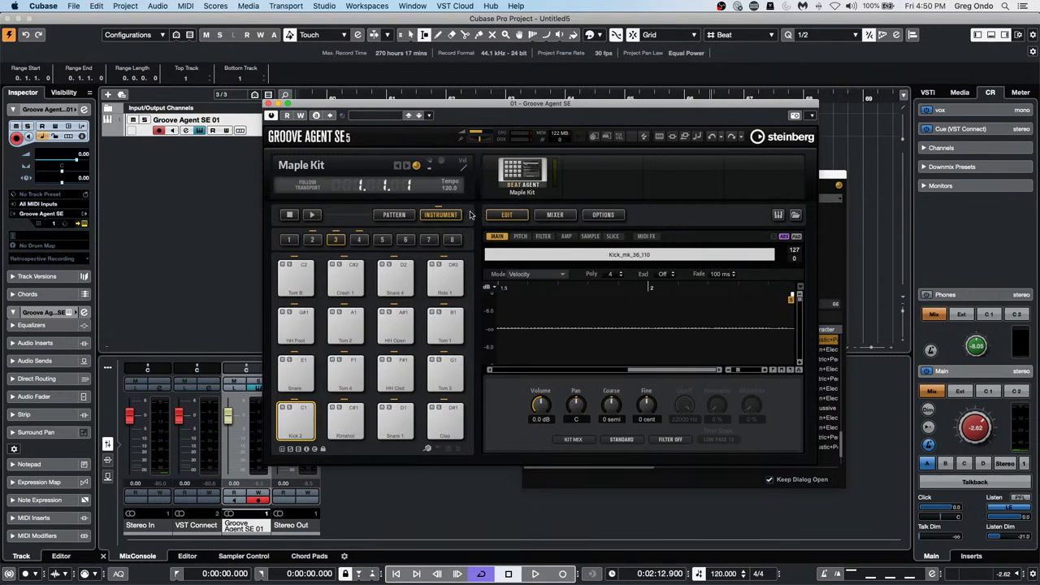
click(309, 215)
click(297, 420)
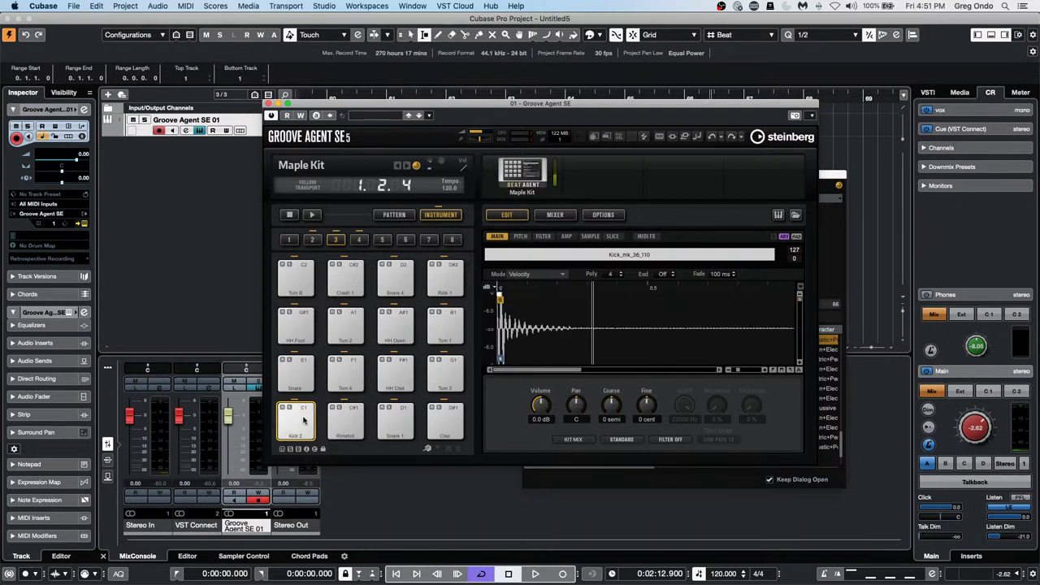
click(350, 419)
click(350, 420)
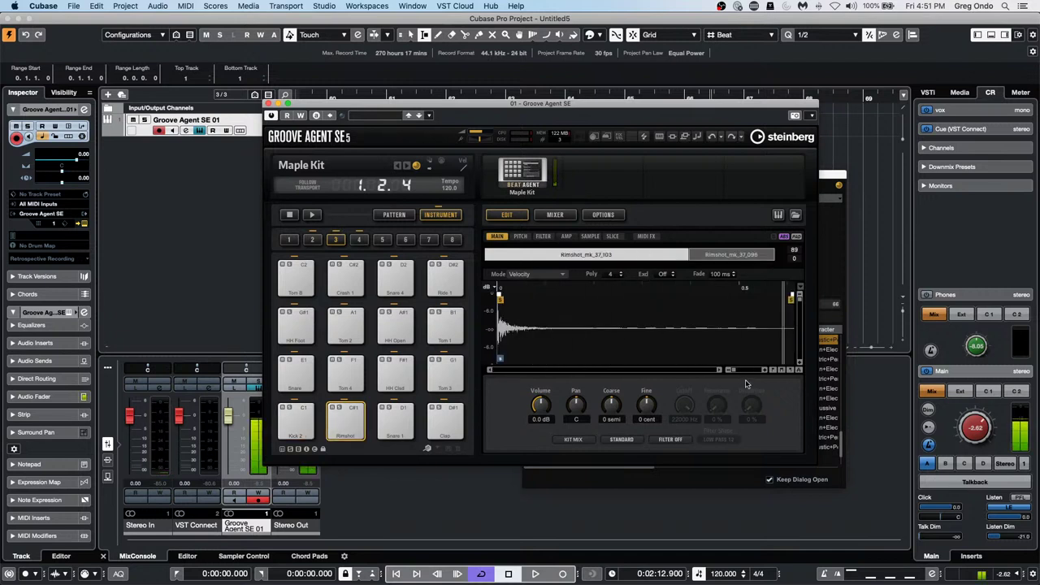
click(347, 419)
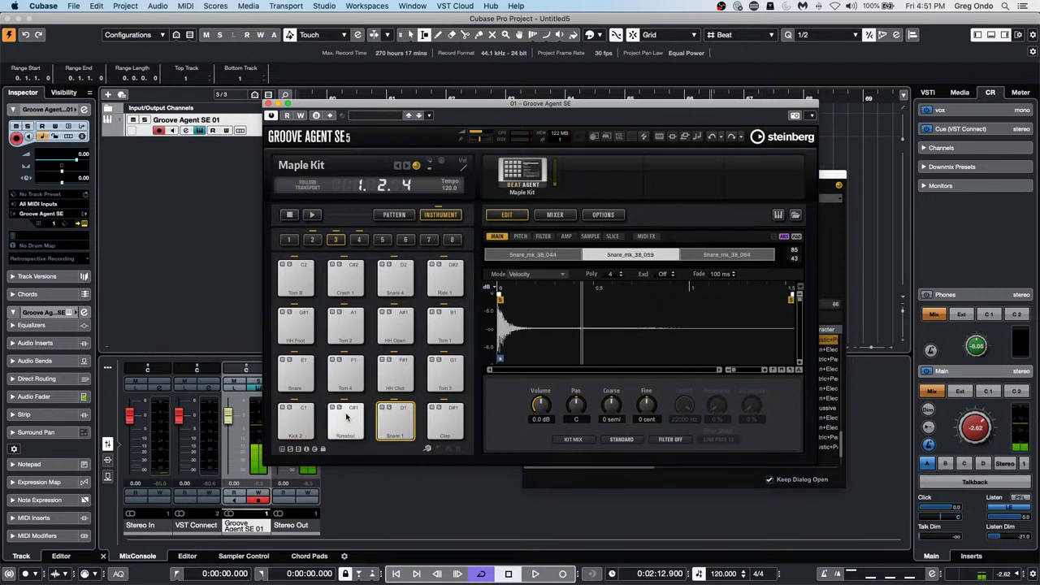
click(347, 418)
click(347, 418)
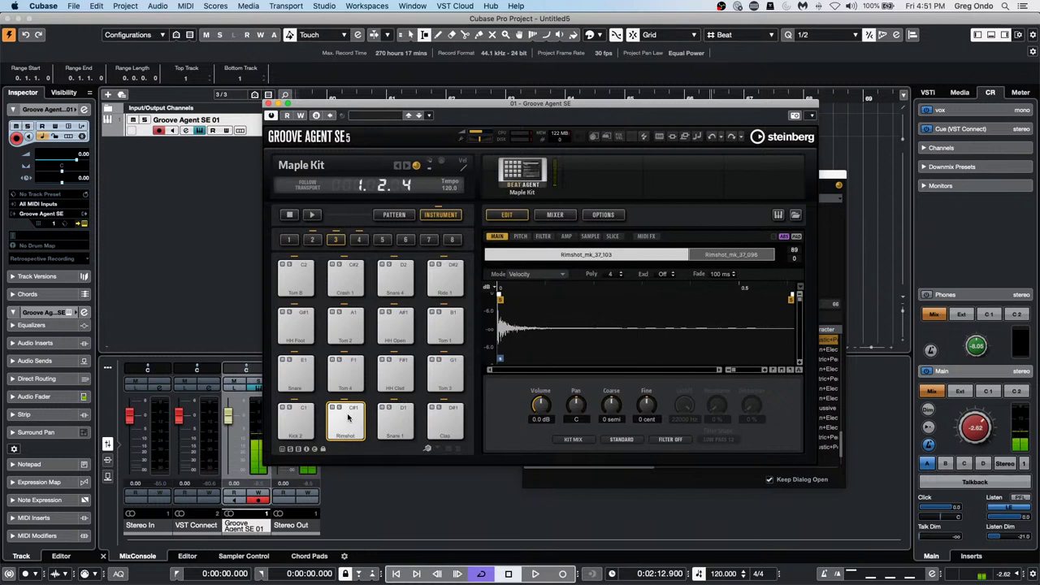
click(347, 418)
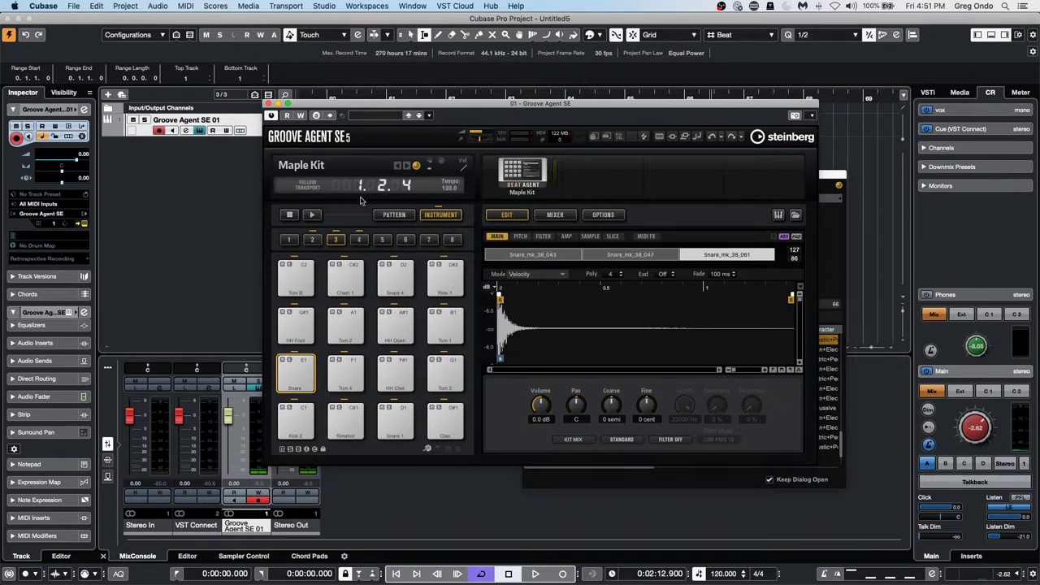
- Open MediaBay and exclude the Groove Agent ONE Content folder from scanning, removing its files from the database
click(324, 6)
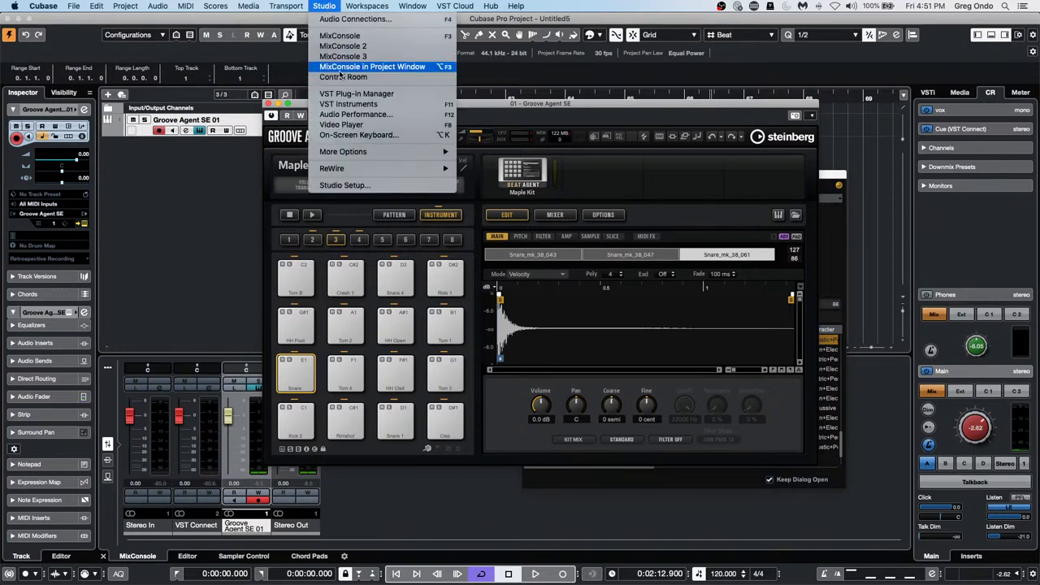
mouse_move(249, 7)
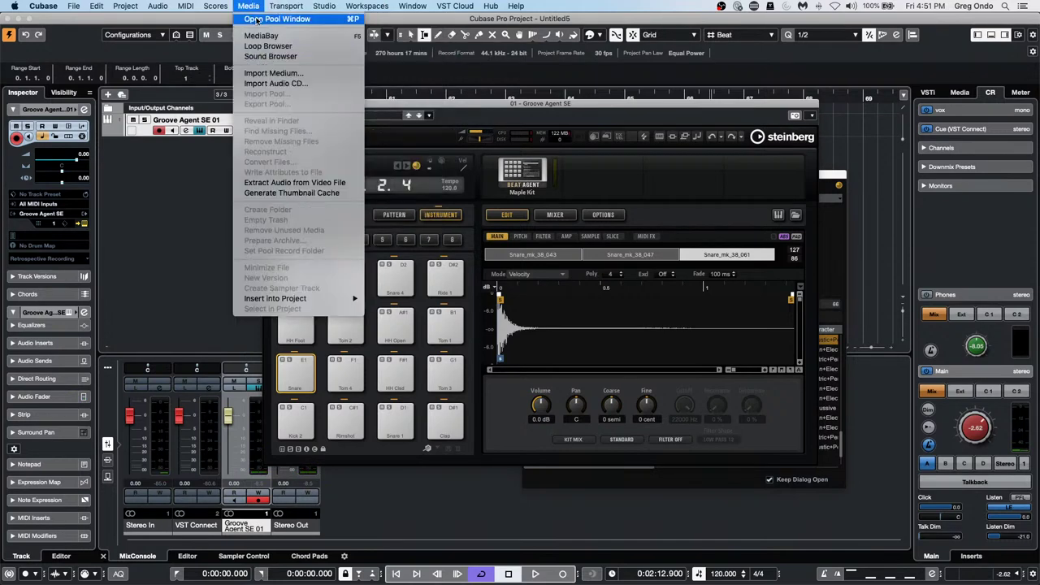
click(260, 36)
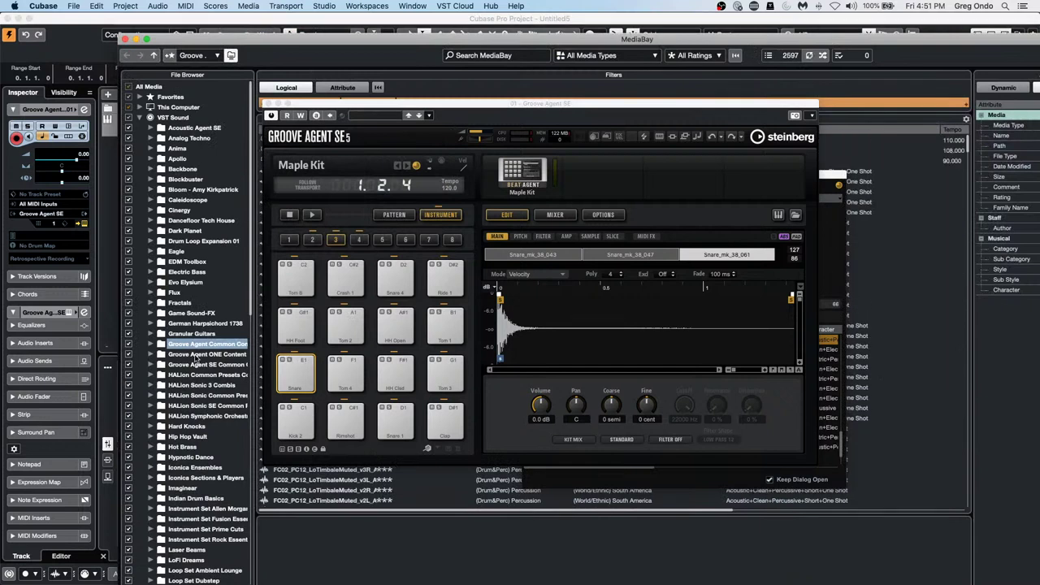
click(128, 355)
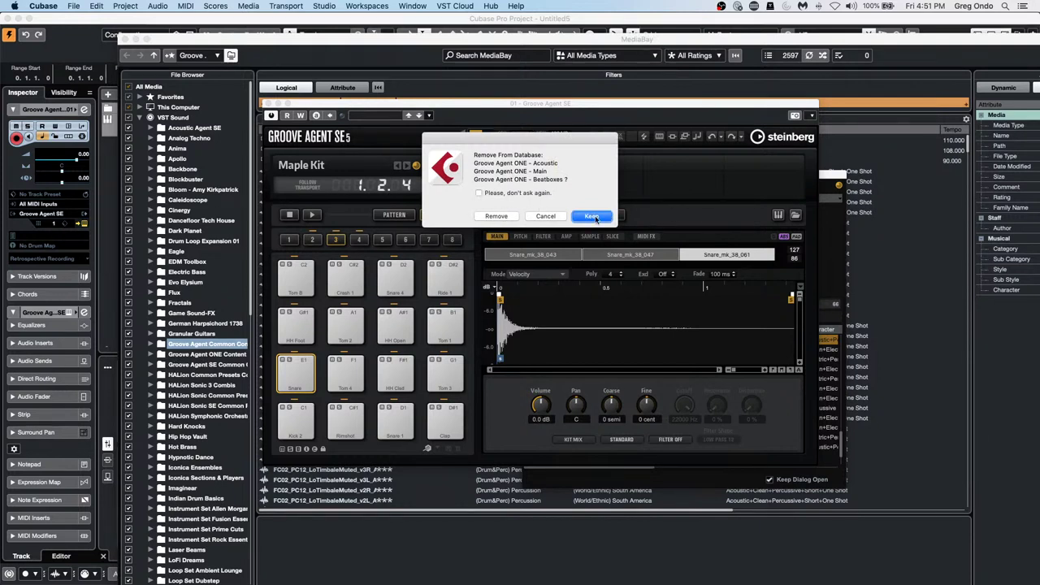
click(496, 216)
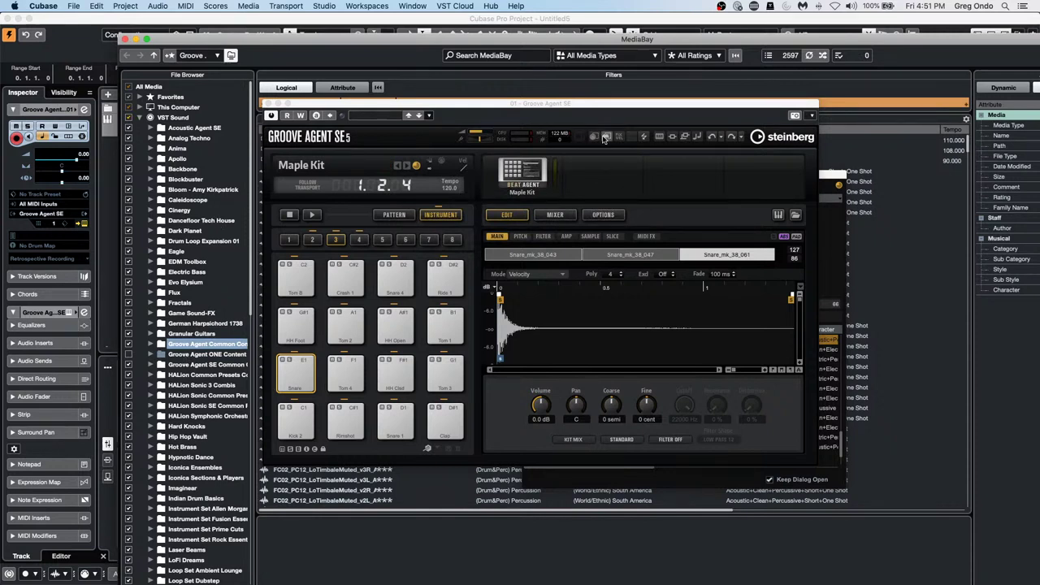
- Load the Legacy Kit into the first kit slot in Groove Agent SE in place of the Maple Kit
click(520, 174)
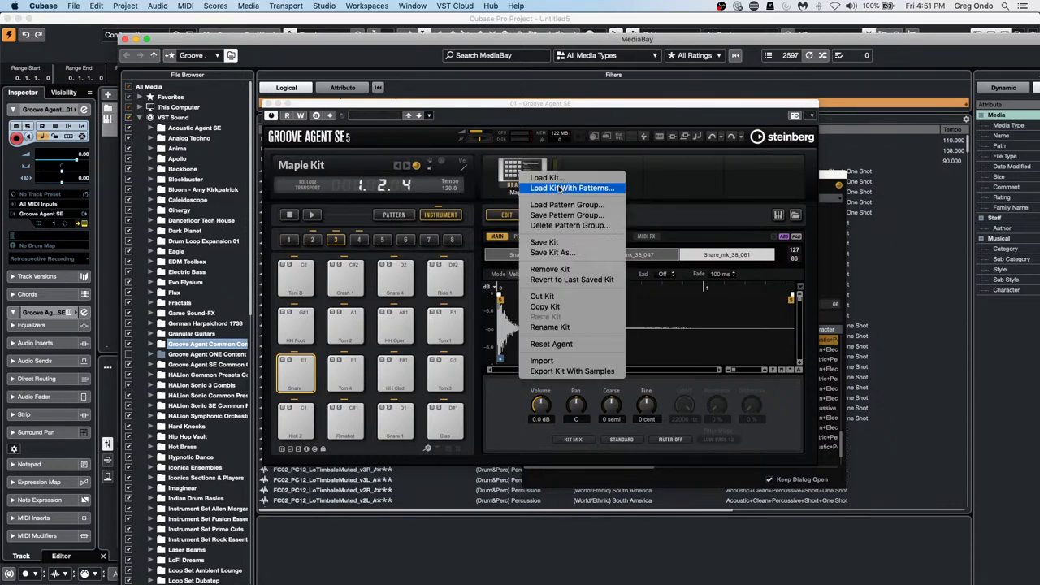
click(560, 178)
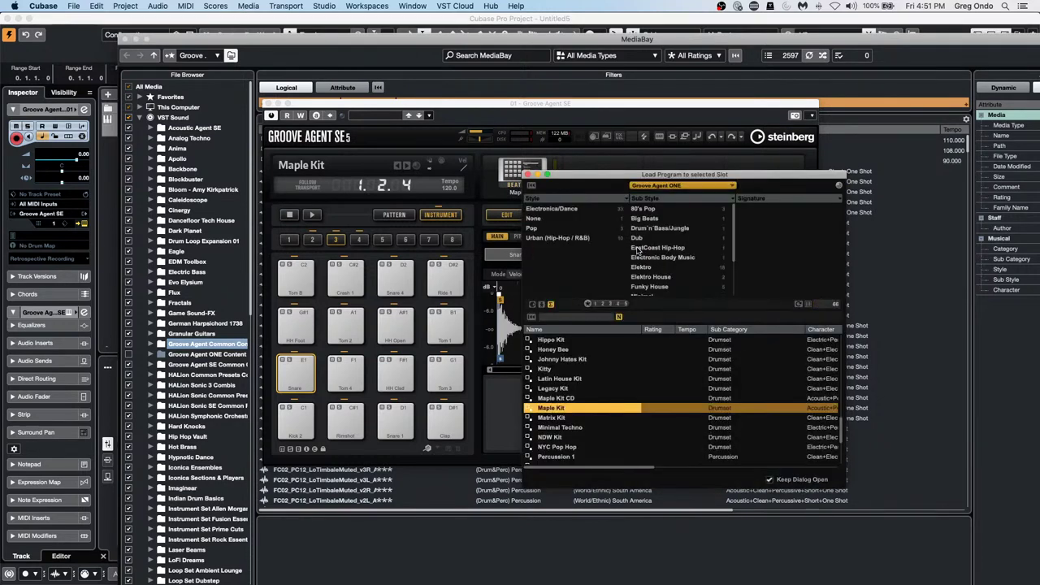
click(556, 389)
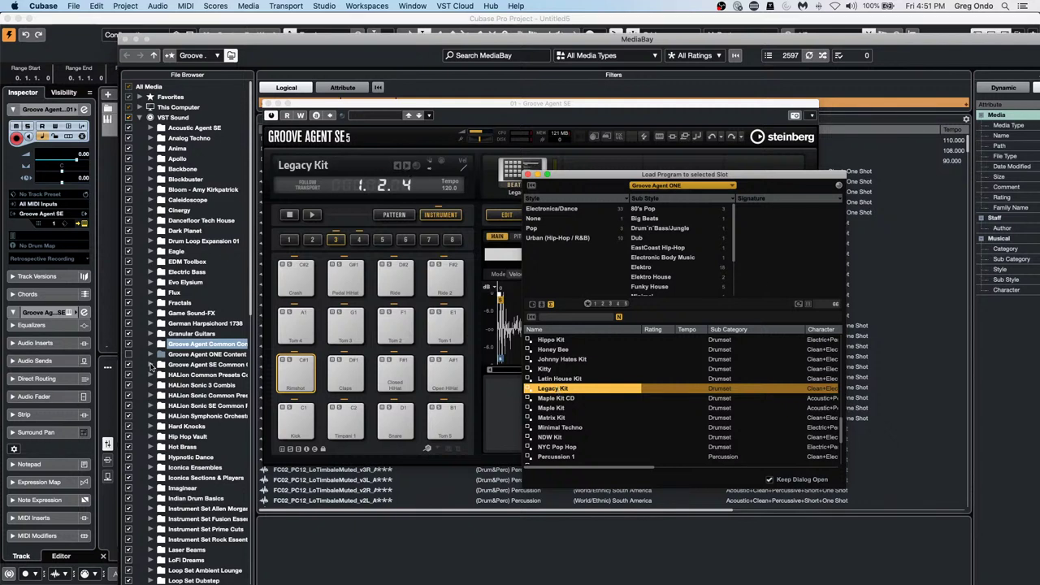
- Include the Groove Agent ONE Content folder in the MediaBay scan again
right_click(191, 354)
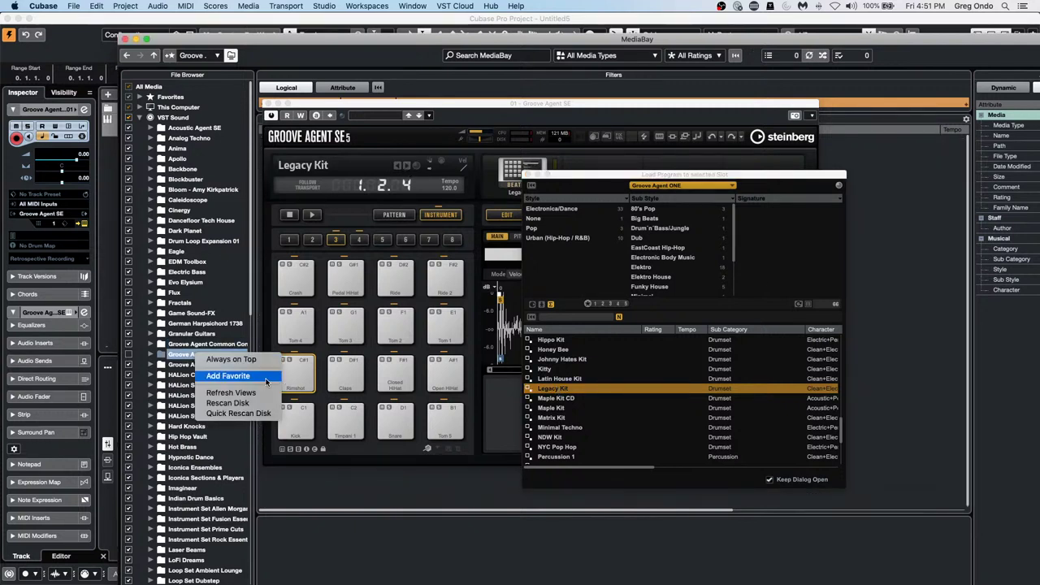
key(Escape)
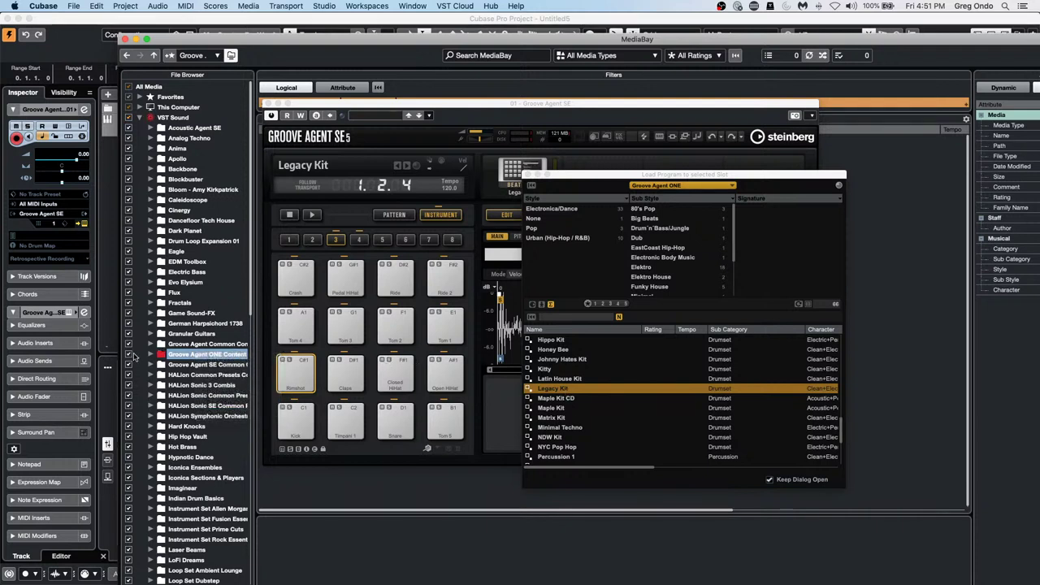
click(129, 355)
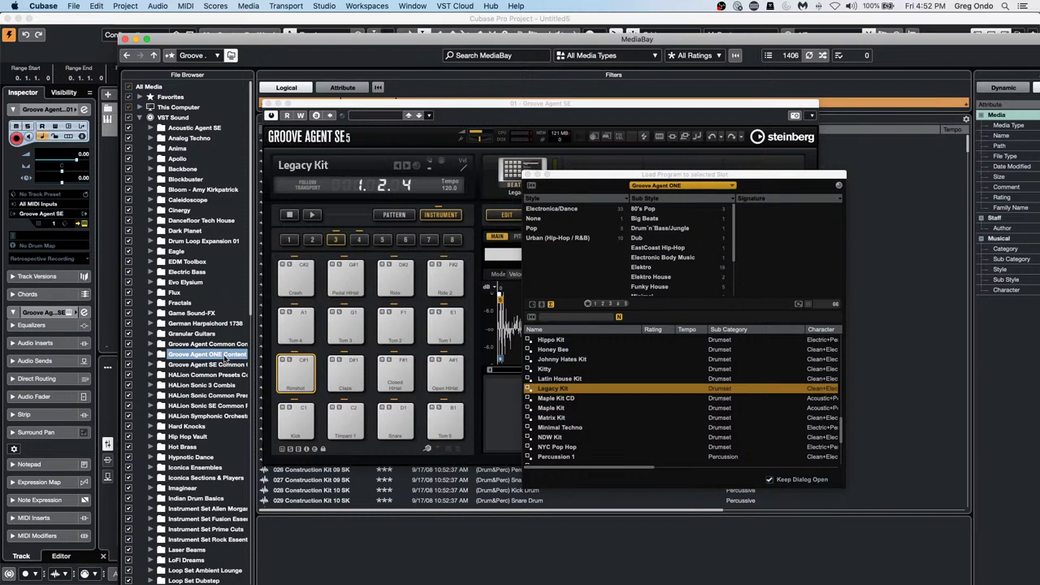
- Rescan the disk for the Groove Agent ONE Content folder in MediaBay
click(195, 346)
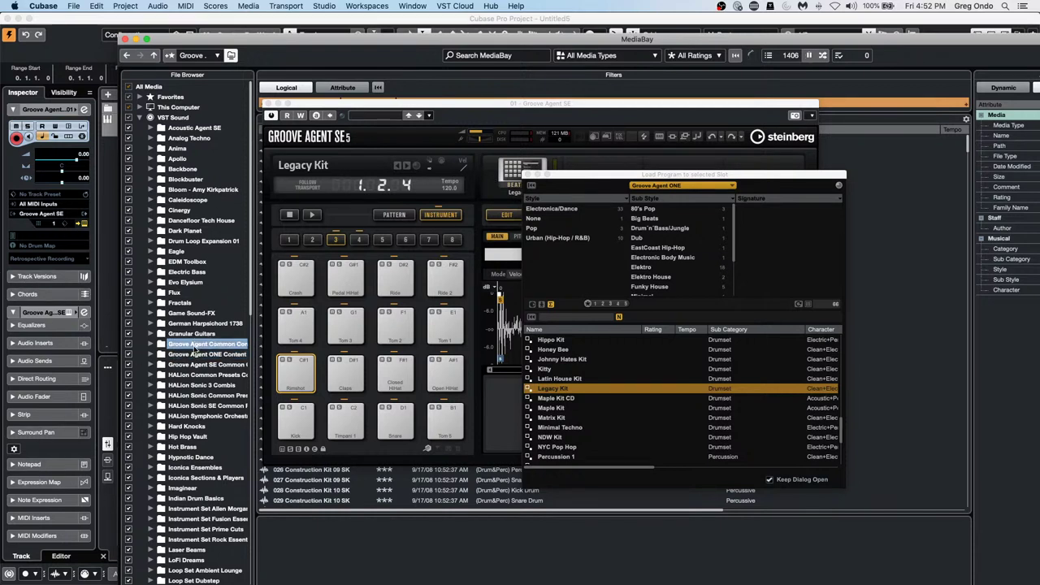
click(197, 356)
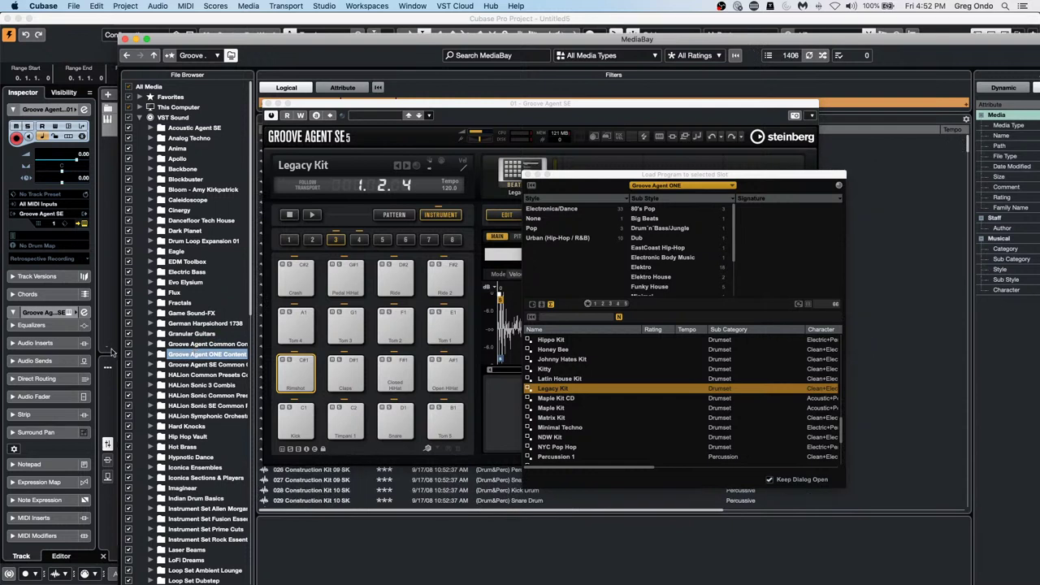
right_click(200, 358)
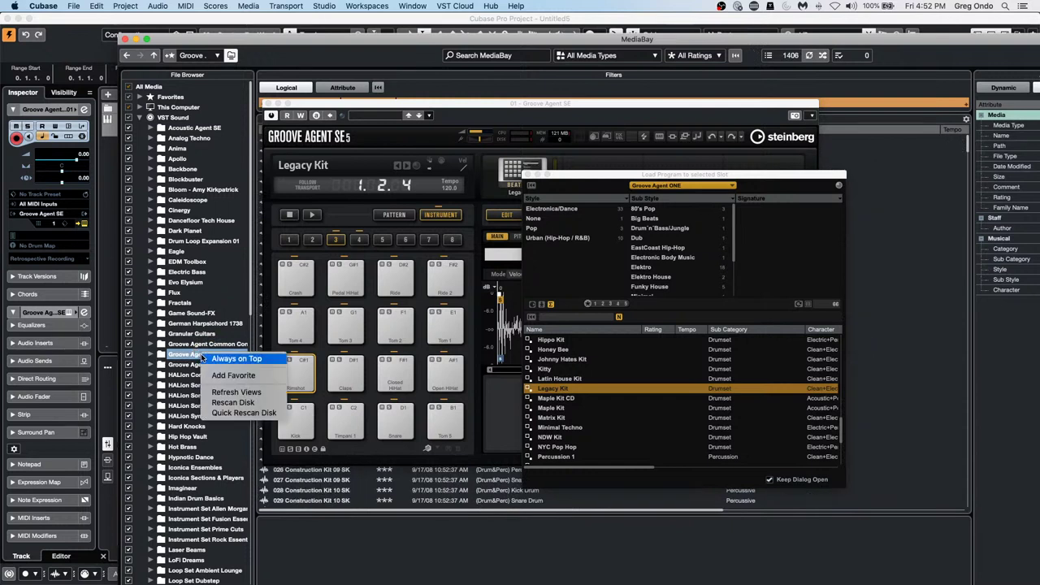
click(242, 401)
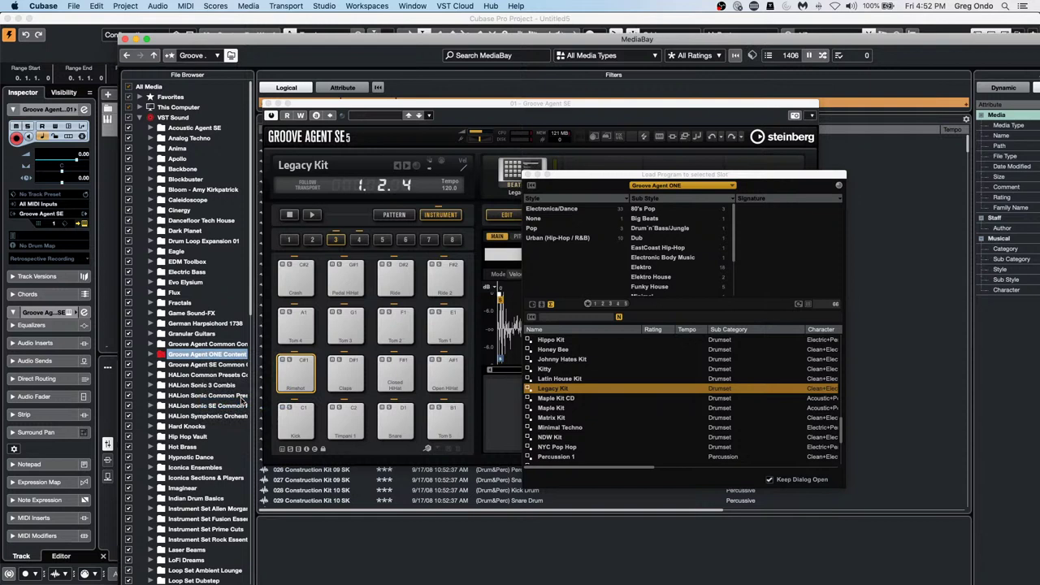
- Examine the Audio Files folder of Groove Agent ONE Content, including its Main and Beatboxes subfolders, in MediaBay
click(151, 355)
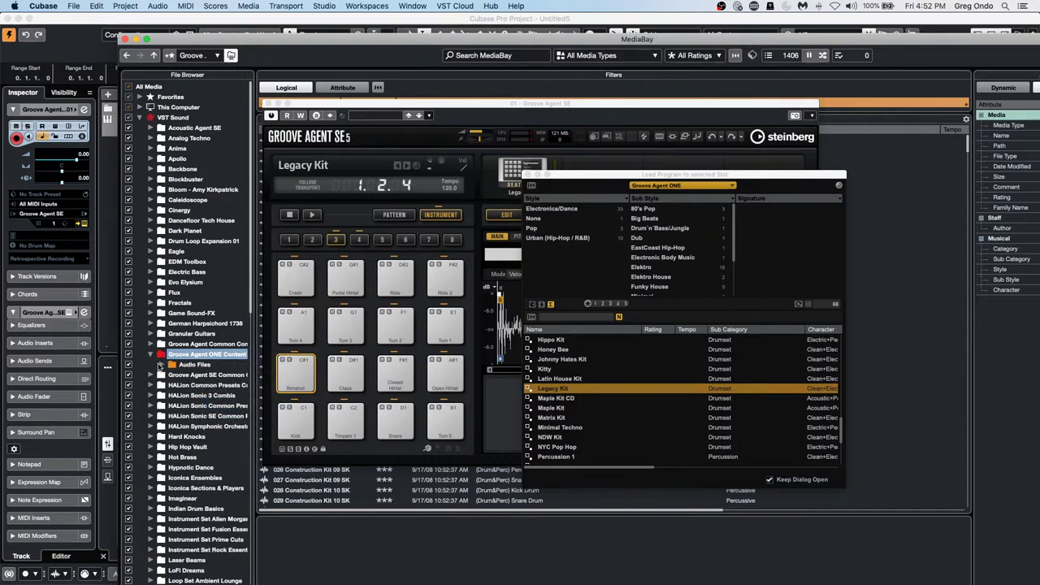
click(162, 364)
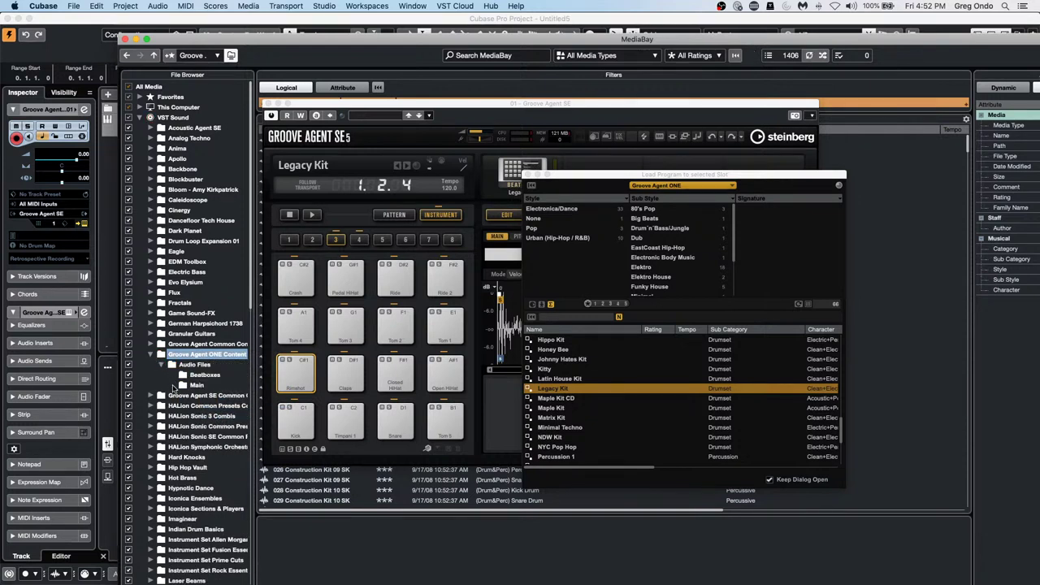
click(188, 387)
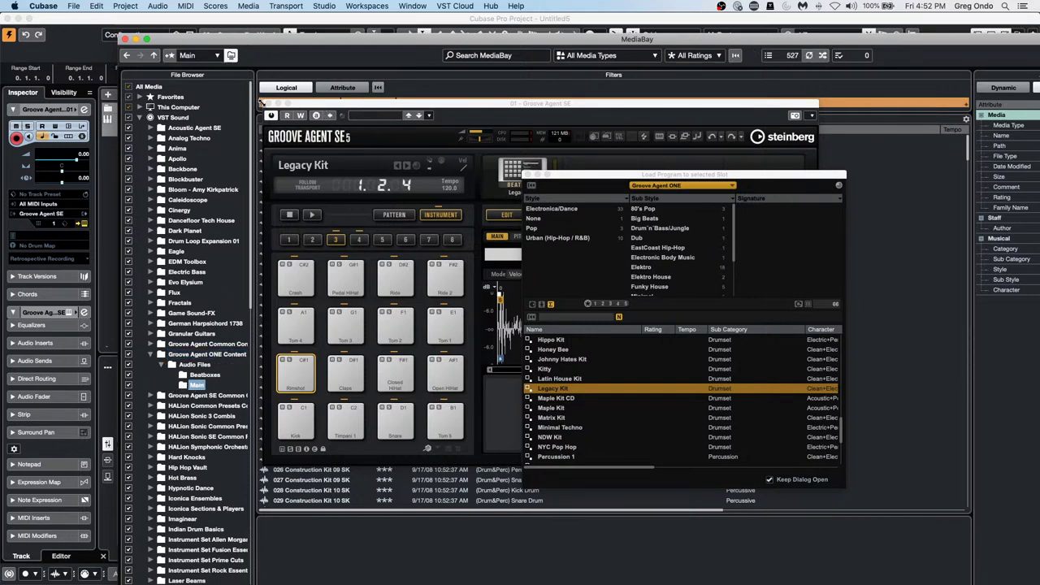
click(265, 103)
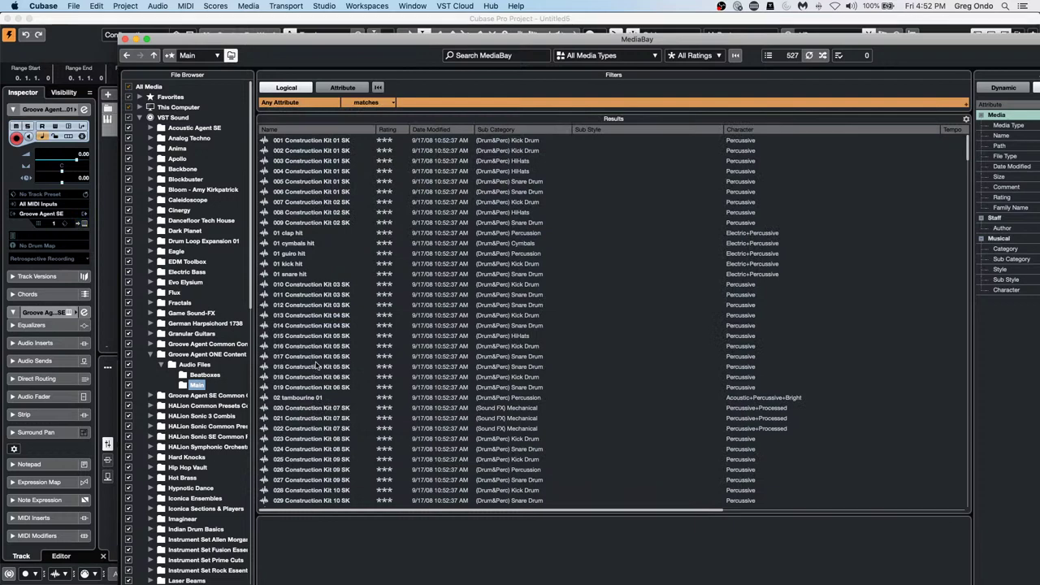
scroll(317, 366, down, 1)
scroll(315, 361, down, 10)
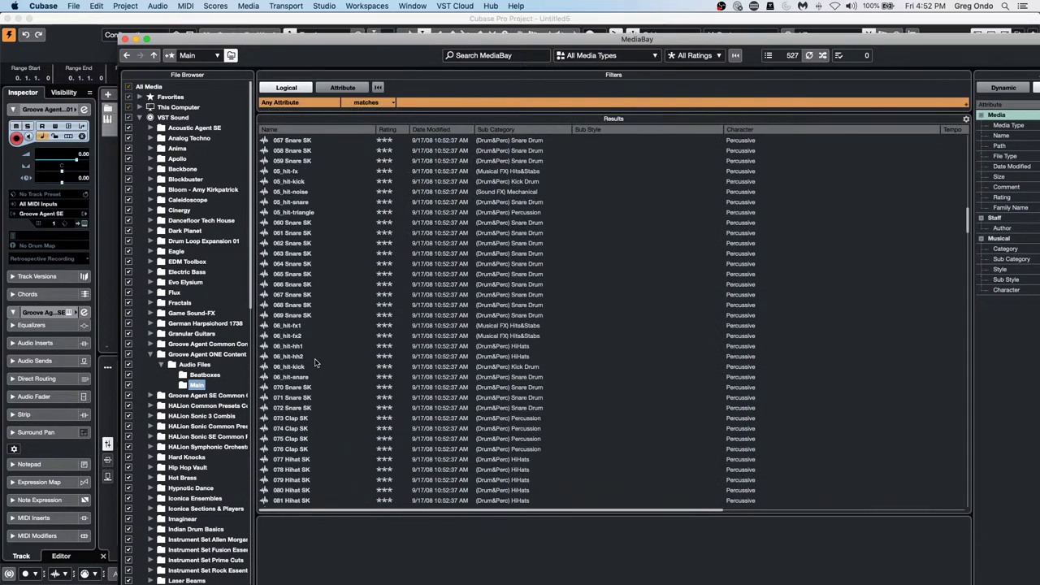
click(199, 374)
click(194, 365)
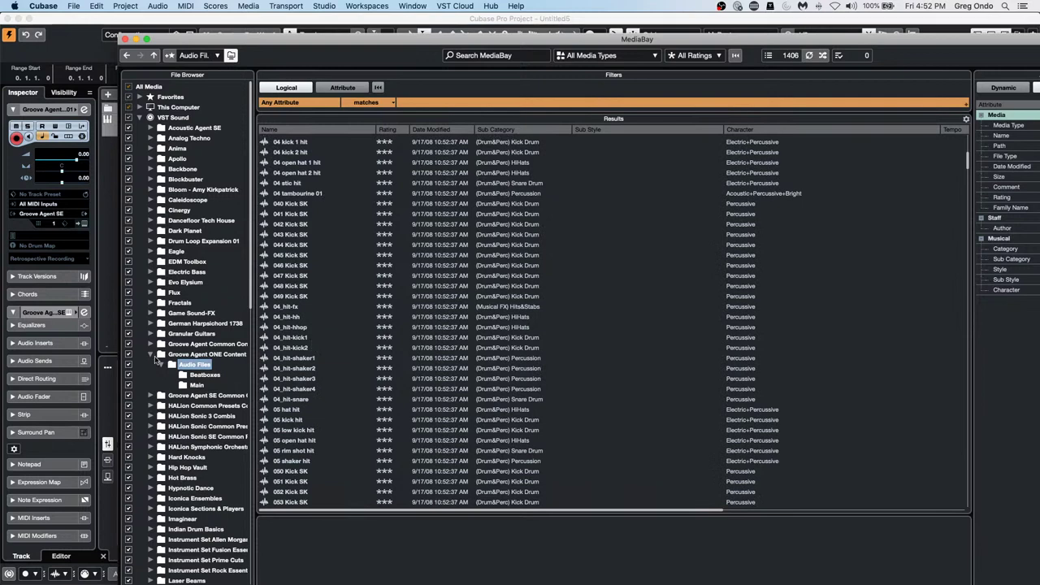
- Refresh the MediaBay views for the Groove Agent ONE Content folder and close MediaBay
right_click(221, 355)
right_click(180, 357)
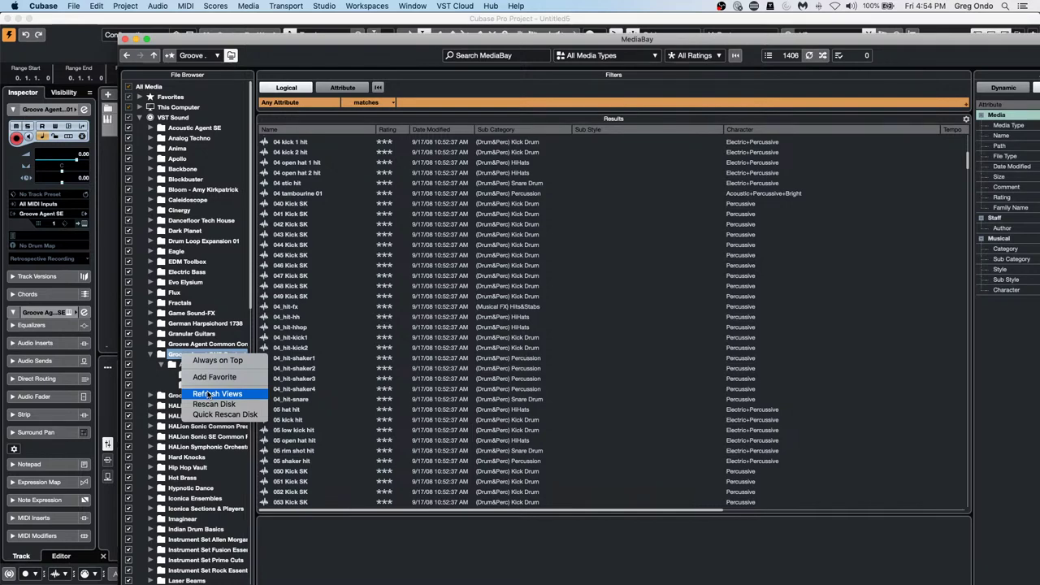
click(207, 395)
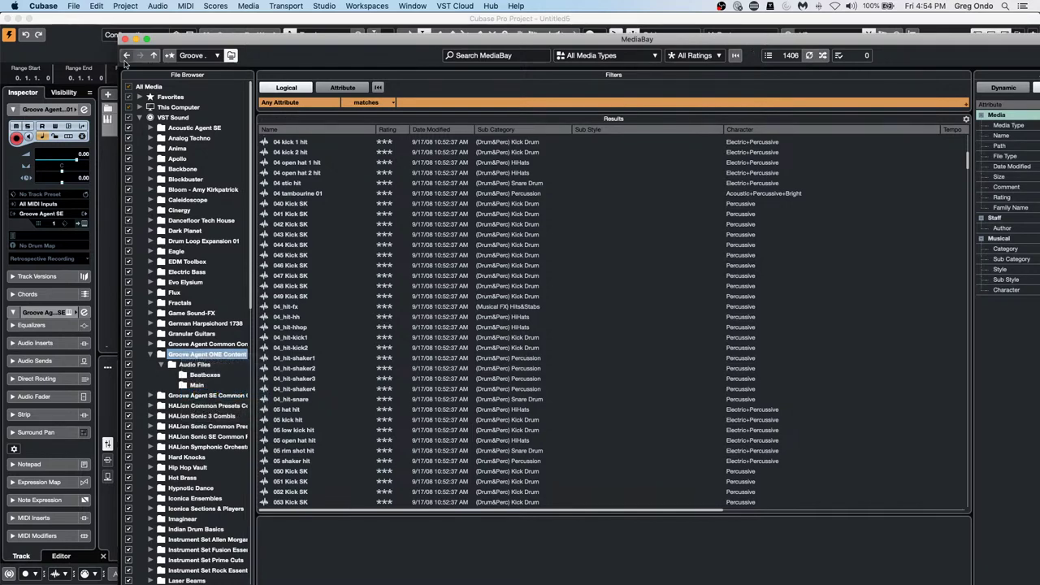
click(125, 39)
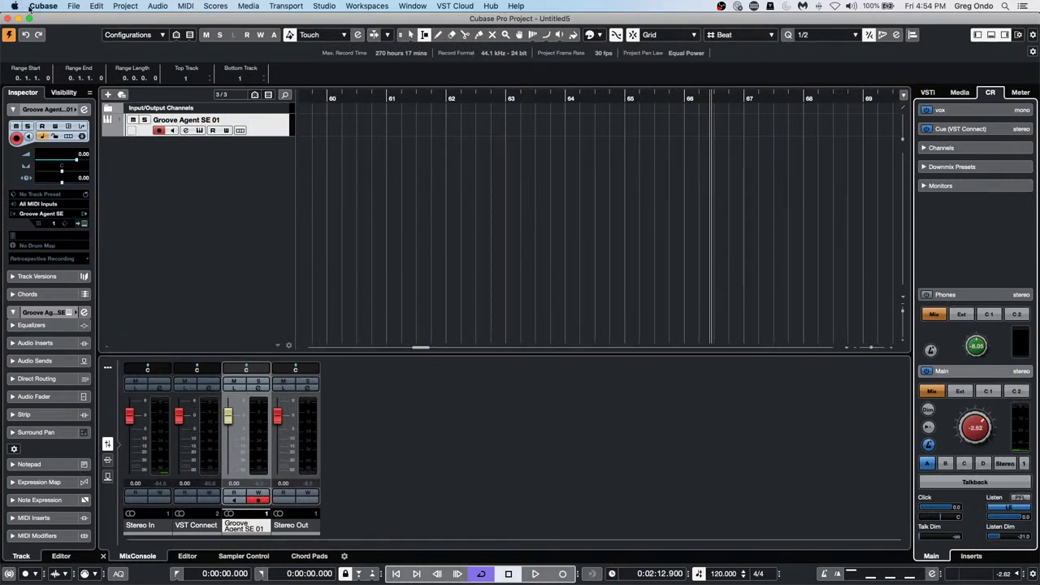
- Import the "We Are Steinberg This Is Our Official YouTube Channel.mp4" video file from the Export Video folder
click(72, 8)
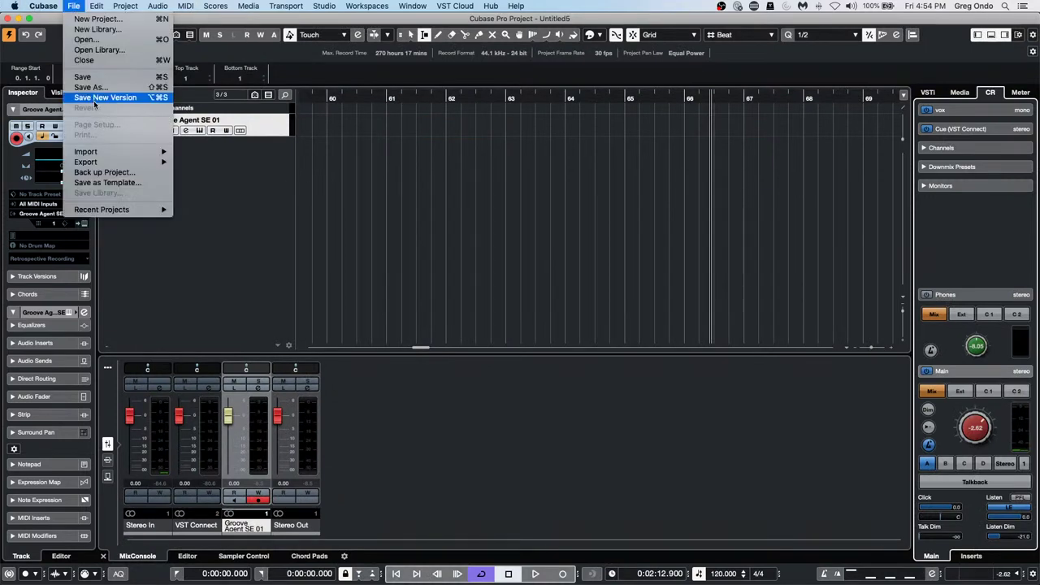
mouse_move(121, 152)
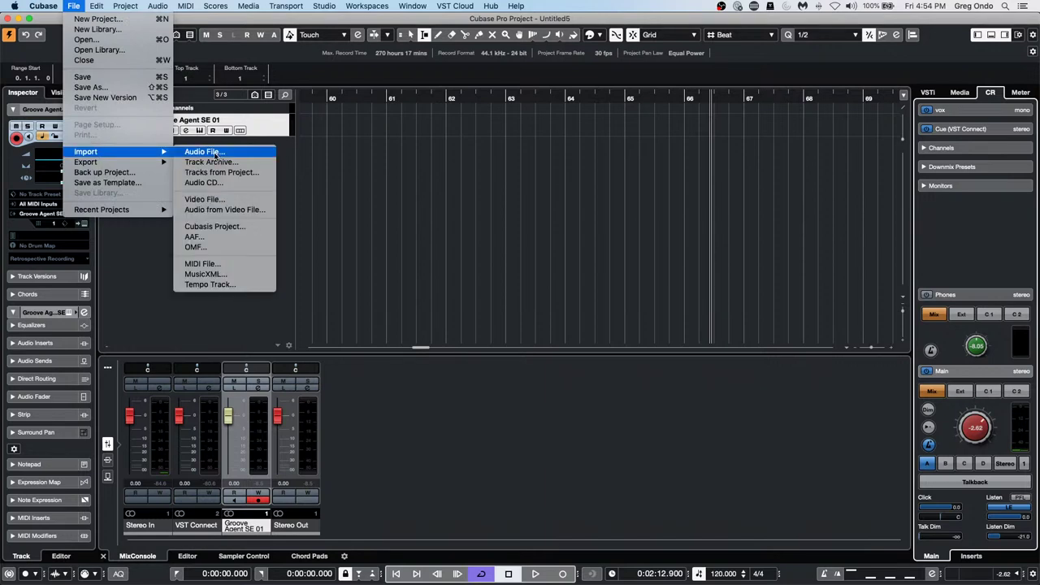
click(253, 202)
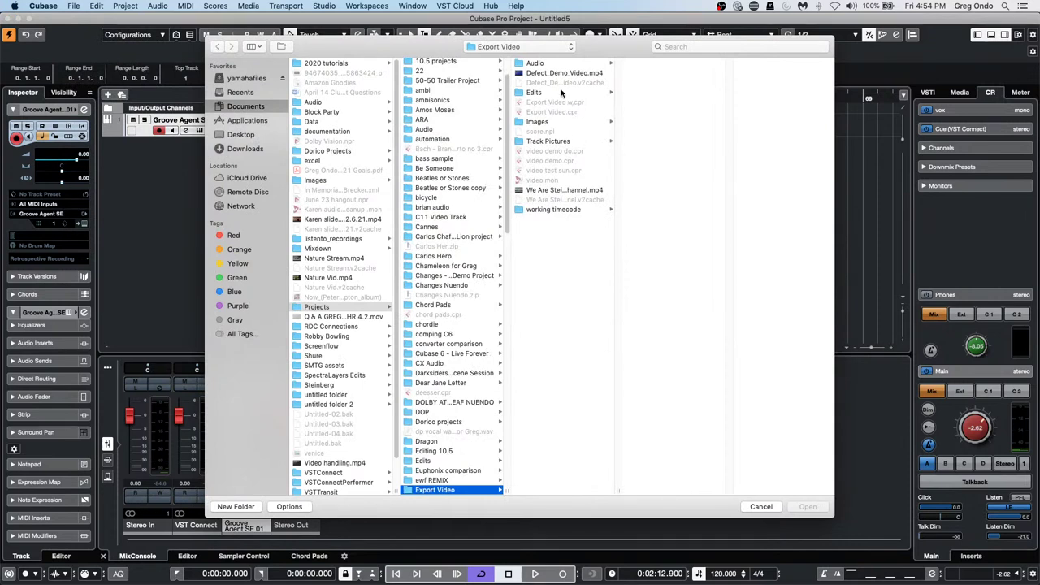
click(551, 191)
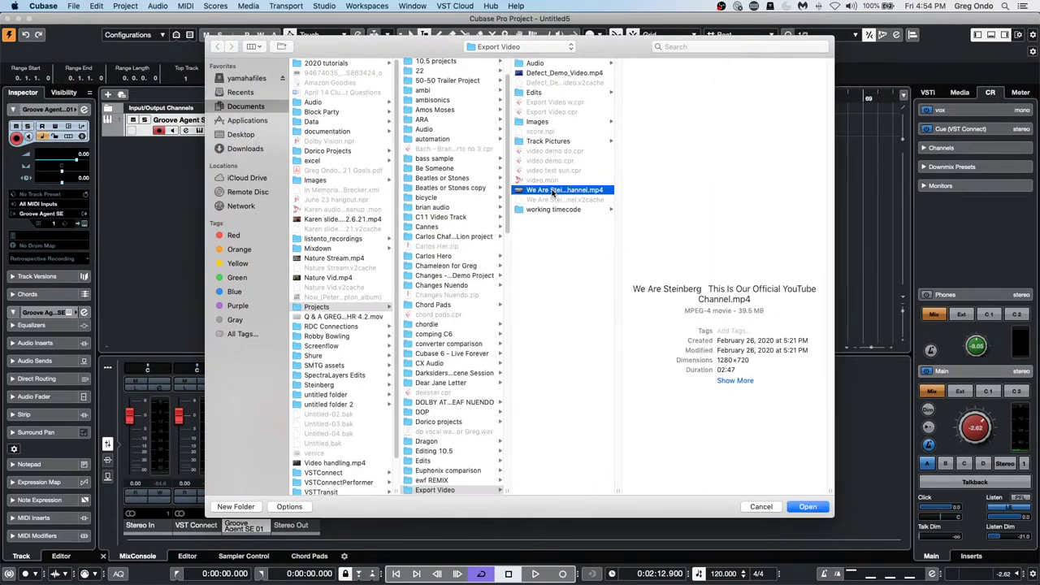
click(806, 506)
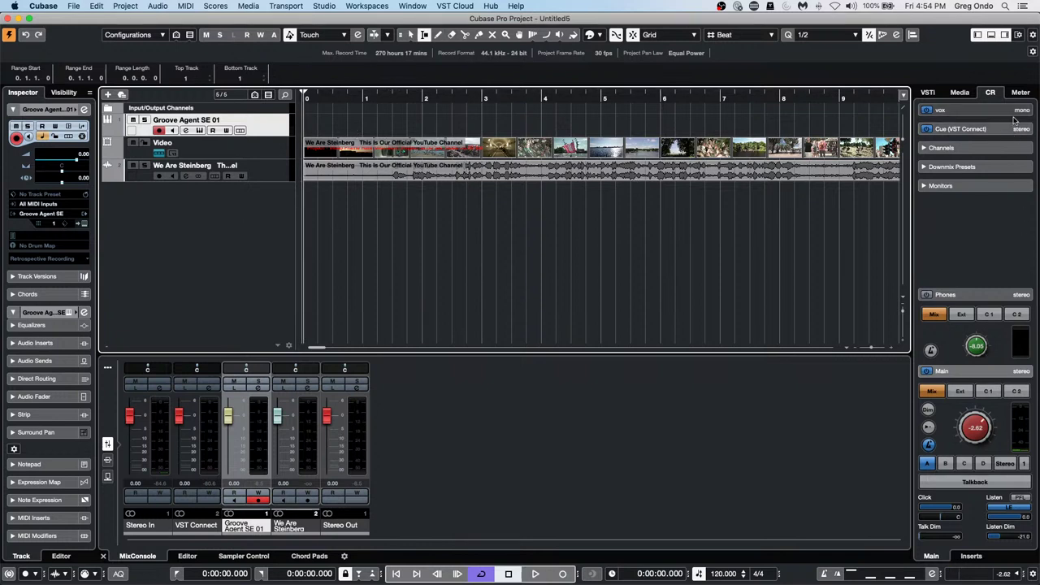
- Place the Atmo 14_AM sample from the Caleidoscope loops and samples on a new audio track starting at 6.4.1
click(962, 93)
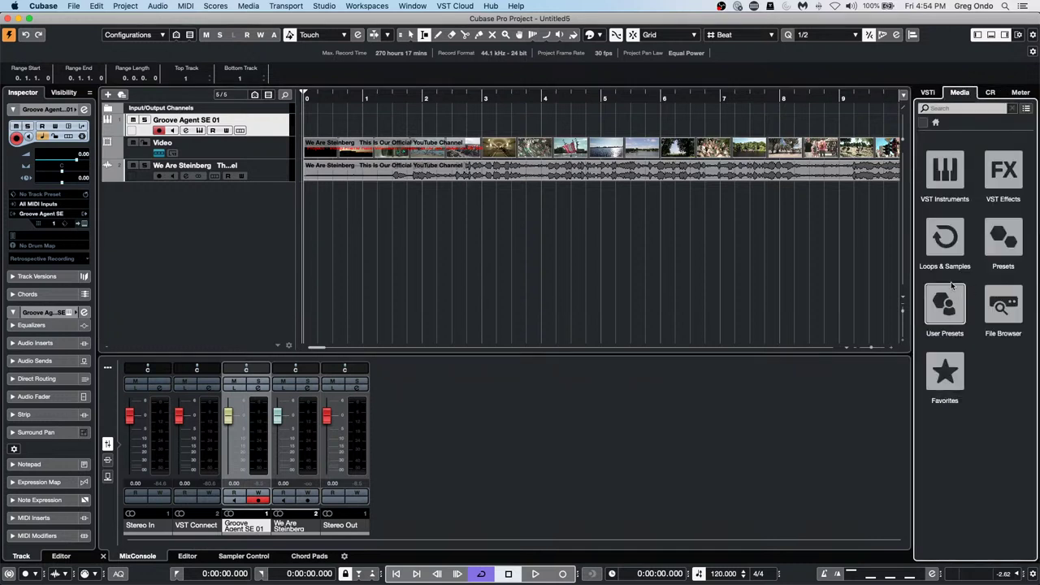
click(945, 237)
click(946, 396)
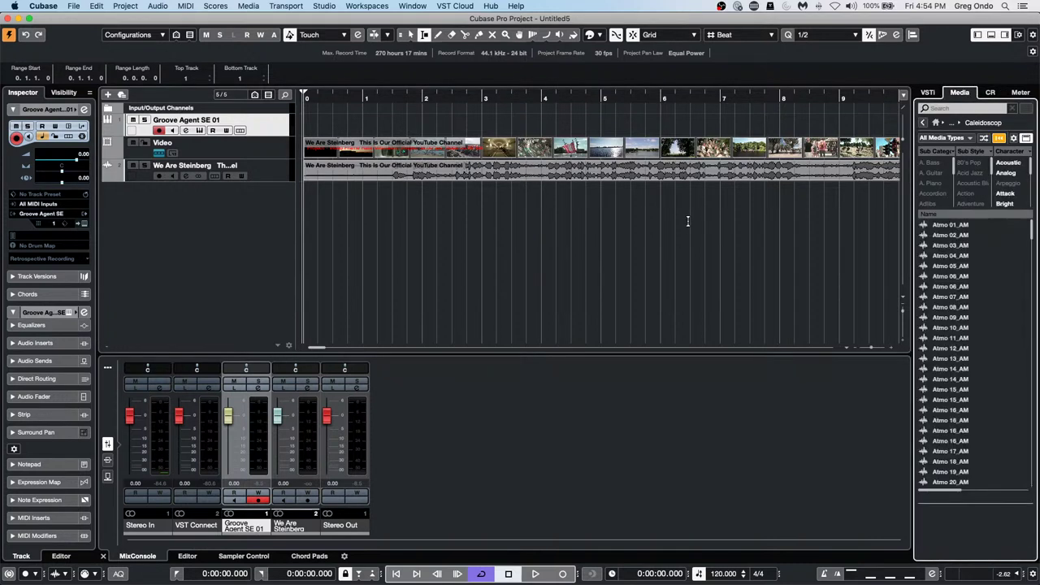
drag(836, 298, 707, 193)
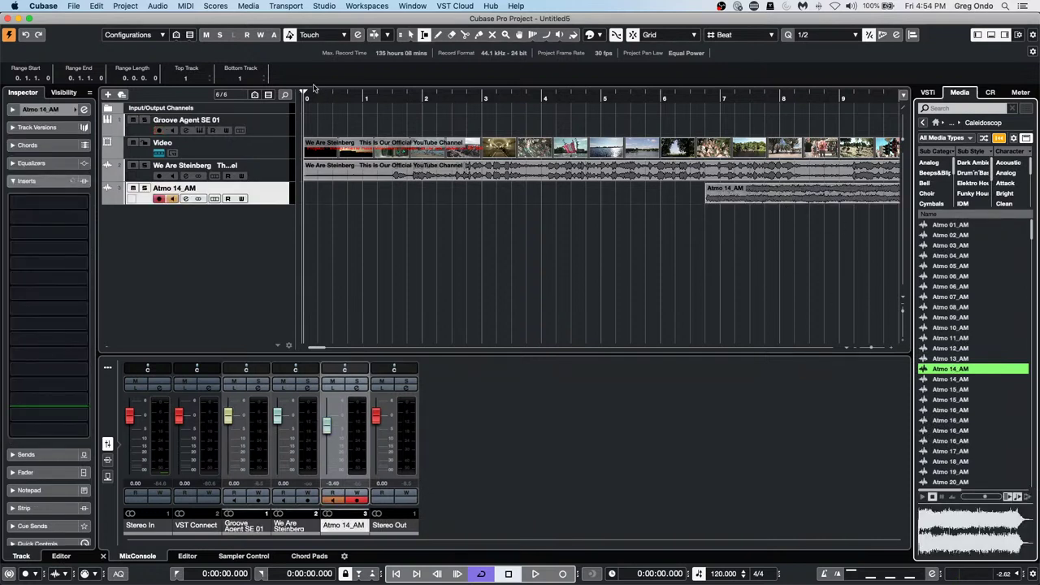
- Move the Atmo 14_AM event to the project cursor, and shift it with the video and its audio to start at 0.2.1.0
click(434, 126)
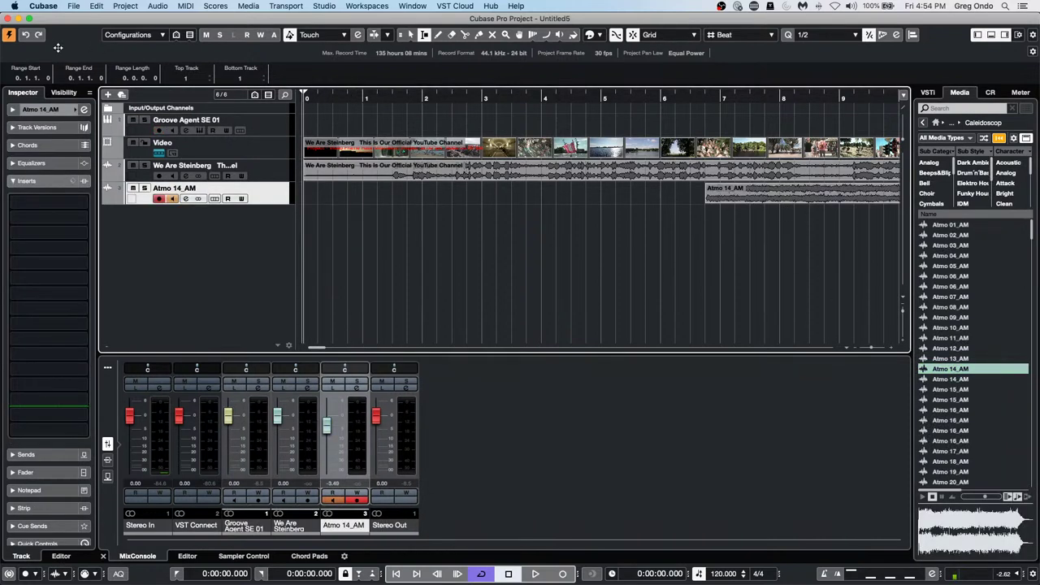
right_click(800, 205)
click(802, 203)
click(802, 200)
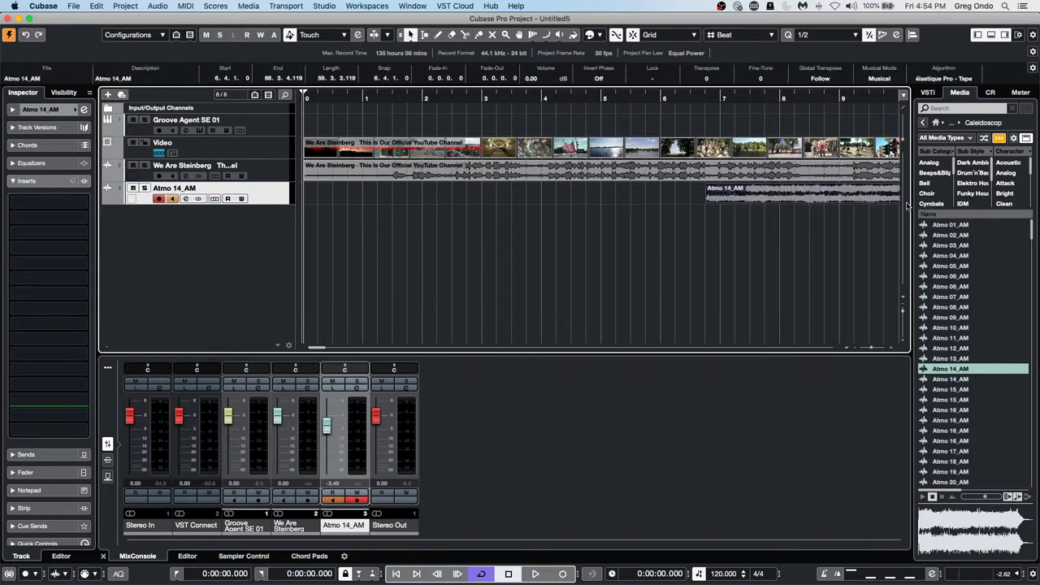
click(787, 199)
click(96, 6)
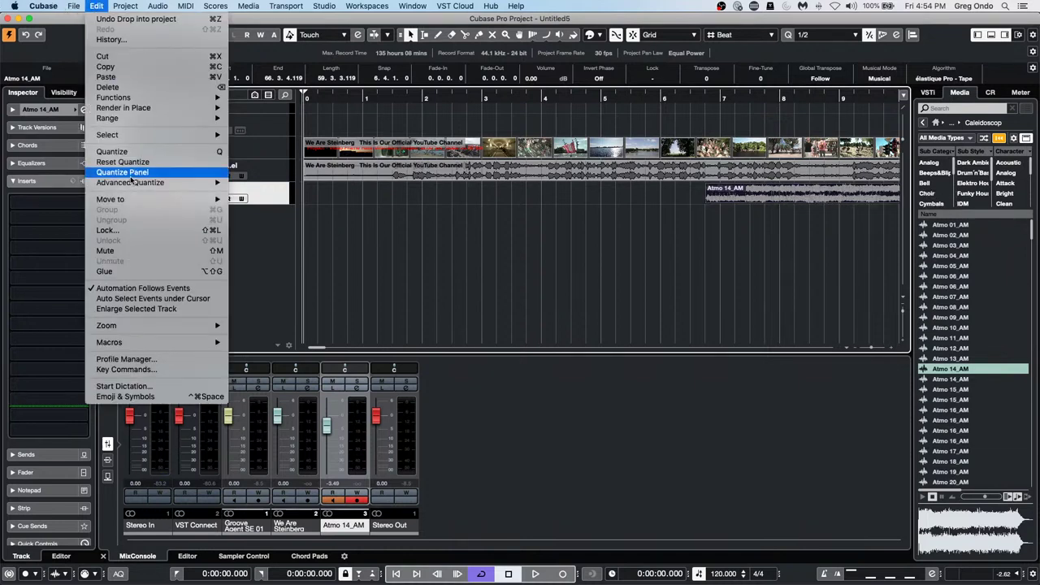
mouse_move(142, 201)
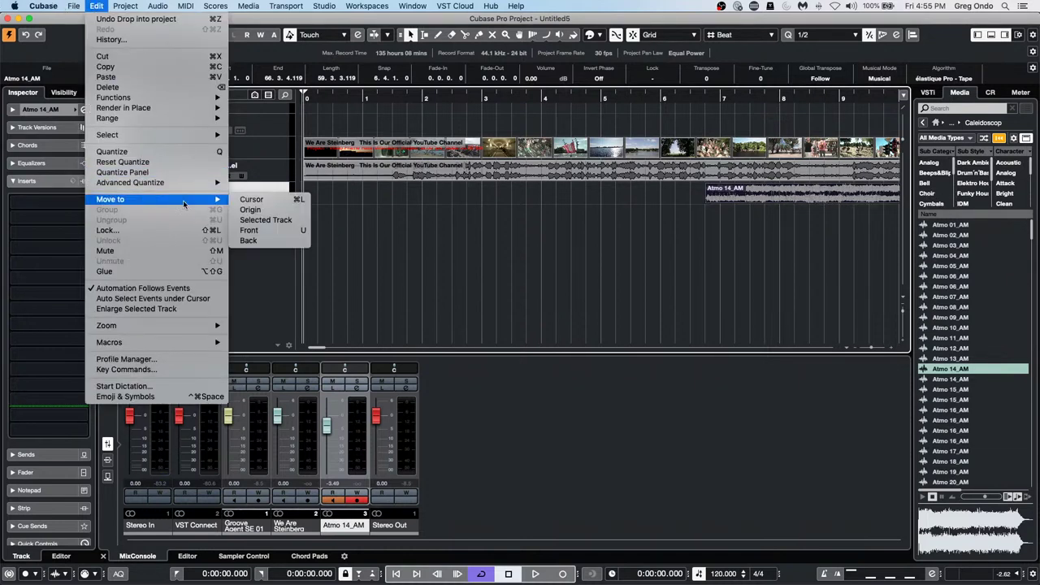
click(271, 200)
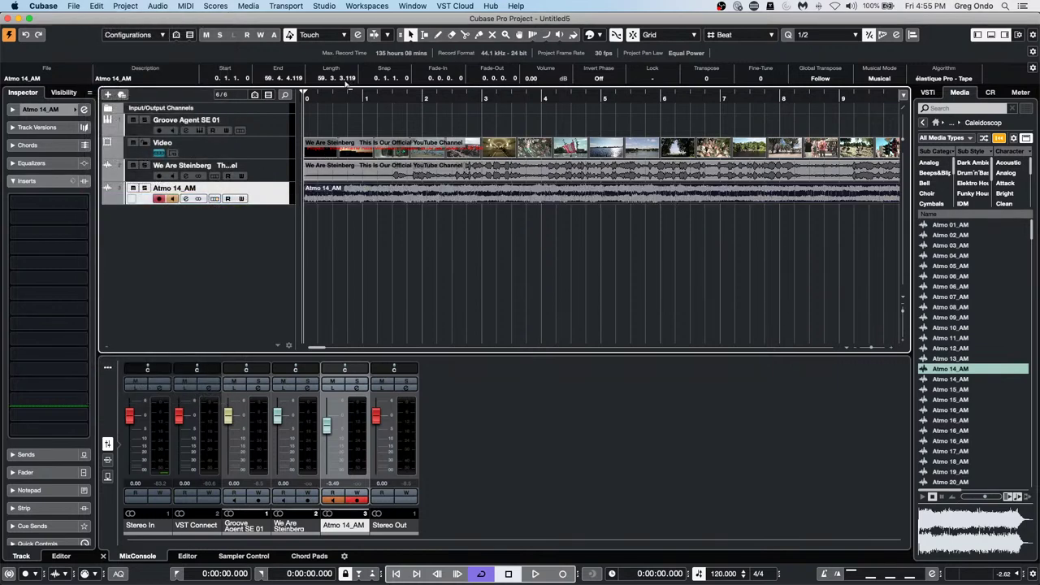
drag(308, 96, 392, 161)
click(380, 231)
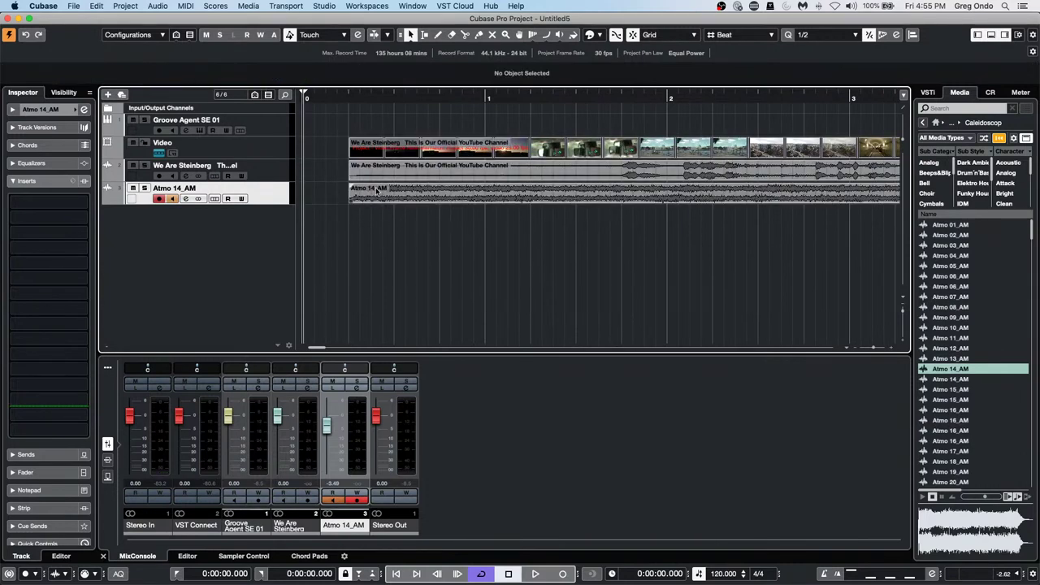
- Open the Atmo 14_AM event in the Sample Editor and set its snap point just after the bar 2 line
double_click(375, 197)
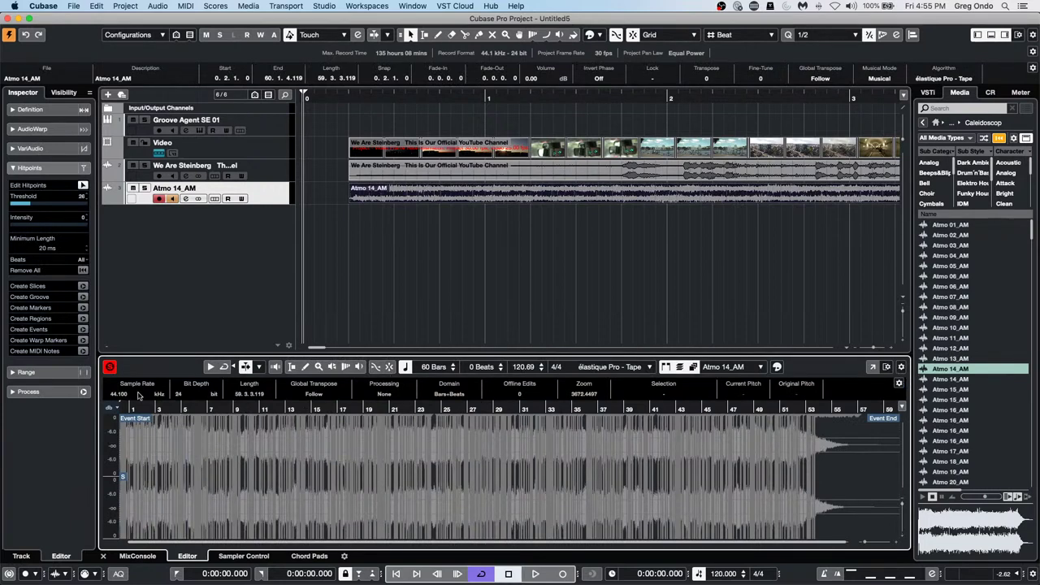
click(55, 109)
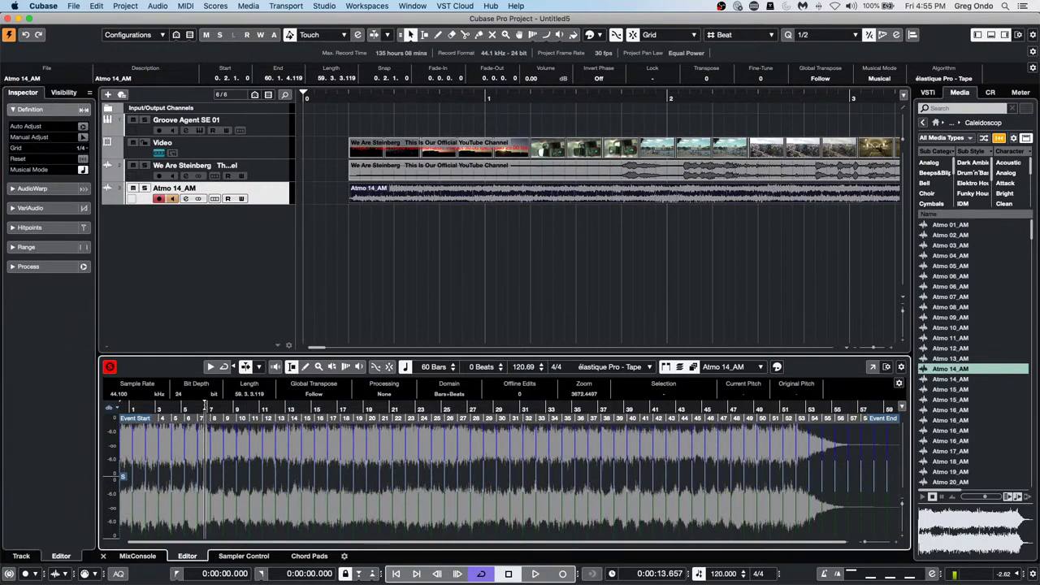
drag(180, 414, 43, 395)
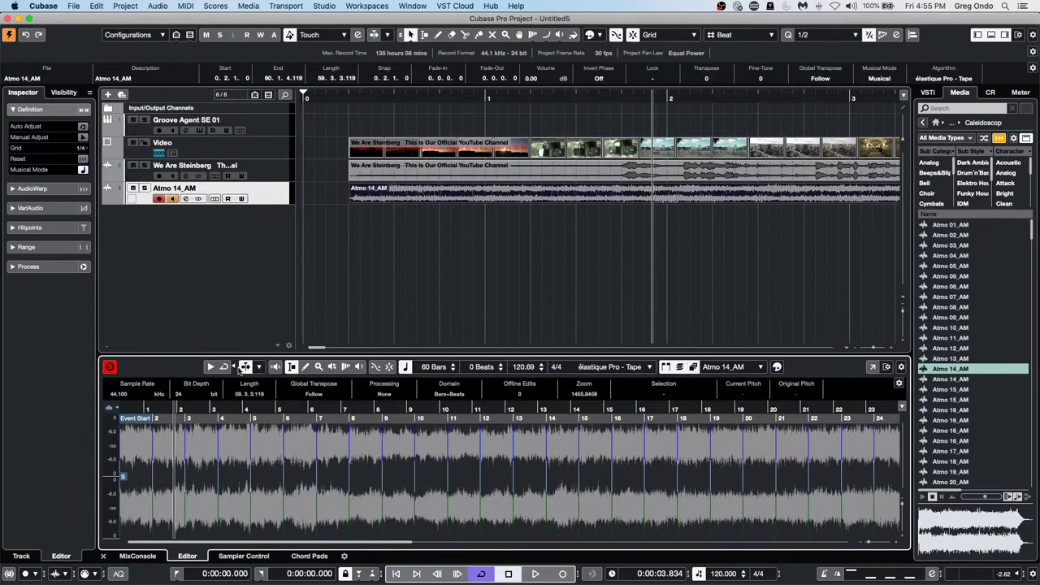
click(666, 367)
click(666, 367)
drag(122, 478, 159, 477)
- Reposition the Atmo 14_AM event so that its snap point lands on 1.2.1.0
drag(419, 207, 449, 199)
drag(403, 200, 403, 199)
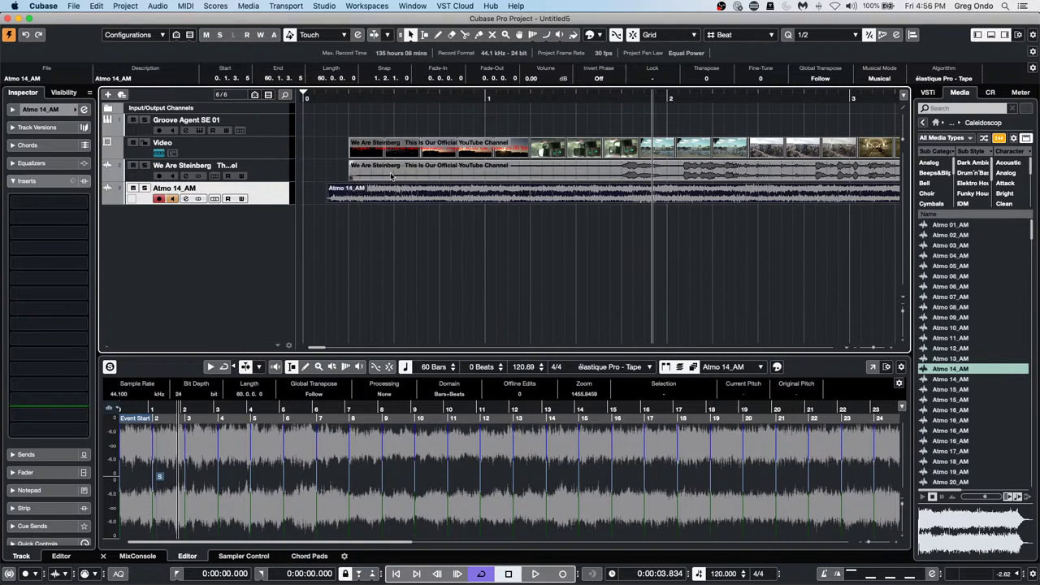
drag(387, 198, 357, 195)
- Add one mono audio track with UR24C Input 1 as input and Stereo Out as output
right_click(268, 230)
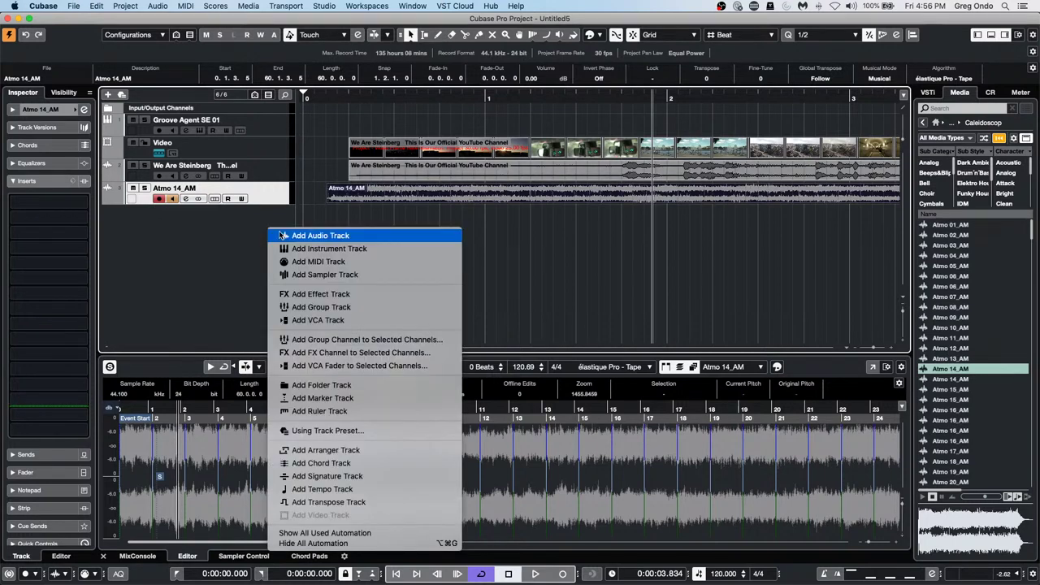
click(380, 235)
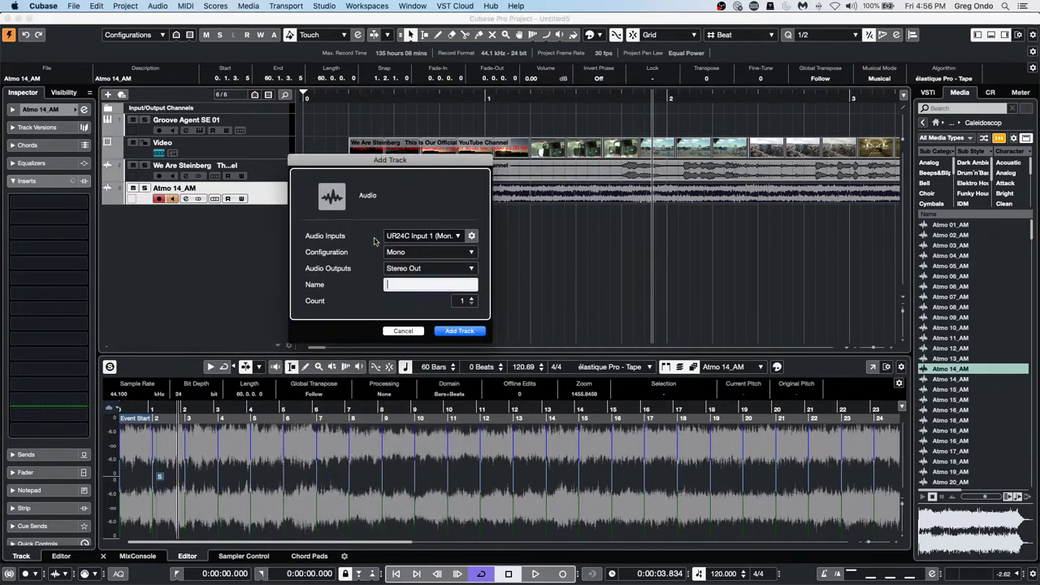
click(467, 333)
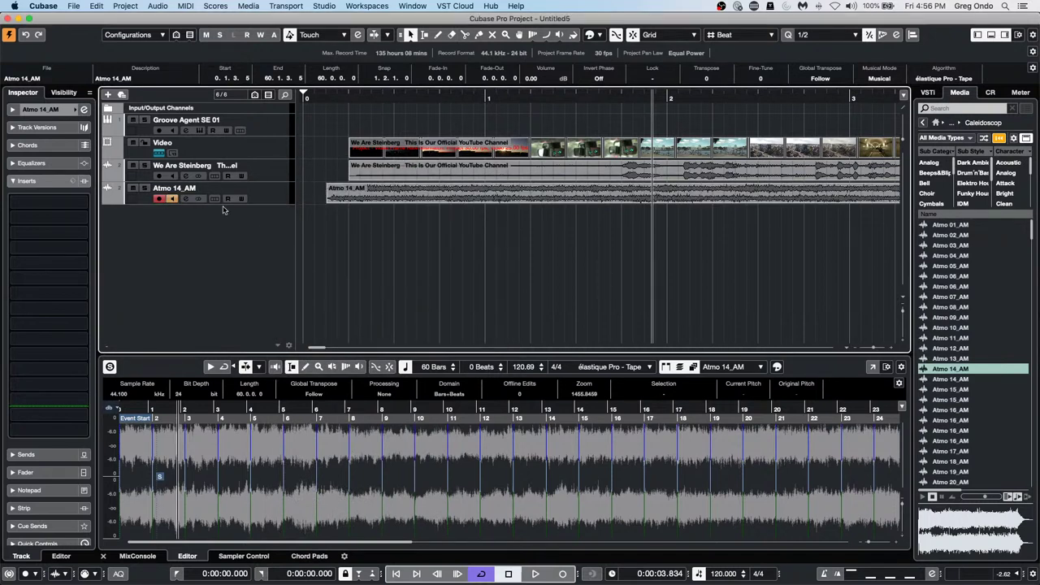
- Mute the We Are Steinberg and Atmo 14_AM tracks and disarm recording on the new audio track, leaving its monitoring on
drag(133, 187, 133, 142)
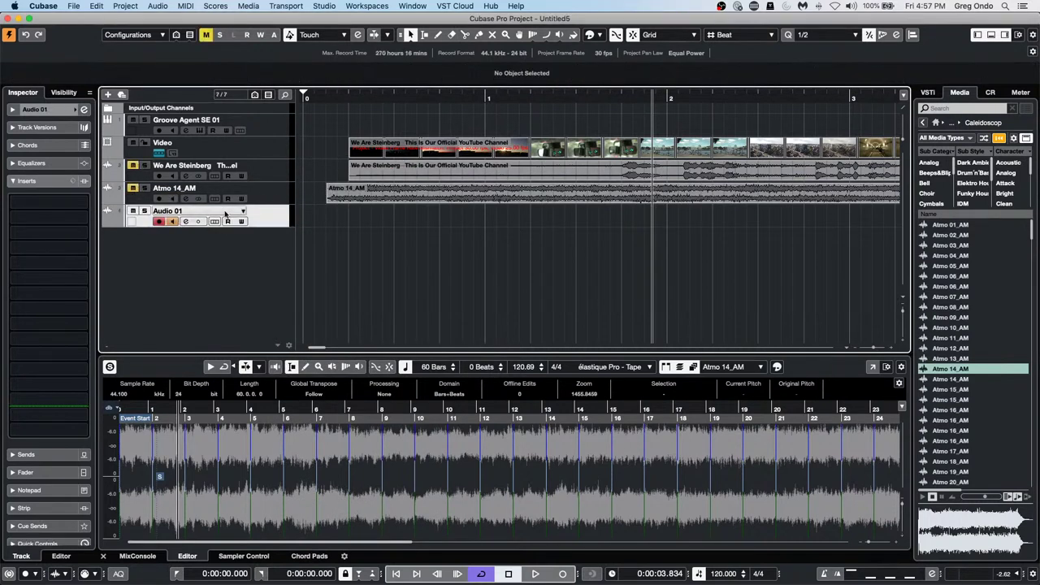
click(158, 221)
click(171, 221)
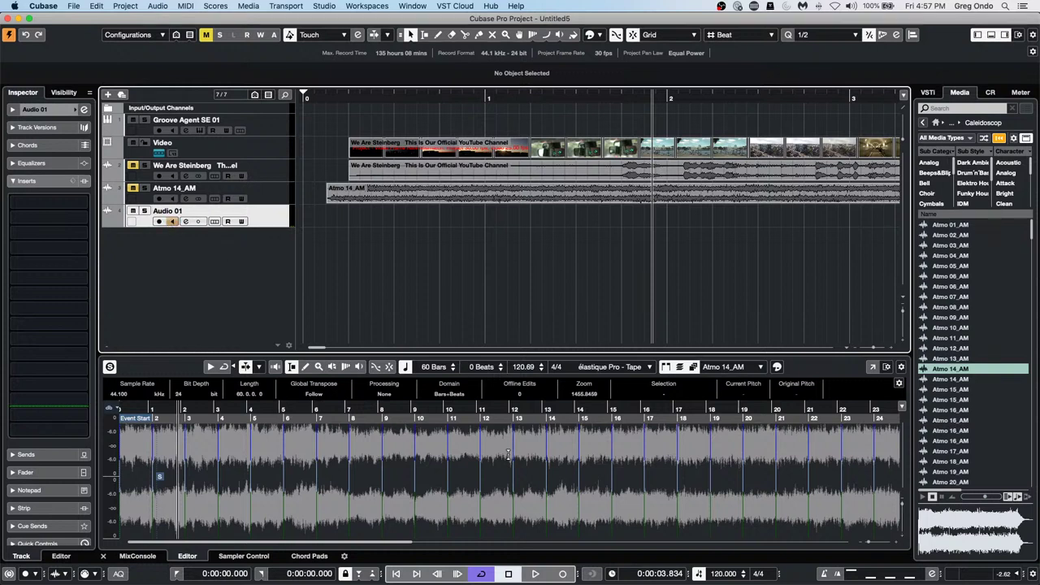
- Start playback, toggle transport recording on and off several times with the Audio 01 track unarmed, and stop the transport
click(533, 573)
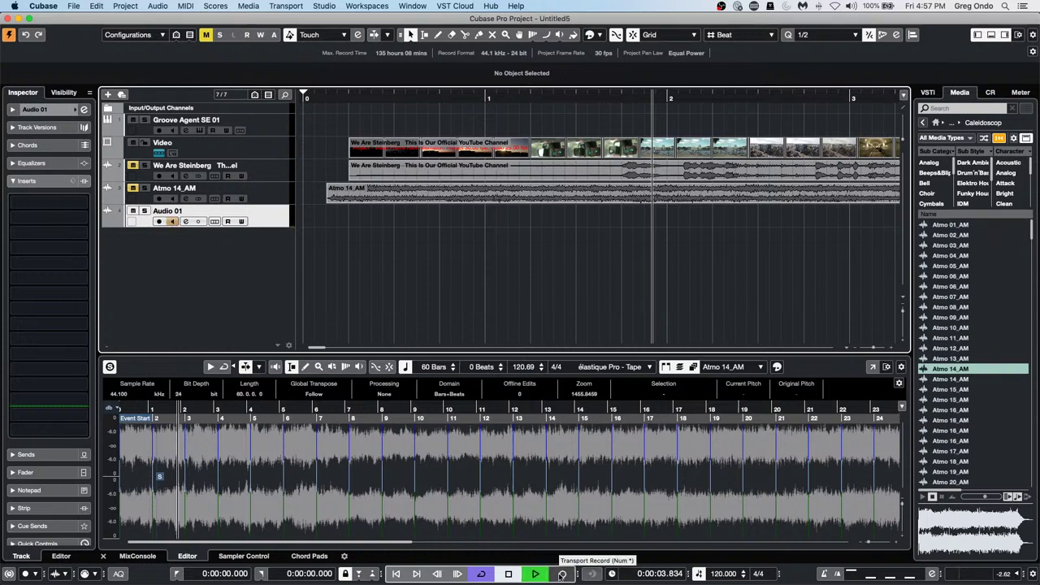
click(561, 574)
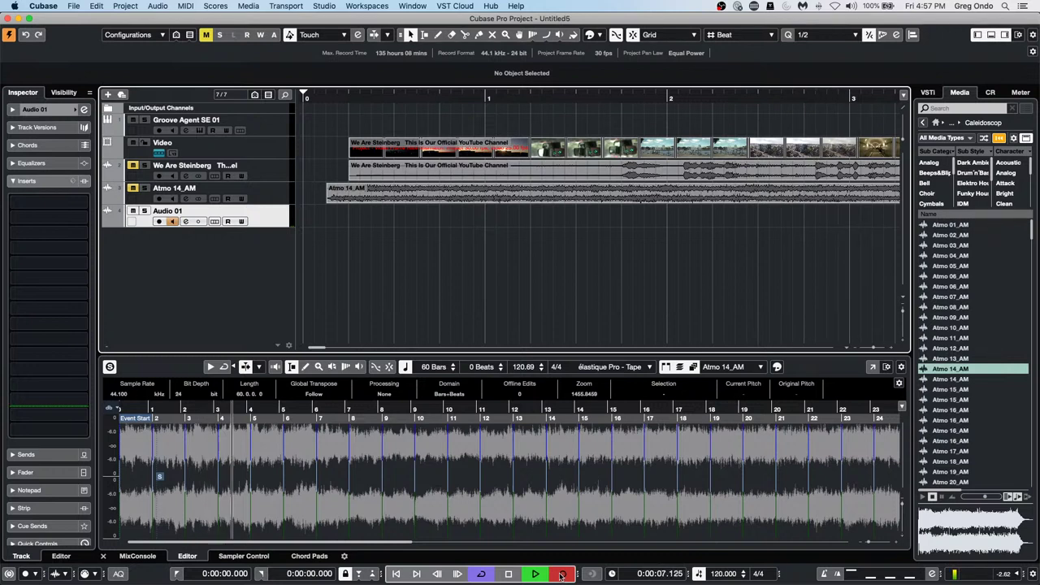
click(561, 574)
key(space)
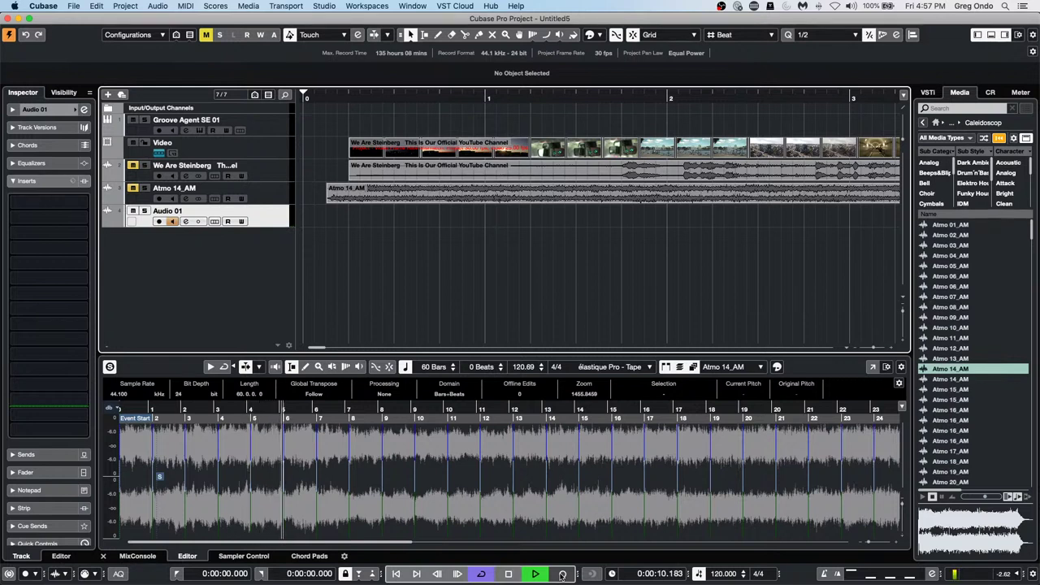
click(561, 574)
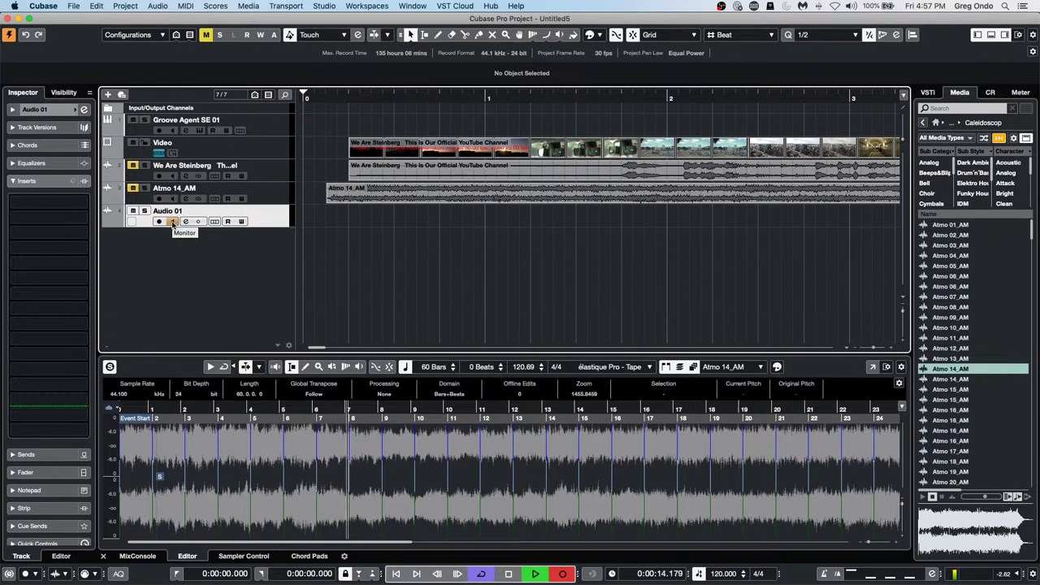
click(563, 574)
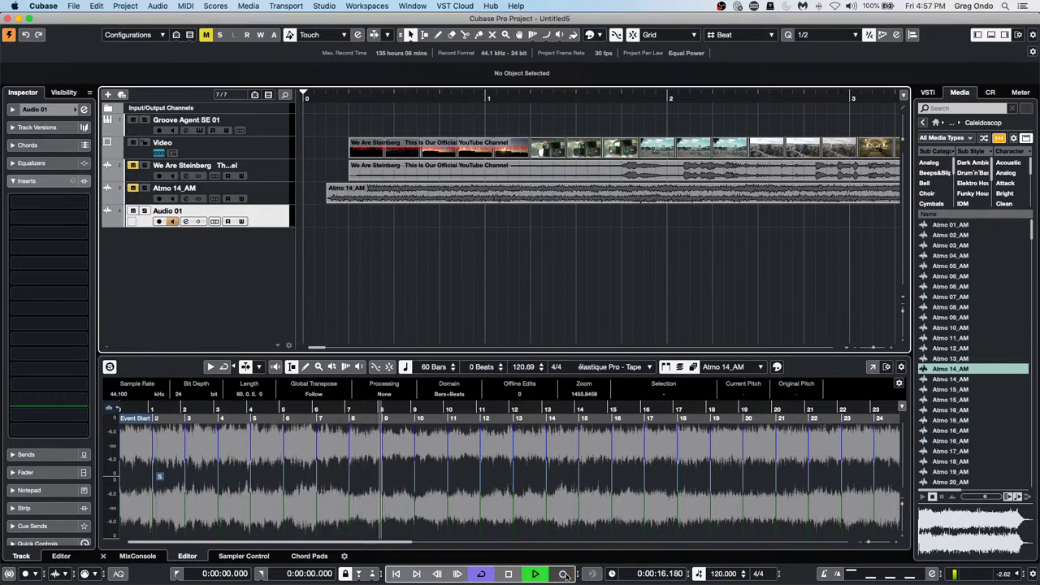
click(563, 574)
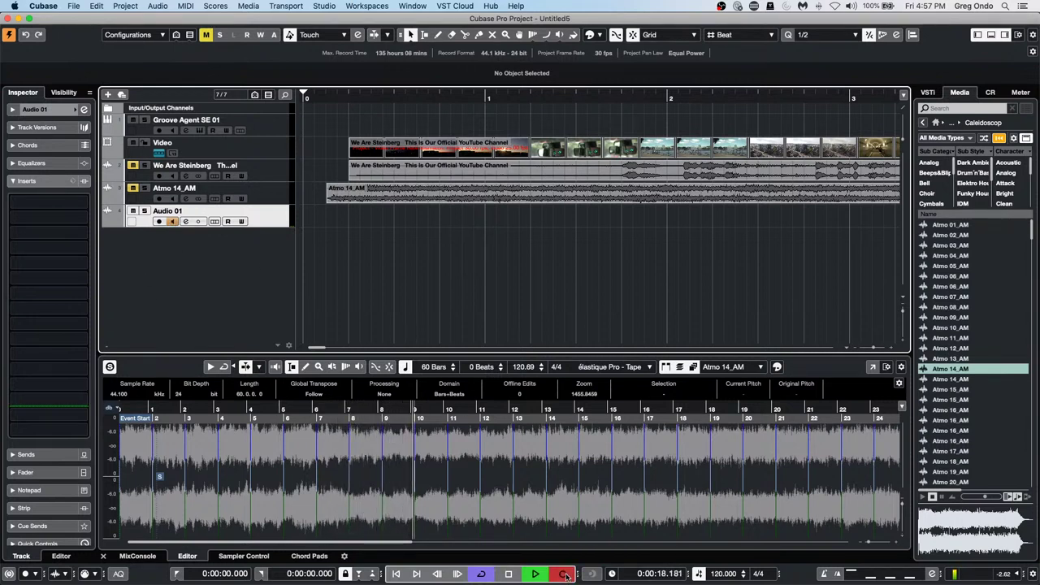
click(564, 575)
click(505, 574)
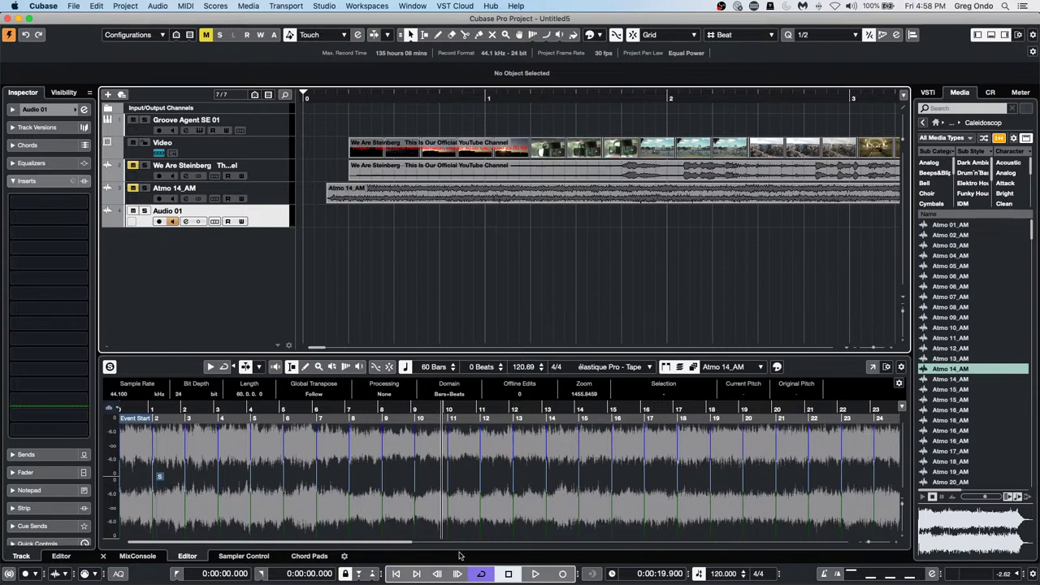
- Add a Groove Agent SE instrument track routed to Stereo Out and move its plug-in window clear of the media browser
right_click(257, 240)
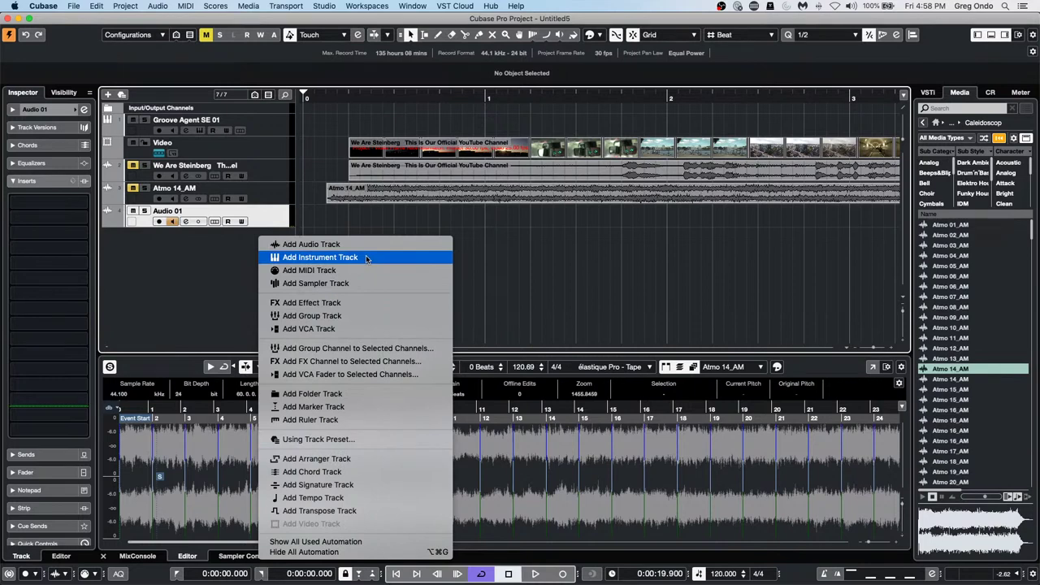
click(366, 258)
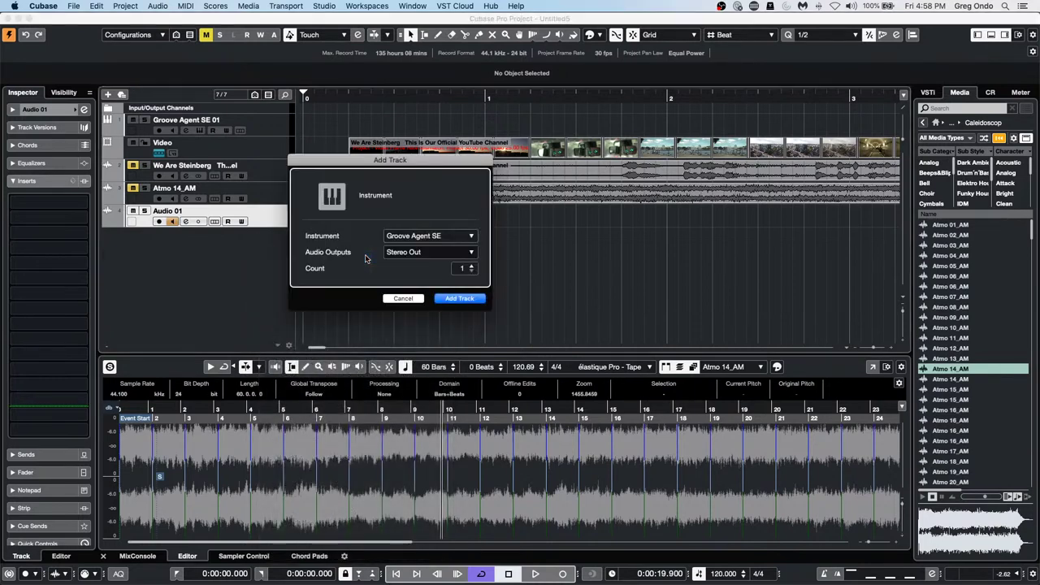
click(459, 299)
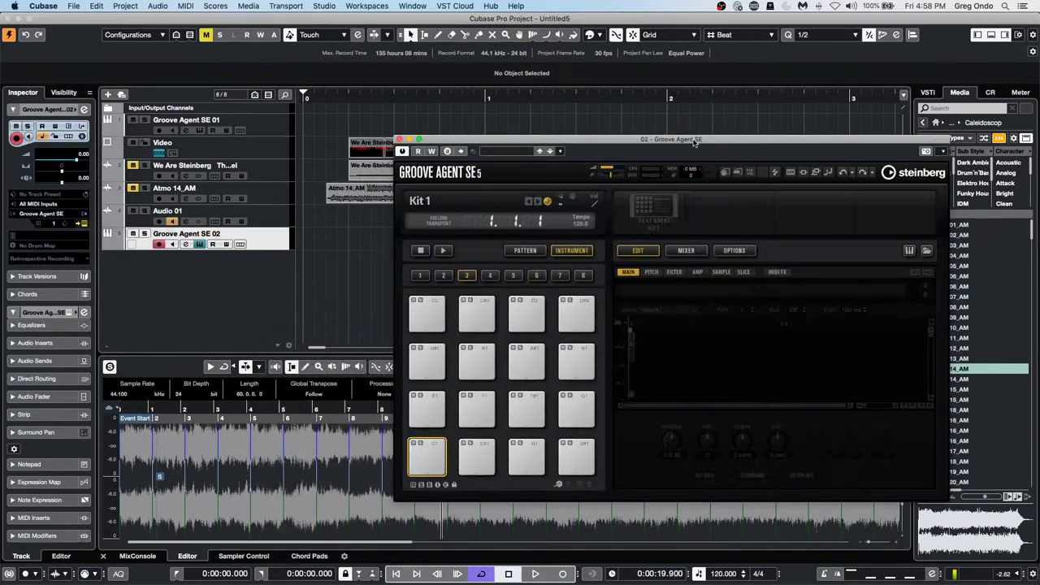
drag(695, 142, 566, 135)
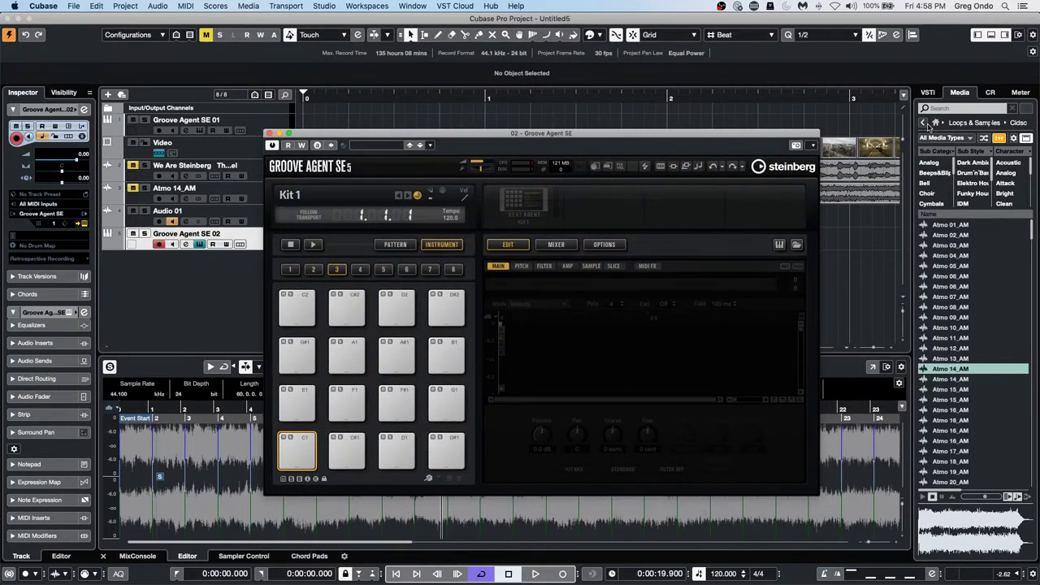
- Load the FC02_AK01_Kick_UE sample from the GA Library onto Groove Agent SE's C1 pad
click(924, 123)
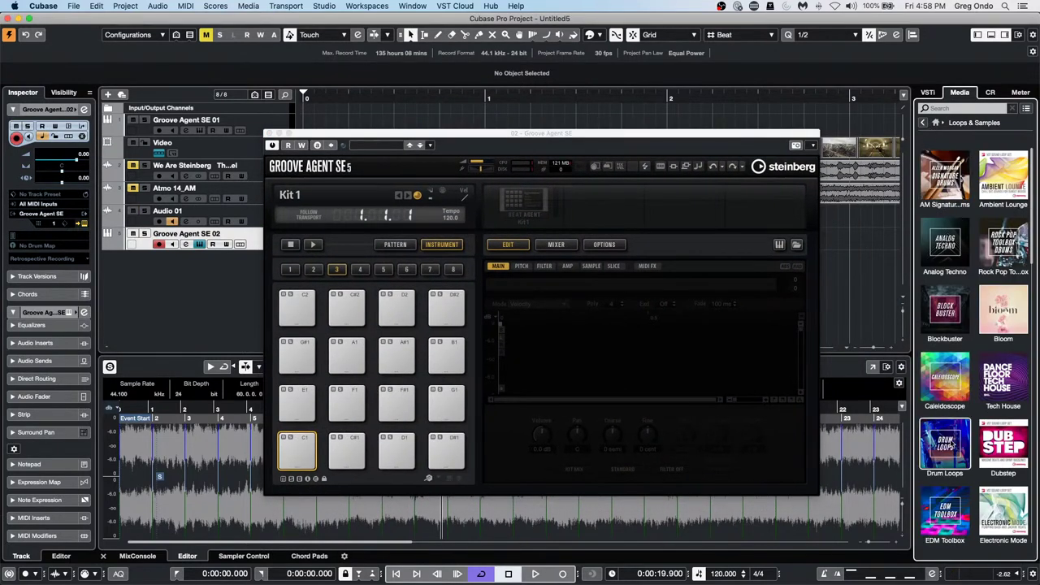
scroll(952, 442, down, 3)
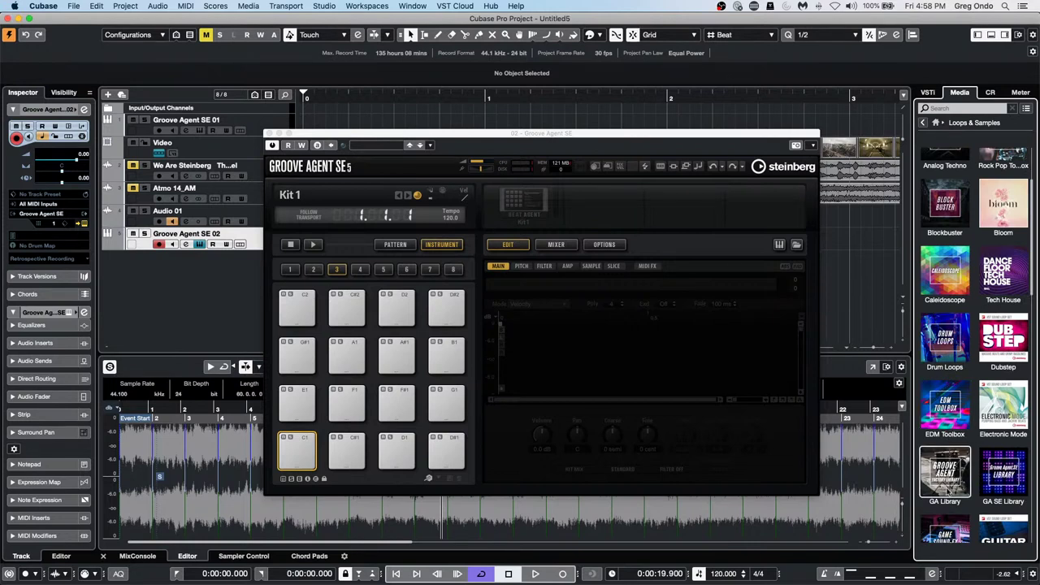
click(948, 487)
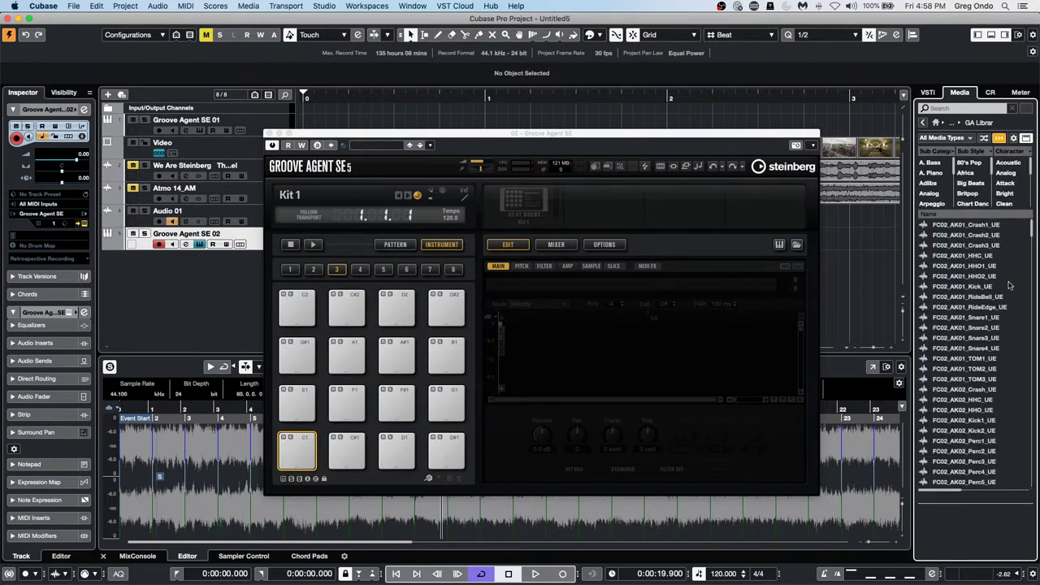
drag(992, 290, 297, 451)
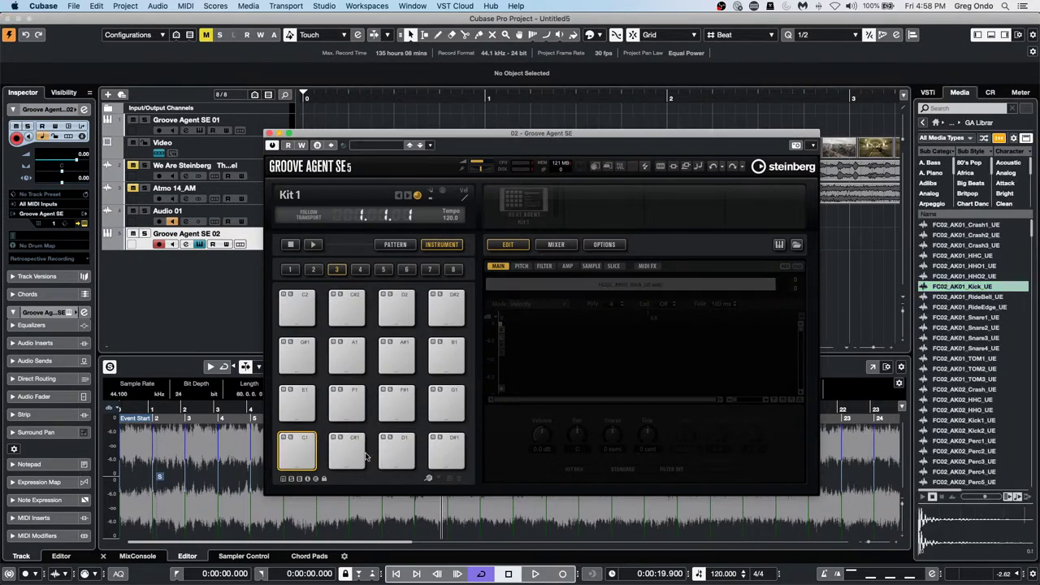
- Load FC02_AK05_SnaresOff_4_AM onto the F1 pad and FC02_AK05_BDSoftMuted_4_AM onto the C#1 pad
scroll(979, 397, down, 10)
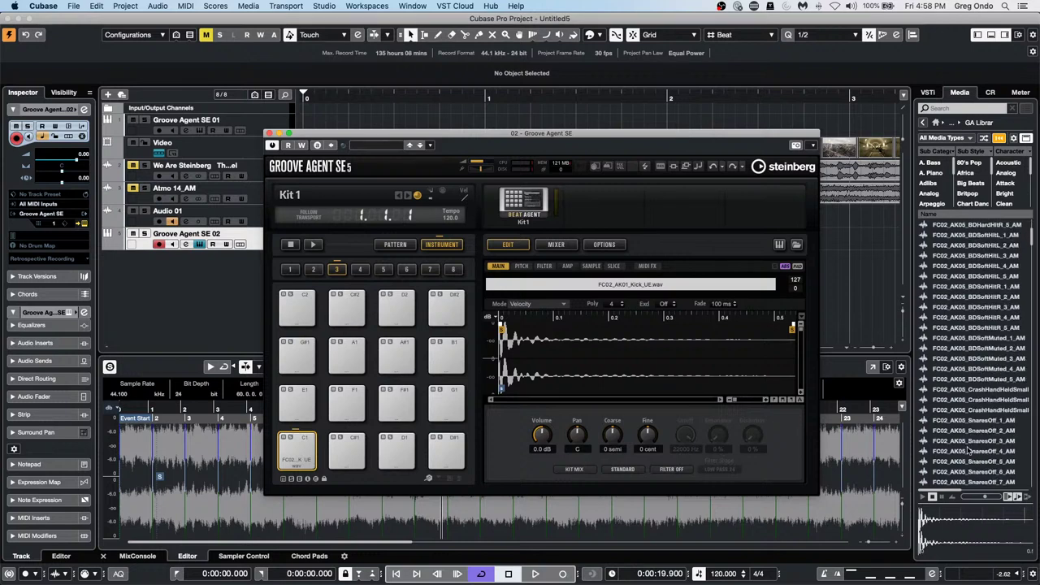
drag(967, 449, 347, 402)
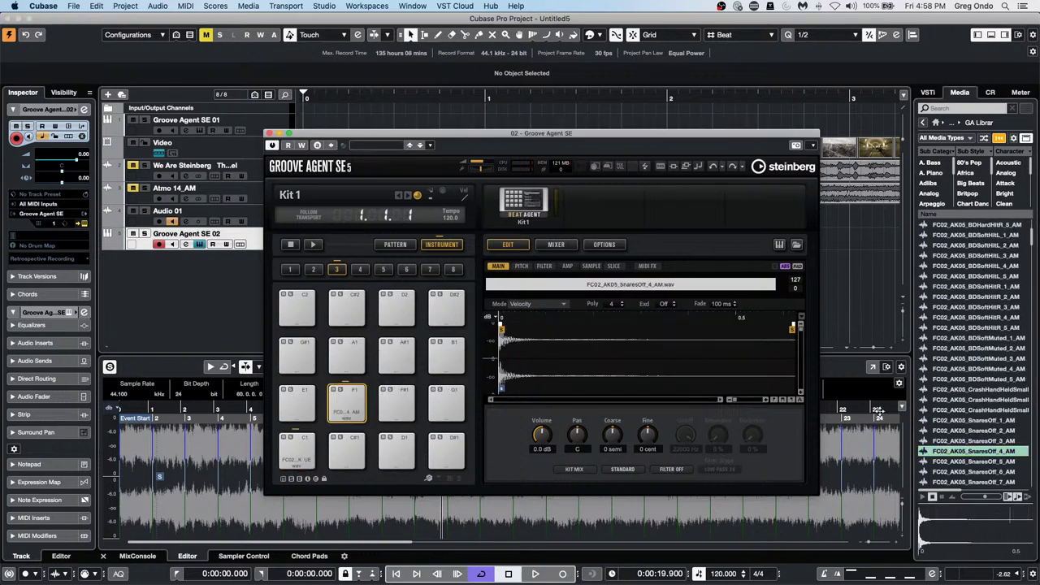
drag(971, 369, 355, 449)
- Audition the kick on the C1 pad and the snare on the F1 pad, and close the Groove Agent SE window
click(305, 439)
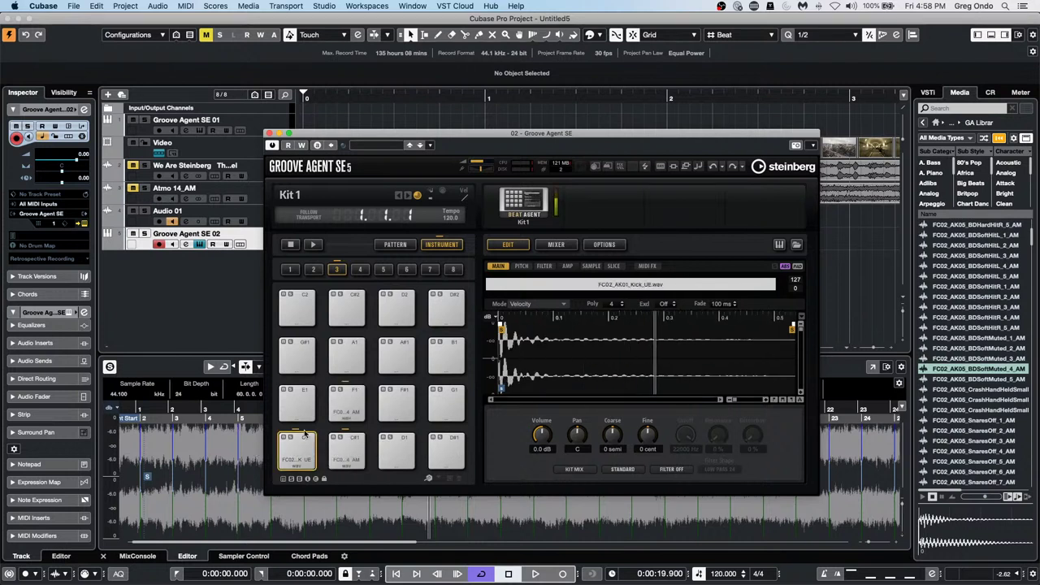
click(343, 398)
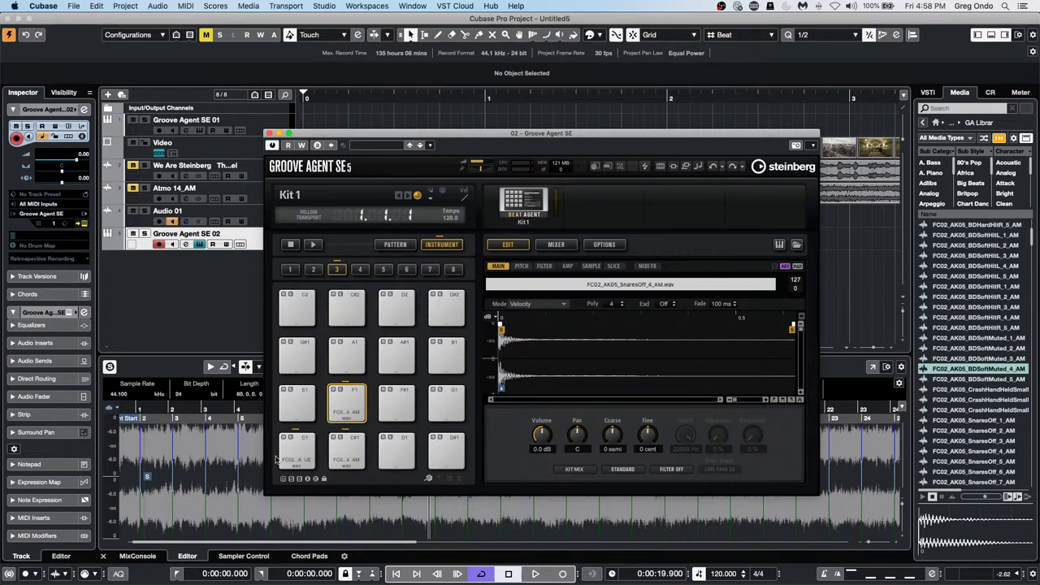
click(294, 433)
click(270, 133)
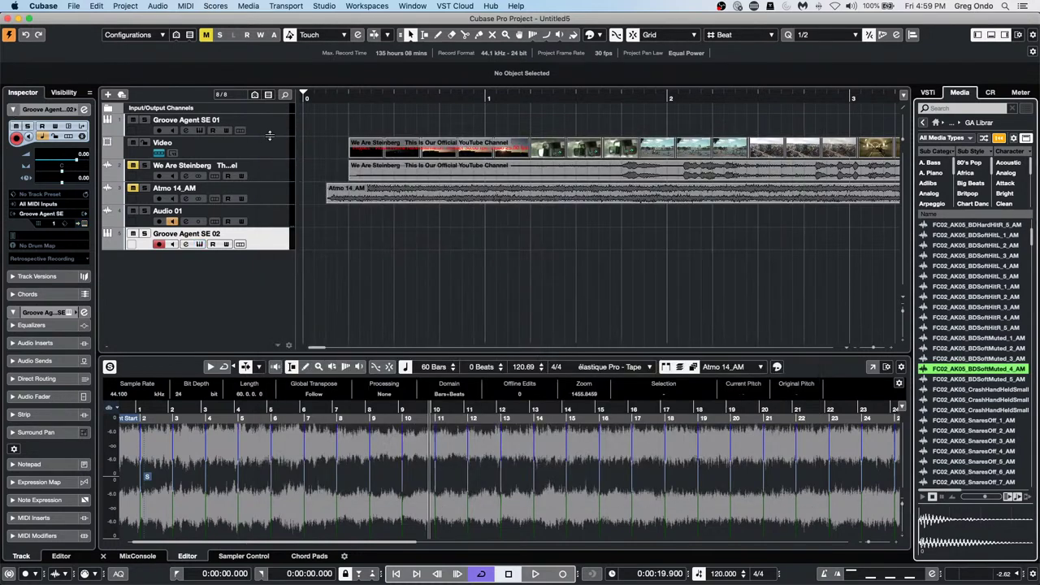
- Draw a two-bar MIDI part from 0.2.1 on the Groove Agent SE 02 track and open it in the Key Editor
right_click(394, 226)
right_click(410, 245)
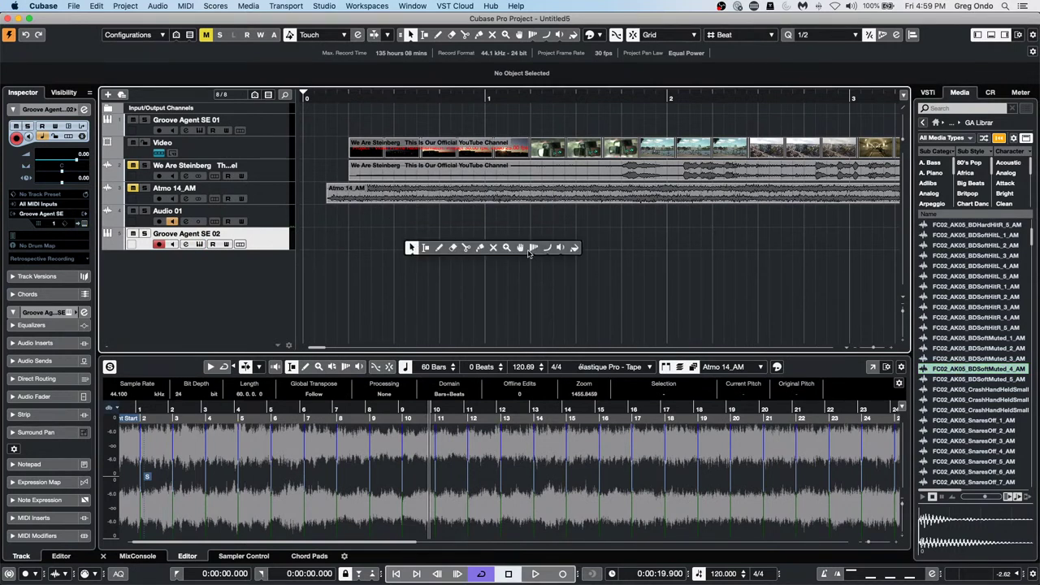
click(439, 248)
drag(351, 236, 714, 244)
key(1)
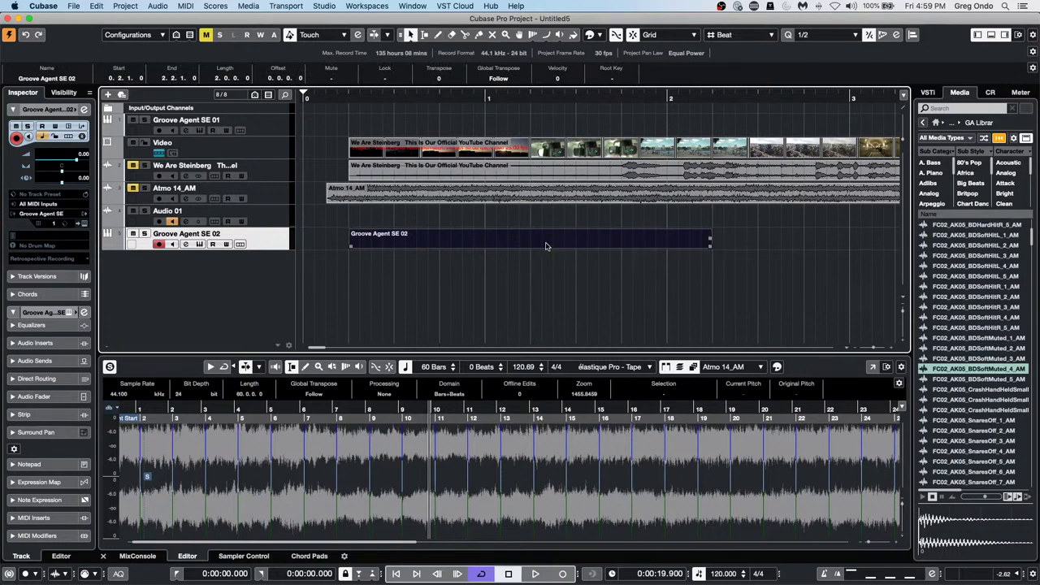
click(544, 243)
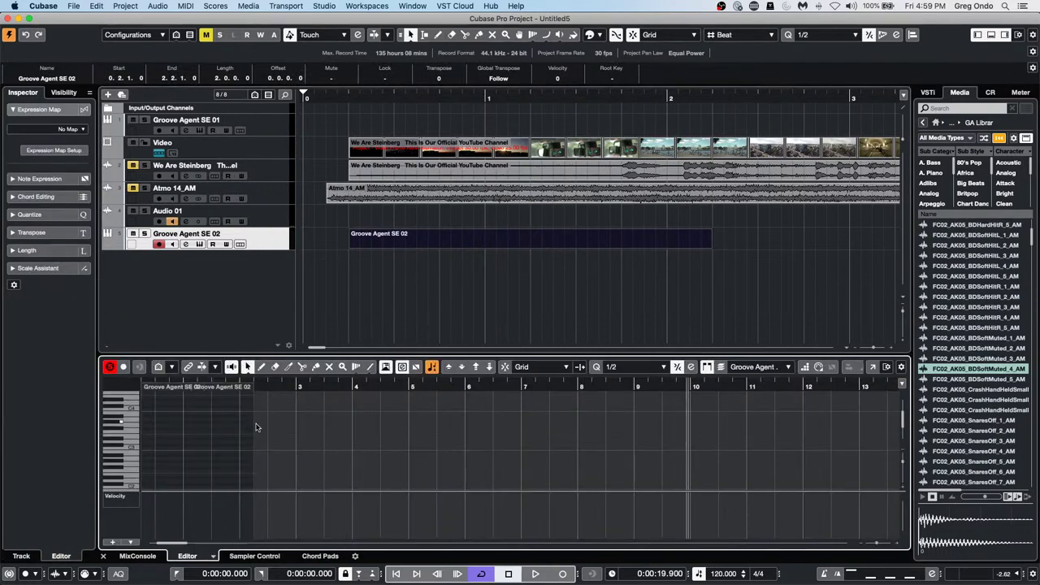
- Undo the repeated copies of the Groove Agent SE 02 part and lengthen the original part to end at 15.4.1
click(455, 96)
key(g)
key(g)
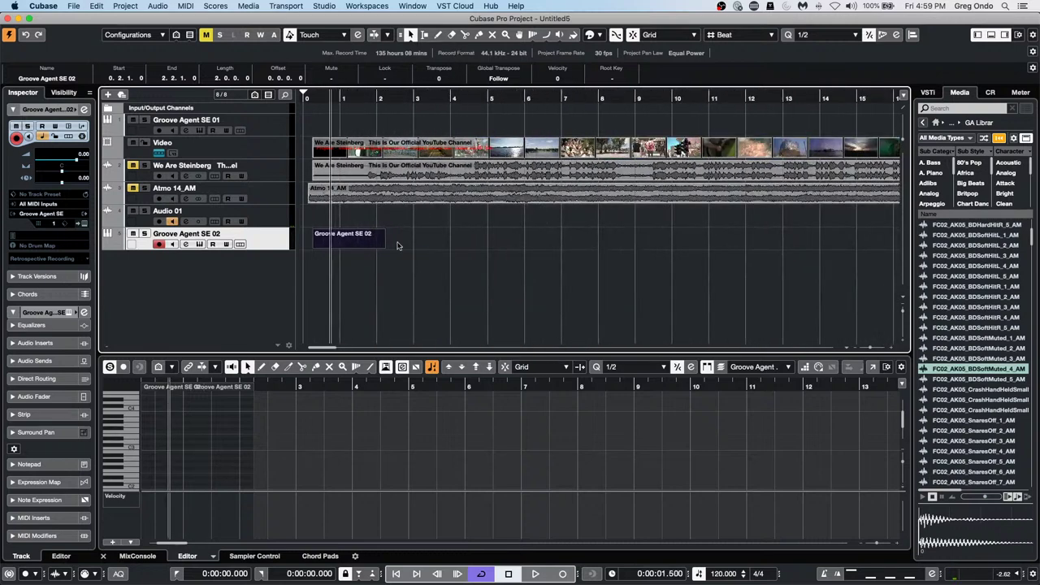
drag(383, 241, 752, 241)
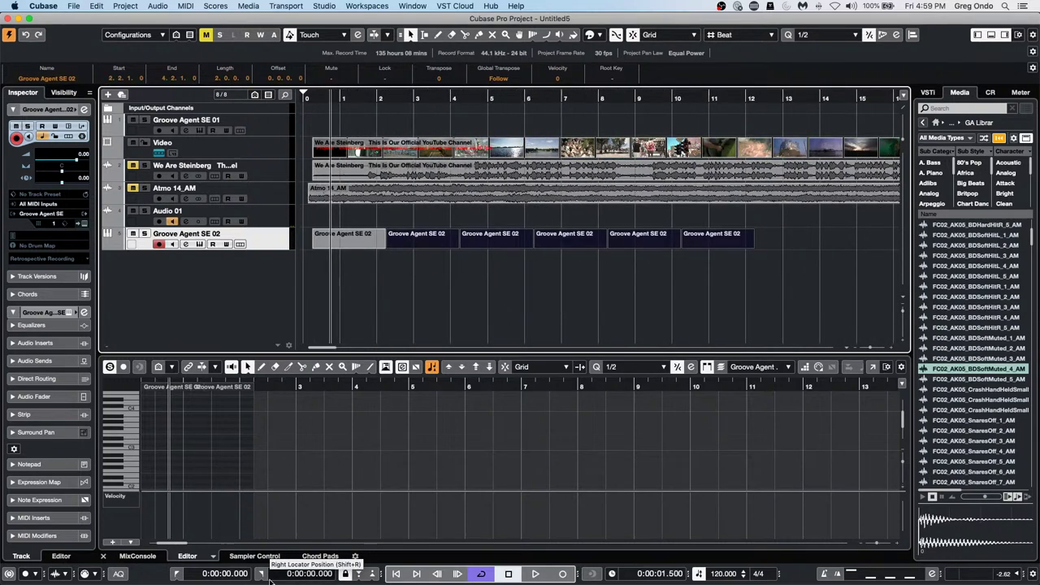
key(super+z)
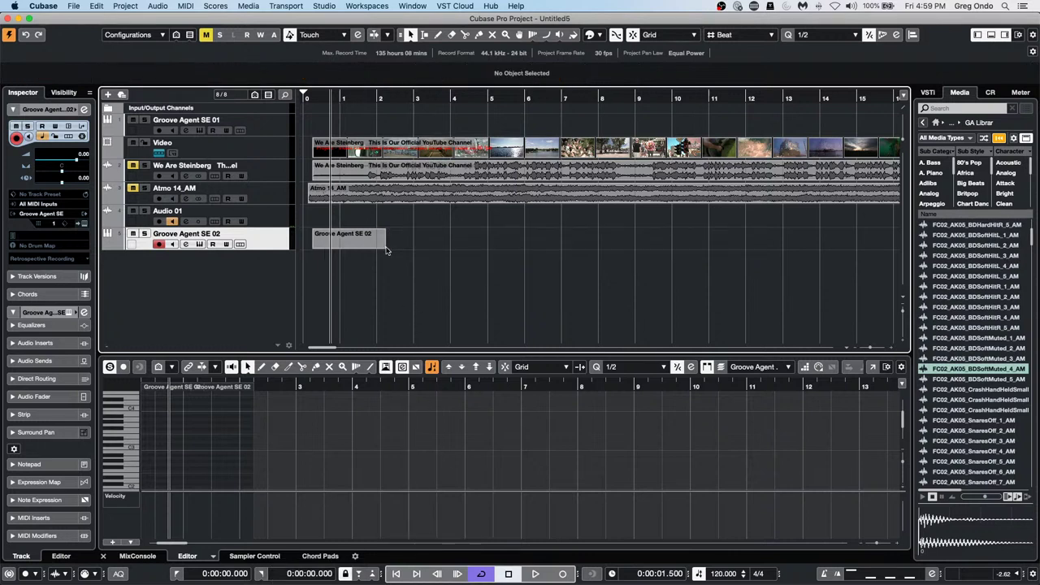
drag(387, 251, 883, 255)
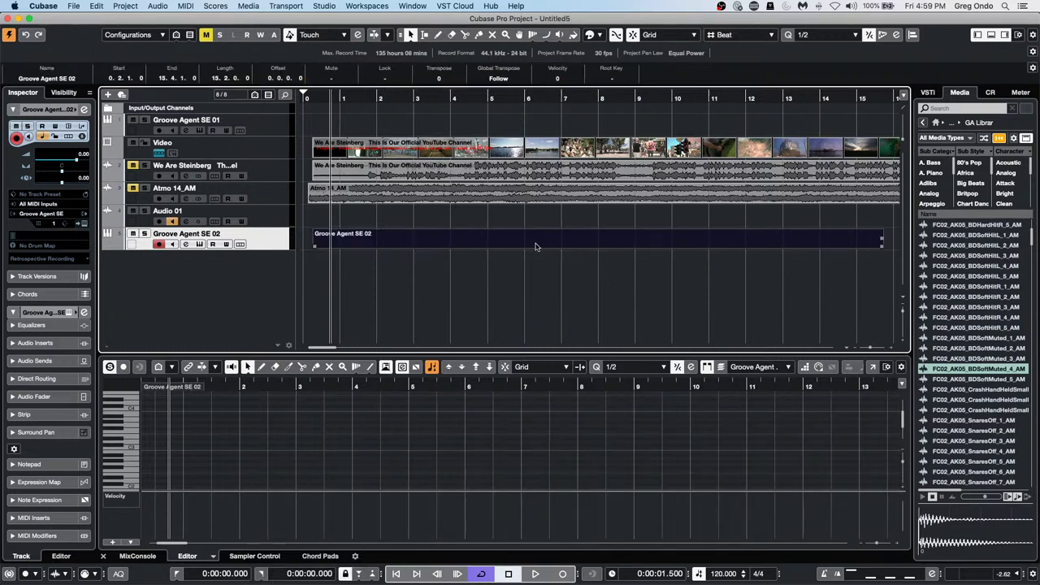
- Paint freehand runs of notes across about bars 2 to 11 of the part with the Line tool in Paint mode
click(520, 479)
right_click(406, 471)
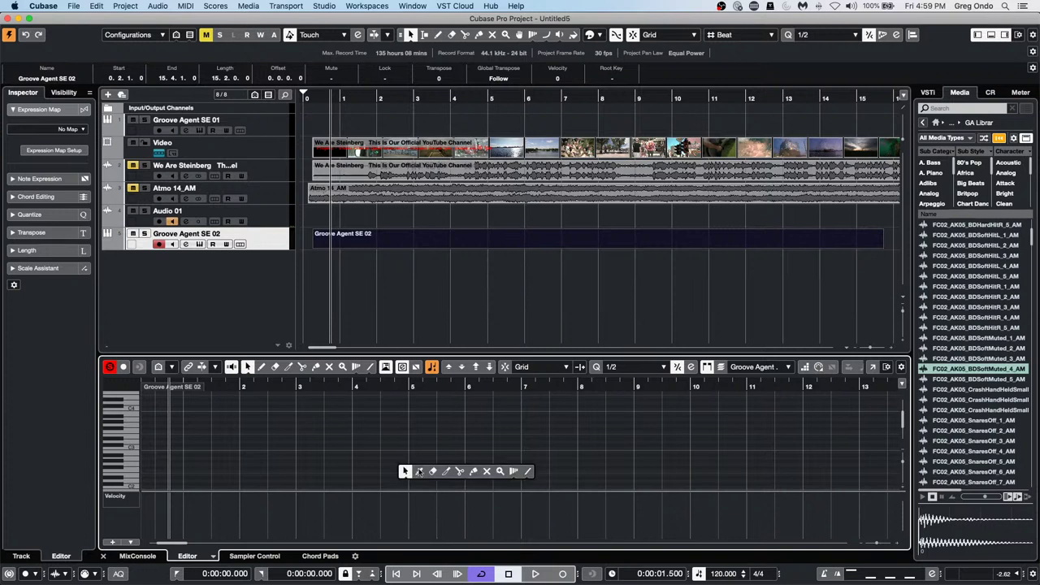
click(529, 471)
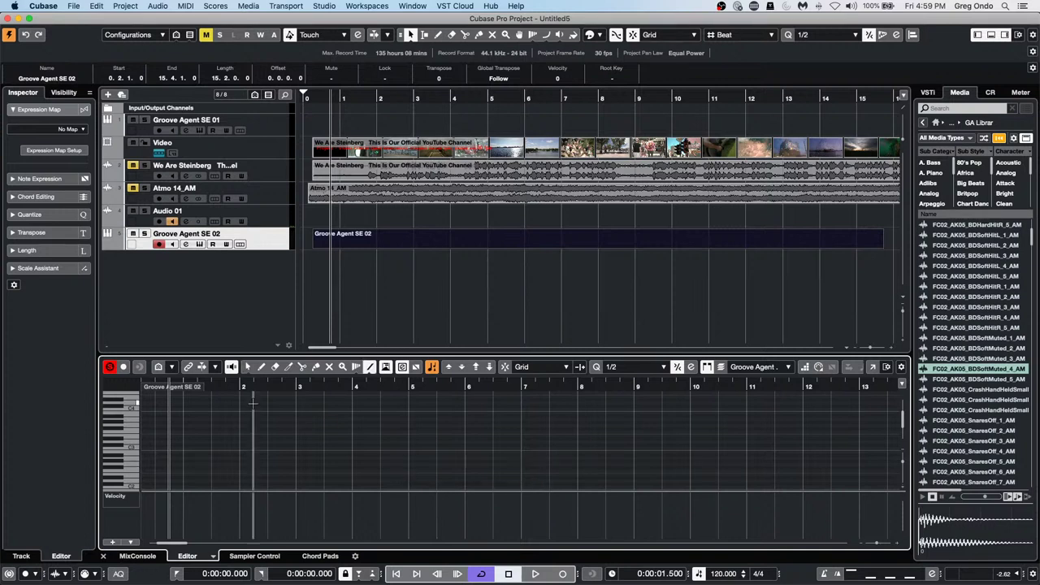
click(369, 366)
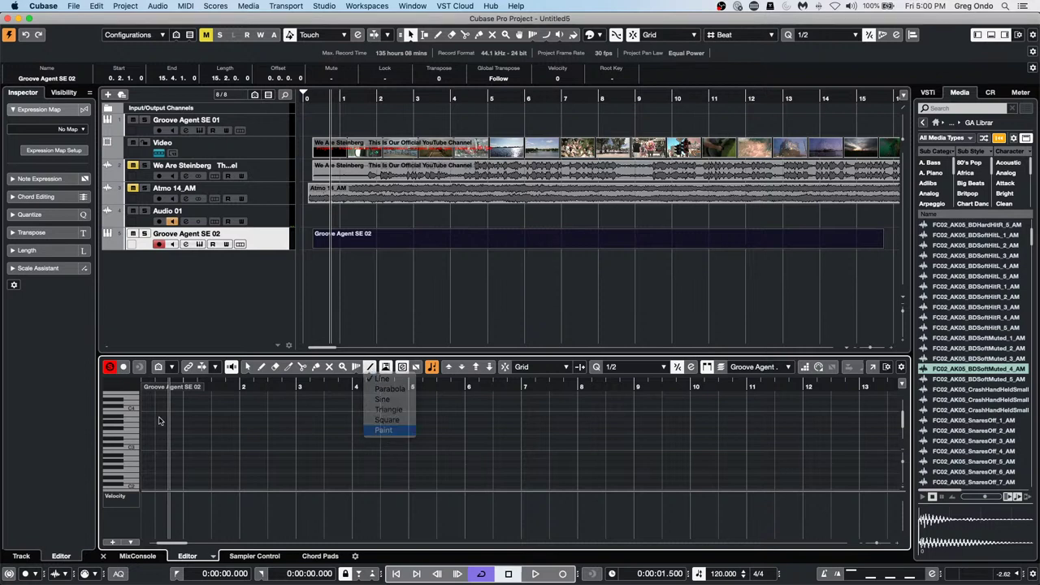
click(383, 430)
mouse_move(294, 447)
mouse_down()
mouse_move(387, 414)
mouse_move(609, 444)
mouse_move(746, 450)
mouse_up()
mouse_move(279, 424)
mouse_down()
mouse_move(601, 424)
mouse_move(662, 430)
mouse_move(761, 468)
mouse_up()
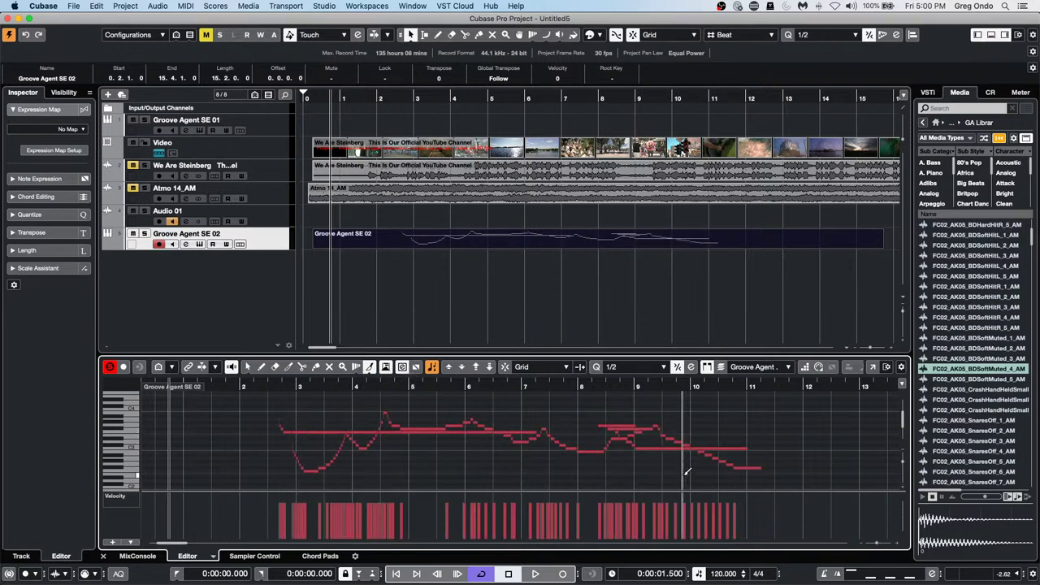
drag(655, 481, 720, 466)
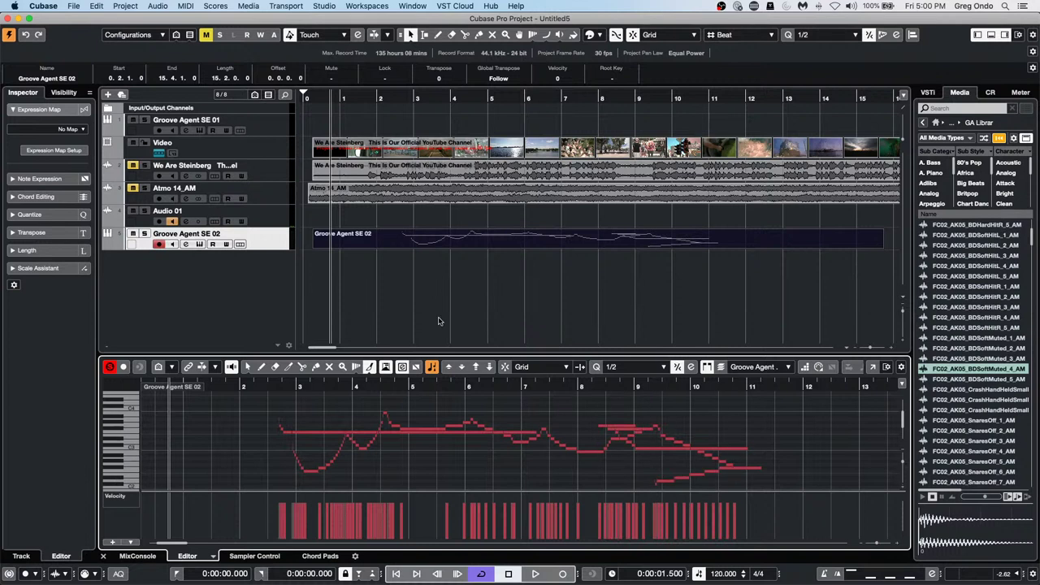
- Move the Groove Agent SE 02 track above Audio 01, and increase the height of it and the Atmo 14_AM track
click(259, 248)
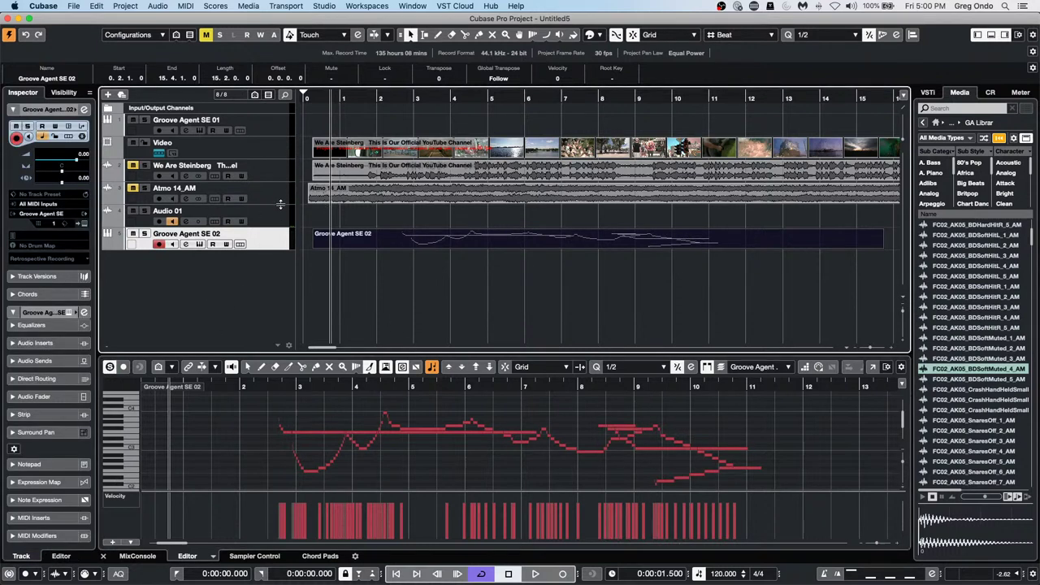
drag(274, 247, 258, 268)
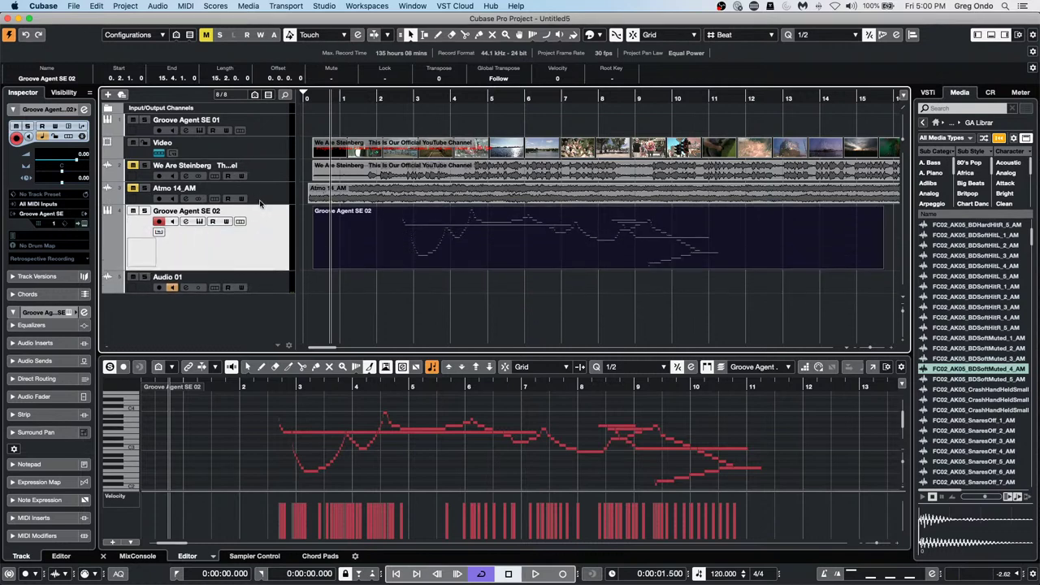
drag(260, 204, 259, 236)
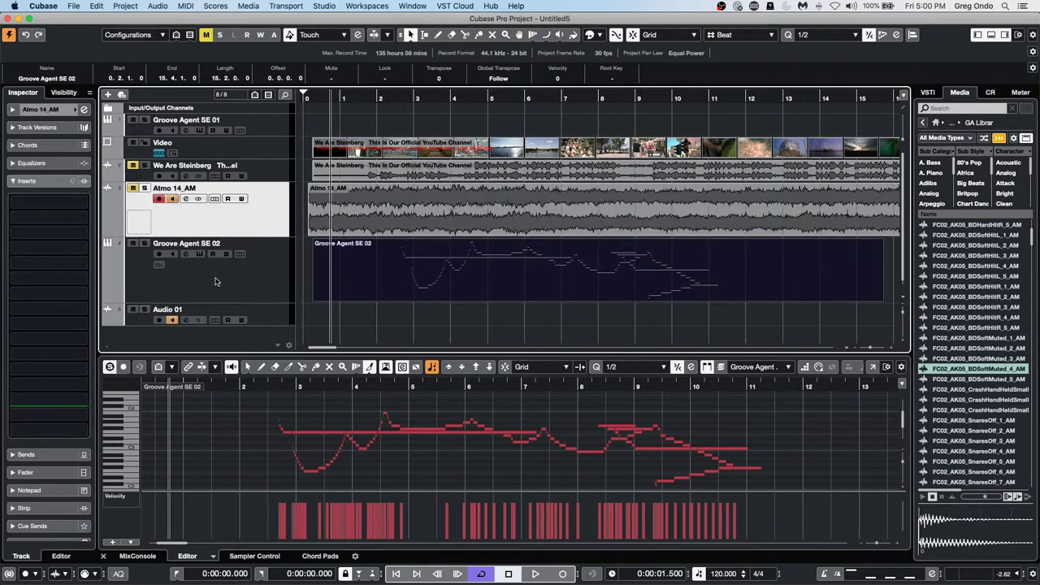
click(259, 281)
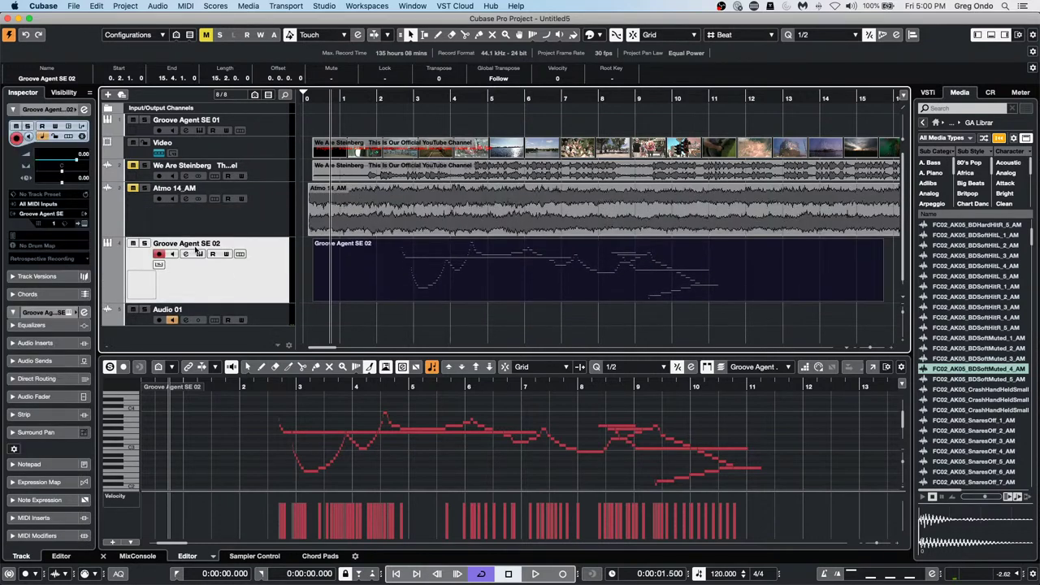
- Edit the Groove Agent SE 02 track in place and examine its painted notes across the pitch range
click(159, 266)
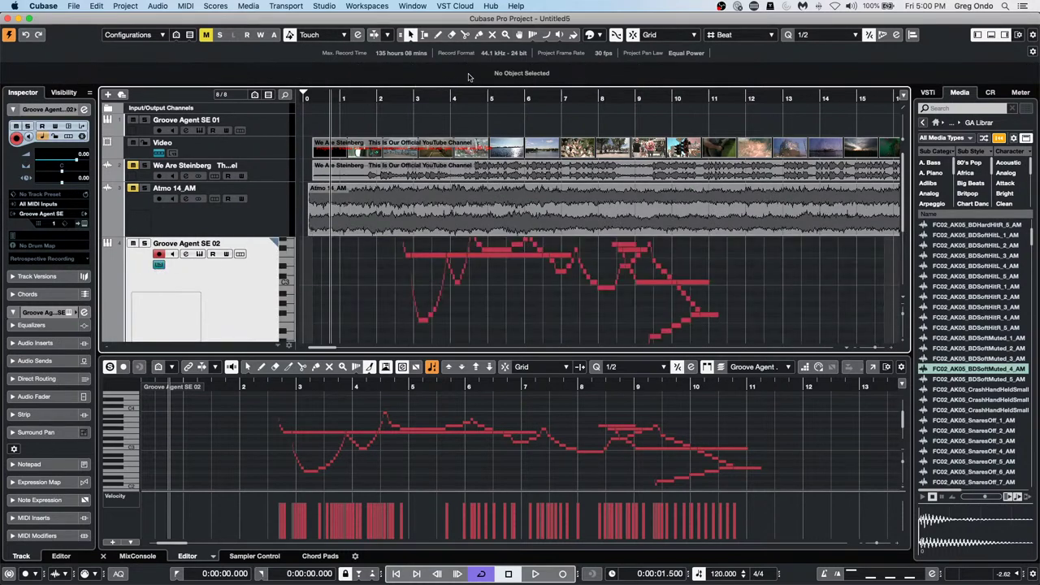
mouse_move(480, 96)
mouse_down()
mouse_move(482, 134)
mouse_move(476, 96)
mouse_up()
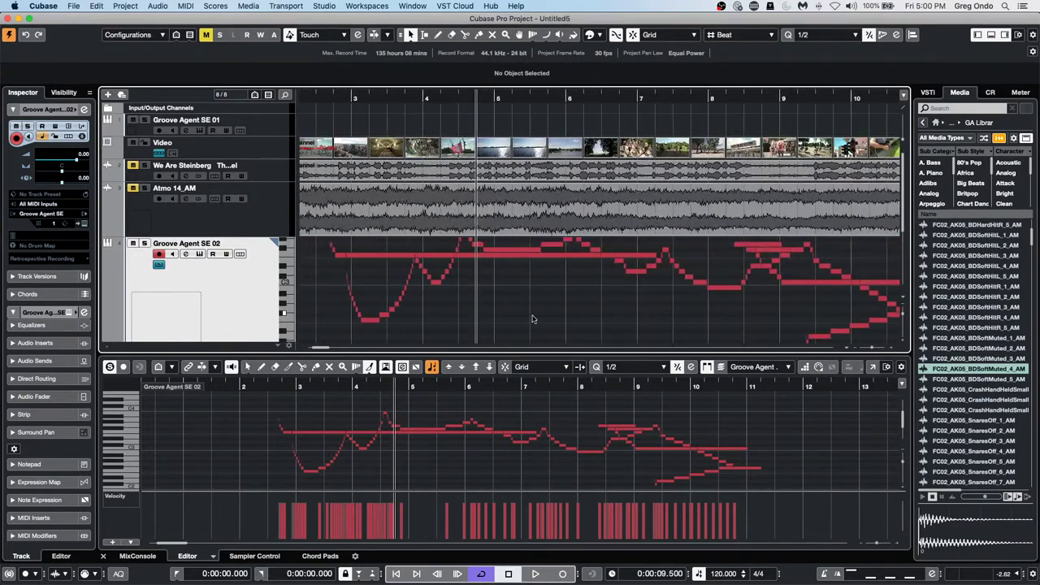
scroll(524, 276, down, 2)
scroll(524, 277, up, 4)
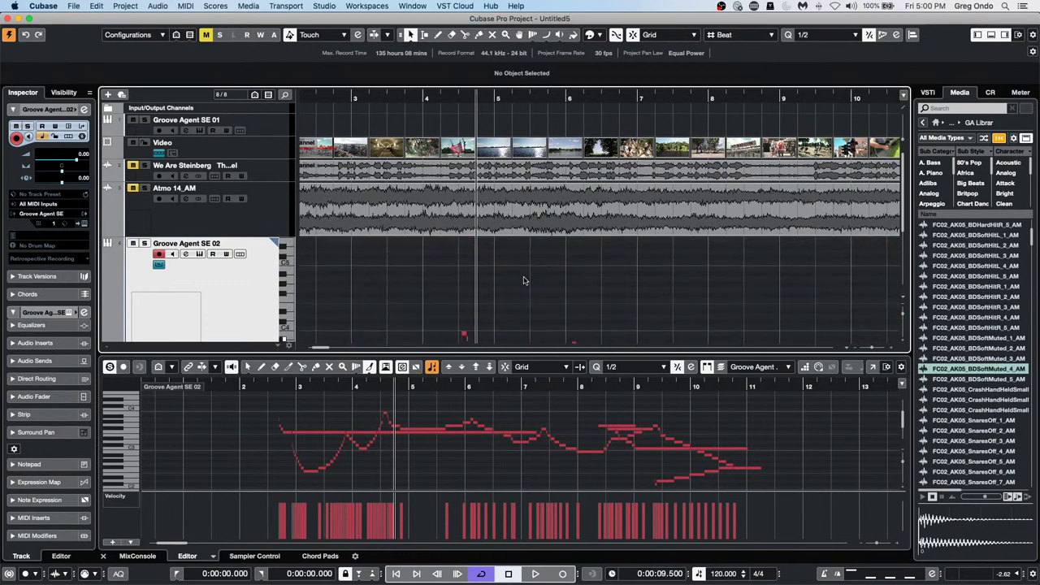
scroll(524, 280, down, 2)
scroll(523, 278, up, 2)
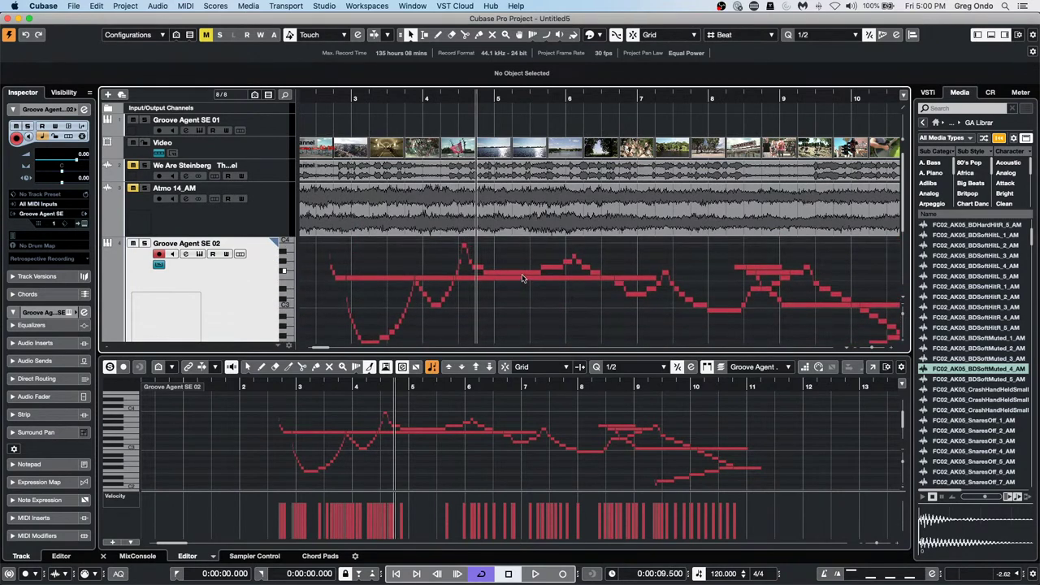
- Show the MixConsole in the lower zone and close in-place editing on the Groove Agent SE 02 track
click(137, 556)
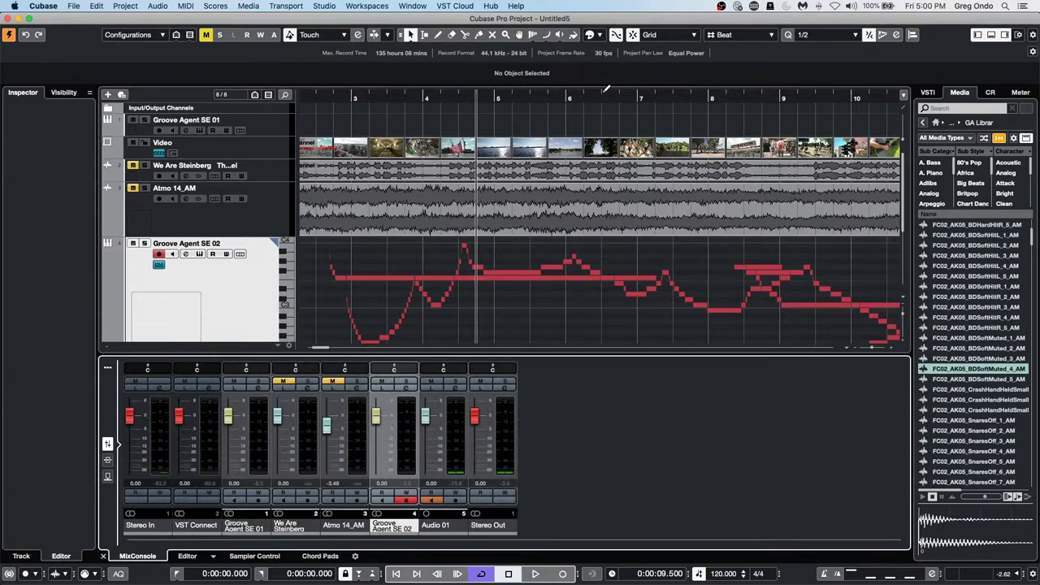
drag(602, 97, 601, 126)
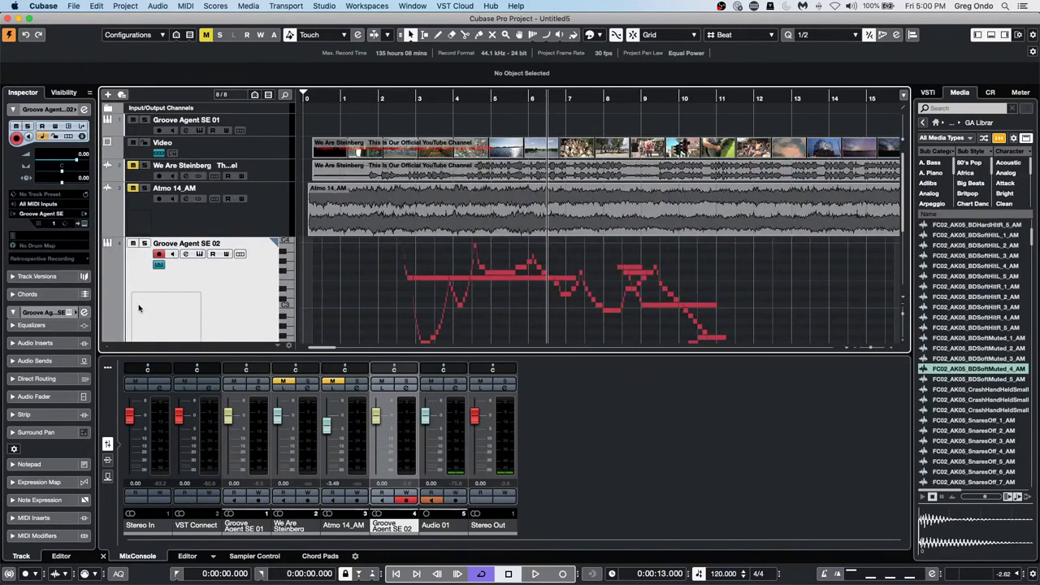
click(158, 265)
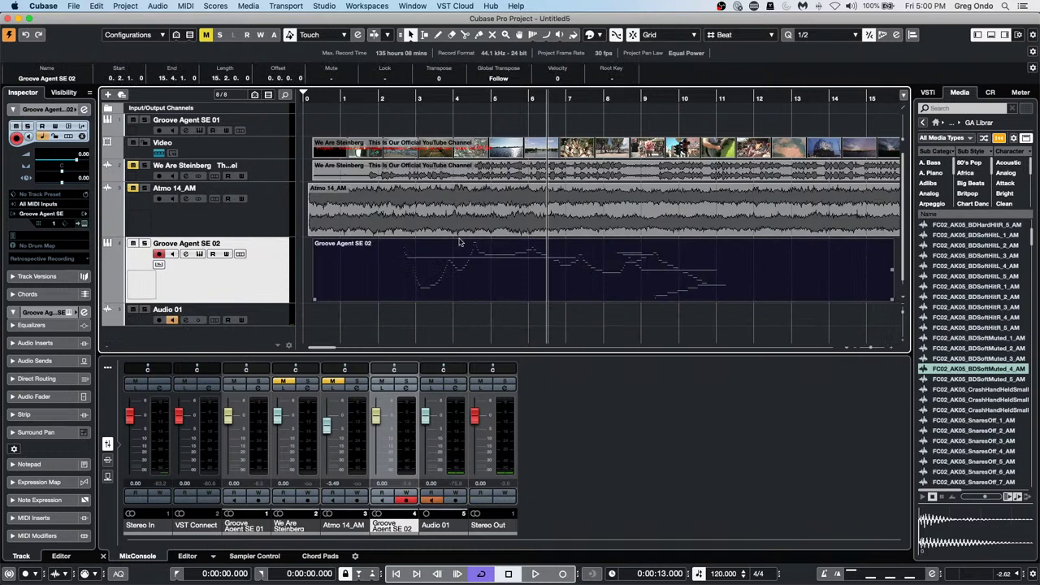